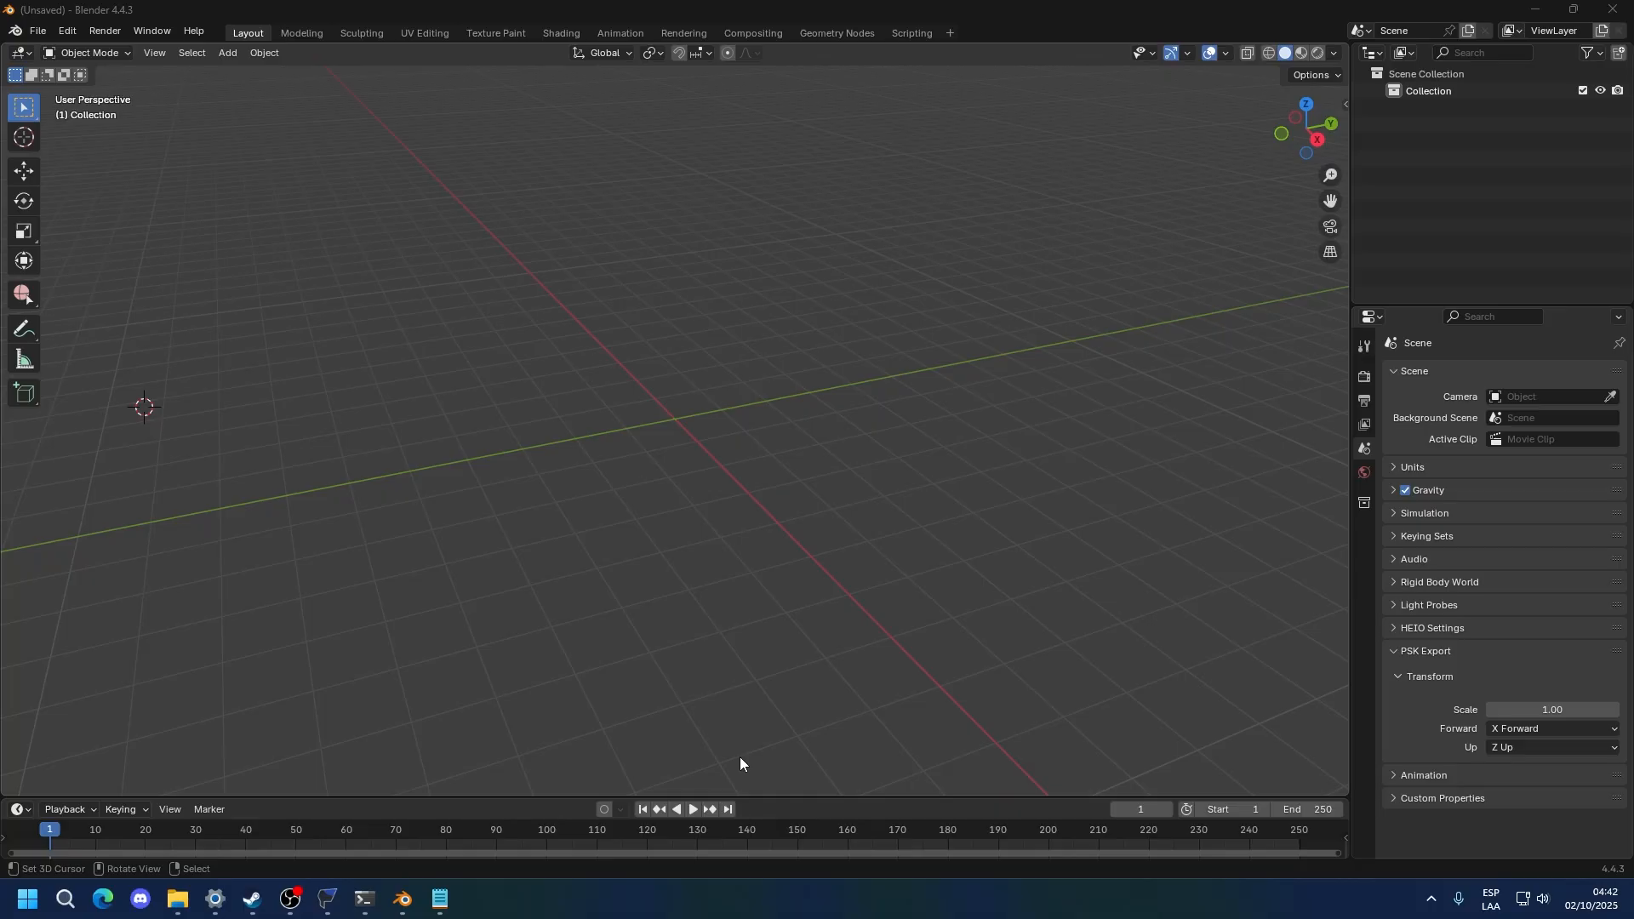
Open the Unreal PSK (.psk/.pskx) import dialog
{"action": "left_click", "coordinate": [40, 30]}
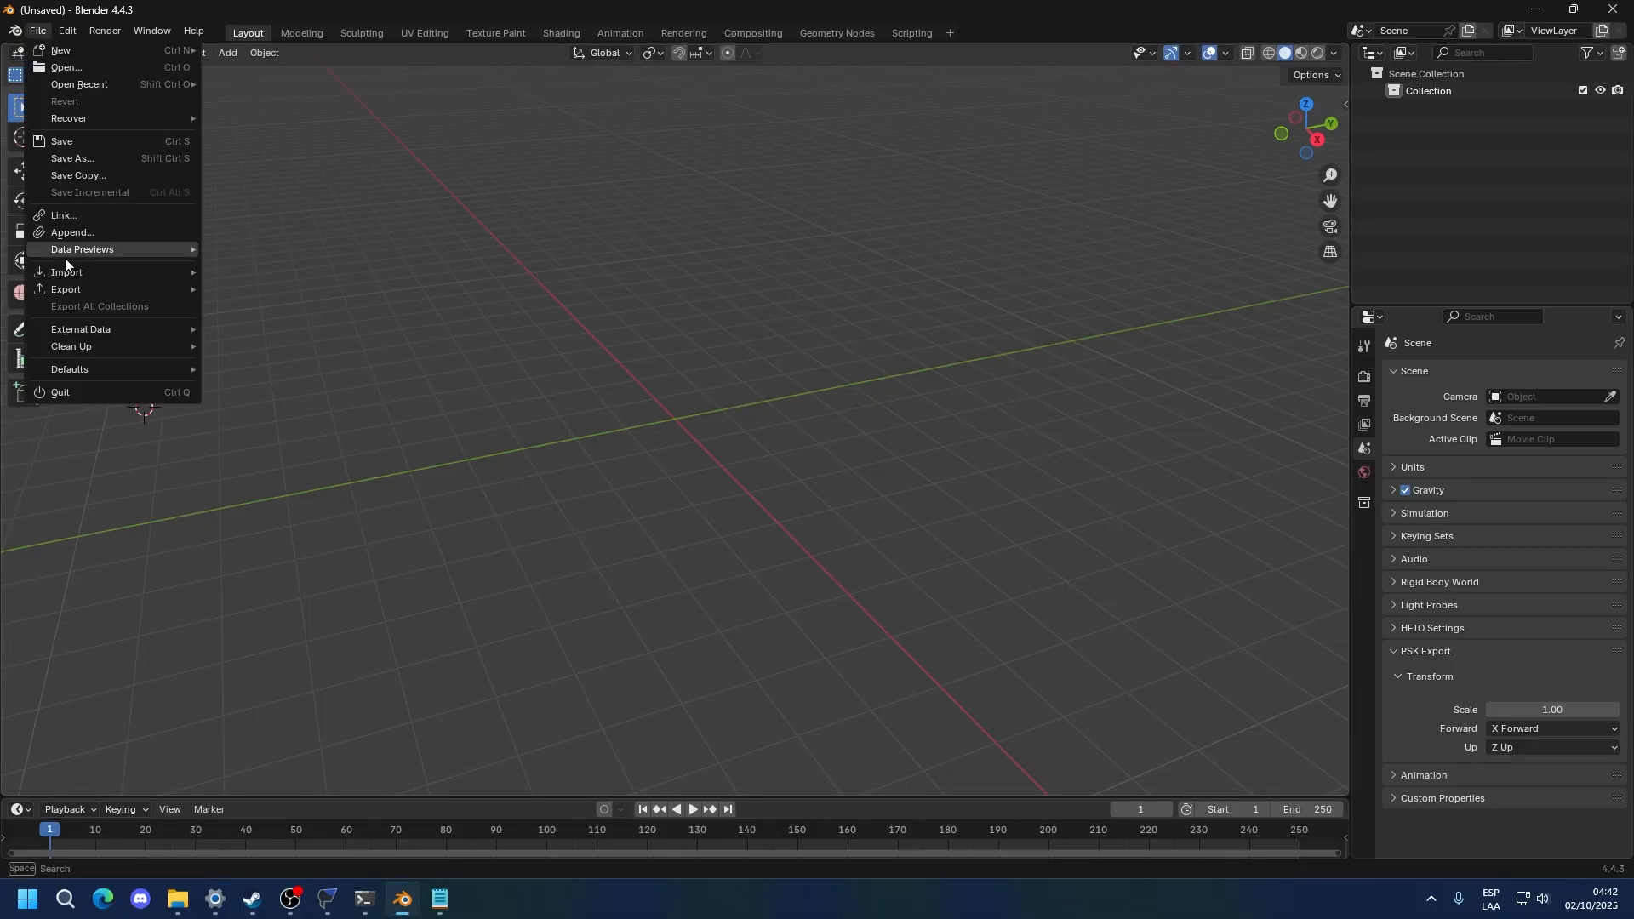
{"action": "mouse_move", "coordinate": [78, 275]}
{"action": "left_click", "coordinate": [292, 645]}
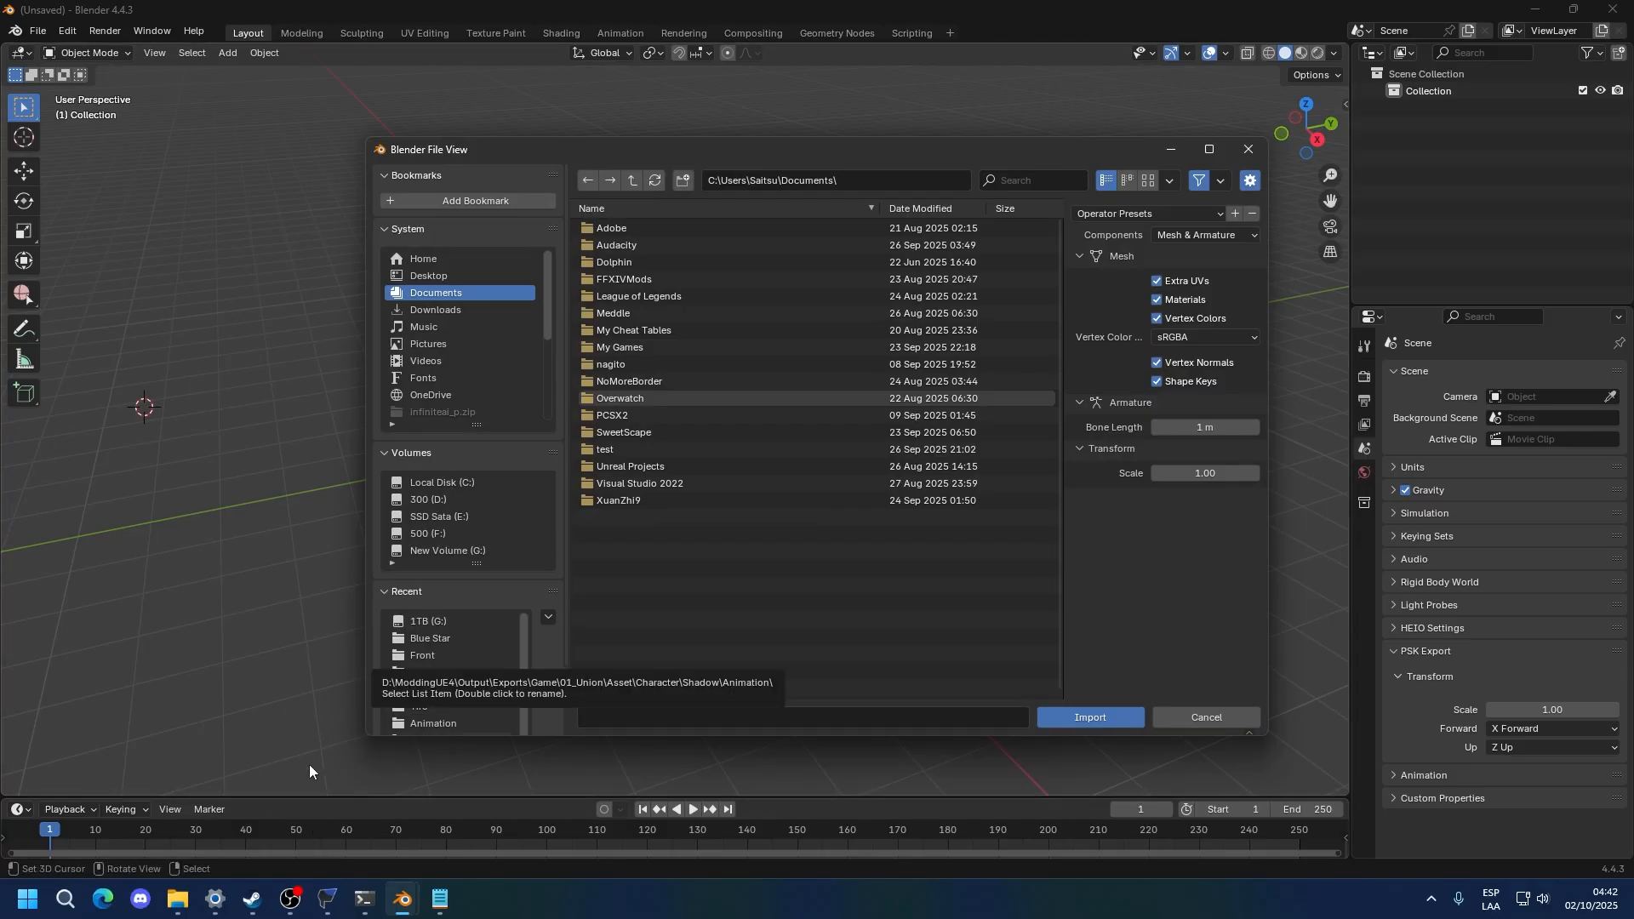
Switch to FModel and look through the 01_Union/Asset/Machine/SPD/SPD_04 mesh folders
{"action": "key", "text": "alt+Tab"}
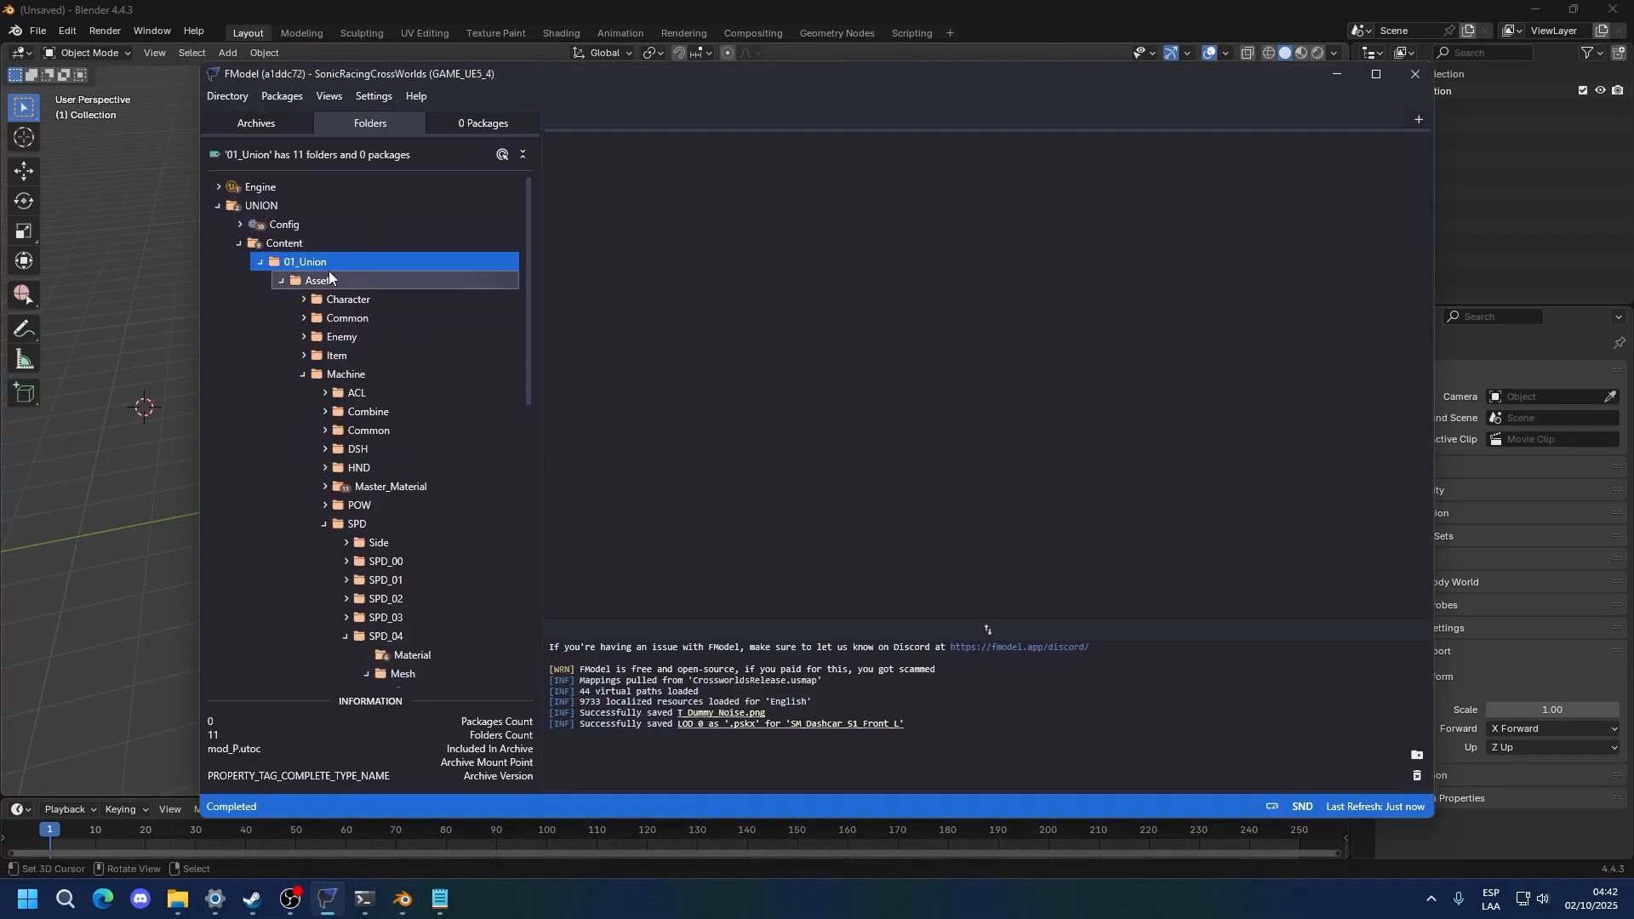
{"action": "left_click", "coordinate": [316, 247]}
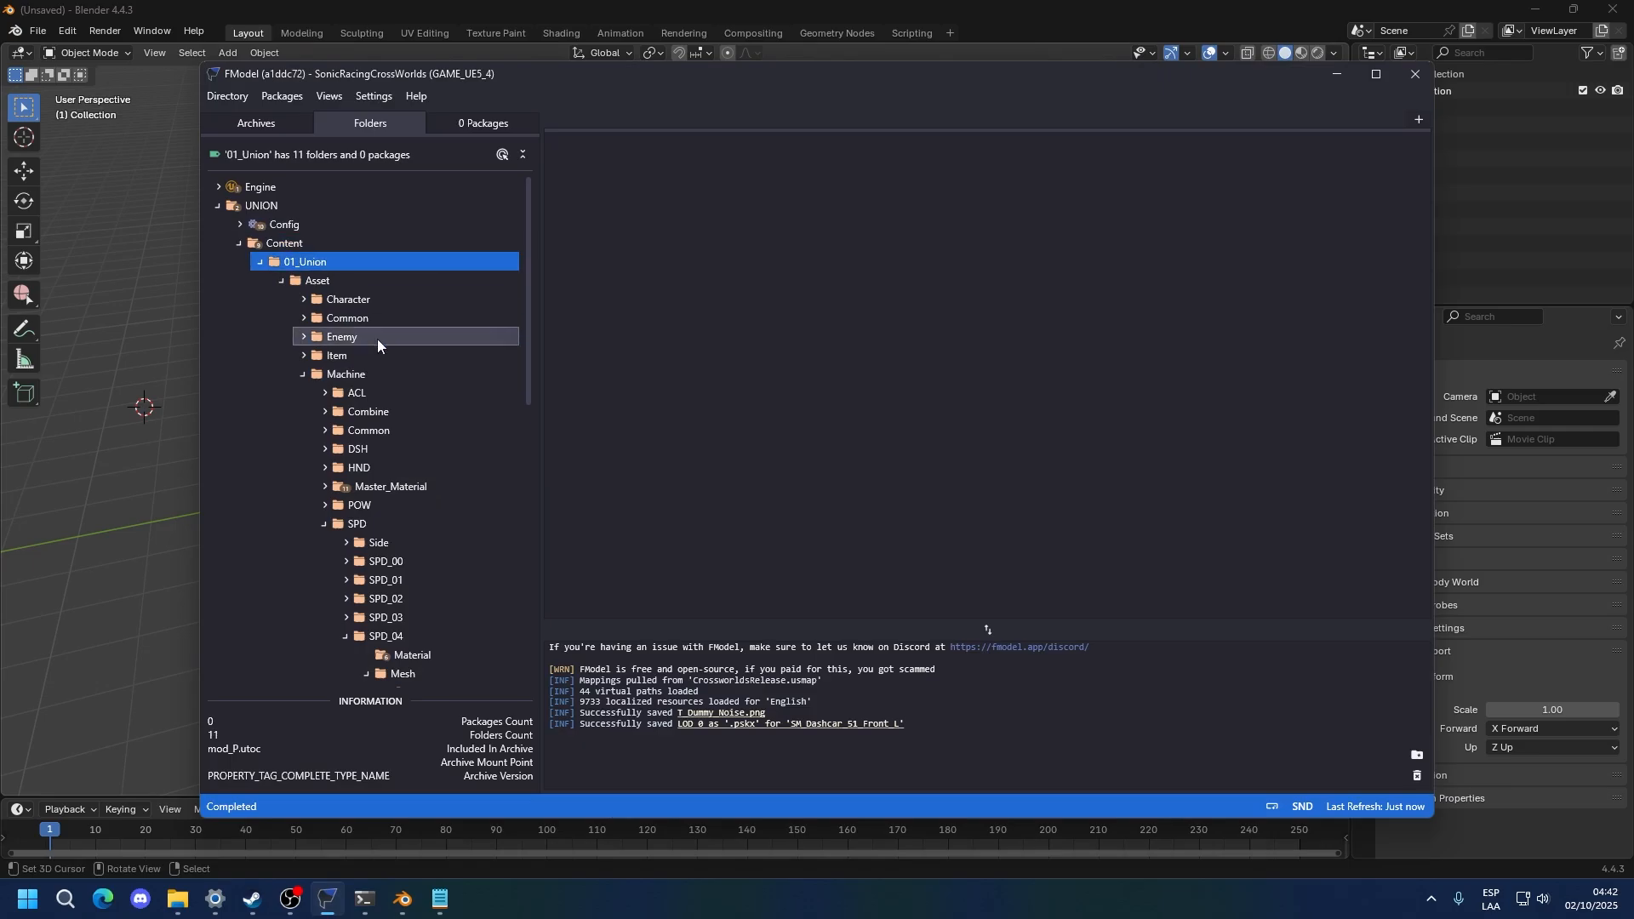
{"action": "left_click", "coordinate": [375, 377]}
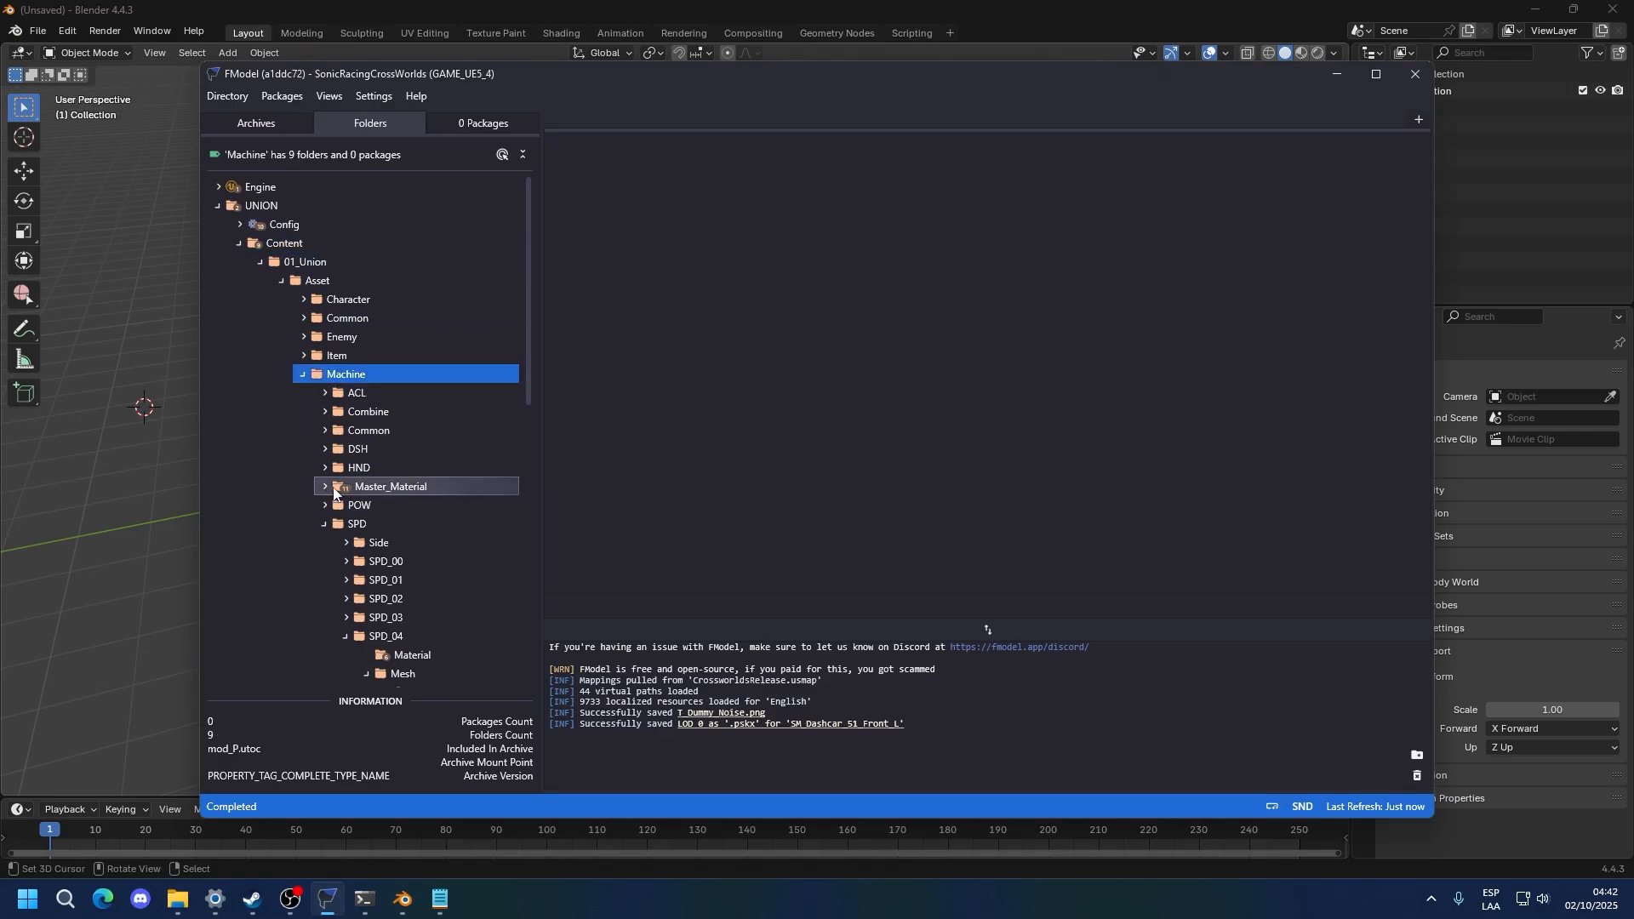
{"action": "left_click", "coordinate": [367, 525]}
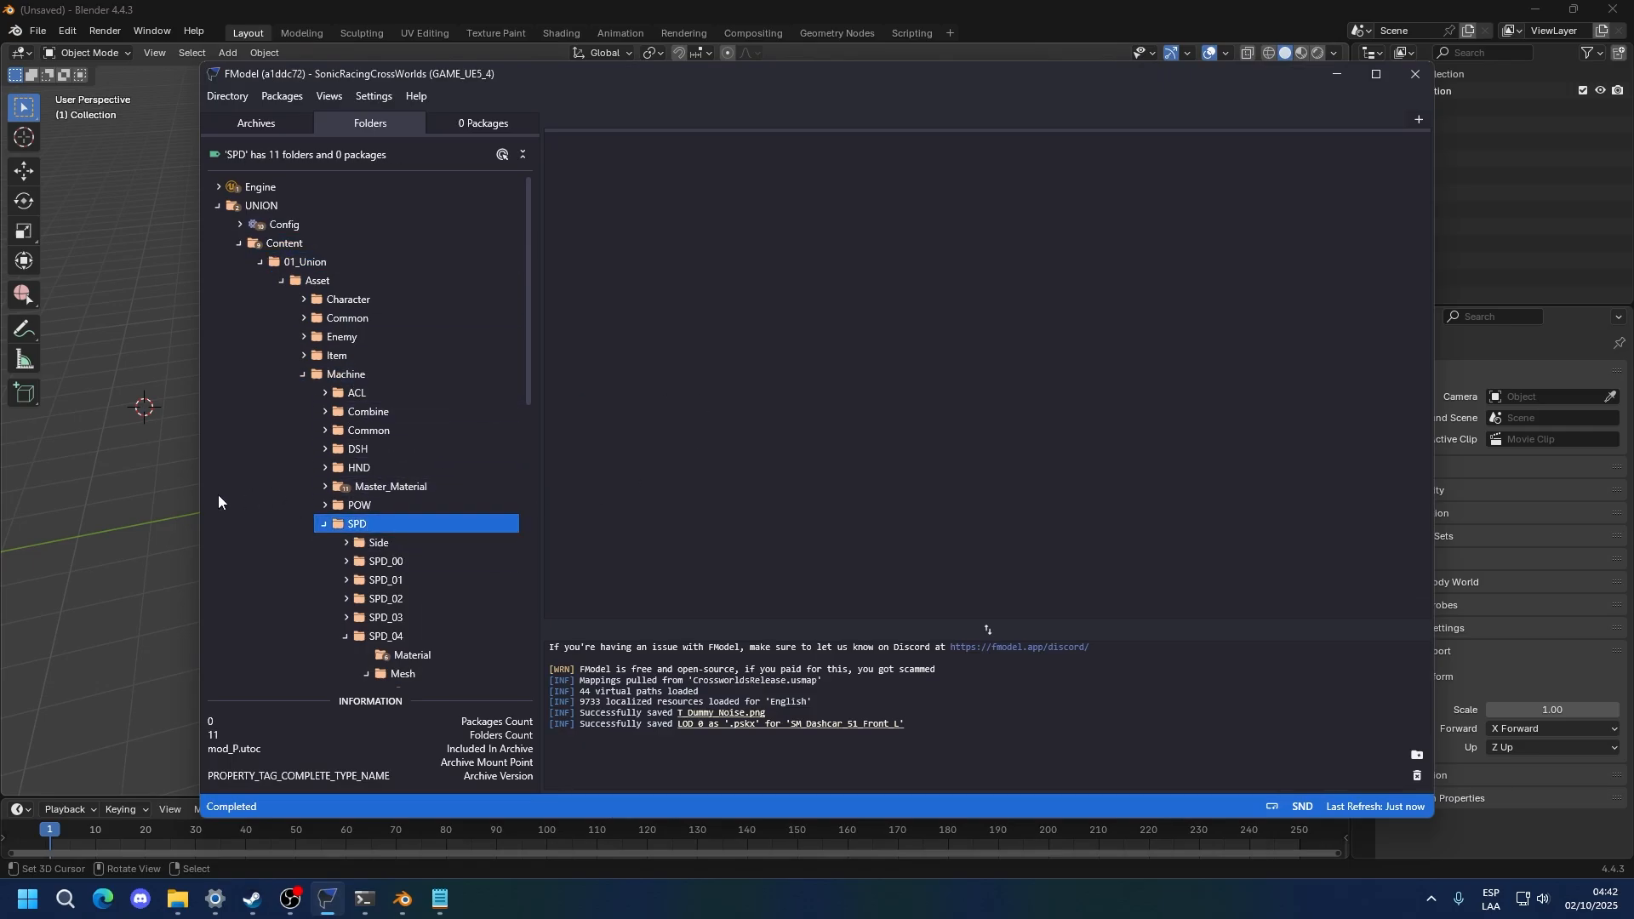
{"action": "scroll", "coordinate": [352, 552], "scroll_direction": "down", "scroll_amount": 2}
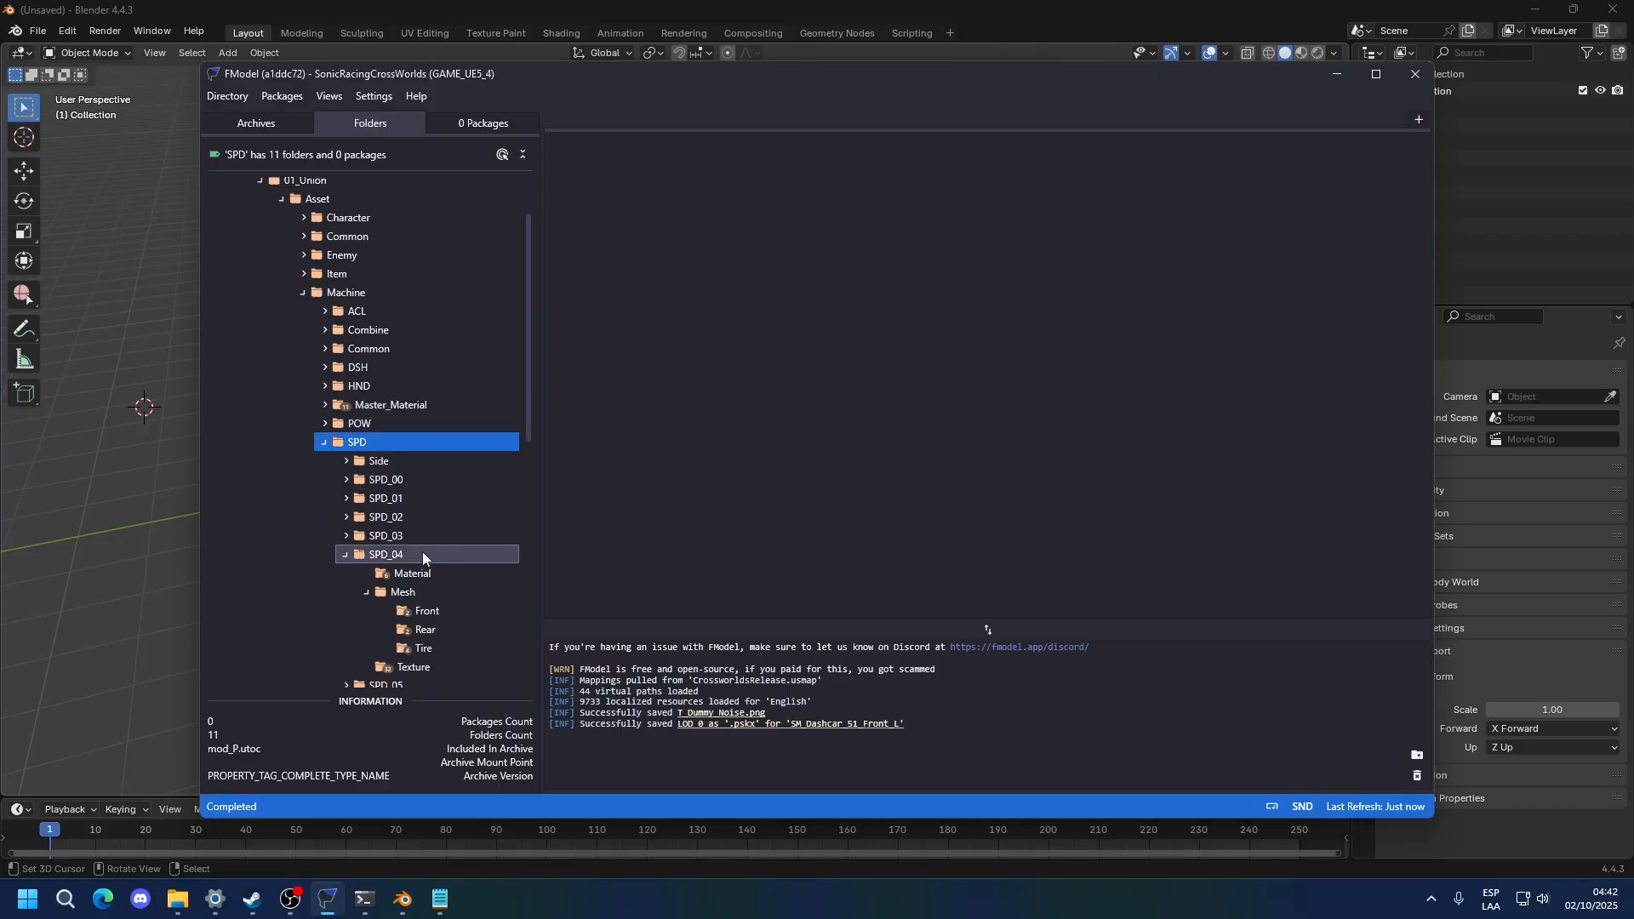
{"action": "left_click", "coordinate": [417, 591]}
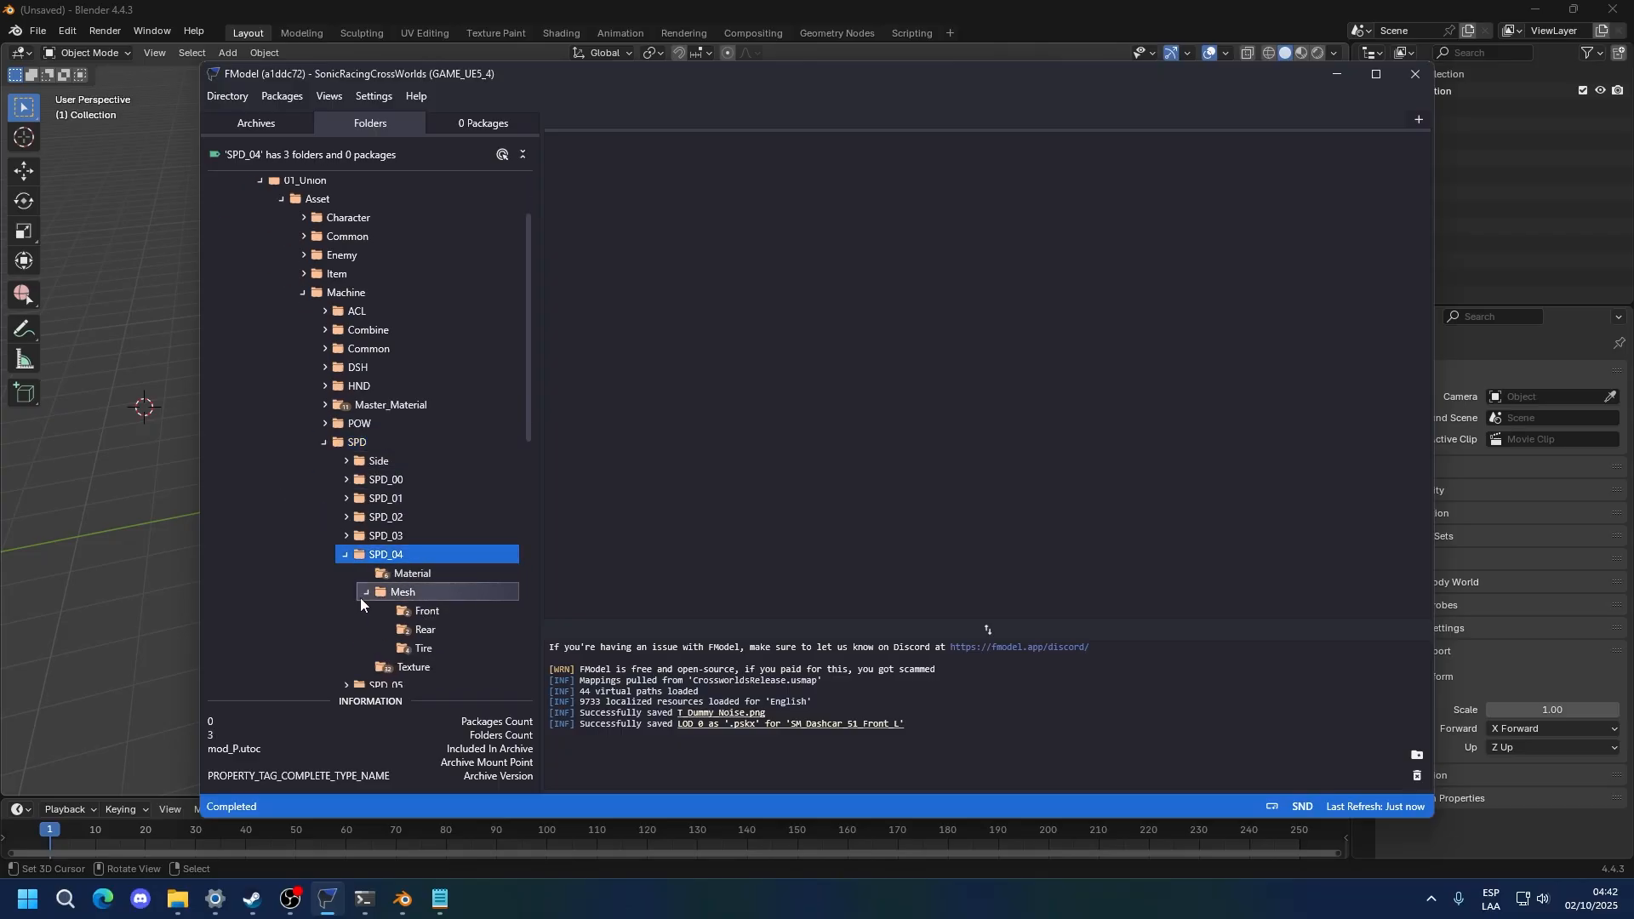
{"action": "scroll", "coordinate": [443, 605], "scroll_direction": "down", "scroll_amount": 2}
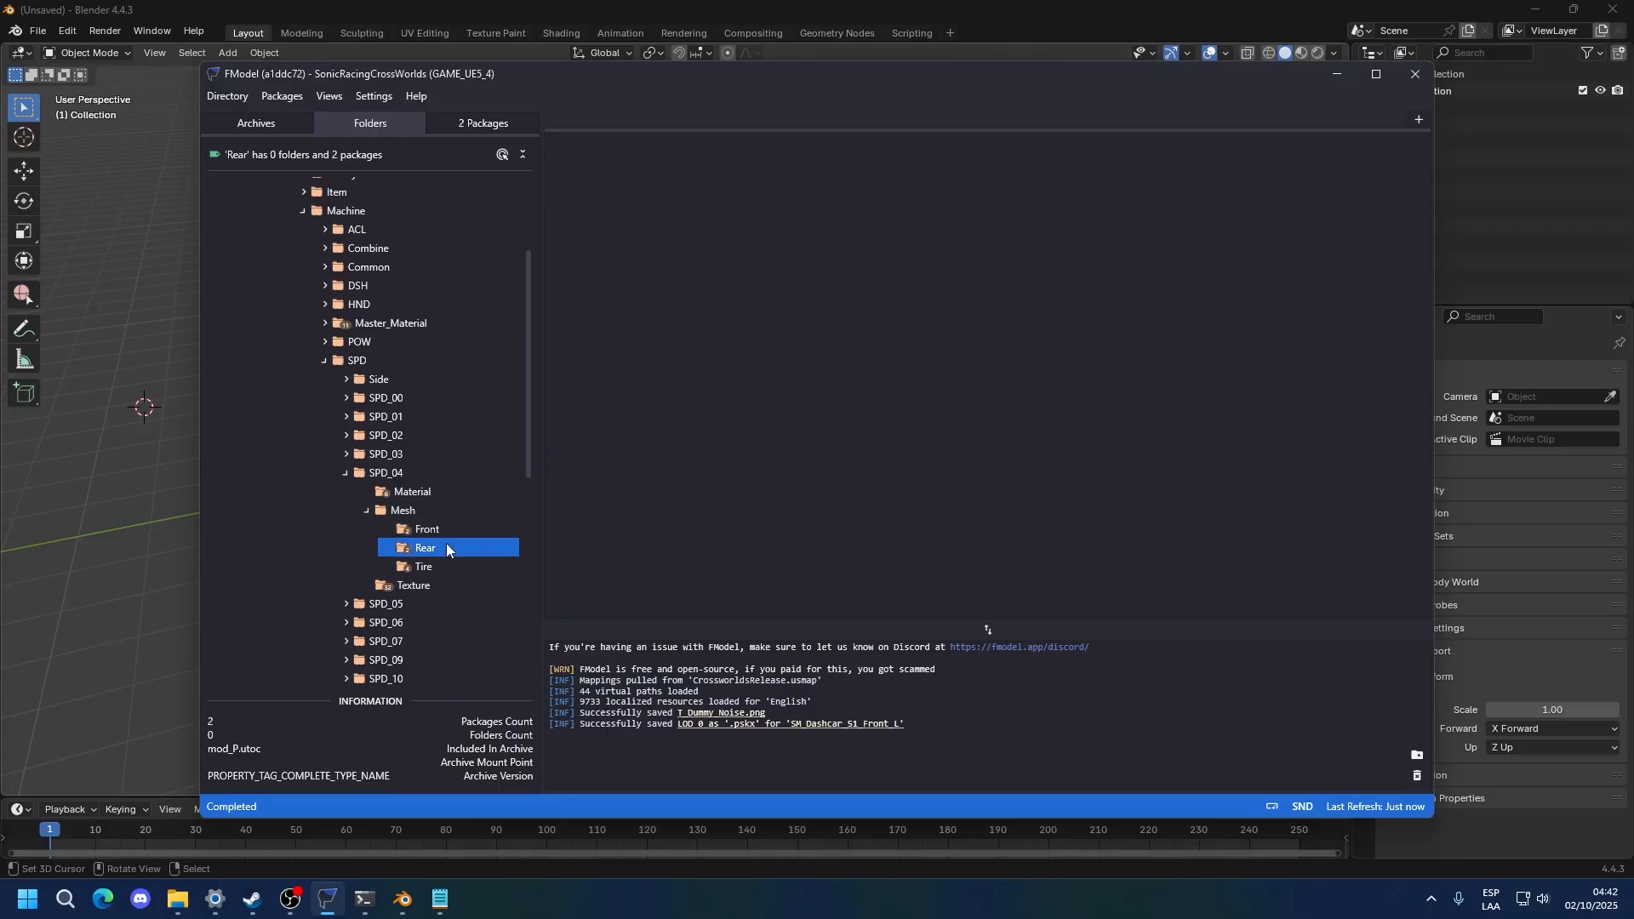
Expand the Side folder under SPD and open the packages of its Mesh folder
{"action": "left_click", "coordinate": [410, 378]}
{"action": "left_click", "coordinate": [349, 379]}
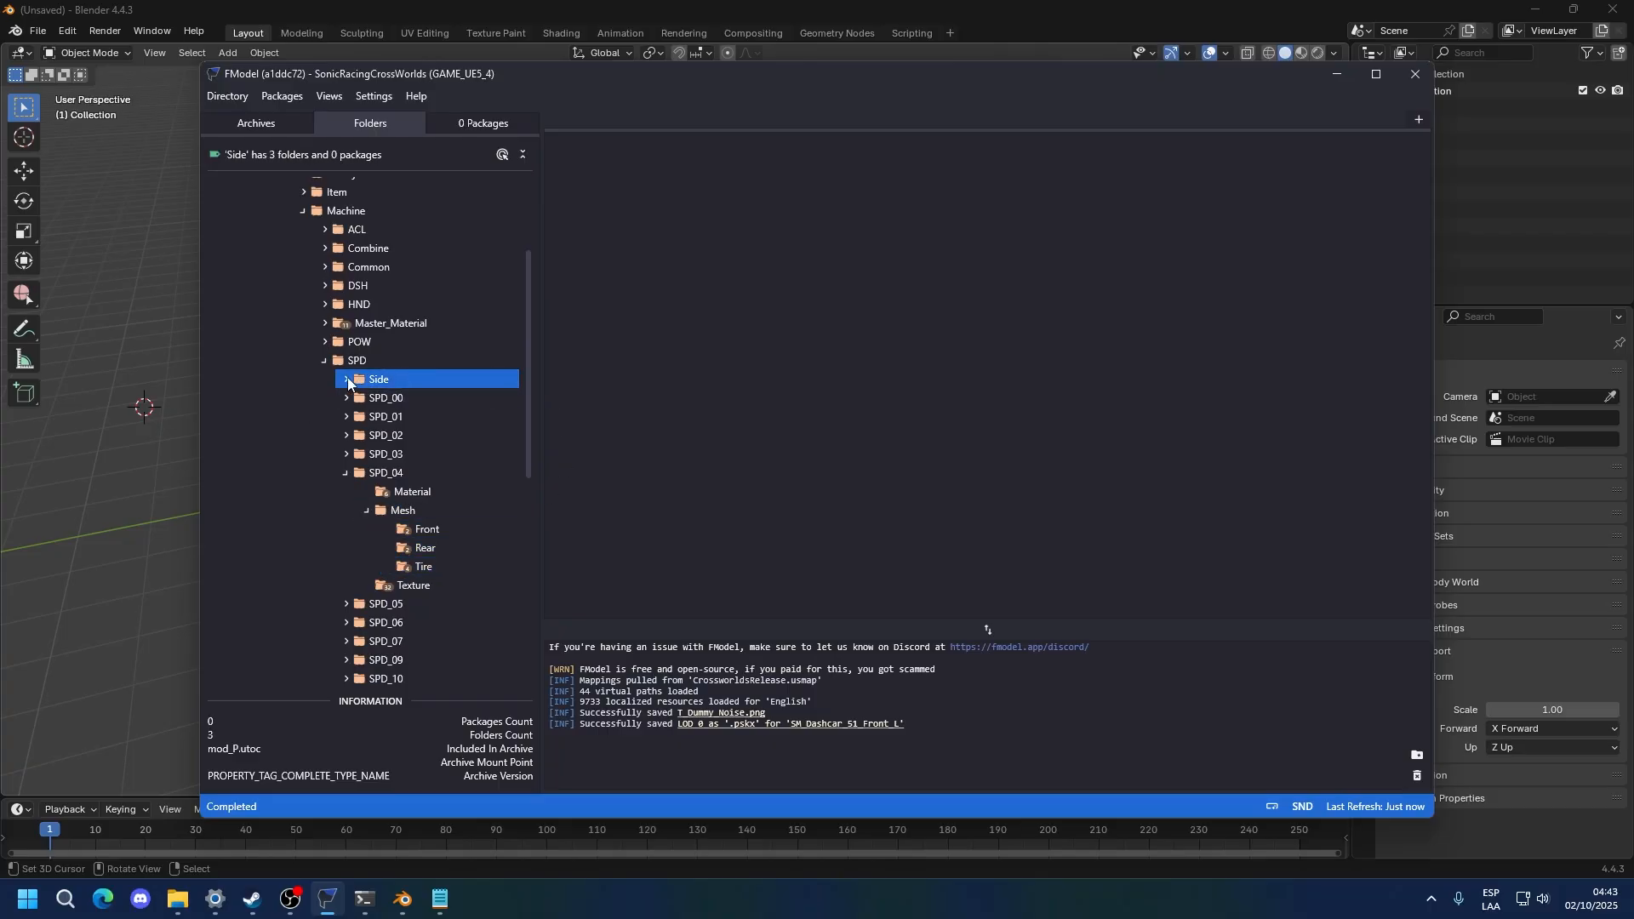
{"action": "scroll", "coordinate": [411, 421], "scroll_direction": "down", "scroll_amount": 2}
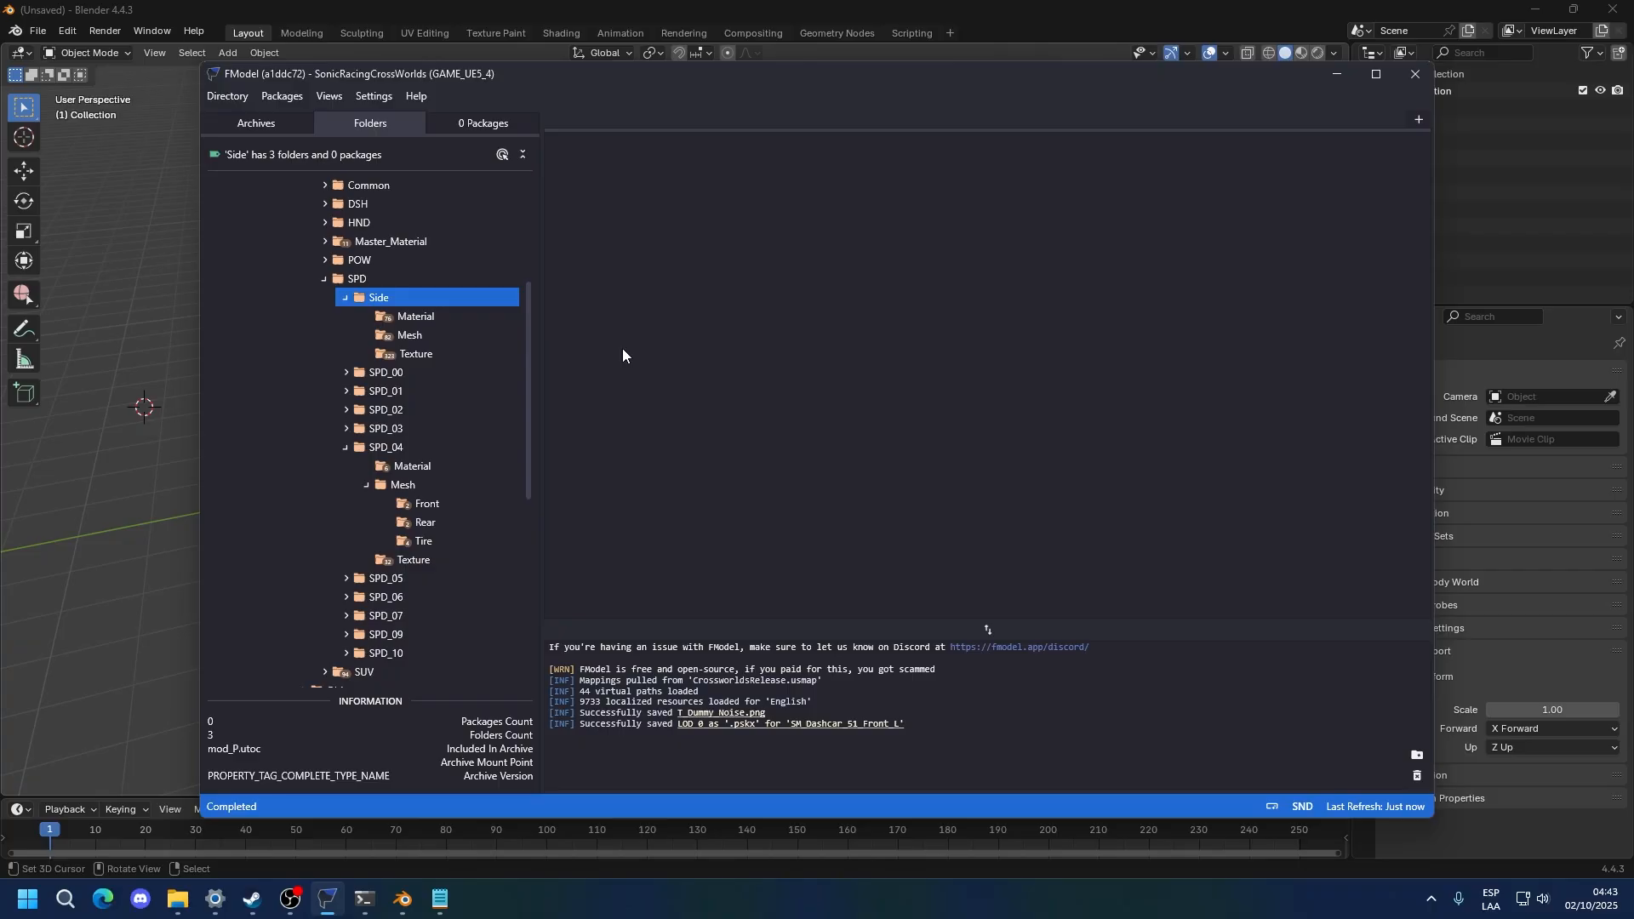
{"action": "left_click", "coordinate": [441, 336]}
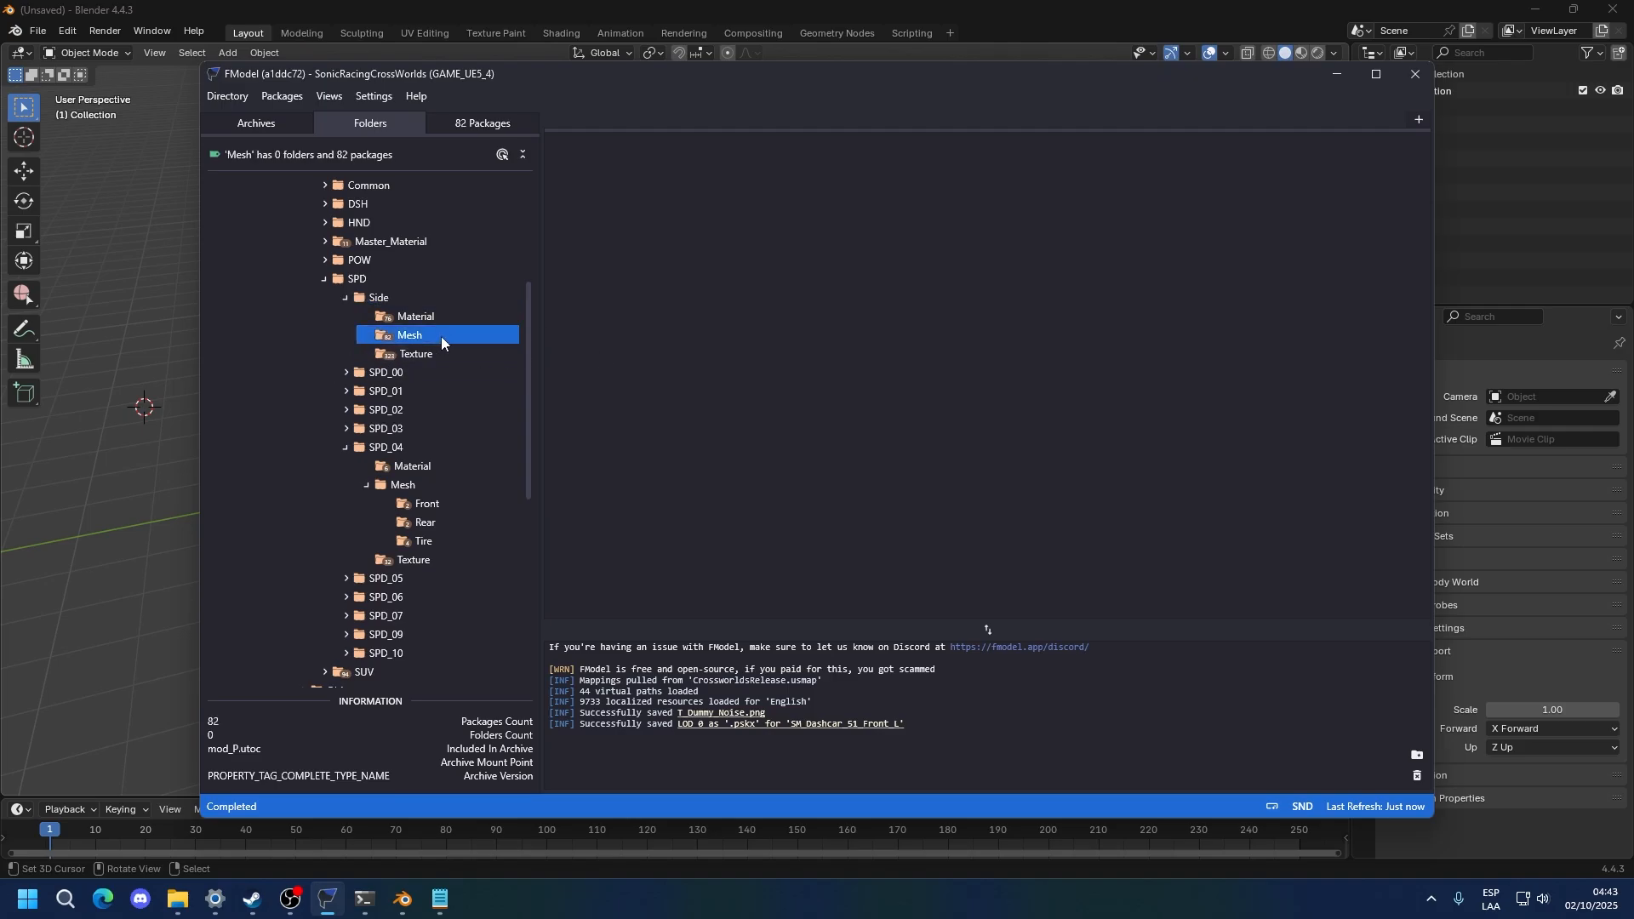
{"action": "double_click", "coordinate": [441, 335]}
Preview SM_Speedcar_04_04_Side_L in the 3D viewer and save it as a model
{"action": "scroll", "coordinate": [377, 514], "scroll_direction": "down", "scroll_amount": 4}
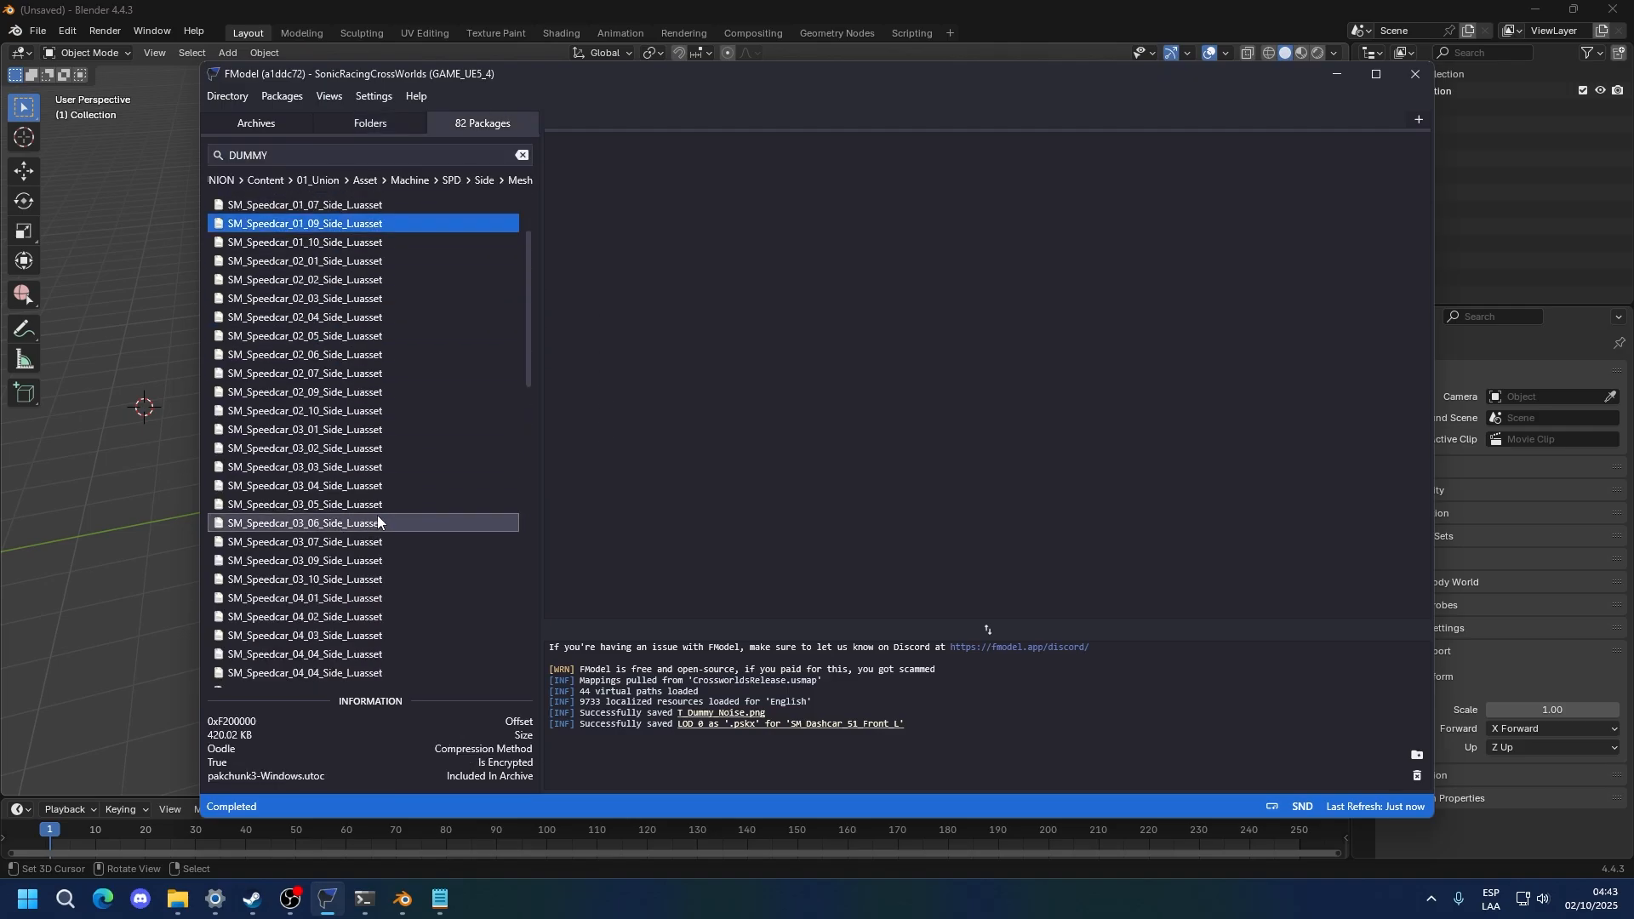
{"action": "scroll", "coordinate": [360, 579], "scroll_direction": "down", "scroll_amount": 1}
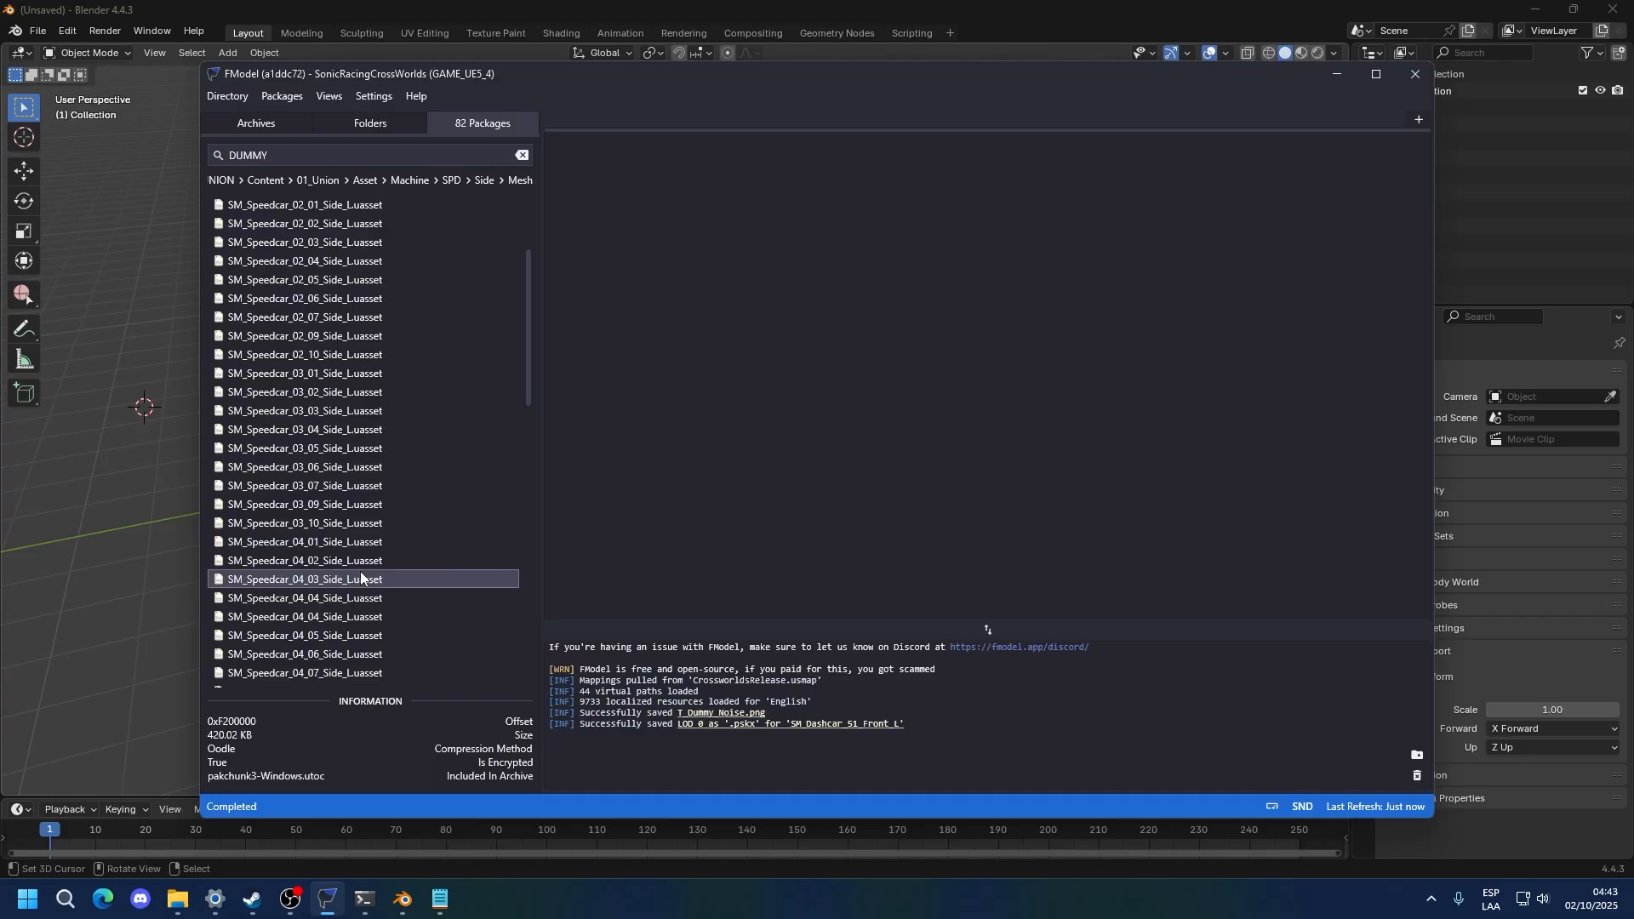
{"action": "double_click", "coordinate": [318, 545]}
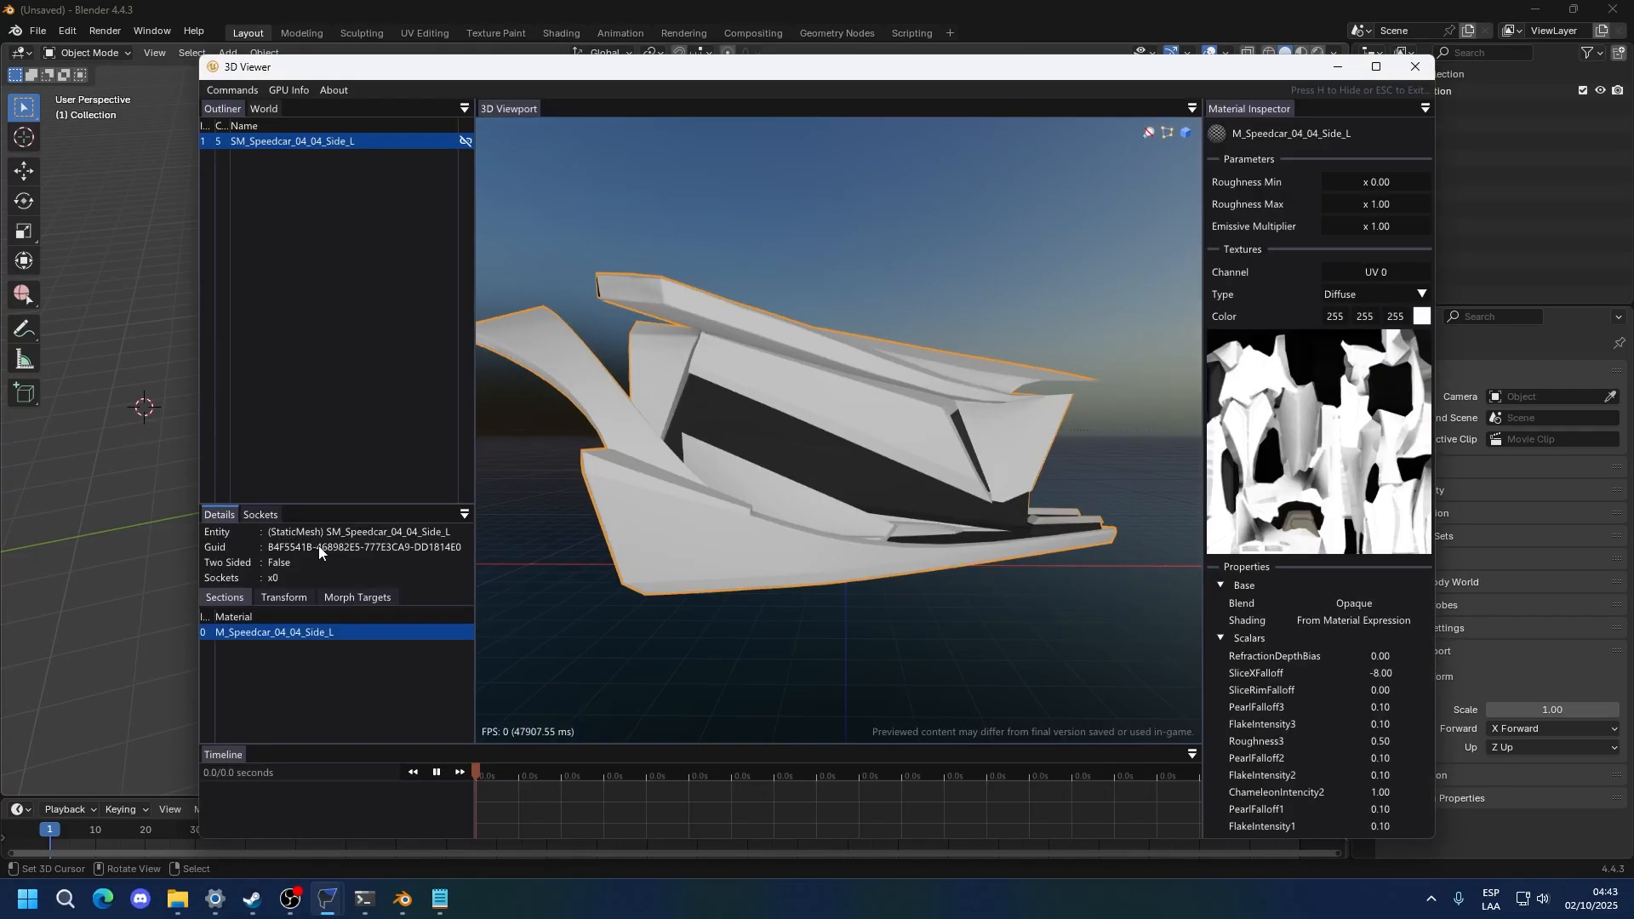
{"action": "left_click_drag", "start_coordinate": [830, 429], "coordinate": [946, 368]}
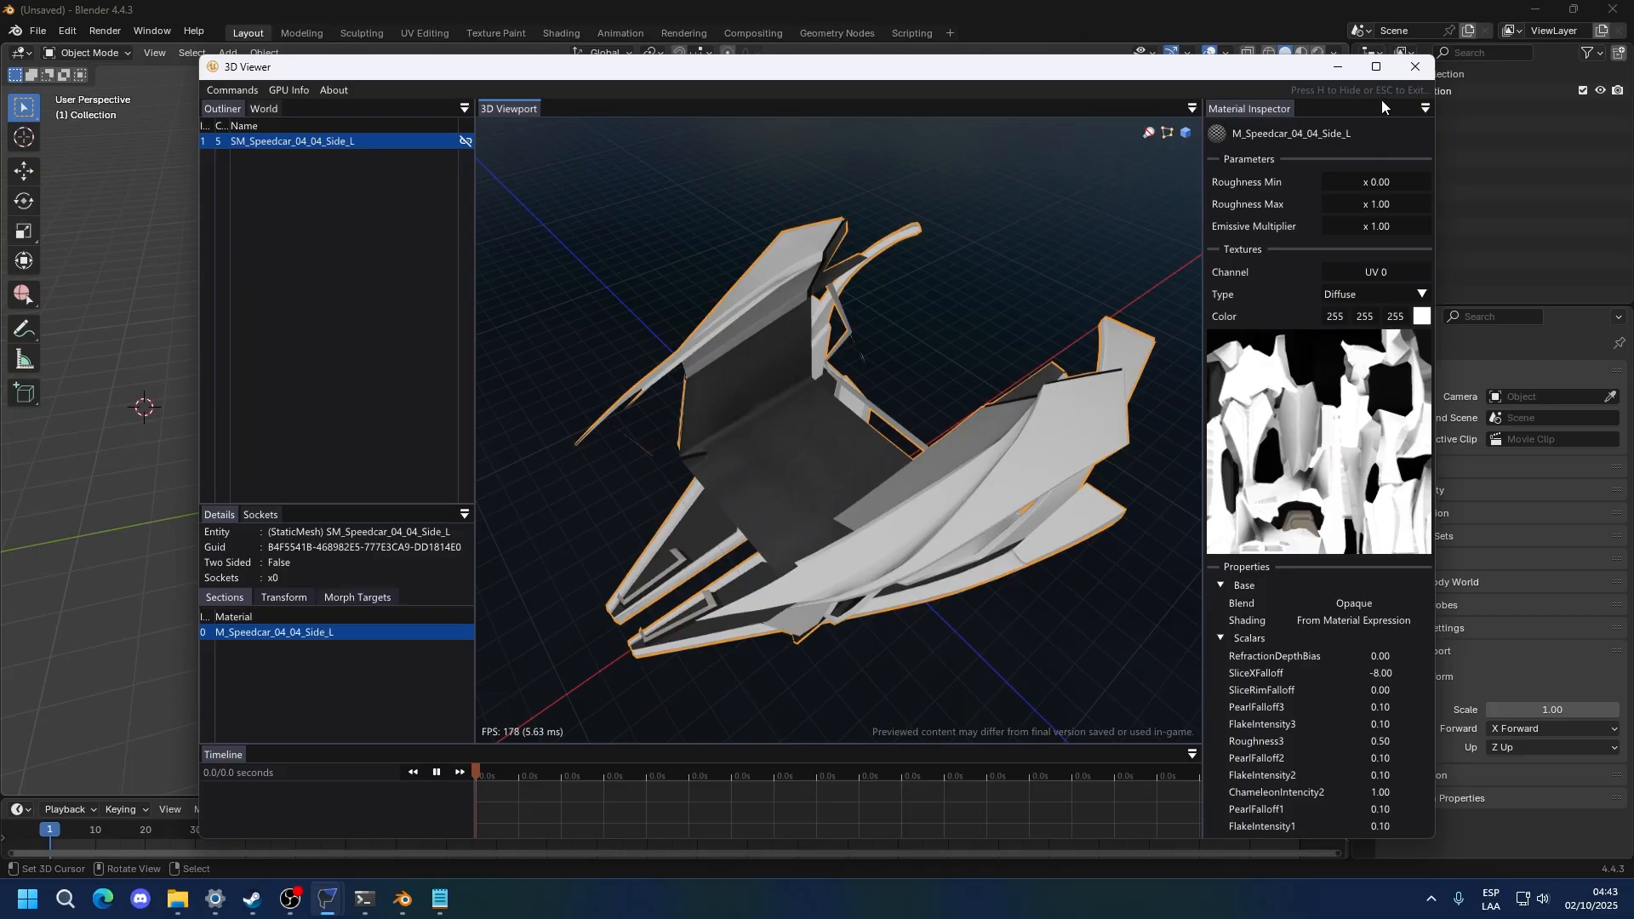
{"action": "left_click", "coordinate": [1415, 66]}
{"action": "right_click", "coordinate": [377, 542]}
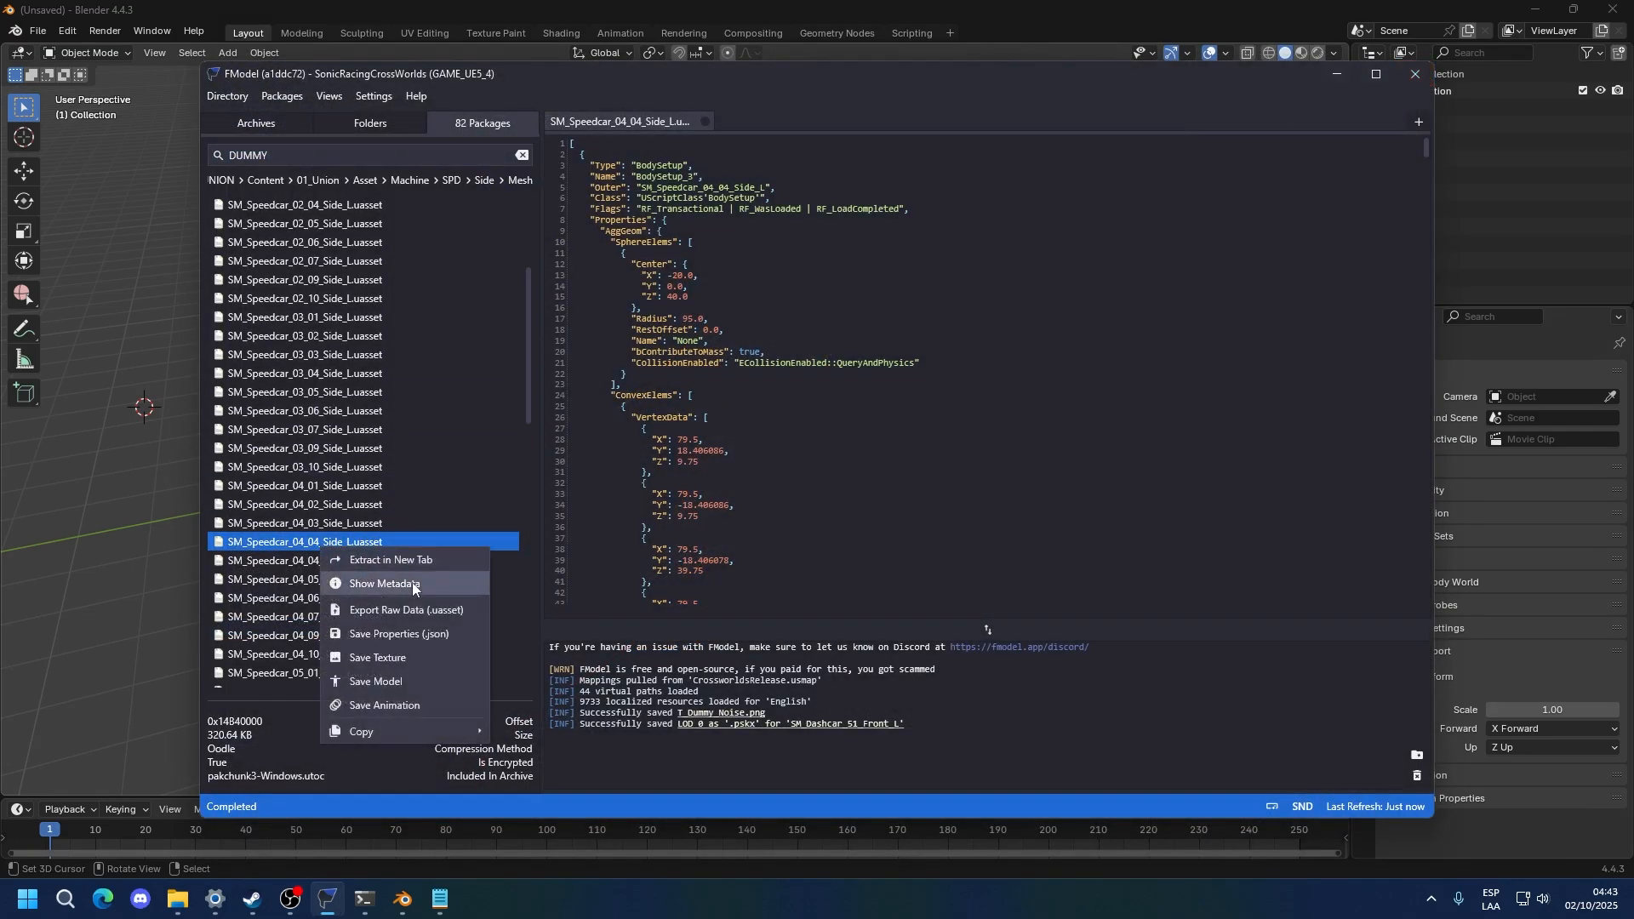
{"action": "left_click", "coordinate": [393, 671]}
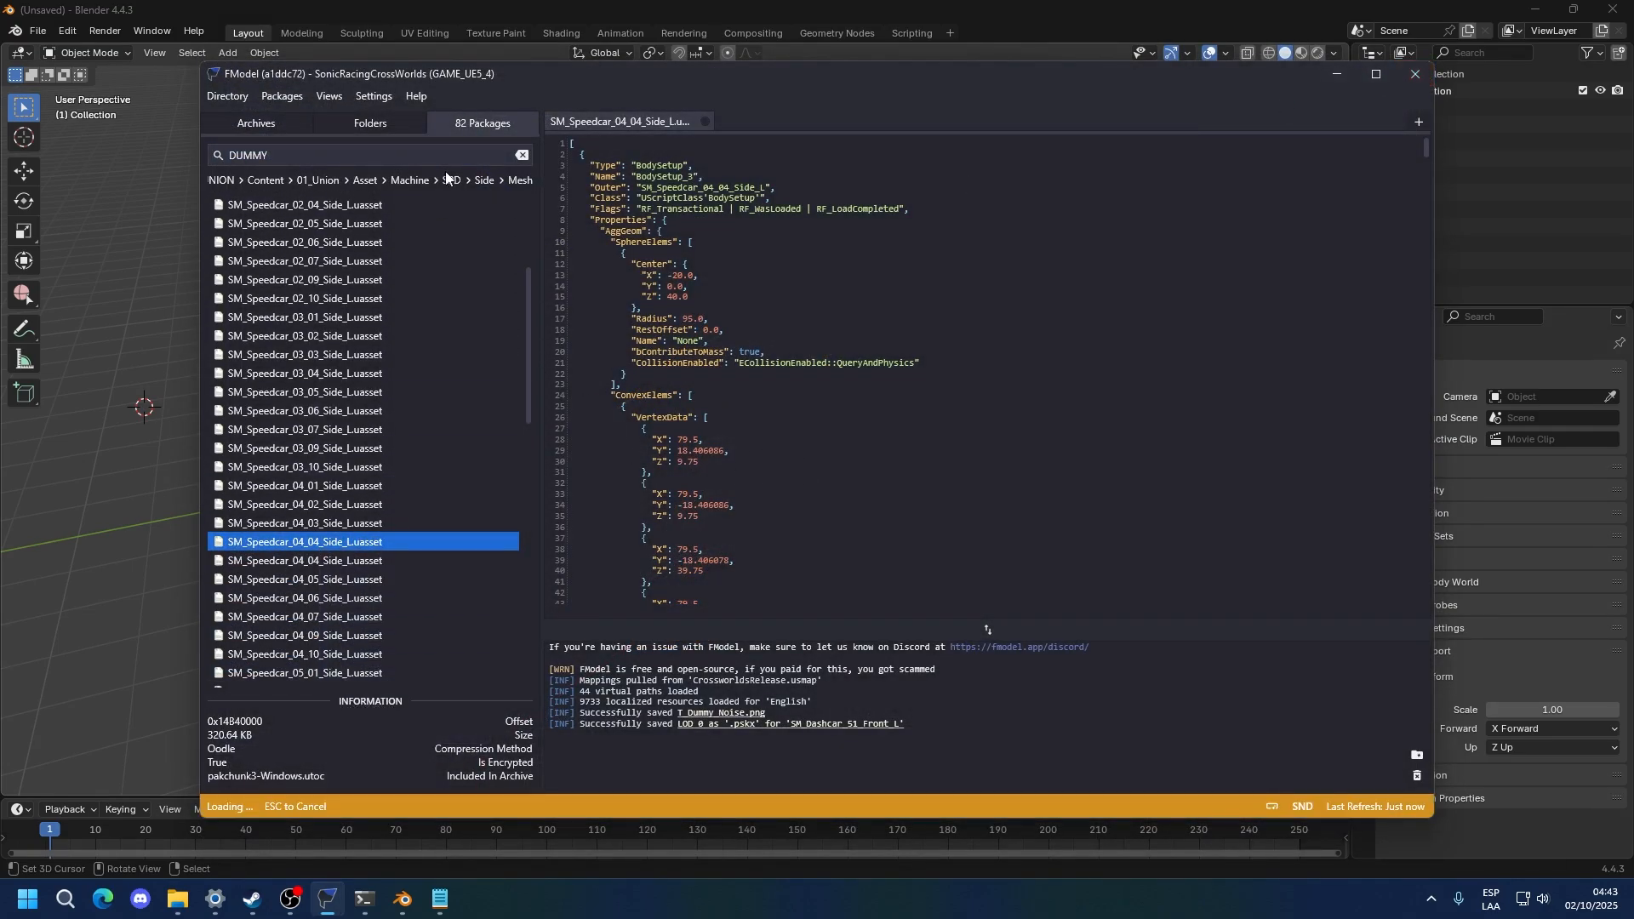
Save the model of the pakchunk43 copy of SM_Speedcar_04_Front_L from SPD_04's Mesh/Front folder
{"action": "left_click", "coordinate": [484, 180]}
{"action": "double_click", "coordinate": [401, 511]}
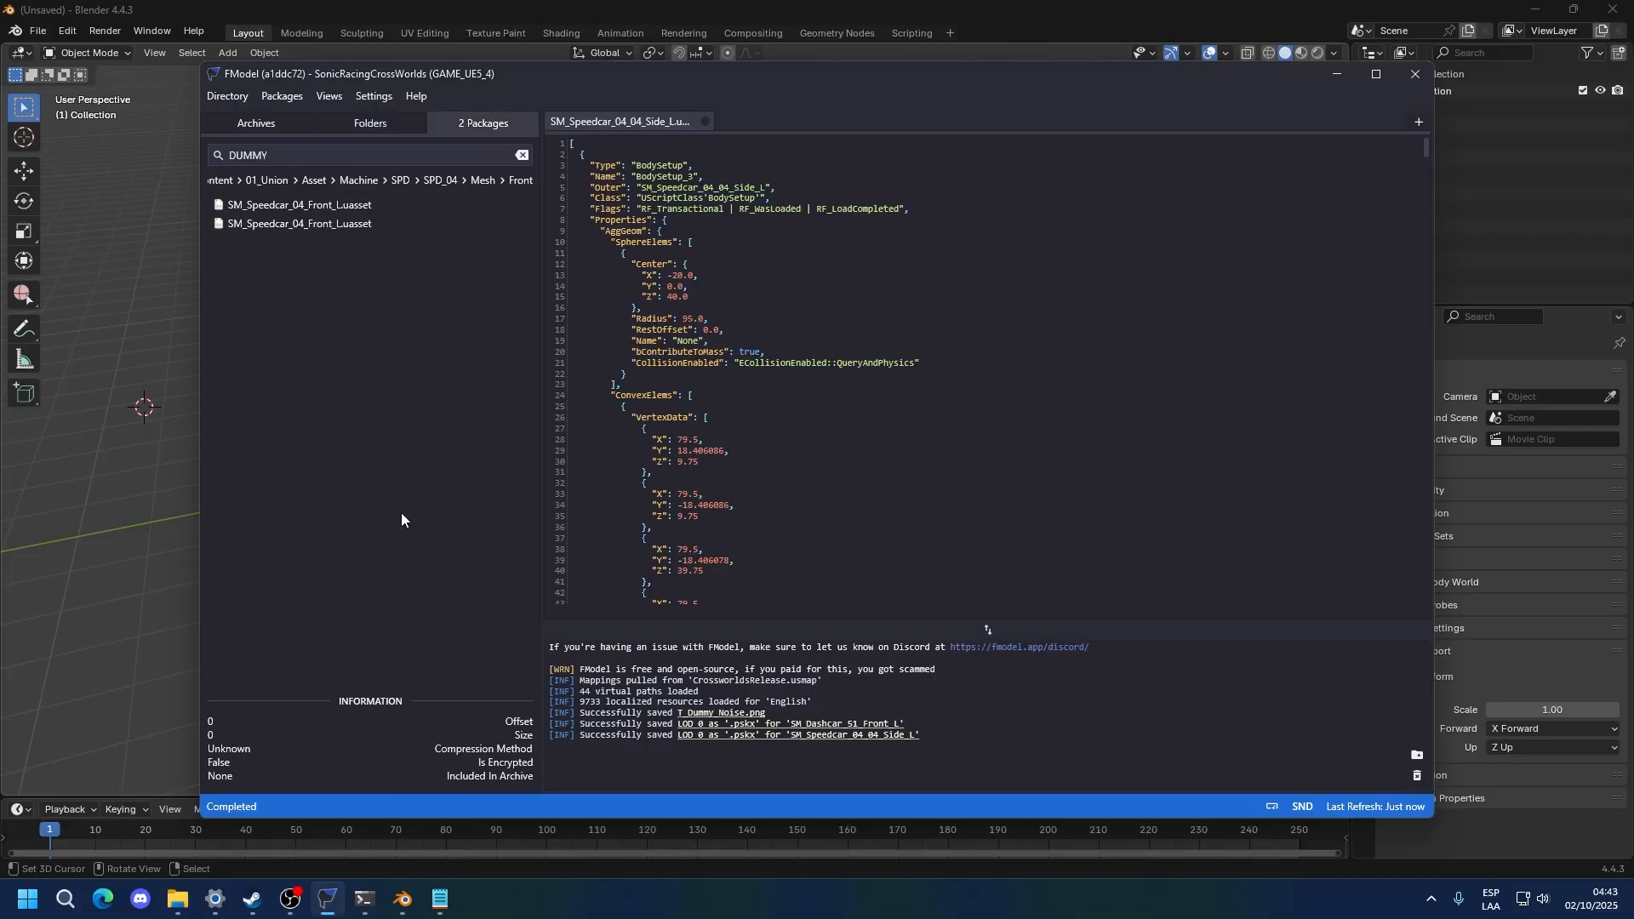
{"action": "right_click", "coordinate": [329, 203]}
{"action": "right_click", "coordinate": [303, 235]}
{"action": "right_click", "coordinate": [280, 227]}
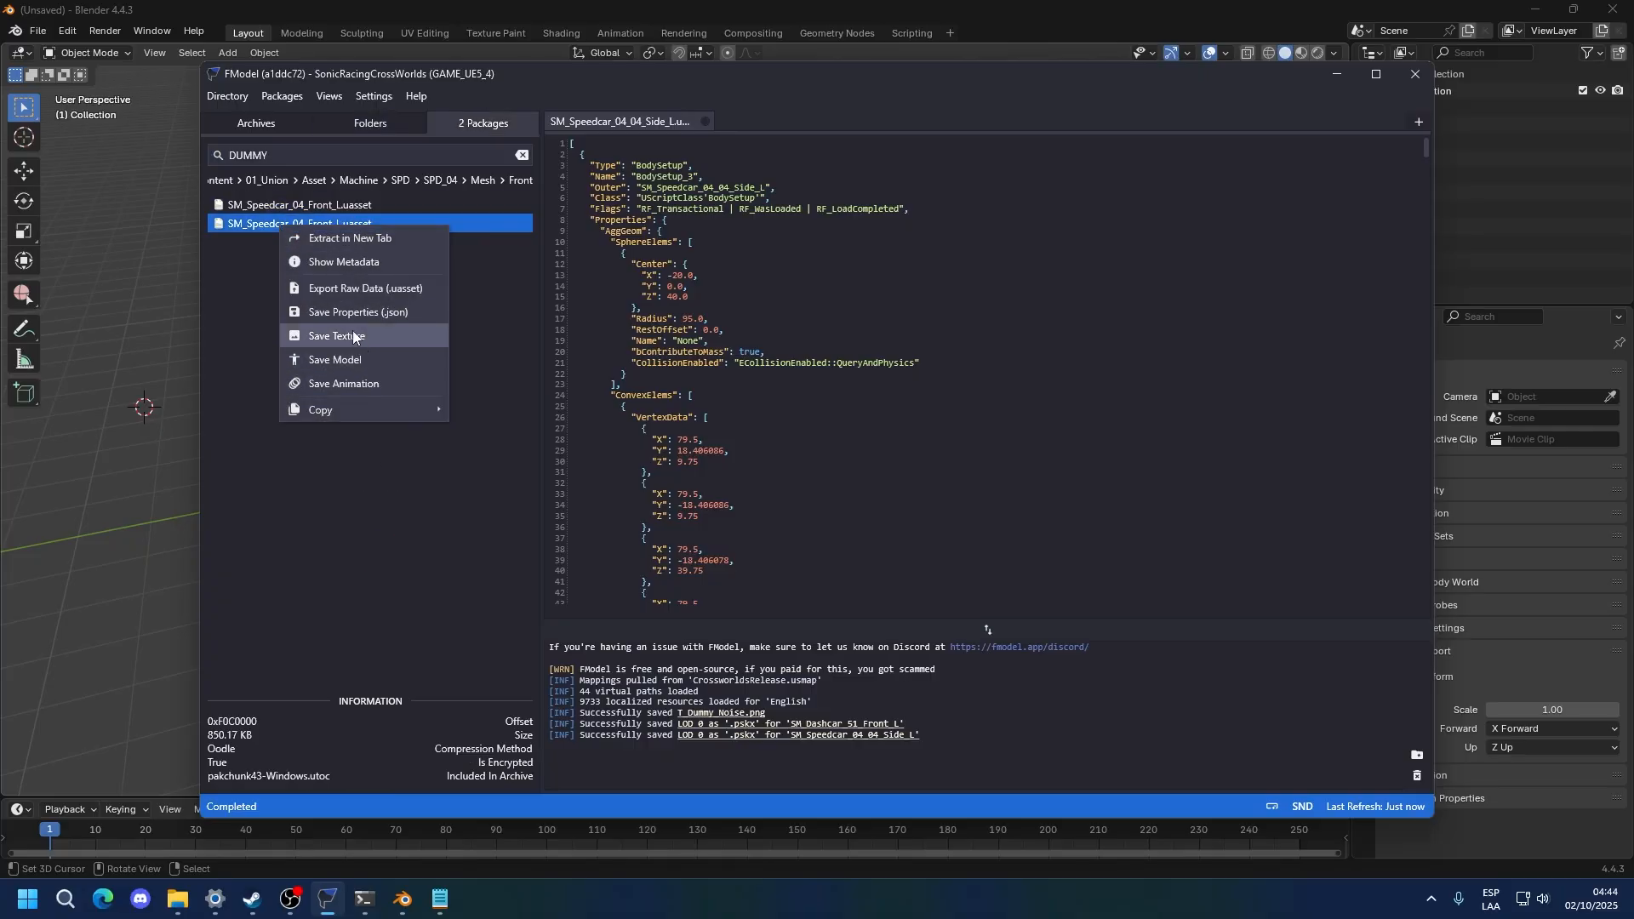
{"action": "left_click", "coordinate": [342, 360]}
Save the model of the second SM_Speedcar_04_Rear_L package from SPD_04's Mesh/Rear folder
{"action": "left_click", "coordinate": [476, 182]}
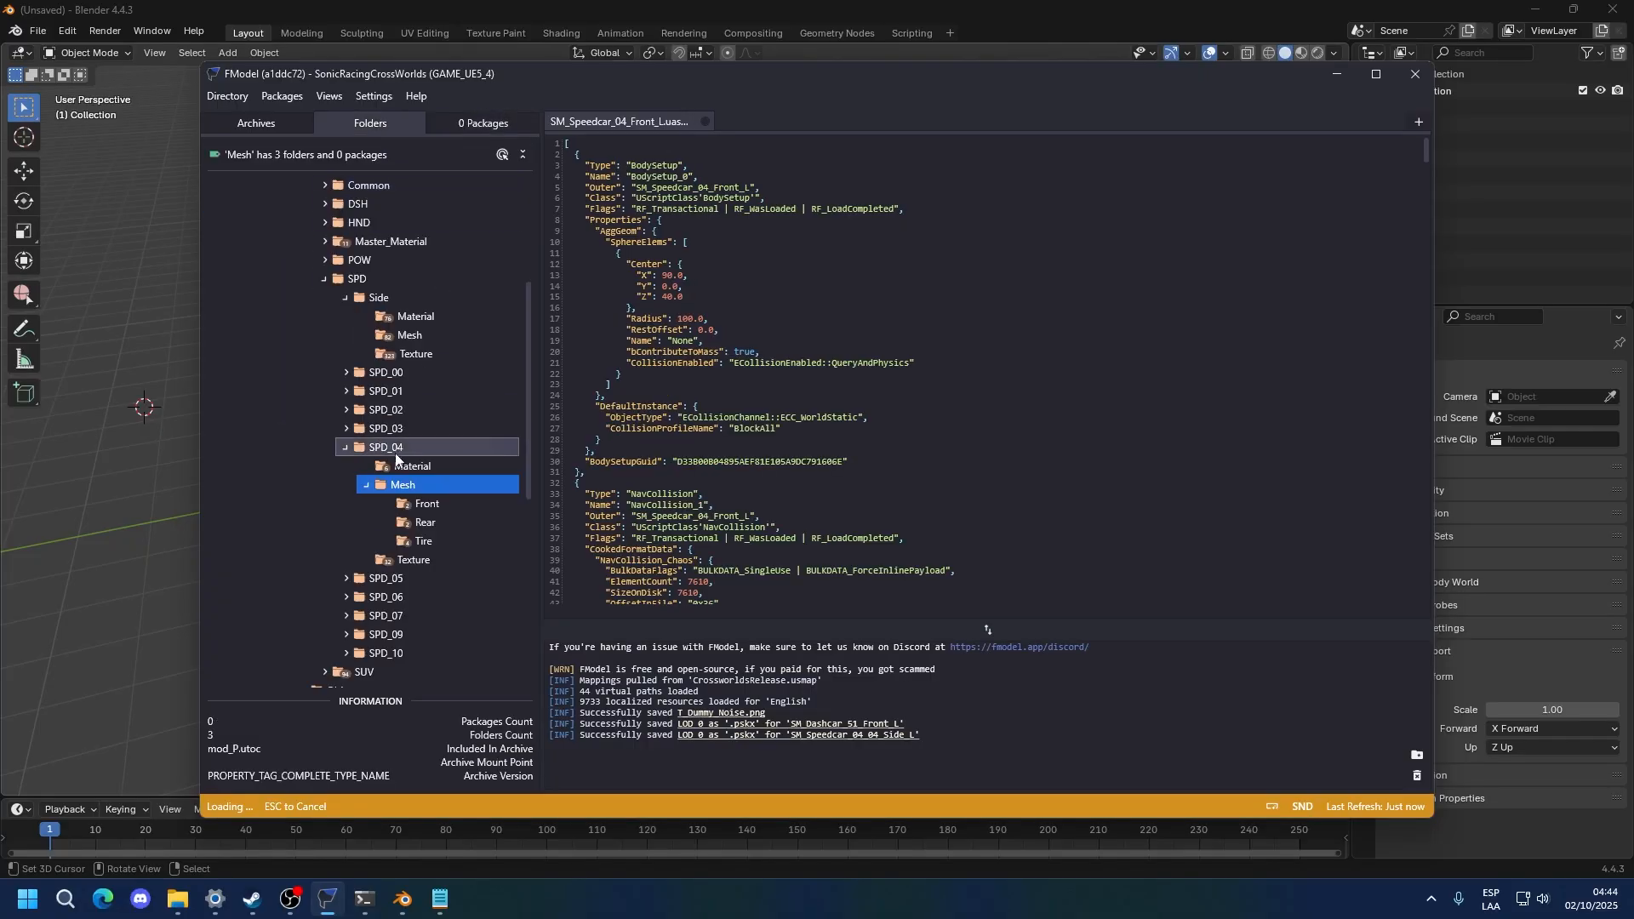
{"action": "double_click", "coordinate": [401, 528]}
{"action": "left_click", "coordinate": [314, 225]}
{"action": "right_click", "coordinate": [313, 226]}
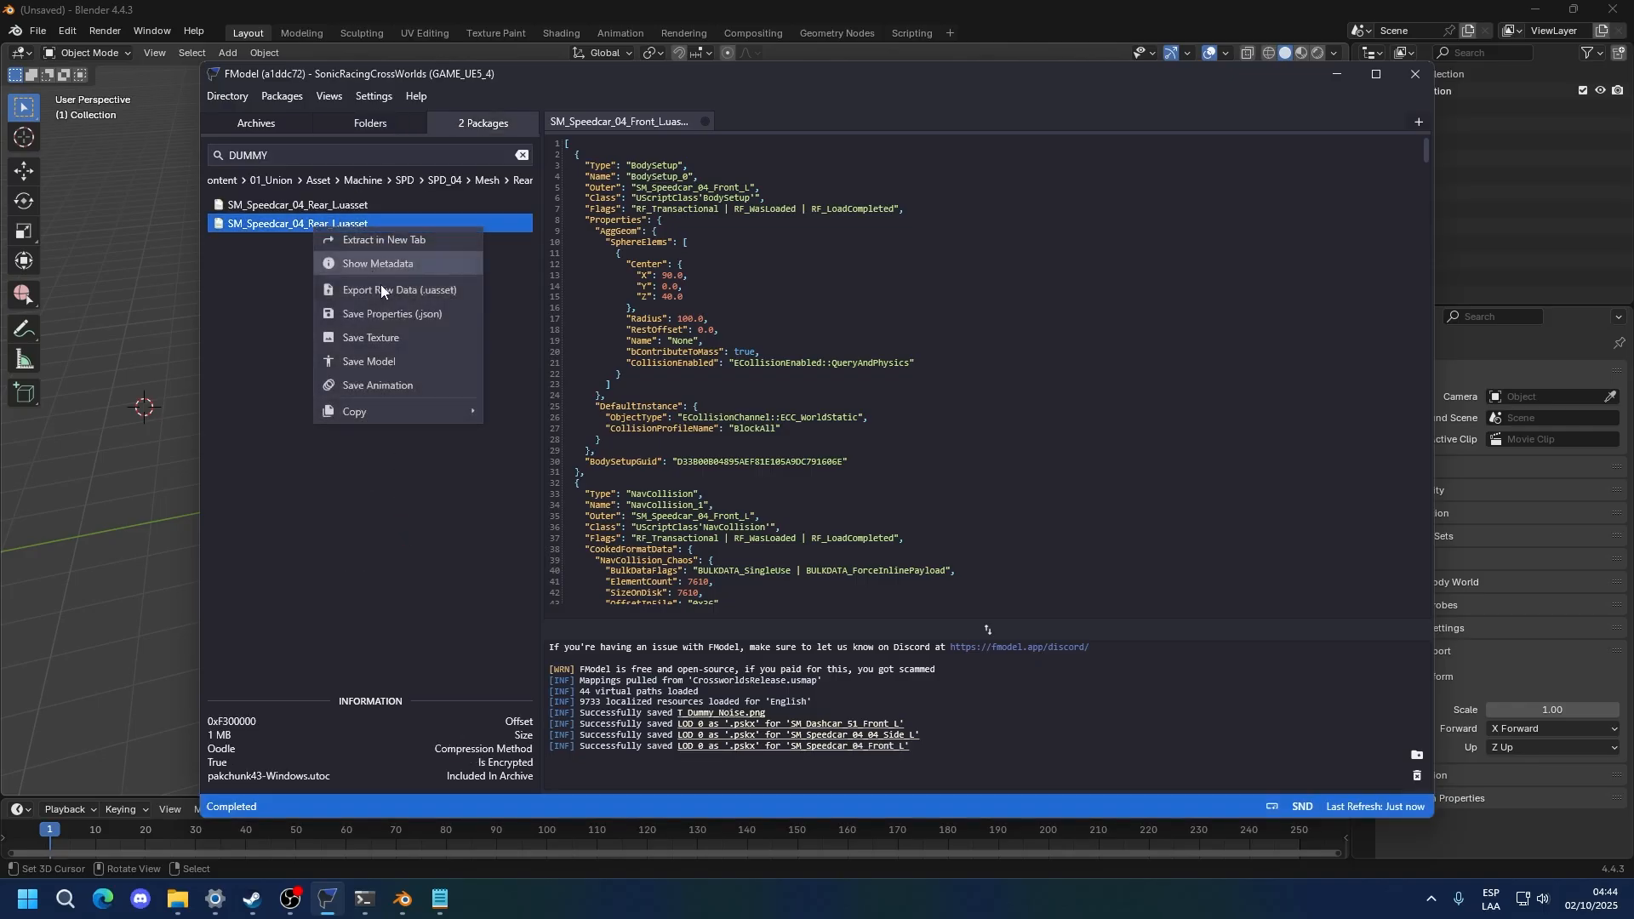
{"action": "left_click", "coordinate": [377, 361]}
Save the models of the second SM_Speedcar_04_TireL_L and second SM_Speedcar_04_TireR_L packages from SPD_04's Mesh/Tire folder
{"action": "left_click", "coordinate": [487, 180]}
{"action": "double_click", "coordinate": [420, 540]}
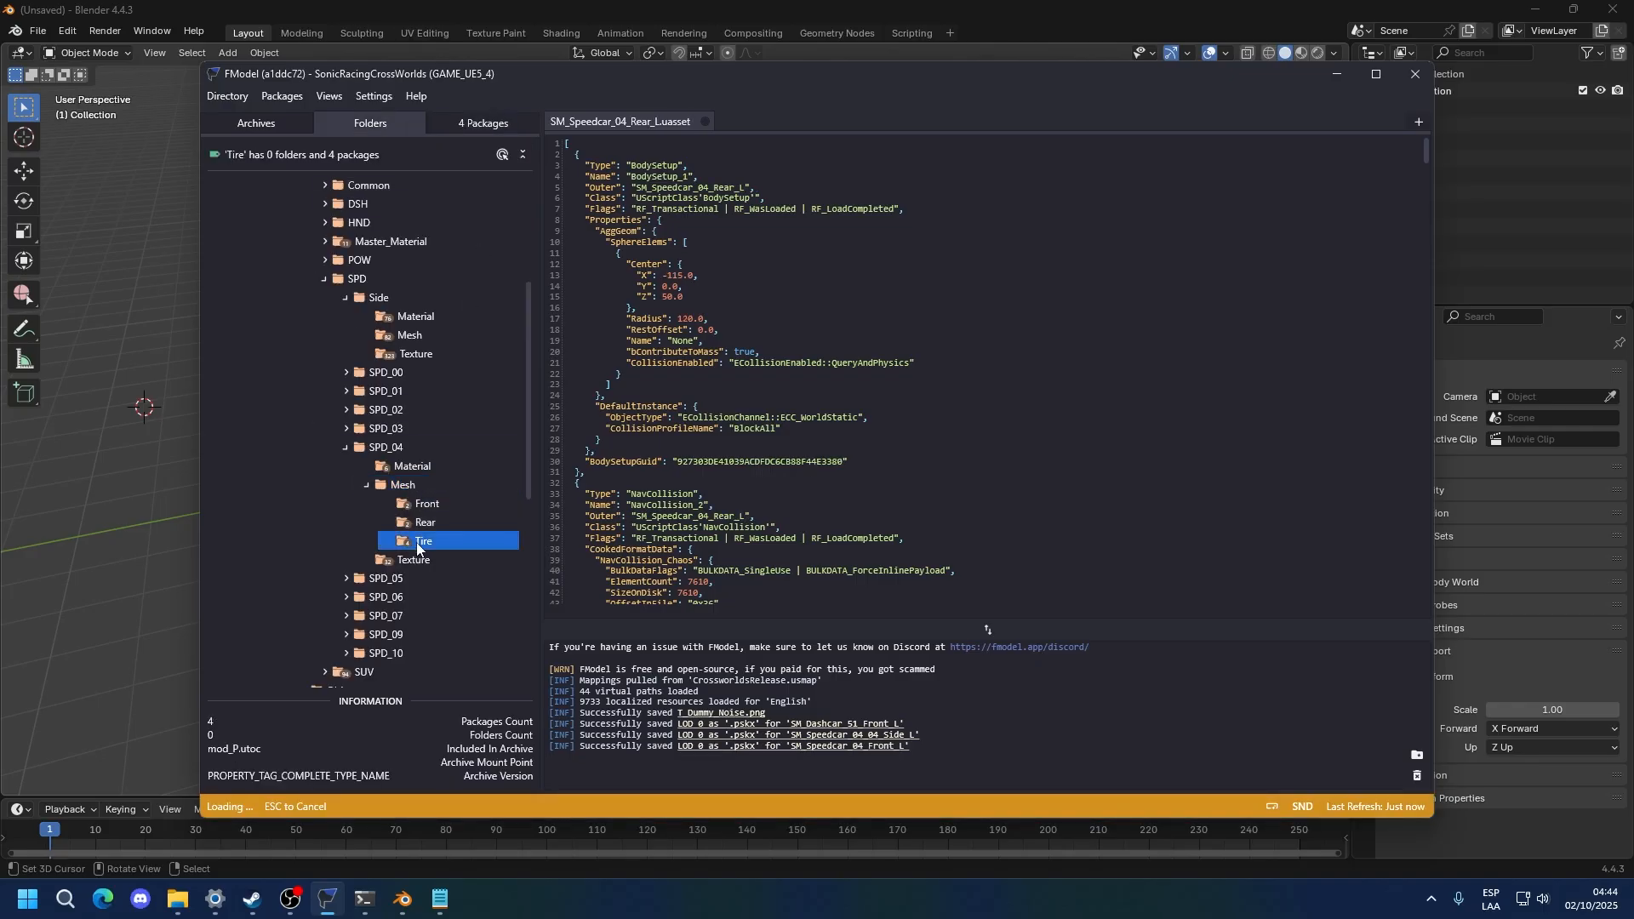
{"action": "left_click", "coordinate": [274, 247]}
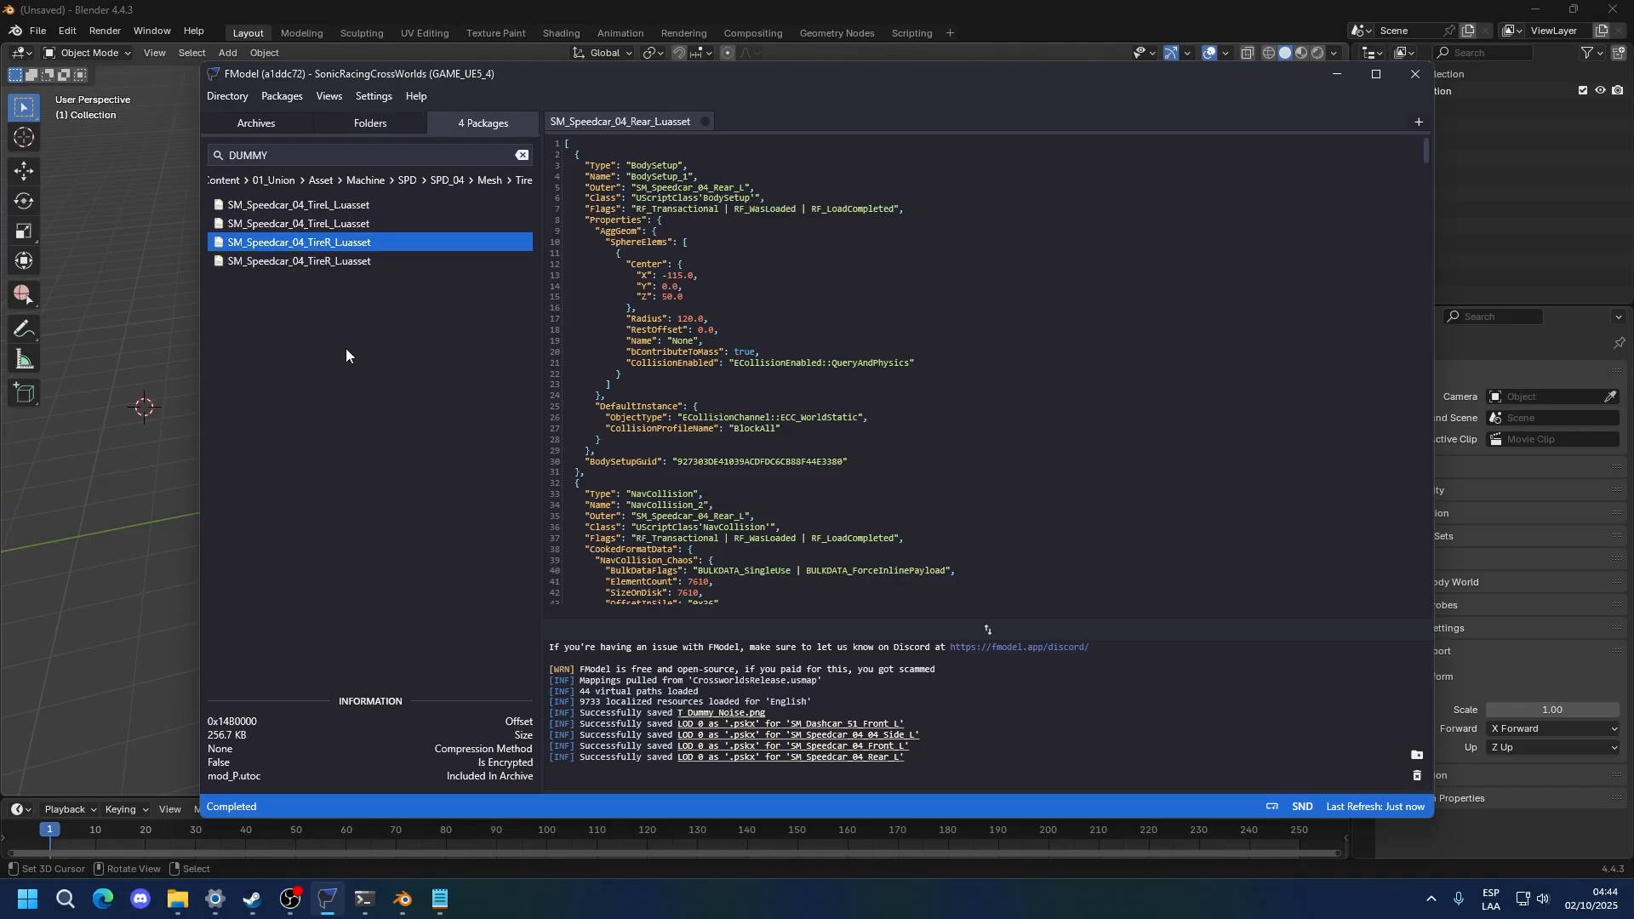
{"action": "left_click", "coordinate": [320, 223]}
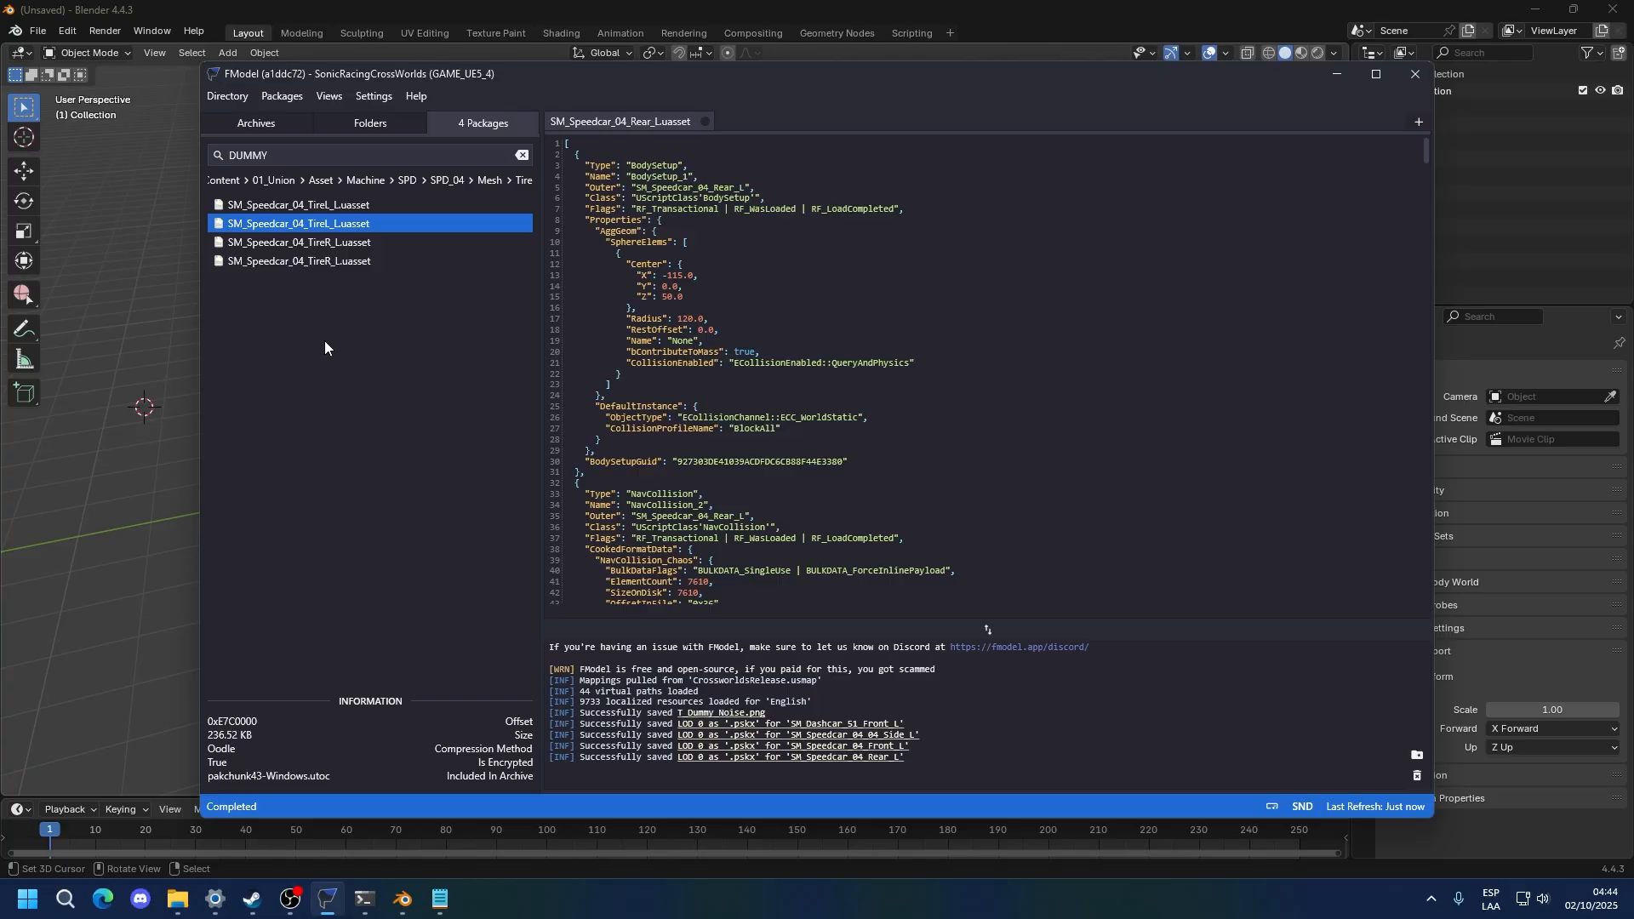
{"action": "left_click", "coordinate": [352, 243]}
{"action": "left_click", "coordinate": [344, 223]}
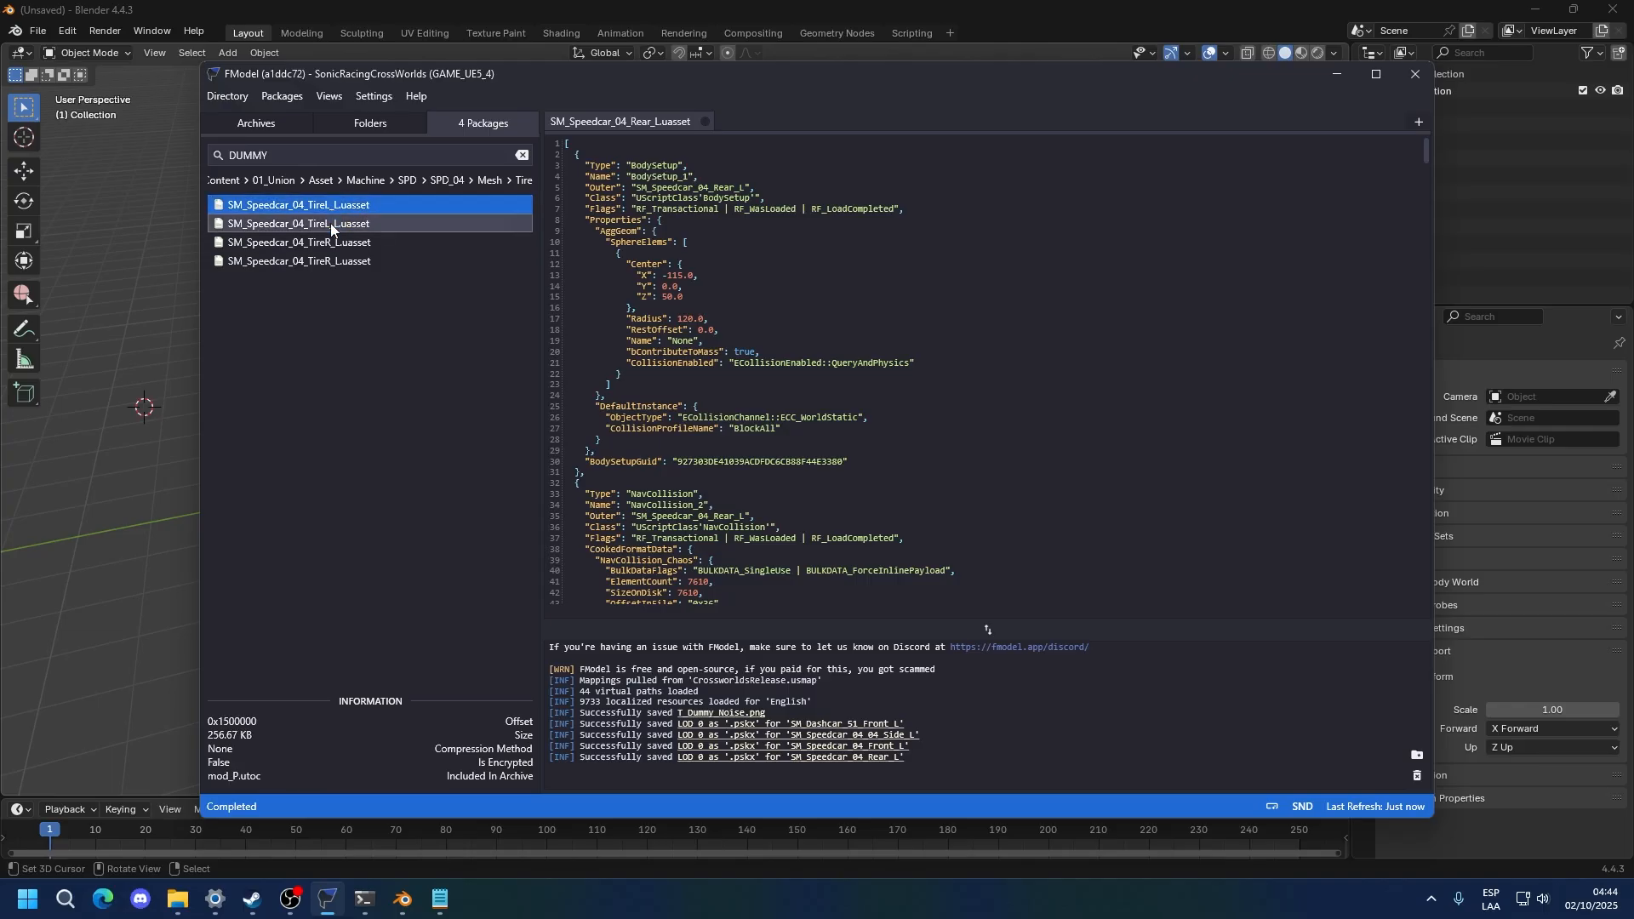
{"action": "right_click", "coordinate": [321, 226]}
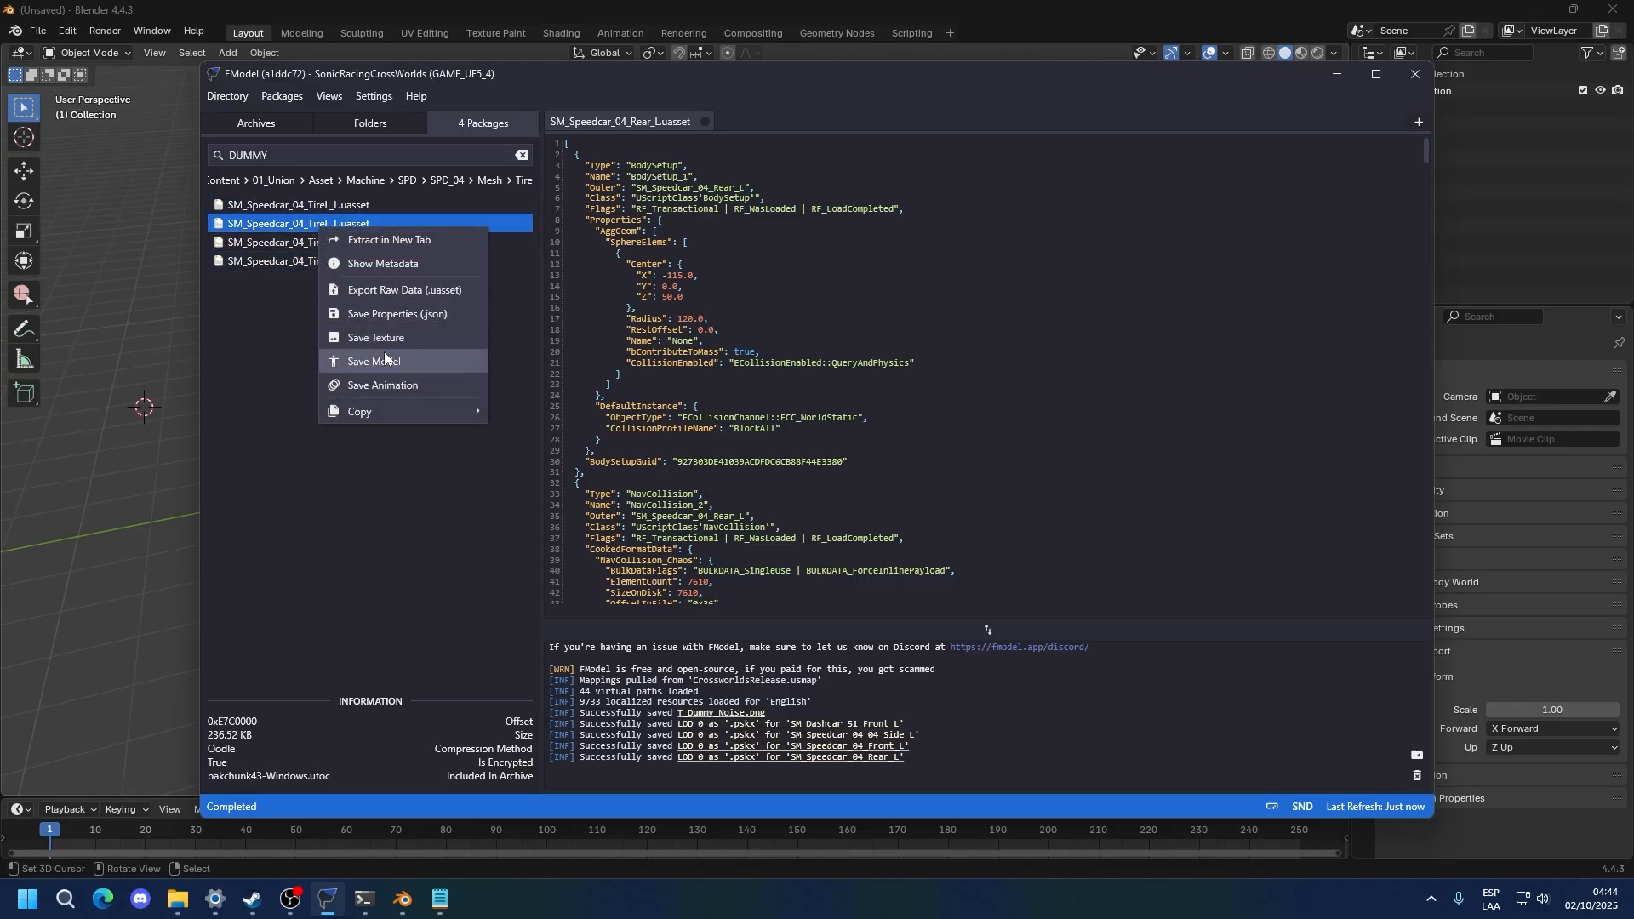
{"action": "left_click", "coordinate": [375, 361]}
{"action": "right_click", "coordinate": [317, 261]}
{"action": "left_click", "coordinate": [375, 397]}
Switch back to Blender and import SM_Speedcar_04_Front_L.pskx from the exported SPD_04/Mesh/Front folder
{"action": "left_click", "coordinate": [52, 313]}
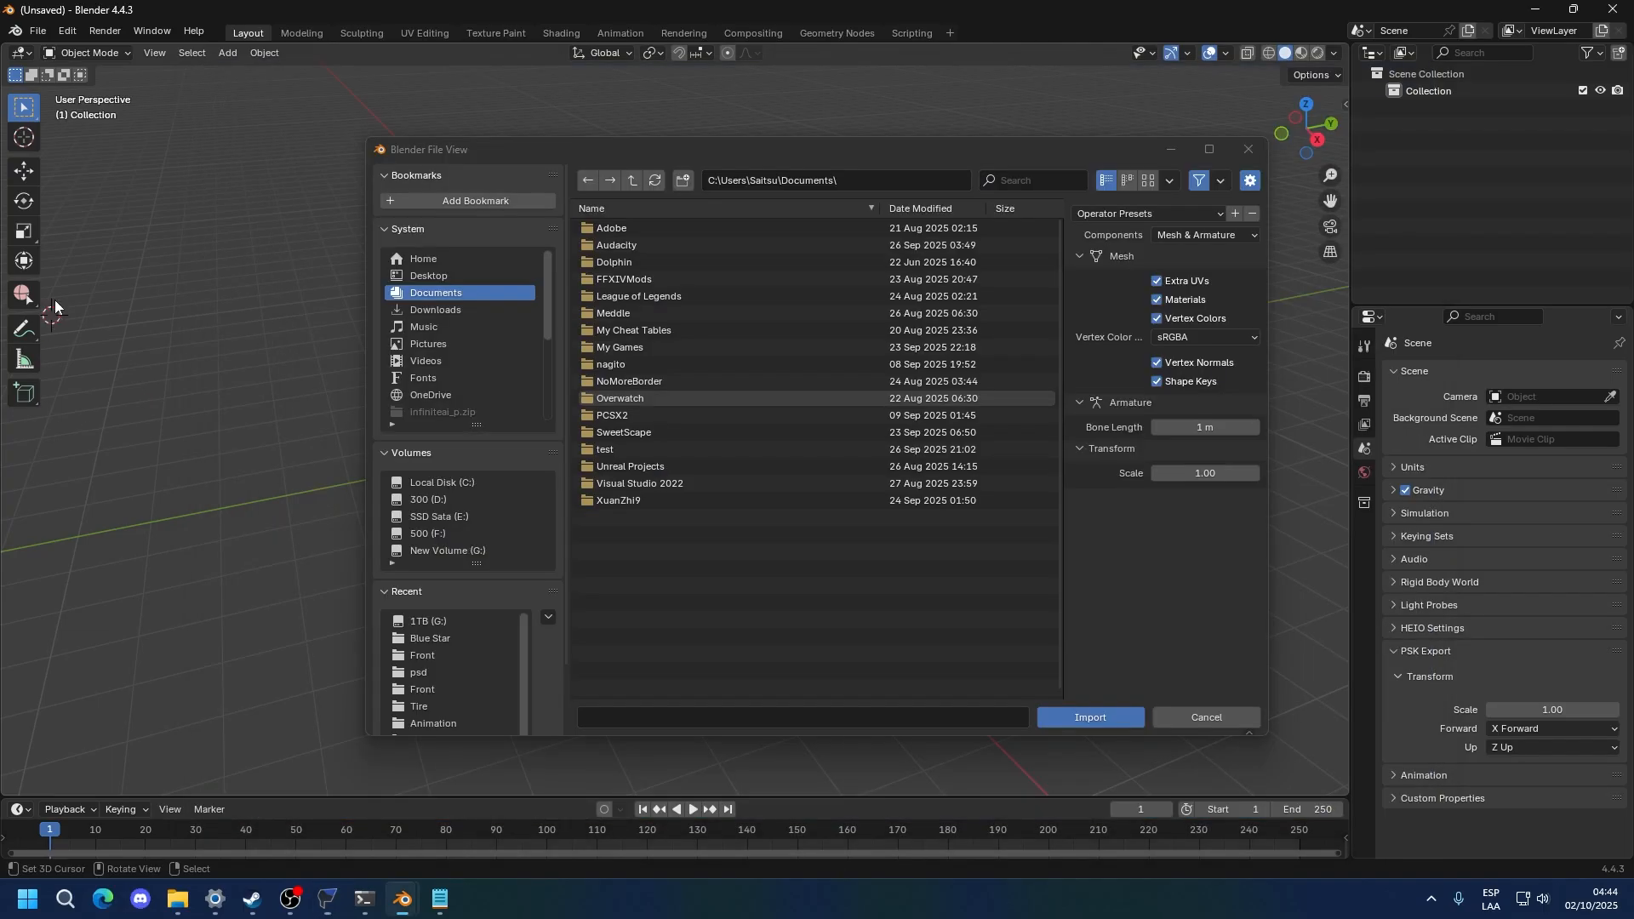
{"action": "scroll", "coordinate": [431, 704], "scroll_direction": "down", "scroll_amount": 1}
{"action": "left_click", "coordinate": [431, 691]}
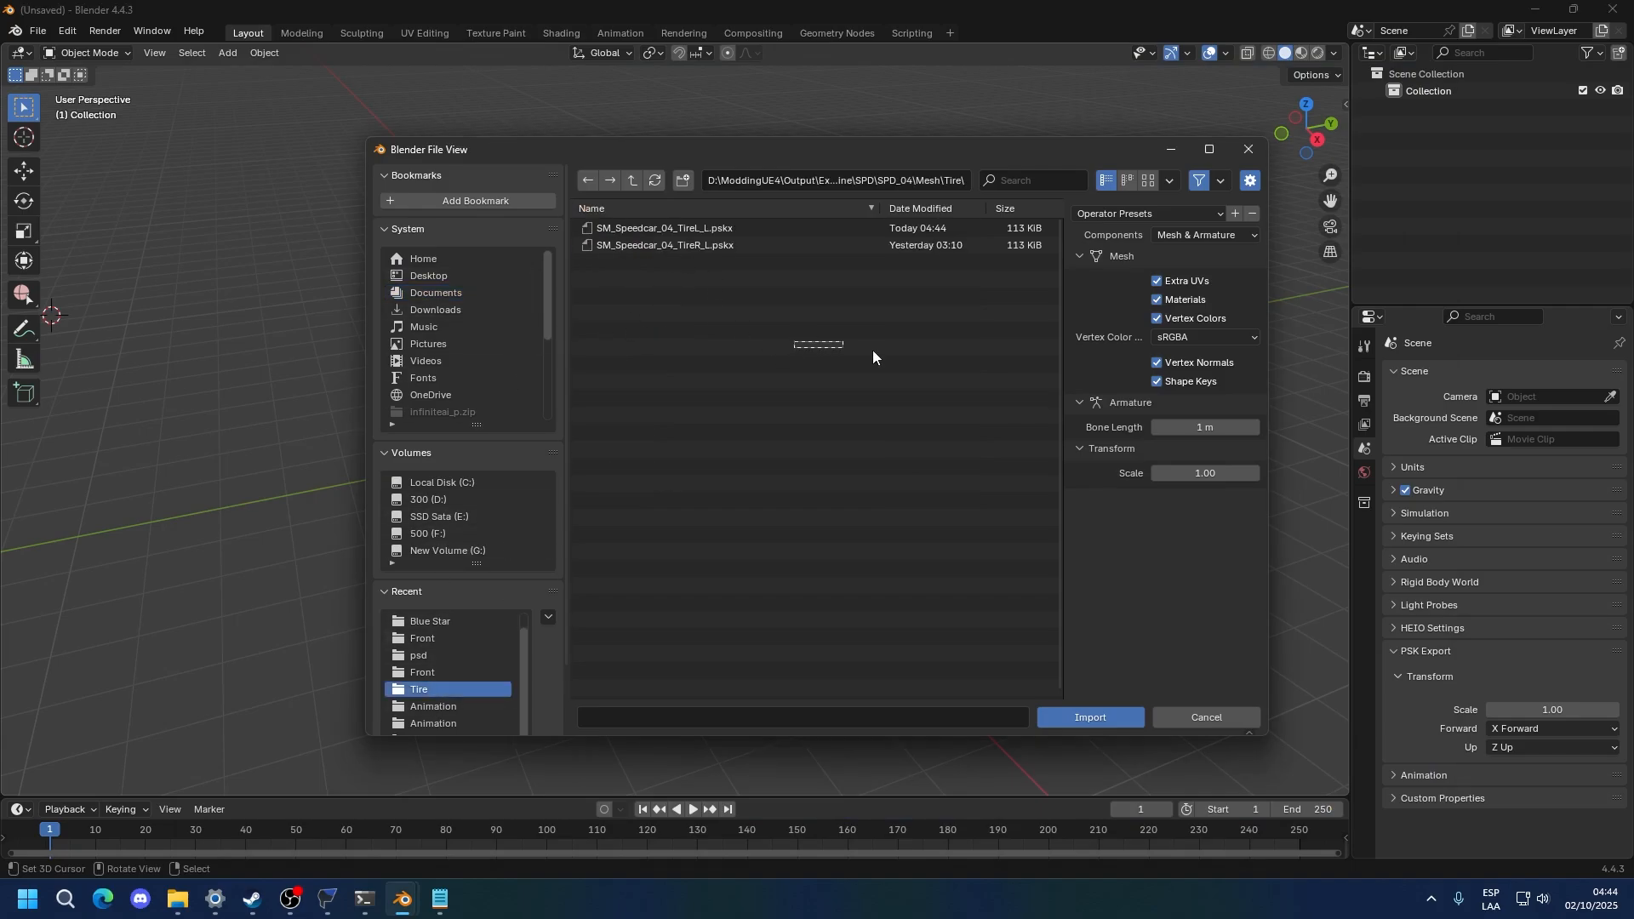
{"action": "left_click", "coordinate": [632, 179]}
{"action": "left_click", "coordinate": [633, 227]}
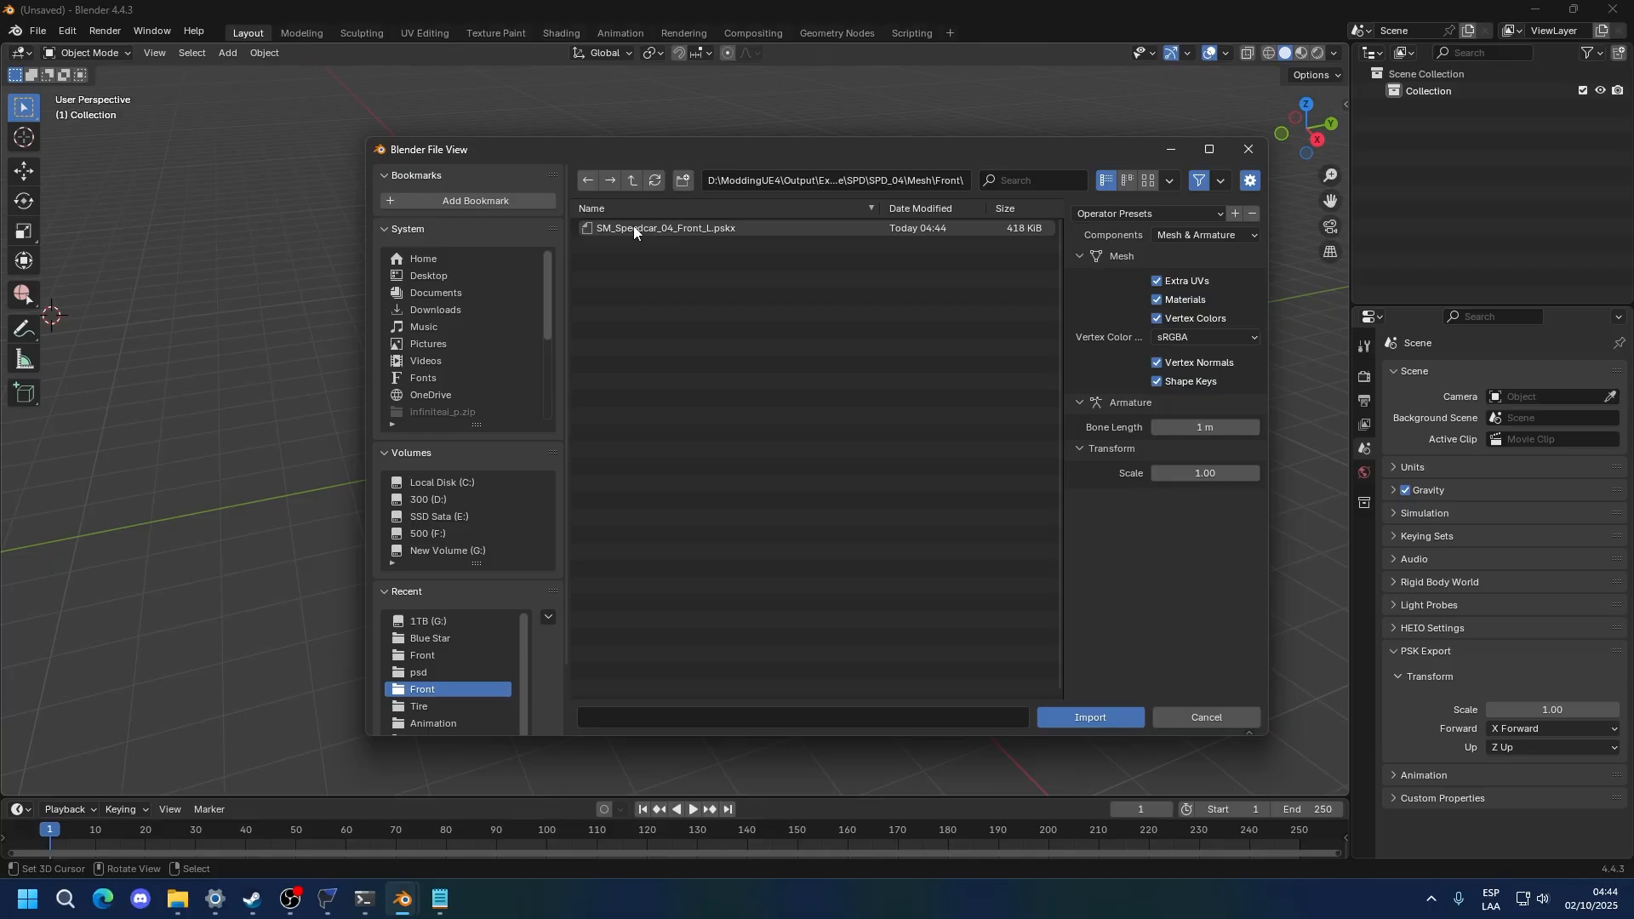
{"action": "double_click", "coordinate": [635, 225]}
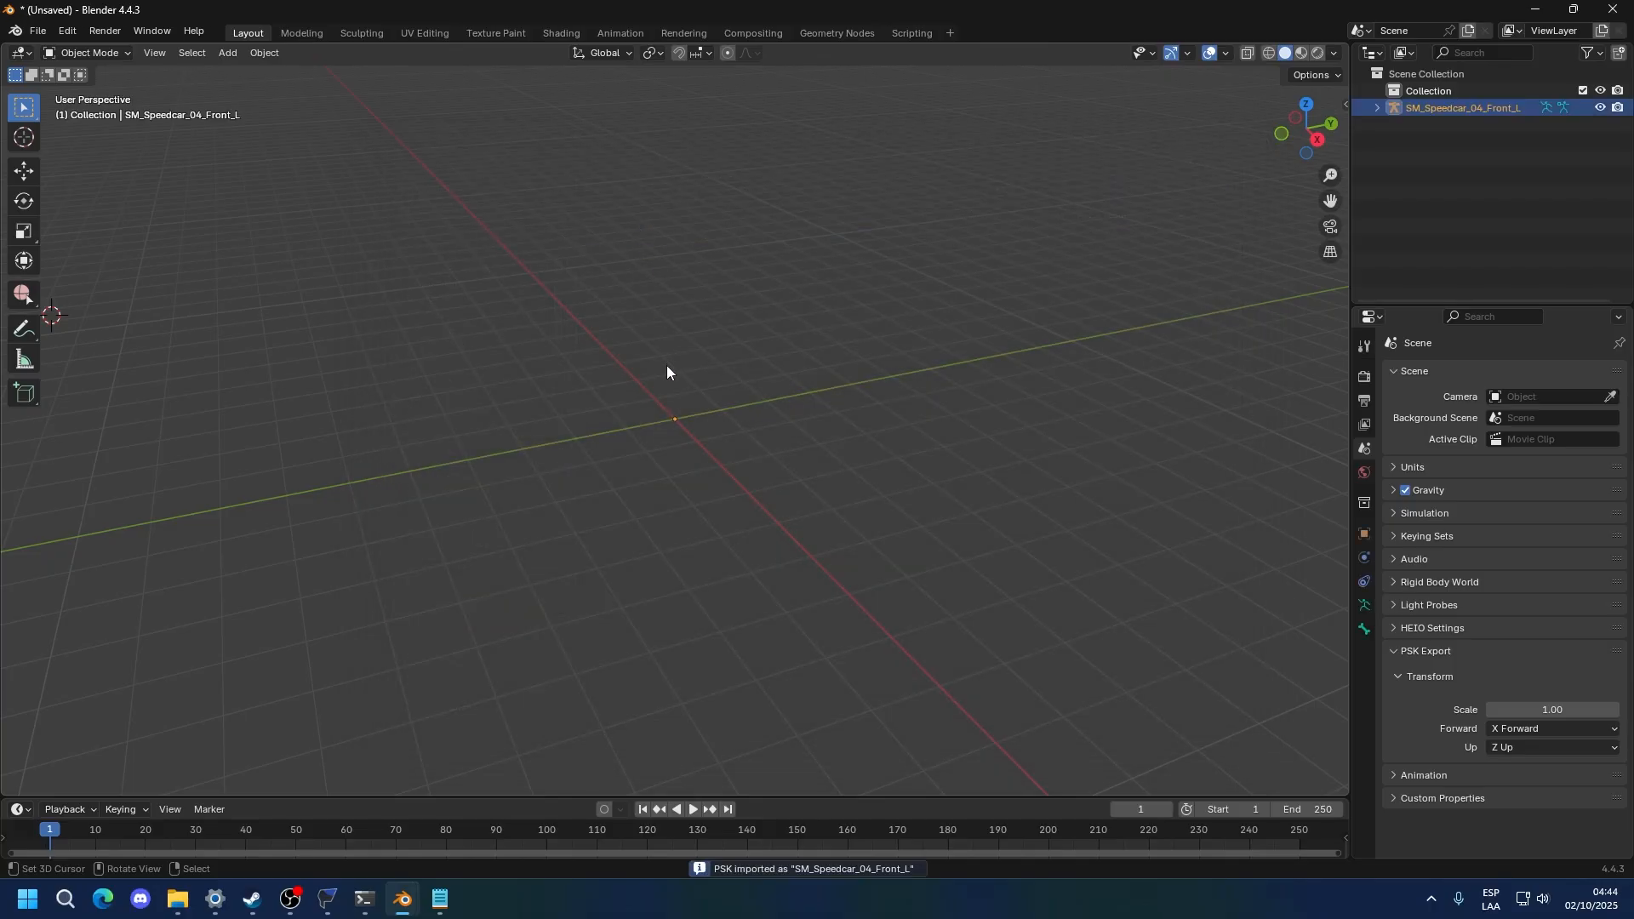
Import SM_Speedcar_04_Rear_L.pskx from the exported SPD_04/Mesh/Rear folder
{"action": "scroll", "coordinate": [688, 406], "scroll_direction": "down", "scroll_amount": 17}
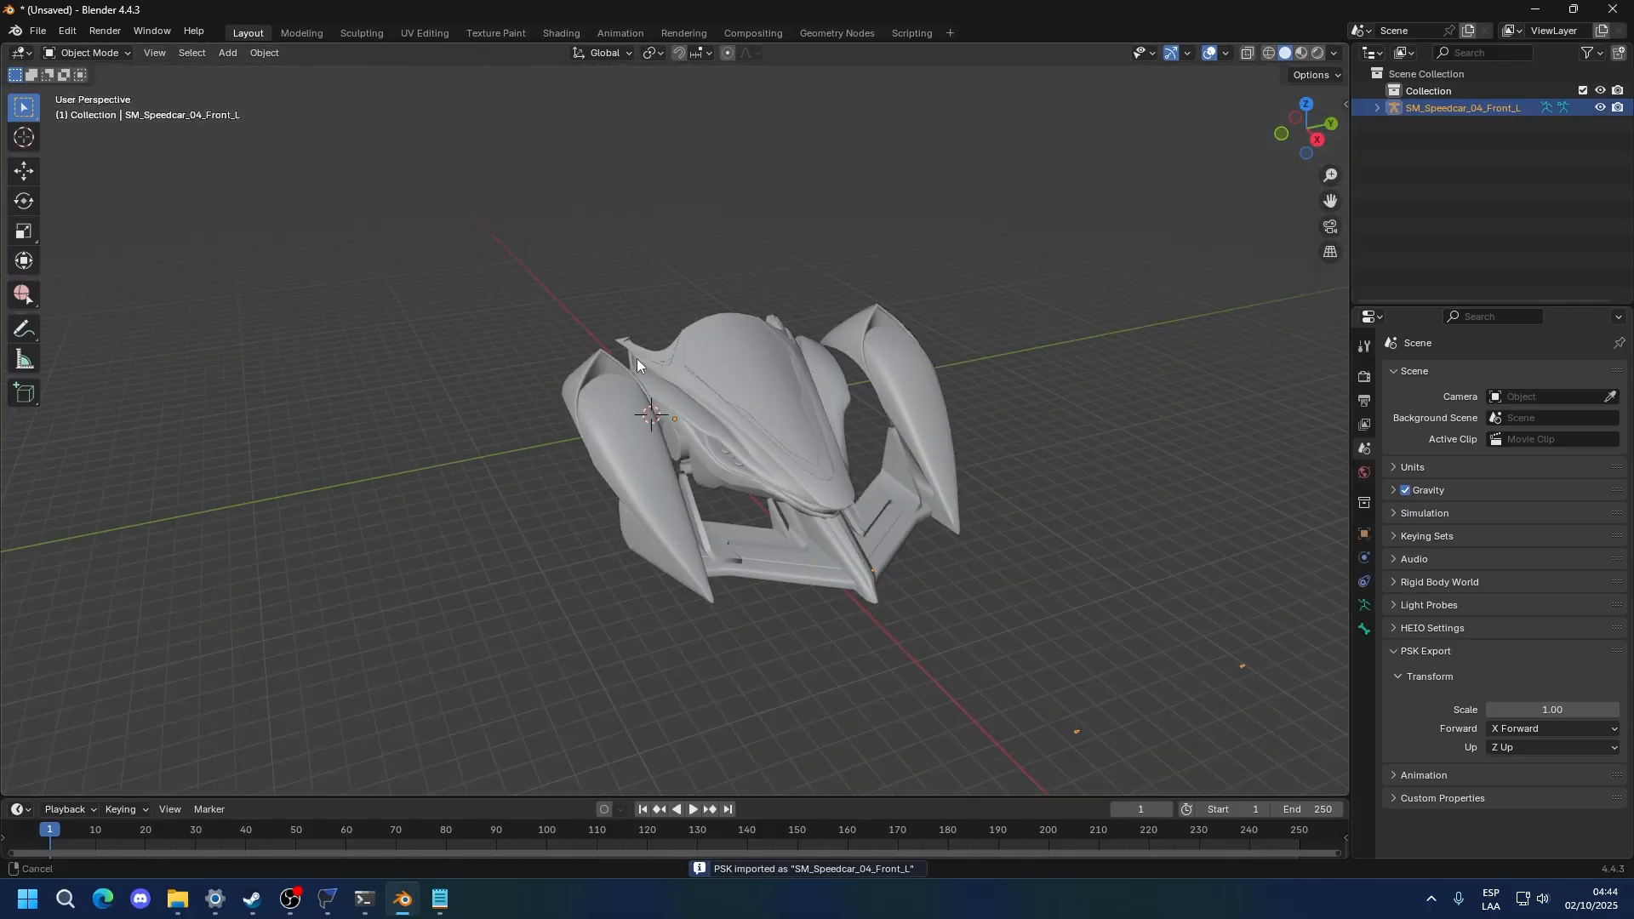
{"action": "middle_click_drag", "start_coordinate": [637, 359], "coordinate": [636, 481], "text": "shift"}
{"action": "scroll", "coordinate": [636, 482], "scroll_direction": "up", "scroll_amount": 2}
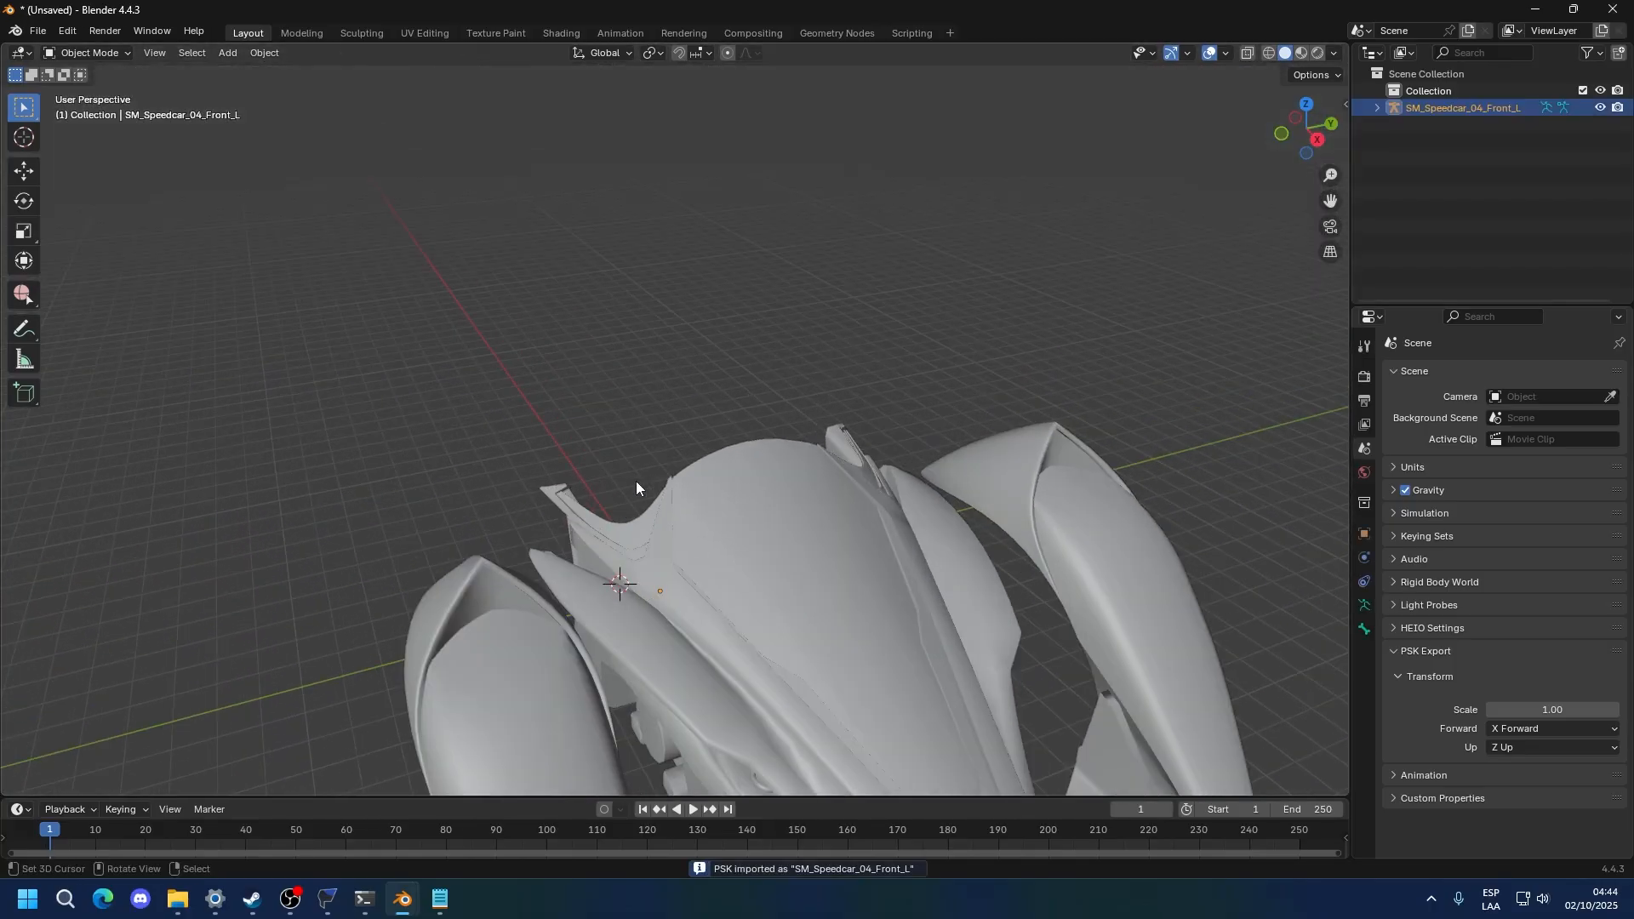
{"action": "left_click", "coordinate": [37, 30]}
{"action": "mouse_move", "coordinate": [170, 273]}
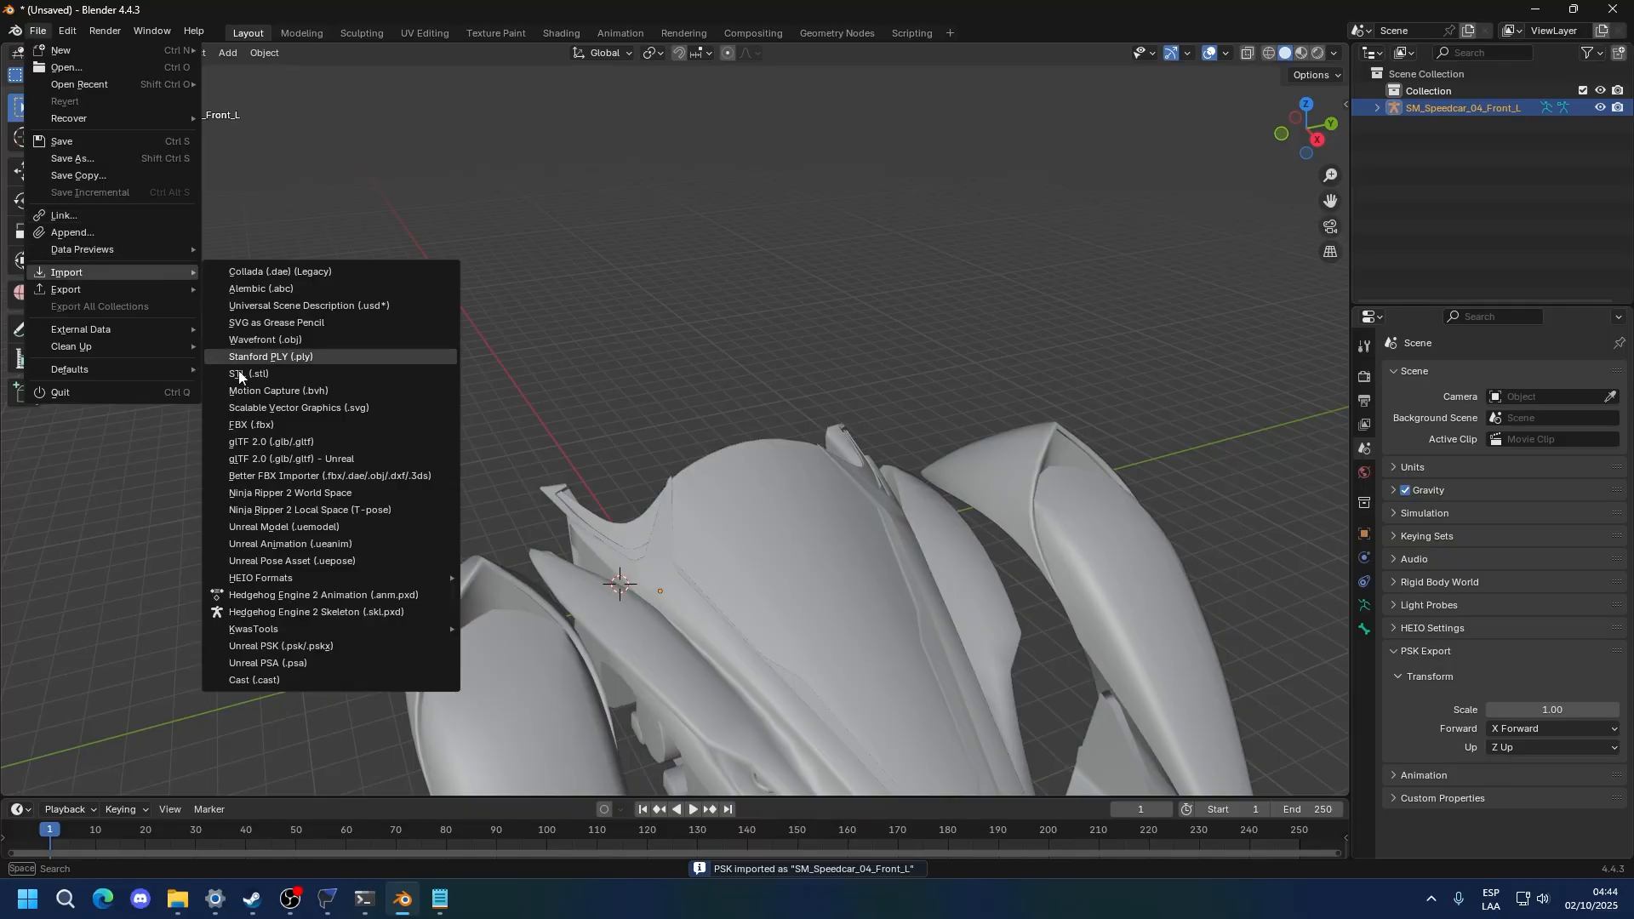
{"action": "left_click", "coordinate": [319, 644]}
{"action": "left_click", "coordinate": [634, 181]}
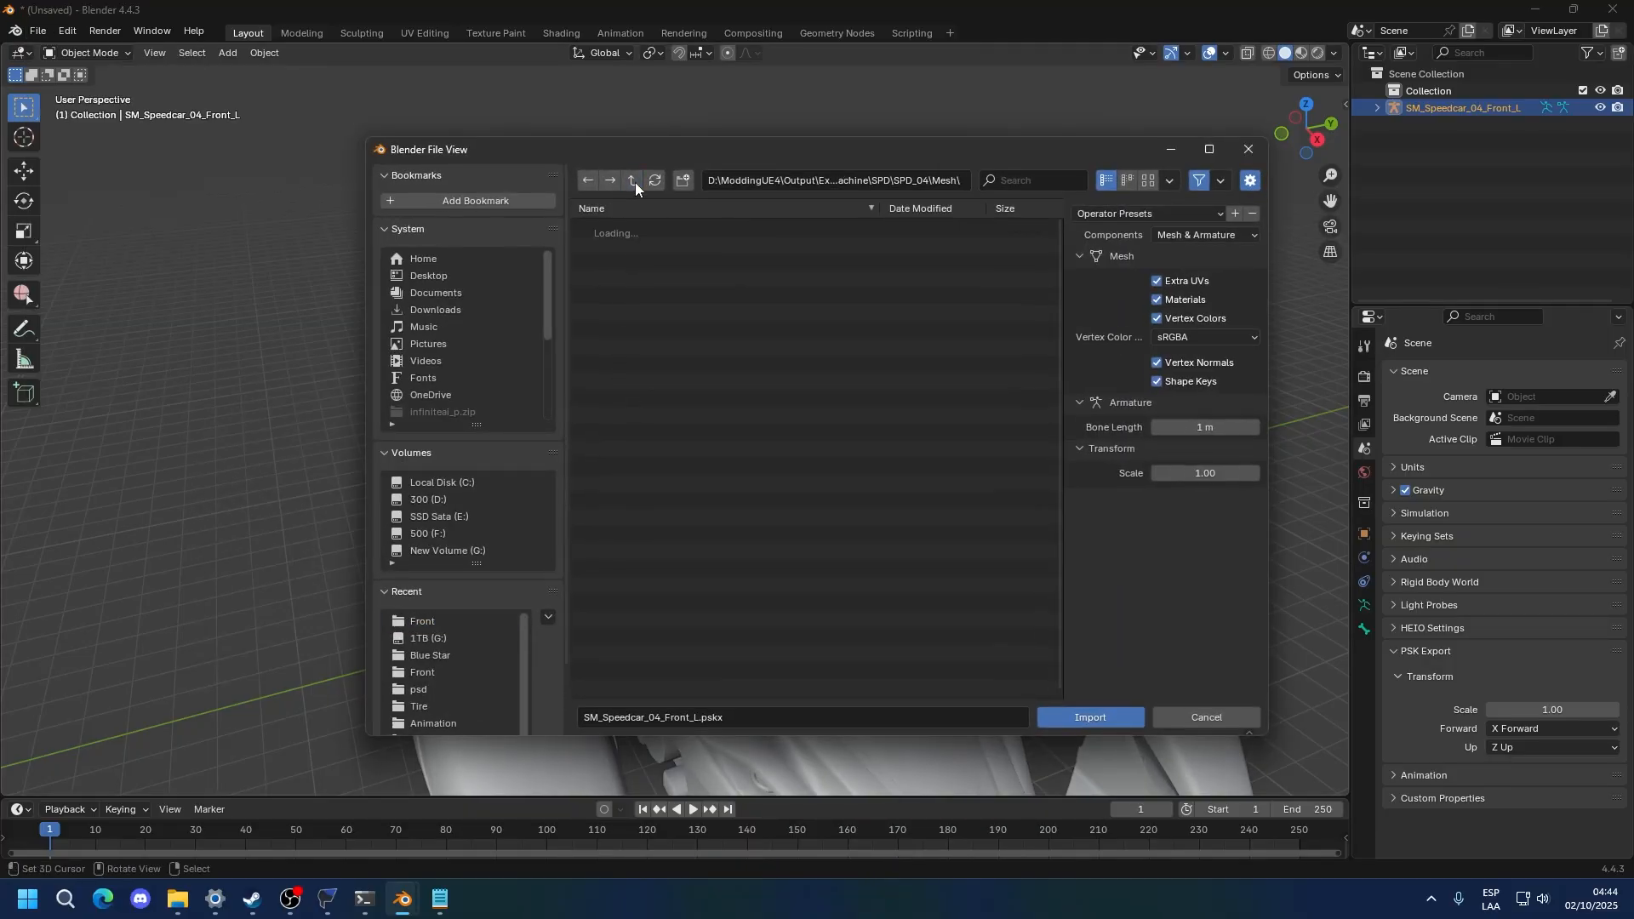
{"action": "double_click", "coordinate": [618, 246]}
{"action": "double_click", "coordinate": [625, 222]}
{"action": "scroll", "coordinate": [490, 405], "scroll_direction": "down", "scroll_amount": 3}
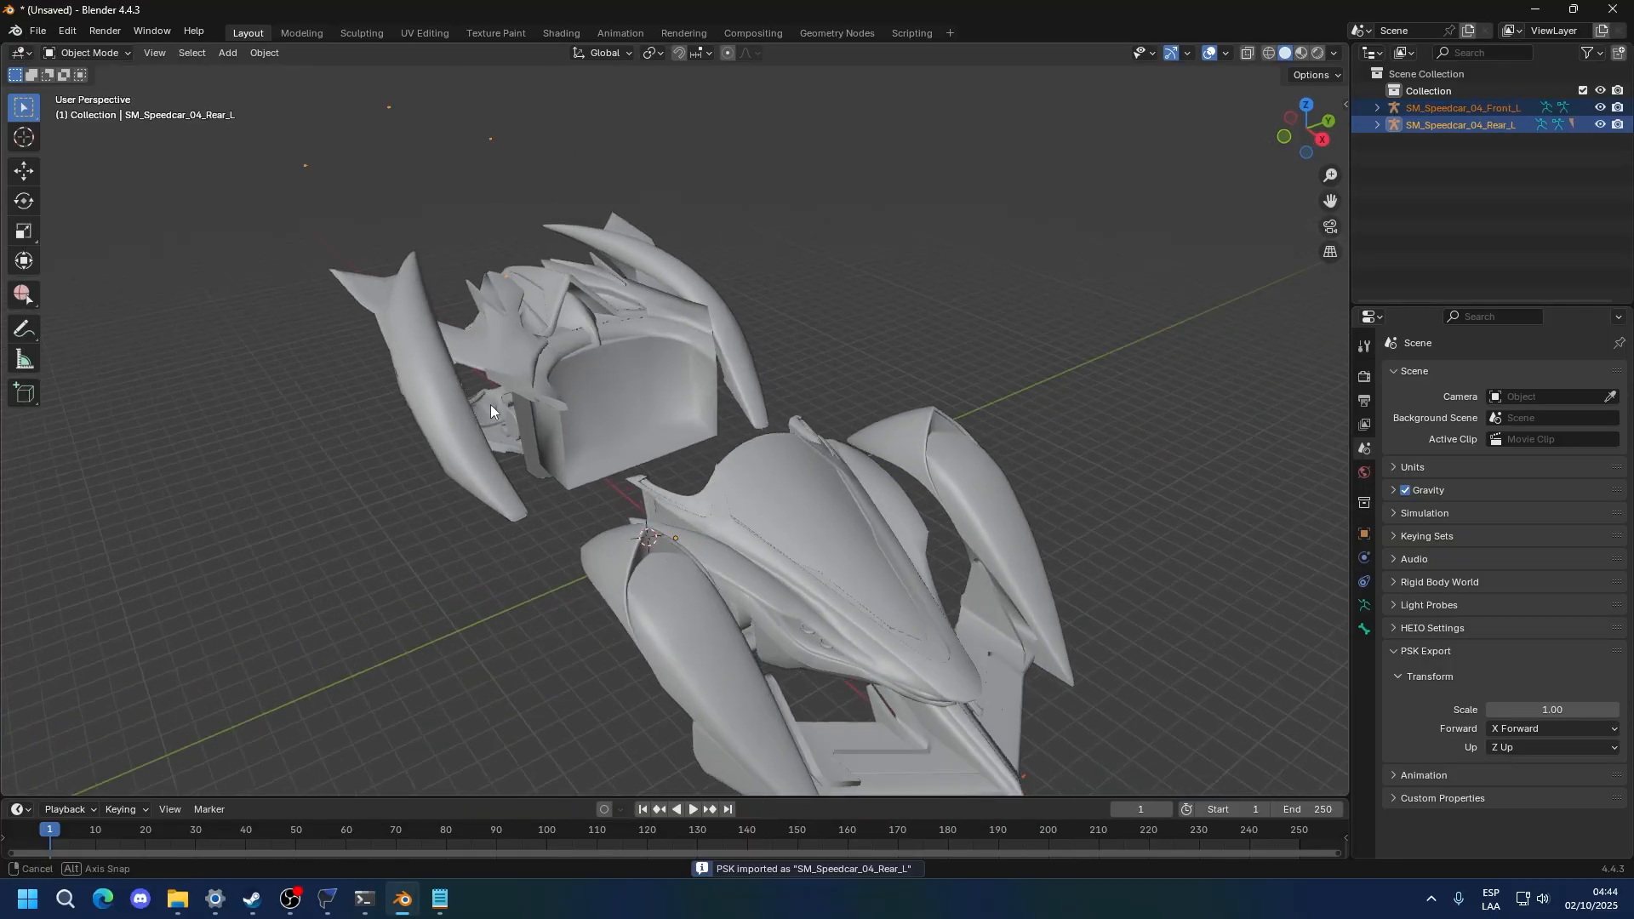
Import SM_Speedcar_04_TireL_L.pskx and SM_Speedcar_04_TireR_L.pskx together from the exported SPD_04/Mesh/Tire folder
{"action": "left_click", "coordinate": [41, 32]}
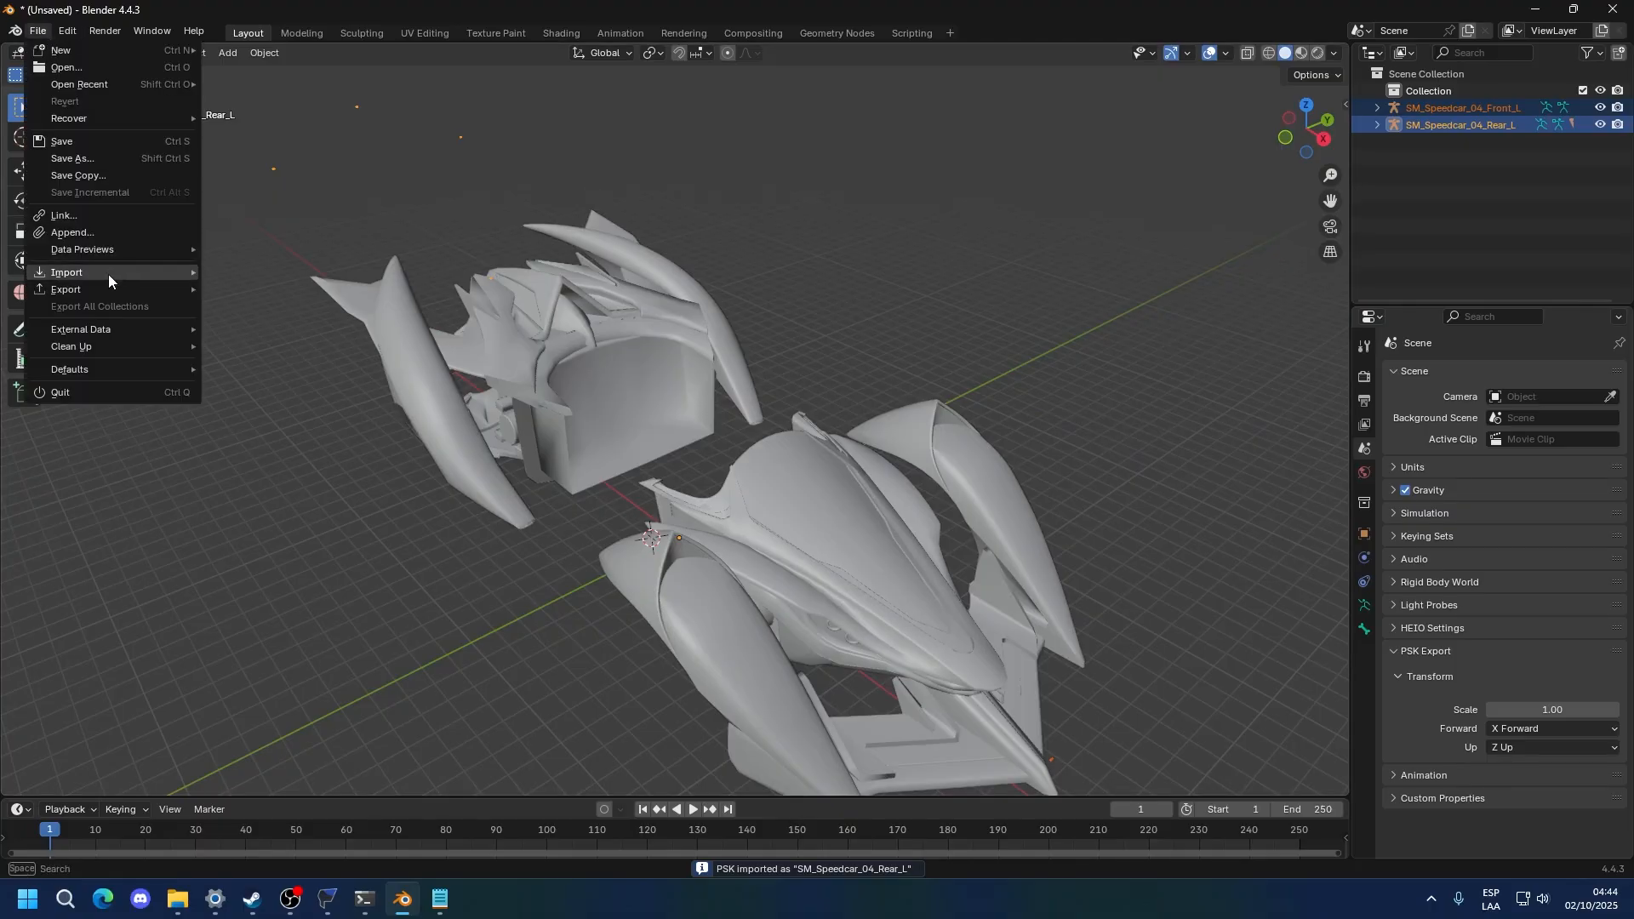
{"action": "mouse_move", "coordinate": [109, 272]}
{"action": "left_click", "coordinate": [293, 649]}
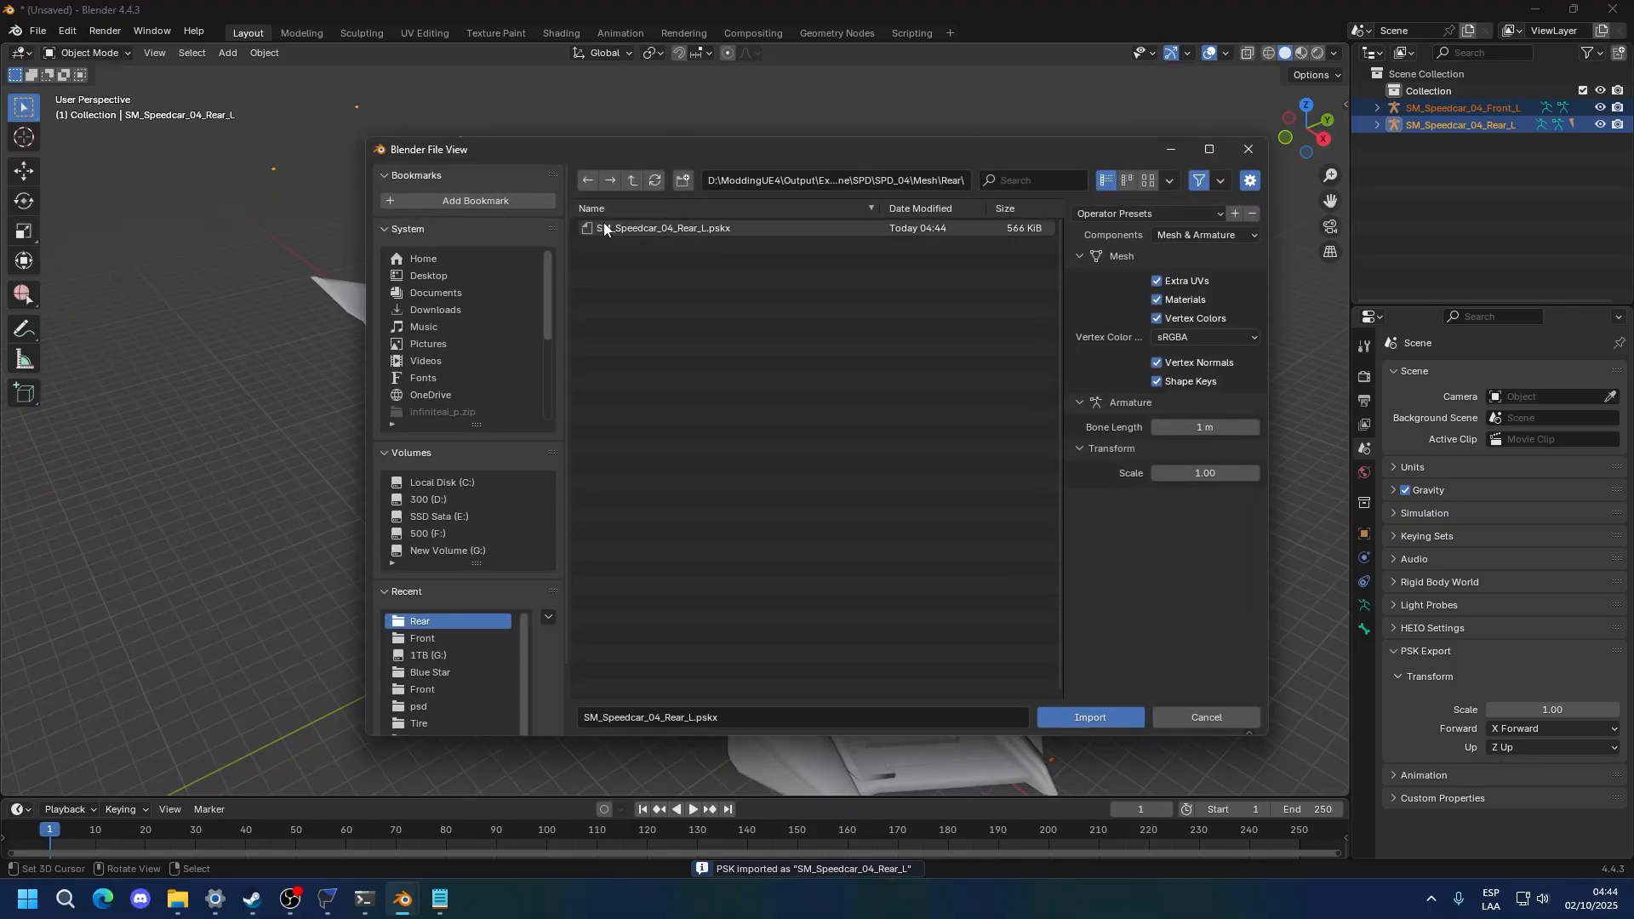
{"action": "left_click", "coordinate": [637, 186]}
{"action": "double_click", "coordinate": [612, 260]}
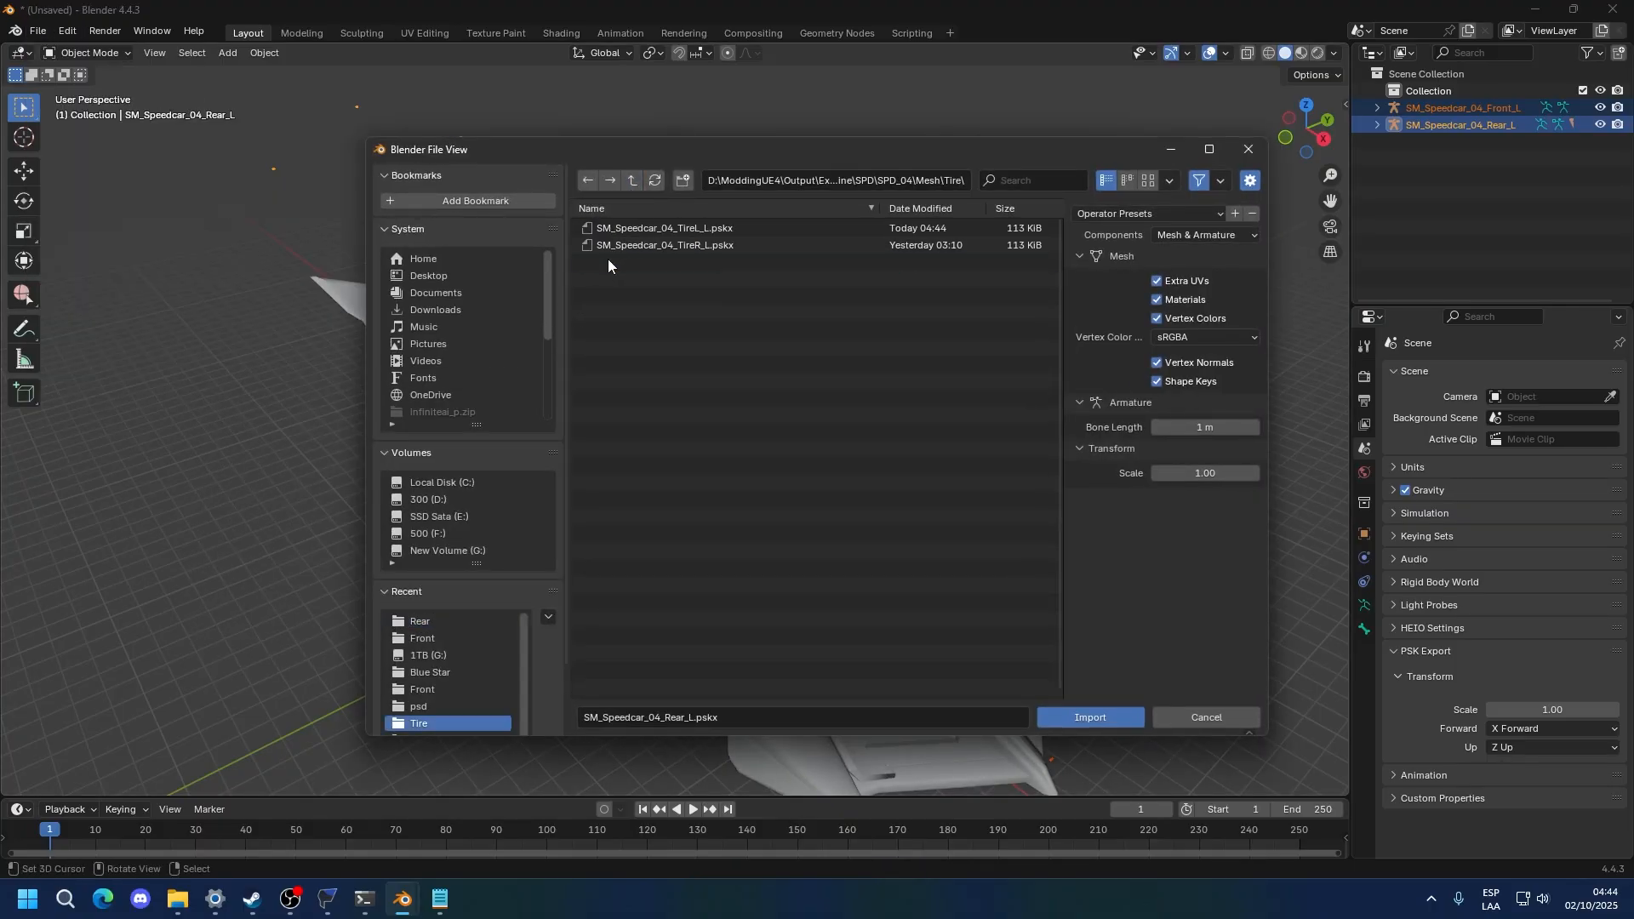
{"action": "left_click_drag", "start_coordinate": [724, 315], "coordinate": [683, 177]}
{"action": "left_click", "coordinate": [1130, 712]}
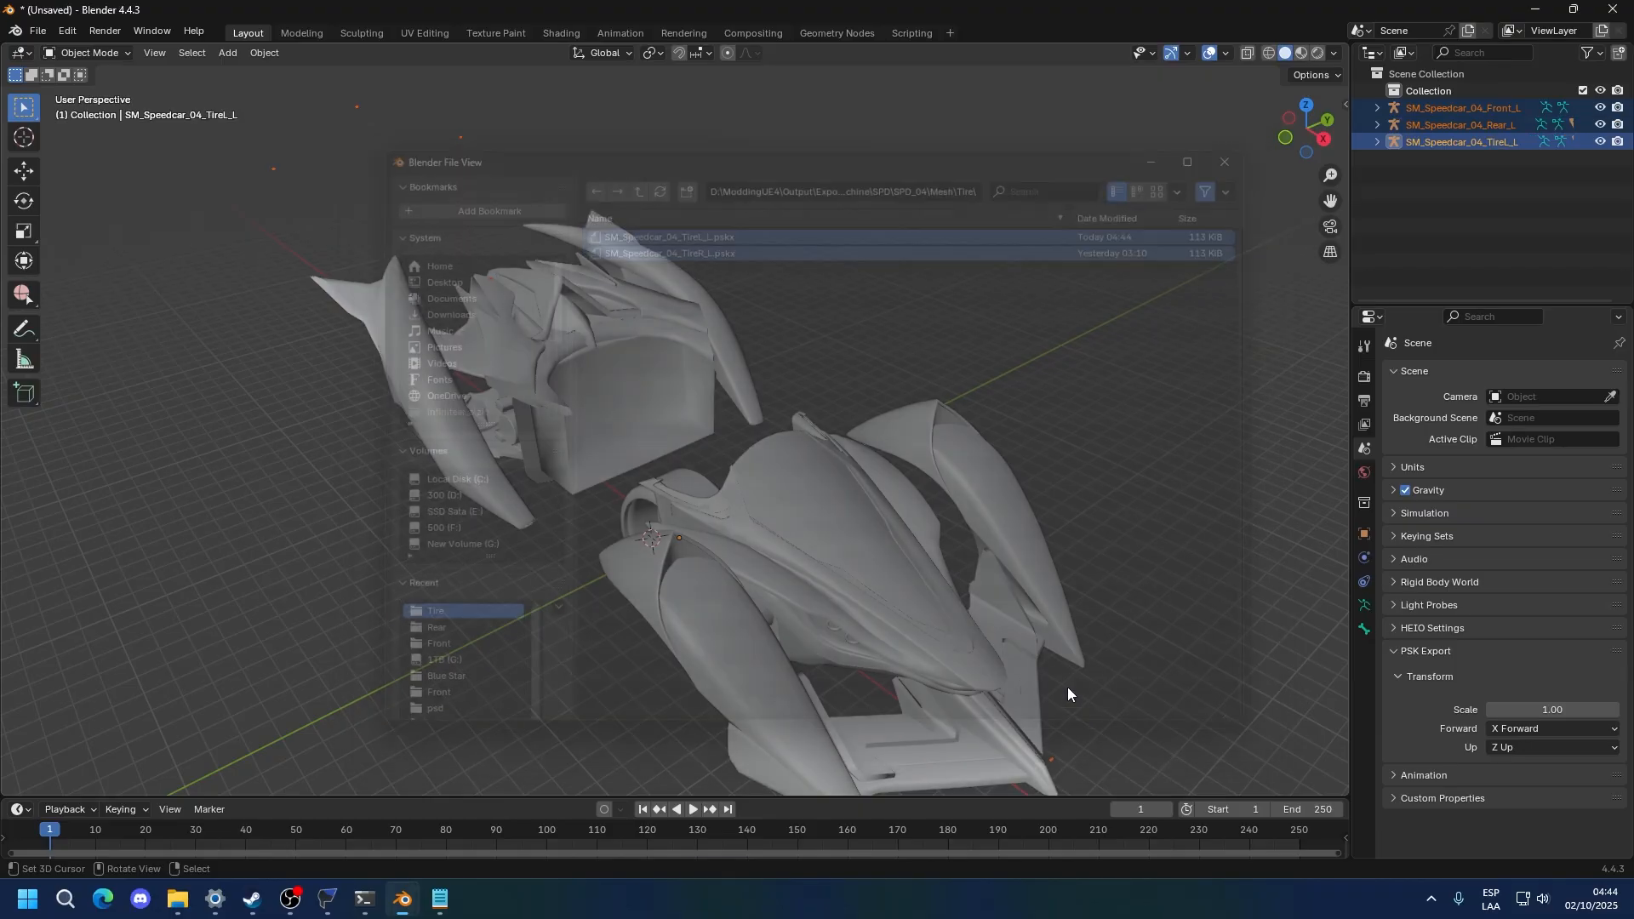
Select the imported tire mesh between the front and rear bodies and try moving it
{"action": "scroll", "coordinate": [711, 517], "scroll_direction": "up", "scroll_amount": 1}
{"action": "middle_click_drag", "start_coordinate": [712, 518], "coordinate": [606, 543]}
{"action": "left_click", "coordinate": [606, 543]}
{"action": "key", "text": "g"}
{"action": "key", "text": "Escape"}
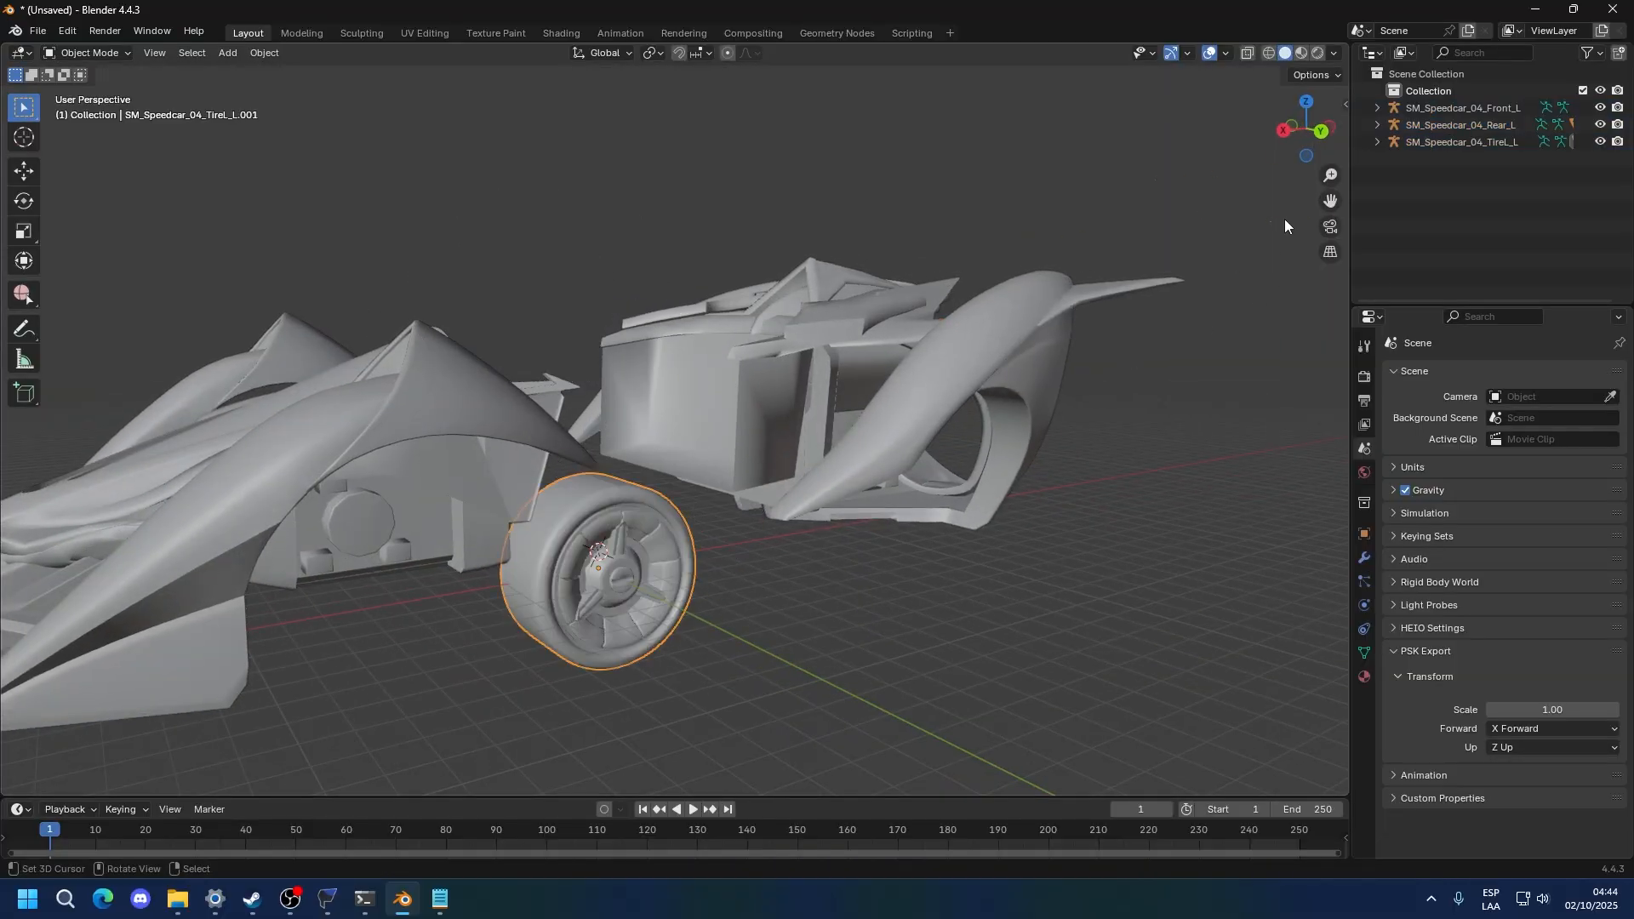
Import SM_Speedcar_04_TireL_L.pskx again from the Tire folder and undo that import
{"action": "middle_click_drag", "start_coordinate": [698, 493], "coordinate": [647, 460]}
{"action": "left_click", "coordinate": [38, 33]}
{"action": "mouse_move", "coordinate": [77, 273]}
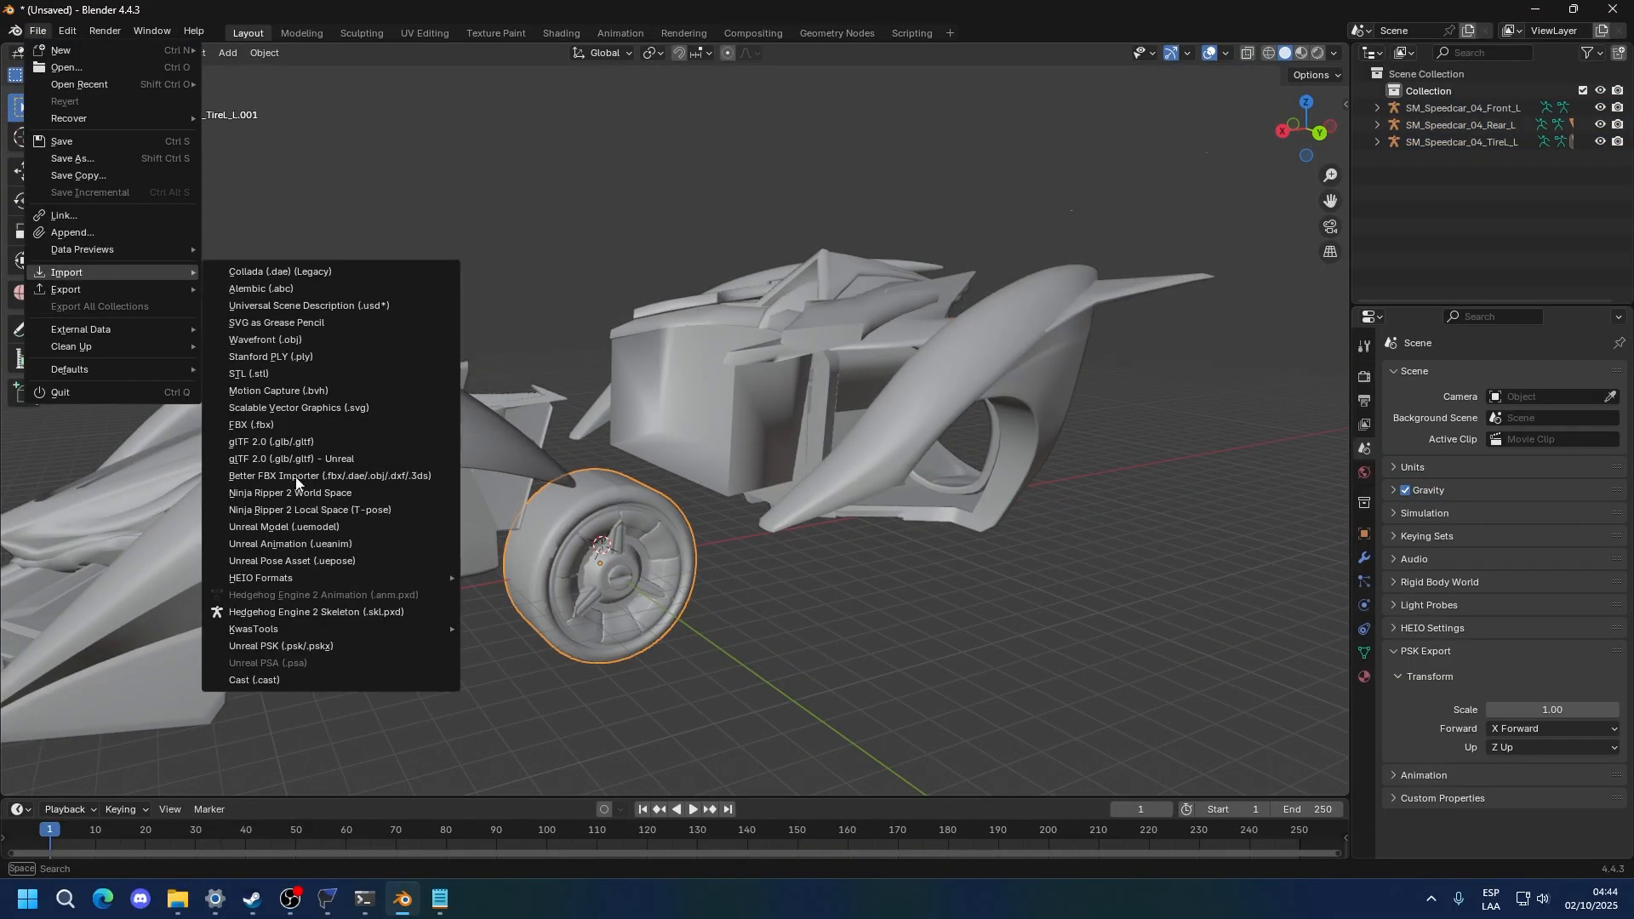
{"action": "left_click", "coordinate": [307, 649]}
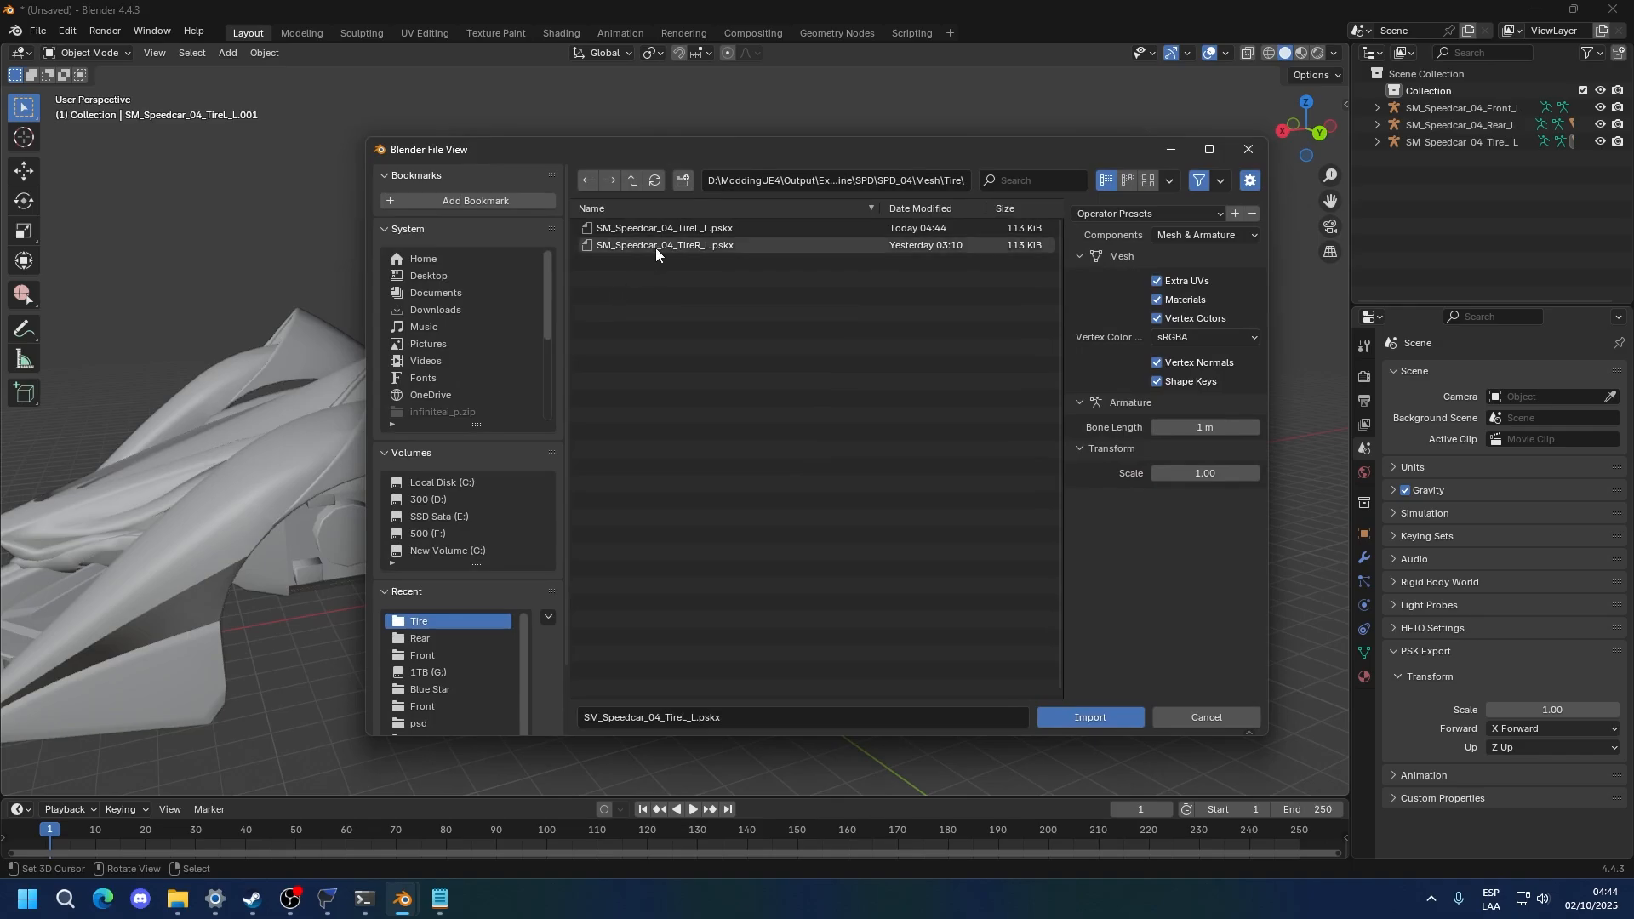
{"action": "double_click", "coordinate": [673, 231]}
{"action": "middle_click_drag", "start_coordinate": [676, 235], "coordinate": [667, 276]}
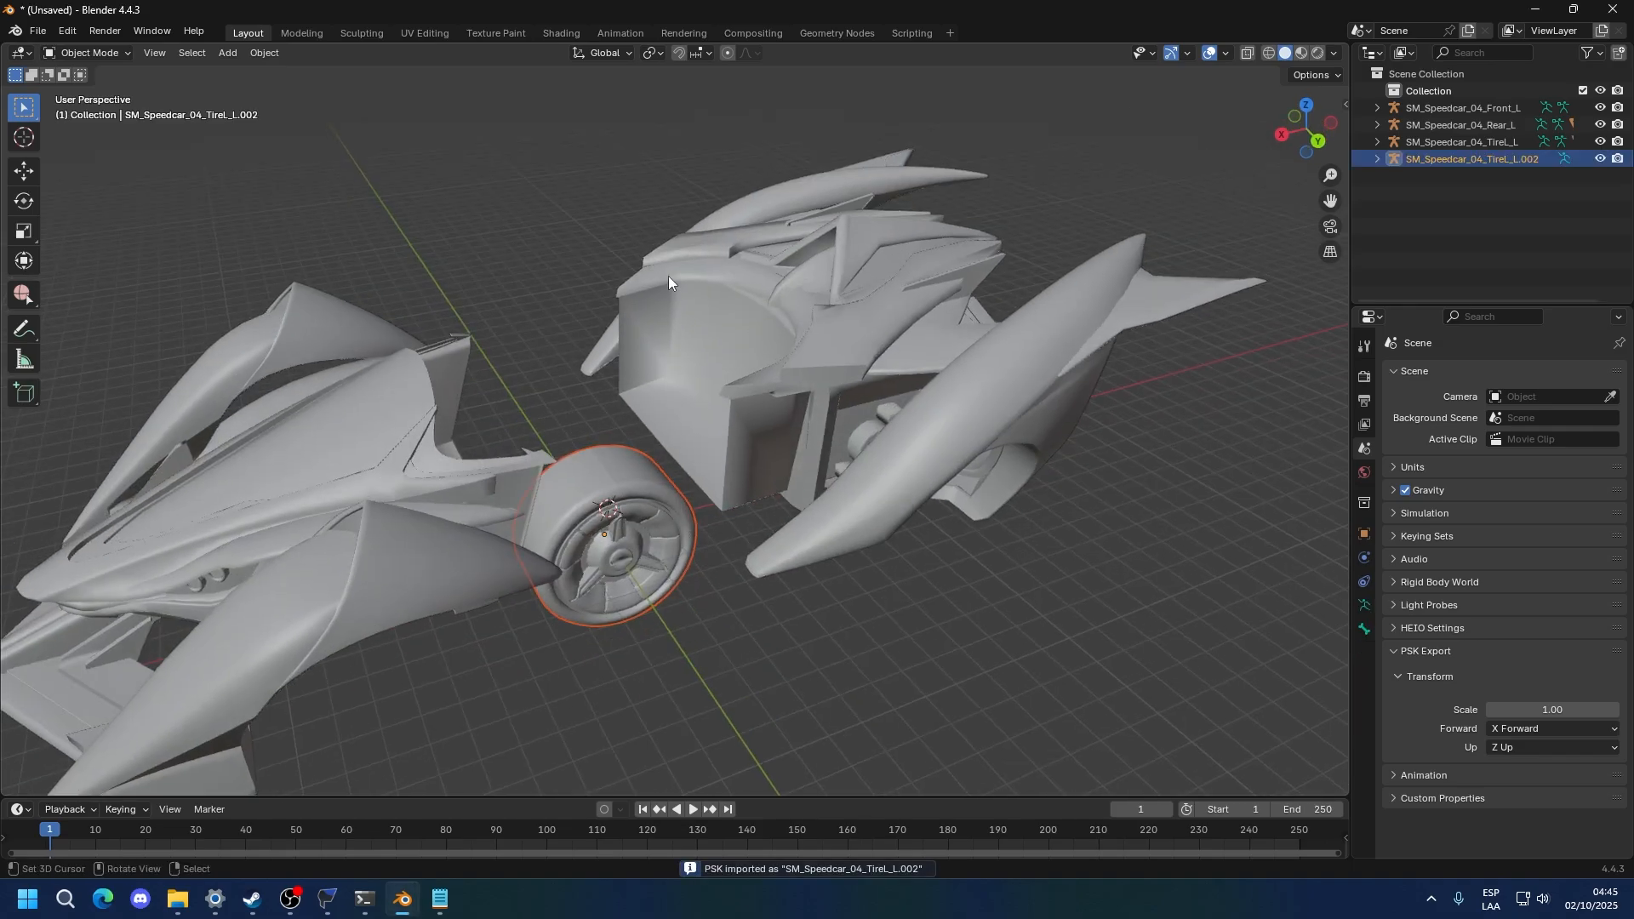
{"action": "key", "text": "ctrl+z"}
Import SM_Speedcar_04_TireR_L.pskx on its own from the exported SPD_04/Mesh/Tire folder
{"action": "left_click", "coordinate": [37, 32]}
{"action": "mouse_move", "coordinate": [68, 288]}
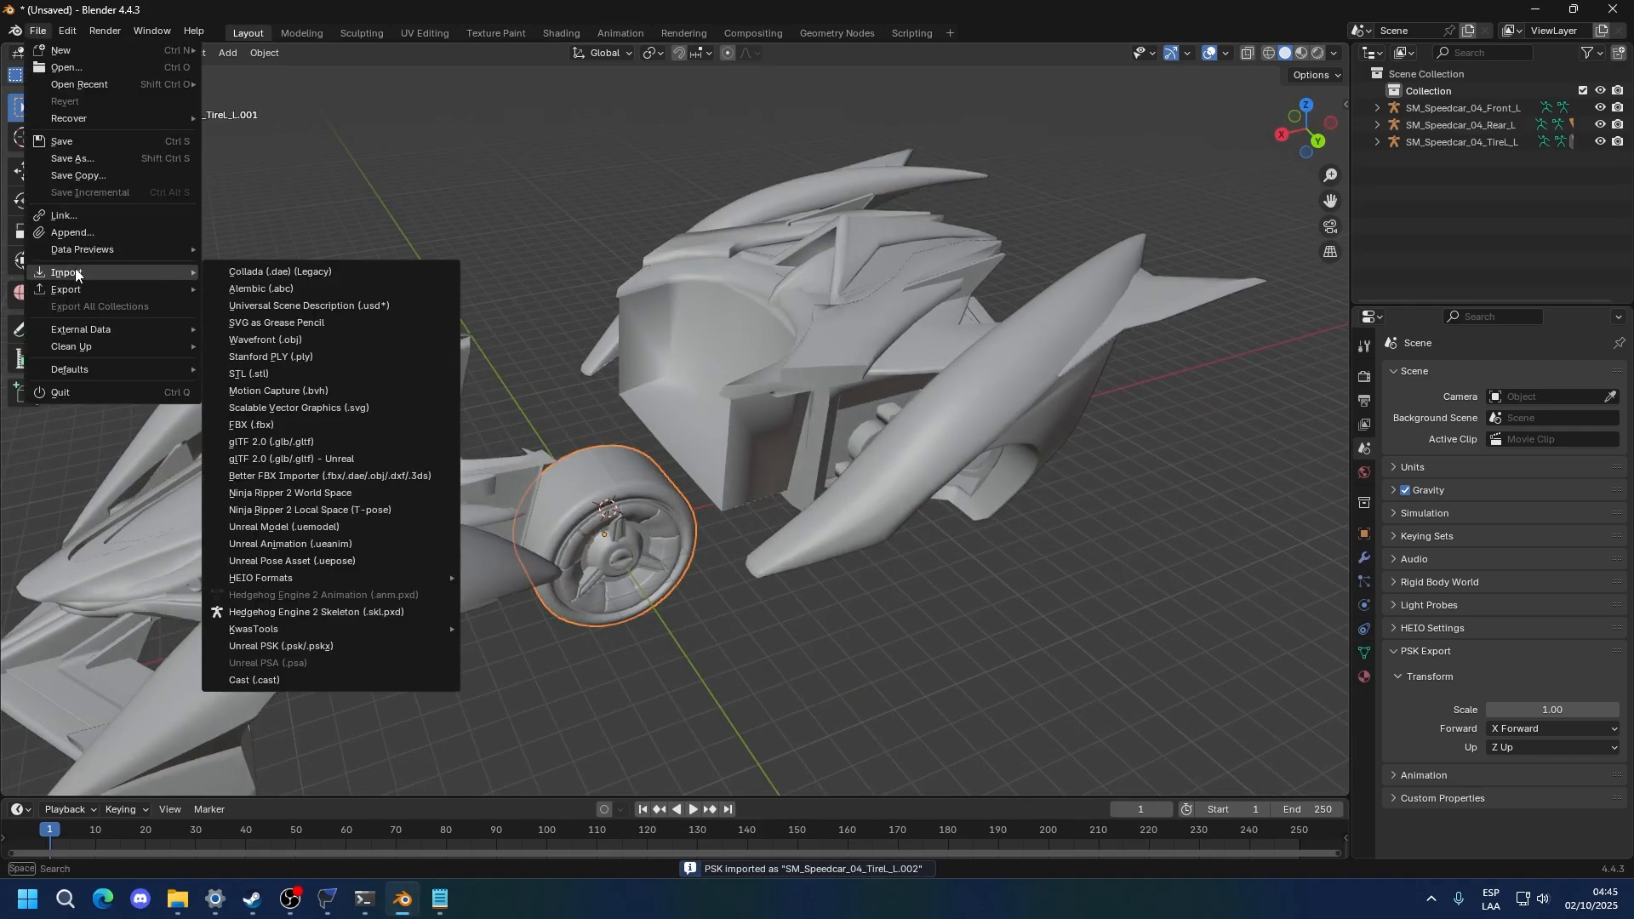
{"action": "left_click", "coordinate": [304, 651]}
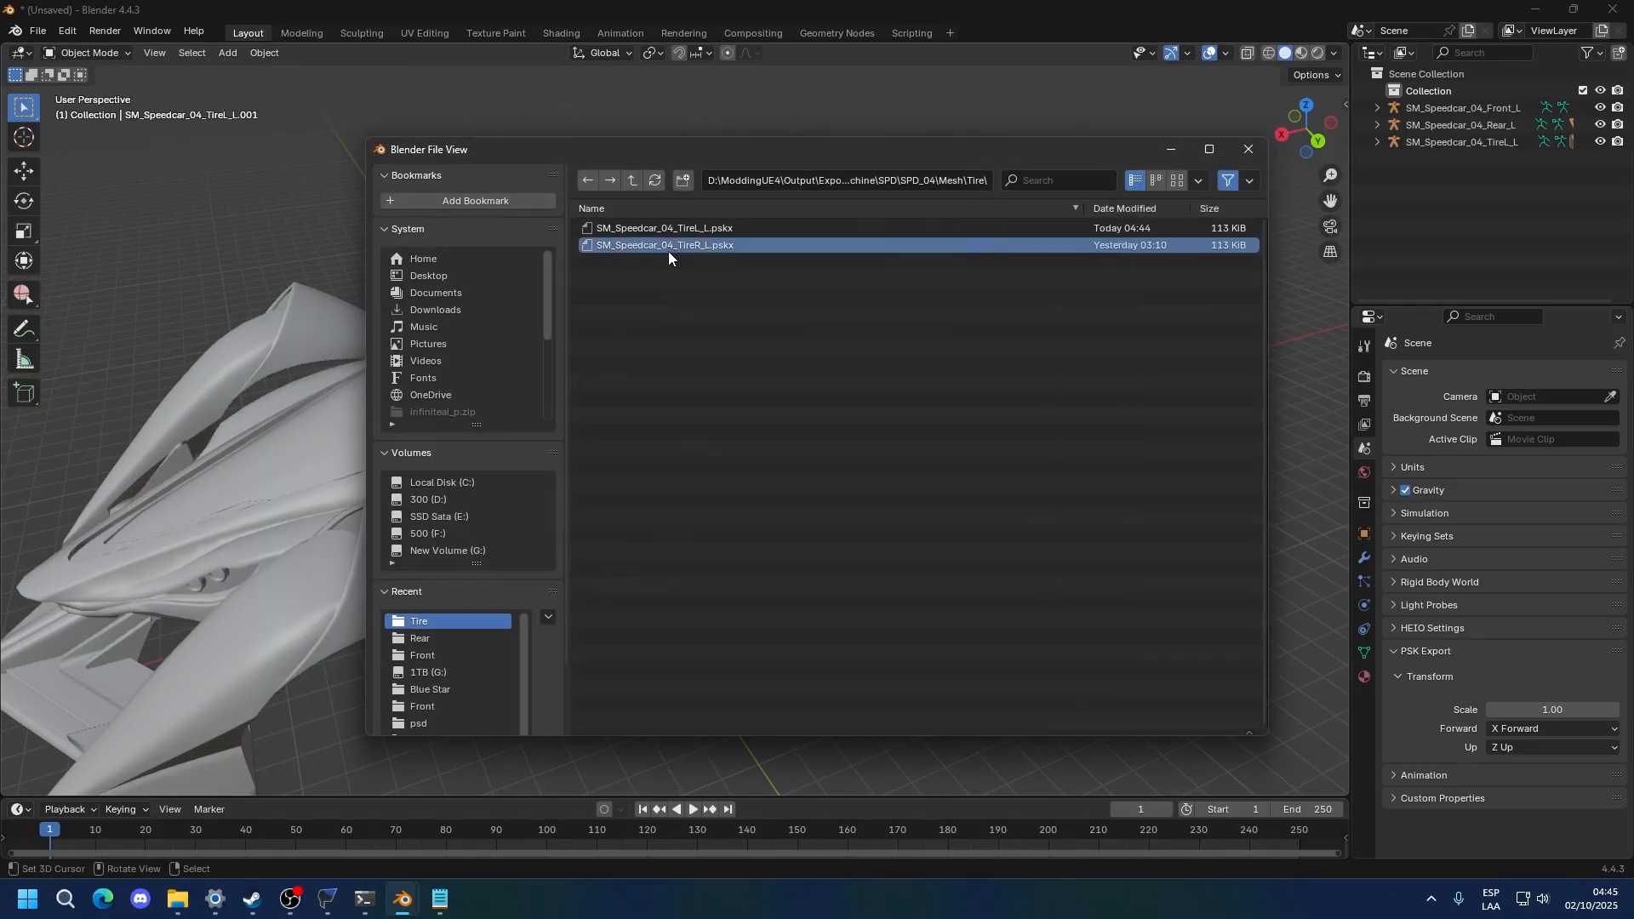
{"action": "double_click", "coordinate": [668, 247]}
Try moving the imported SM_Speedcar_04_TireR_L along the global X and Y axes
{"action": "scroll", "coordinate": [638, 333], "scroll_direction": "up", "scroll_amount": 5}
{"action": "key", "text": "g"}
{"action": "key", "text": "x"}
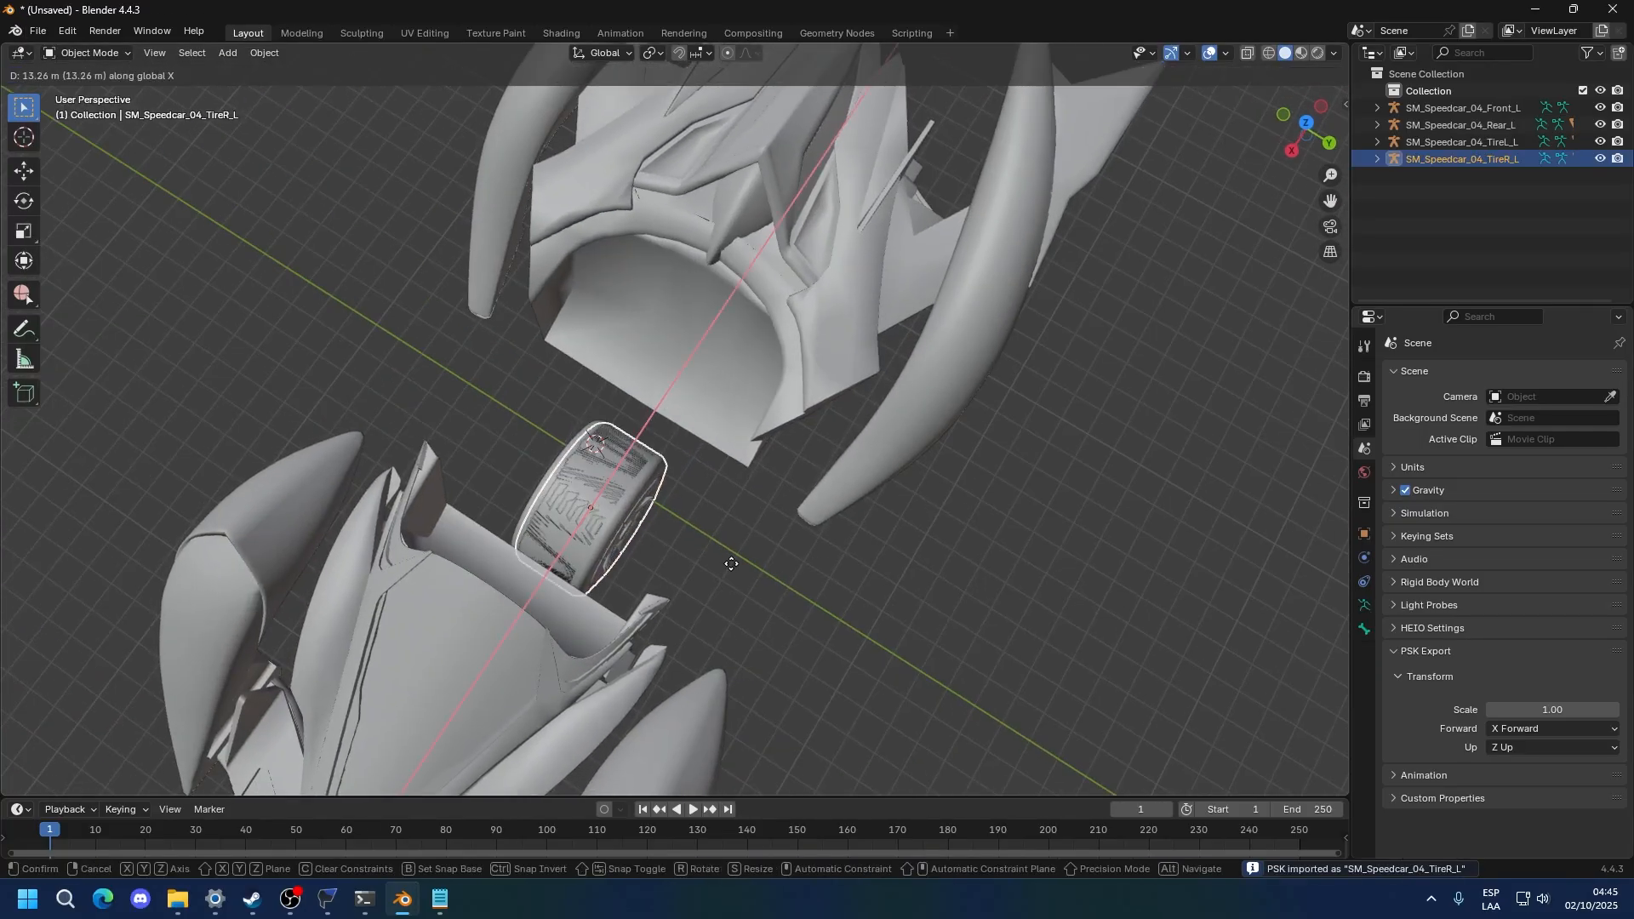
{"action": "key", "text": "y"}
{"action": "right_click", "coordinate": [637, 517]}
Select the SM_Speedcar_04_TireL_L.001 mesh and move it along the X axis away from the overlapping tire
{"action": "middle_click_drag", "start_coordinate": [625, 517], "coordinate": [662, 420]}
{"action": "scroll", "coordinate": [636, 513], "scroll_direction": "up", "scroll_amount": 4}
{"action": "left_click", "coordinate": [664, 408]}
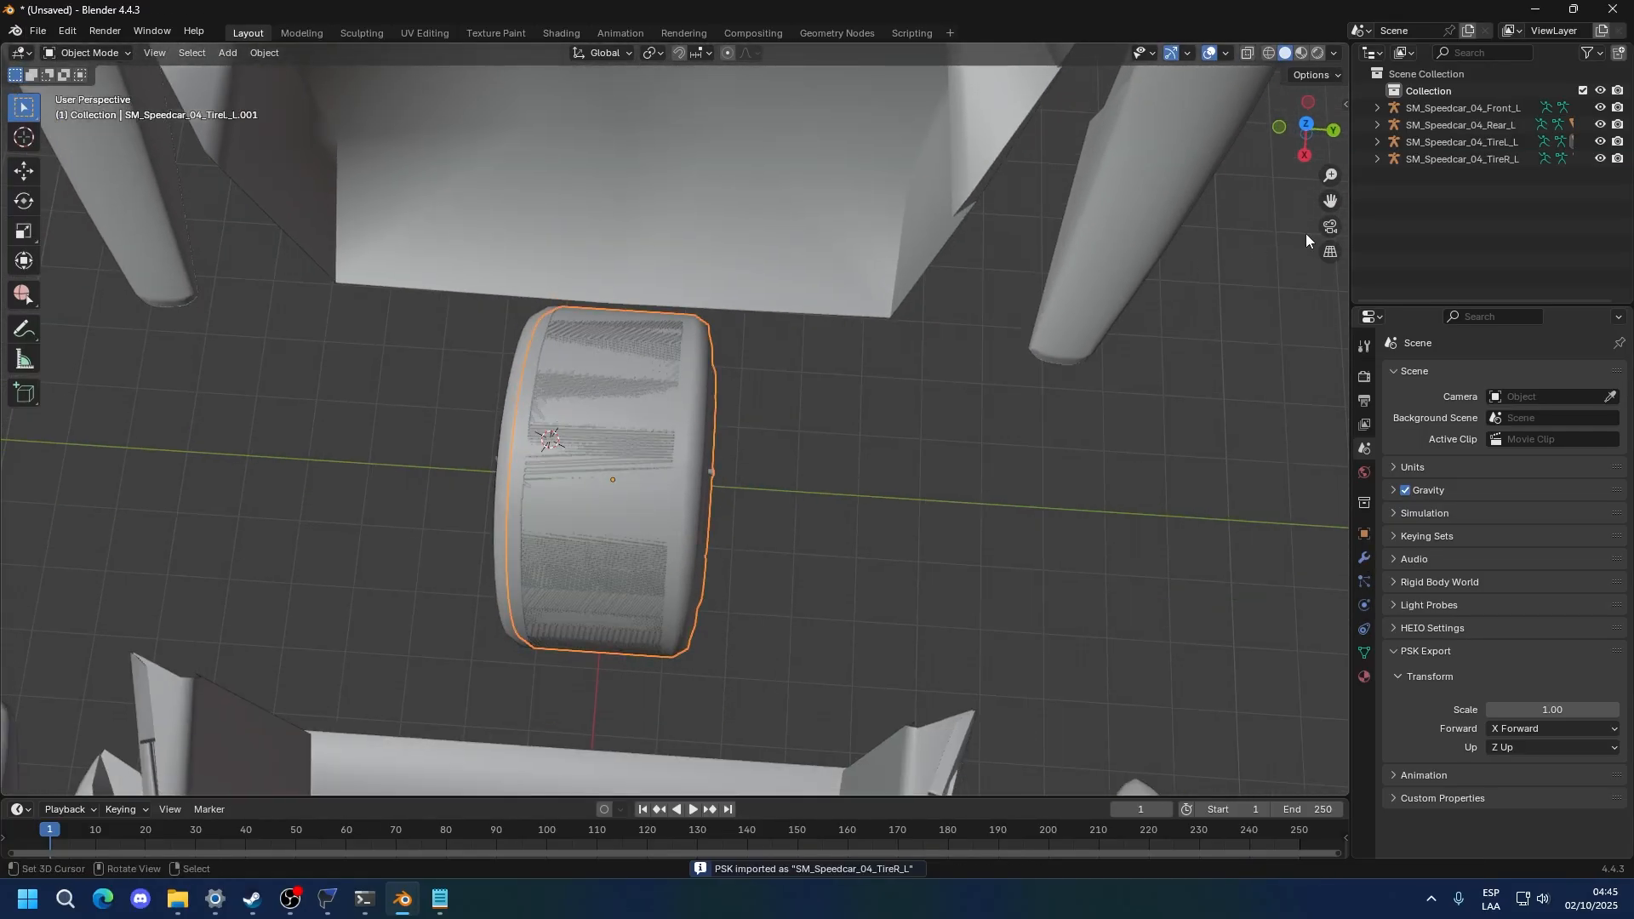
{"action": "key", "text": "g"}
{"action": "key", "text": "x"}
{"action": "left_click", "coordinate": [766, 552]}
{"action": "middle_click_drag", "start_coordinate": [766, 552], "coordinate": [477, 340]}
{"action": "scroll", "coordinate": [578, 358], "scroll_direction": "down", "scroll_amount": 3}
{"action": "scroll", "coordinate": [577, 357], "scroll_direction": "up", "scroll_amount": 1}
Undo the tire move and tire imports, back to only the front and rear car models
{"action": "key", "text": "ctrl+z"}
{"action": "key", "text": "ctrl+z"}
{"action": "key", "text": "ctrl+z"}
{"action": "key", "text": "ctrl+z"}
{"action": "key", "text": "ctrl+z"}
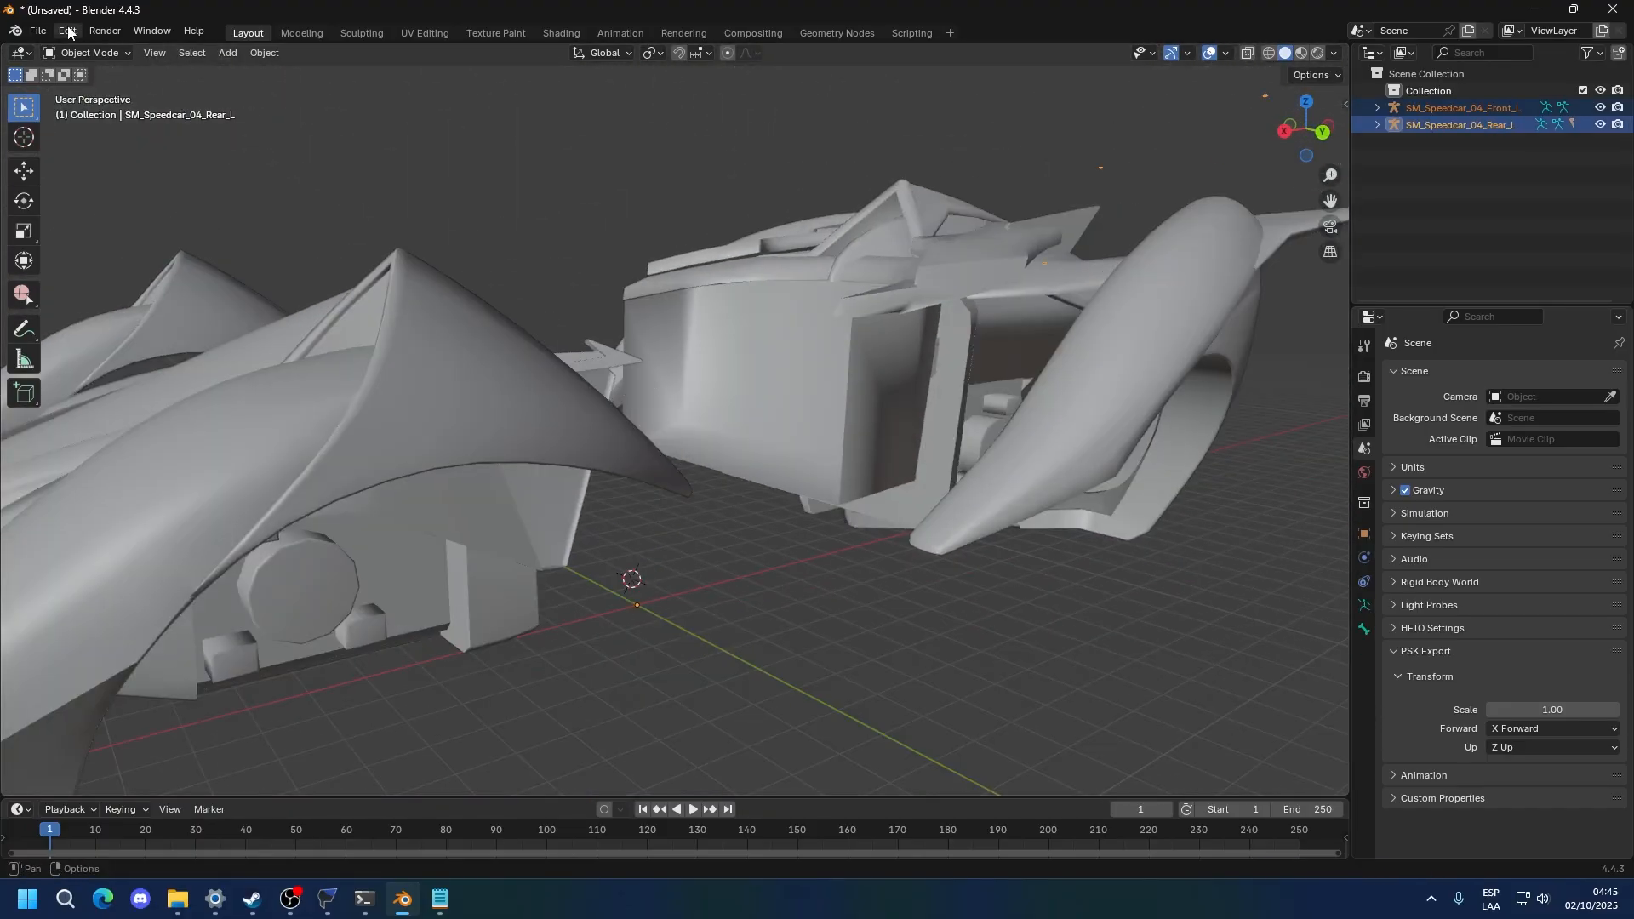
Import the SM_Speedcar_04_04_Side_L PSK model from the exported Machine/SPD folder
{"action": "left_click", "coordinate": [38, 30]}
{"action": "mouse_move", "coordinate": [41, 272]}
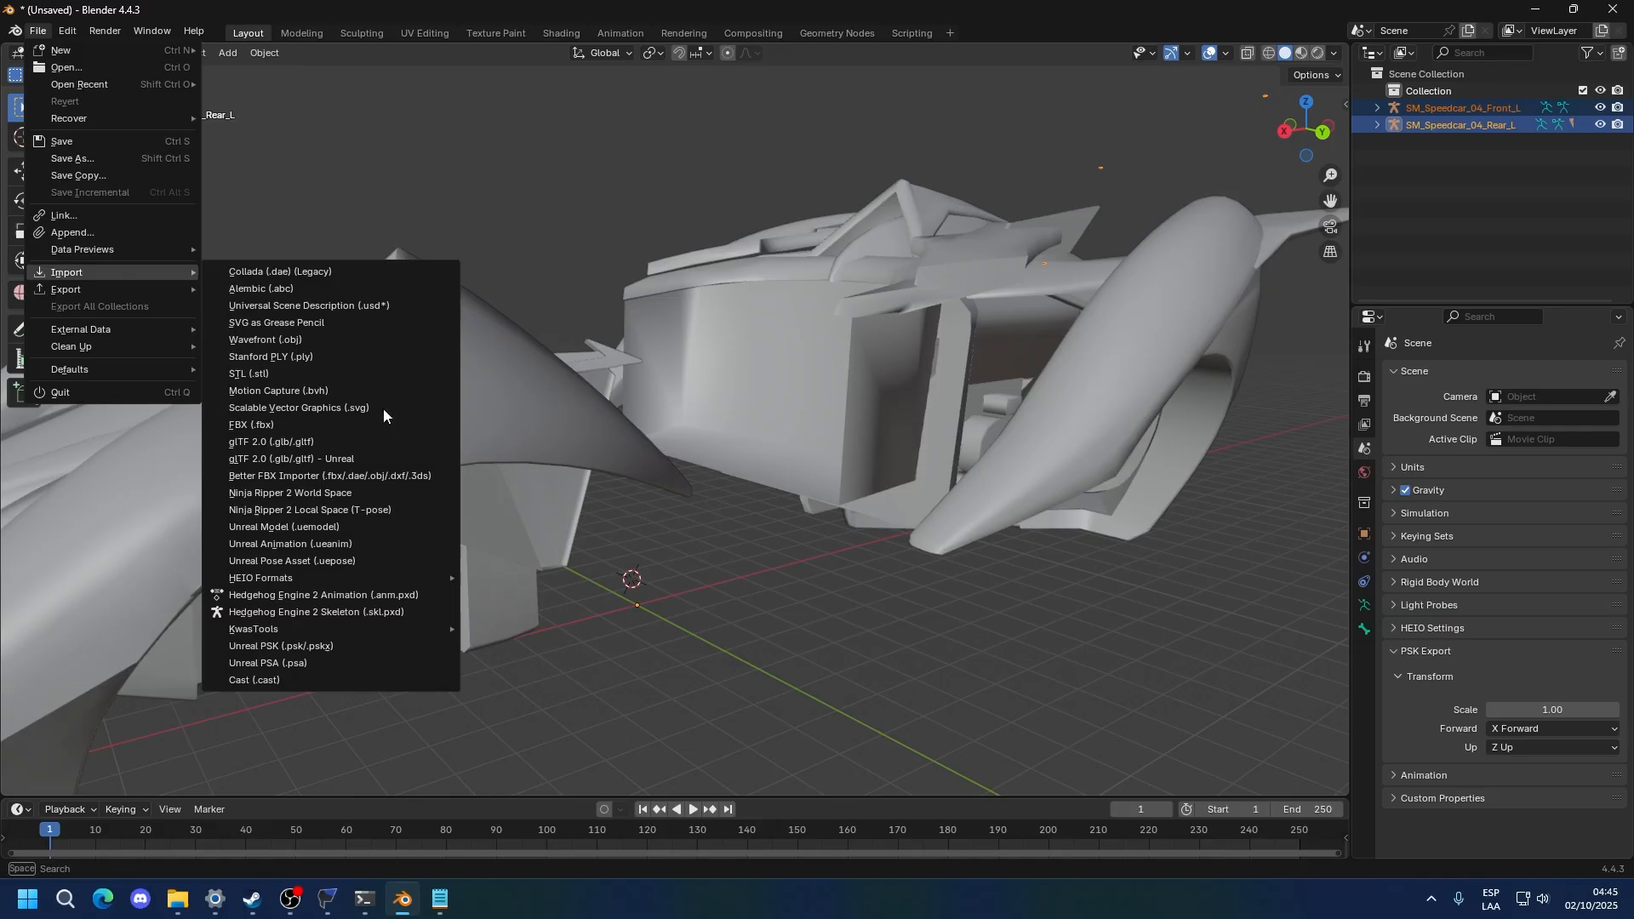
{"action": "left_click", "coordinate": [323, 637]}
{"action": "left_click", "coordinate": [715, 245]}
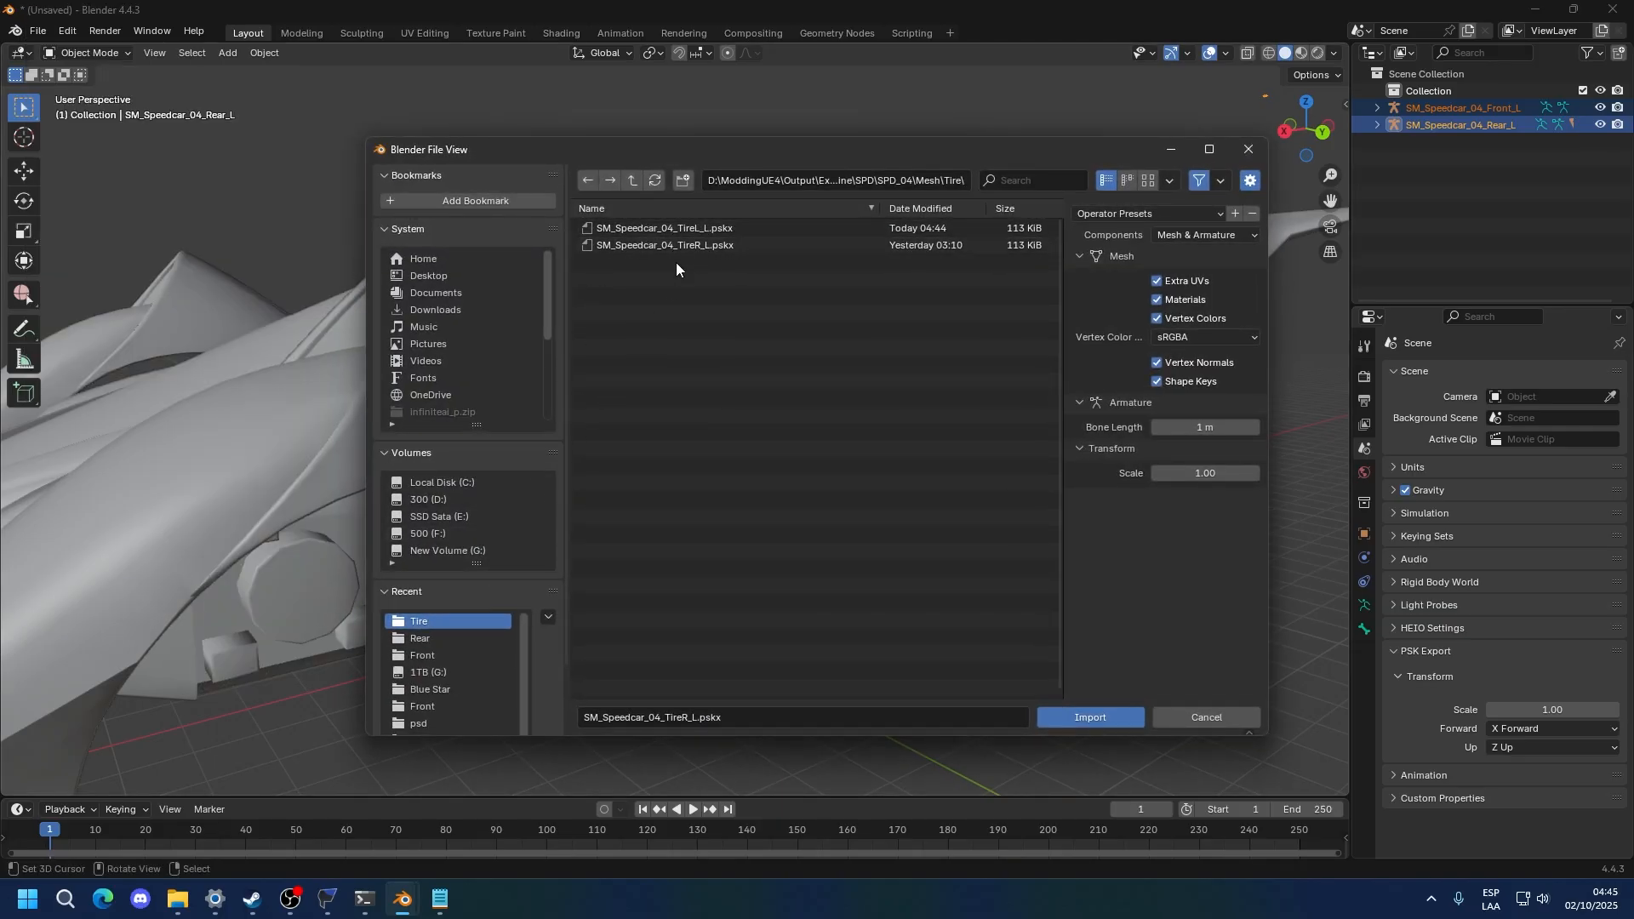
{"action": "left_click", "coordinate": [632, 182]}
{"action": "left_click", "coordinate": [632, 182]}
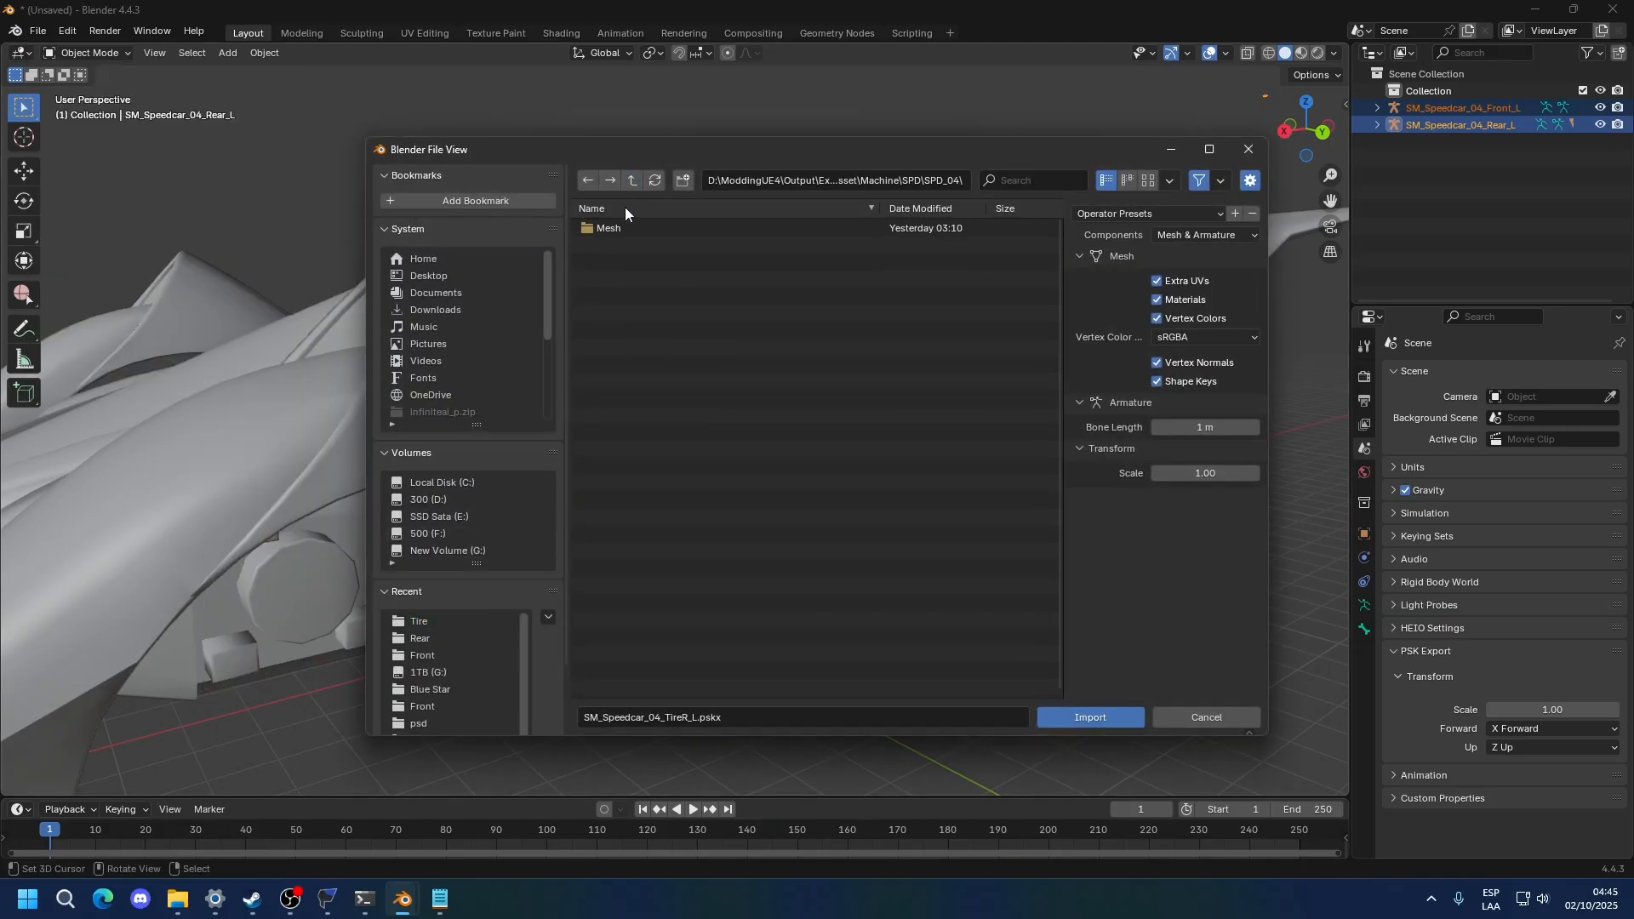
{"action": "left_click", "coordinate": [632, 181]}
{"action": "left_click", "coordinate": [633, 181]}
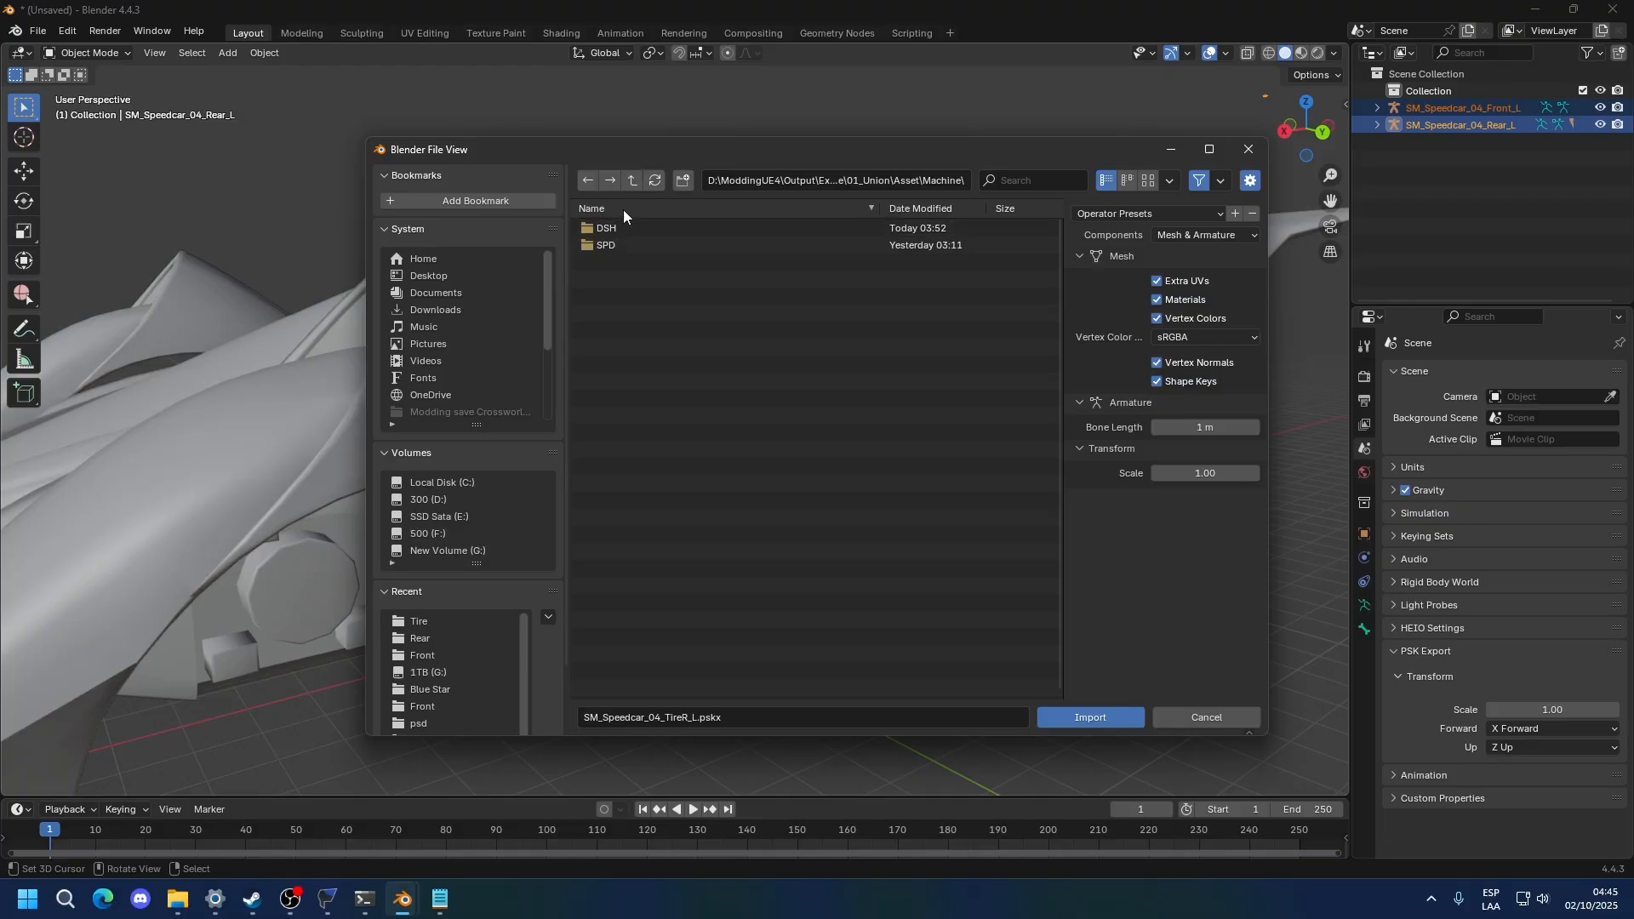
{"action": "left_click", "coordinate": [608, 245]}
{"action": "left_click", "coordinate": [619, 229]}
{"action": "left_click", "coordinate": [618, 228]}
{"action": "double_click", "coordinate": [618, 228]}
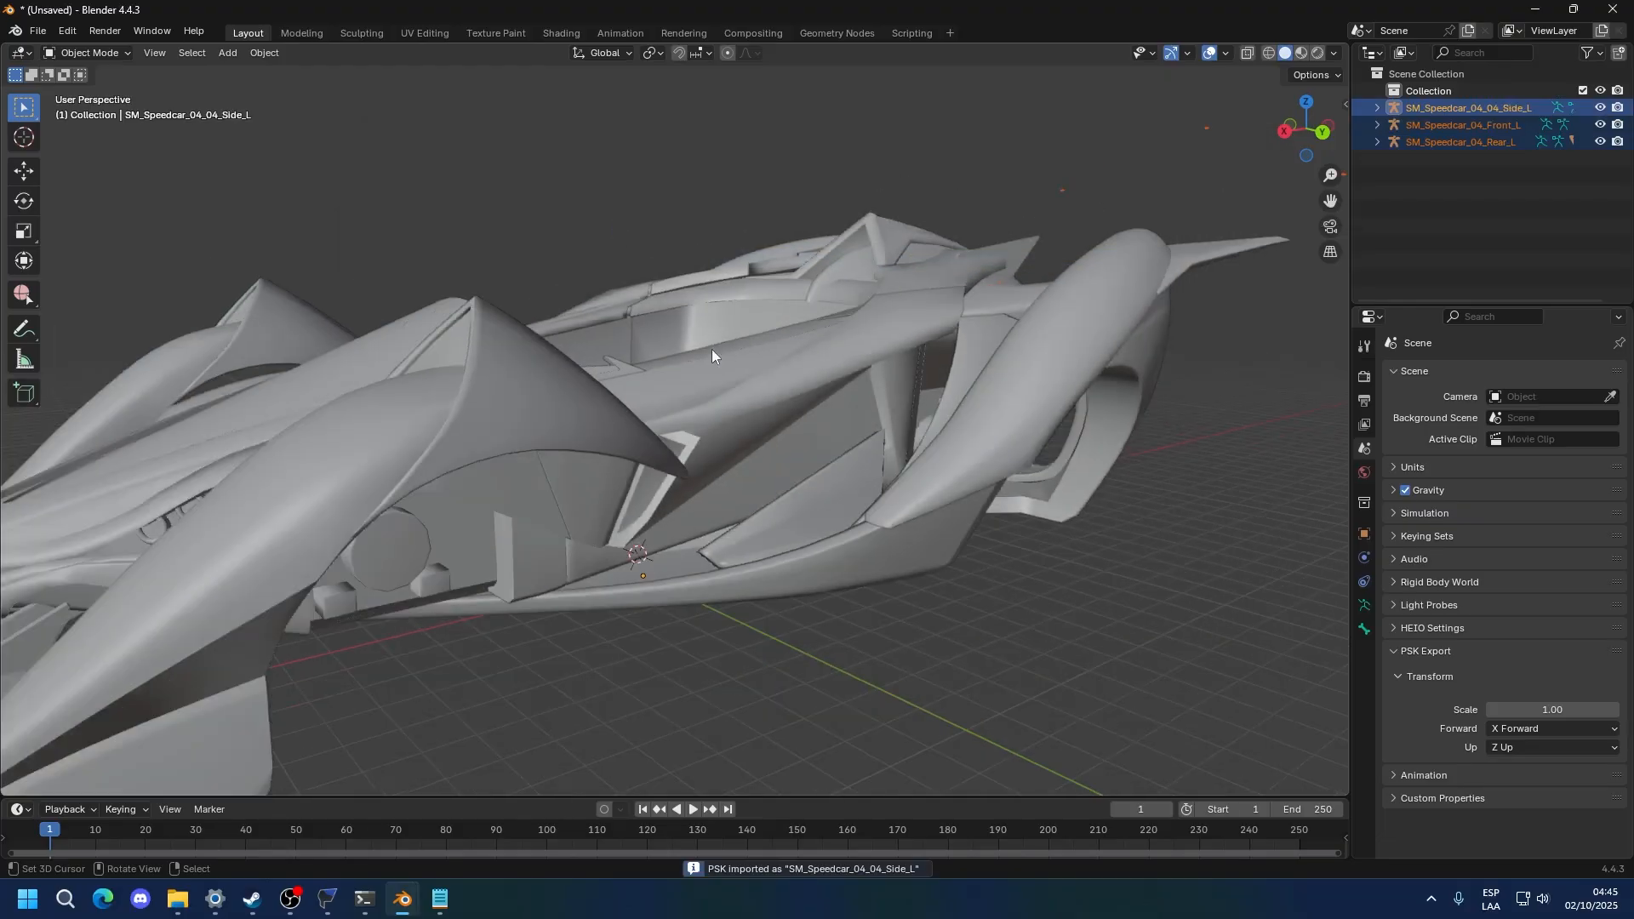
Examine how the imported front, rear and side parts of the car fit together from several angles
{"action": "scroll", "coordinate": [647, 400], "scroll_direction": "down", "scroll_amount": 5}
{"action": "middle_click_drag", "start_coordinate": [589, 443], "coordinate": [595, 424]}
{"action": "scroll", "coordinate": [786, 421], "scroll_direction": "up", "scroll_amount": 4}
{"action": "scroll", "coordinate": [788, 425], "scroll_direction": "up", "scroll_amount": 2}
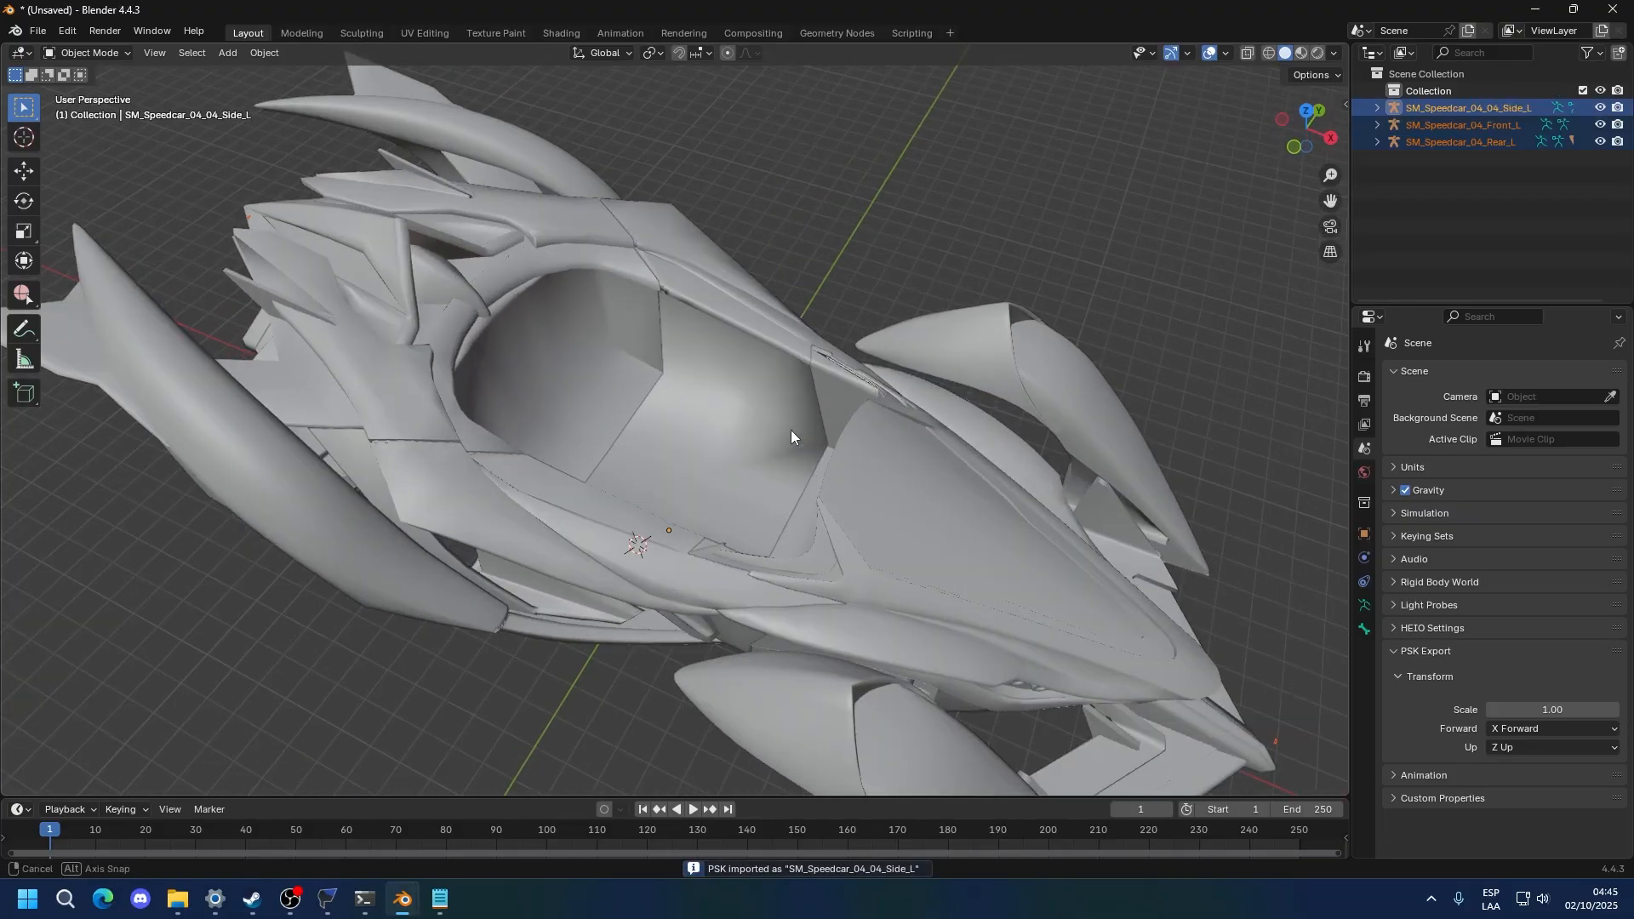
{"action": "middle_click_drag", "start_coordinate": [790, 431], "coordinate": [755, 408]}
{"action": "middle_click_drag", "start_coordinate": [846, 342], "coordinate": [1031, 412]}
{"action": "left_click", "coordinate": [601, 456]}
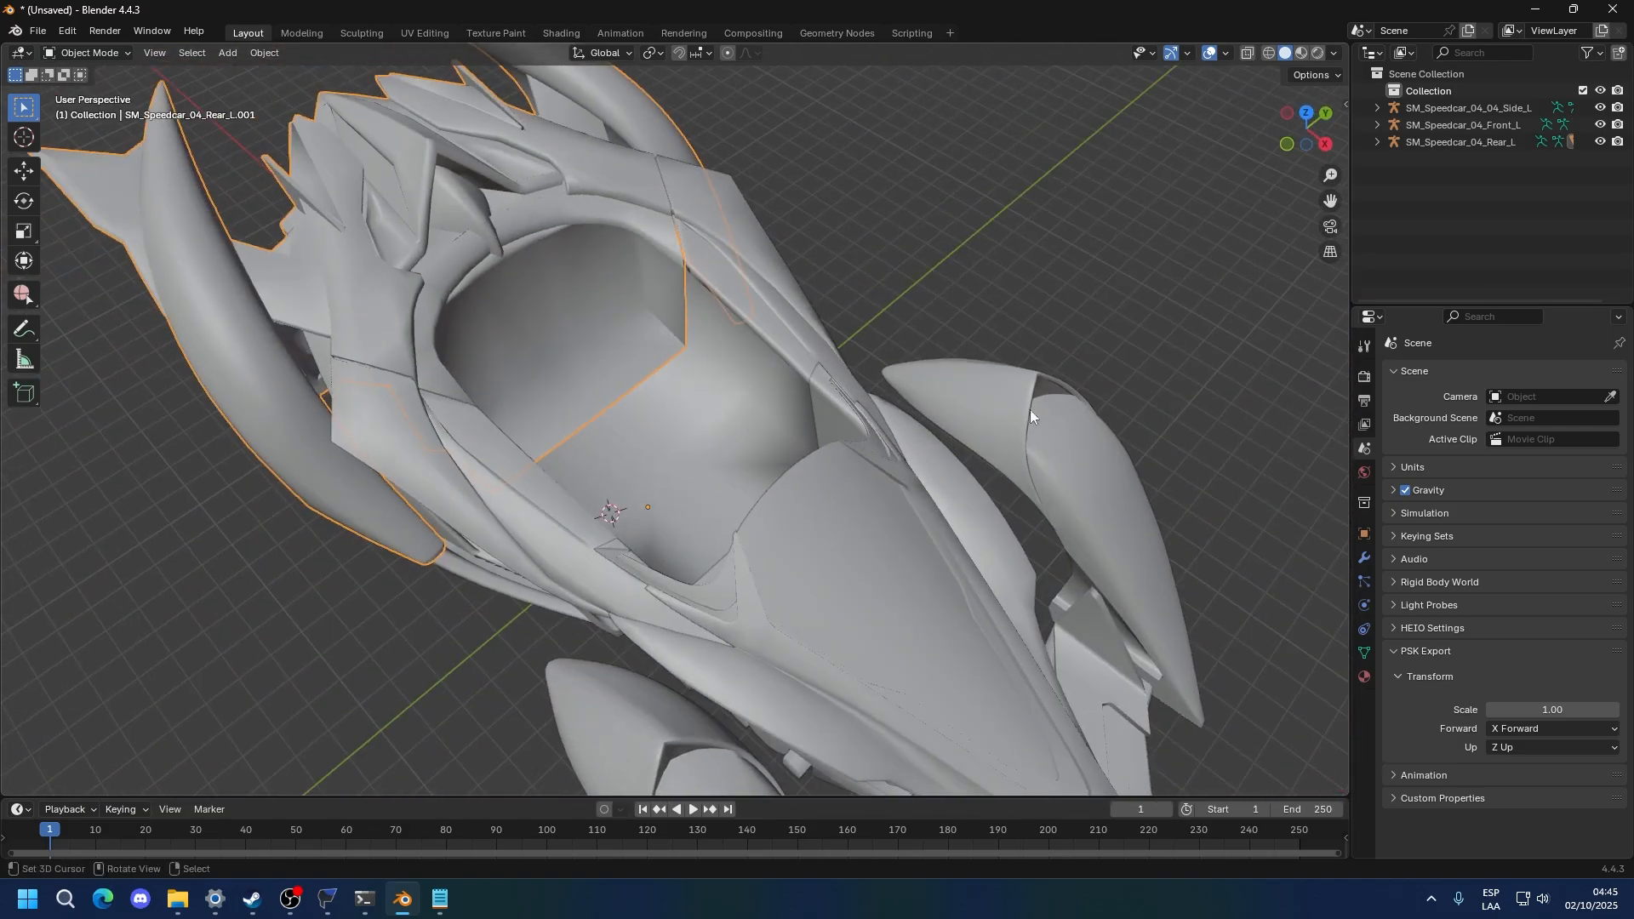
{"action": "left_click", "coordinate": [953, 286]}
{"action": "middle_click_drag", "start_coordinate": [953, 287], "coordinate": [565, 403]}
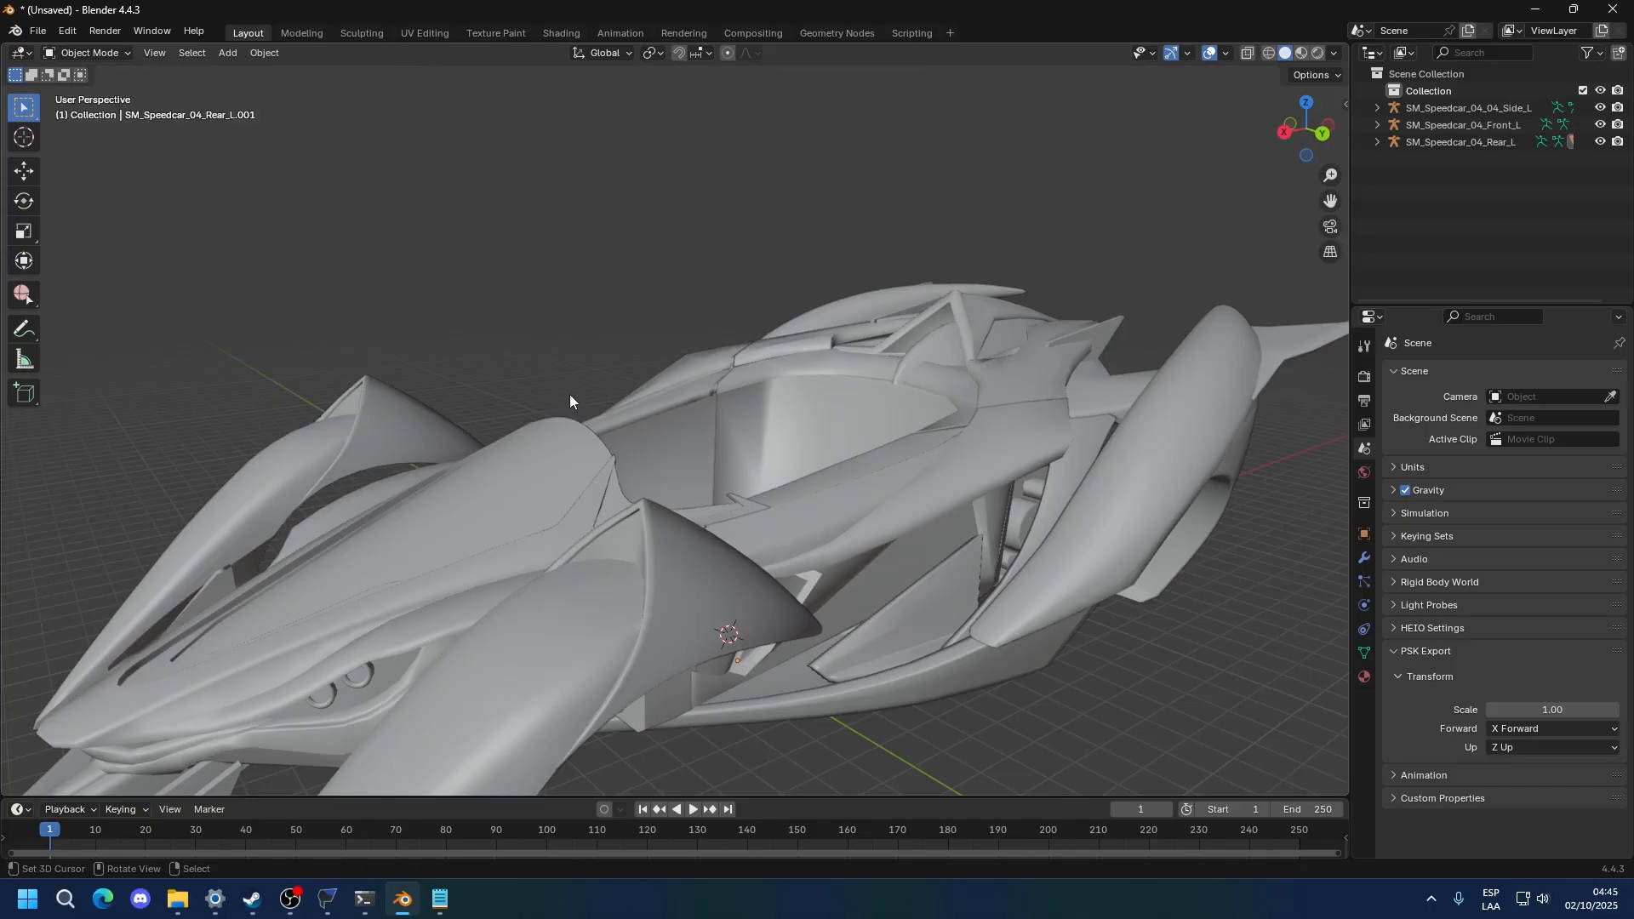
{"action": "scroll", "coordinate": [569, 396], "scroll_direction": "down", "scroll_amount": 5}
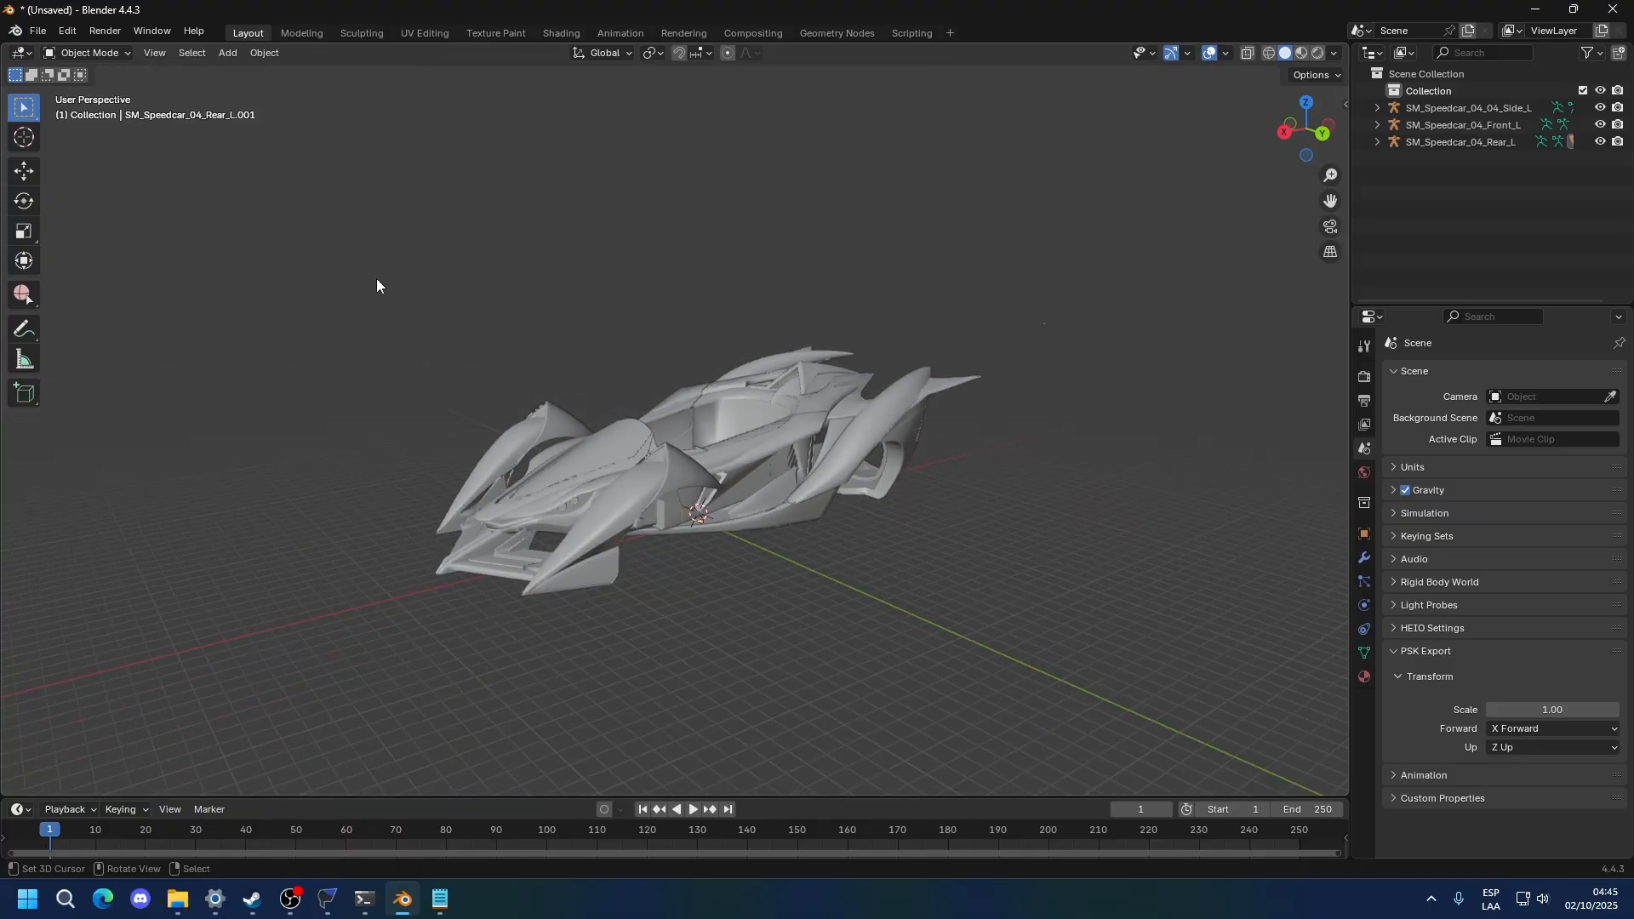
{"action": "scroll", "coordinate": [463, 383], "scroll_direction": "up", "scroll_amount": 3}
{"action": "middle_click_drag", "start_coordinate": [464, 383], "coordinate": [119, 85]}
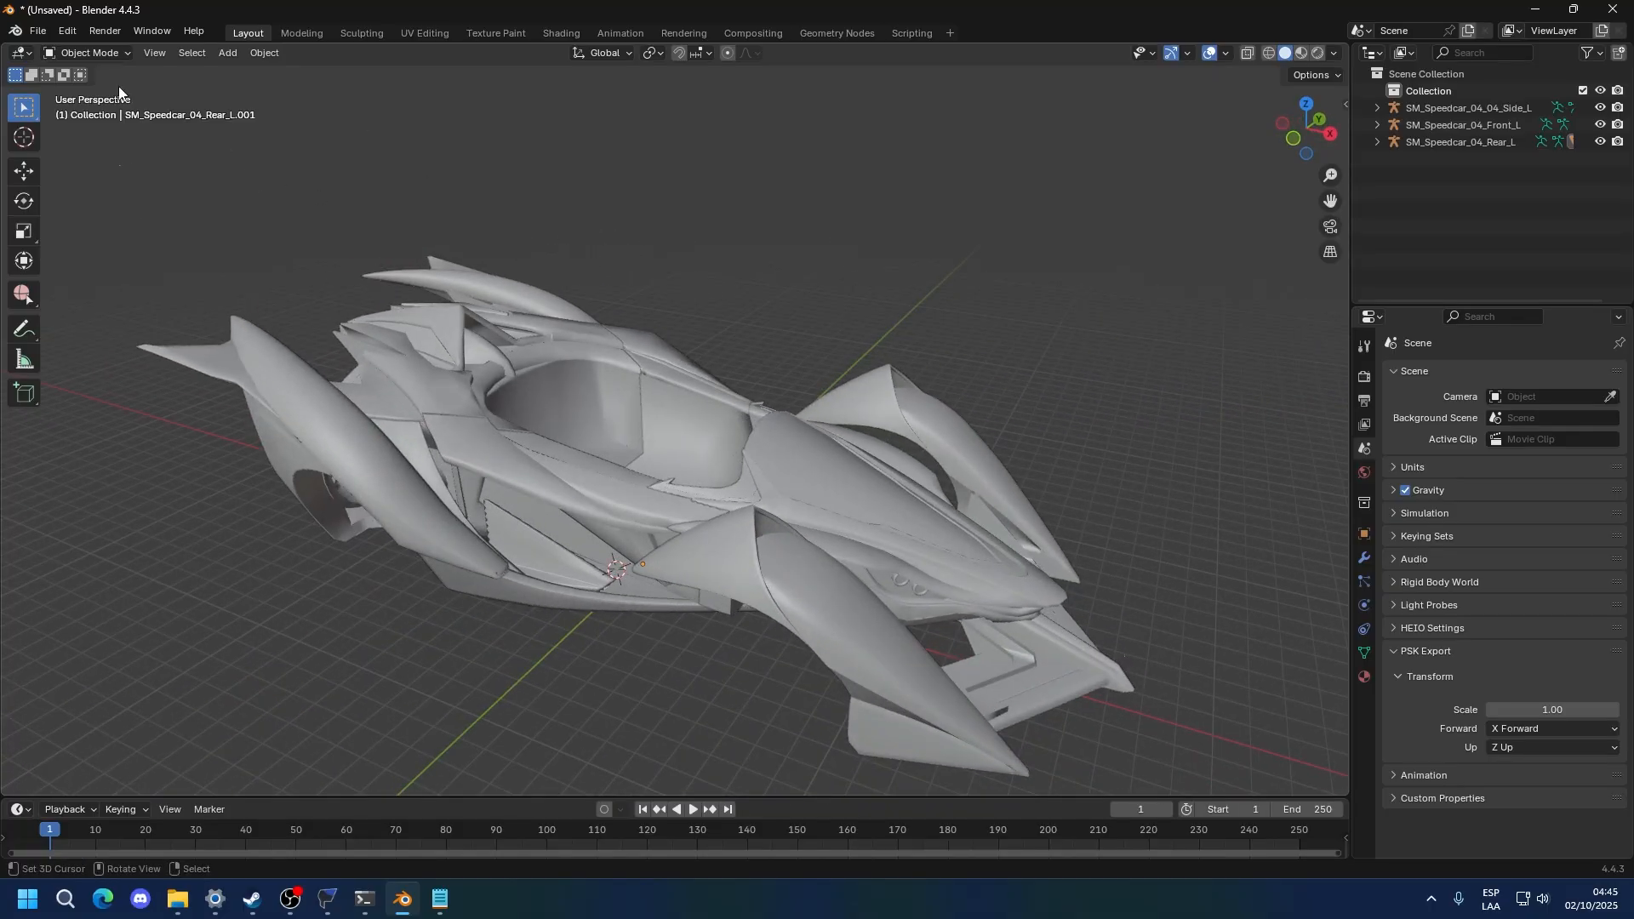
Open the recent file G:\Untitled.blend without saving the current scene
{"action": "left_click", "coordinate": [35, 31]}
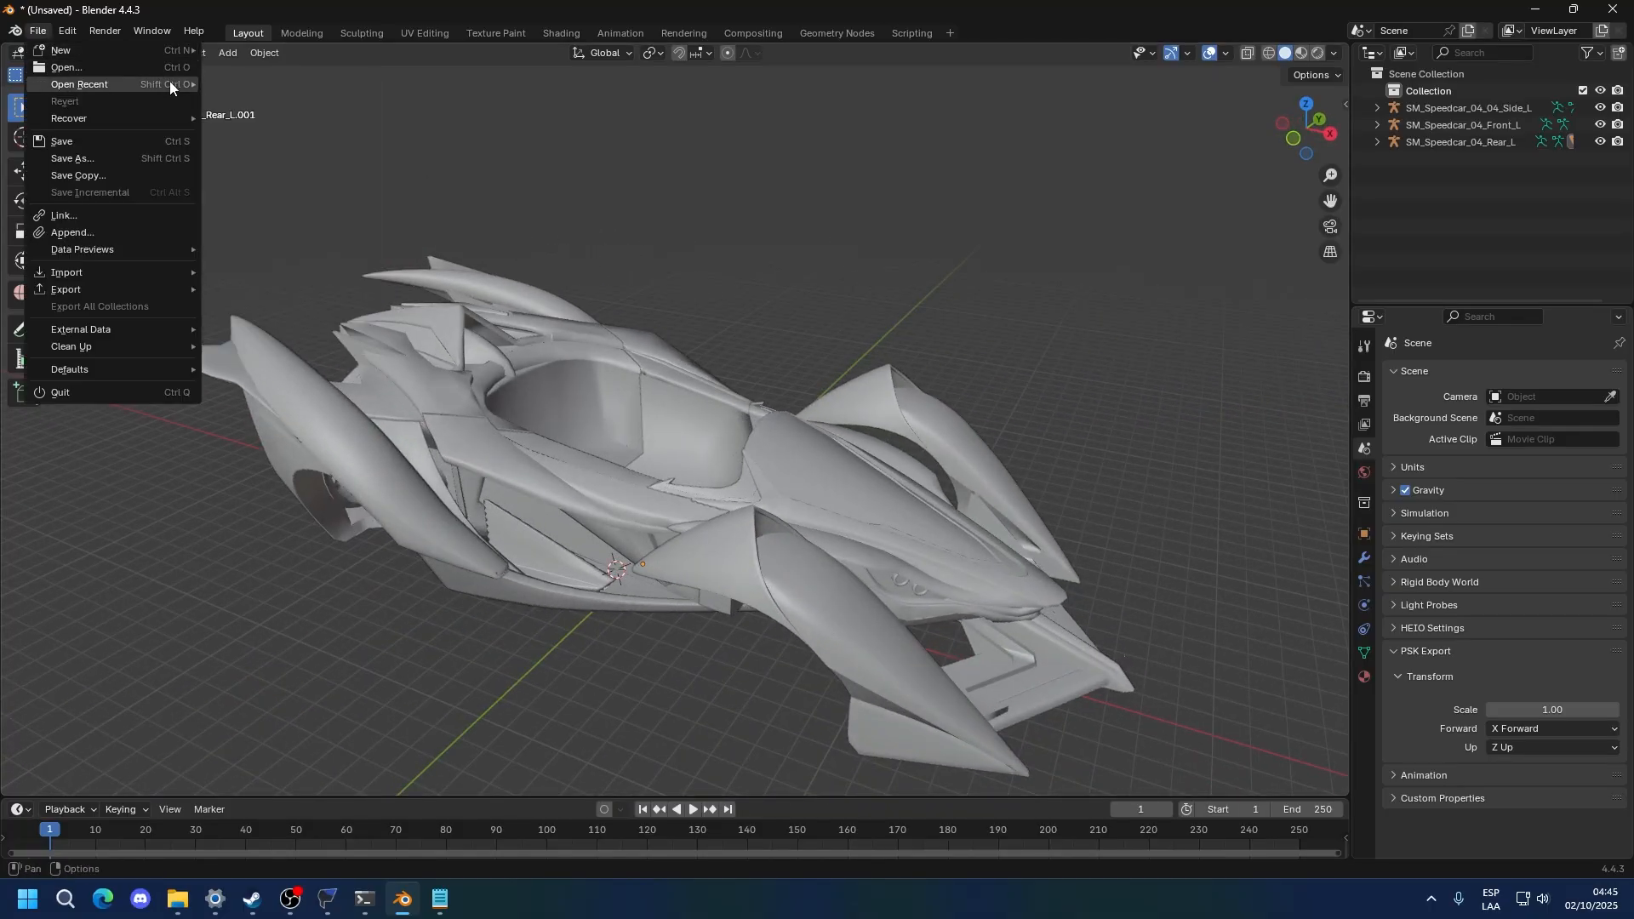
{"action": "mouse_move", "coordinate": [170, 84]}
{"action": "left_click", "coordinate": [294, 88]}
{"action": "left_click", "coordinate": [844, 477]}
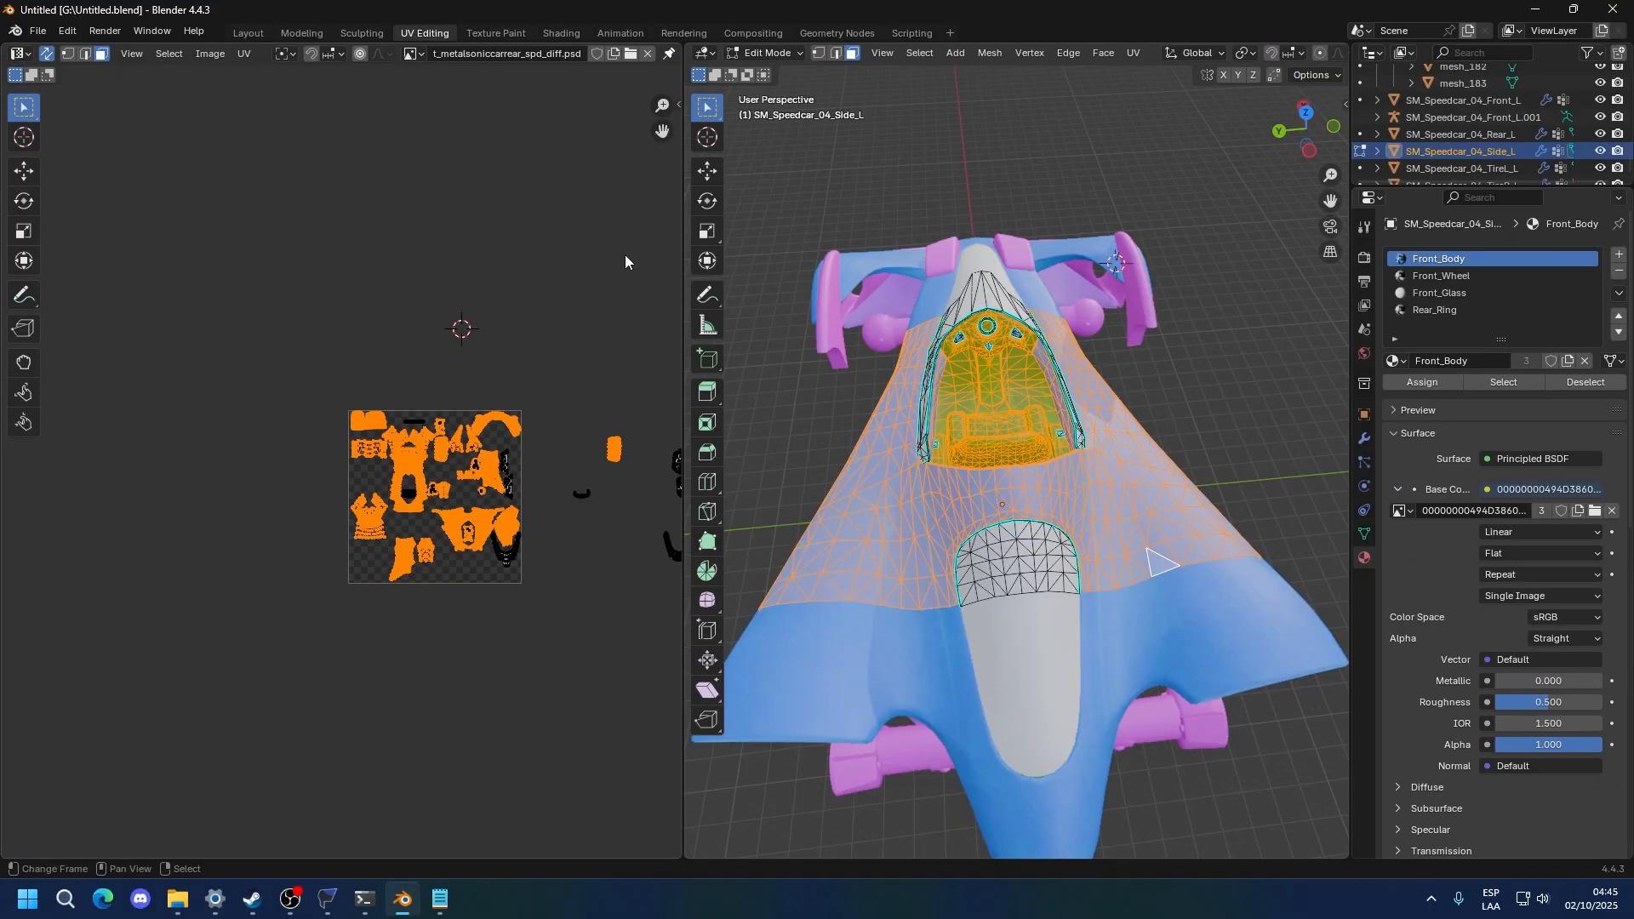
Leave Edit Mode and switch to the Layout workspace to view the whole custom car
{"action": "key", "text": "Tab"}
{"action": "middle_click_drag", "start_coordinate": [1153, 392], "coordinate": [988, 502]}
{"action": "left_click", "coordinate": [248, 32]}
{"action": "middle_click_drag", "start_coordinate": [732, 478], "coordinate": [509, 442]}
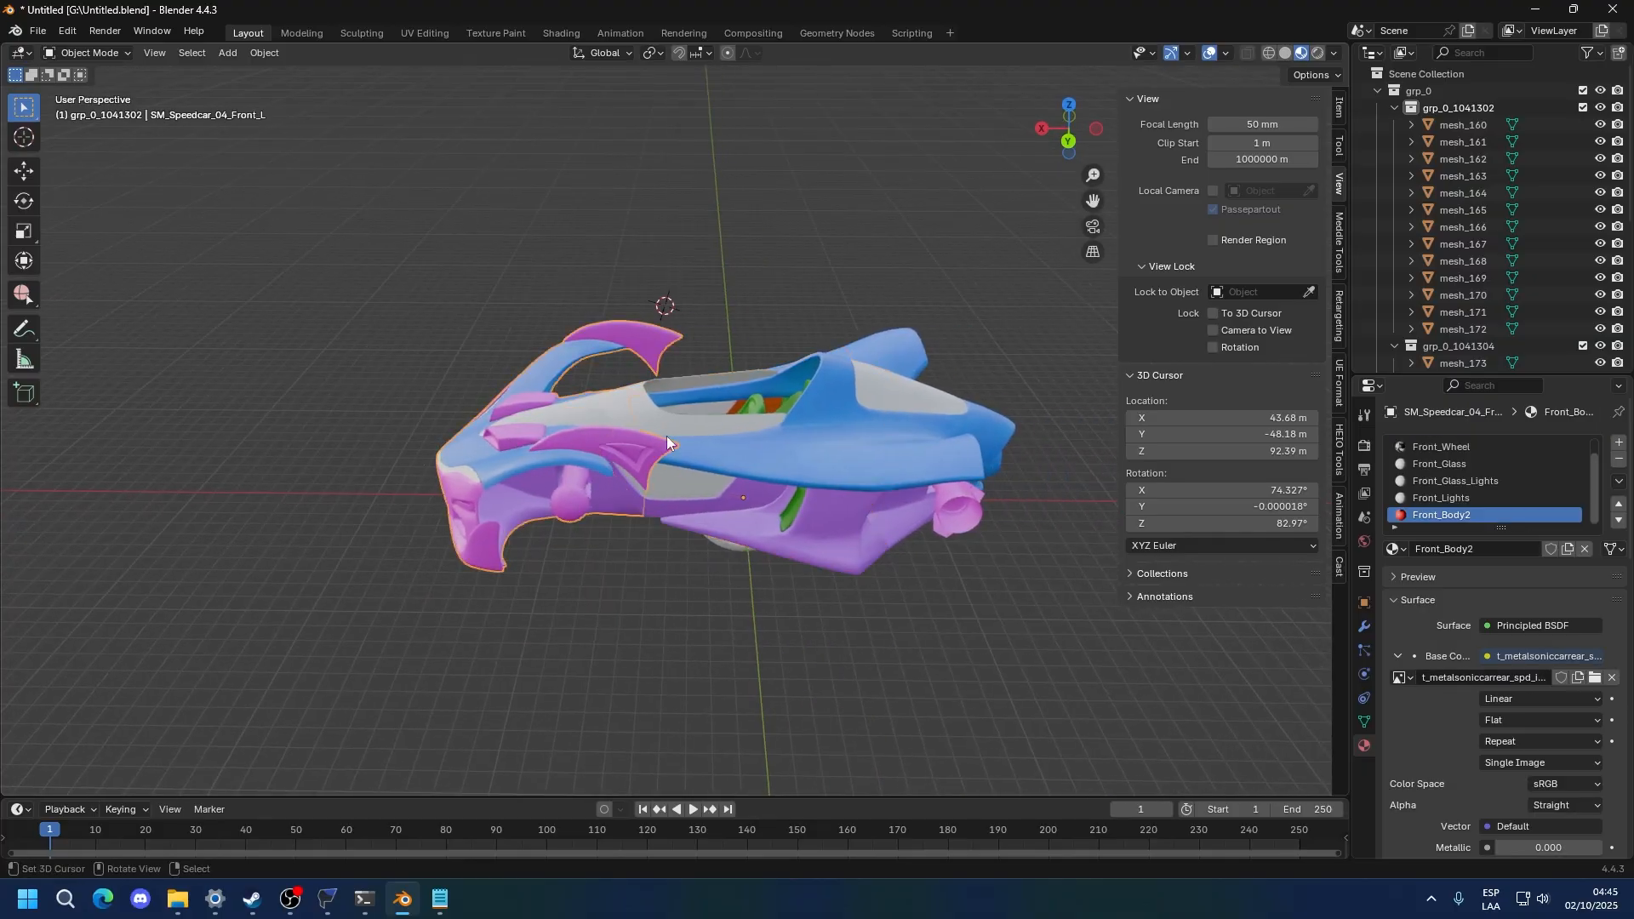
{"action": "middle_click_drag", "start_coordinate": [667, 435], "coordinate": [718, 448]}
Select the SM_Speedcar_04_Side_L body, try moving it, and undo the move
{"action": "left_click", "coordinate": [916, 448]}
{"action": "middle_click_drag", "start_coordinate": [916, 448], "coordinate": [743, 397]}
{"action": "right_click", "coordinate": [693, 460]}
{"action": "key", "text": "g"}
{"action": "left_click", "coordinate": [792, 154]}
{"action": "key", "text": "ctrl+z"}
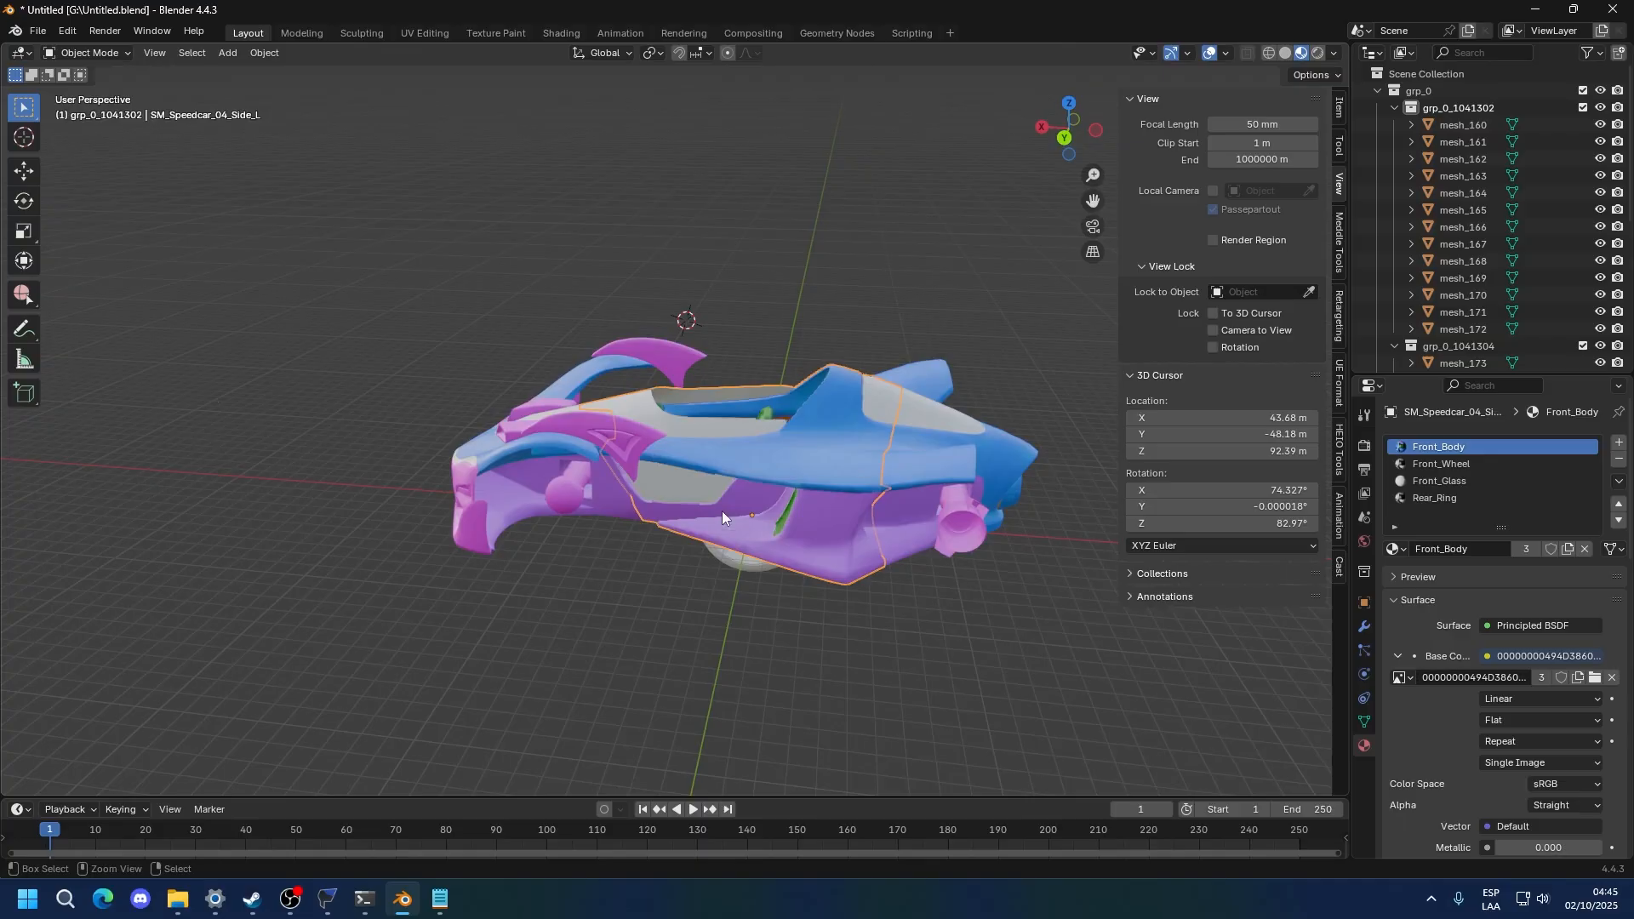
Select the SM_Speedcar_04_Front_L.001 armature and try moving it
{"action": "middle_click_drag", "start_coordinate": [722, 511], "coordinate": [856, 428]}
{"action": "scroll", "coordinate": [1463, 277], "scroll_direction": "down", "scroll_amount": 6}
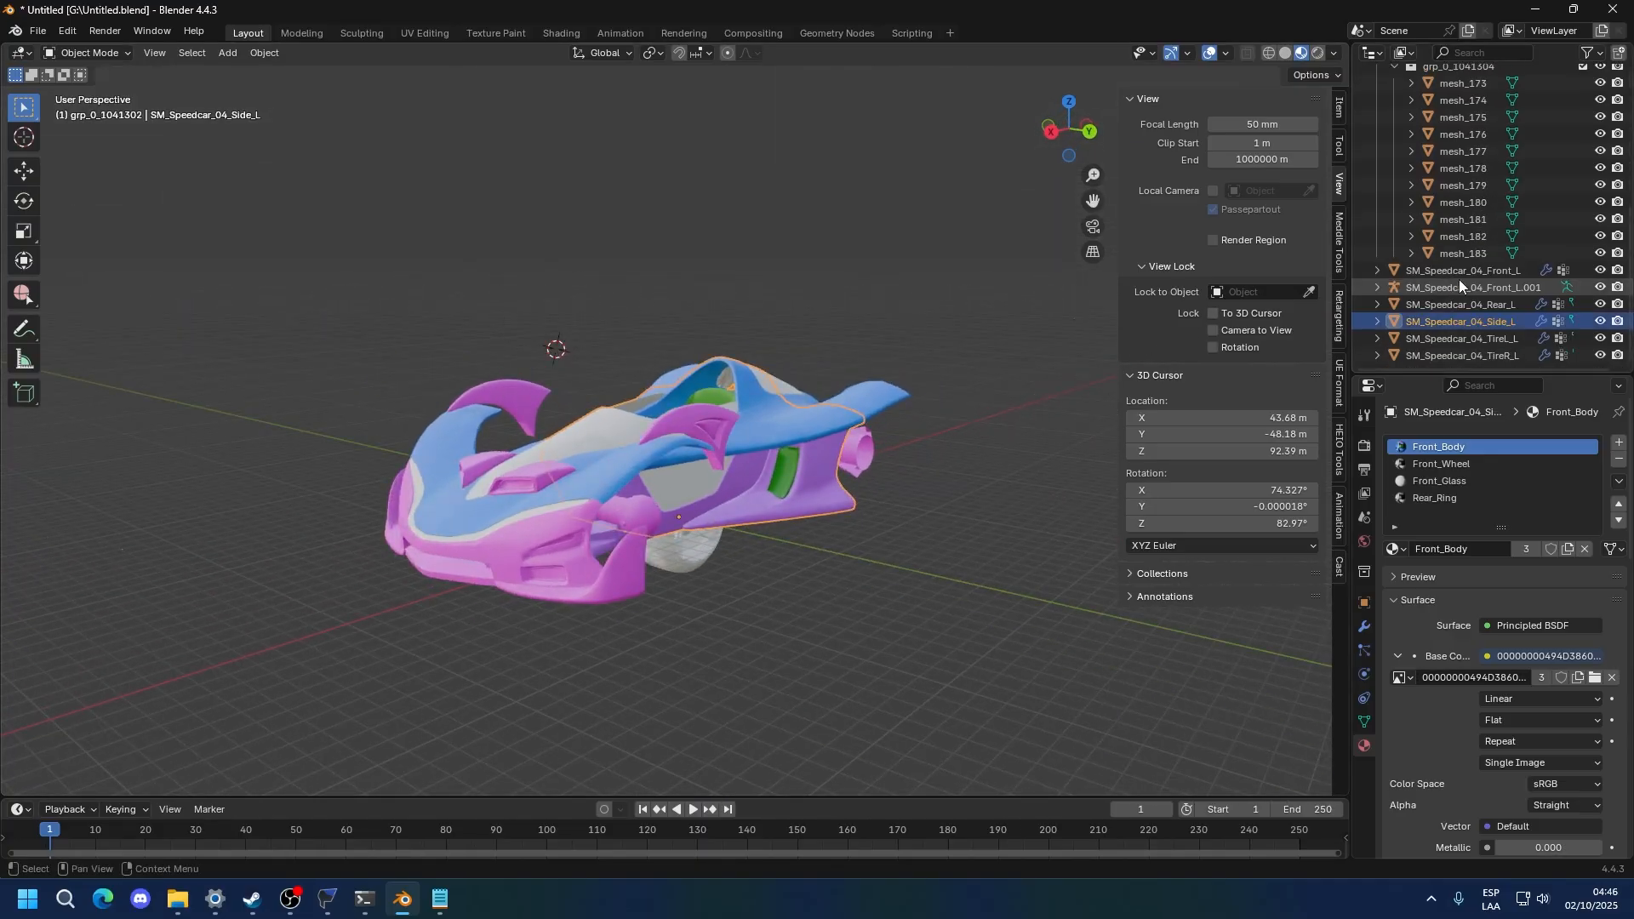
{"action": "left_click", "coordinate": [1485, 288]}
{"action": "middle_click_drag", "start_coordinate": [795, 341], "coordinate": [606, 352]}
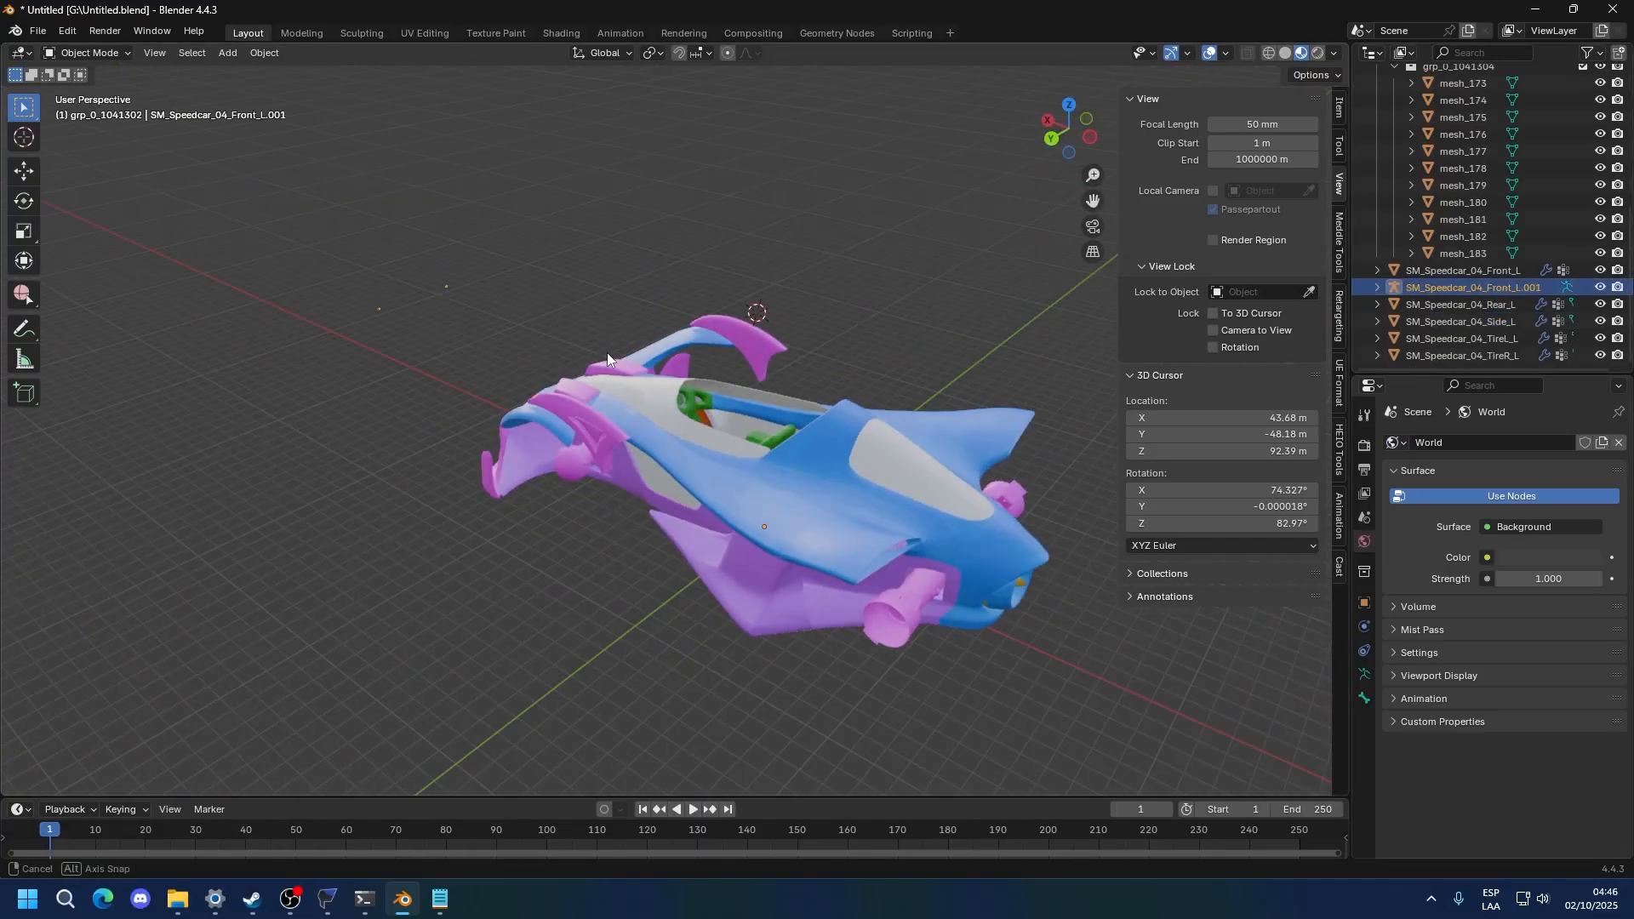
{"action": "key", "text": "g"}
{"action": "right_click", "coordinate": [713, 319]}
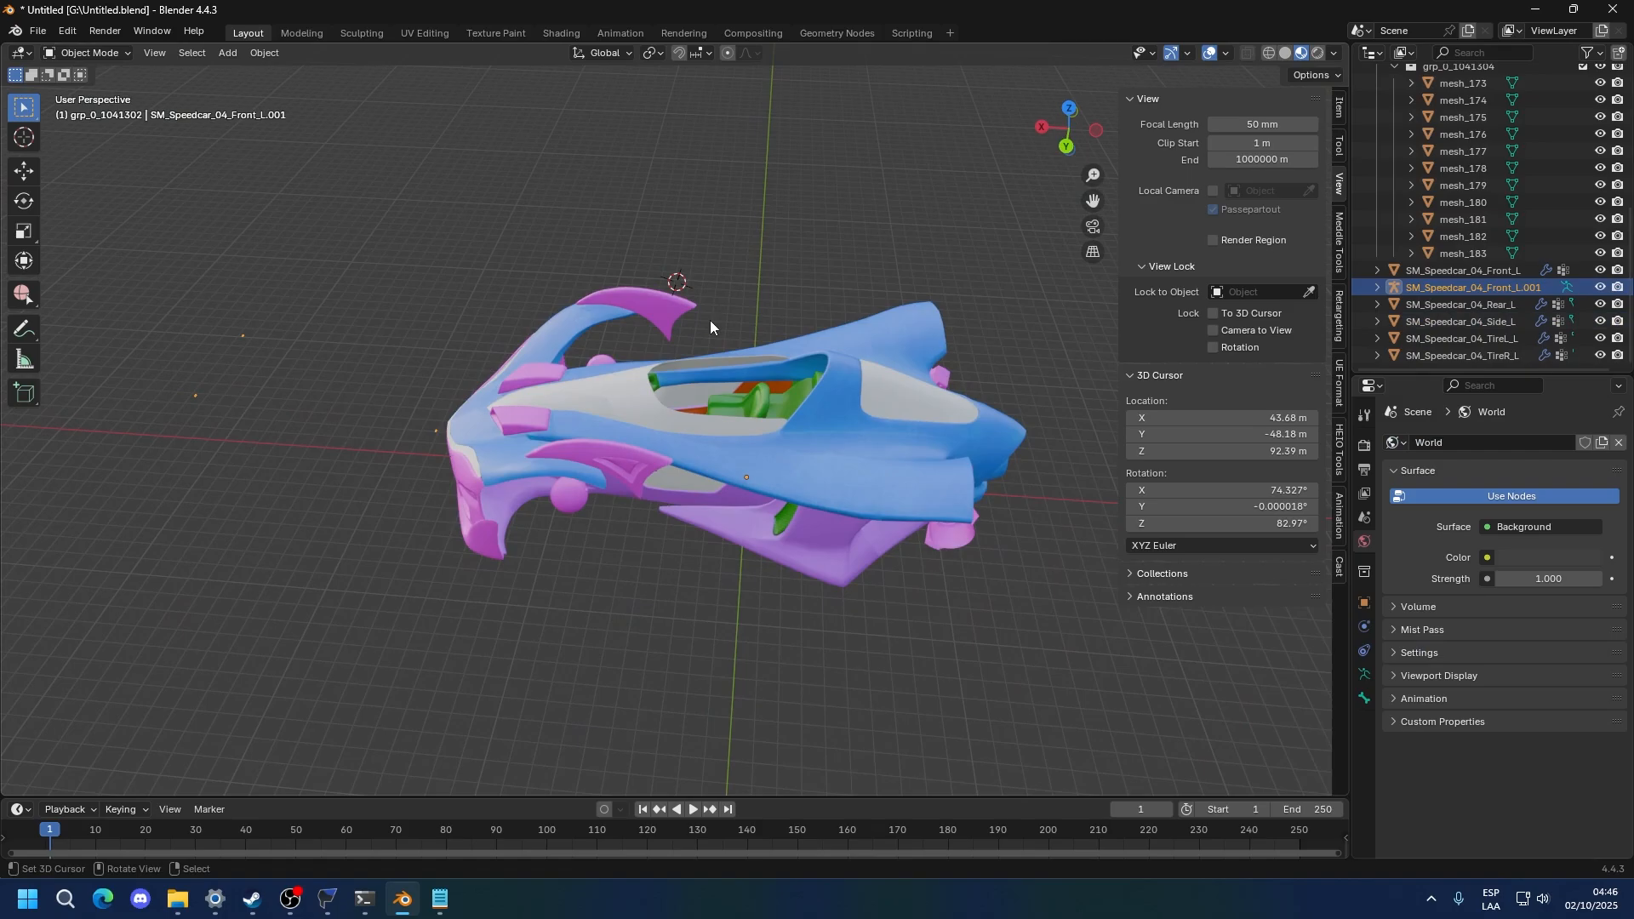
Delete the SM_Speedcar_04_Front_L.001 armature from the scene
{"action": "key", "text": "Delete"}
{"action": "middle_click_drag", "start_coordinate": [593, 338], "coordinate": [651, 364]}
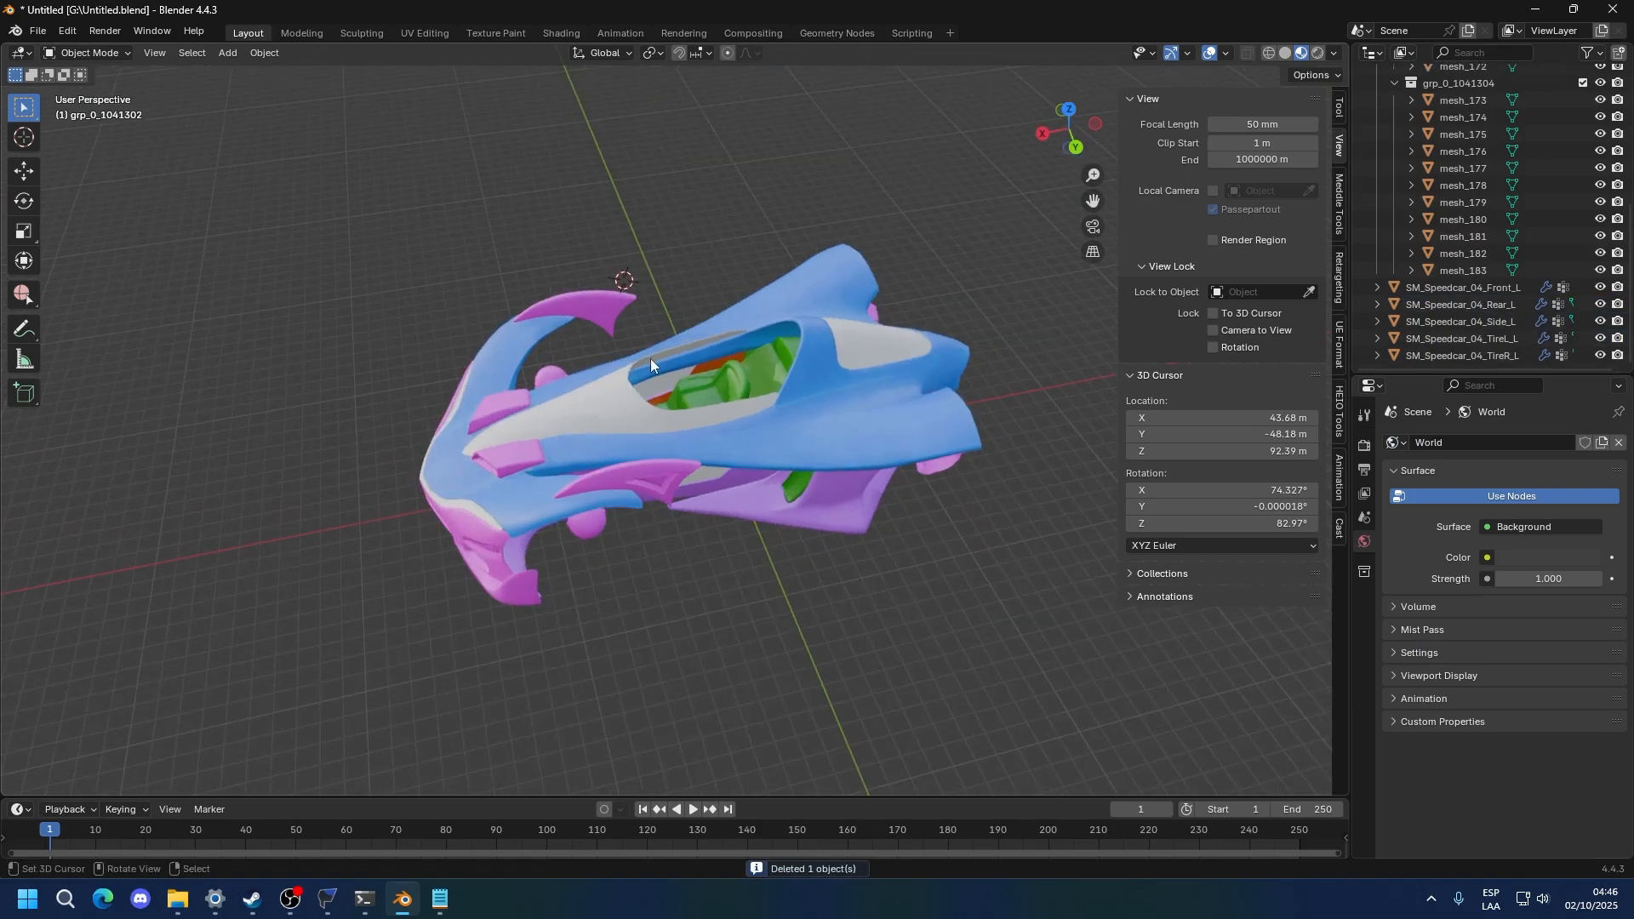
{"action": "scroll", "coordinate": [800, 322], "scroll_direction": "up", "scroll_amount": 2}
{"action": "scroll", "coordinate": [1473, 286], "scroll_direction": "up", "scroll_amount": 5}
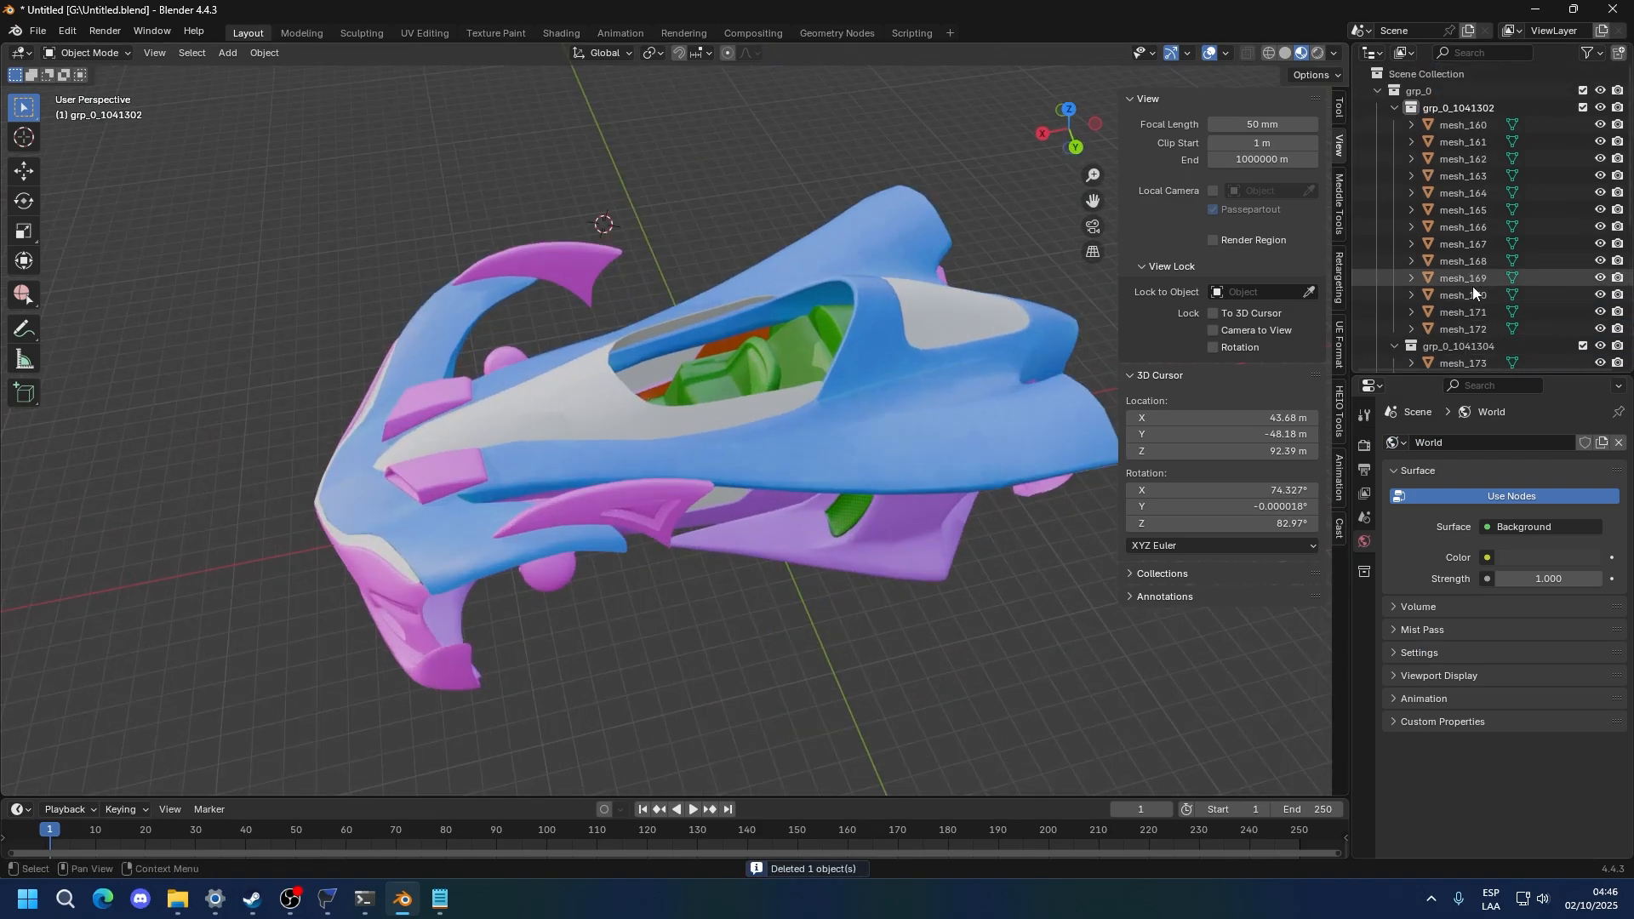
Import the Unreal PSK model SM_Speedcar_04_04_Side_L.pskx from the recent Mesh folder
{"action": "left_click", "coordinate": [39, 31]}
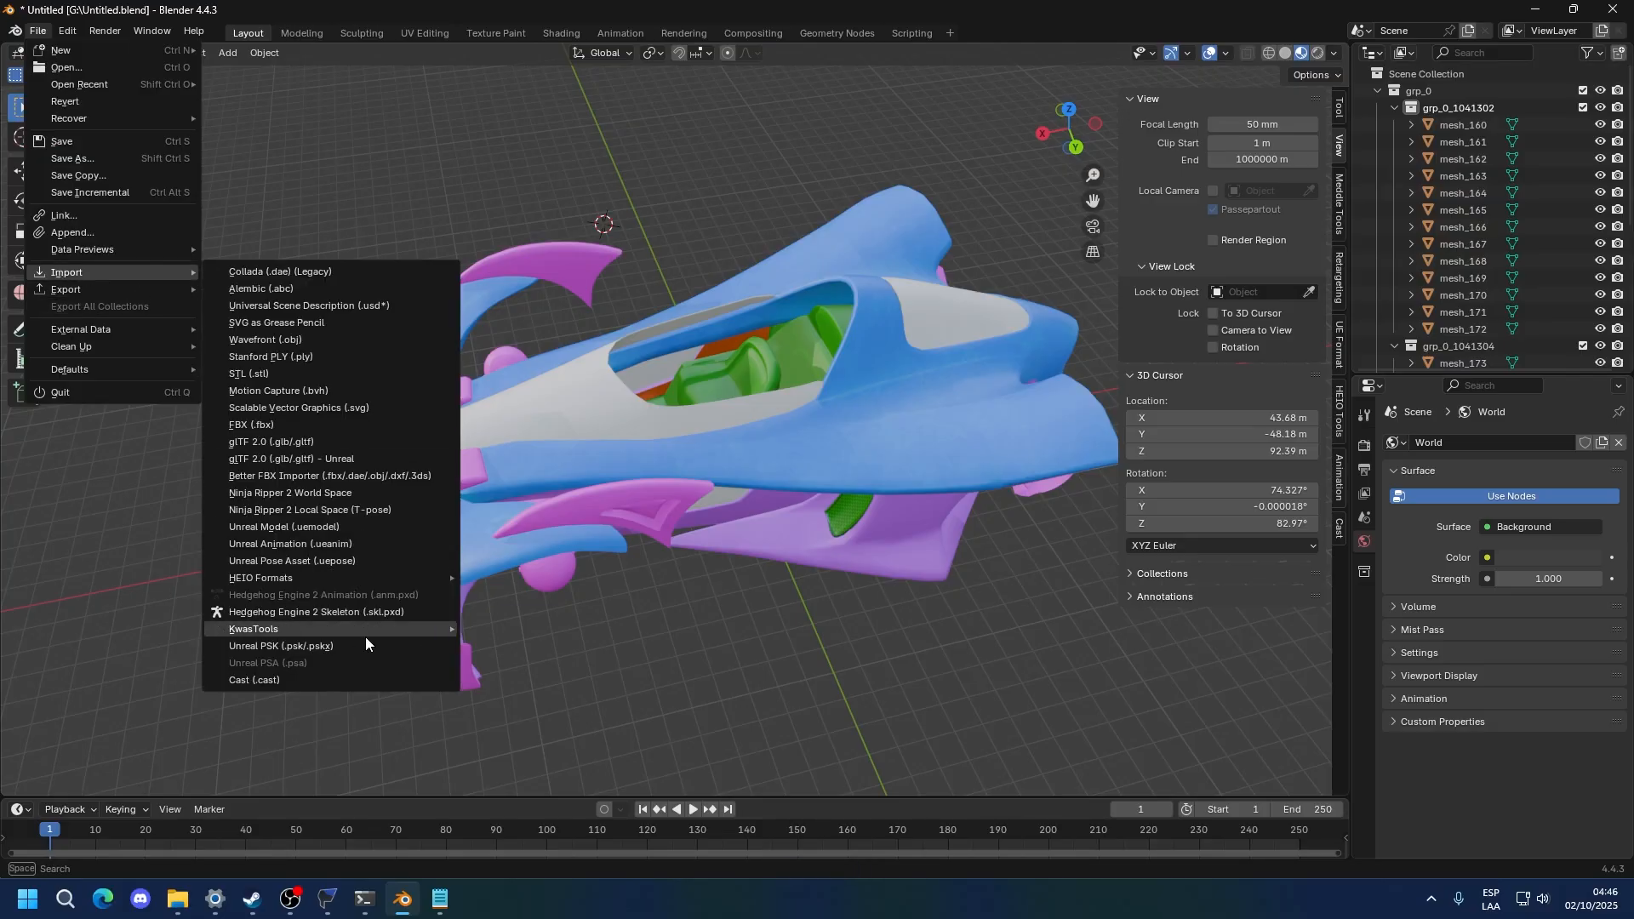
{"action": "left_click", "coordinate": [38, 31]}
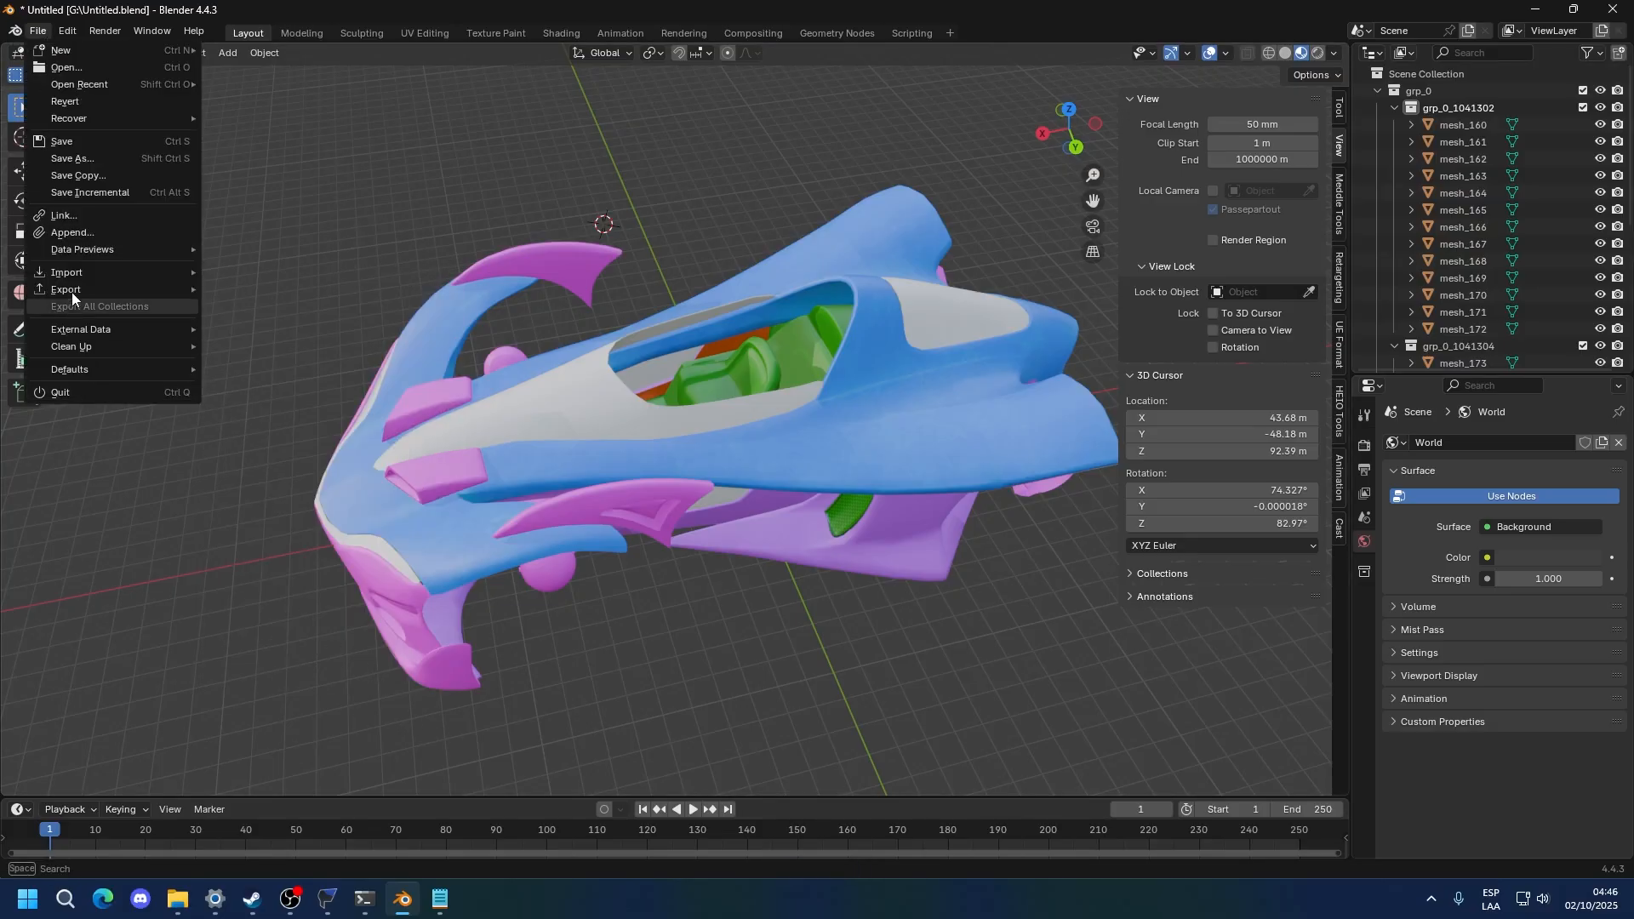
{"action": "mouse_move", "coordinate": [79, 272]}
{"action": "left_click", "coordinate": [341, 645]}
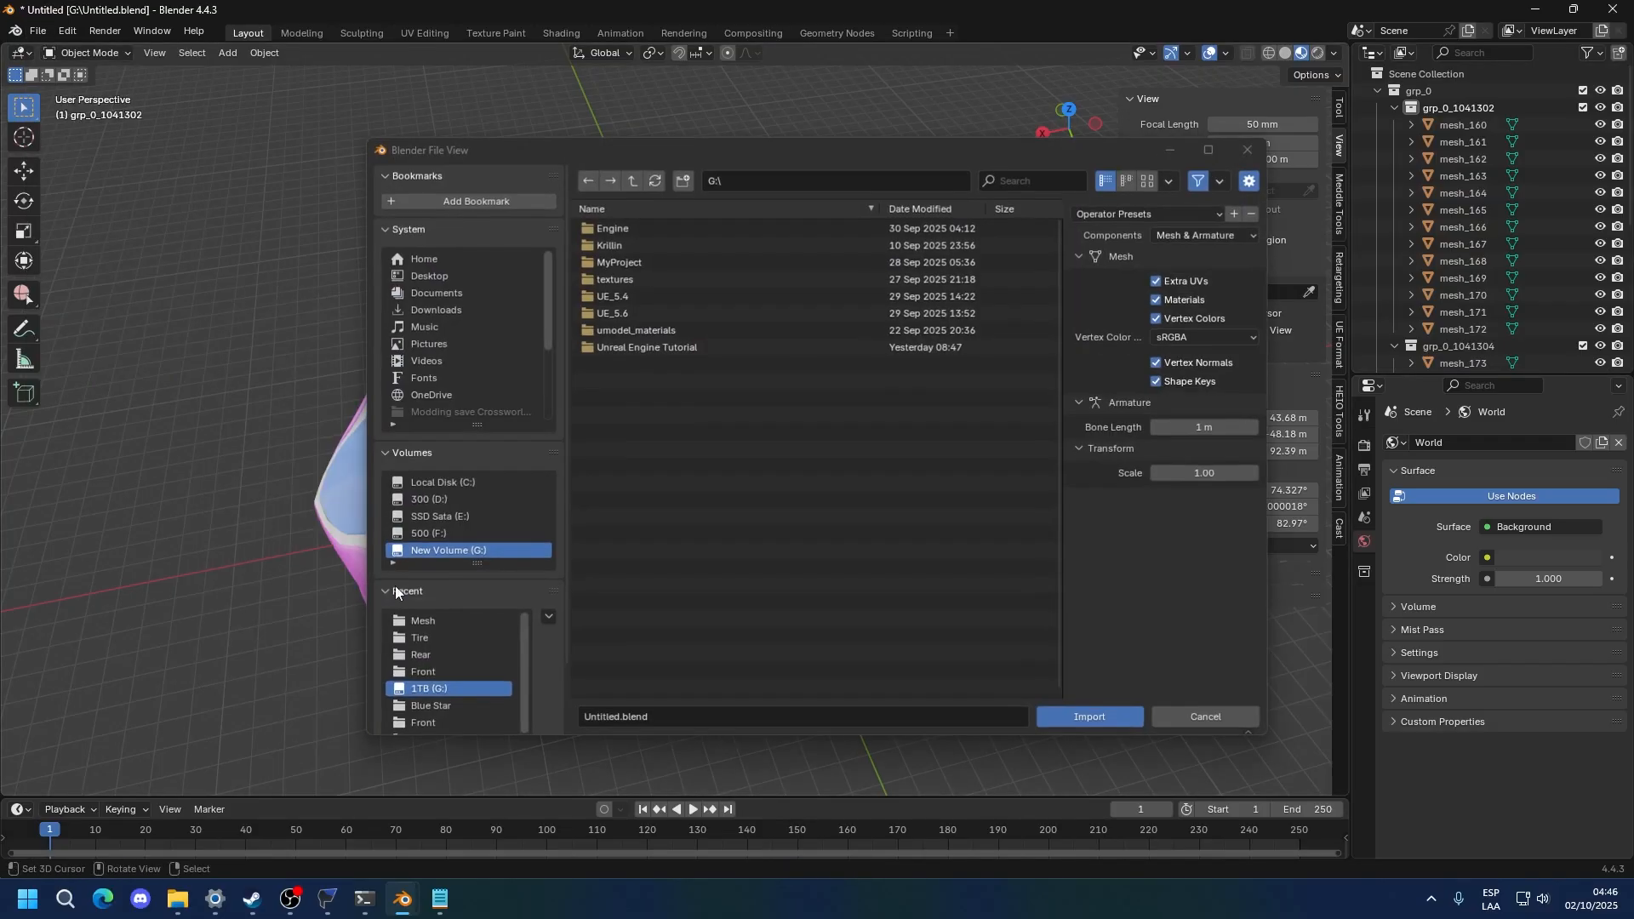
{"action": "left_click", "coordinate": [472, 623]}
{"action": "double_click", "coordinate": [621, 233]}
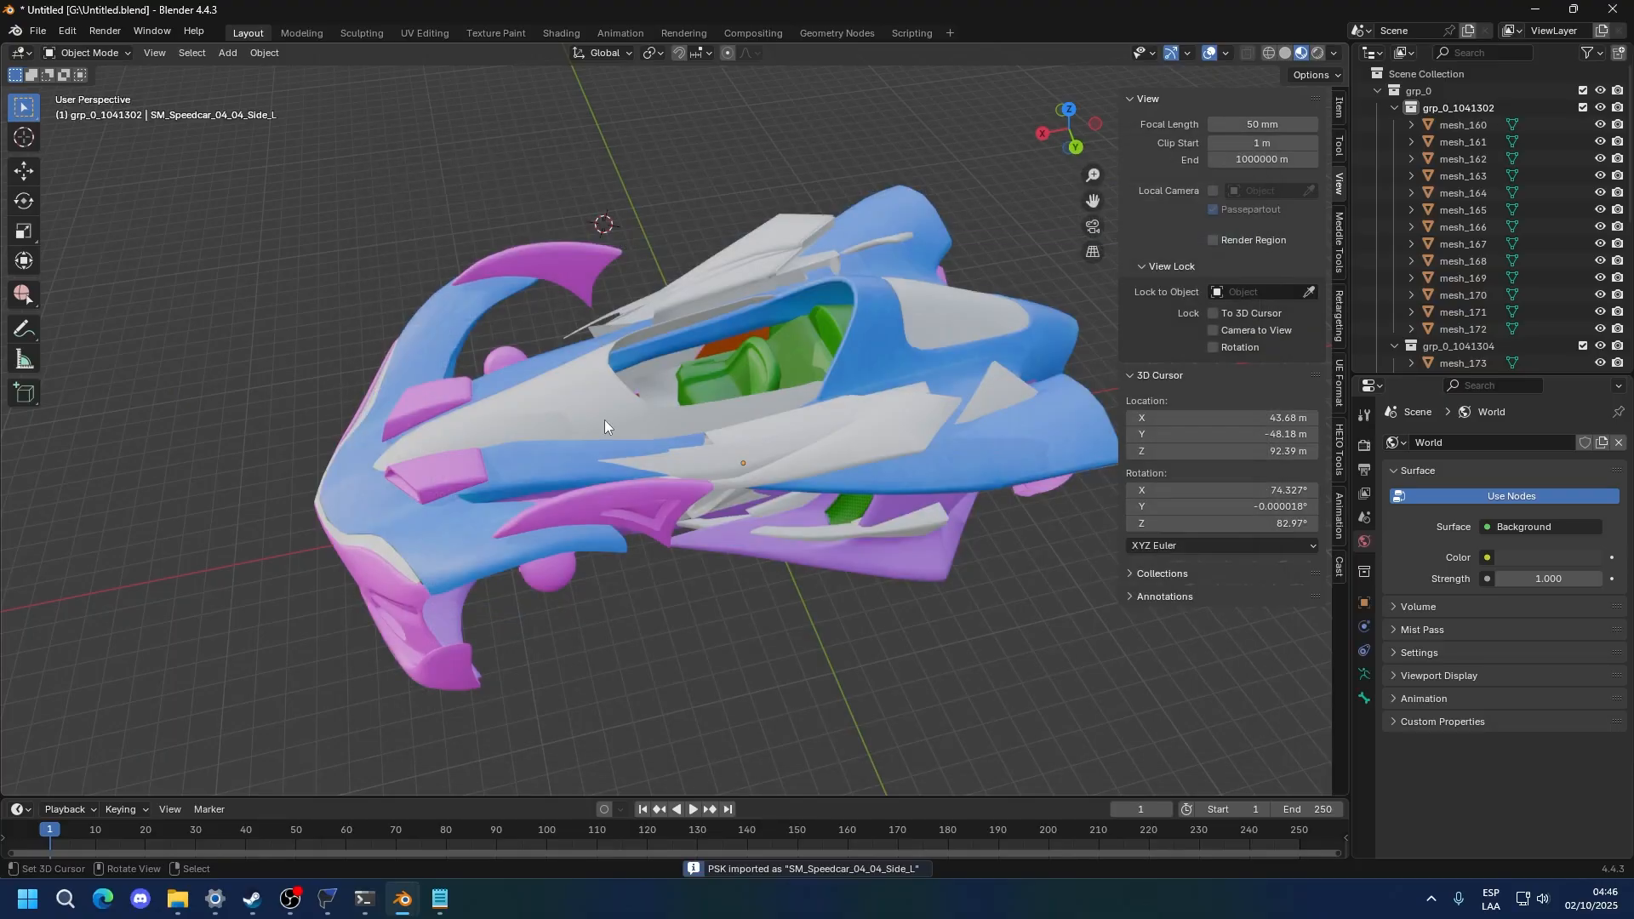
Move the imported side part clear of the custom car, to about X -8.4 m, Y -248.3 m, Z 101.2 m
{"action": "middle_click_drag", "start_coordinate": [604, 421], "coordinate": [721, 502]}
{"action": "key", "text": "g"}
{"action": "left_click", "coordinate": [412, 459]}
{"action": "scroll", "coordinate": [412, 460], "scroll_direction": "up", "scroll_amount": 3}
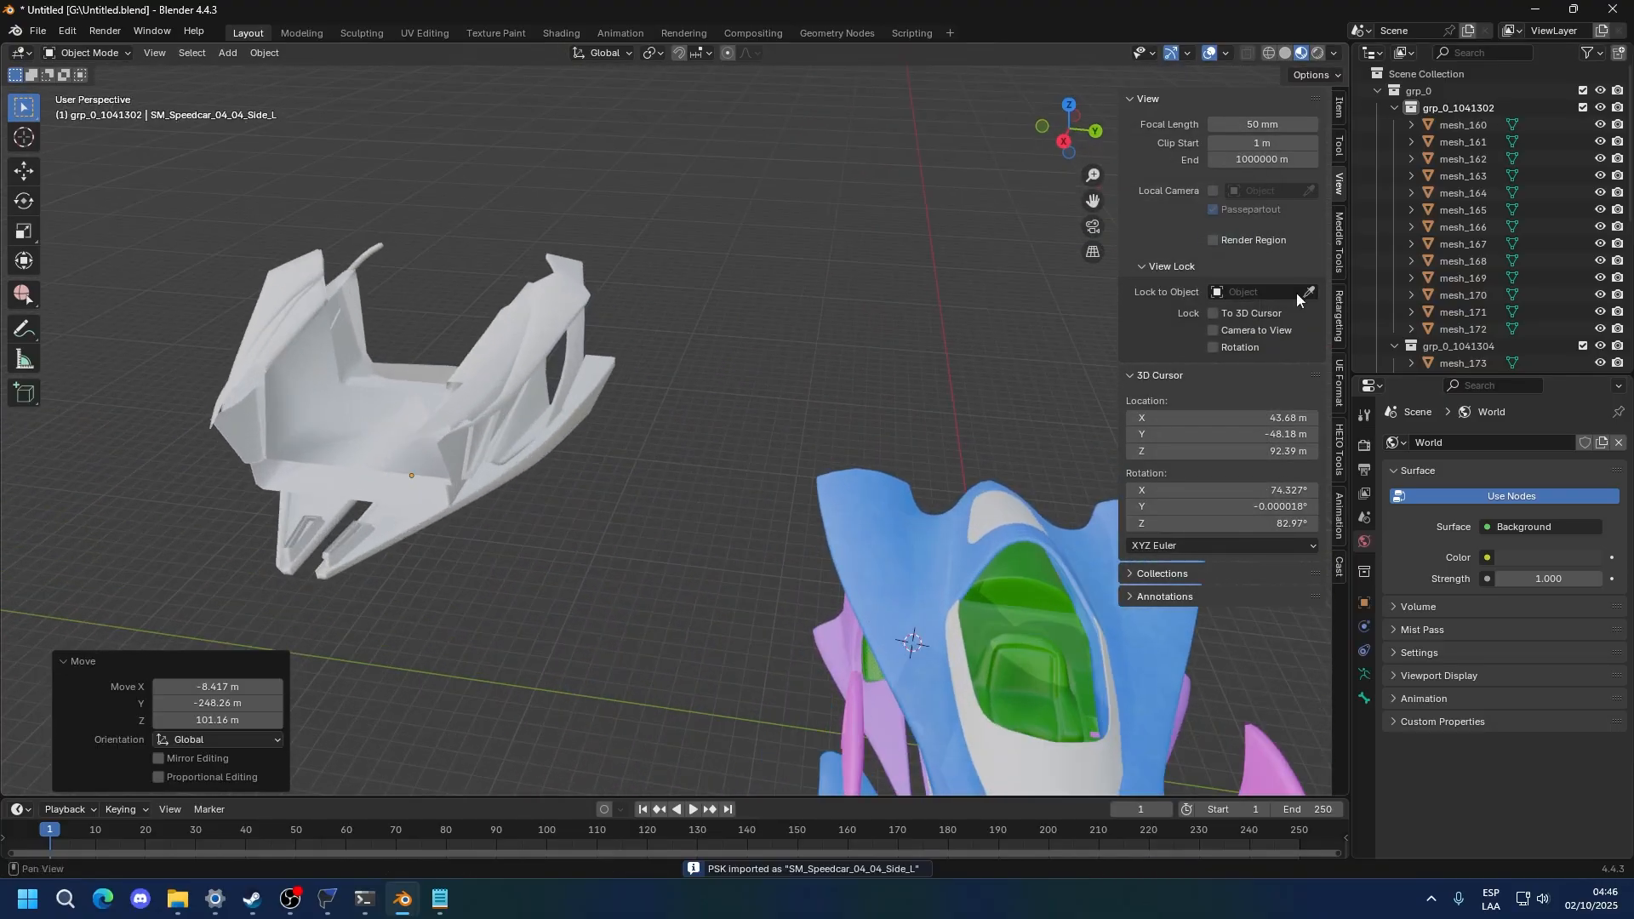
Expand the imported SM_Speedcar_04_04_Side_L armature's hierarchy and delete the imported side part
{"action": "scroll", "coordinate": [1488, 305], "scroll_direction": "down", "scroll_amount": 5}
{"action": "scroll", "coordinate": [1488, 305], "scroll_direction": "down", "scroll_amount": 3}
{"action": "left_click", "coordinate": [1386, 269]}
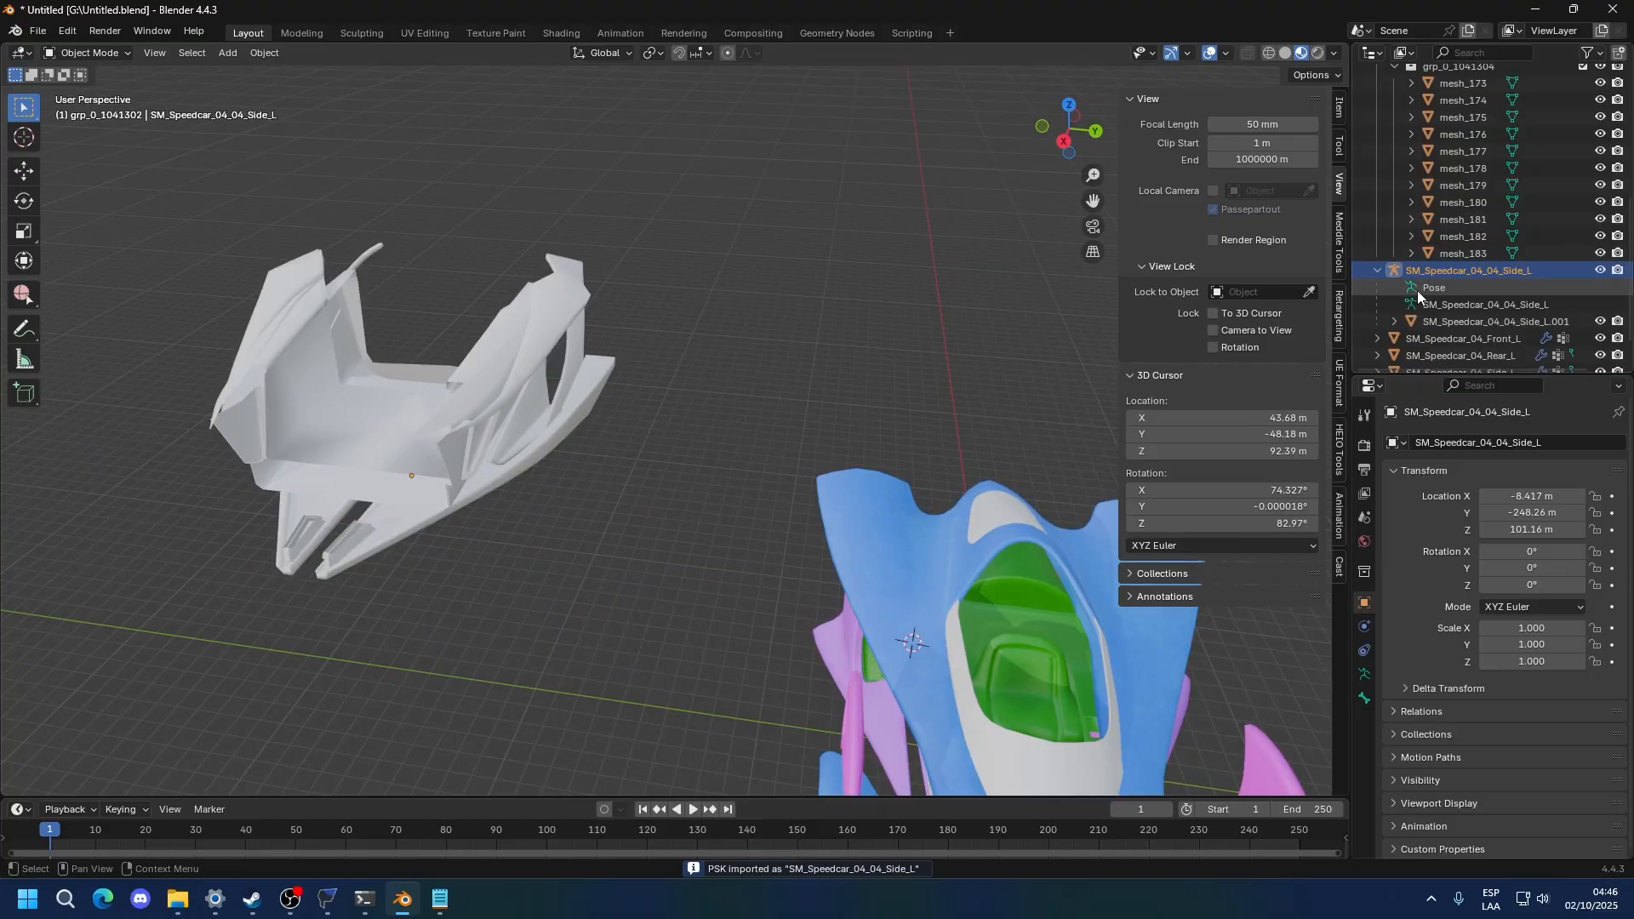
{"action": "right_click", "coordinate": [509, 330], "text": "shift"}
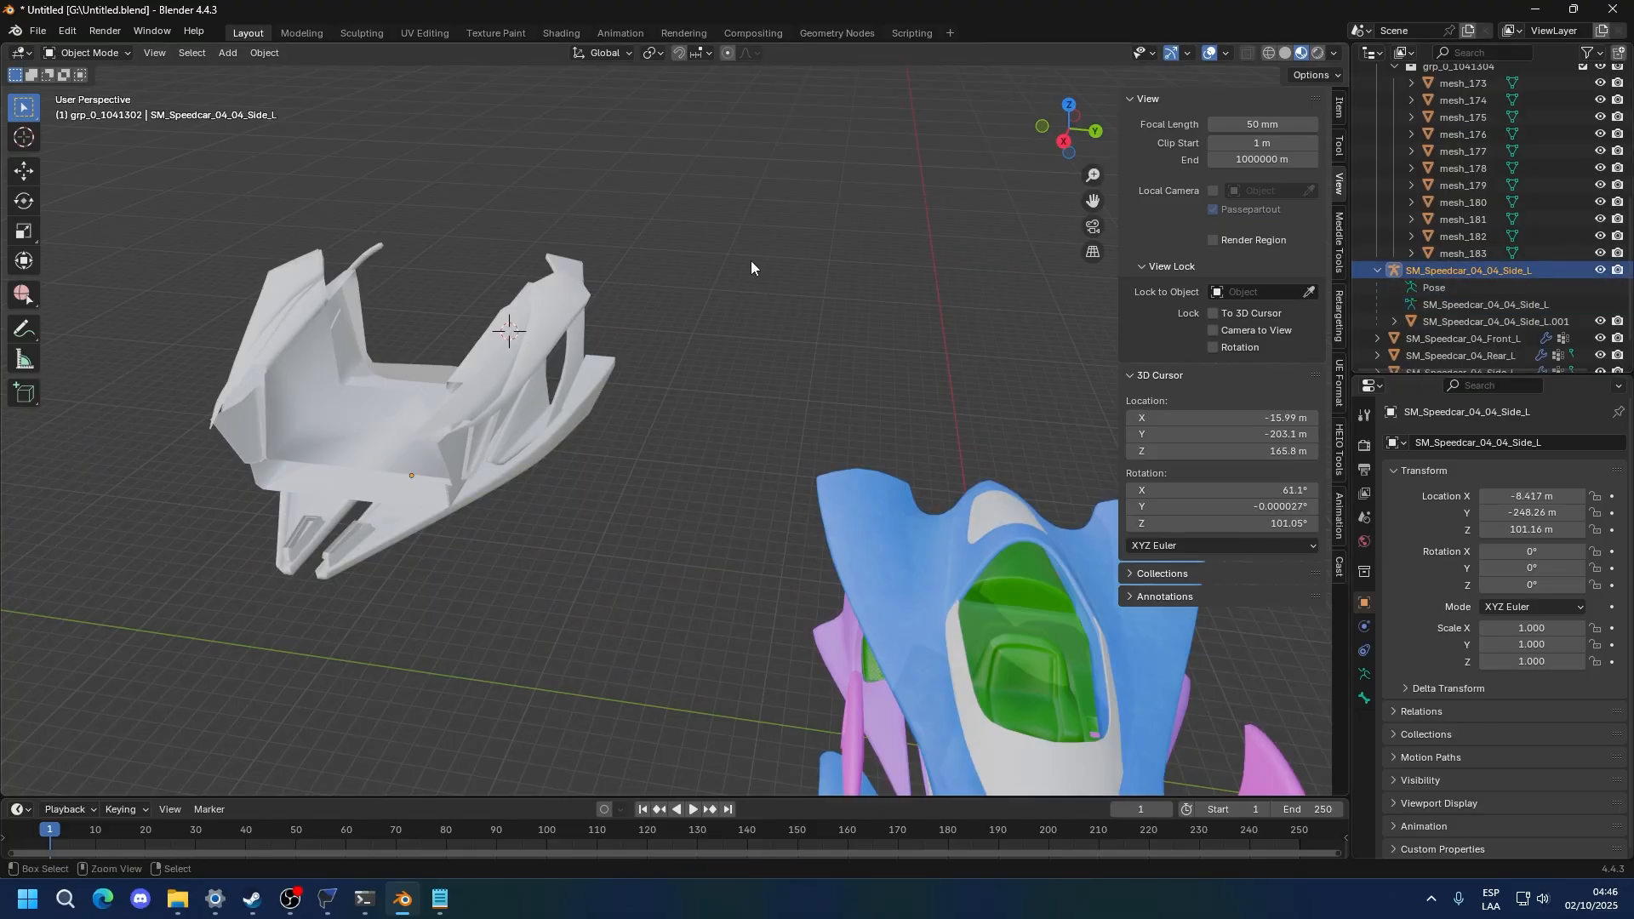
{"action": "key", "text": "alt+g"}
{"action": "key", "text": "Delete"}
Import the Unreal PSK model SM_Speedcar_04_Front_L.pskx from the recent Front folder
{"action": "left_click", "coordinate": [38, 31]}
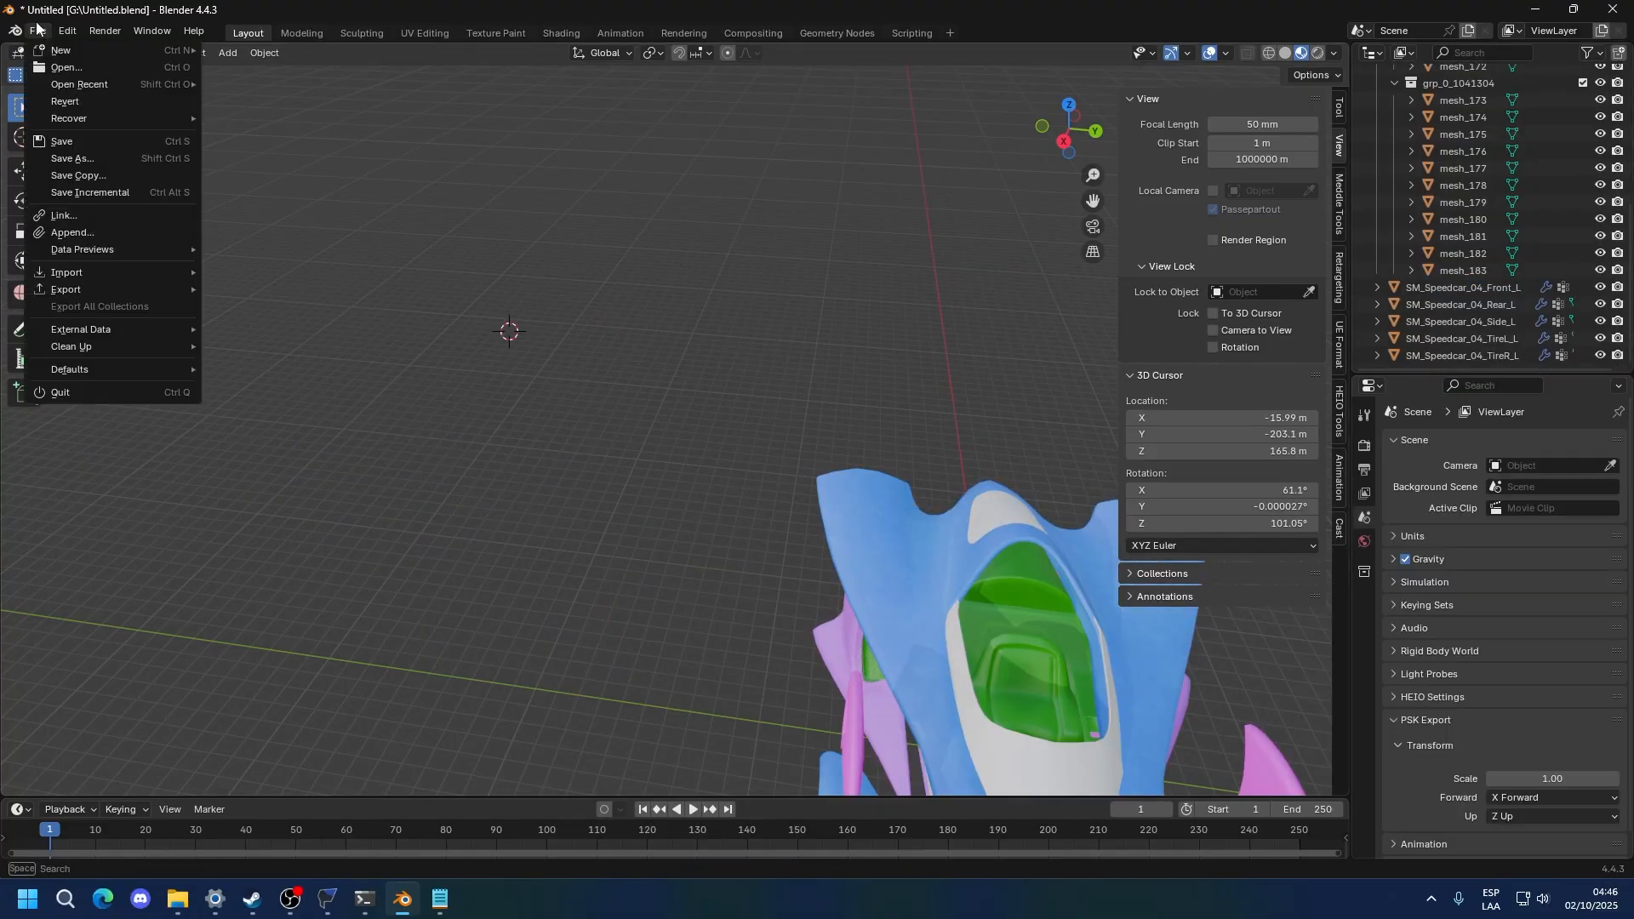
{"action": "mouse_move", "coordinate": [131, 272]}
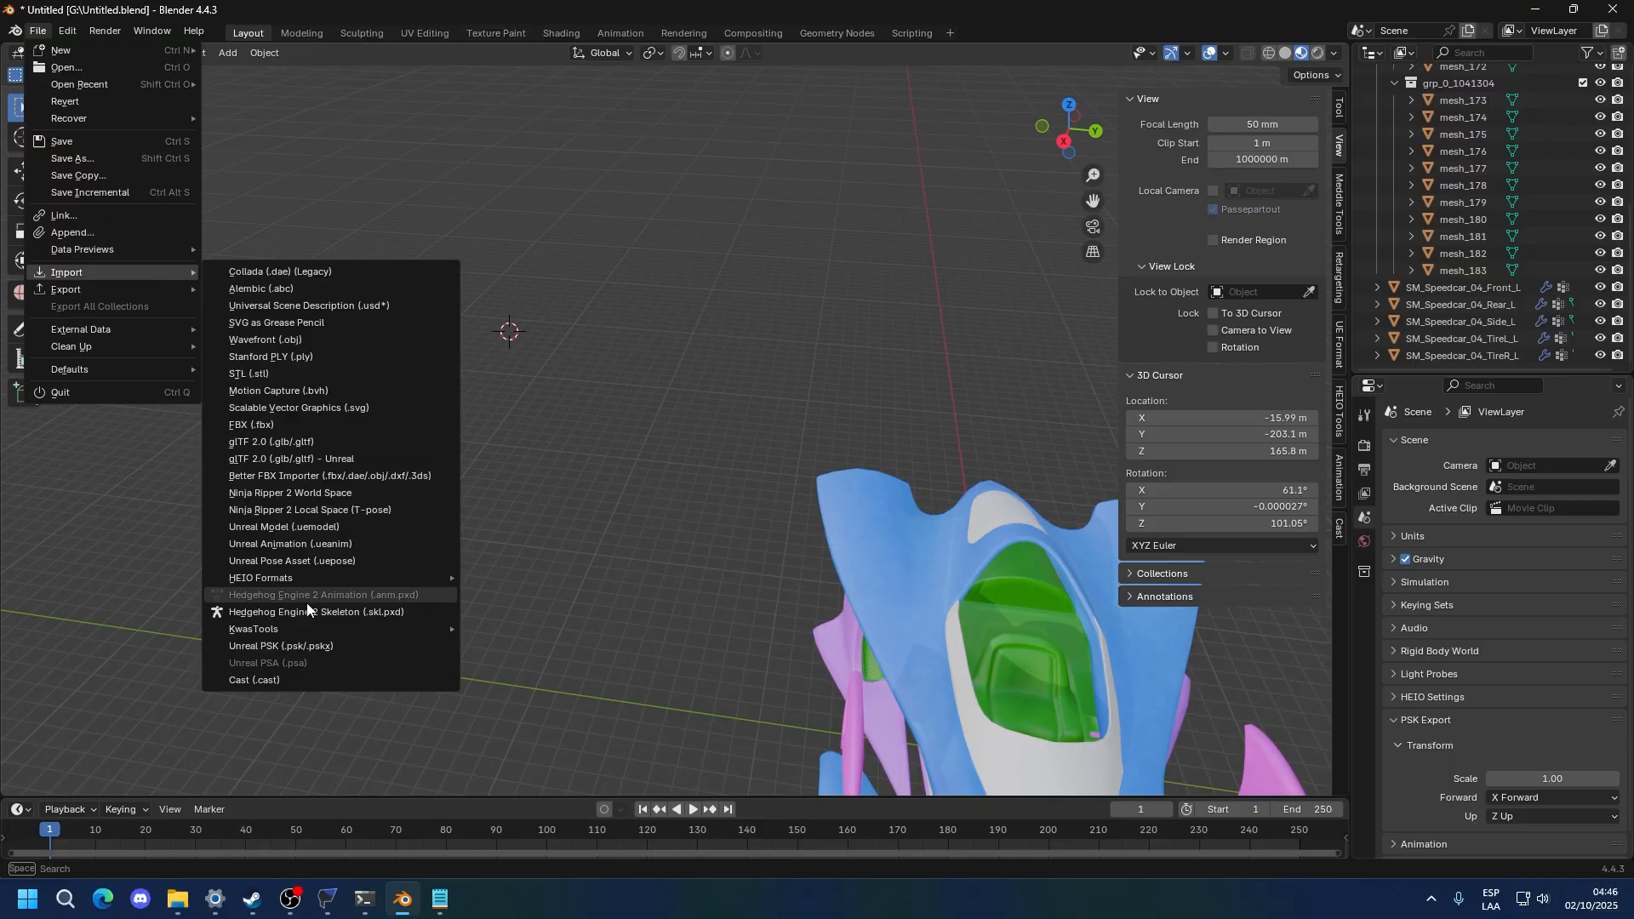
{"action": "left_click", "coordinate": [278, 648]}
{"action": "left_click", "coordinate": [424, 672]}
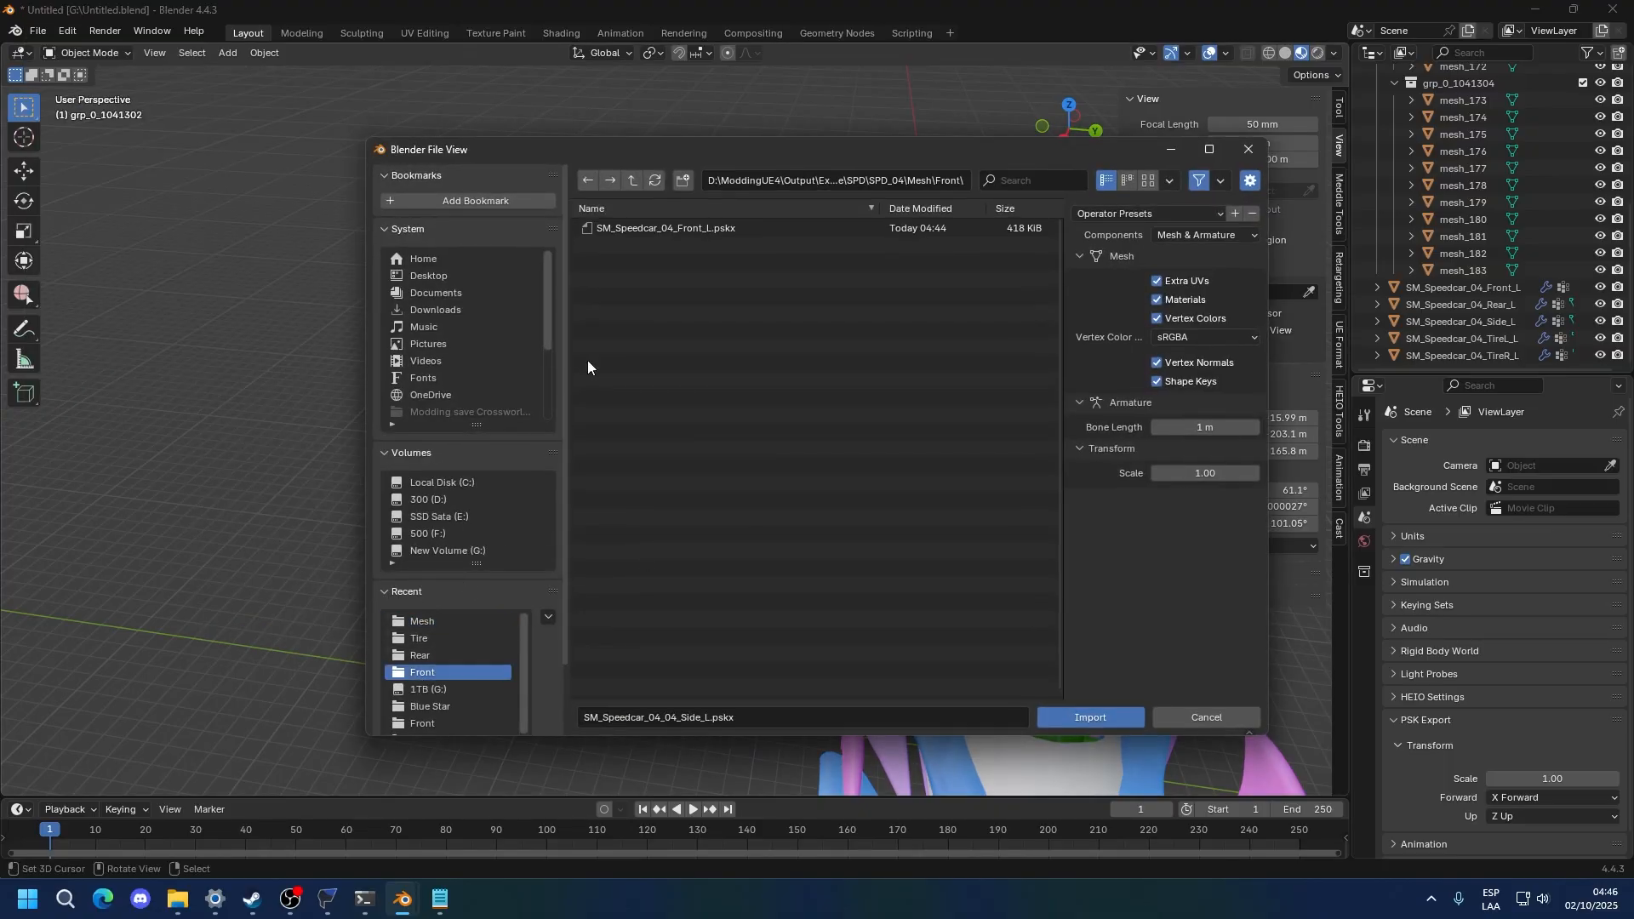
{"action": "double_click", "coordinate": [621, 228]}
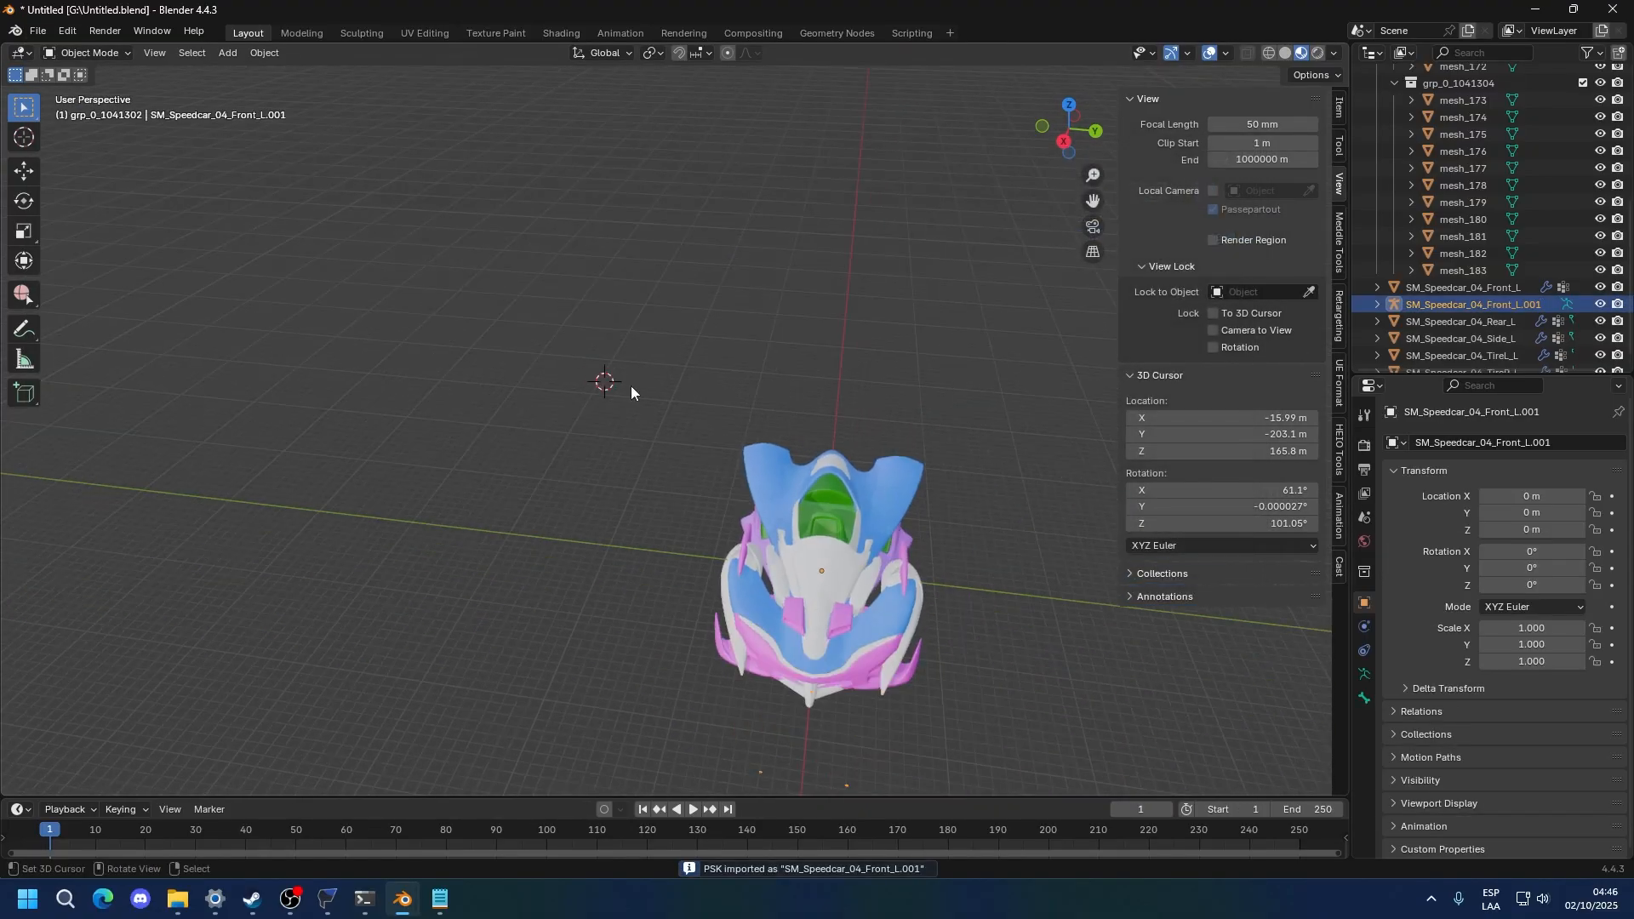
Move the imported front part away from the custom car, to about X 5.1 m, Y -334.2 m, Z 106.9 m
{"action": "key", "text": "g"}
{"action": "left_click", "coordinate": [242, 264]}
{"action": "middle_click_drag", "start_coordinate": [251, 475], "coordinate": [492, 395], "text": "shift"}
{"action": "scroll", "coordinate": [520, 387], "scroll_direction": "up", "scroll_amount": 4}
{"action": "right_click", "coordinate": [624, 467]}
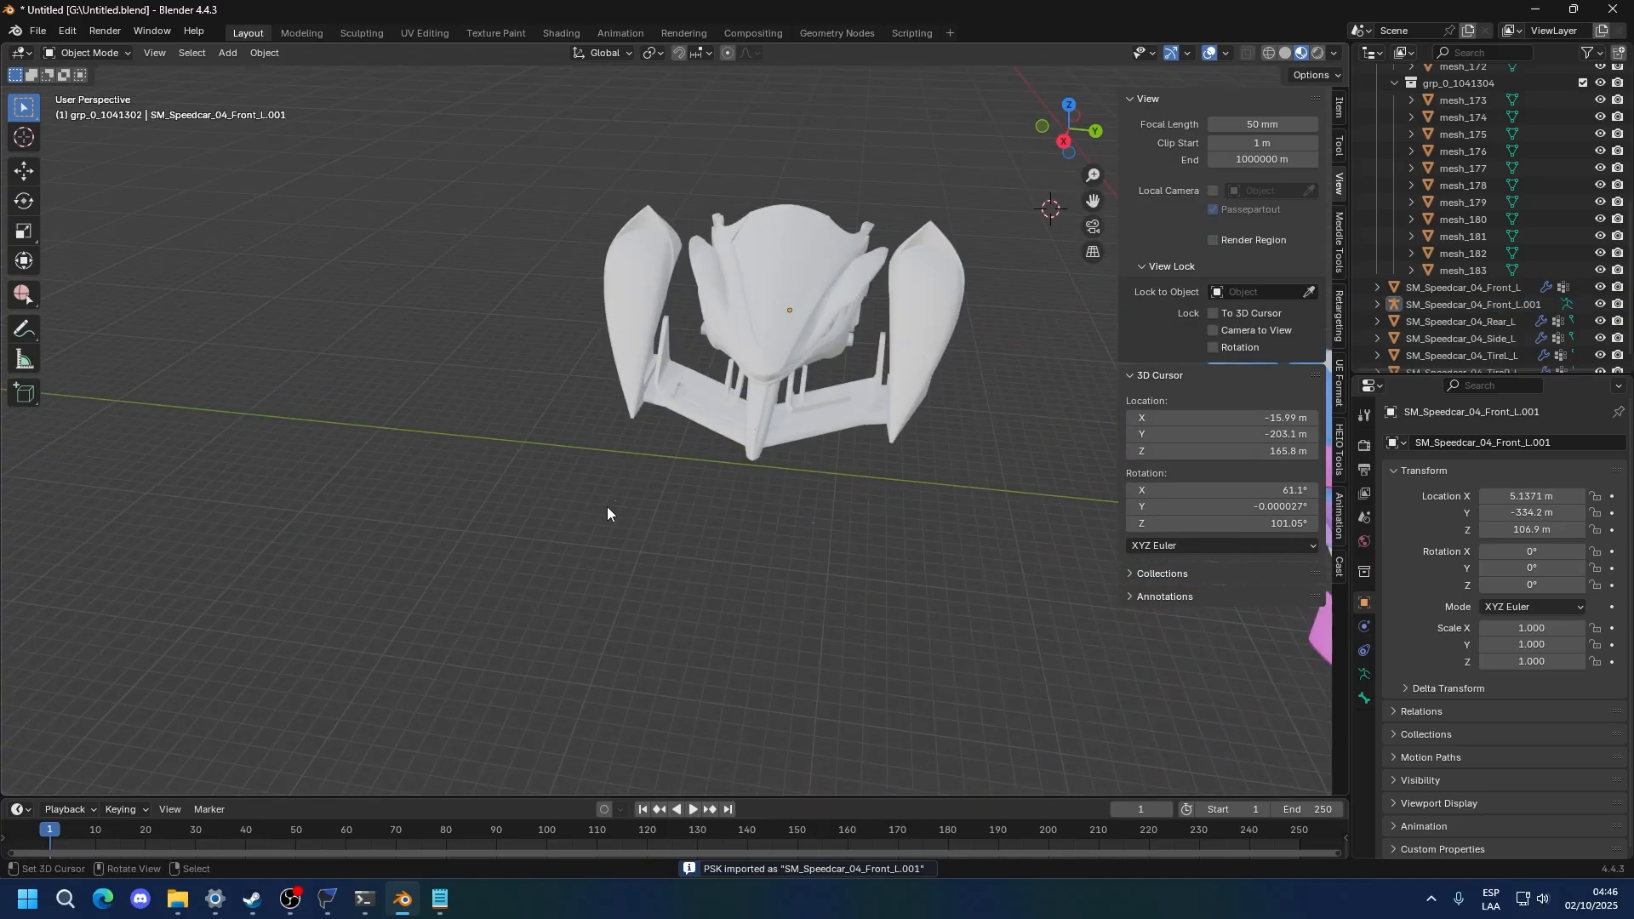
Try moving the FX_Light_01 bone of the imported front armature in Edit Mode, cancel it, and return to Object Mode
{"action": "left_click", "coordinate": [608, 507]}
{"action": "key", "text": "Tab"}
{"action": "left_click", "coordinate": [832, 532]}
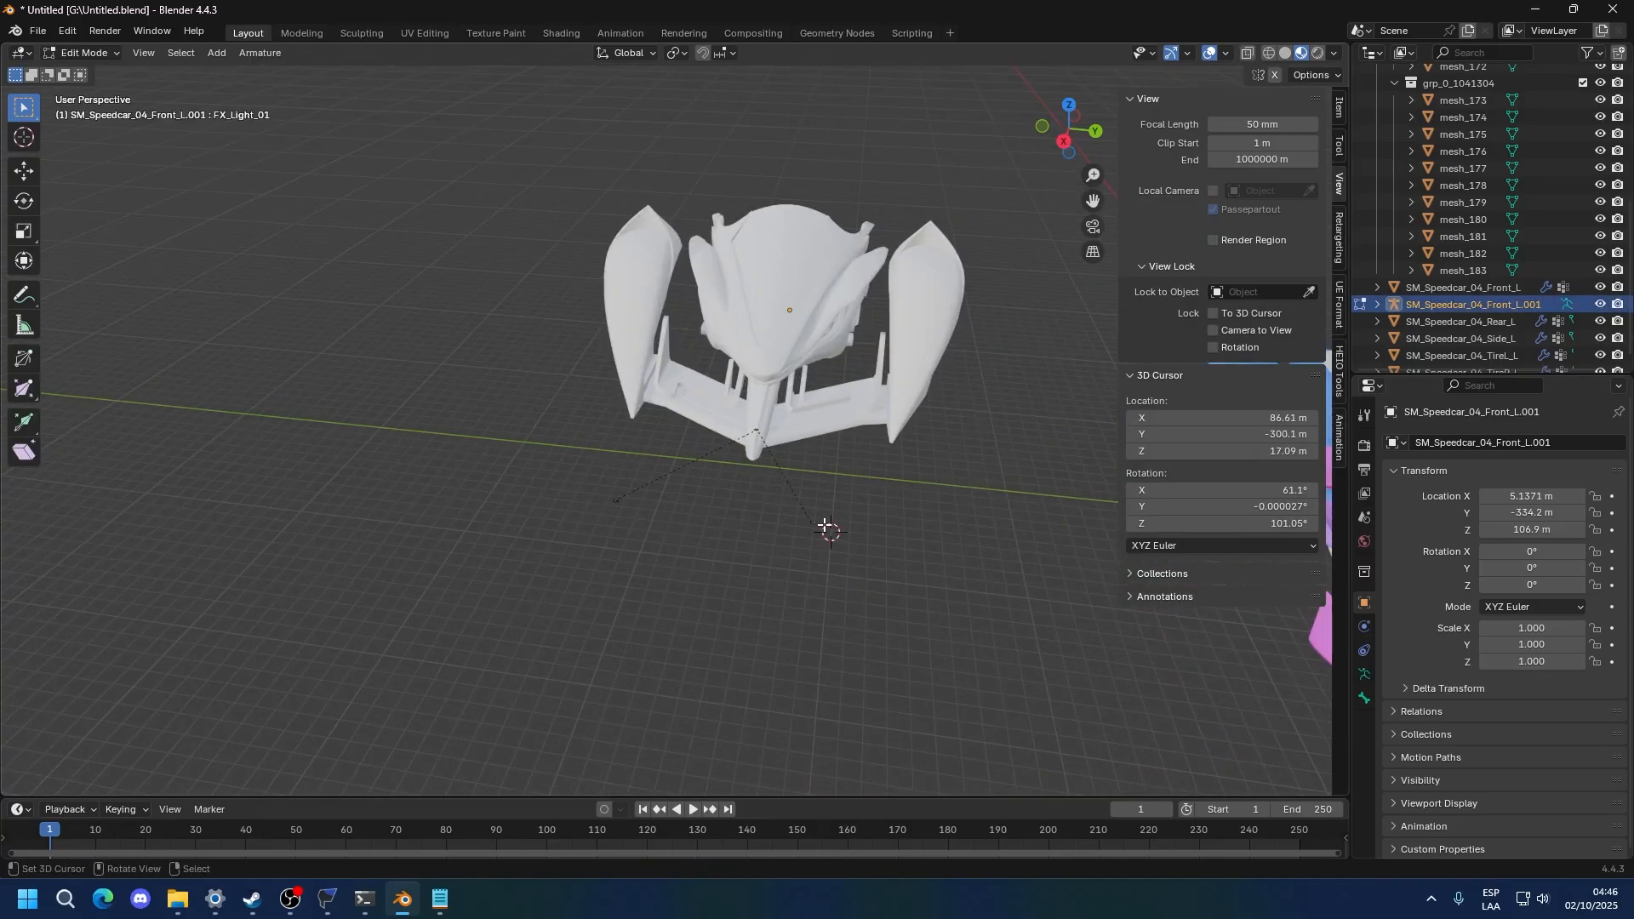
{"action": "left_click", "coordinate": [830, 533]}
{"action": "scroll", "coordinate": [821, 525], "scroll_direction": "down", "scroll_amount": 3}
{"action": "scroll", "coordinate": [821, 525], "scroll_direction": "up", "scroll_amount": 2}
{"action": "right_click", "coordinate": [784, 505]}
{"action": "key", "text": "g"}
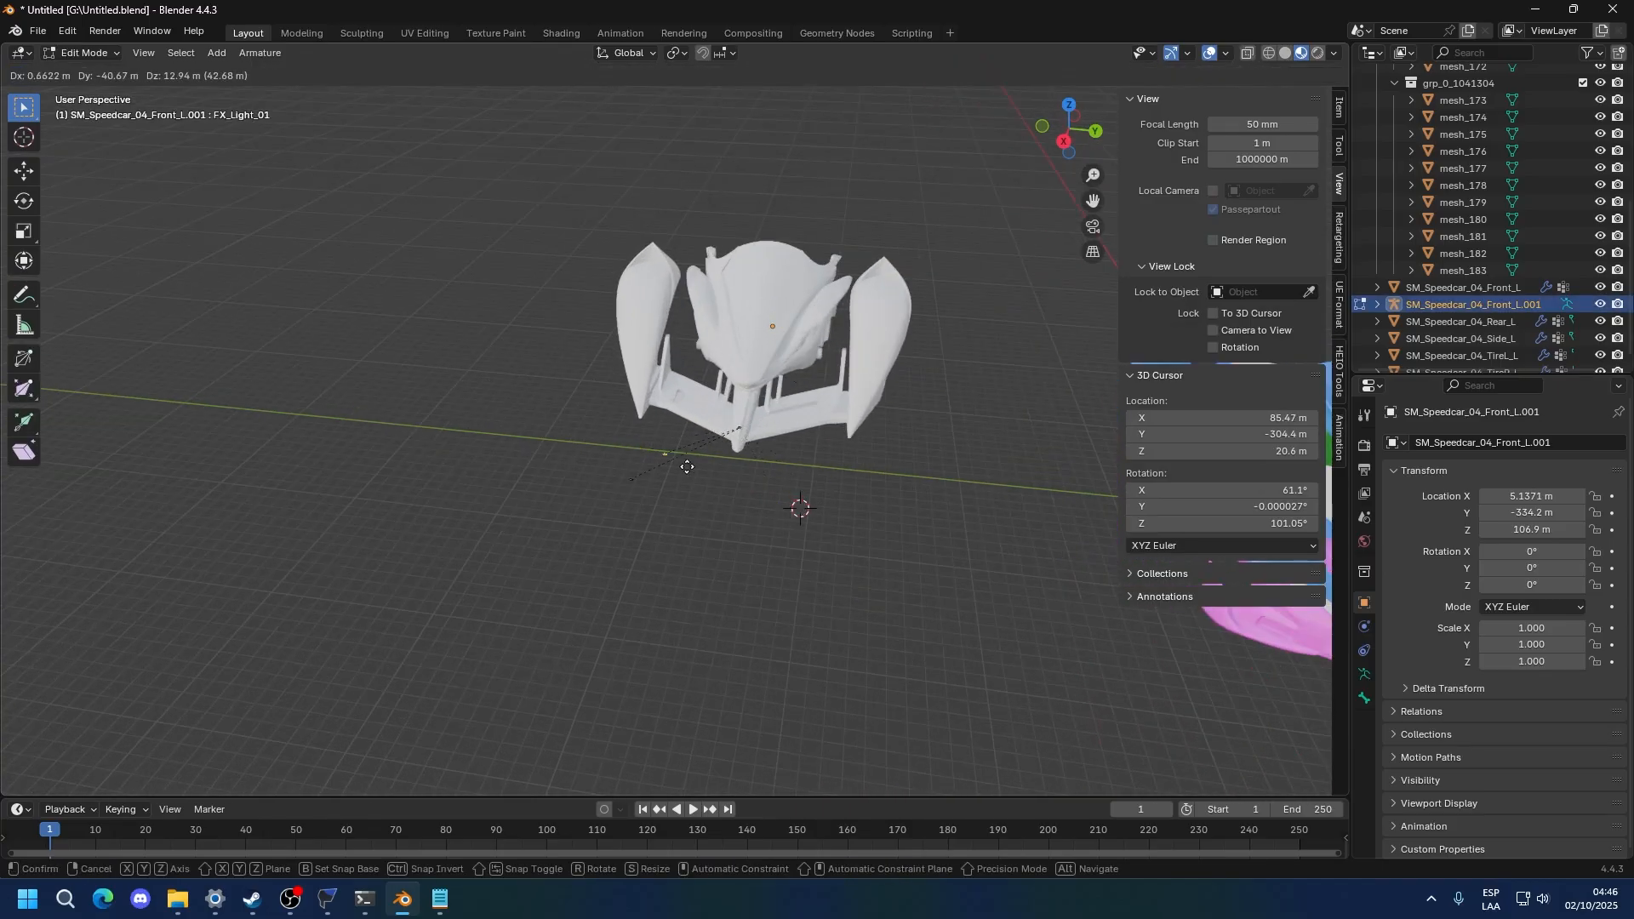
{"action": "right_click", "coordinate": [792, 471]}
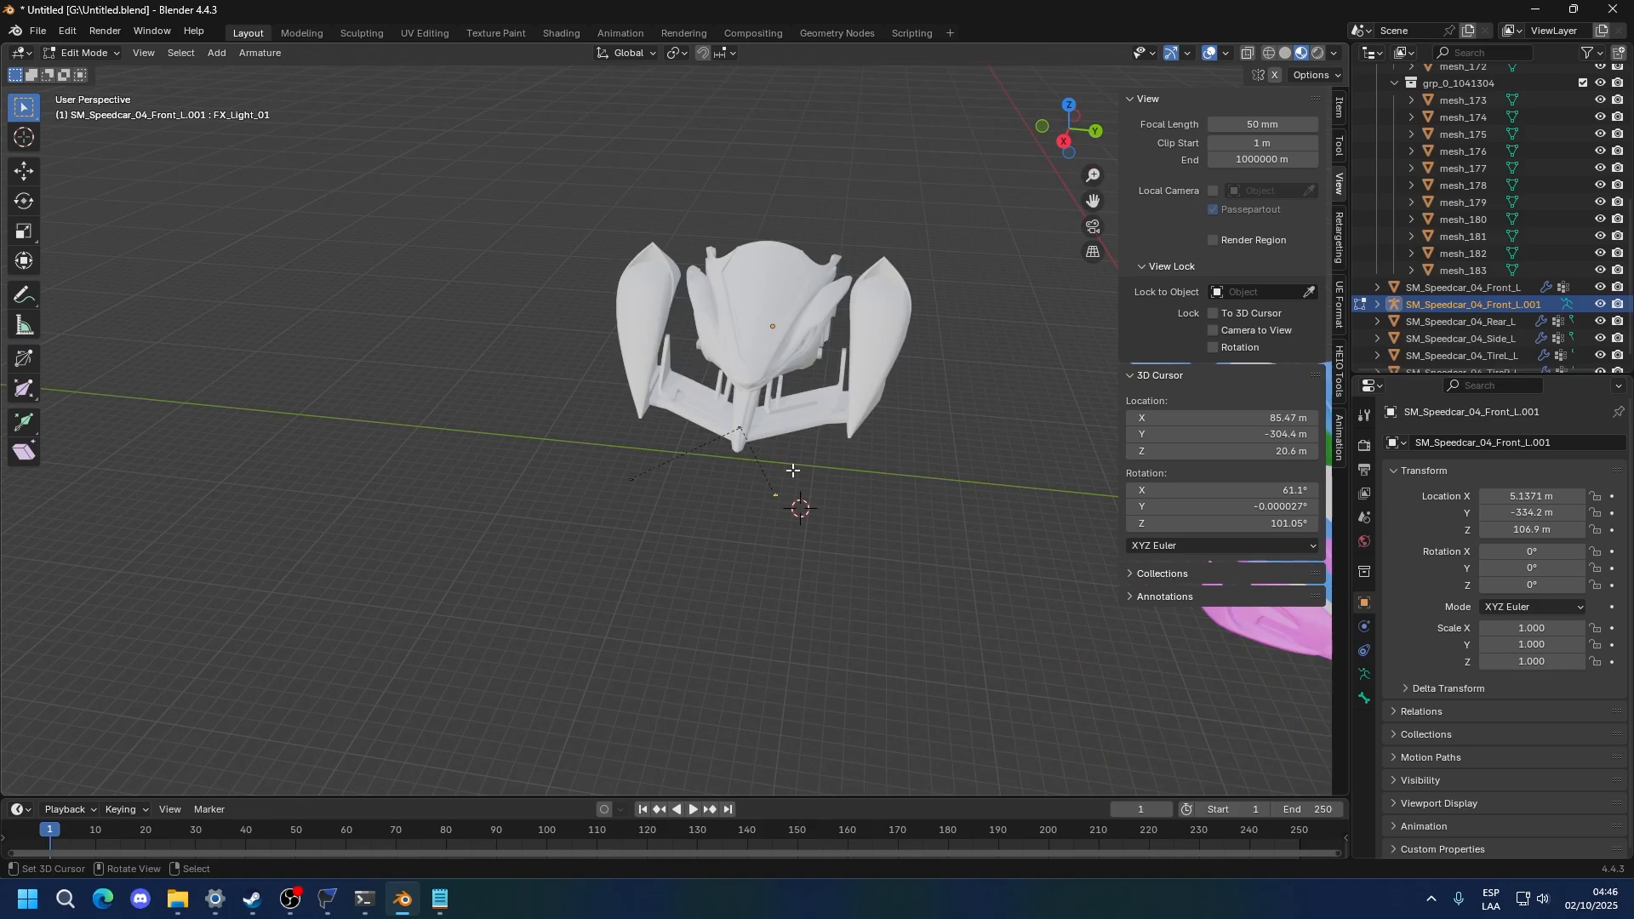
{"action": "middle_click_drag", "start_coordinate": [612, 492], "coordinate": [817, 451]}
{"action": "key", "text": "Tab"}
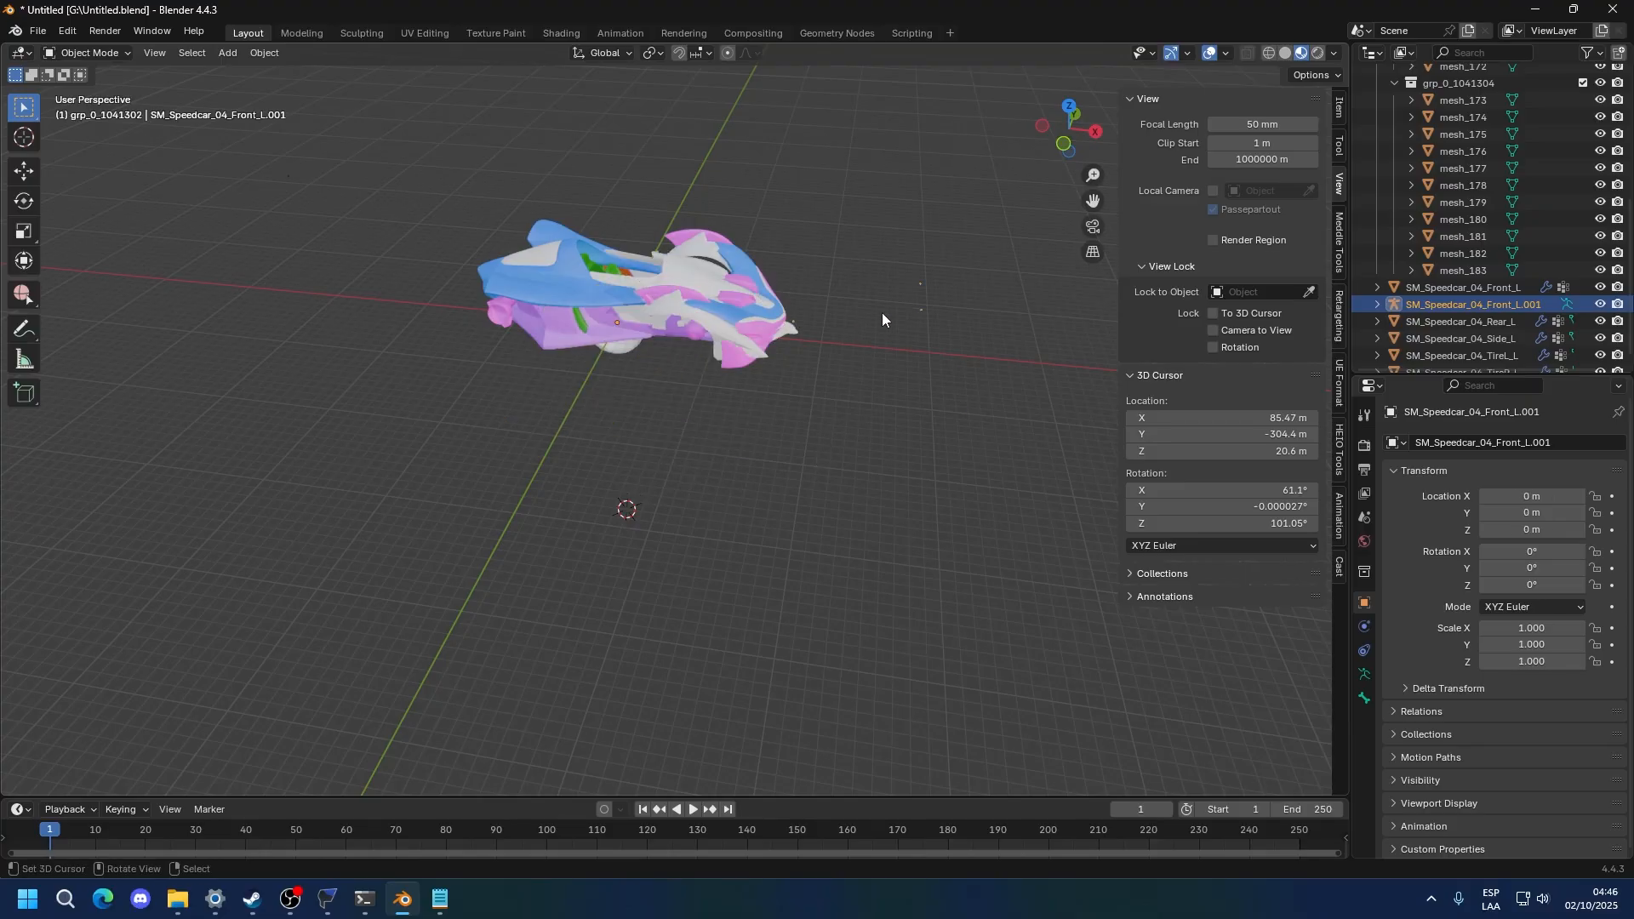
Delete the imported SM_Speedcar_04_Front_L.001 armature and its leftover SM_Speedcar_04_Front_L.002 mesh
{"action": "key", "text": "Delete"}
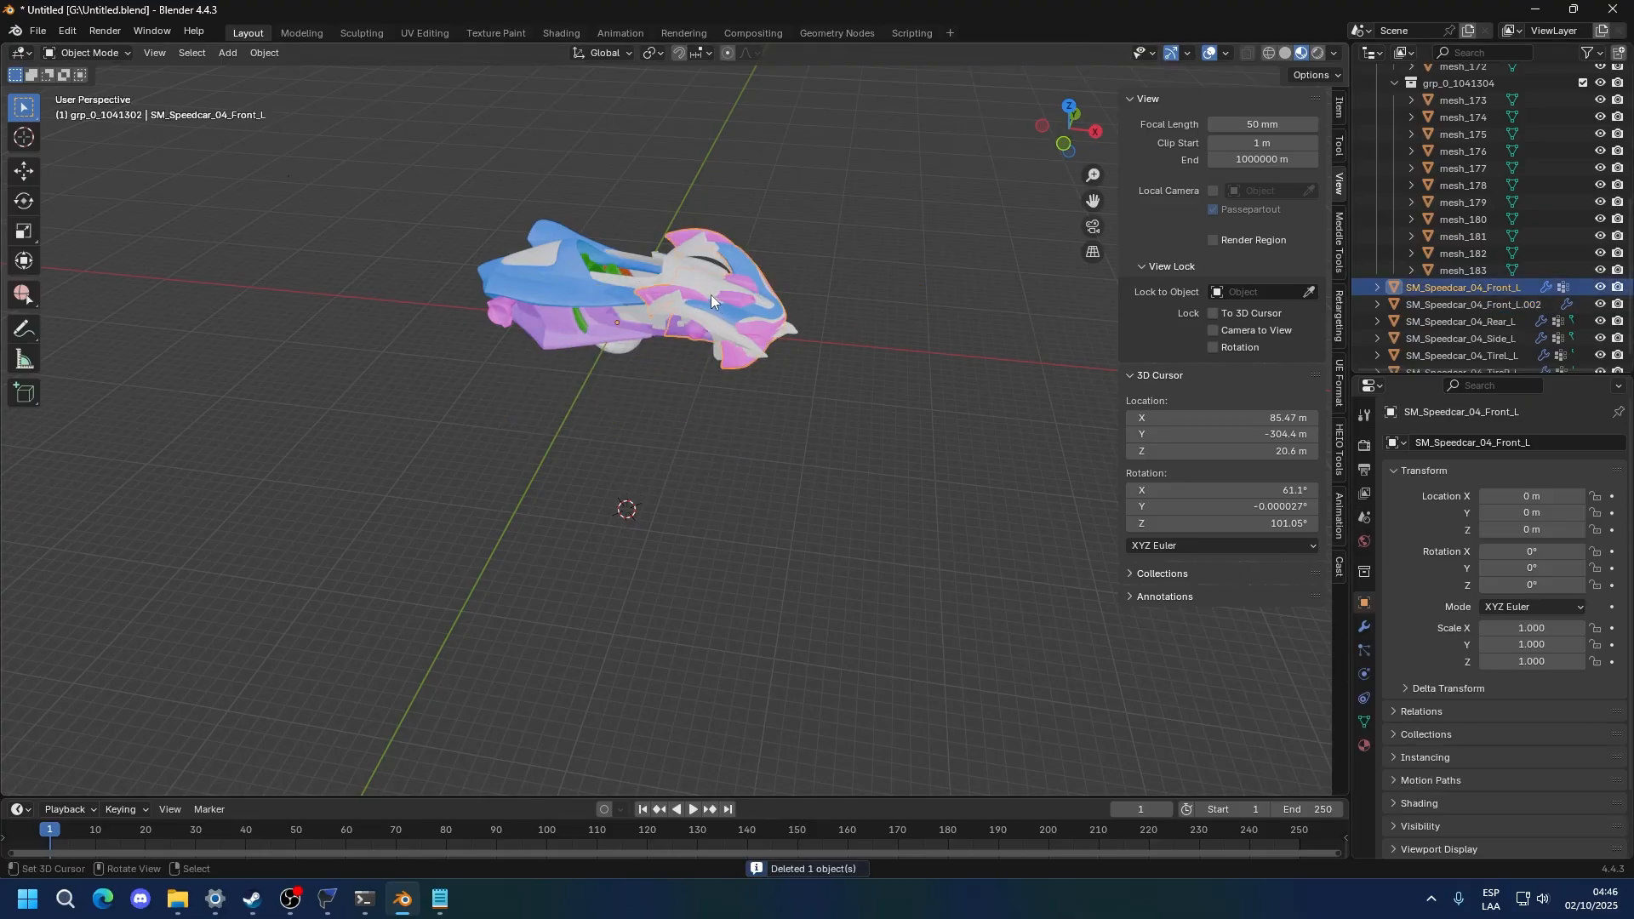
{"action": "left_click", "coordinate": [654, 260]}
{"action": "key", "text": "Delete"}
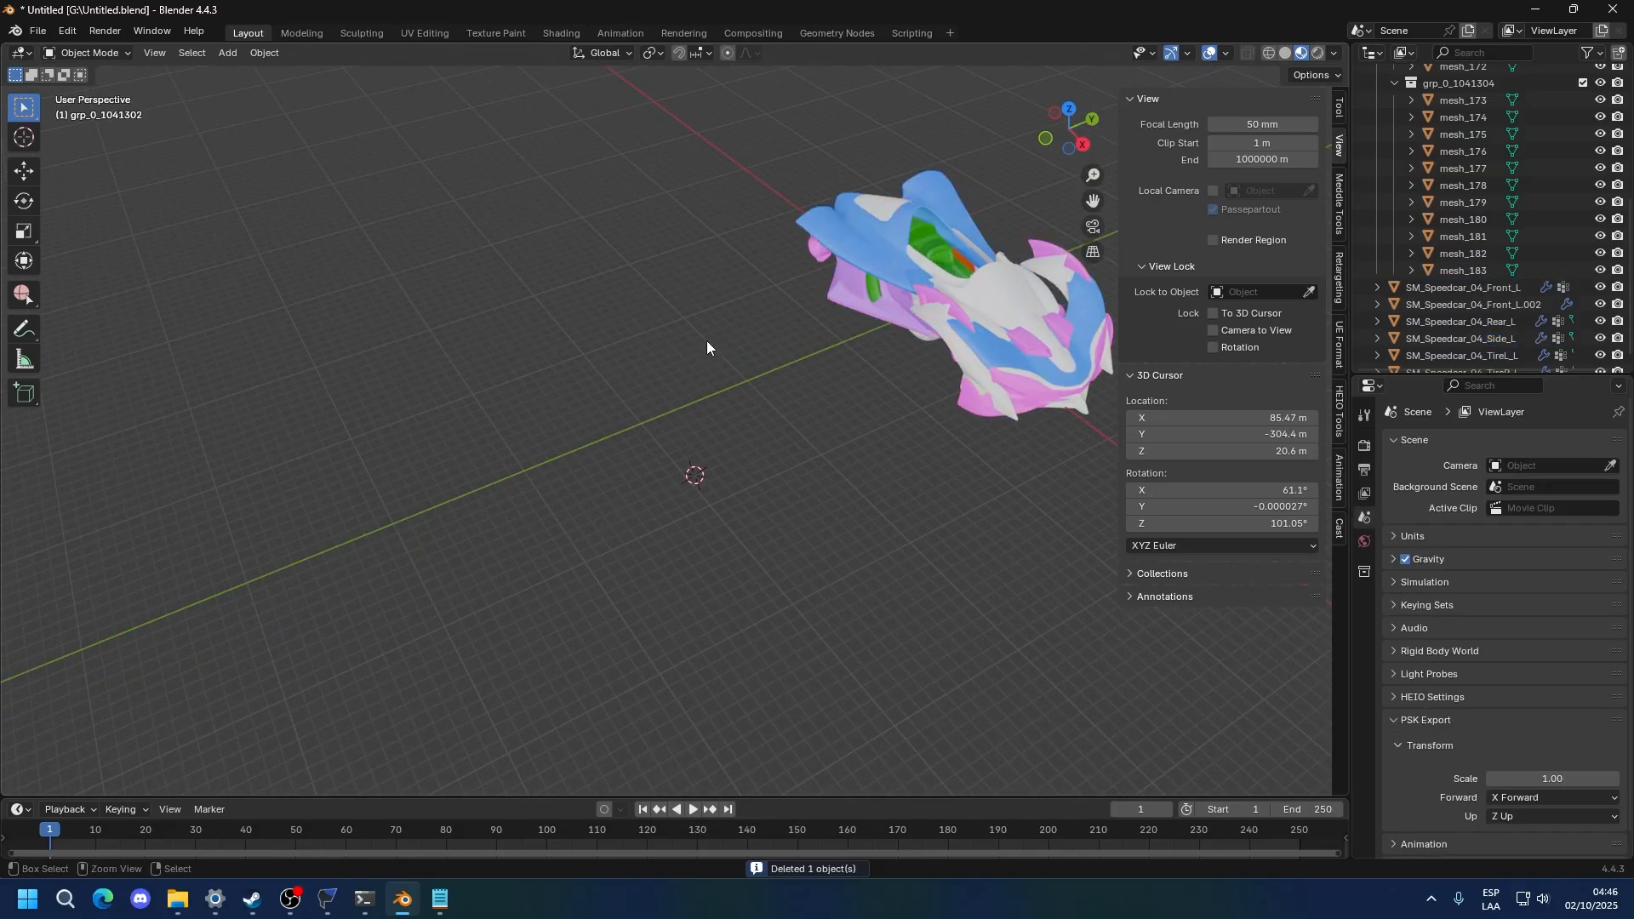
{"action": "middle_click_drag", "start_coordinate": [706, 340], "coordinate": [728, 502]}
Select the custom SM_Speedcar_04_Front_L mesh and start an FBX export into G:\Unreal Engine Tutorial\Car mesh
{"action": "left_click", "coordinate": [728, 502]}
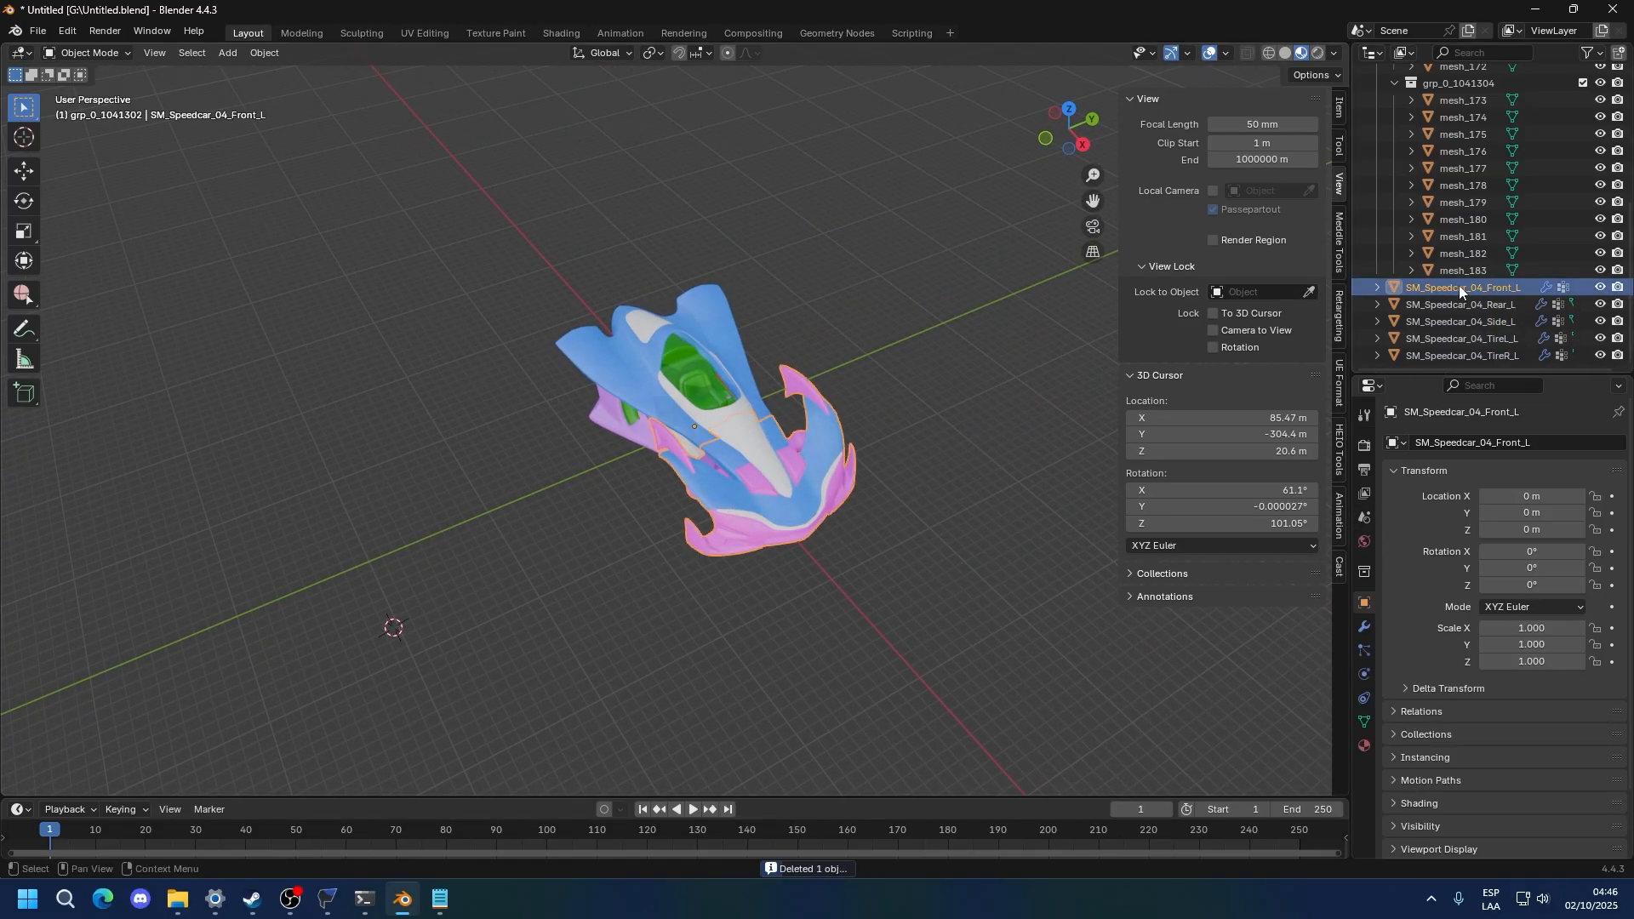
{"action": "left_click", "coordinate": [64, 31]}
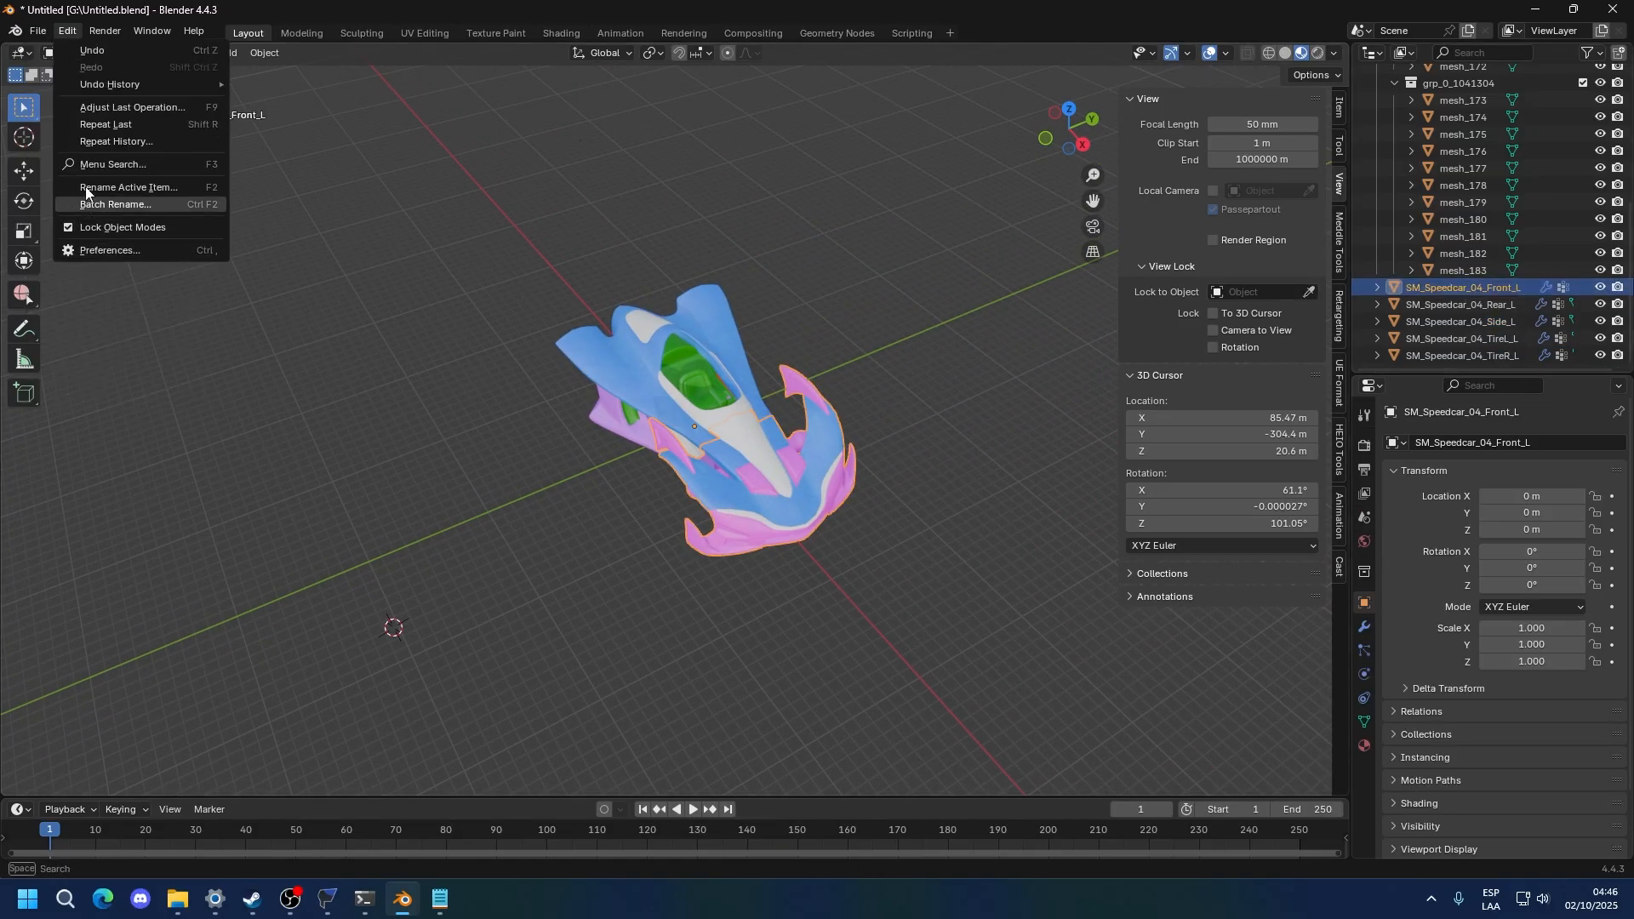
{"action": "mouse_move", "coordinate": [34, 32]}
{"action": "mouse_move", "coordinate": [75, 291]}
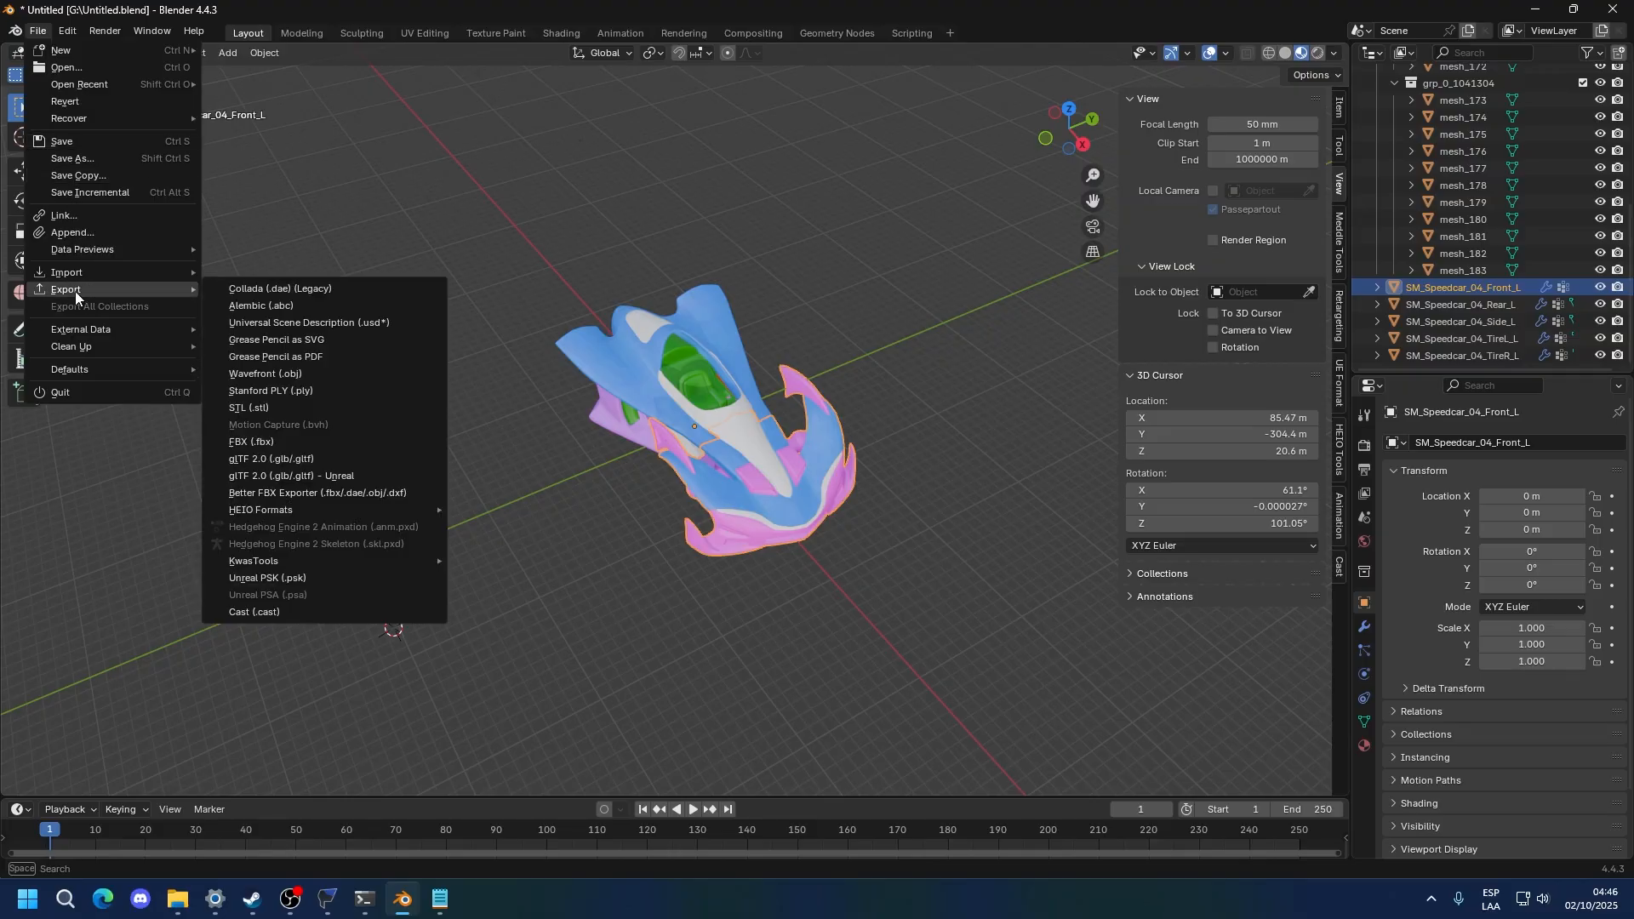
{"action": "left_click", "coordinate": [308, 426]}
{"action": "scroll", "coordinate": [446, 647], "scroll_direction": "down", "scroll_amount": 2}
{"action": "left_click", "coordinate": [435, 672]}
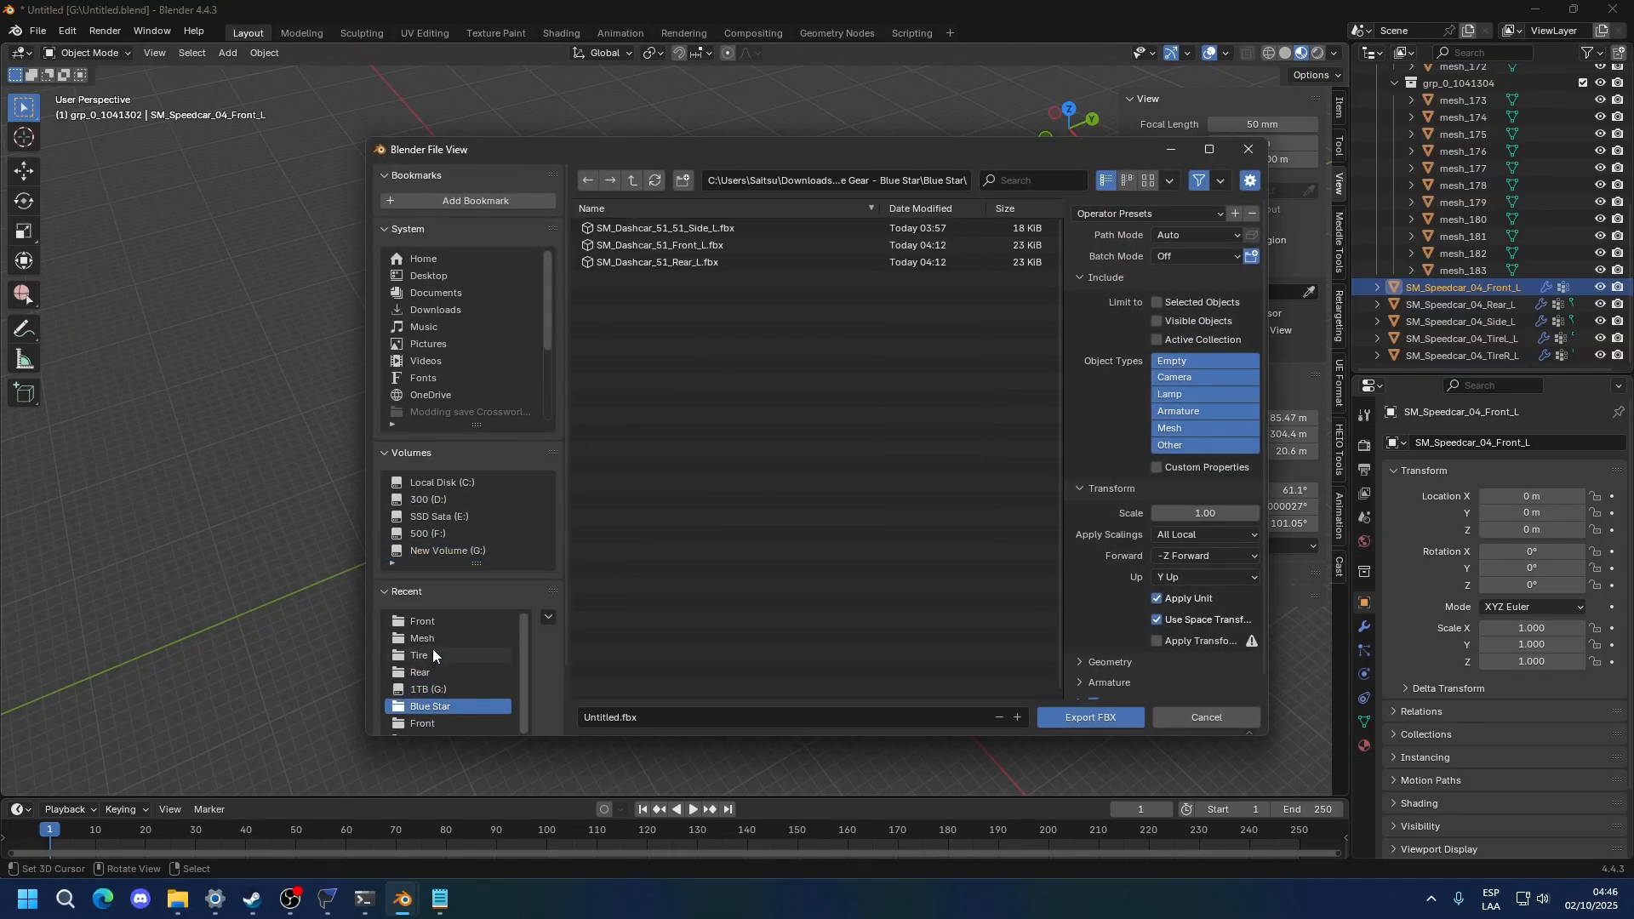
{"action": "left_click", "coordinate": [447, 549]}
{"action": "double_click", "coordinate": [646, 348]}
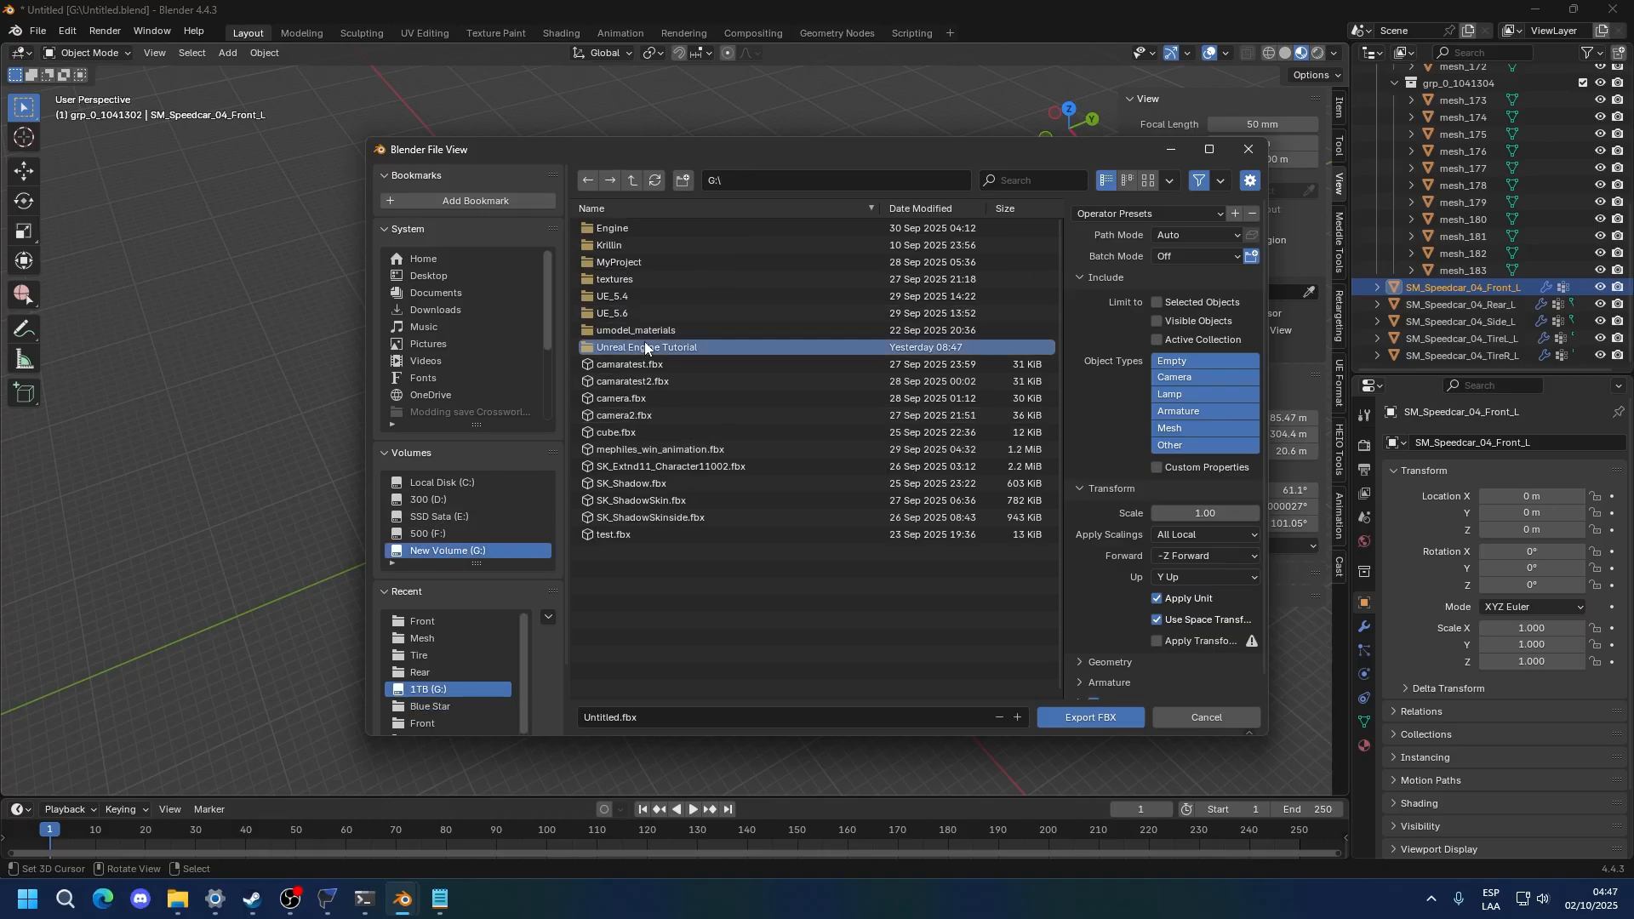
{"action": "double_click", "coordinate": [628, 247]}
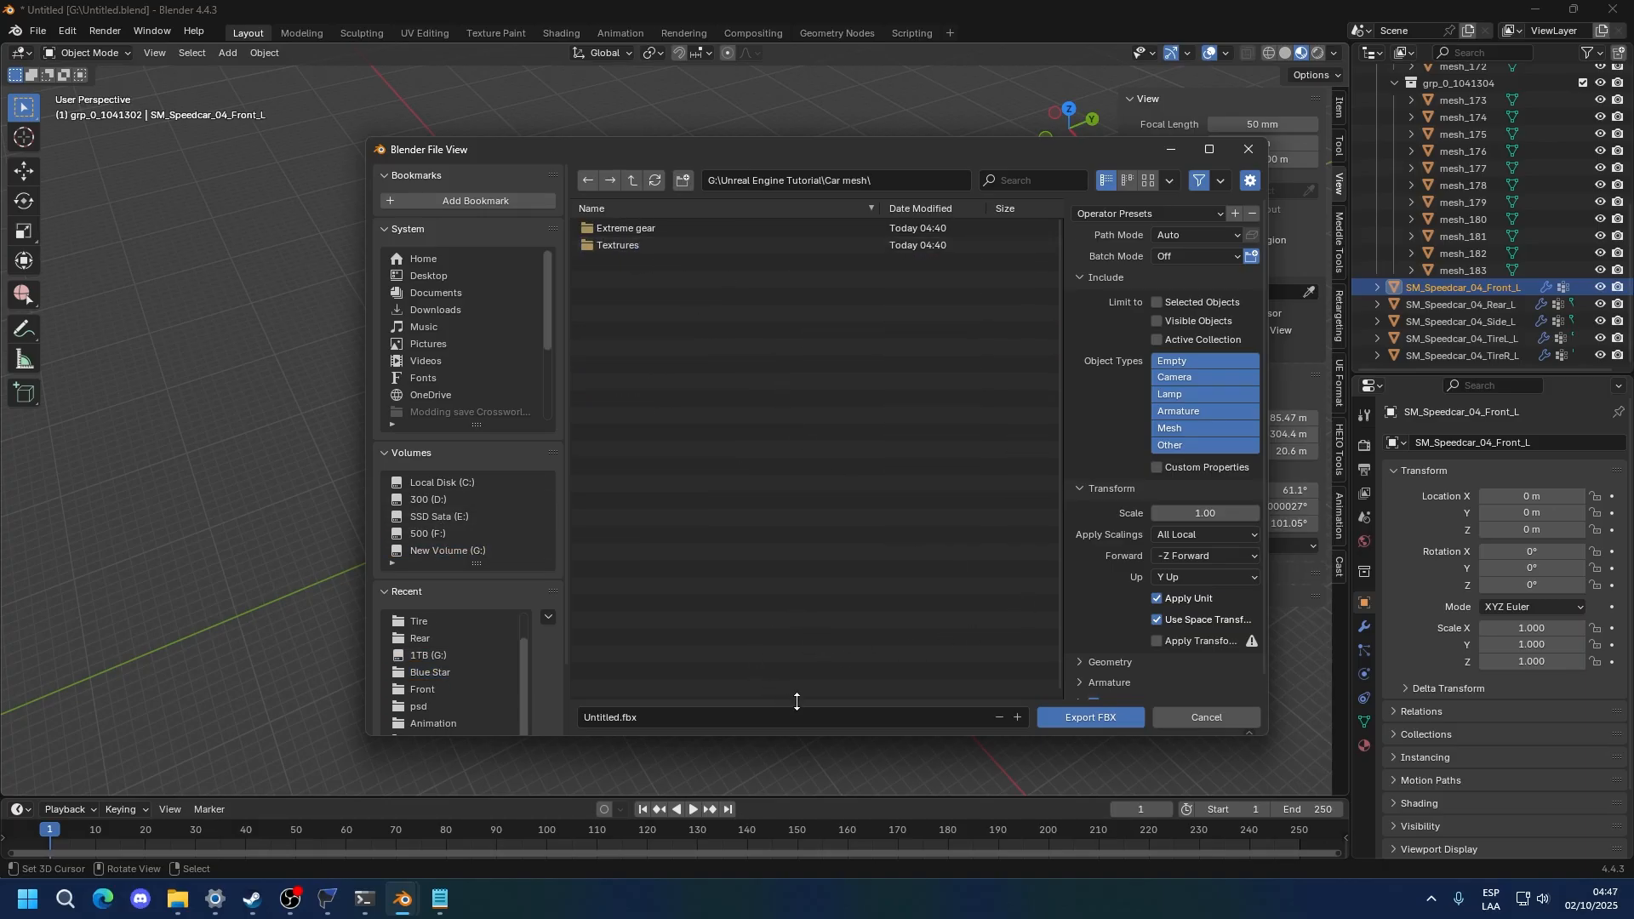
Name the export file SM_Speedcar_04_Front_L and set the export scale to 0.01
{"action": "type", "text": "SM_Speedcar_04_Front_L"}
{"action": "left_click", "coordinate": [1205, 514]}
{"action": "type", "text": "0.01"}
{"action": "key", "text": "Return"}
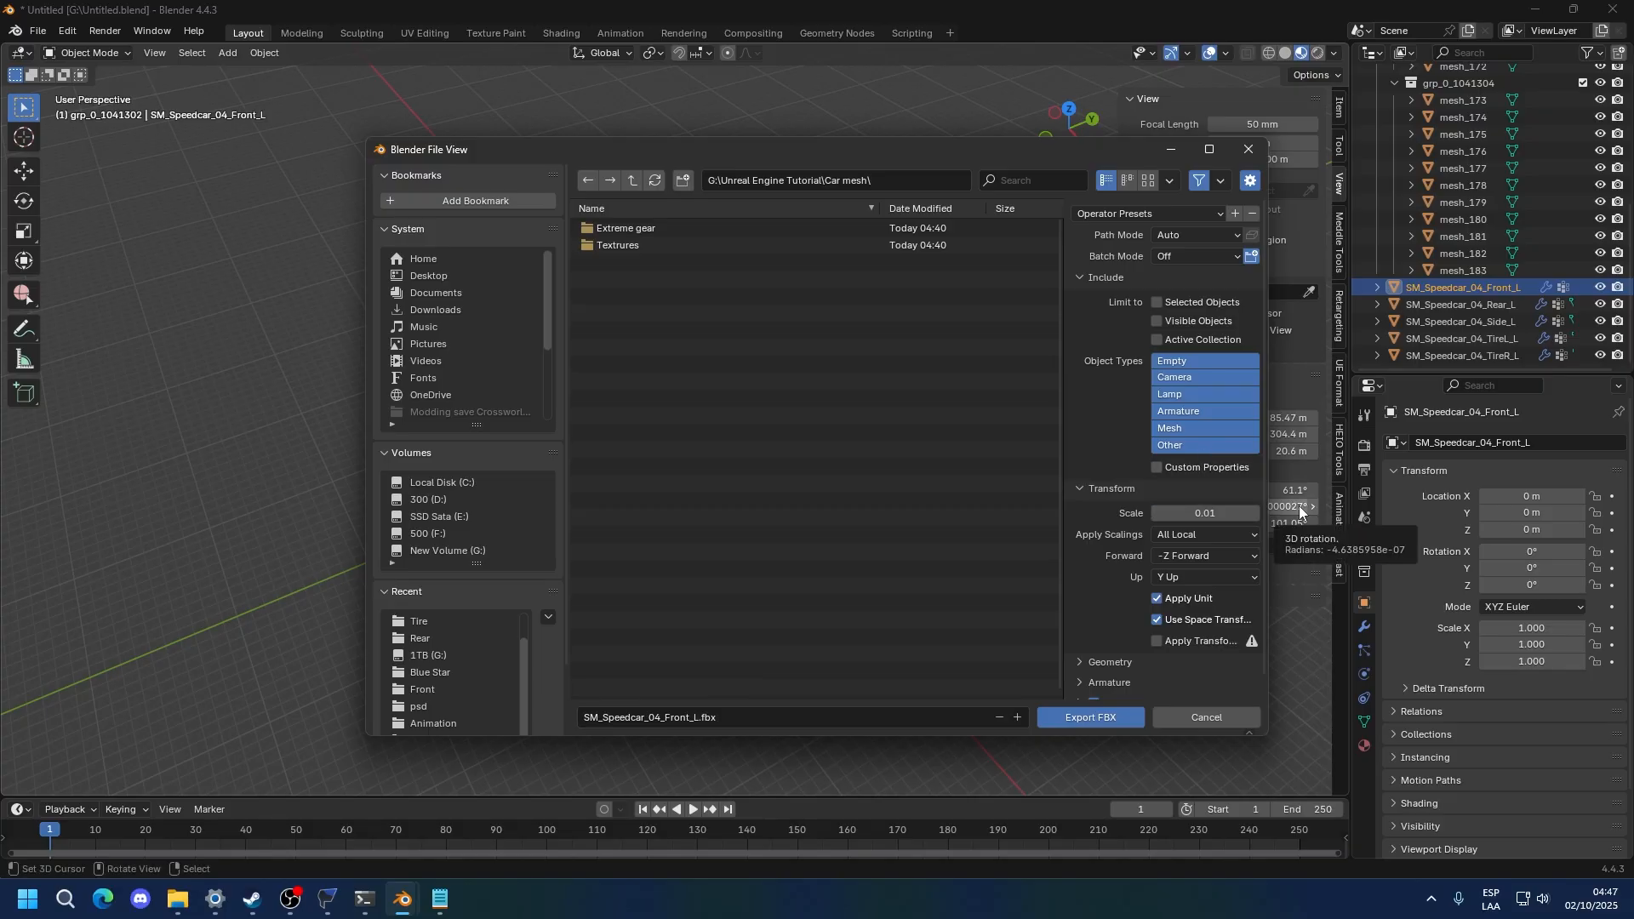
Export the front part as FBX with Normals Only smoothing, limited to selected objects
{"action": "scroll", "coordinate": [1112, 649], "scroll_direction": "down", "scroll_amount": 1}
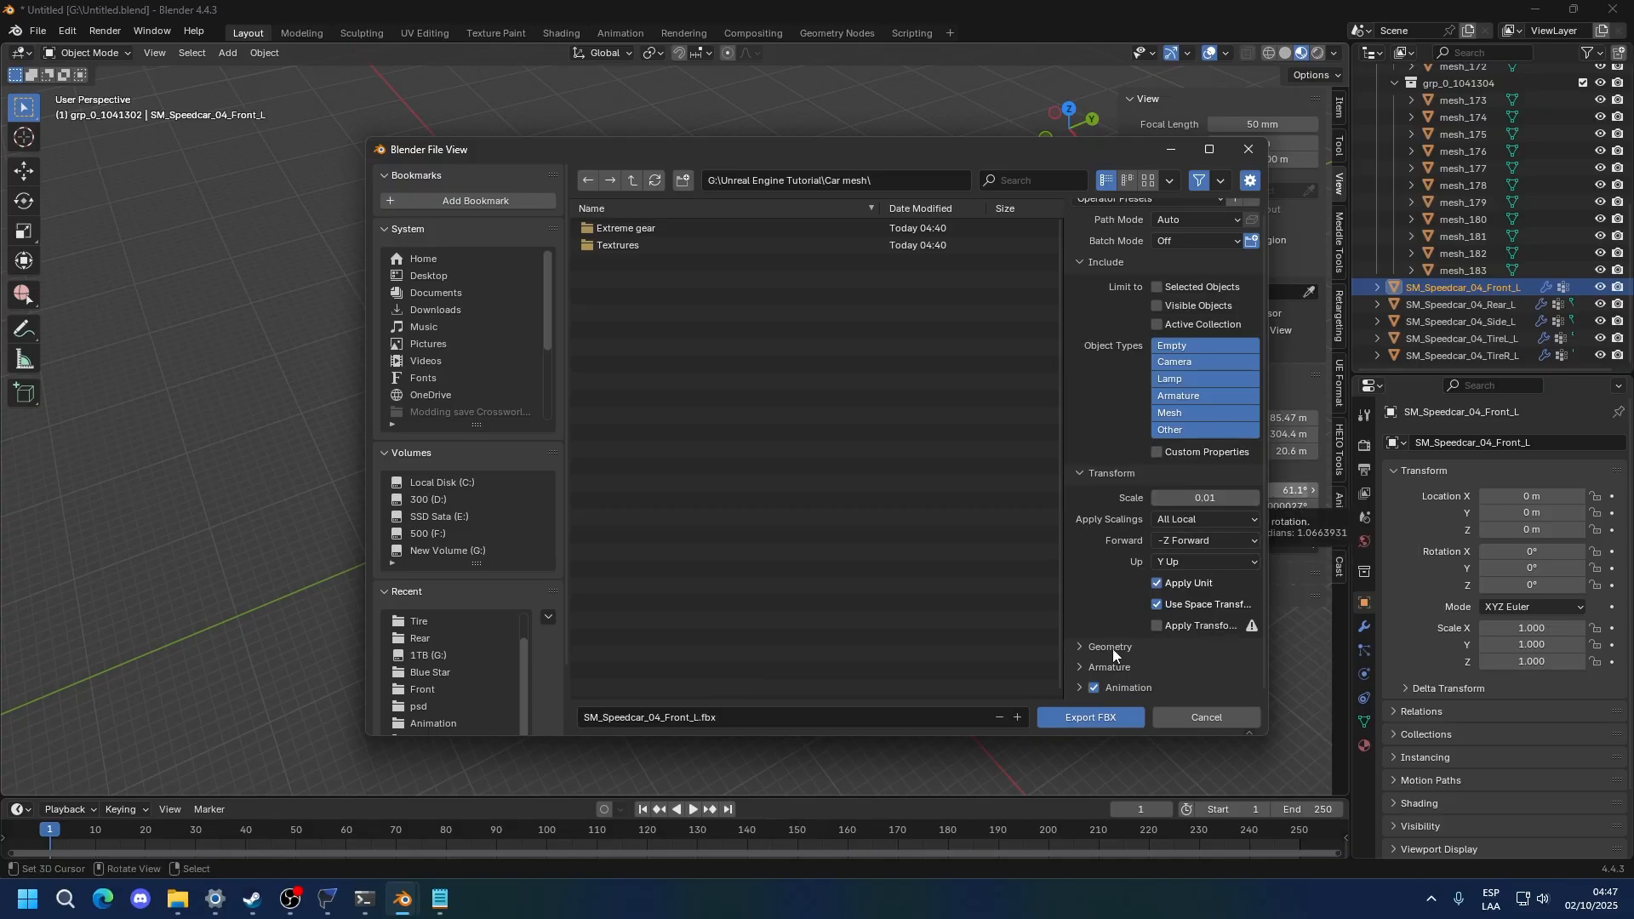
{"action": "left_click", "coordinate": [1112, 649]}
{"action": "scroll", "coordinate": [1141, 634], "scroll_direction": "down", "scroll_amount": 4}
{"action": "left_click", "coordinate": [1174, 536]}
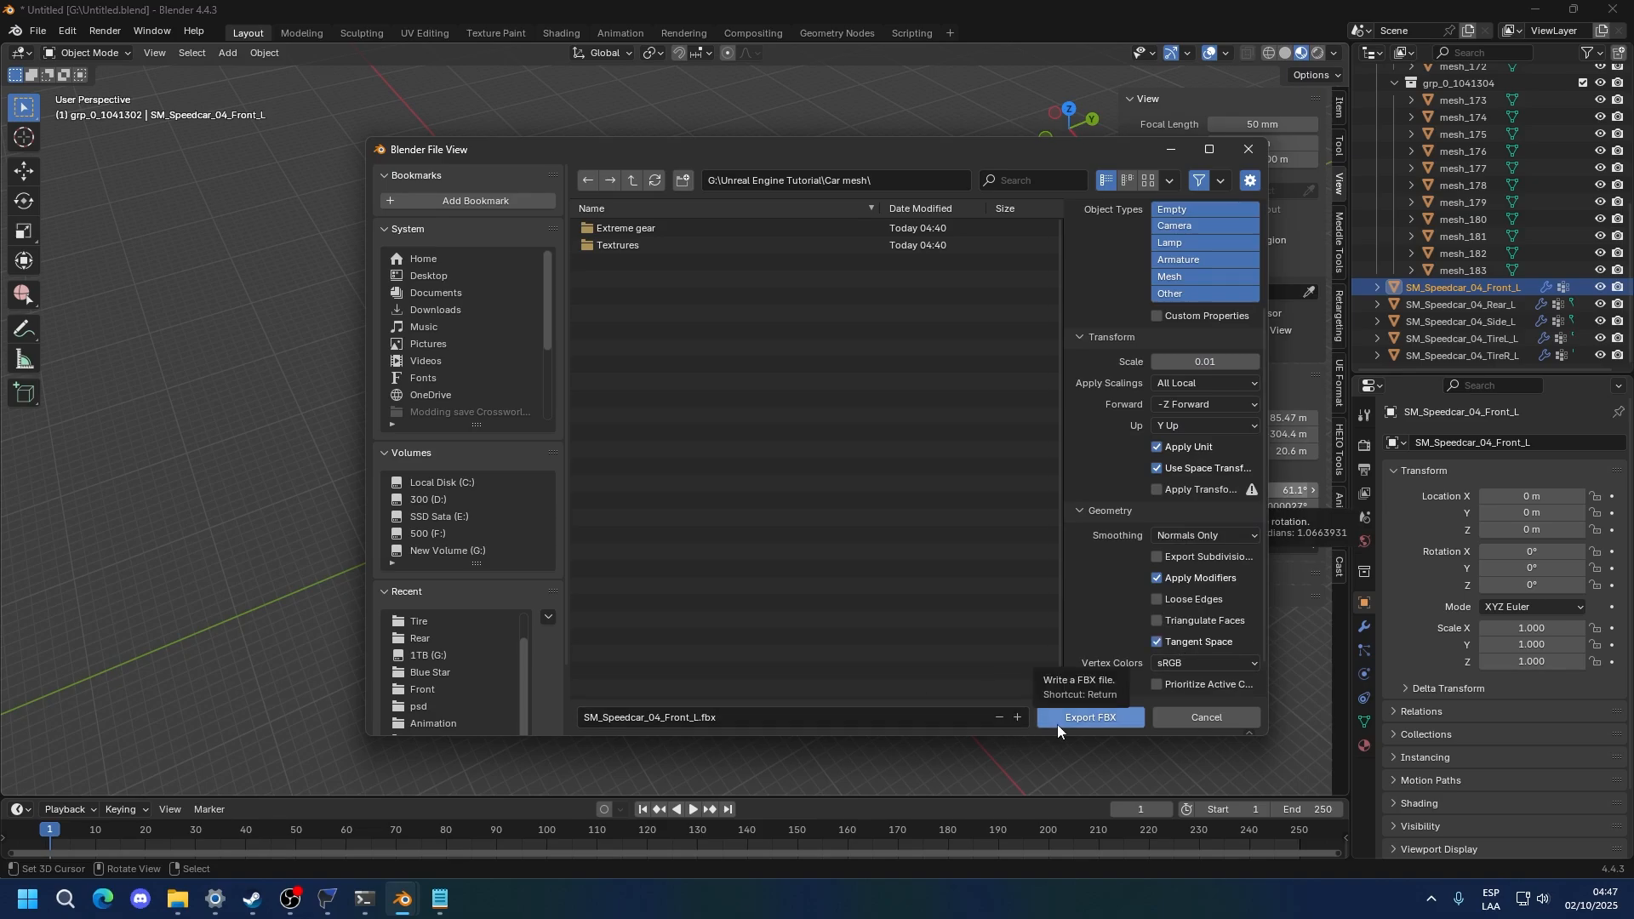
{"action": "scroll", "coordinate": [1153, 349], "scroll_direction": "up", "scroll_amount": 5}
{"action": "left_click", "coordinate": [1157, 303]}
{"action": "scroll", "coordinate": [1120, 493], "scroll_direction": "down", "scroll_amount": 3}
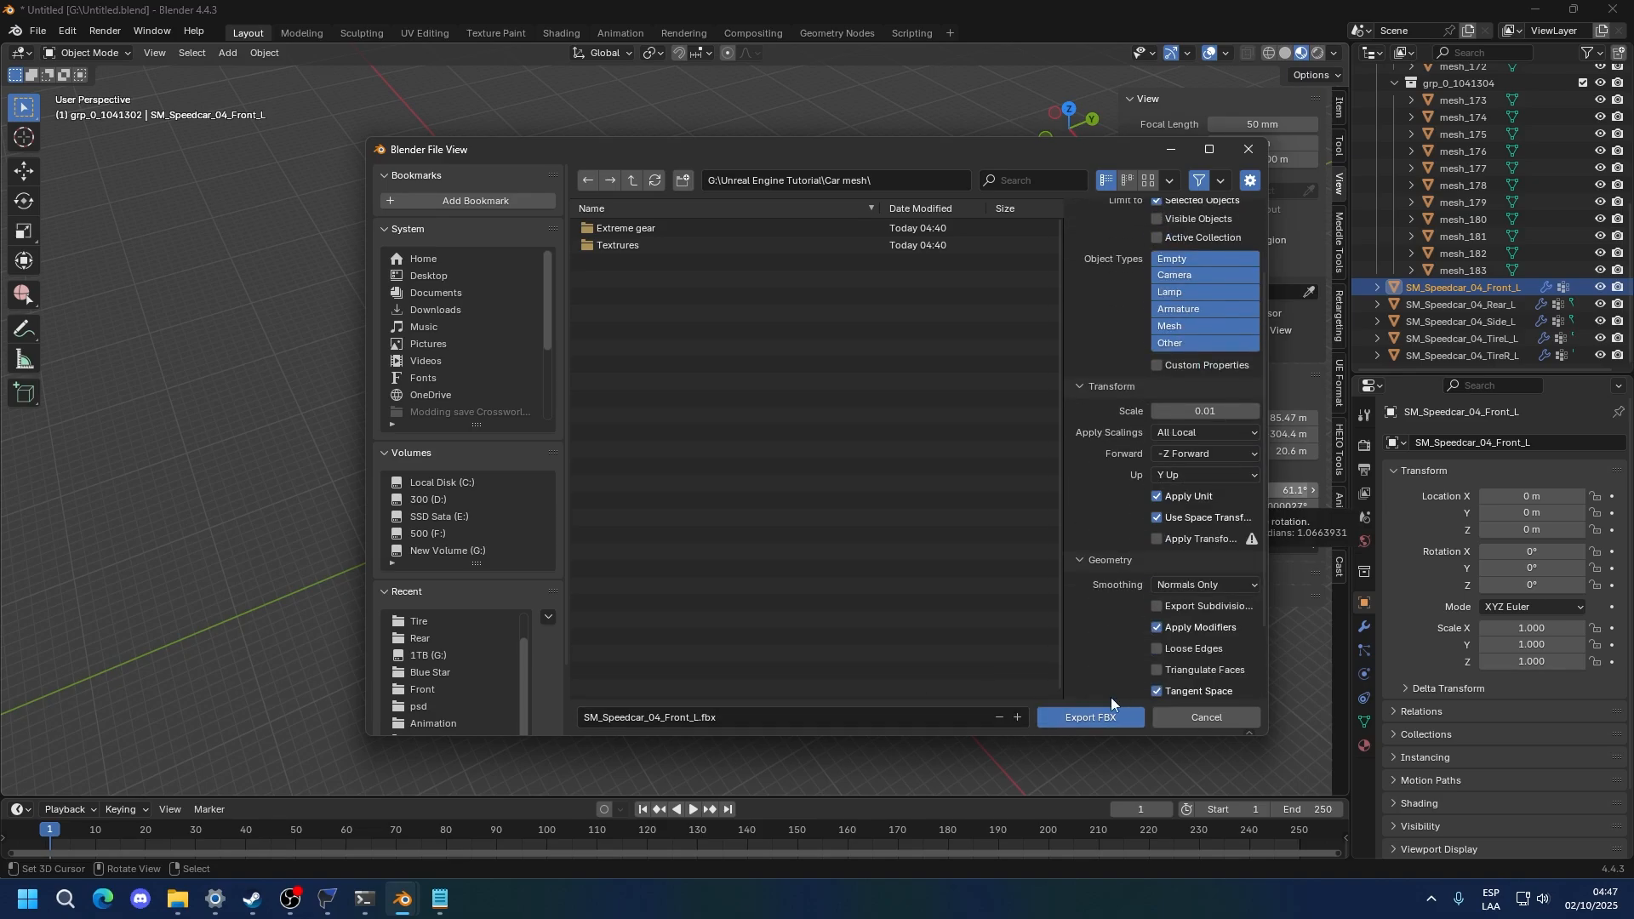
{"action": "left_click", "coordinate": [1066, 712]}
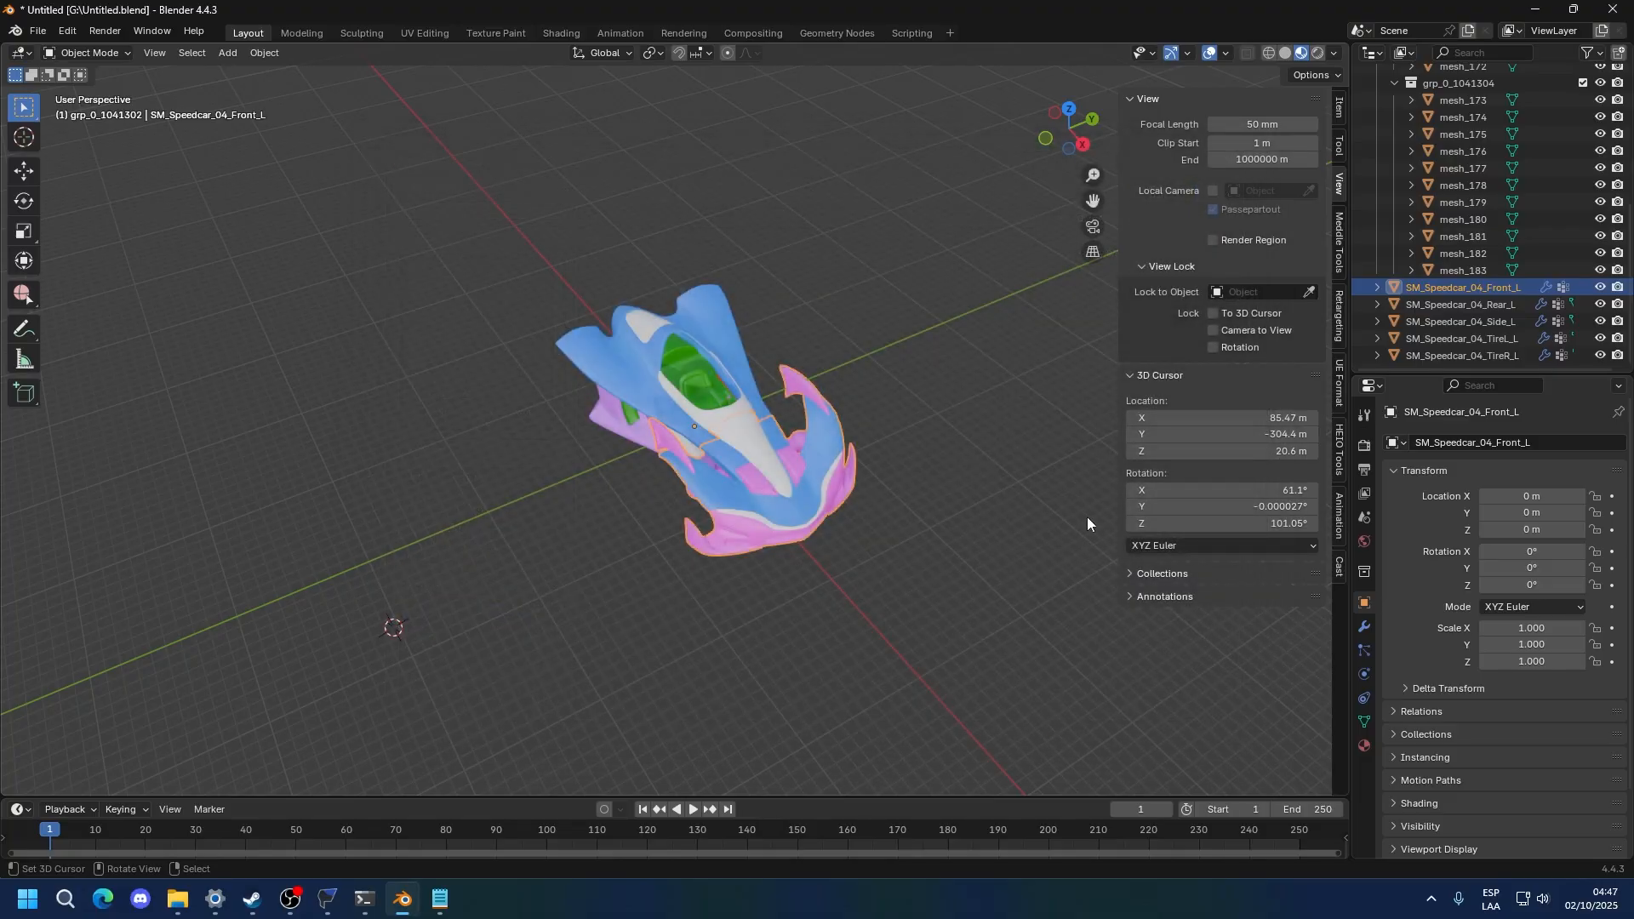
Export the SM_Speedcar_04_Rear_L mesh as SM_Speedcar_04_Rear_L.fbx into the Car mesh folder with the same settings
{"action": "double_click", "coordinate": [1455, 306]}
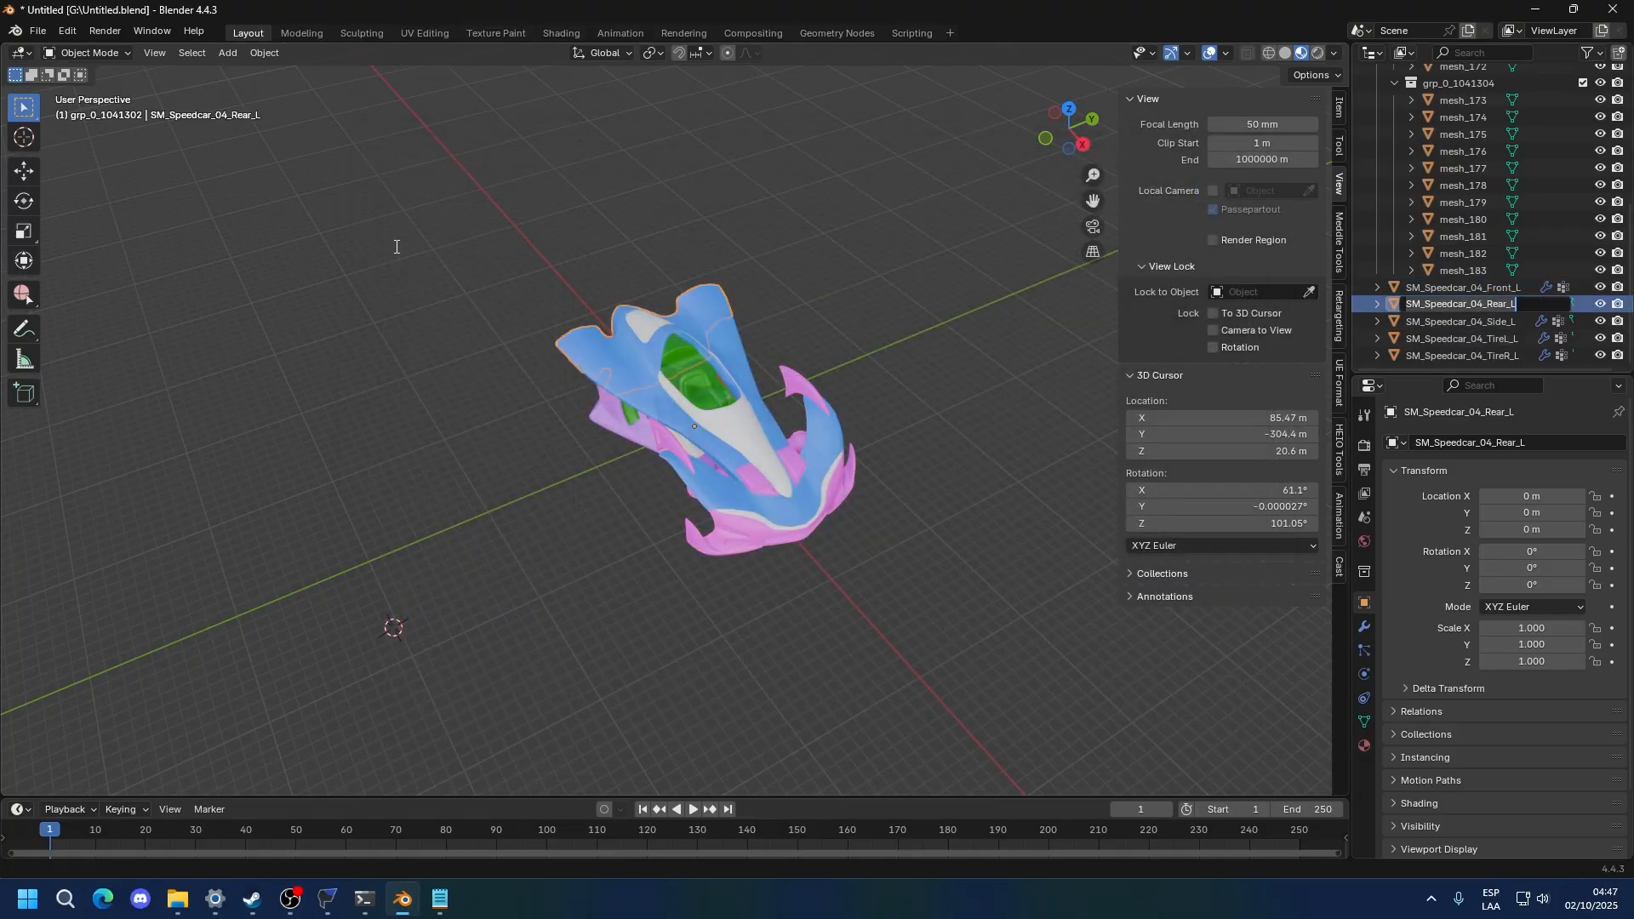
{"action": "key", "text": "Return"}
{"action": "left_click", "coordinate": [38, 30]}
{"action": "mouse_move", "coordinate": [128, 294]}
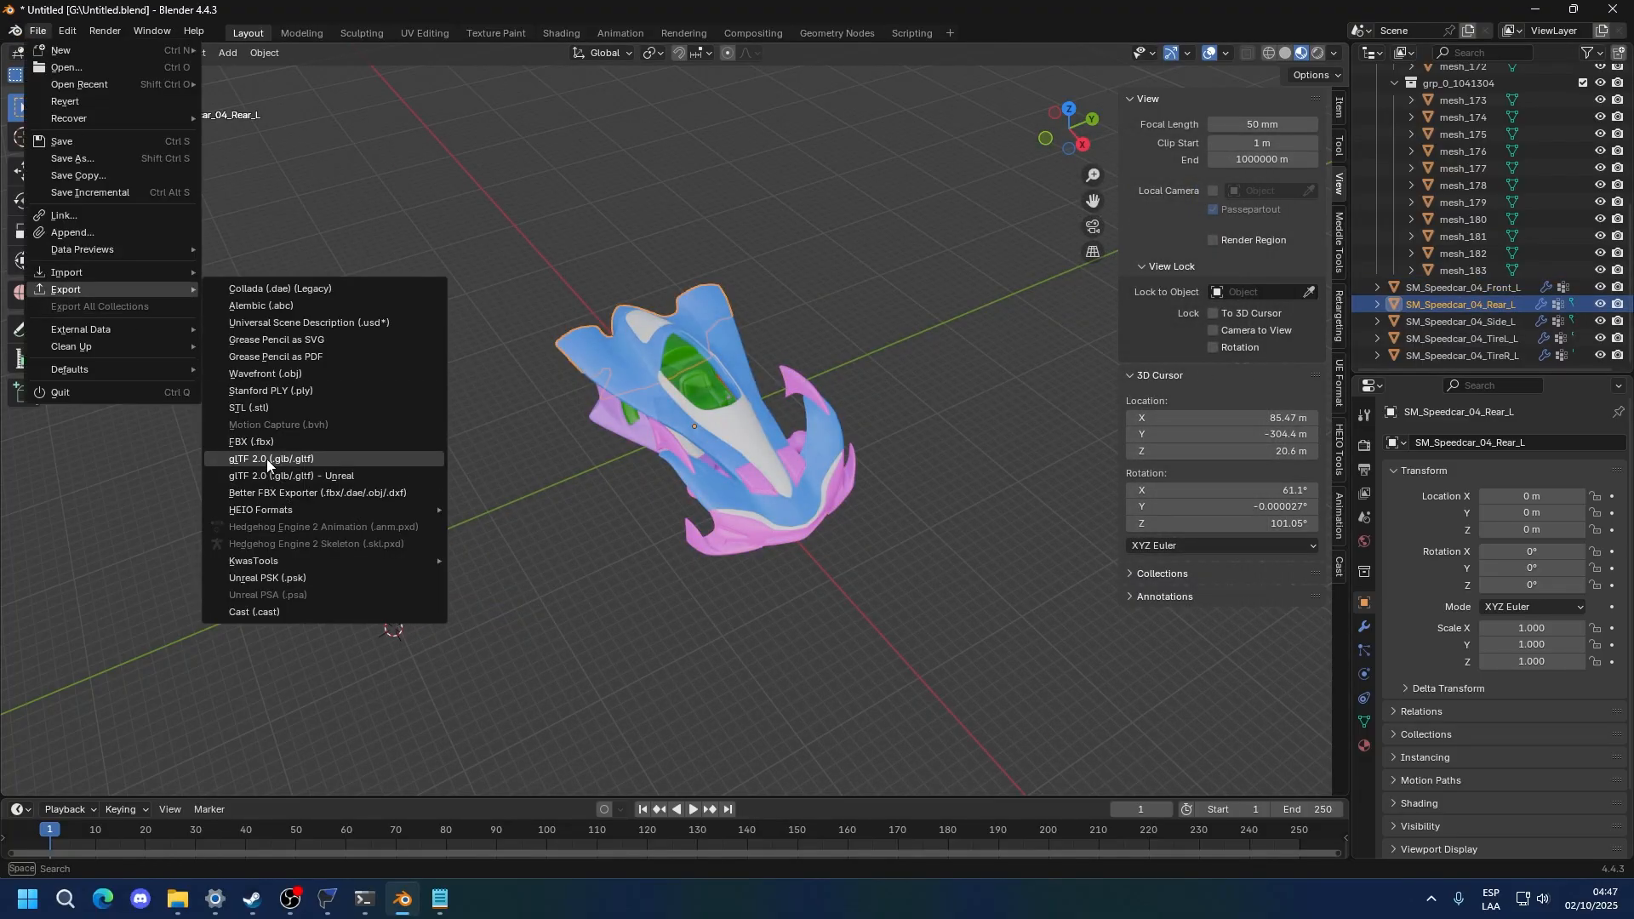
{"action": "left_click", "coordinate": [251, 442]}
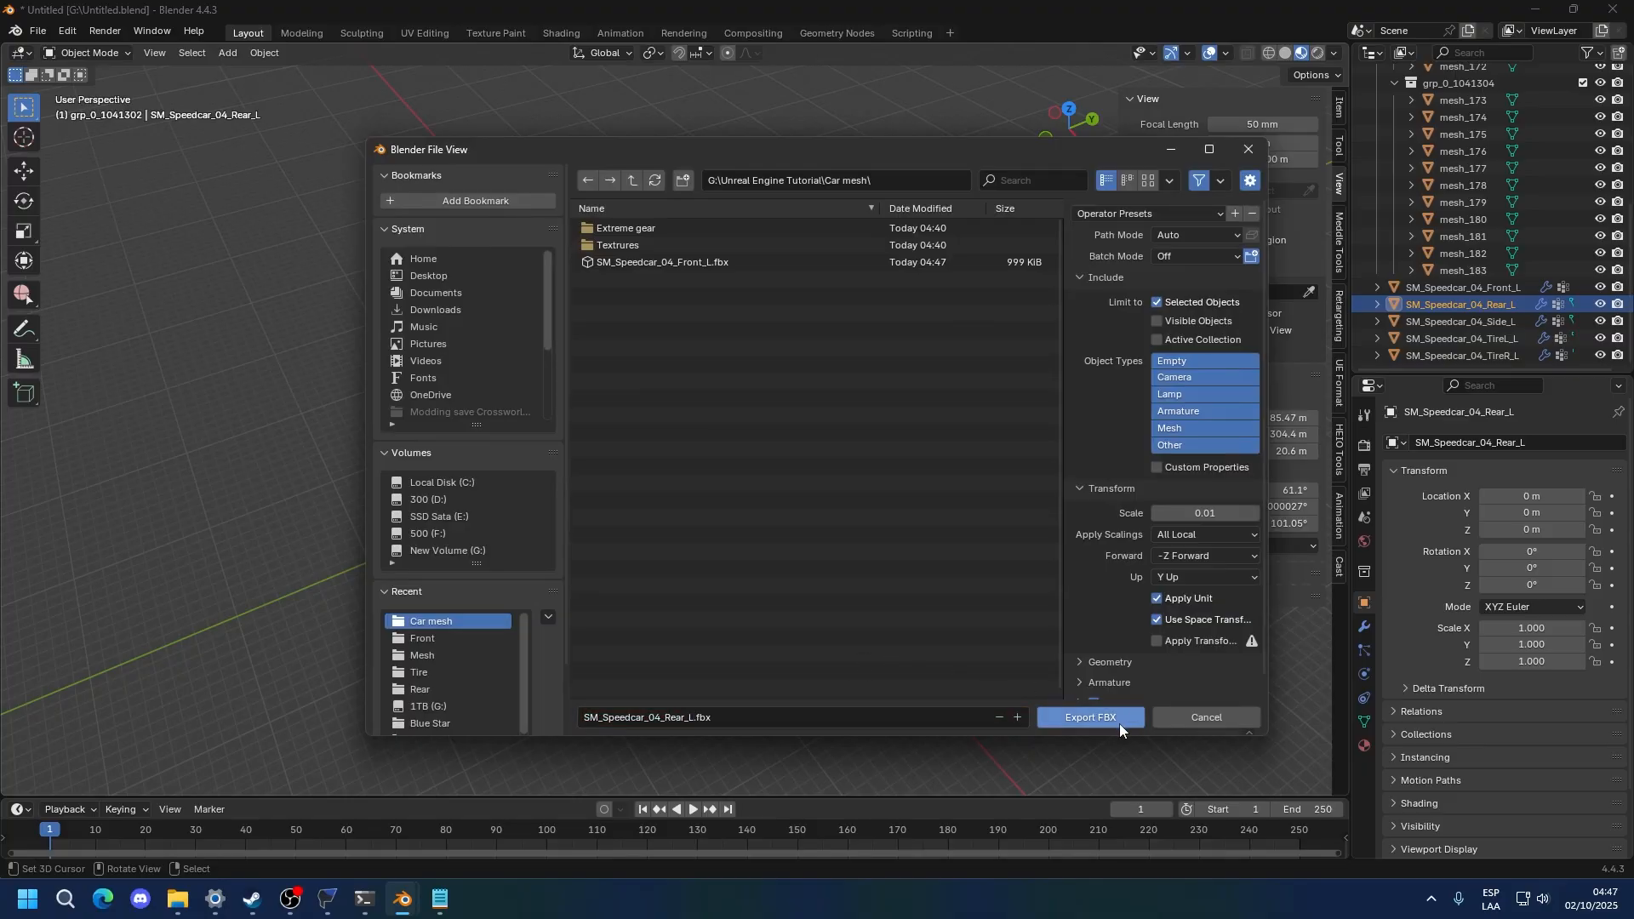
{"action": "left_click", "coordinate": [1122, 719]}
Export the SM_Speedcar_04_TireL_L mesh as SM_Speedcar_04_TireL_L.fbx into the Car mesh folder at 0.01 scale, limited to selected objects
{"action": "double_click", "coordinate": [1490, 332]}
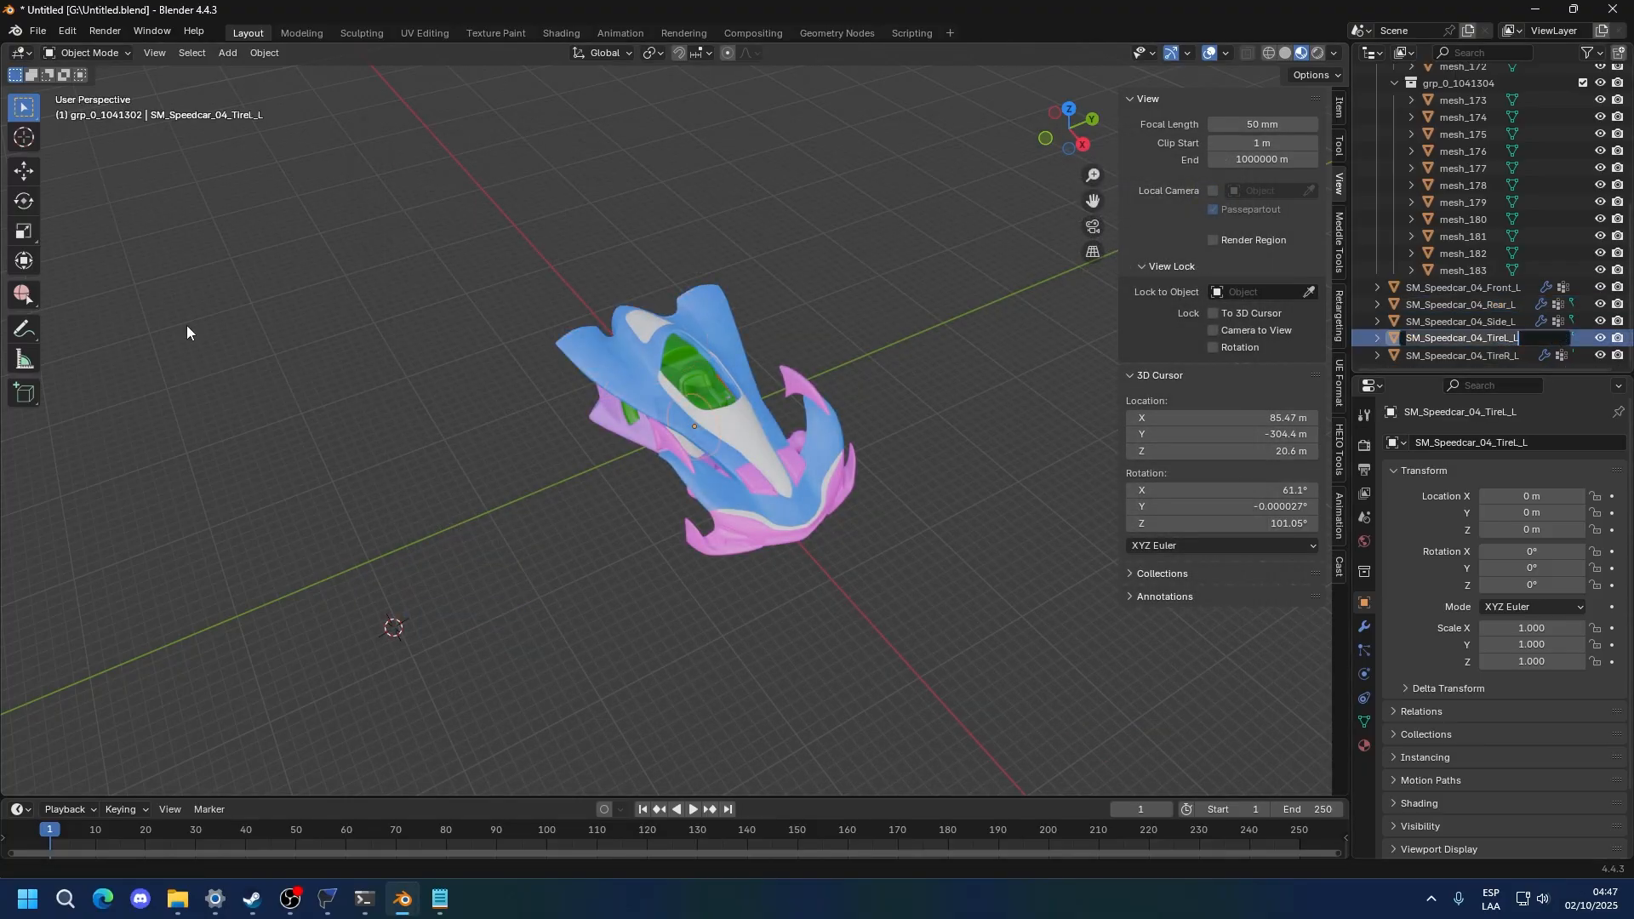
{"action": "key", "text": "Return"}
{"action": "left_click", "coordinate": [39, 32]}
{"action": "mouse_move", "coordinate": [128, 294]}
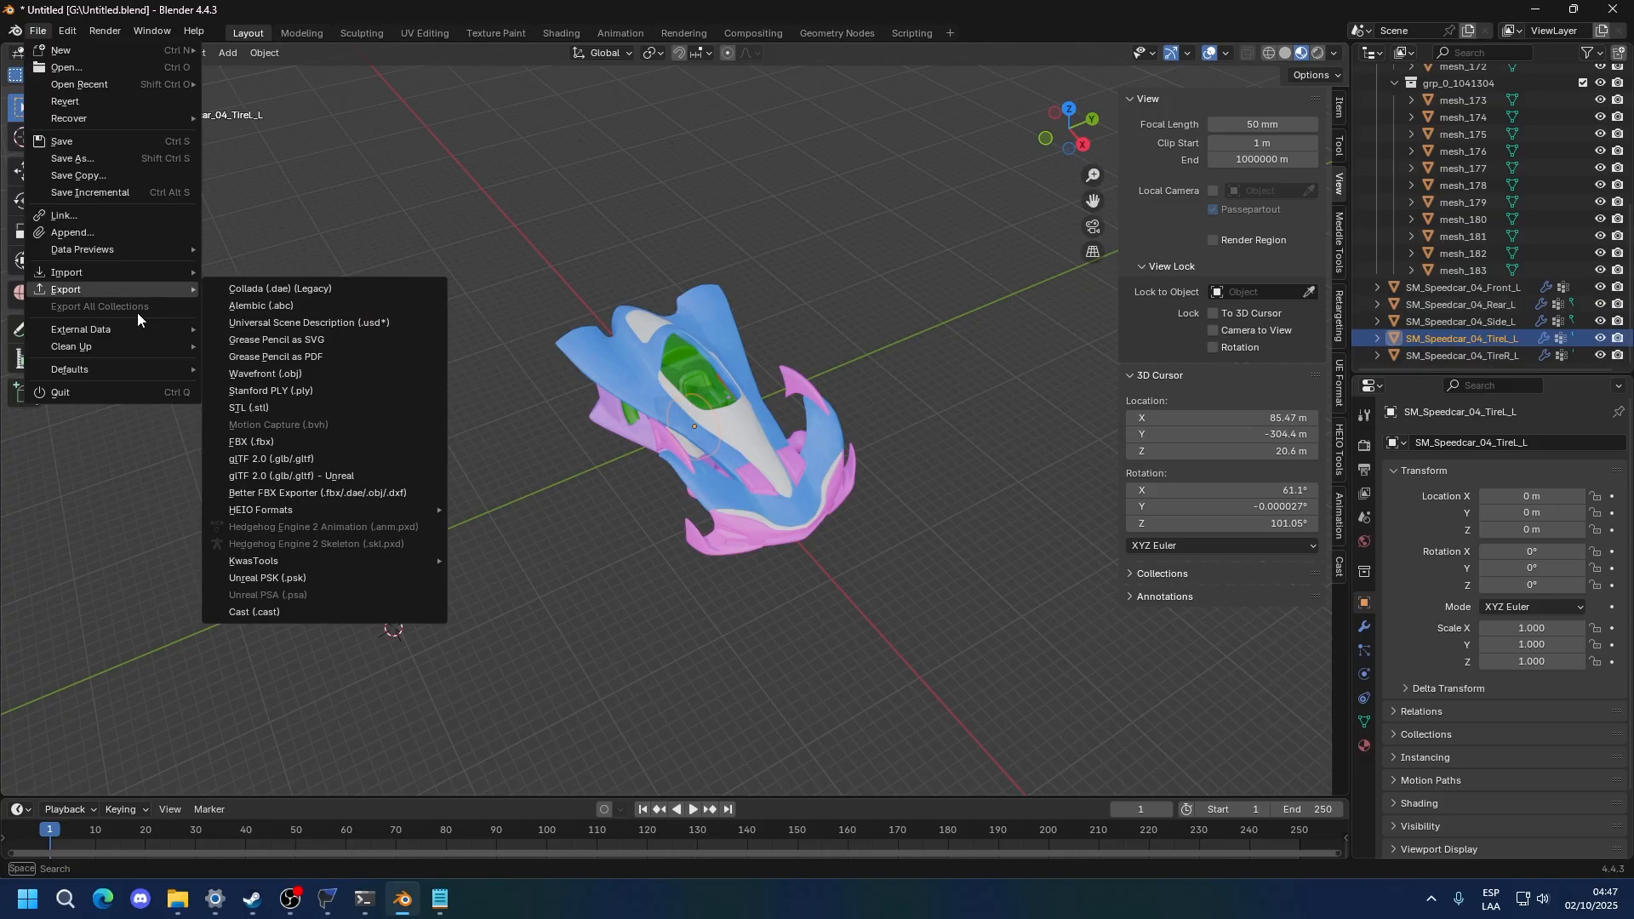
{"action": "left_click", "coordinate": [259, 447]}
{"action": "left_click", "coordinate": [769, 749]}
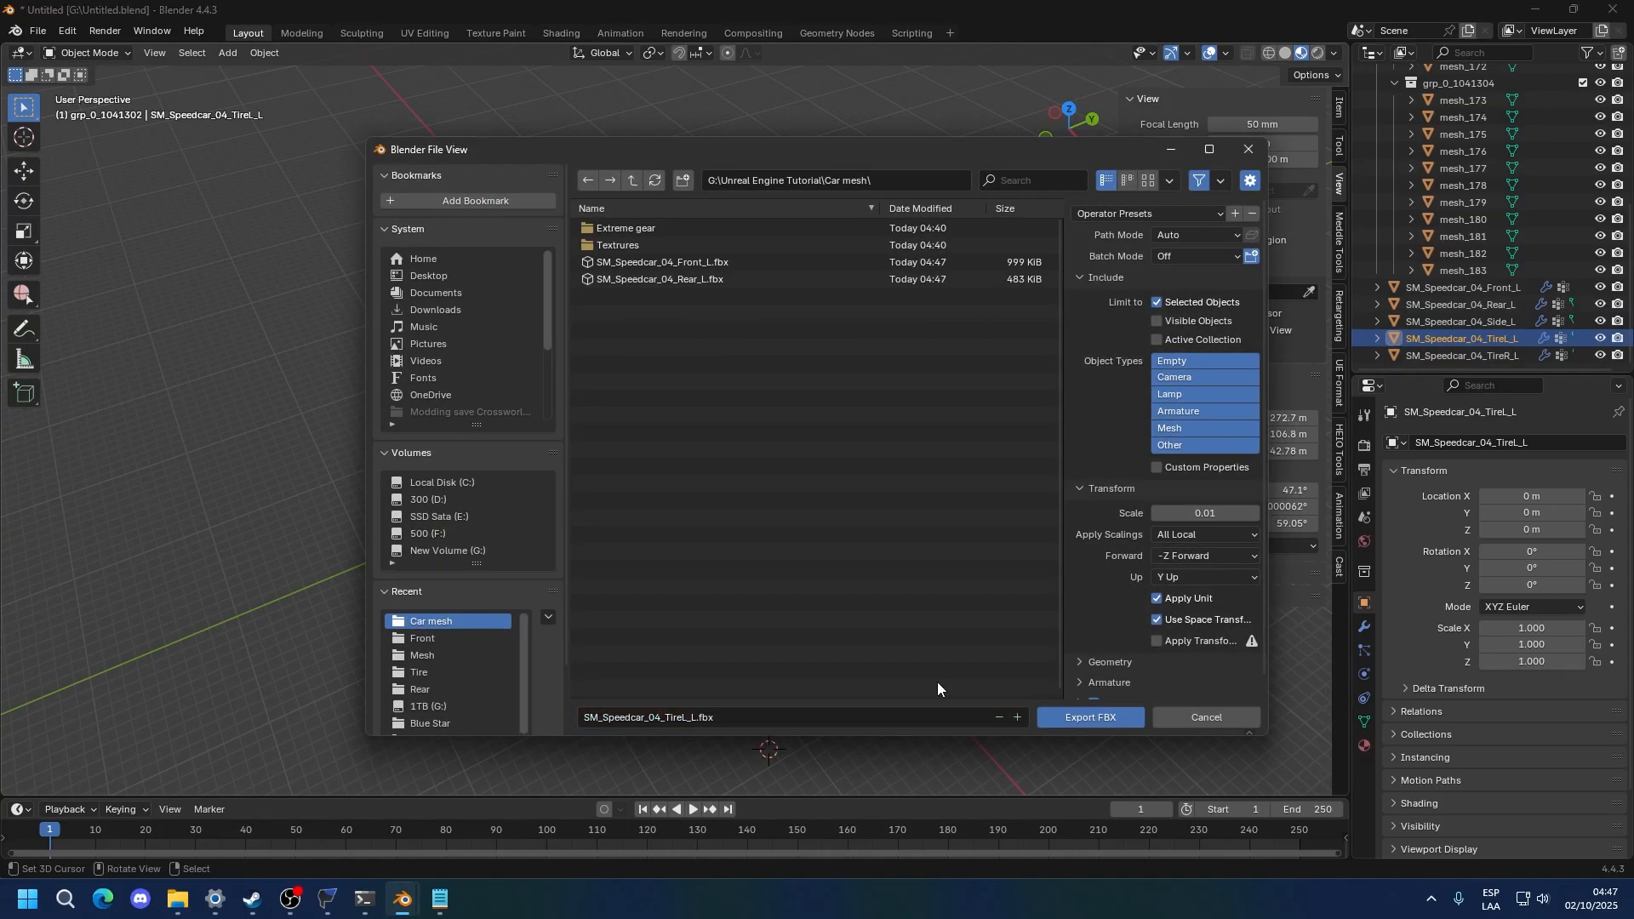
{"action": "left_click", "coordinate": [1090, 716]}
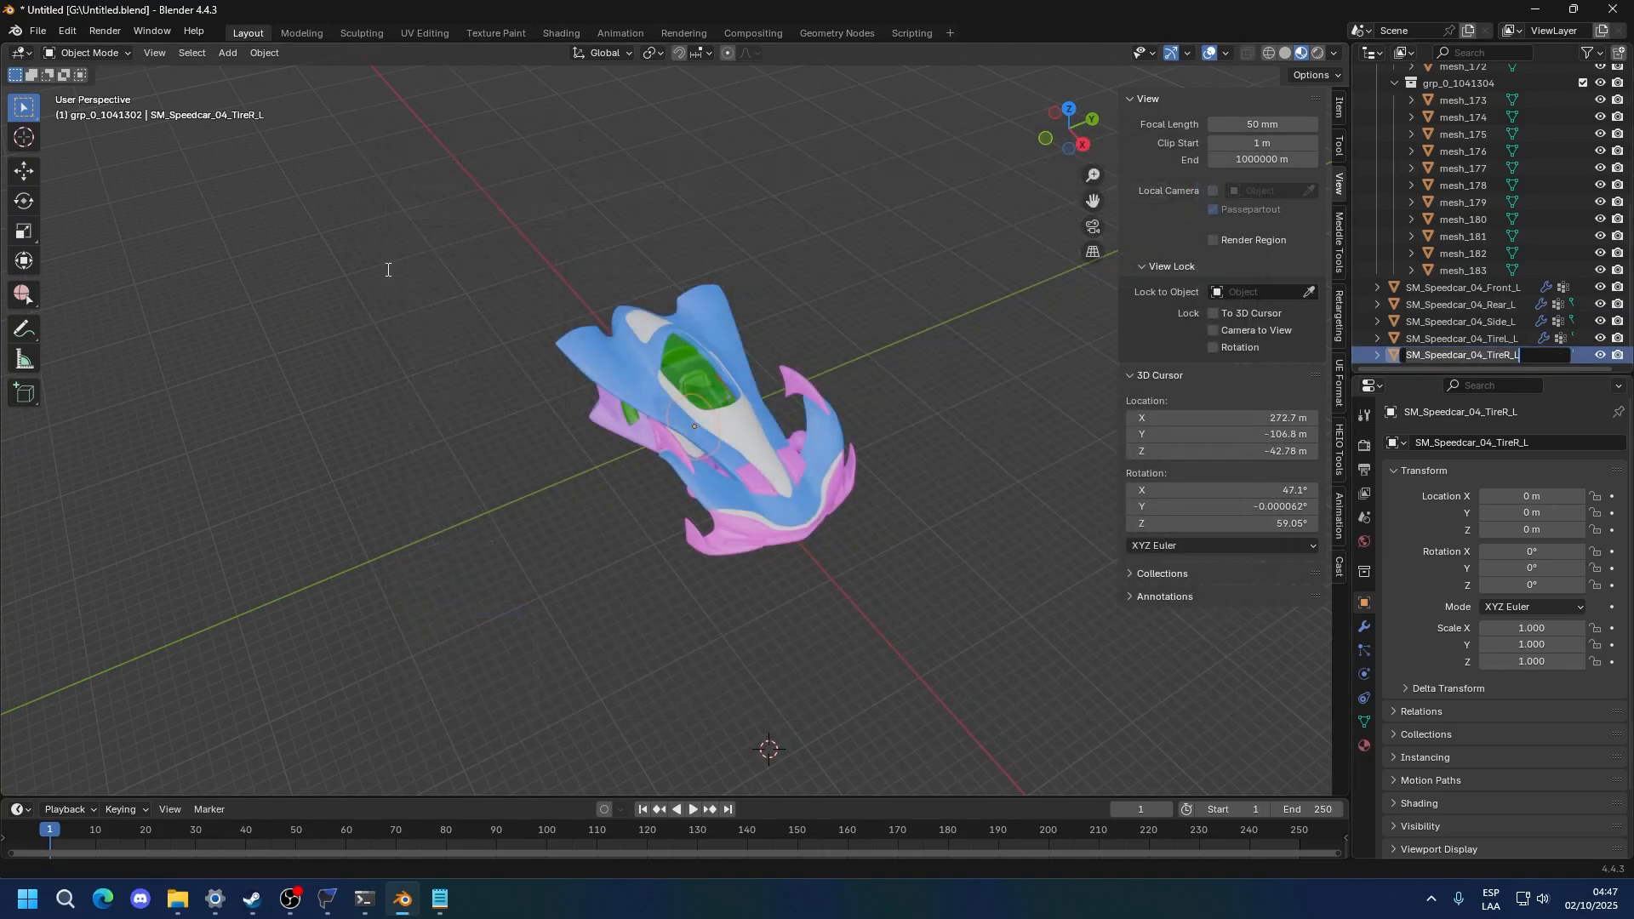
Export the SM_Speedcar_04_TireR_L mesh as SM_Speedcar_04_TireR_L.fbx into the Car mesh folder with the same FBX settings
{"action": "left_click", "coordinate": [39, 31]}
{"action": "mouse_move", "coordinate": [128, 276]}
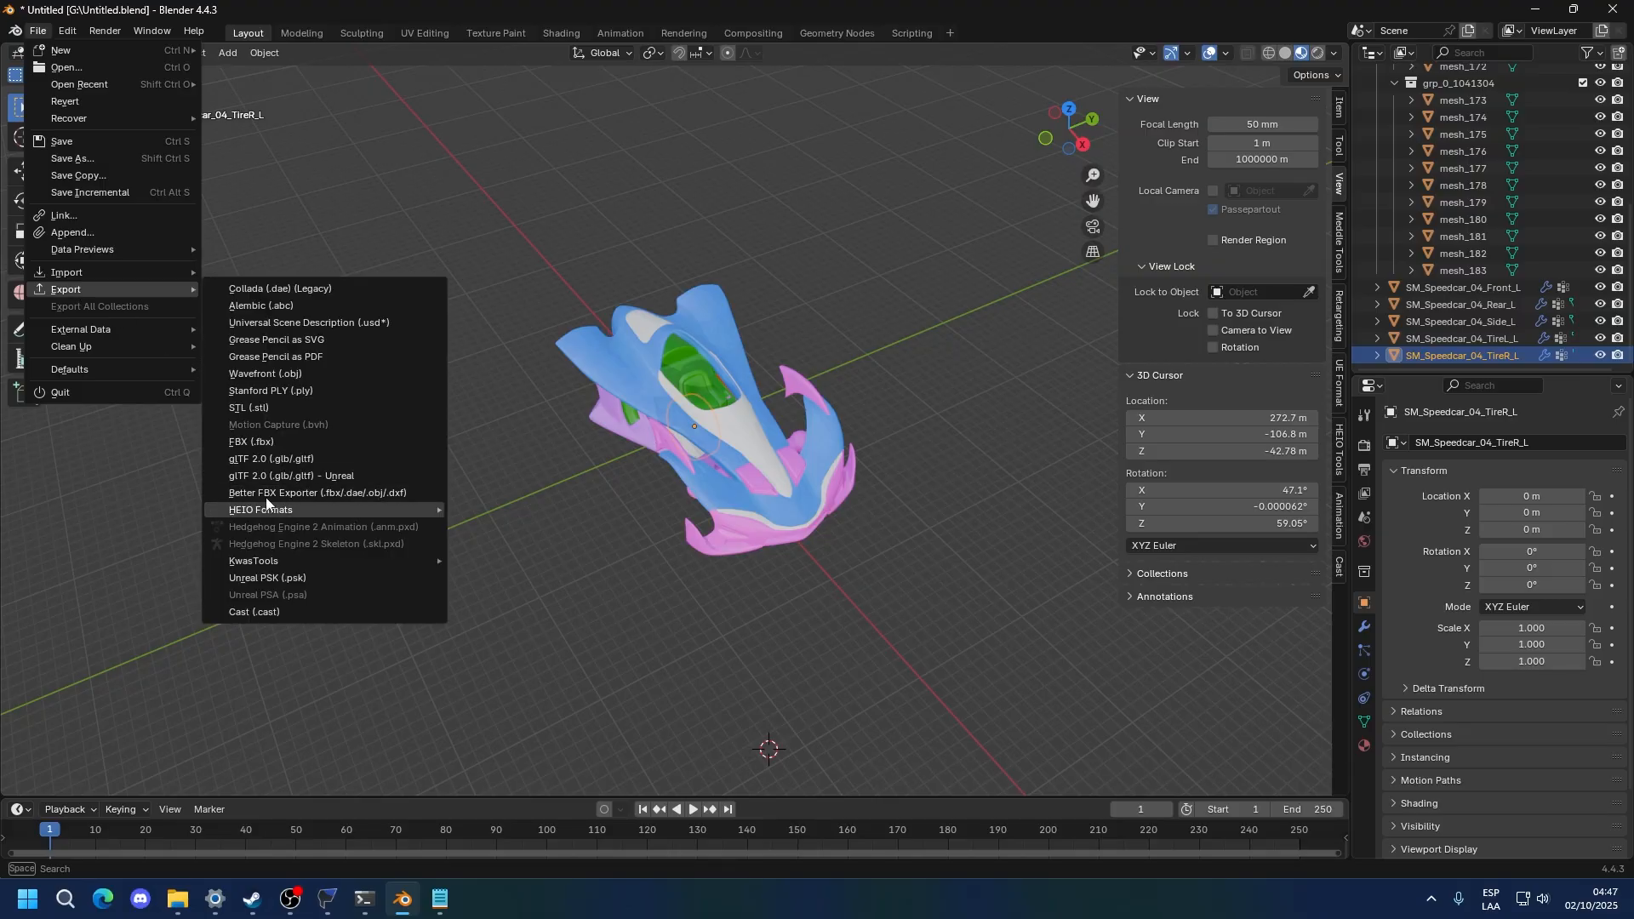
{"action": "left_click", "coordinate": [264, 442]}
{"action": "left_click", "coordinate": [652, 717]}
{"action": "type", "text": "SM_Speedcar_04_TireR_L"}
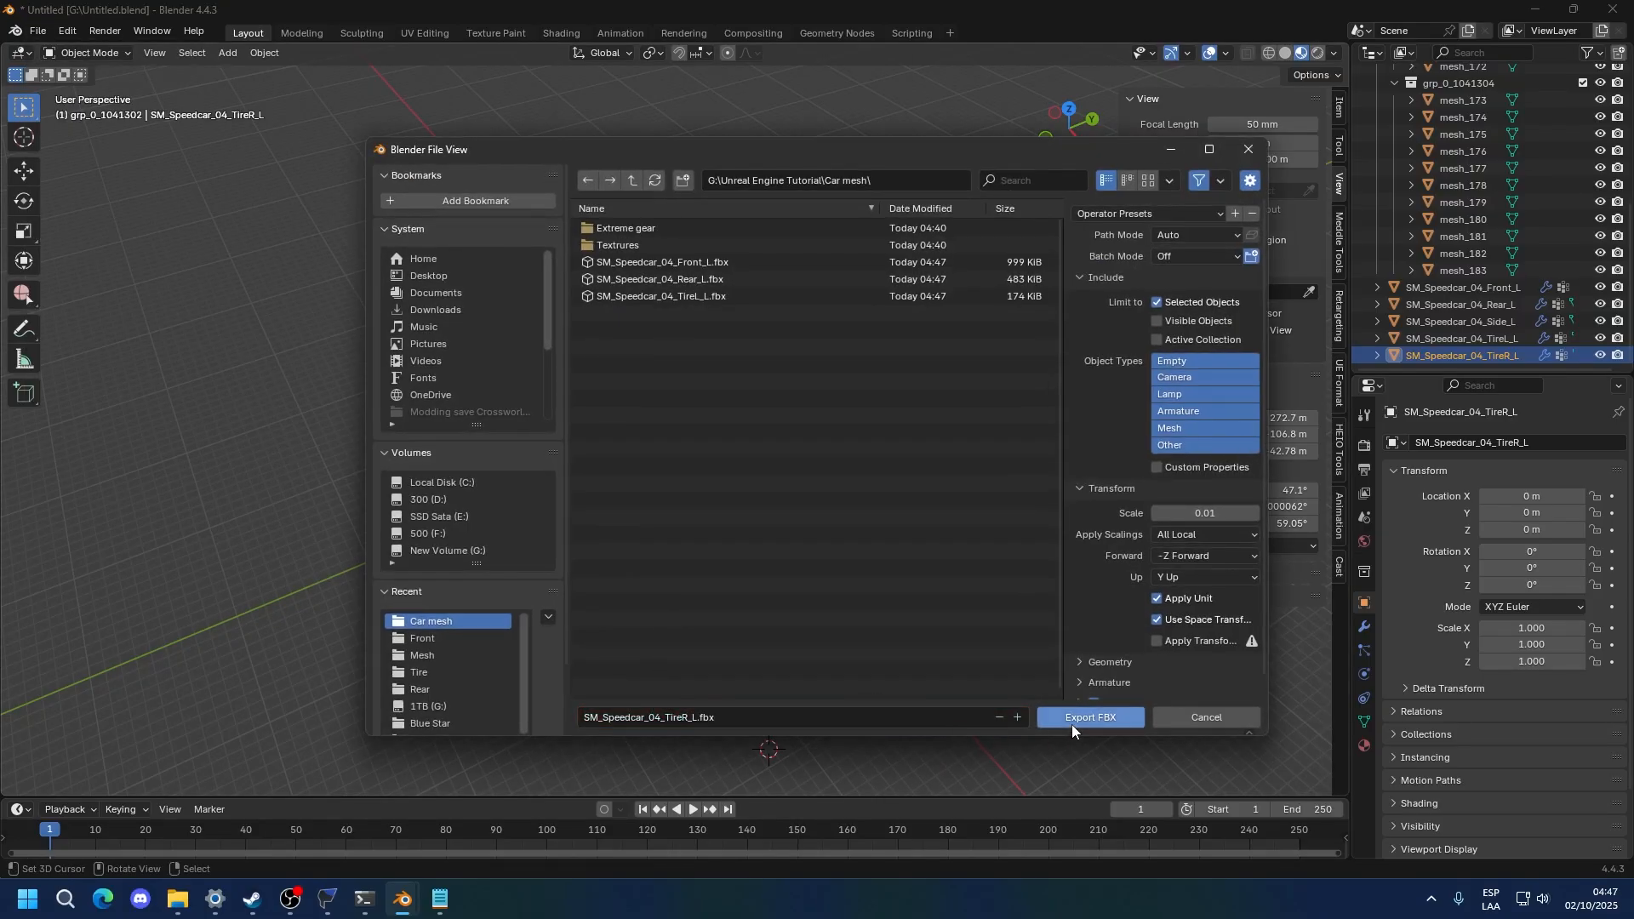
{"action": "left_click", "coordinate": [1102, 722]}
Export the SM_Speedcar_04_Side_L mesh as SM_Speedcar_04_04_Side_L.fbx into the Car mesh folder with the same FBX settings
{"action": "middle_click_drag", "start_coordinate": [613, 504], "coordinate": [739, 487]}
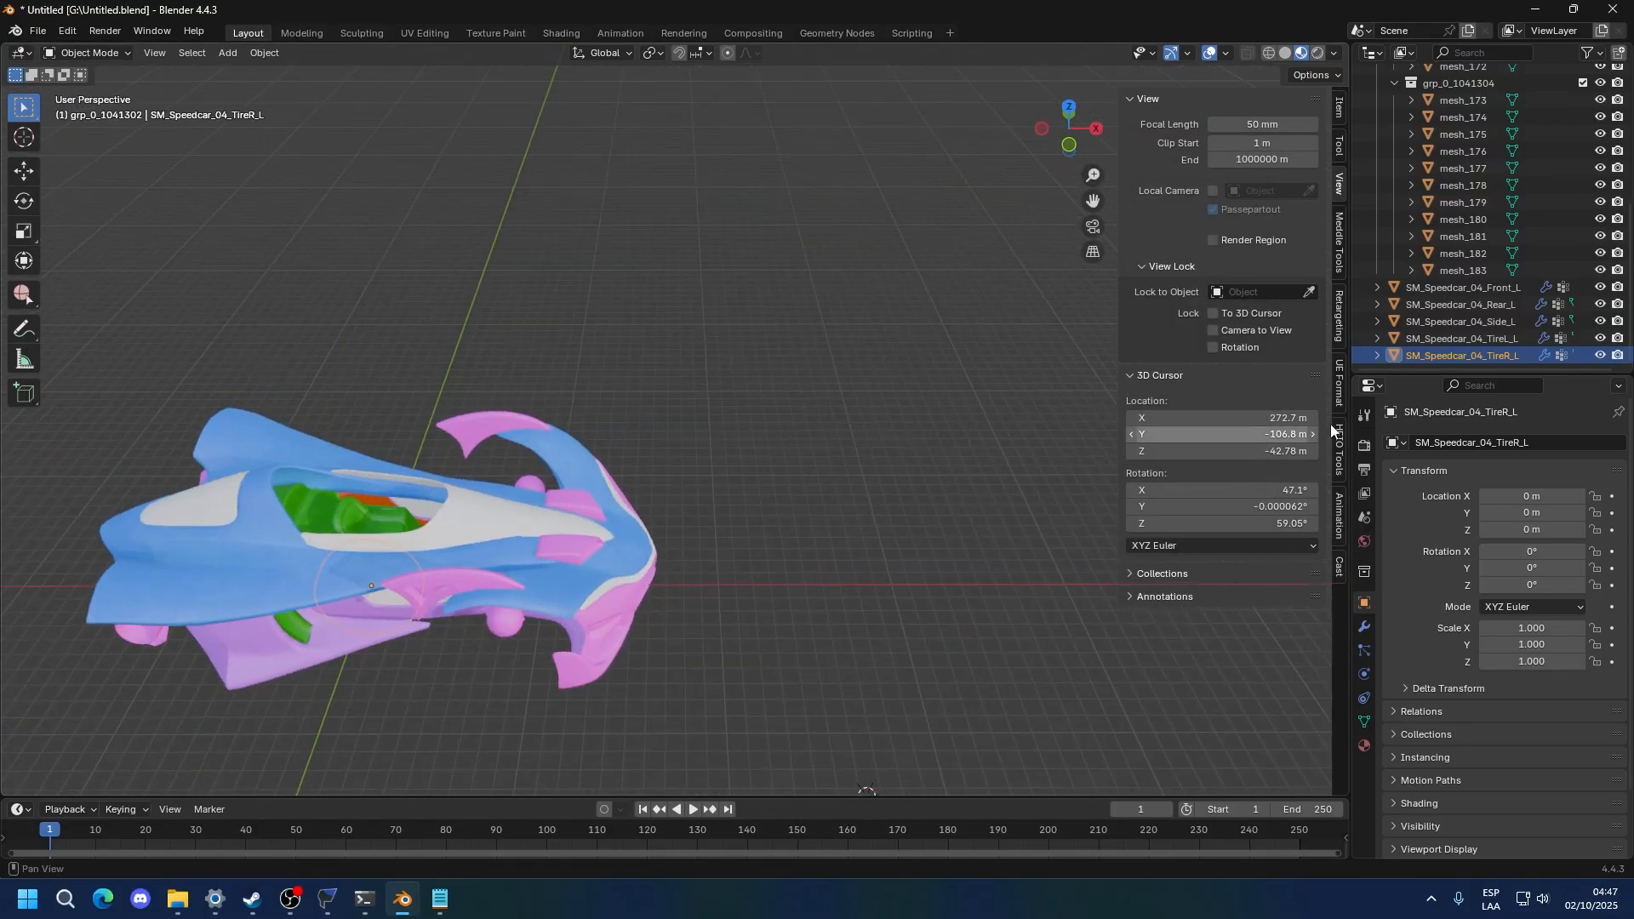
{"action": "left_click", "coordinate": [1494, 318]}
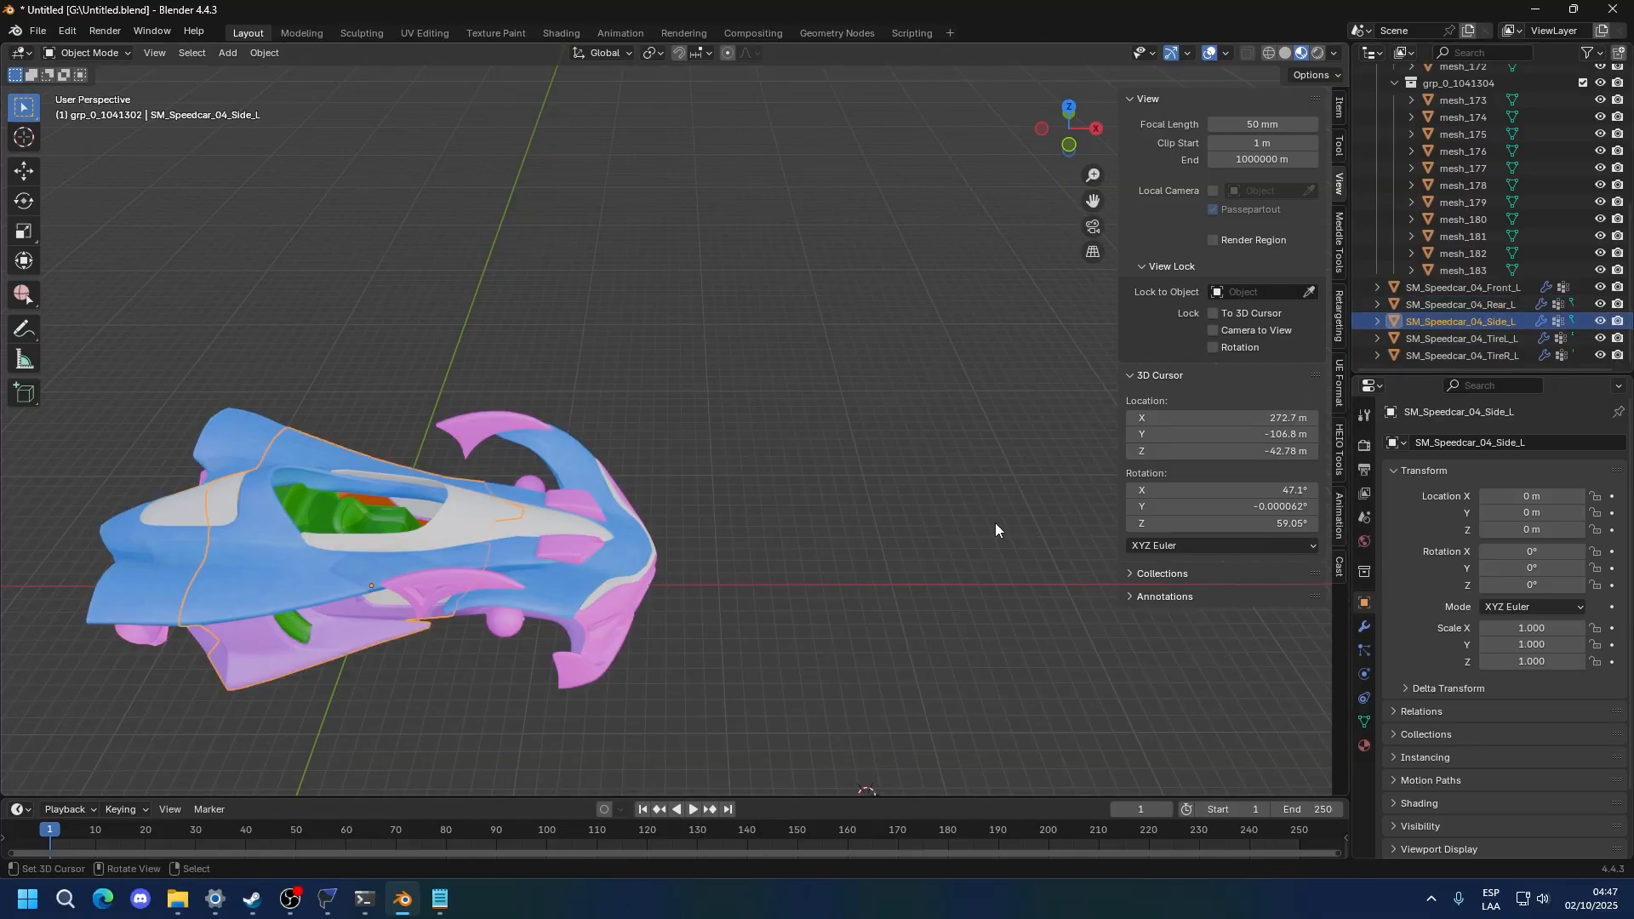
{"action": "middle_click_drag", "start_coordinate": [364, 371], "coordinate": [475, 374], "text": "shift"}
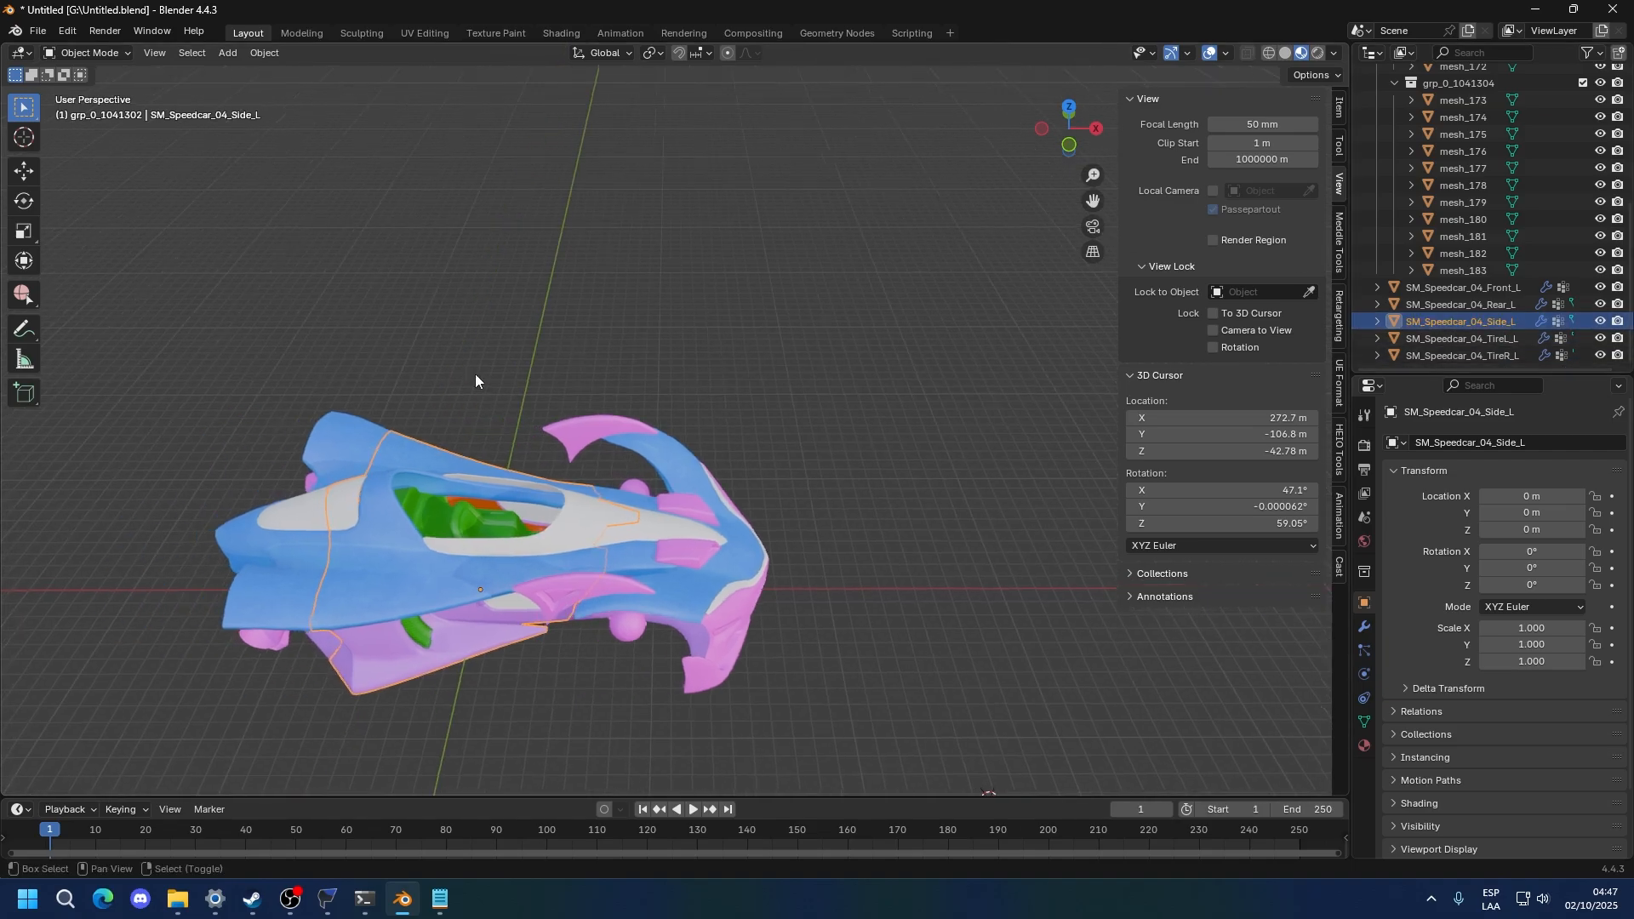
{"action": "left_click", "coordinate": [37, 31]}
{"action": "mouse_move", "coordinate": [80, 291]}
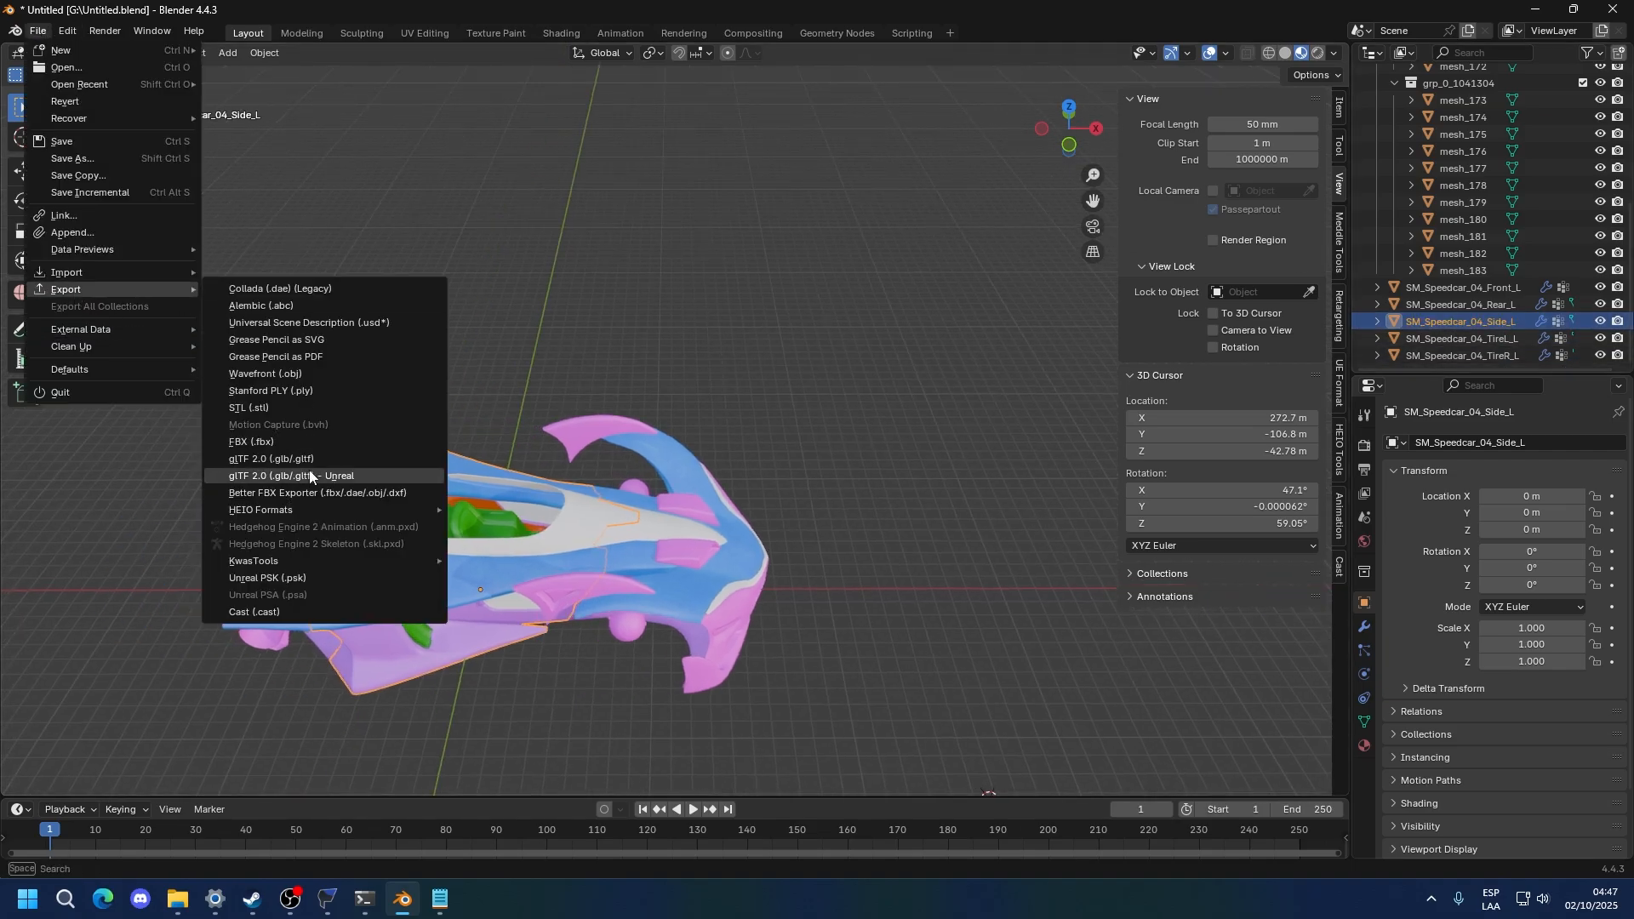
{"action": "left_click", "coordinate": [274, 442]}
{"action": "type", "text": "SM_Speedcar_04_Side_L"}
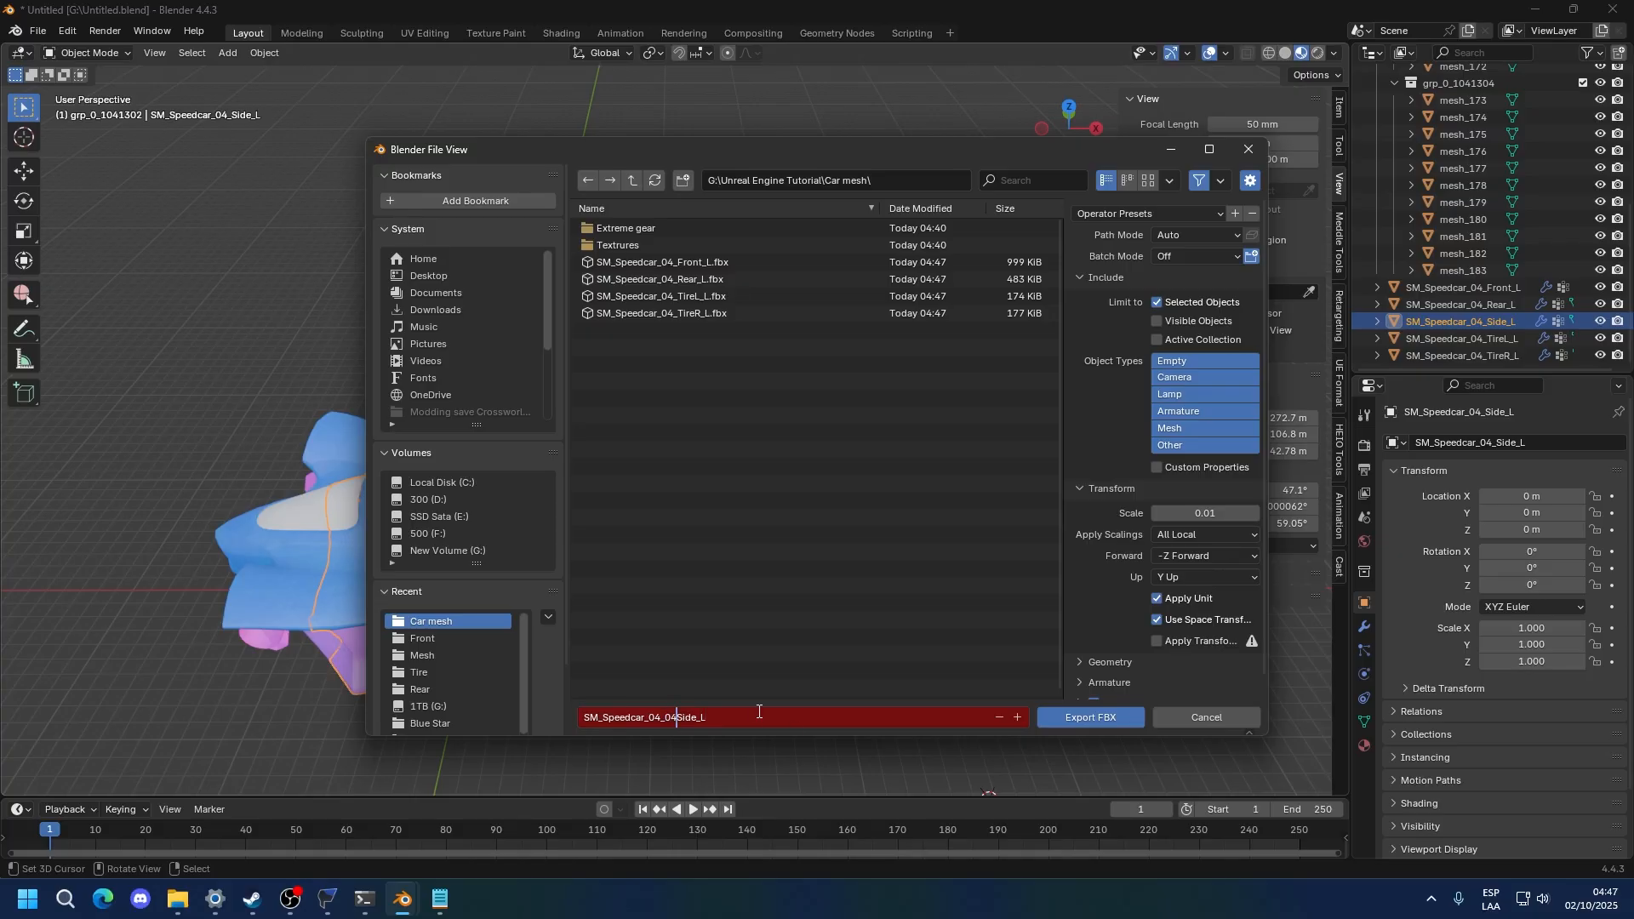
{"action": "left_click", "coordinate": [694, 770]}
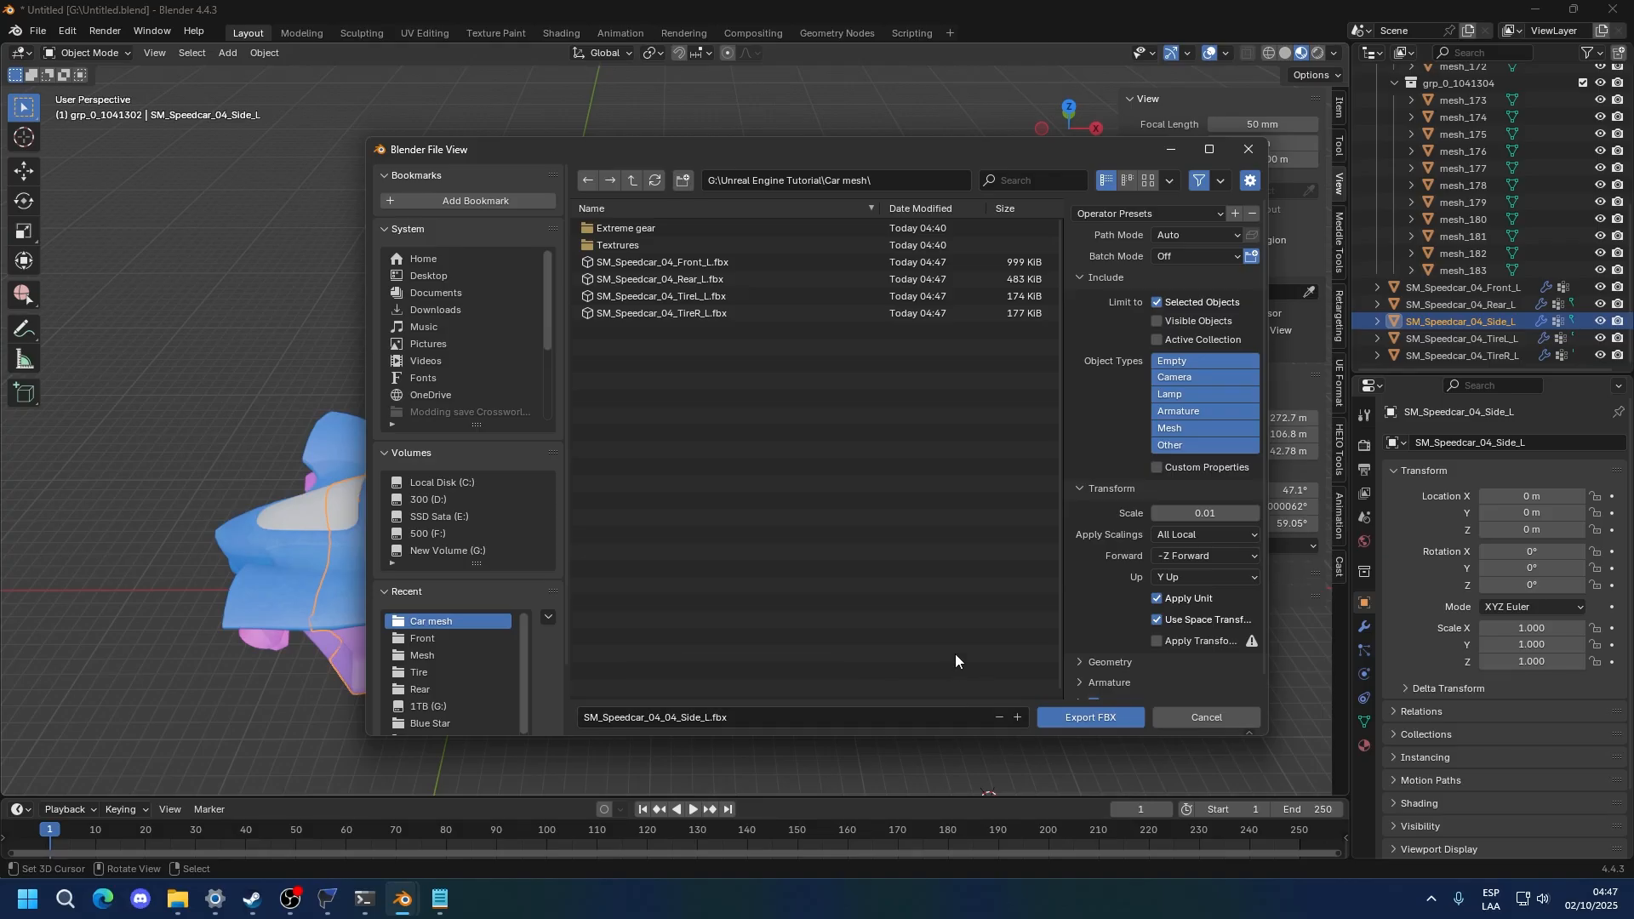
{"action": "left_click", "coordinate": [1094, 718]}
Open the recent file blue star.blend
{"action": "scroll", "coordinate": [463, 593], "scroll_direction": "up", "scroll_amount": 2}
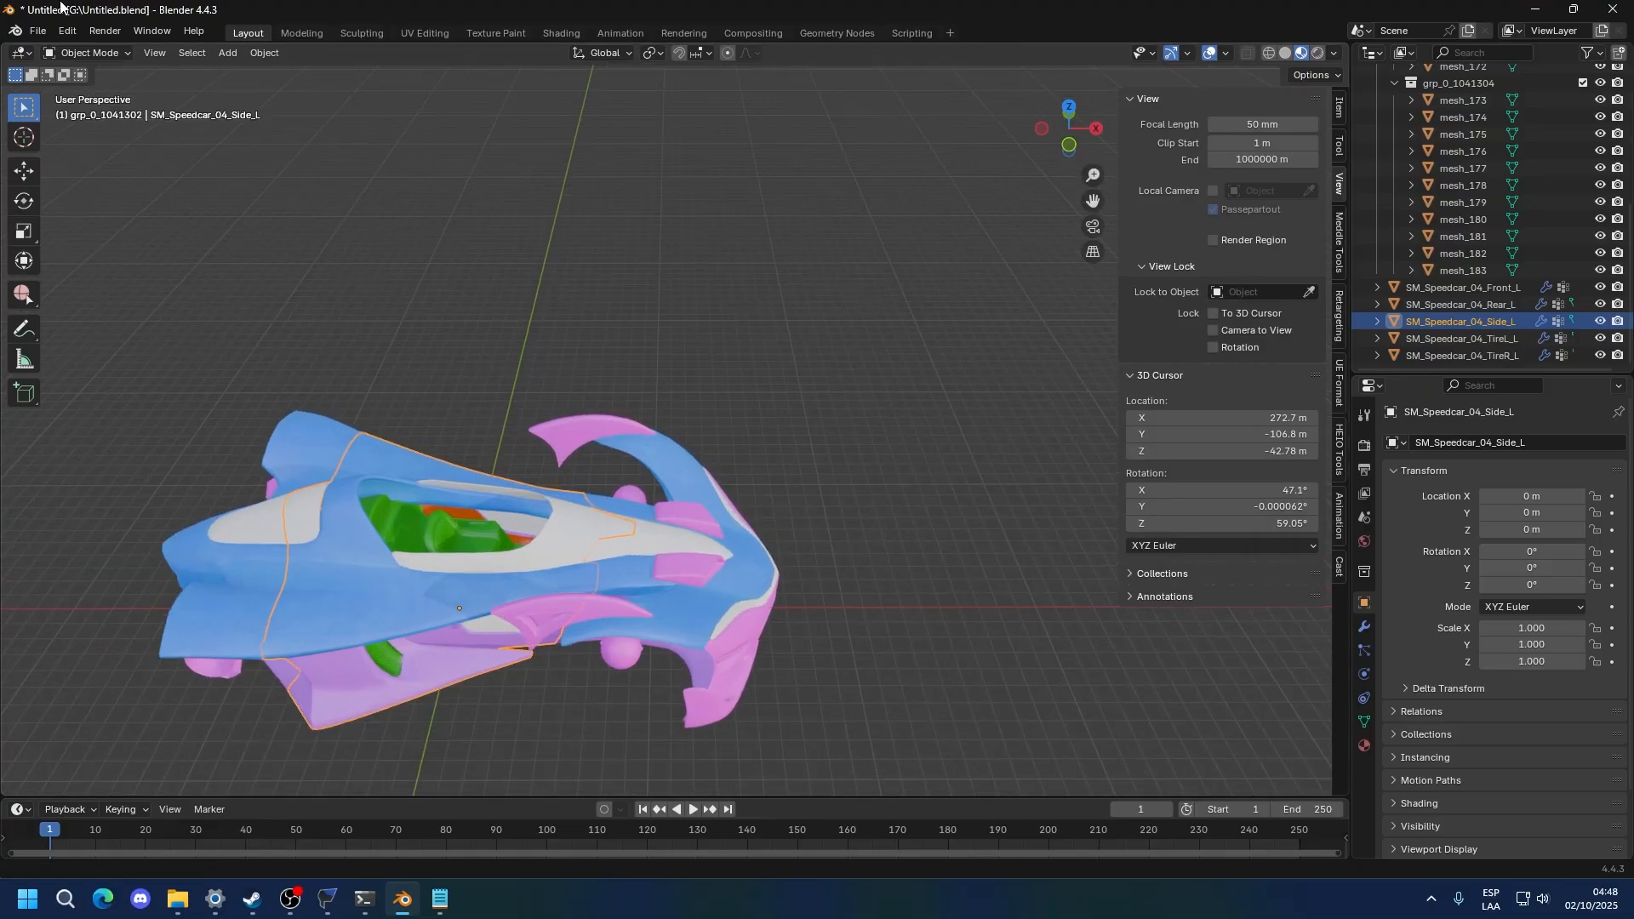
{"action": "left_click", "coordinate": [37, 31]}
{"action": "left_click", "coordinate": [37, 32]}
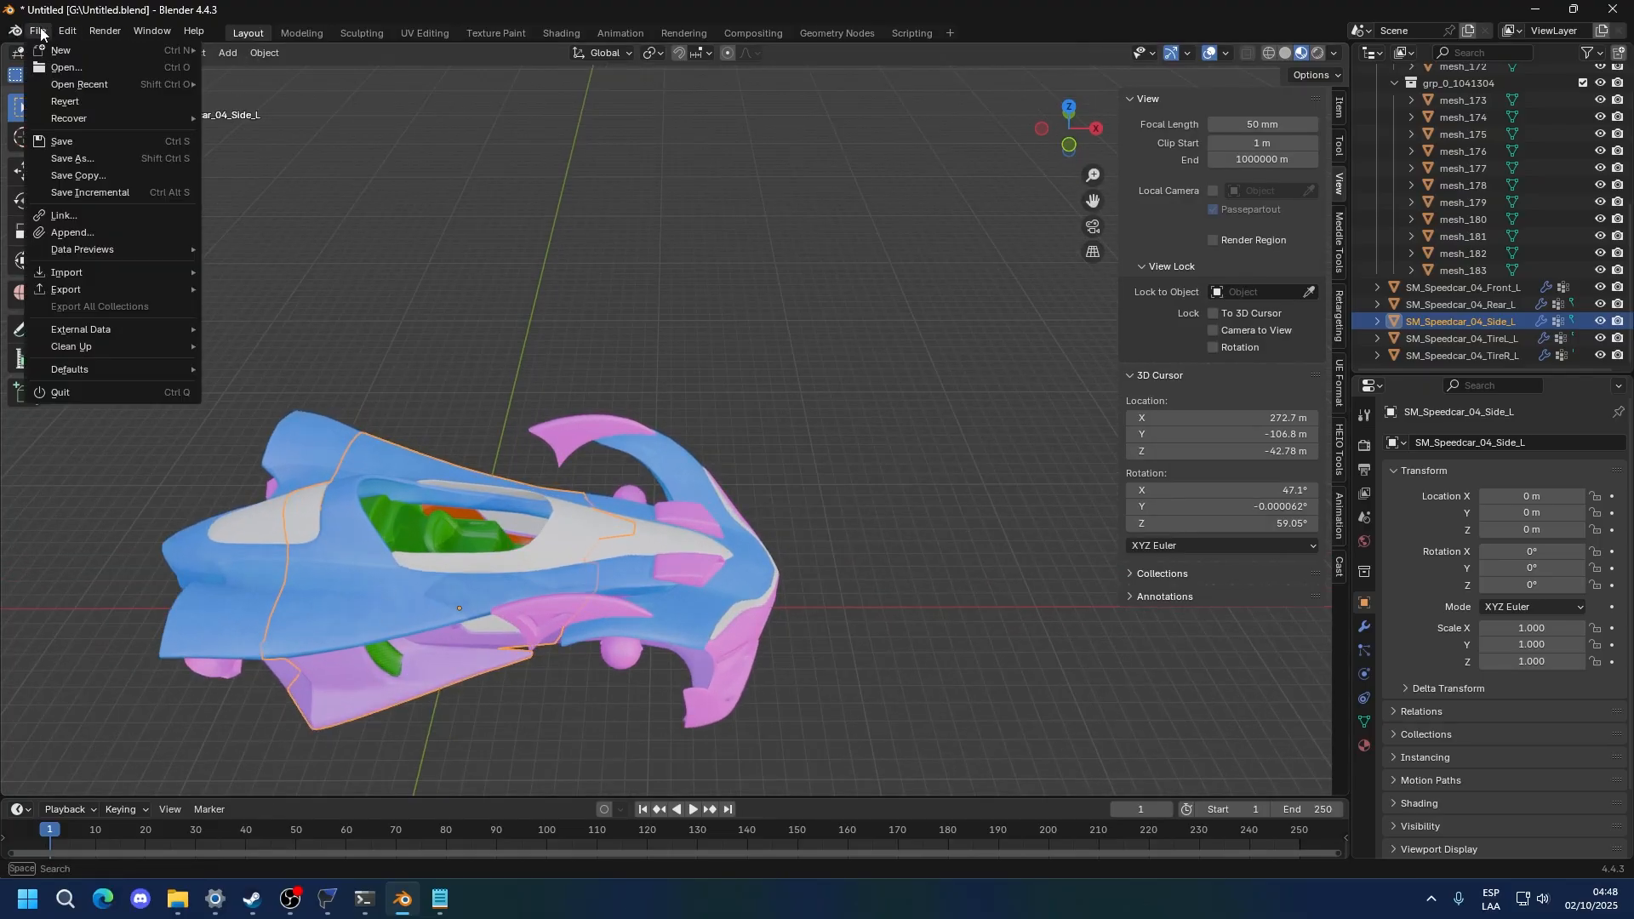
{"action": "mouse_move", "coordinate": [63, 85]}
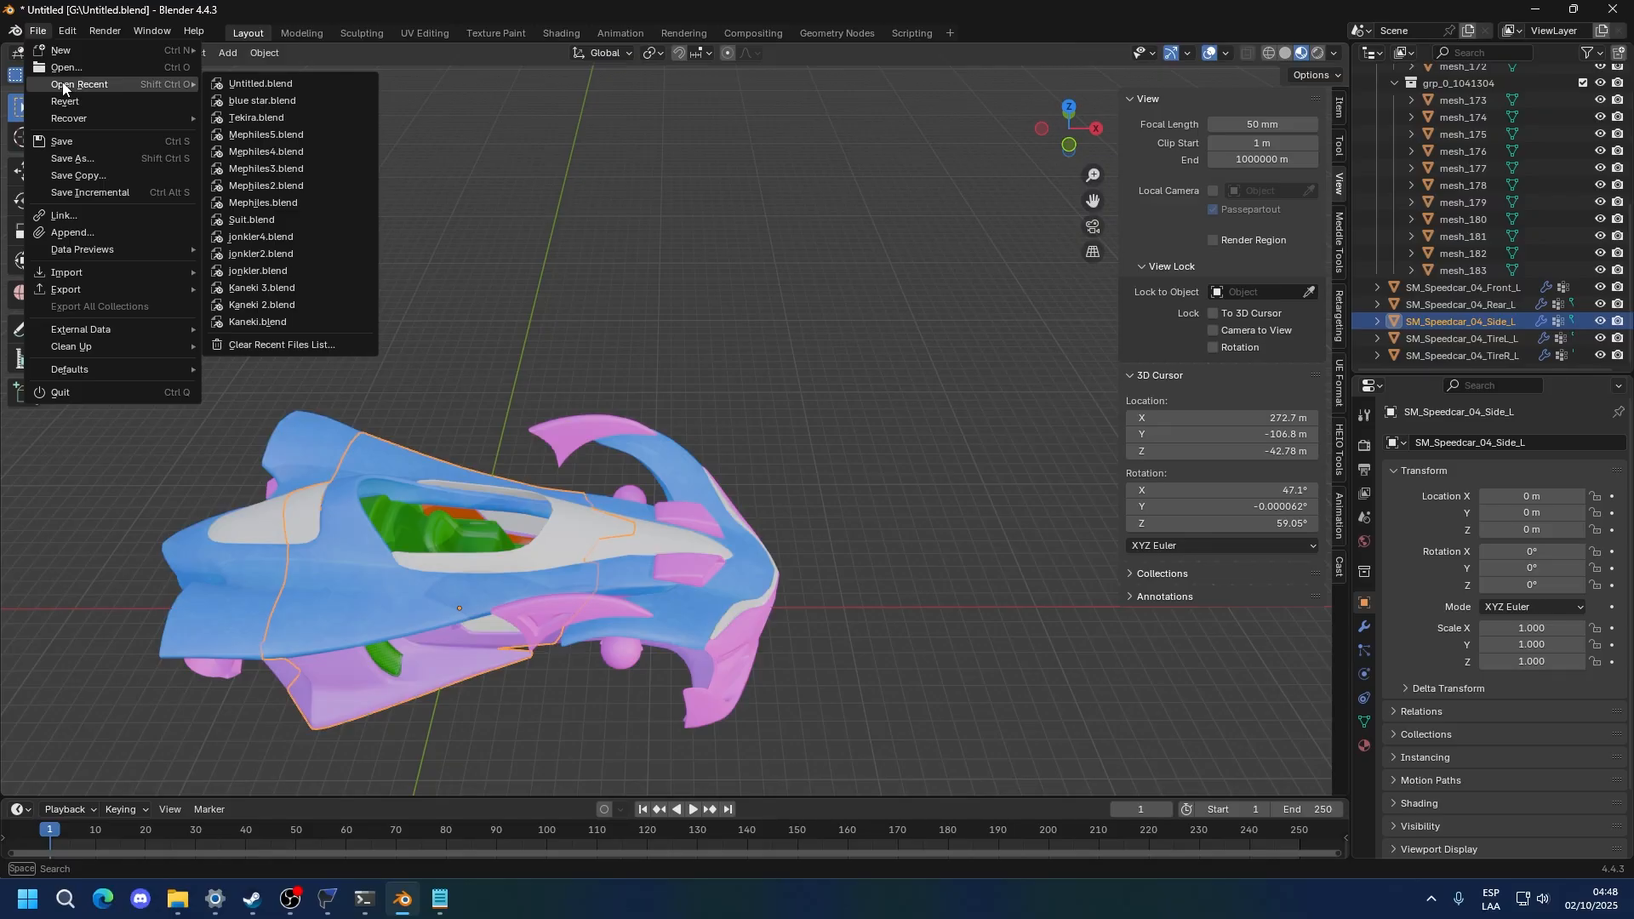
{"action": "left_click", "coordinate": [283, 102]}
{"action": "left_click", "coordinate": [826, 474]}
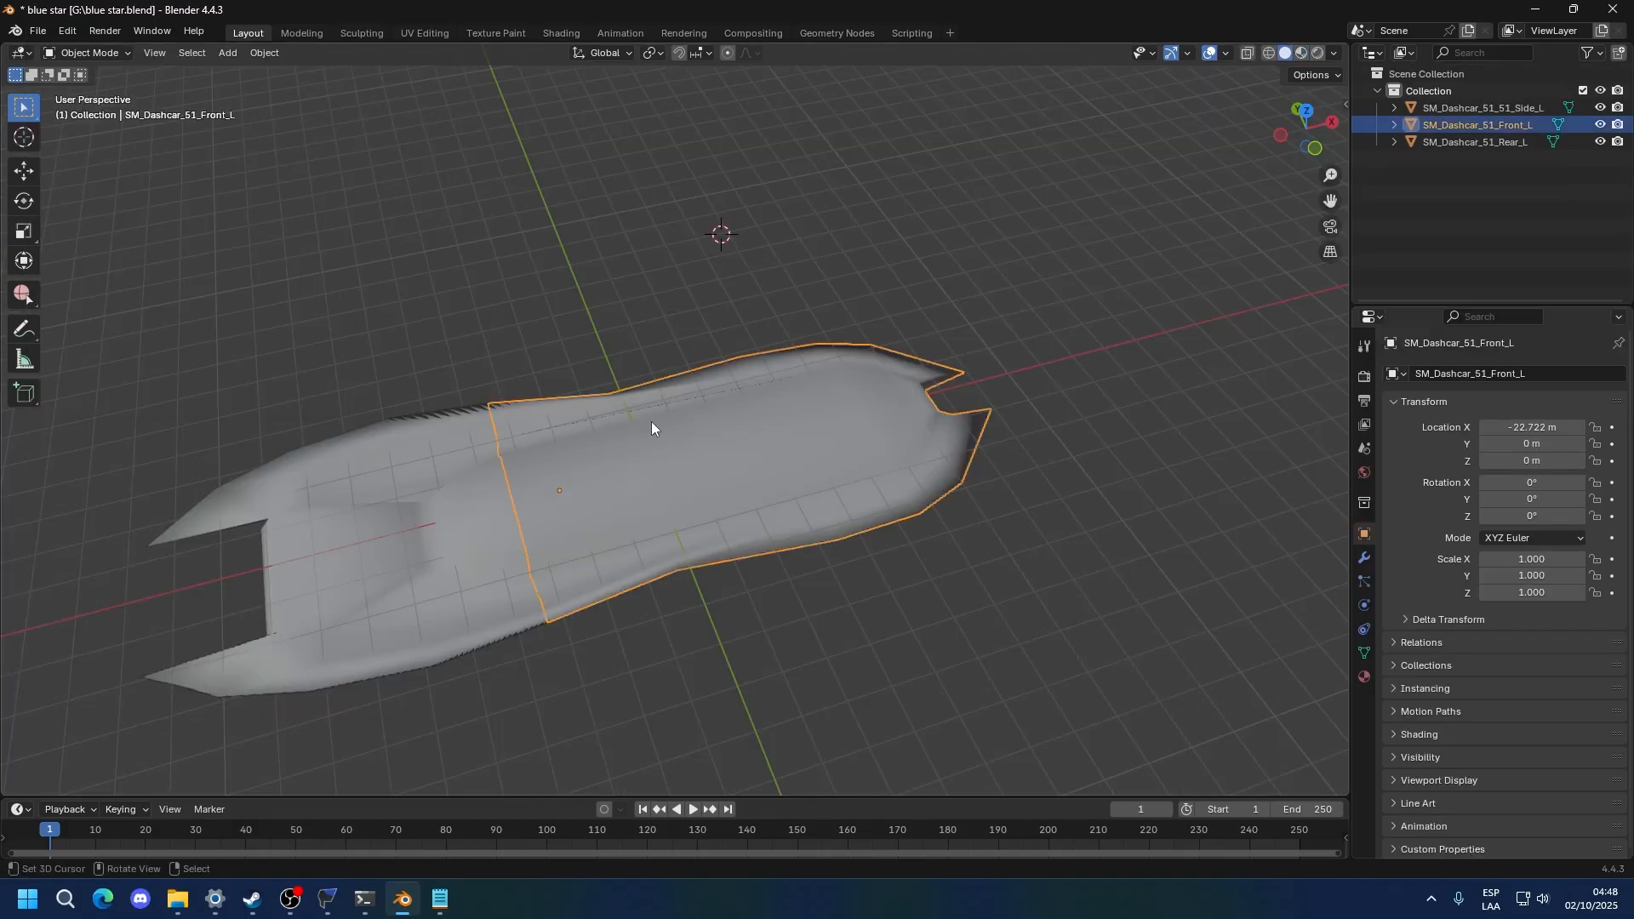
Inspect the Extreme Gear board and its SM_Dashcar_51_51_Side_L mesh in wireframe, and return to solid shading
{"action": "middle_click_drag", "start_coordinate": [1193, 294], "coordinate": [701, 460]}
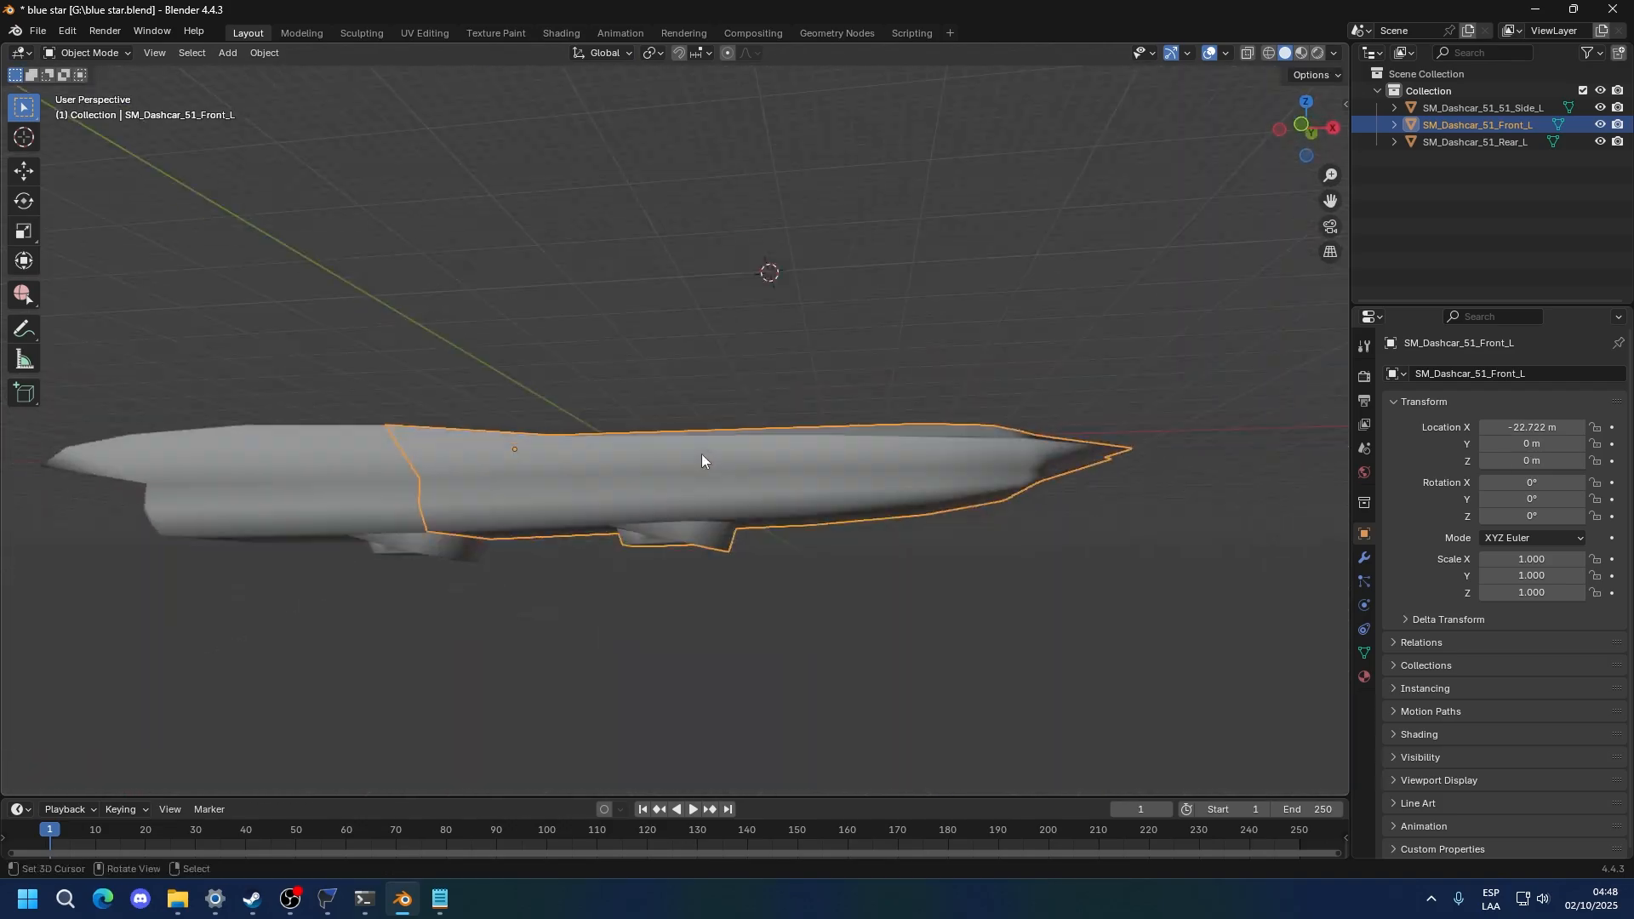
{"action": "left_click", "coordinate": [1463, 109]}
{"action": "scroll", "coordinate": [791, 374], "scroll_direction": "up", "scroll_amount": 2}
{"action": "key", "text": "z"}
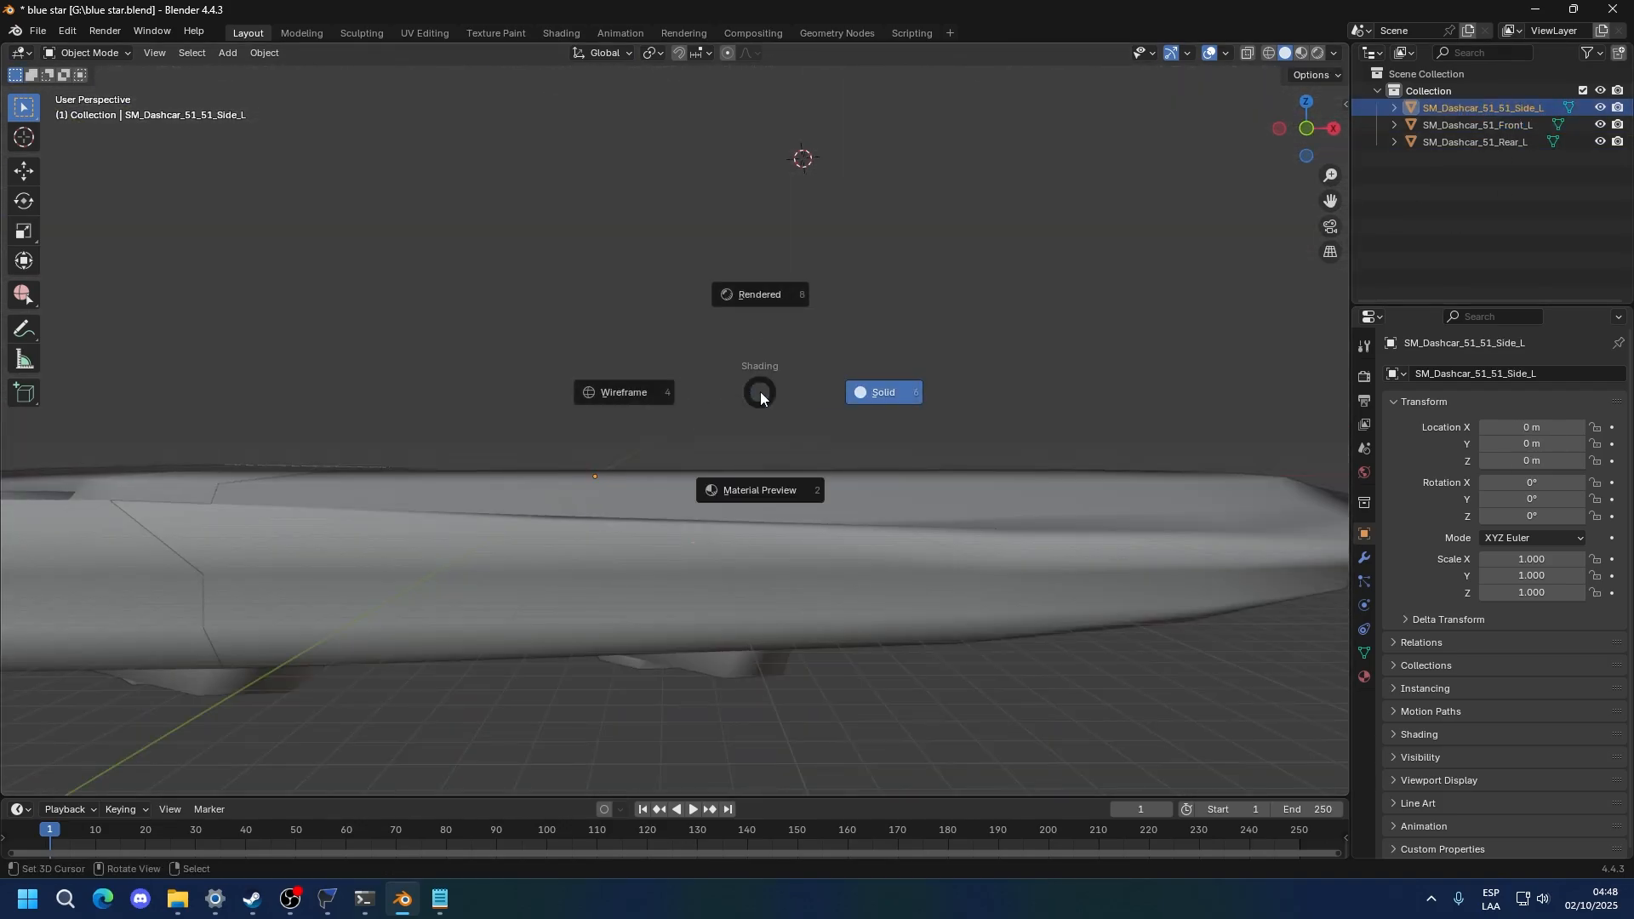
{"action": "left_click", "coordinate": [647, 392]}
{"action": "scroll", "coordinate": [694, 553], "scroll_direction": "up", "scroll_amount": 4}
{"action": "key", "text": "z"}
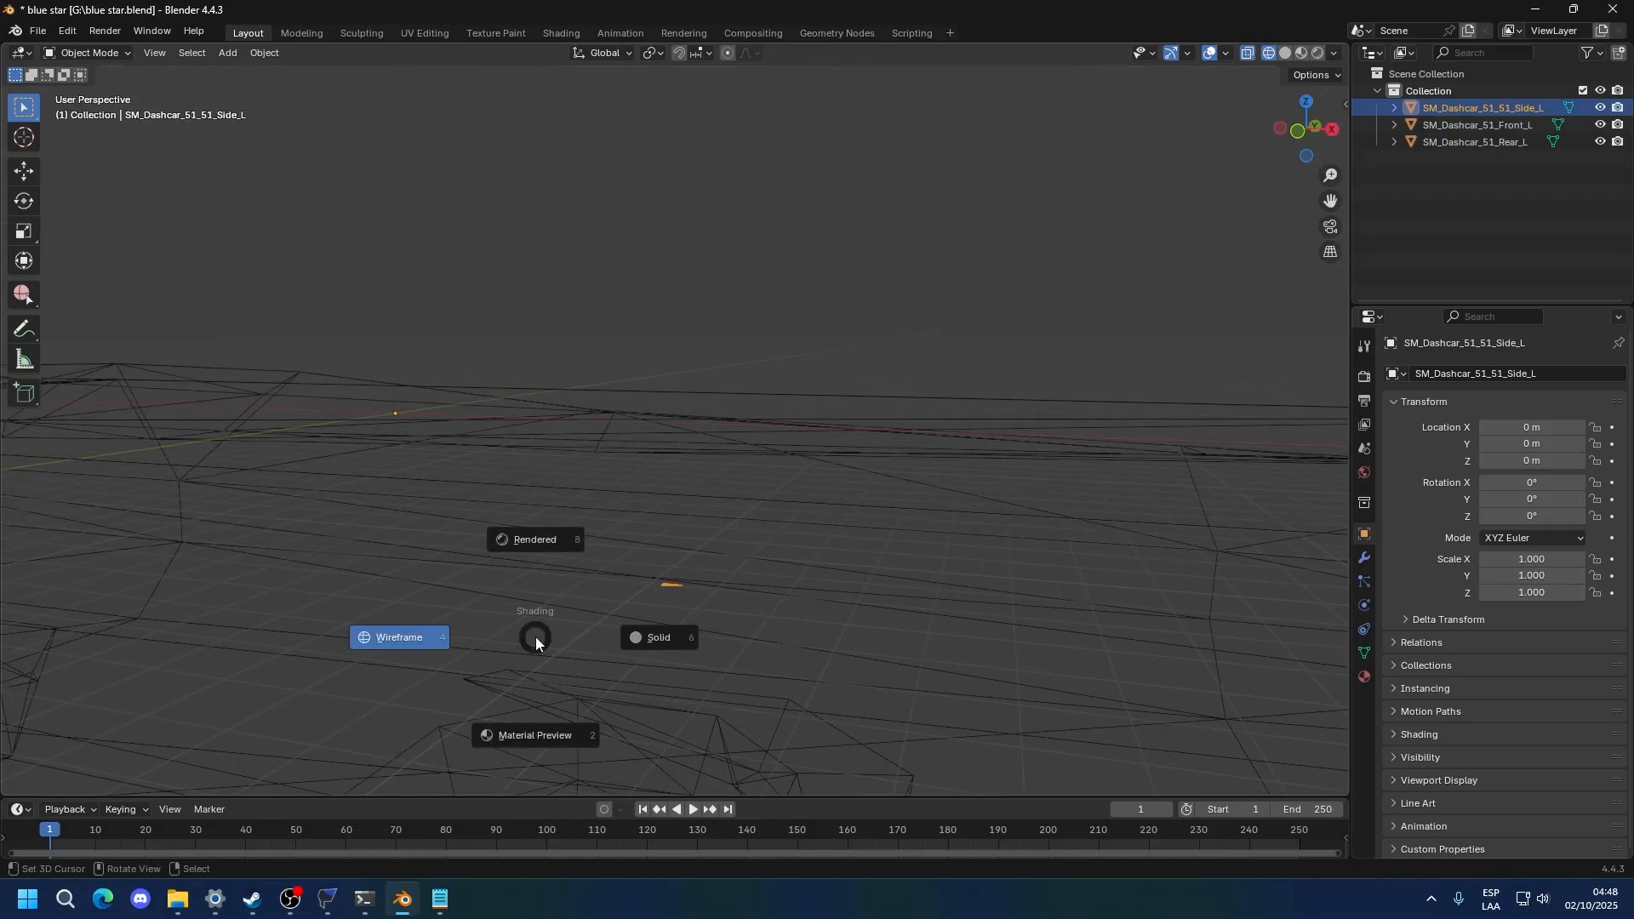
{"action": "left_click", "coordinate": [635, 637]}
{"action": "mouse_move", "coordinate": [467, 534]}
{"action": "middle_mouse_down"}
{"action": "mouse_move", "coordinate": [529, 560]}
{"action": "mouse_move", "coordinate": [544, 615]}
{"action": "middle_mouse_up"}
{"action": "scroll", "coordinate": [554, 555], "scroll_direction": "down", "scroll_amount": 4}
Select the SM_Dashcar_51_Rear_L mesh and start an FBX export into the Extreme gear folder inside Car mesh
{"action": "left_click", "coordinate": [474, 566]}
{"action": "left_click", "coordinate": [381, 499]}
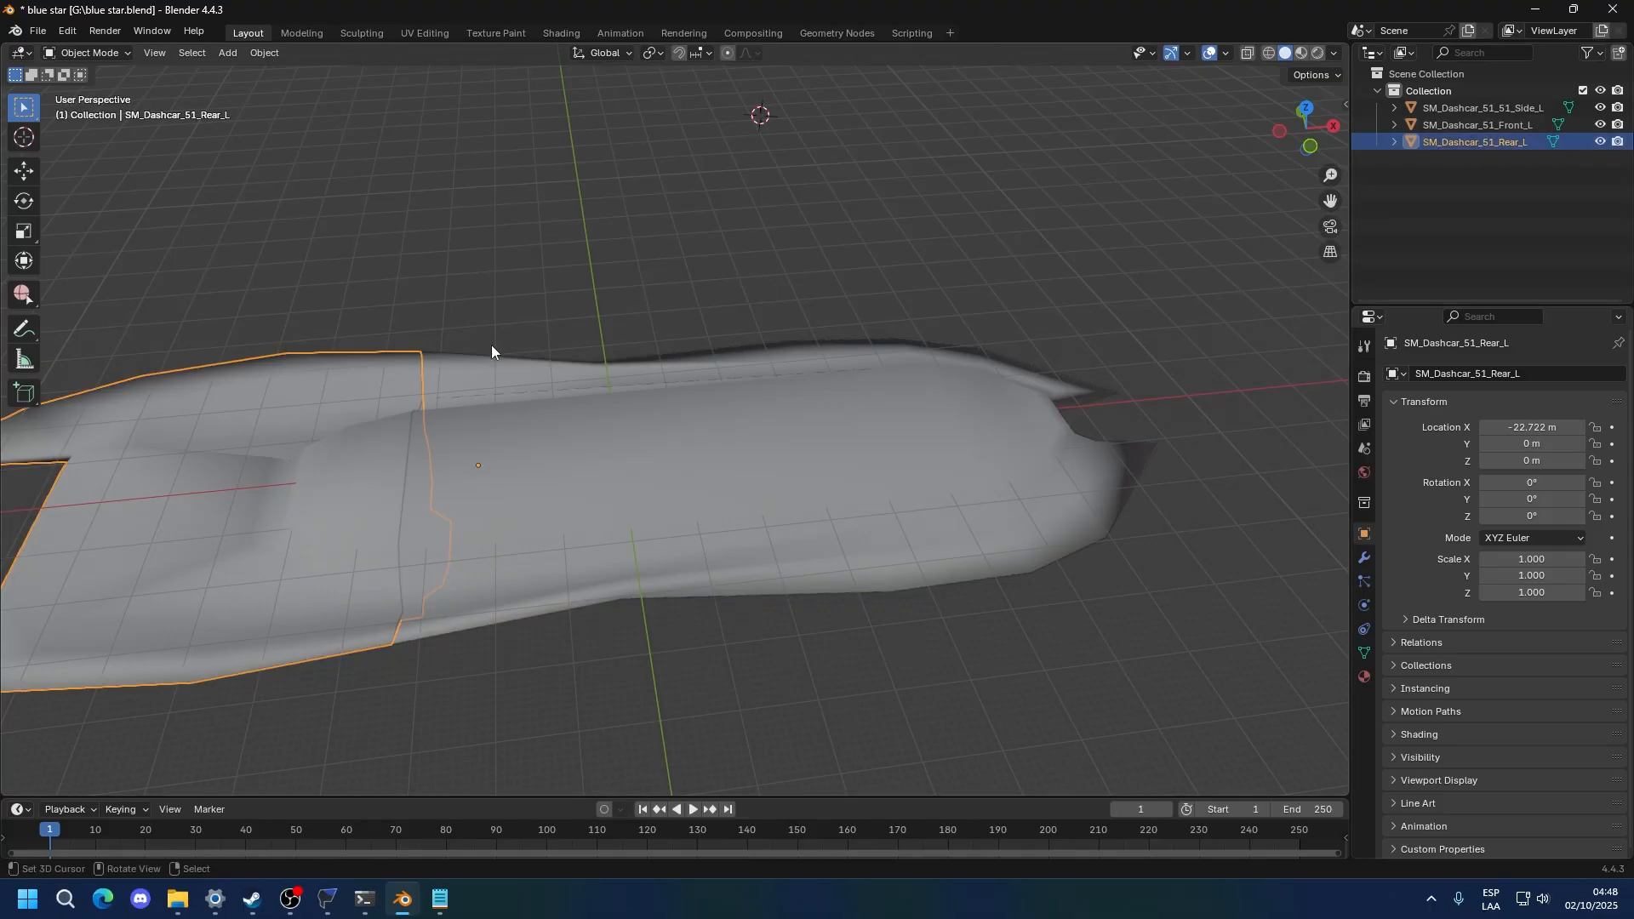
{"action": "left_click", "coordinate": [38, 31]}
{"action": "mouse_move", "coordinate": [84, 288]}
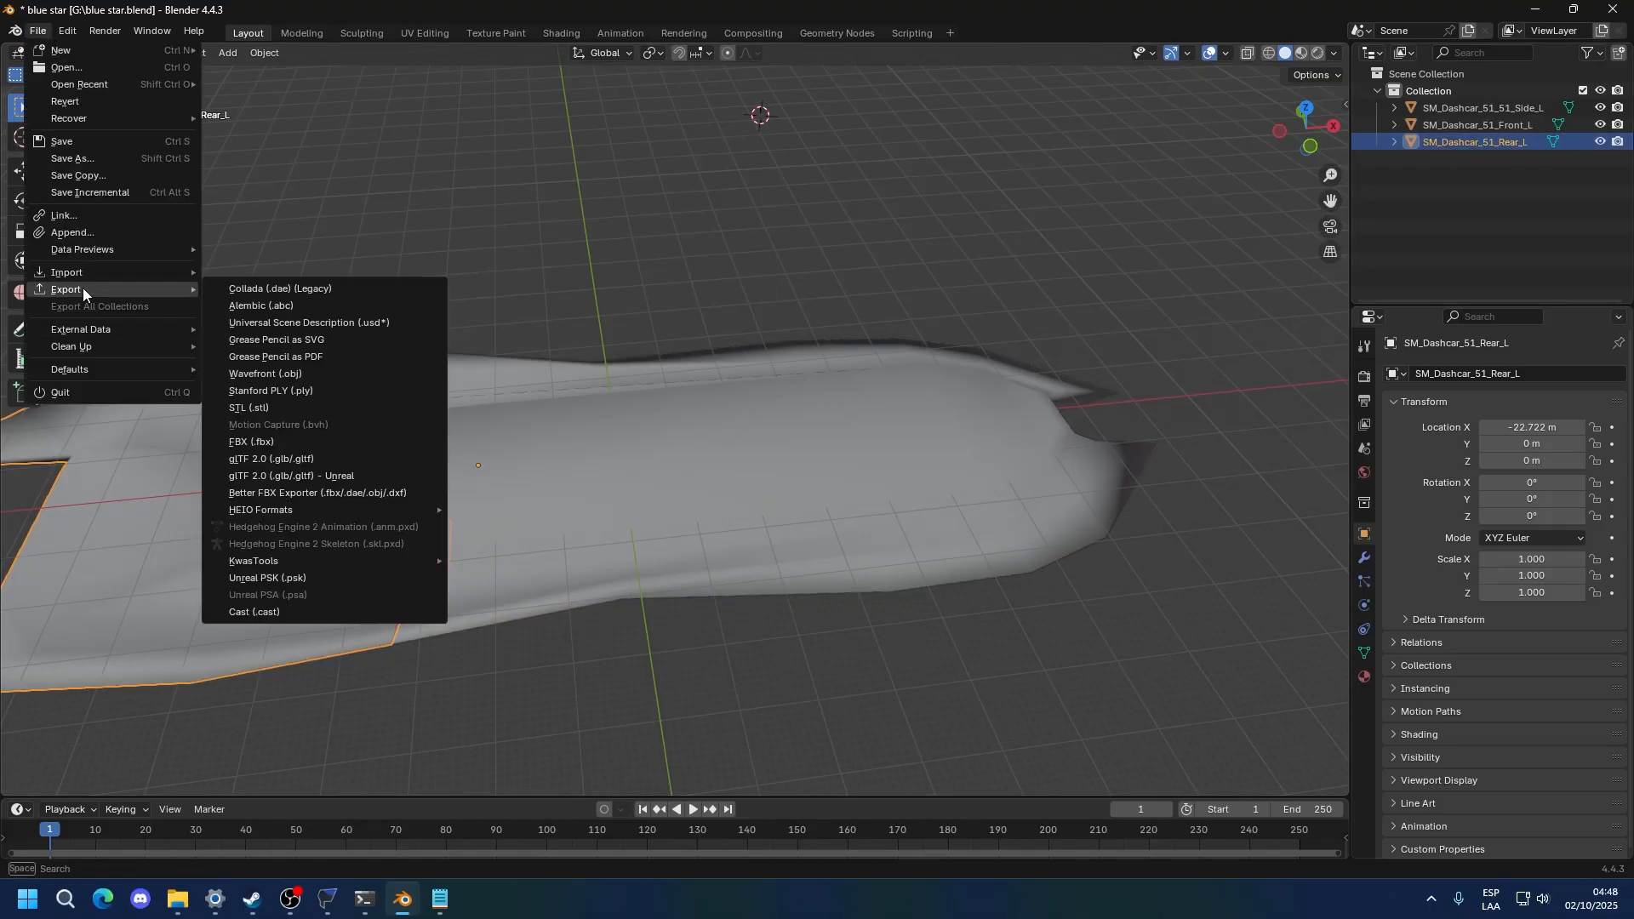
{"action": "left_click", "coordinate": [304, 443]}
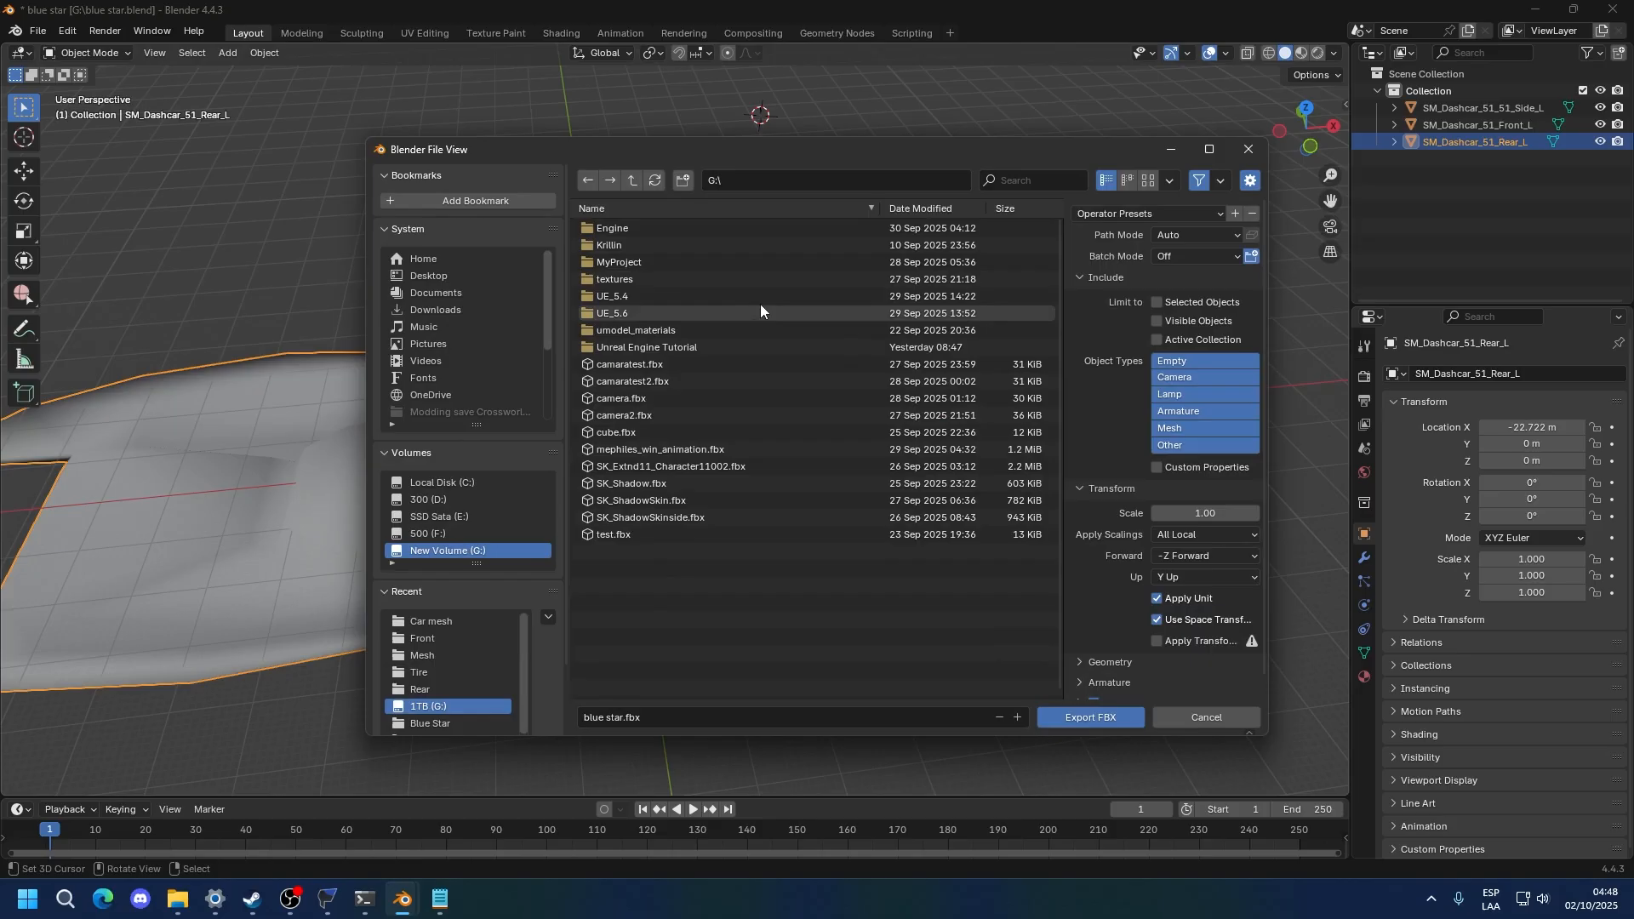
{"action": "left_click", "coordinate": [434, 622]}
{"action": "left_click", "coordinate": [603, 226]}
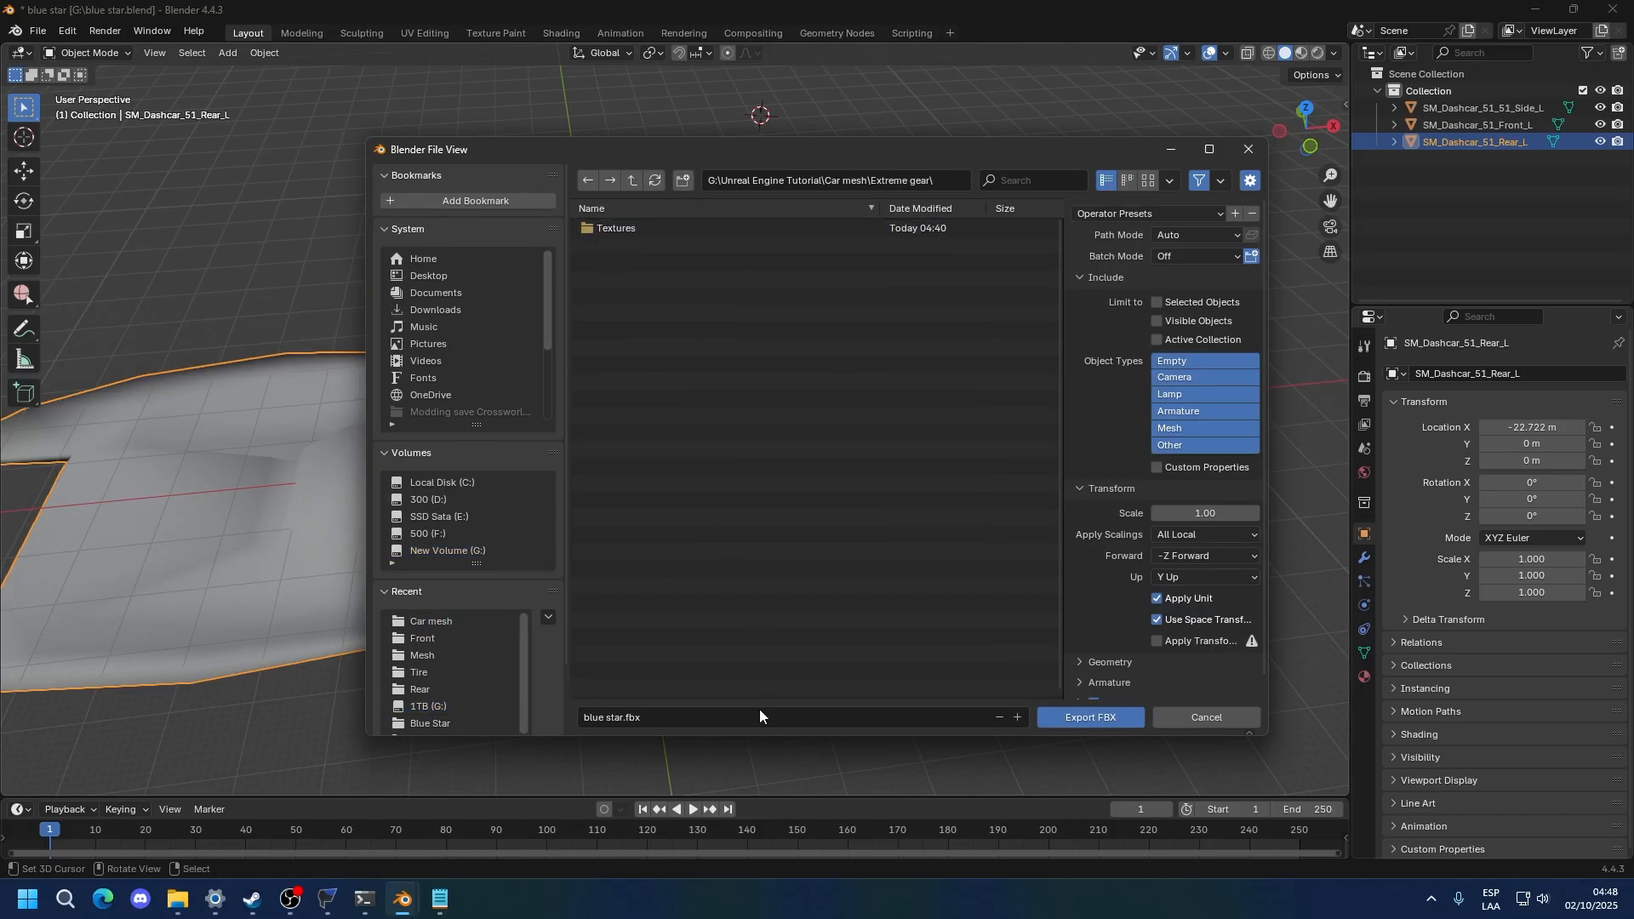
Name the export file SM_Dashcar_51_Rear_L, limit it to selected objects and set the scale to 0.01
{"action": "type", "text": "SM_Dashcar_51_Rear_L"}
{"action": "left_click", "coordinate": [1179, 515]}
{"action": "type", "text": "0.01"}
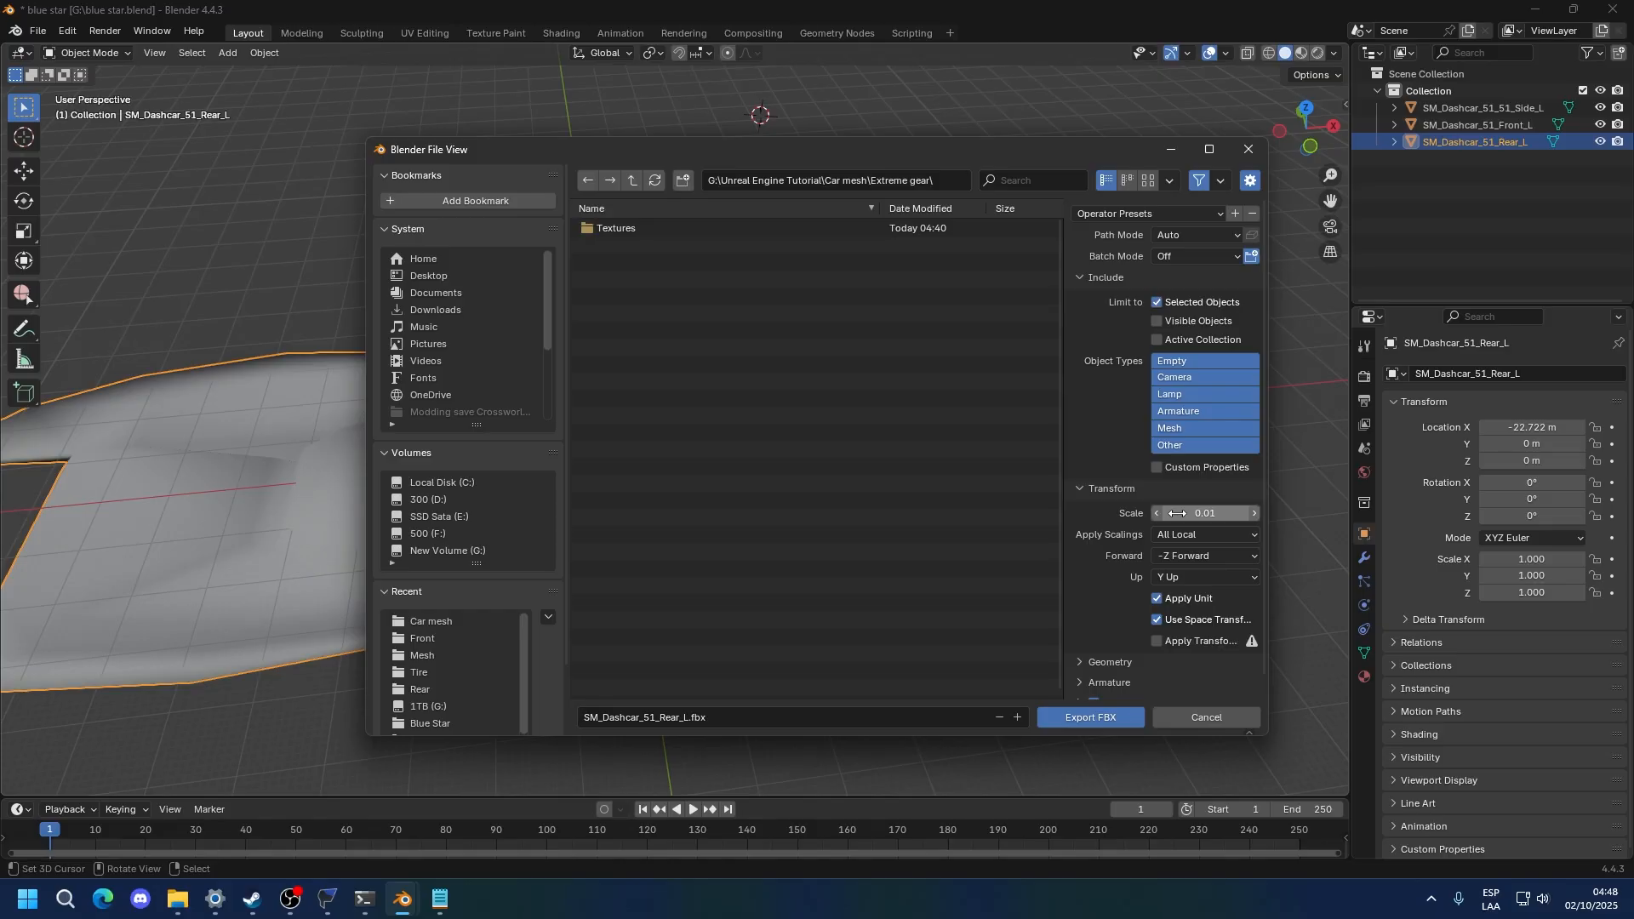
{"action": "key", "text": "Return"}
Export the board's rear part as FBX with Normals Only smoothing
{"action": "left_click", "coordinate": [1112, 673]}
{"action": "scroll", "coordinate": [1150, 655], "scroll_direction": "down", "scroll_amount": 4}
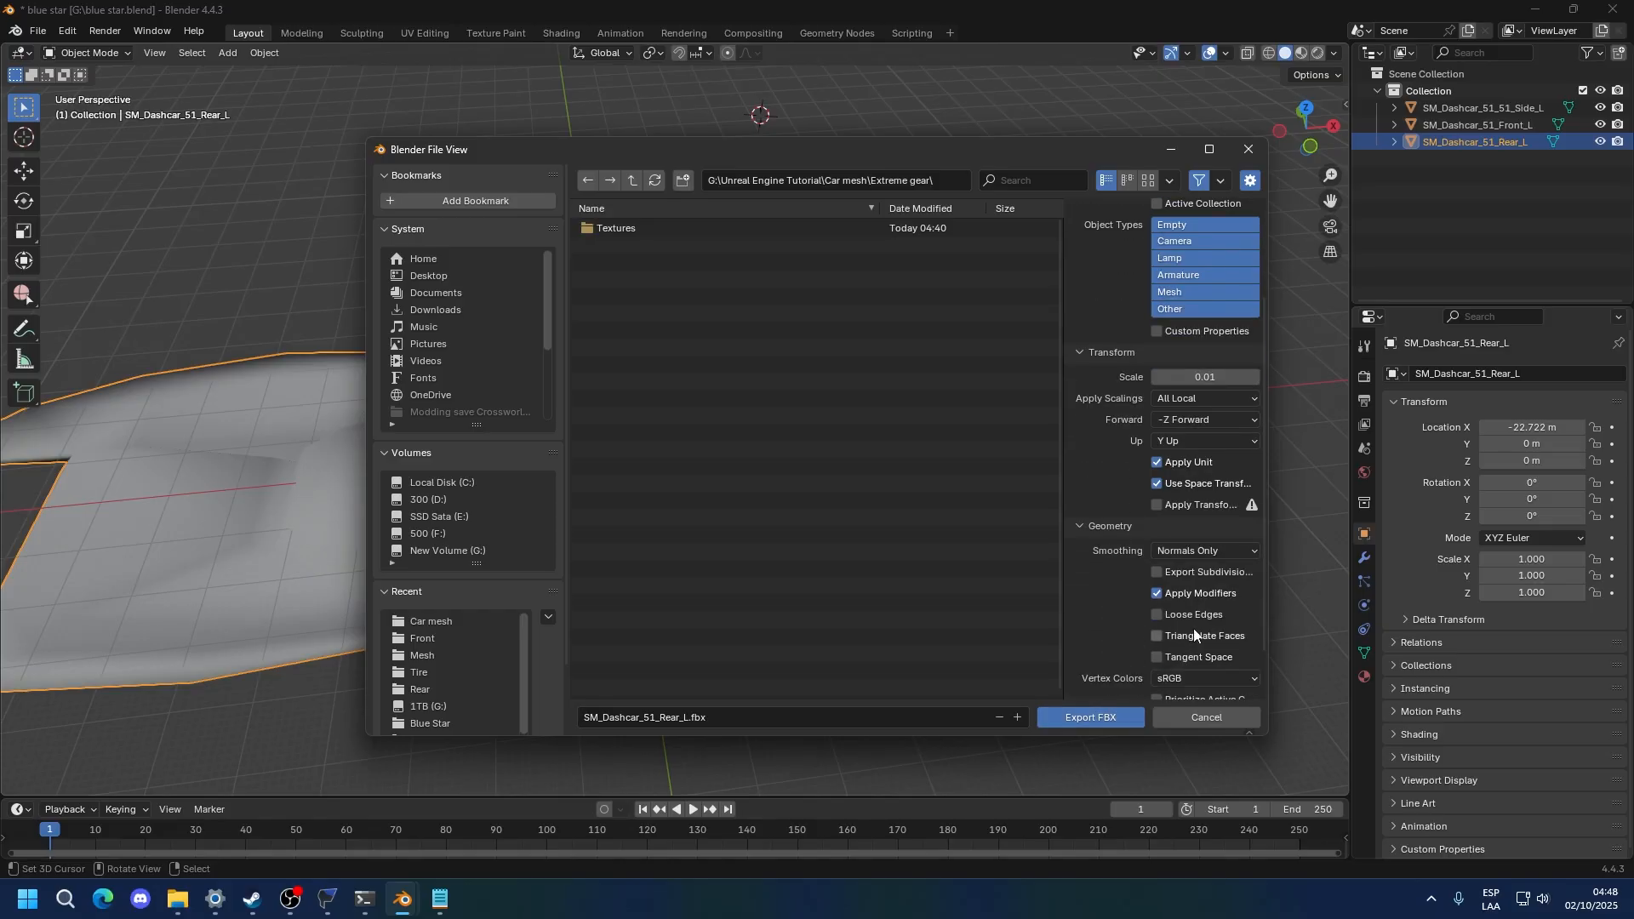
{"action": "scroll", "coordinate": [1122, 693], "scroll_direction": "down", "scroll_amount": 1}
{"action": "left_click", "coordinate": [1105, 715]}
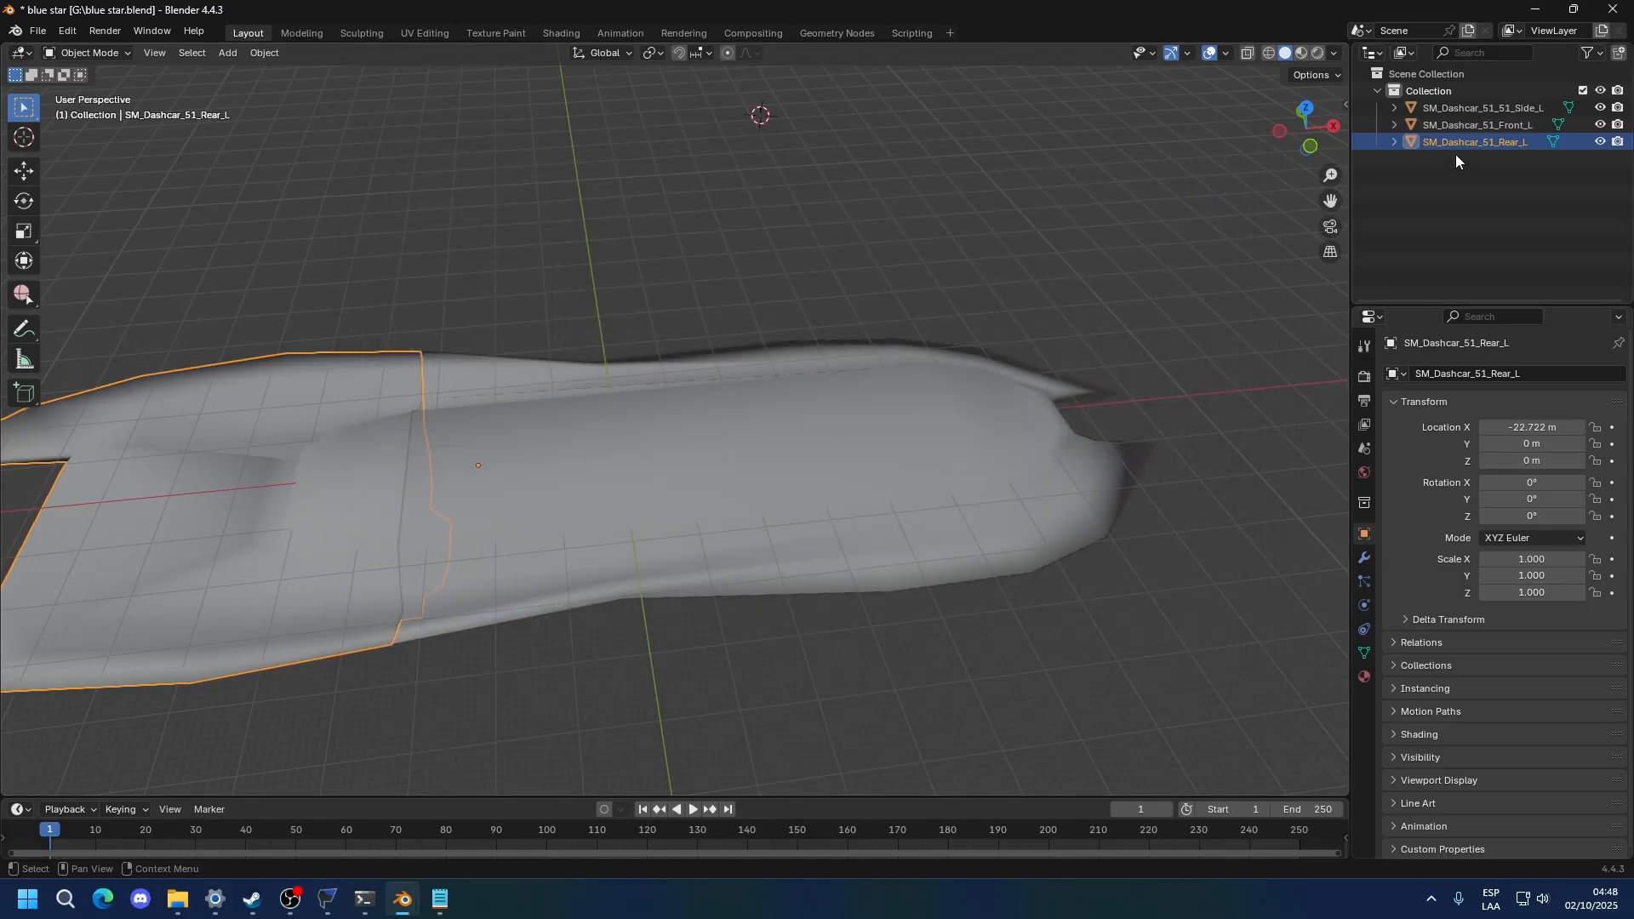
Export the SM_Dashcar_51_Front_L mesh as SM_Dashcar_51_Front_L.fbx into the Extreme gear folder with the same settings
{"action": "double_click", "coordinate": [1477, 124]}
{"action": "key", "text": "ctrl+c"}
{"action": "left_click", "coordinate": [38, 31]}
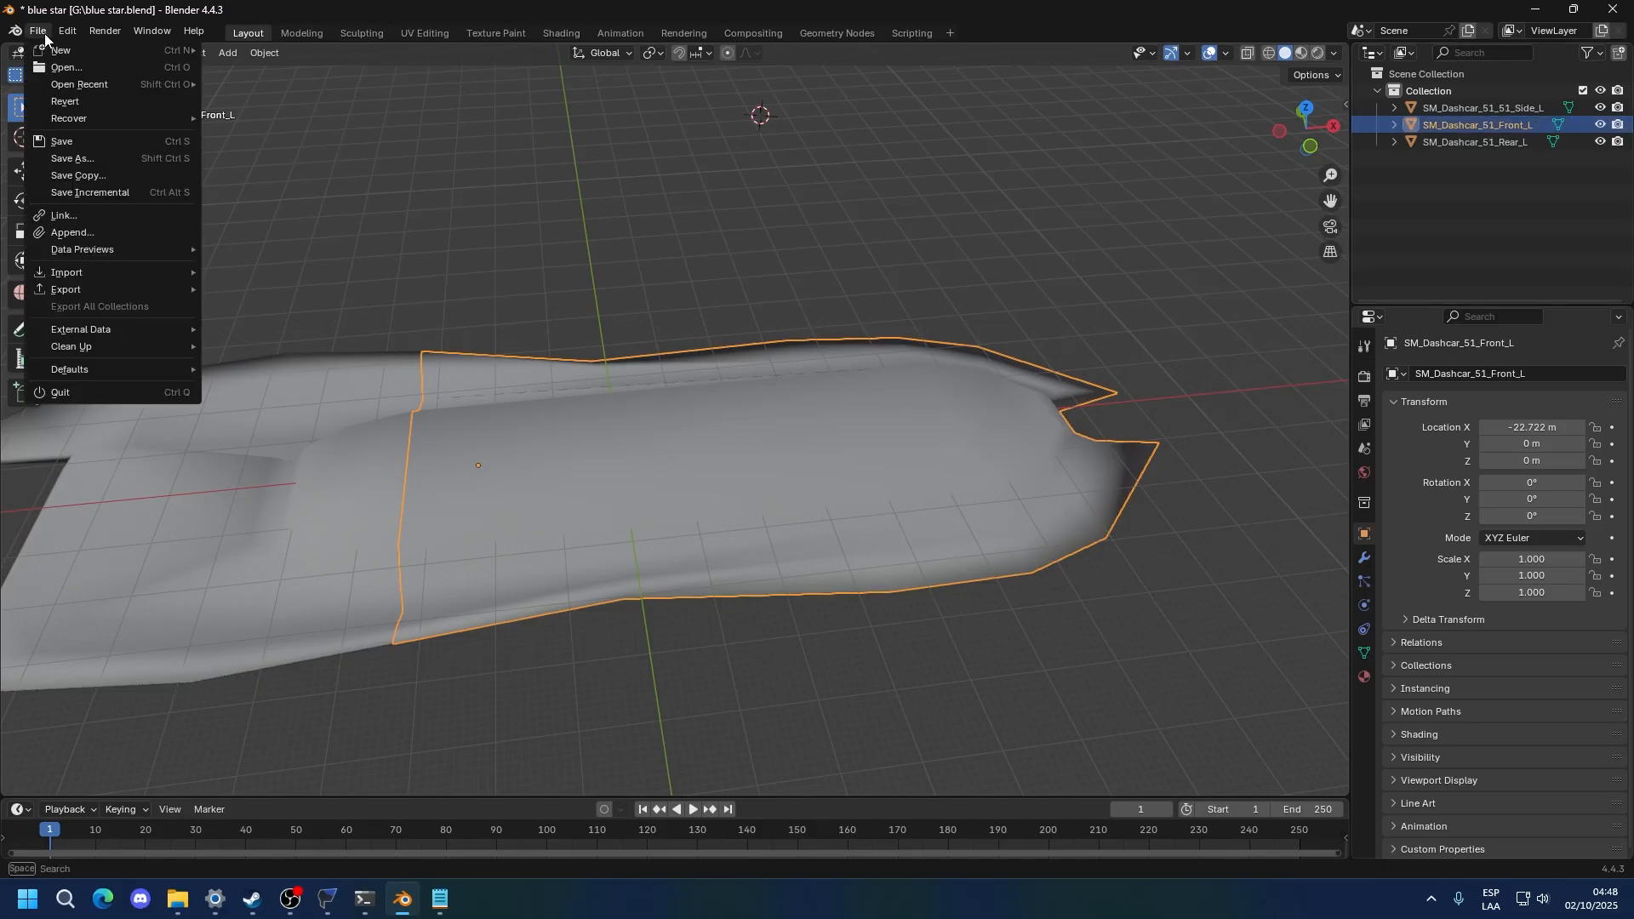
{"action": "mouse_move", "coordinate": [78, 300]}
{"action": "left_click", "coordinate": [255, 429]}
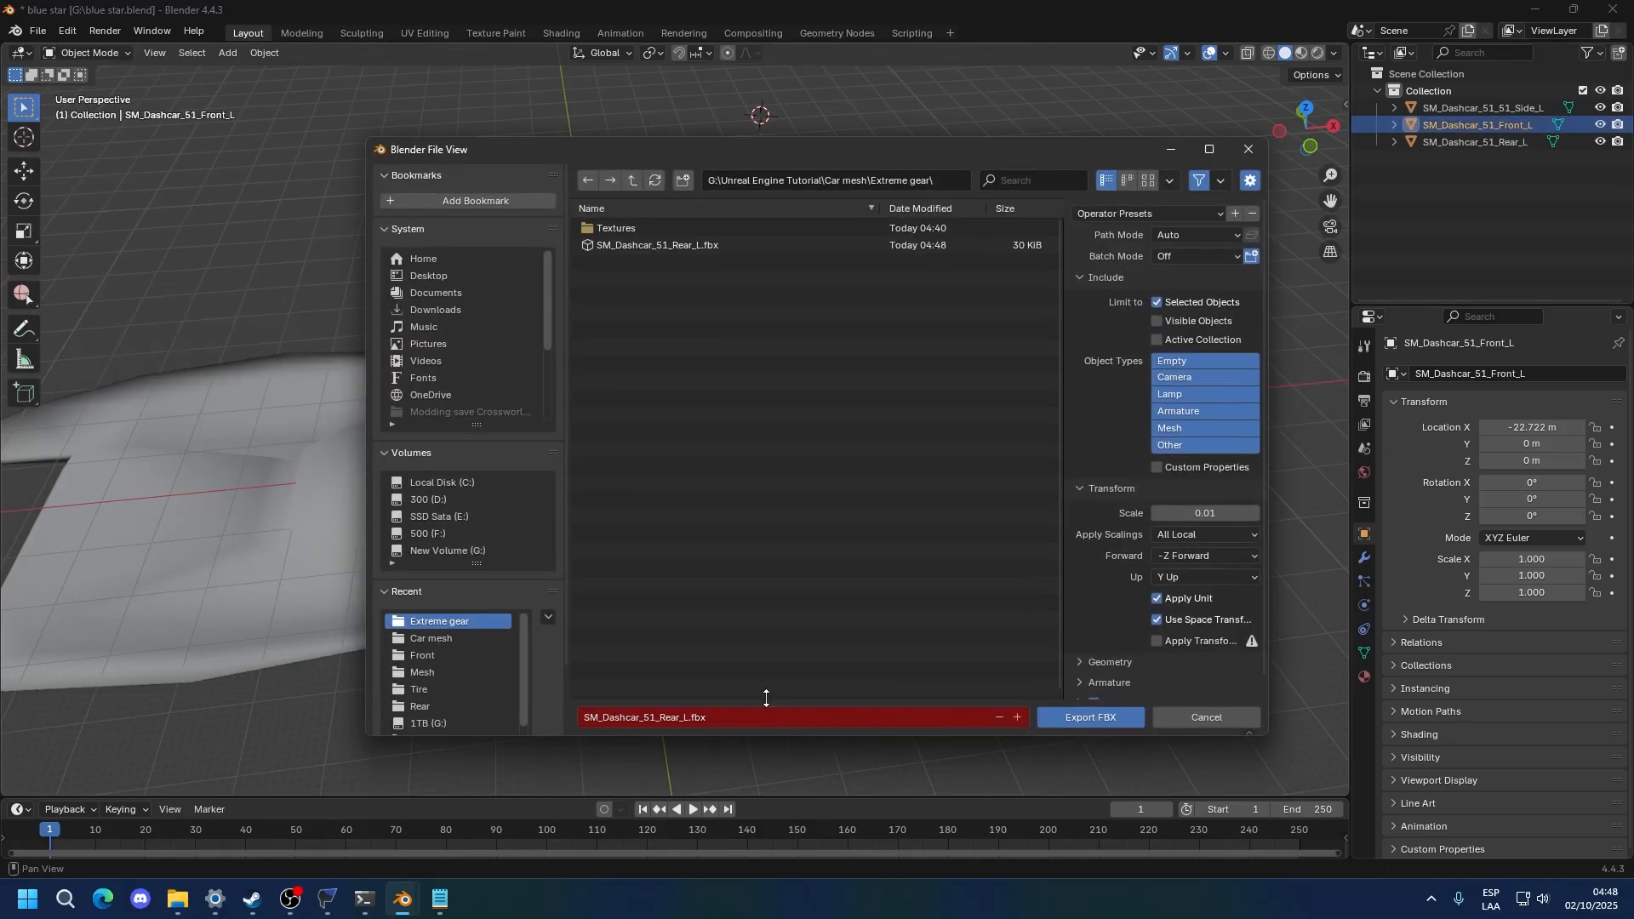
{"action": "key", "text": "ctrl+v"}
{"action": "left_click", "coordinate": [1086, 717]}
Export the SM_Dashcar_51_51_Side_L mesh as FBX into the Extreme gear folder with the same settings
{"action": "double_click", "coordinate": [1450, 107]}
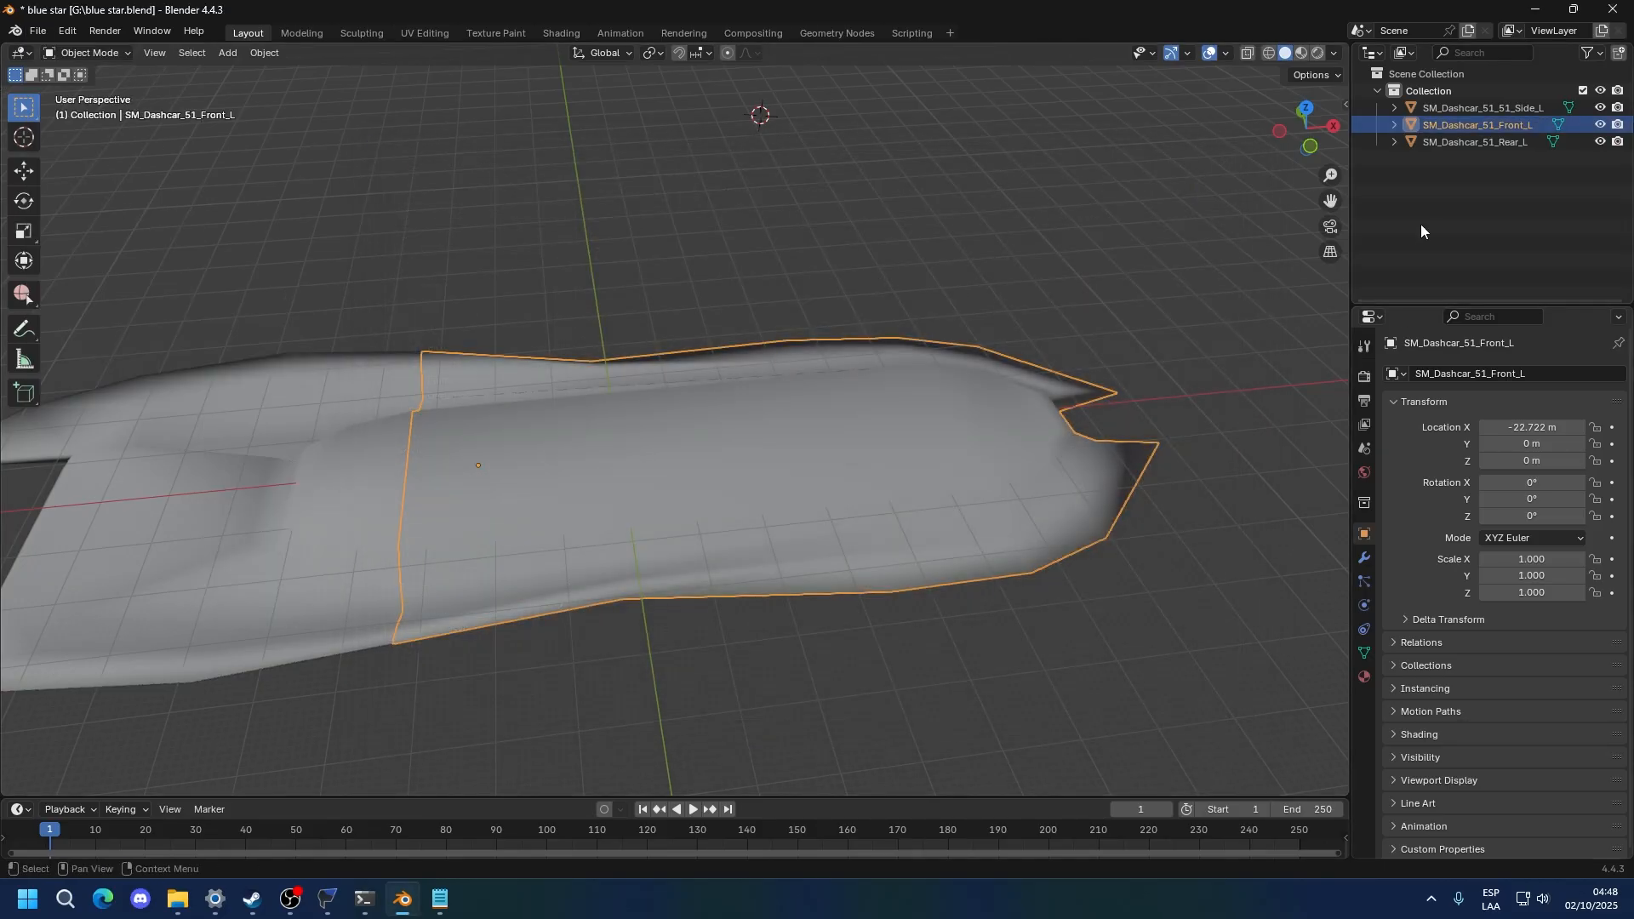
{"action": "key", "text": "Return"}
{"action": "left_click", "coordinate": [38, 31]}
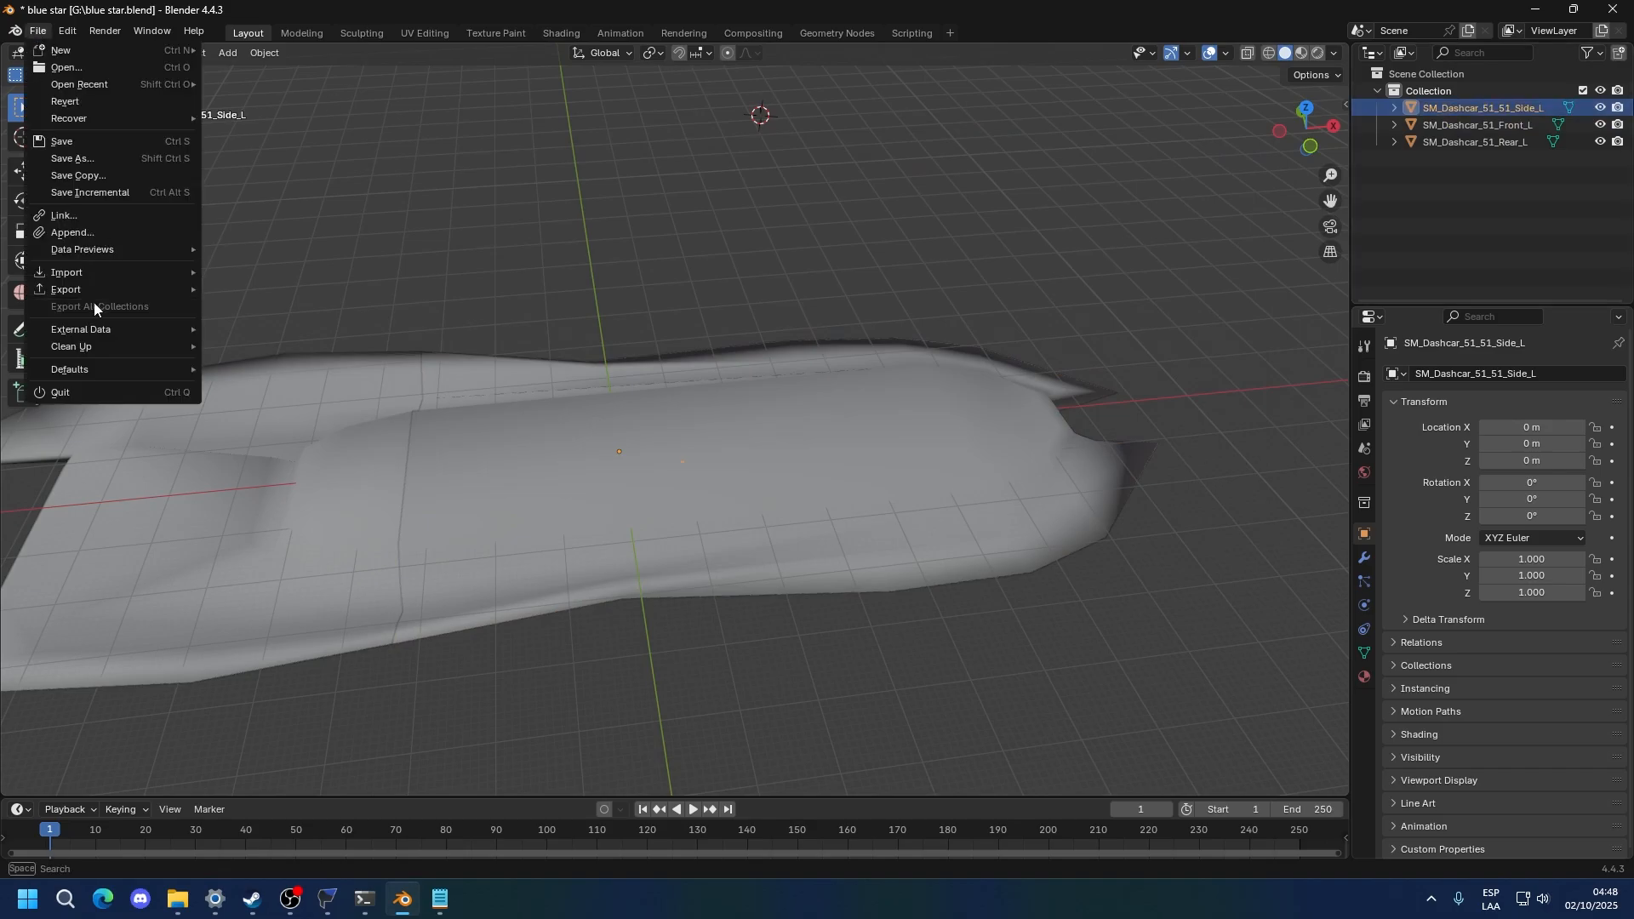
{"action": "mouse_move", "coordinate": [94, 291]}
{"action": "left_click", "coordinate": [255, 443]}
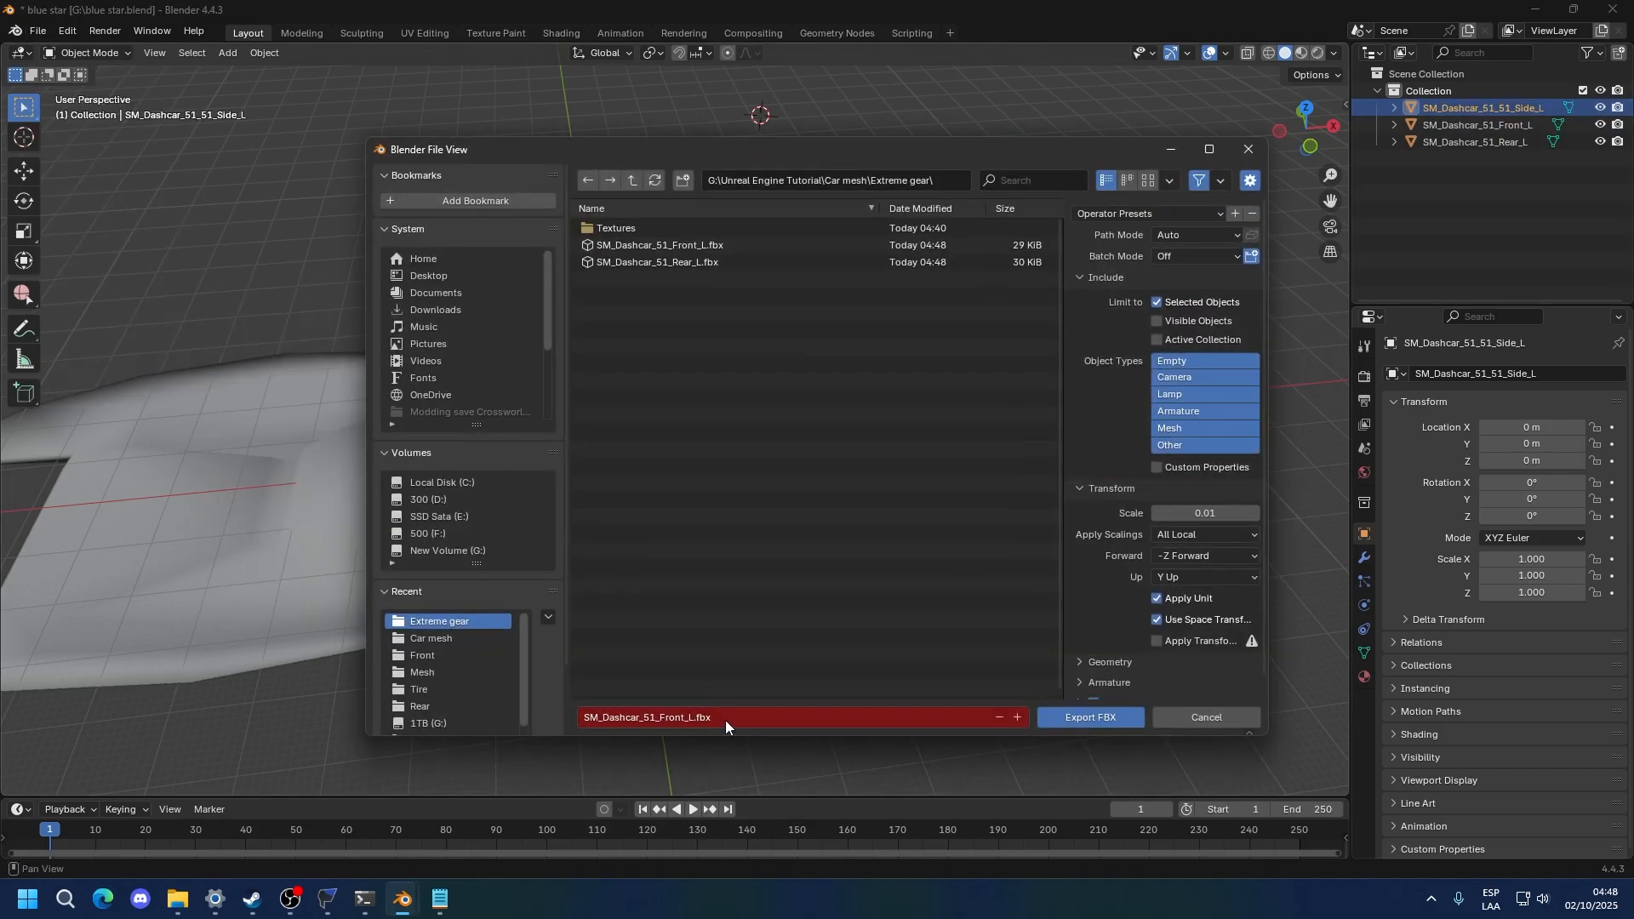
{"action": "left_click", "coordinate": [1085, 722]}
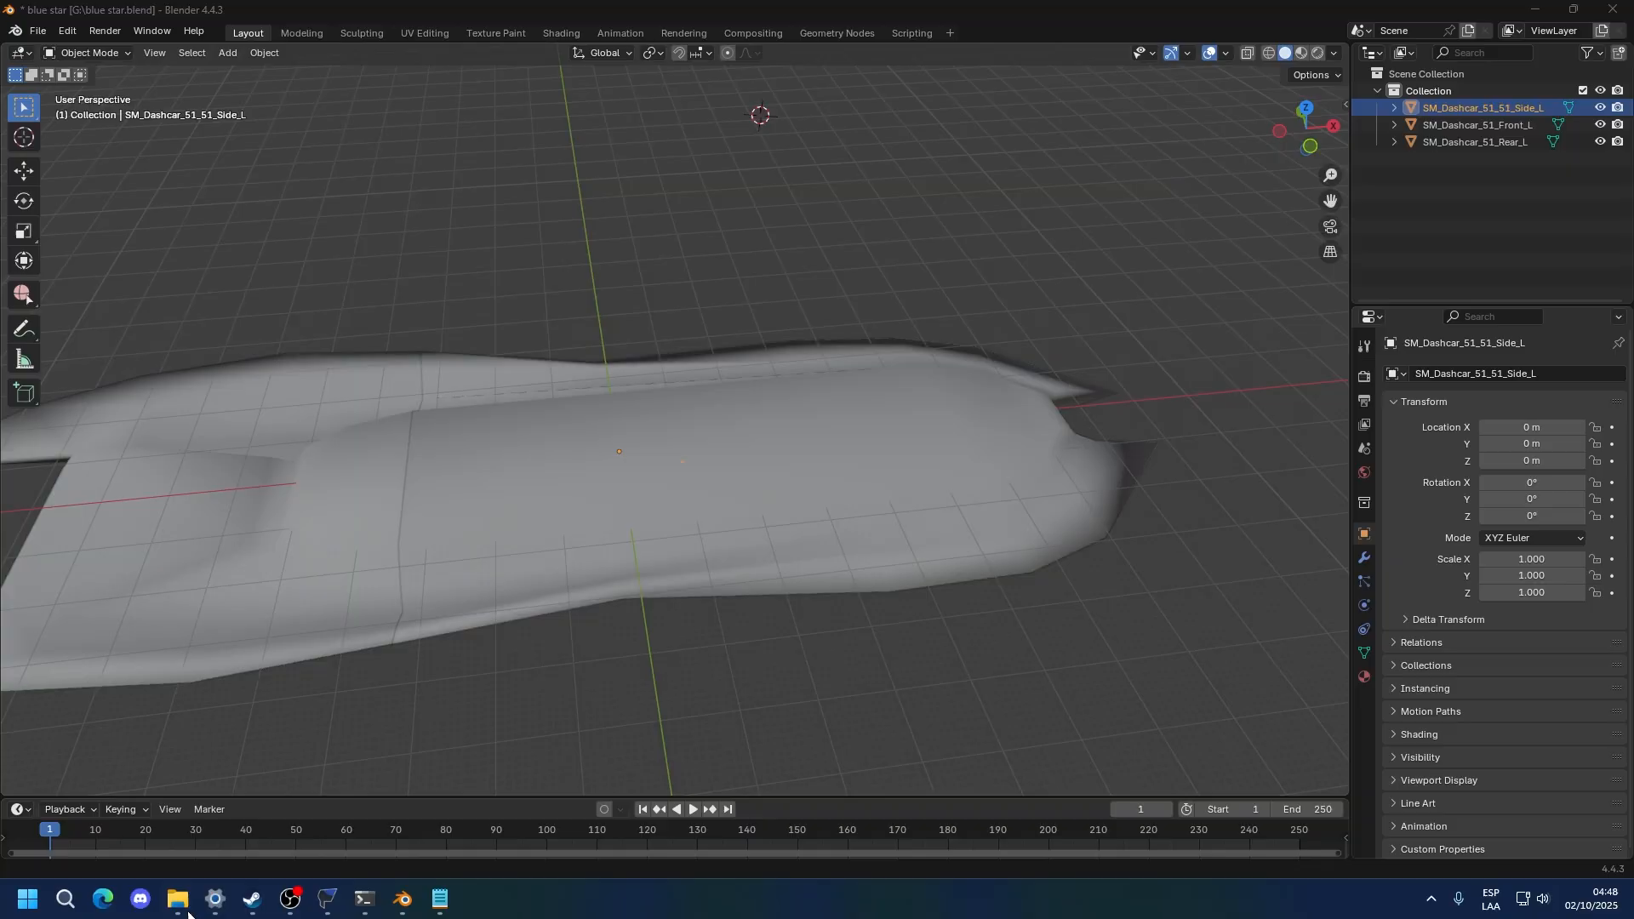
Switch to File Explorer and browse from Unreal Engine Tutorial into UE5-SonicRacingCrossWorlds\Windows\Engine\Binaries\Win64
{"action": "mouse_move", "coordinate": [177, 900]}
{"action": "left_click", "coordinate": [153, 808]}
{"action": "left_click", "coordinate": [751, 355]}
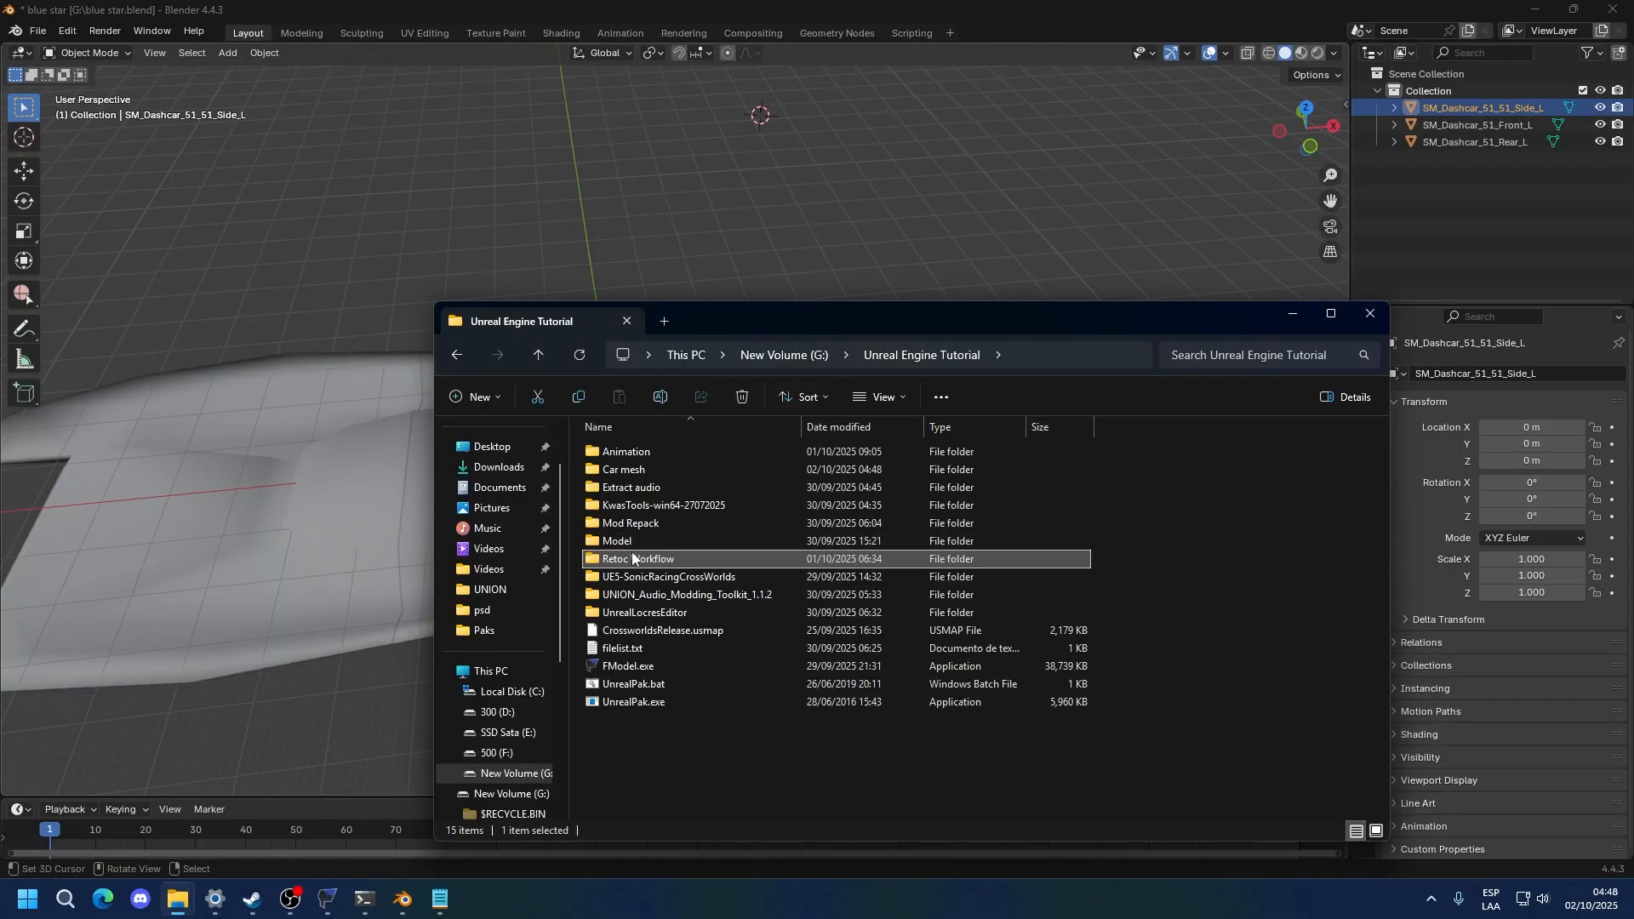
{"action": "double_click", "coordinate": [626, 576]}
{"action": "double_click", "coordinate": [619, 452]}
{"action": "double_click", "coordinate": [619, 452]}
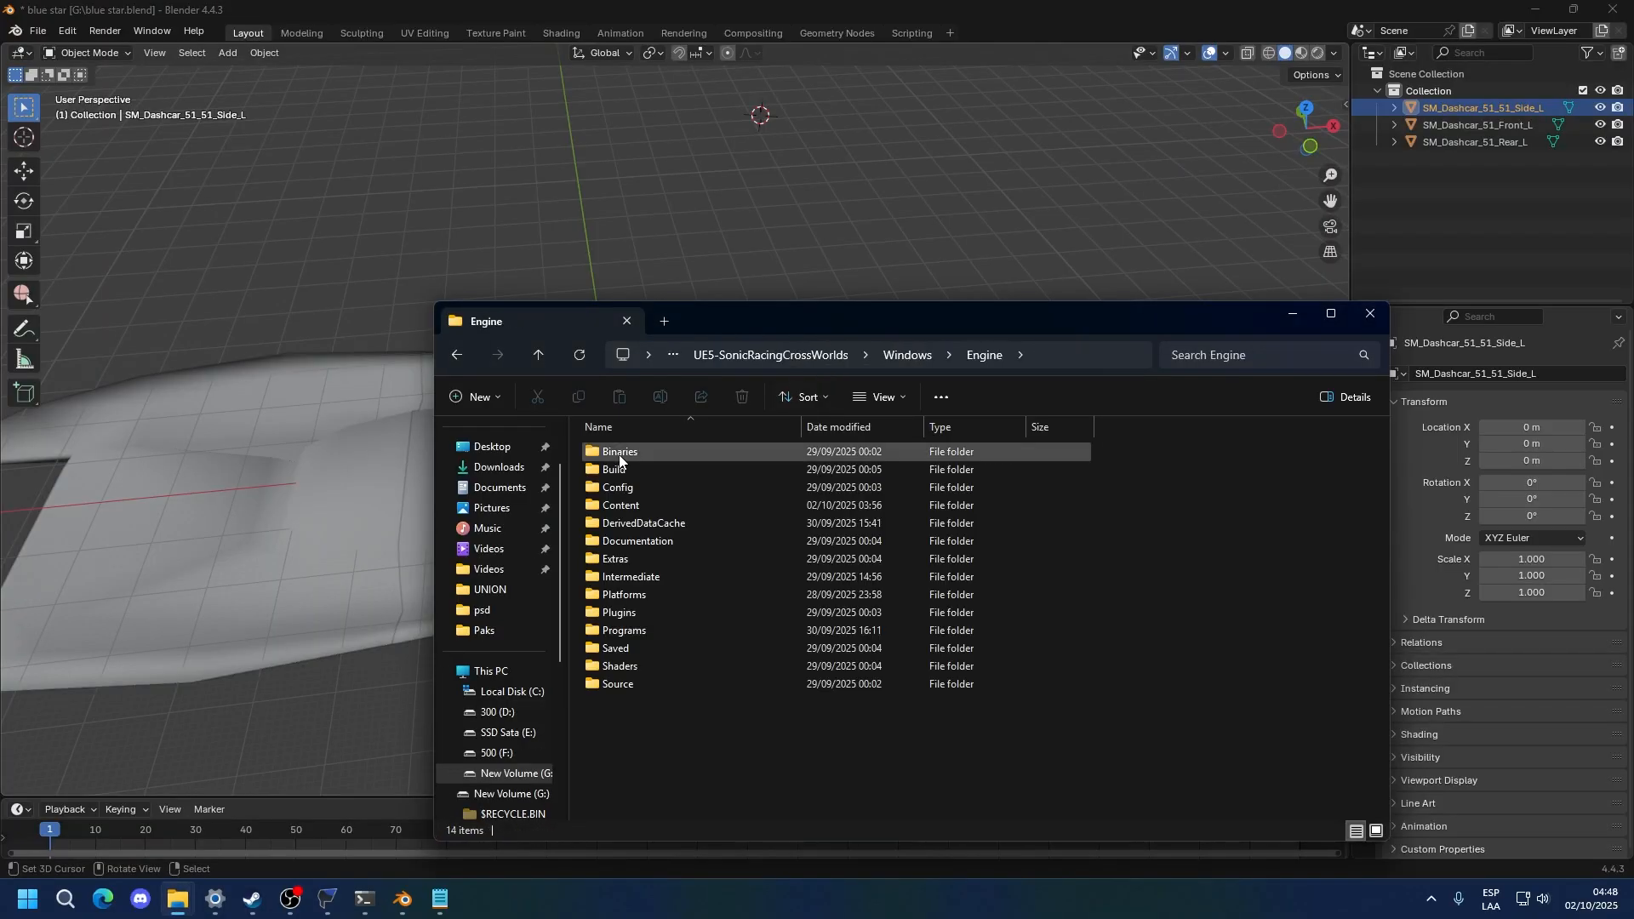
{"action": "double_click", "coordinate": [619, 452]}
{"action": "double_click", "coordinate": [617, 487]}
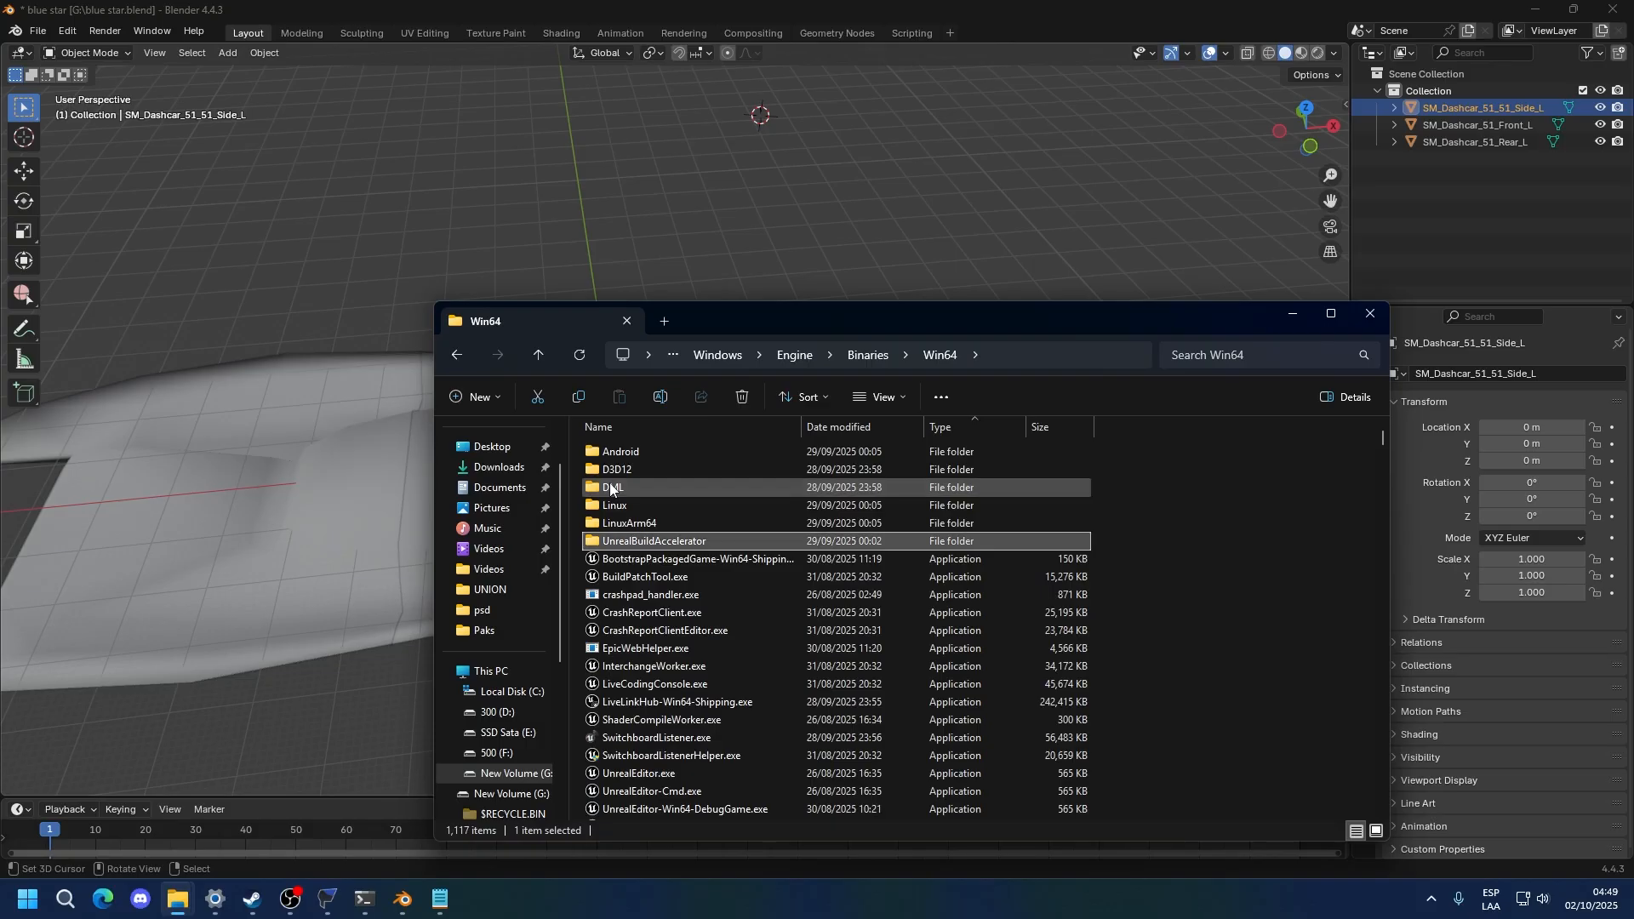
Start UnrealEditor.exe without rebuilding the missing UNION modules and open the UNION project from the project browser
{"action": "double_click", "coordinate": [643, 773]}
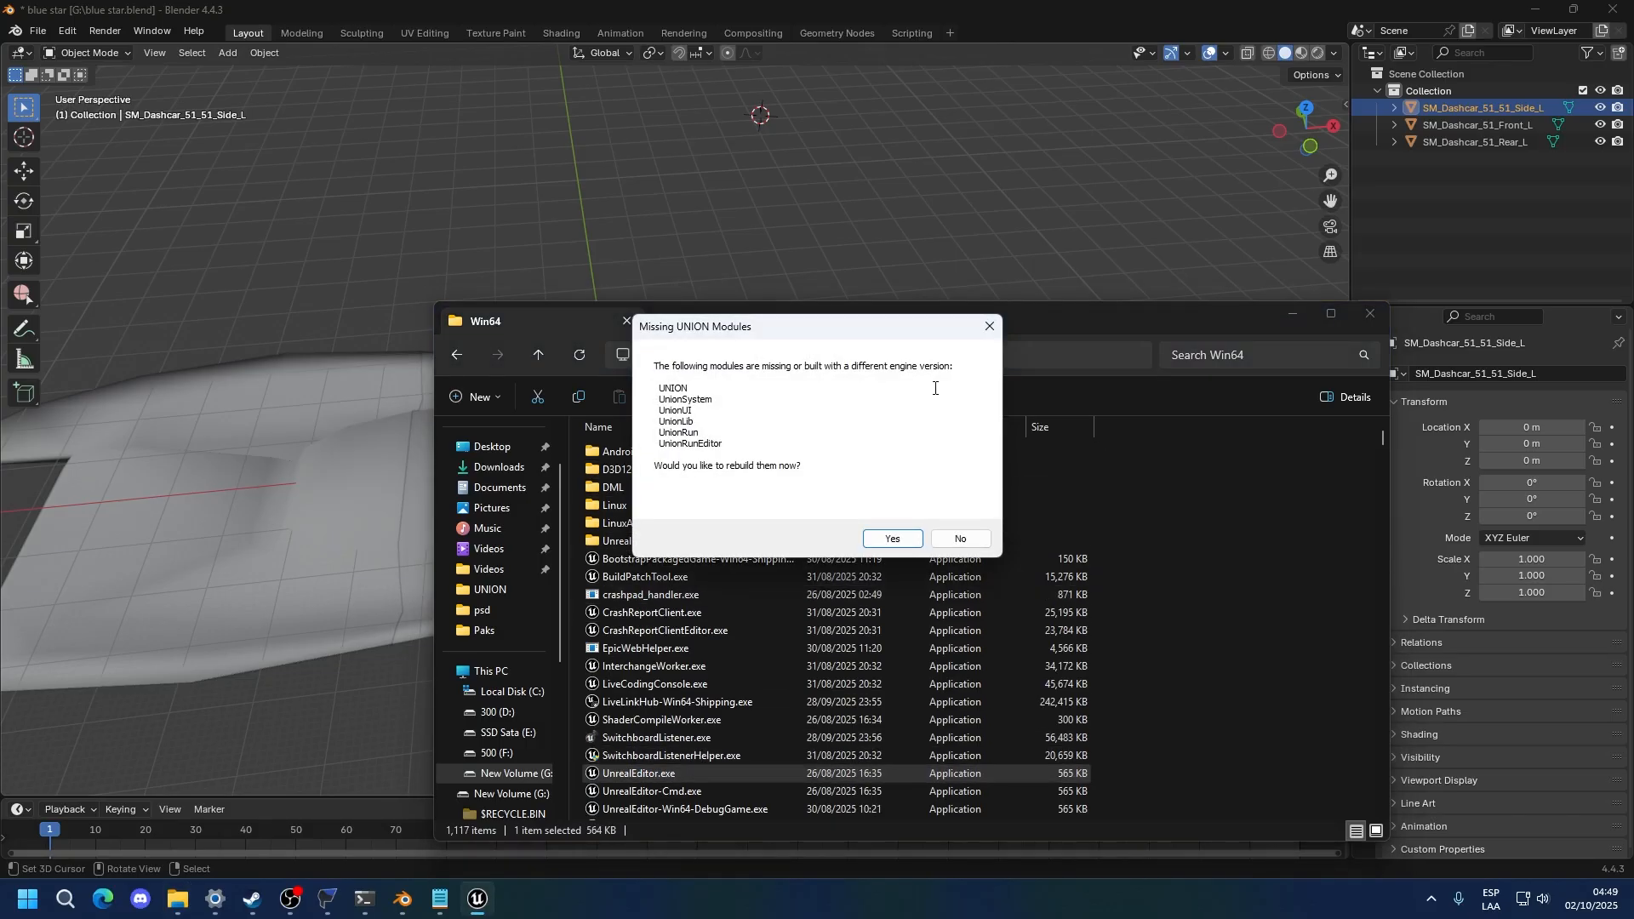
{"action": "left_click", "coordinate": [967, 537]}
{"action": "left_click", "coordinate": [1079, 543]}
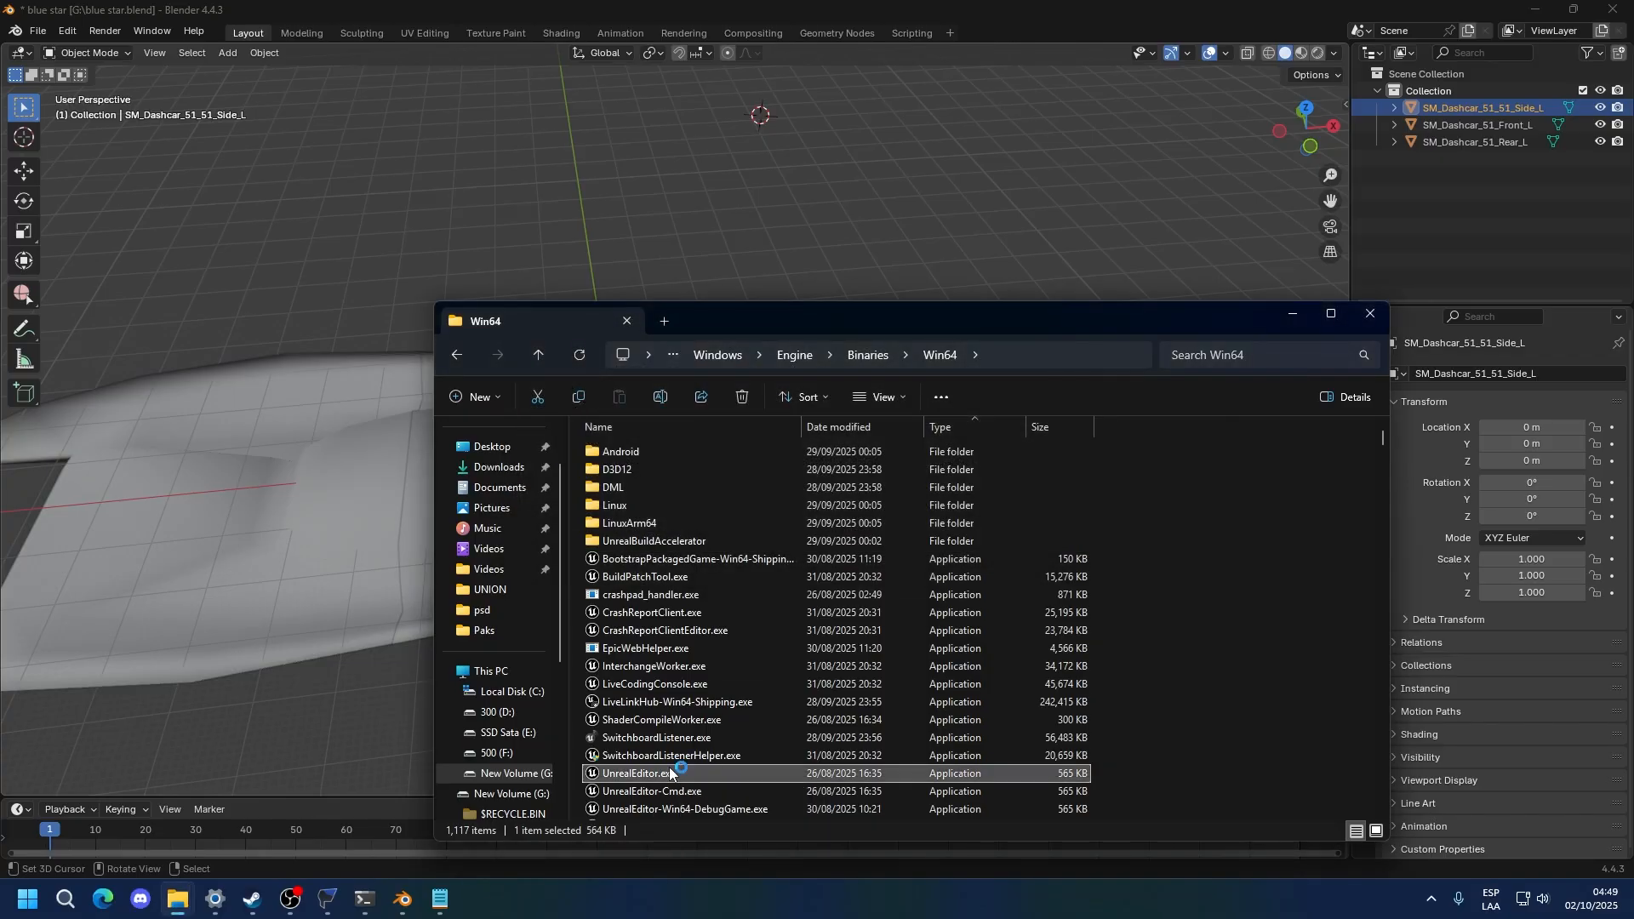
{"action": "double_click", "coordinate": [639, 773]}
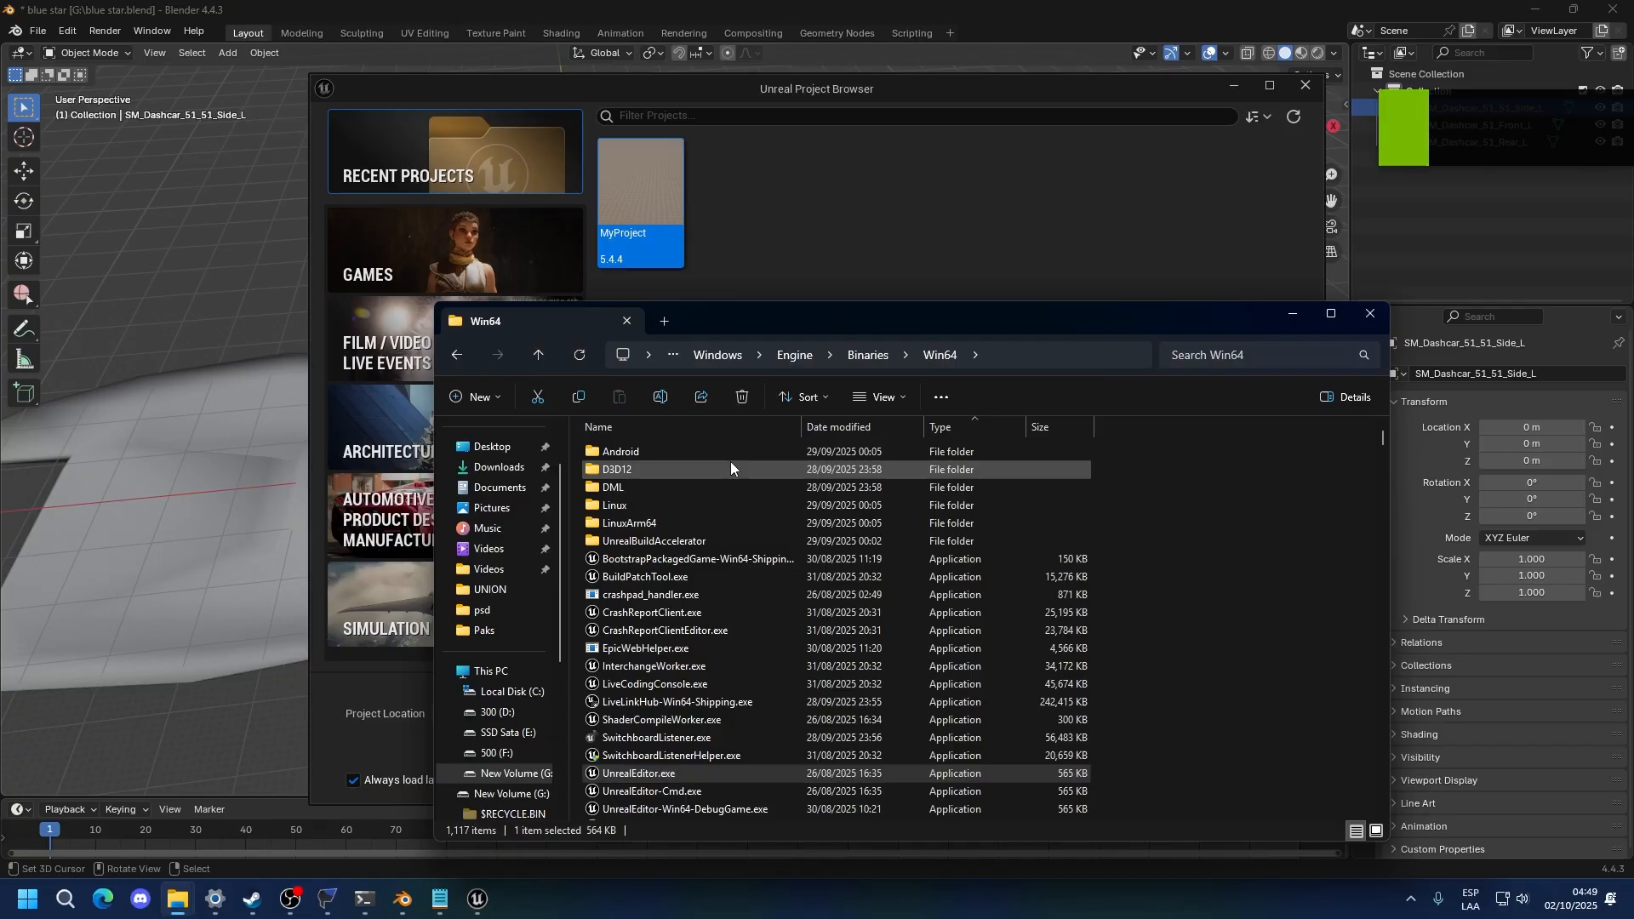
{"action": "left_click", "coordinate": [1129, 788]}
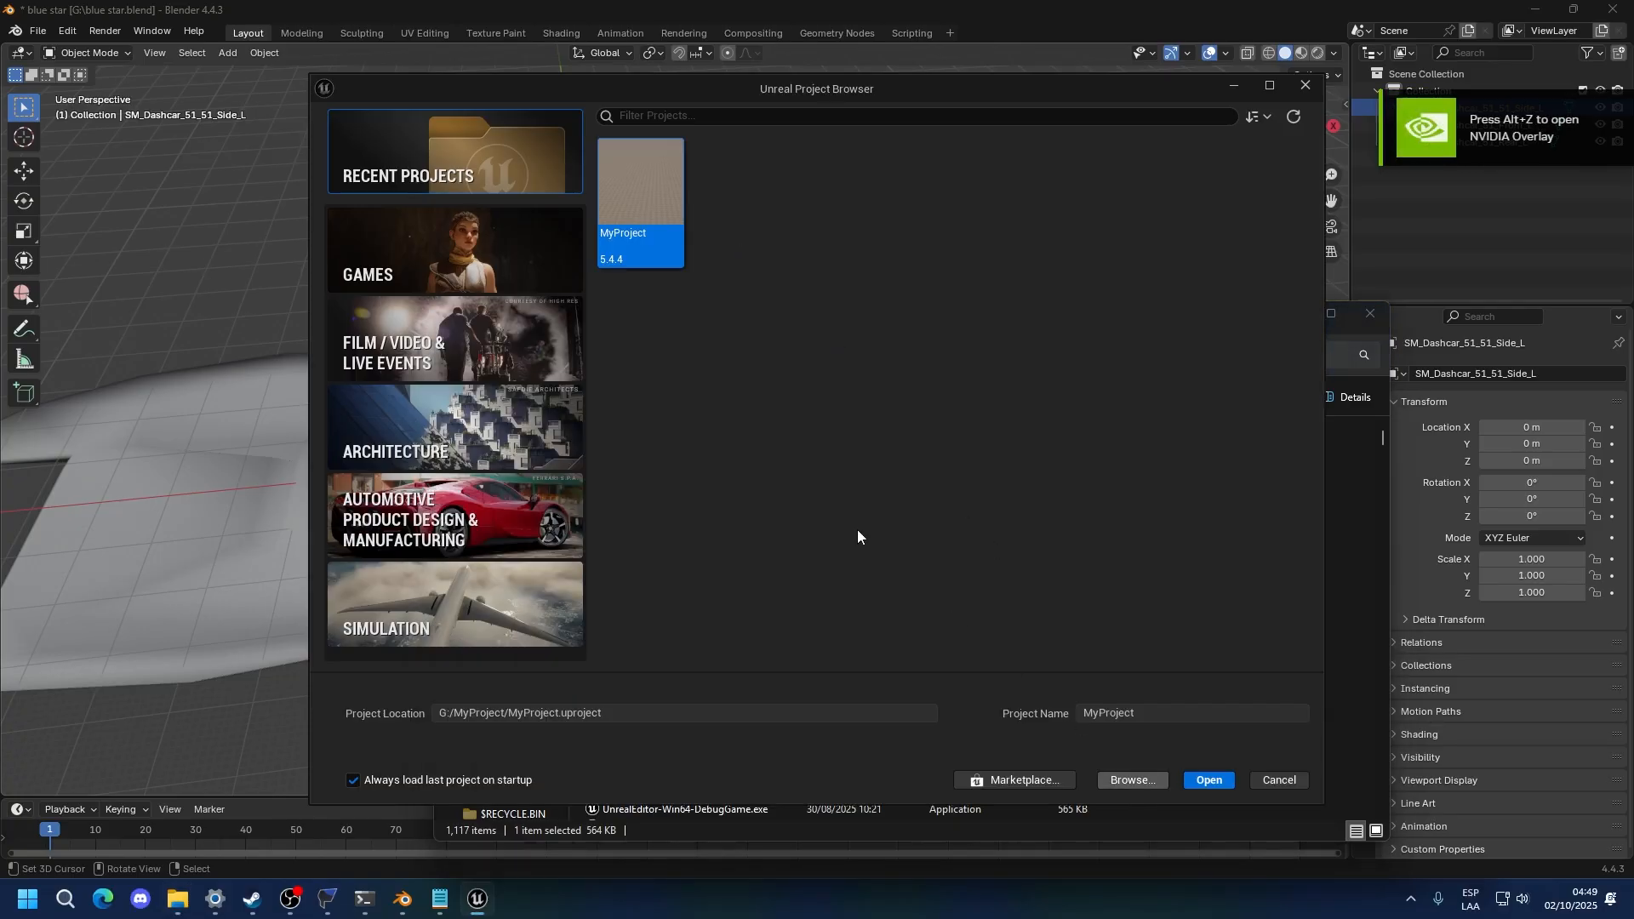
{"action": "double_click", "coordinate": [515, 390]}
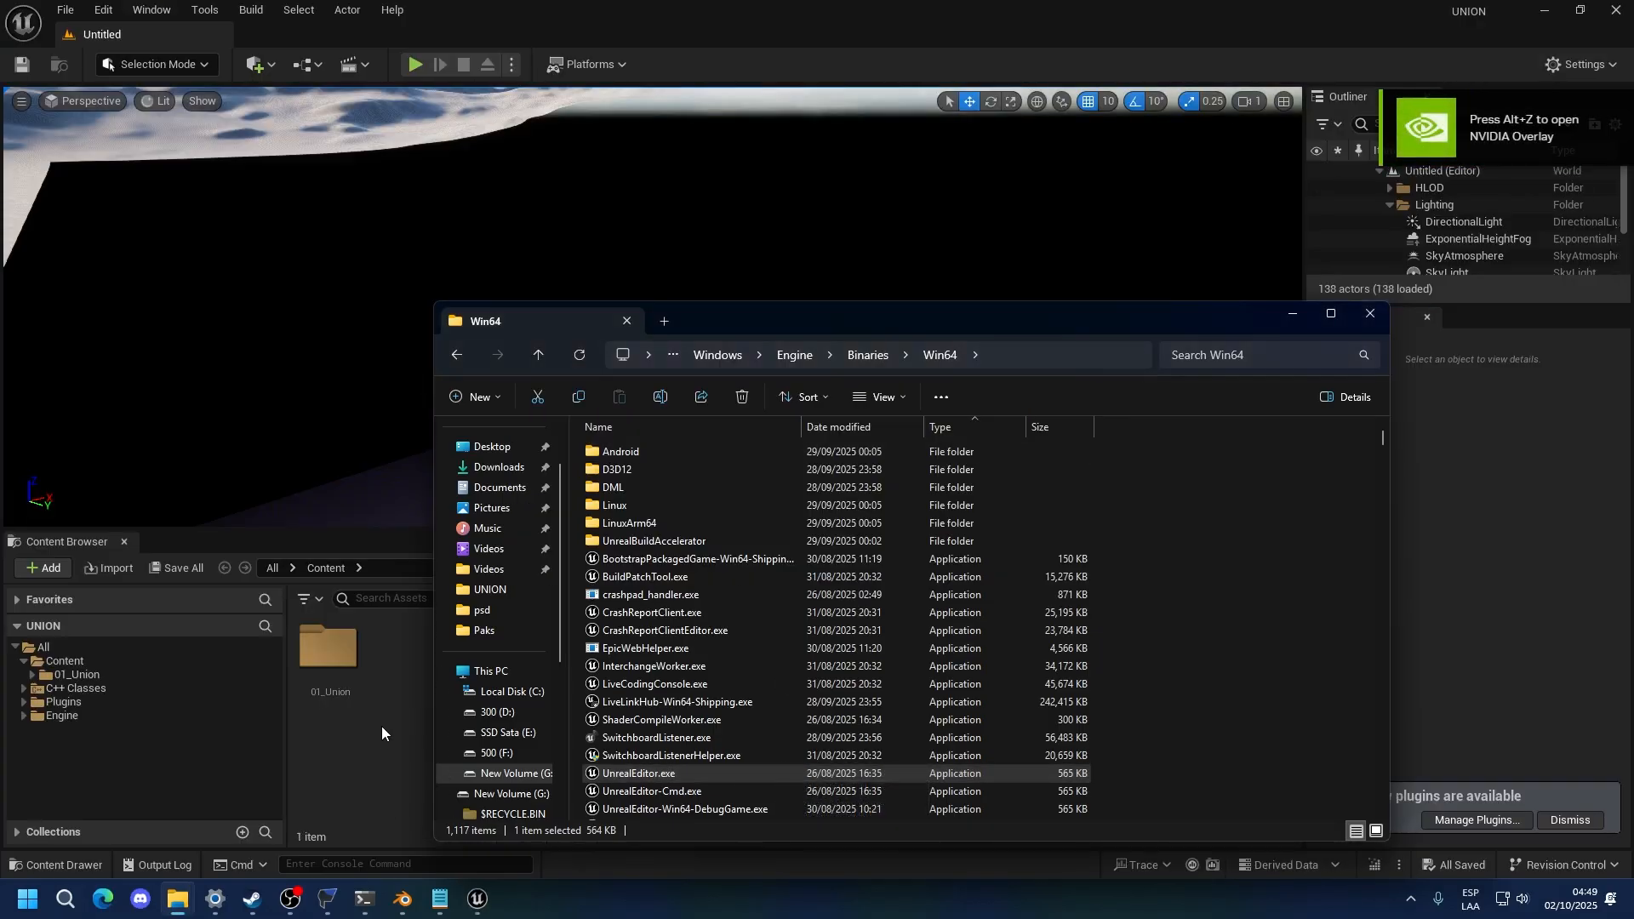
{"action": "left_click", "coordinate": [381, 727]}
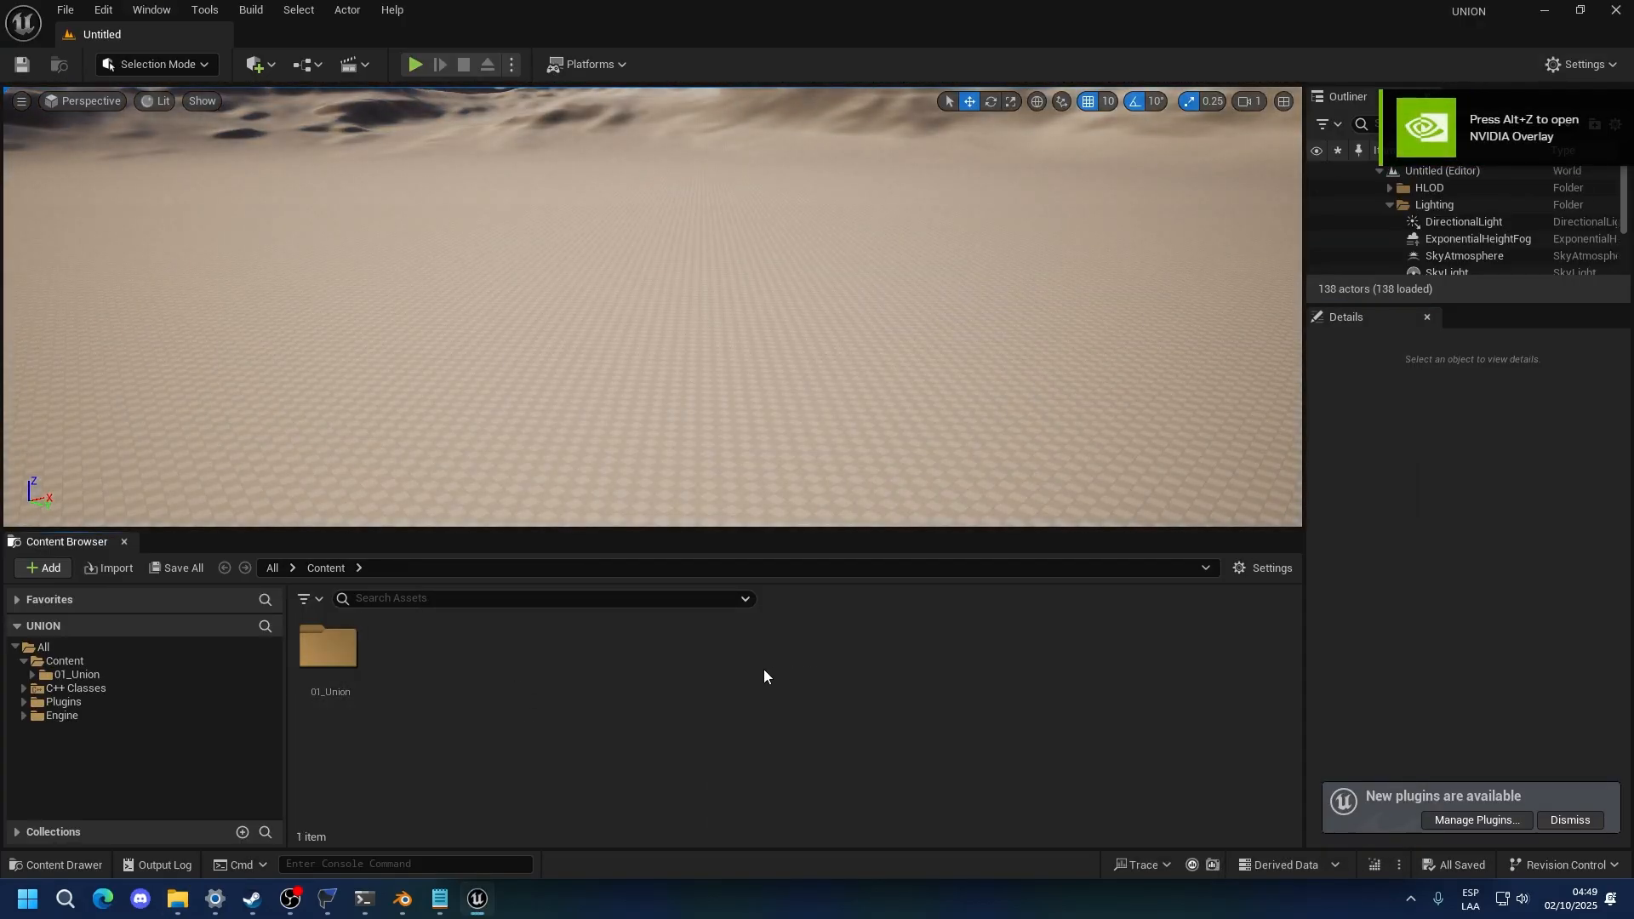
Open the Machine content folder under 01_Union/Asset
{"action": "double_click", "coordinate": [328, 672]}
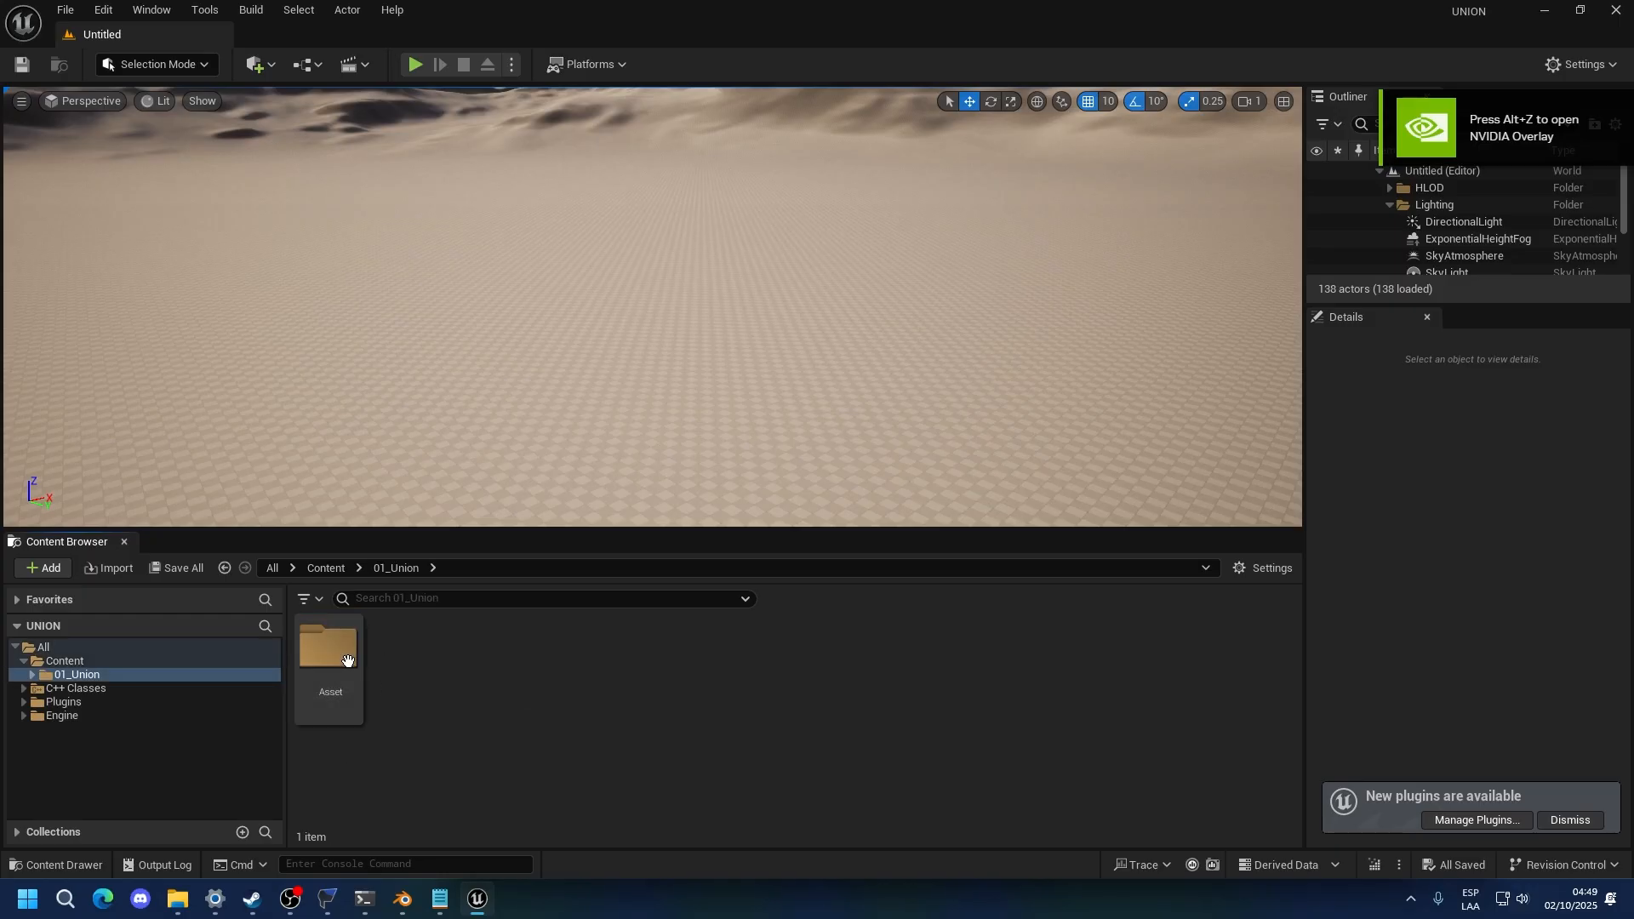
{"action": "double_click", "coordinate": [328, 681]}
{"action": "left_click", "coordinate": [494, 675]}
{"action": "double_click", "coordinate": [495, 675]}
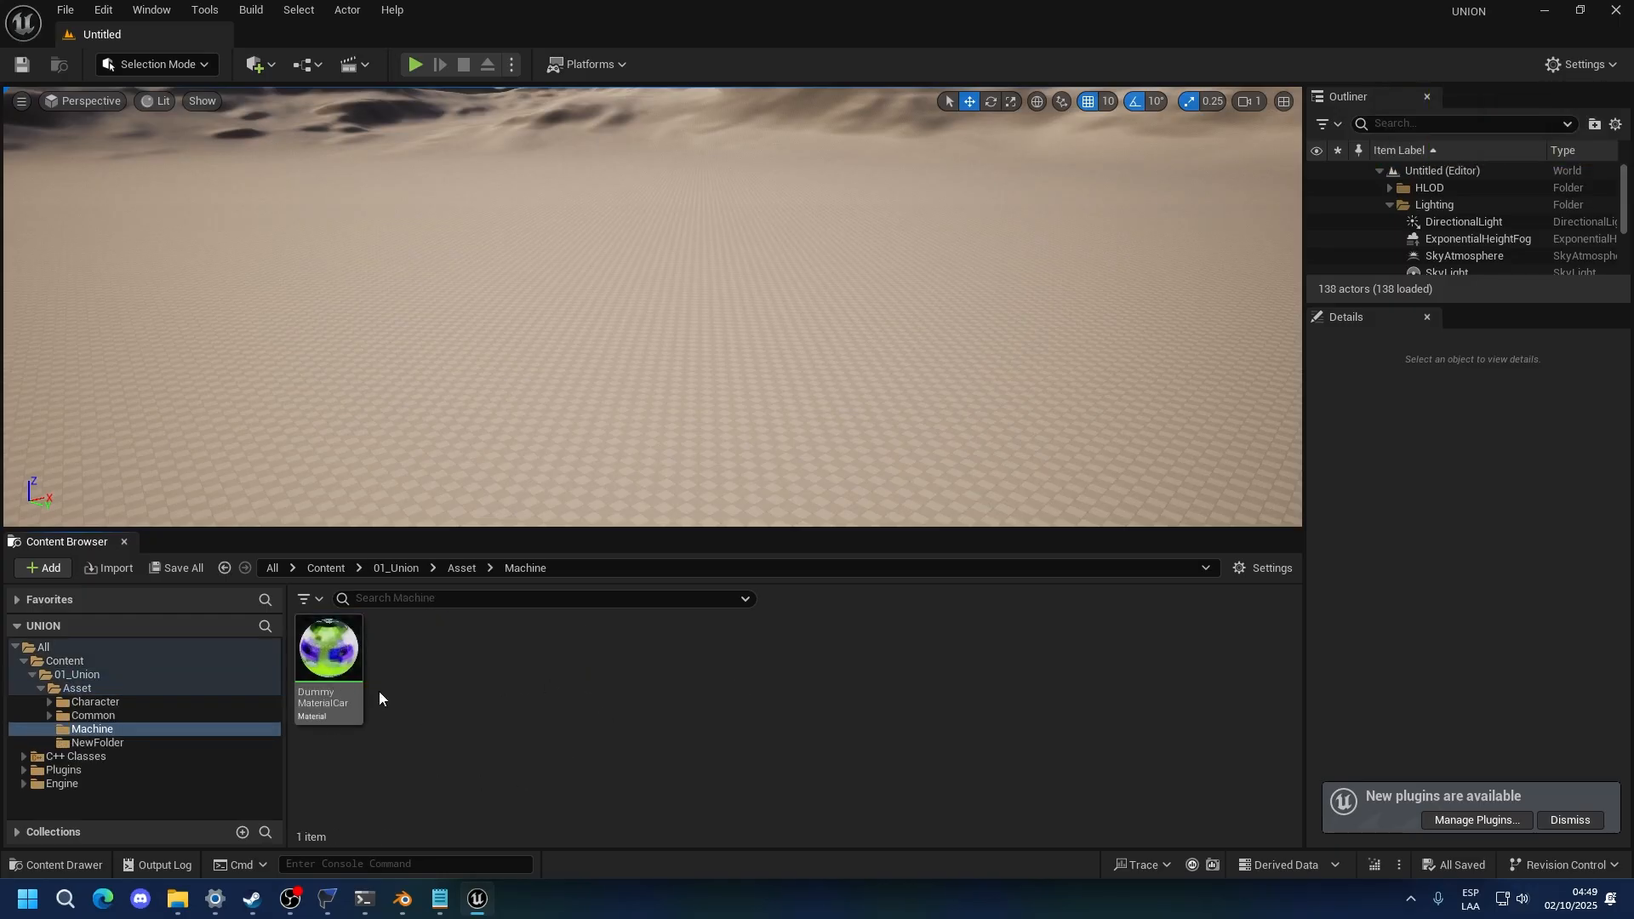
View the node graph of the DummyMaterialCar material and close its editor
{"action": "double_click", "coordinate": [325, 681]}
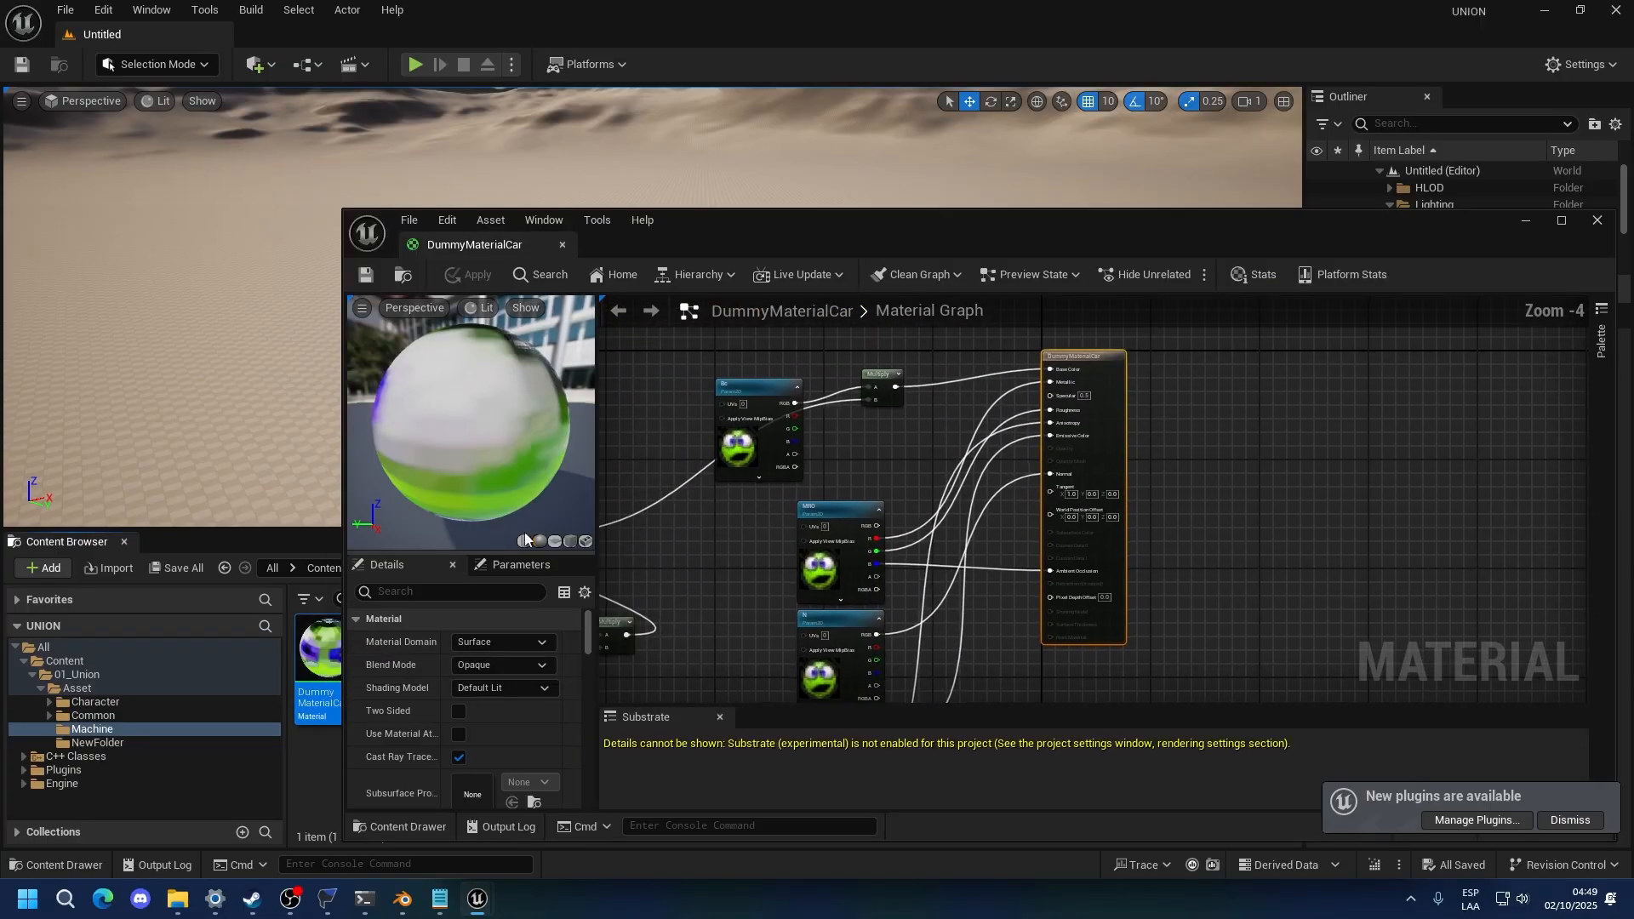
{"action": "scroll", "coordinate": [834, 465], "scroll_direction": "down", "scroll_amount": 3}
{"action": "right_click_drag", "start_coordinate": [928, 511], "coordinate": [794, 618]}
{"action": "left_click", "coordinate": [1597, 221]}
Check the Speedcar 04 asset path in FModel, and create and open a matching SPD folder inside Machine
{"action": "right_click", "coordinate": [480, 700]}
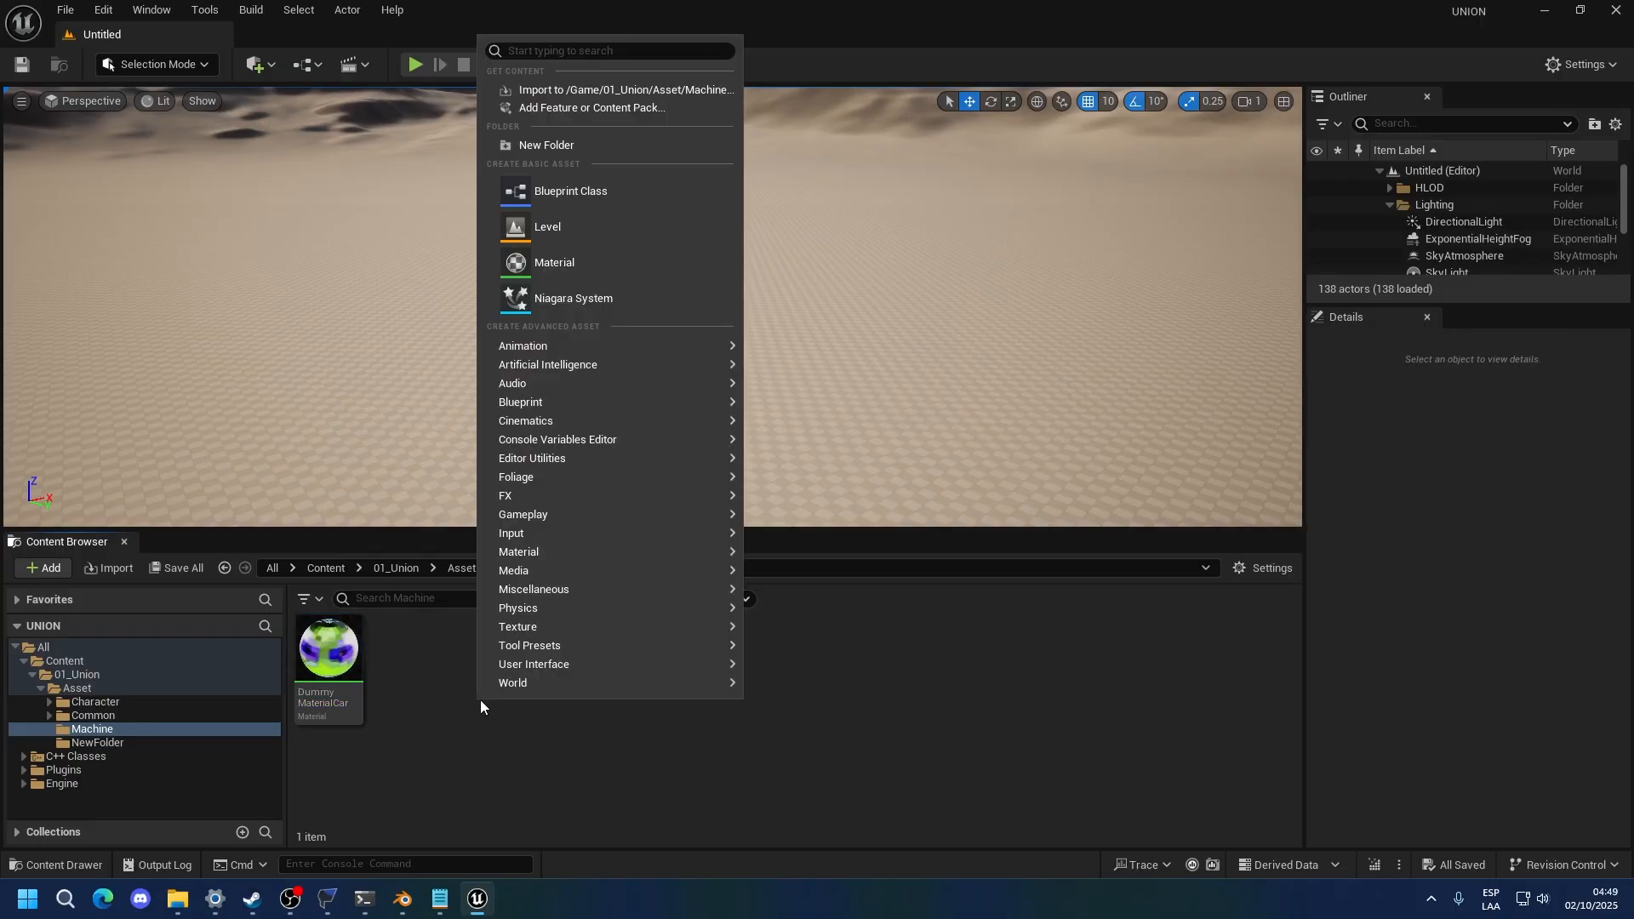
{"action": "left_click", "coordinate": [424, 783]}
{"action": "left_click", "coordinate": [328, 899]}
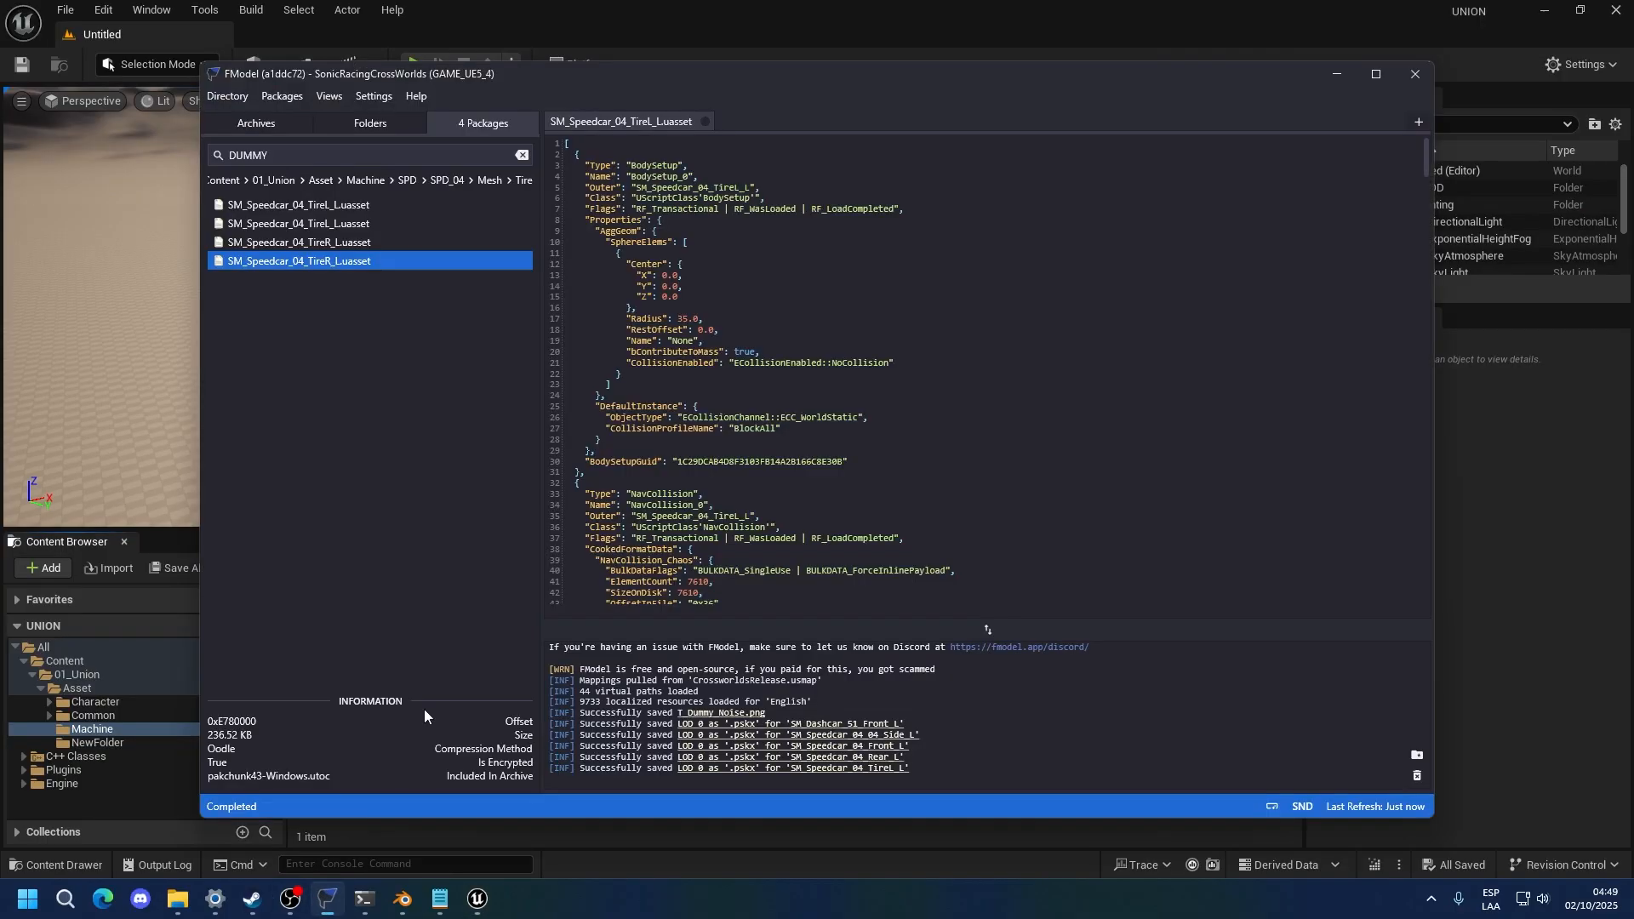
{"action": "left_click", "coordinate": [514, 31]}
{"action": "right_click", "coordinate": [477, 600]}
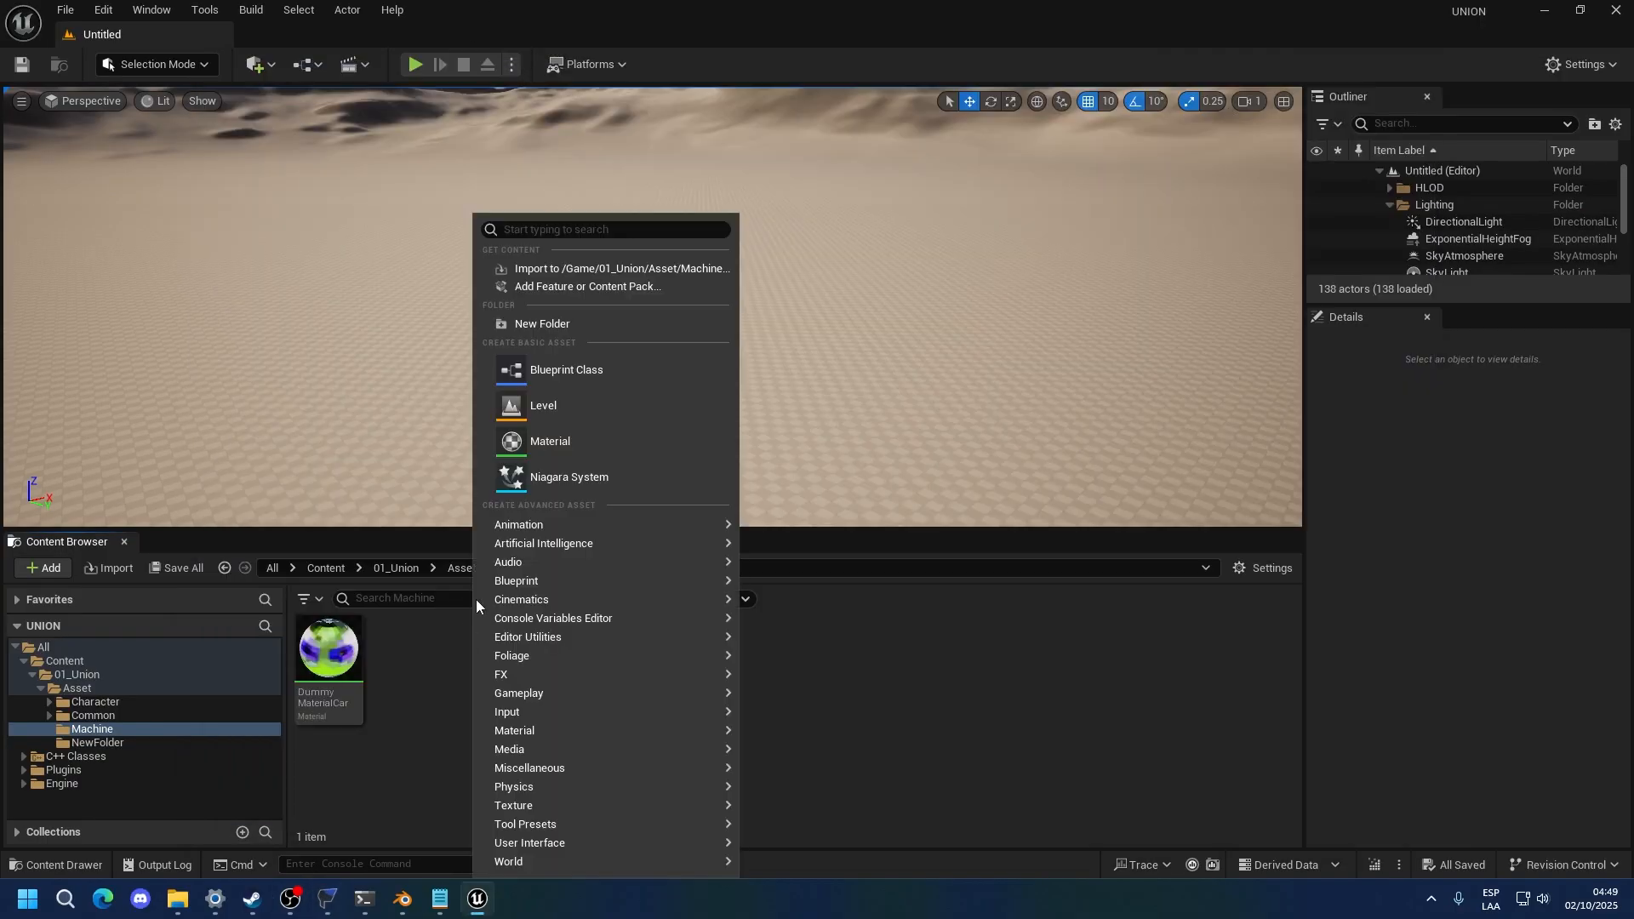
{"action": "left_click", "coordinate": [540, 323]}
{"action": "key", "text": "Return"}
{"action": "key", "text": "Return"}
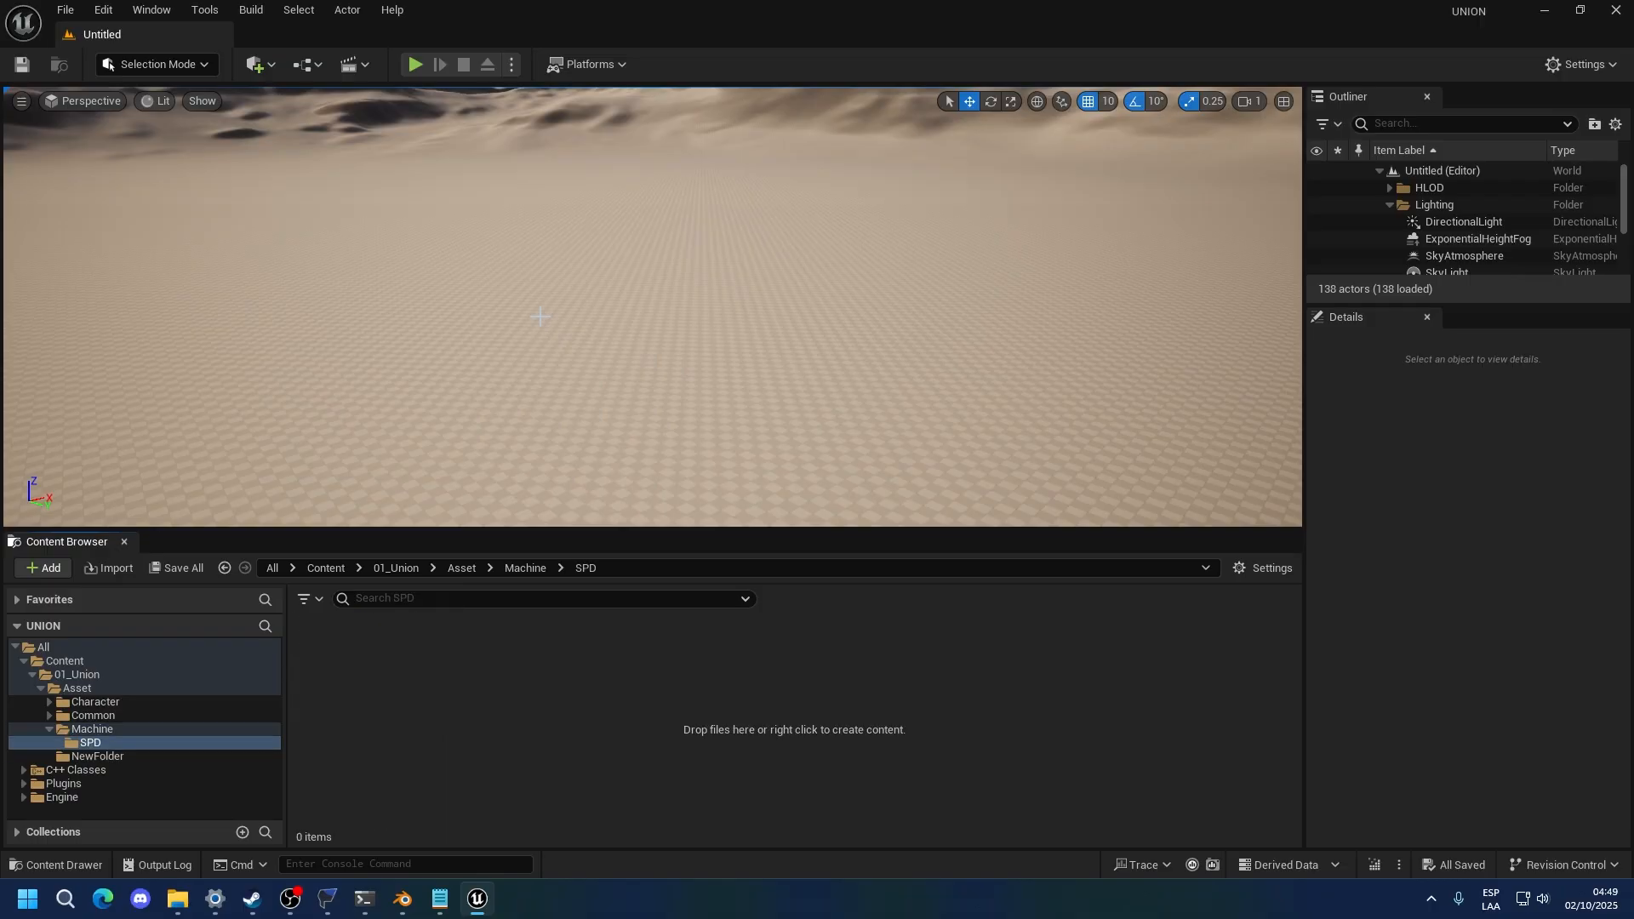
Create and open a folder named SPD_04 inside SPD, following the path shown in FModel
{"action": "key", "text": "alt+Tab"}
{"action": "key", "text": "alt+Tab"}
{"action": "right_click", "coordinate": [431, 695]}
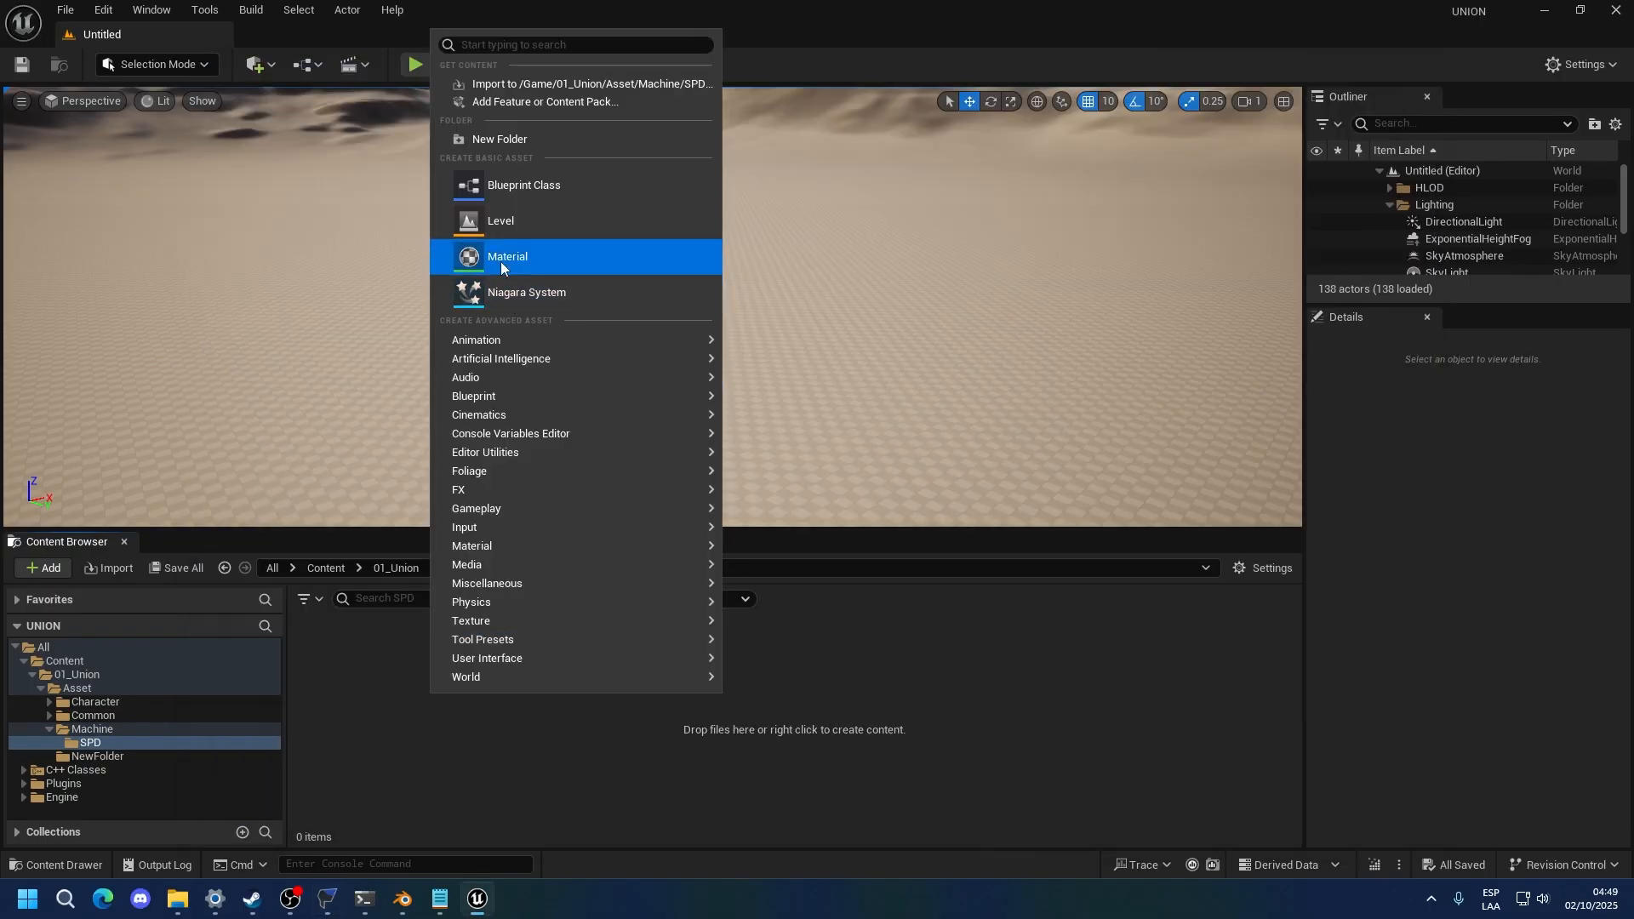
{"action": "left_click", "coordinate": [493, 138]}
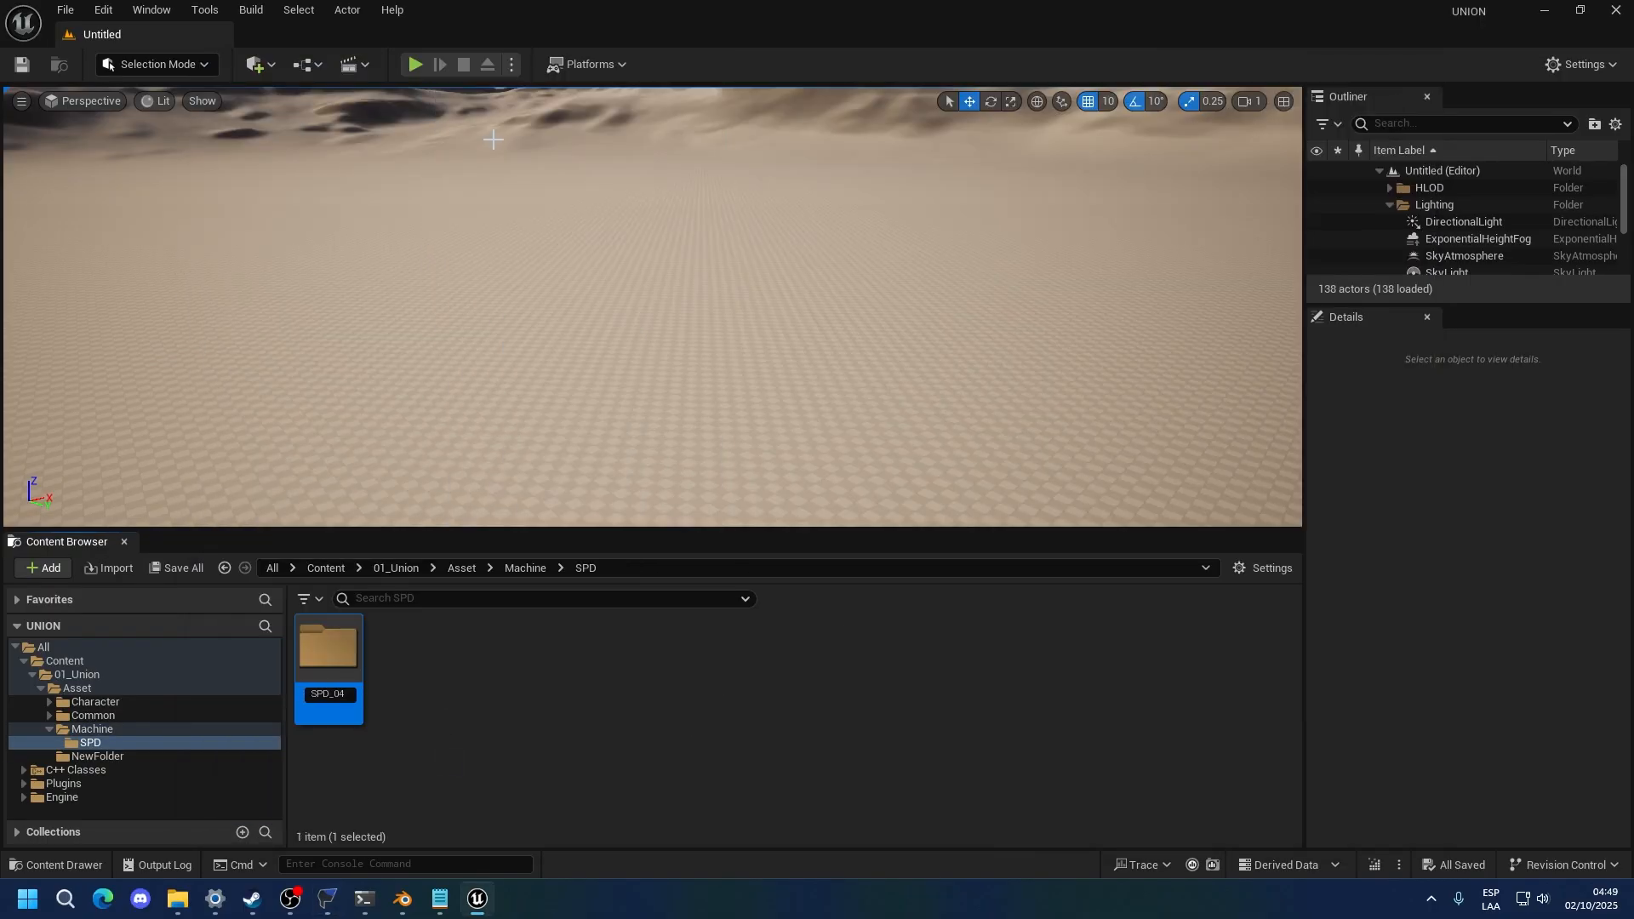
{"action": "key", "text": "Return"}
Check the path in FModel again, and create and open a Mesh folder inside SPD_04
{"action": "key", "text": "alt+Tab"}
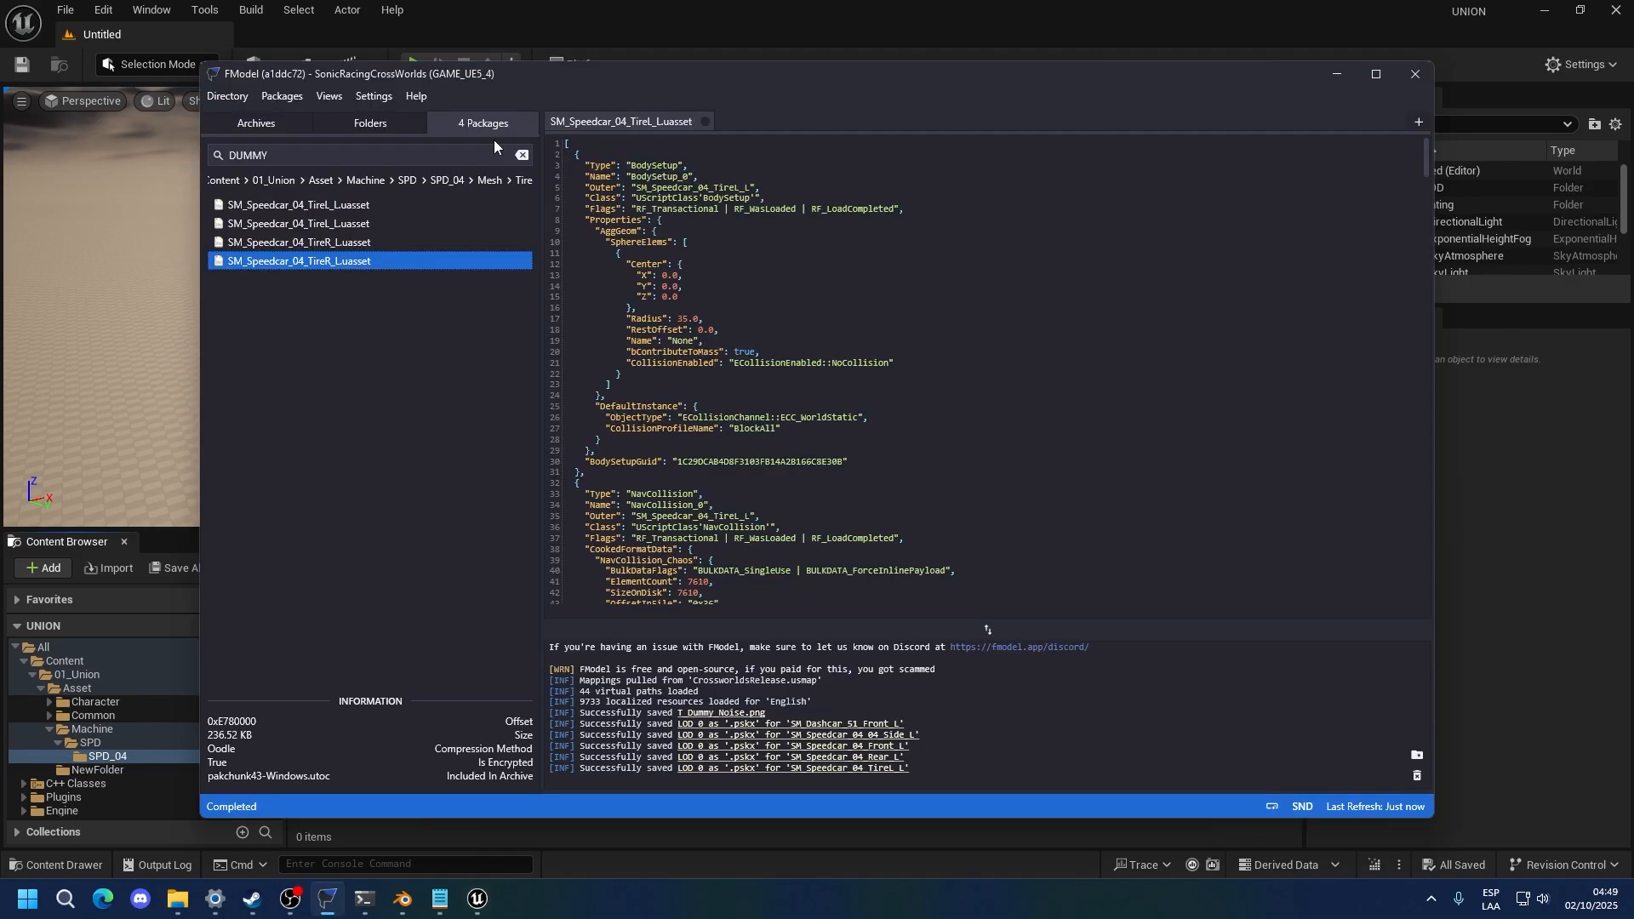
{"action": "key", "text": "alt+Tab"}
{"action": "right_click", "coordinate": [387, 743]}
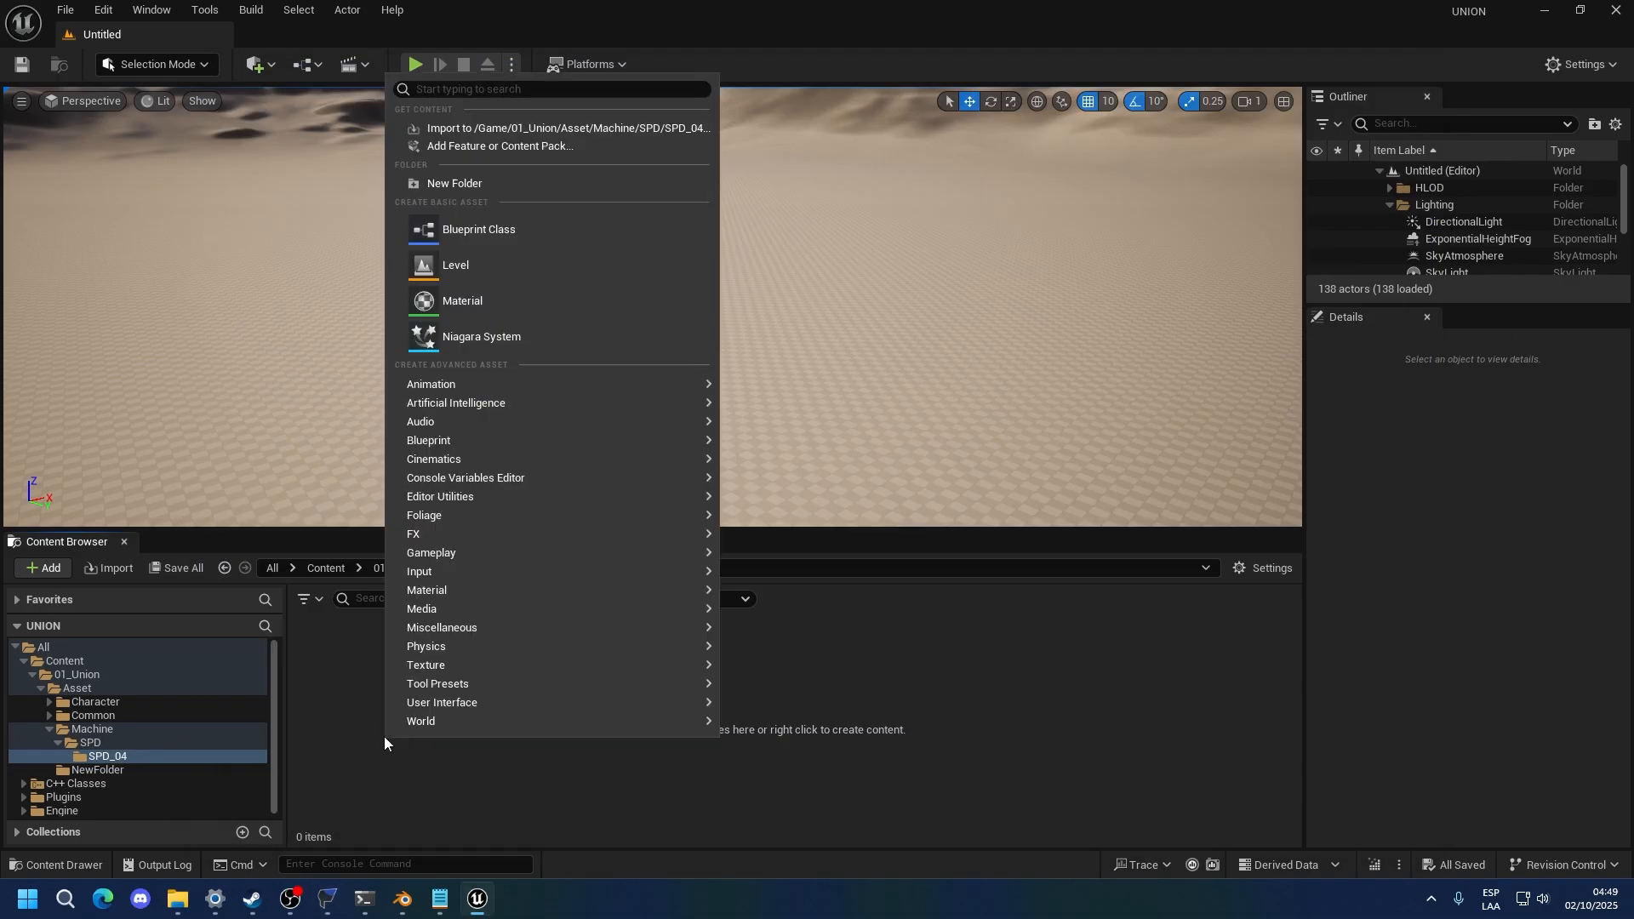
{"action": "left_click", "coordinate": [443, 188]}
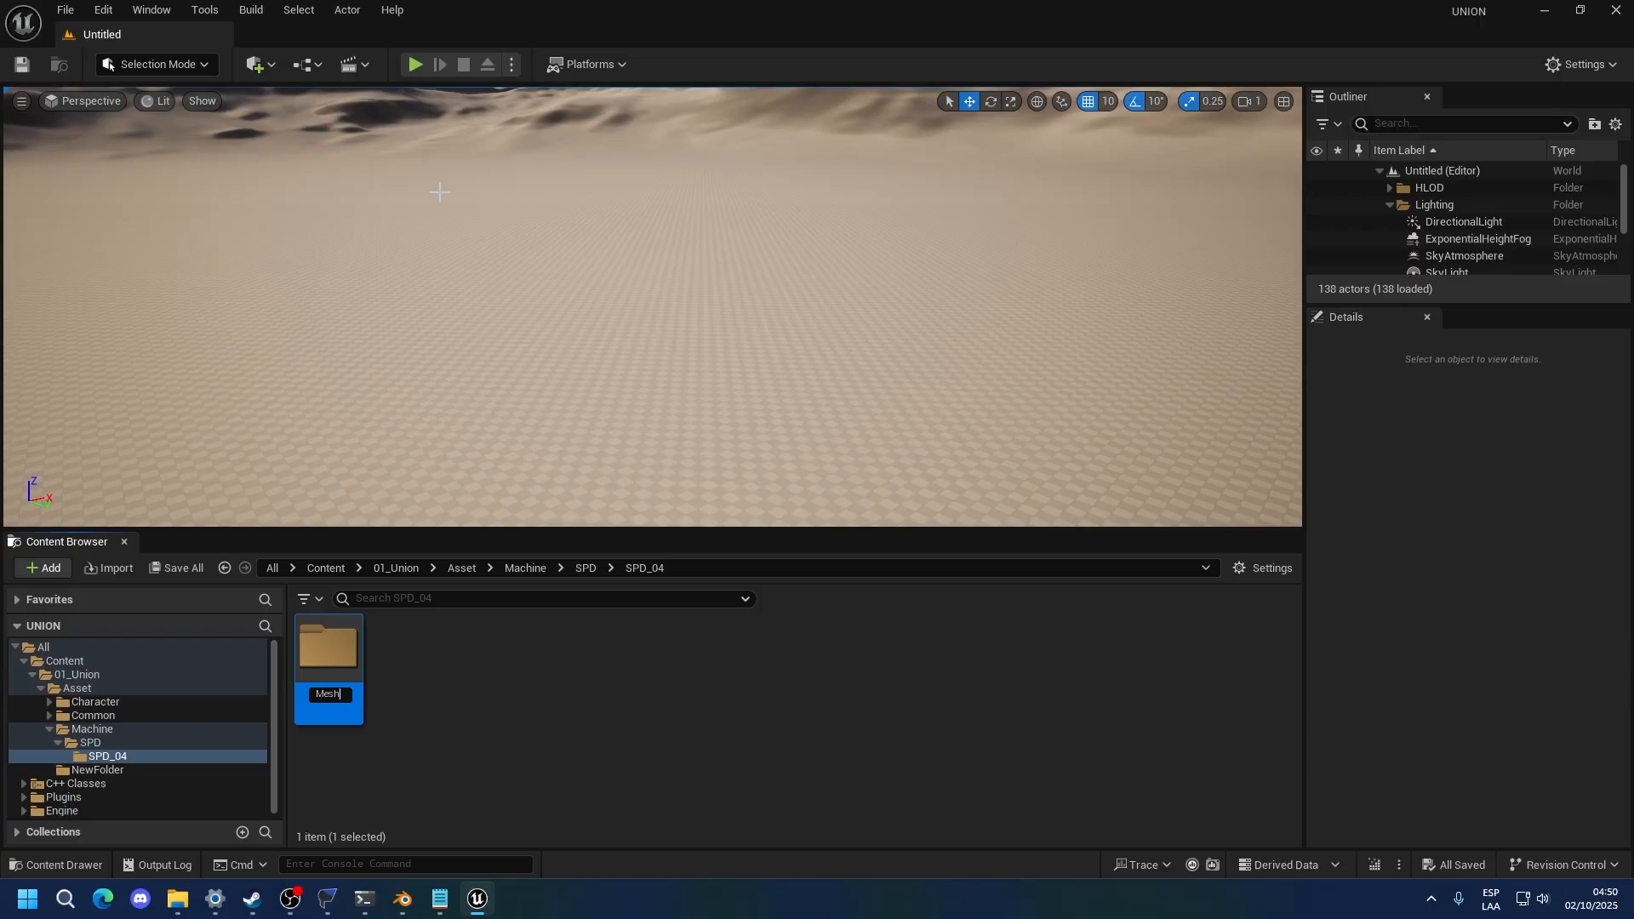
{"action": "key", "text": "Return"}
{"action": "key", "text": "Return"}
Create and open a folder named Tire inside the SPD_04 Mesh folder
{"action": "right_click", "coordinate": [390, 616]}
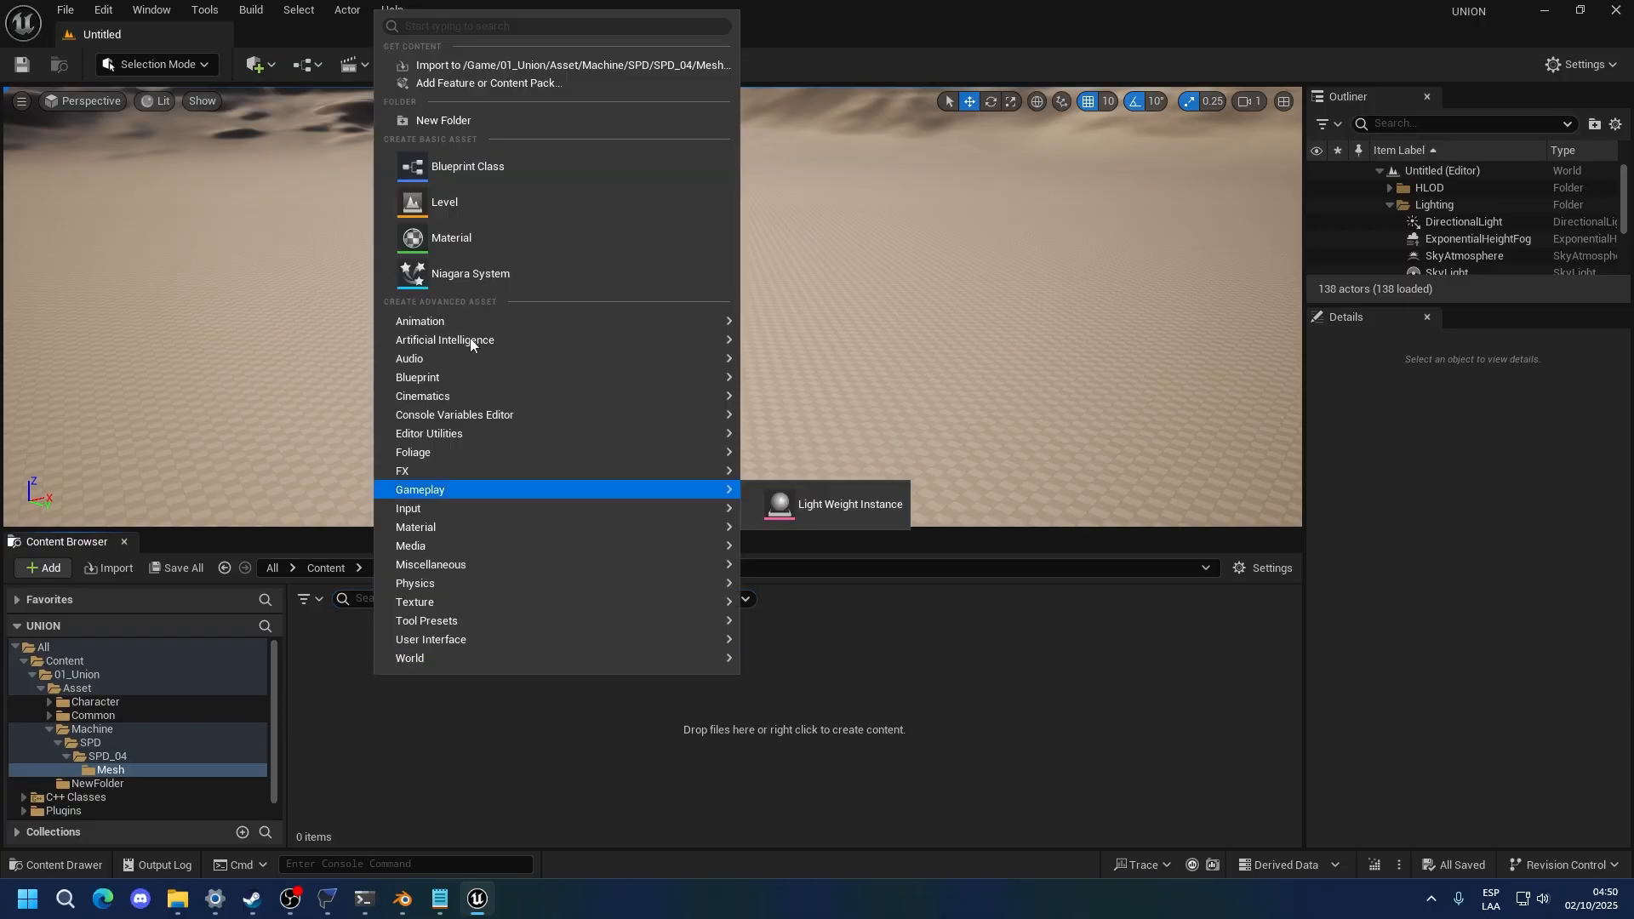
{"action": "left_click", "coordinate": [455, 121]}
{"action": "key", "text": "Return"}
{"action": "key", "text": "Return"}
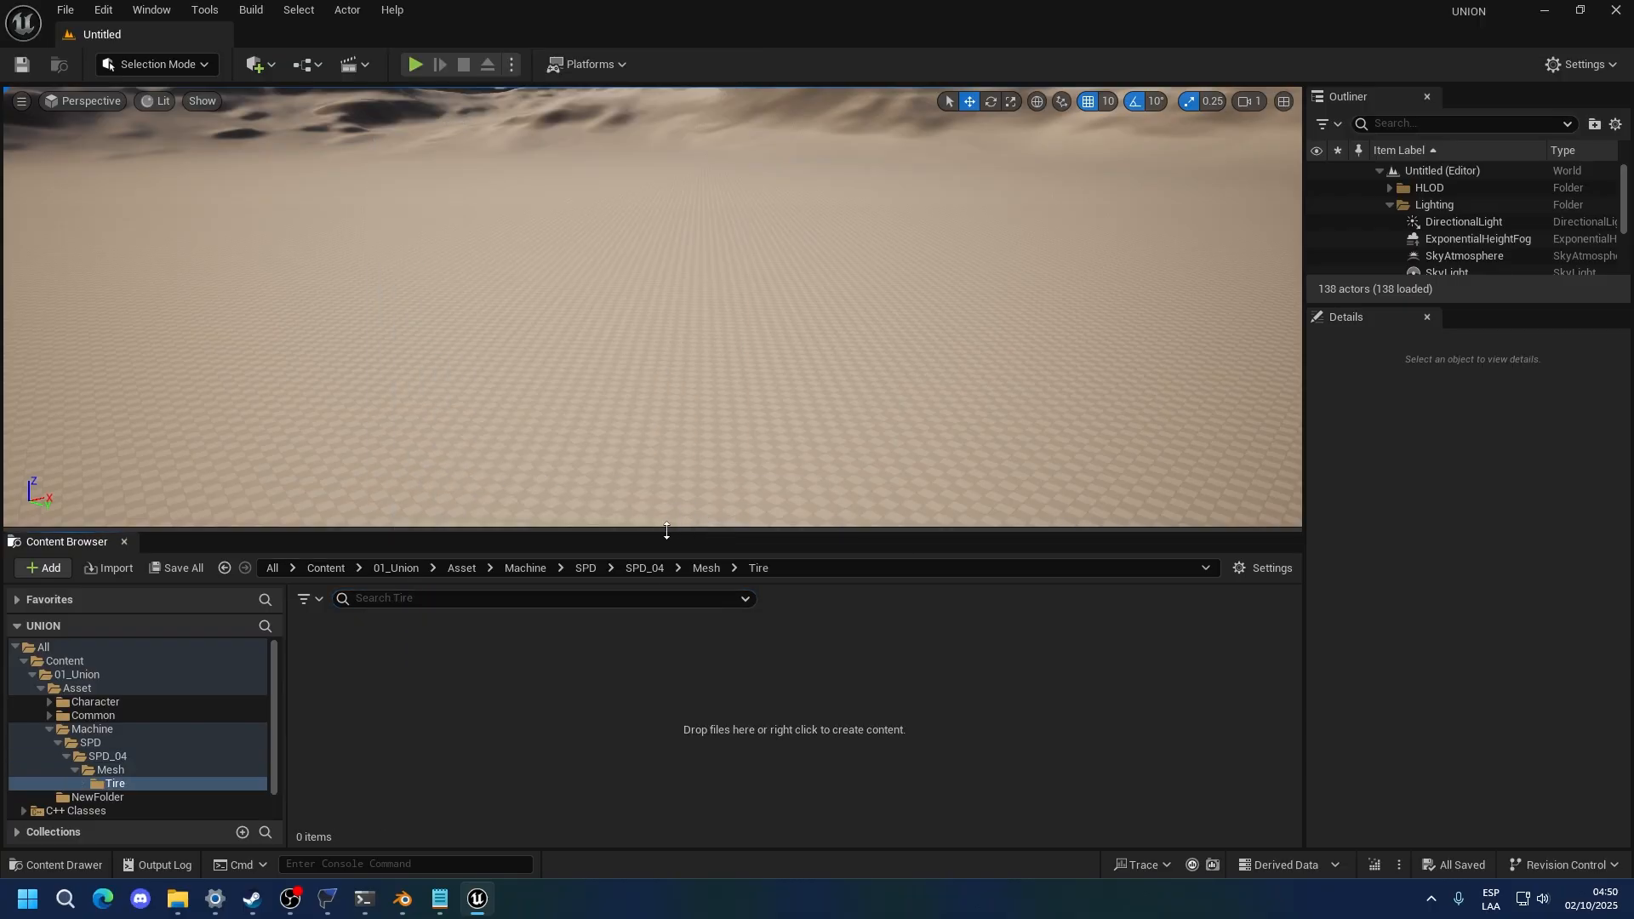
Go back to the SPD_04 Mesh folder and create a Front folder beside Tire
{"action": "left_click", "coordinate": [706, 567]}
{"action": "right_click", "coordinate": [552, 690]}
{"action": "left_click", "coordinate": [622, 136]}
{"action": "type", "text": "Fro"}
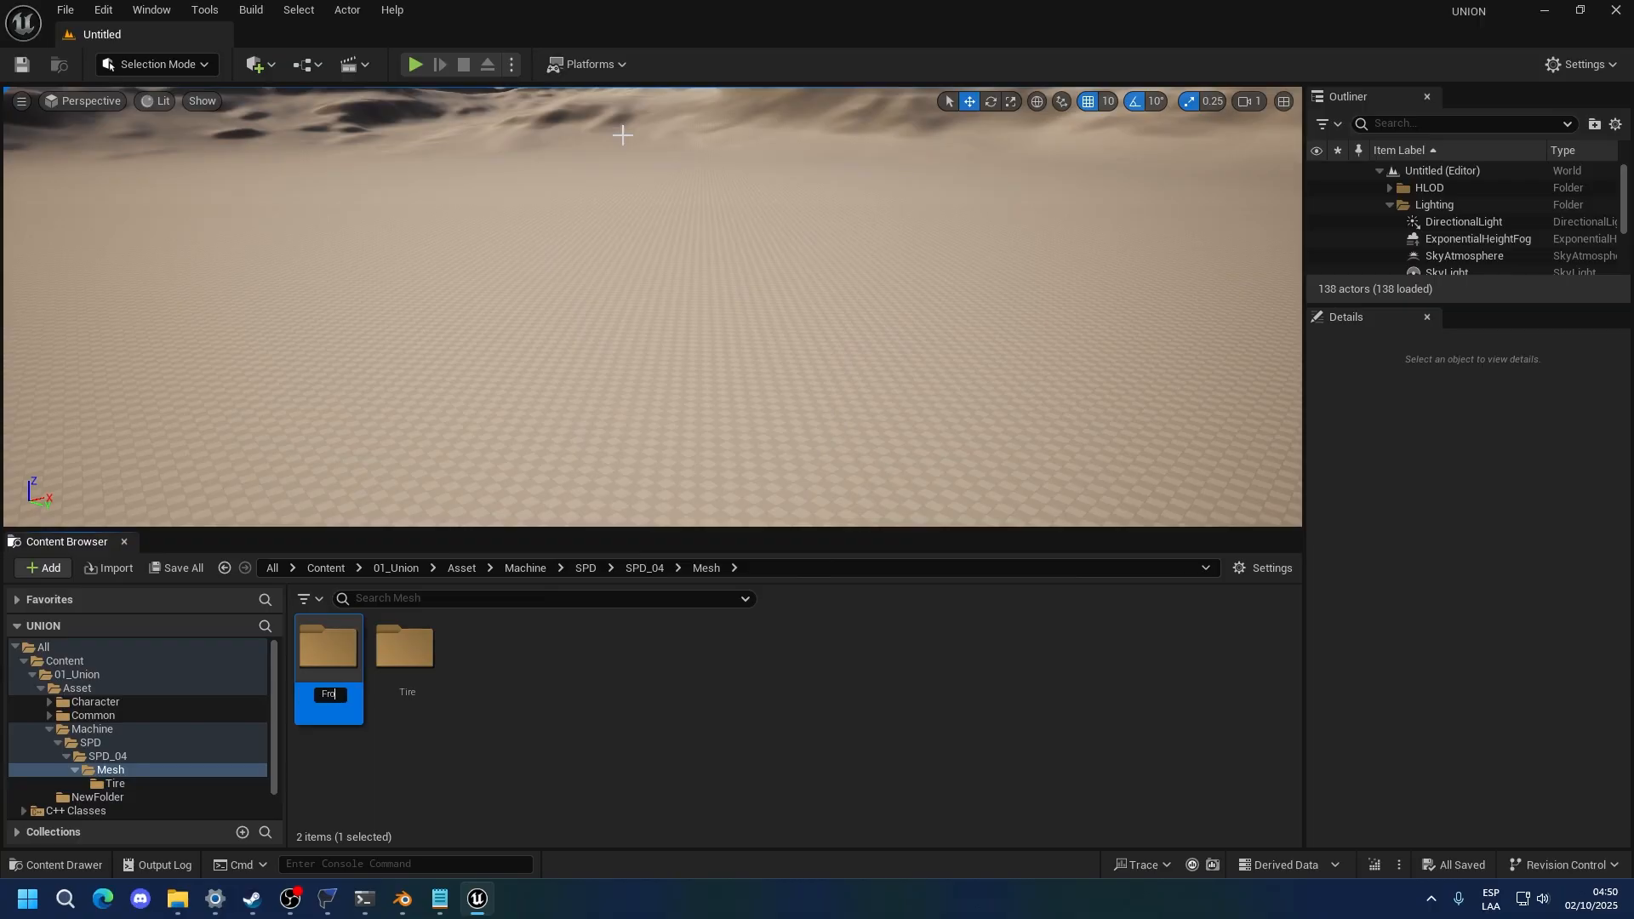
{"action": "type", "text": "nt"}
{"action": "key", "text": "Return"}
Add a folder named Rear to the SPD_04 Mesh folder
{"action": "right_click", "coordinate": [493, 647]}
{"action": "left_click", "coordinate": [587, 319]}
{"action": "type", "text": "R"}
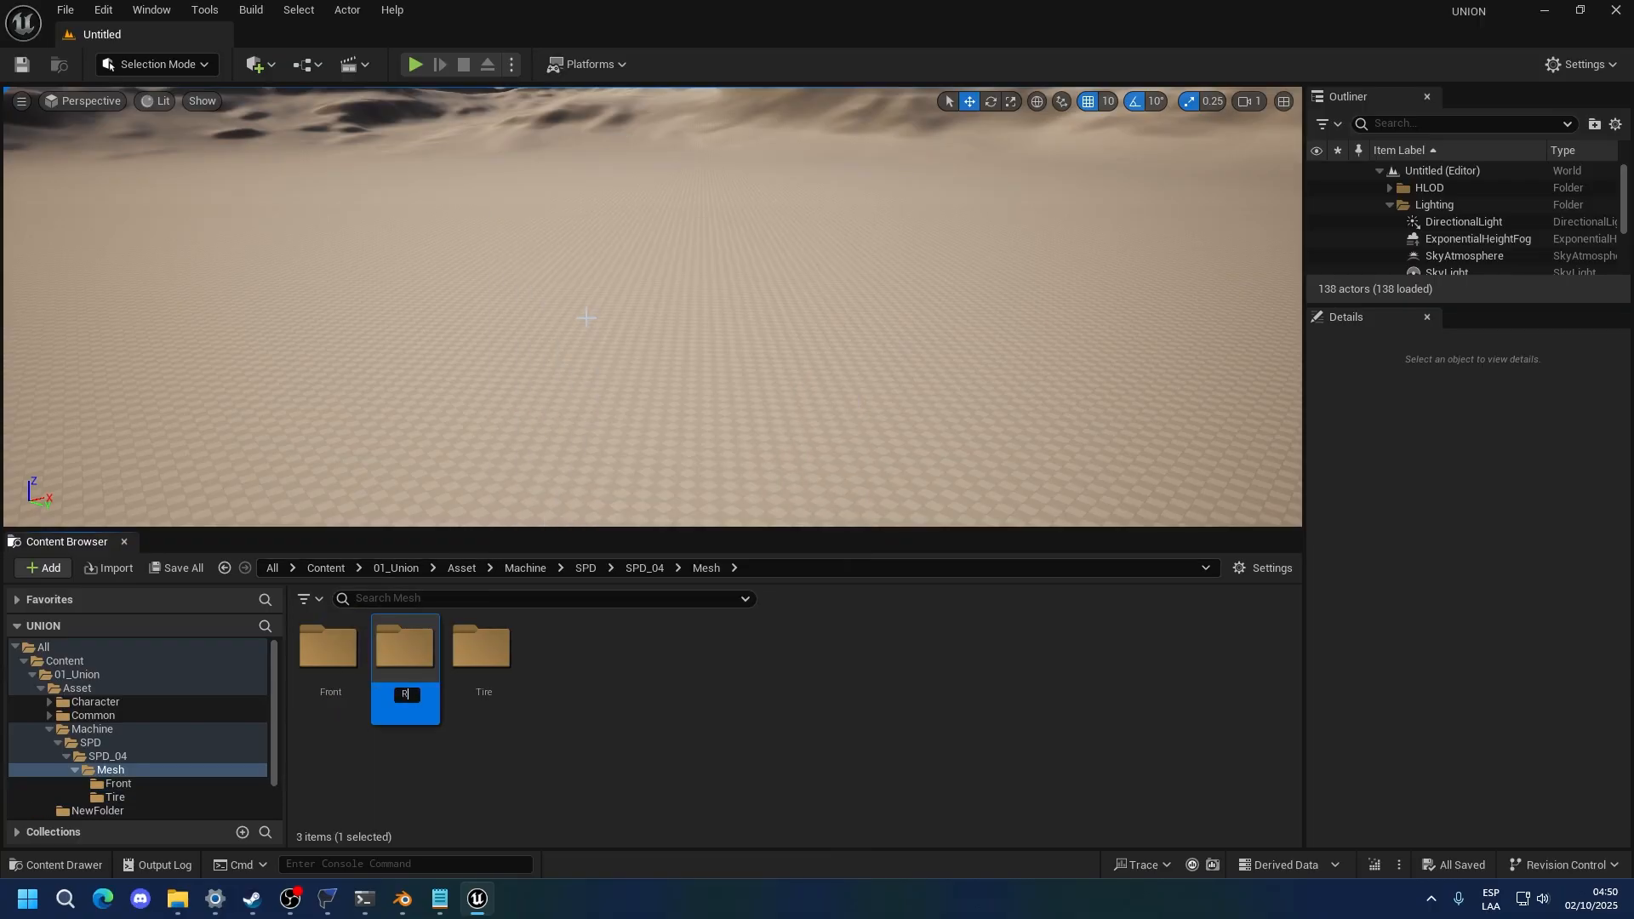
{"action": "type", "text": "ear"}
{"action": "key", "text": "Return"}
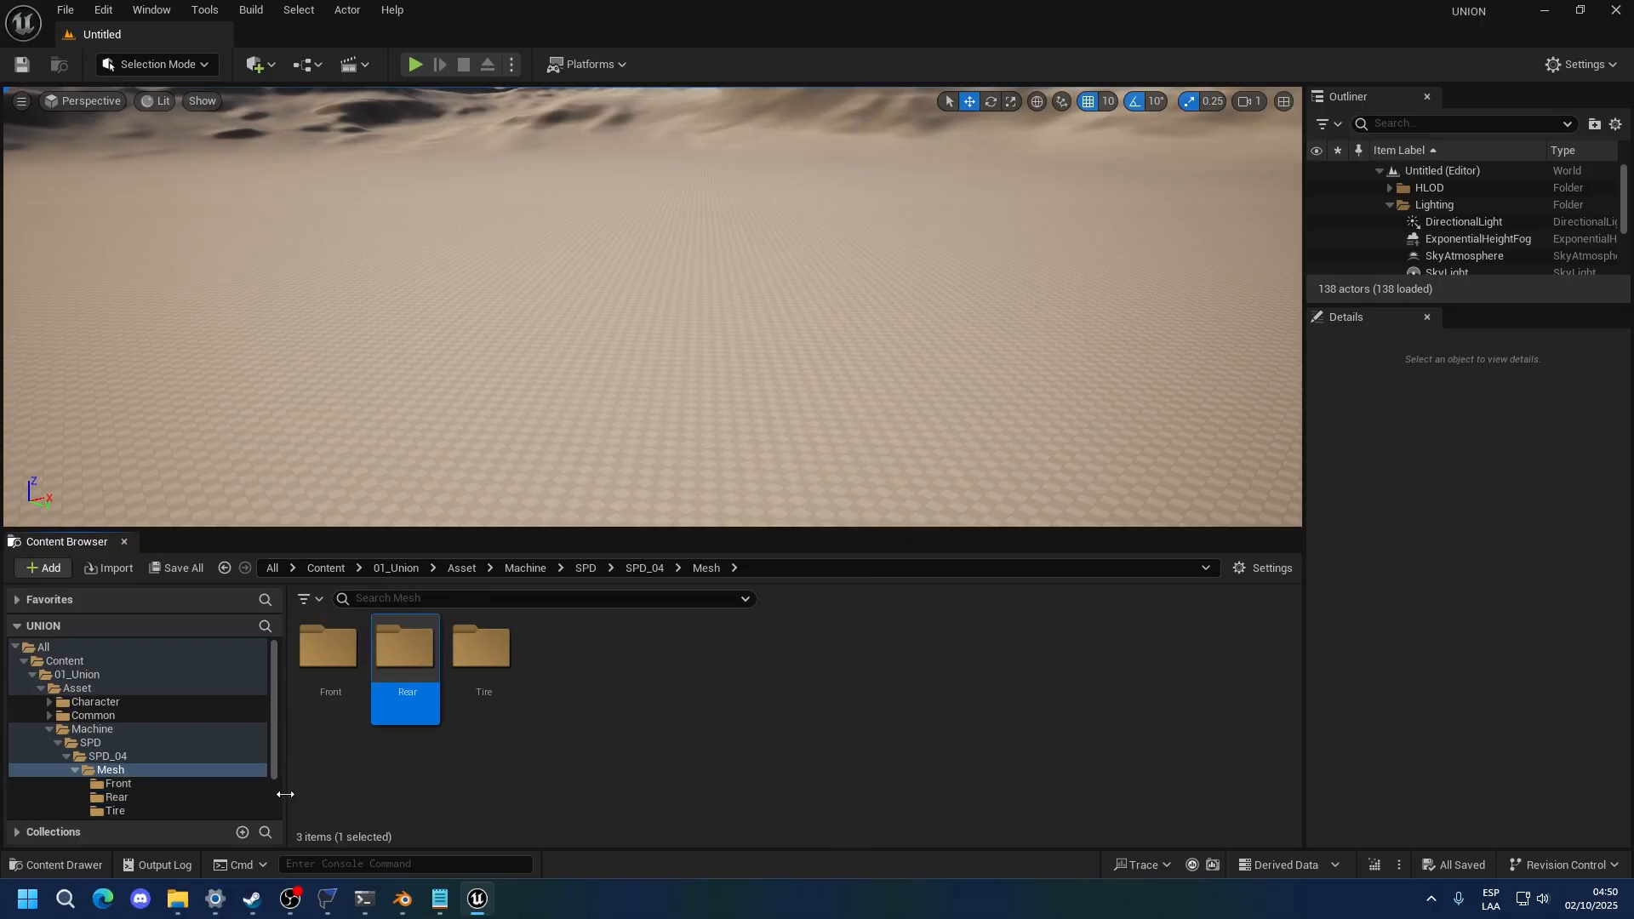
Create and open a folder named Side directly inside the SPD folder
{"action": "left_click", "coordinate": [104, 739]}
{"action": "right_click", "coordinate": [490, 673]}
{"action": "left_click", "coordinate": [556, 125]}
{"action": "type", "text": "Side"}
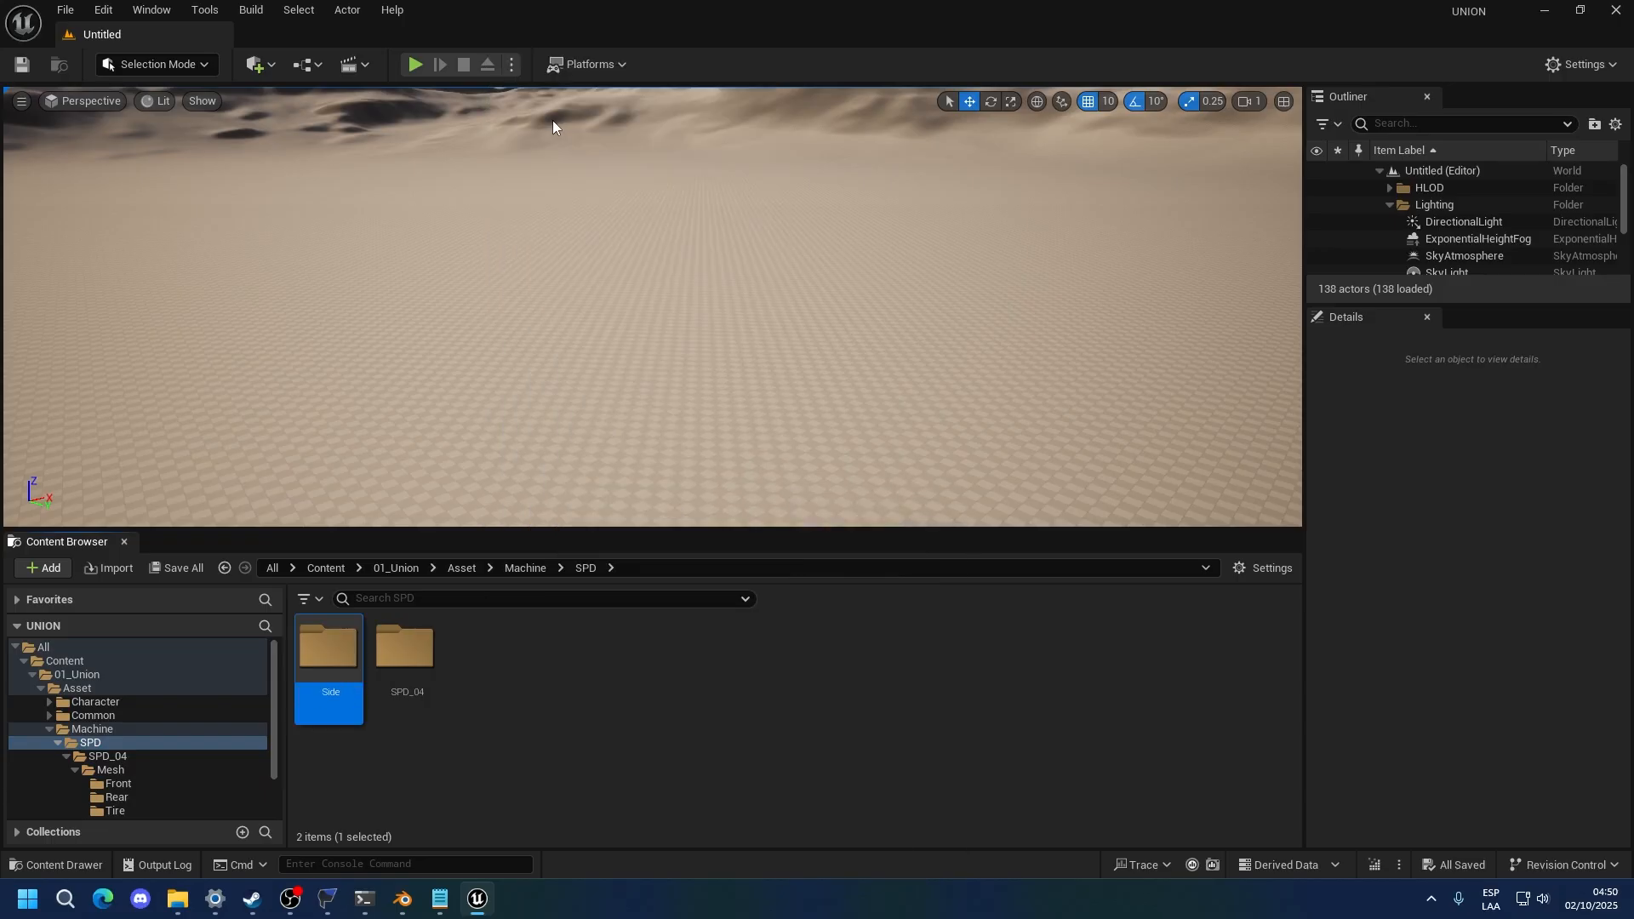
{"action": "key", "text": "Return"}
Create and open a Mesh folder inside the Side folder
{"action": "right_click", "coordinate": [358, 693]}
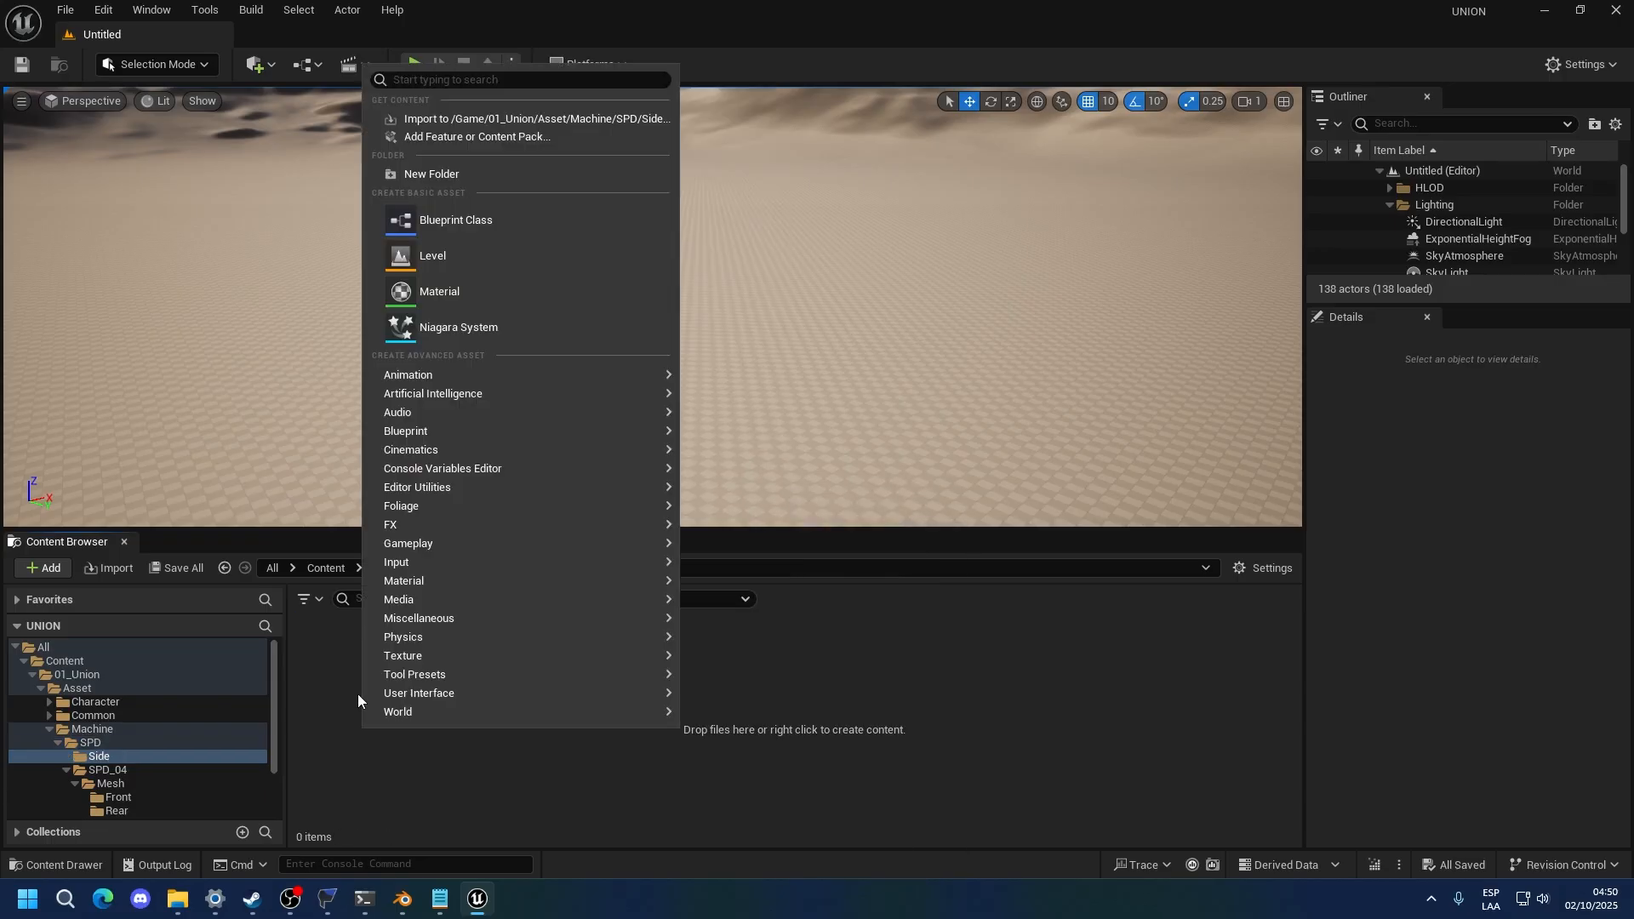
{"action": "left_click", "coordinate": [427, 174]}
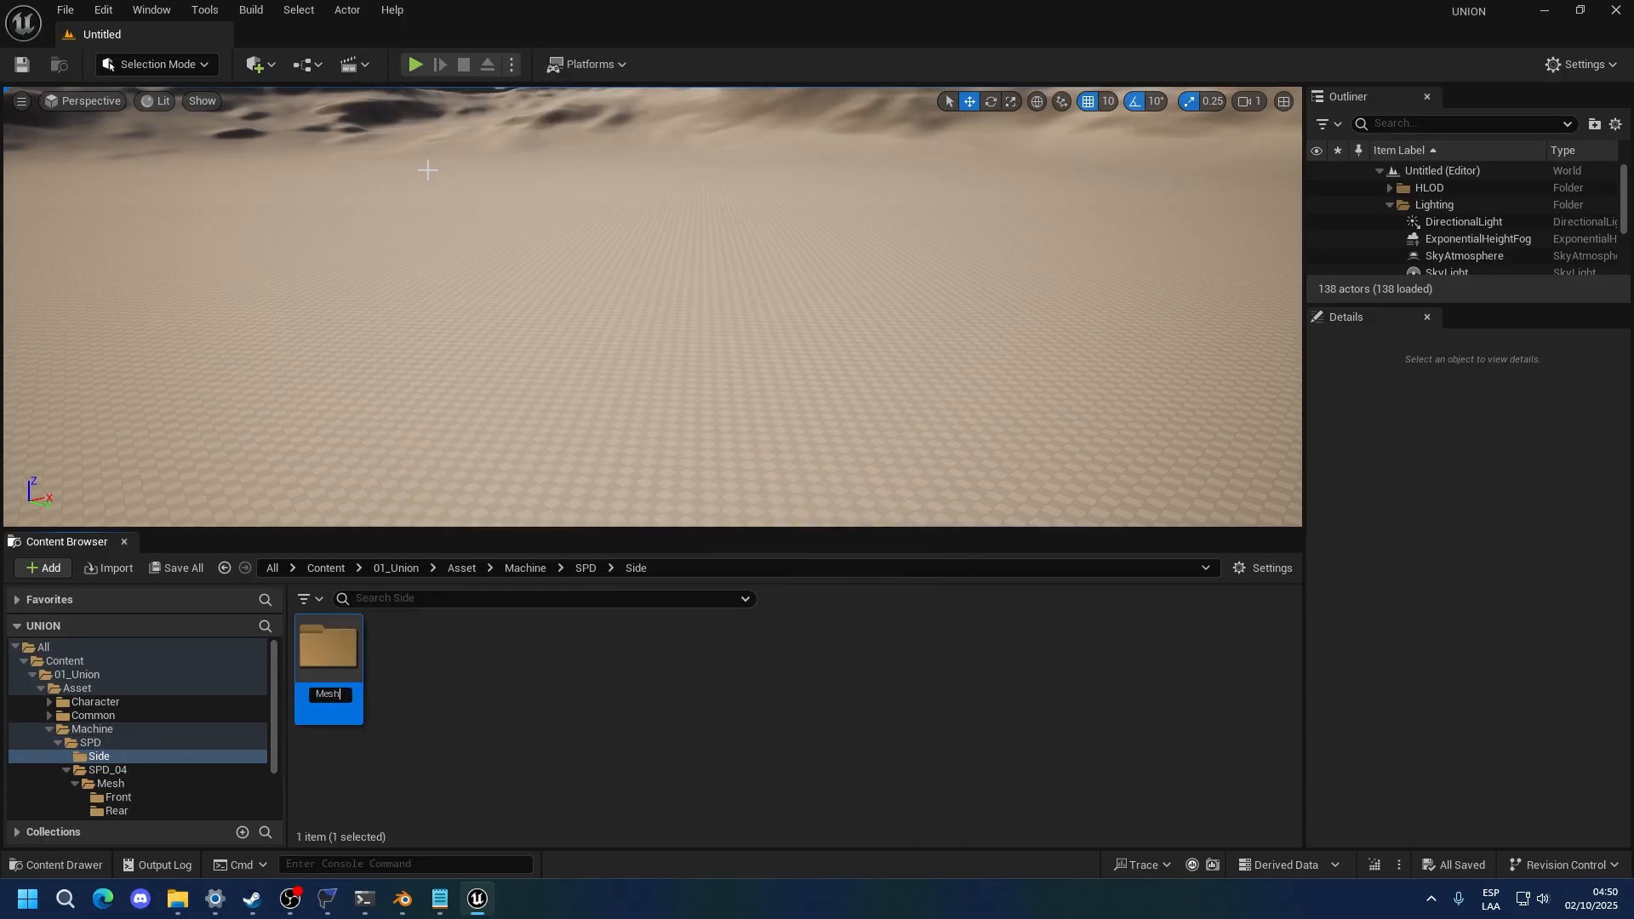
{"action": "type", "text": "Mesh"}
{"action": "key", "text": "Return"}
Return to the SPD_04 folder and create a folder named Material in it
{"action": "scroll", "coordinate": [157, 732], "scroll_direction": "down", "scroll_amount": 2}
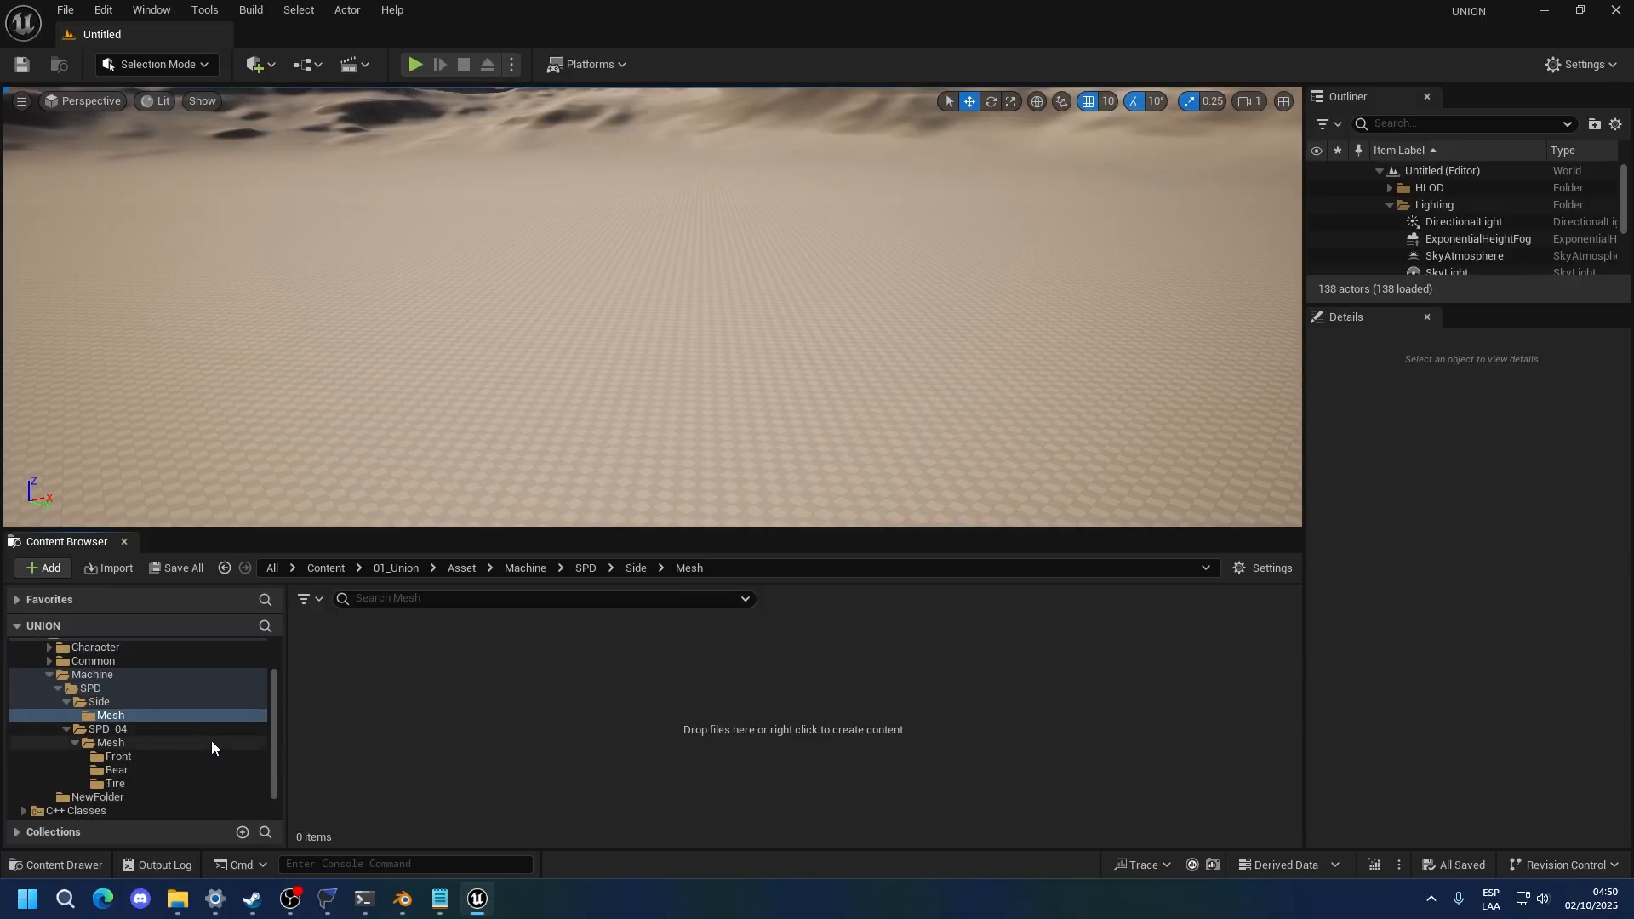
{"action": "left_click", "coordinate": [124, 731]}
{"action": "right_click", "coordinate": [467, 717]}
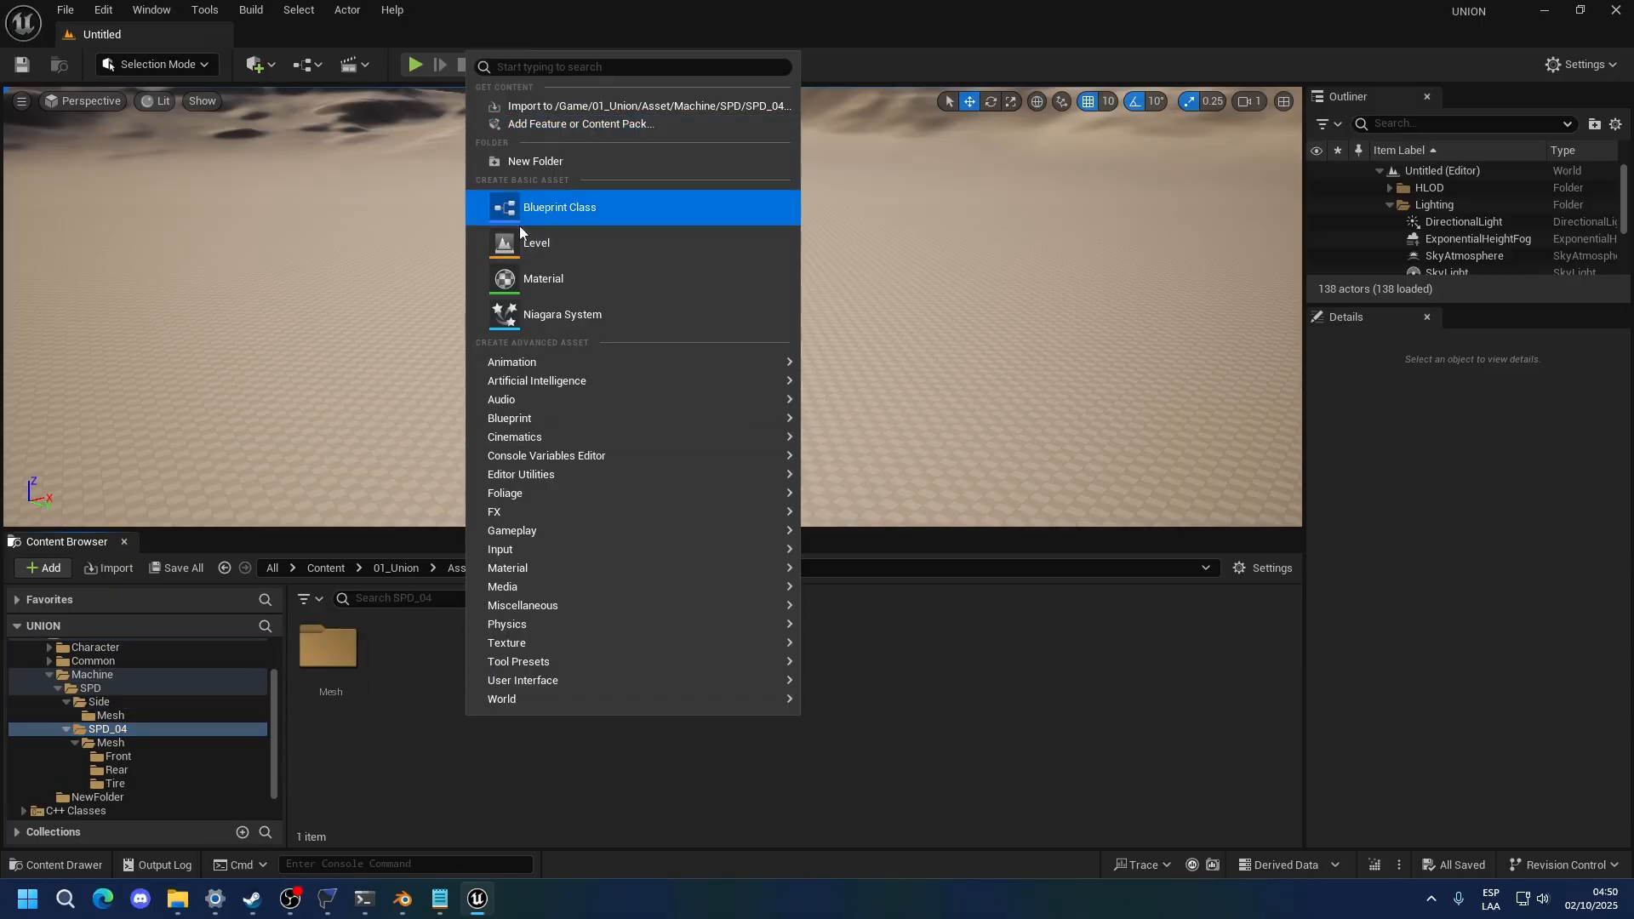
{"action": "left_click", "coordinate": [534, 163]}
{"action": "type", "text": "Material"}
{"action": "key", "text": "Return"}
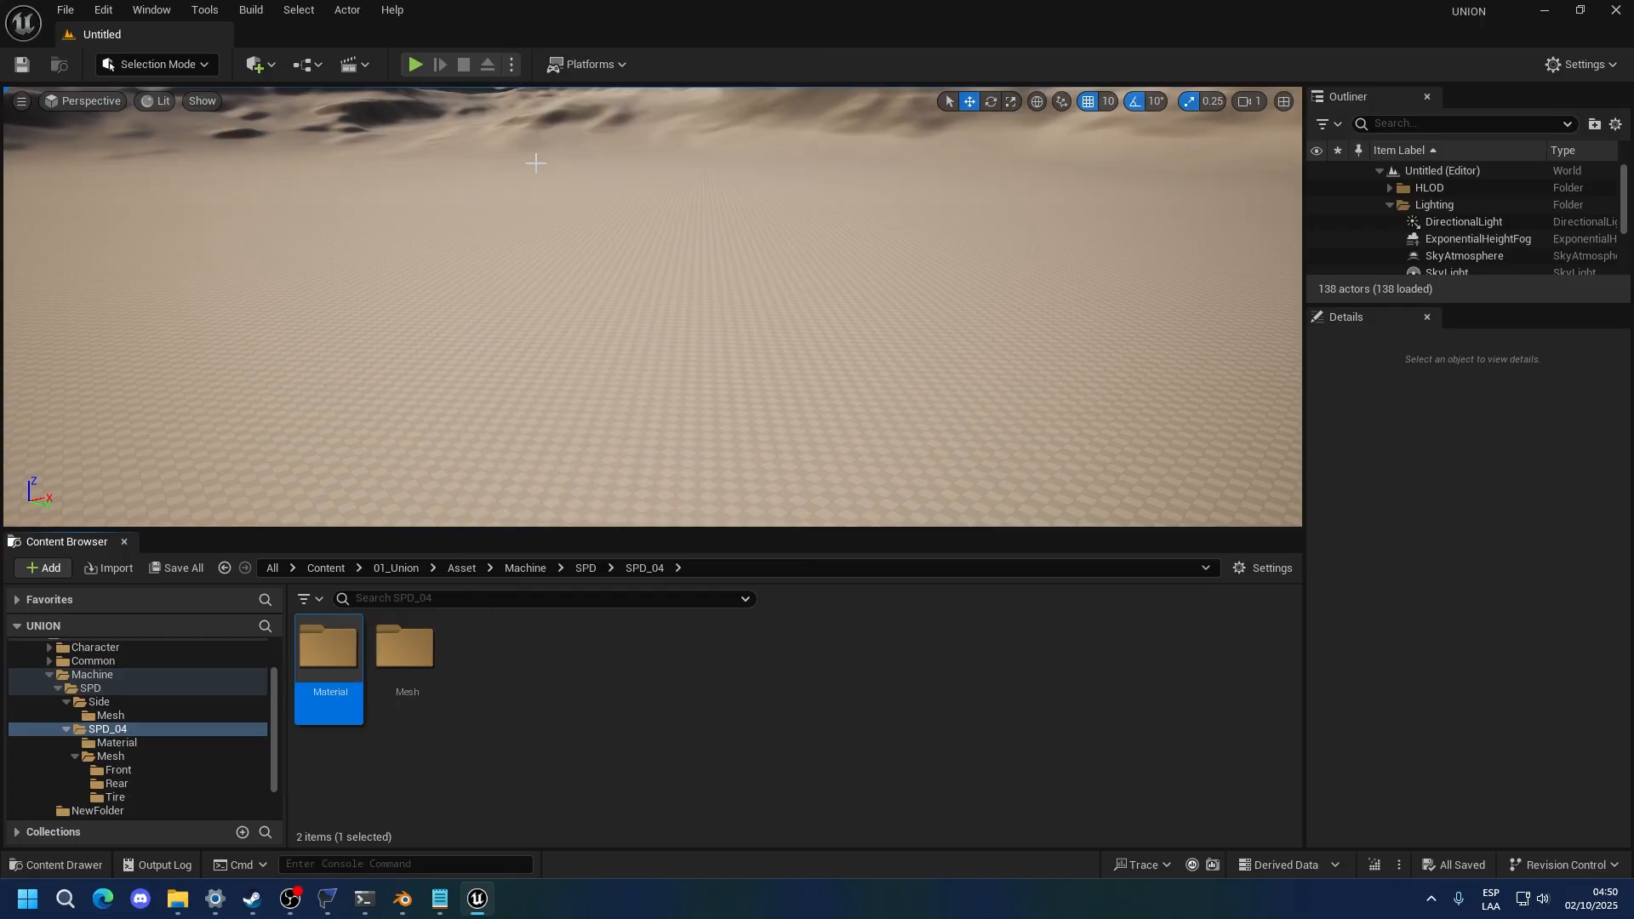
Create a folder named Textures inside SPD_04 beside Material and Mesh
{"action": "right_click", "coordinate": [502, 681]}
{"action": "left_click", "coordinate": [586, 158]}
{"action": "type", "text": "T"}
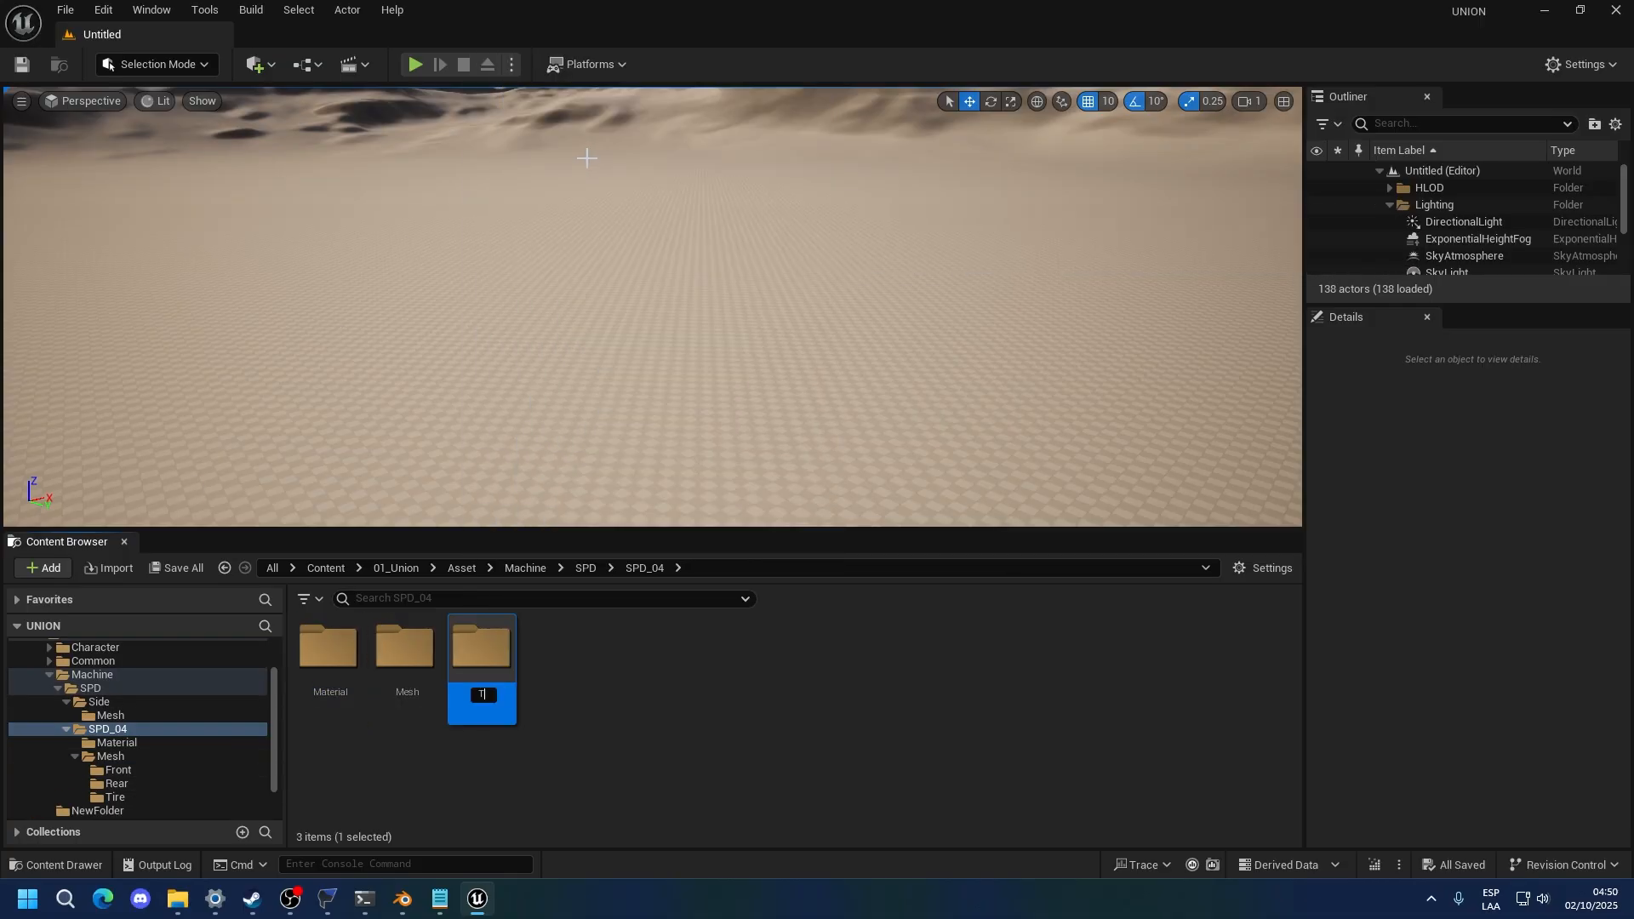
{"action": "type", "text": "extures"}
{"action": "key", "text": "Return"}
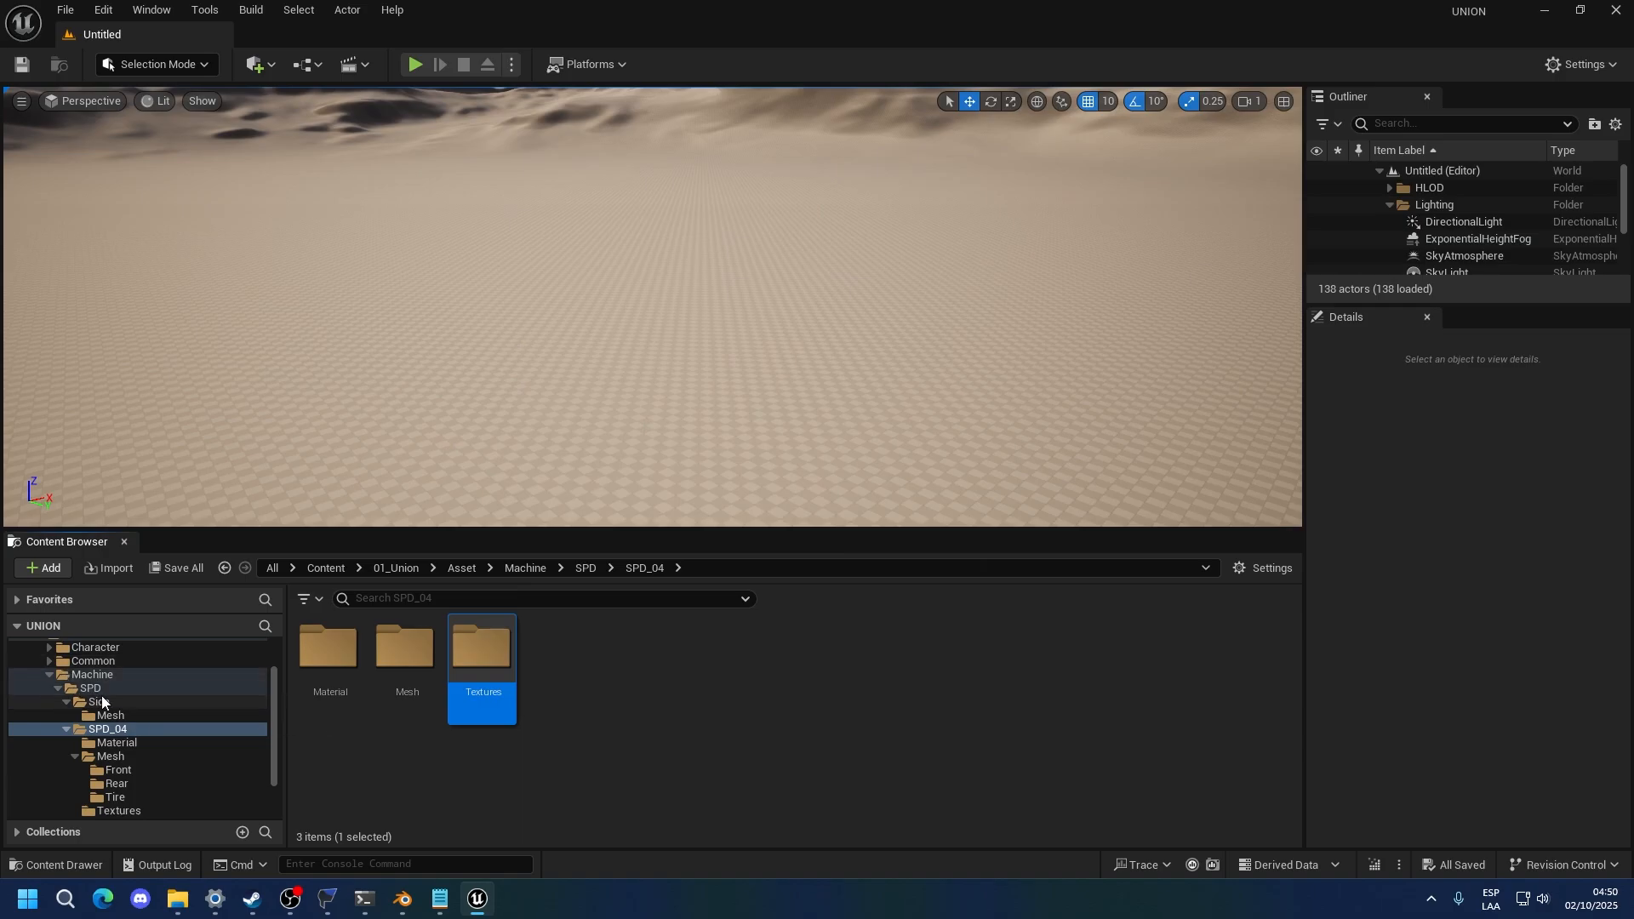
Open the SPD/Side/Mesh content folder, and switch to File Explorer to open Unreal Engine Tutorial\Car mesh on drive G
{"action": "scroll", "coordinate": [127, 724], "scroll_direction": "down", "scroll_amount": 1}
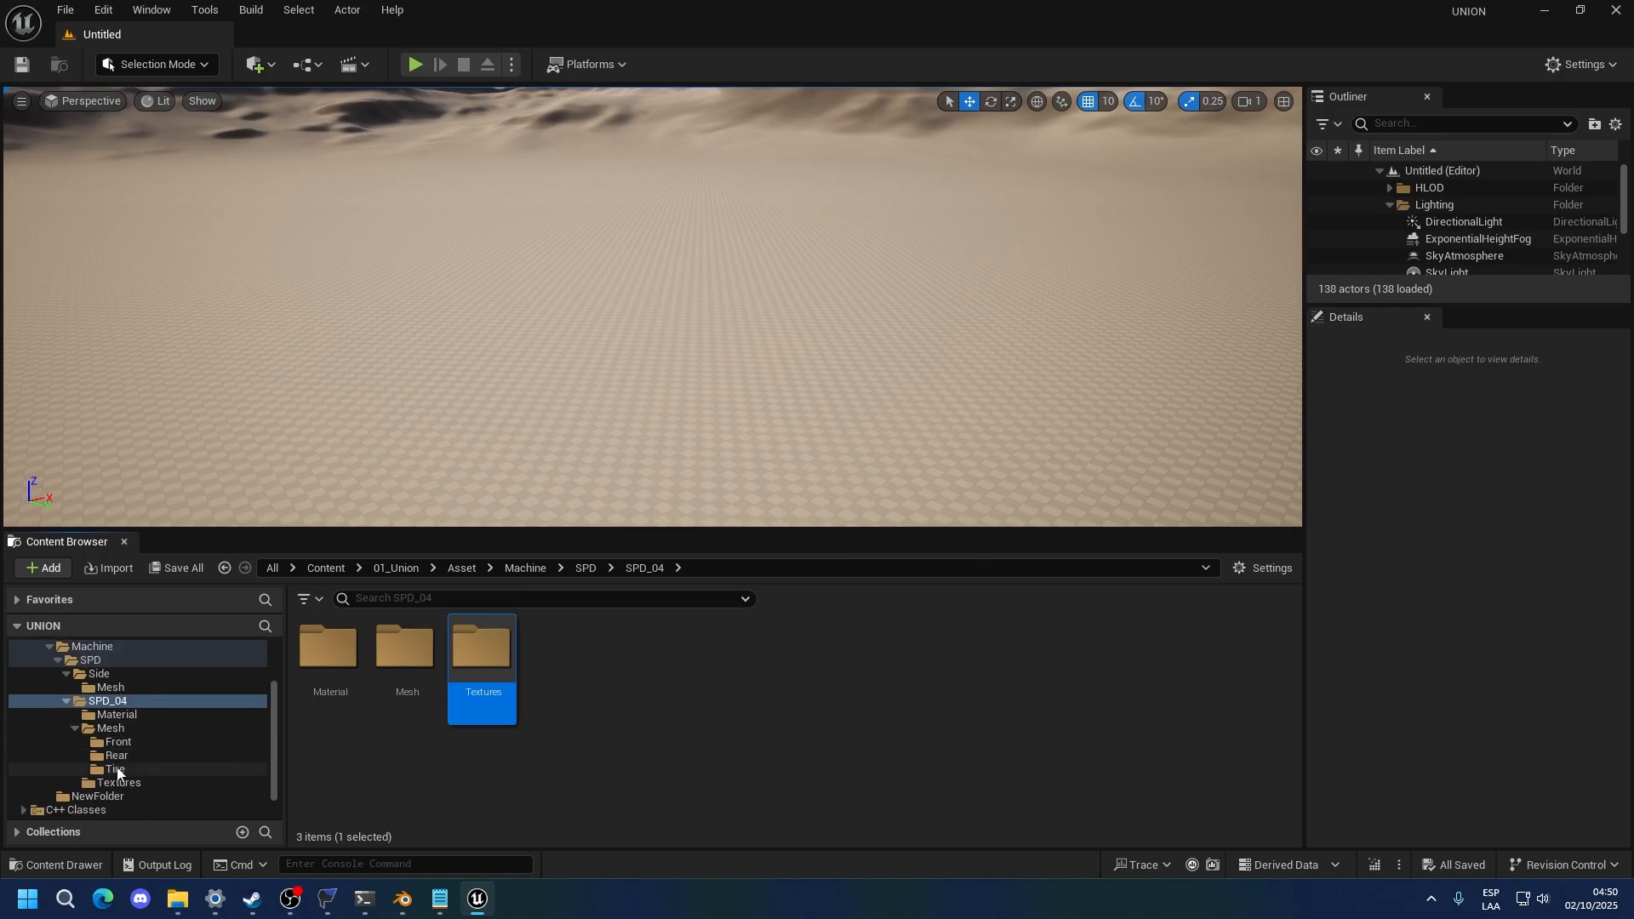
{"action": "left_click", "coordinate": [113, 688]}
{"action": "left_click", "coordinate": [177, 899]}
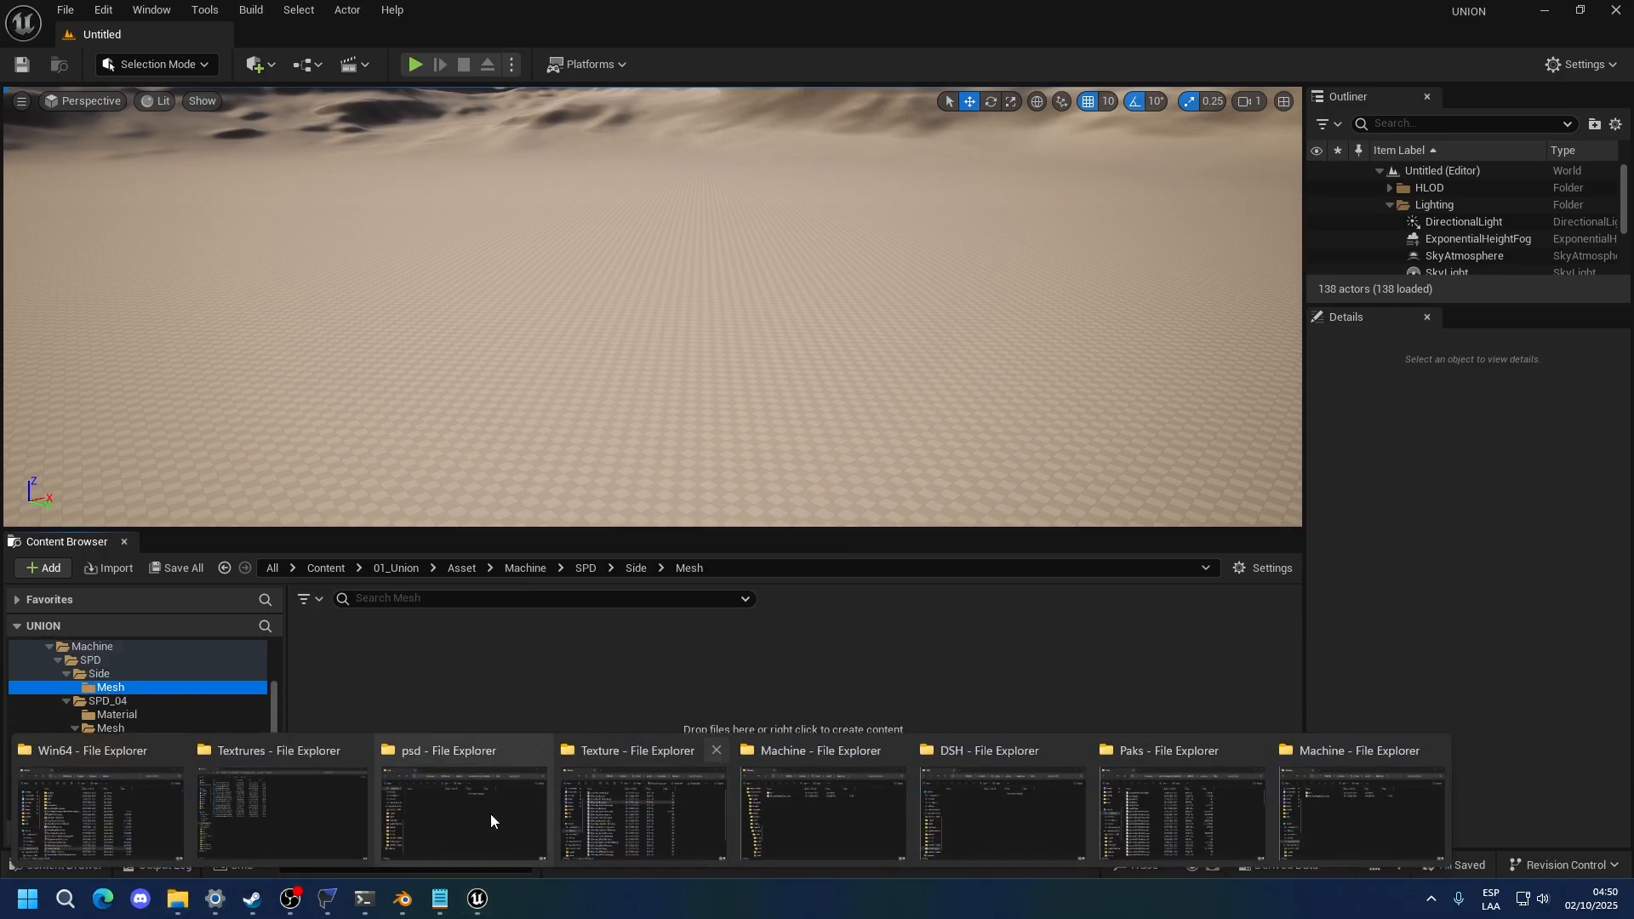
{"action": "left_click", "coordinate": [99, 800]}
{"action": "left_click", "coordinate": [719, 353]}
{"action": "left_click", "coordinate": [855, 354]}
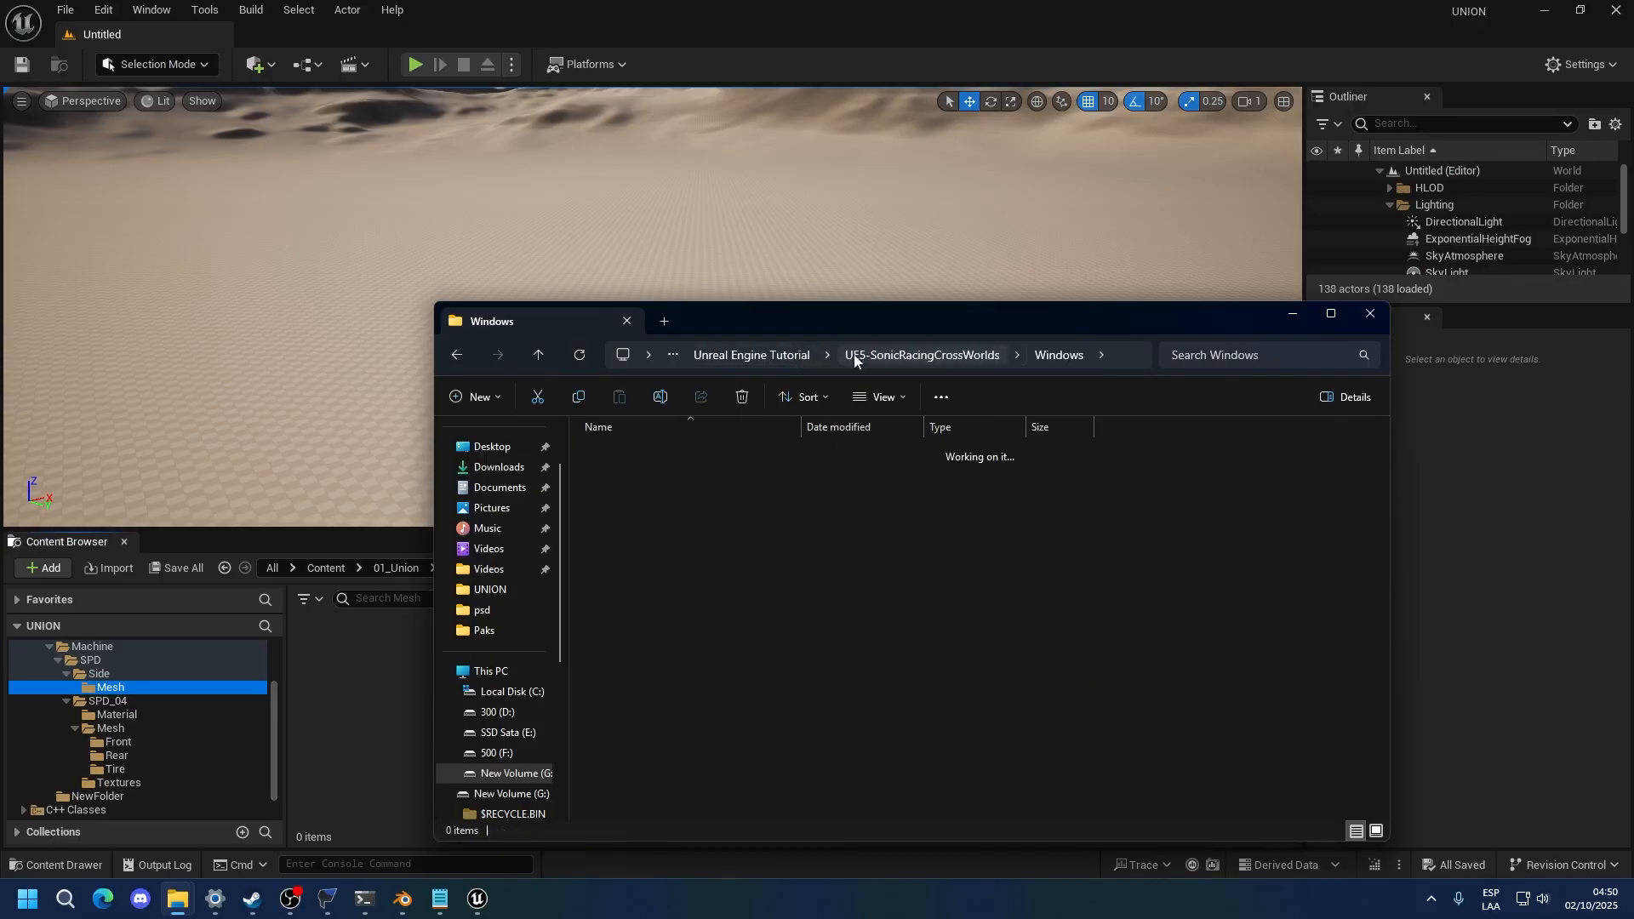
{"action": "left_click", "coordinate": [751, 355]}
{"action": "double_click", "coordinate": [637, 469]}
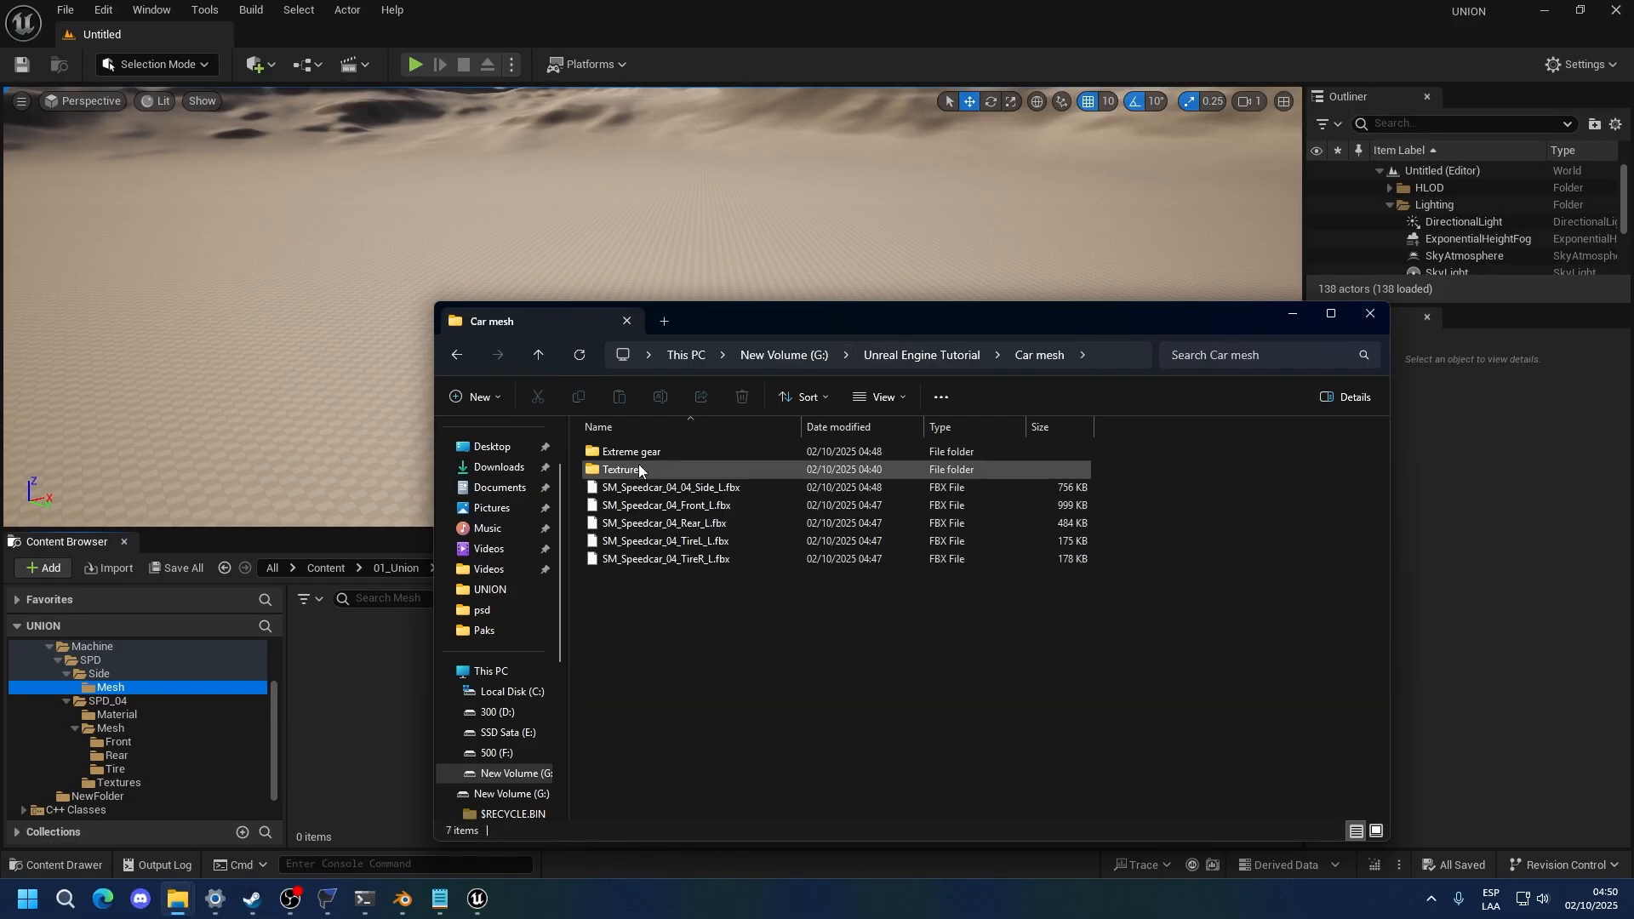
Import SM_Speedcar_04_04_Side_L.fbx into the SPD/Side/Mesh folder with the default FBX options and save the new static mesh
{"action": "left_click_drag", "start_coordinate": [667, 489], "coordinate": [369, 693]}
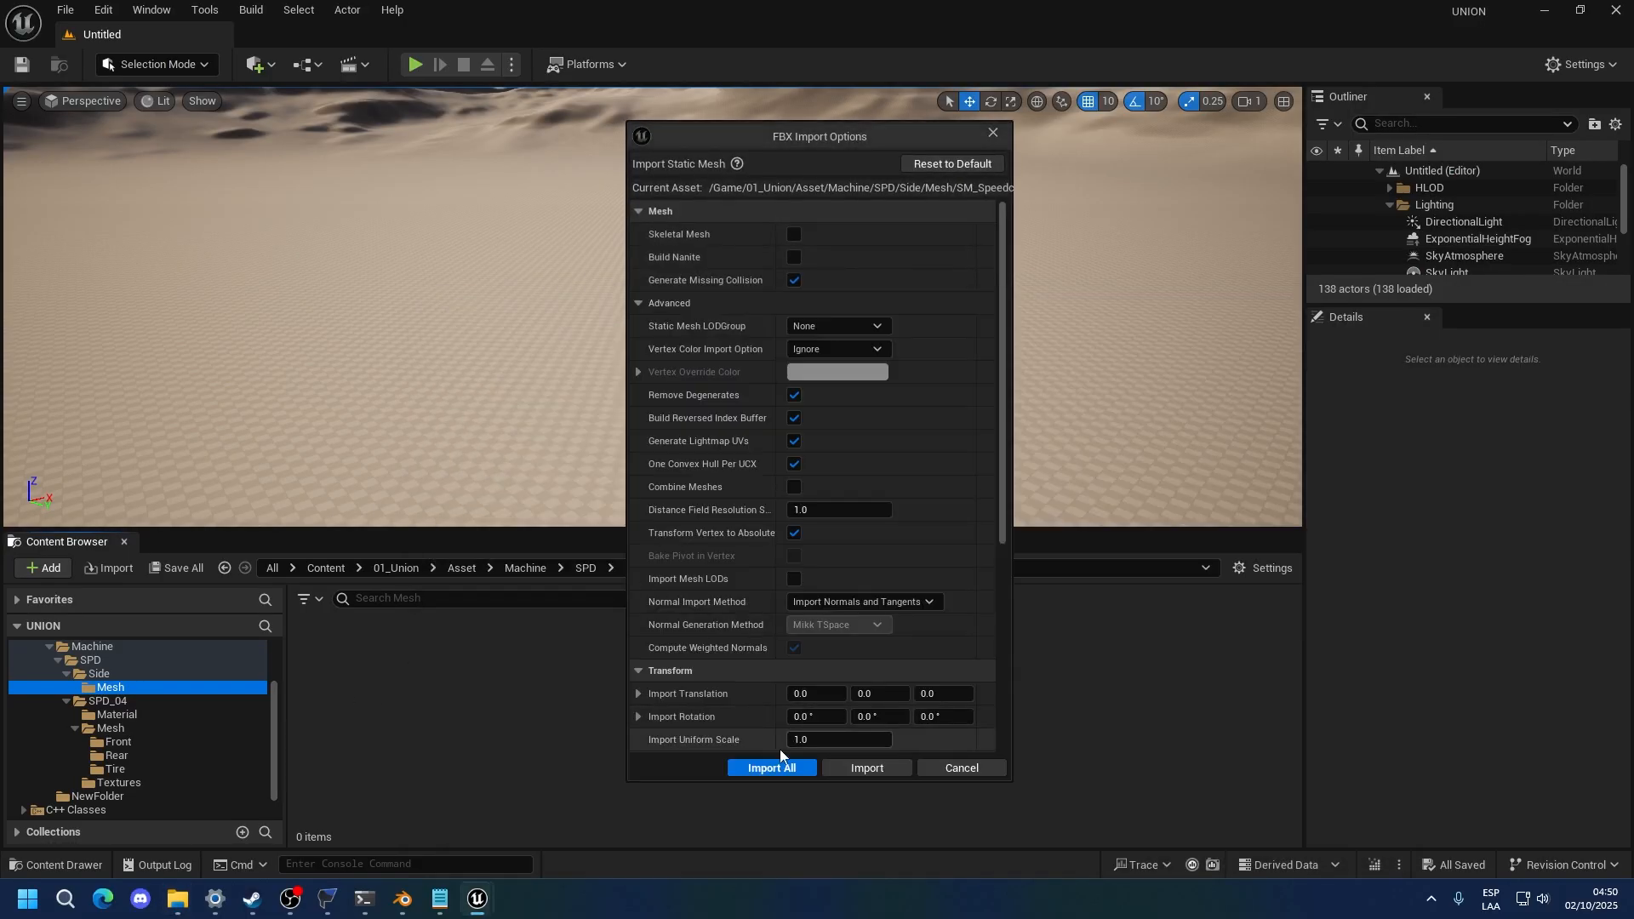
{"action": "left_click", "coordinate": [753, 770]}
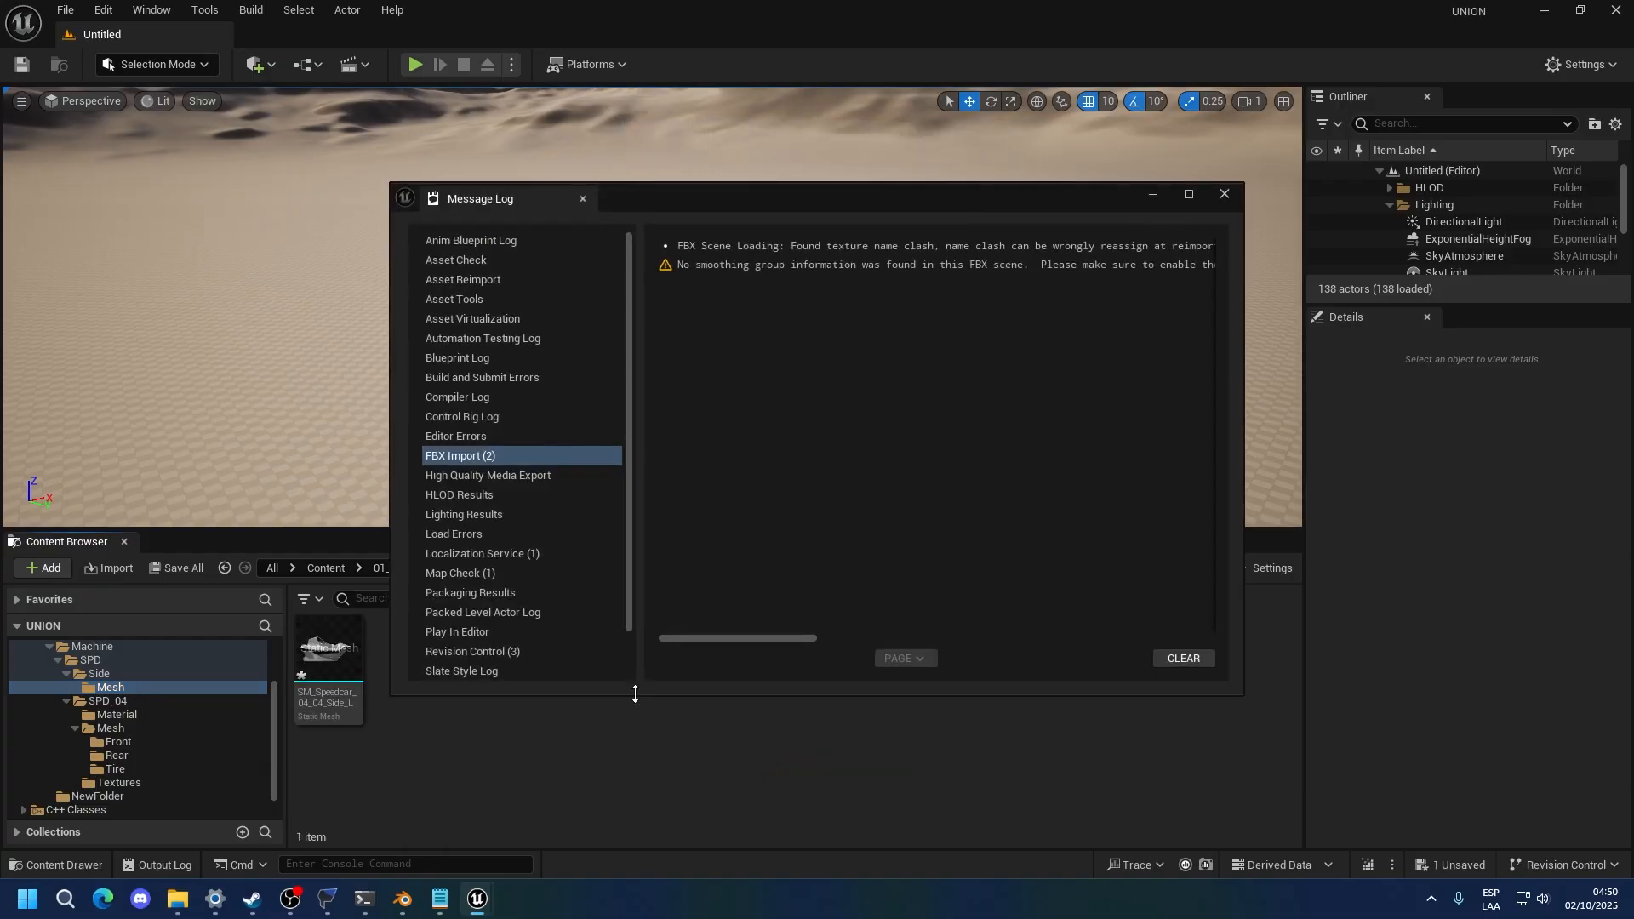
{"action": "left_click", "coordinate": [1226, 195]}
{"action": "left_click", "coordinate": [1226, 197]}
{"action": "left_click", "coordinate": [347, 651]}
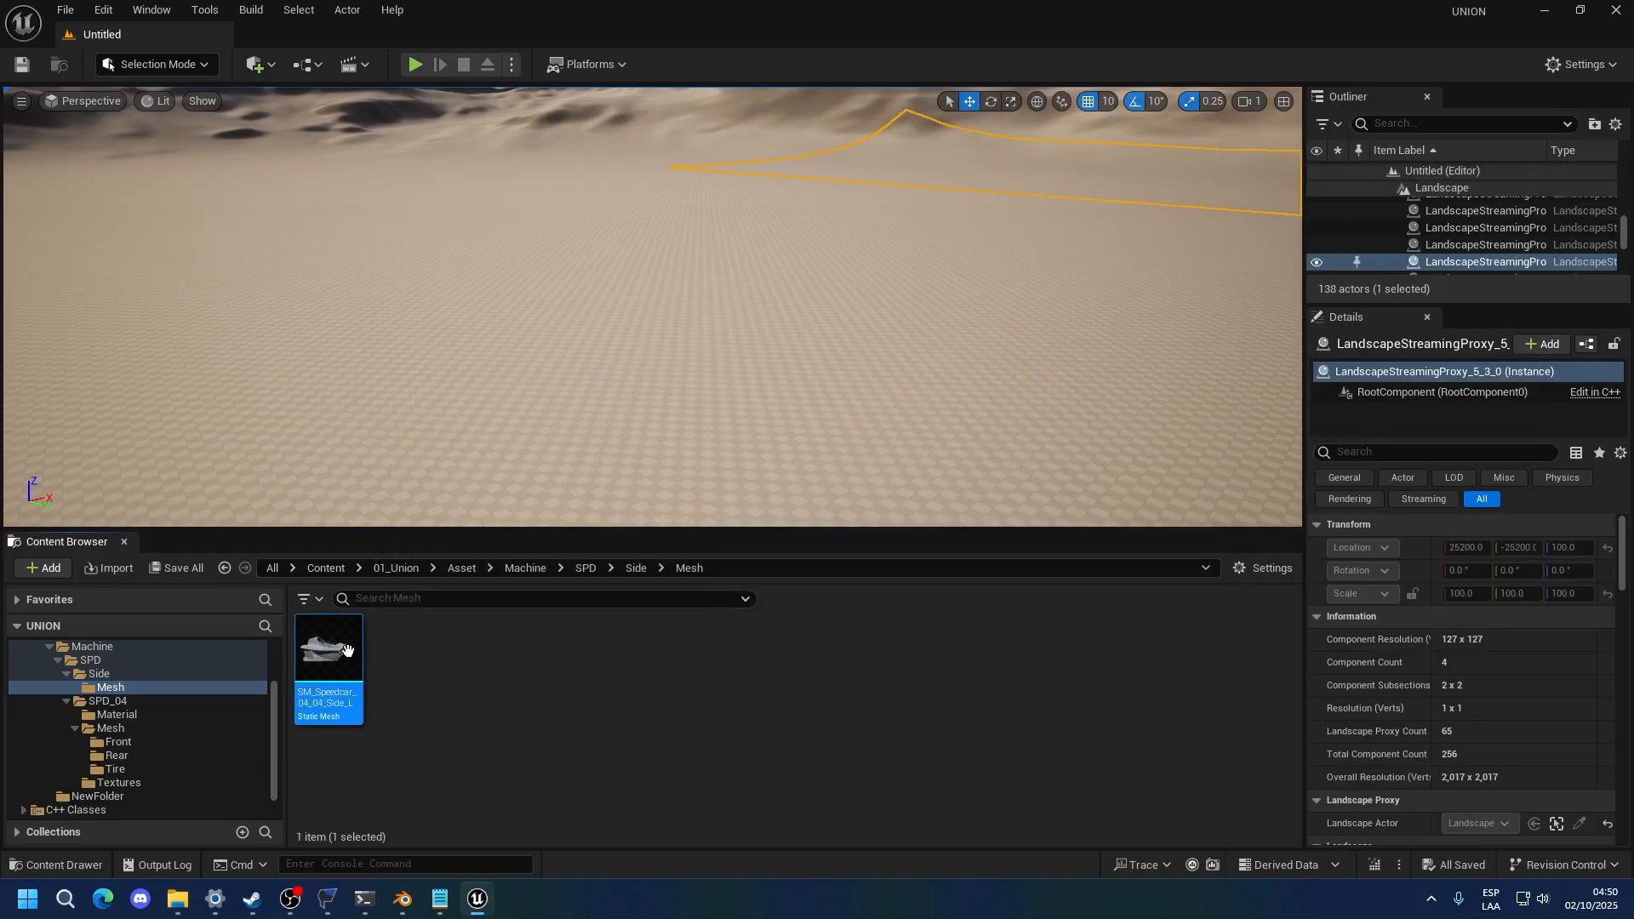
Import SM_Speedcar_04_Front_L.fbx from the Car mesh folder into SPD_04/Mesh/Front with the default FBX options
{"action": "left_click", "coordinate": [140, 741]}
{"action": "key", "text": "alt+Tab"}
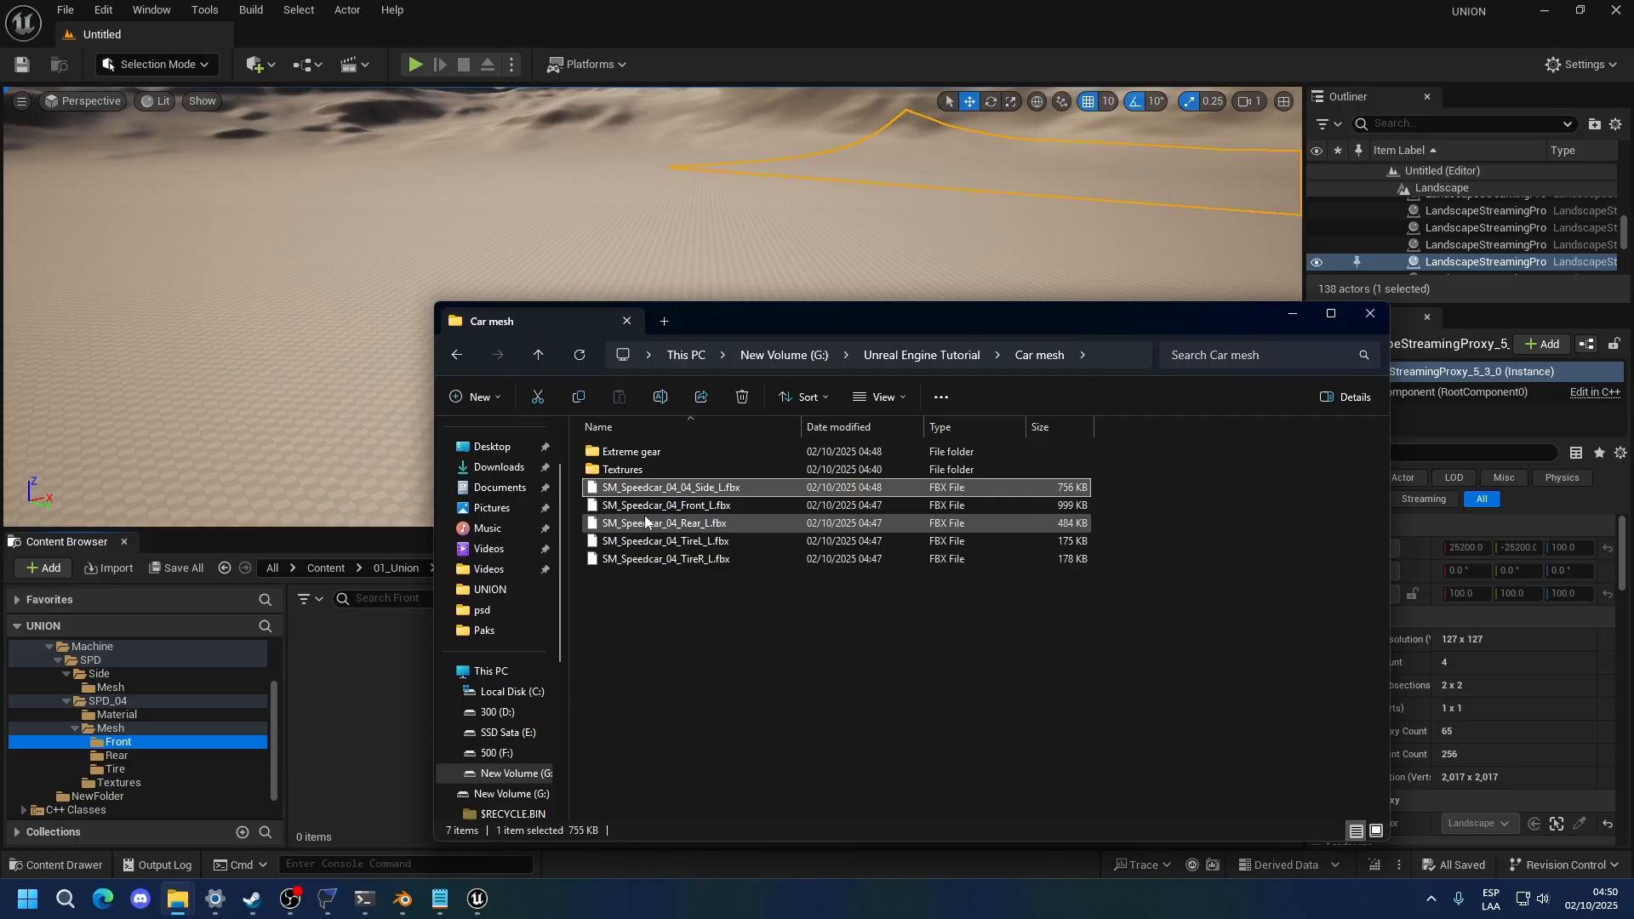
{"action": "left_click_drag", "start_coordinate": [645, 511], "coordinate": [421, 643]}
{"action": "left_click", "coordinate": [773, 769]}
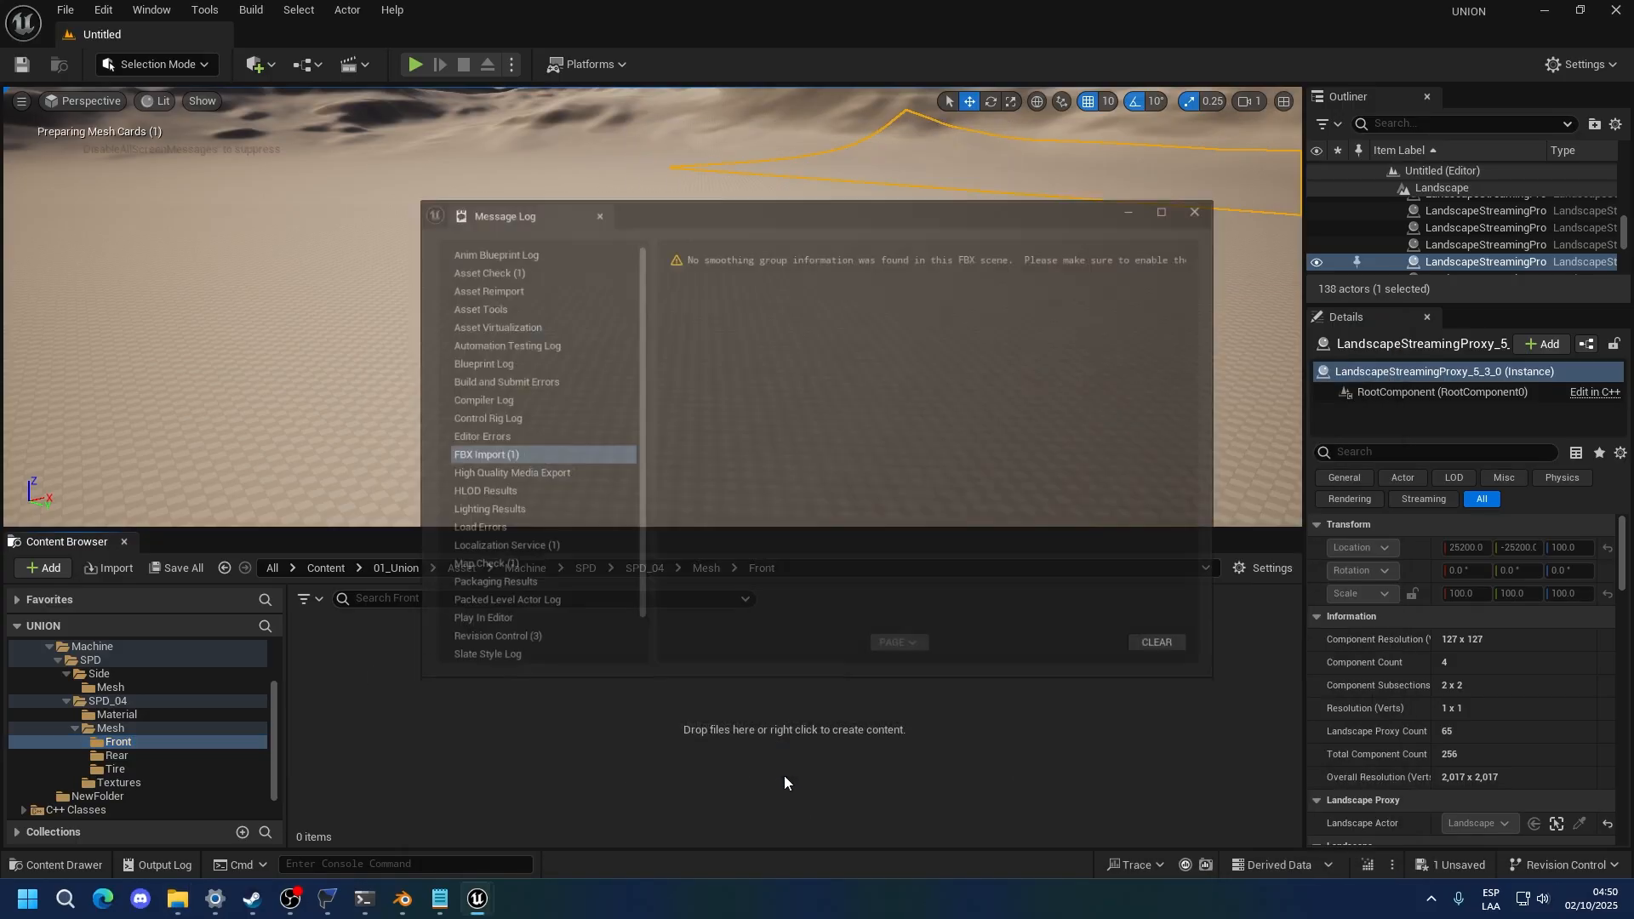
{"action": "left_click", "coordinate": [1226, 195]}
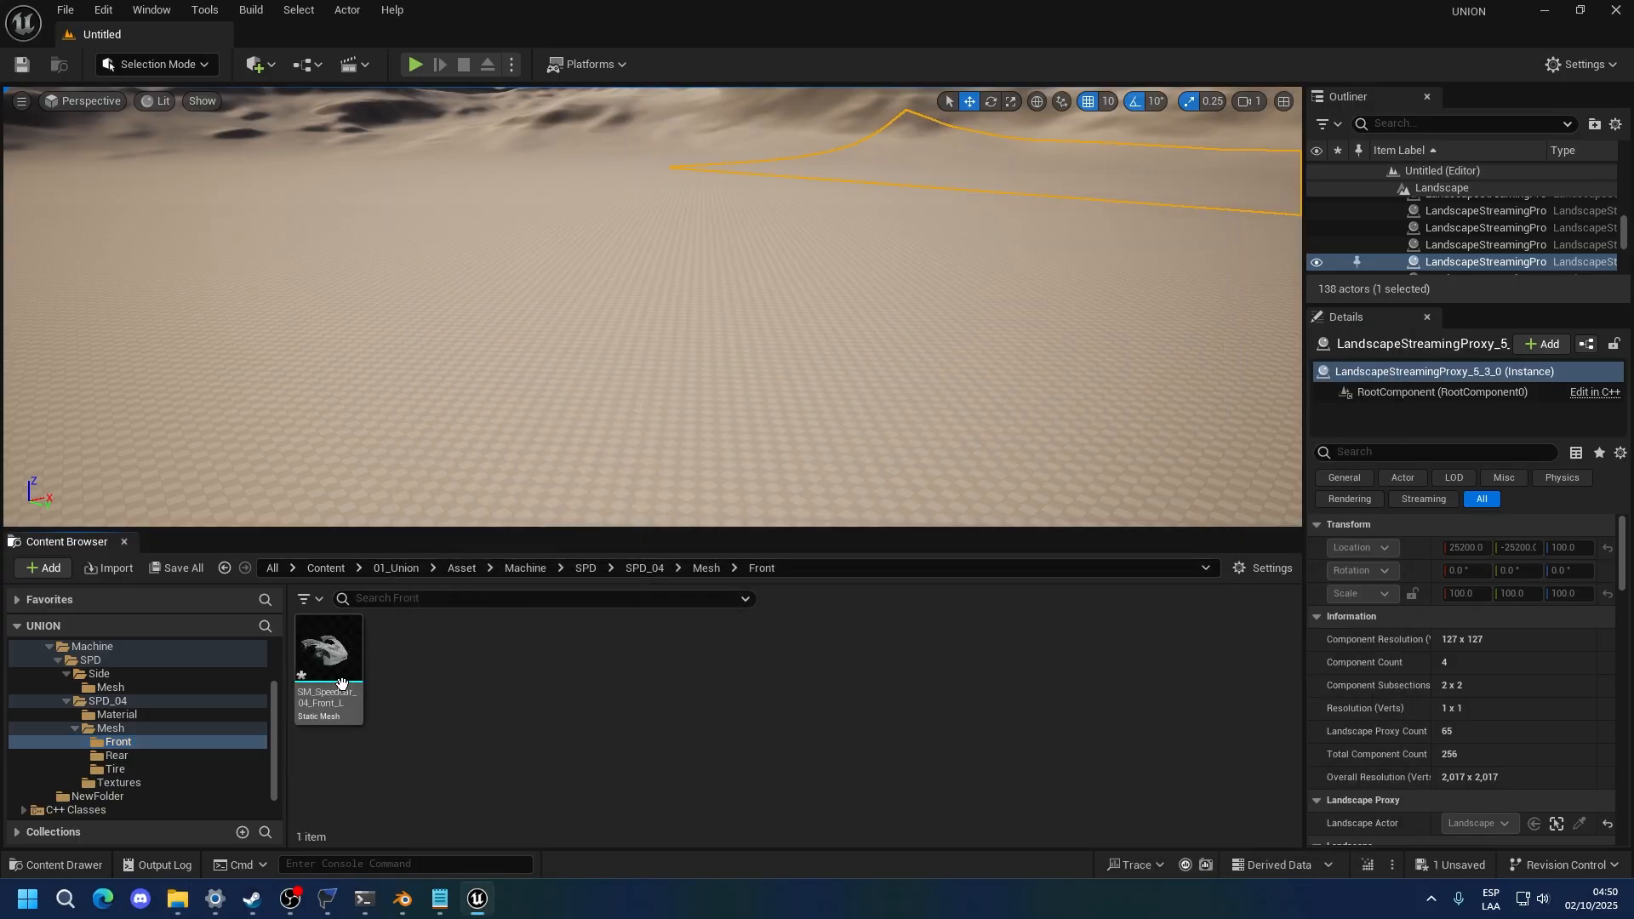
Import SM_Speedcar_04_Rear_L.fbx into SPD_04/Mesh/Rear with the default FBX options and save the mesh
{"action": "left_click", "coordinate": [135, 758]}
{"action": "key", "text": "alt+Tab"}
{"action": "left_click_drag", "start_coordinate": [632, 526], "coordinate": [356, 754]}
{"action": "left_click", "coordinate": [771, 768]}
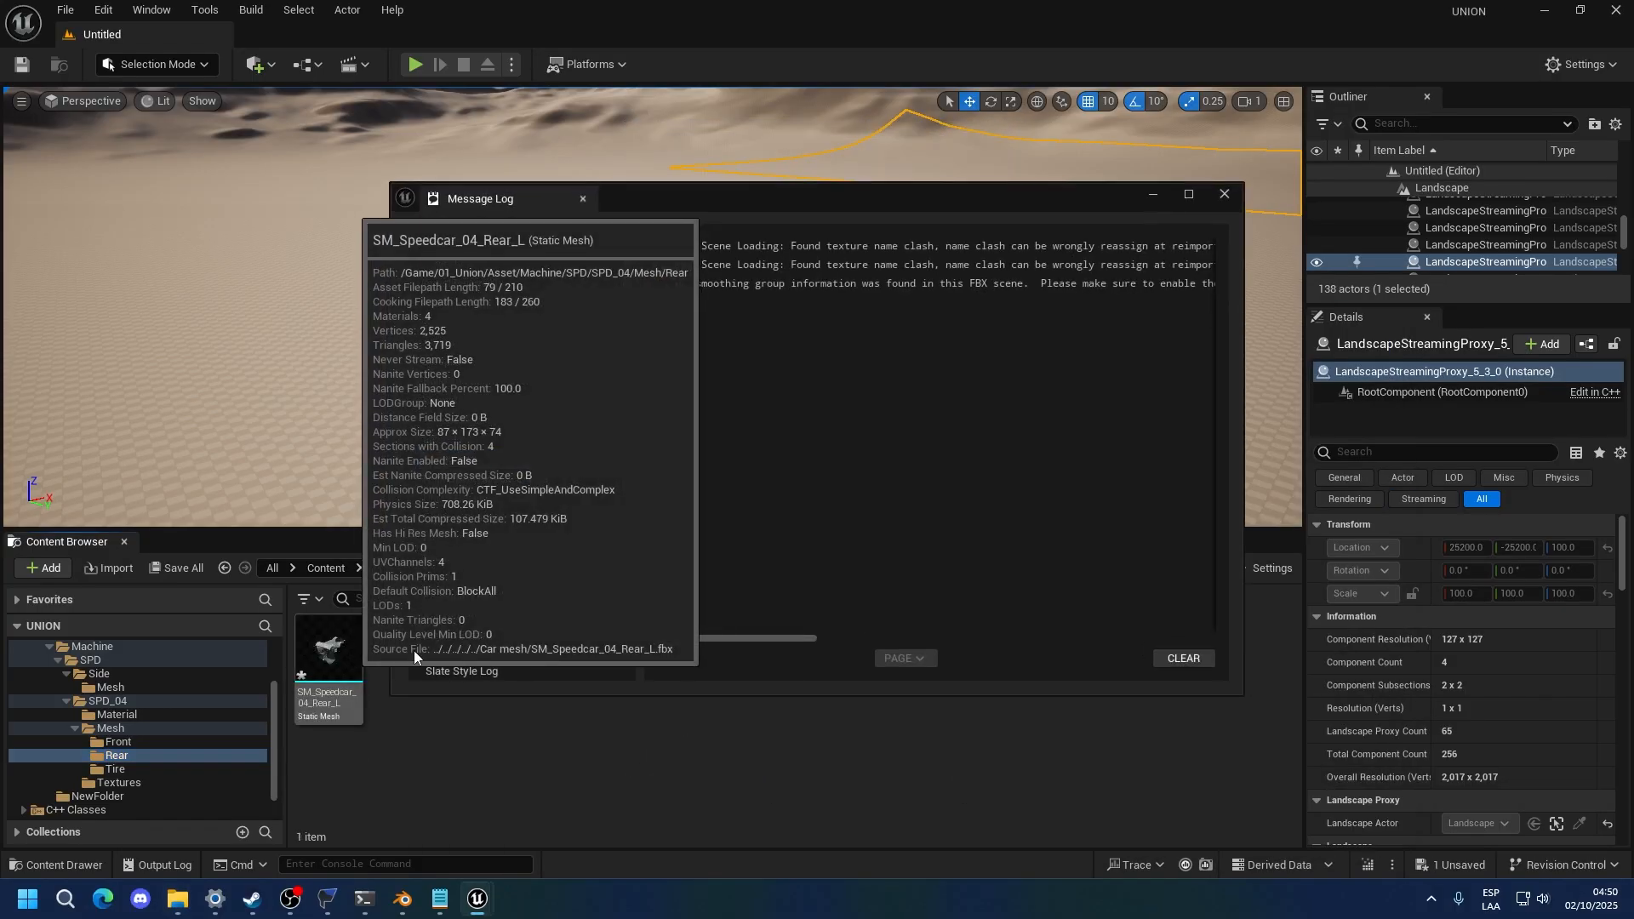
{"action": "left_click", "coordinate": [1224, 197]}
{"action": "left_click", "coordinate": [308, 681]}
{"action": "key", "text": "ctrl+s"}
Import the TireL_L and TireR_L FBX files together into SPD_04/Mesh/Tire and save both meshes
{"action": "left_click", "coordinate": [151, 768]}
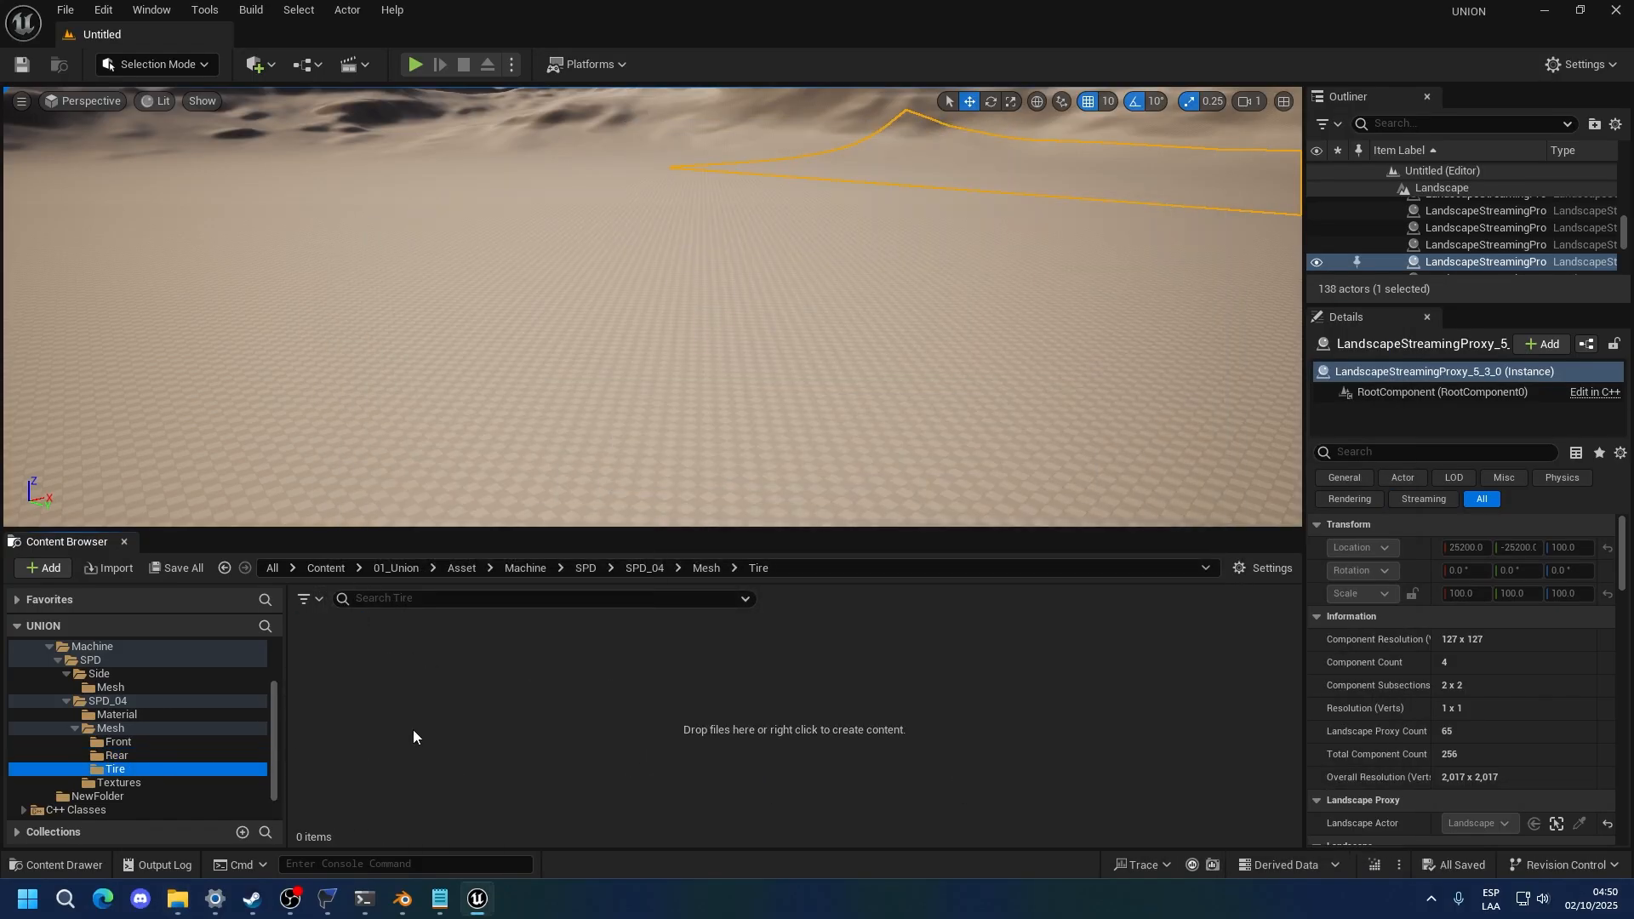
{"action": "key", "text": "alt+Tab"}
{"action": "left_click_drag", "start_coordinate": [632, 529], "coordinate": [385, 678]}
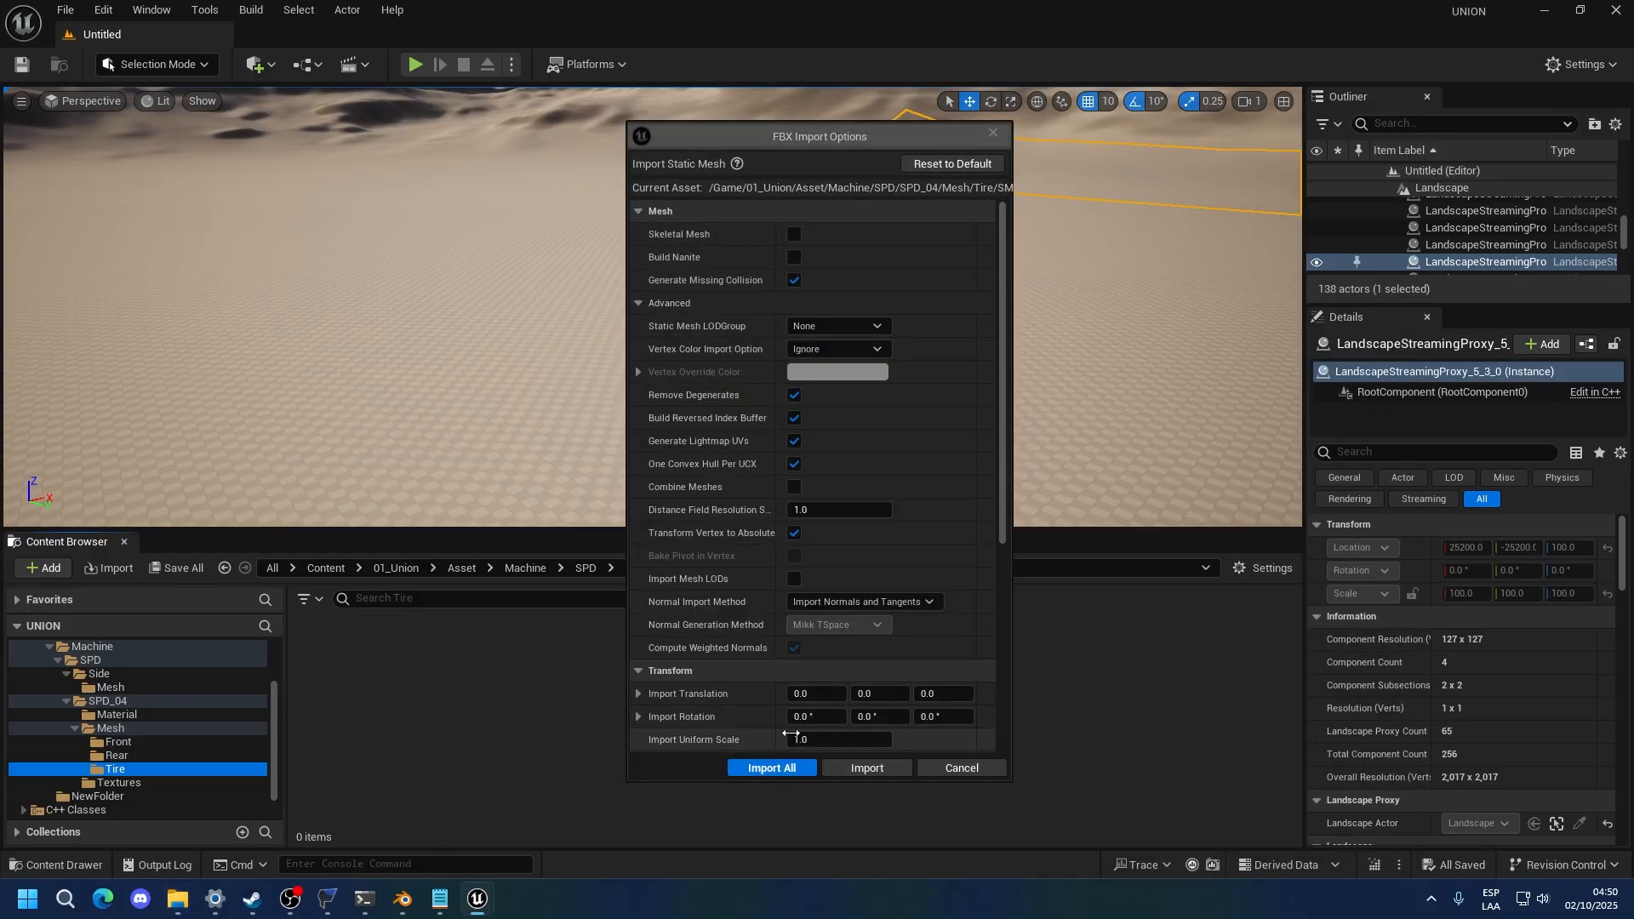
{"action": "left_click", "coordinate": [762, 768]}
{"action": "left_click", "coordinate": [1223, 194]}
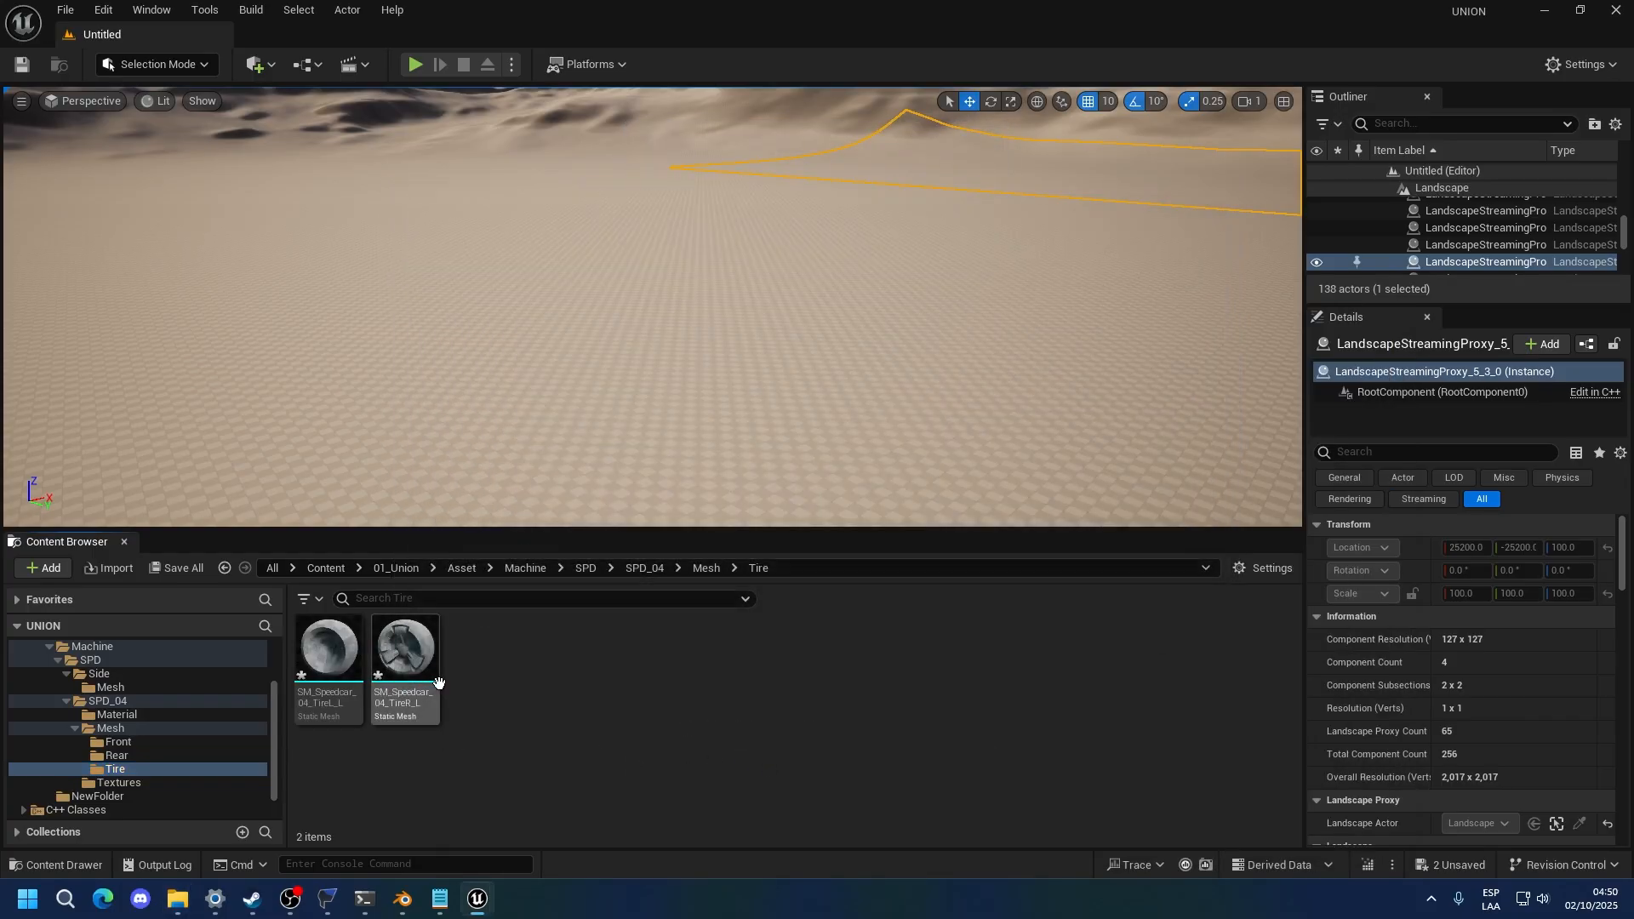
{"action": "key", "text": "ctrl+a"}
{"action": "key", "text": "ctrl+s"}
{"action": "left_click", "coordinate": [512, 787]}
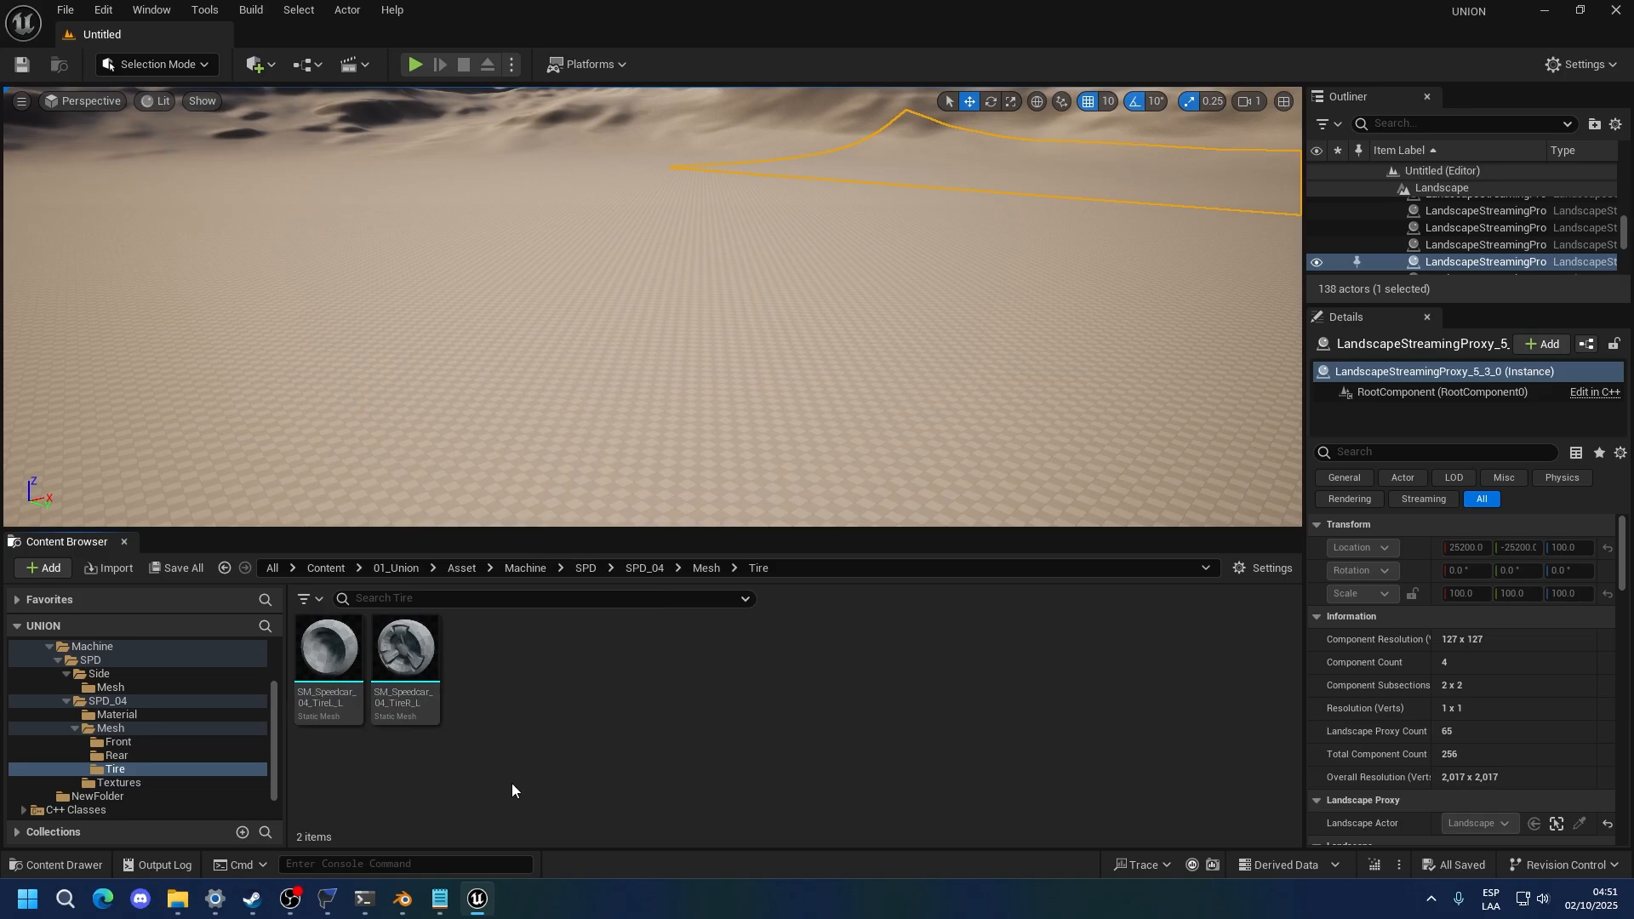
Open SM_Speedcar_04_04_Side_L, rename its Front_Body material slot to Car_Main_Mat, and save the mesh
{"action": "left_click", "coordinate": [118, 692]}
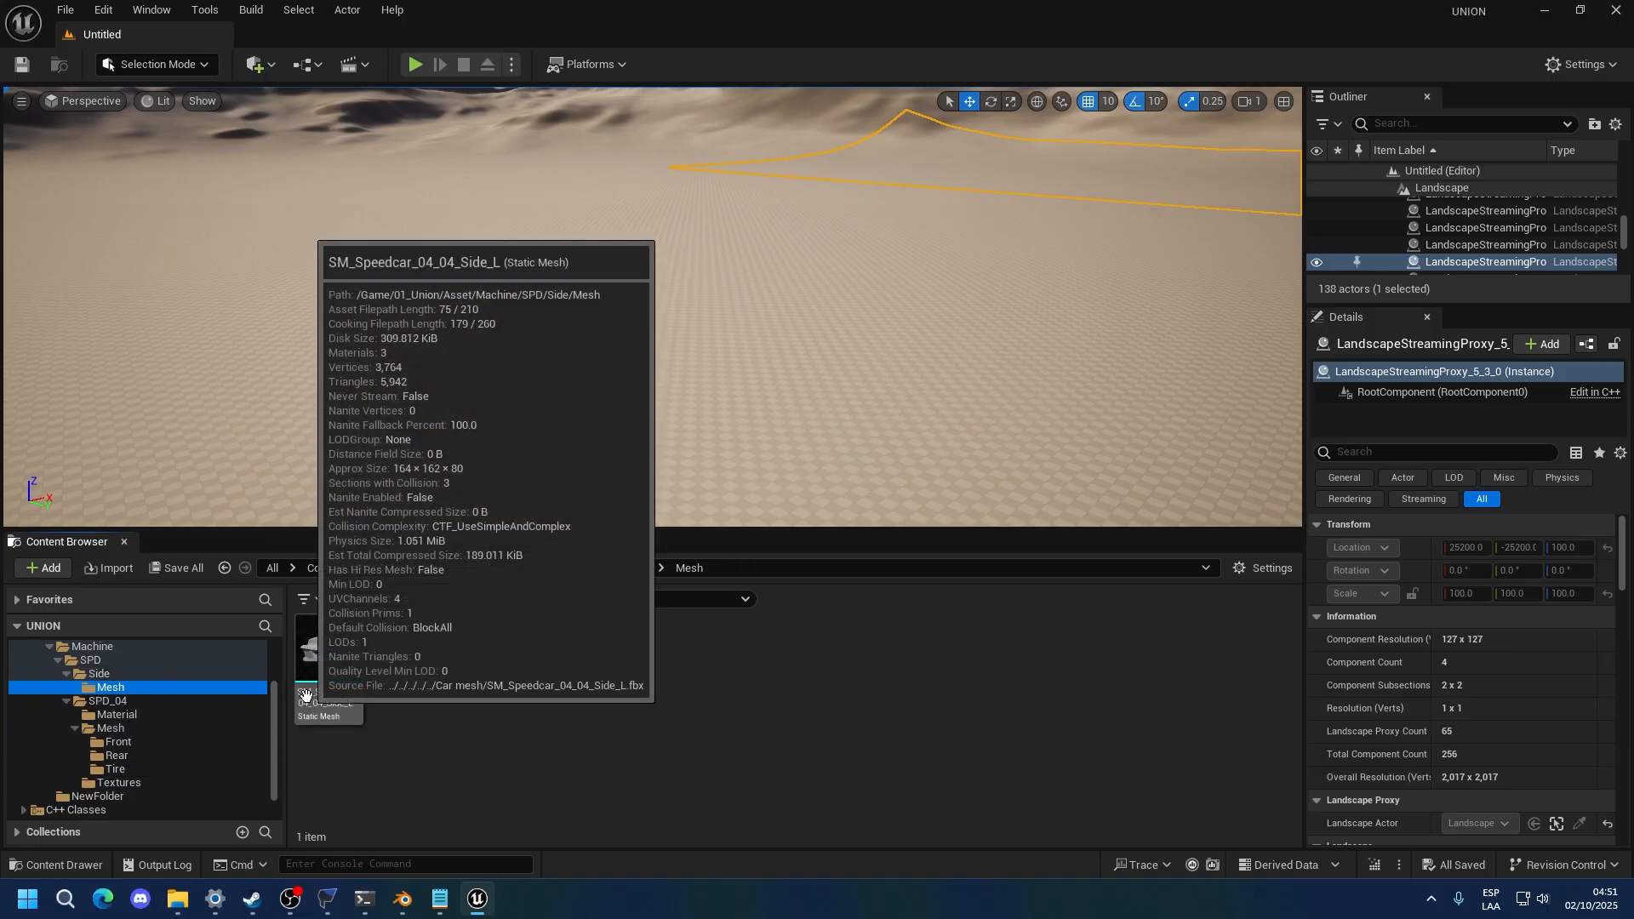
{"action": "double_click", "coordinate": [305, 695]}
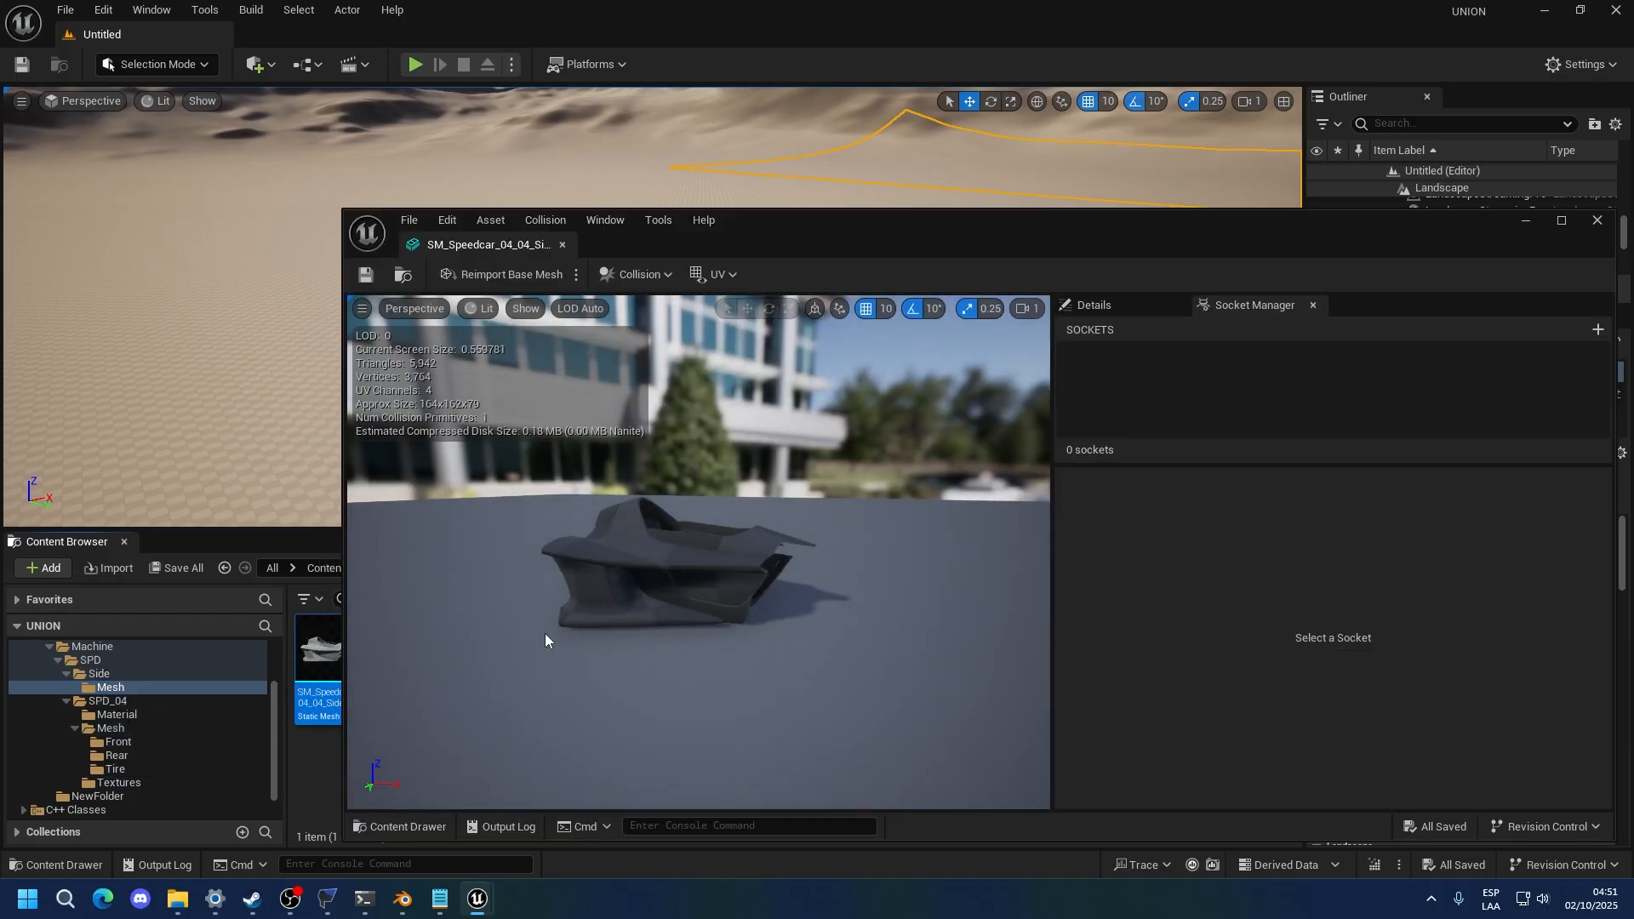
{"action": "left_click_drag", "start_coordinate": [891, 228], "coordinate": [814, 218]}
{"action": "left_click", "coordinate": [1000, 294]}
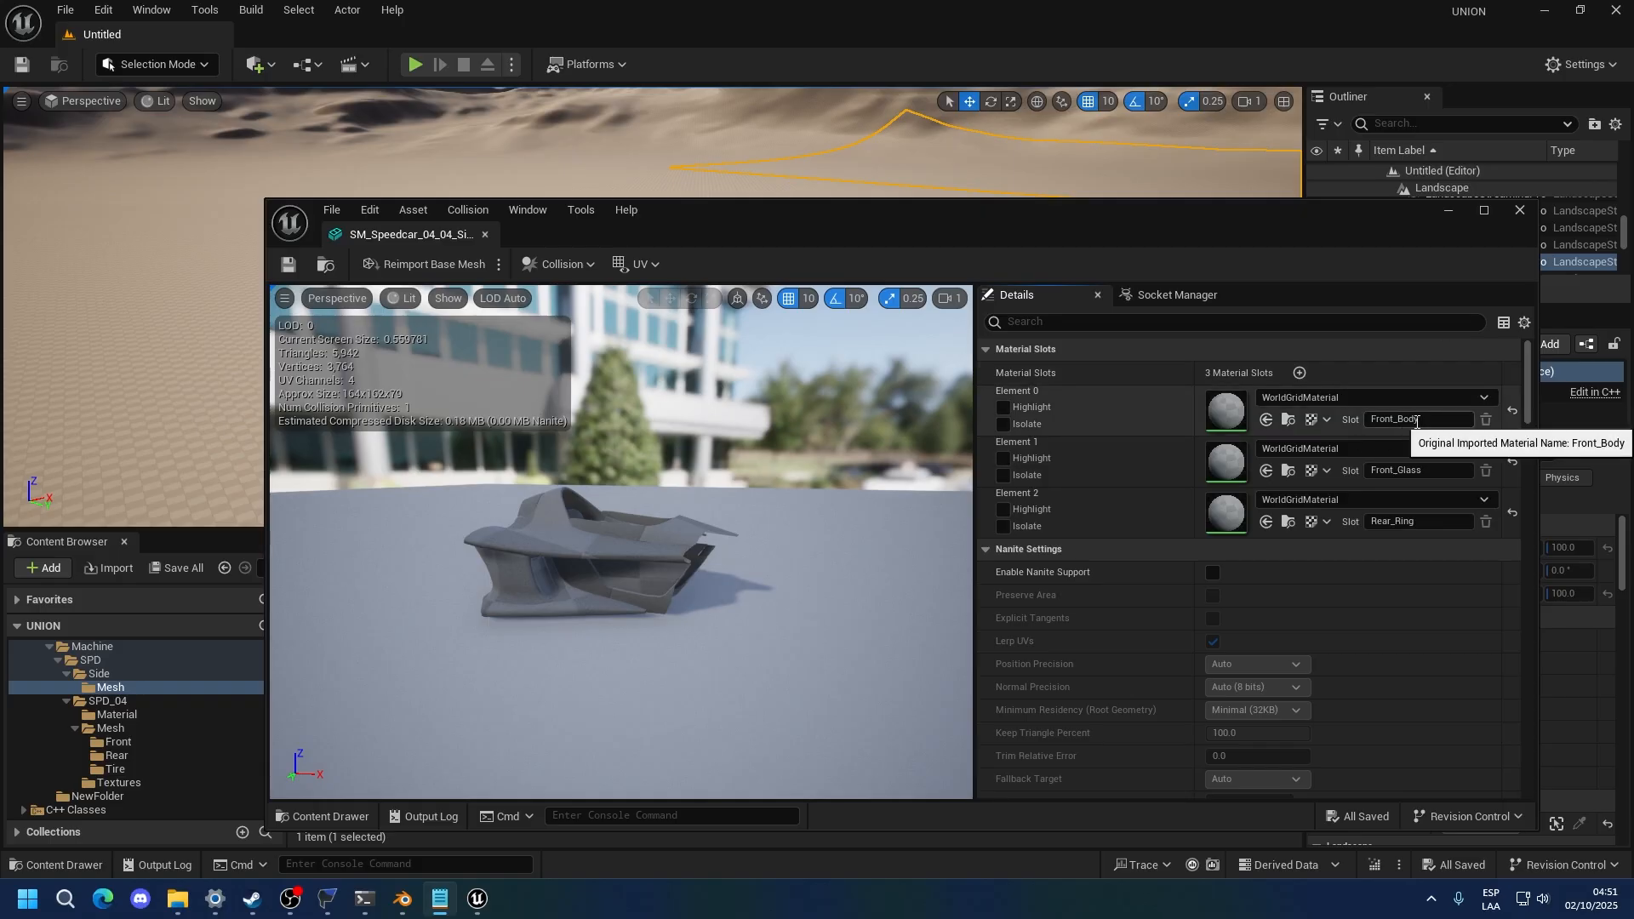
{"action": "left_click_drag", "start_coordinate": [1450, 419], "coordinate": [1350, 418]}
{"action": "type", "text": "Car_Main_Mat"}
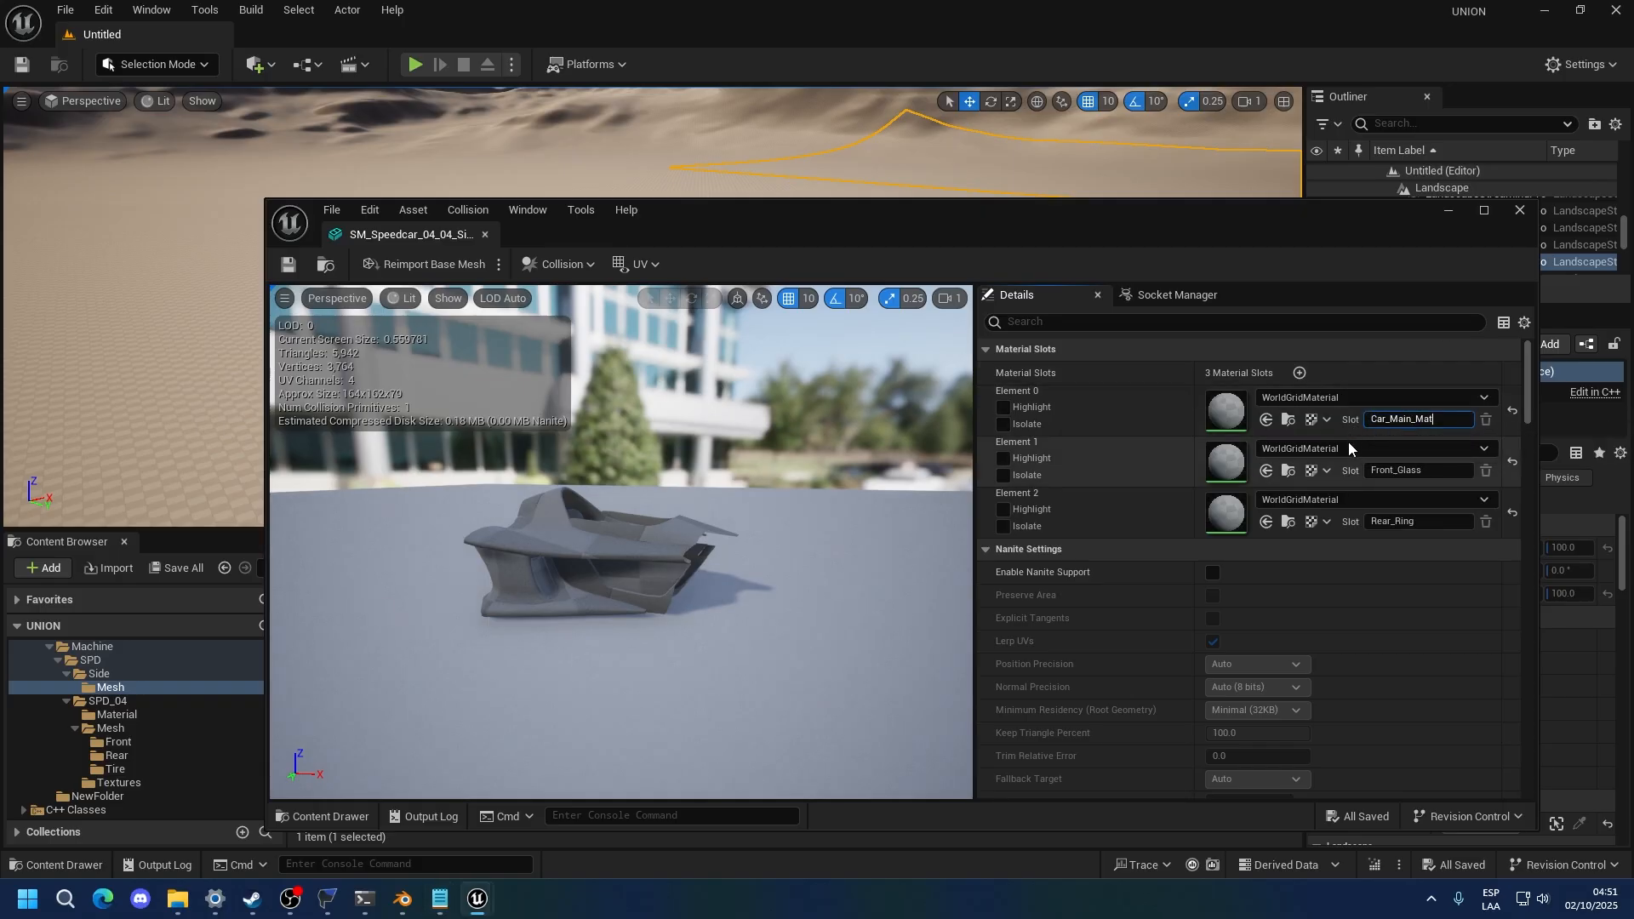
{"action": "key", "text": "Return"}
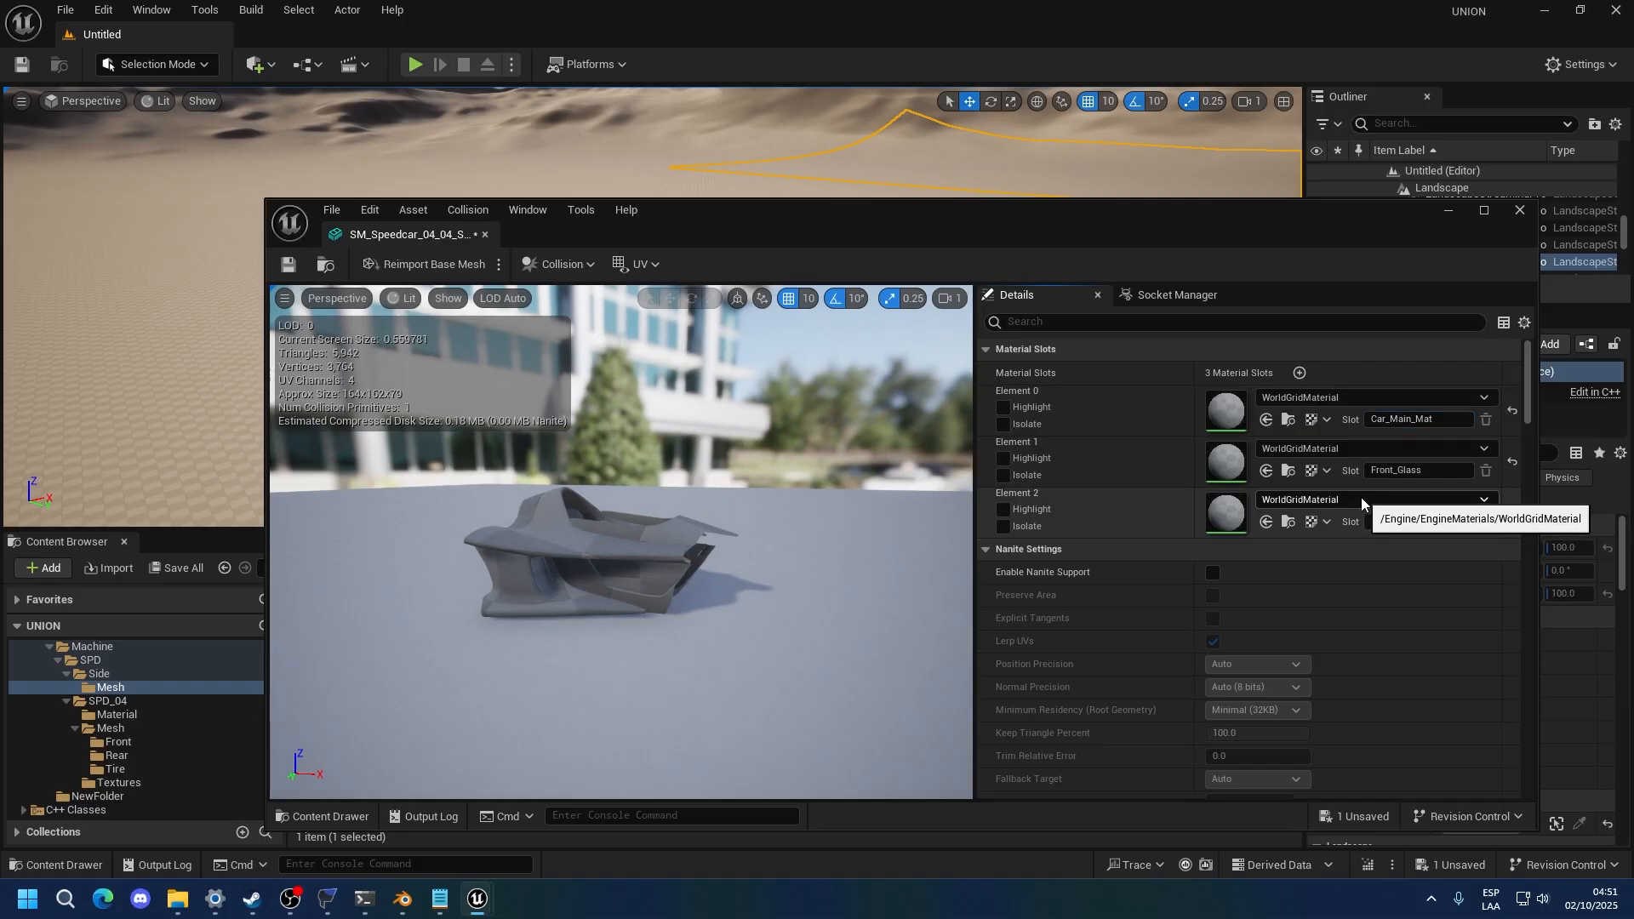
{"action": "key", "text": "ctrl+s"}
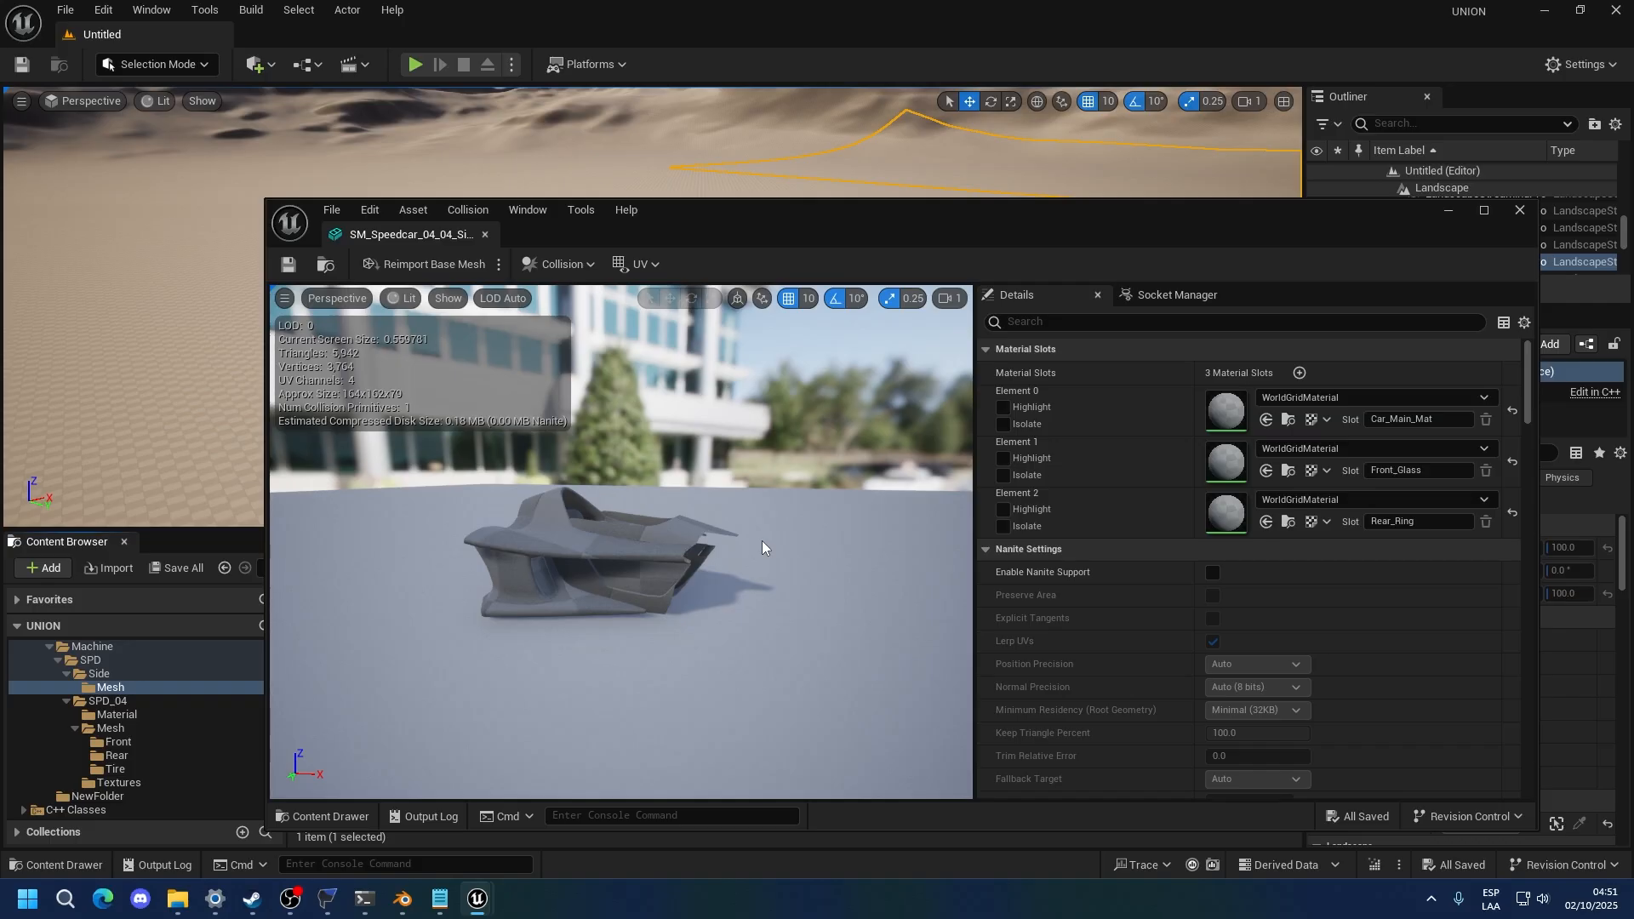
{"action": "left_click", "coordinate": [1522, 218]}
Rename the Front_Body material slot of SM_Speedcar_04_Rear_L to Car_Main_Mat and save the mesh
{"action": "left_click", "coordinate": [117, 755]}
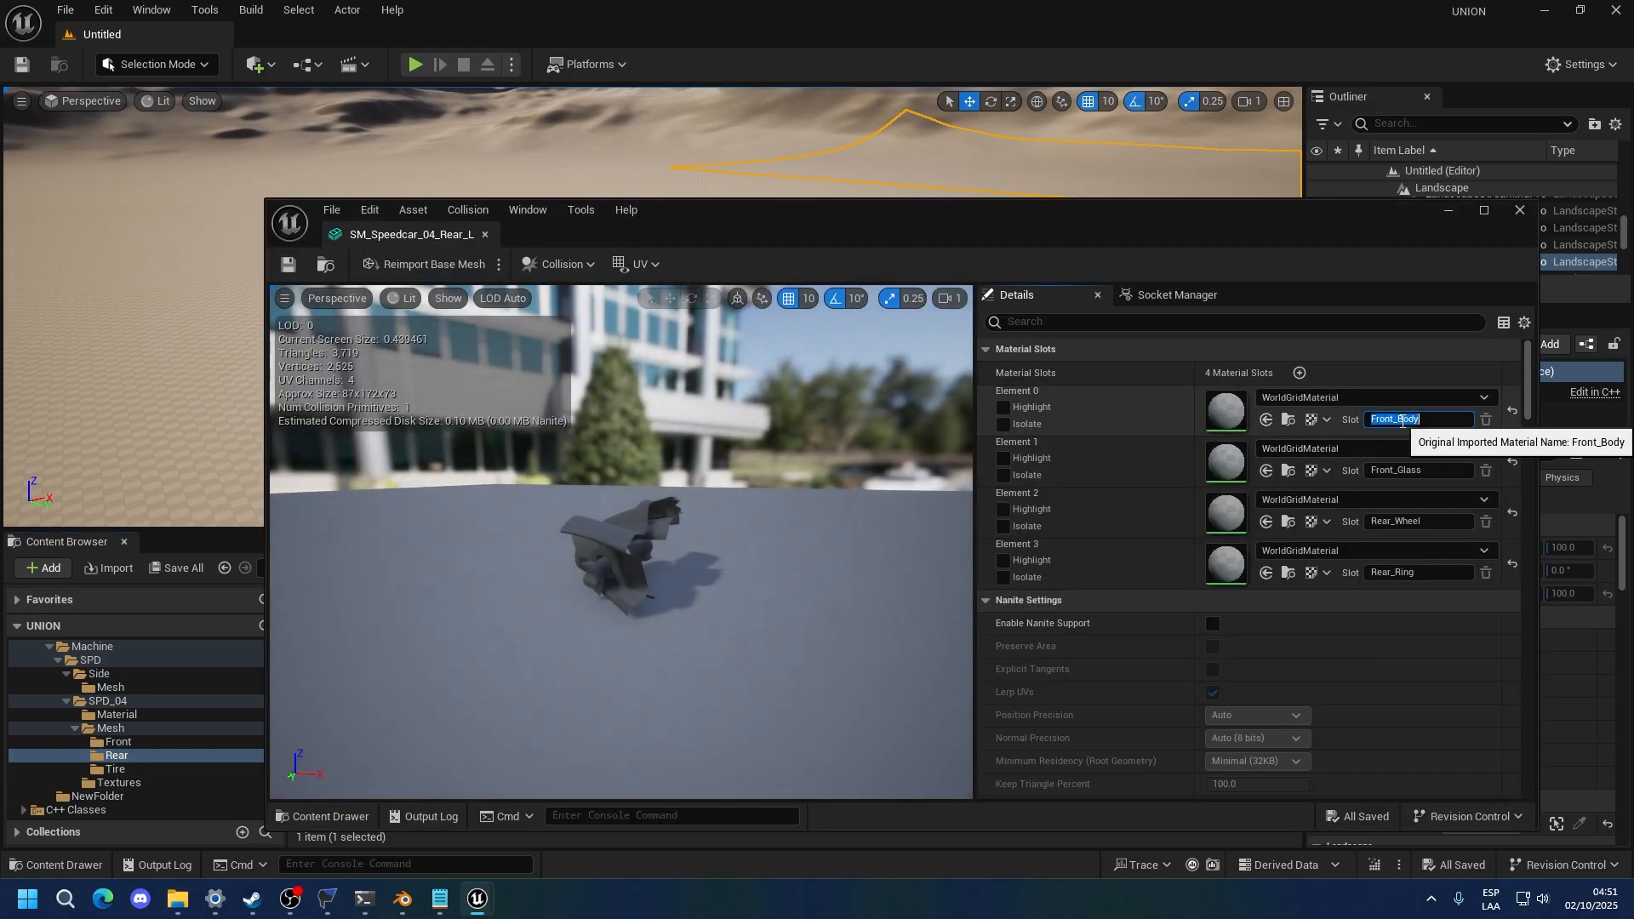
{"action": "left_click", "coordinate": [1371, 354]}
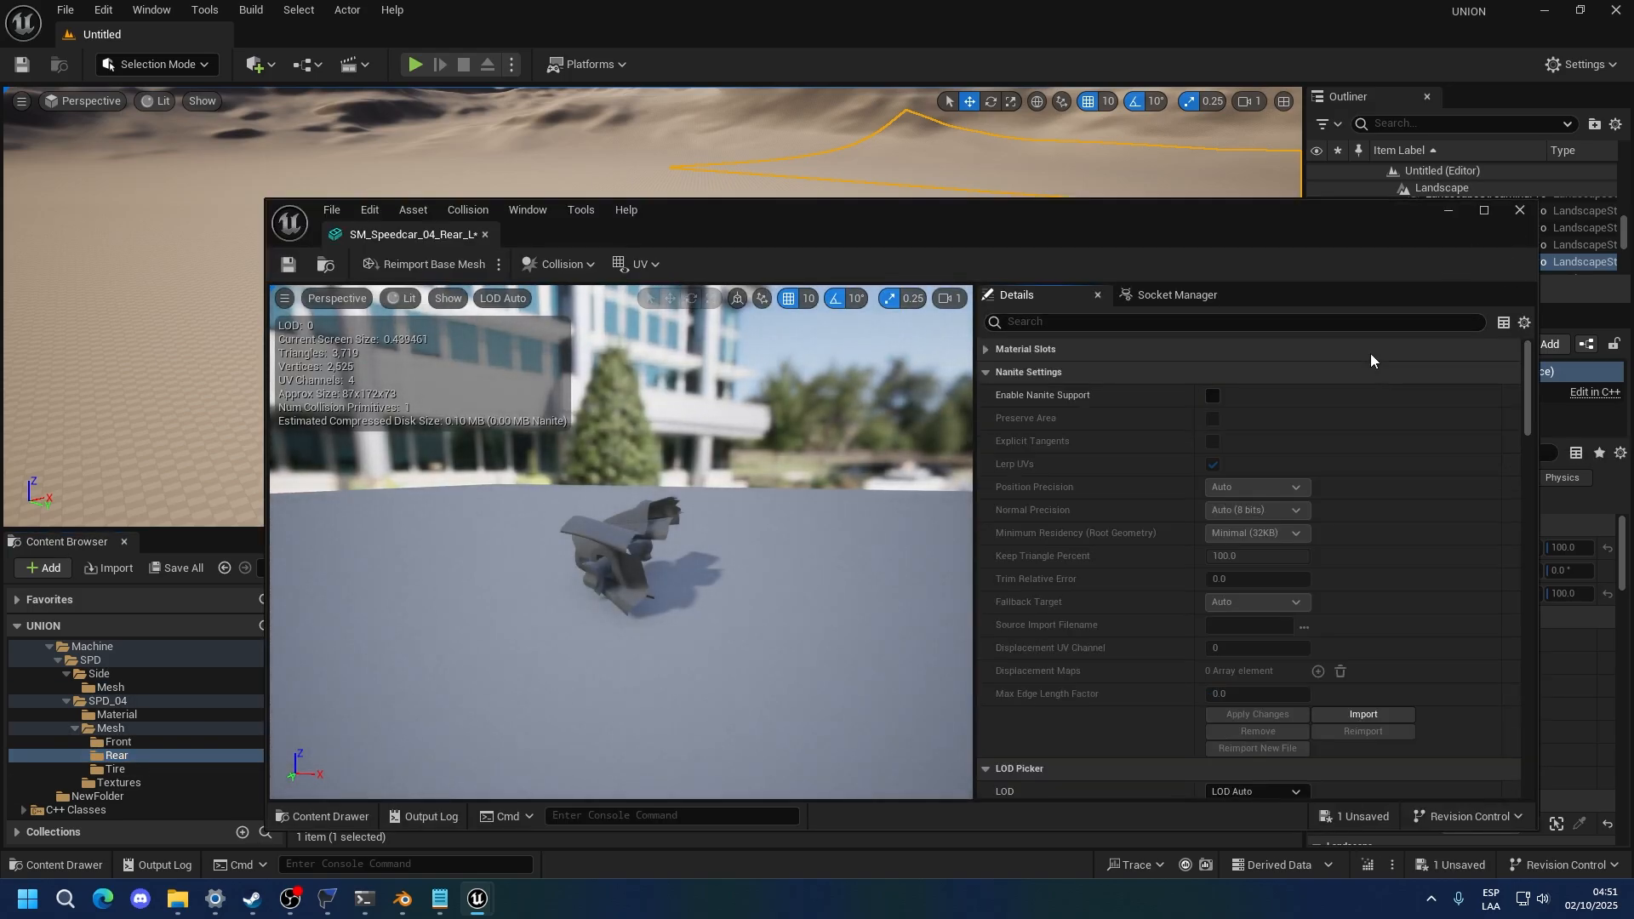
{"action": "key", "text": "ctrl+s"}
{"action": "left_click", "coordinate": [1312, 350]}
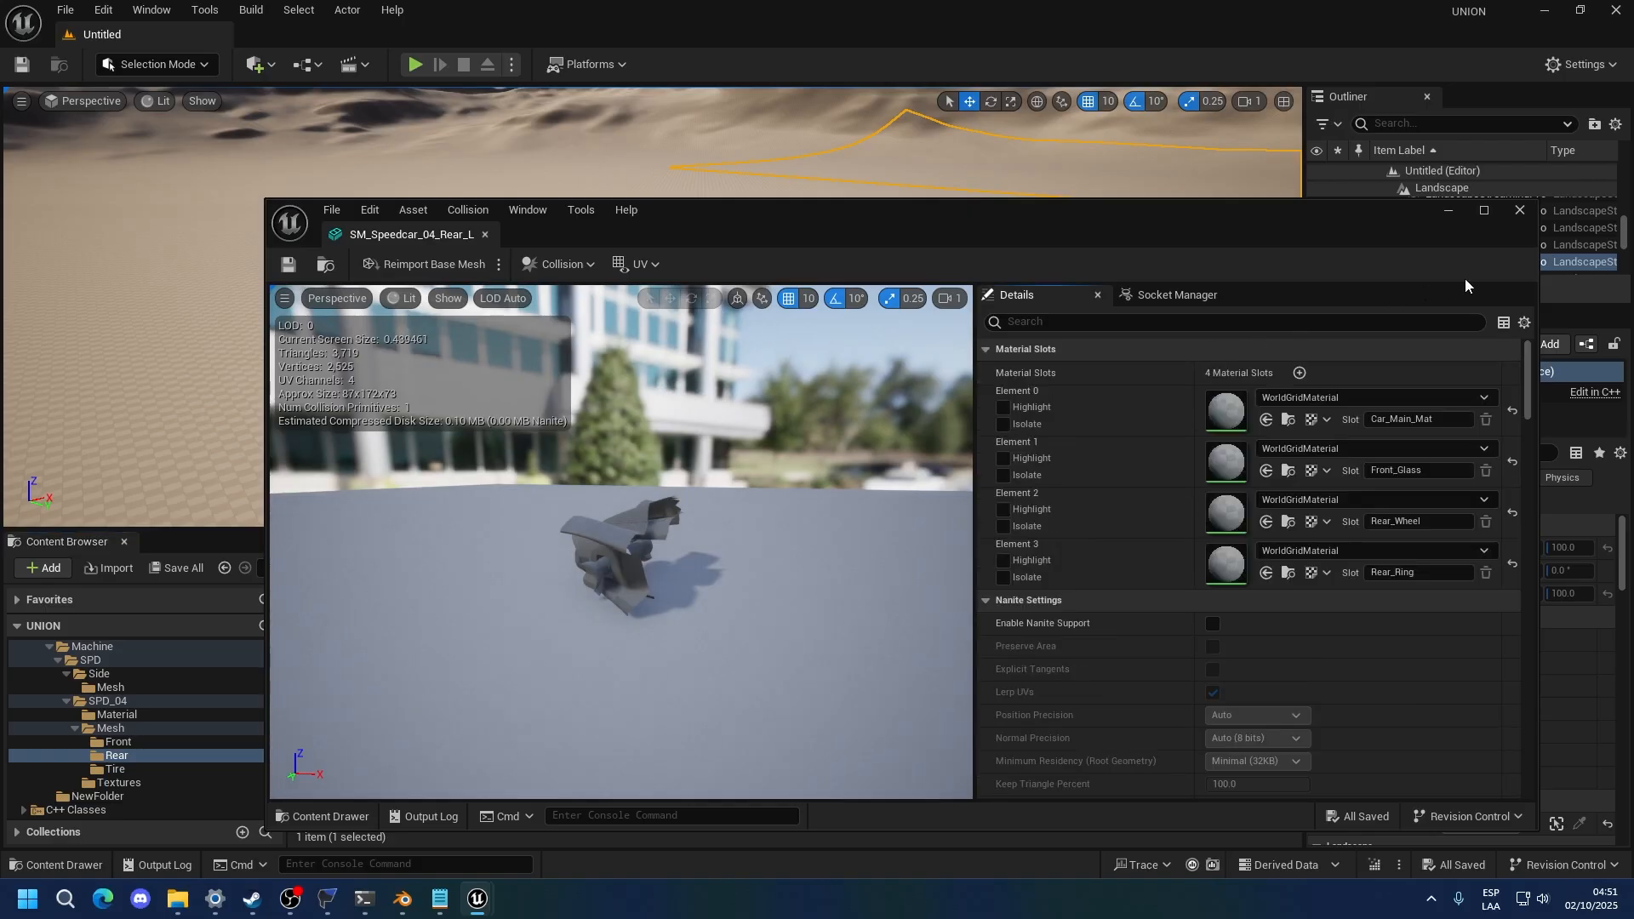
{"action": "left_click", "coordinate": [1519, 213]}
Reopen SM_Speedcar_04_04_Side_L and check the name of its first material slot
{"action": "left_click", "coordinate": [117, 687]}
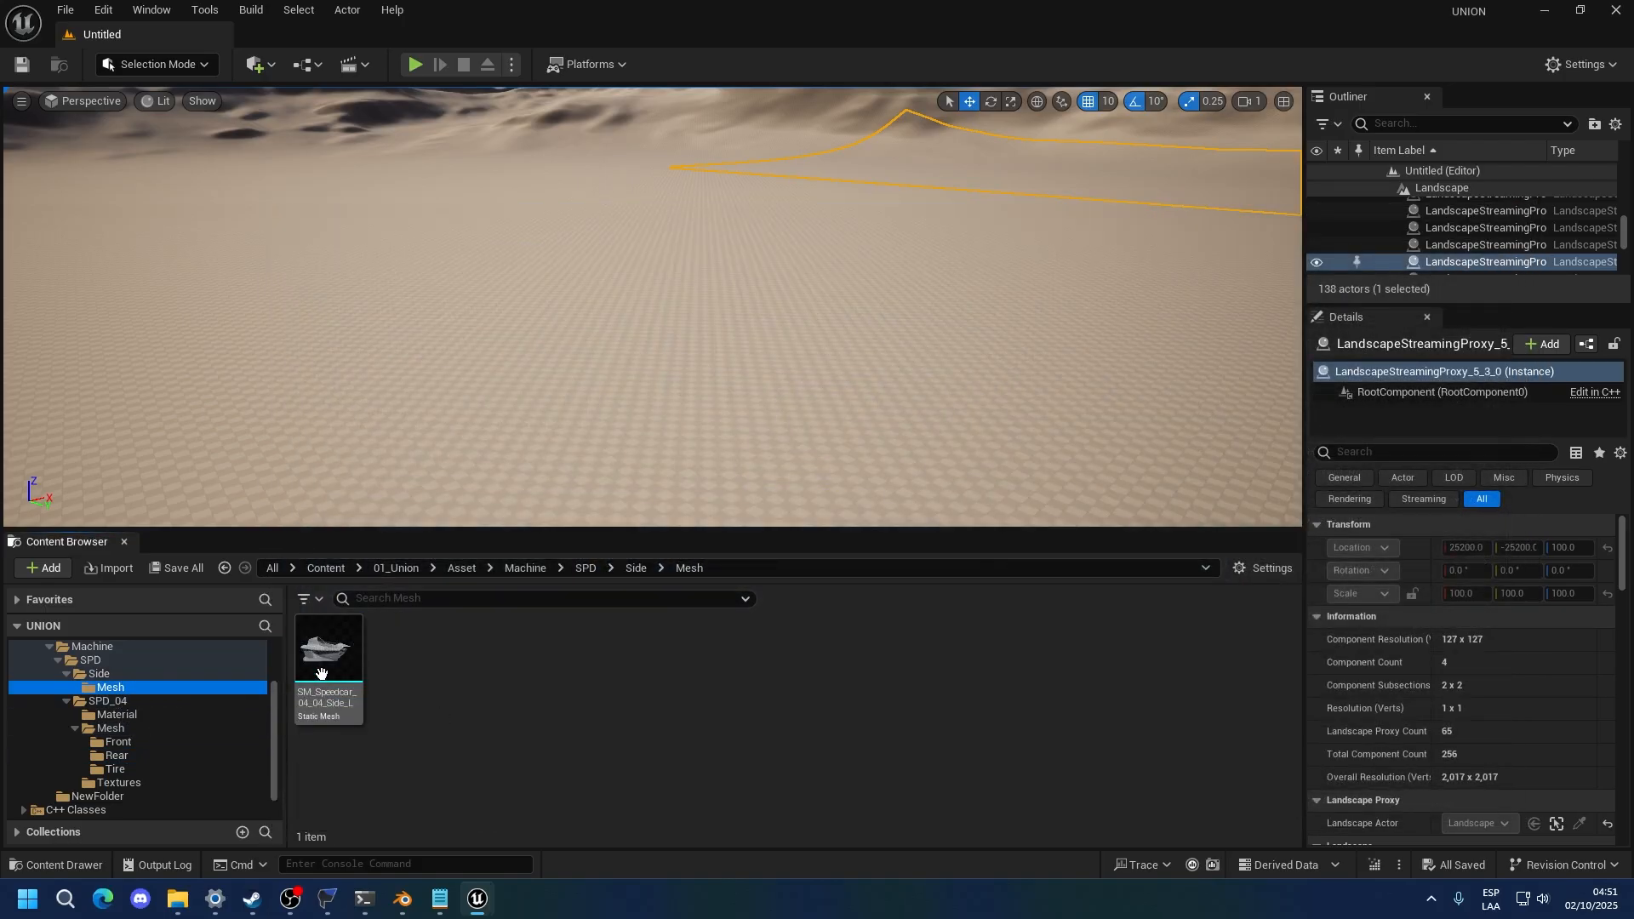
{"action": "double_click", "coordinate": [321, 673]}
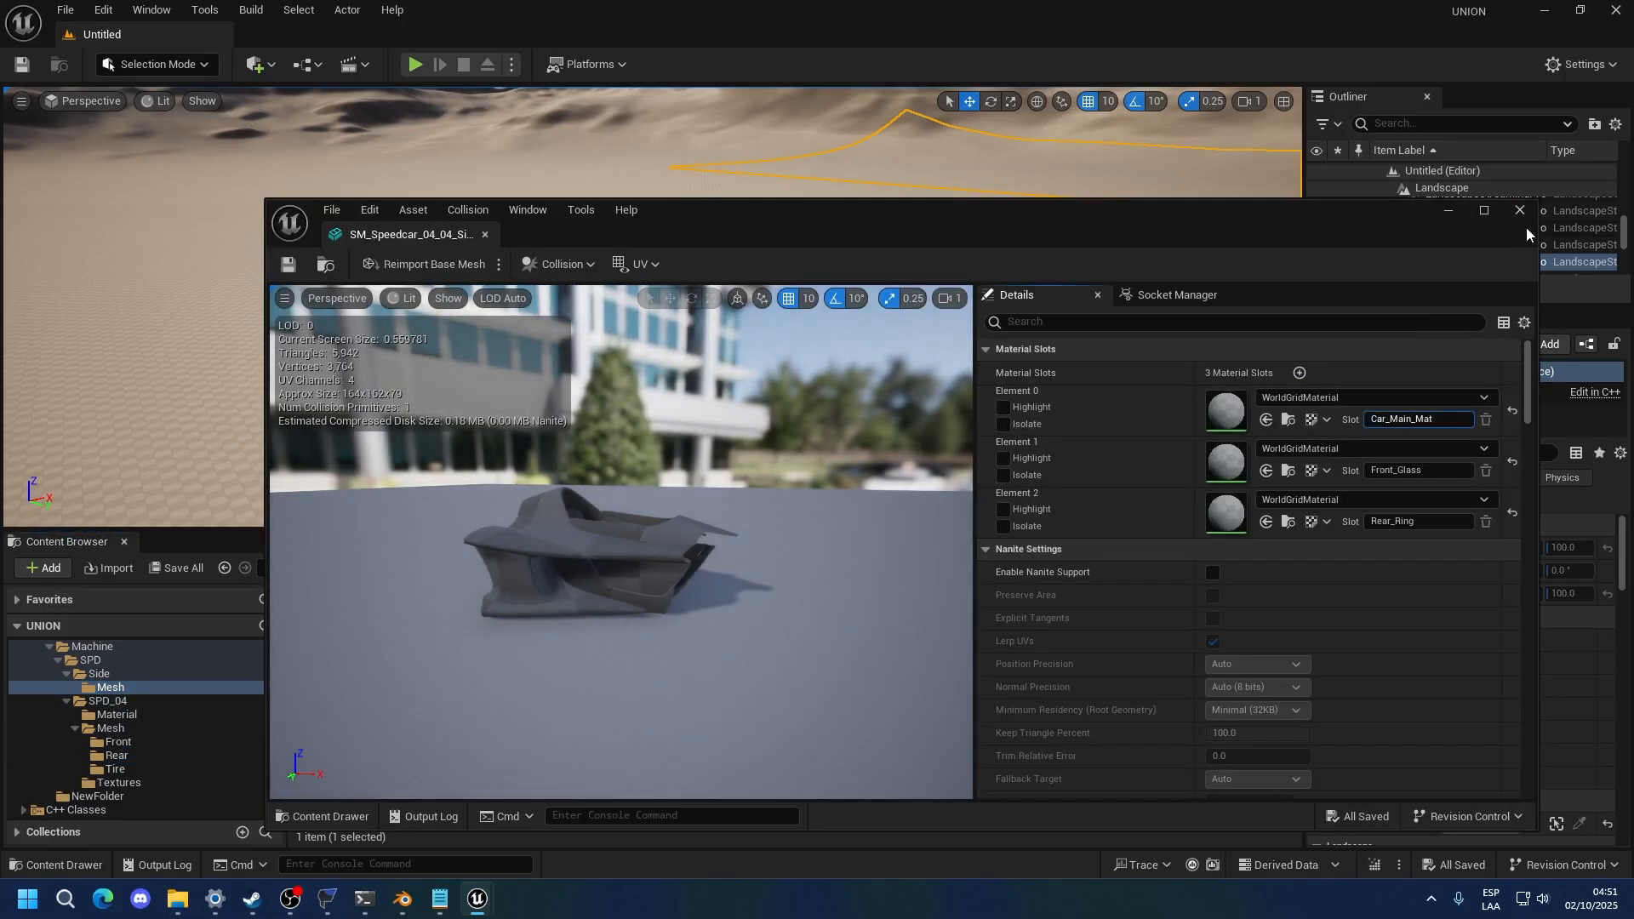
{"action": "left_click", "coordinate": [1520, 211]}
Open SM_Speedcar_04_Front_L from the Front folder and rename its first material slot to Car_Main_Mat
{"action": "left_click", "coordinate": [118, 741]}
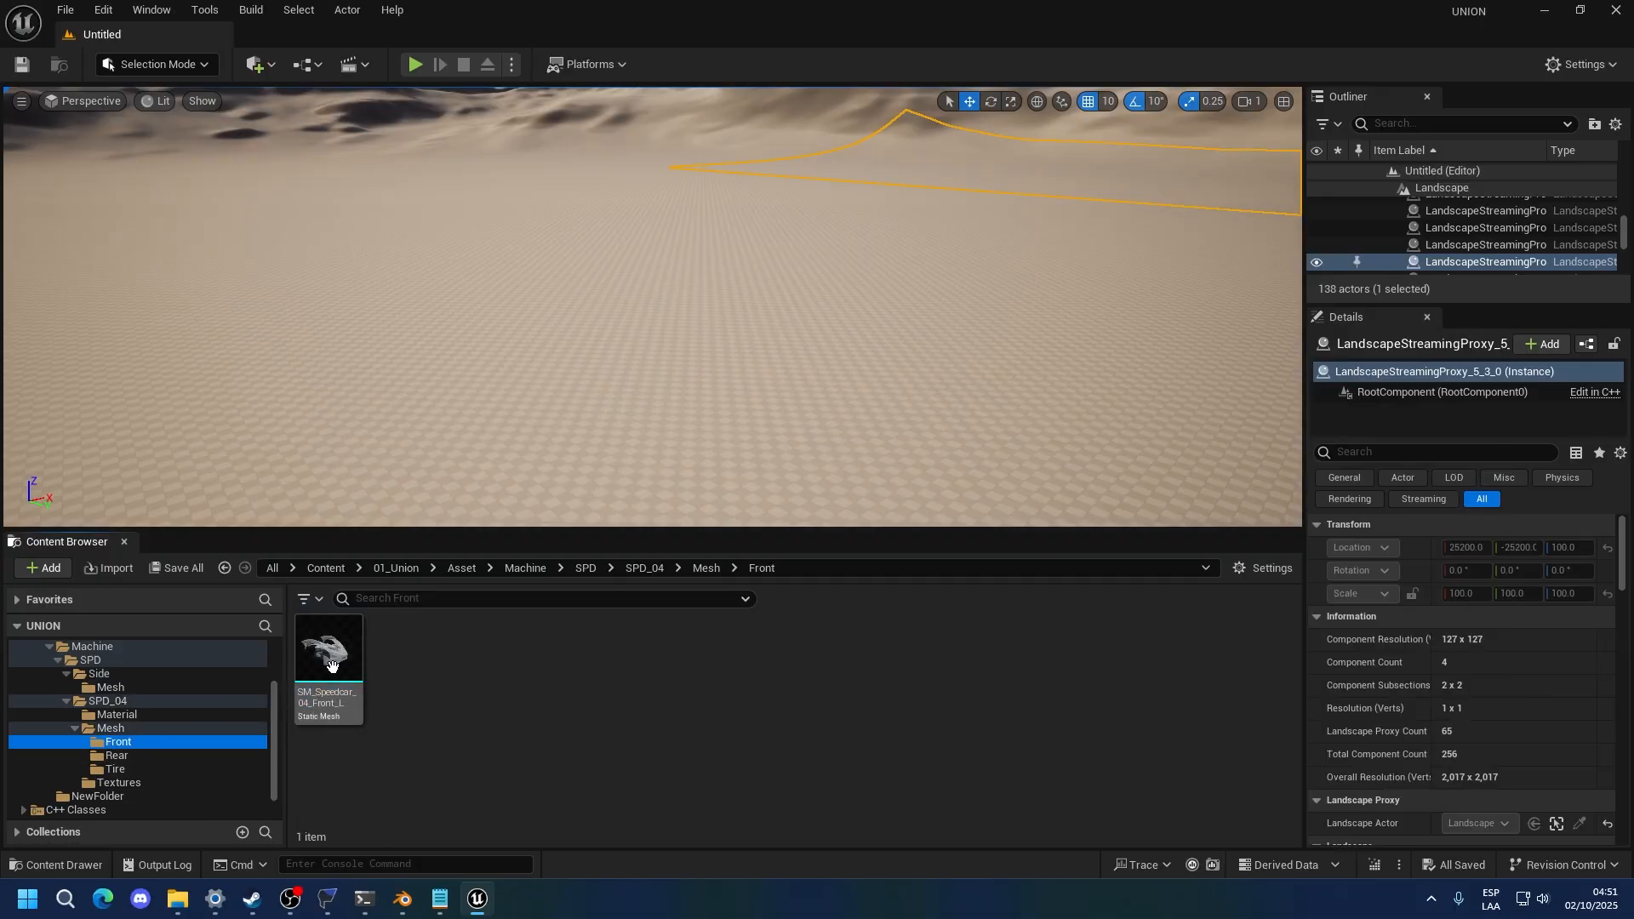
{"action": "double_click", "coordinate": [329, 663]}
{"action": "left_click", "coordinate": [1413, 419]}
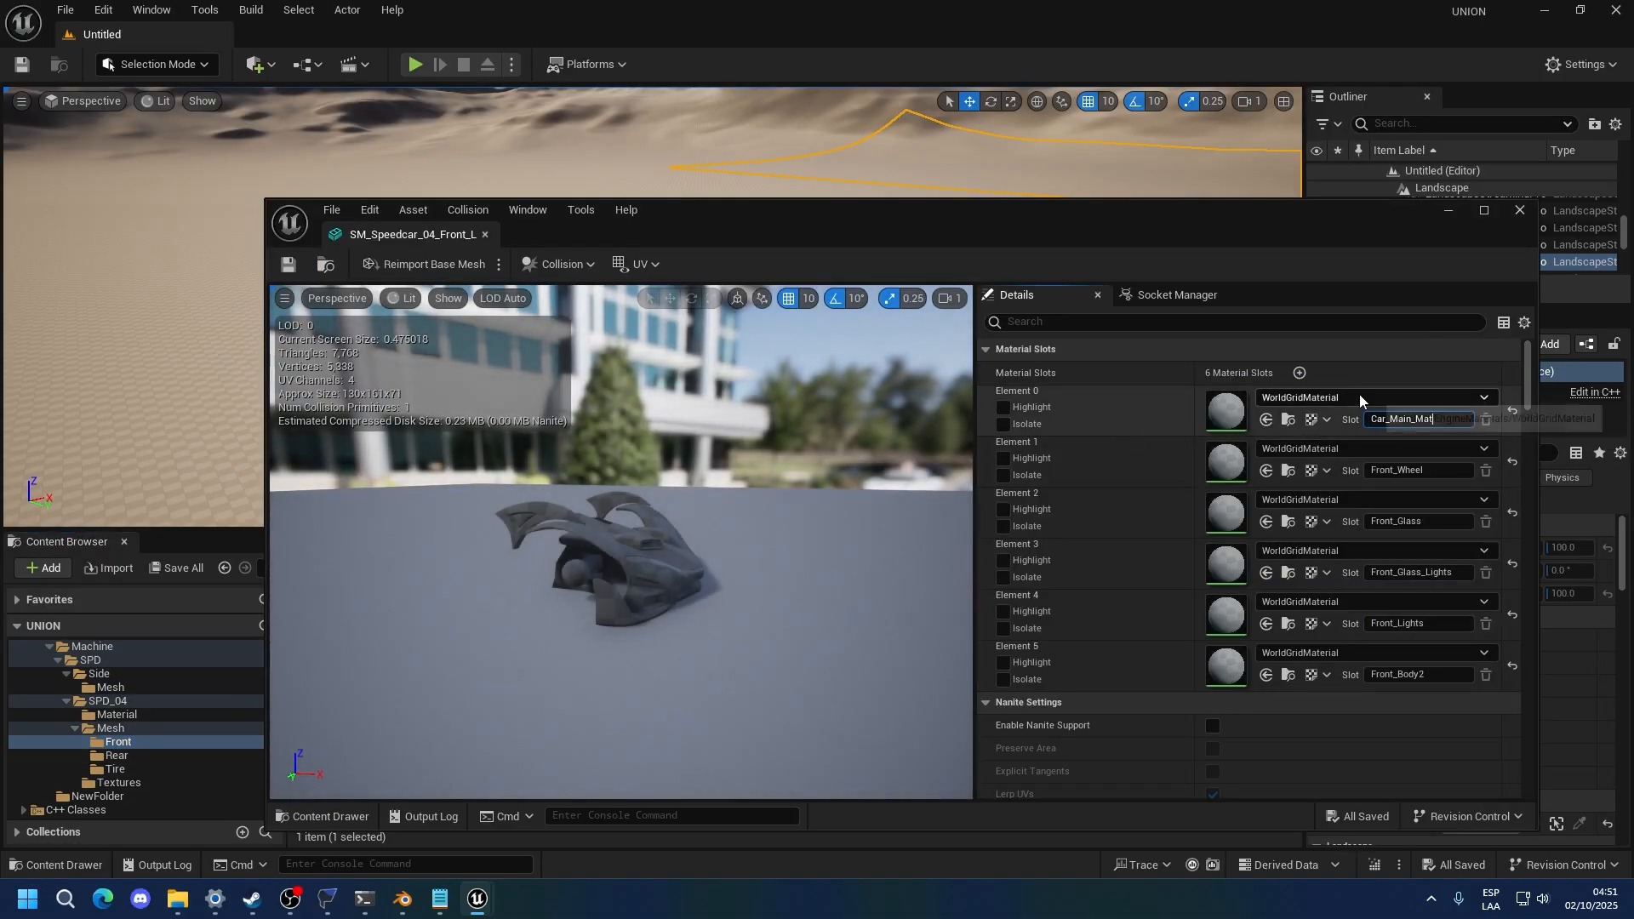
{"action": "left_click", "coordinate": [1522, 211]}
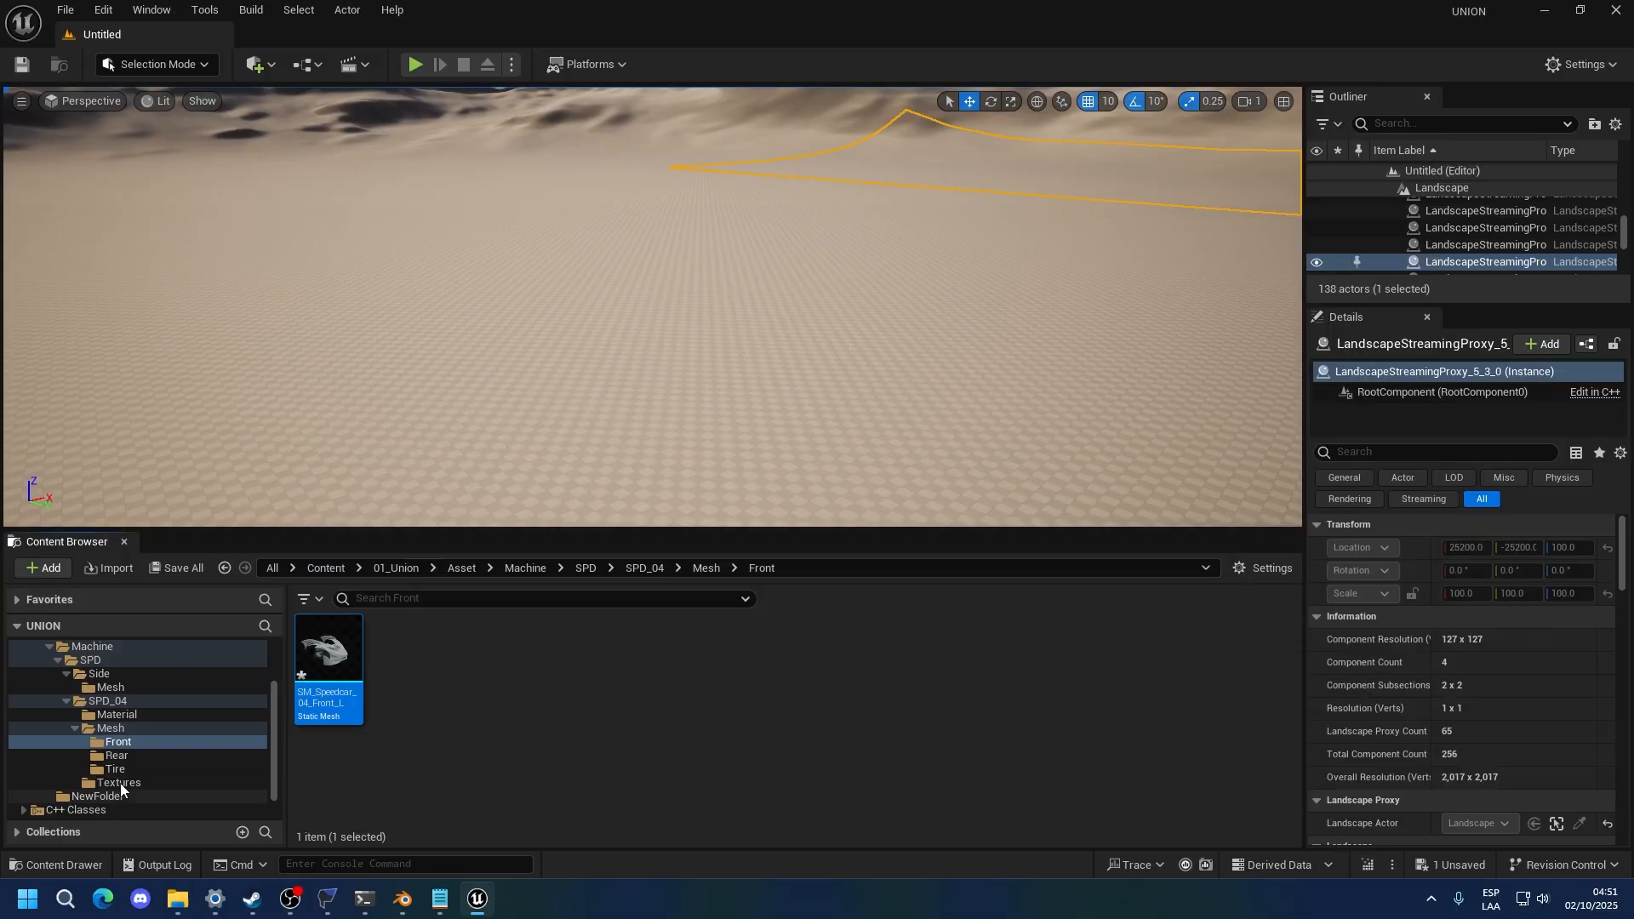
Open SM_Speedcar_04_TireL_L from the Tire folder, rename its only material slot to Car_Tire_Mat, and save it
{"action": "left_click", "coordinate": [115, 768]}
{"action": "double_click", "coordinate": [345, 682]}
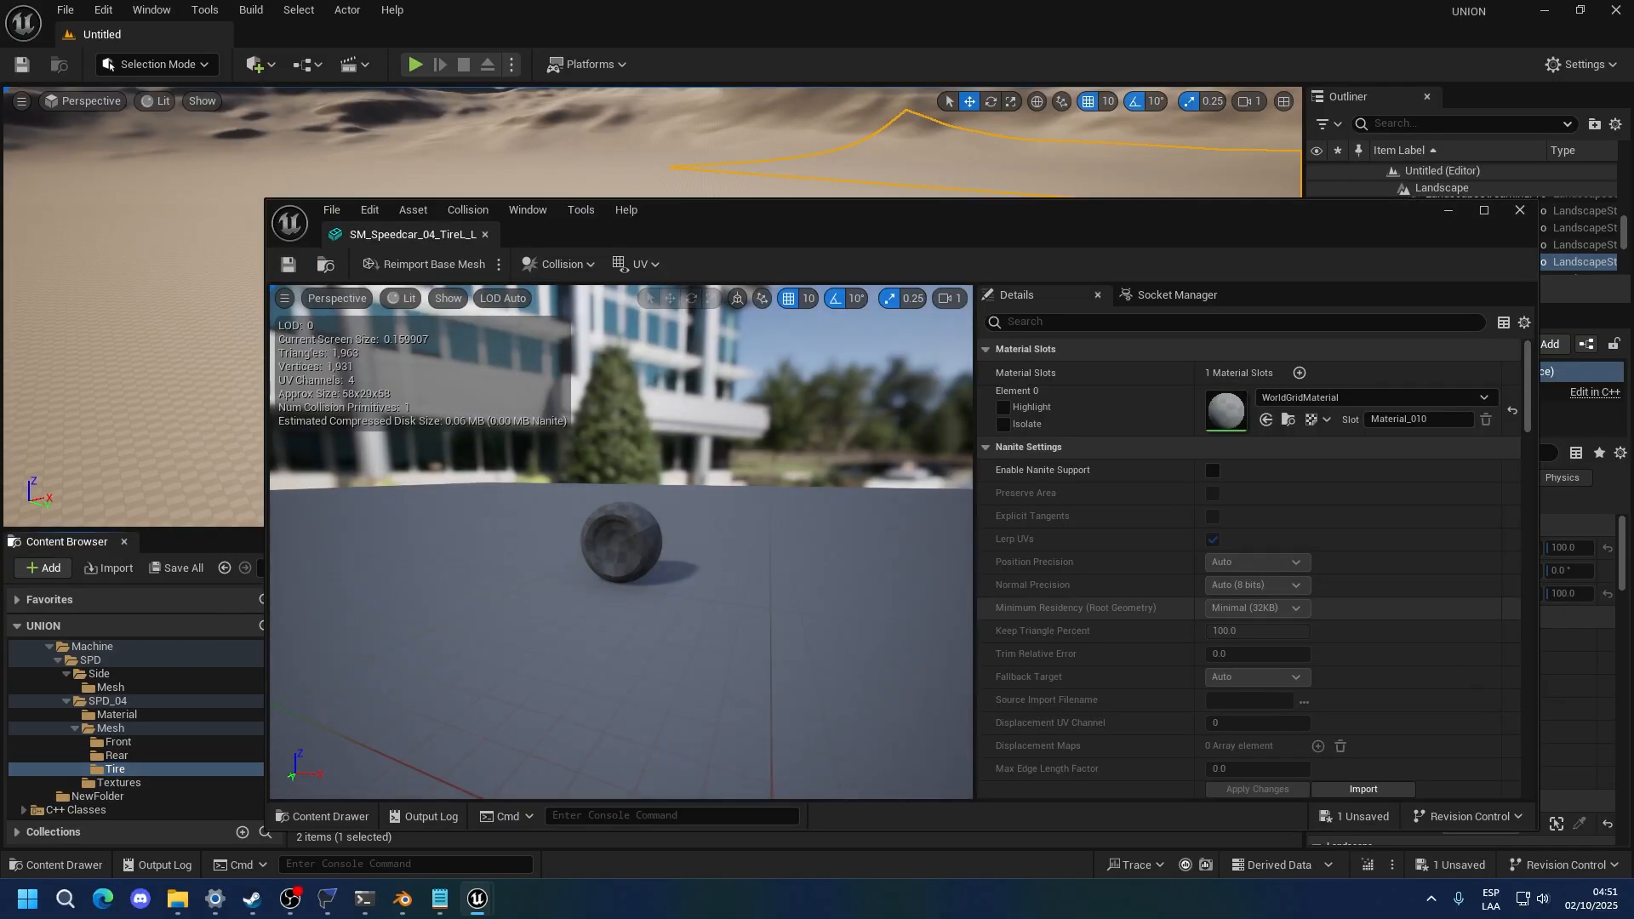
{"action": "double_click", "coordinate": [1391, 424]}
{"action": "type", "text": "Car_Tire_Mat"}
{"action": "left_click", "coordinate": [1386, 495]}
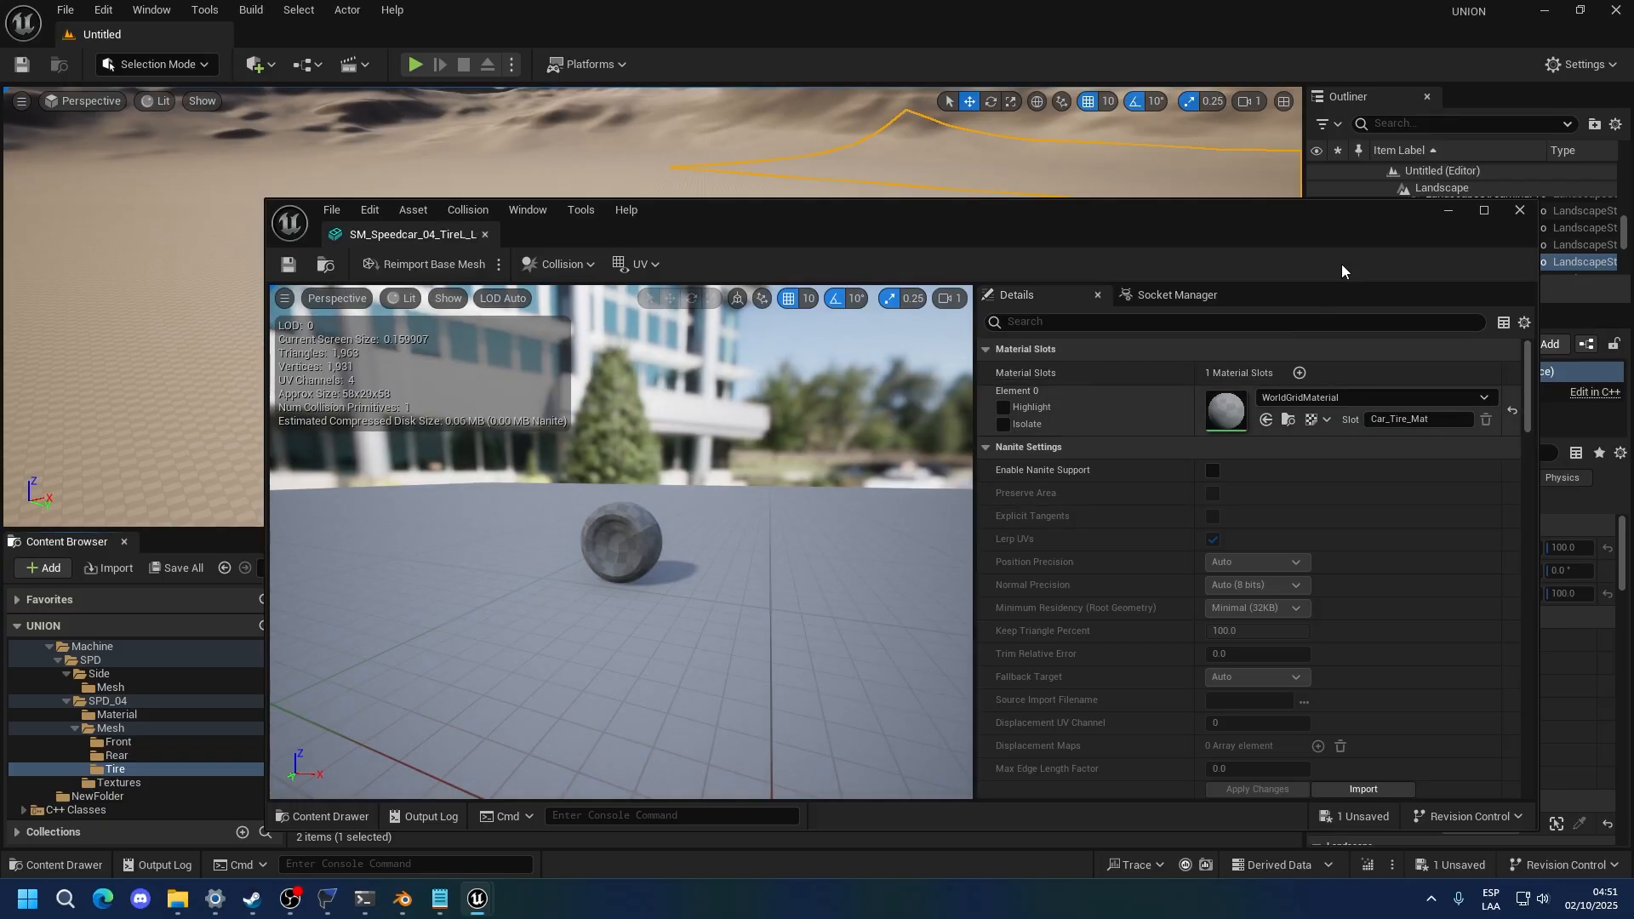
{"action": "left_click", "coordinate": [1521, 209]}
Rename the material slot of SM_Speedcar_04_TireR_L to Car_Tire_Mat and save the mesh
{"action": "double_click", "coordinate": [390, 707]}
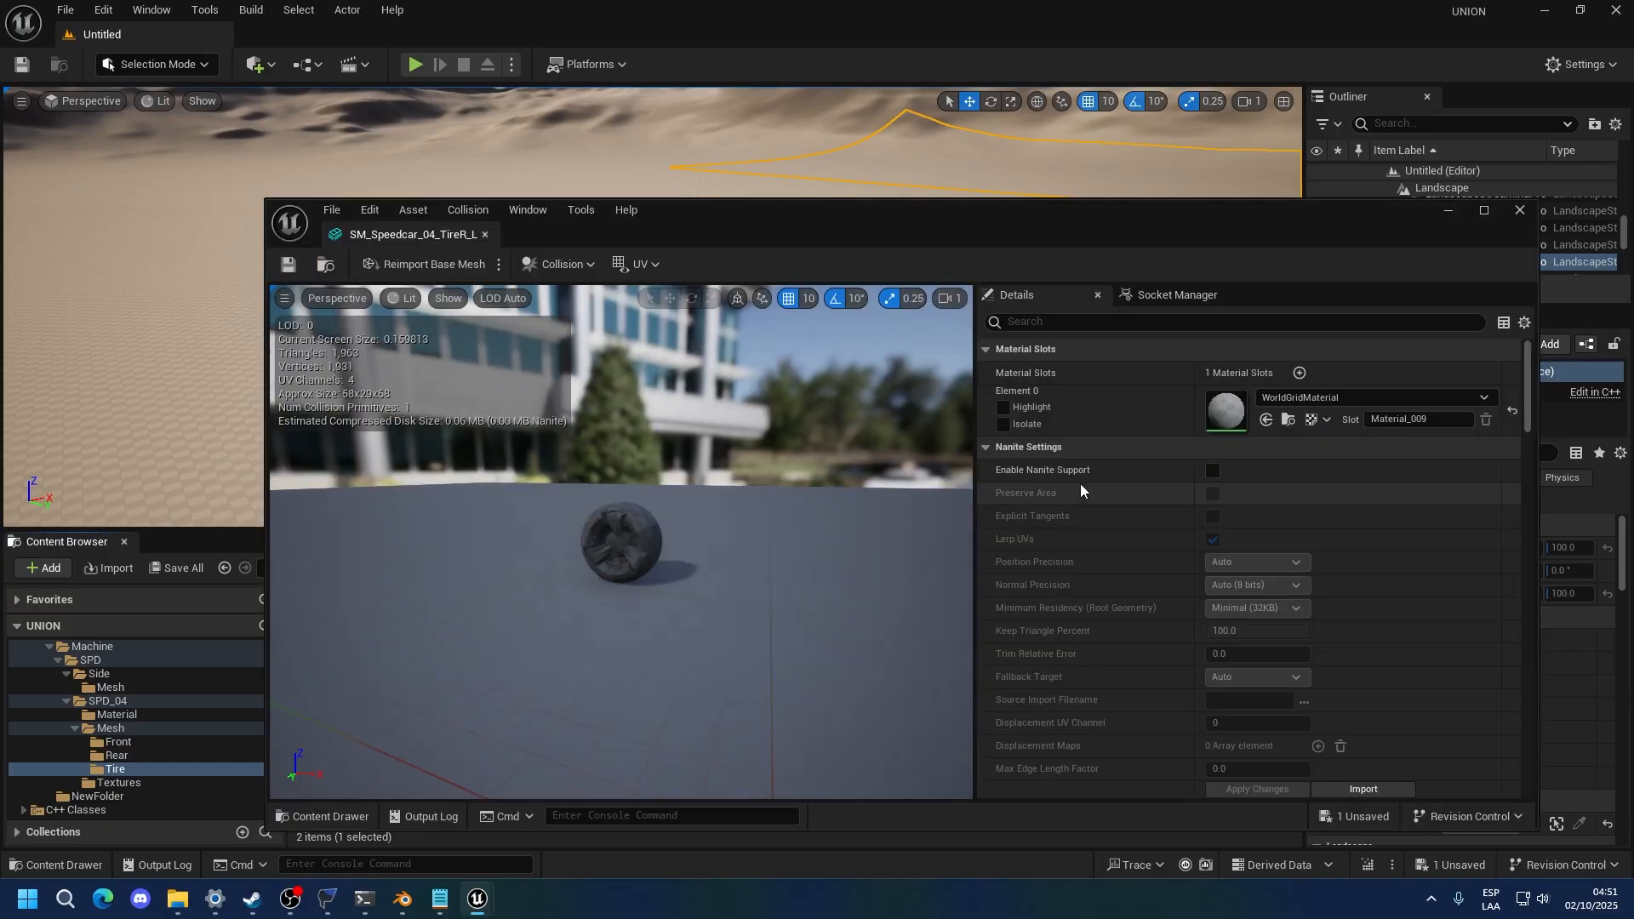
{"action": "double_click", "coordinate": [1400, 426]}
{"action": "type", "text": "Car_Tire_Mat"}
{"action": "left_click", "coordinate": [977, 526]}
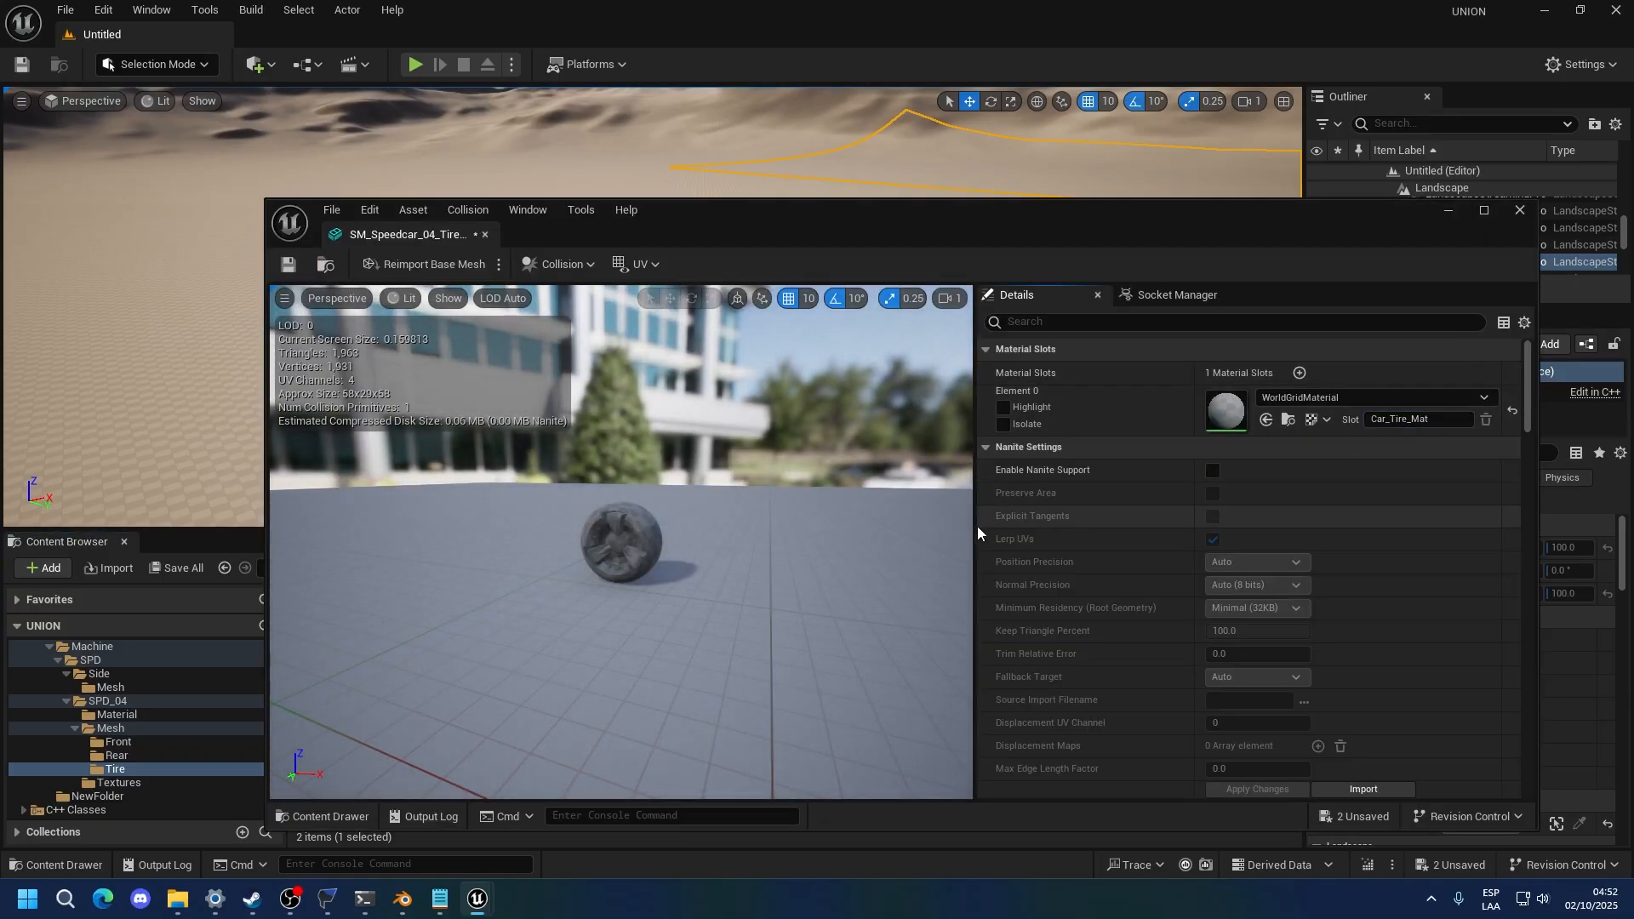
{"action": "left_click", "coordinate": [1511, 212]}
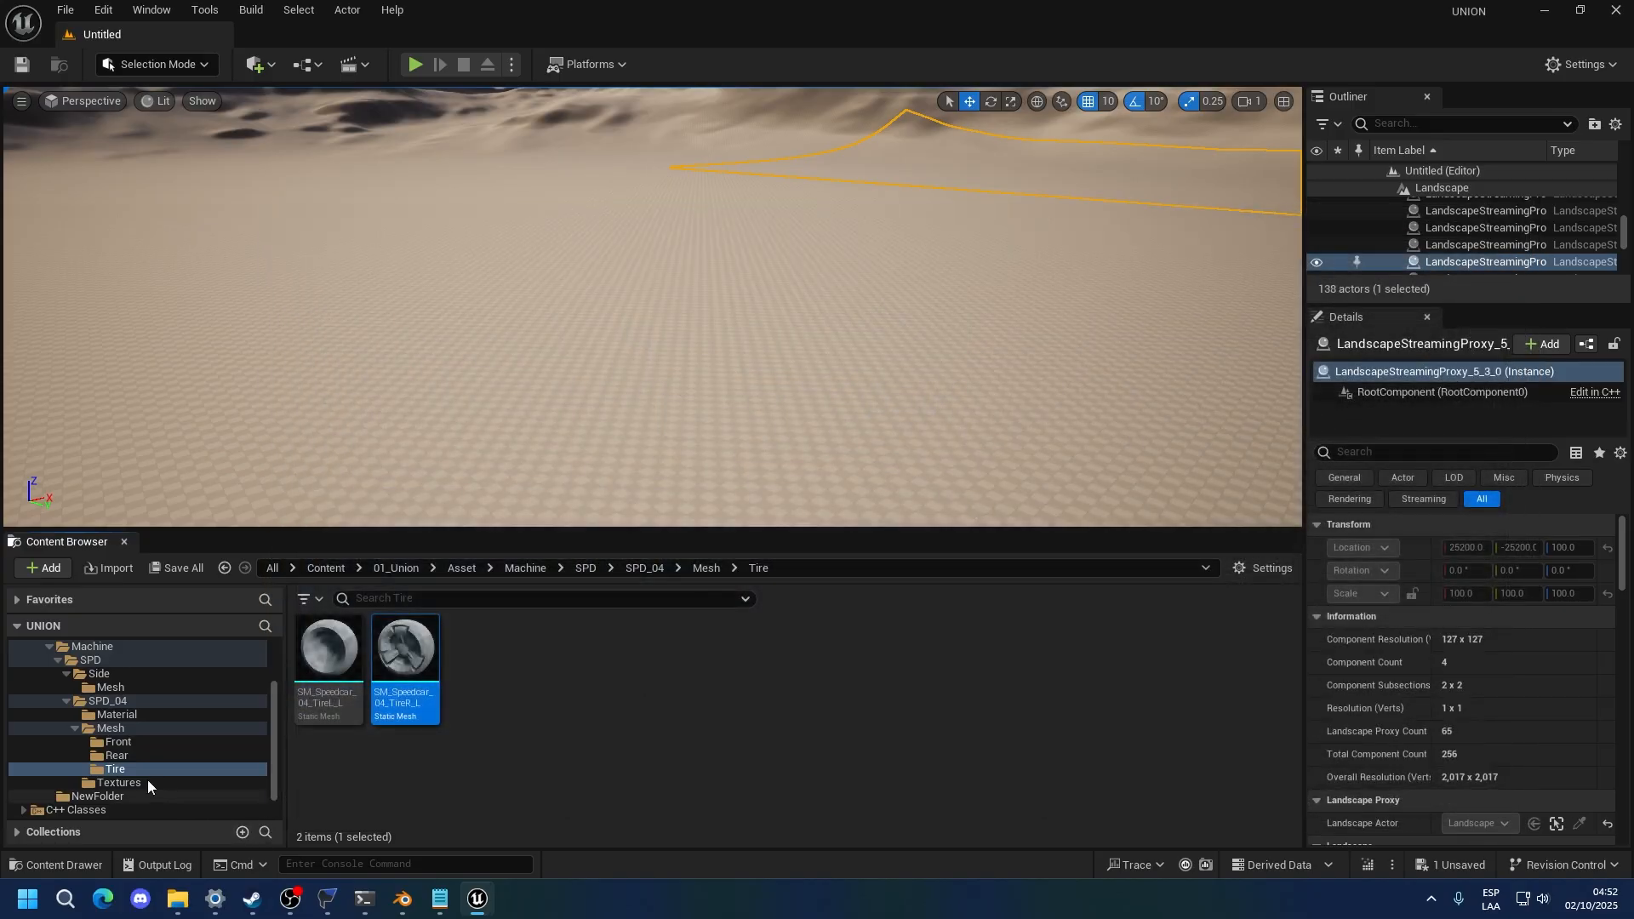
Save SM_Speedcar_04_Front_L, reopen it, and add a socket named FX_Front
{"action": "left_click", "coordinate": [118, 742]}
{"action": "left_click", "coordinate": [302, 710]}
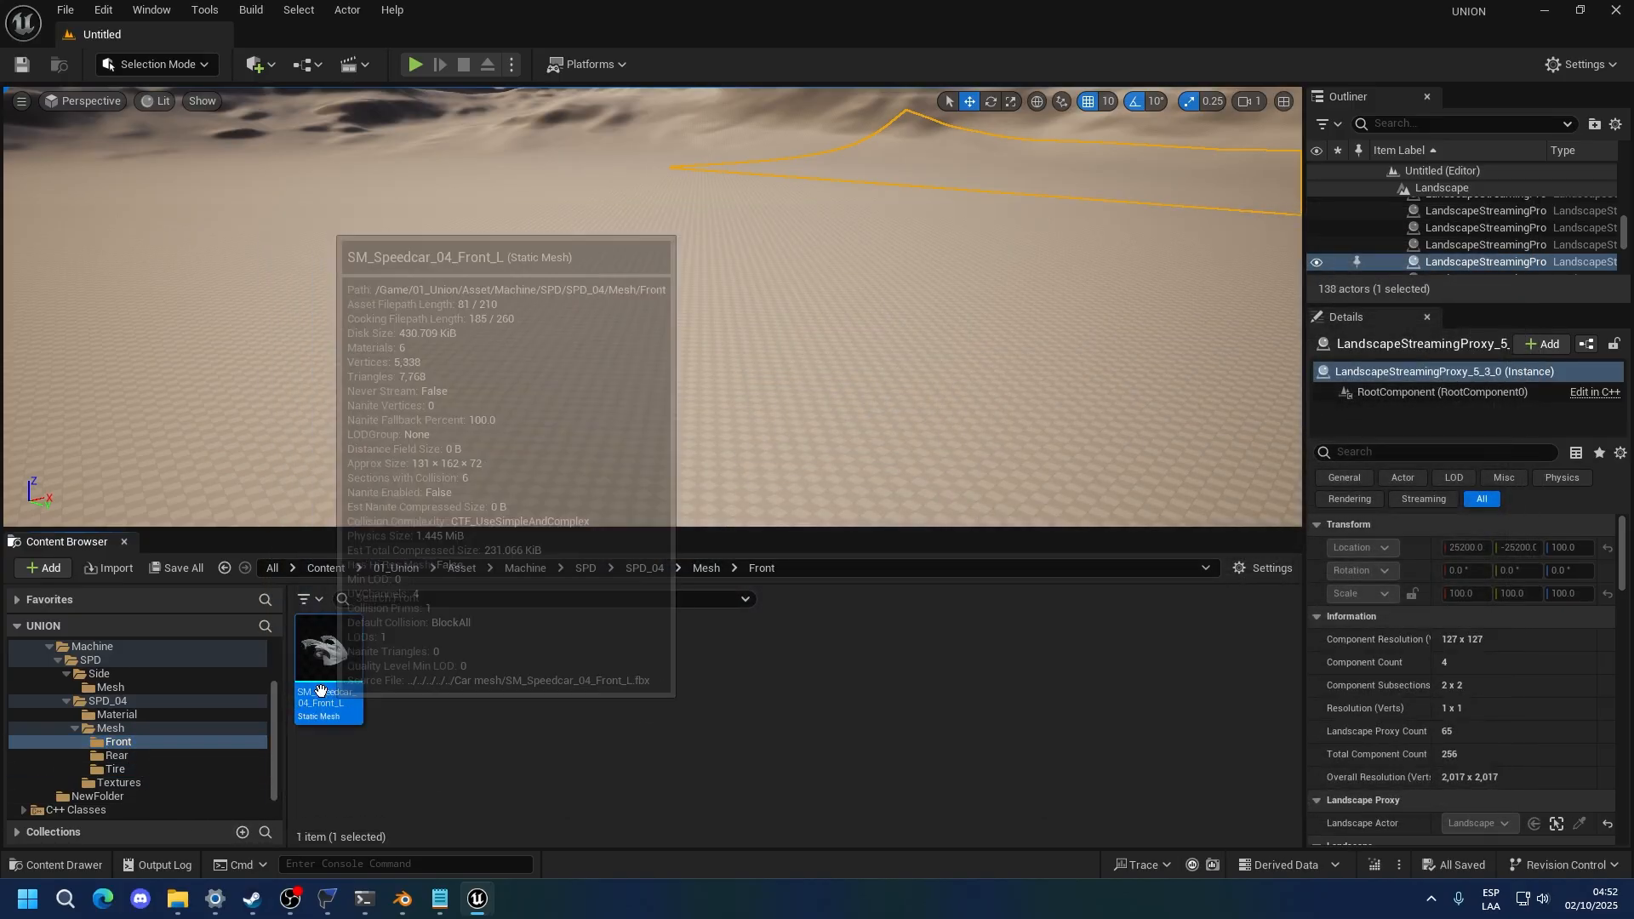
{"action": "double_click", "coordinate": [301, 710]}
{"action": "scroll", "coordinate": [693, 523], "scroll_direction": "up", "scroll_amount": 3}
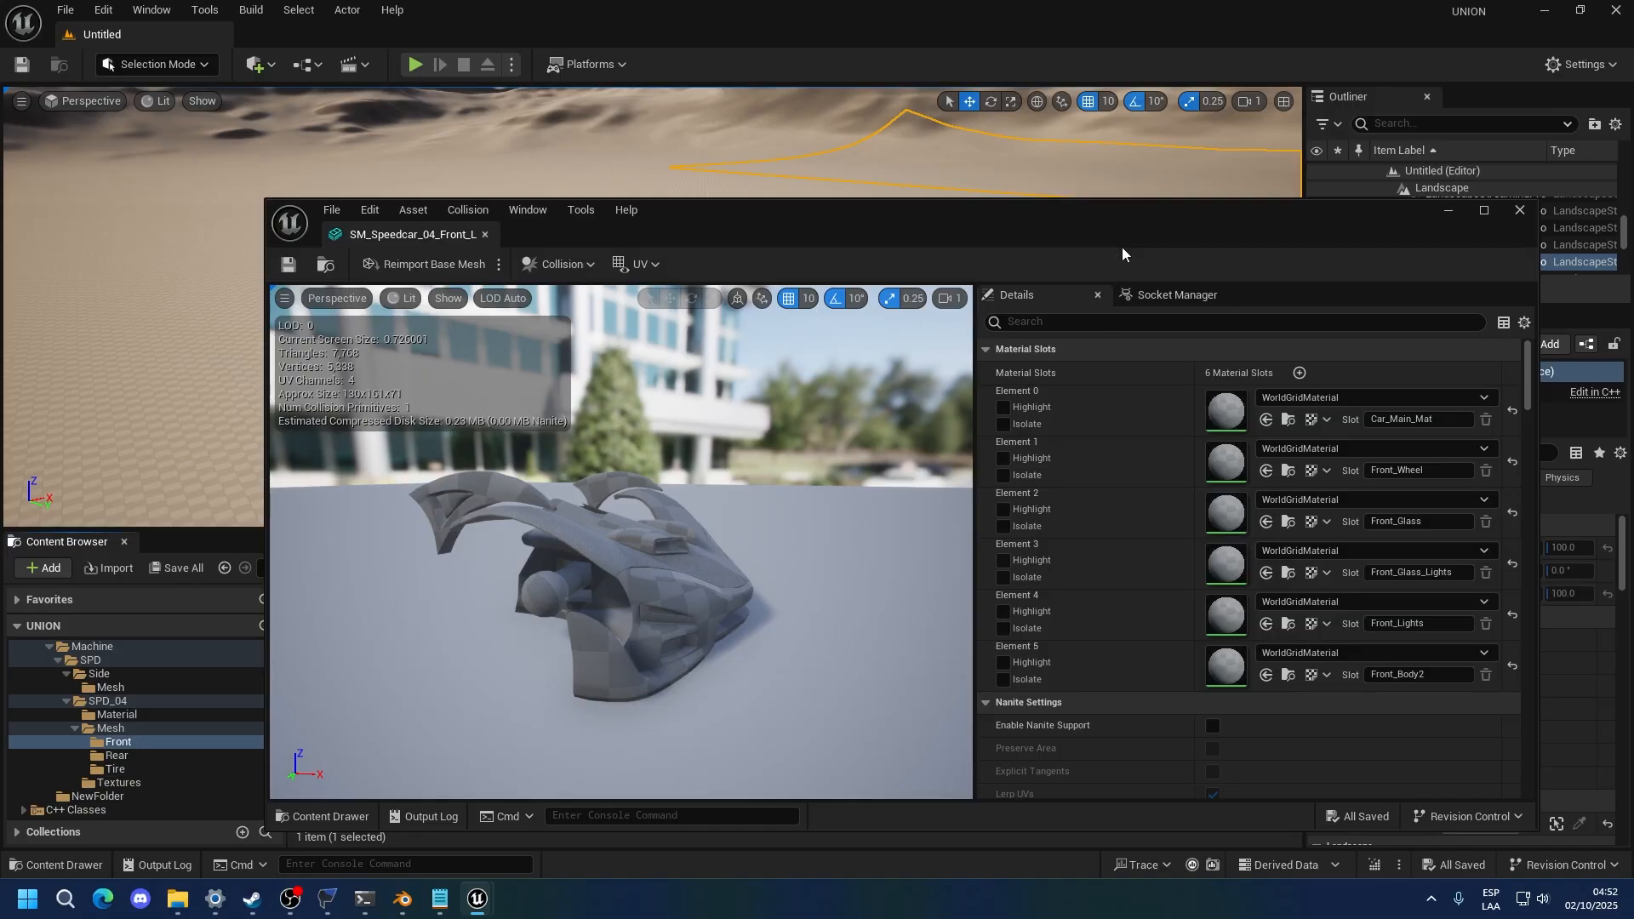
{"action": "left_click", "coordinate": [1178, 295]}
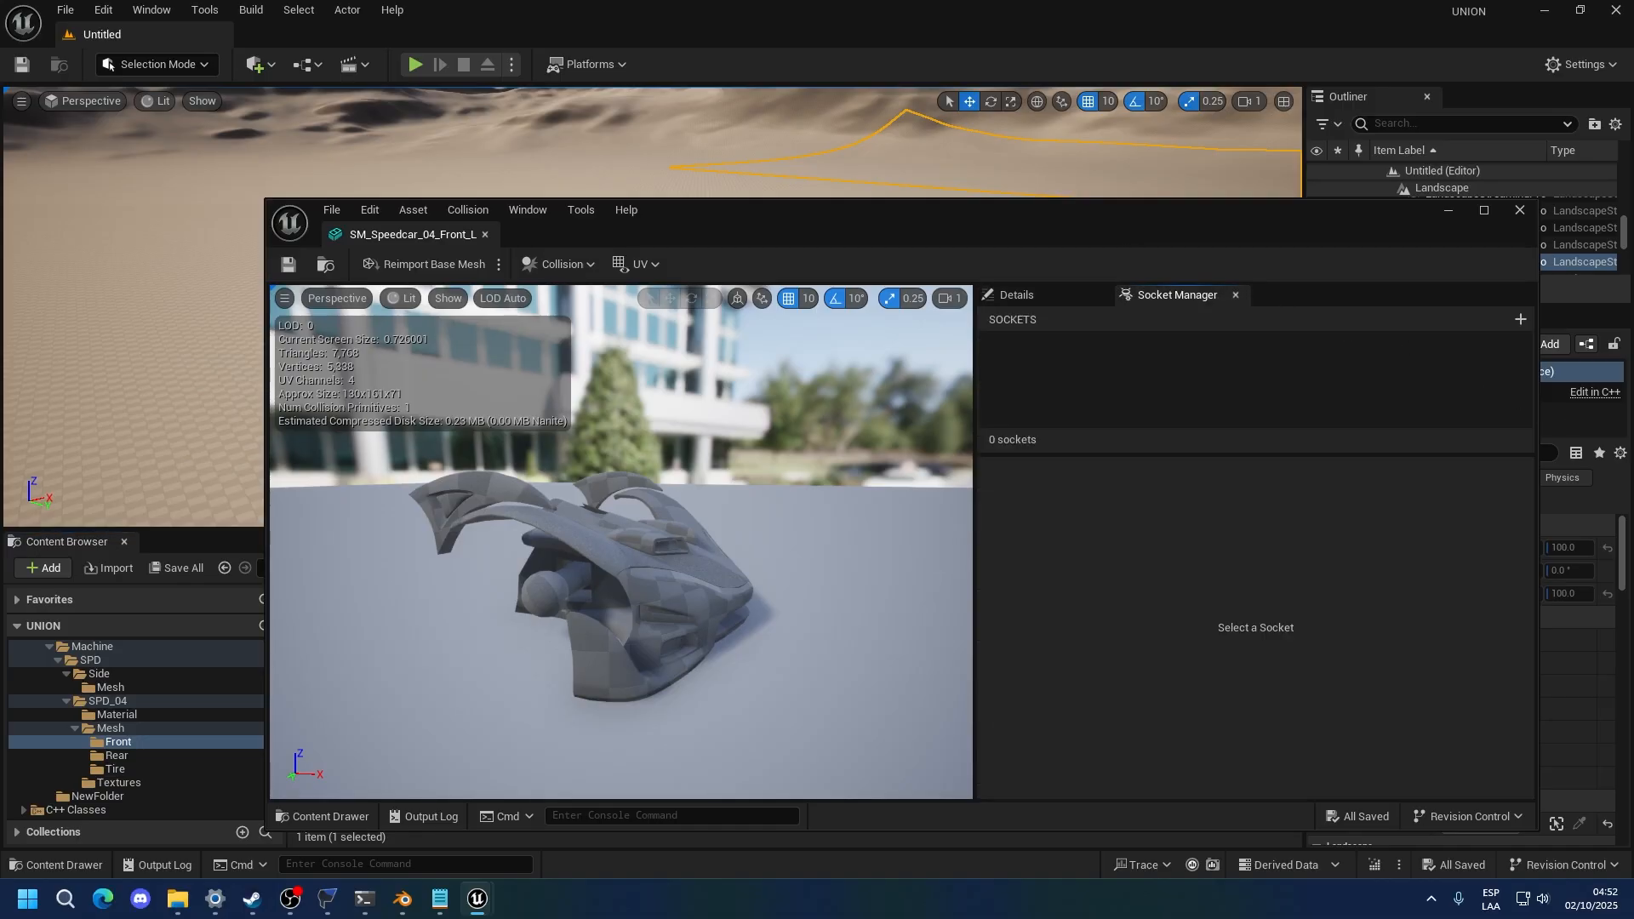
{"action": "left_click", "coordinate": [1520, 320]}
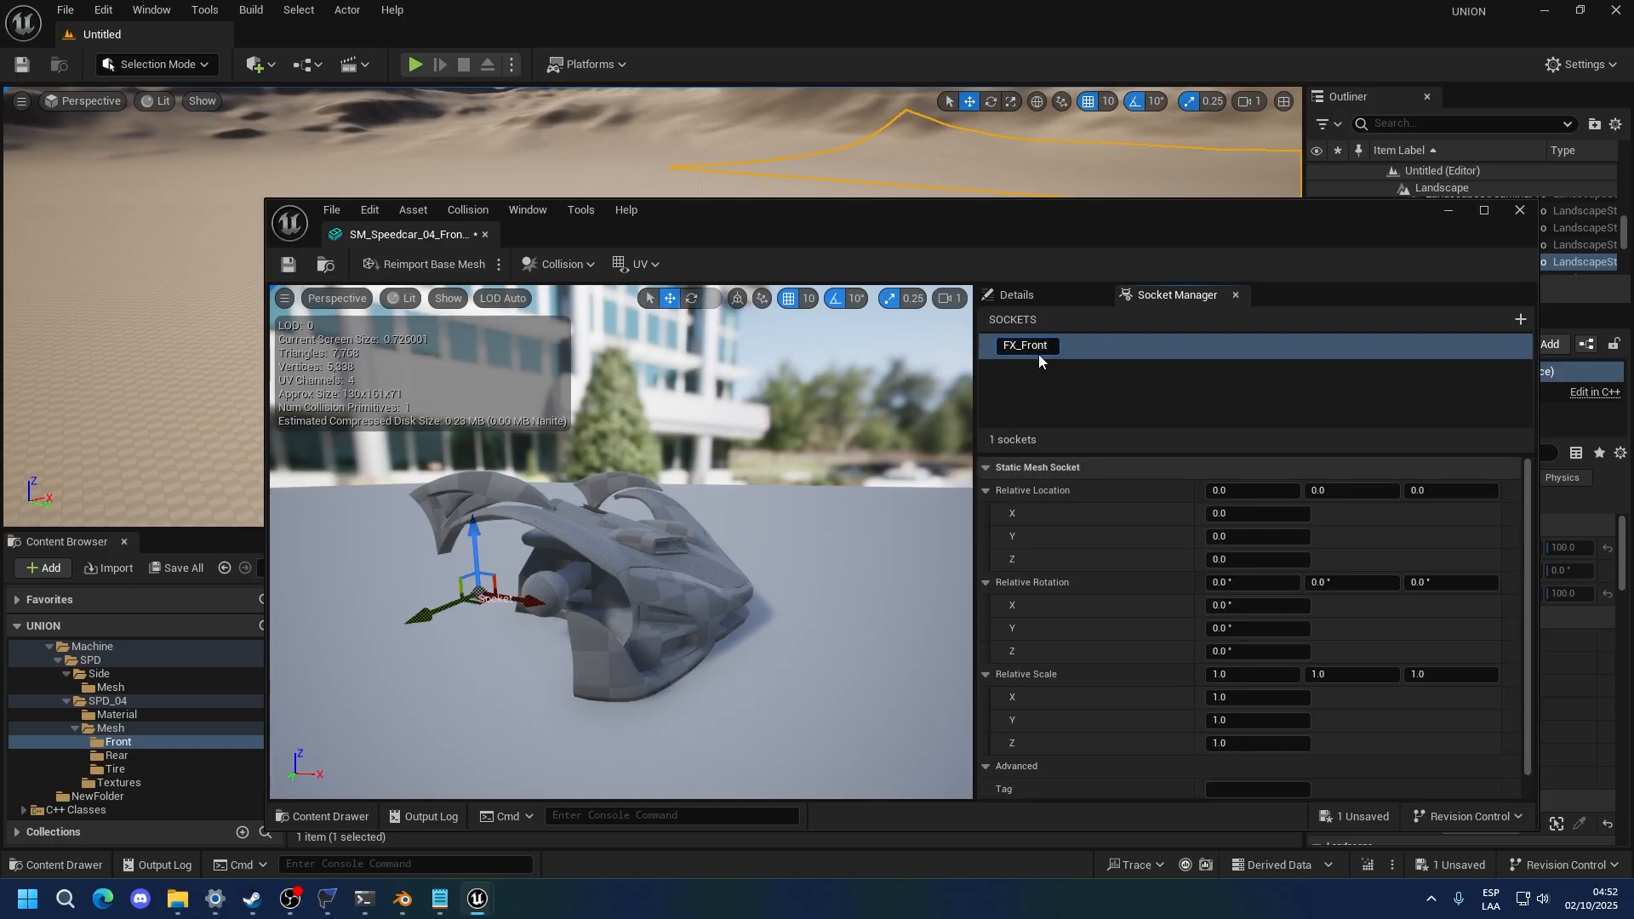
{"action": "key", "text": "Return"}
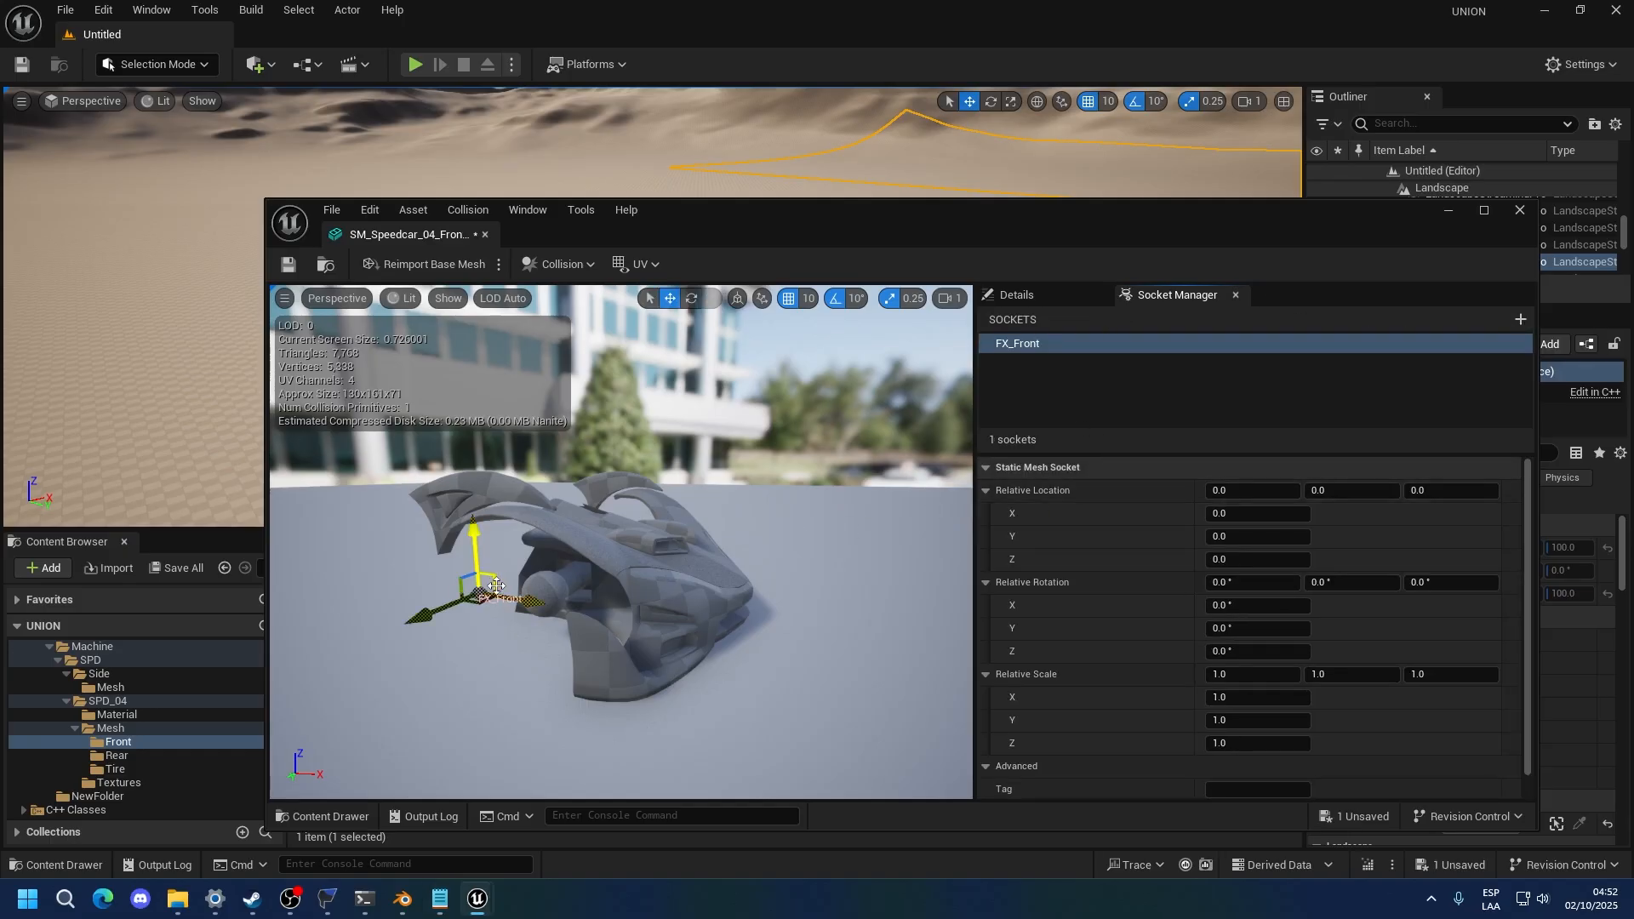
Move the FX_Front socket onto the nose tip of the front mesh, at about X 164.66, Y 0, Z 24.85
{"action": "left_click_drag", "start_coordinate": [727, 613], "coordinate": [773, 564]}
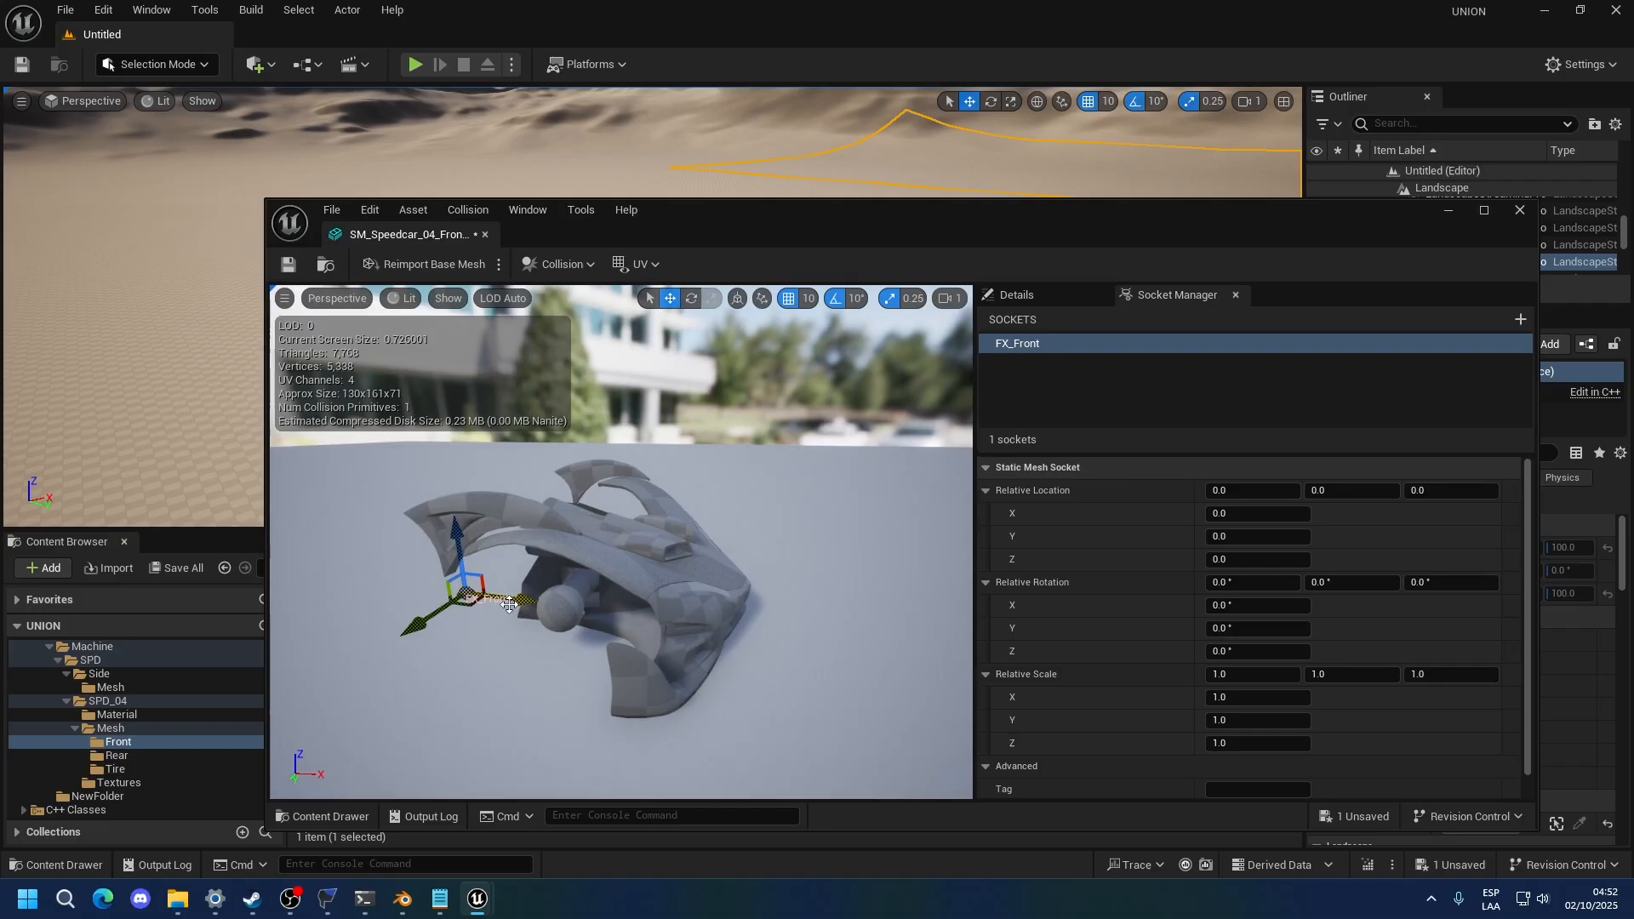
{"action": "left_click_drag", "start_coordinate": [509, 604], "coordinate": [824, 576]}
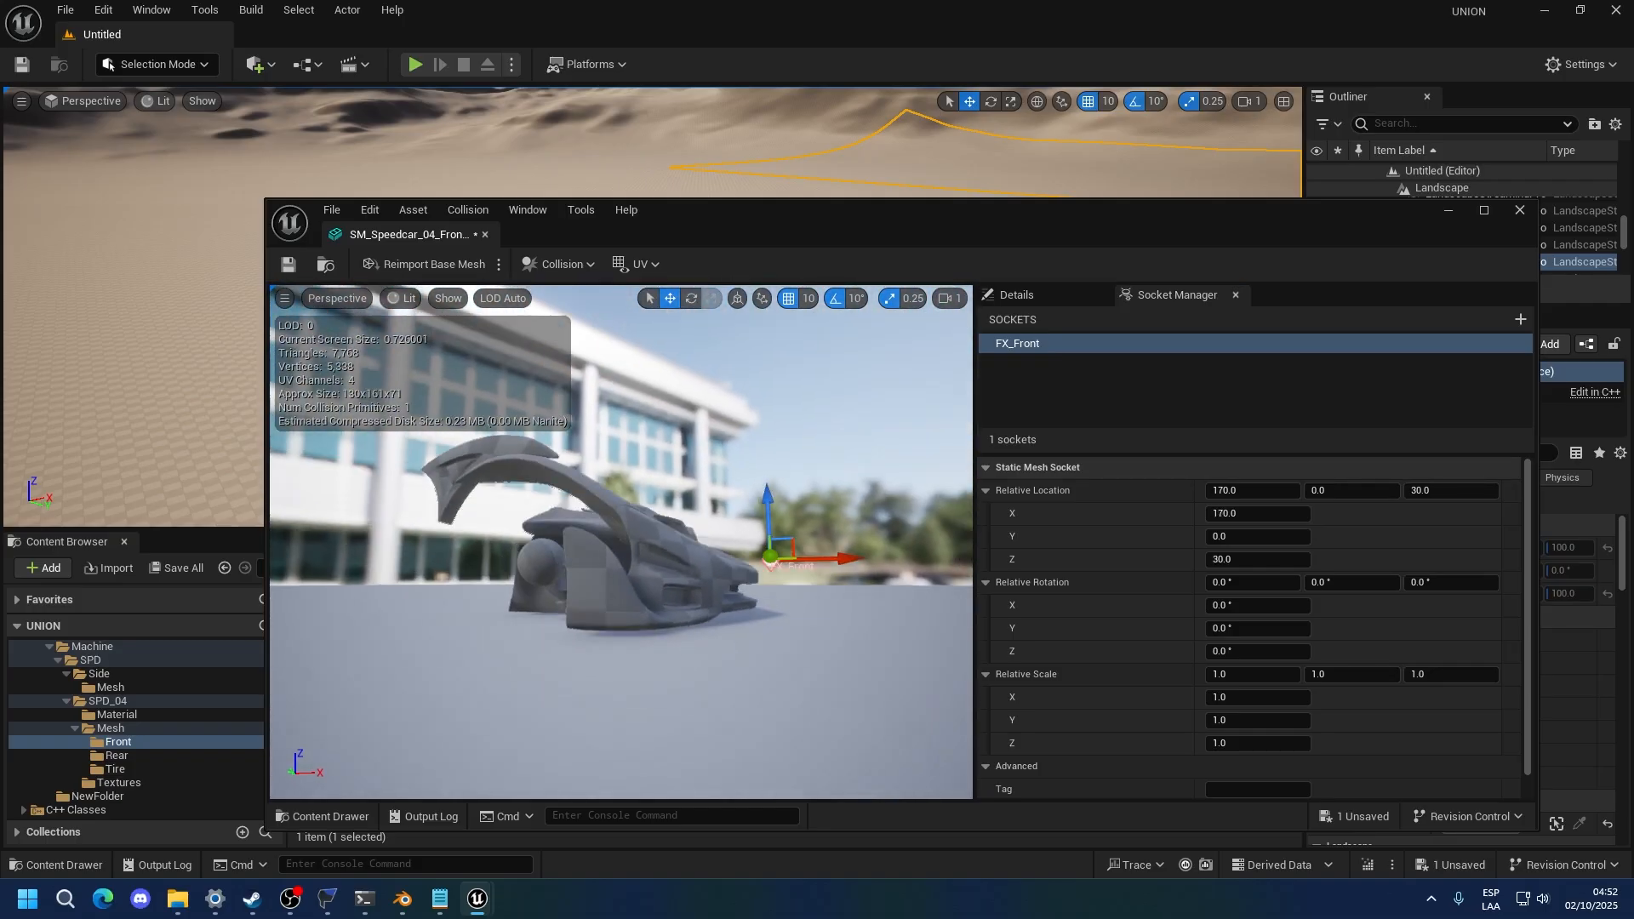
{"action": "right_click_drag", "start_coordinate": [824, 575], "coordinate": [837, 645]}
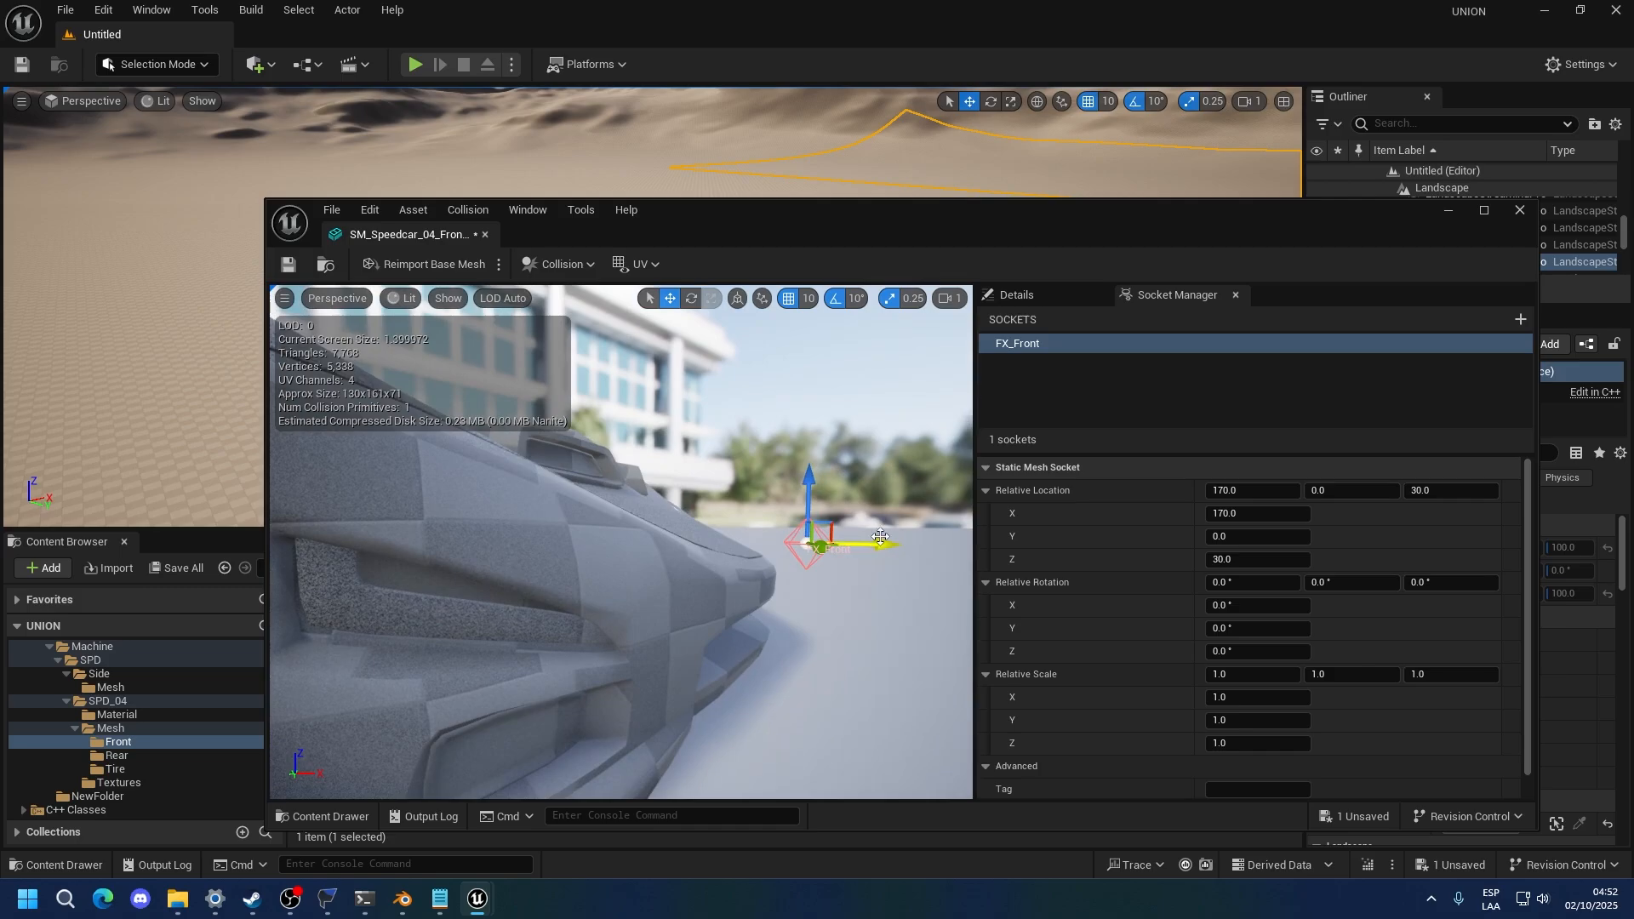
{"action": "left_click_drag", "start_coordinate": [875, 641], "coordinate": [848, 641], "text": "alt"}
{"action": "mouse_move", "coordinate": [1379, 491]}
{"action": "left_mouse_down"}
{"action": "mouse_move", "coordinate": [1226, 494]}
{"action": "mouse_move", "coordinate": [1418, 491]}
{"action": "mouse_move", "coordinate": [1396, 491]}
{"action": "left_mouse_up"}
{"action": "key", "text": "ctrl+z"}
{"action": "mouse_move", "coordinate": [1282, 492]}
{"action": "left_mouse_down"}
{"action": "mouse_move", "coordinate": [1268, 492]}
{"action": "mouse_move", "coordinate": [1328, 492]}
{"action": "mouse_move", "coordinate": [1272, 492]}
{"action": "left_mouse_up"}
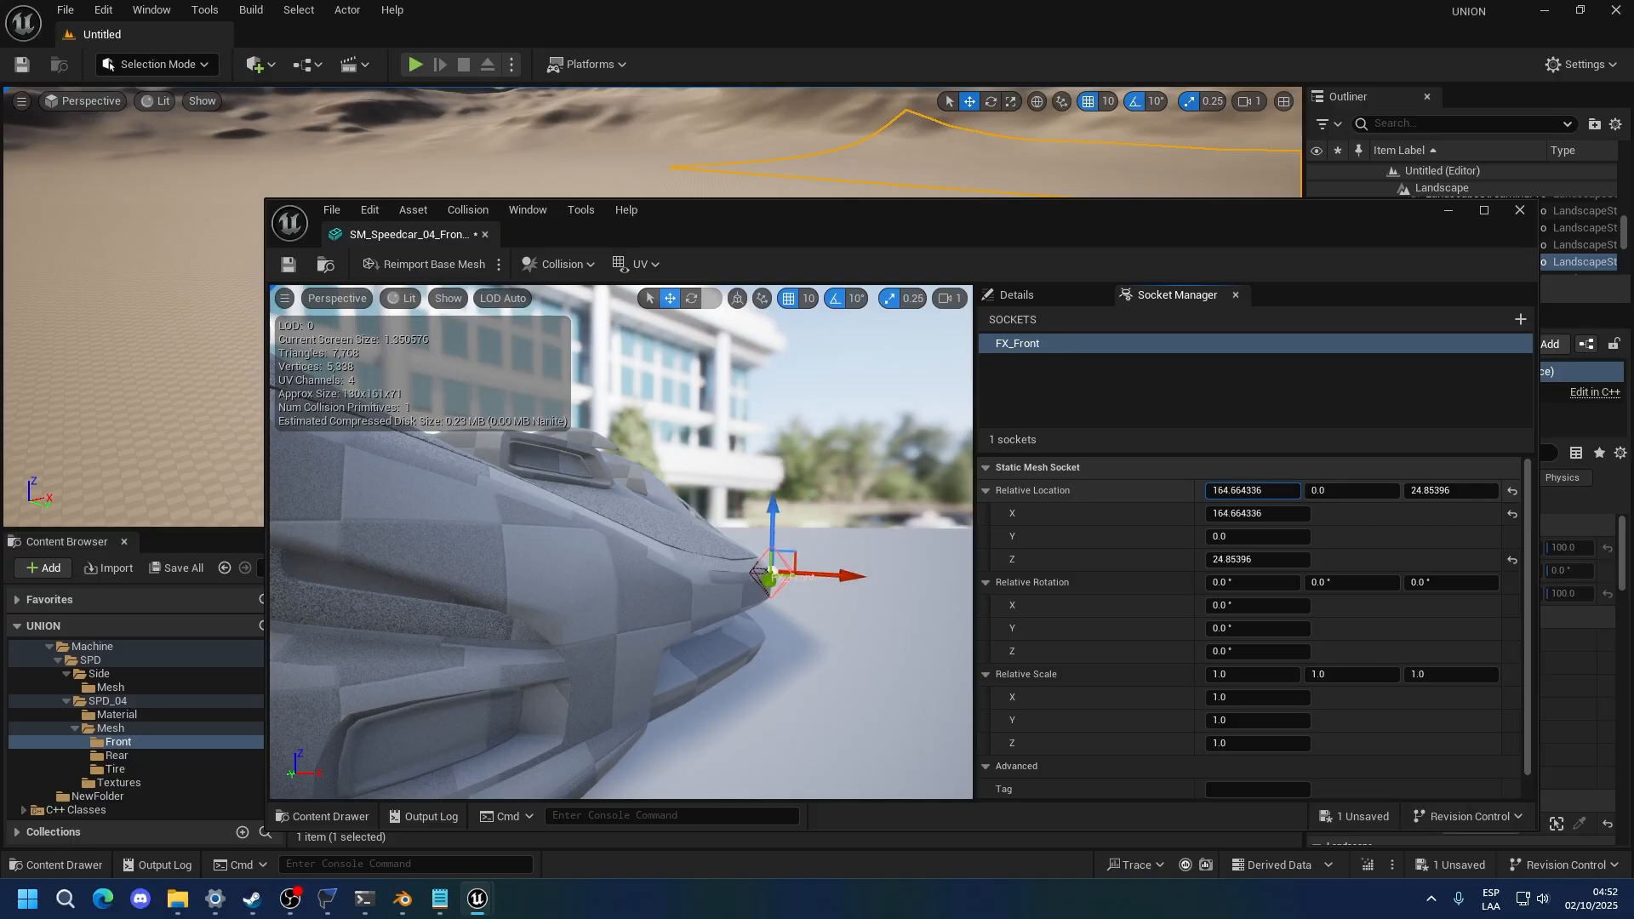
Set the FX_Front socket's relative X location to 167
{"action": "right_click_drag", "start_coordinate": [867, 620], "coordinate": [915, 634]}
{"action": "key", "text": "w"}
{"action": "key", "text": "d"}
{"action": "key", "text": "w"}
{"action": "key", "text": "s"}
{"action": "left_click", "coordinate": [1262, 492]}
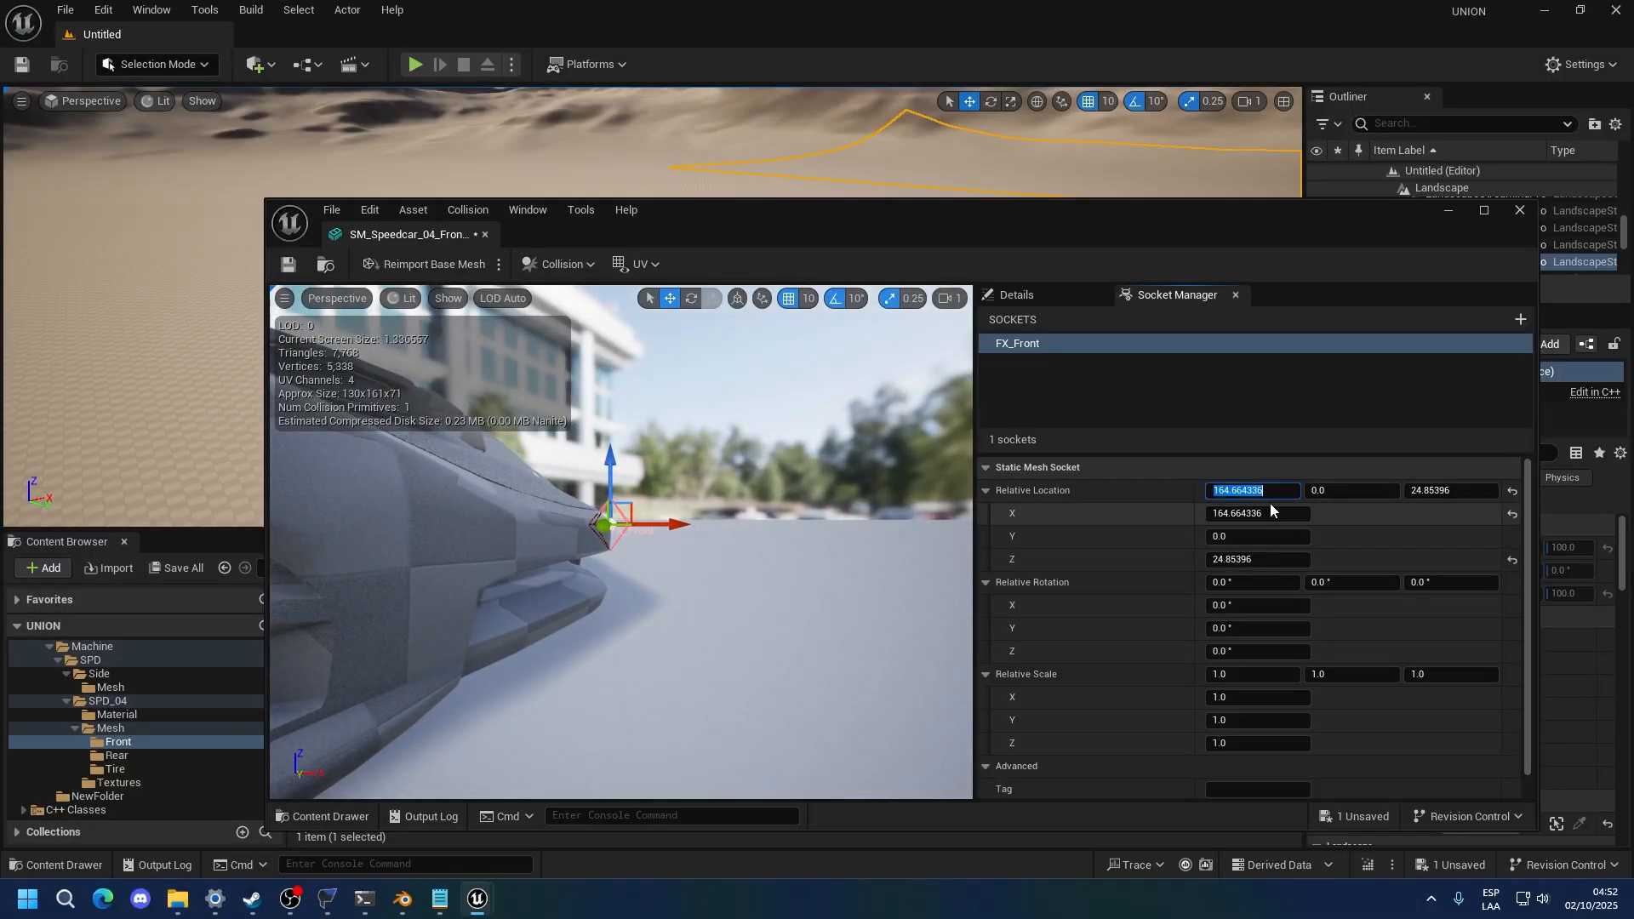
{"action": "type", "text": "17"}
{"action": "key", "text": "BackSpace"}
{"action": "type", "text": "68"}
{"action": "key", "text": "Return"}
{"action": "type", "text": "167"}
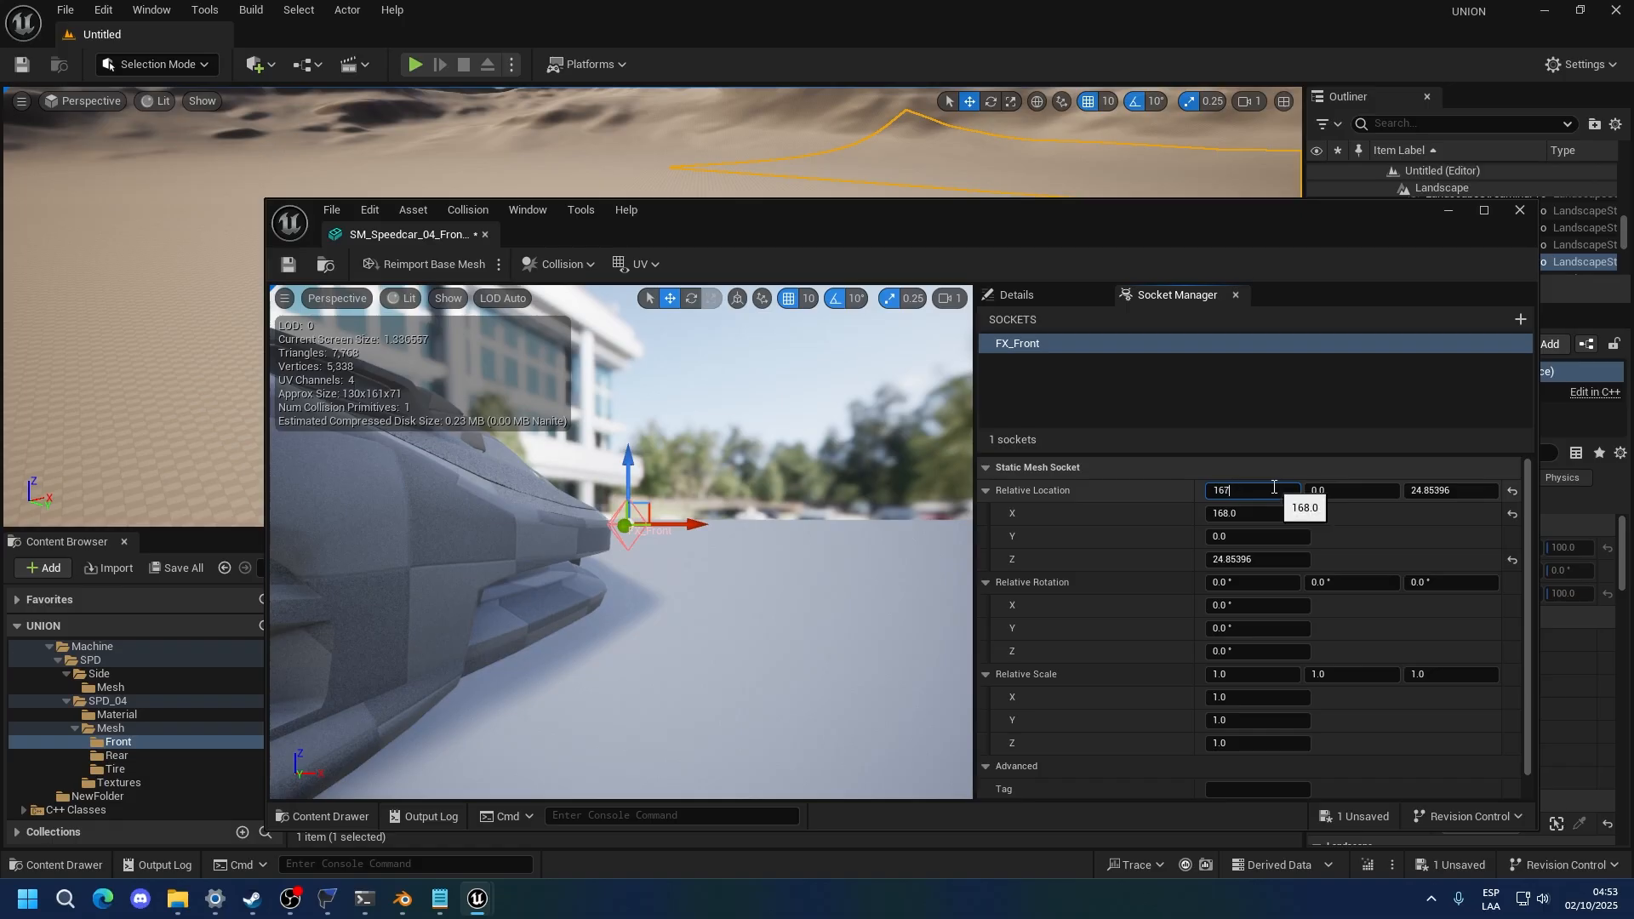
{"action": "key", "text": "Return"}
{"action": "left_click_drag", "start_coordinate": [621, 483], "coordinate": [851, 458], "text": "alt"}
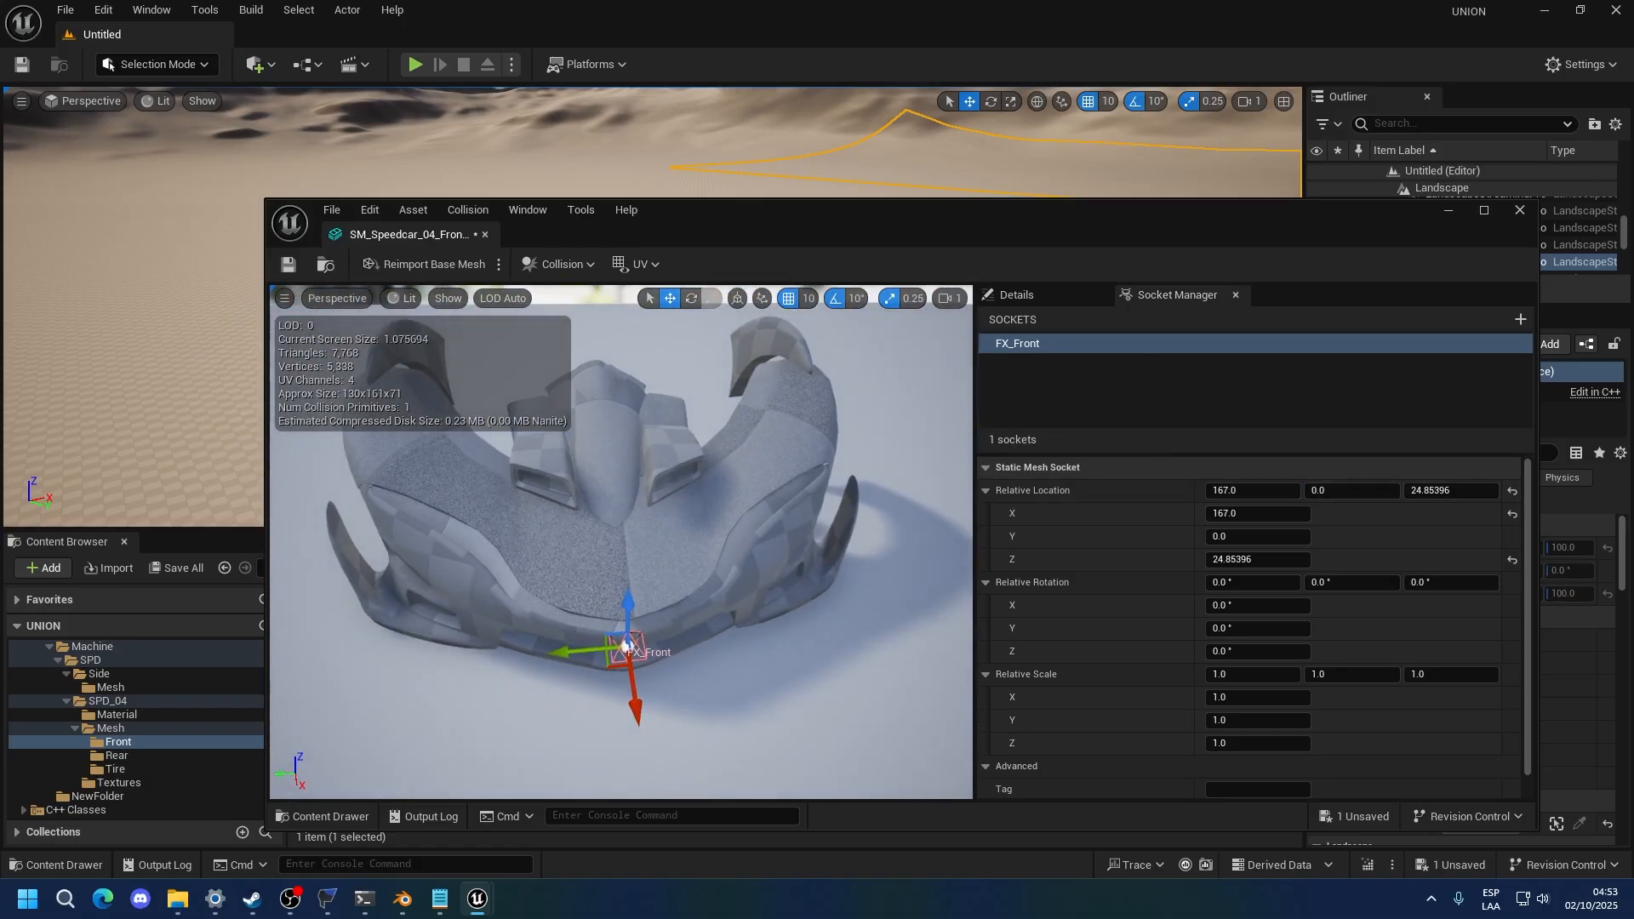
Add a second socket named FX_Light_01 to the front mesh
{"action": "left_click", "coordinate": [1195, 390]}
{"action": "left_click", "coordinate": [1521, 319]}
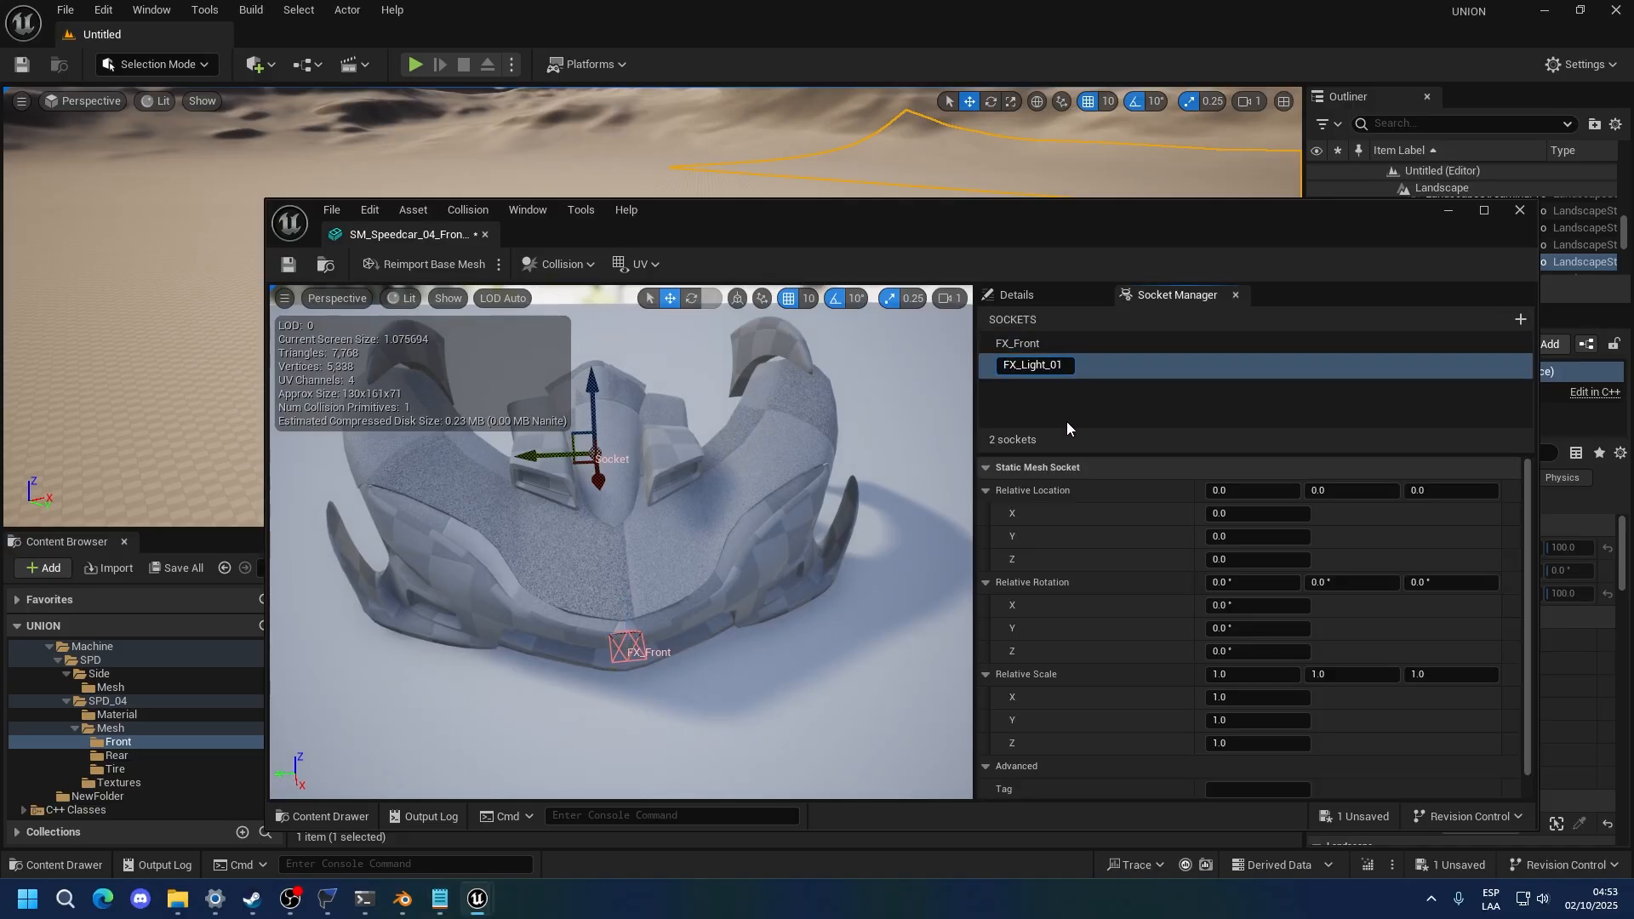
{"action": "type", "text": "FX_Light_01"}
{"action": "key", "text": "Return"}
Move the FX_Light_01 socket to one side of the hood, at X 150, Y 30, Z 30
{"action": "left_click_drag", "start_coordinate": [511, 636], "coordinate": [659, 438]}
{"action": "left_click_drag", "start_coordinate": [712, 368], "coordinate": [523, 628]}
{"action": "left_click_drag", "start_coordinate": [707, 631], "coordinate": [621, 512]}
{"action": "mouse_move", "coordinate": [558, 574]}
{"action": "left_mouse_down"}
{"action": "mouse_move", "coordinate": [424, 574]}
{"action": "mouse_move", "coordinate": [527, 577]}
{"action": "left_mouse_up"}
{"action": "left_click_drag", "start_coordinate": [375, 596], "coordinate": [478, 675], "text": "alt"}
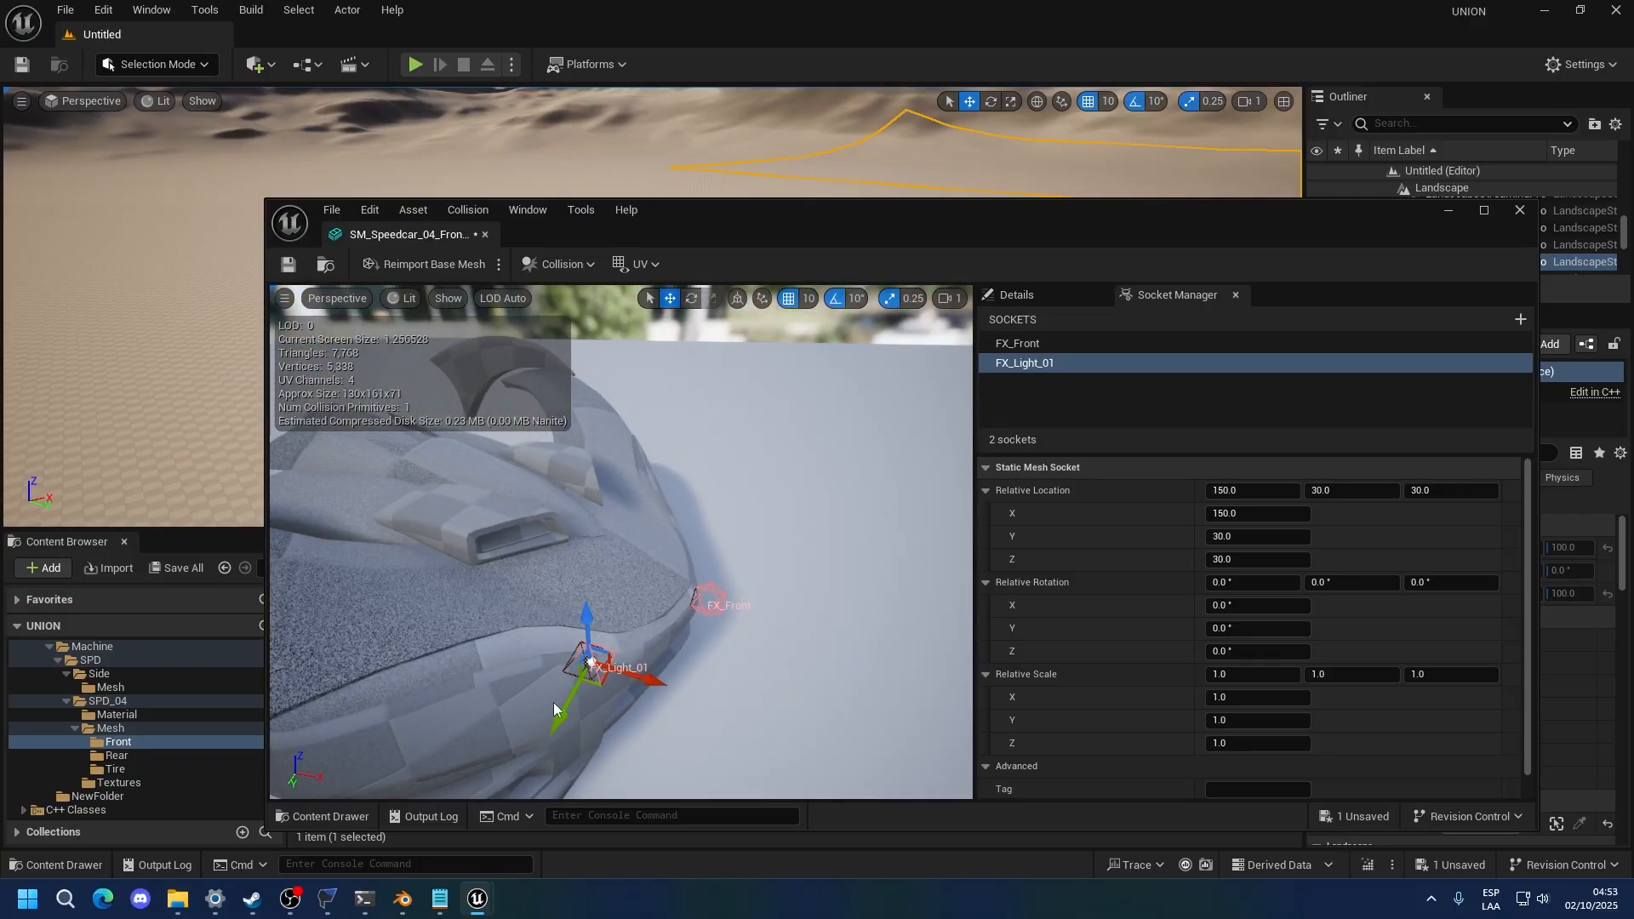
Refine the FX_Light_01 socket's position to X 145, Y about 38.58 and Z about 37.18
{"action": "left_click_drag", "start_coordinate": [642, 640], "coordinate": [475, 590], "text": "alt"}
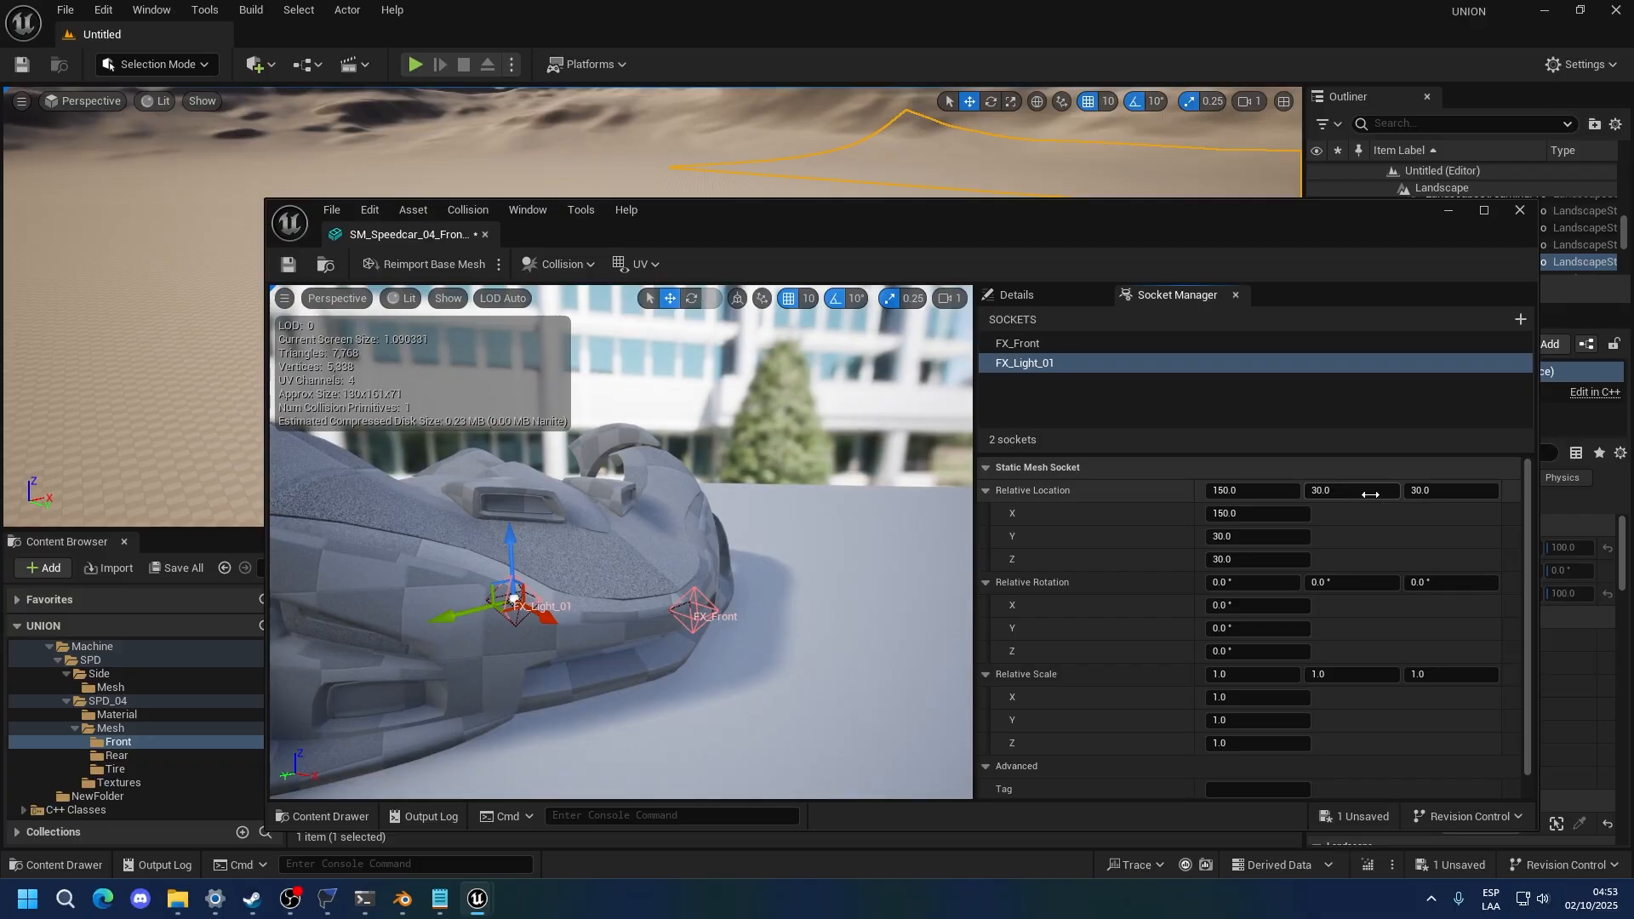
{"action": "left_click_drag", "start_coordinate": [1392, 494], "coordinate": [1481, 490]}
{"action": "left_click_drag", "start_coordinate": [621, 545], "coordinate": [809, 545], "text": "alt"}
{"action": "mouse_move", "coordinate": [1260, 490]}
{"action": "left_mouse_down"}
{"action": "mouse_move", "coordinate": [1222, 490]}
{"action": "mouse_move", "coordinate": [1240, 490]}
{"action": "left_mouse_up"}
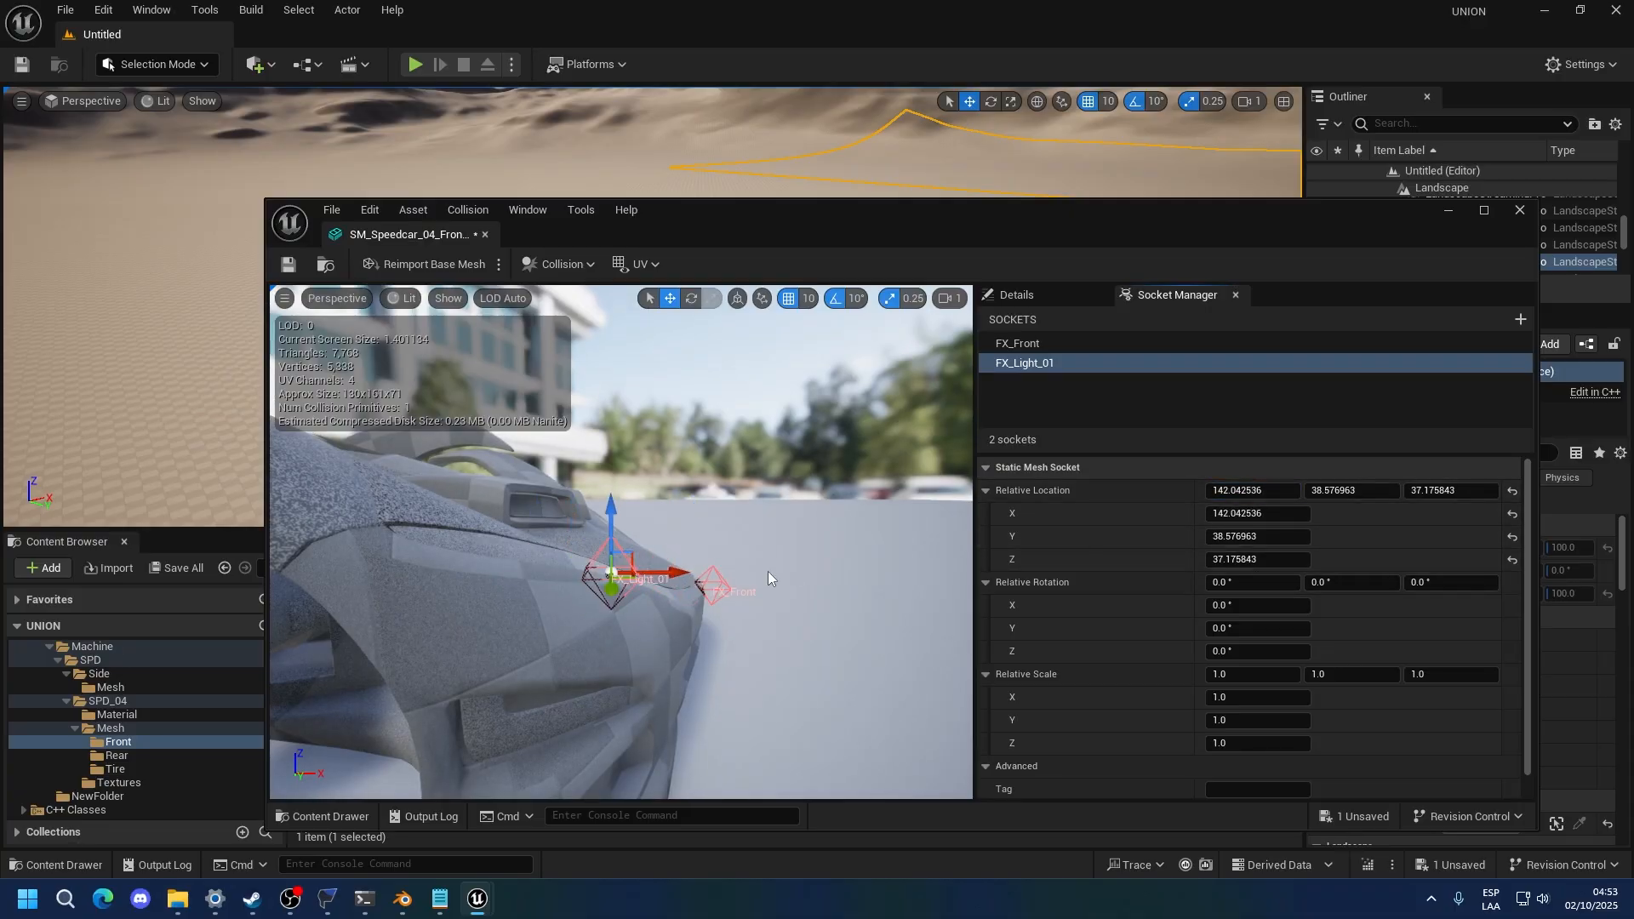
{"action": "left_click", "coordinate": [1248, 491]}
{"action": "type", "text": "145"}
{"action": "key", "text": "Return"}
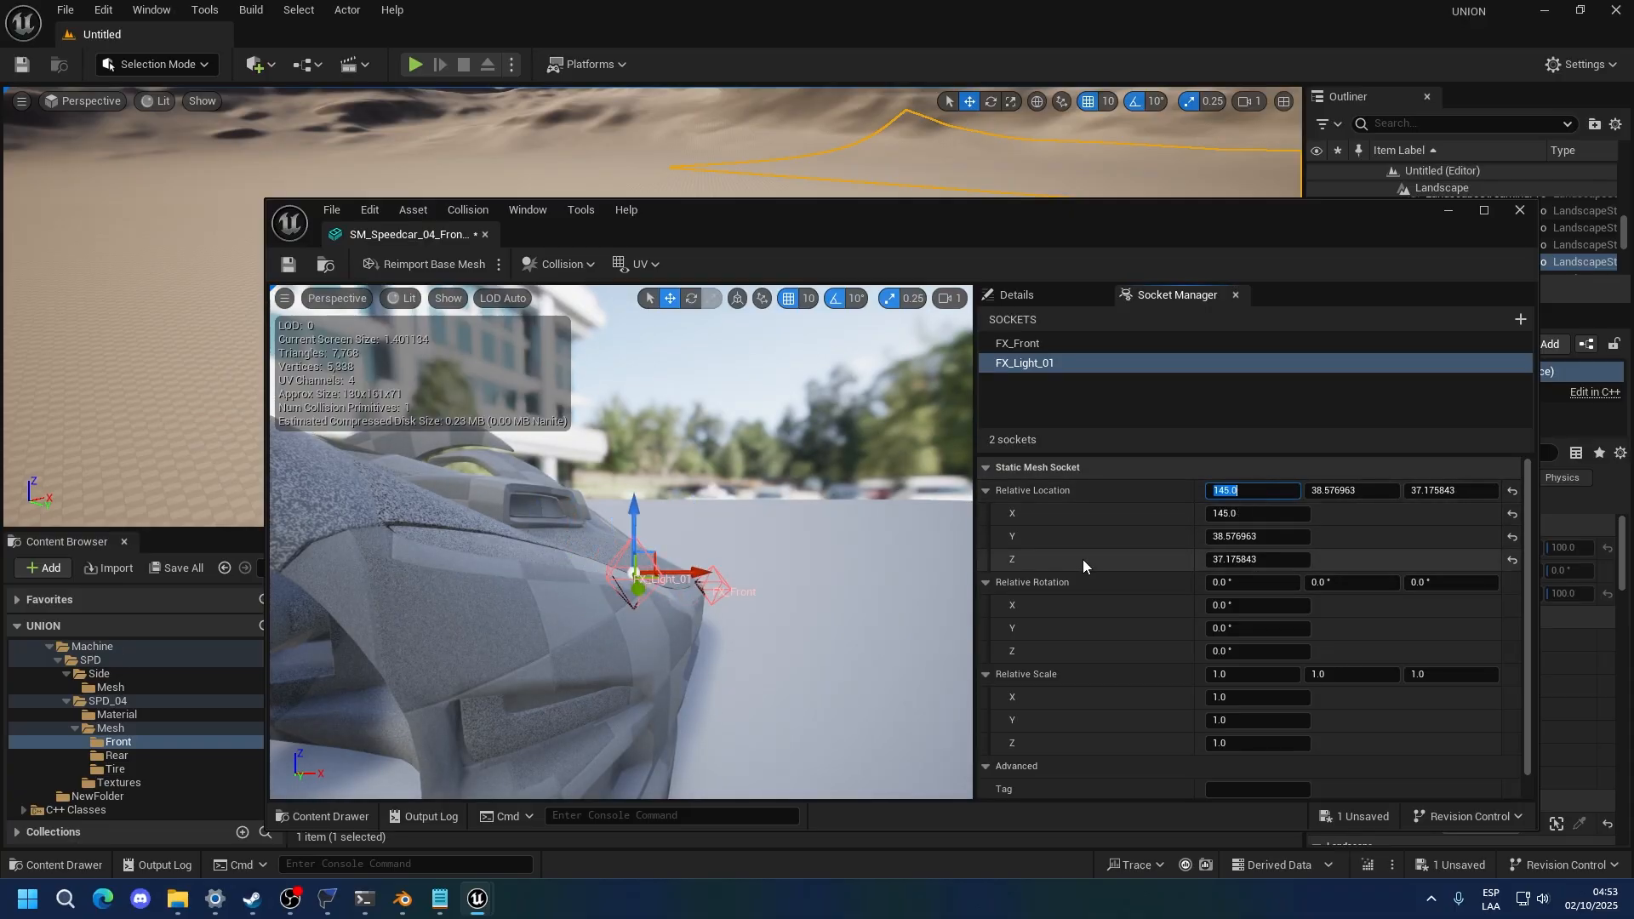
{"action": "left_click_drag", "start_coordinate": [696, 545], "coordinate": [527, 545], "text": "alt"}
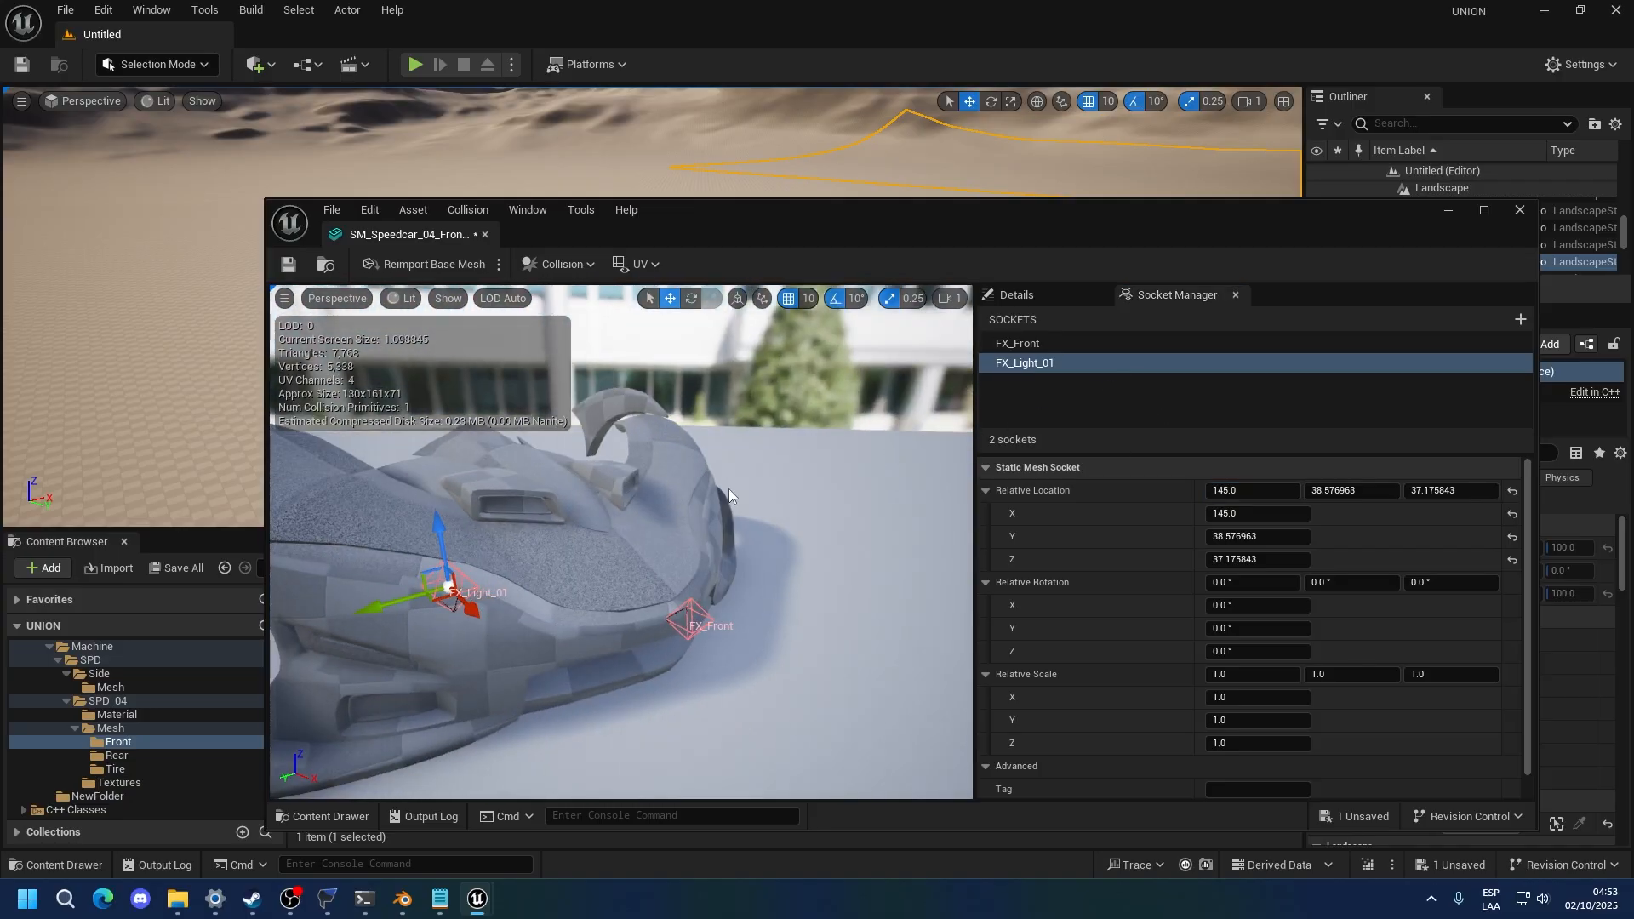
{"action": "mouse_move", "coordinate": [809, 514]}
{"action": "left_mouse_down", "text": "alt"}
{"action": "mouse_move", "coordinate": [732, 518]}
{"action": "mouse_move", "coordinate": [809, 516]}
{"action": "left_mouse_up", "text": "alt"}
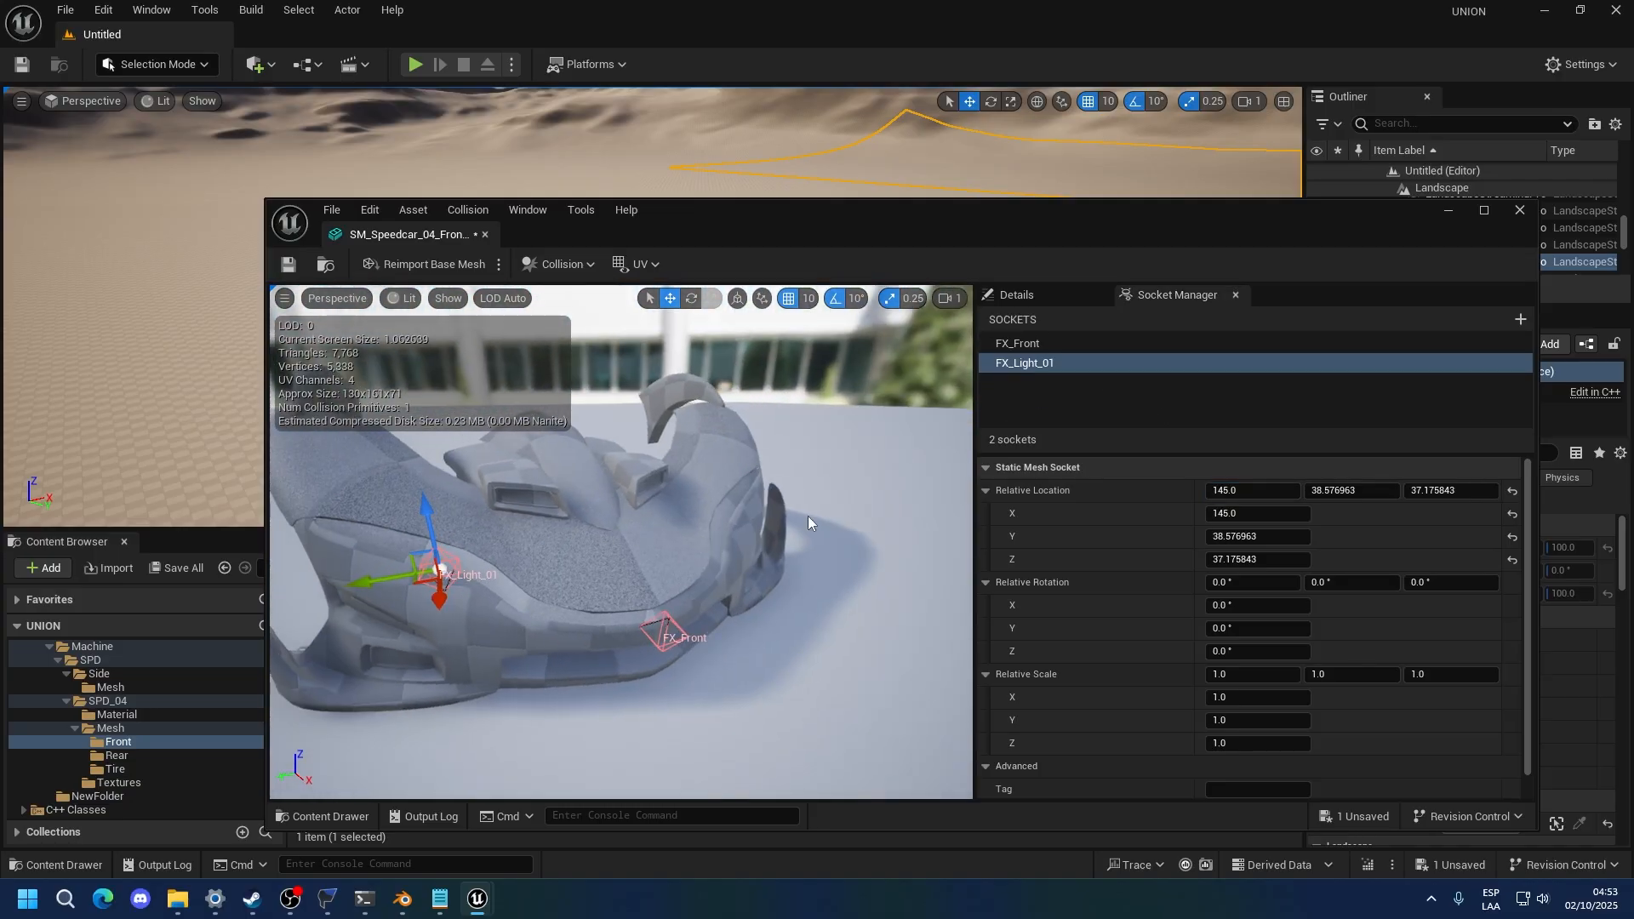
Add a third socket named FX_Light_02 to the front mesh
{"action": "key", "text": "alt+Tab"}
{"action": "left_click_drag", "start_coordinate": [778, 443], "coordinate": [715, 445], "text": "alt"}
{"action": "left_click", "coordinate": [1522, 320]}
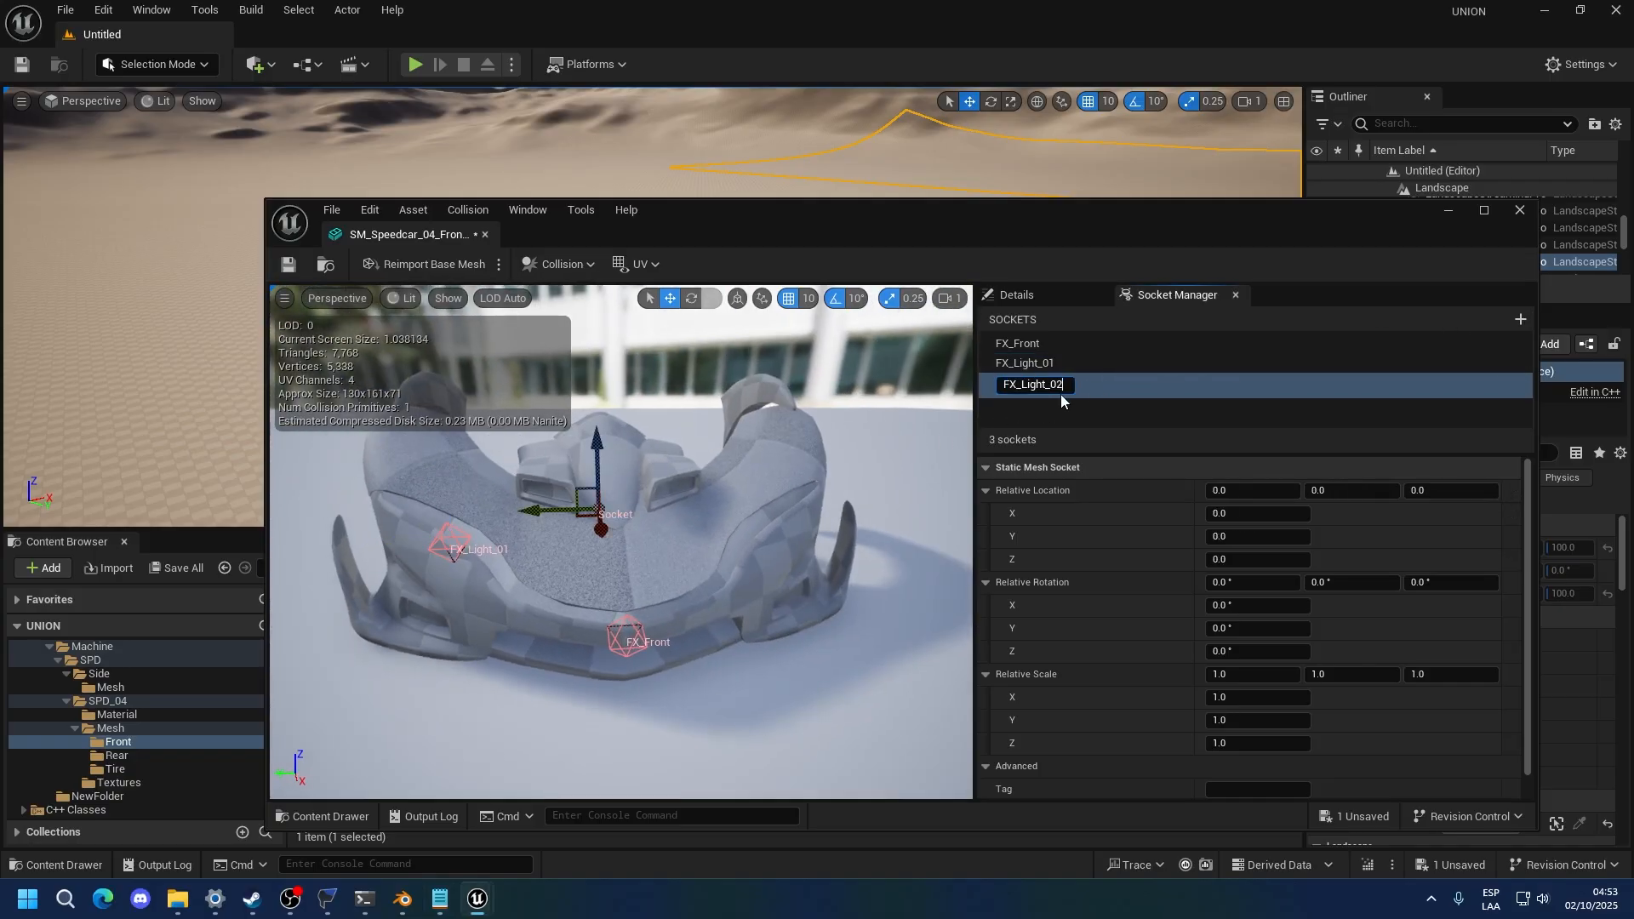
{"action": "key", "text": "Return"}
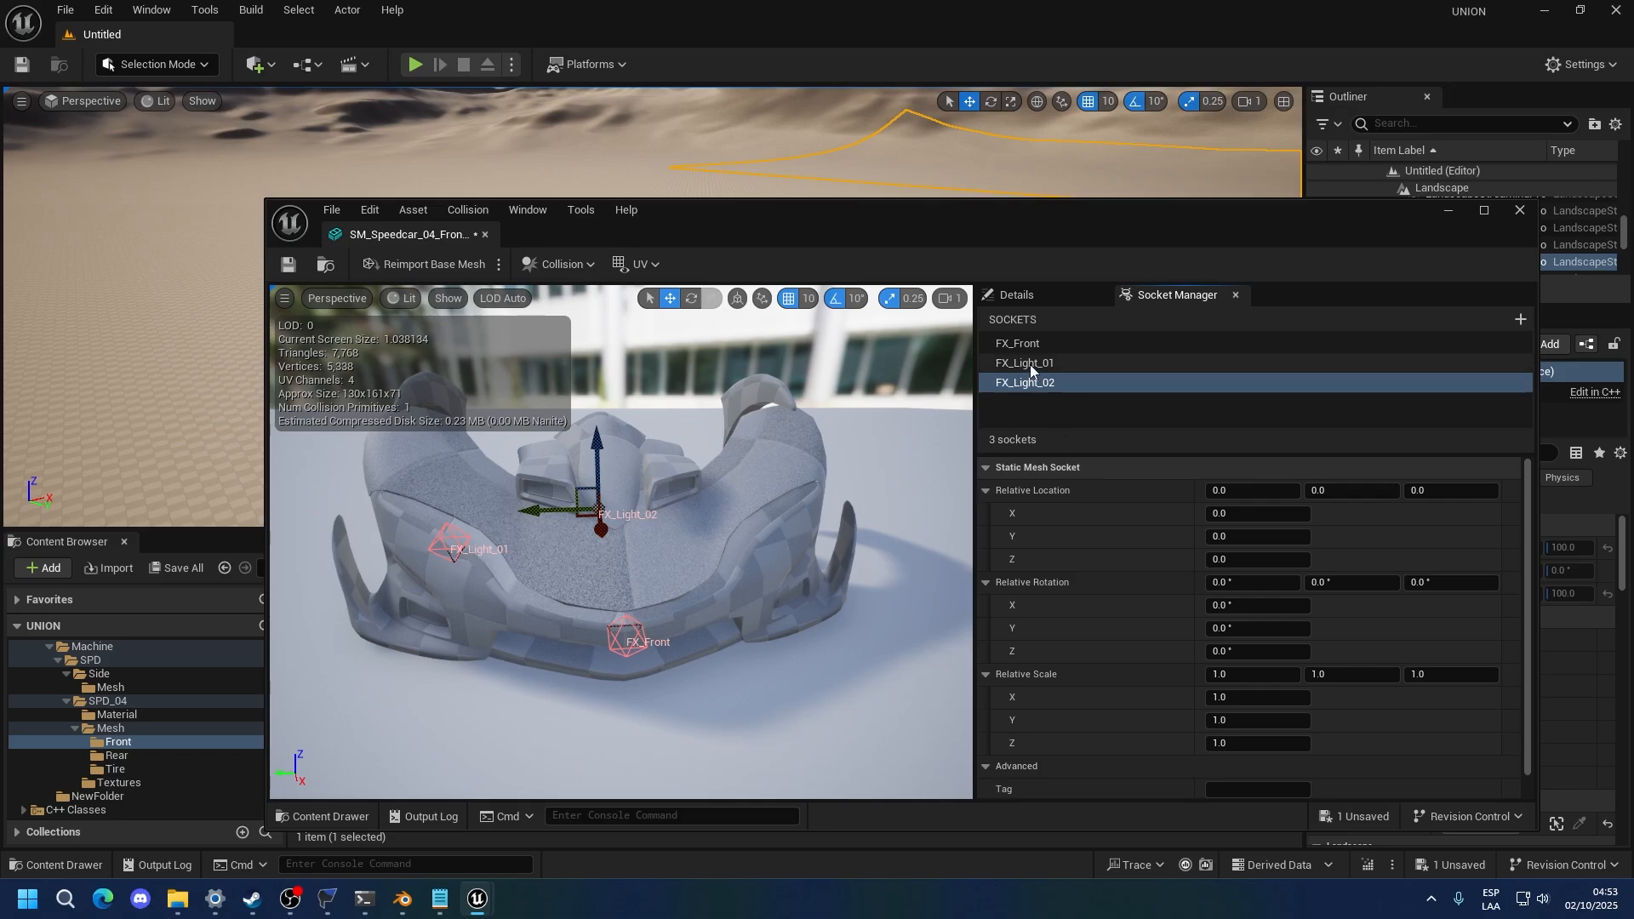
Copy the relative location of FX_Light_01 and paste it into FX_Light_02
{"action": "left_click", "coordinate": [1060, 364]}
{"action": "right_click", "coordinate": [1030, 490]}
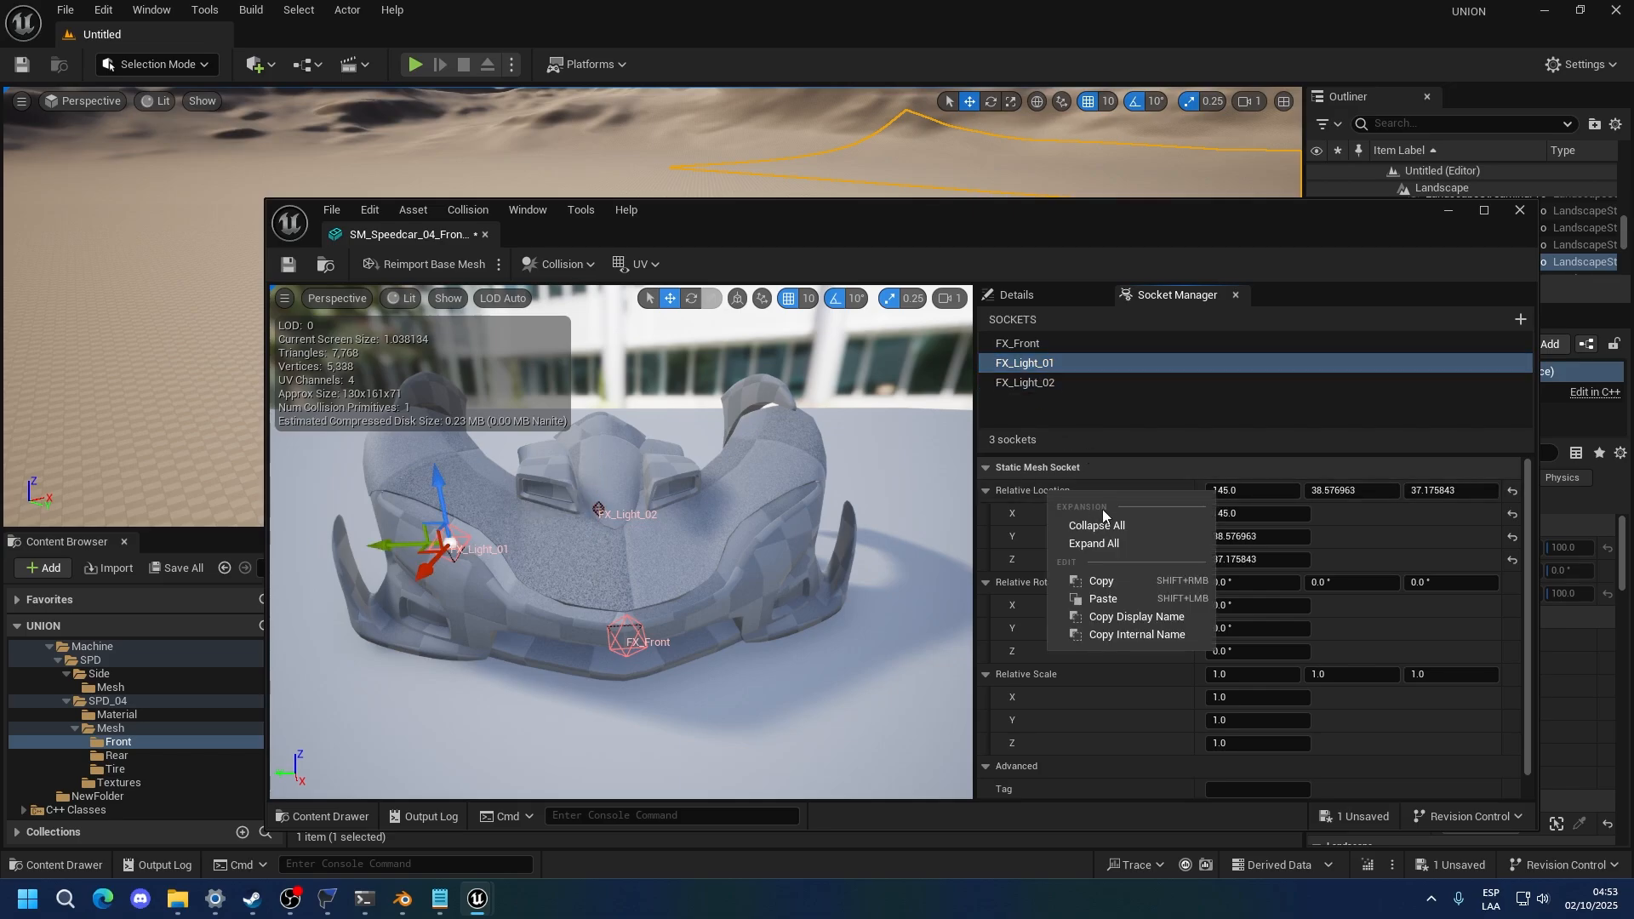
{"action": "left_click", "coordinate": [1115, 580]}
{"action": "left_click", "coordinate": [1030, 397]}
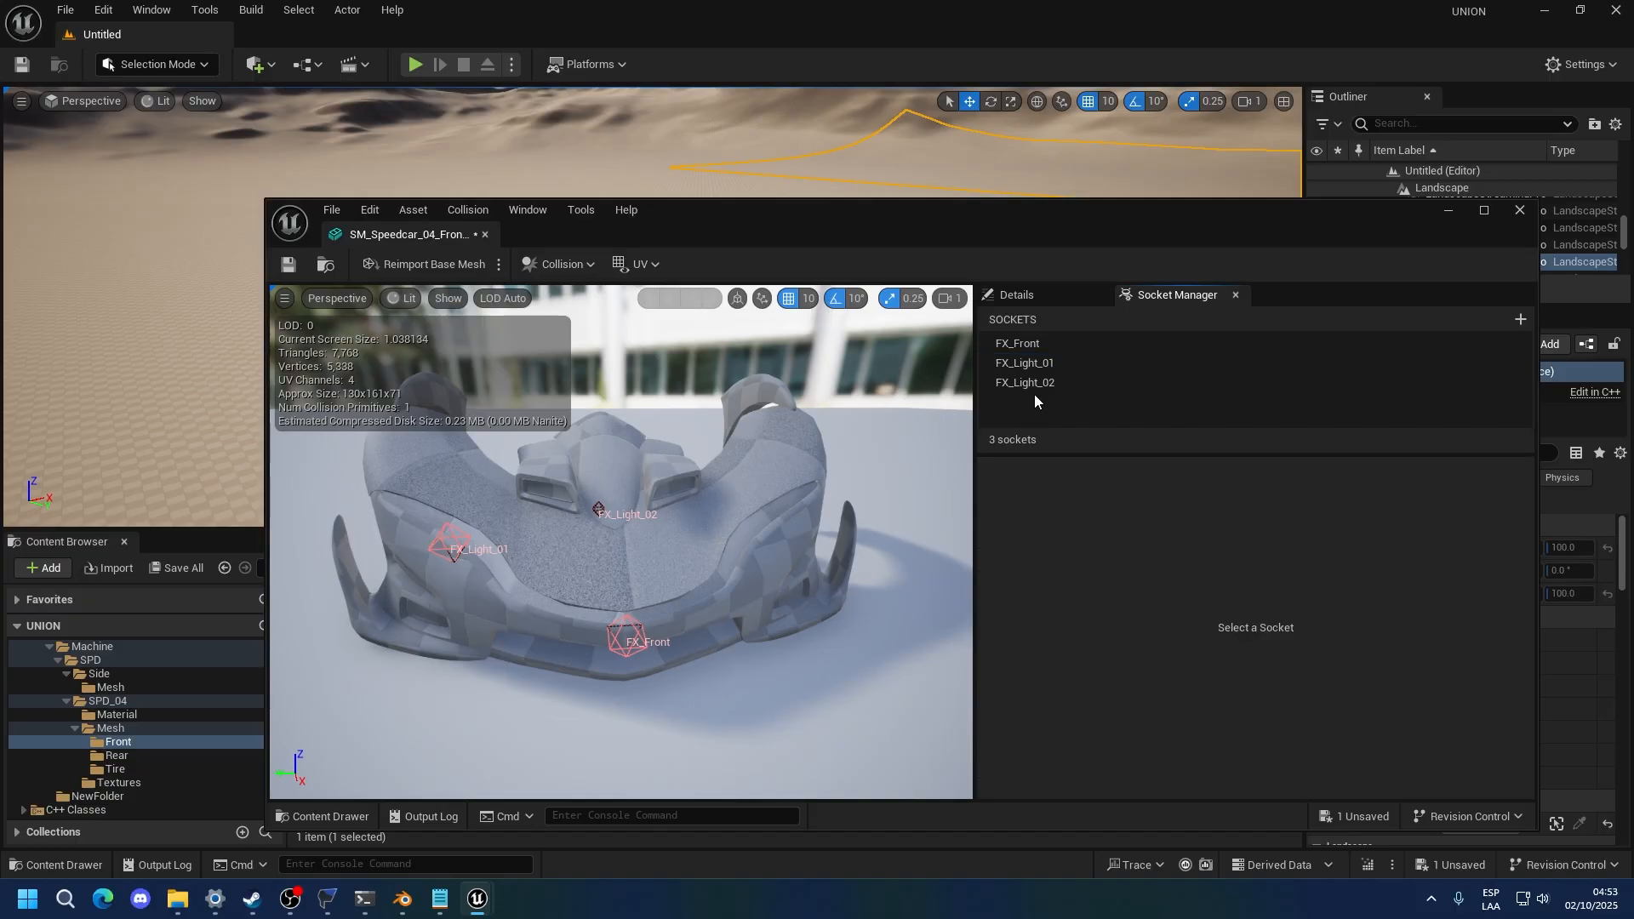
{"action": "left_click", "coordinate": [1031, 388]}
{"action": "right_click", "coordinate": [1034, 492]}
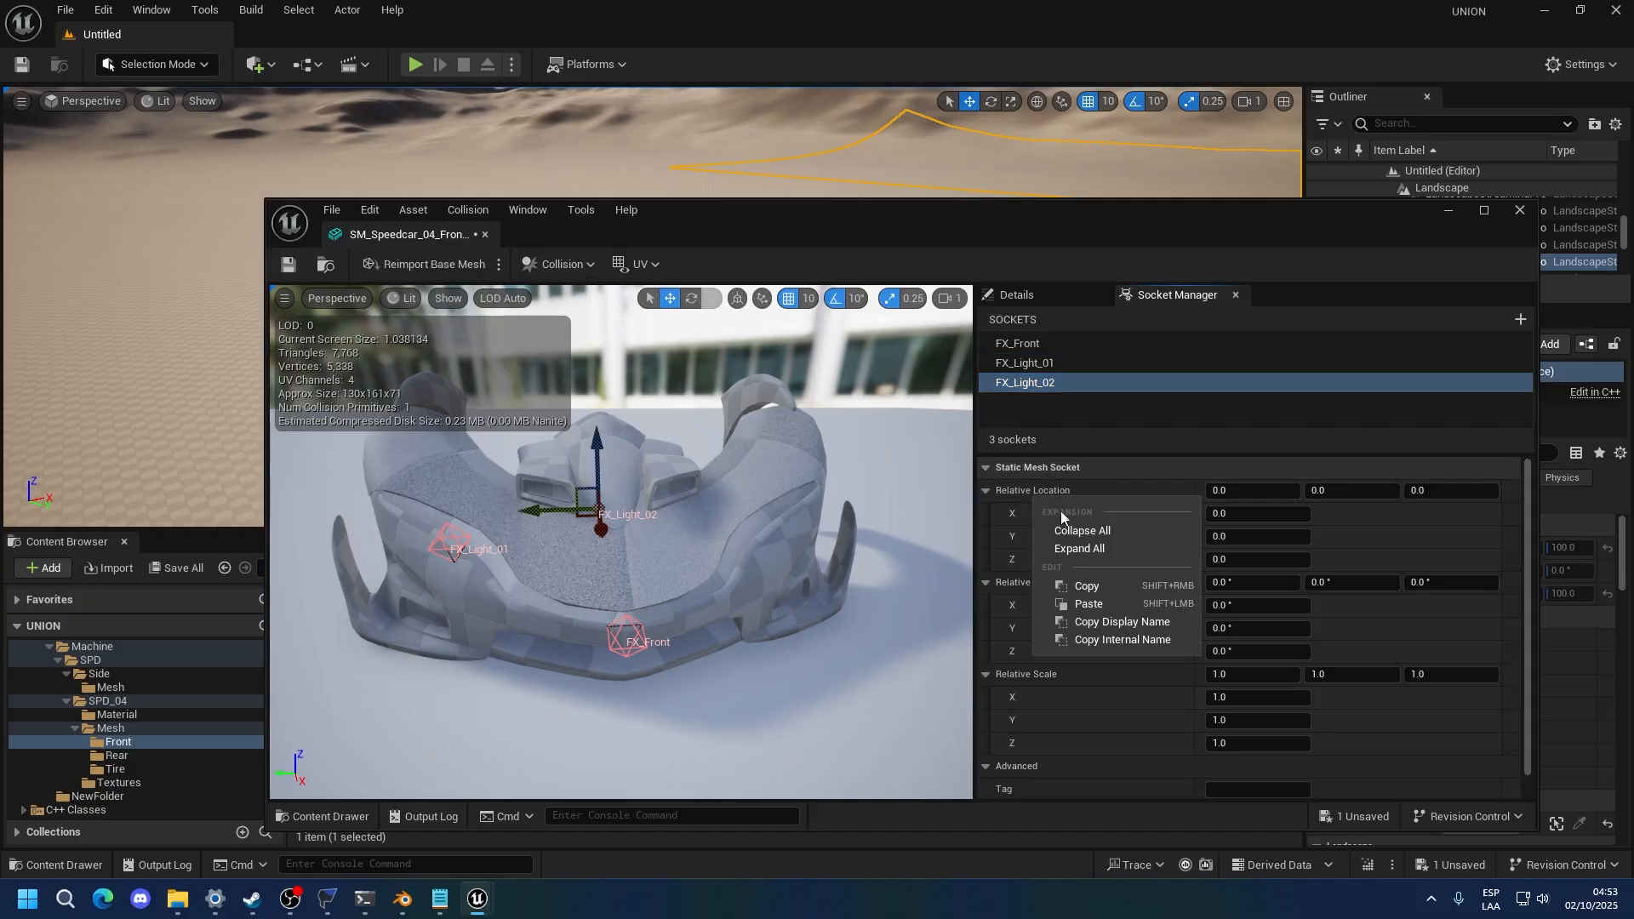
{"action": "left_click", "coordinate": [1089, 604]}
{"action": "left_click", "coordinate": [1353, 491]}
{"action": "left_click", "coordinate": [1274, 498]}
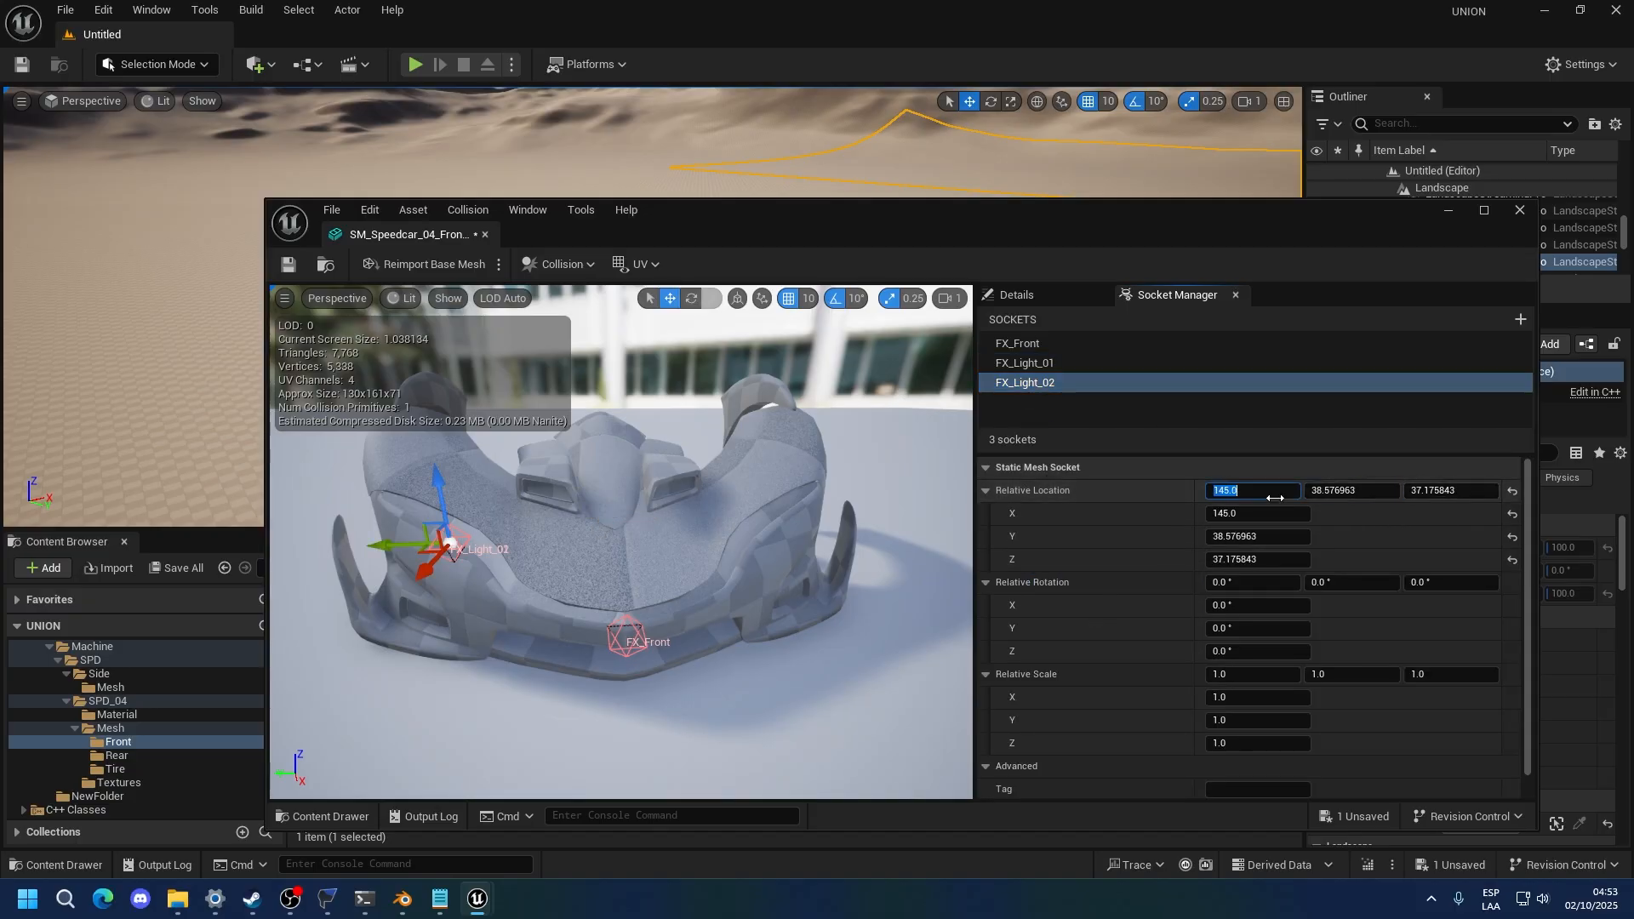
{"action": "key", "text": "Return"}
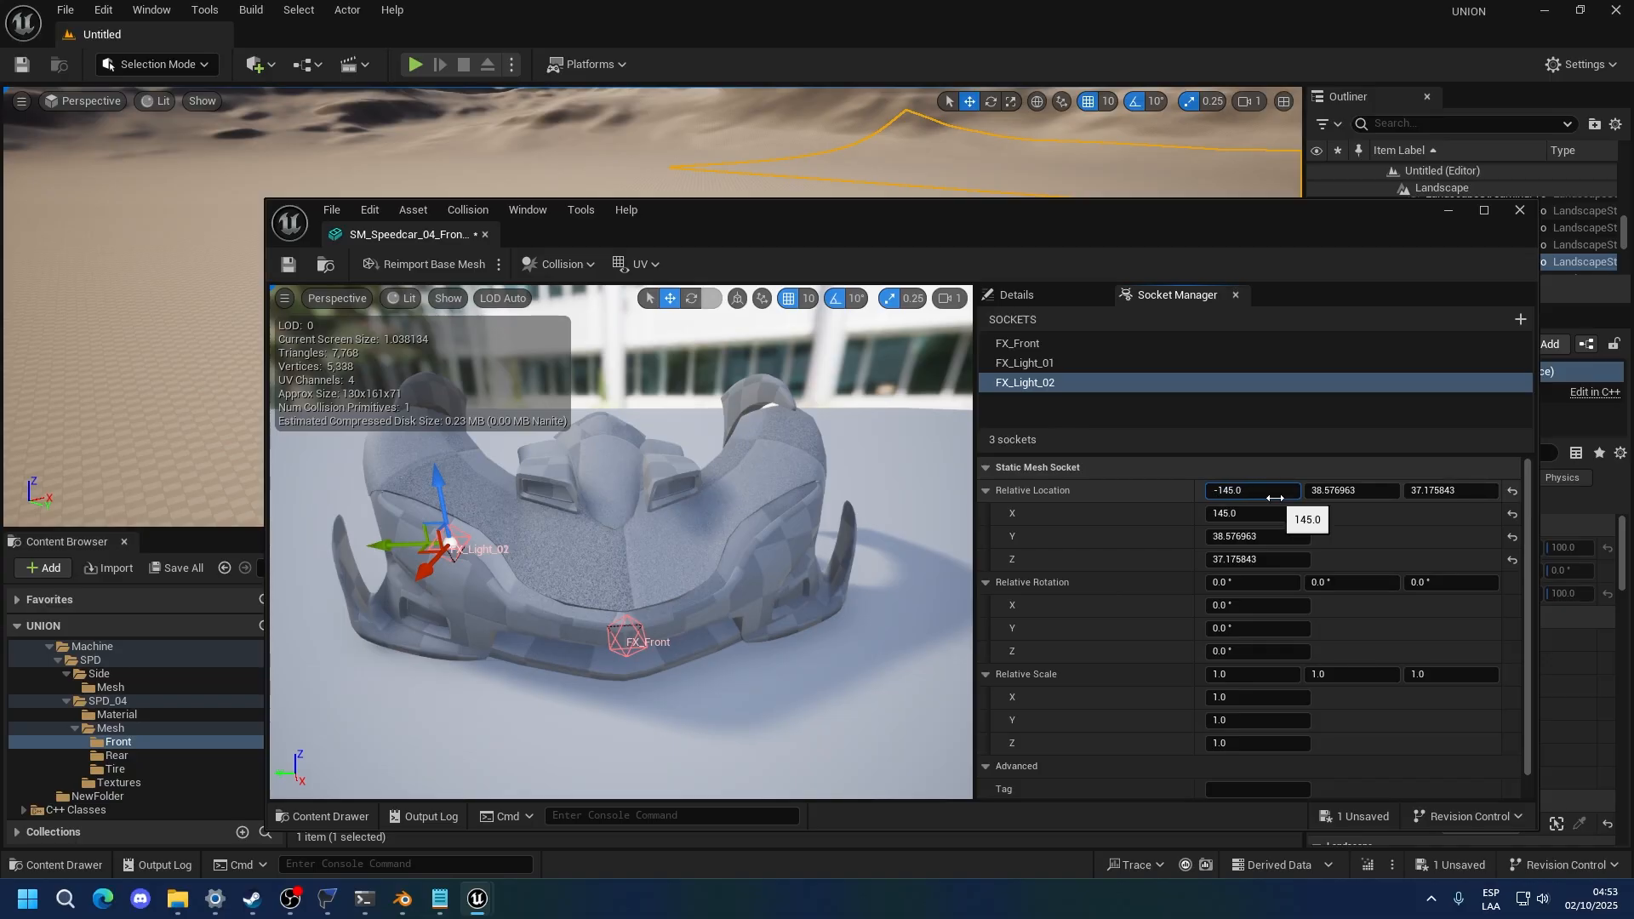
{"action": "key", "text": "Return"}
{"action": "key", "text": "BackSpace"}
{"action": "key", "text": "Return"}
Mirror the FX_Light_02 socket to the opposite side of the hood by making its relative Y location negative
{"action": "left_click", "coordinate": [1390, 490]}
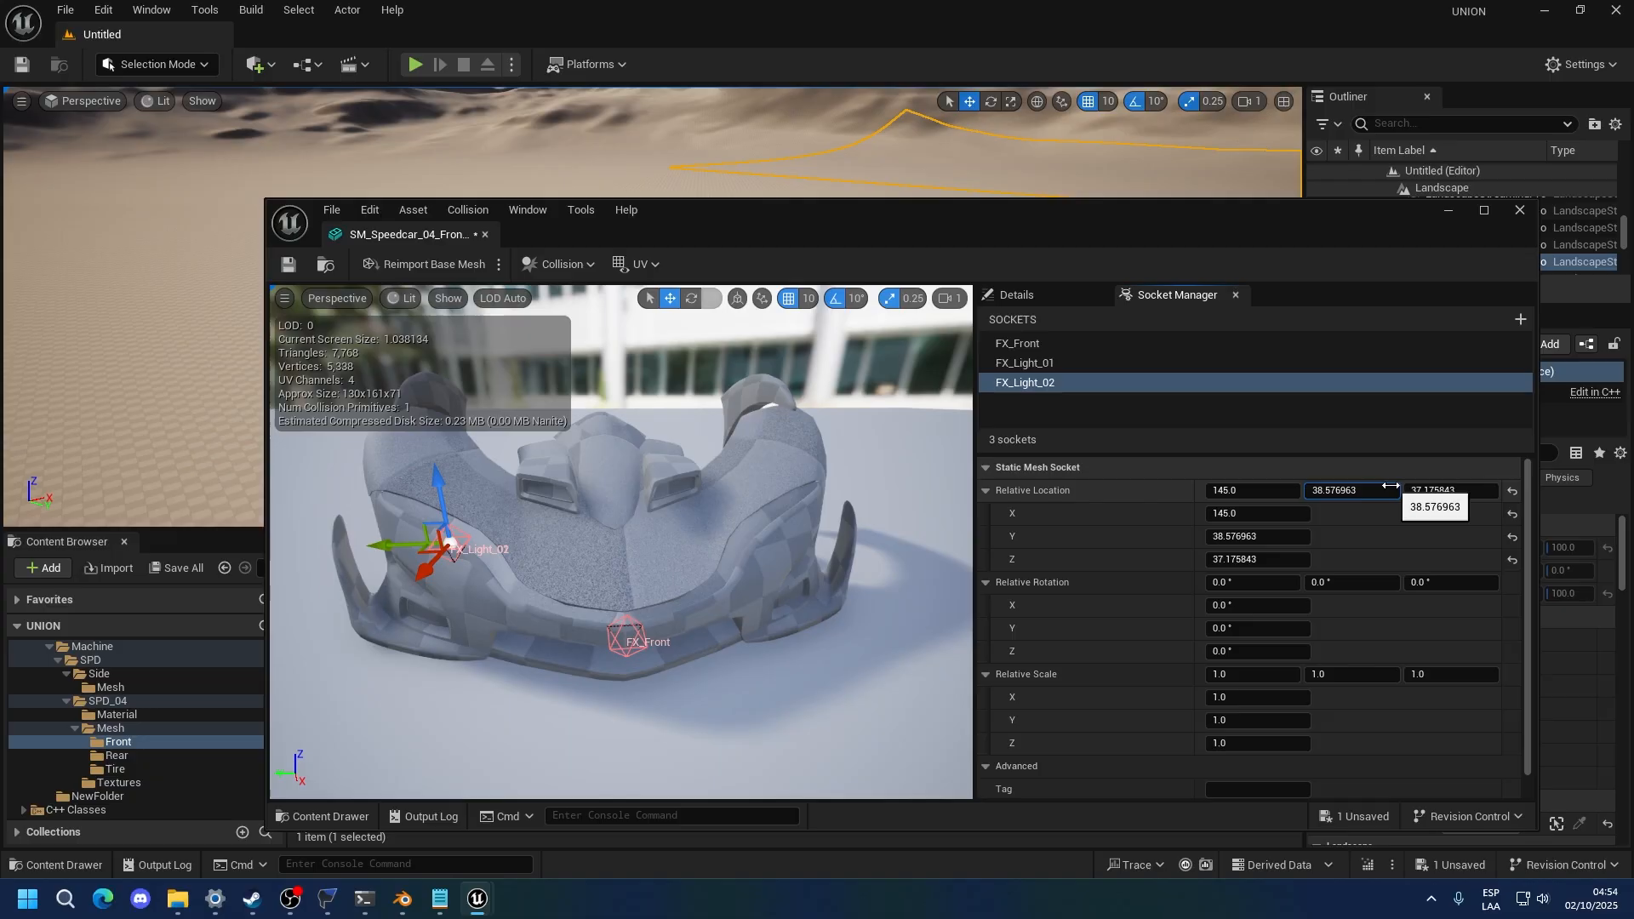
{"action": "key", "text": "Return"}
{"action": "left_click", "coordinate": [824, 717]}
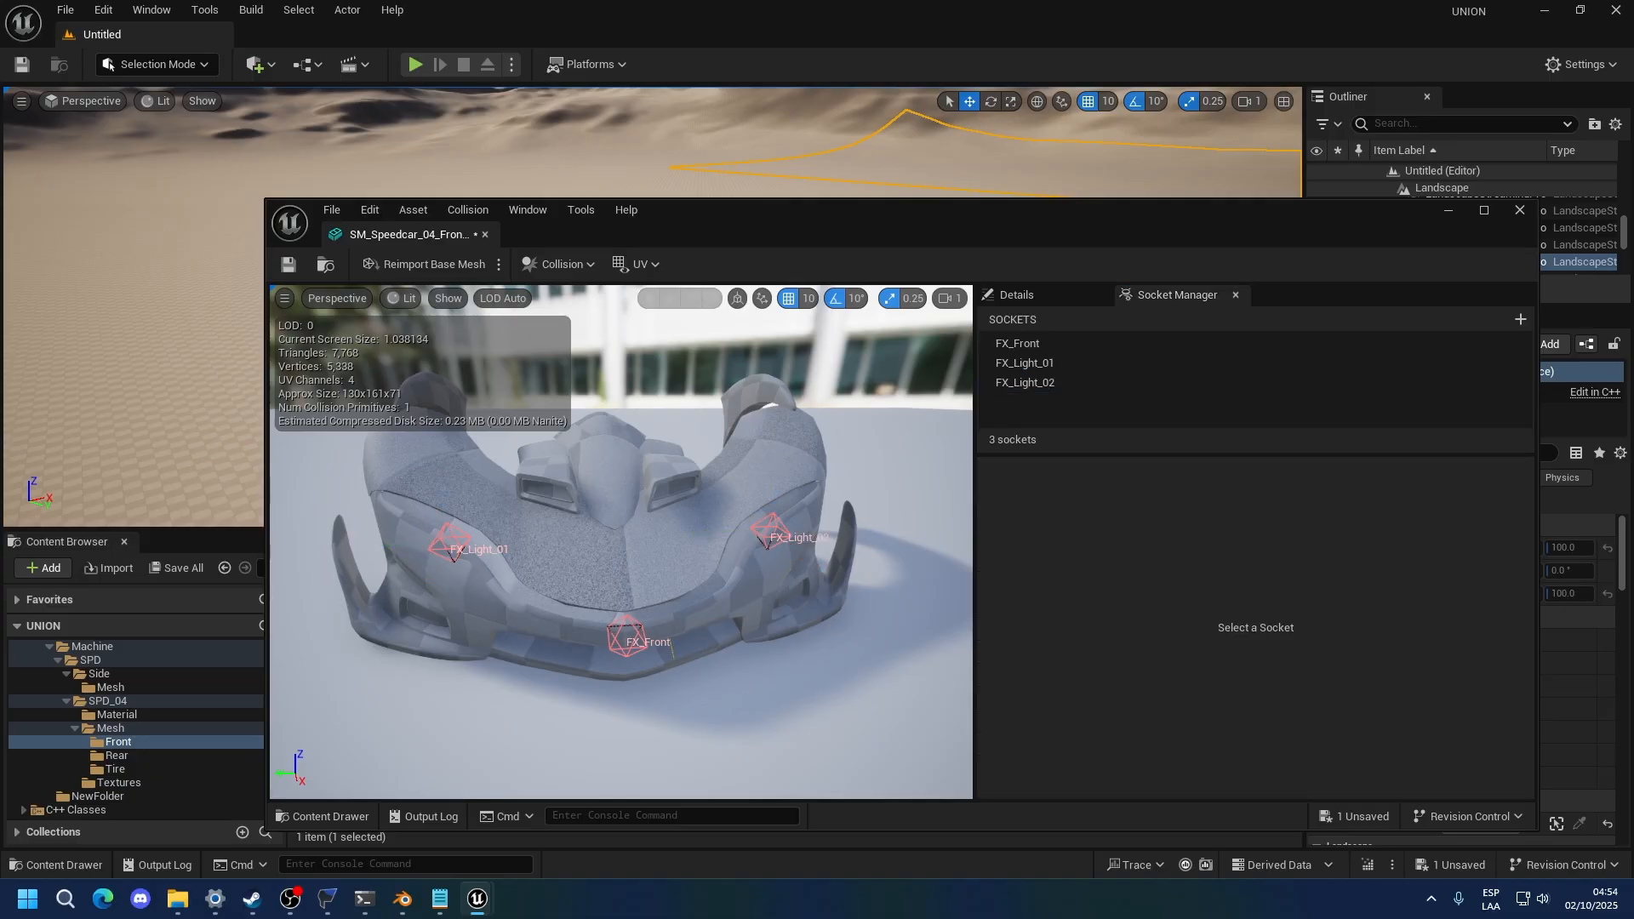
Save SM_Speedcar_04_Front_L after checking its three sockets, and close the mesh editor
{"action": "left_click_drag", "start_coordinate": [824, 718], "coordinate": [686, 602]}
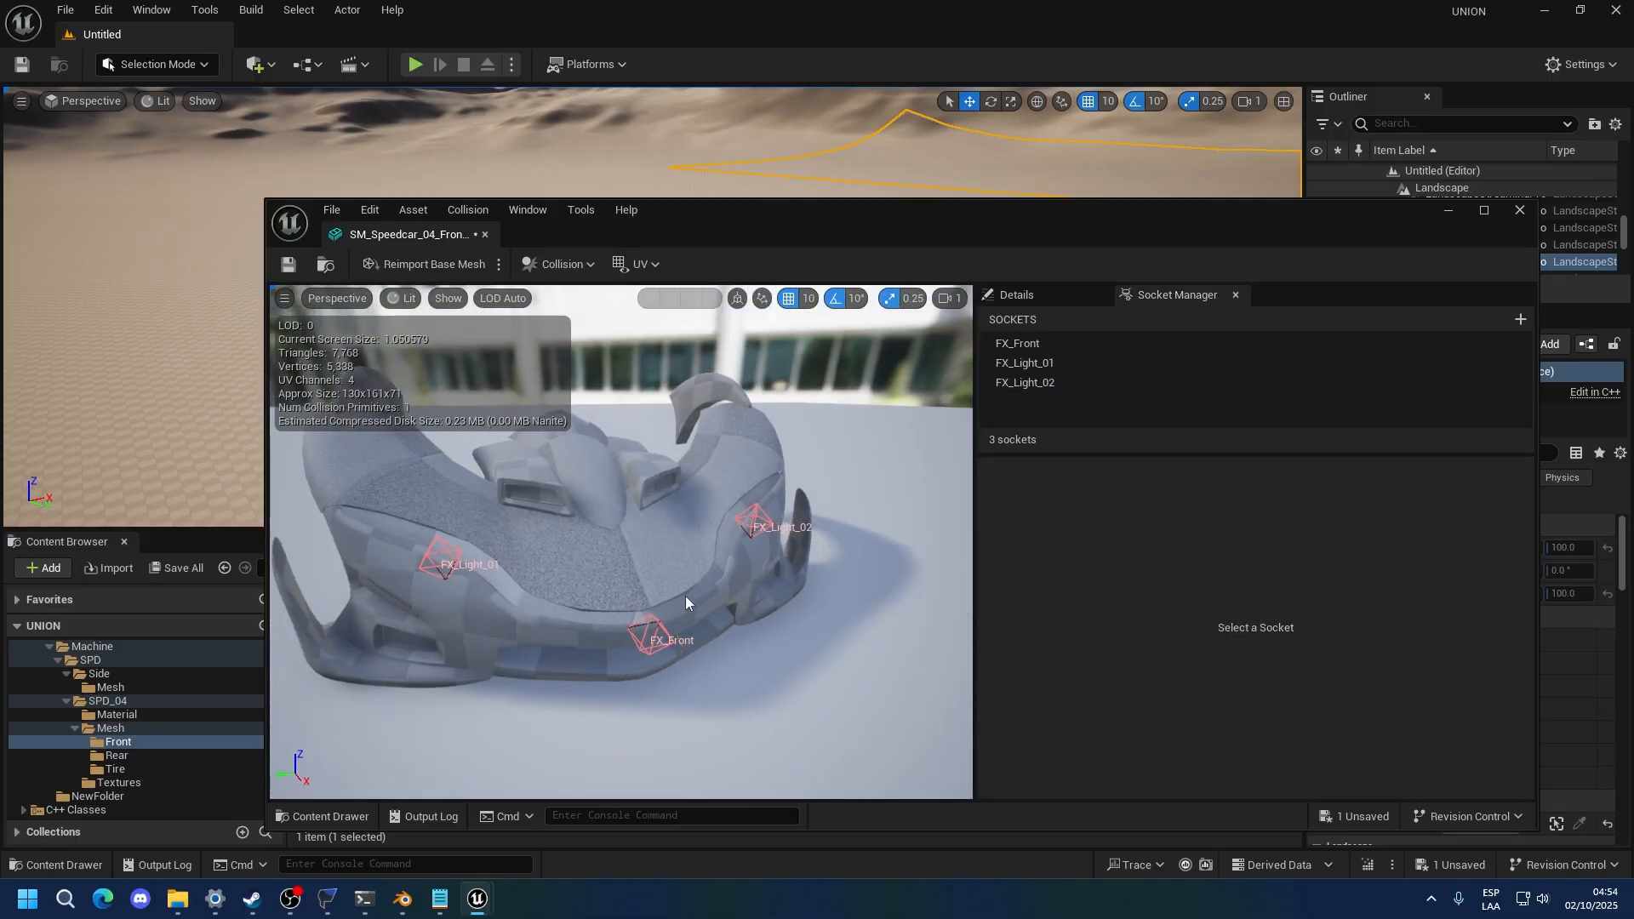
{"action": "key", "text": "ctrl+s"}
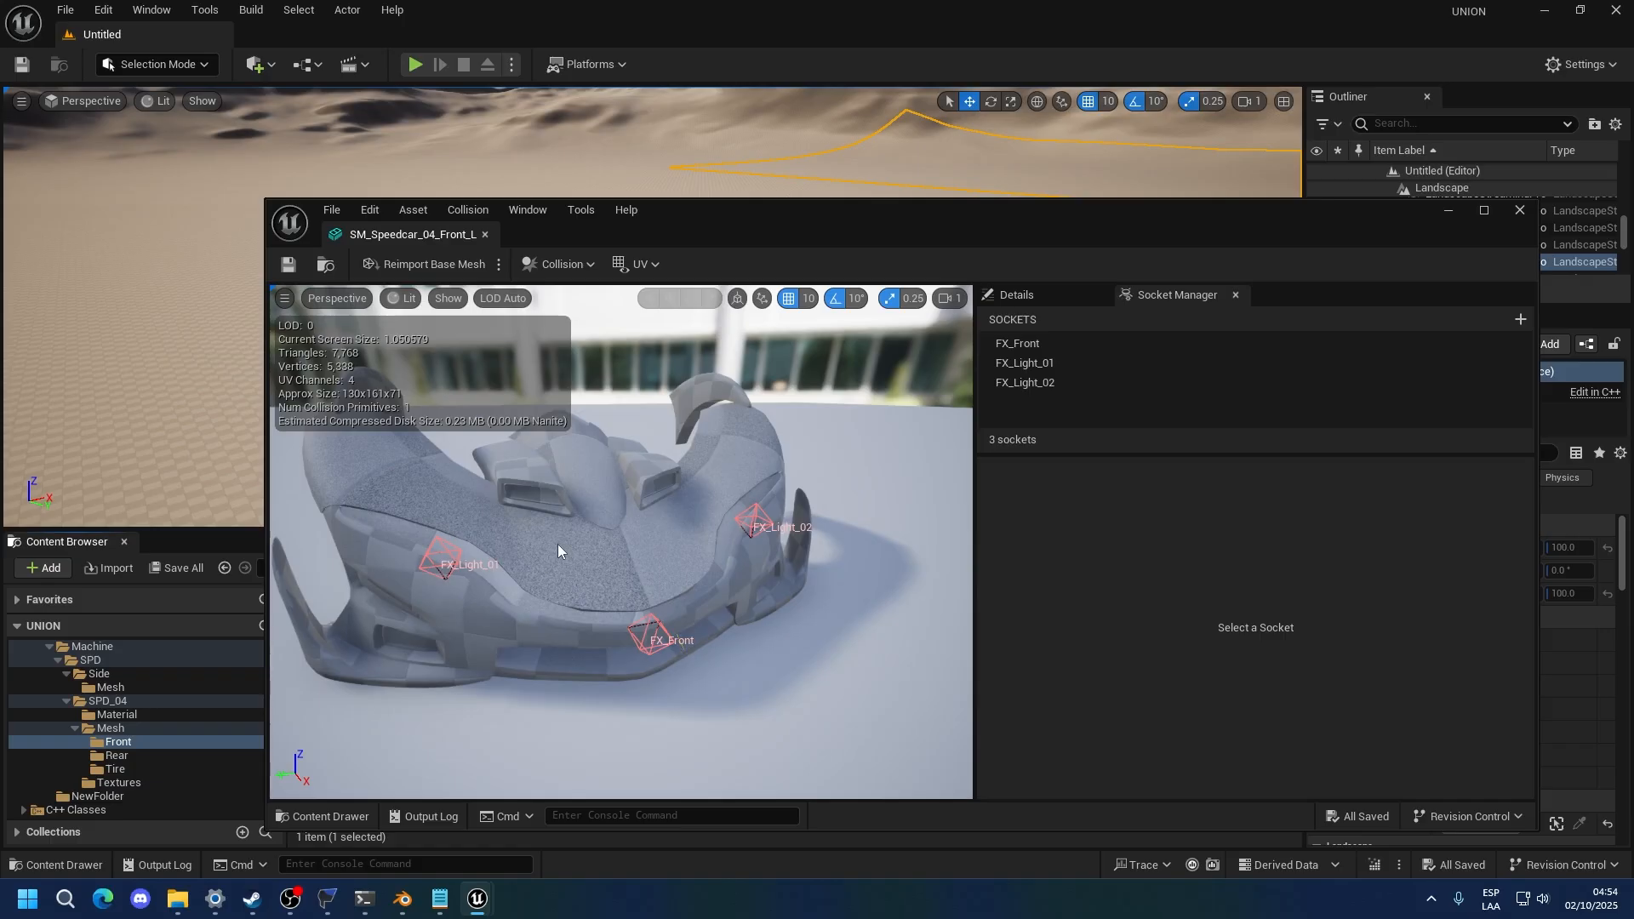
{"action": "left_click_drag", "start_coordinate": [559, 544], "coordinate": [698, 553]}
{"action": "scroll", "coordinate": [606, 591], "scroll_direction": "down", "scroll_amount": 4}
{"action": "left_click_drag", "start_coordinate": [606, 591], "coordinate": [476, 664]}
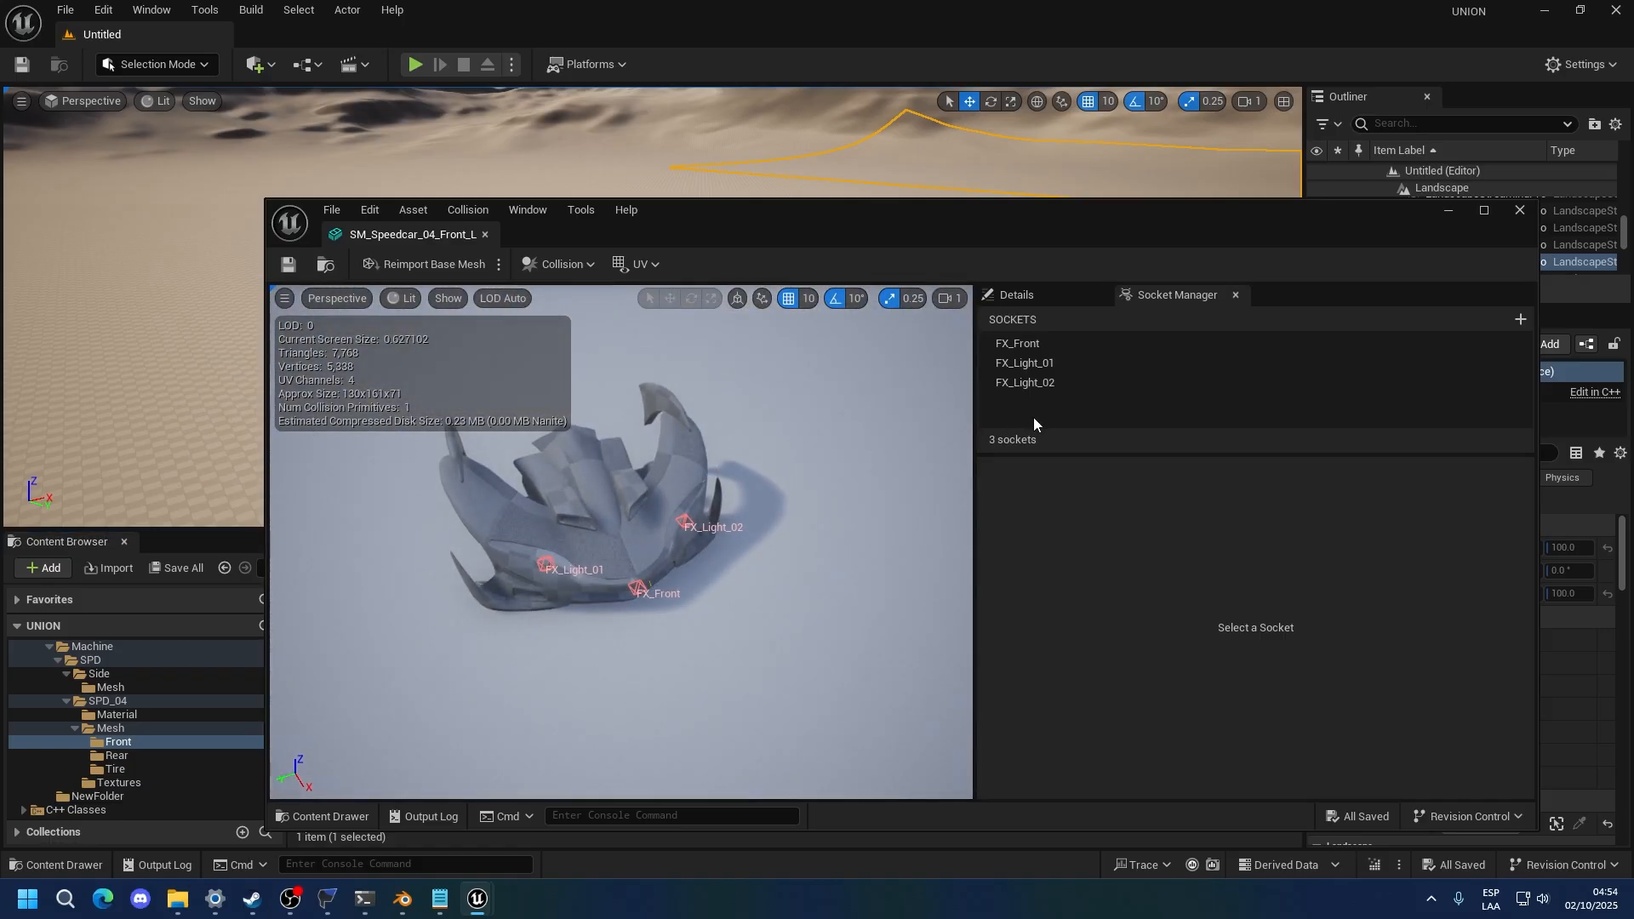
{"action": "left_click", "coordinate": [1519, 212]}
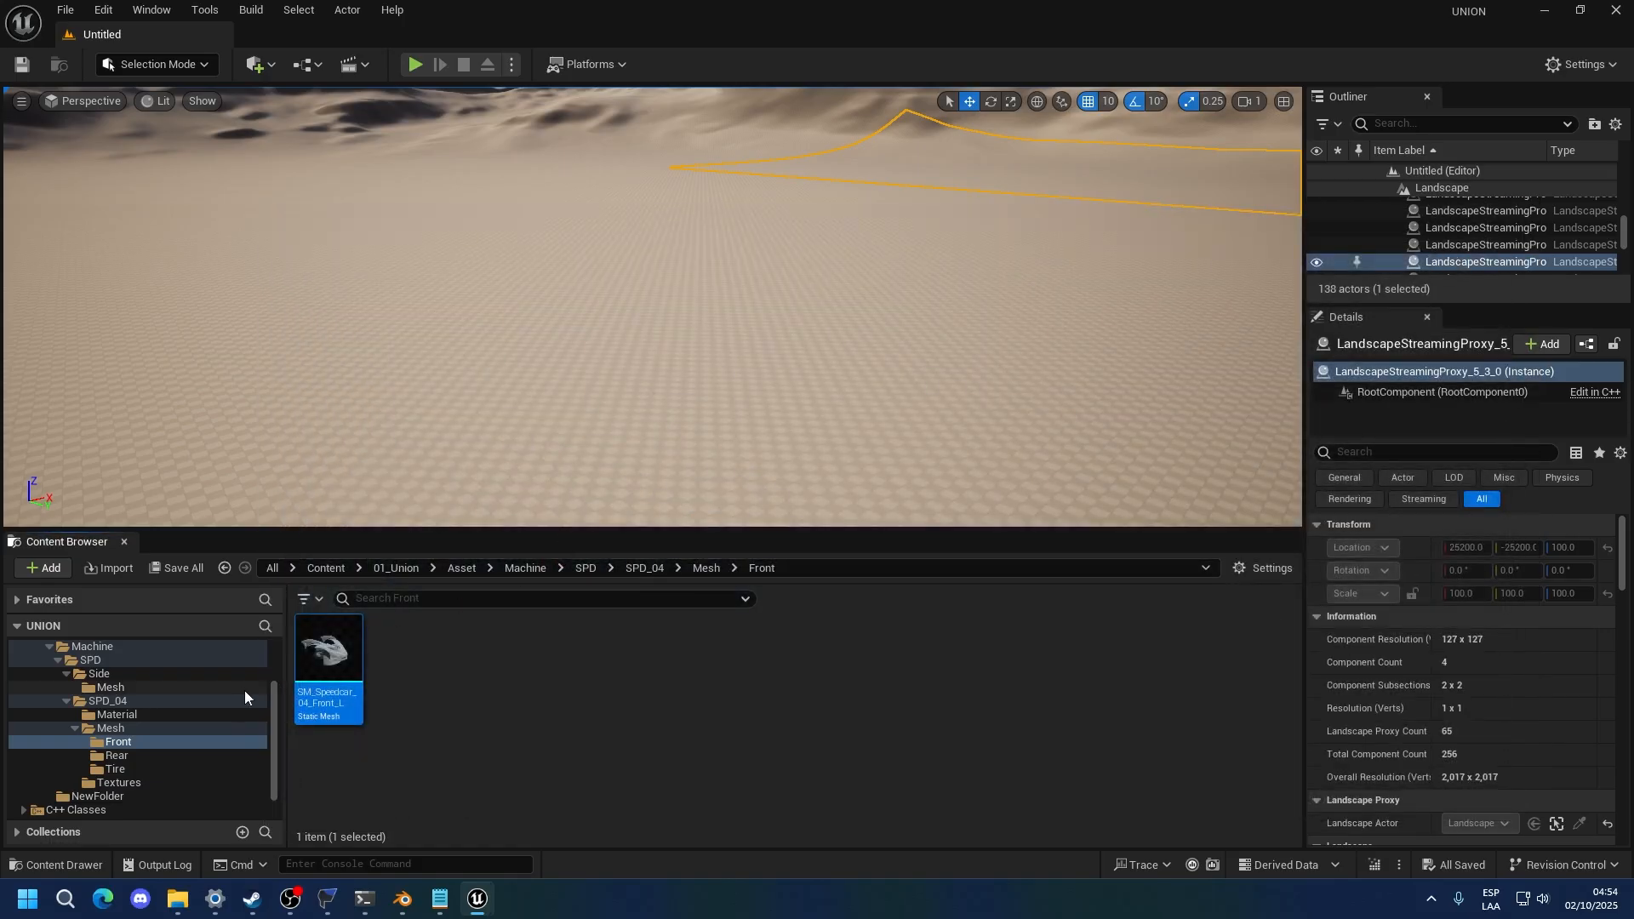
Open SM_Speedcar_04_Rear_L from the Rear folder and inspect its exhausts from several angles
{"action": "left_click", "coordinate": [170, 754]}
{"action": "double_click", "coordinate": [329, 655]}
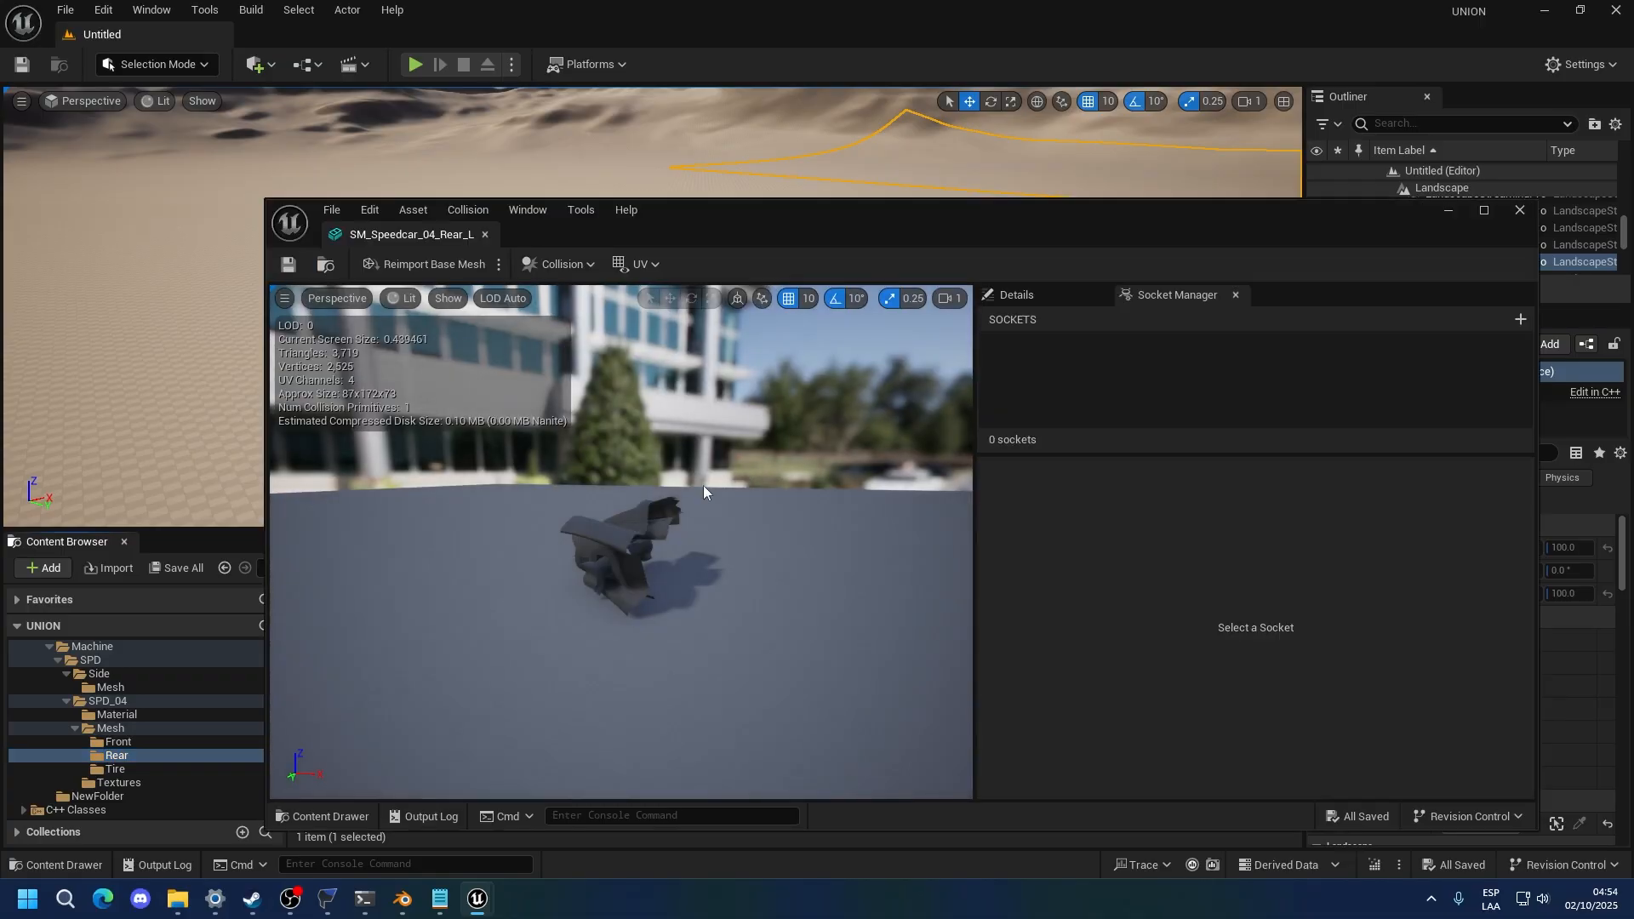
{"action": "left_click_drag", "start_coordinate": [609, 563], "coordinate": [586, 574]}
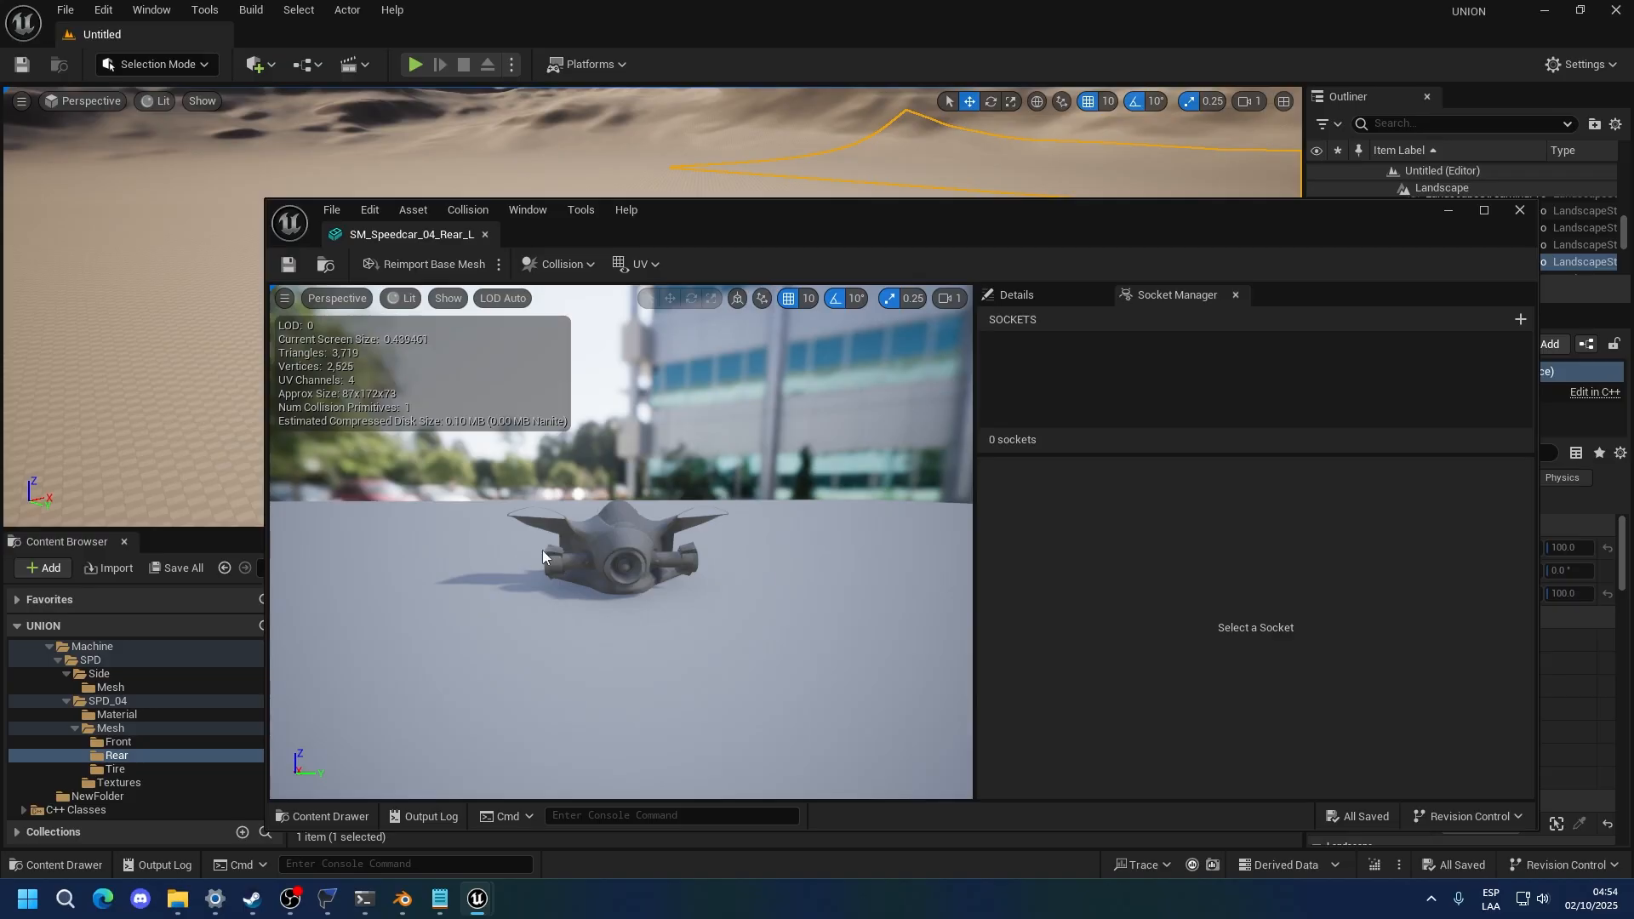
{"action": "left_click_drag", "start_coordinate": [656, 544], "coordinate": [656, 545]}
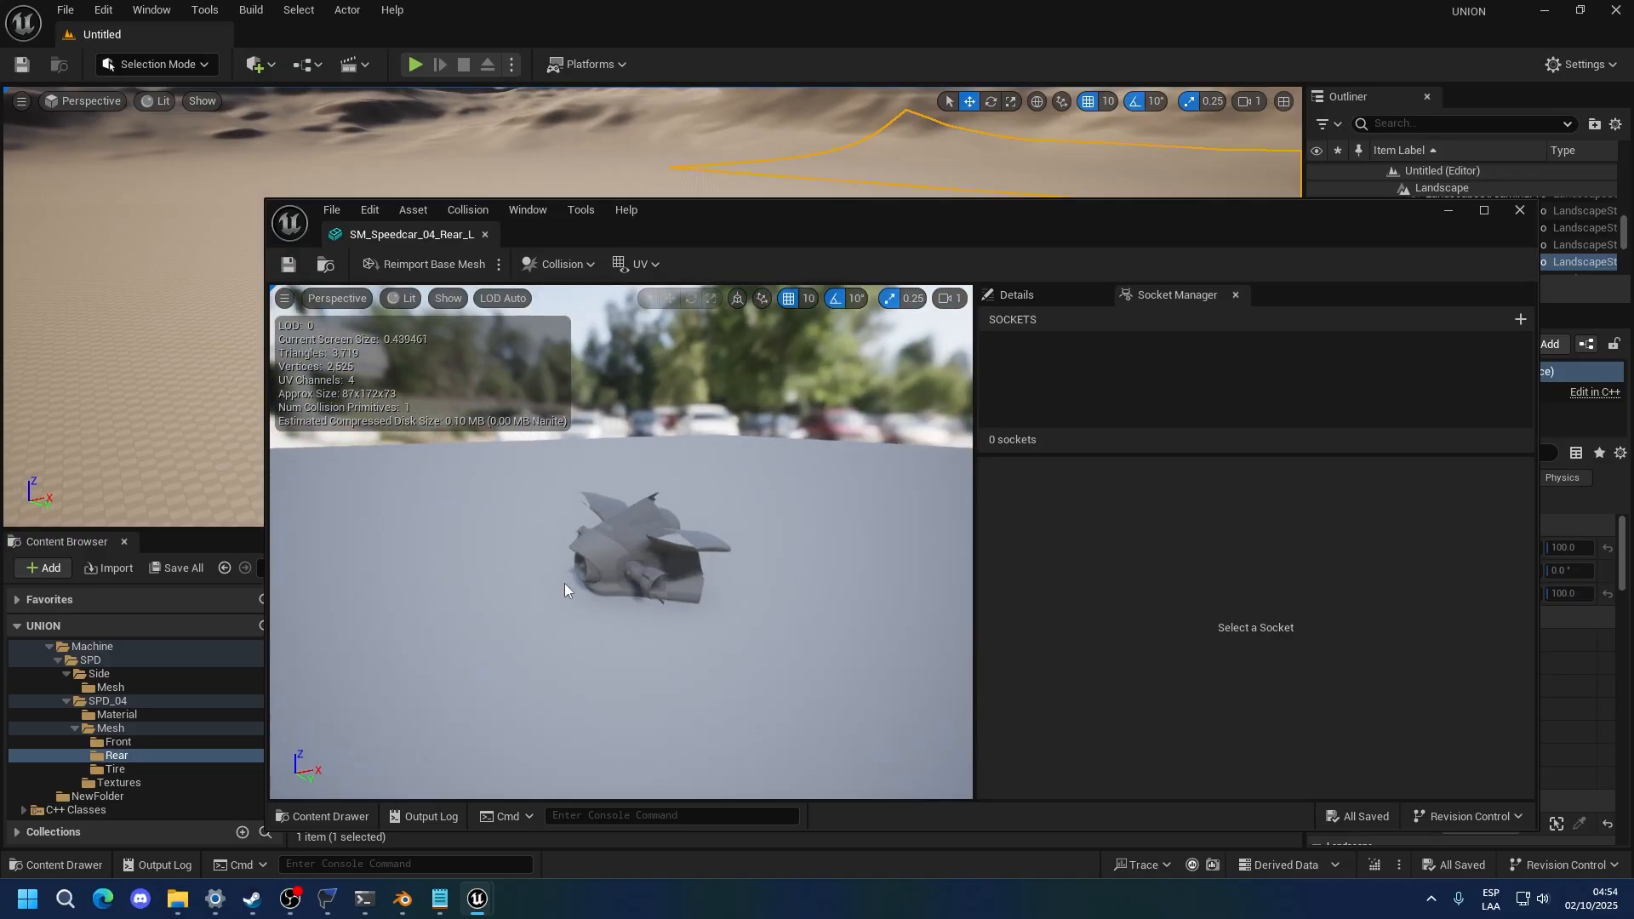
{"action": "left_click_drag", "start_coordinate": [564, 584], "coordinate": [564, 584]}
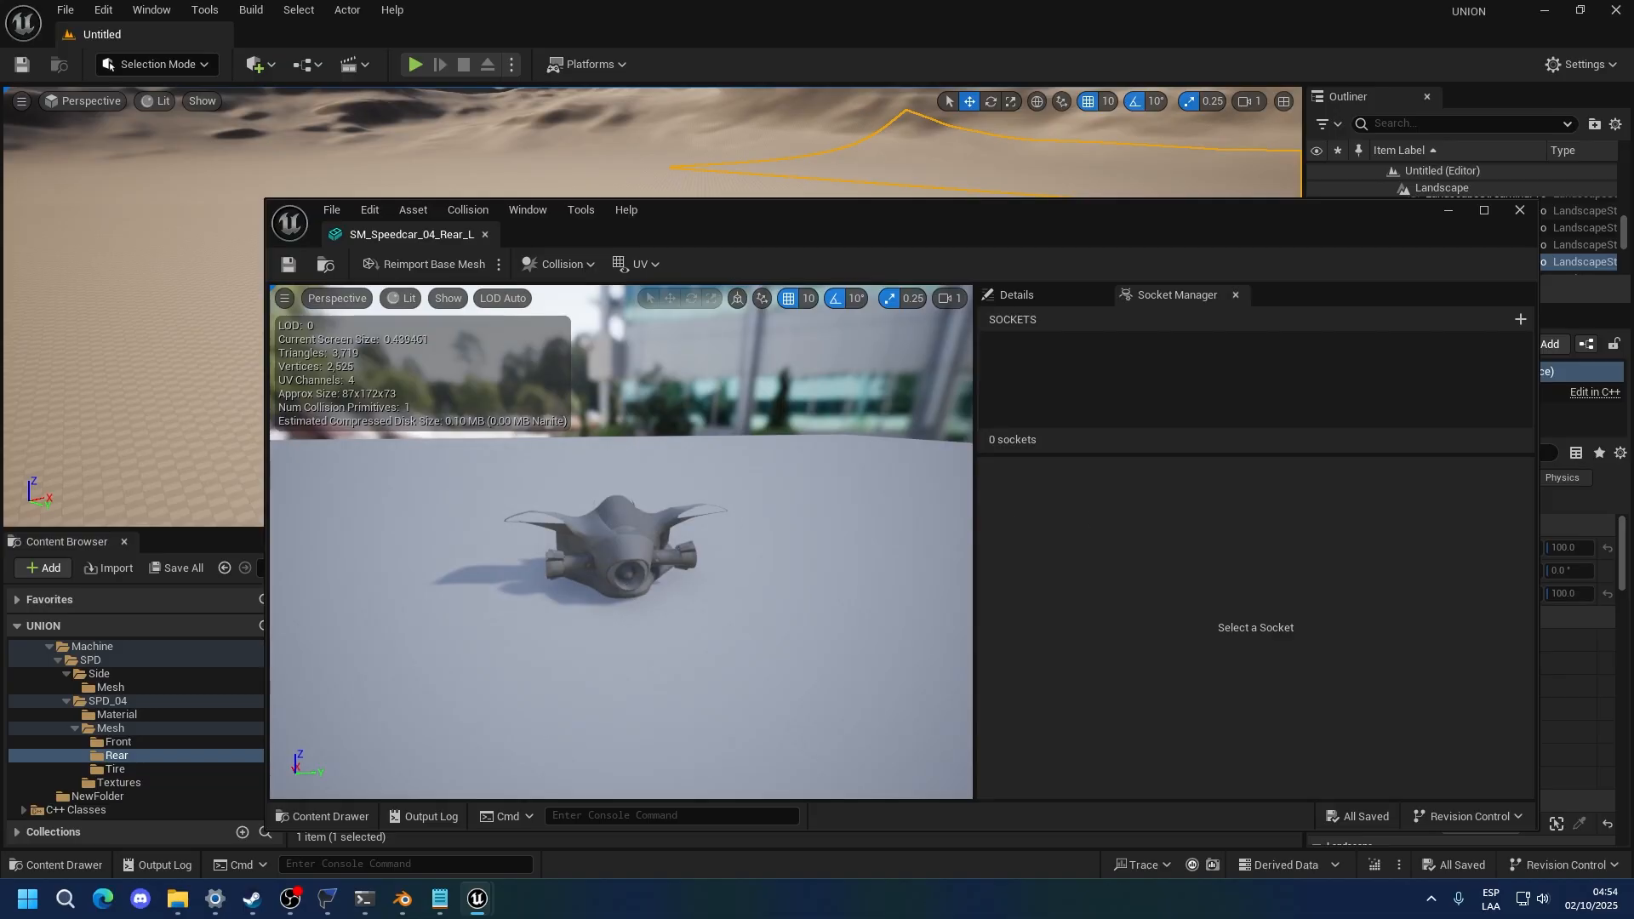
{"action": "left_click_drag", "start_coordinate": [729, 508], "coordinate": [647, 596]}
Add a socket named FX_Muffler_01 to the rear mesh and move it back to X -130
{"action": "left_click", "coordinate": [1047, 296]}
{"action": "left_click", "coordinate": [1188, 295]}
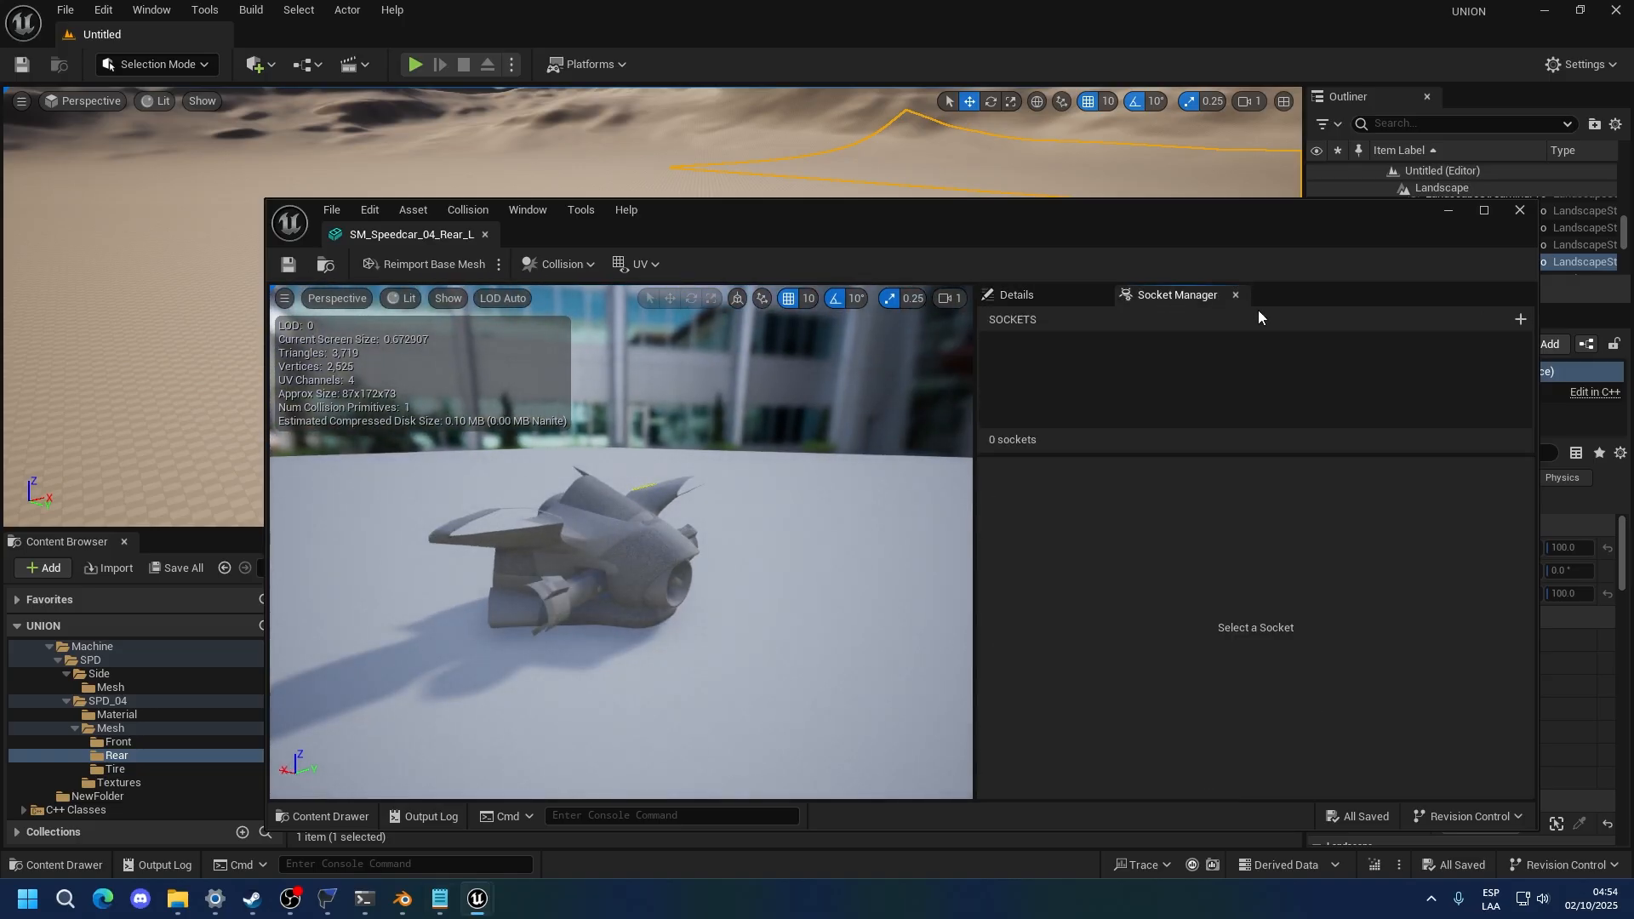
{"action": "left_click", "coordinate": [1521, 320]}
{"action": "key", "text": "ctrl+v"}
{"action": "key", "text": "Return"}
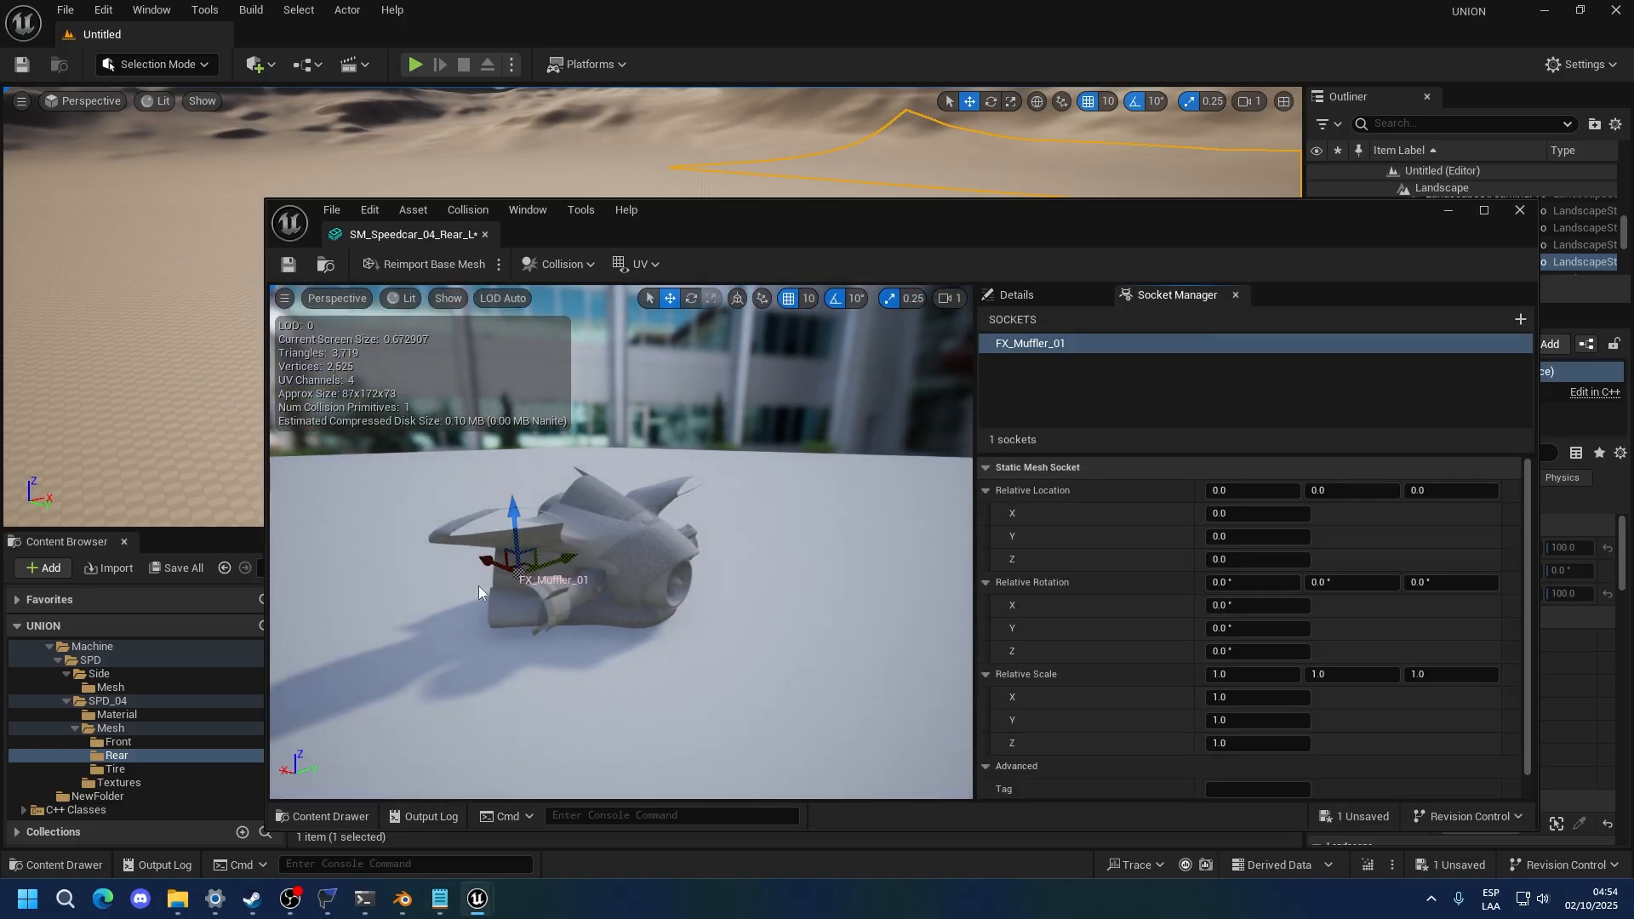
{"action": "left_click_drag", "start_coordinate": [494, 564], "coordinate": [651, 630]}
{"action": "left_click_drag", "start_coordinate": [674, 594], "coordinate": [674, 585], "text": "alt"}
{"action": "left_click_drag", "start_coordinate": [709, 611], "coordinate": [670, 641], "text": "alt"}
{"action": "key", "text": "ctrl+z"}
{"action": "left_click_drag", "start_coordinate": [779, 625], "coordinate": [706, 625], "text": "alt"}
{"action": "key", "text": "ctrl+z"}
{"action": "left_click", "coordinate": [1054, 371]}
{"action": "key", "text": "Delete"}
Raise the FX_Muffler_01 socket to Z 30 at the central exhaust
{"action": "left_click", "coordinate": [1054, 345]}
{"action": "scroll", "coordinate": [775, 699], "scroll_direction": "up", "scroll_amount": 4}
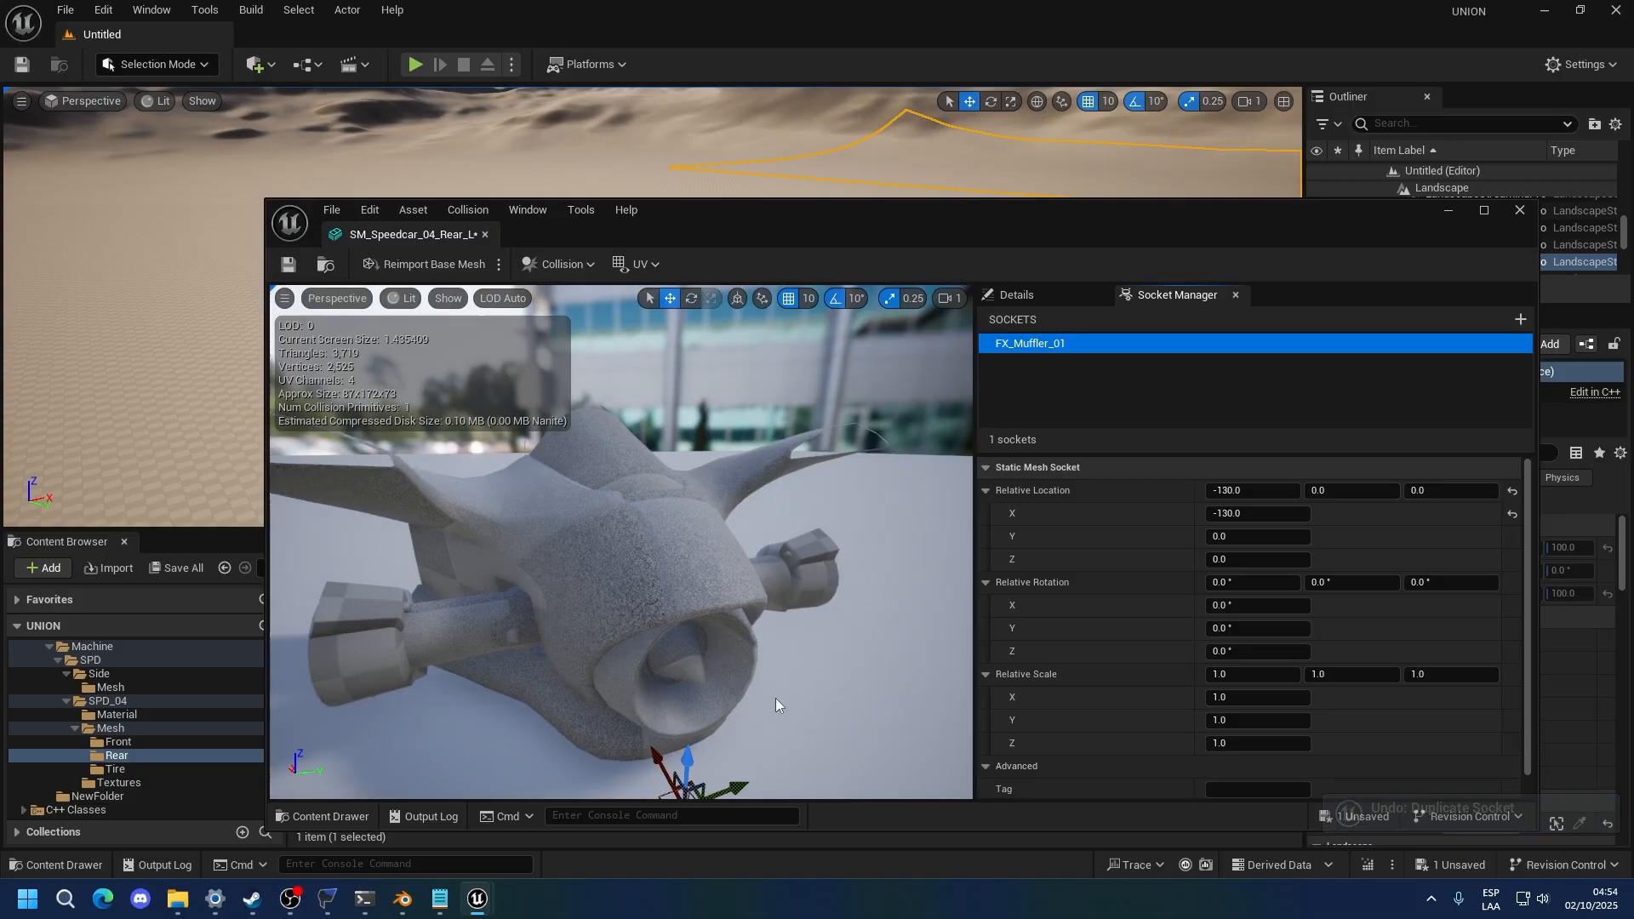
{"action": "left_click_drag", "start_coordinate": [775, 698], "coordinate": [443, 563], "text": "alt"}
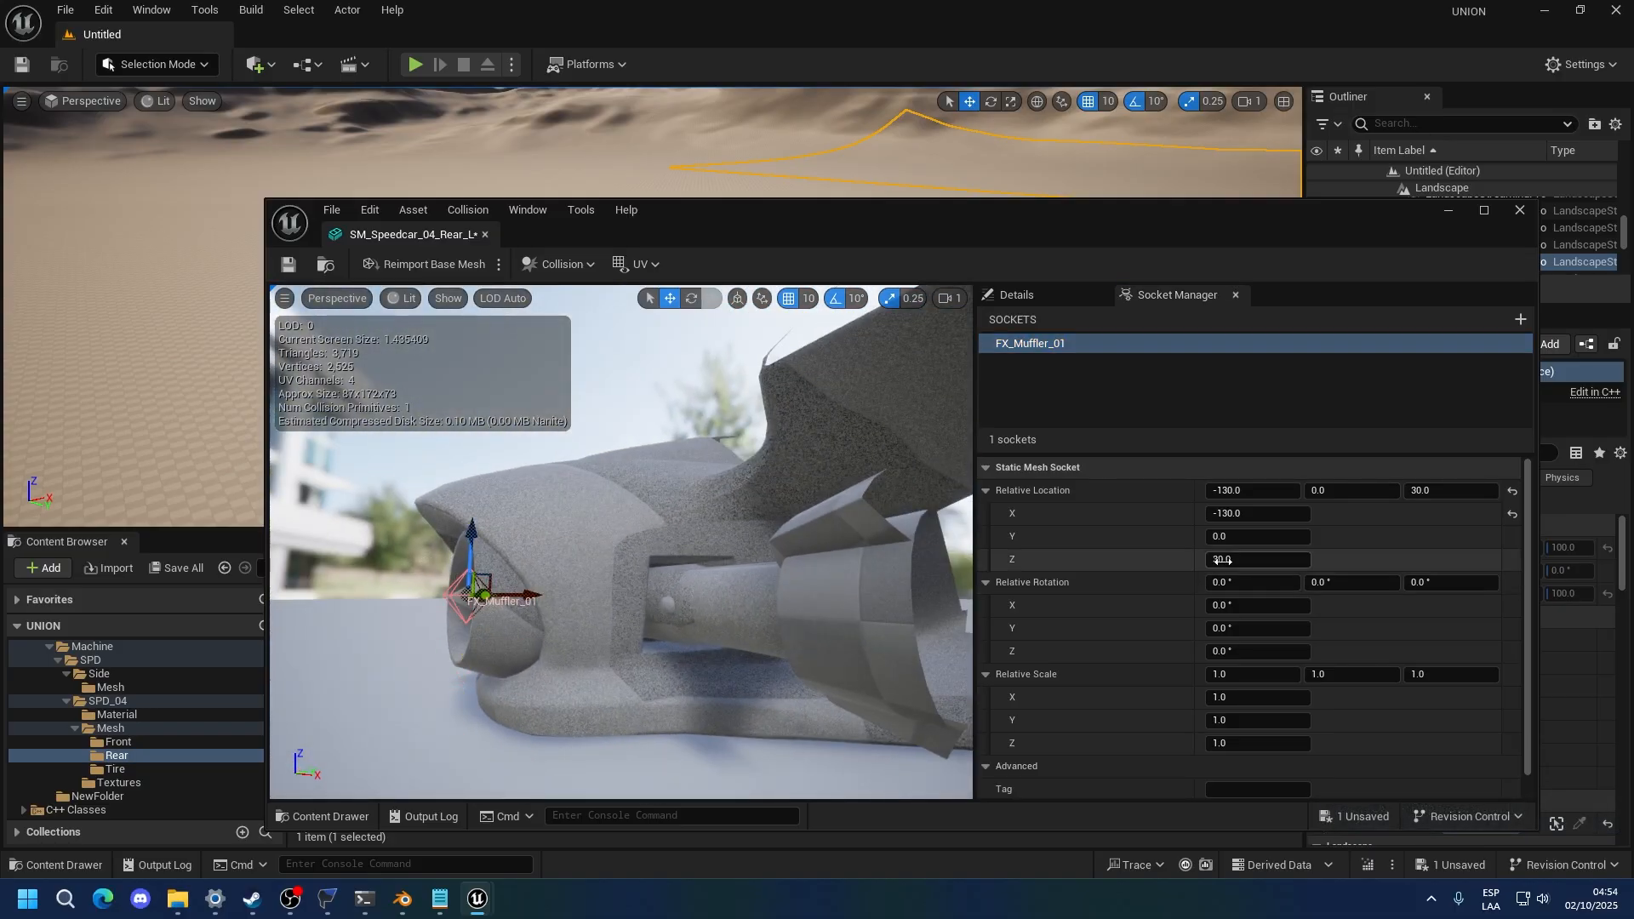
Try moving the FX_Muffler_01 socket back to X -140
{"action": "left_click", "coordinate": [1232, 491]}
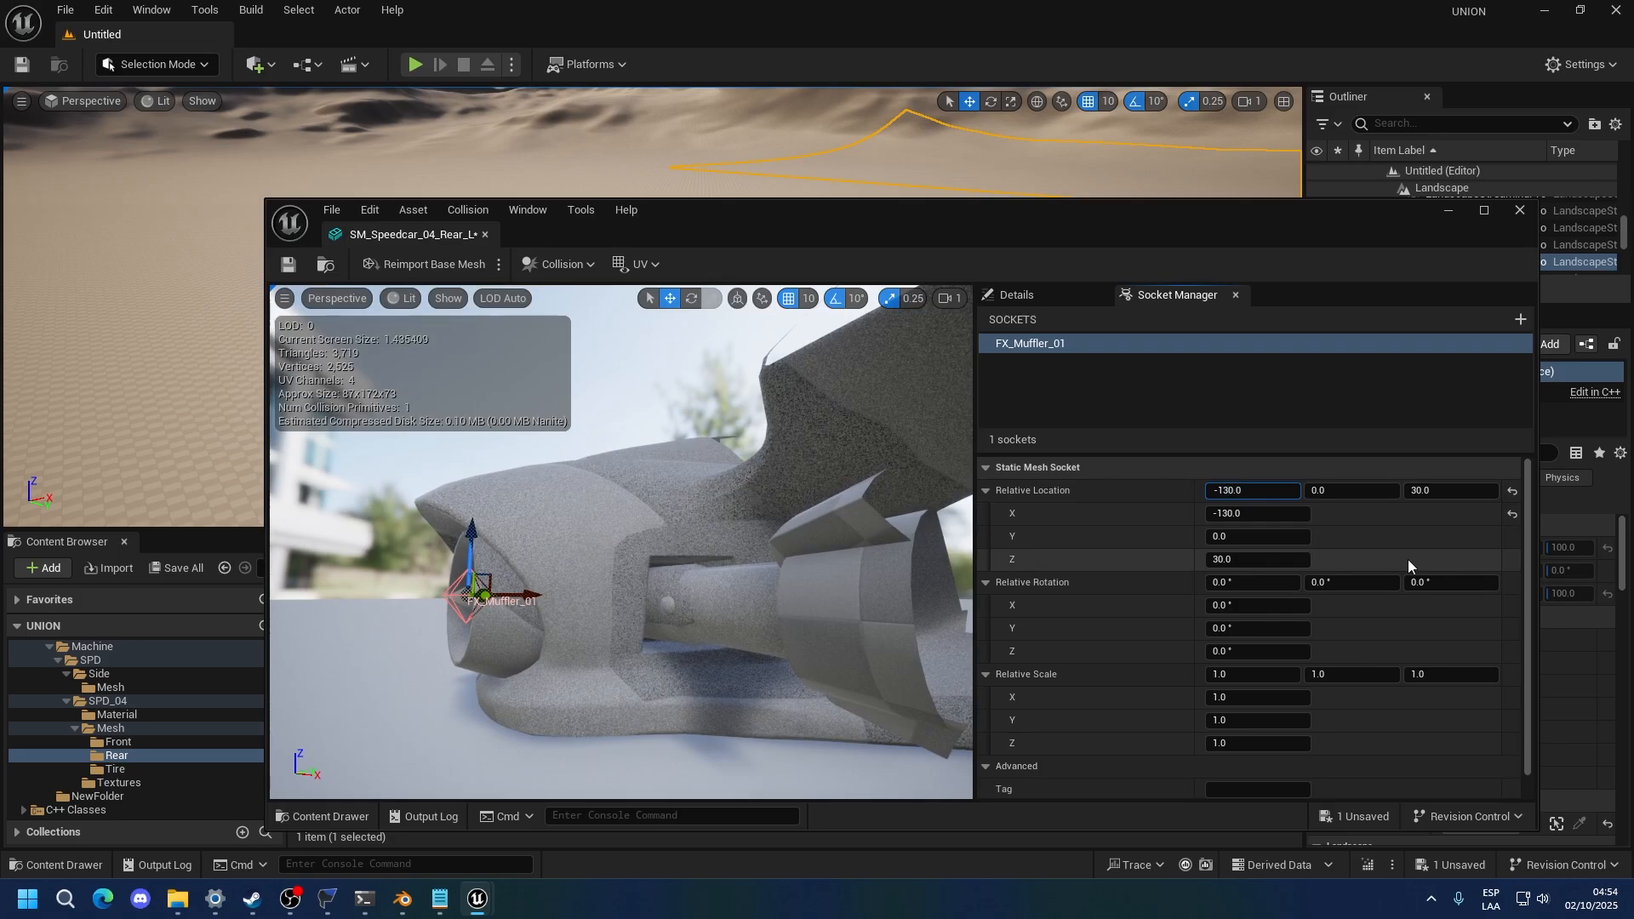
{"action": "key", "text": "BackSpace"}
{"action": "type", "text": "4"}
{"action": "key", "text": "Return"}
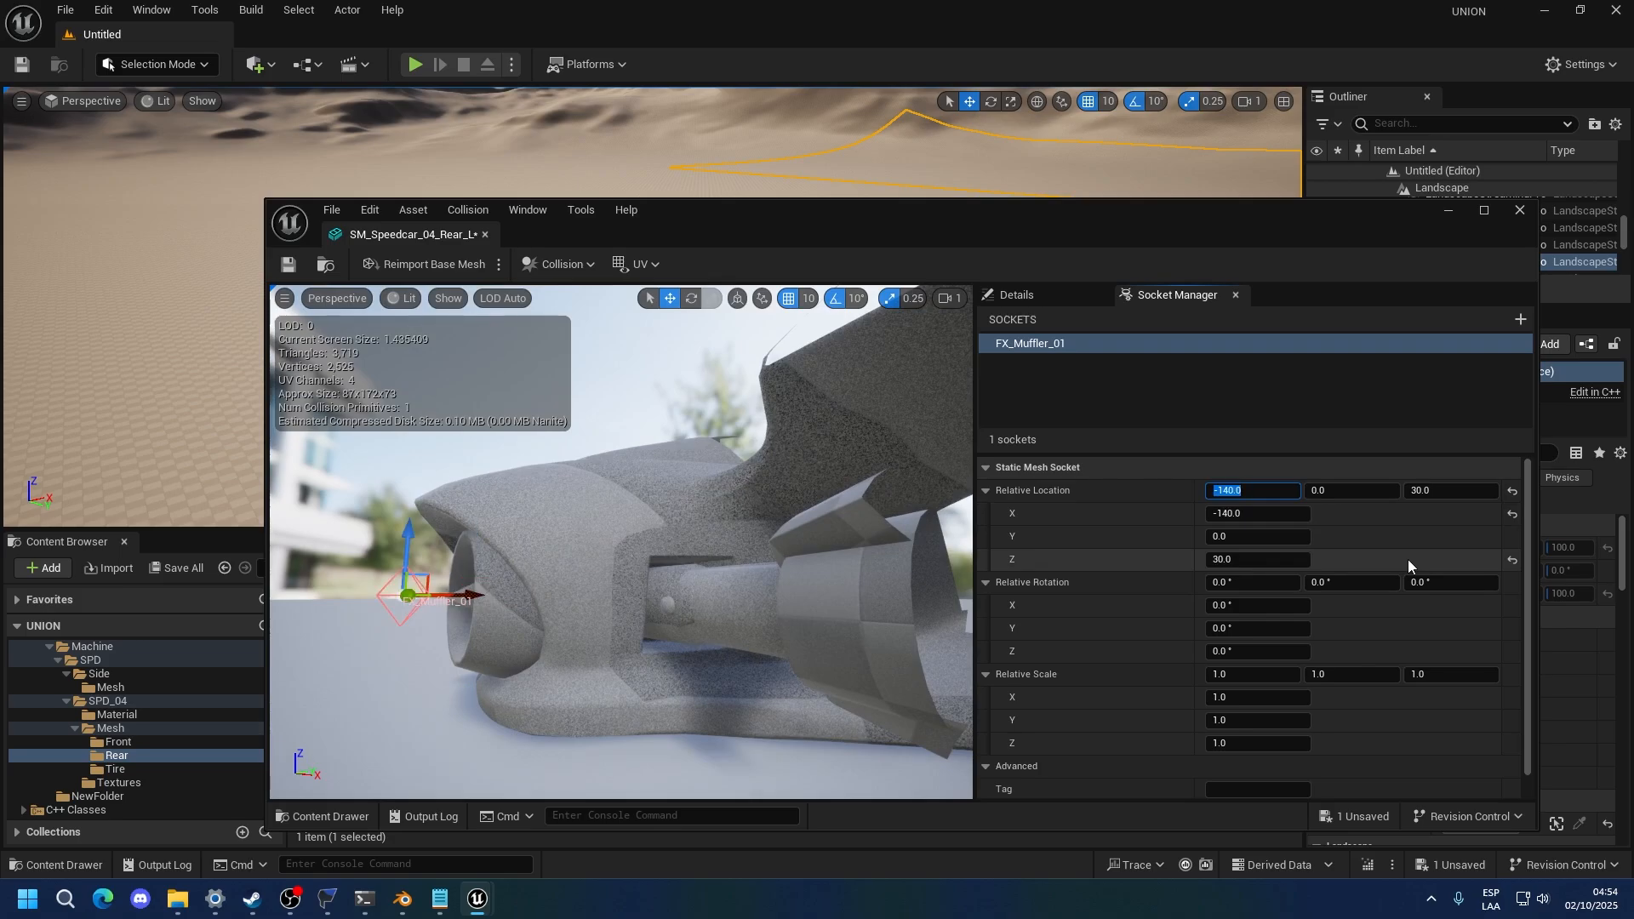
Set the FX_Muffler_01 socket's X location to -135, just behind the central exhaust
{"action": "key", "text": "Right"}
{"action": "key", "text": "BackSpace"}
{"action": "key", "text": "BackSpace"}
{"action": "key", "text": "BackSpace"}
{"action": "key", "text": "BackSpace"}
{"action": "type", "text": "35"}
{"action": "key", "text": "Return"}
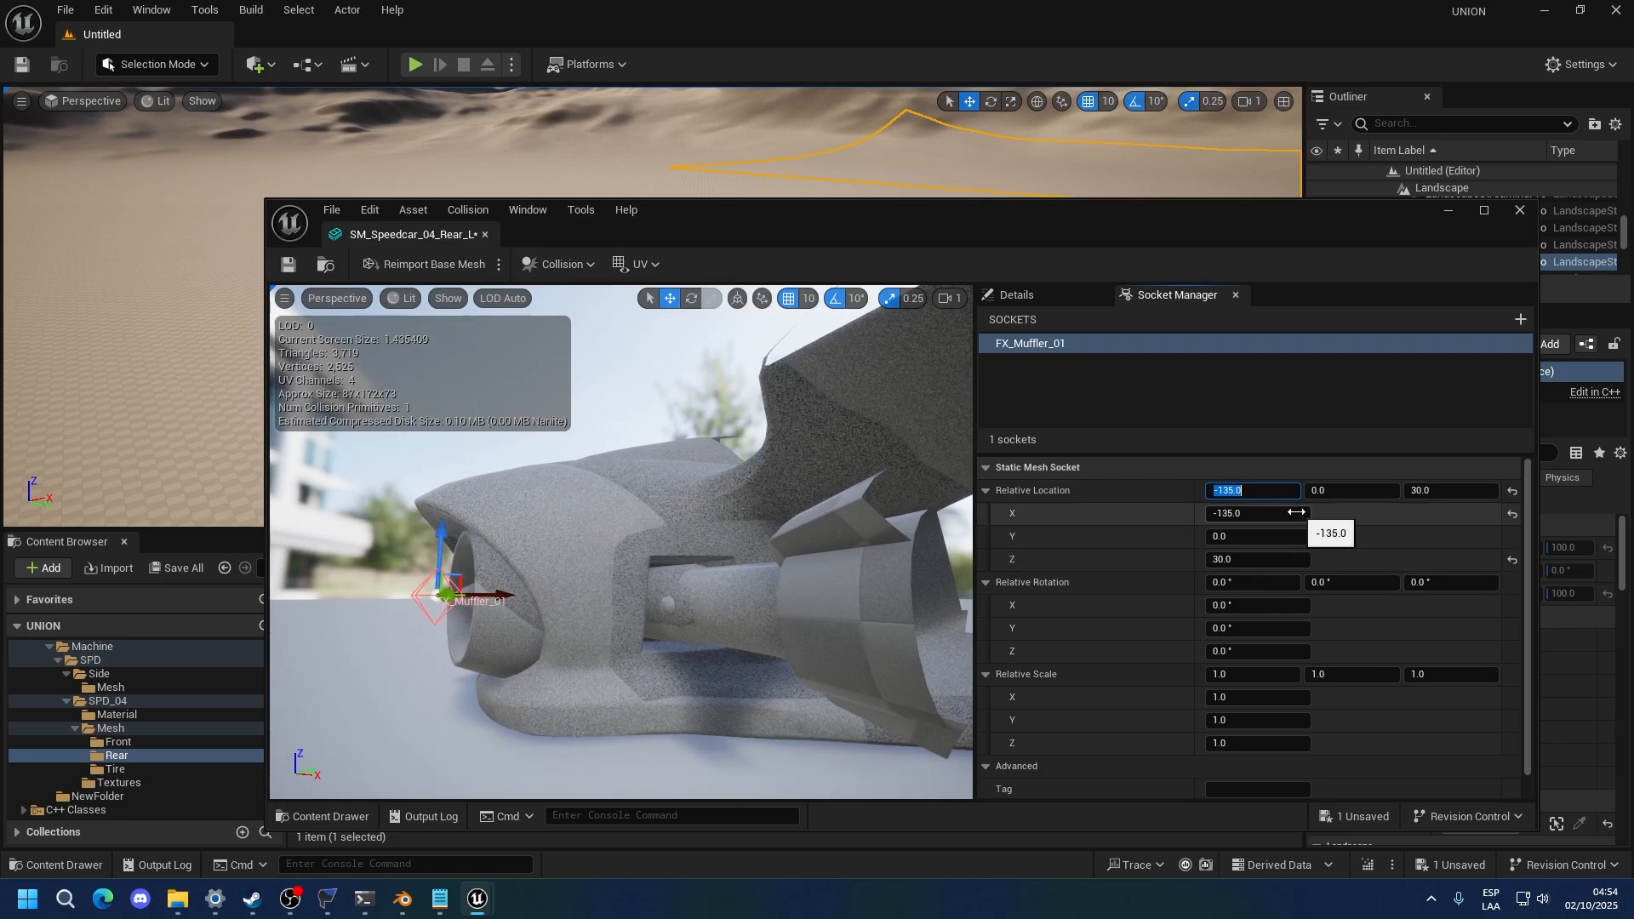
{"action": "left_click_drag", "start_coordinate": [524, 520], "coordinate": [681, 520], "text": "alt"}
Add a second socket to the rear mesh and name it FX_Muffler_02
{"action": "right_click", "coordinate": [1049, 344]}
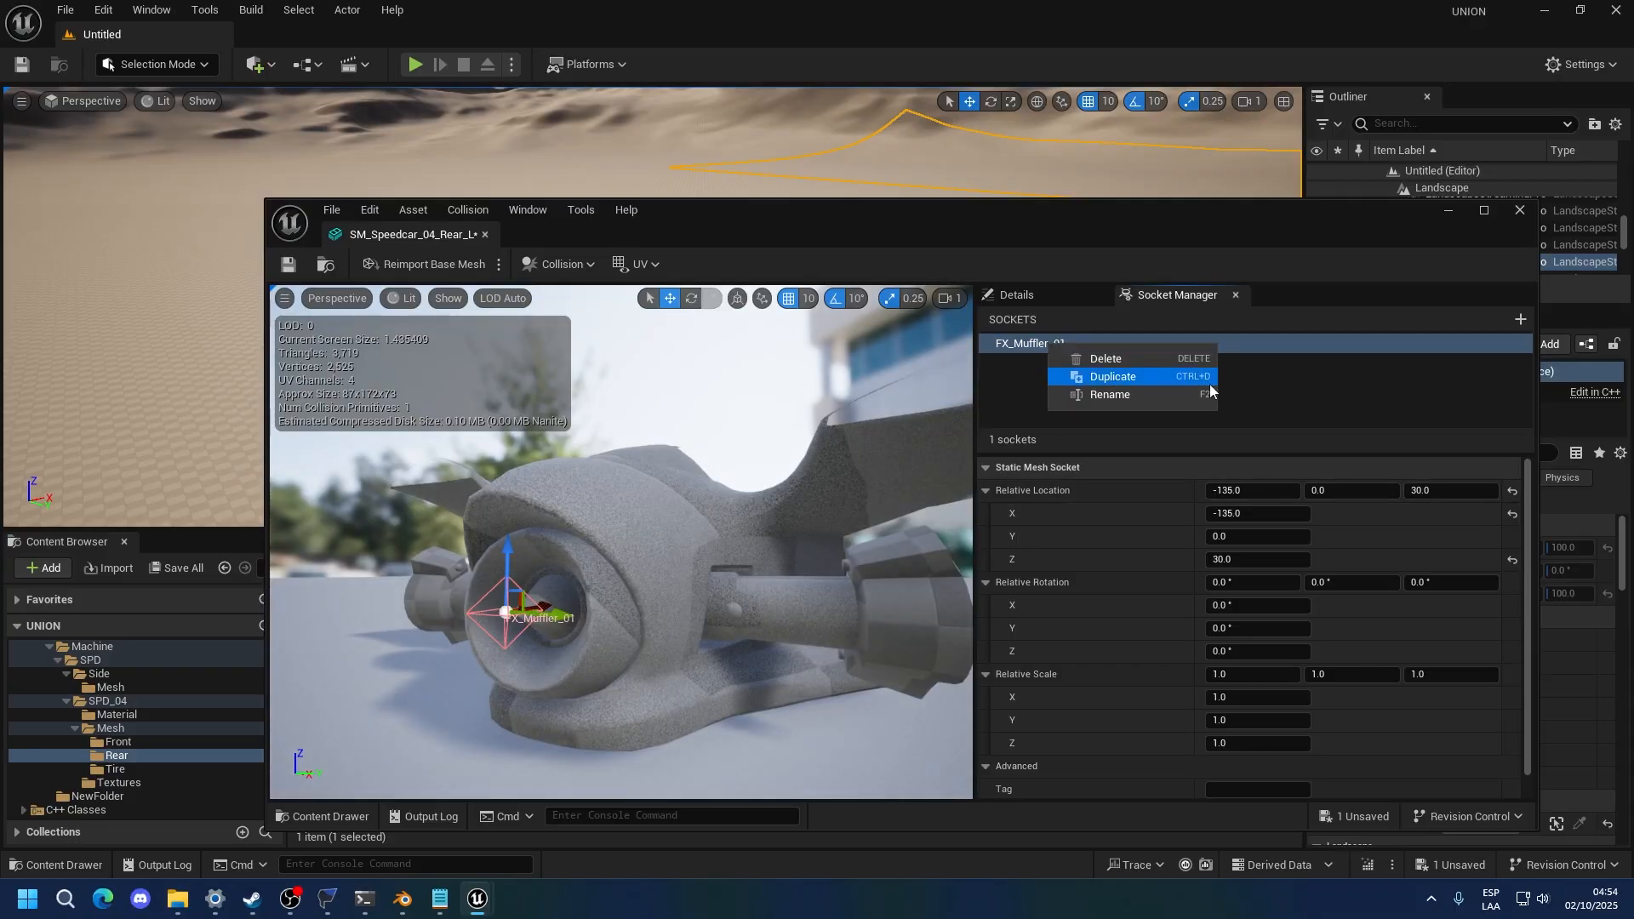
{"action": "left_click", "coordinate": [1520, 317]}
{"action": "double_click", "coordinate": [1041, 347]}
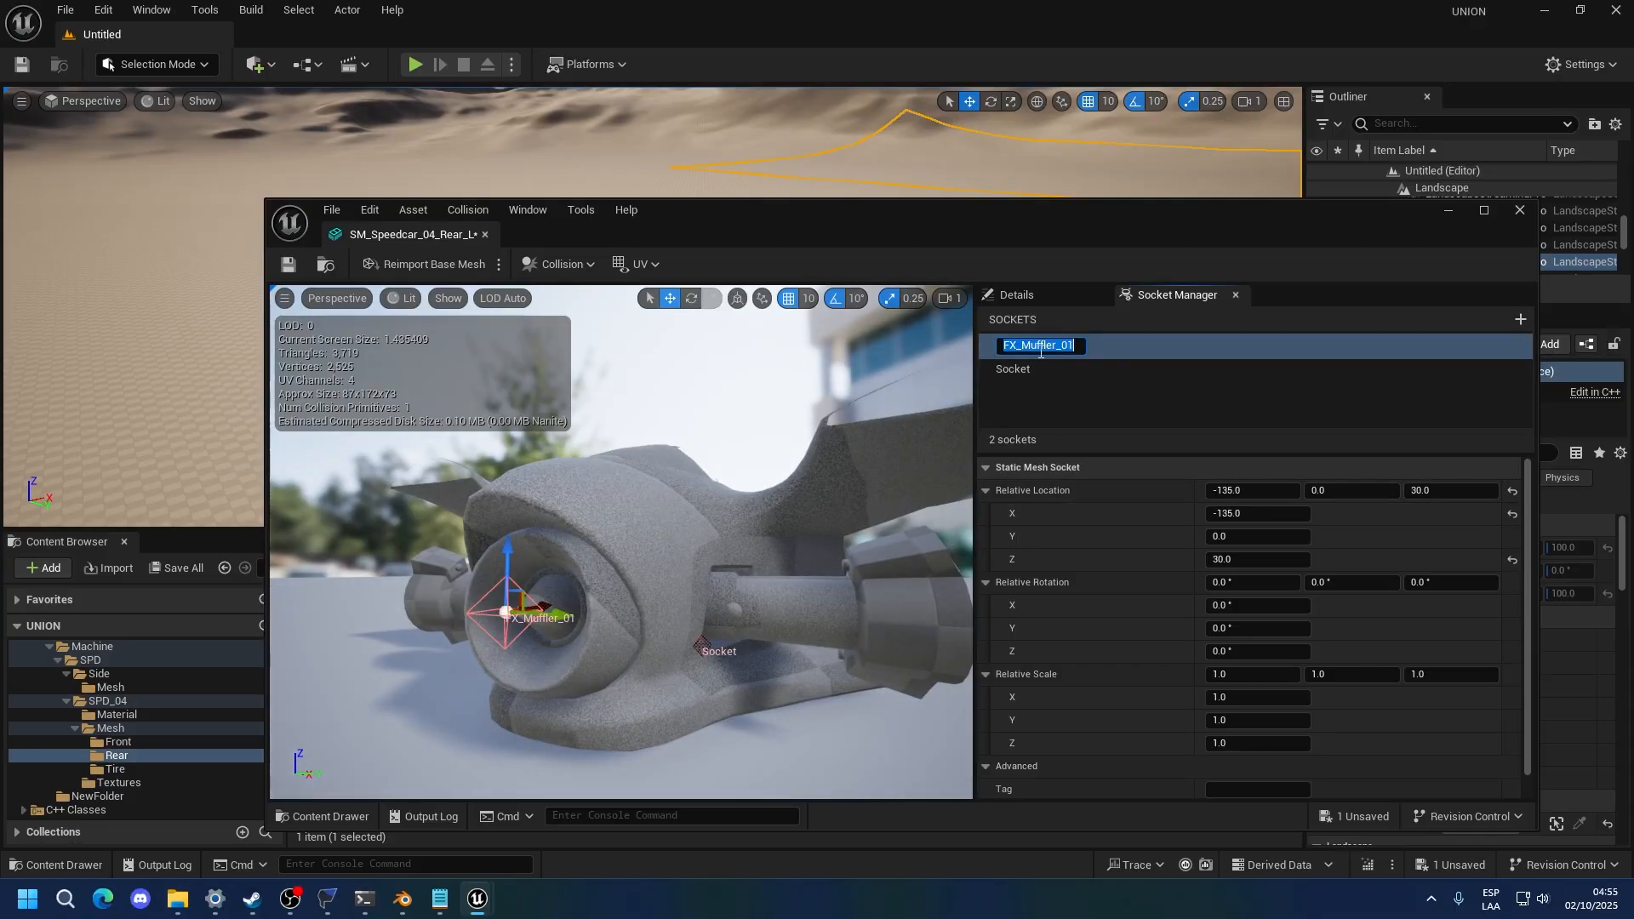
{"action": "key", "text": "ctrl+c"}
{"action": "double_click", "coordinate": [1028, 366]}
{"action": "key", "text": "ctrl+v"}
{"action": "key", "text": "BackSpace"}
{"action": "type", "text": "2"}
{"action": "key", "text": "Return"}
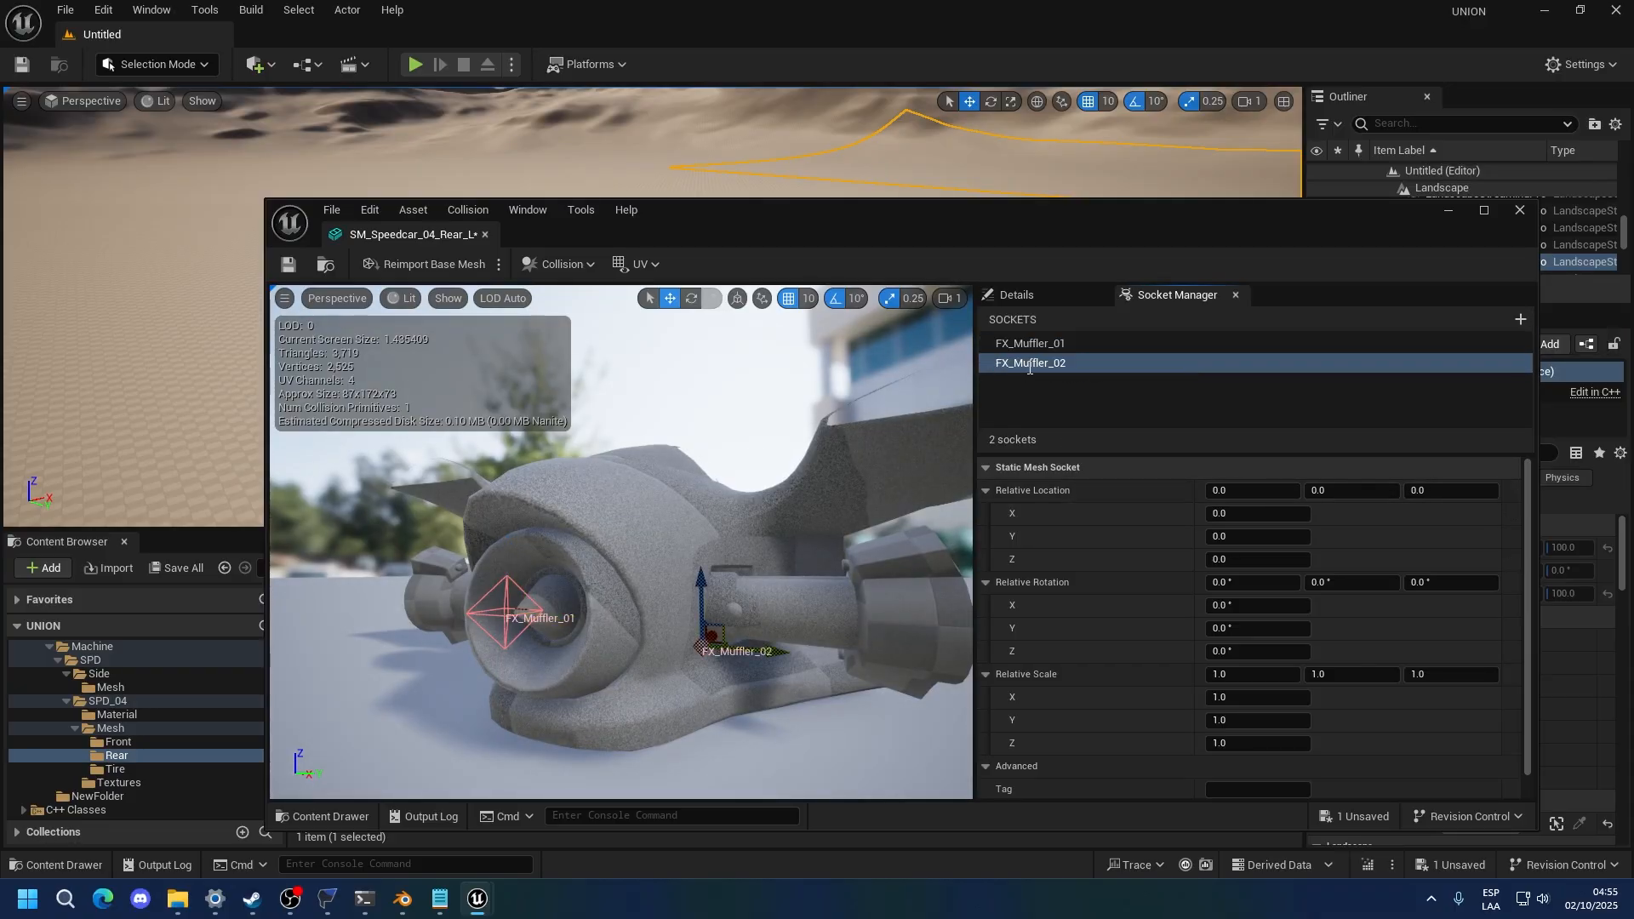
Copy the relative location of FX_Muffler_01 onto FX_Muffler_02
{"action": "left_click", "coordinate": [1041, 343]}
{"action": "right_click", "coordinate": [1026, 492]}
{"action": "left_click", "coordinate": [1060, 583]}
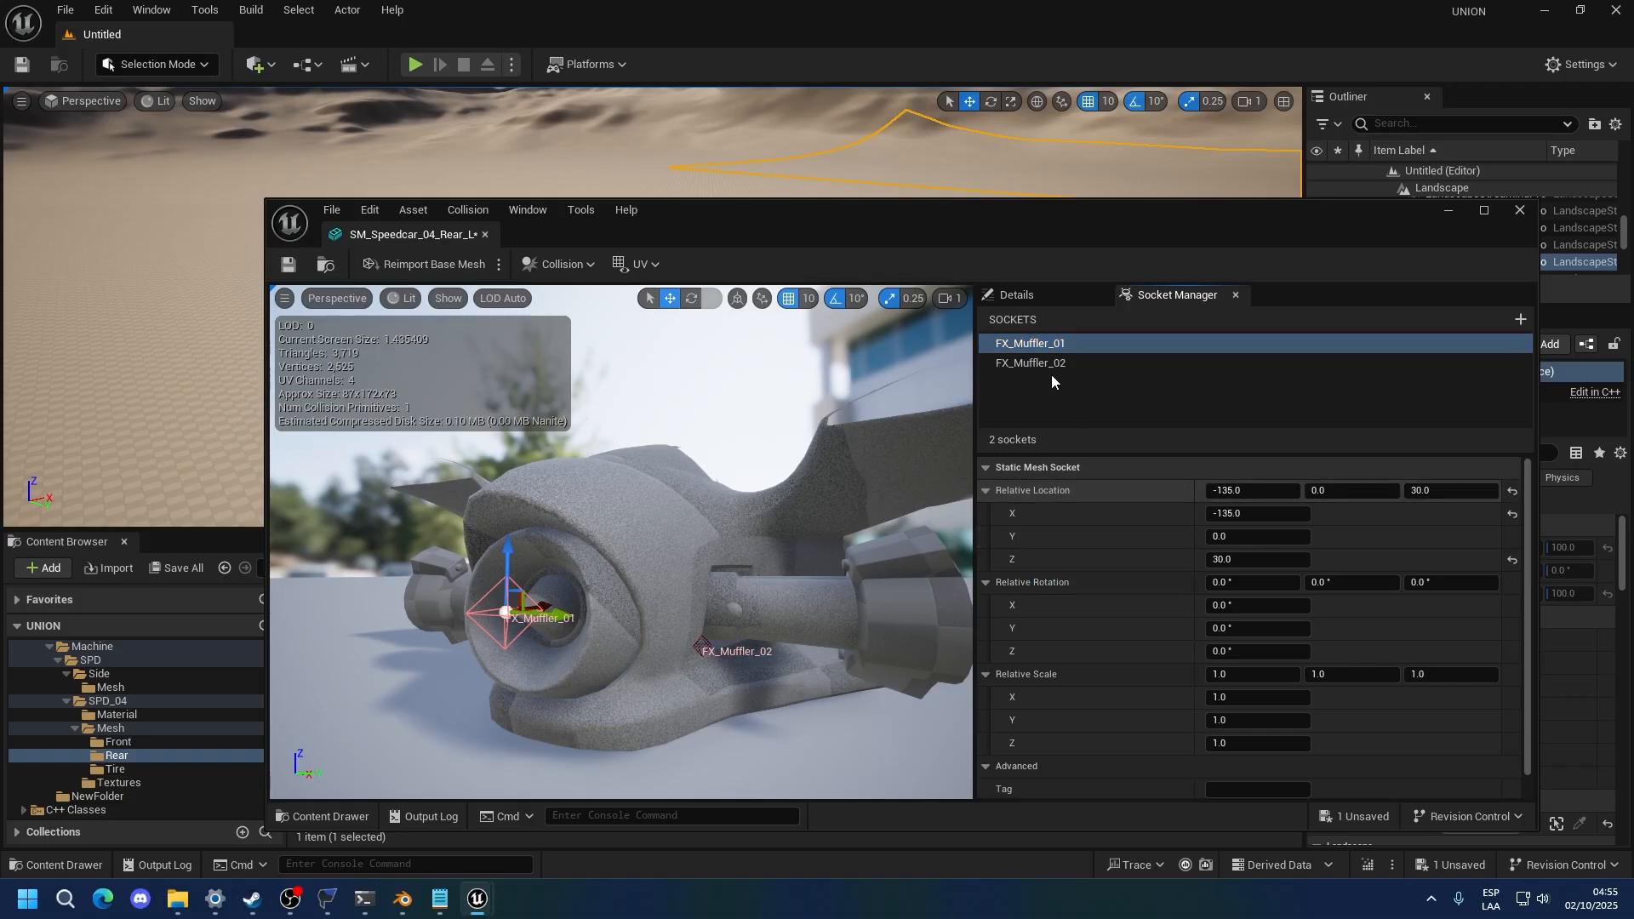
{"action": "left_click", "coordinate": [1049, 364]}
{"action": "right_click", "coordinate": [1030, 492]}
{"action": "left_click", "coordinate": [1059, 603]}
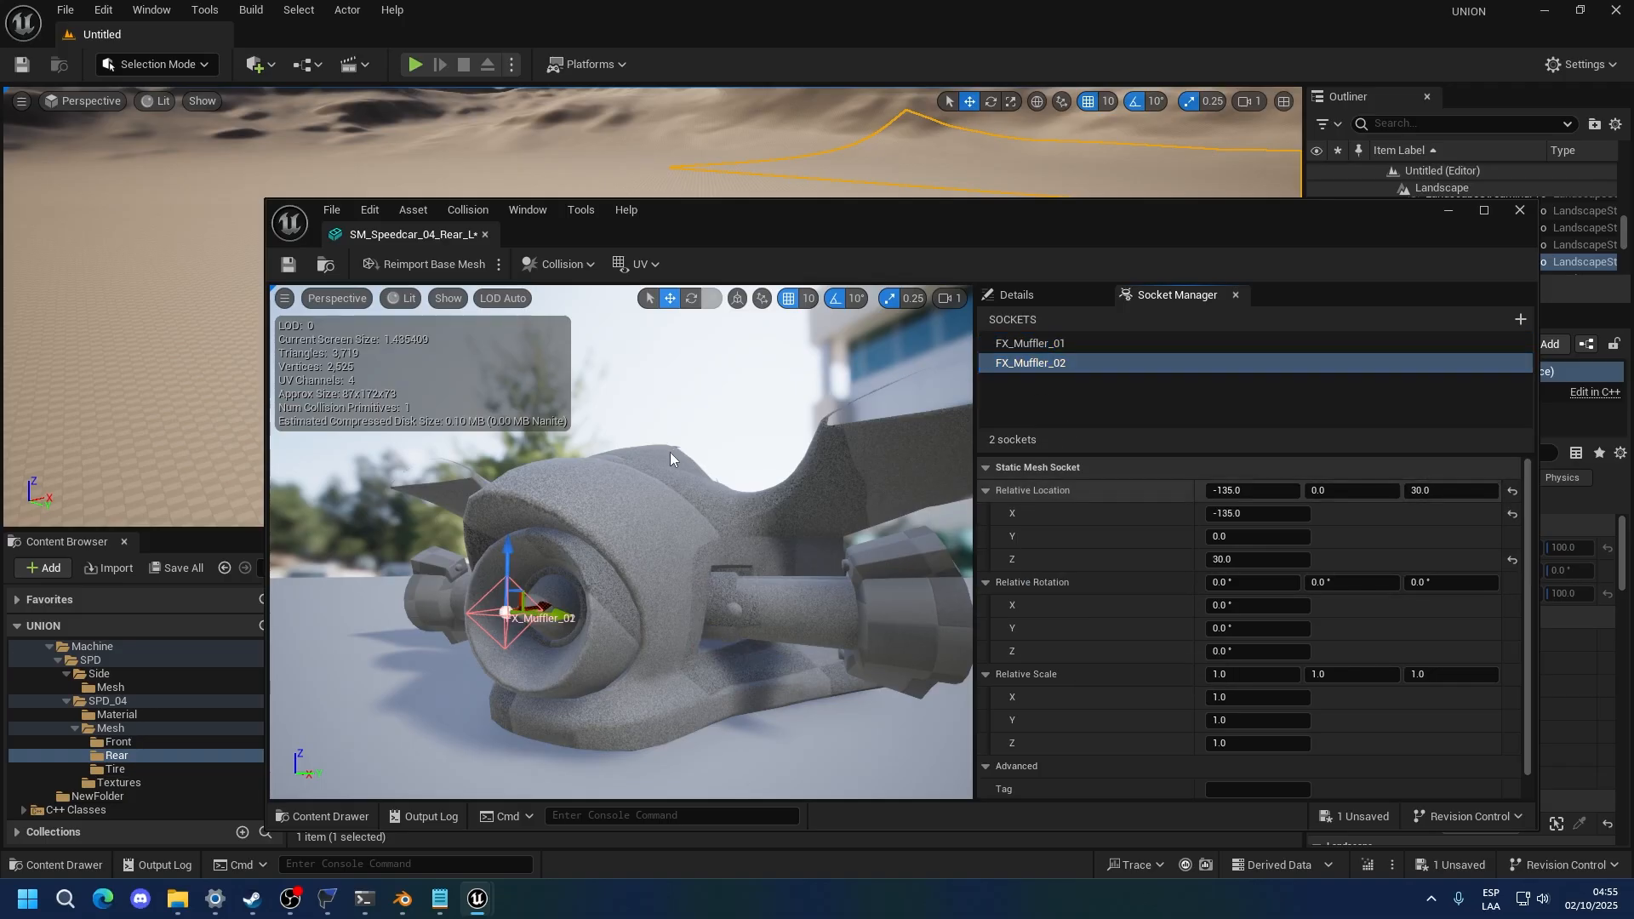
Check the muffler sockets at the central exhaust and save the rear mesh
{"action": "left_click_drag", "start_coordinate": [671, 452], "coordinate": [708, 543]}
{"action": "left_click", "coordinate": [849, 631]}
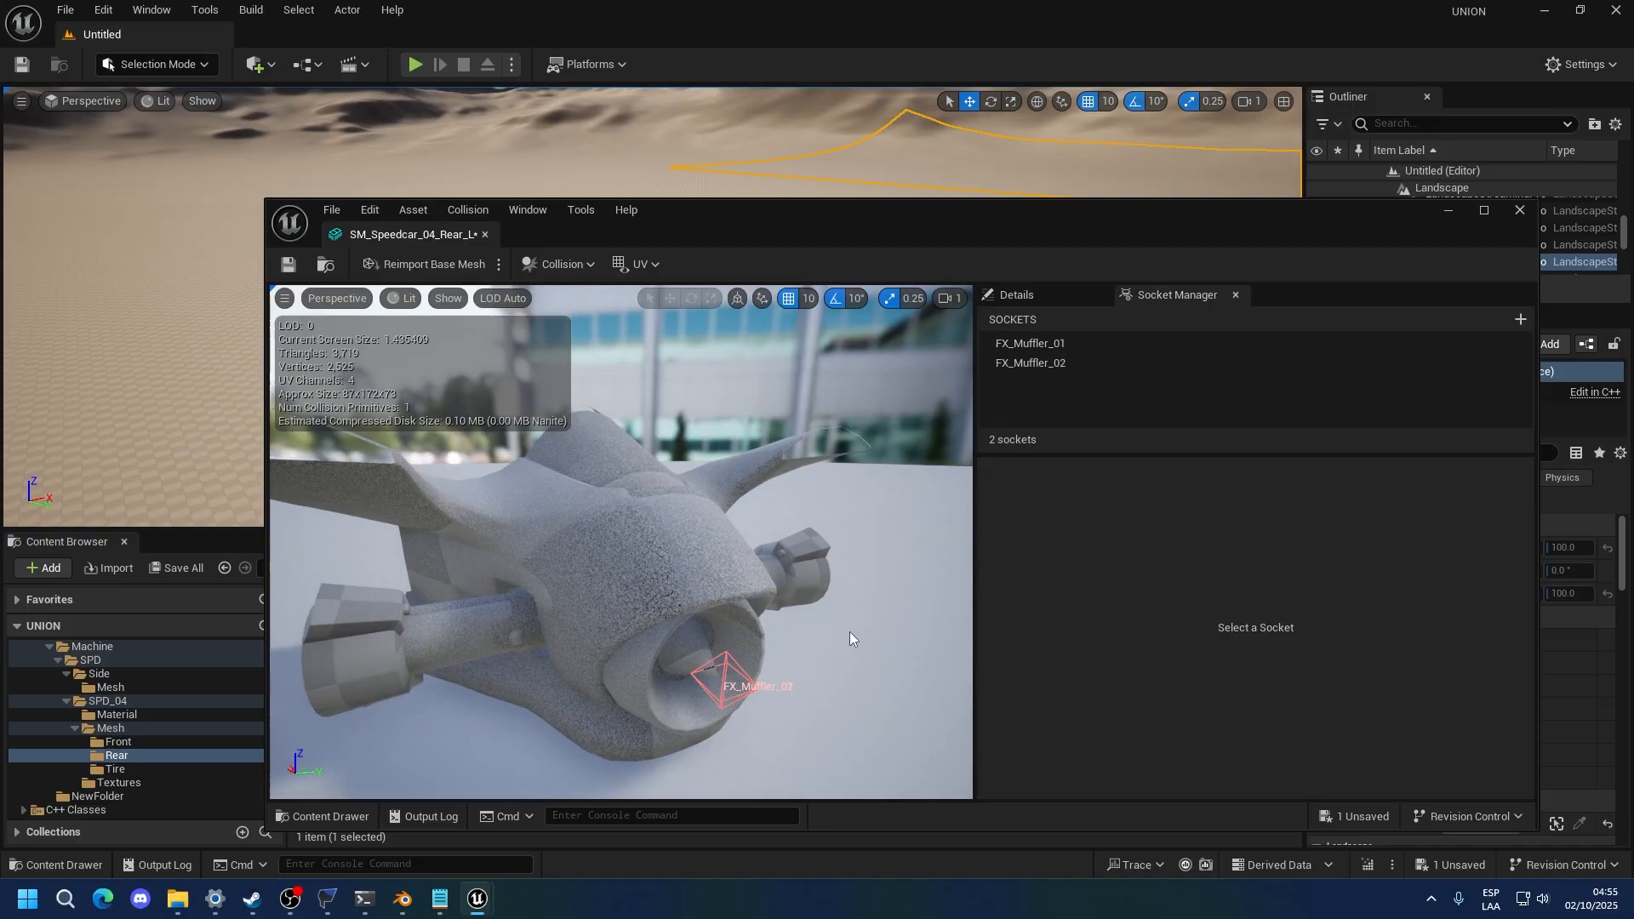
{"action": "key", "text": "ctrl+s"}
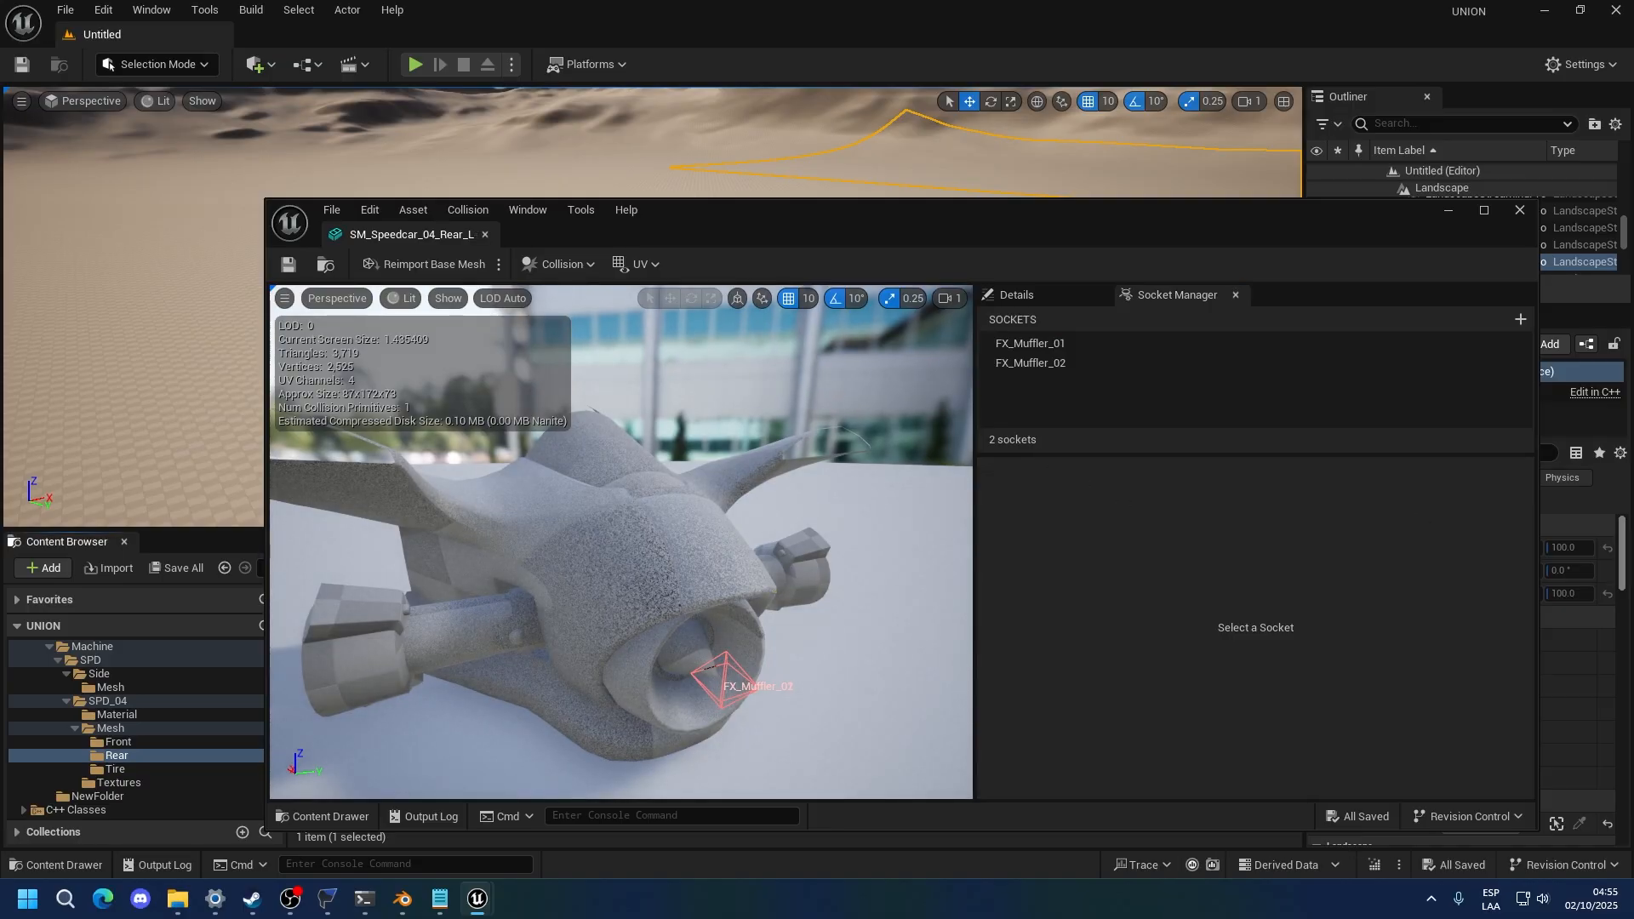
Add a socket named FX_Lamp_01 to the rear mesh
{"action": "key", "text": "alt+Tab"}
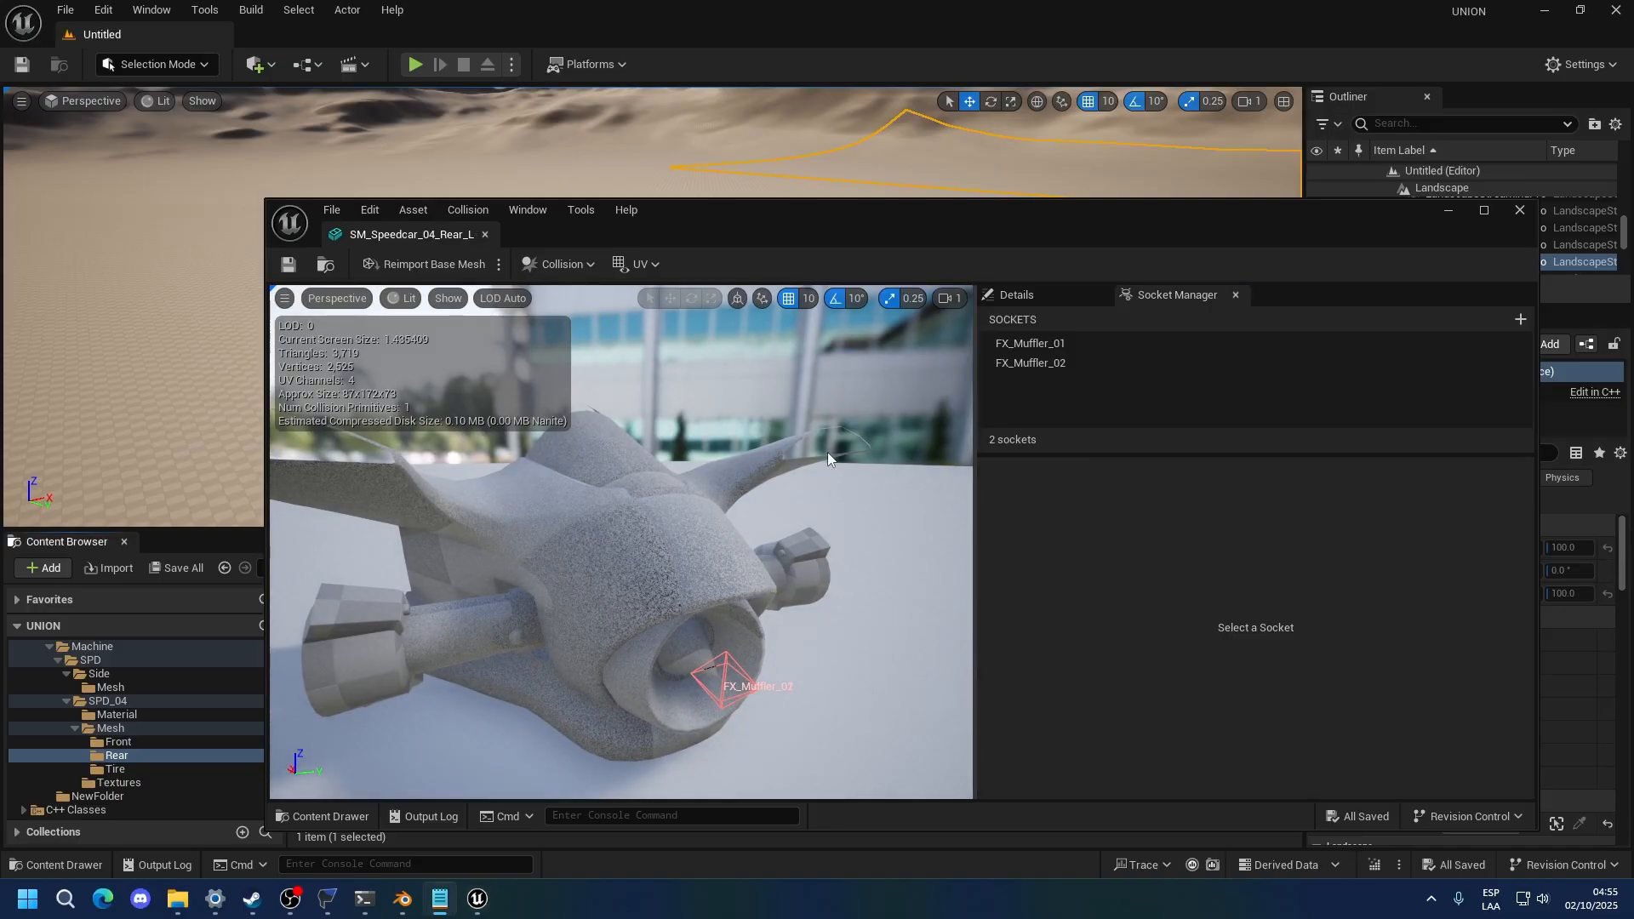
{"action": "left_click", "coordinate": [1520, 319]}
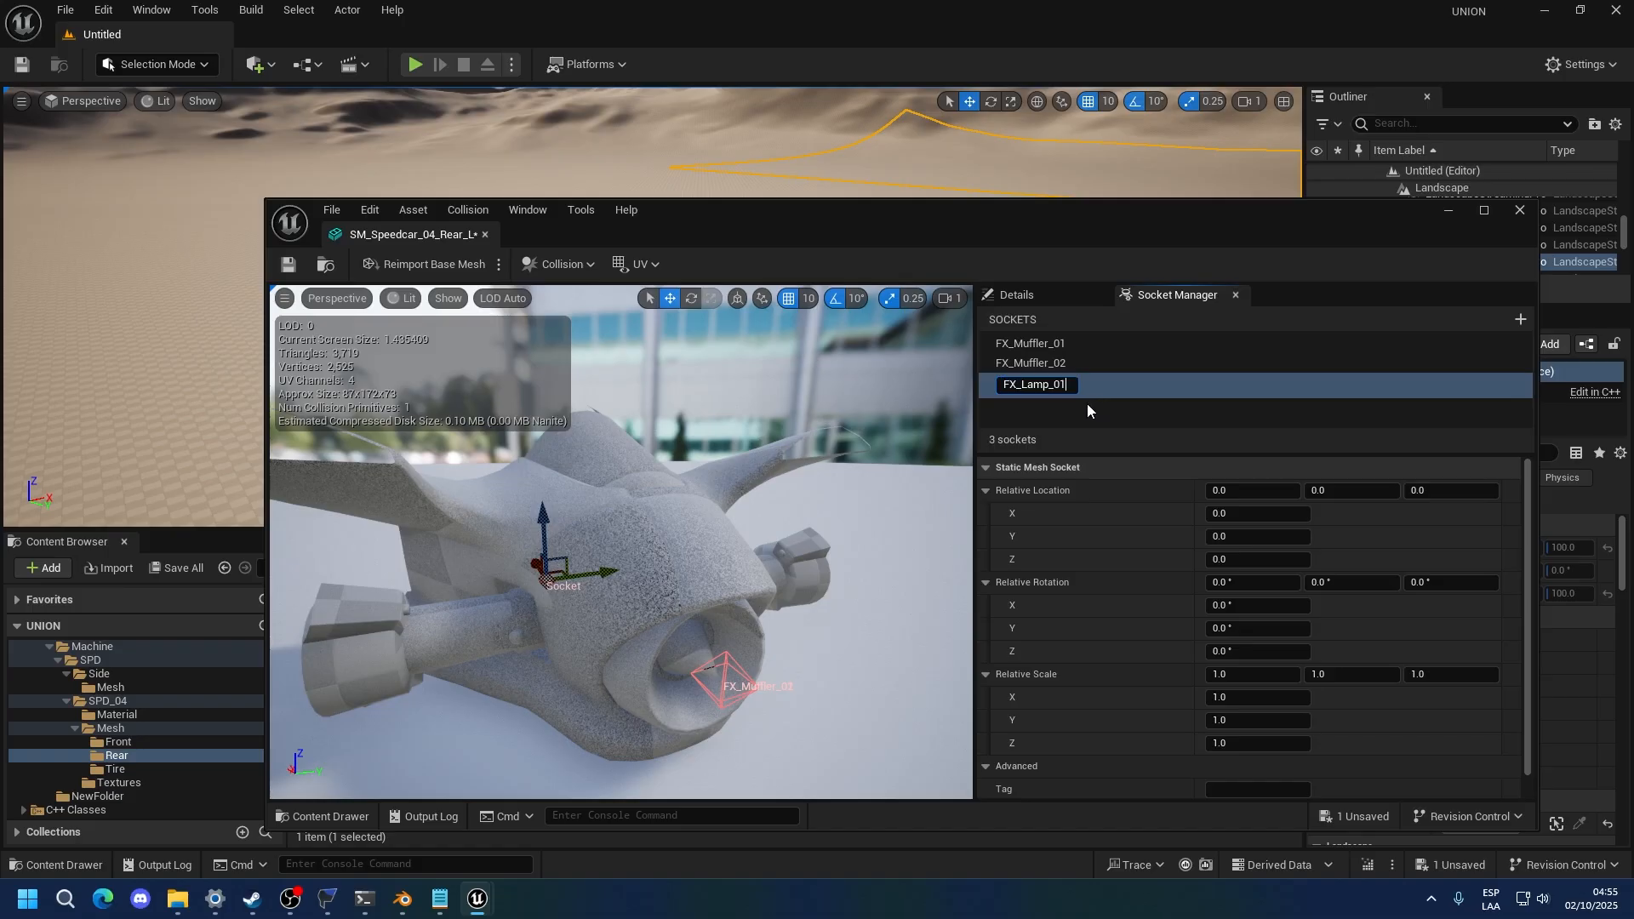
{"action": "key", "text": "Return"}
Move the FX_Lamp_01 socket to the wing tip at X -100, Y -70, Z 70
{"action": "left_click_drag", "start_coordinate": [612, 545], "coordinate": [443, 621], "text": "alt"}
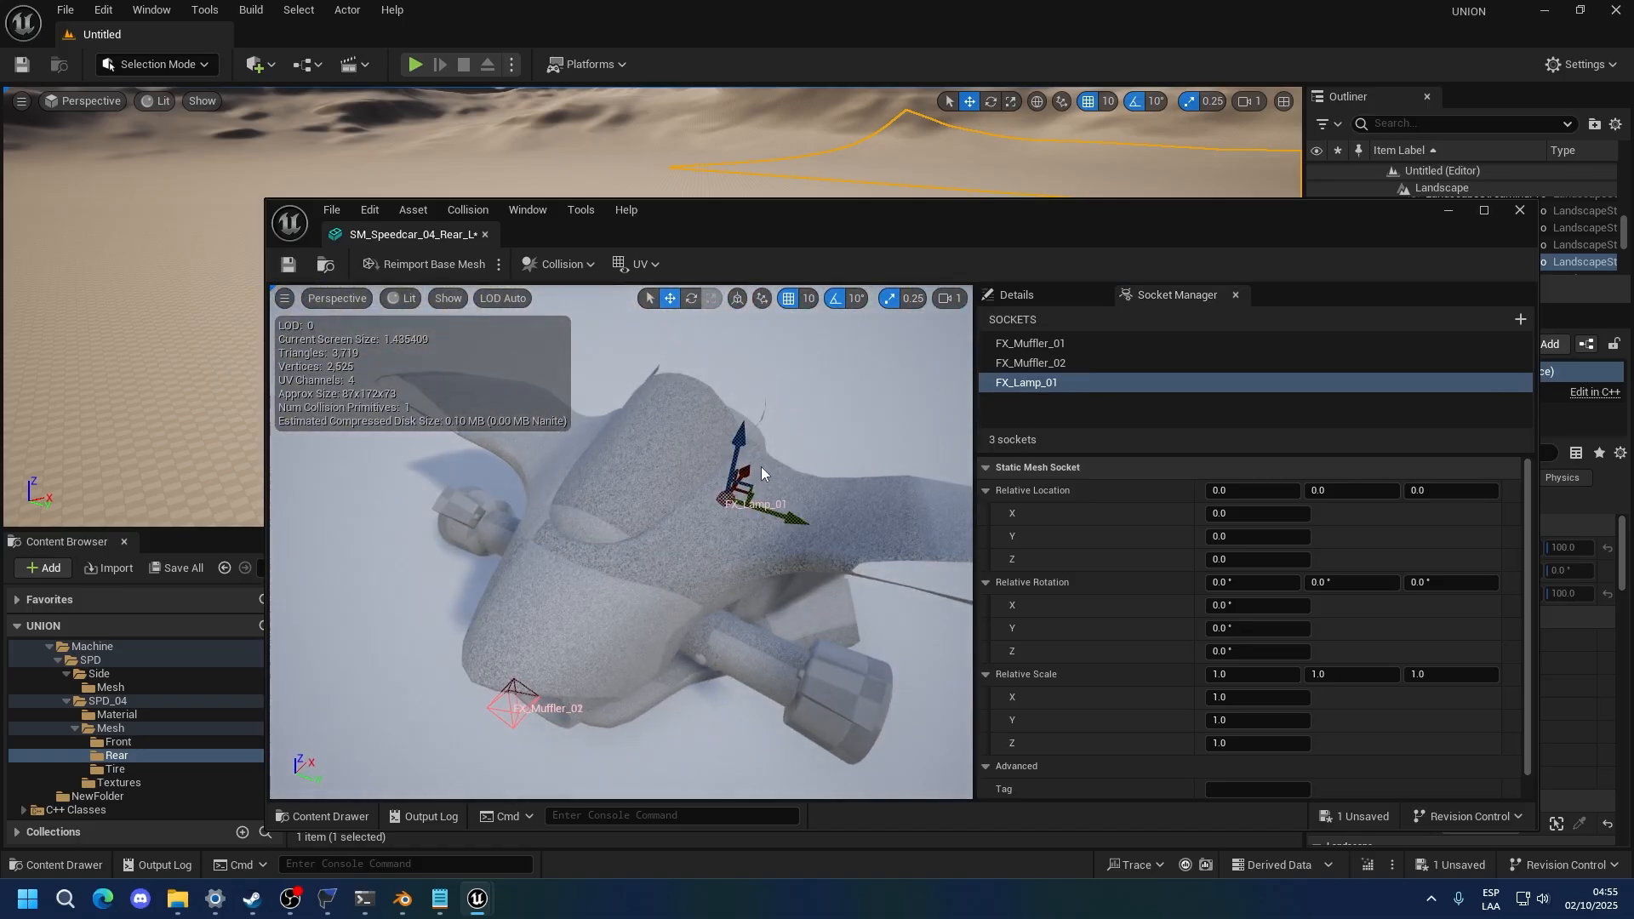
{"action": "left_click_drag", "start_coordinate": [761, 468], "coordinate": [675, 532]}
{"action": "left_click_drag", "start_coordinate": [708, 603], "coordinate": [457, 602]}
{"action": "scroll", "coordinate": [580, 686], "scroll_direction": "down", "scroll_amount": 5}
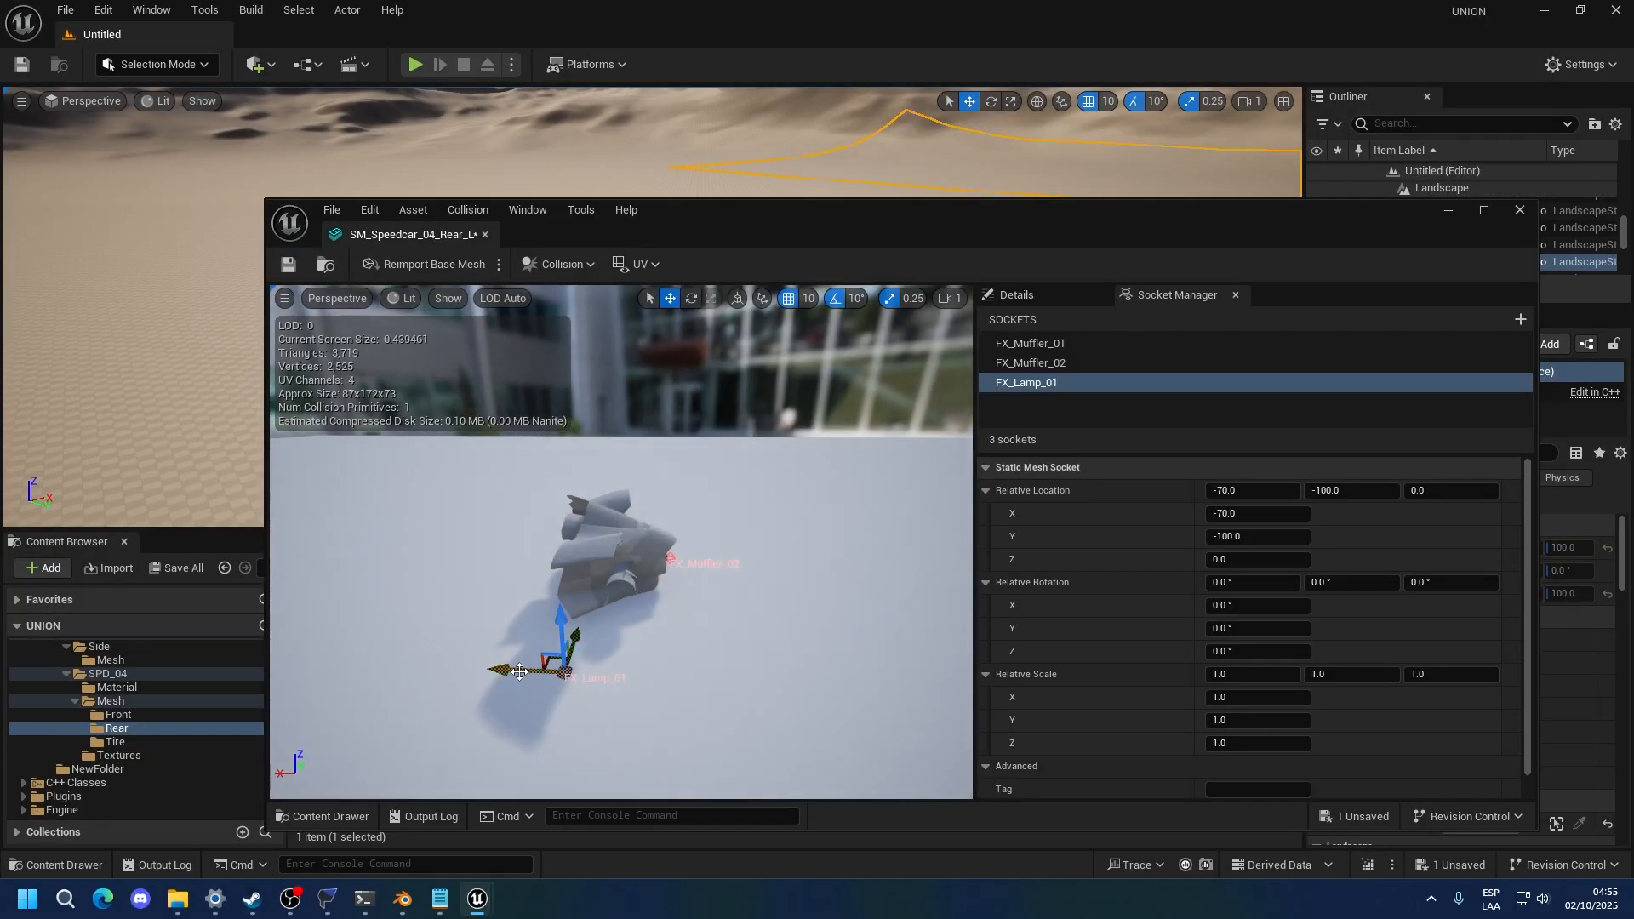
{"action": "left_click_drag", "start_coordinate": [509, 670], "coordinate": [563, 672]}
{"action": "left_click_drag", "start_coordinate": [622, 625], "coordinate": [503, 656]}
{"action": "scroll", "coordinate": [653, 620], "scroll_direction": "up", "scroll_amount": 4}
{"action": "left_click_drag", "start_coordinate": [459, 584], "coordinate": [575, 576]}
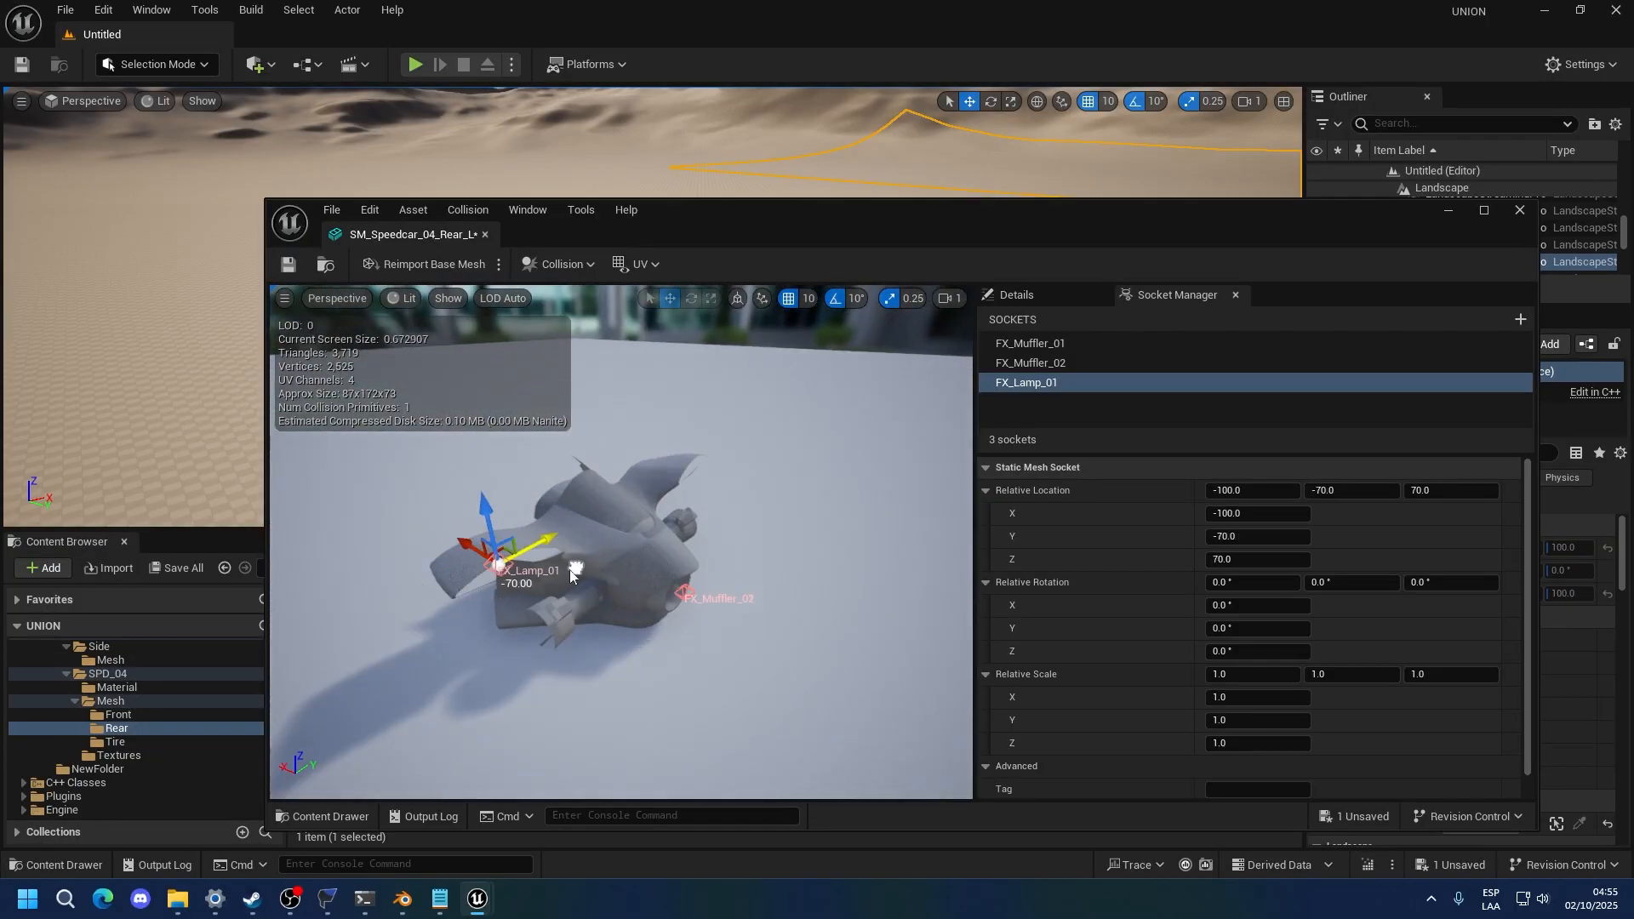
{"action": "left_click_drag", "start_coordinate": [594, 654], "coordinate": [749, 625], "text": "alt"}
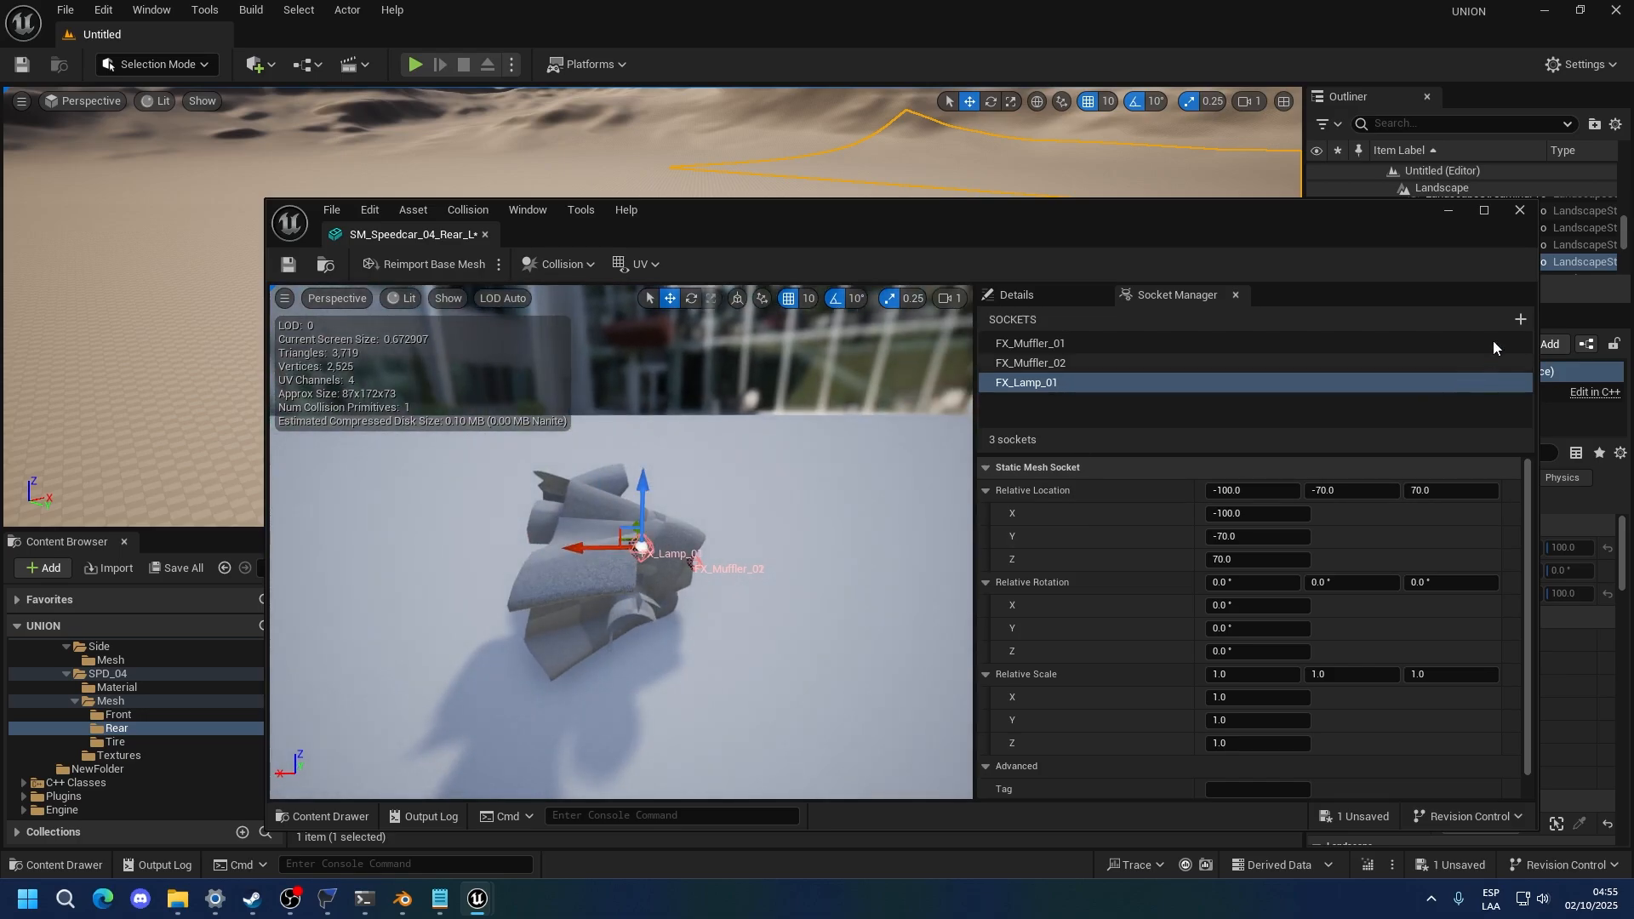
Add another socket to the rear mesh and name it FX_Lamp_02
{"action": "left_click", "coordinate": [1521, 319]}
{"action": "double_click", "coordinate": [1071, 385]}
{"action": "double_click", "coordinate": [1013, 409]}
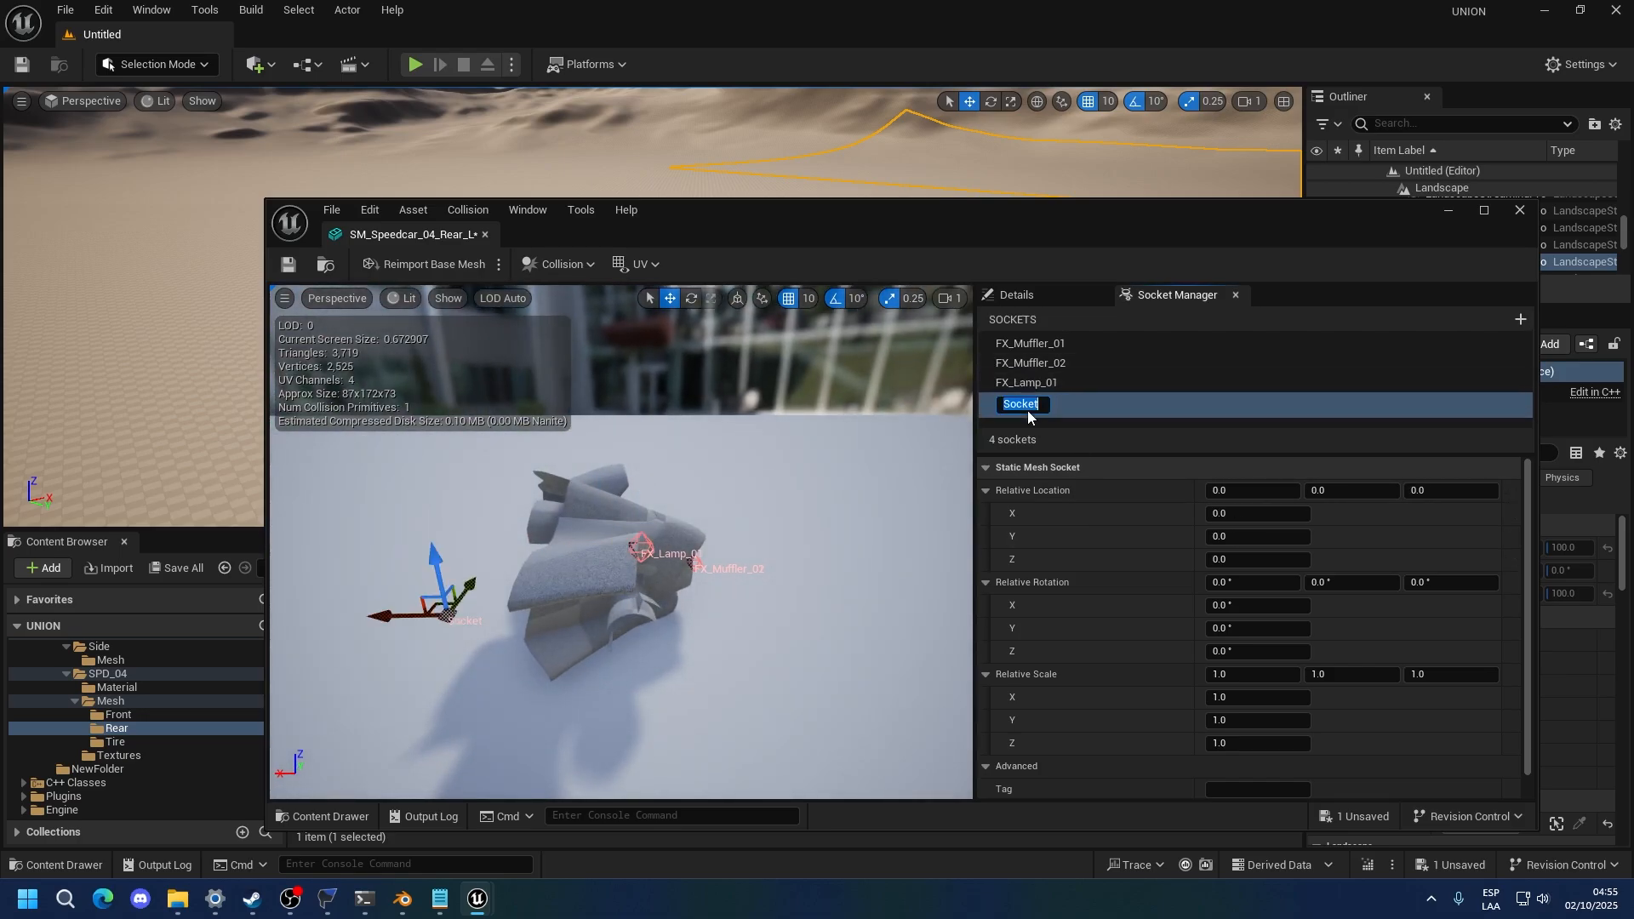
{"action": "type", "text": "FX_Lamp_02"}
{"action": "key", "text": "Return"}
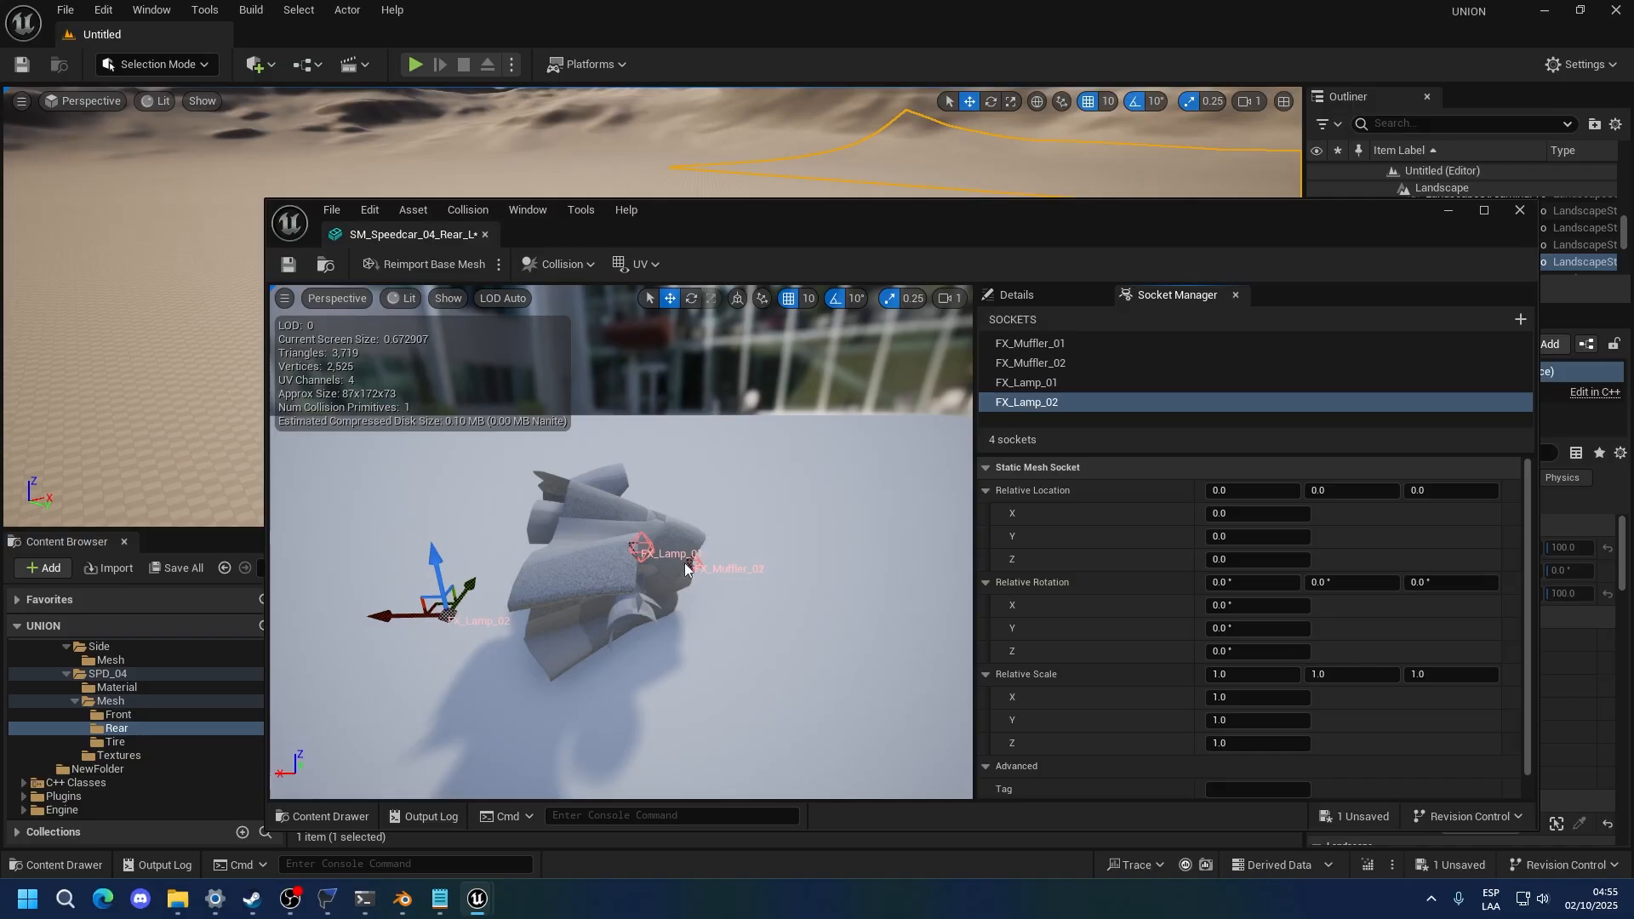
Copy the relative location of FX_Lamp_01 onto FX_Lamp_02
{"action": "left_click", "coordinate": [1030, 382]}
{"action": "right_click", "coordinate": [1034, 491]}
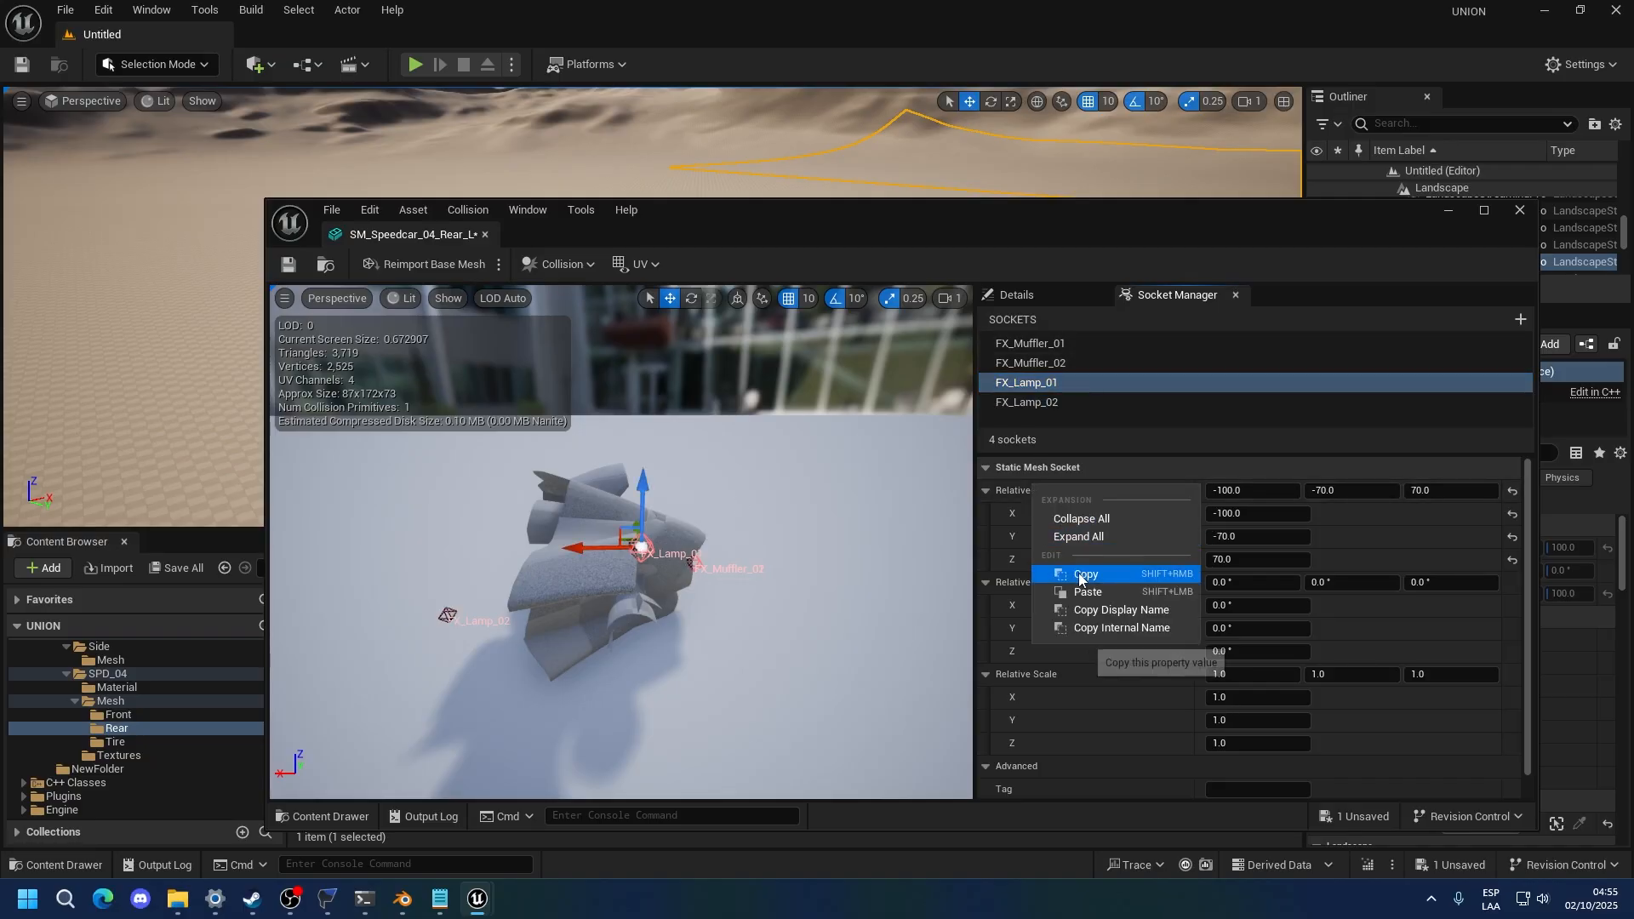
{"action": "left_click", "coordinate": [1084, 573]}
{"action": "left_click", "coordinate": [1037, 402]}
{"action": "right_click", "coordinate": [1094, 504]}
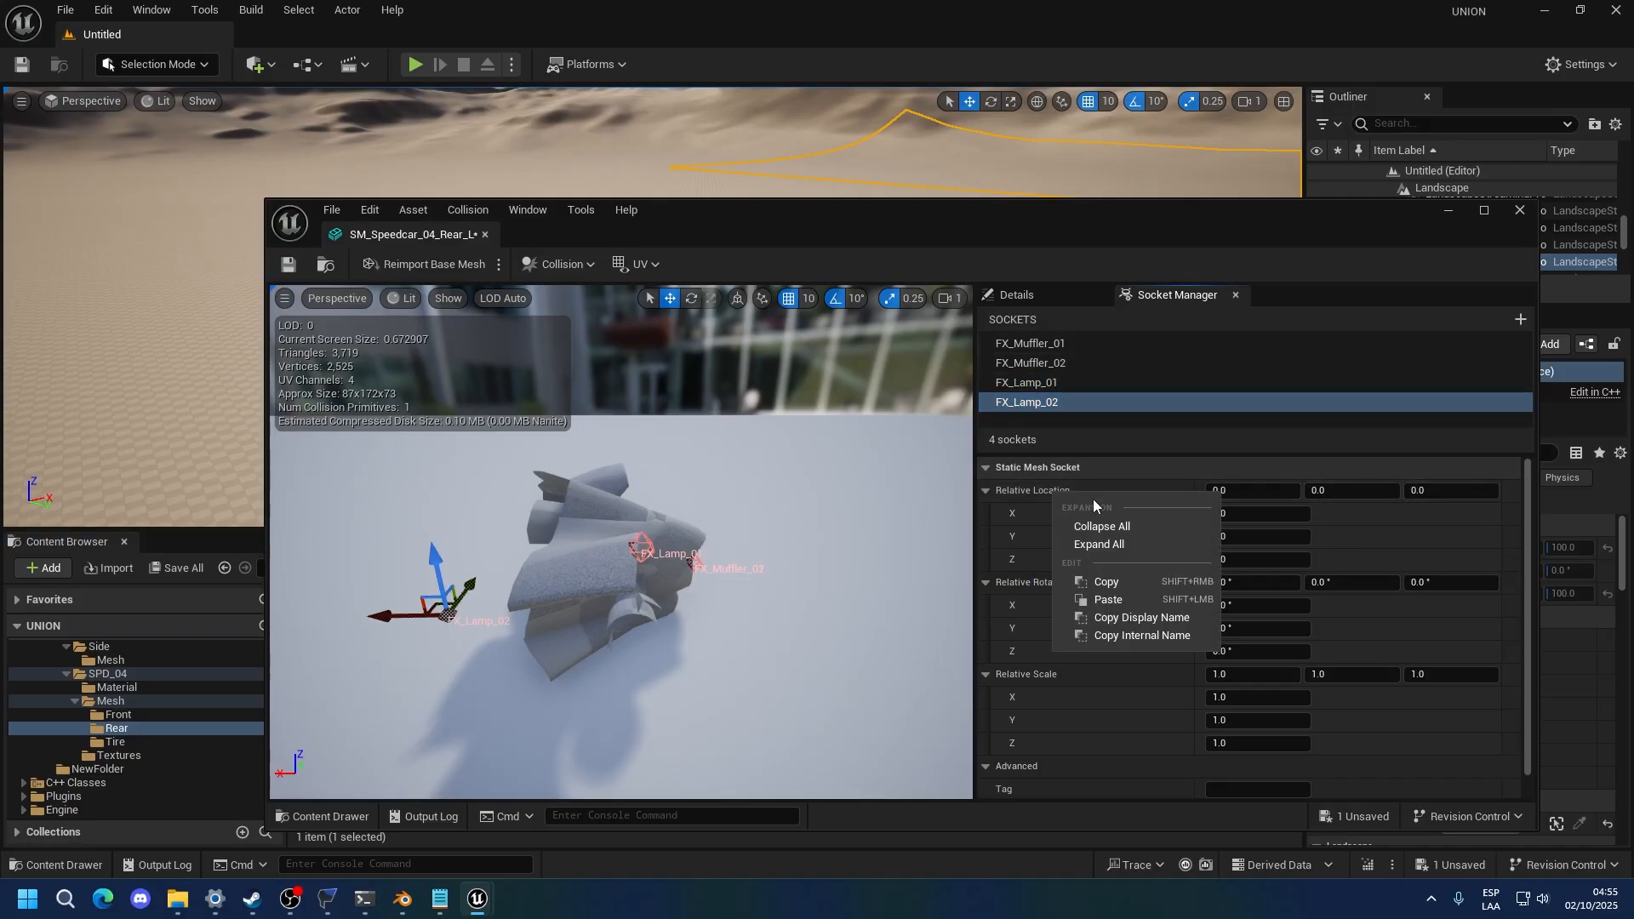
{"action": "left_click", "coordinate": [1108, 599]}
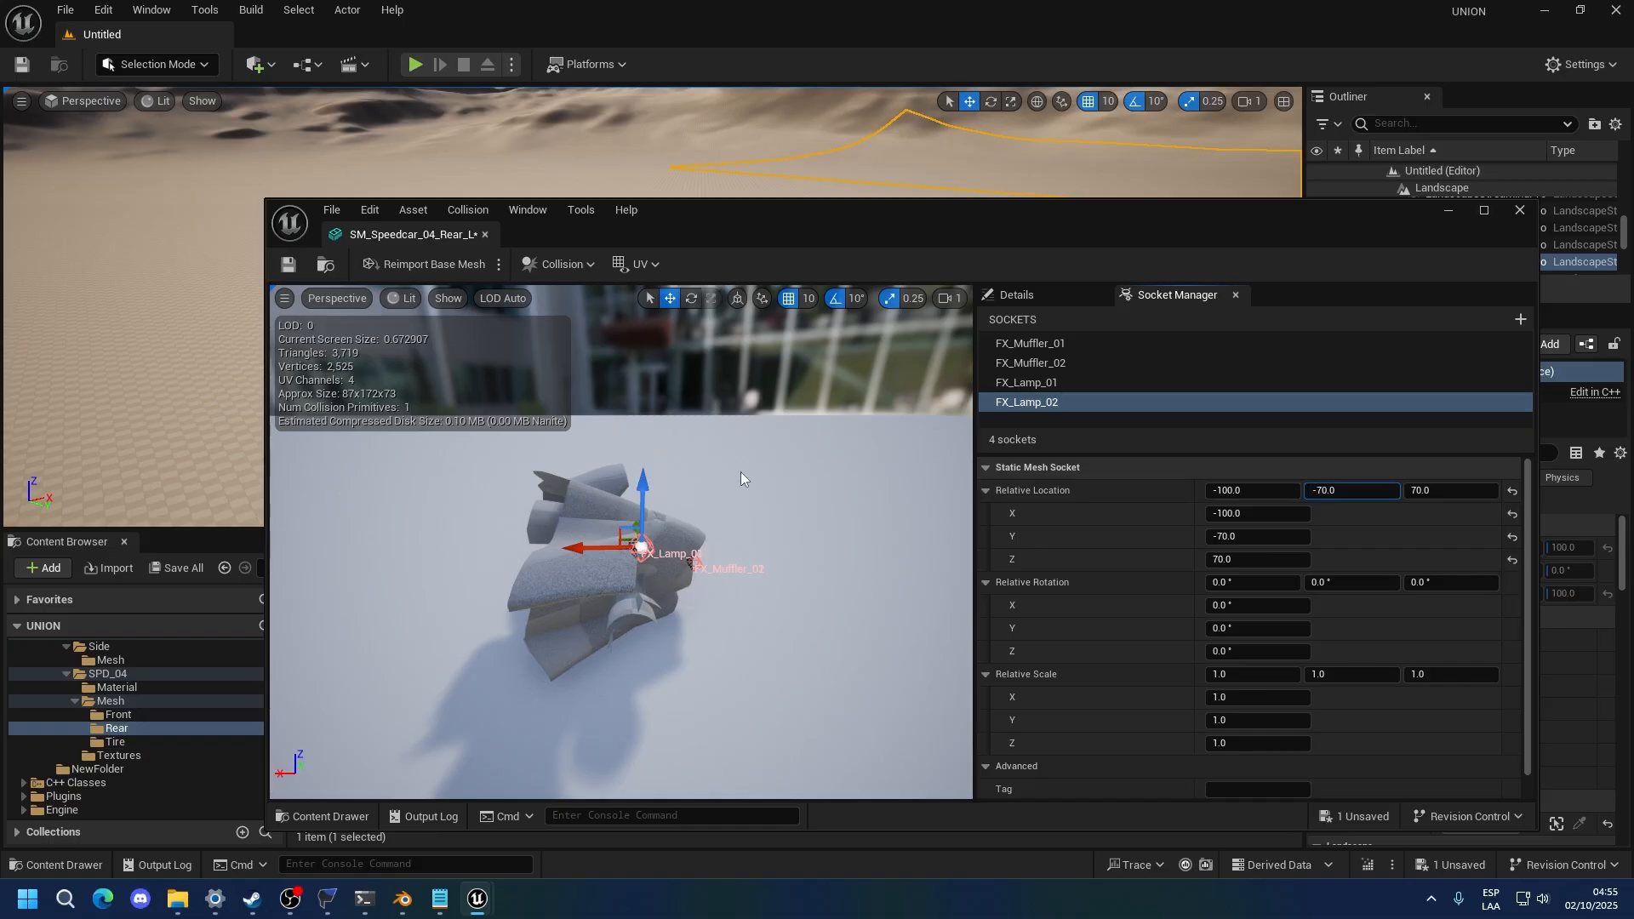
Mirror FX_Lamp_02 to the opposite wing by setting its Y location to 70, and save the mesh
{"action": "key", "text": "BackSpace"}
{"action": "key", "text": "Return"}
{"action": "left_click_drag", "start_coordinate": [765, 472], "coordinate": [815, 615]}
{"action": "key", "text": "ctrl+s"}
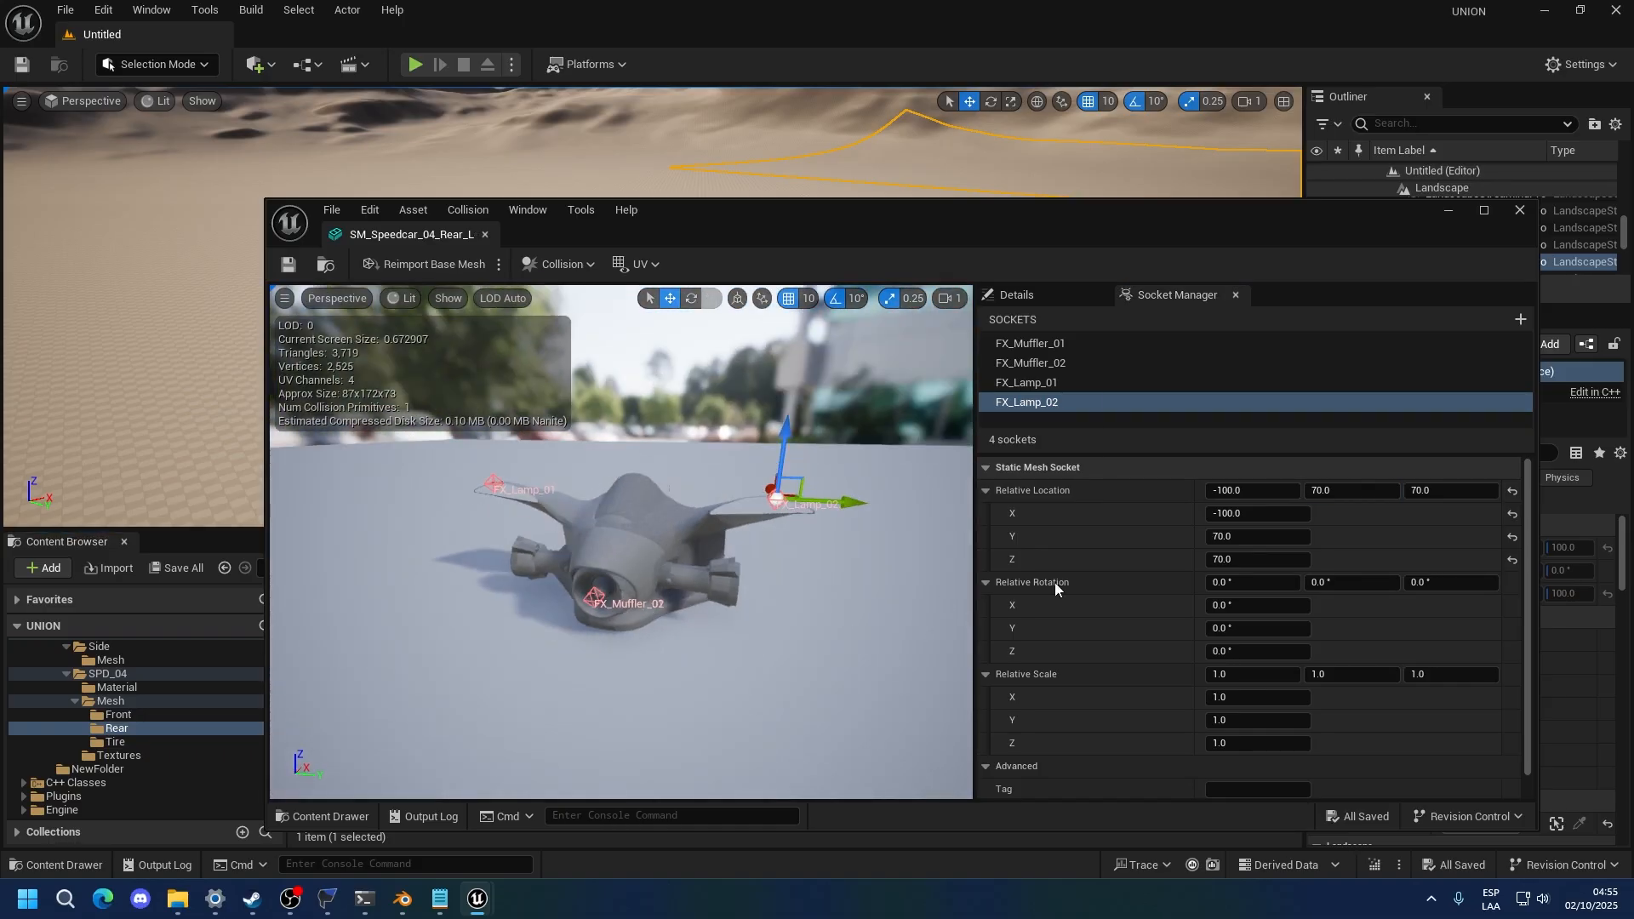
{"action": "left_click_drag", "start_coordinate": [804, 571], "coordinate": [656, 477]}
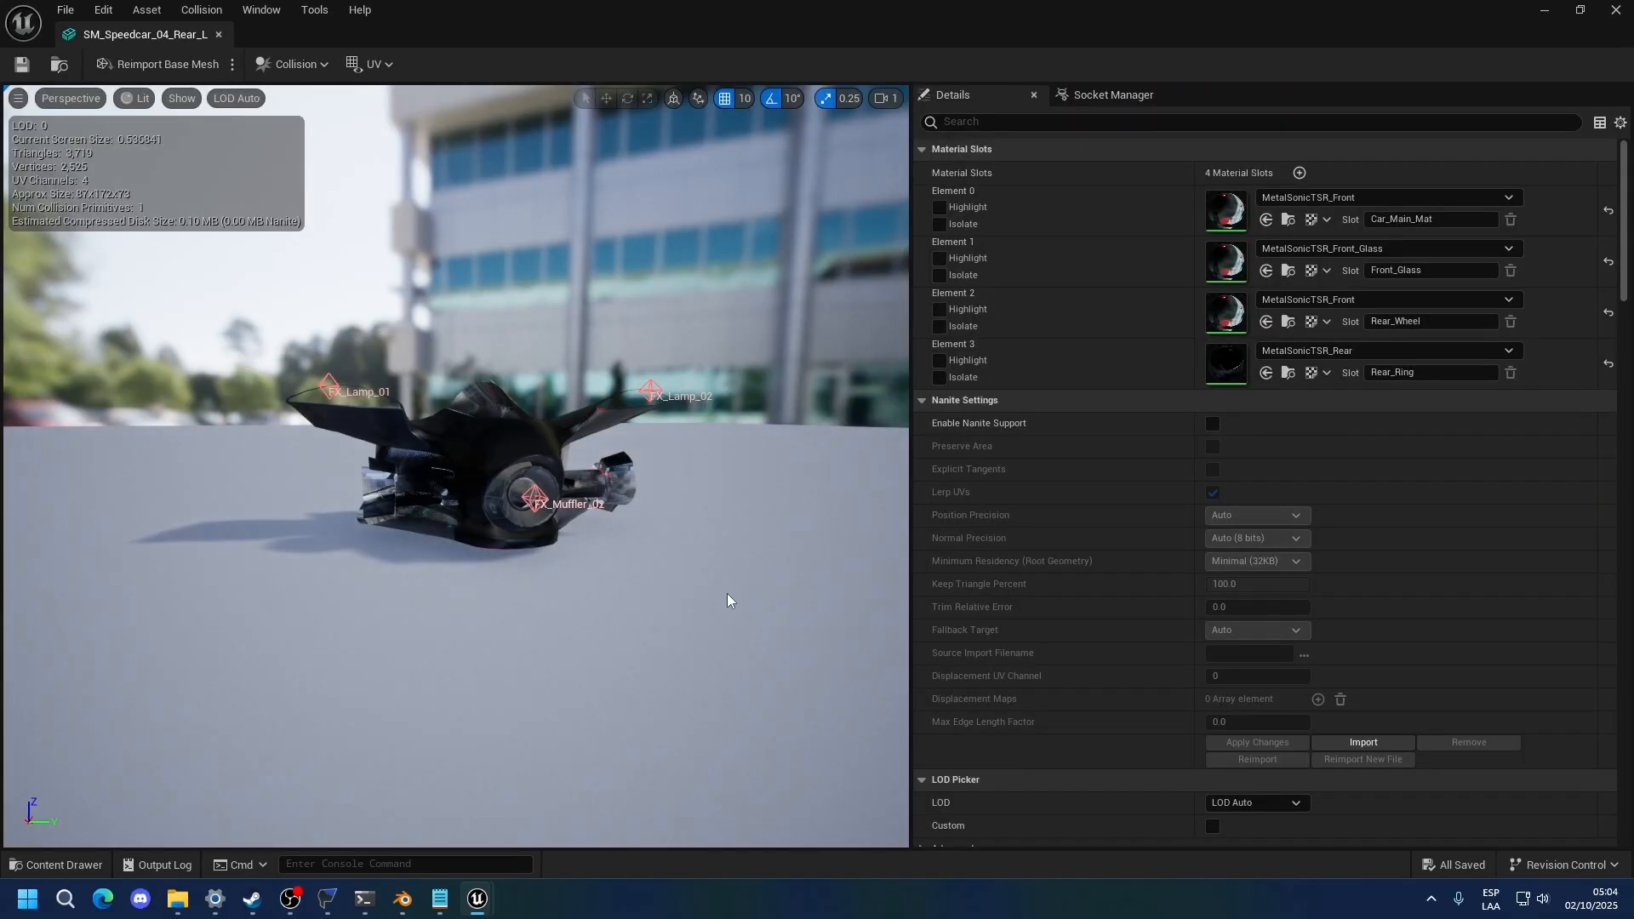
Add a fifth socket named FX_Back to SM_Speedcar_04_Rear_L
{"action": "left_click", "coordinate": [1083, 95]}
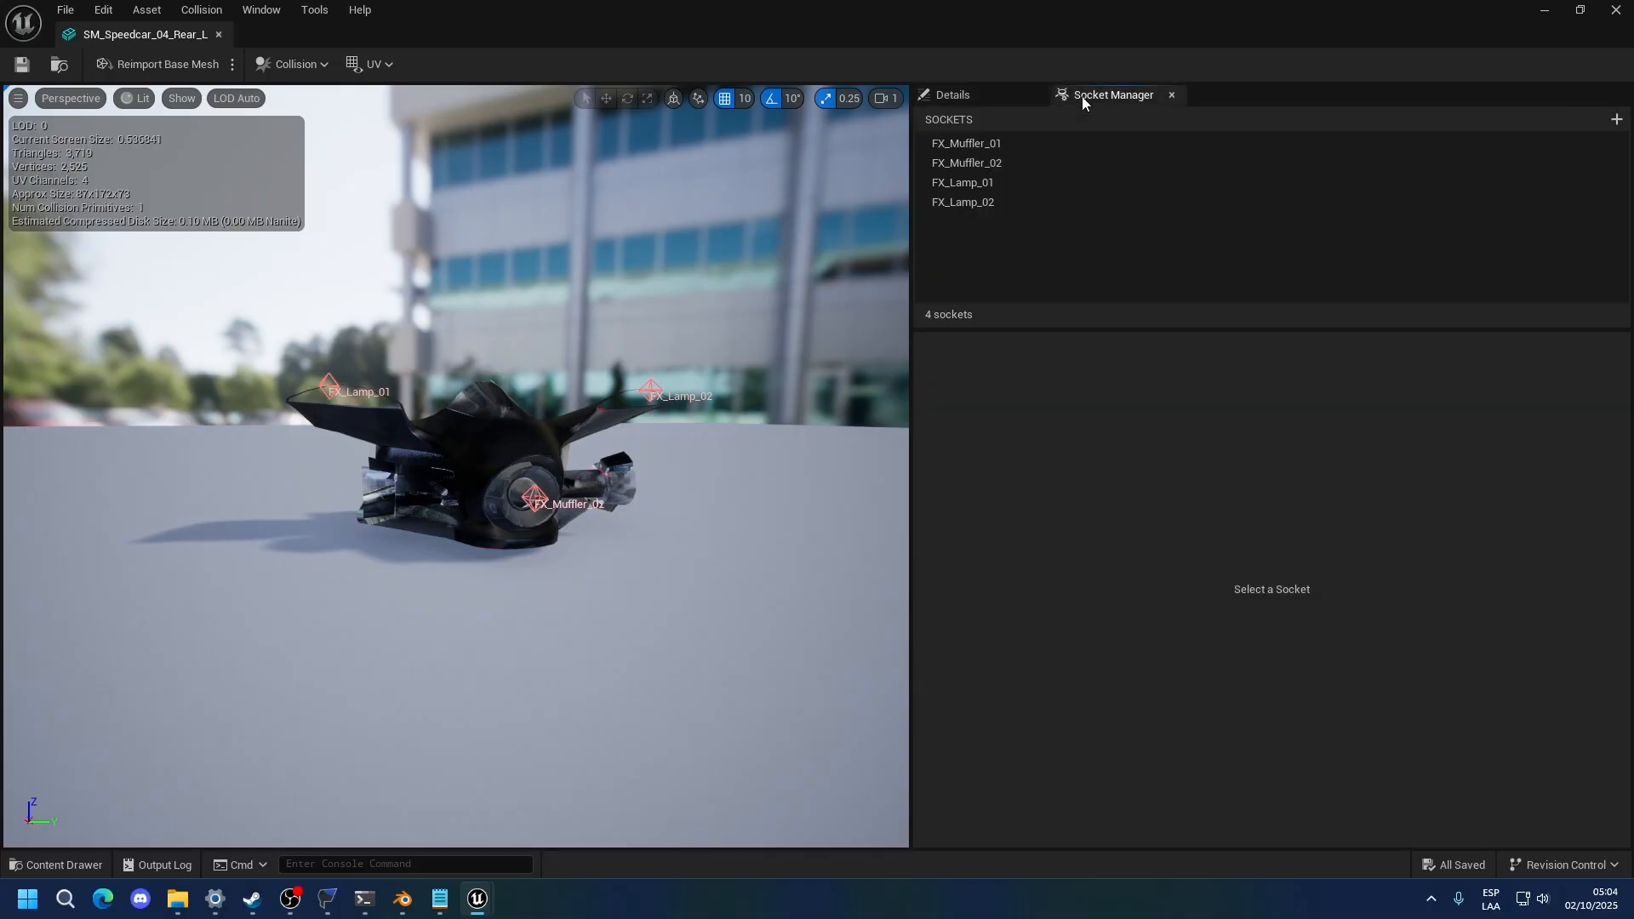
{"action": "left_click", "coordinate": [1620, 120]}
{"action": "key", "text": "Return"}
{"action": "left_click", "coordinate": [985, 221]}
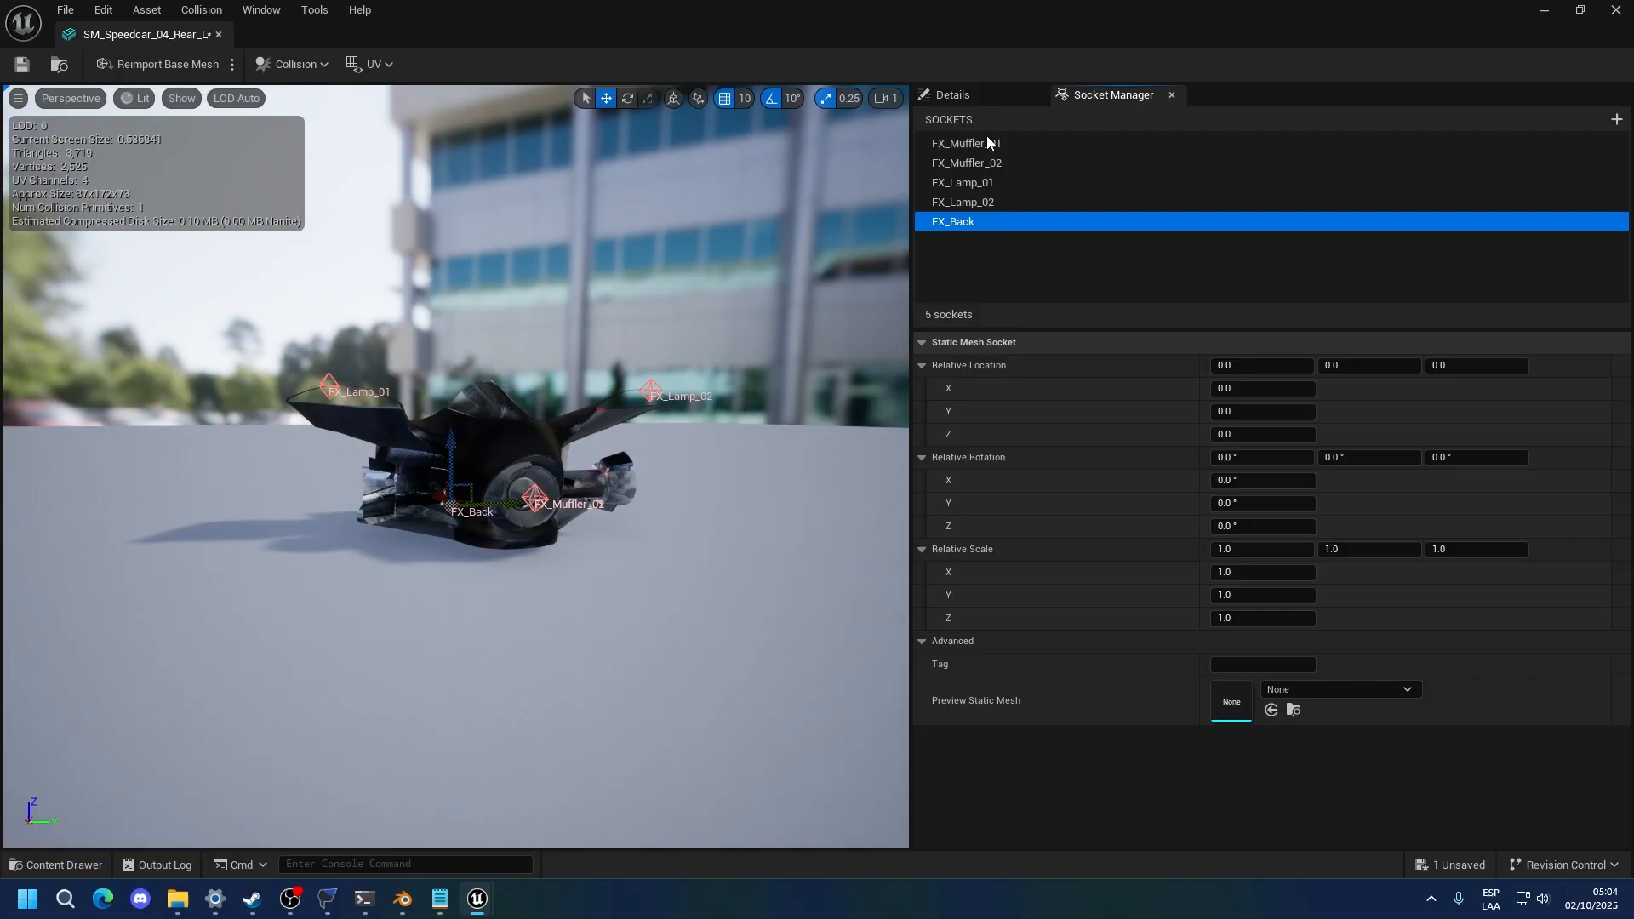
Move the FX_Back socket behind the rear body to X -140 and Z 40
{"action": "left_click_drag", "start_coordinate": [503, 553], "coordinate": [431, 552]}
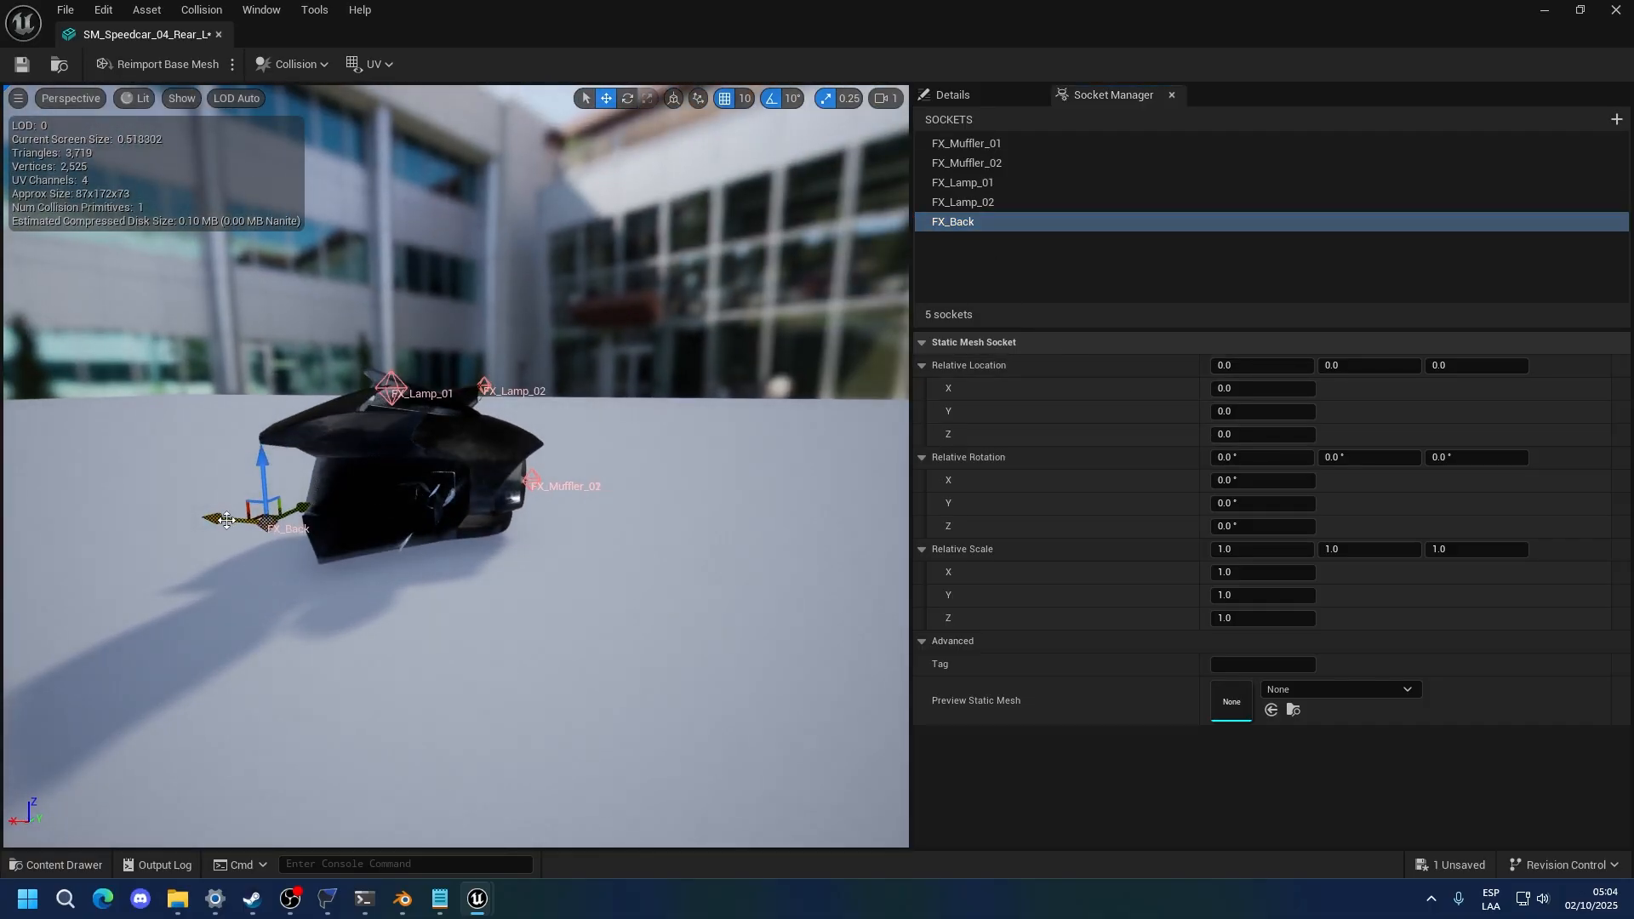
{"action": "left_click_drag", "start_coordinate": [227, 520], "coordinate": [504, 545]}
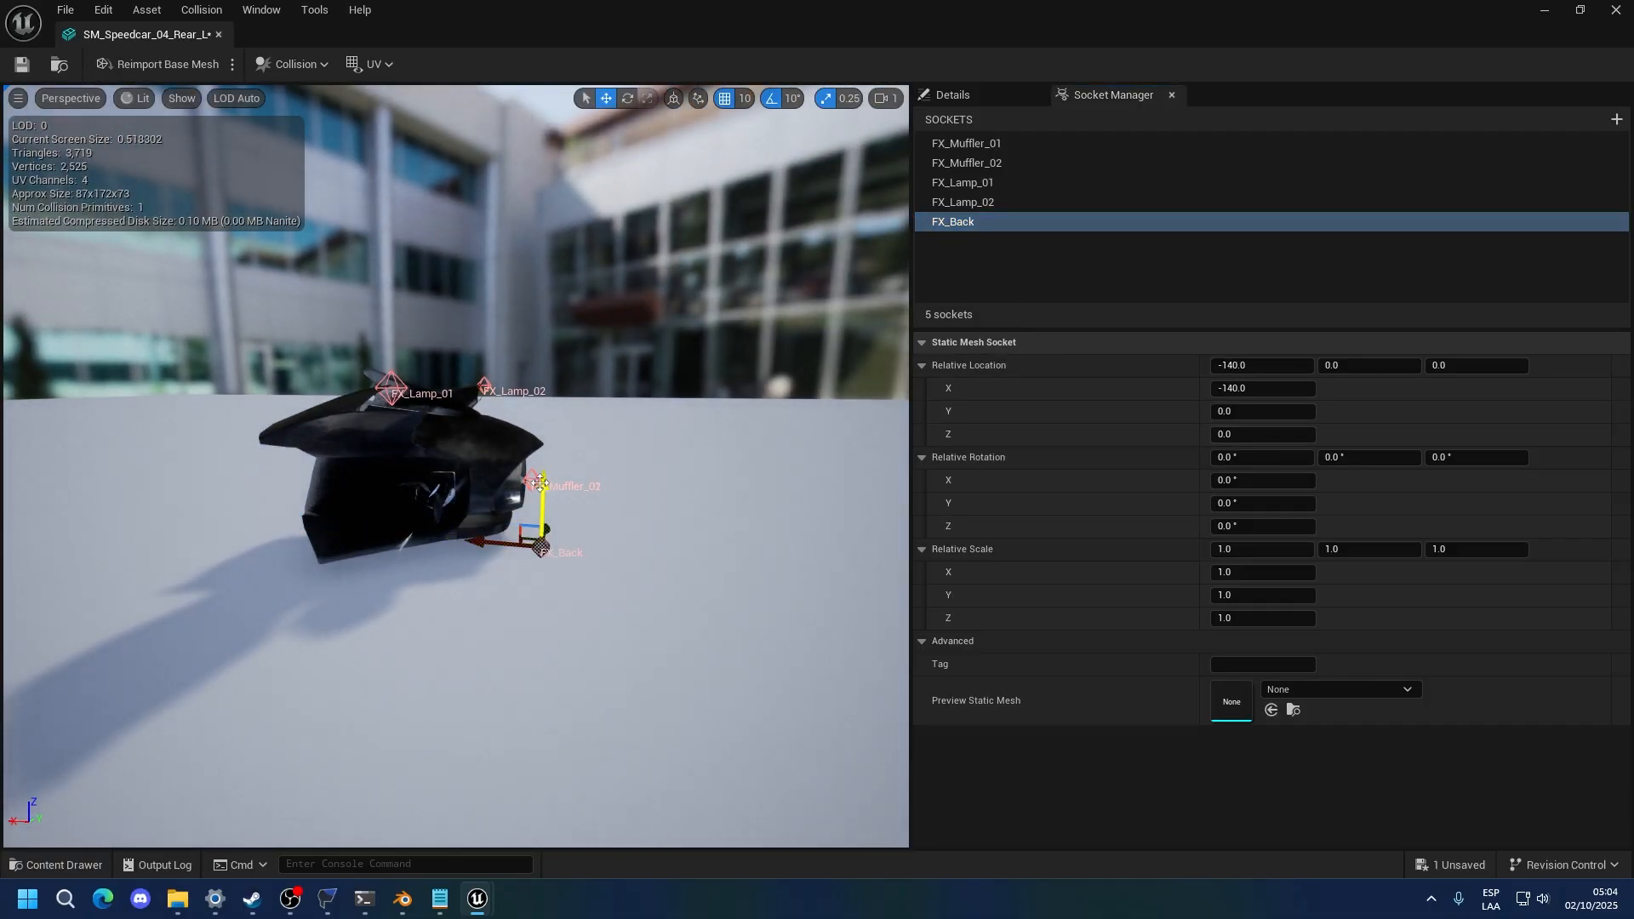
{"action": "left_click_drag", "start_coordinate": [542, 483], "coordinate": [542, 385]}
{"action": "scroll", "coordinate": [579, 544], "scroll_direction": "up", "scroll_amount": 5}
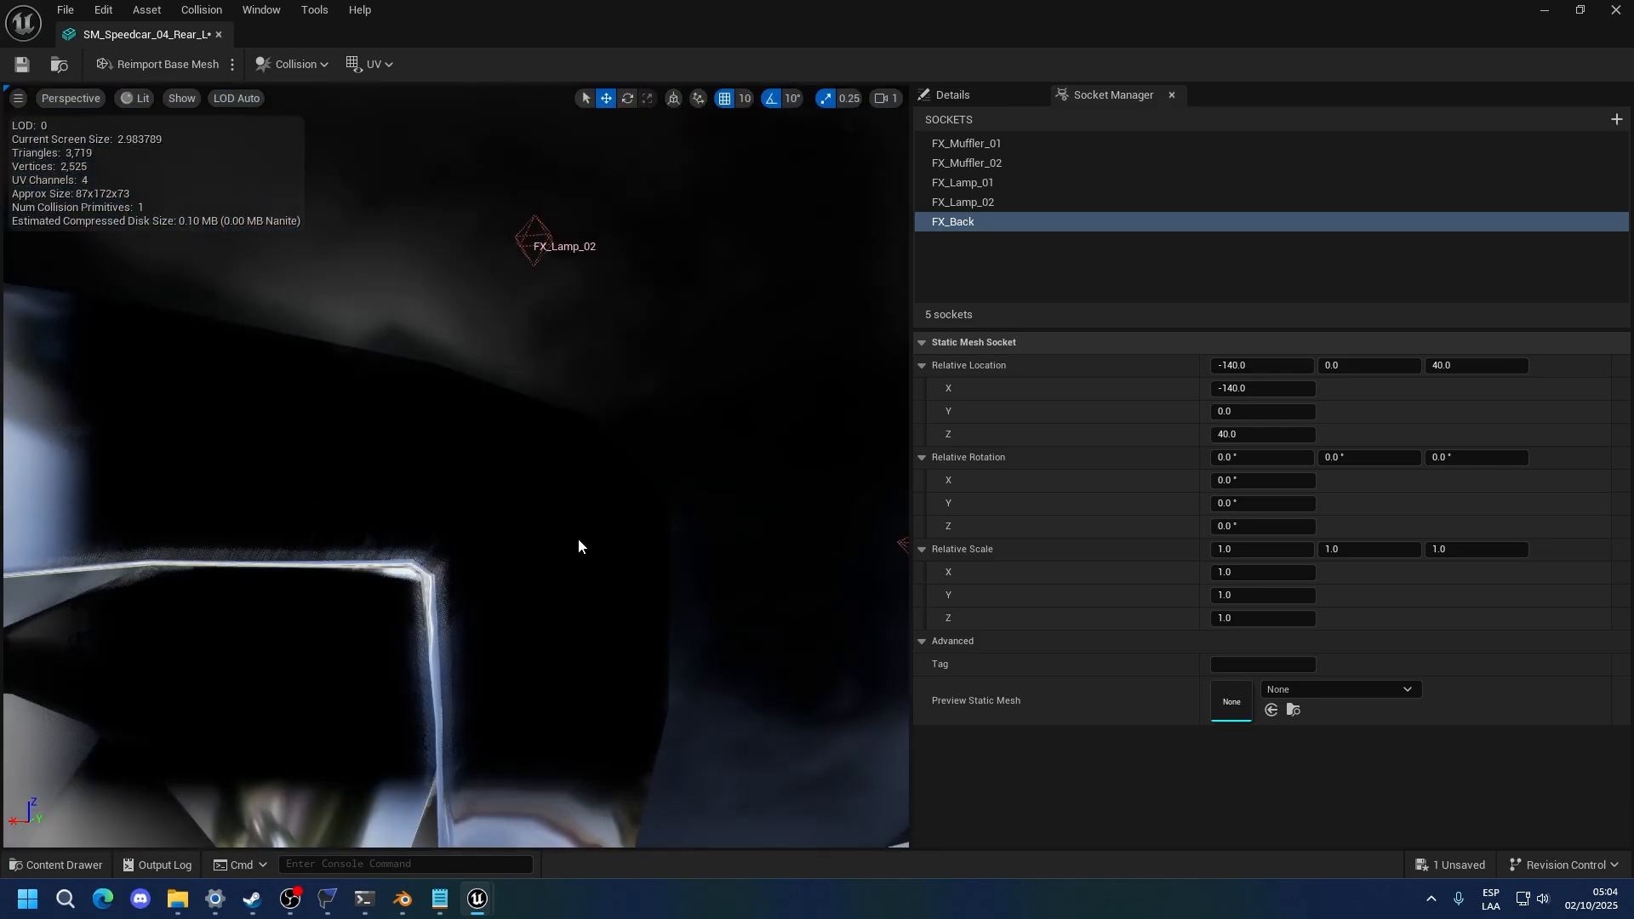
{"action": "scroll", "coordinate": [579, 541], "scroll_direction": "down", "scroll_amount": 8}
{"action": "left_click_drag", "start_coordinate": [579, 545], "coordinate": [366, 545]}
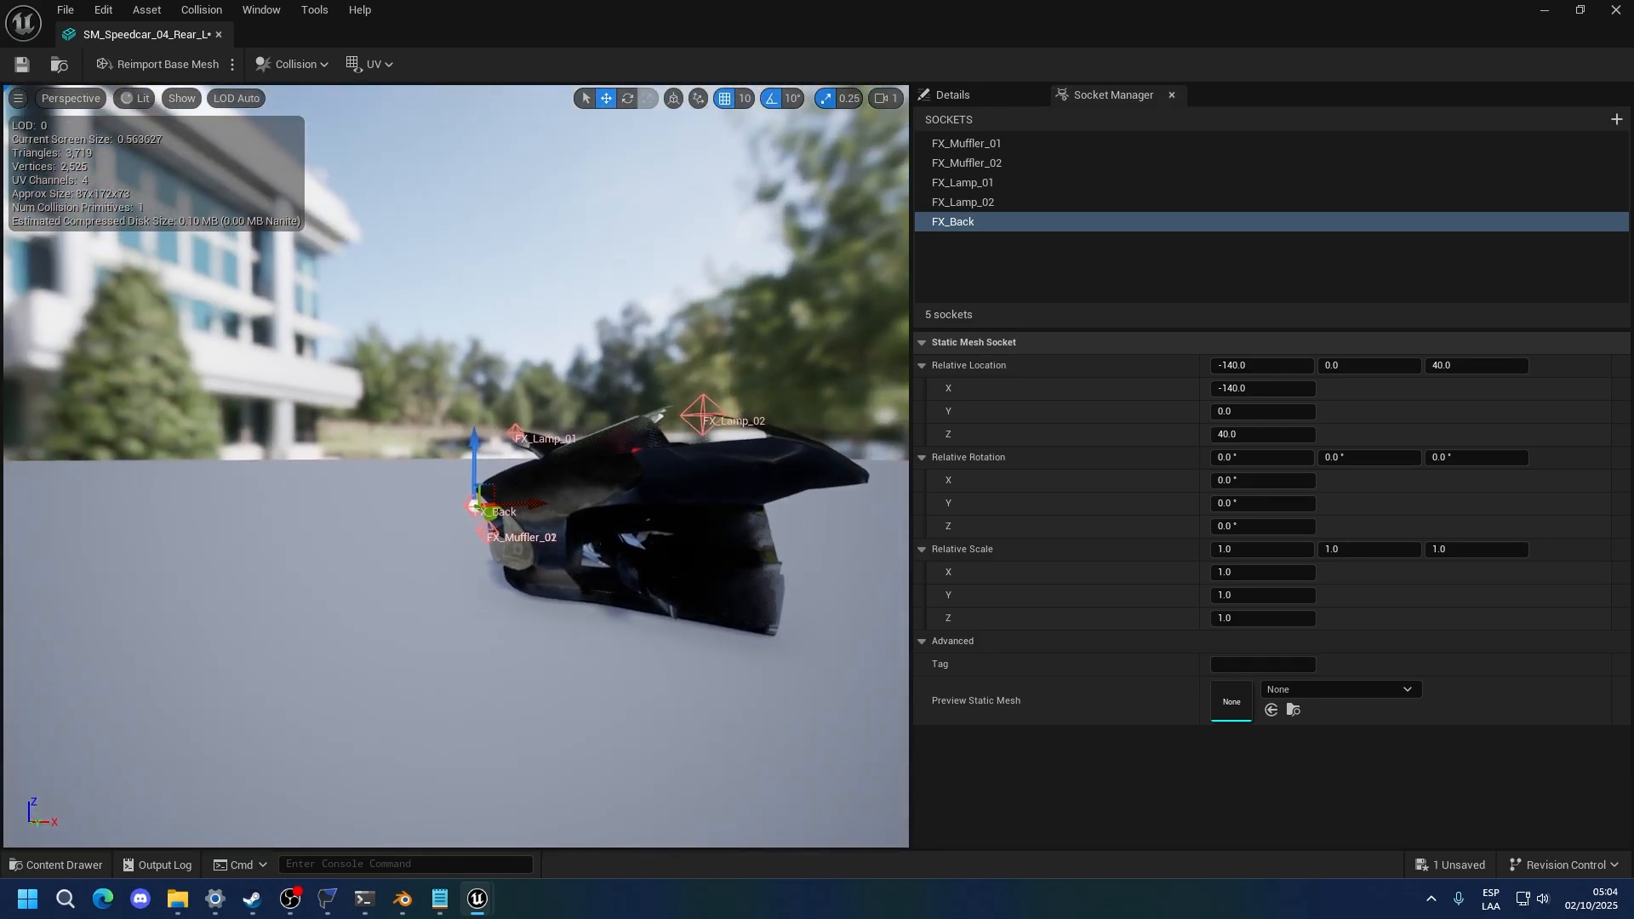
Fine-tune FX_Back to about X -143.3 and Z 45.9 at the tail tip, and save the mesh
{"action": "scroll", "coordinate": [475, 506], "scroll_direction": "up", "scroll_amount": 4}
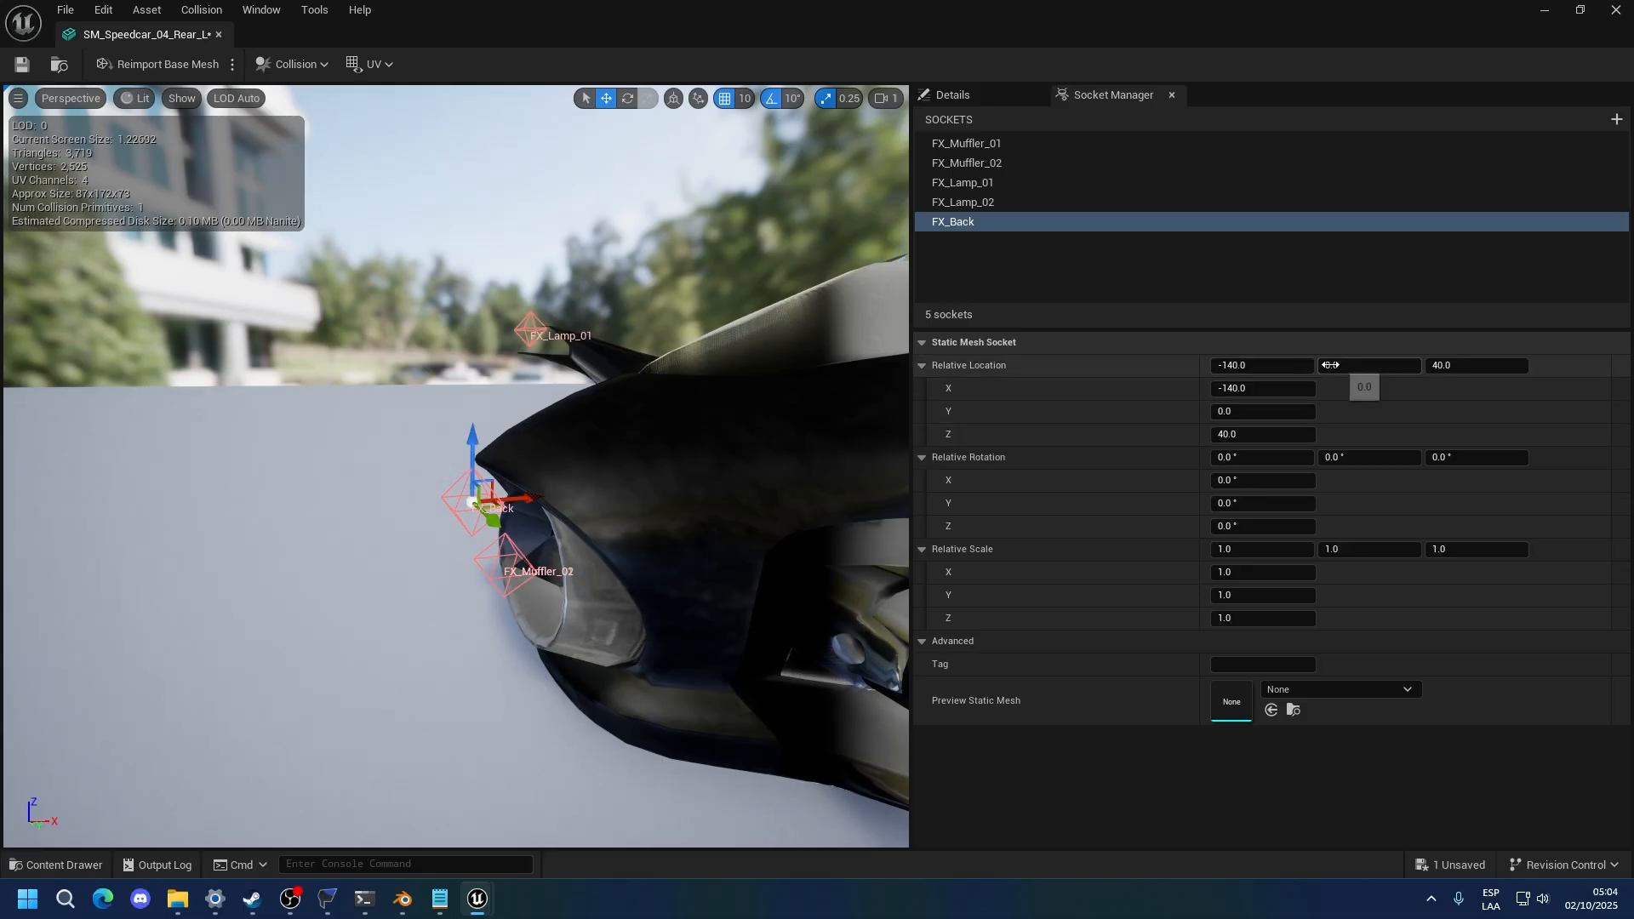
{"action": "left_click_drag", "start_coordinate": [1477, 366], "coordinate": [1515, 365]}
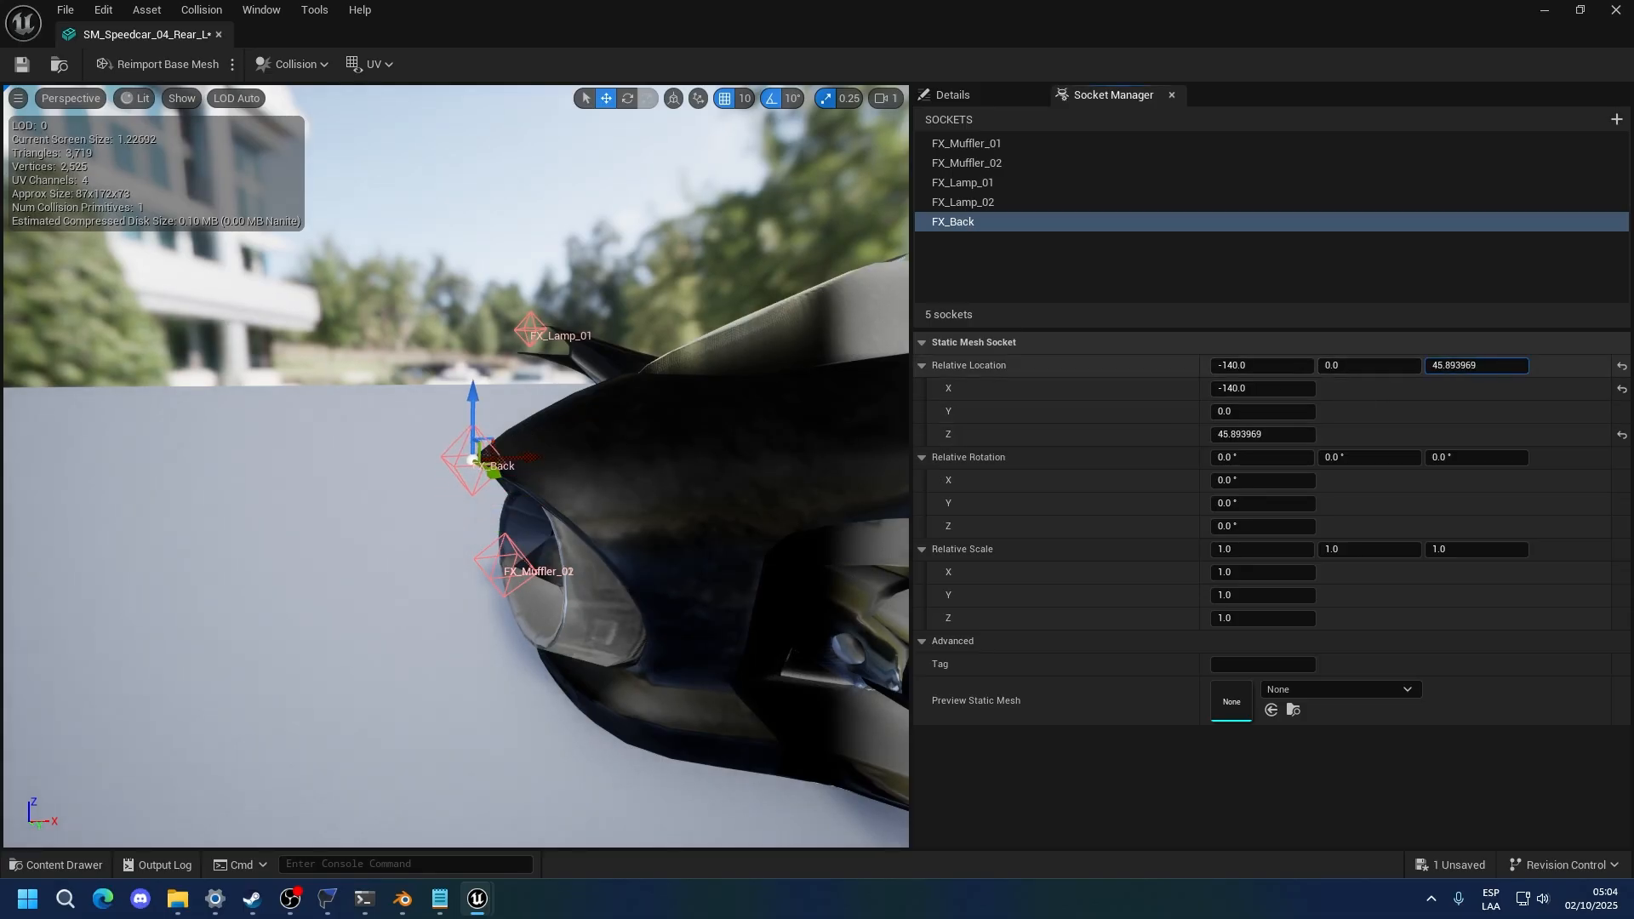
{"action": "left_click_drag", "start_coordinate": [1262, 366], "coordinate": [1263, 366]}
{"action": "left_click", "coordinate": [478, 335]}
{"action": "key", "text": "ctrl+s"}
{"action": "right_click_drag", "start_coordinate": [478, 336], "coordinate": [630, 366]}
{"action": "left_click", "coordinate": [970, 222]}
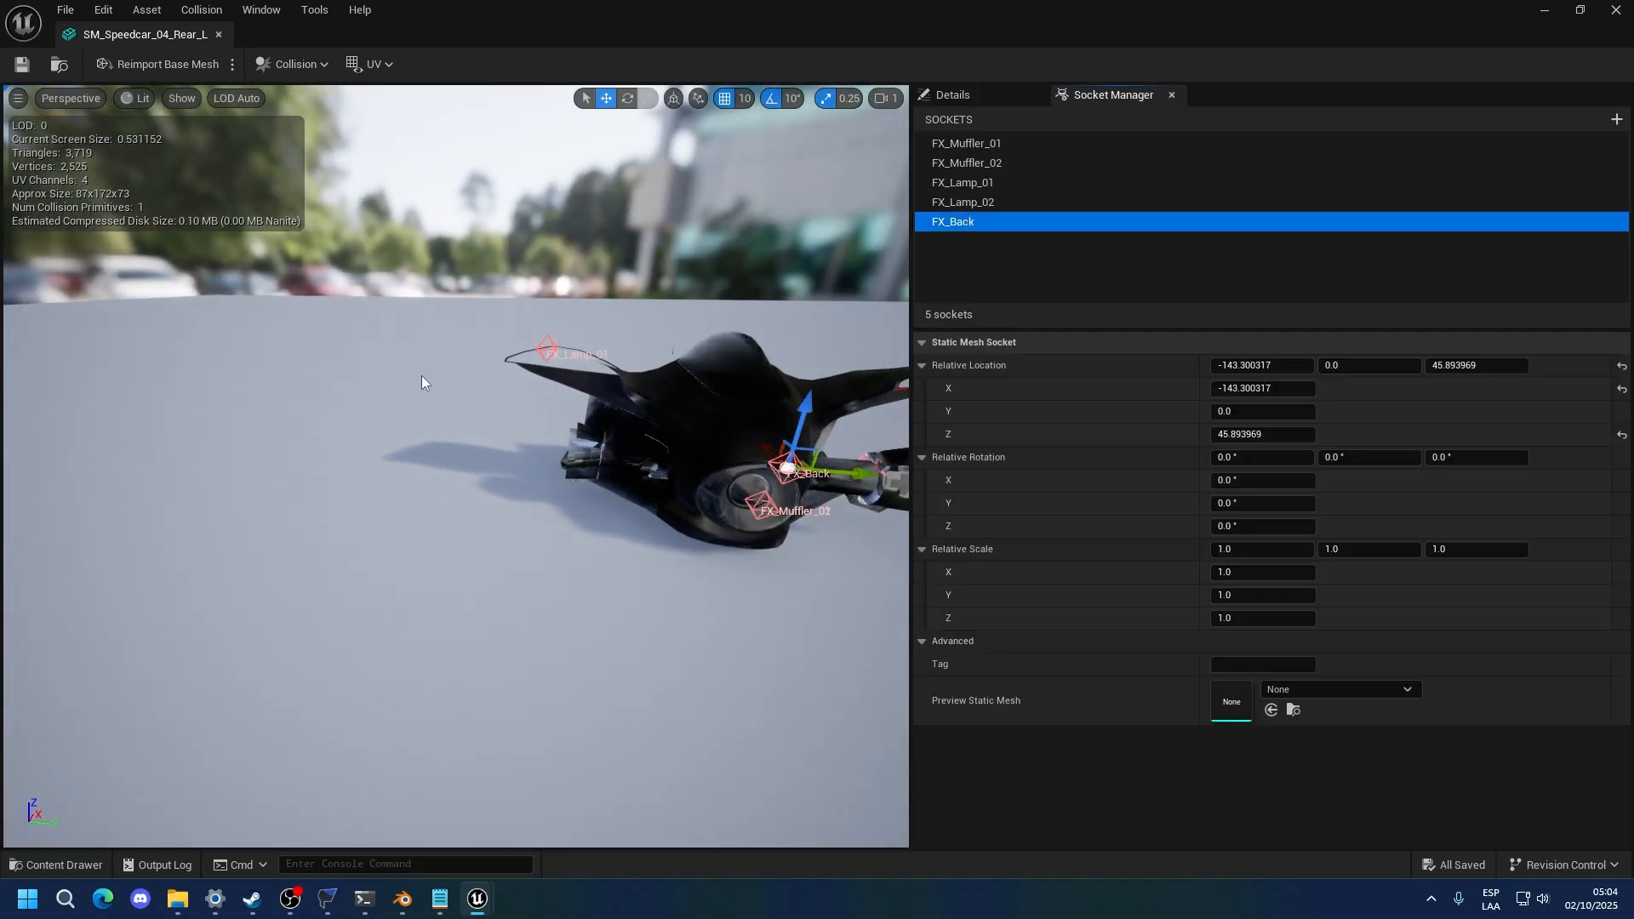
{"action": "key", "text": "f"}
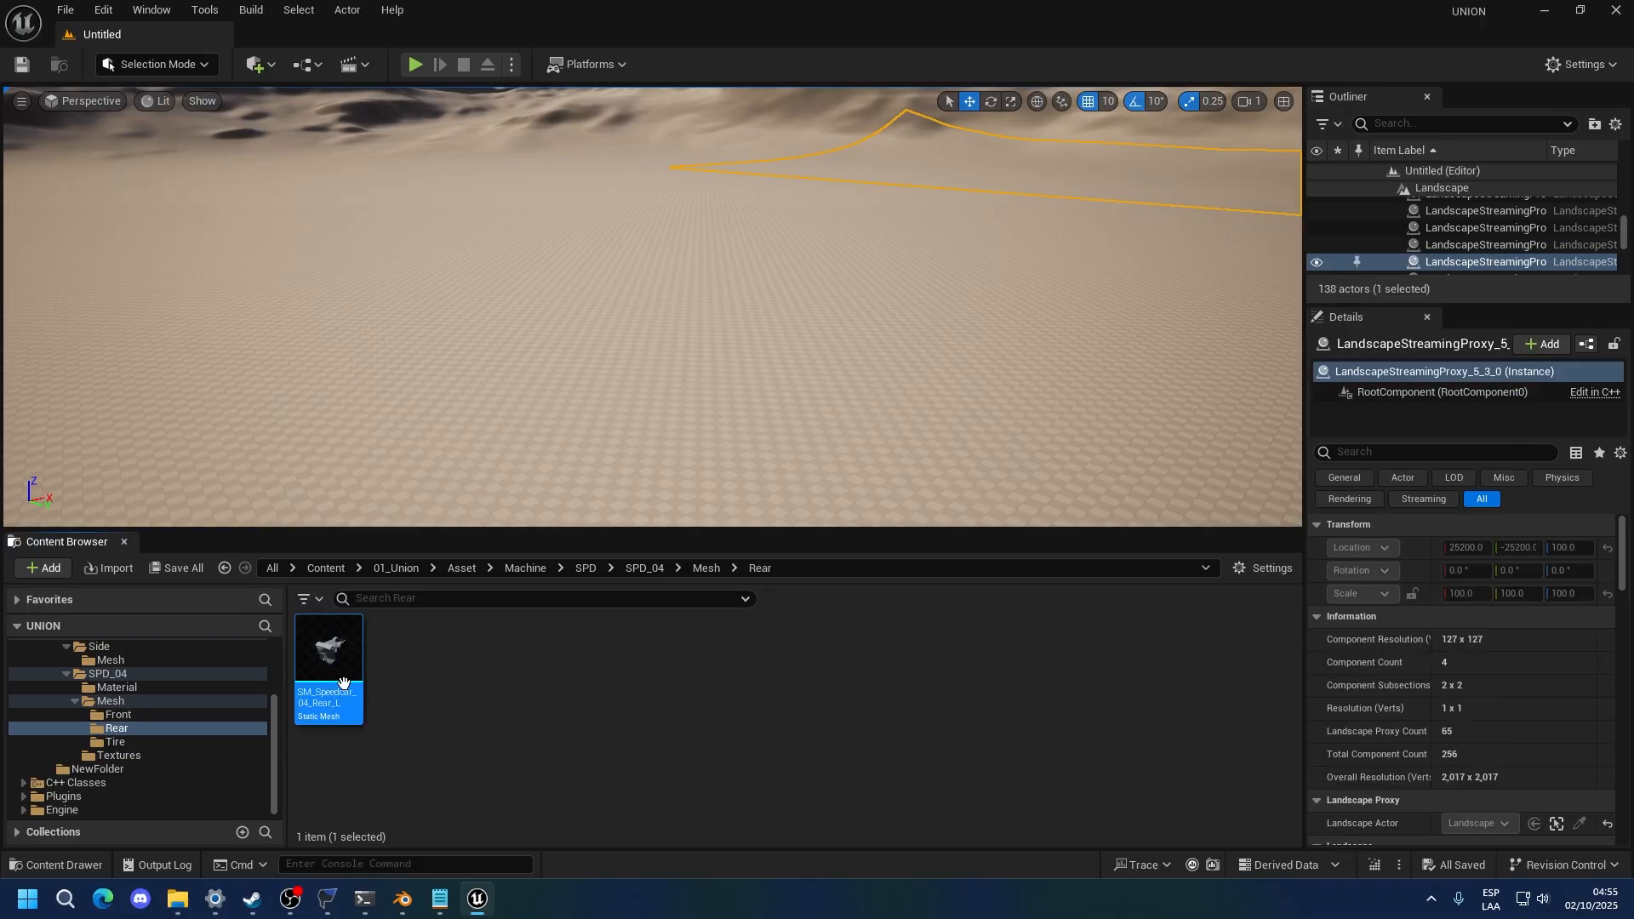
Import all the PSD files from the Car mesh Textrures folder in File Explorer into the SPD_04 Textures folder
{"action": "scroll", "coordinate": [191, 707], "scroll_direction": "up", "scroll_amount": 1}
{"action": "left_click", "coordinate": [128, 784]}
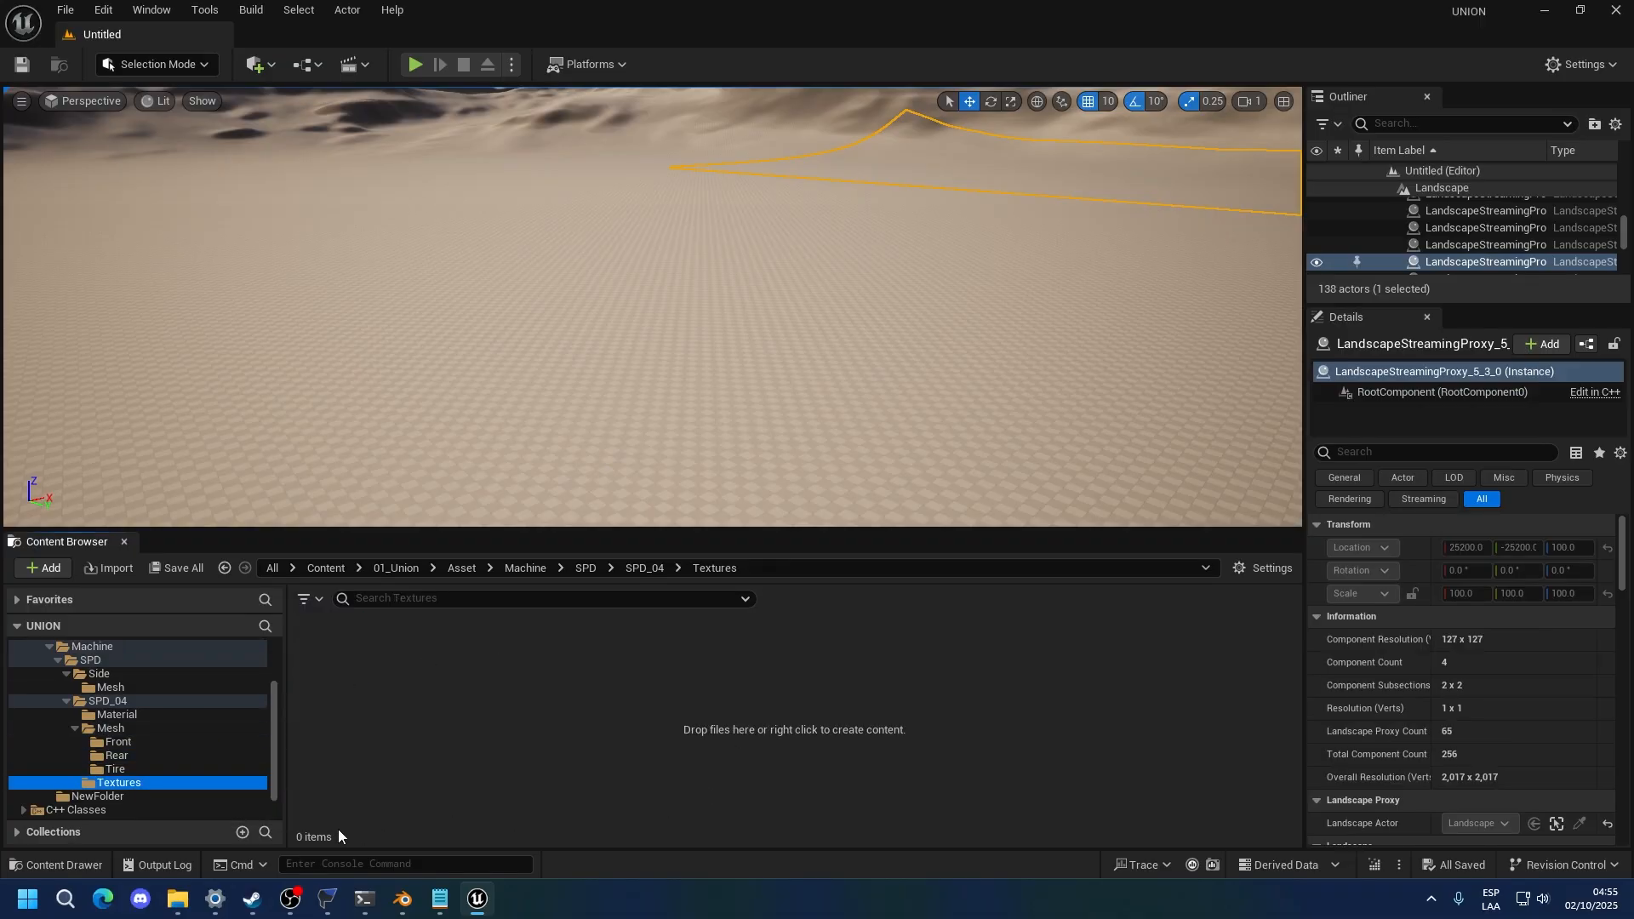
{"action": "mouse_move", "coordinate": [178, 898]}
{"action": "left_click", "coordinate": [114, 807]}
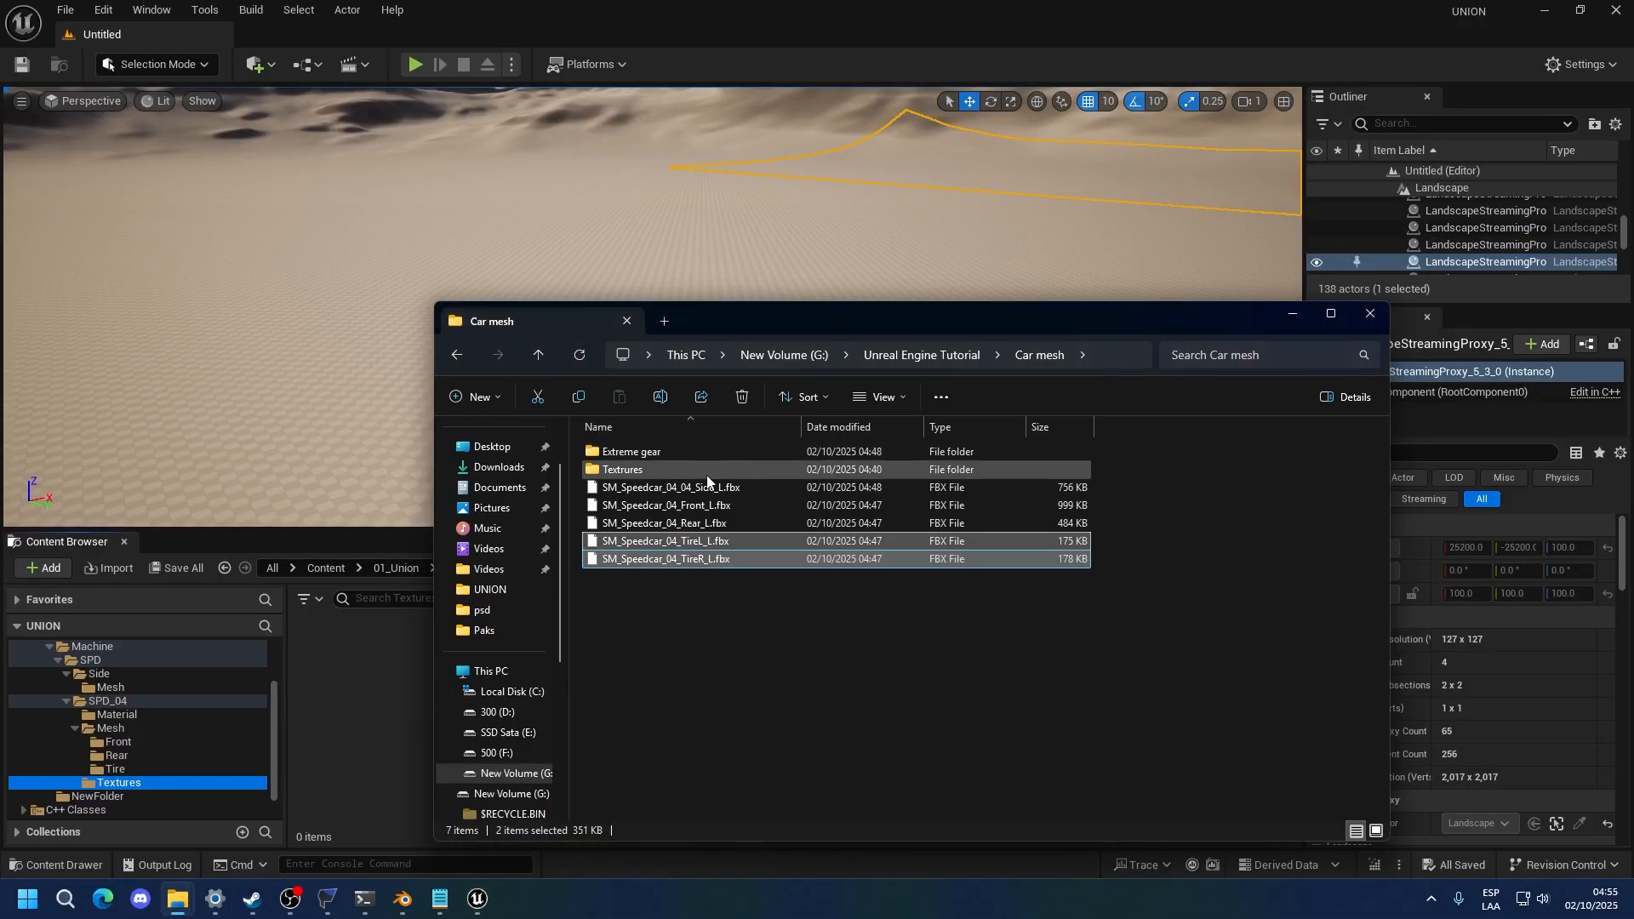
{"action": "left_click", "coordinate": [780, 672]}
{"action": "key", "text": "ctrl+a"}
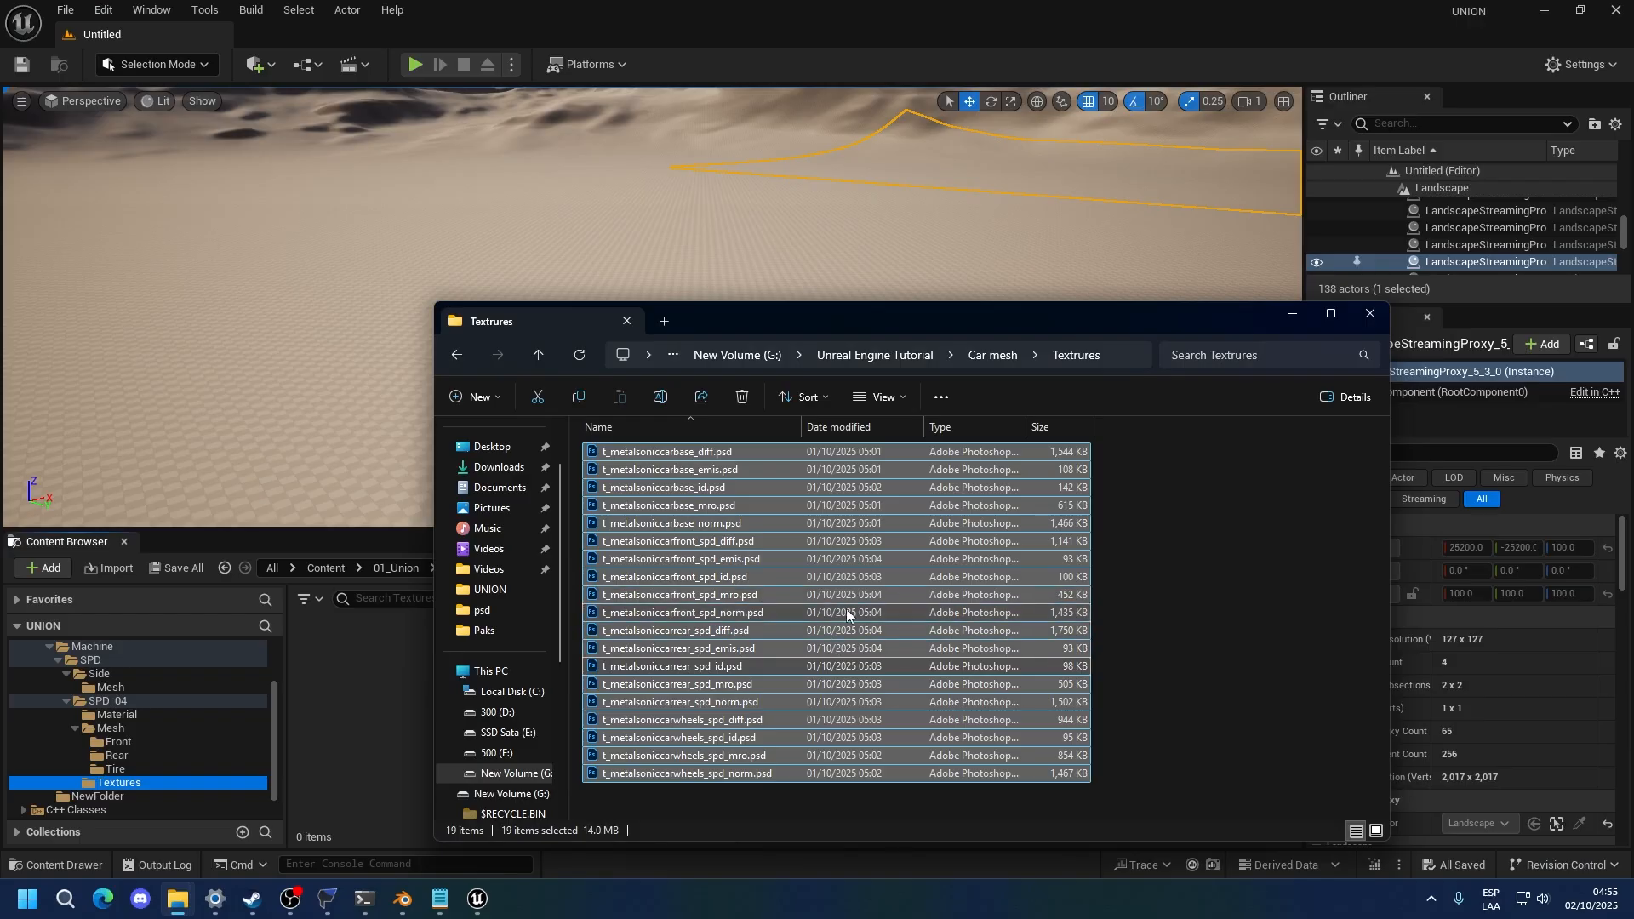
{"action": "left_click_drag", "start_coordinate": [790, 559], "coordinate": [367, 718]}
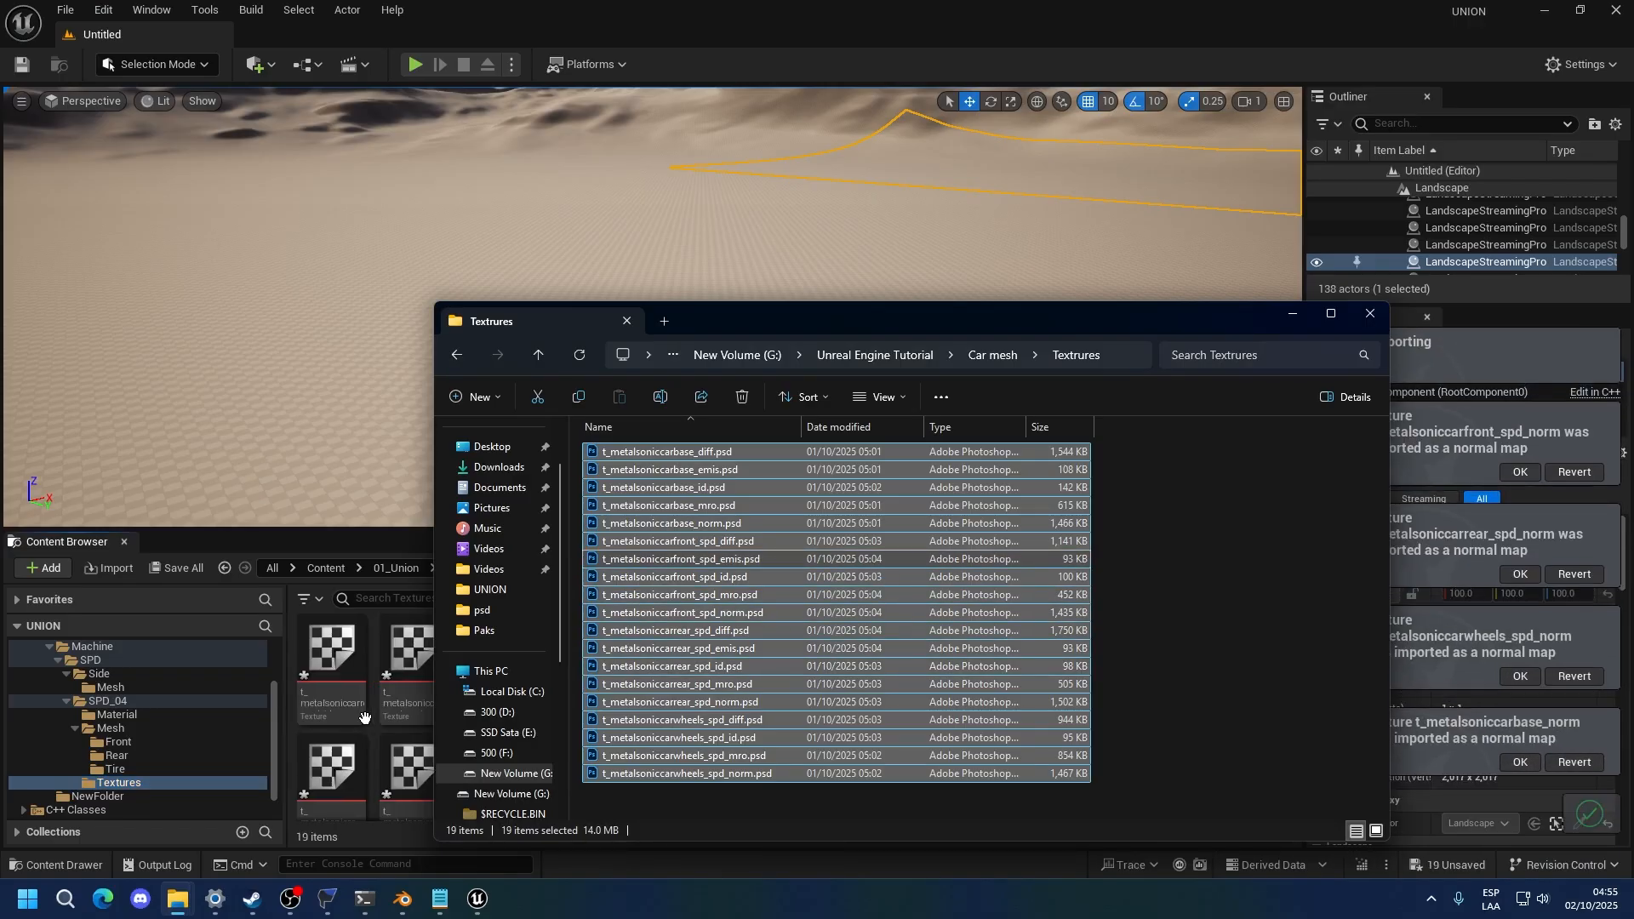
Select all the imported textures in the SPD_04 Textures folder
{"action": "key", "text": "ctrl+a"}
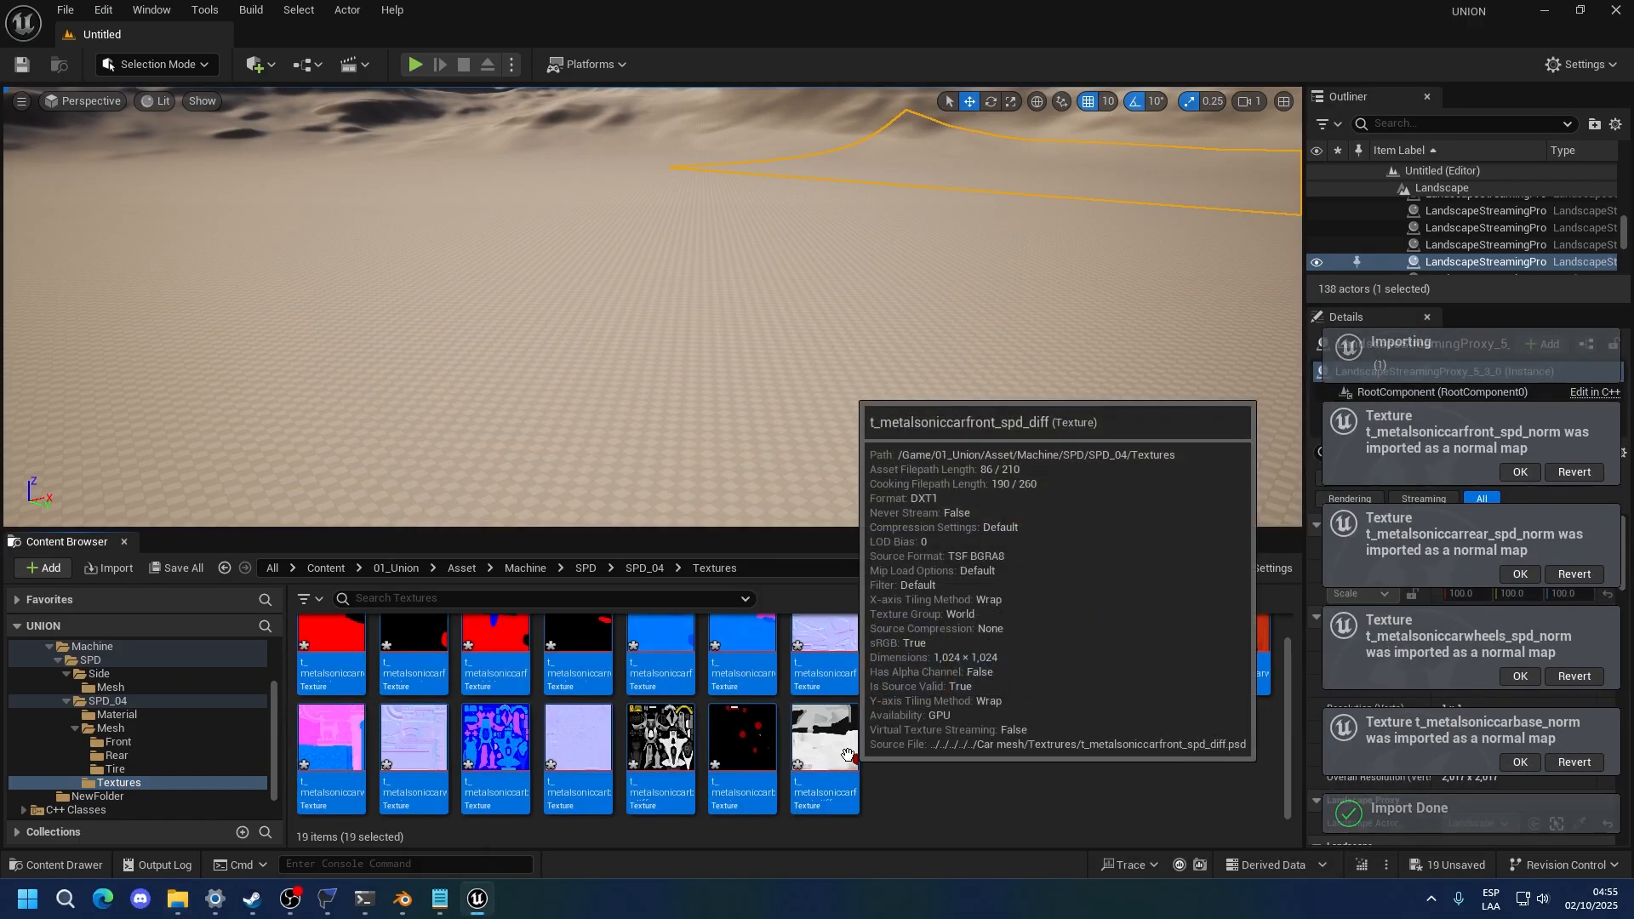
Save the imported textures, and create a material instance of DummyMaterialCar in the Machine folder
{"action": "key", "text": "ctrl+s"}
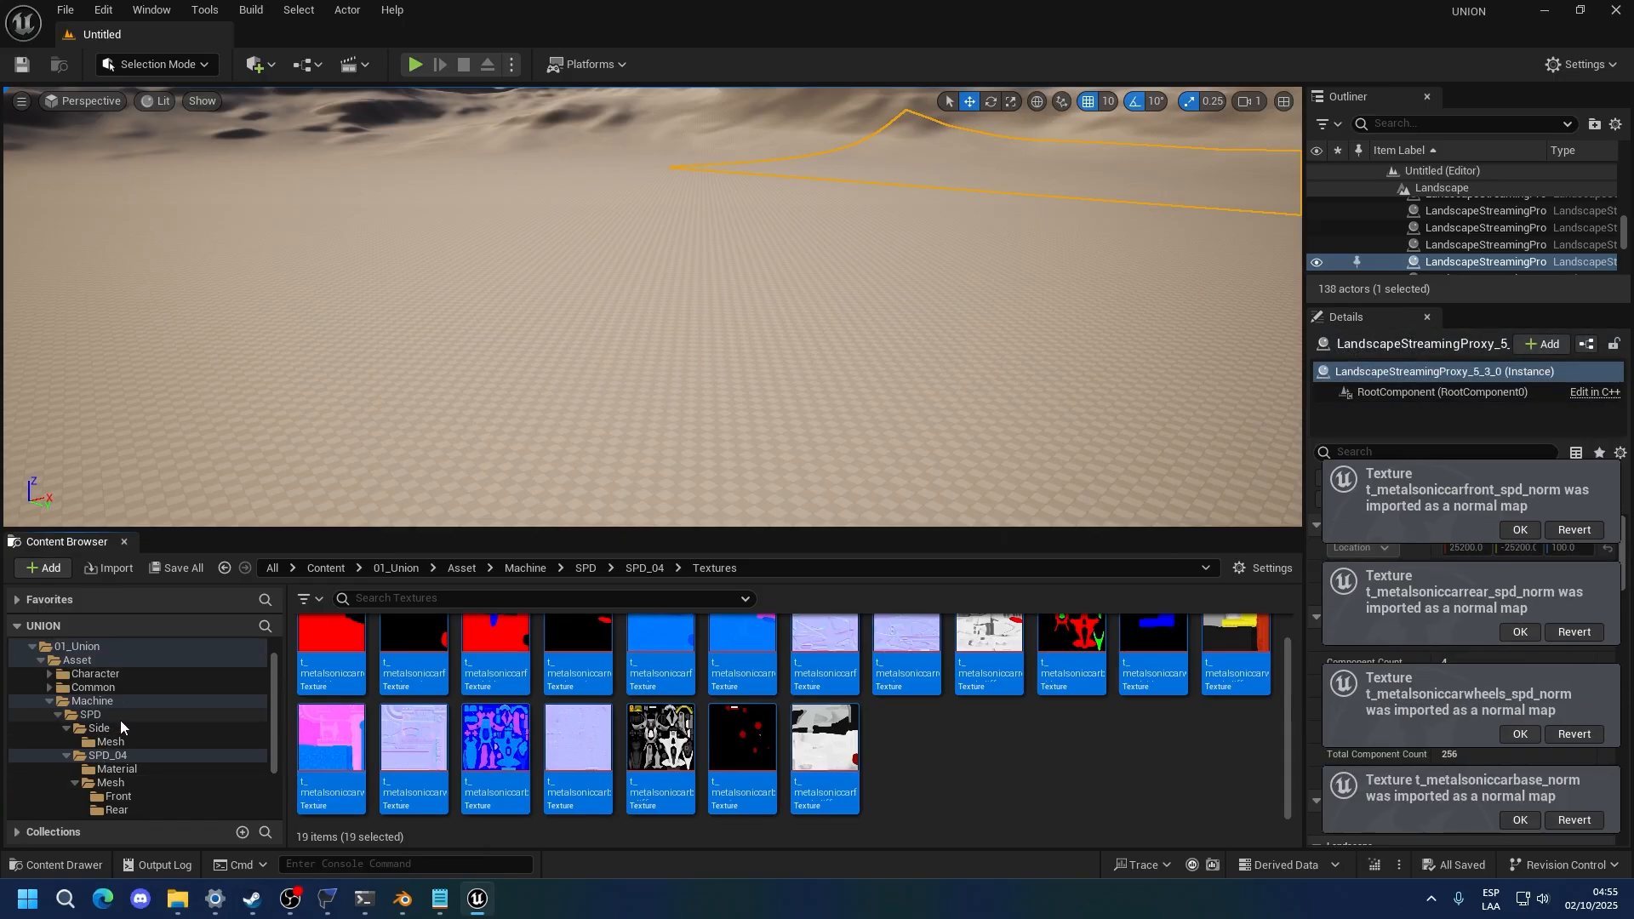
{"action": "left_click", "coordinate": [116, 714]}
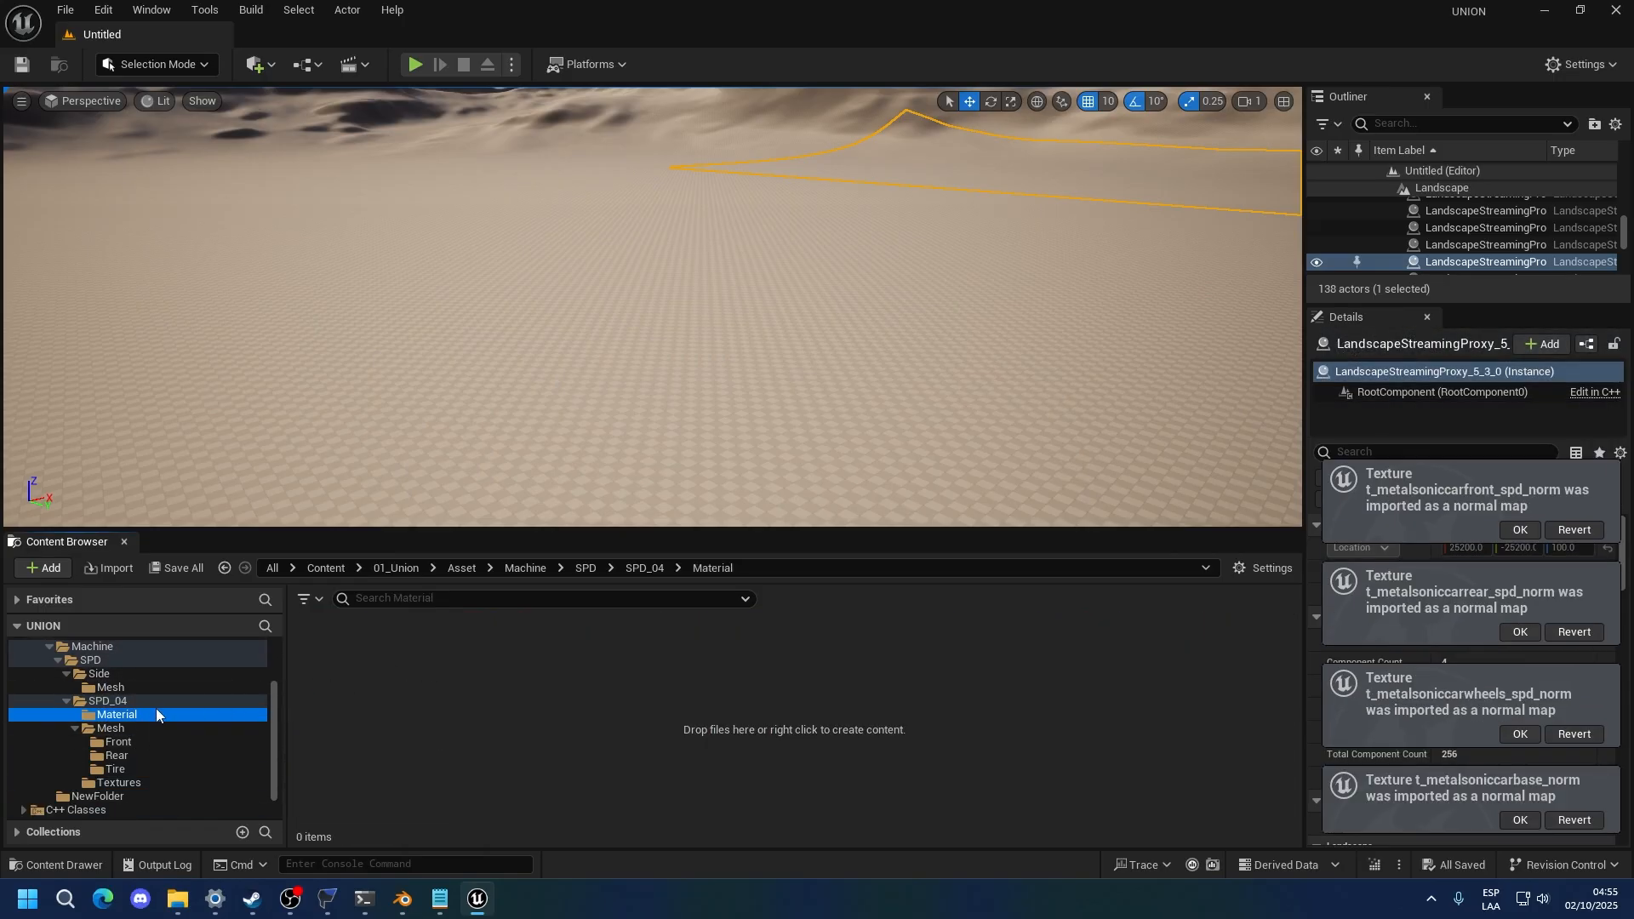
{"action": "scroll", "coordinate": [155, 709], "scroll_direction": "up", "scroll_amount": 3}
{"action": "left_click", "coordinate": [94, 728]}
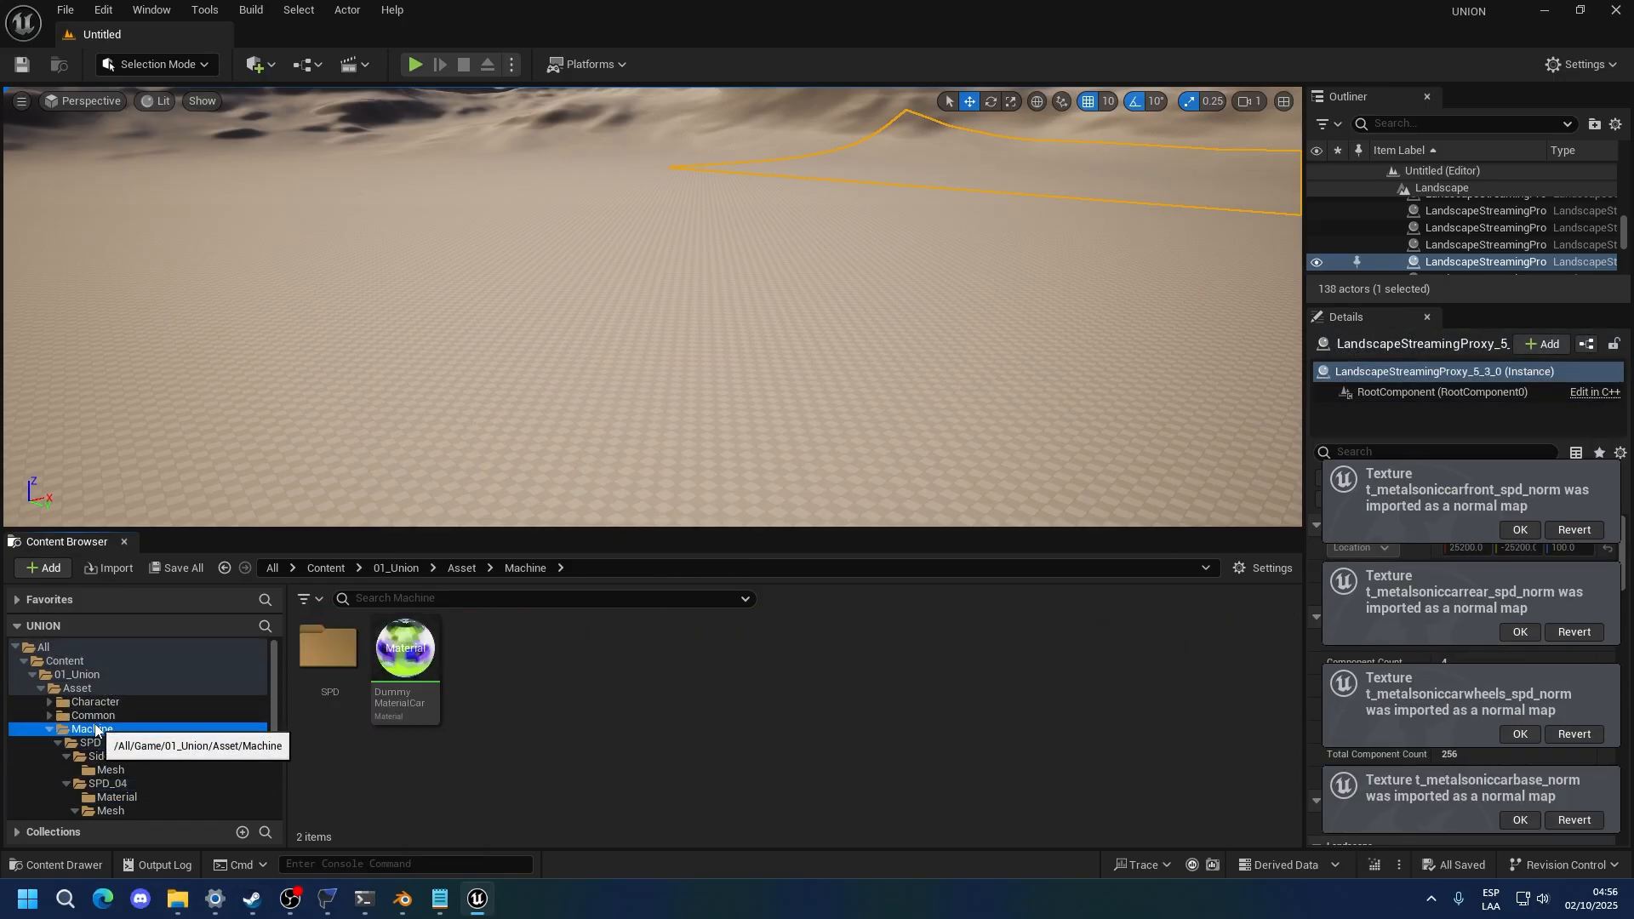
{"action": "right_click", "coordinate": [413, 668]}
{"action": "left_click", "coordinate": [506, 263]}
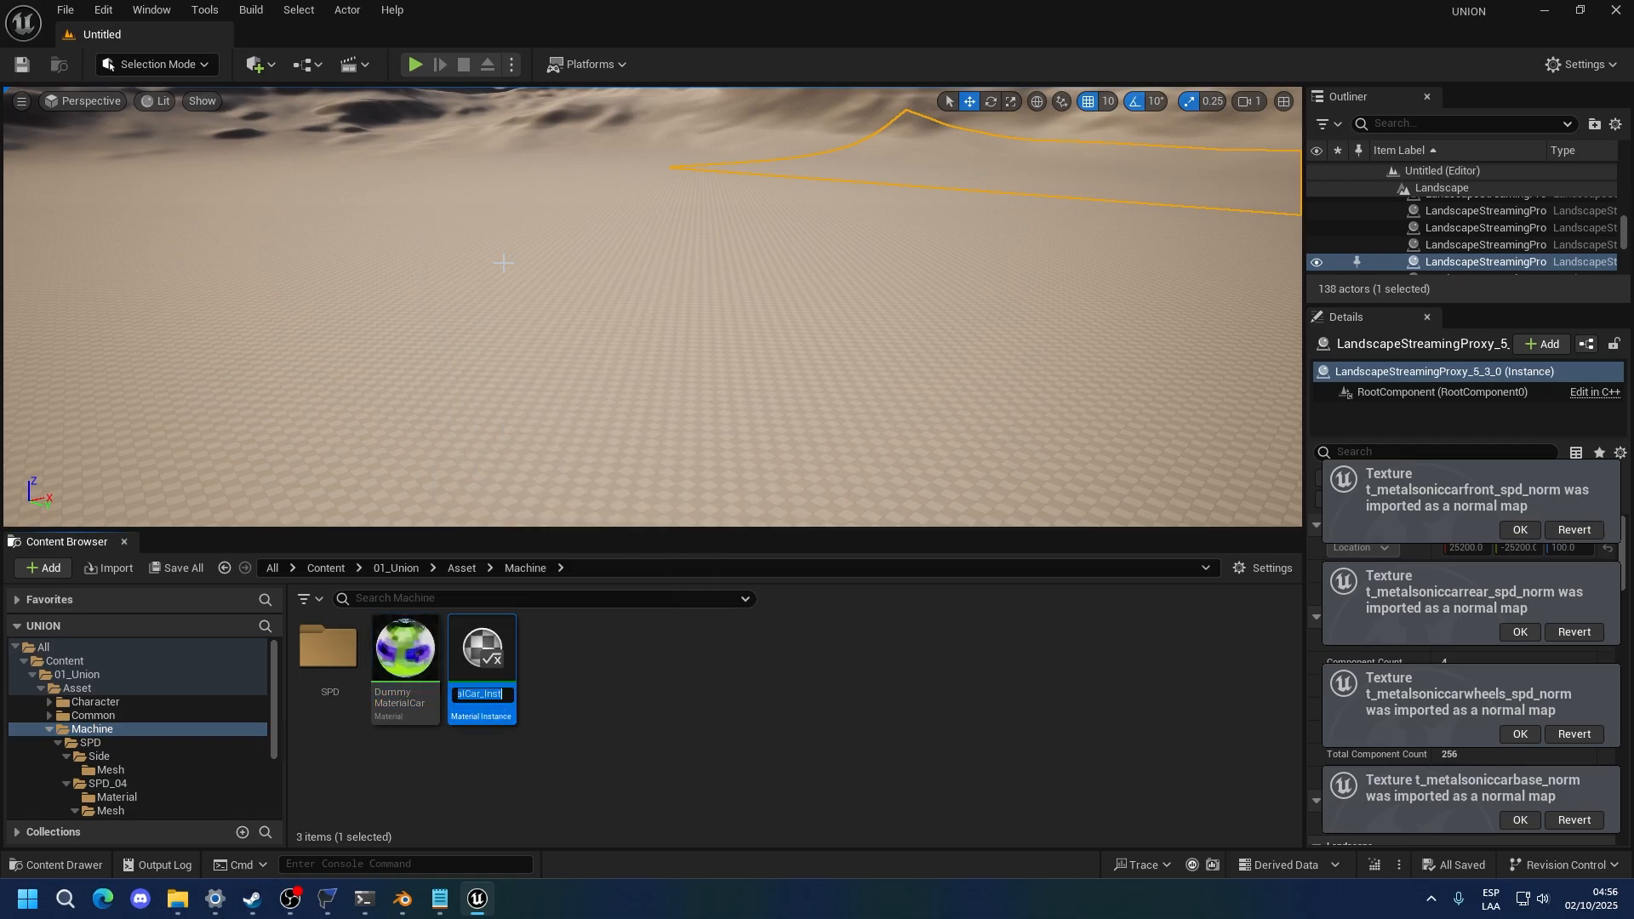
Open the new DummyMaterialCar instance for editing, keeping its editor window clear of the folder tree
{"action": "double_click", "coordinate": [514, 637]}
{"action": "left_click_drag", "start_coordinate": [1069, 223], "coordinate": [852, 182]}
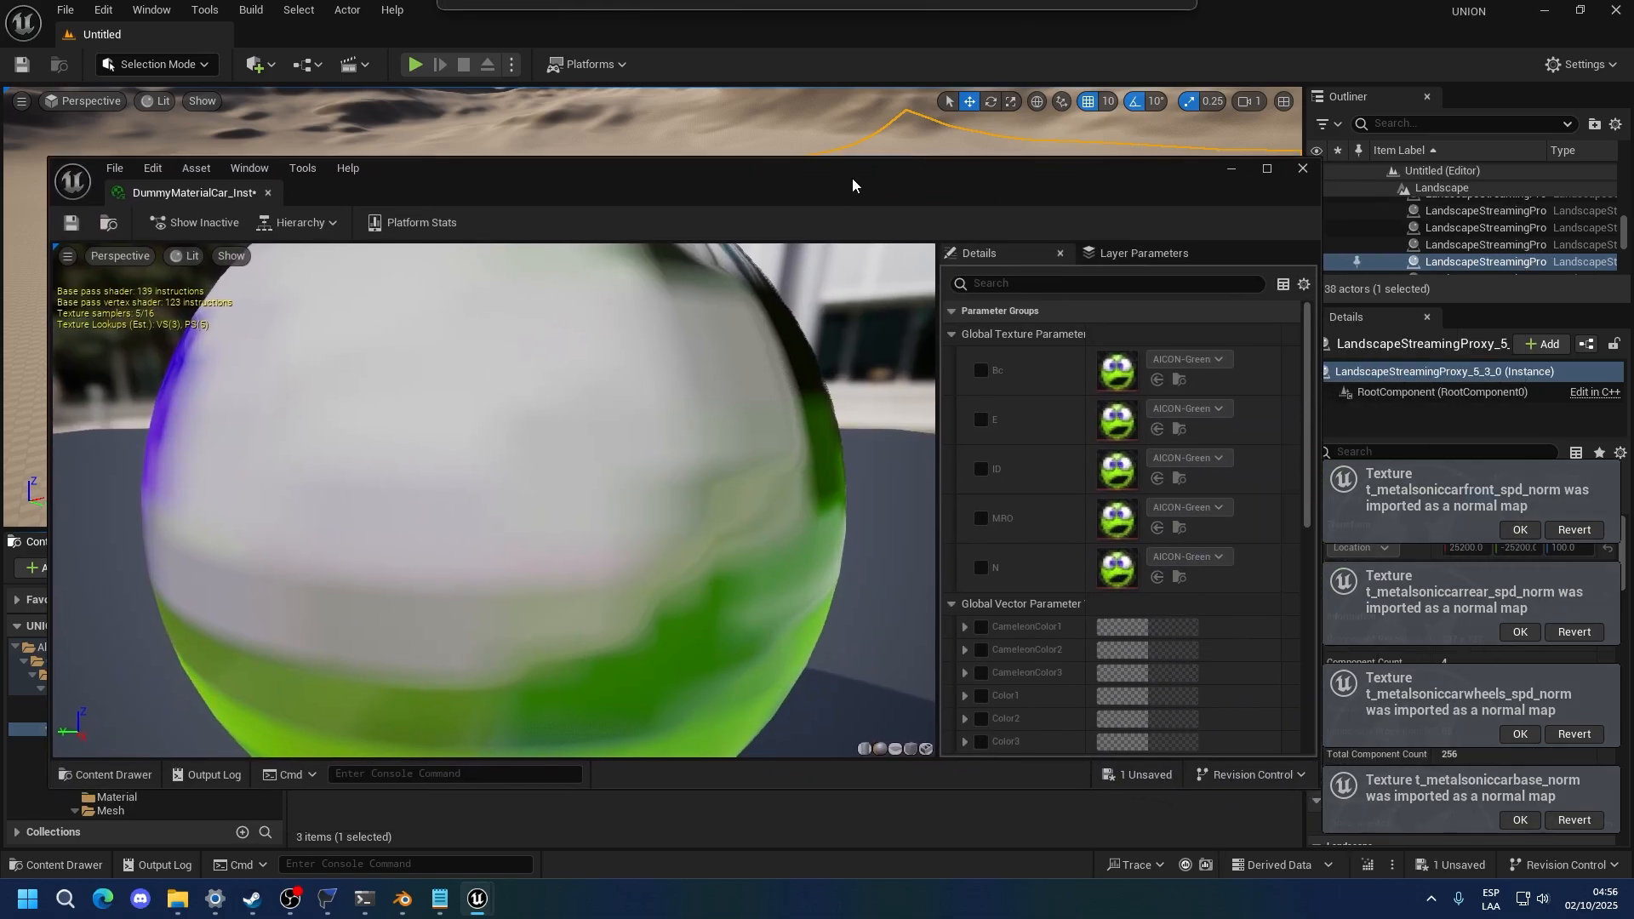
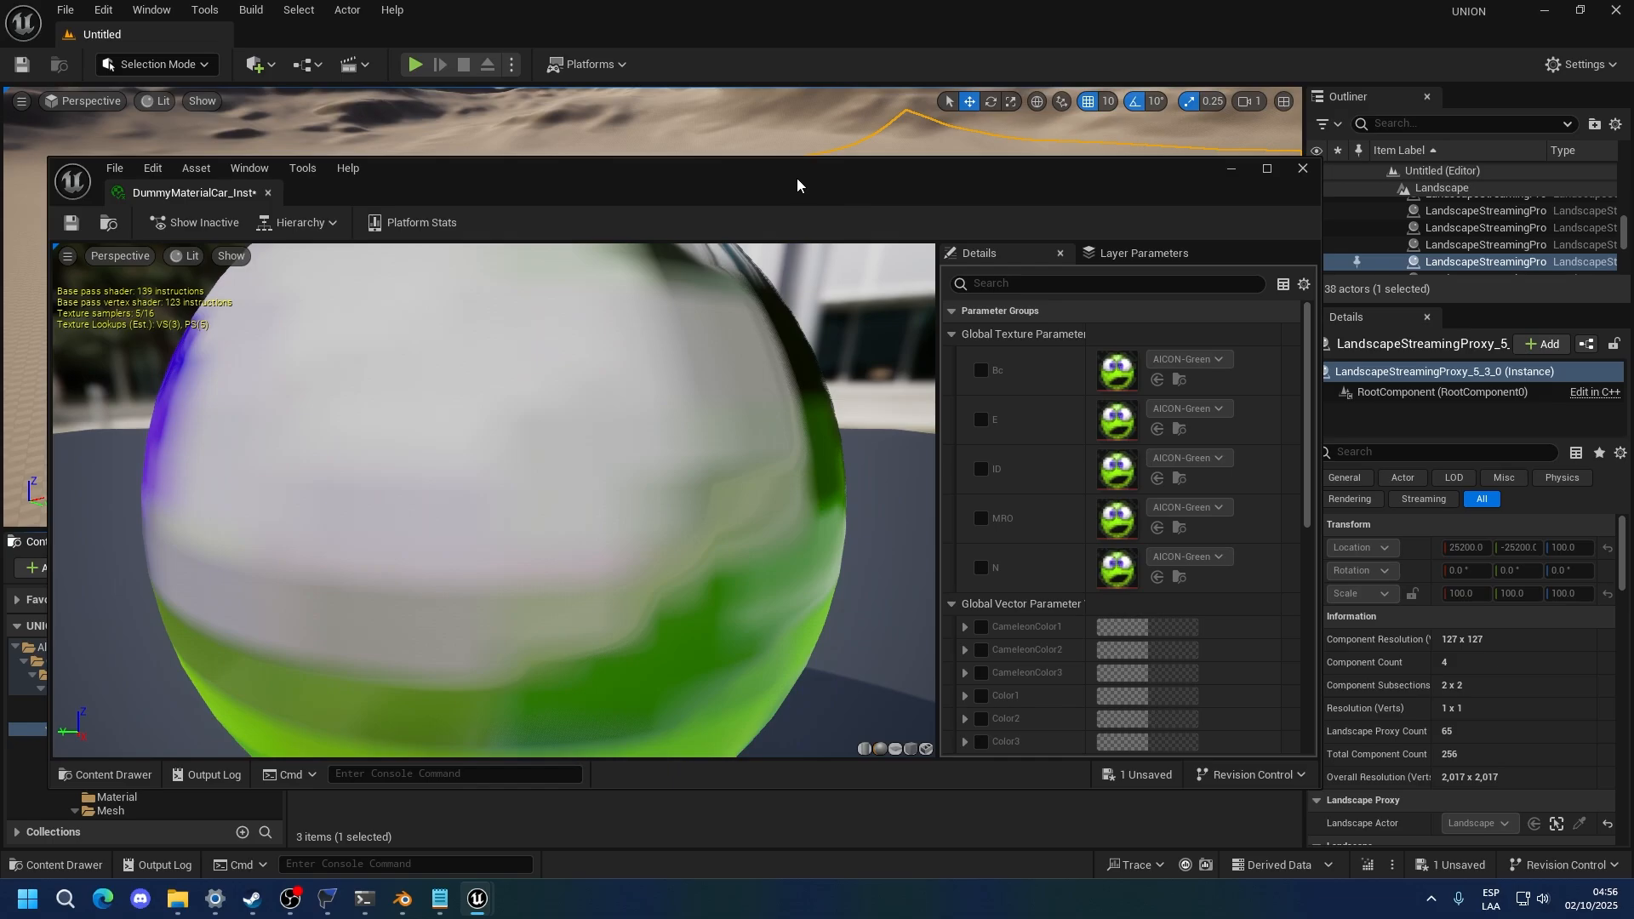
{"action": "left_click_drag", "start_coordinate": [798, 185], "coordinate": [1281, 167]}
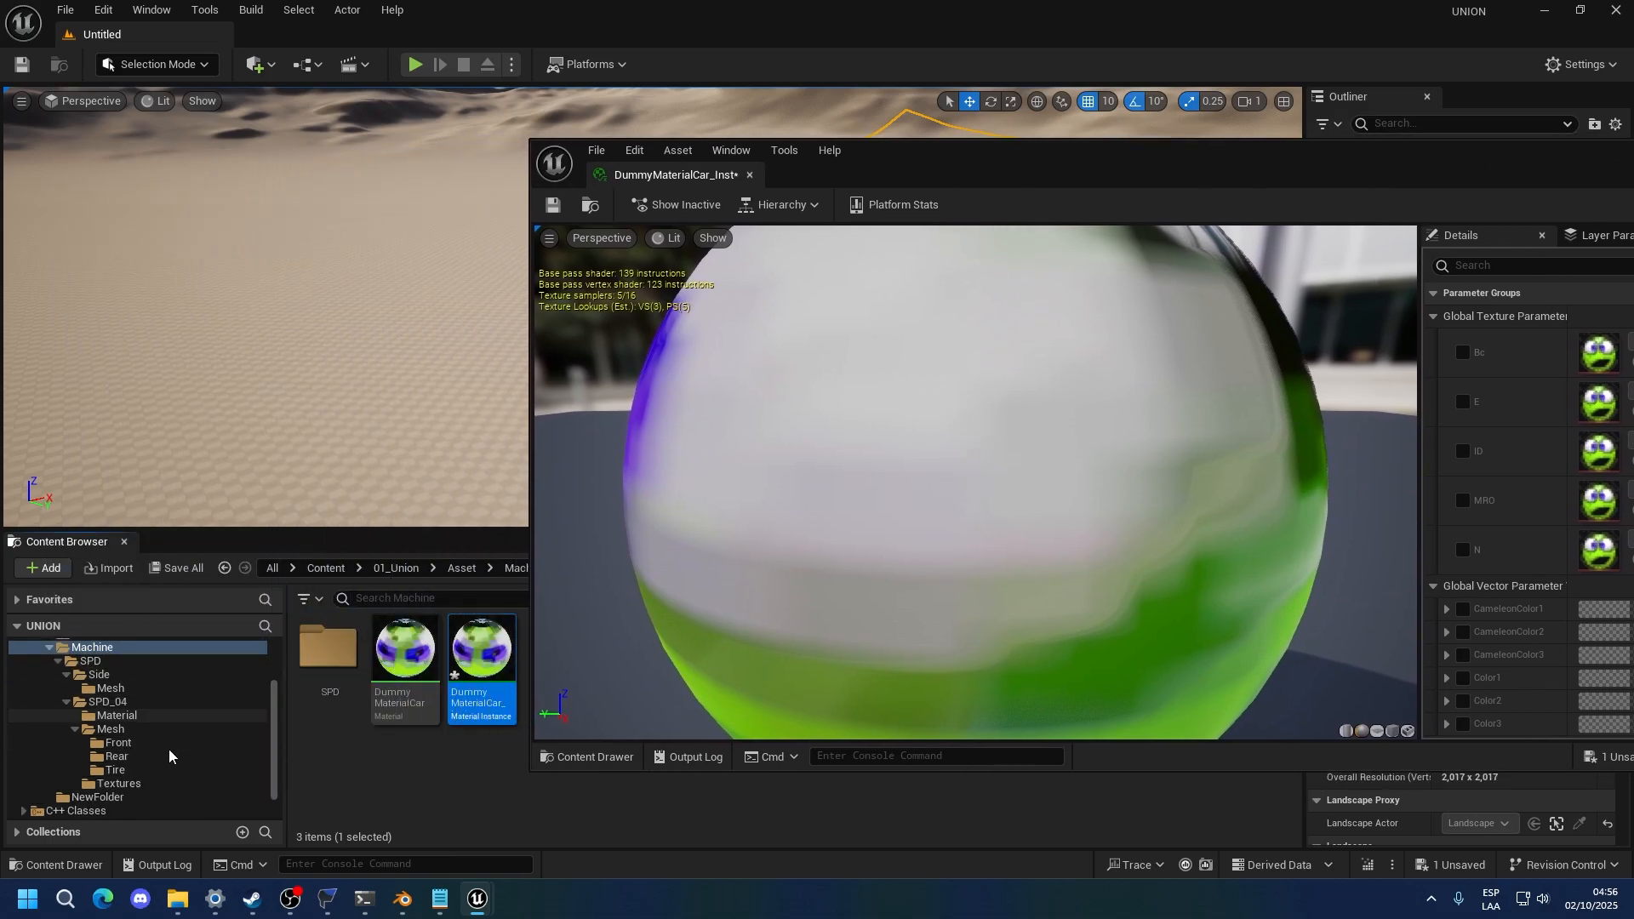
Open the t_metalsoniccarbase_id texture from the SPD_04 Textures folder and filter its properties by "alpha"
{"action": "left_click", "coordinate": [119, 784]}
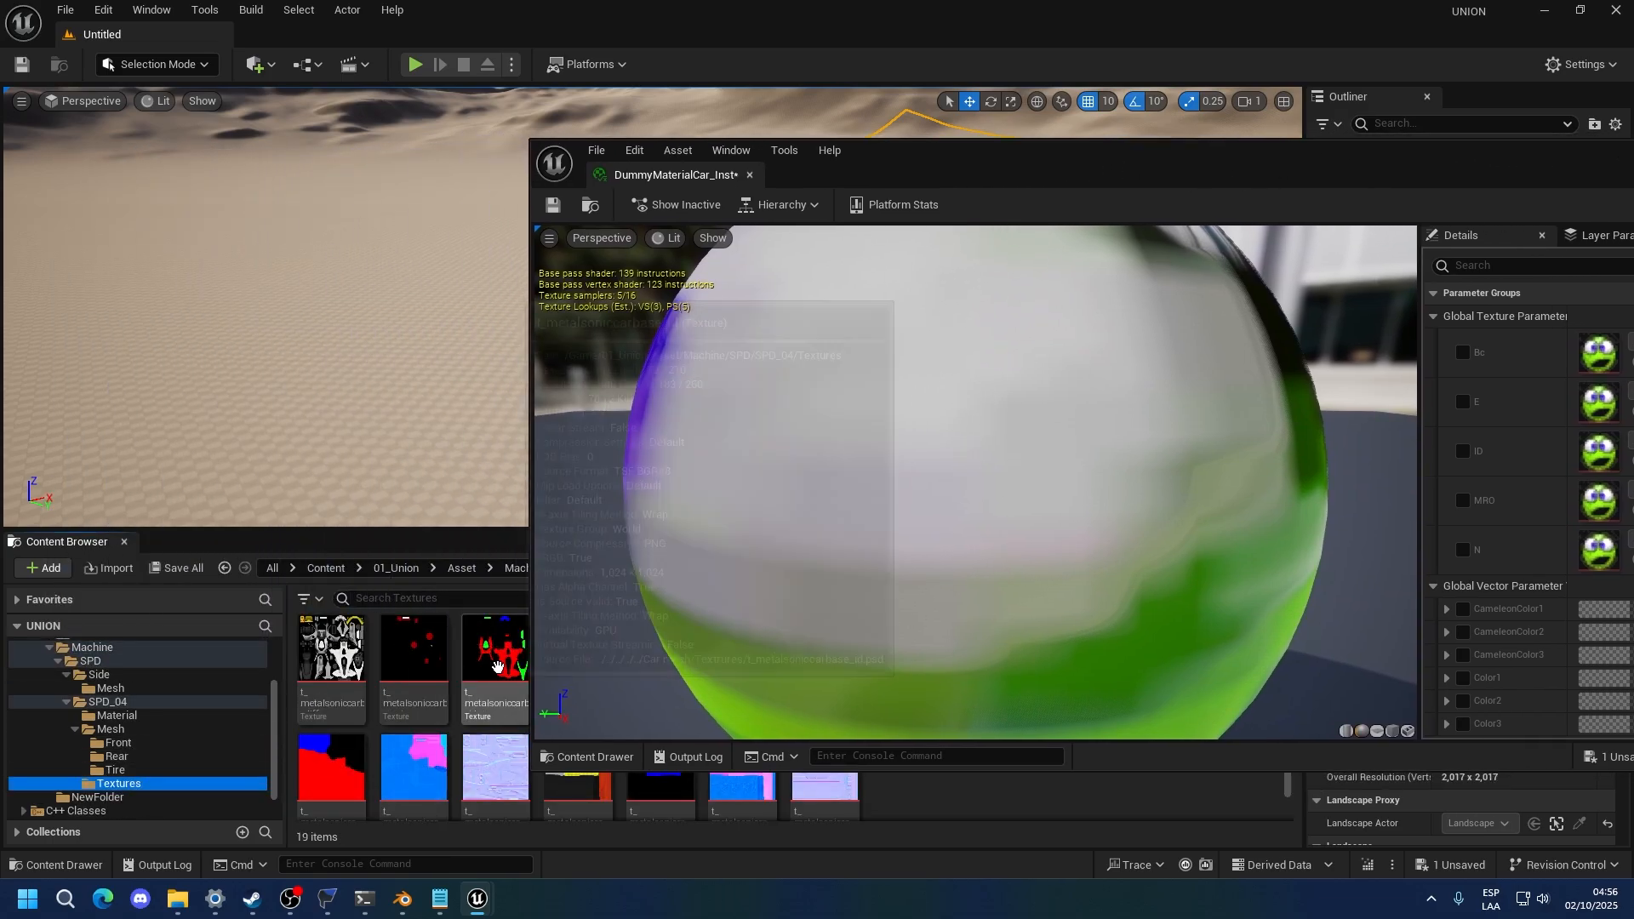
{"action": "double_click", "coordinate": [498, 666]}
{"action": "left_click_drag", "start_coordinate": [1087, 172], "coordinate": [787, 179]}
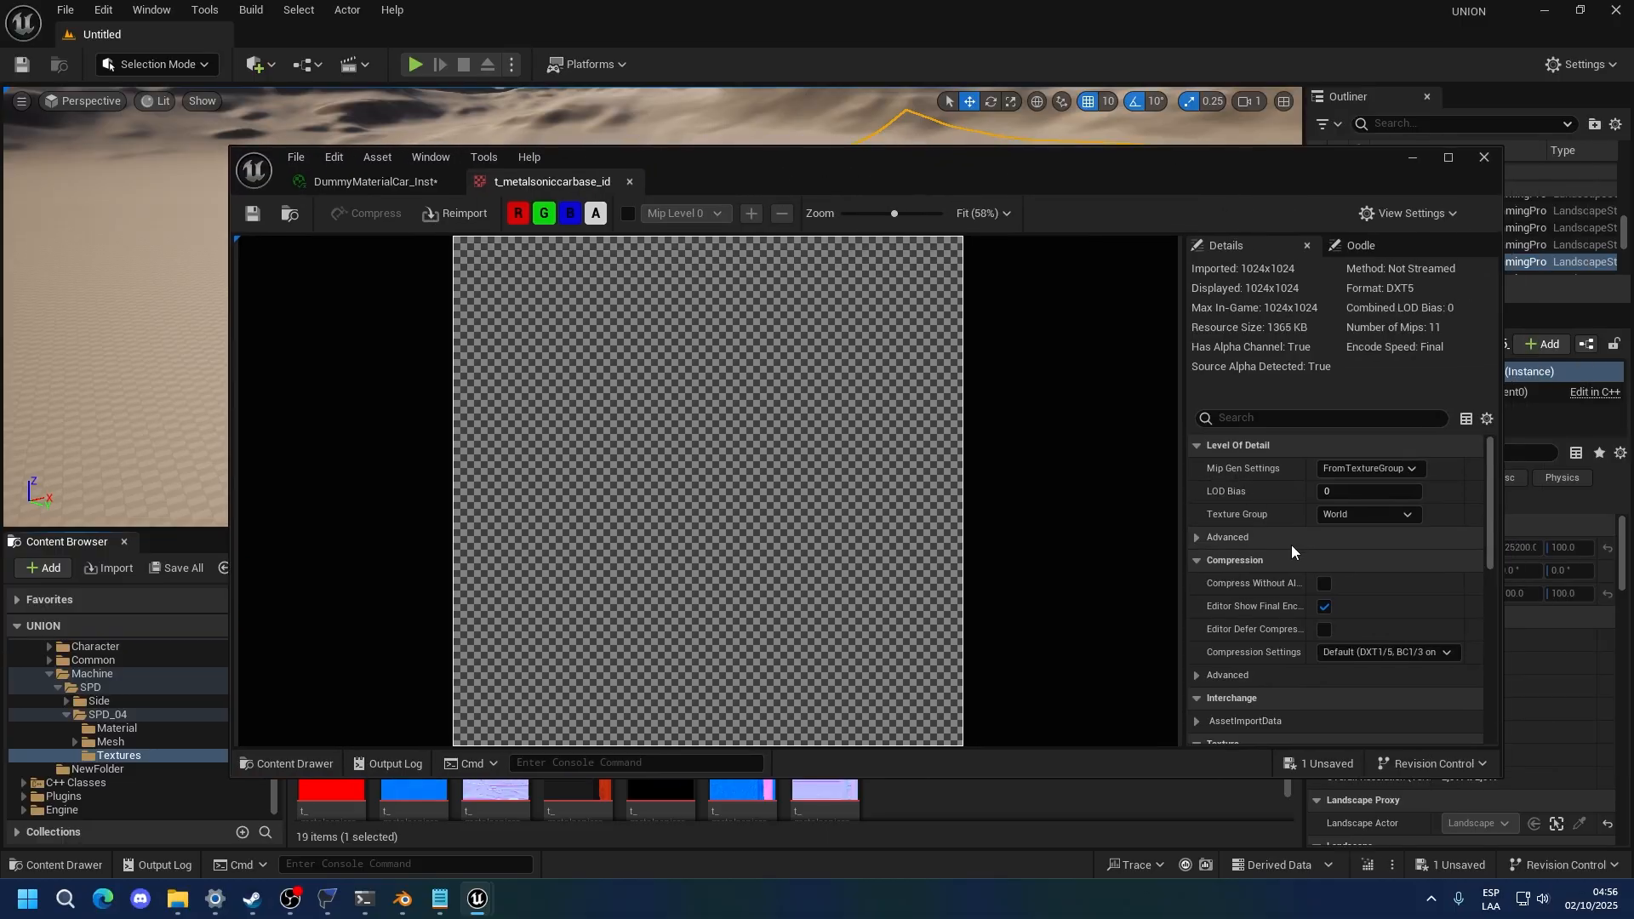
{"action": "scroll", "coordinate": [1311, 572], "scroll_direction": "down", "scroll_amount": 1}
{"action": "left_click", "coordinate": [1199, 508]}
{"action": "scroll", "coordinate": [1289, 581], "scroll_direction": "down", "scroll_amount": 5}
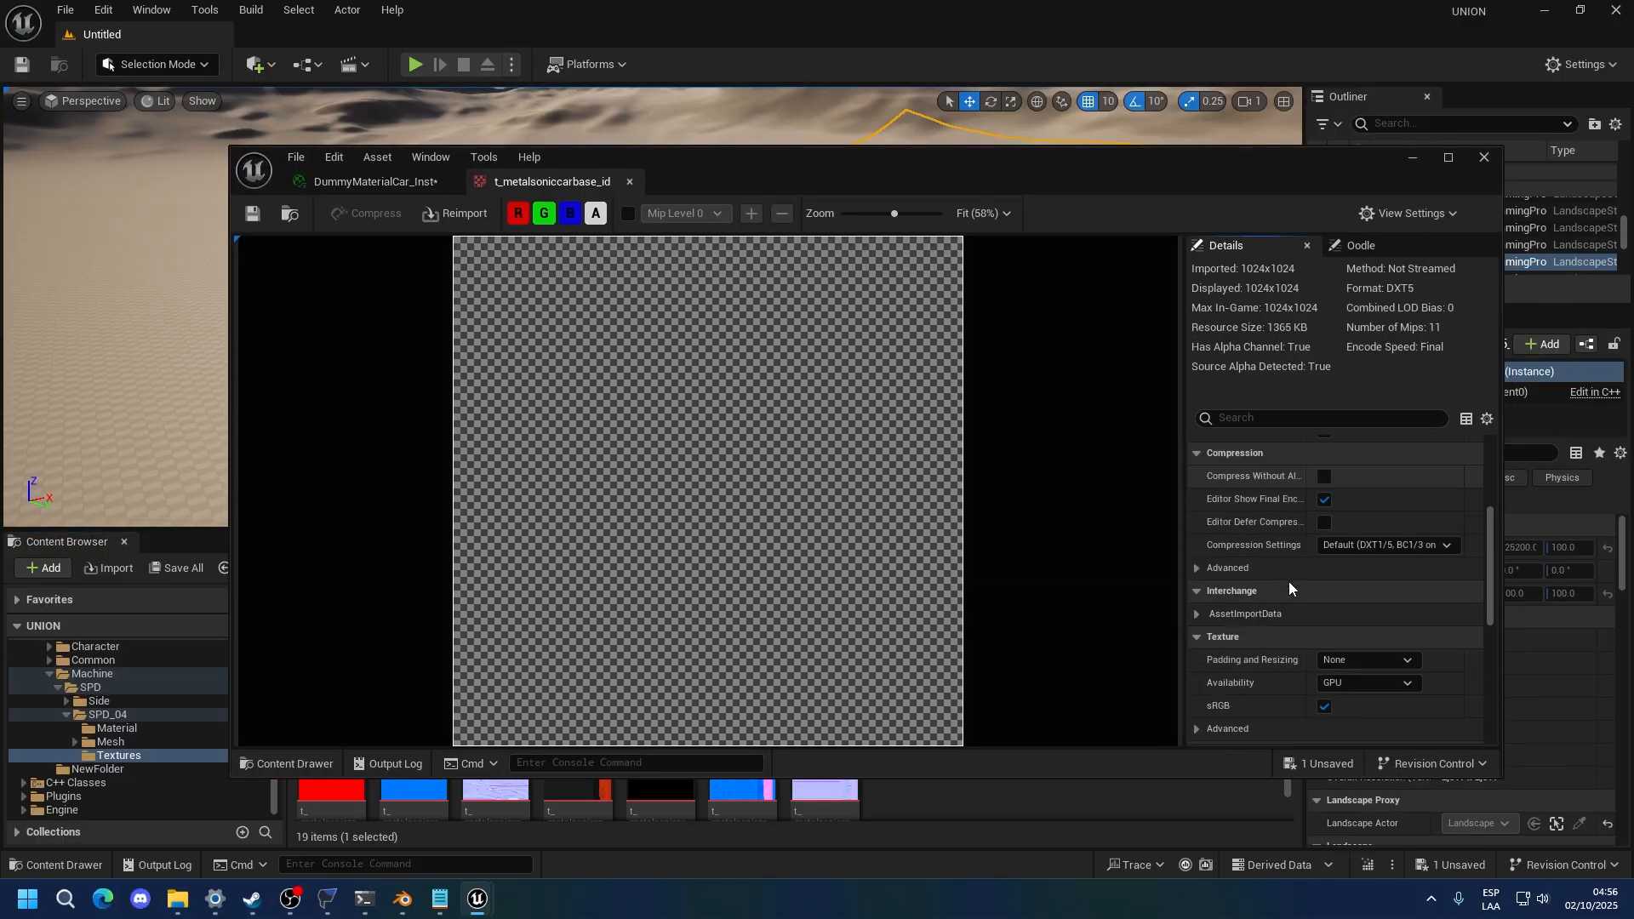
{"action": "left_click", "coordinate": [1252, 418]}
{"action": "type", "text": "alpha"}
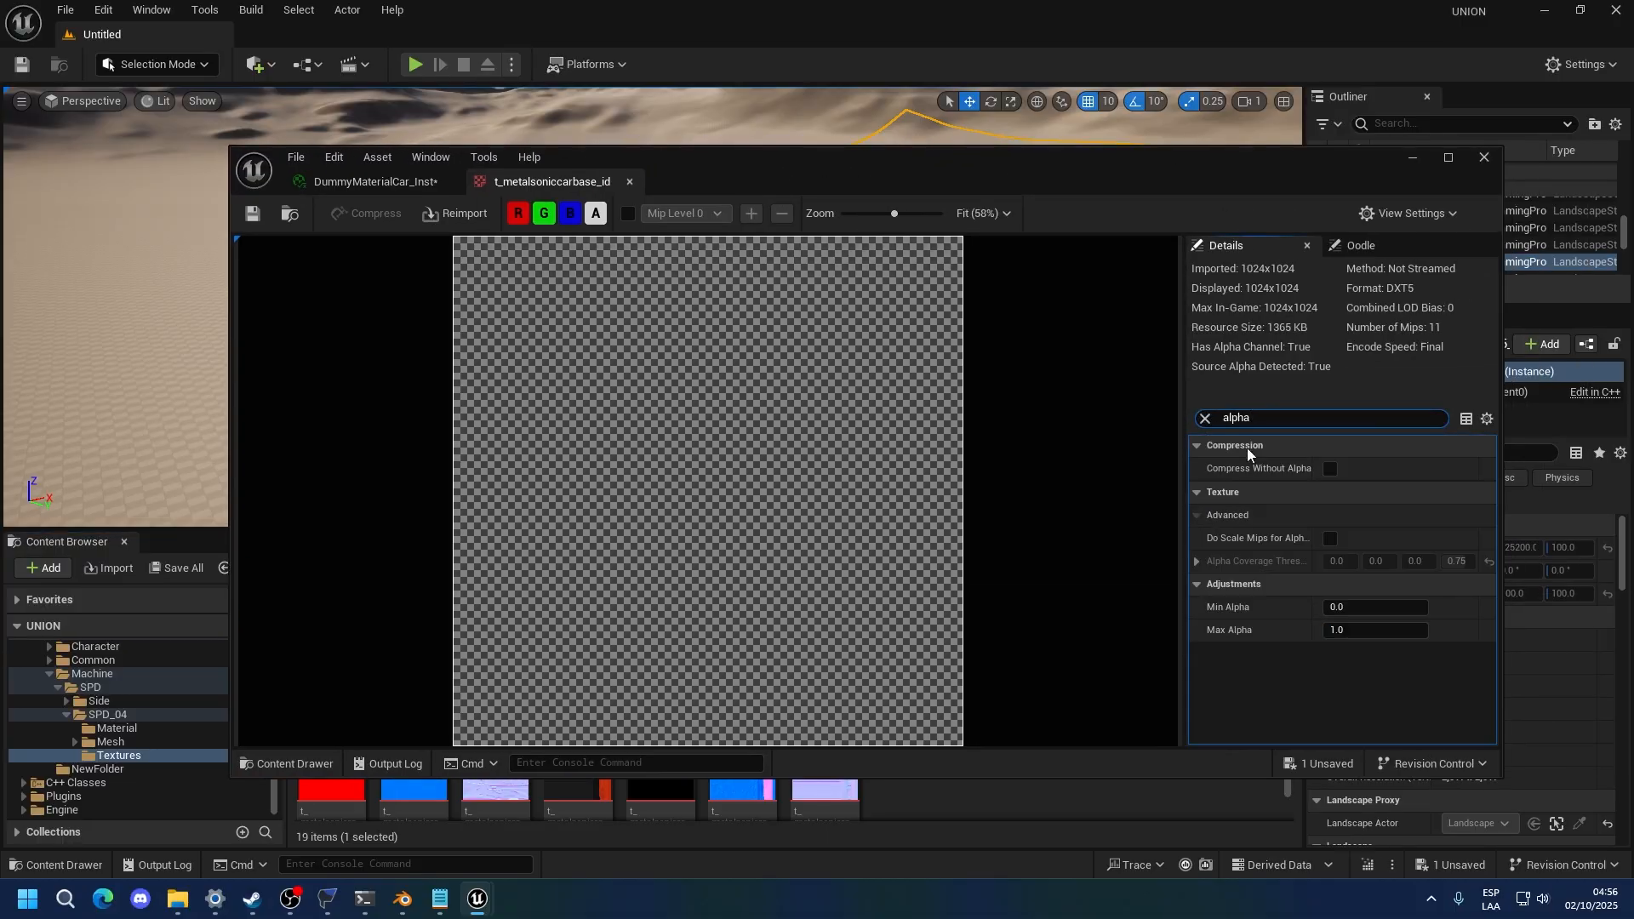
Preview the ID texture with Min Alpha set to 1, and restore Min Alpha to 0
{"action": "left_click", "coordinate": [1365, 628]}
{"action": "left_click", "coordinate": [1354, 593]}
{"action": "left_click", "coordinate": [1343, 593]}
{"action": "left_click", "coordinate": [1345, 606]}
{"action": "type", "text": "1"}
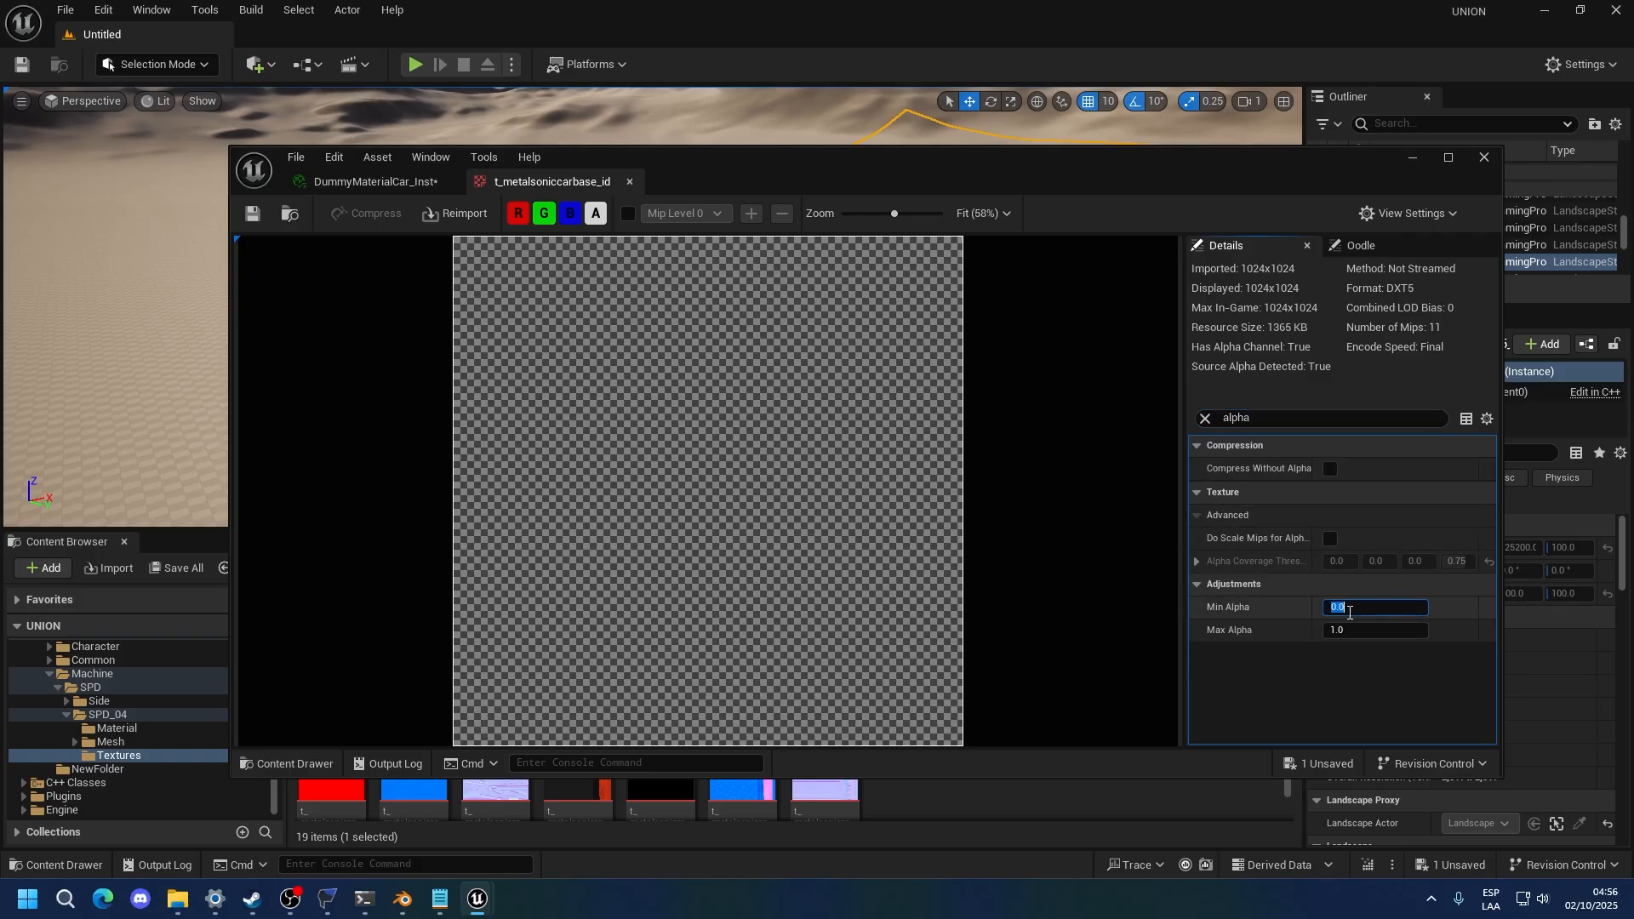
{"action": "key", "text": "Return"}
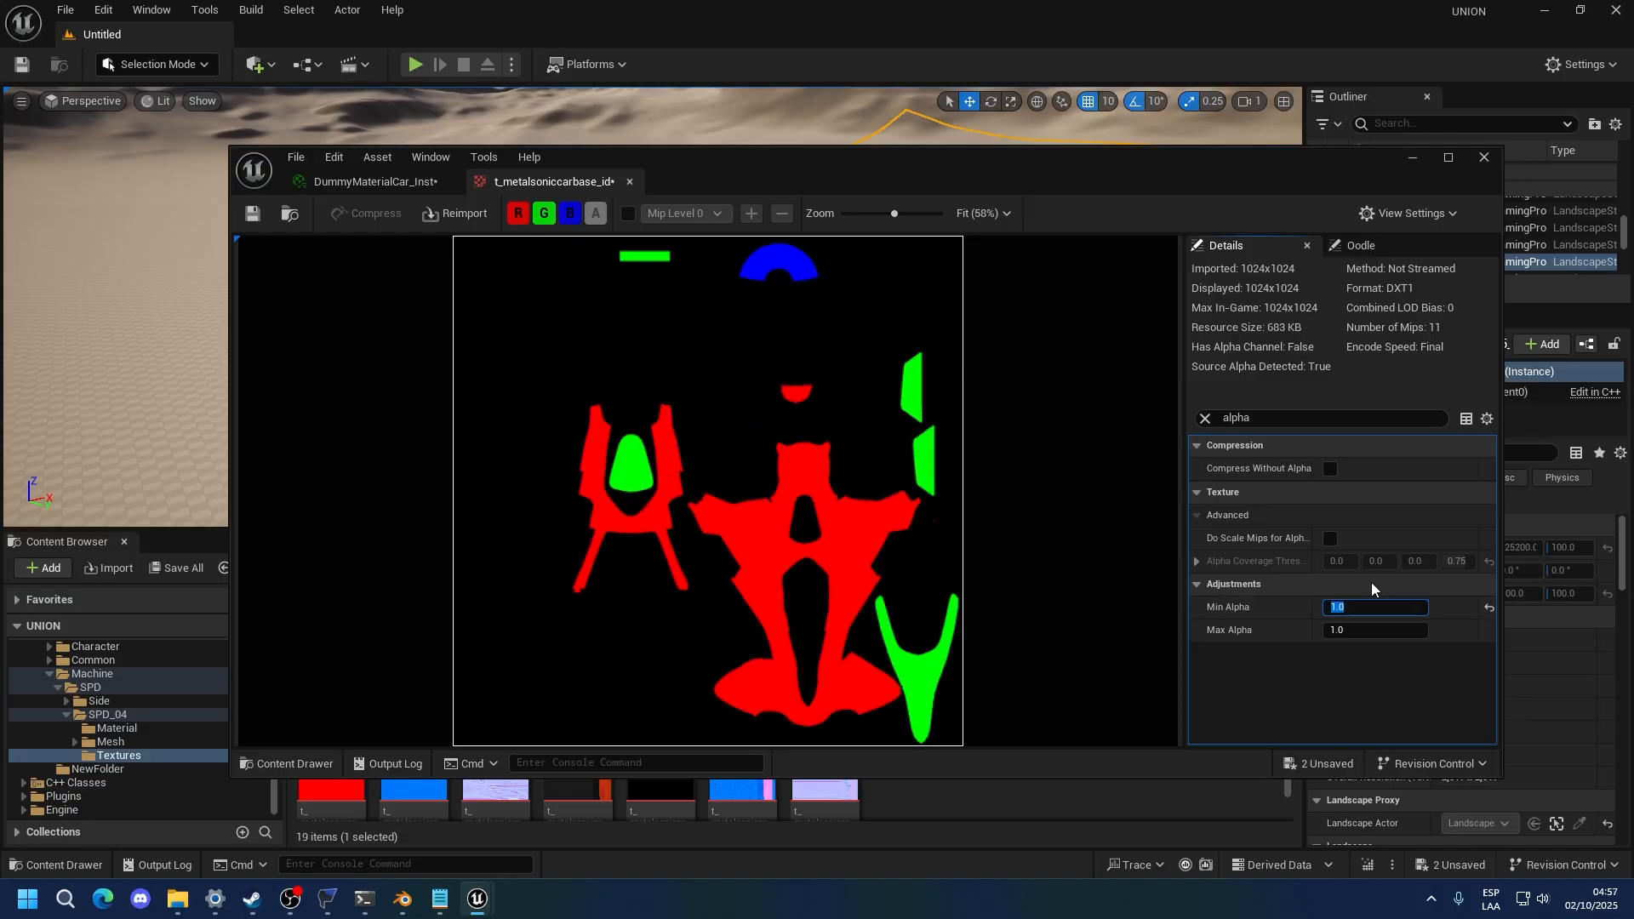
{"action": "type", "text": "0"}
{"action": "key", "text": "Return"}
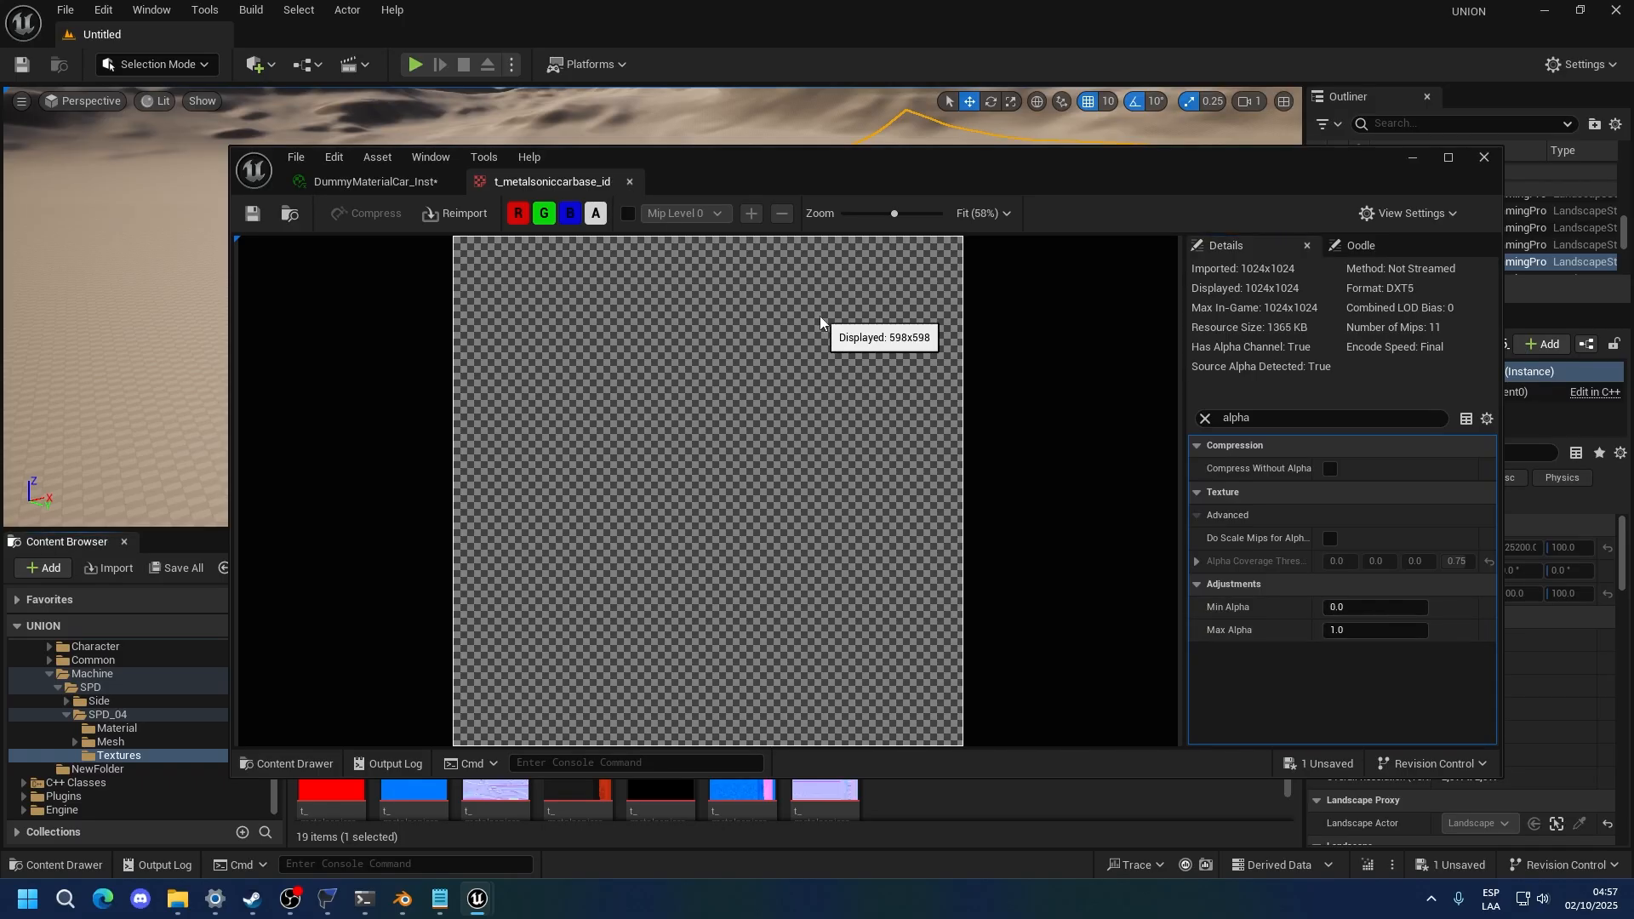
Close the asset editors and return to the Machine folder containing the dummy material and its instance
{"action": "left_click", "coordinate": [1485, 158]}
{"action": "scroll", "coordinate": [114, 705], "scroll_direction": "up", "scroll_amount": 3}
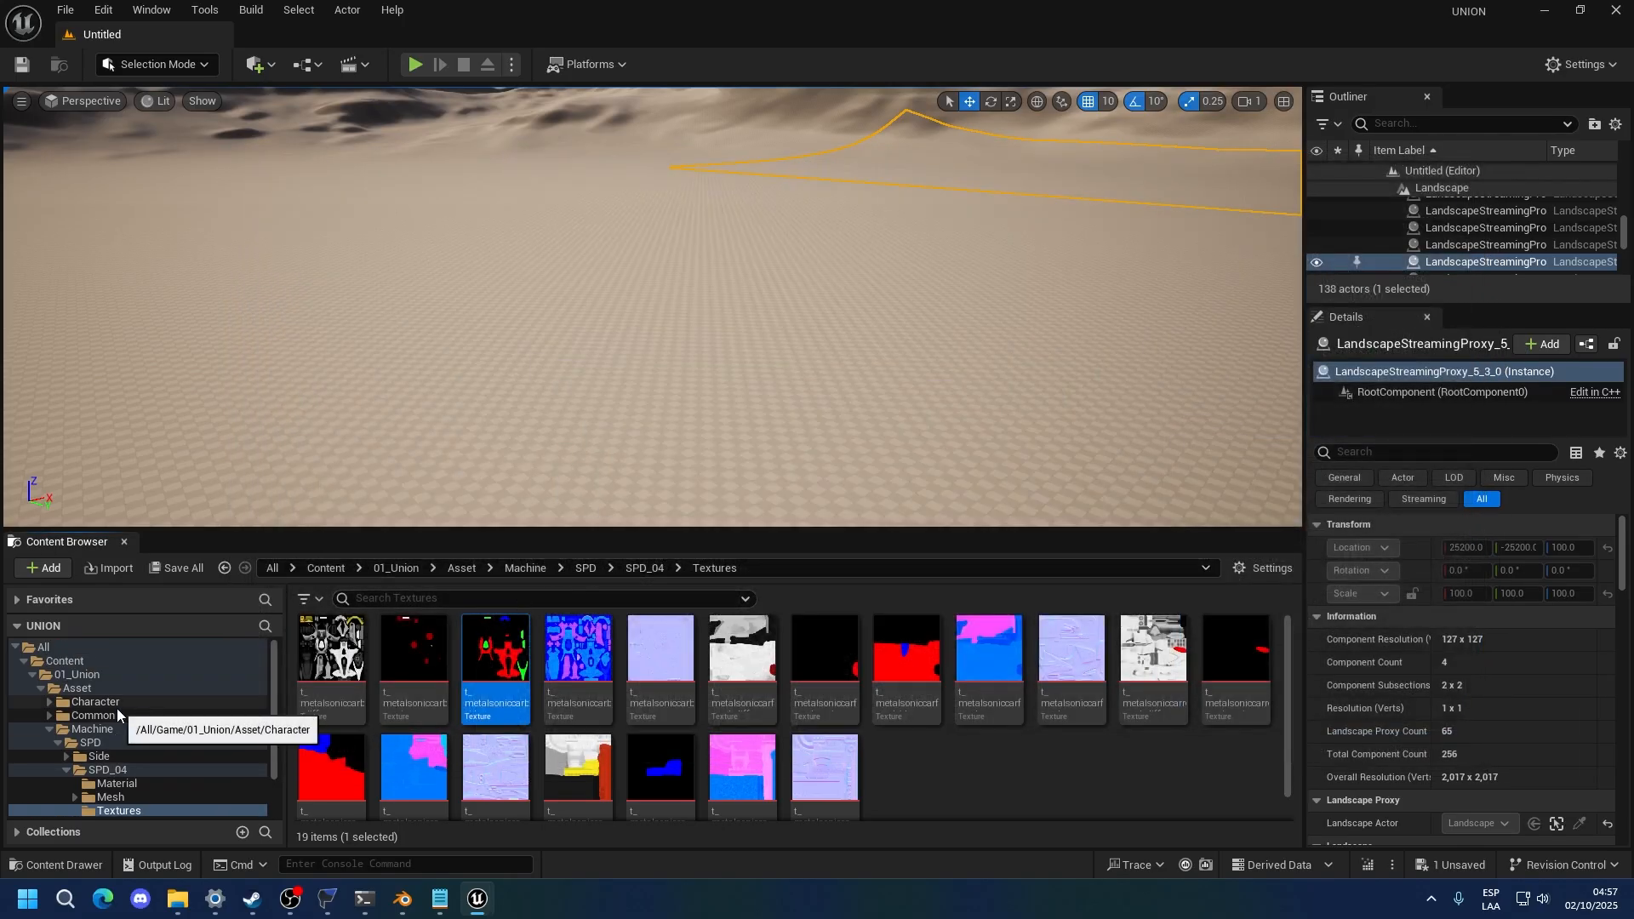
{"action": "left_click", "coordinate": [102, 702]}
{"action": "left_click", "coordinate": [128, 688]}
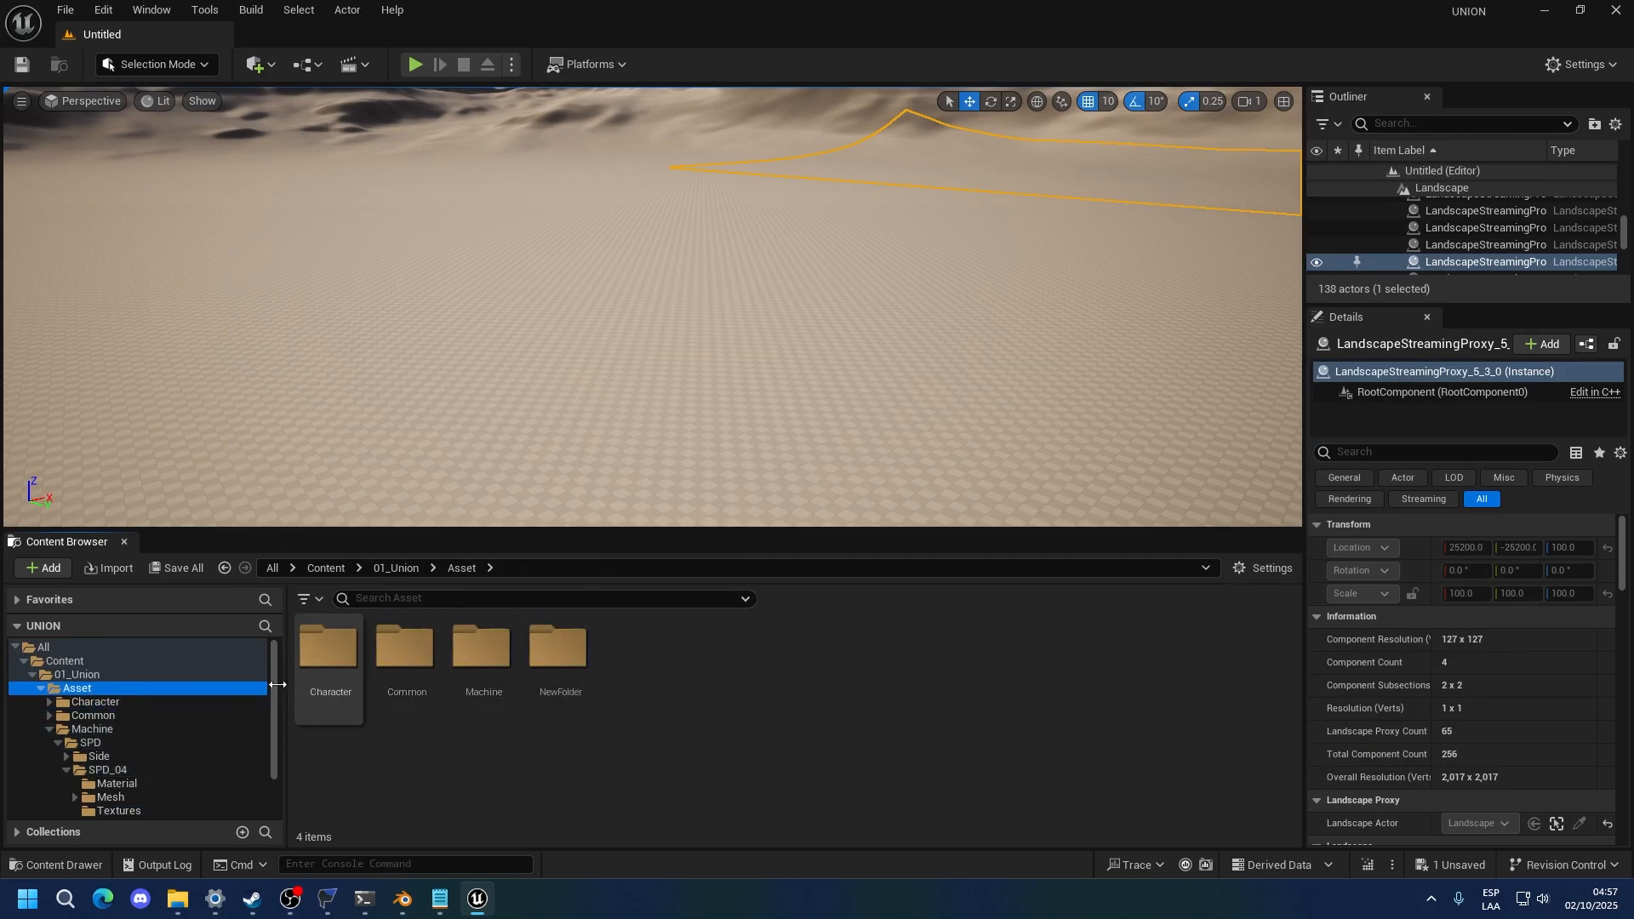
{"action": "left_click", "coordinate": [106, 730]}
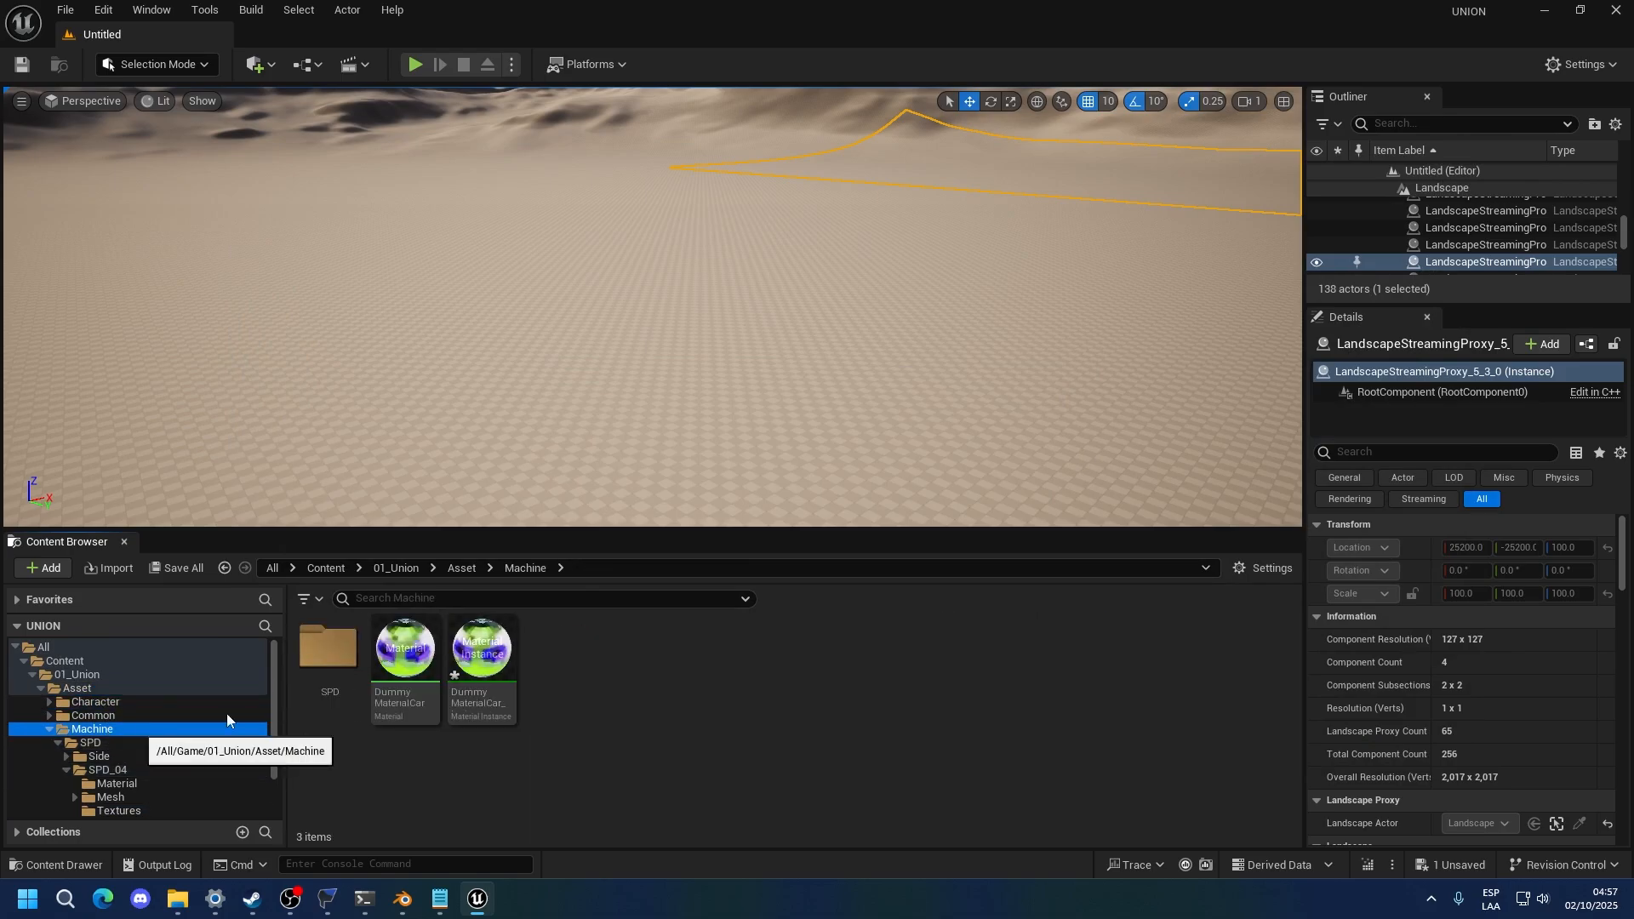
{"action": "right_click", "coordinate": [422, 677]}
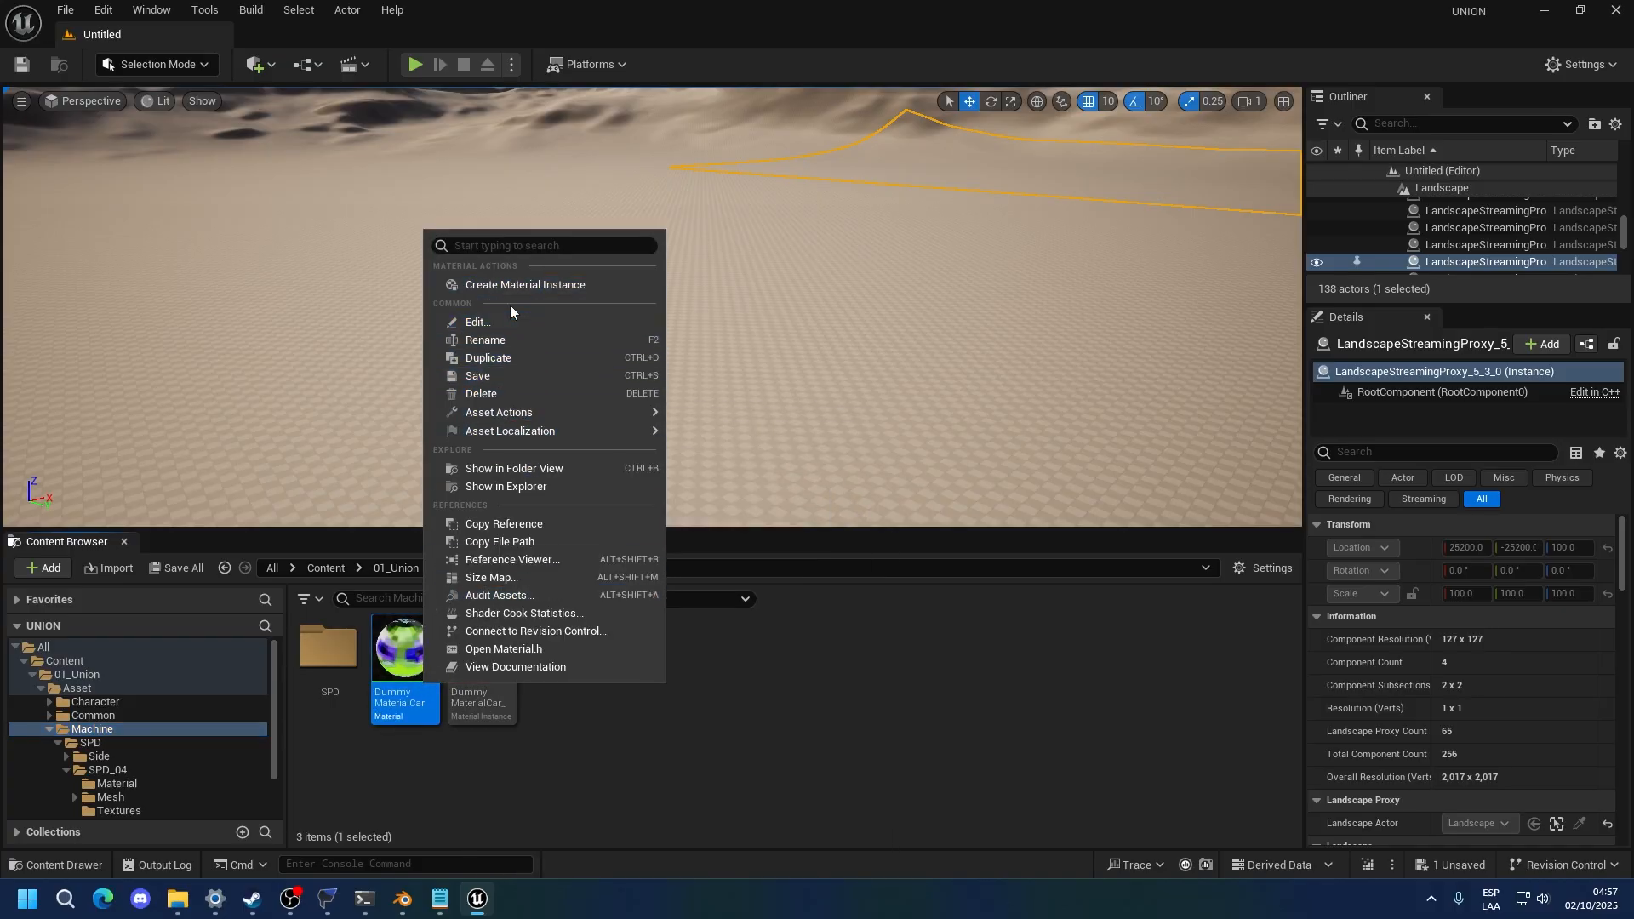
{"action": "key", "text": "Escape"}
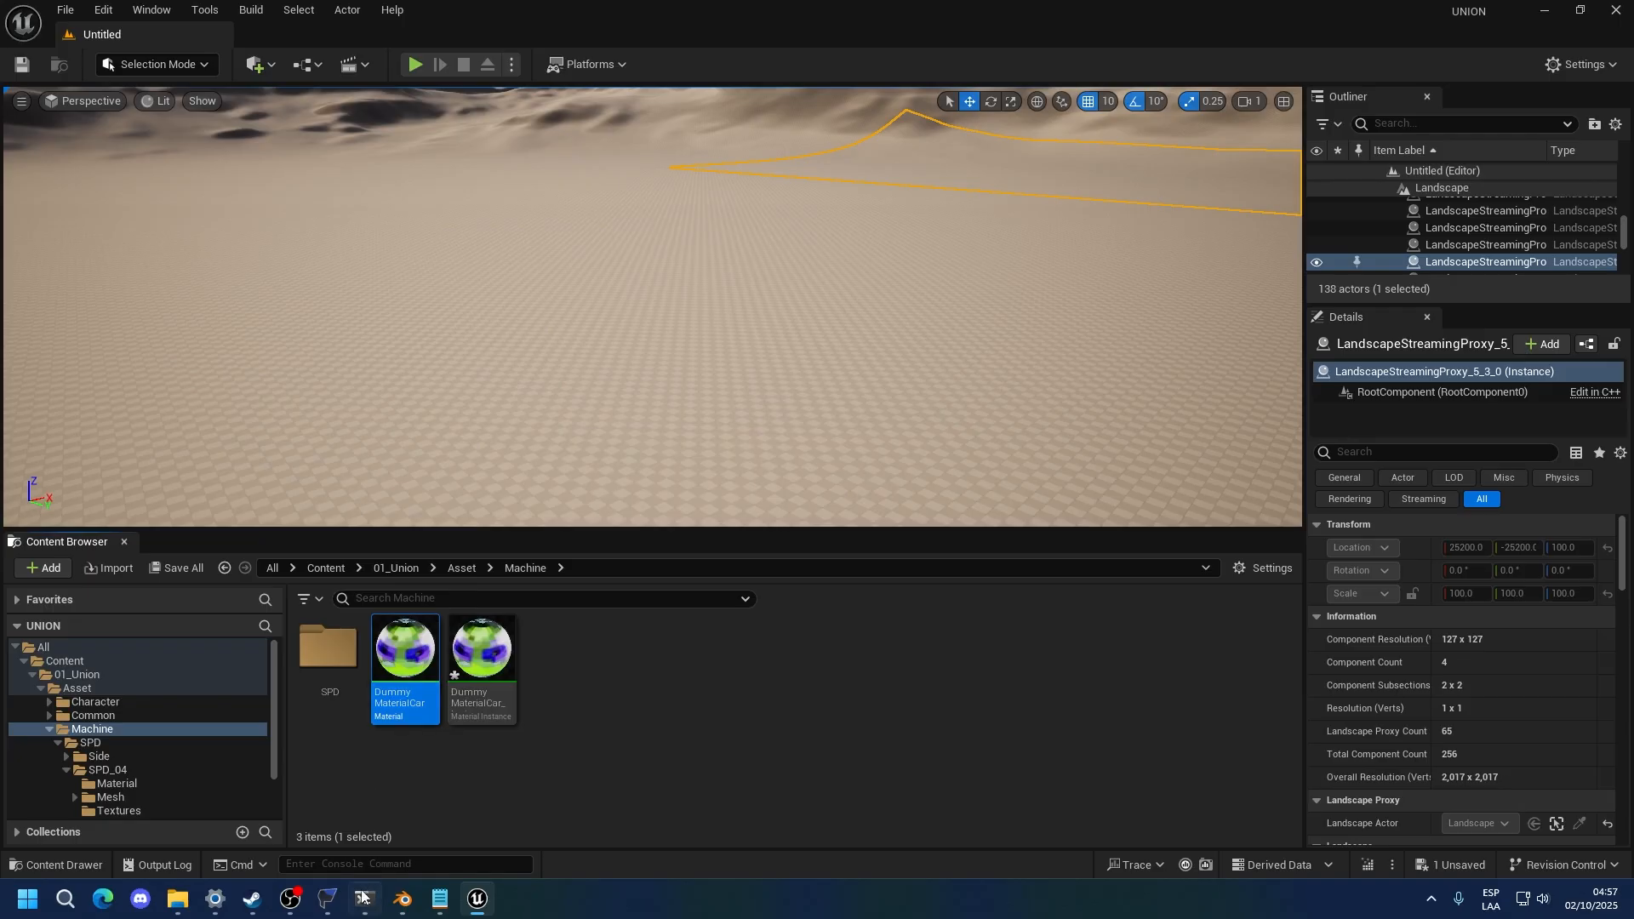
In FModel, copy the package name without extension of M_Speedcar_04_Front_L from the SPD_04 Material folder
{"action": "left_click", "coordinate": [327, 899]}
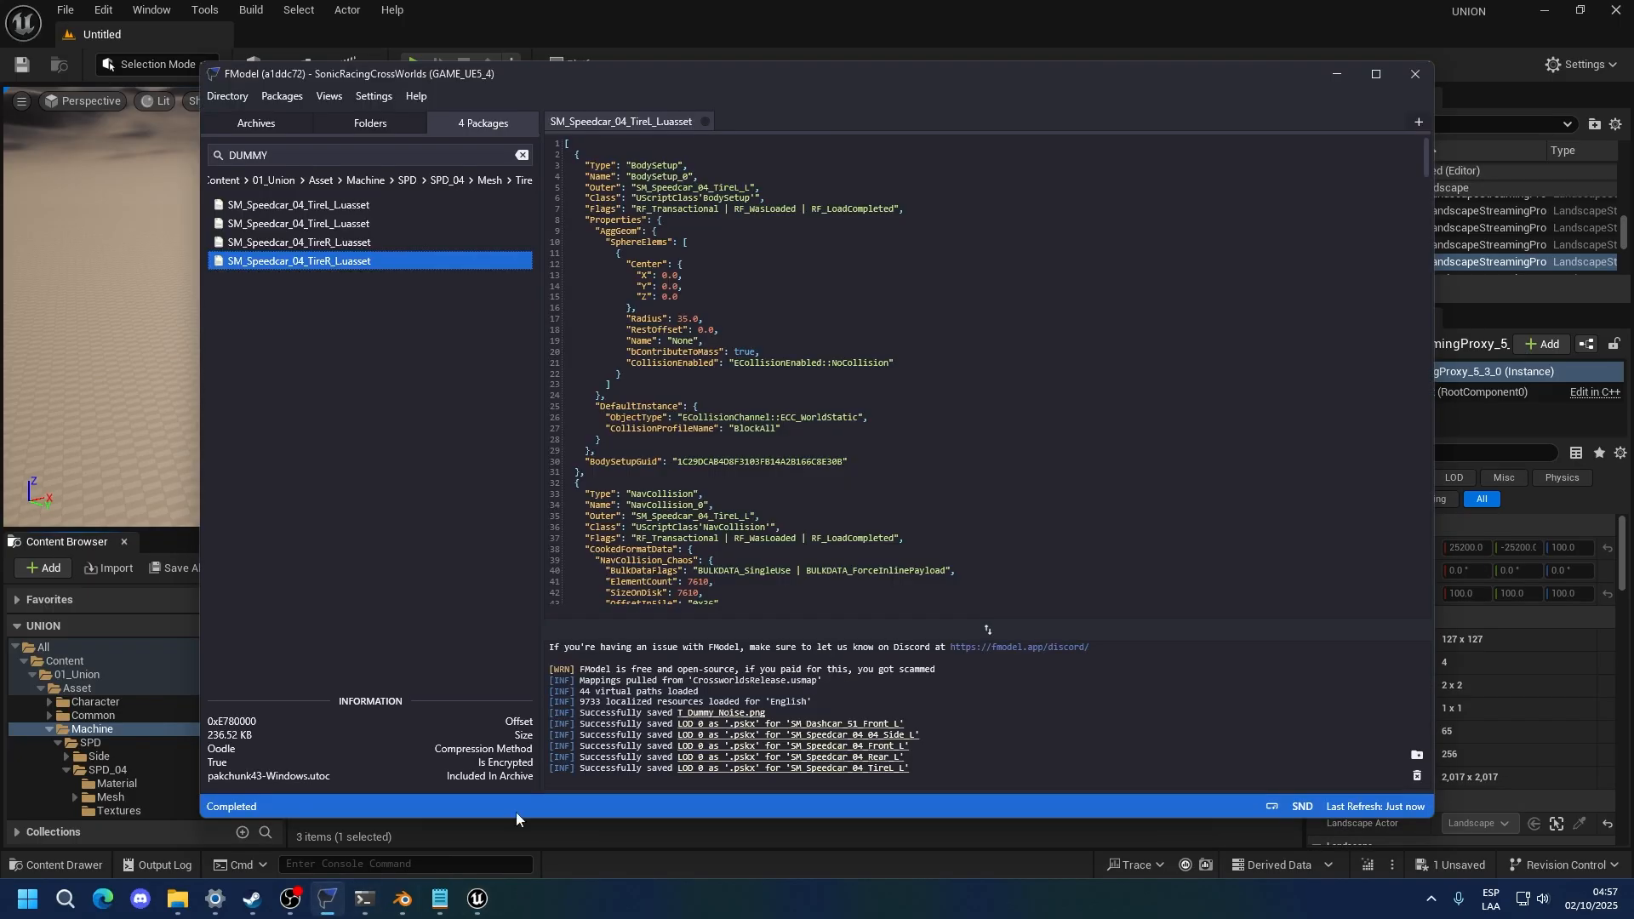
{"action": "left_click", "coordinate": [406, 189]}
{"action": "left_click", "coordinate": [412, 467]}
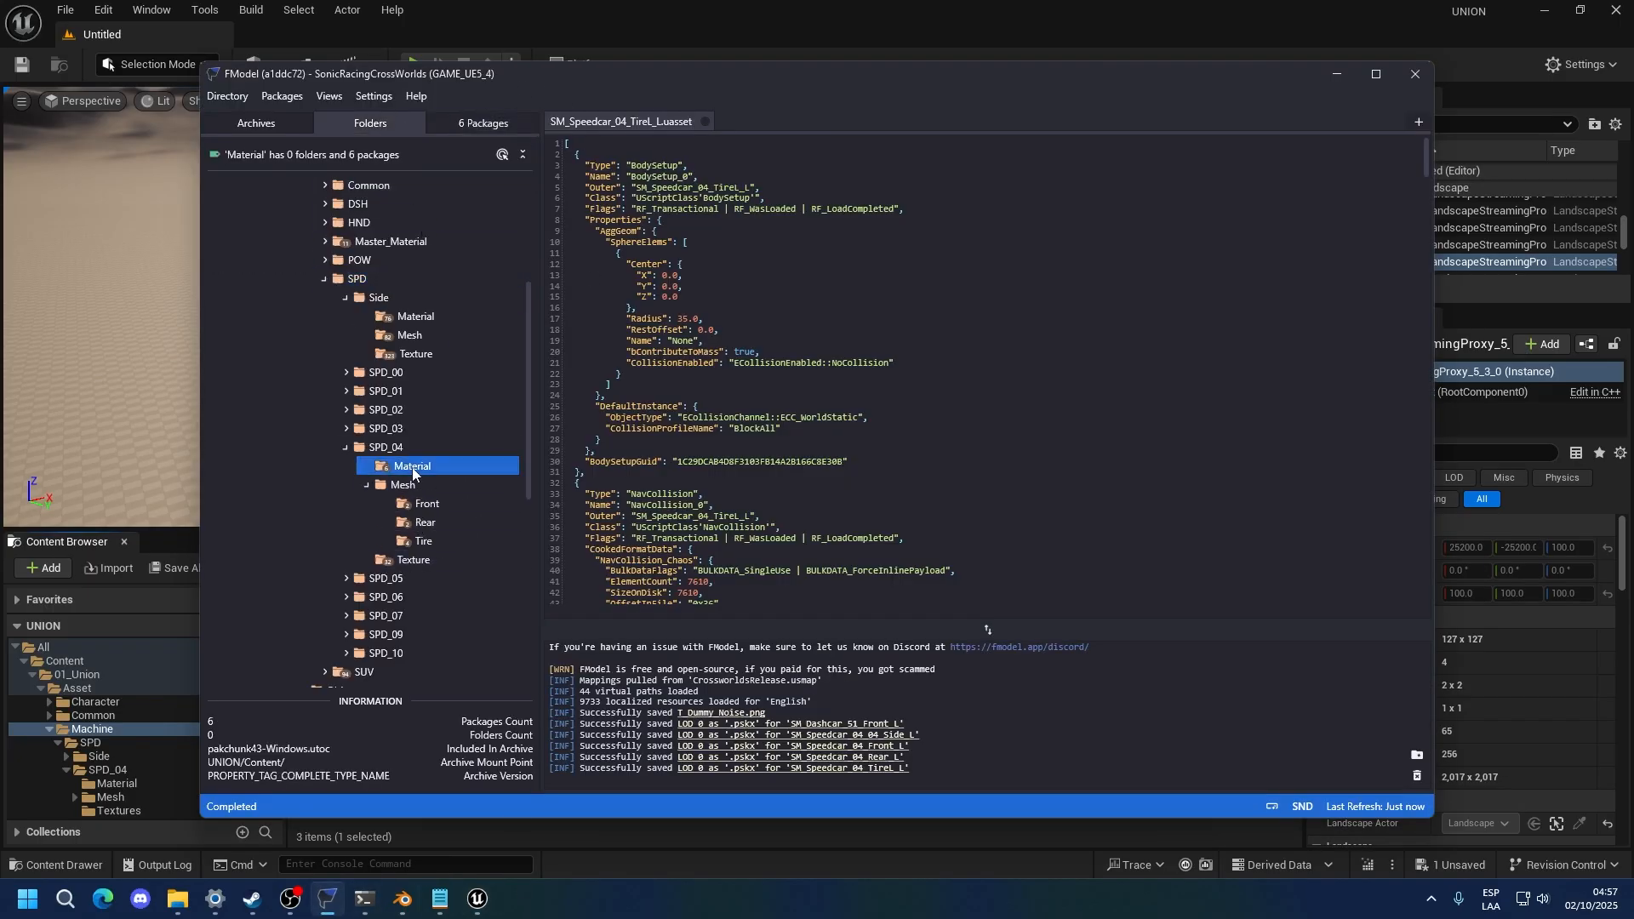
{"action": "double_click", "coordinate": [412, 467]}
{"action": "left_click", "coordinate": [341, 205]}
{"action": "right_click", "coordinate": [342, 207]}
{"action": "mouse_move", "coordinate": [386, 392]}
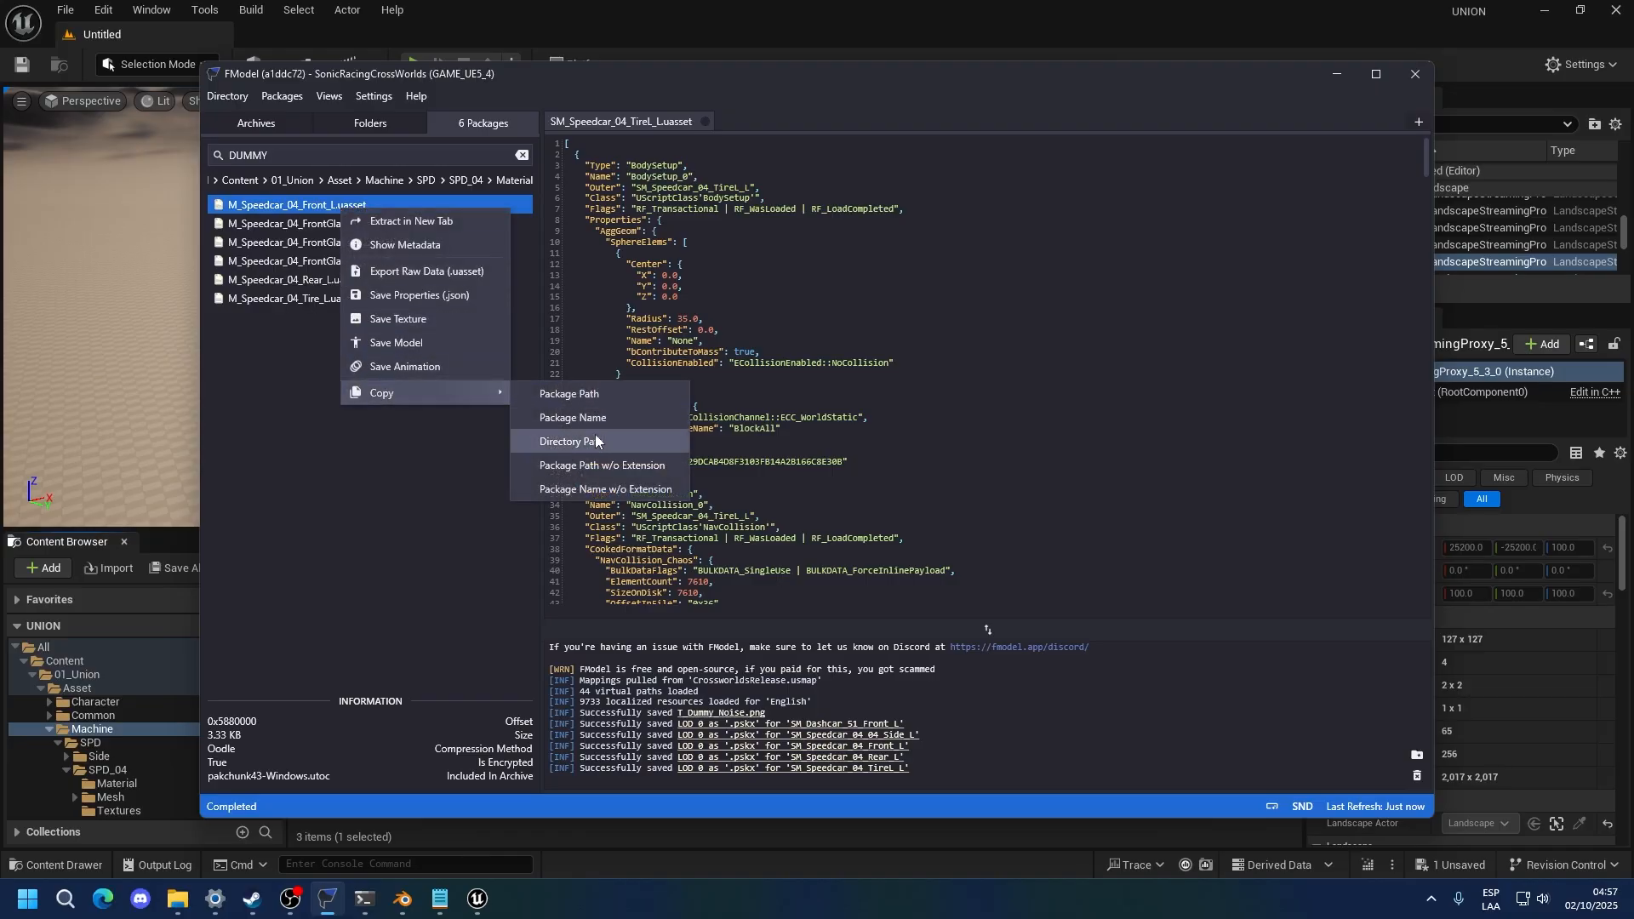
{"action": "left_click", "coordinate": [606, 489]}
Switch back to Unreal Editor and rename the DummyMaterialCar instance as M_Speedcar_04_Front_L
{"action": "left_click", "coordinate": [661, 5]}
{"action": "left_click", "coordinate": [482, 668]}
{"action": "key", "text": "F2"}
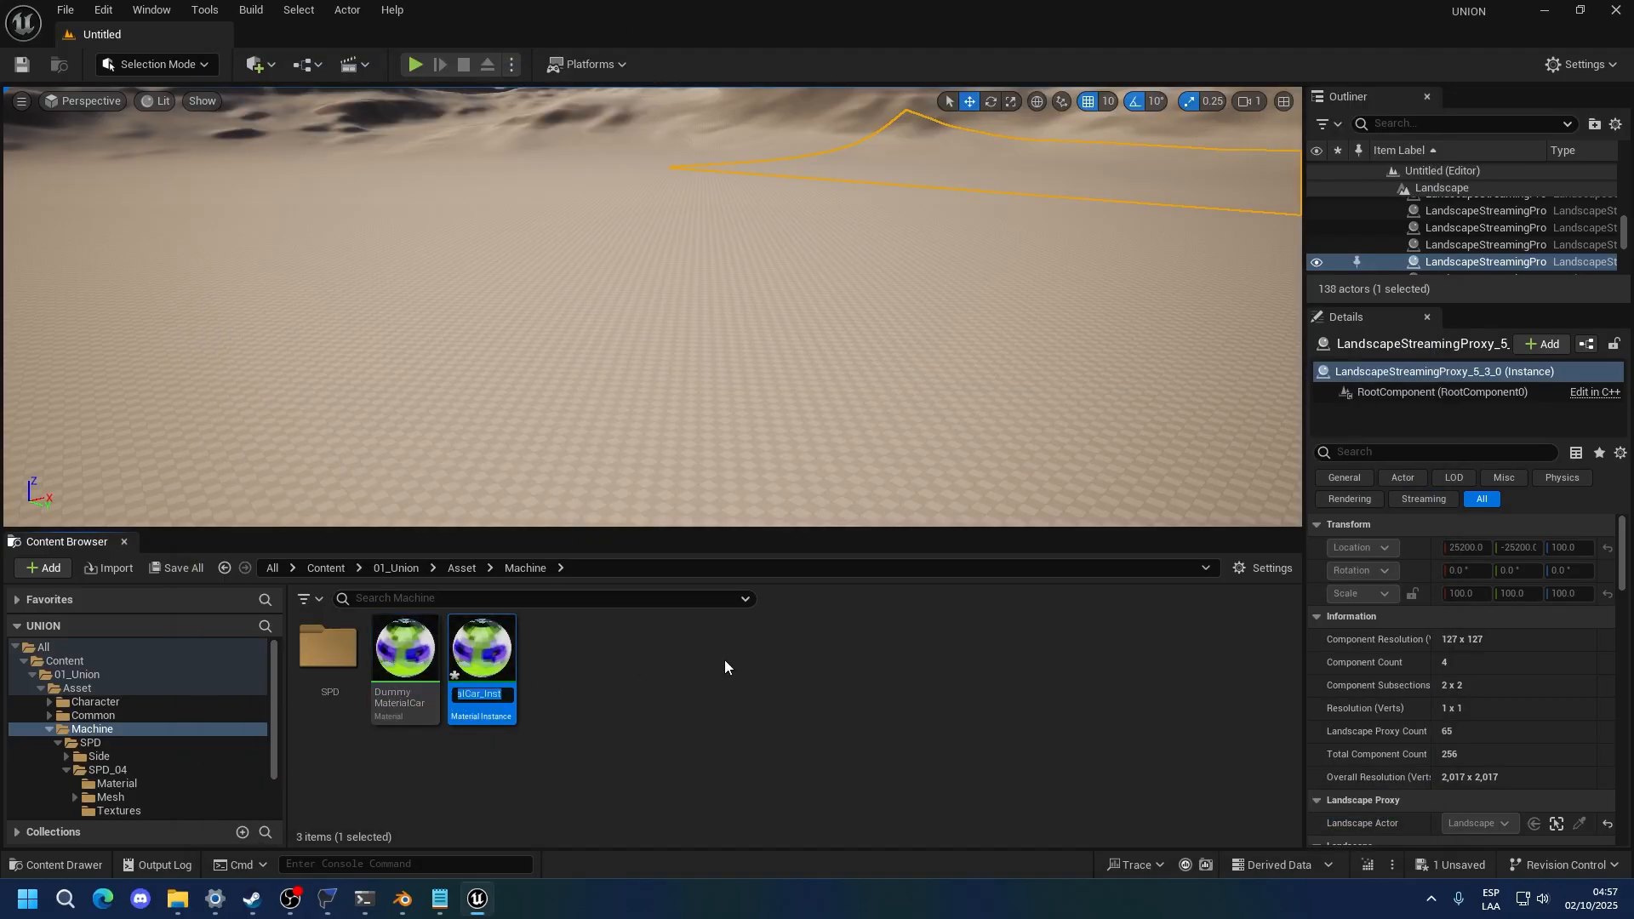
{"action": "type", "text": "M_Speedcar_04_Front_L"}
{"action": "key", "text": "Return"}
Move M_Speedcar_04_Front_L into the SPD_04 Material folder and open that folder
{"action": "scroll", "coordinate": [142, 763], "scroll_direction": "down", "scroll_amount": 1}
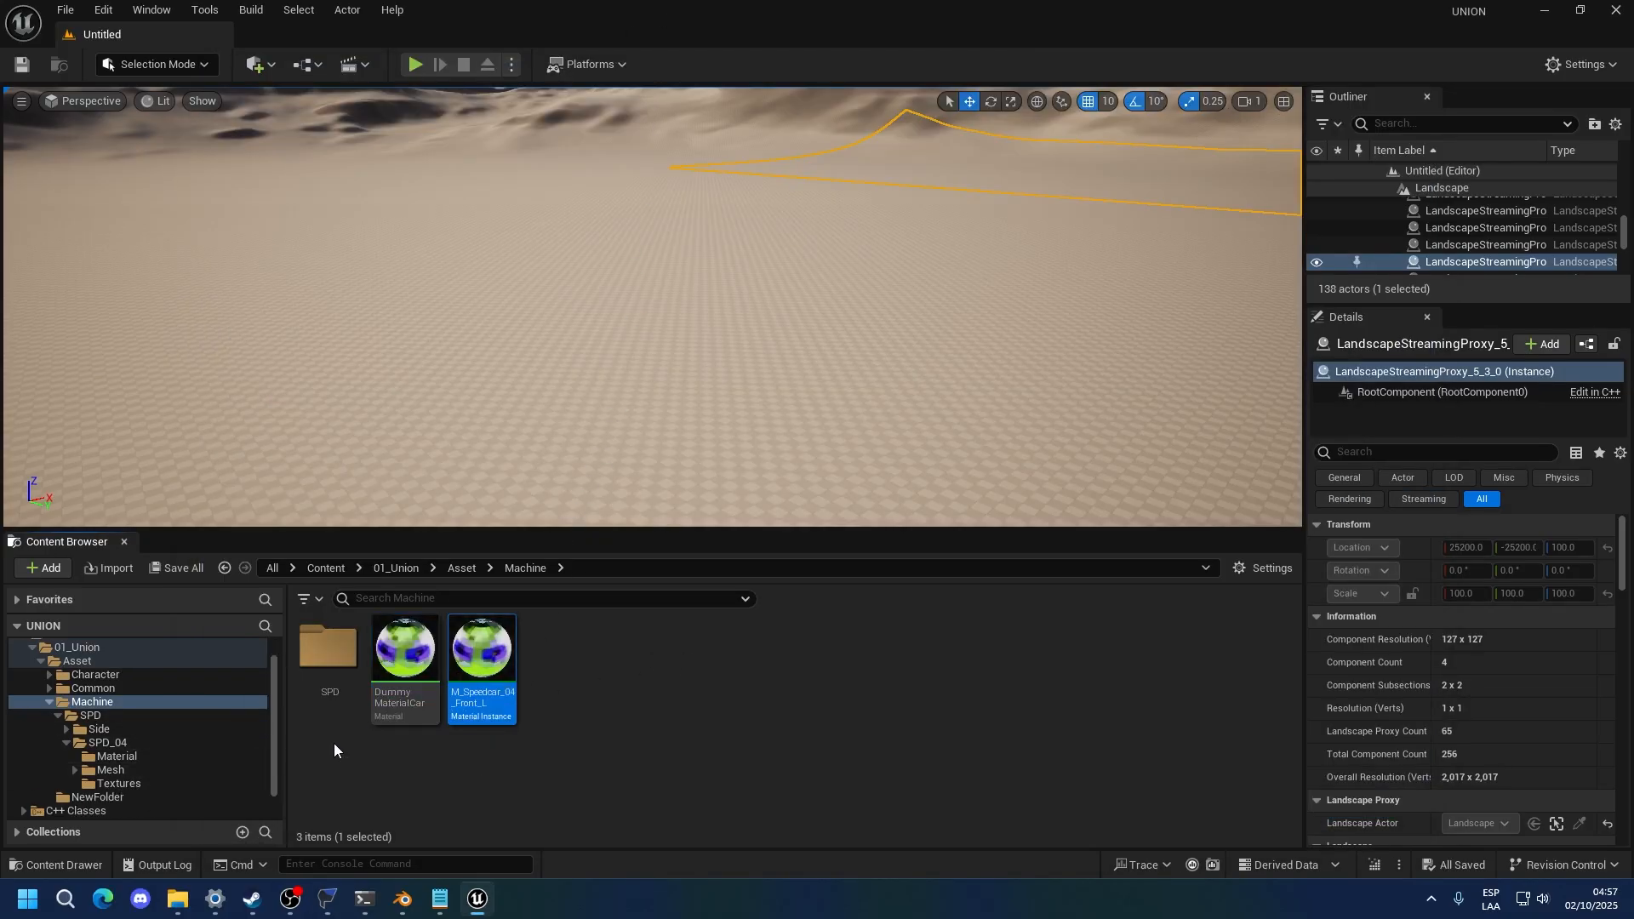
{"action": "left_click_drag", "start_coordinate": [482, 668], "coordinate": [116, 757]}
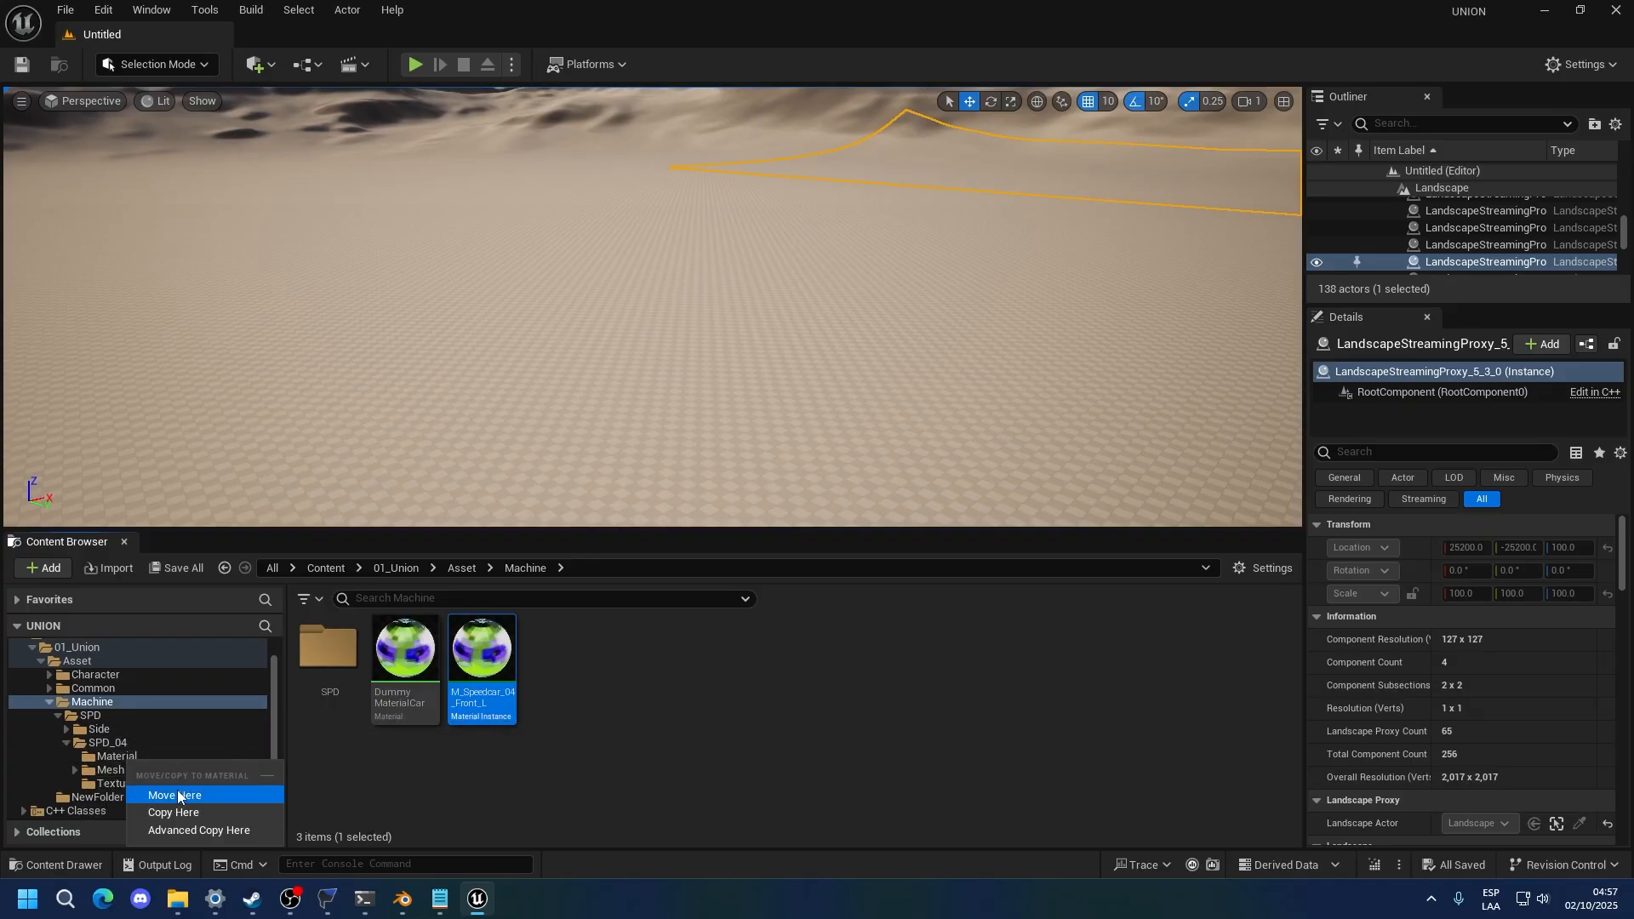
{"action": "left_click", "coordinate": [177, 795]}
{"action": "left_click", "coordinate": [116, 757]}
Create a material instance of M_Speedcar_04_Front_L and name it MetalSonicTSR_Front
{"action": "right_click", "coordinate": [328, 656]}
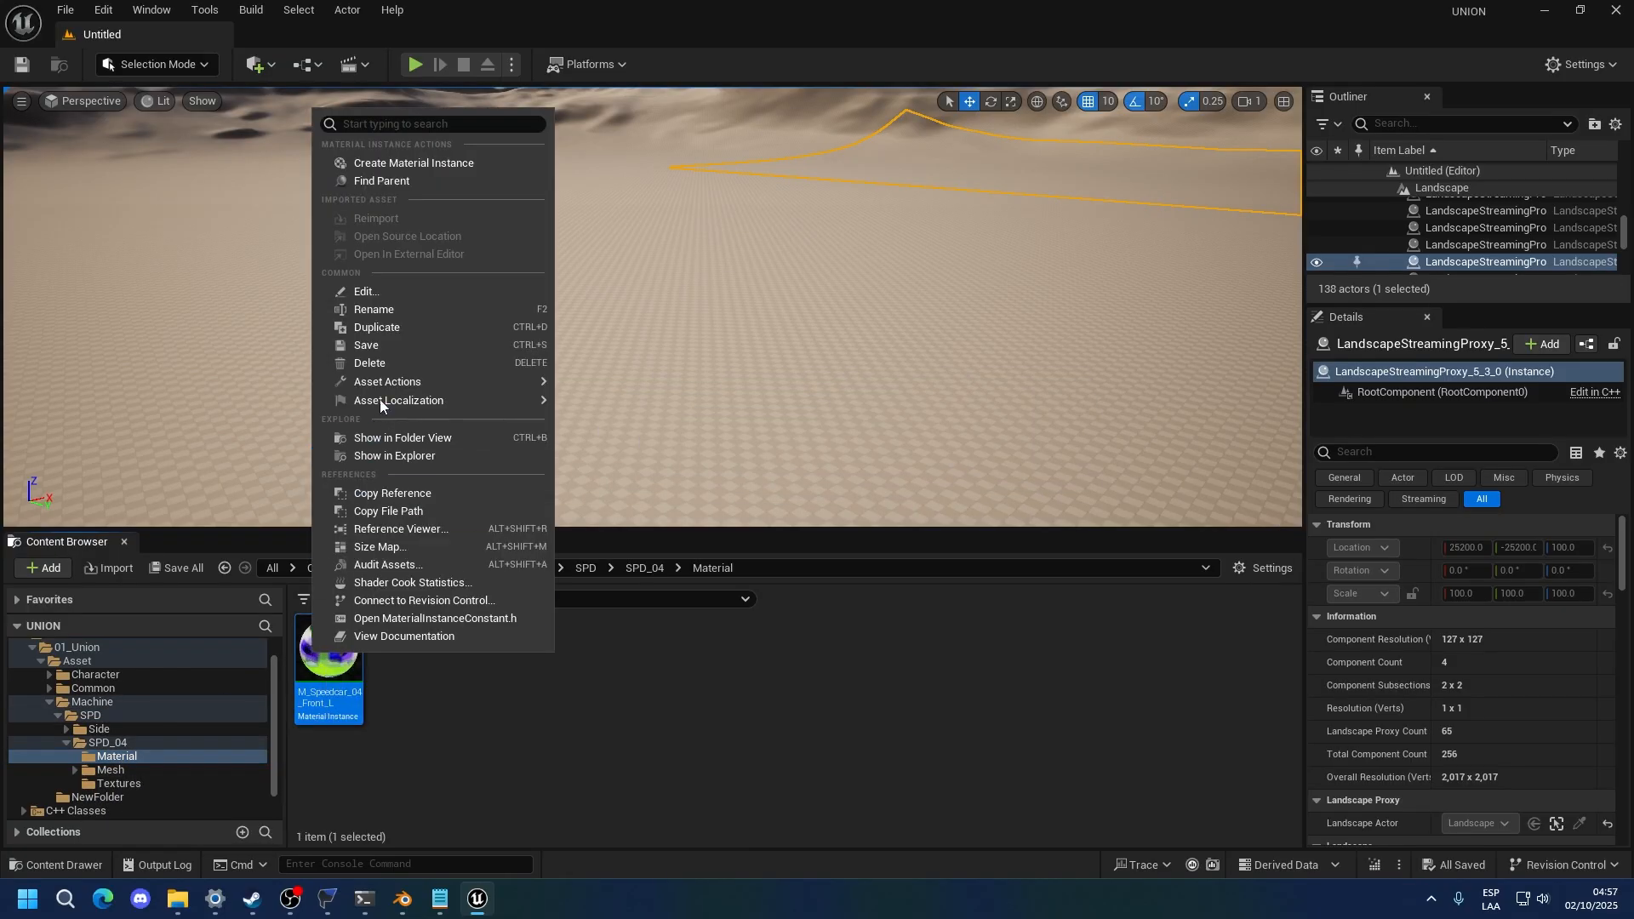
{"action": "left_click", "coordinate": [411, 160]}
{"action": "key", "text": "Return"}
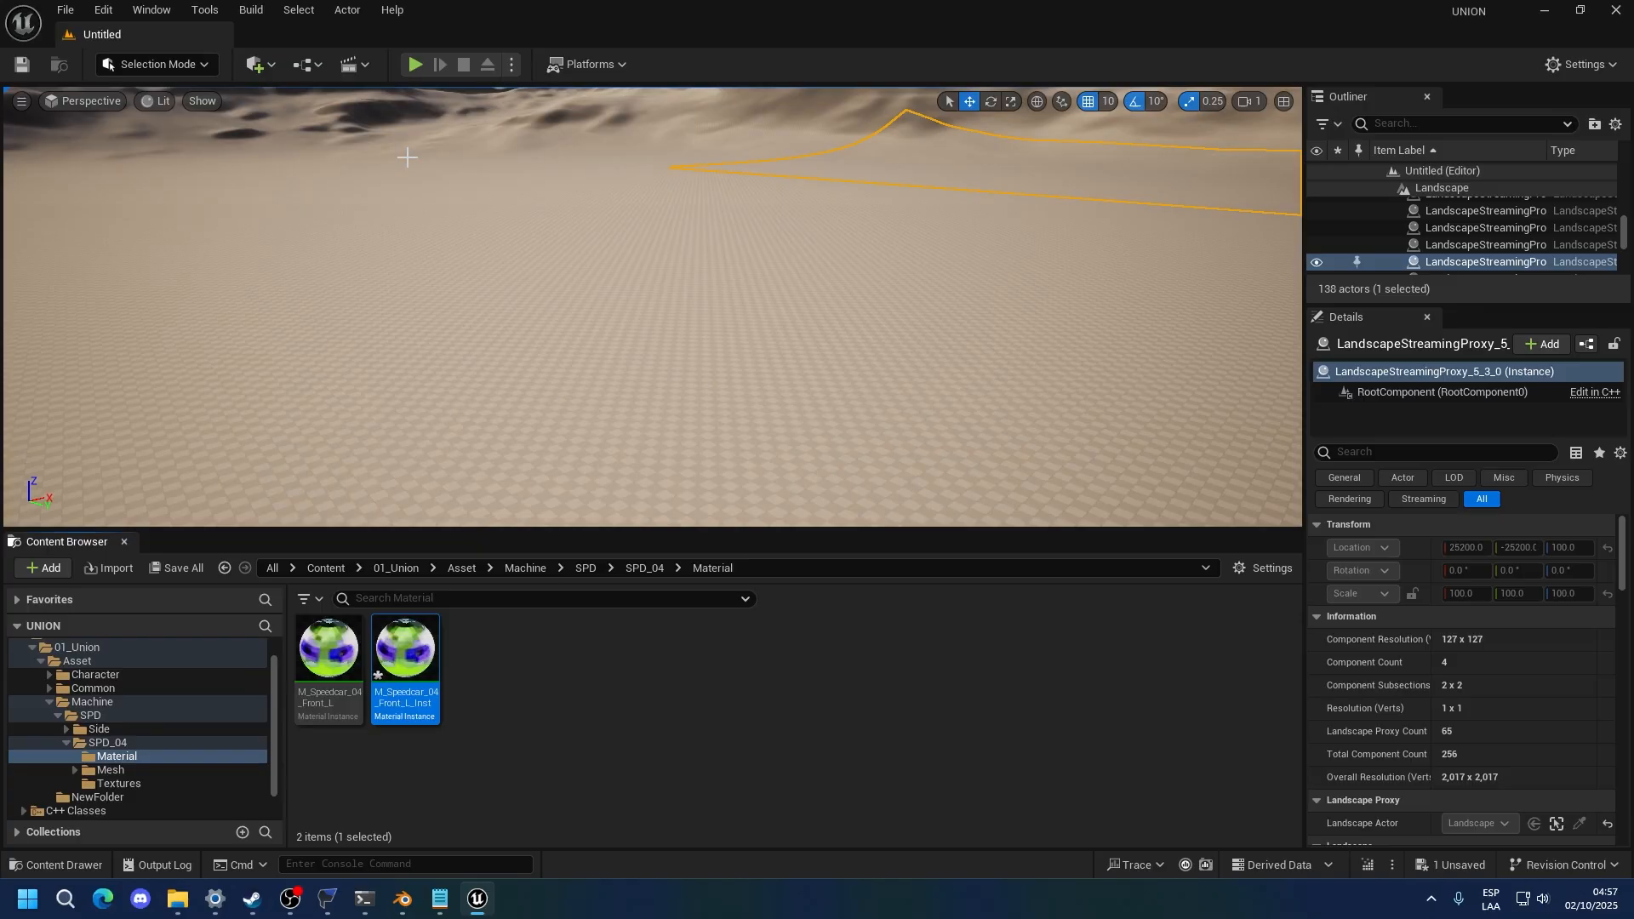
{"action": "key", "text": "F2"}
{"action": "key", "text": "Return"}
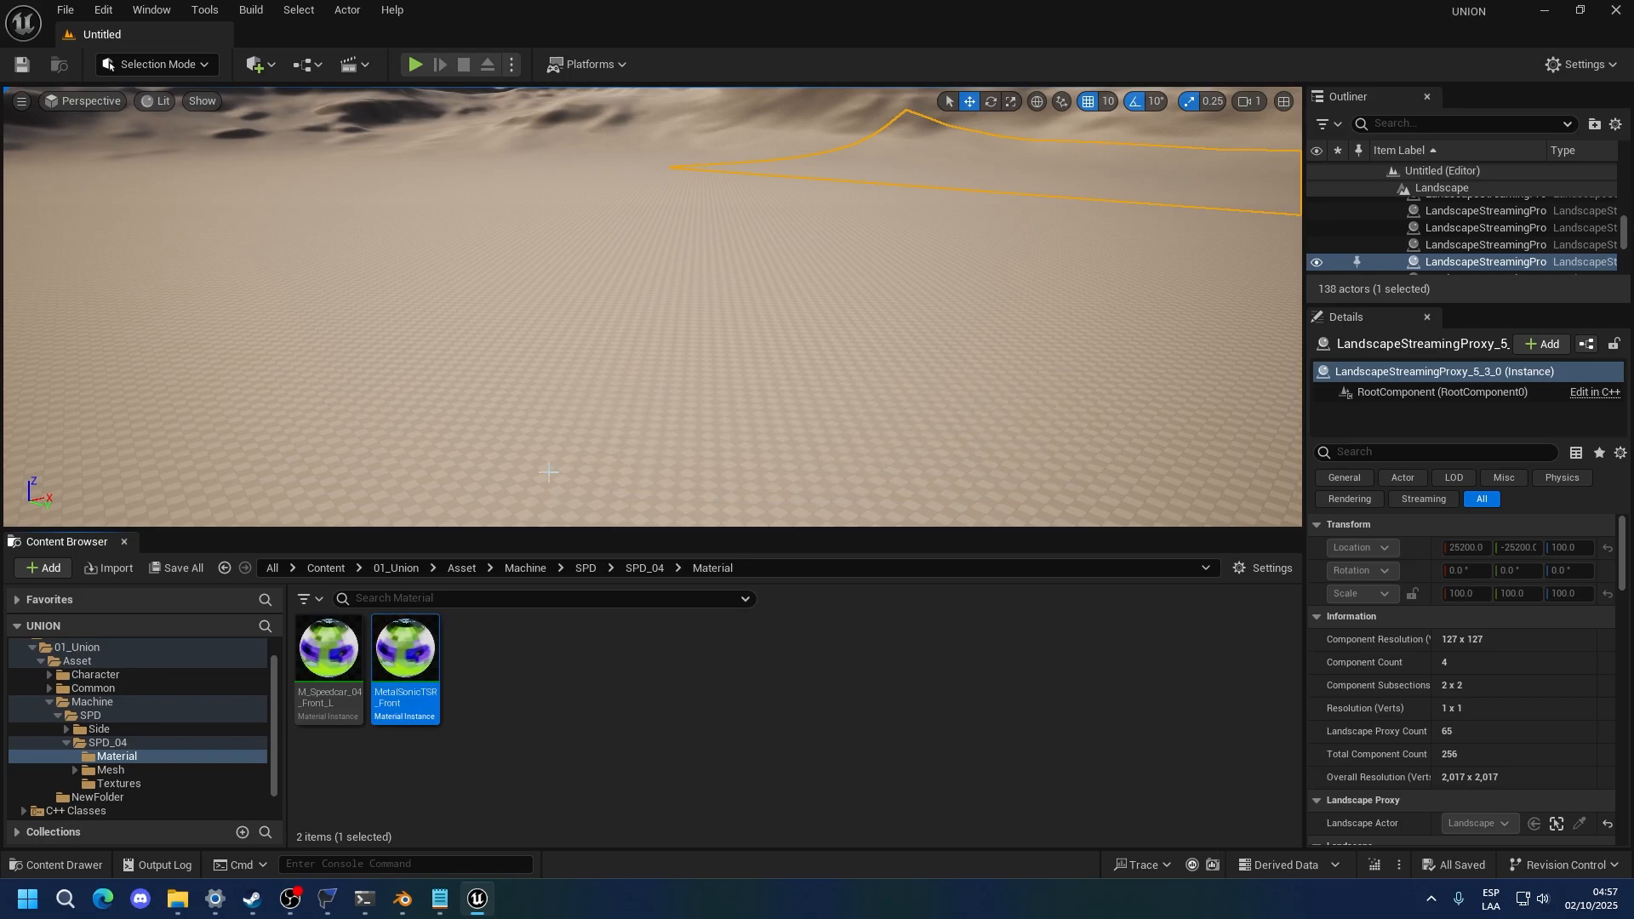
Open MetalSonicTSR_Front and enable overrides for the Bc, E, ID, MRO and N texture parameters
{"action": "key", "text": "Return"}
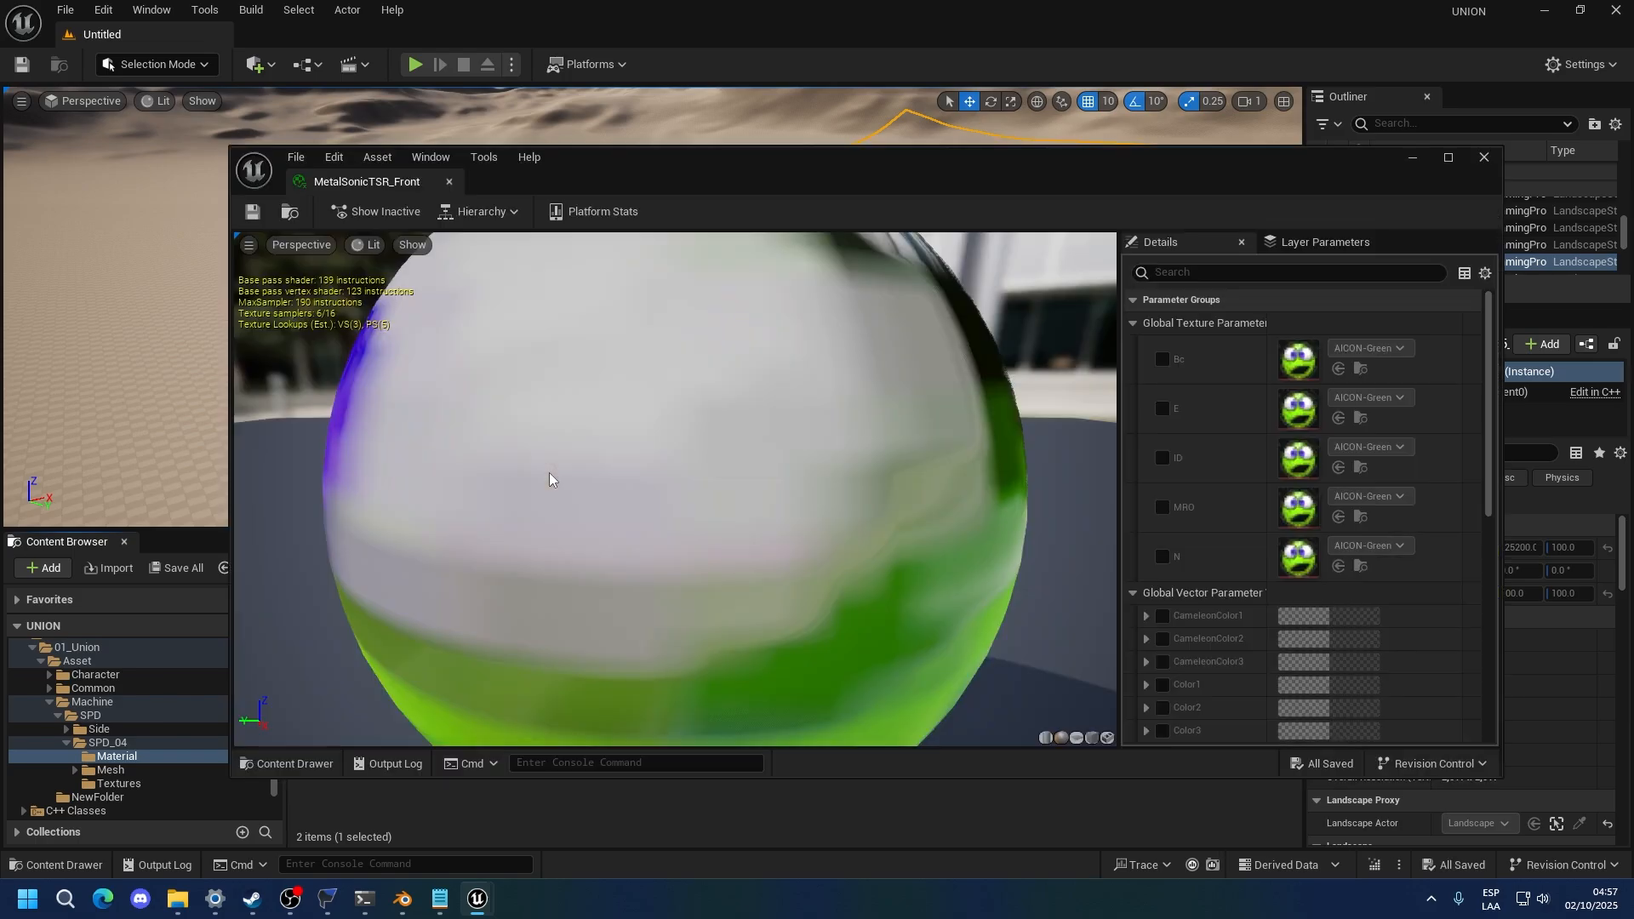
{"action": "left_click", "coordinate": [1163, 359]}
{"action": "left_click", "coordinate": [1163, 408]}
{"action": "left_click", "coordinate": [1163, 458]}
{"action": "left_click", "coordinate": [1162, 507]}
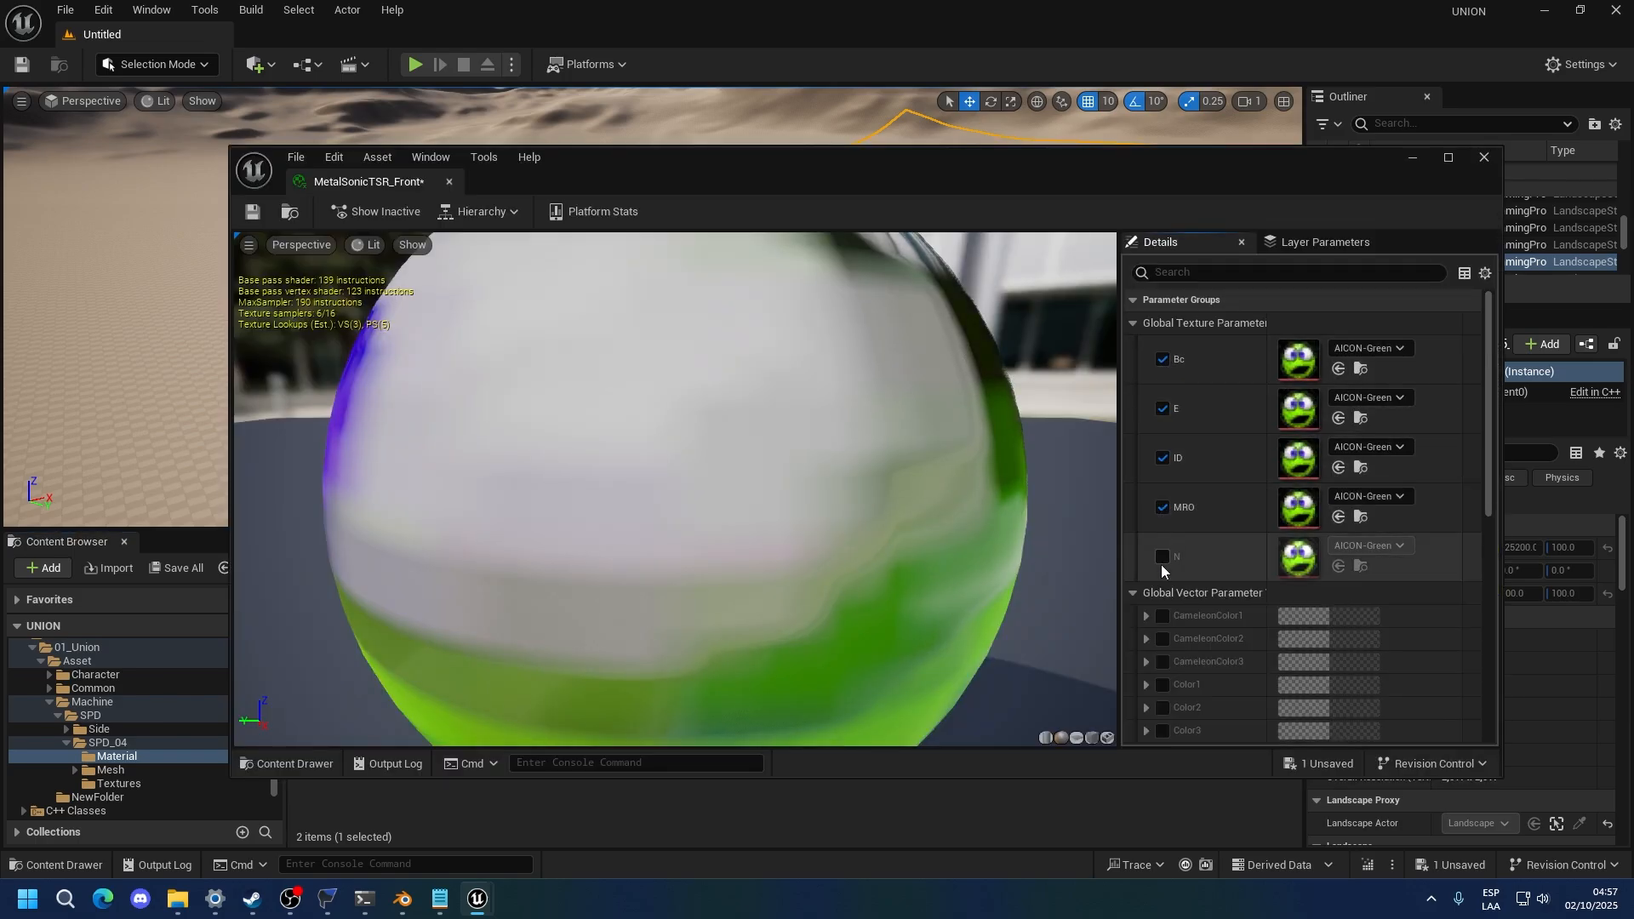
{"action": "left_click", "coordinate": [1163, 557]}
Assign the t_metalsoniccarbase diffuse texture to Bc and the black texture with red spots to E
{"action": "left_click", "coordinate": [140, 783]}
{"action": "left_click_drag", "start_coordinate": [632, 176], "coordinate": [887, 182]}
{"action": "left_click", "coordinate": [331, 647]}
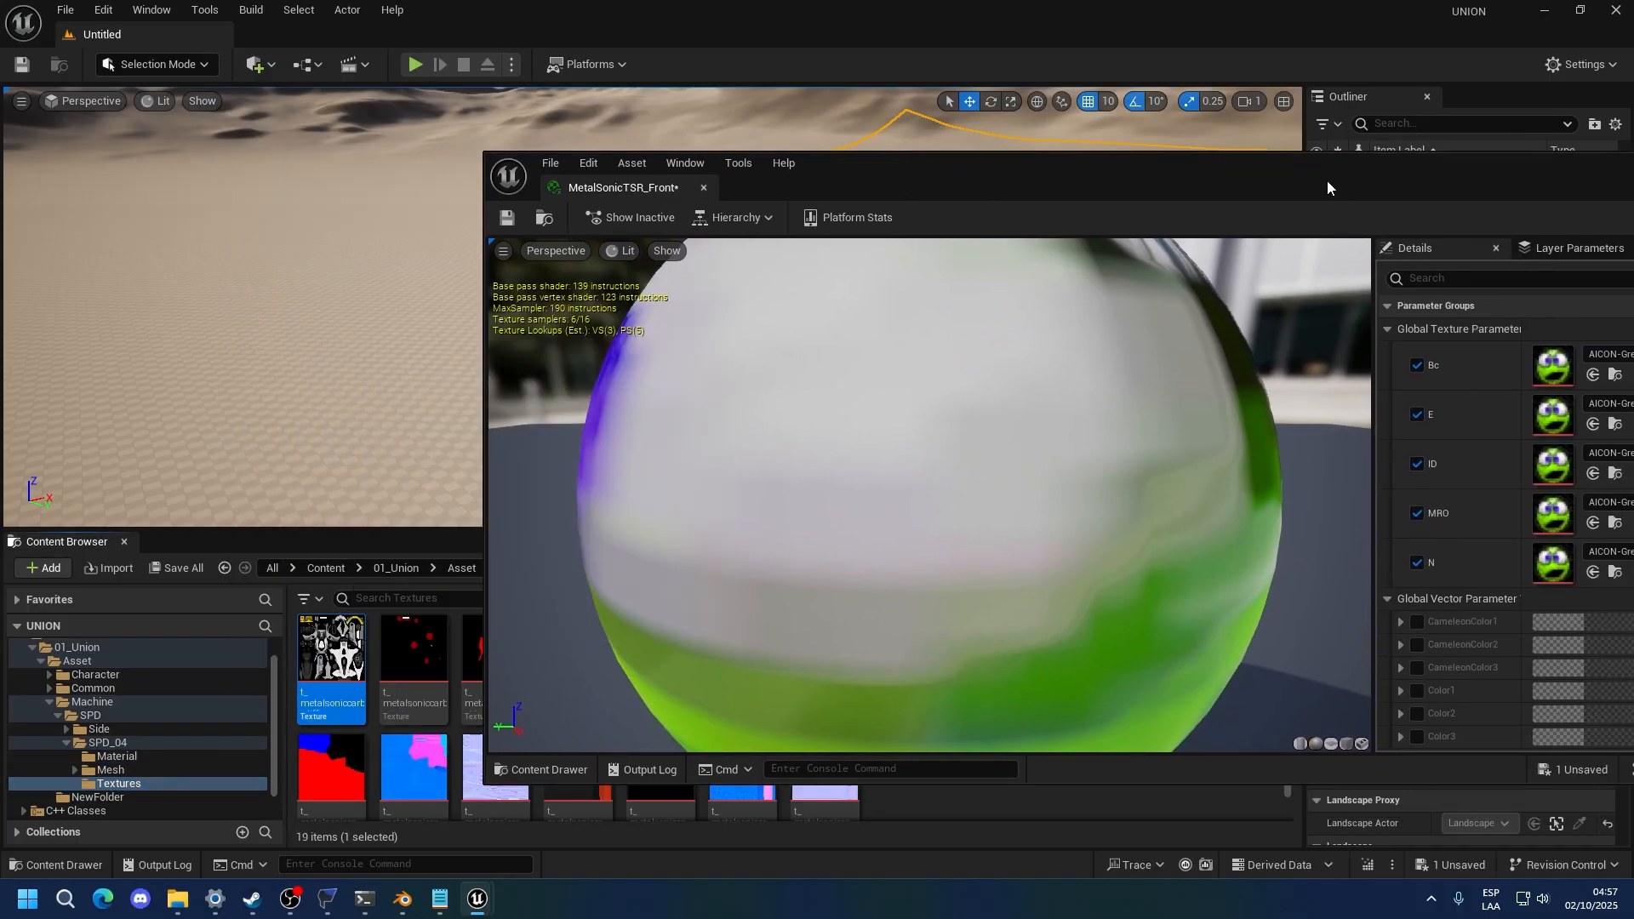
{"action": "left_click_drag", "start_coordinate": [1326, 187], "coordinate": [1171, 182]}
{"action": "left_click", "coordinate": [1438, 375]}
{"action": "mouse_move", "coordinate": [830, 182]}
{"action": "left_mouse_down"}
{"action": "mouse_move", "coordinate": [1099, 193]}
{"action": "mouse_move", "coordinate": [854, 193]}
{"action": "left_mouse_up"}
{"action": "left_click", "coordinate": [392, 660]}
{"action": "left_click", "coordinate": [1428, 433]}
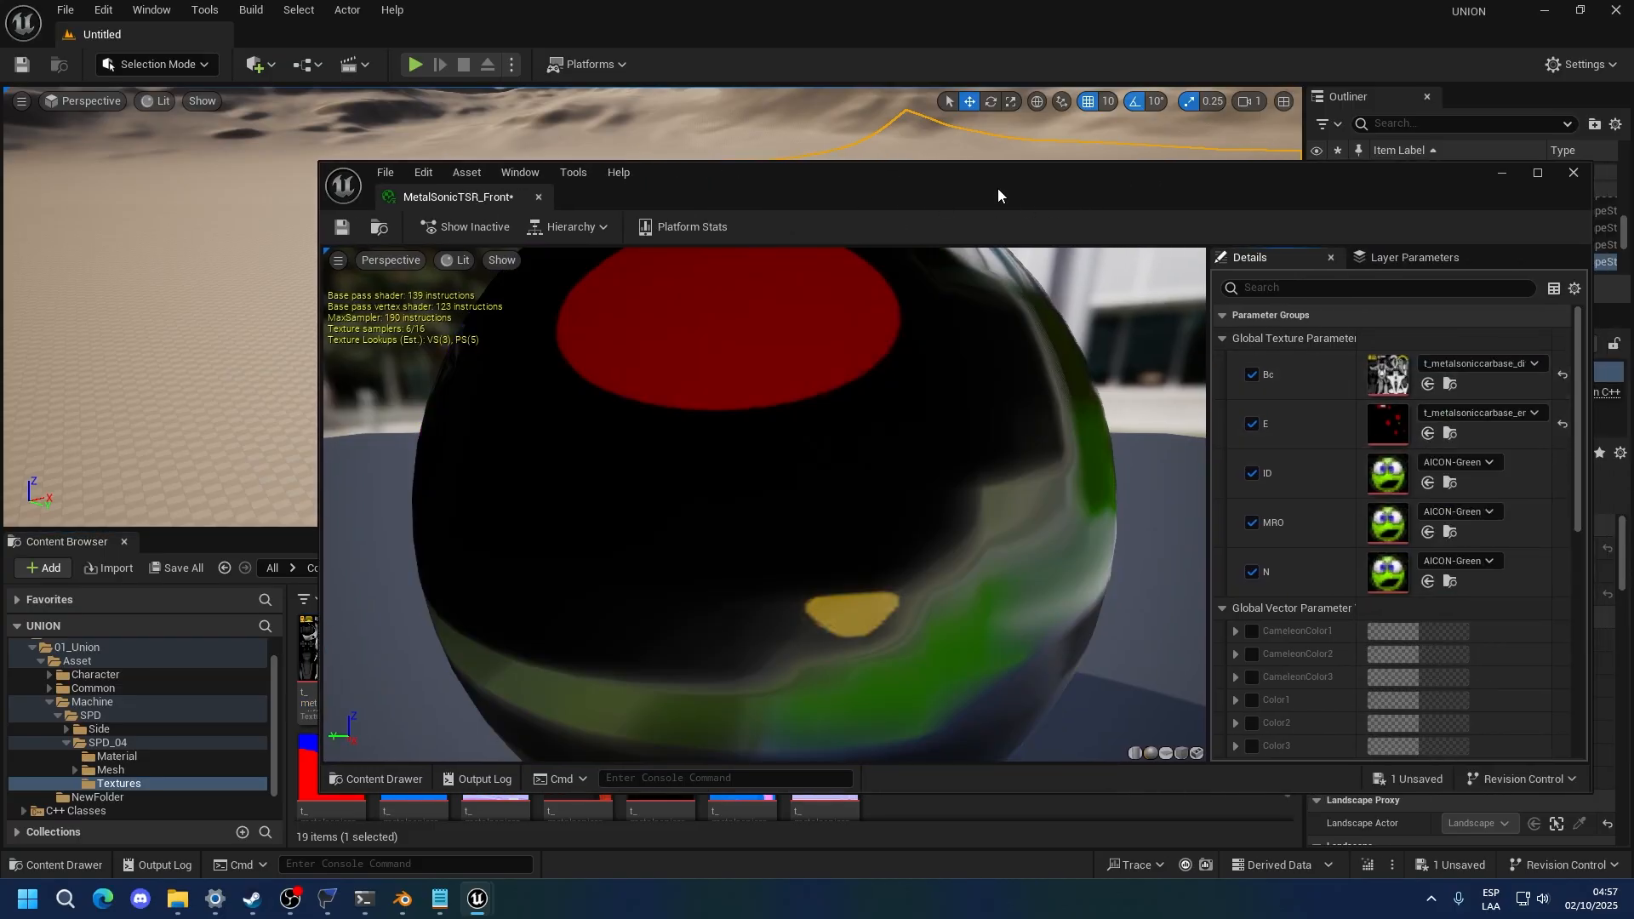
Assign the t_metalsoniccarbase_id texture to the material instance's ID parameter
{"action": "left_click_drag", "start_coordinate": [999, 189], "coordinate": [1202, 184]}
{"action": "left_click", "coordinate": [474, 634]}
{"action": "left_click_drag", "start_coordinate": [1081, 183], "coordinate": [924, 176]}
{"action": "left_click", "coordinate": [1477, 470]}
Assign the blue-and-magenta metalsoniccarbase texture to the material instance's MRO parameter
{"action": "left_click_drag", "start_coordinate": [1117, 196], "coordinate": [1431, 204]}
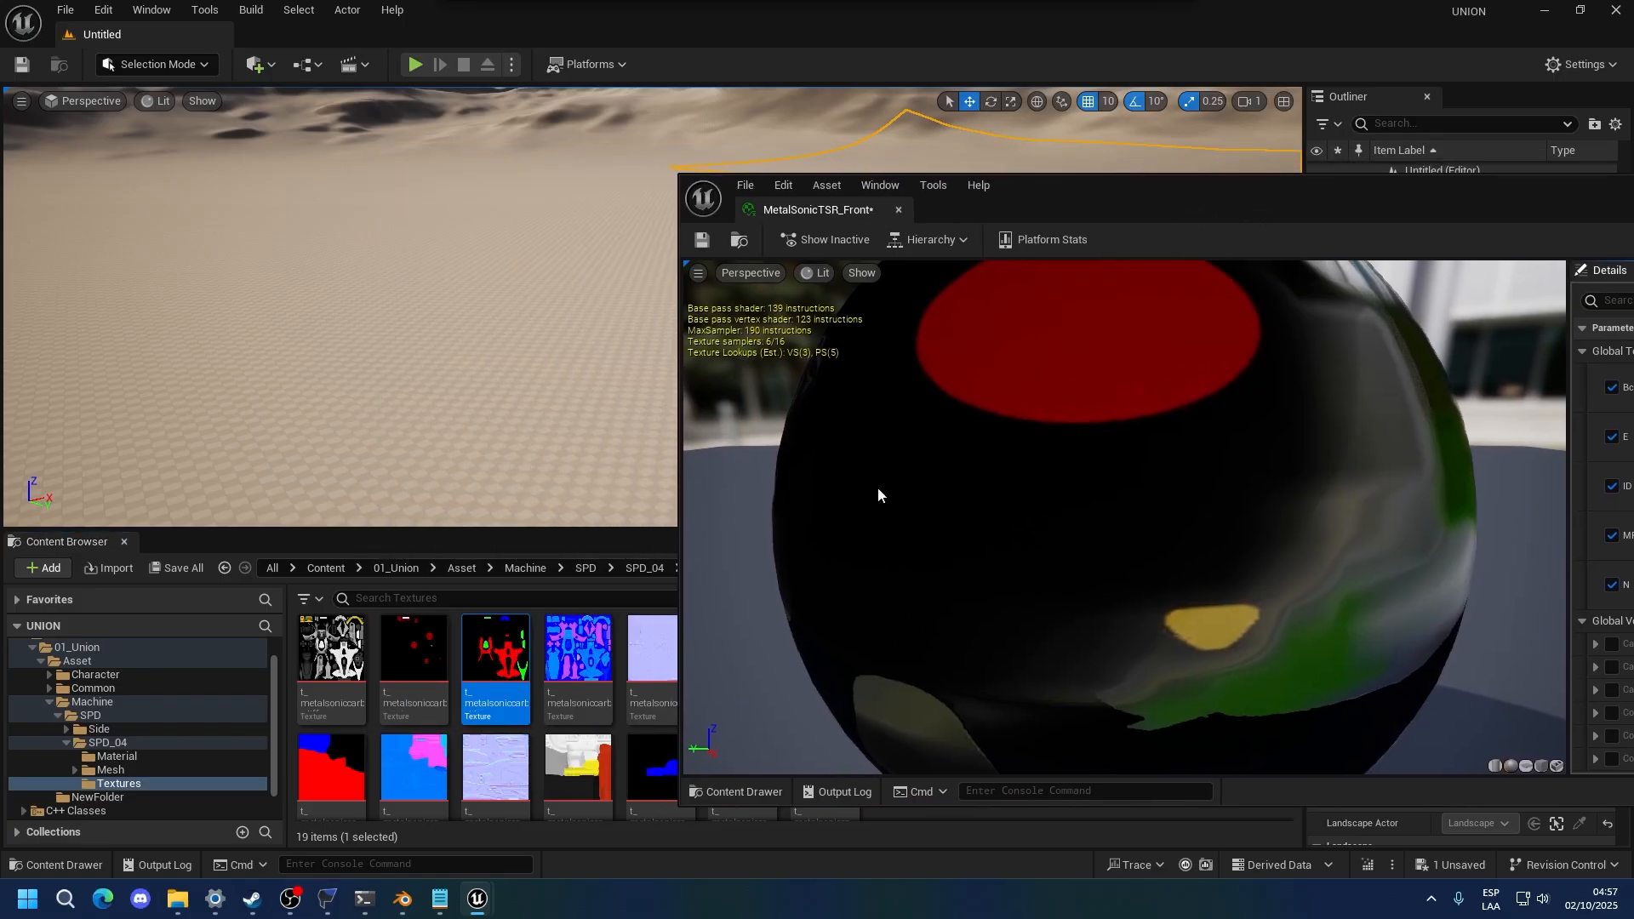
{"action": "left_click_drag", "start_coordinate": [1130, 184], "coordinate": [858, 198]}
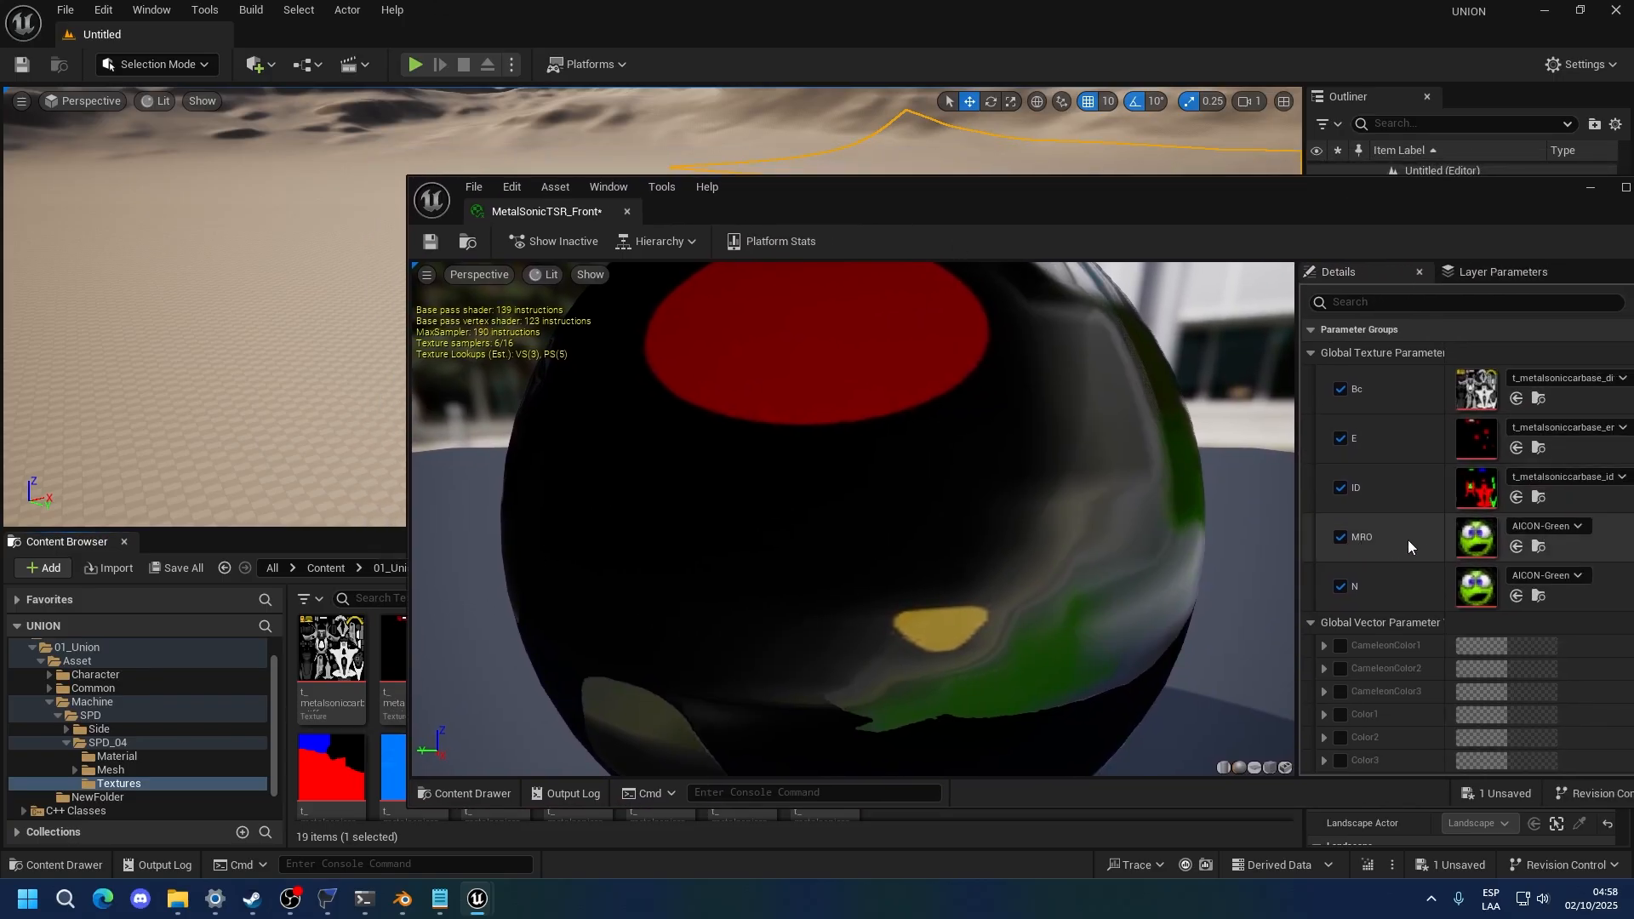
{"action": "left_click_drag", "start_coordinate": [955, 224], "coordinate": [1328, 239]}
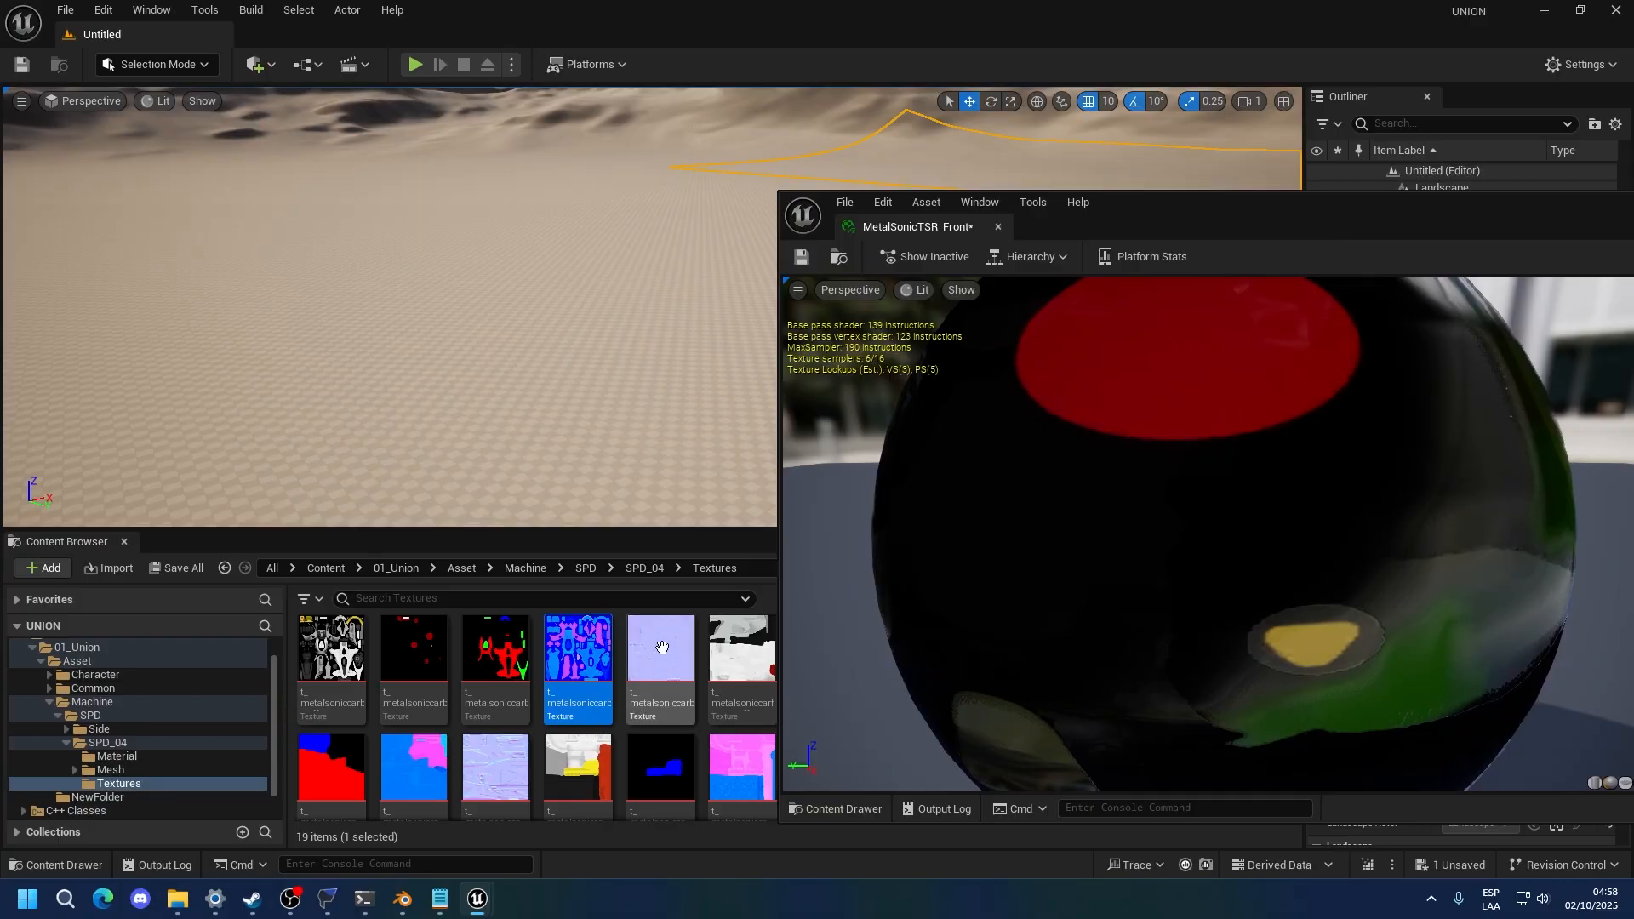
Assign the t_metalsoniccarbase_norm texture to the material instance's N parameter, save the instance and close its editor
{"action": "left_click_drag", "start_coordinate": [1180, 209], "coordinate": [622, 165]}
{"action": "left_click", "coordinate": [1360, 546]}
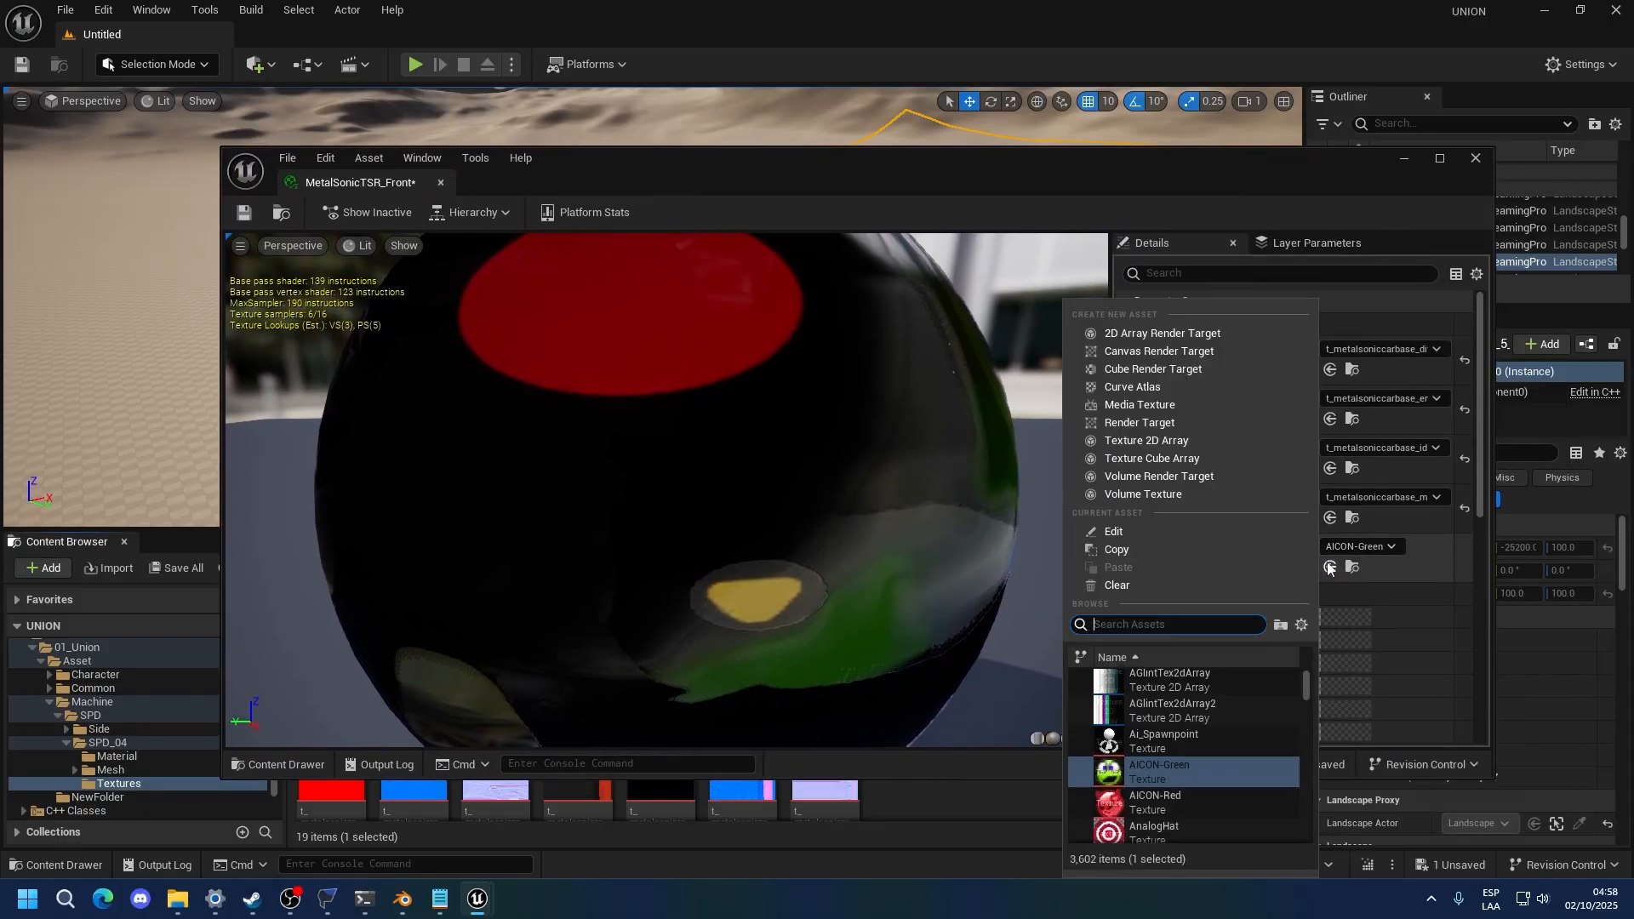
{"action": "left_click", "coordinate": [1330, 567]}
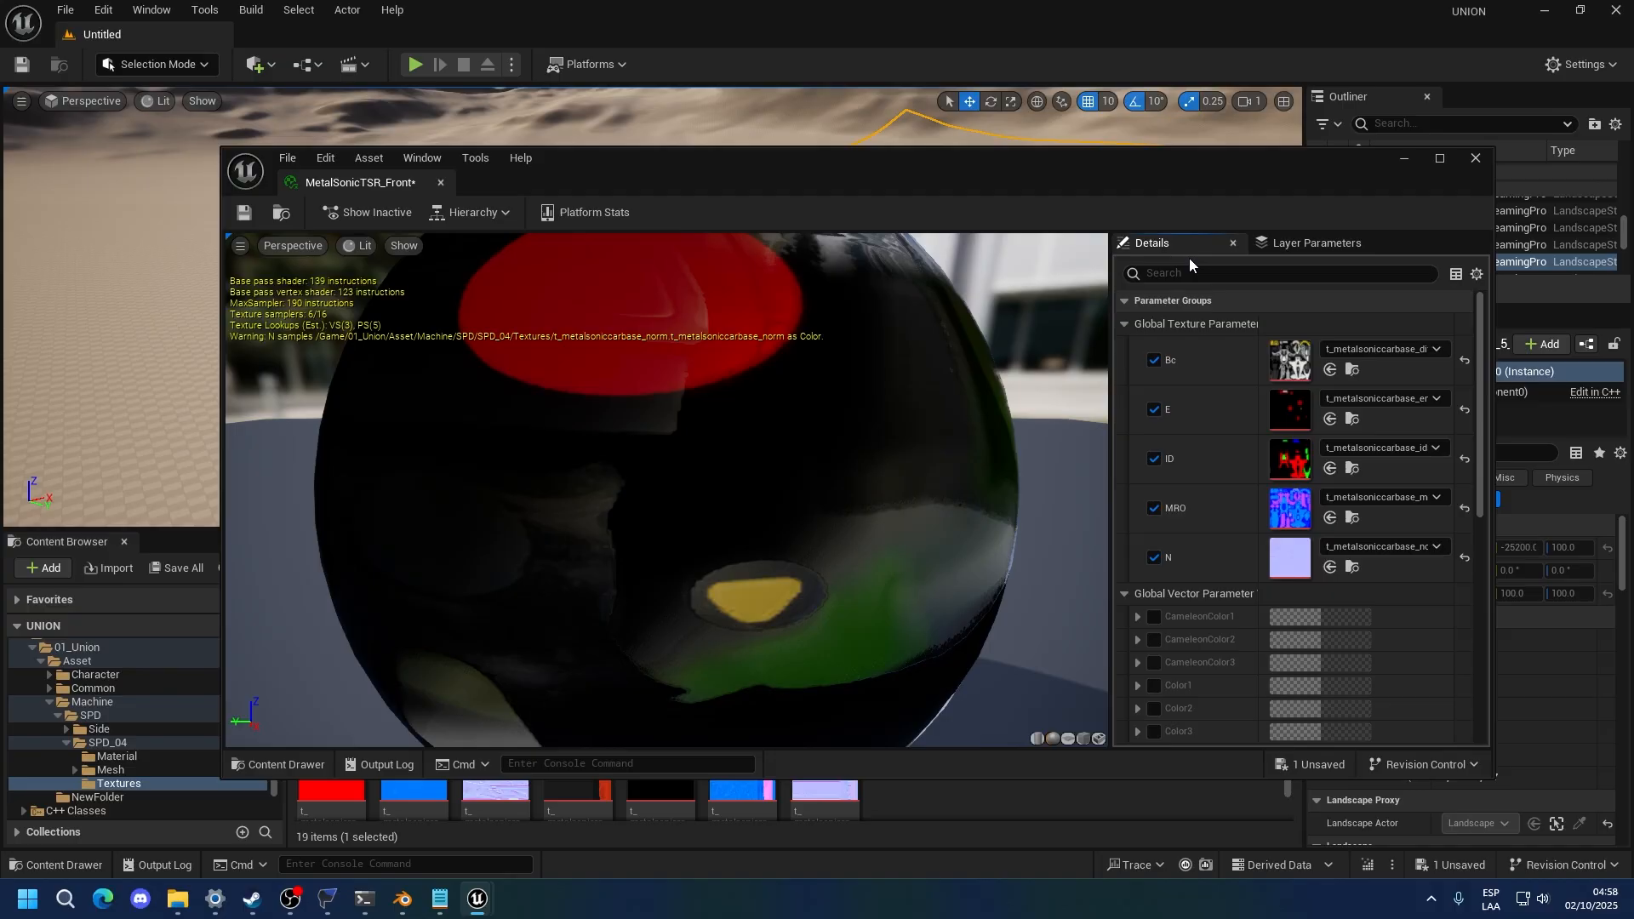
{"action": "key", "text": "ctrl+s"}
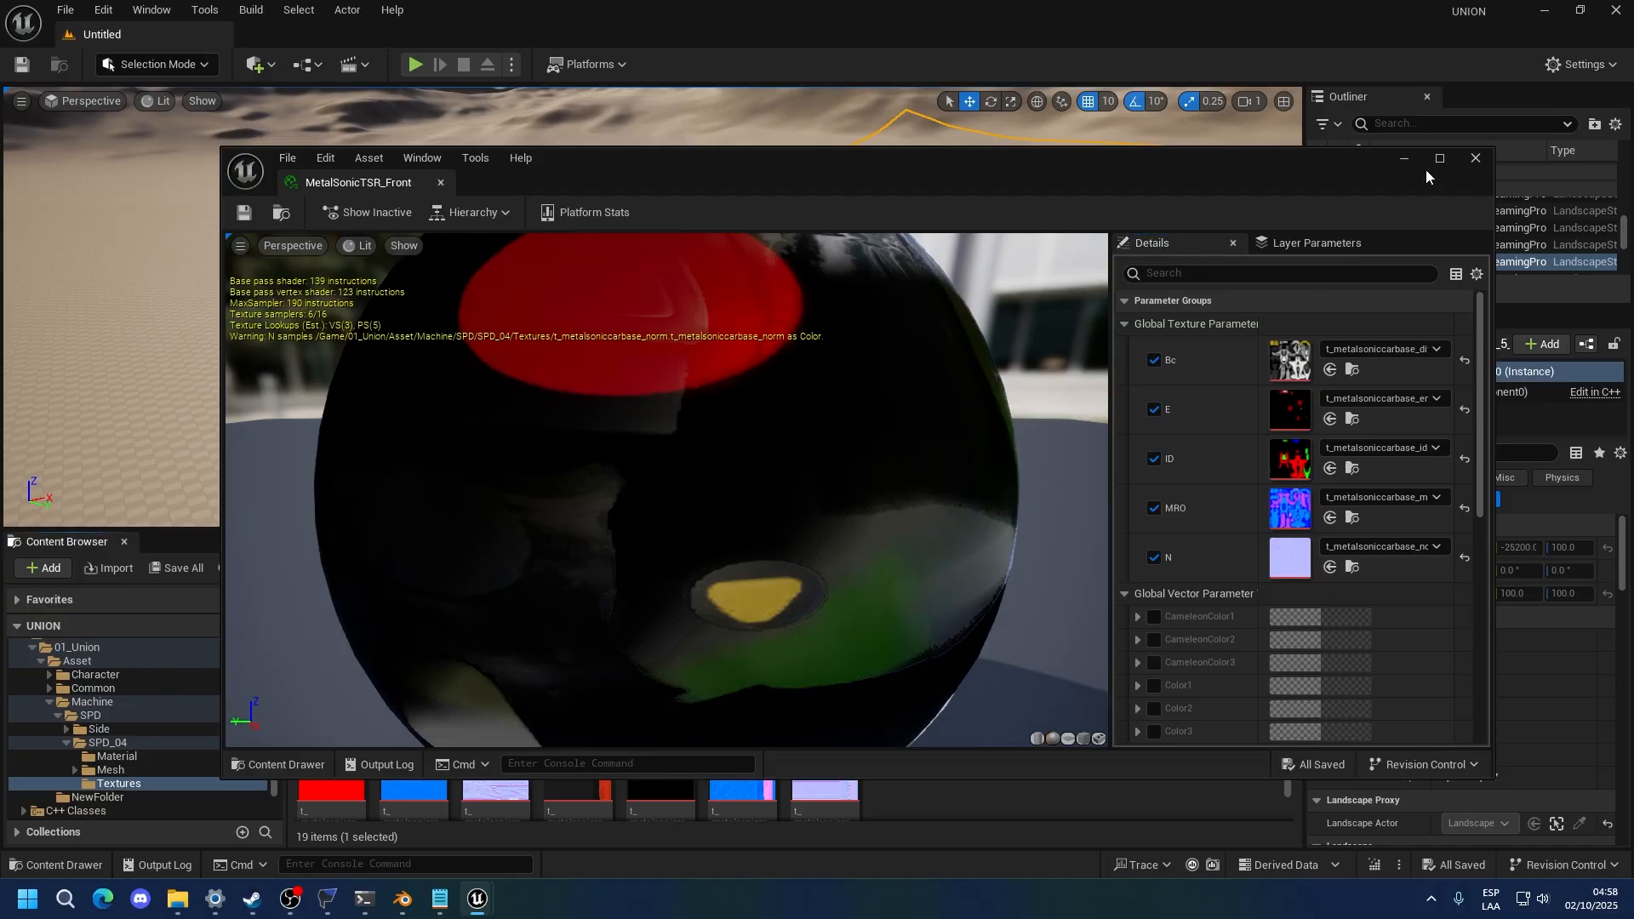
{"action": "left_click", "coordinate": [1476, 158]}
Open the SM_Speedcar_04_Front_L static mesh from the SPD_04 Mesh/Front folder
{"action": "left_click", "coordinate": [219, 771]}
{"action": "double_click", "coordinate": [330, 652]}
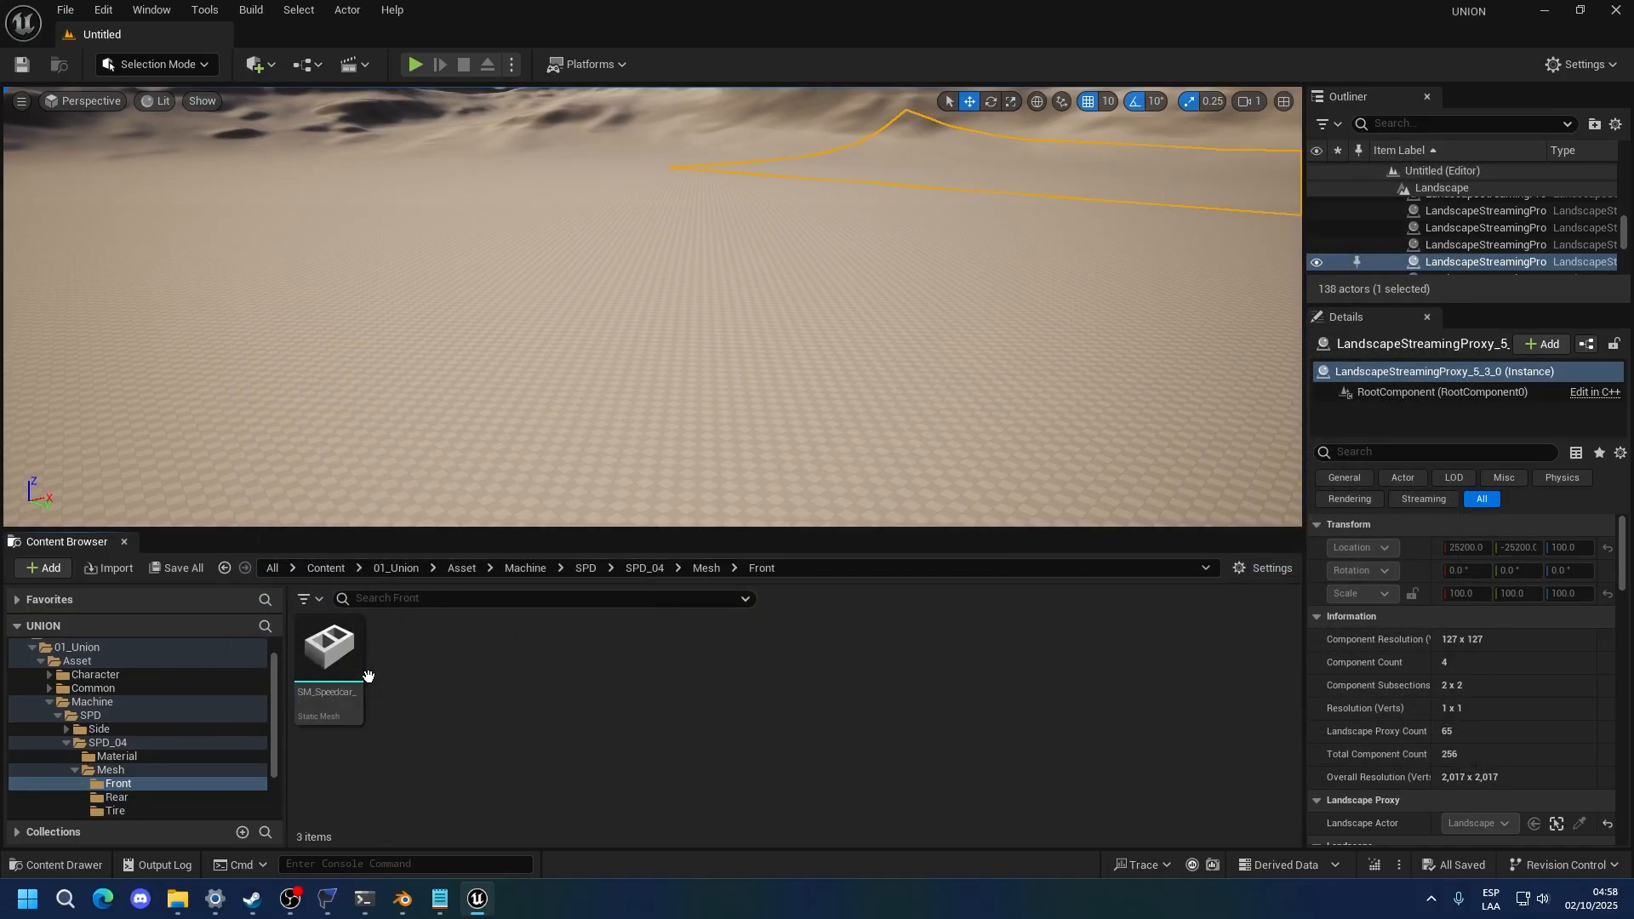
{"action": "double_click", "coordinate": [330, 651]}
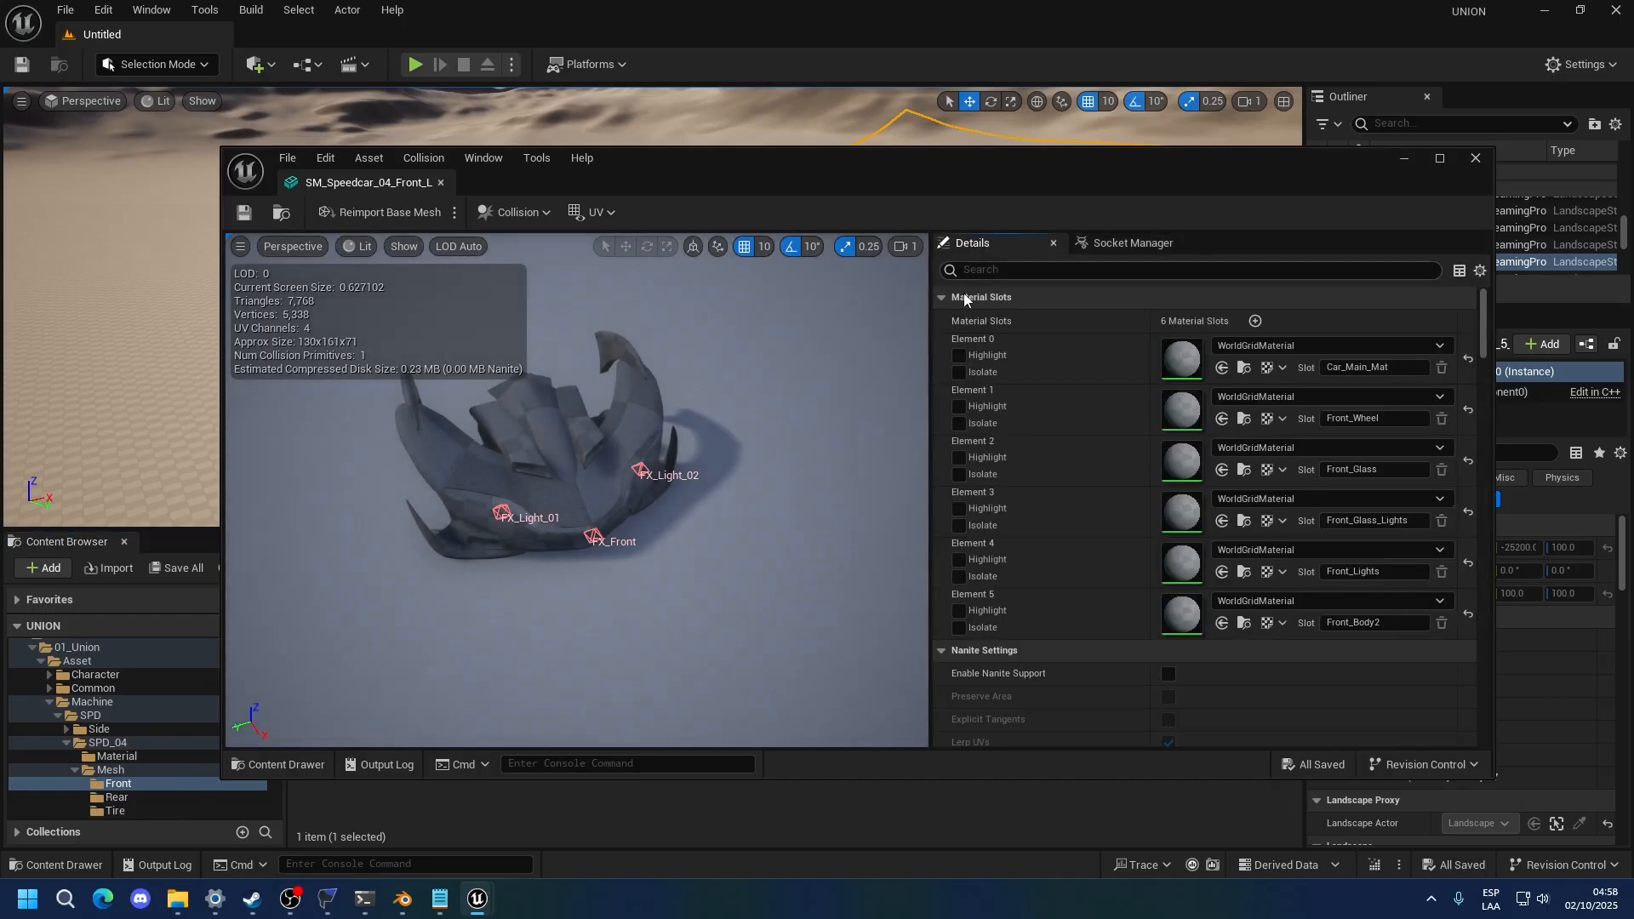
Assign MetalSonicTSR_Front to the mesh's Car_Main_Mat, Front_Wheel and Front_Lights material slots
{"action": "left_click", "coordinate": [118, 757]}
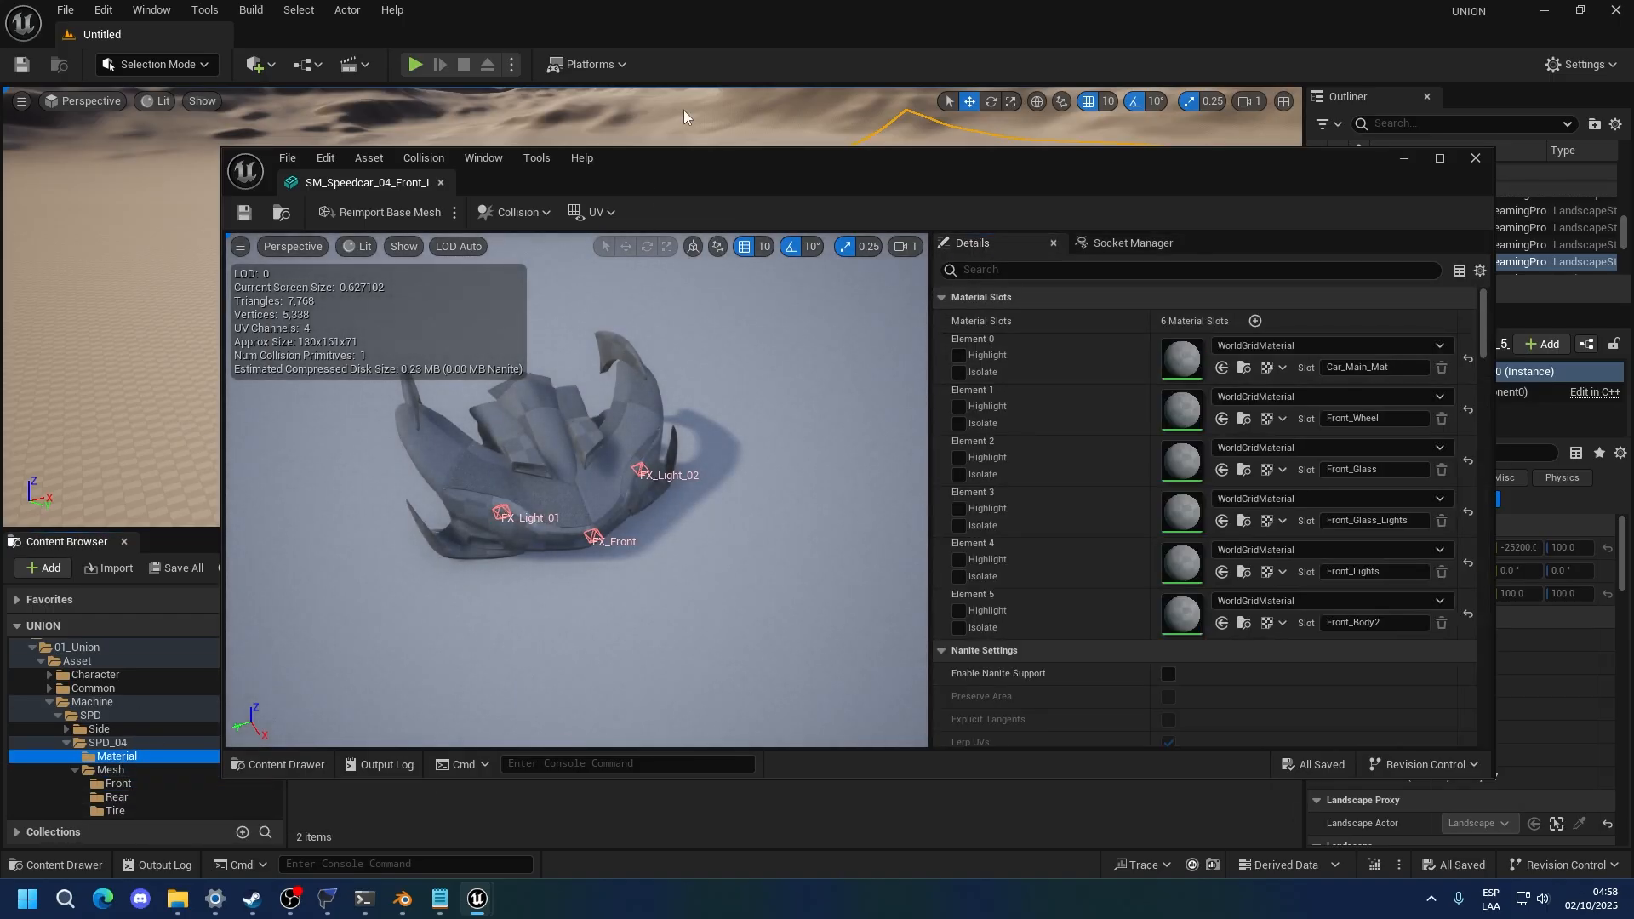
{"action": "left_click_drag", "start_coordinate": [688, 170], "coordinate": [912, 197]}
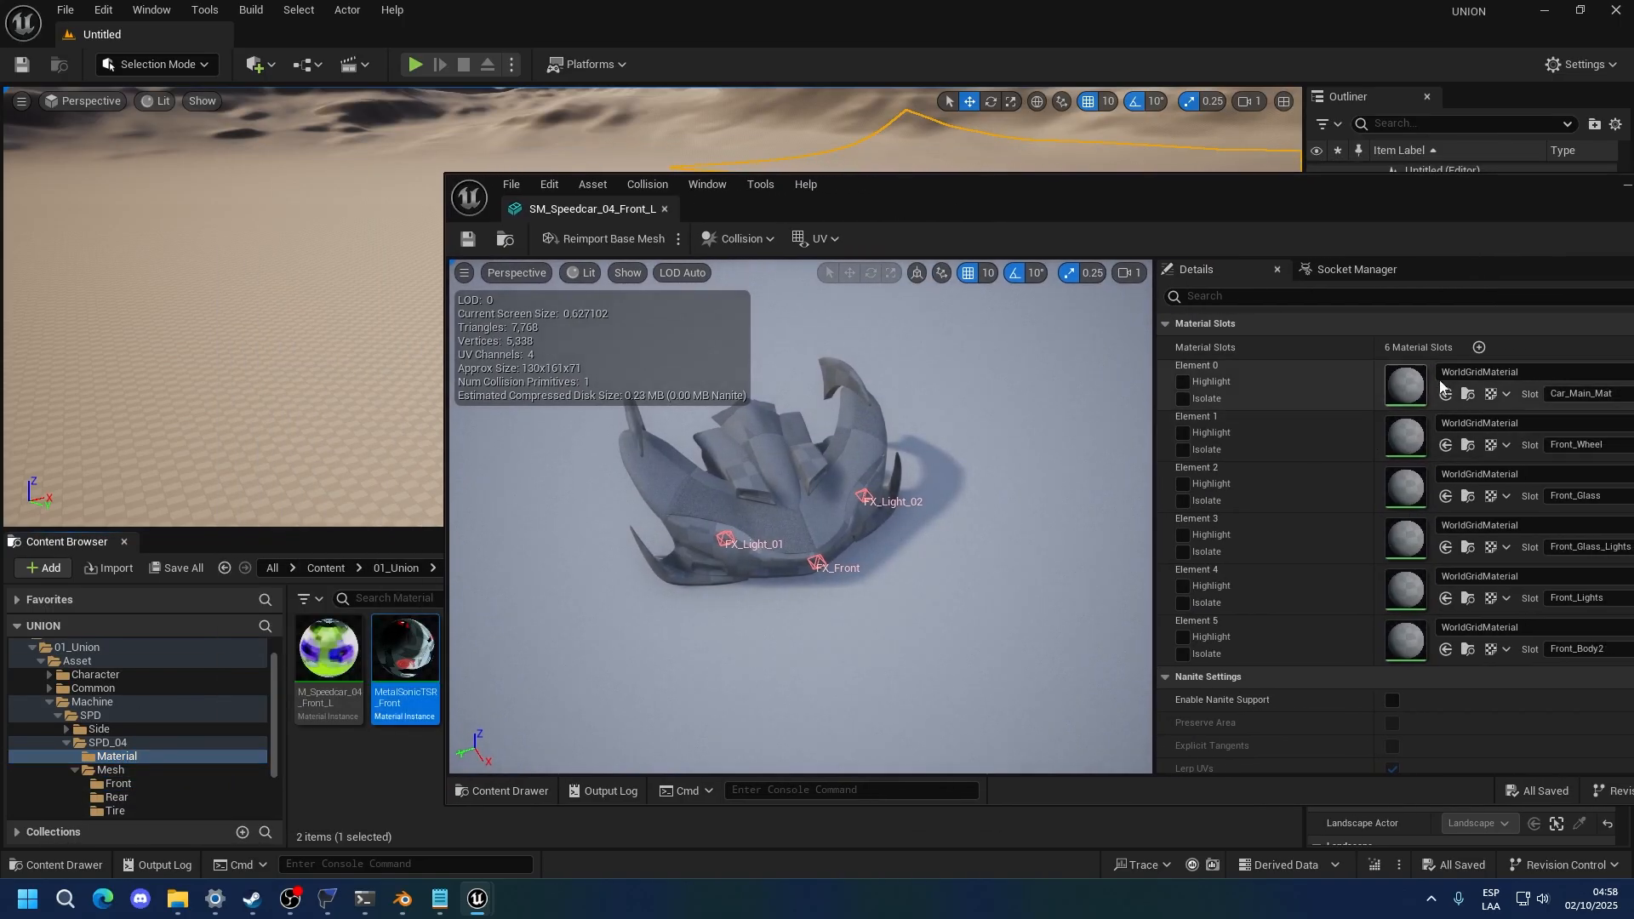
{"action": "left_click_drag", "start_coordinate": [1345, 212], "coordinate": [1258, 208]}
{"action": "left_click", "coordinate": [1360, 391]}
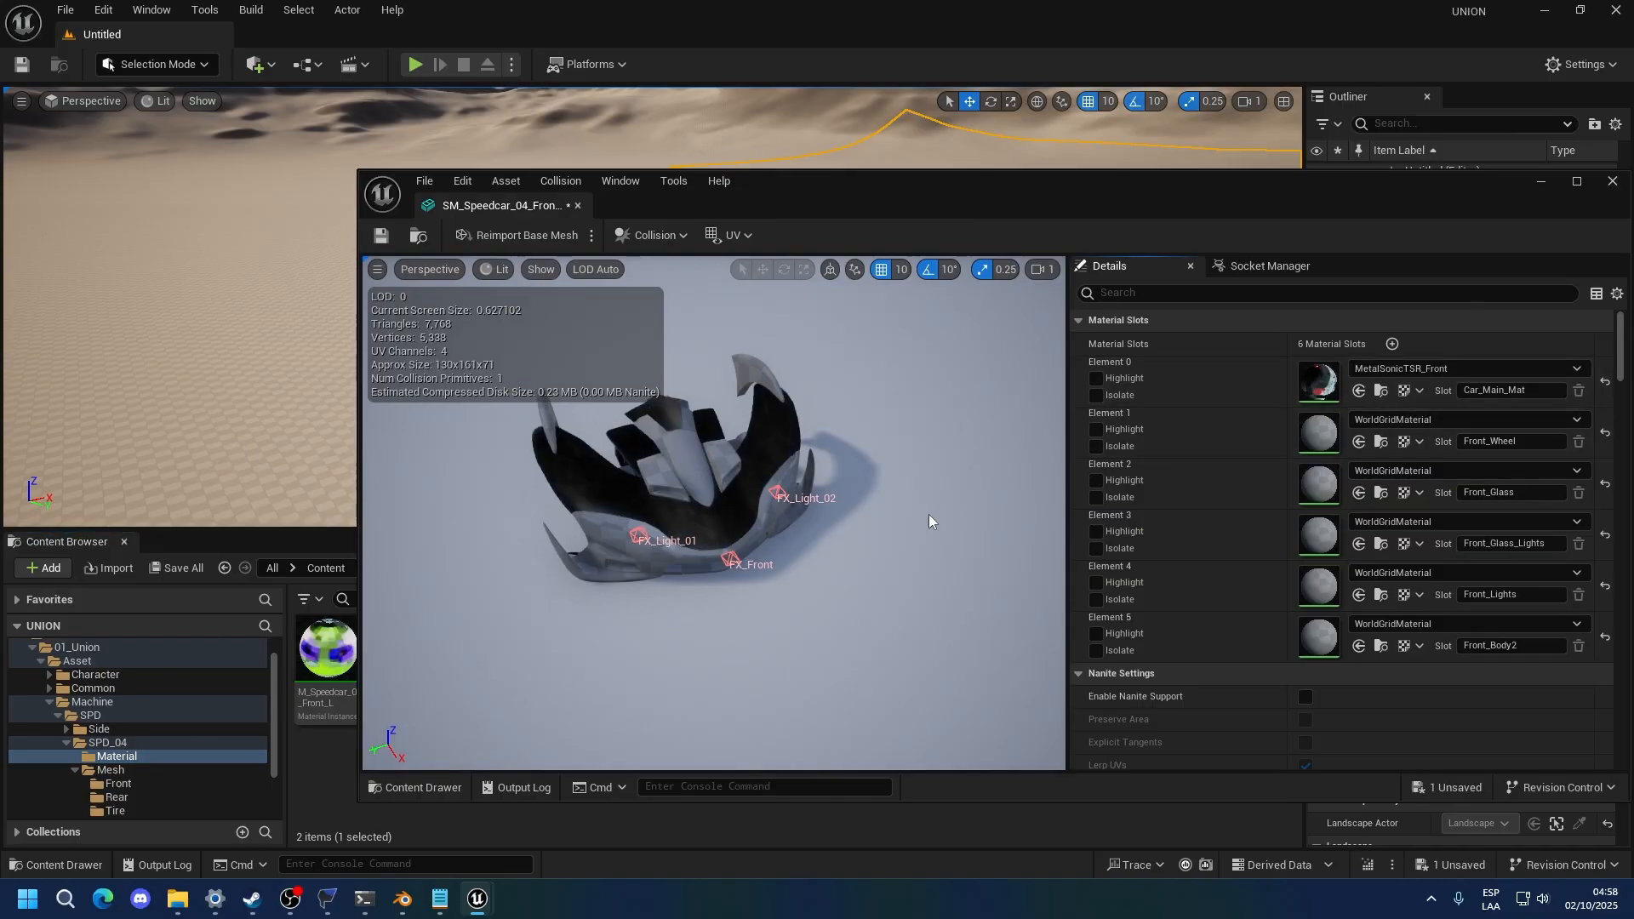
{"action": "left_click", "coordinate": [1359, 442]}
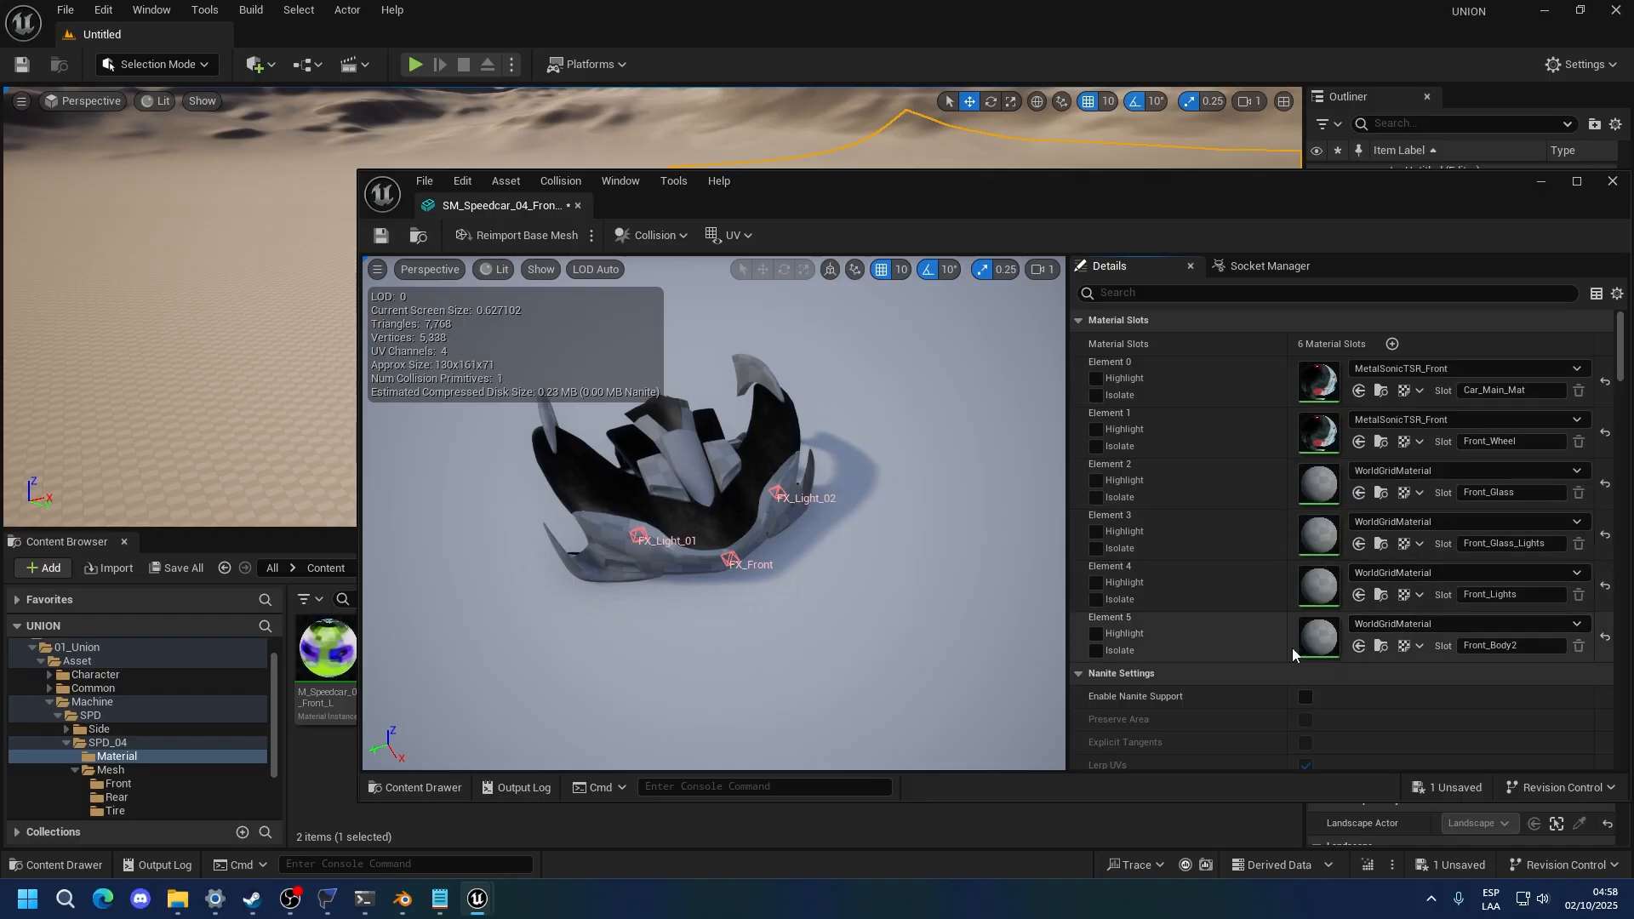
{"action": "left_click", "coordinate": [1357, 596]}
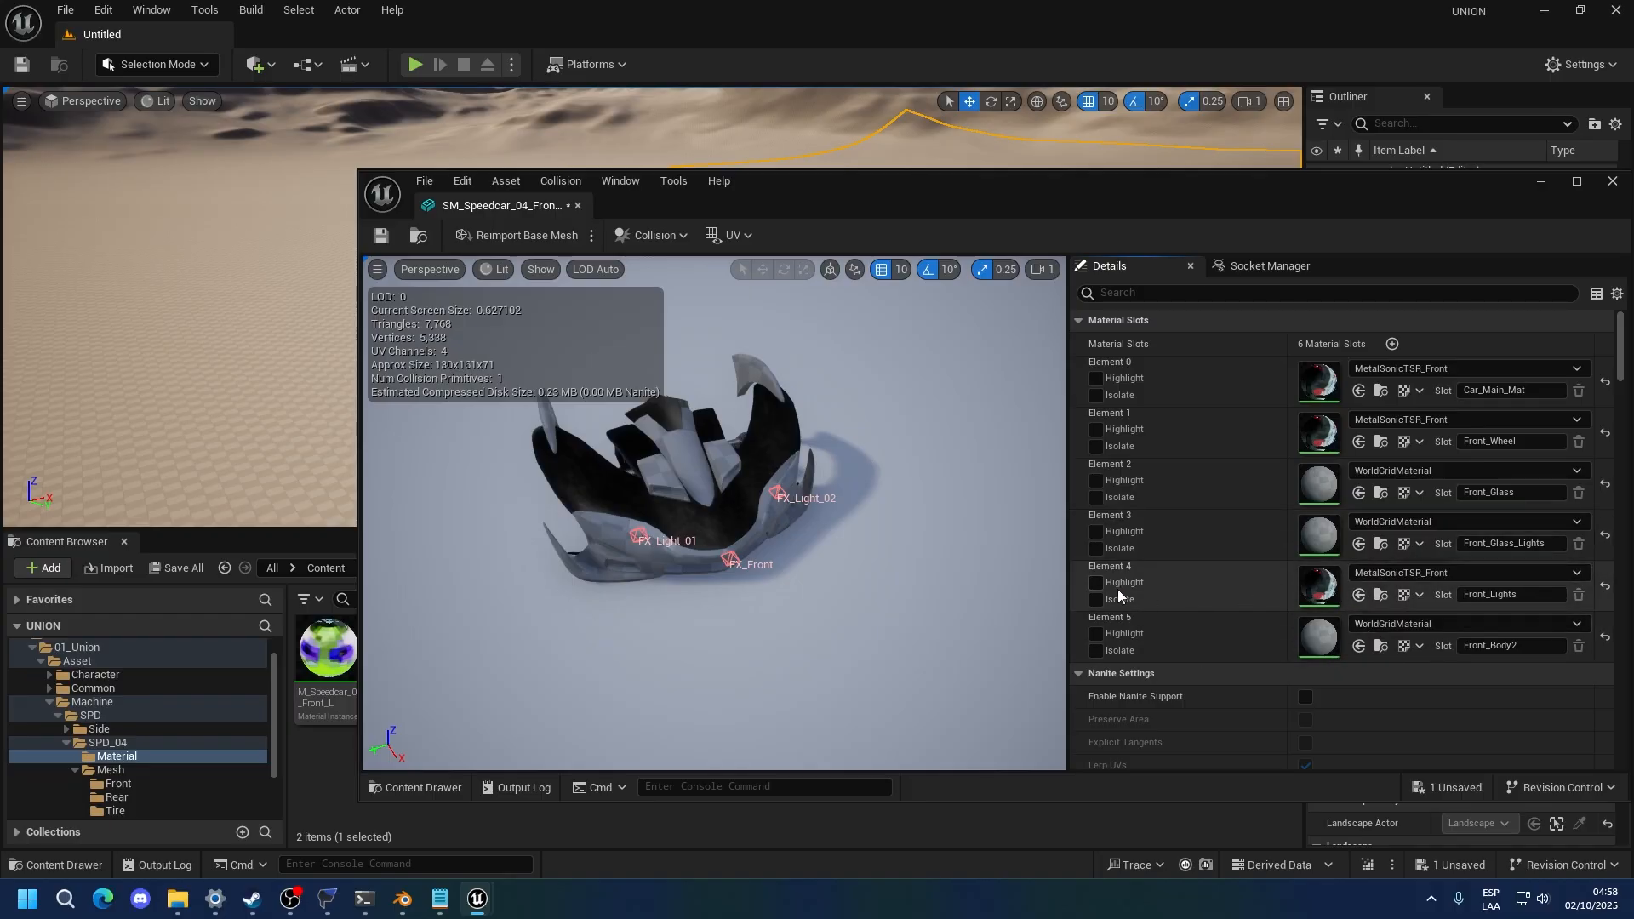
Isolate the Front_Lights and Front_Glass_Lights materials briefly to check their parts, then save the mesh
{"action": "scroll", "coordinate": [948, 614], "scroll_direction": "up", "scroll_amount": 3}
{"action": "left_click", "coordinate": [1096, 598]}
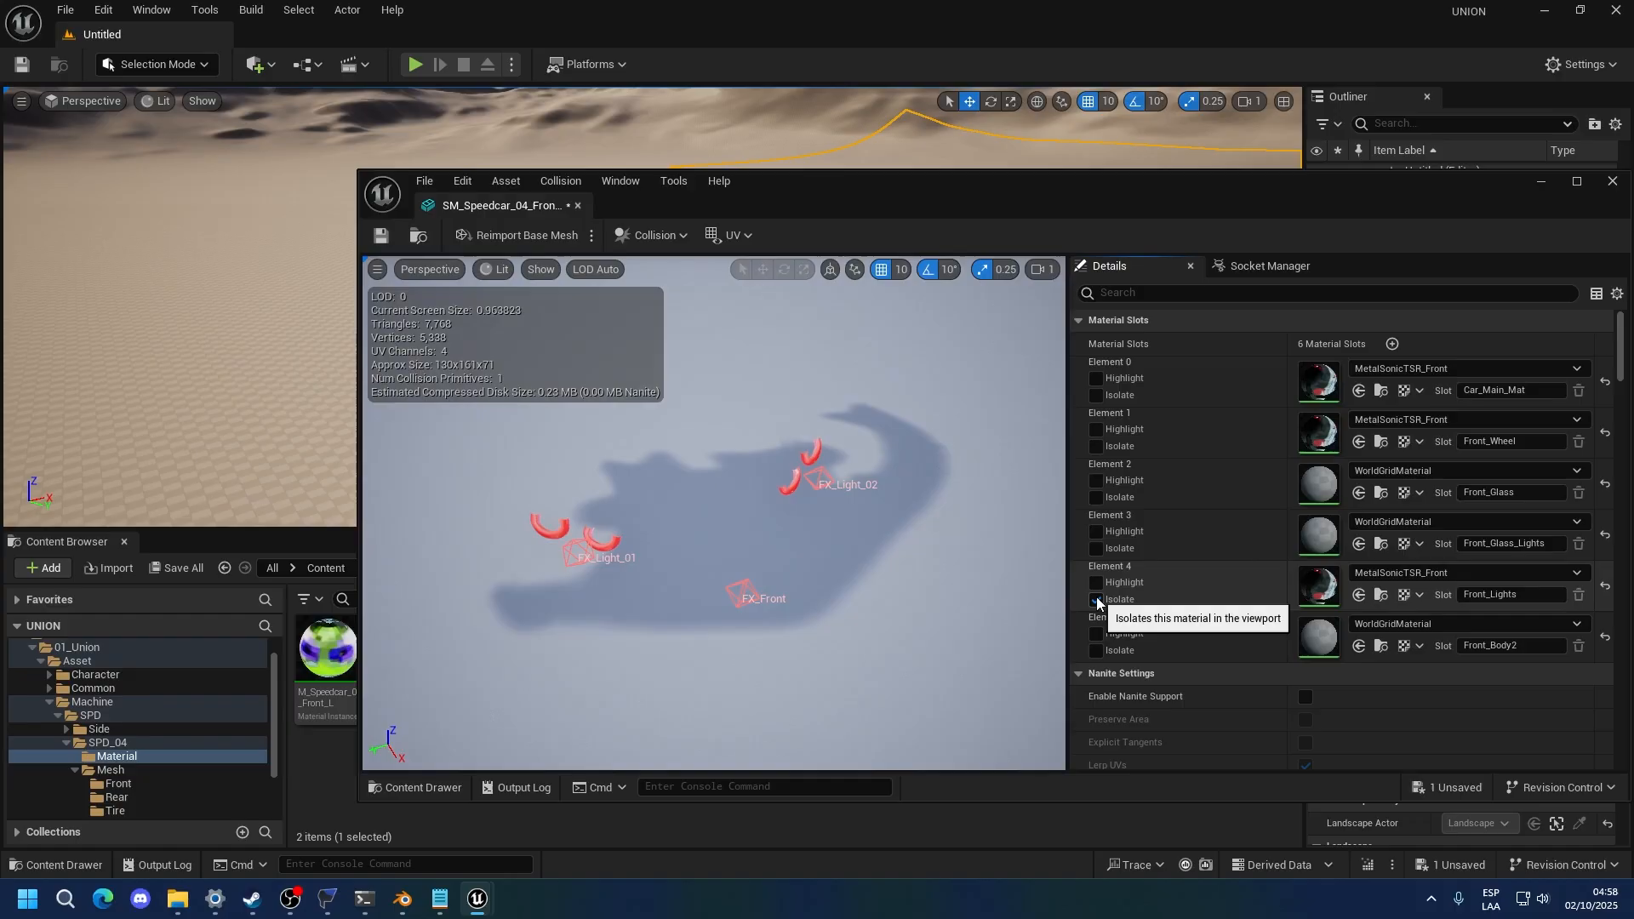
{"action": "left_click", "coordinate": [1096, 598]}
{"action": "left_click_drag", "start_coordinate": [963, 550], "coordinate": [911, 541]}
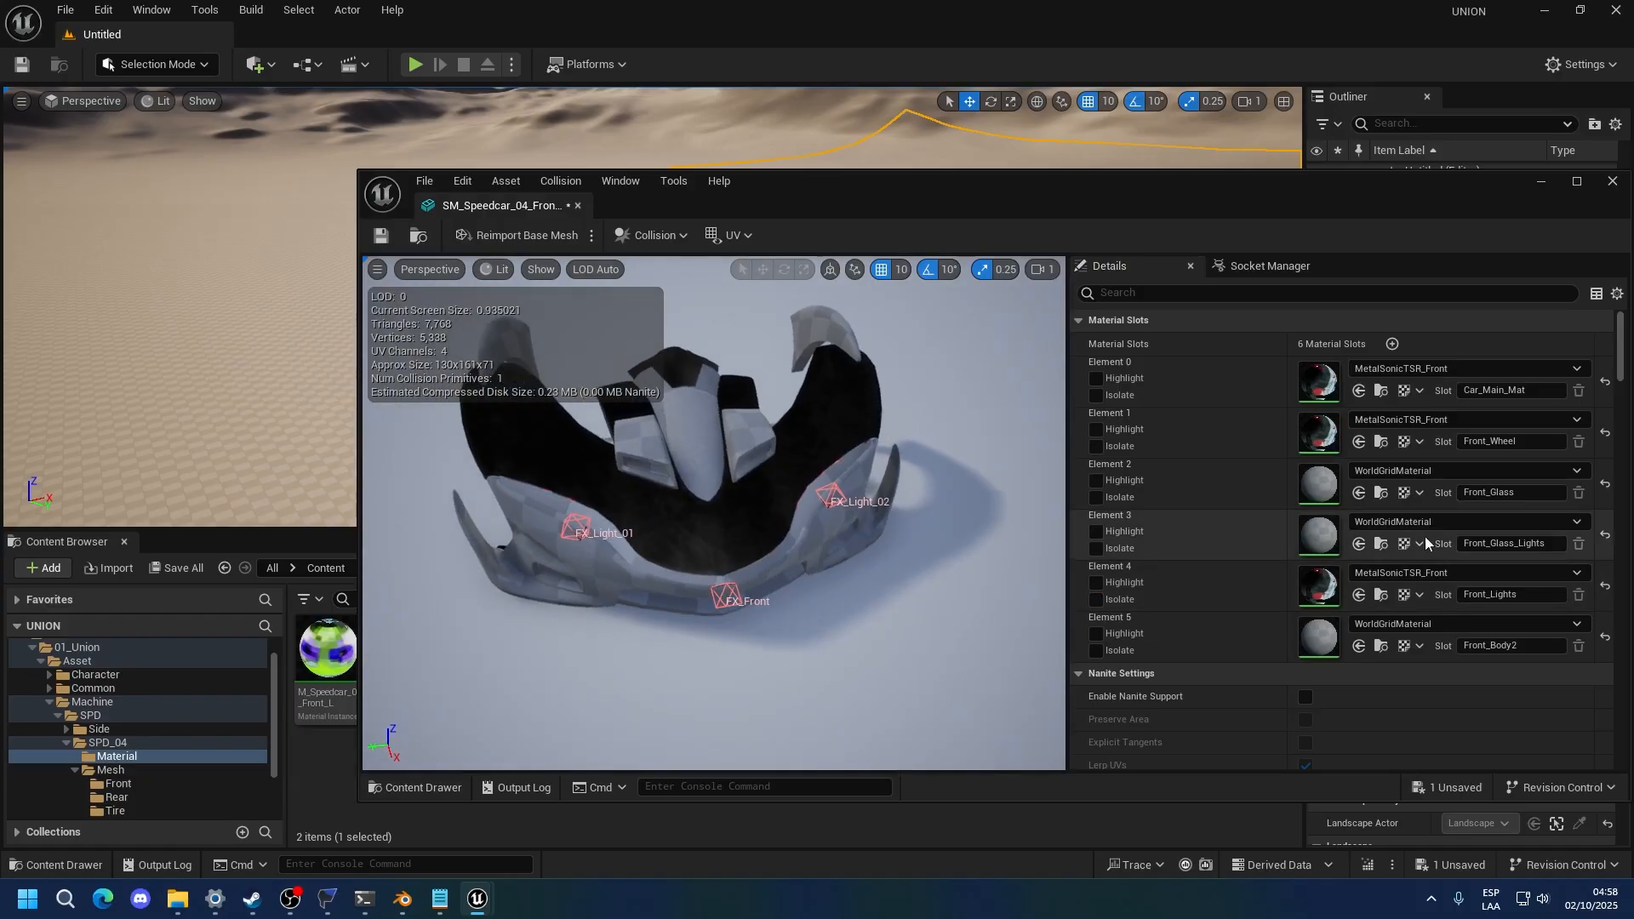
{"action": "left_click", "coordinate": [1102, 548]}
{"action": "left_click", "coordinate": [1102, 547]}
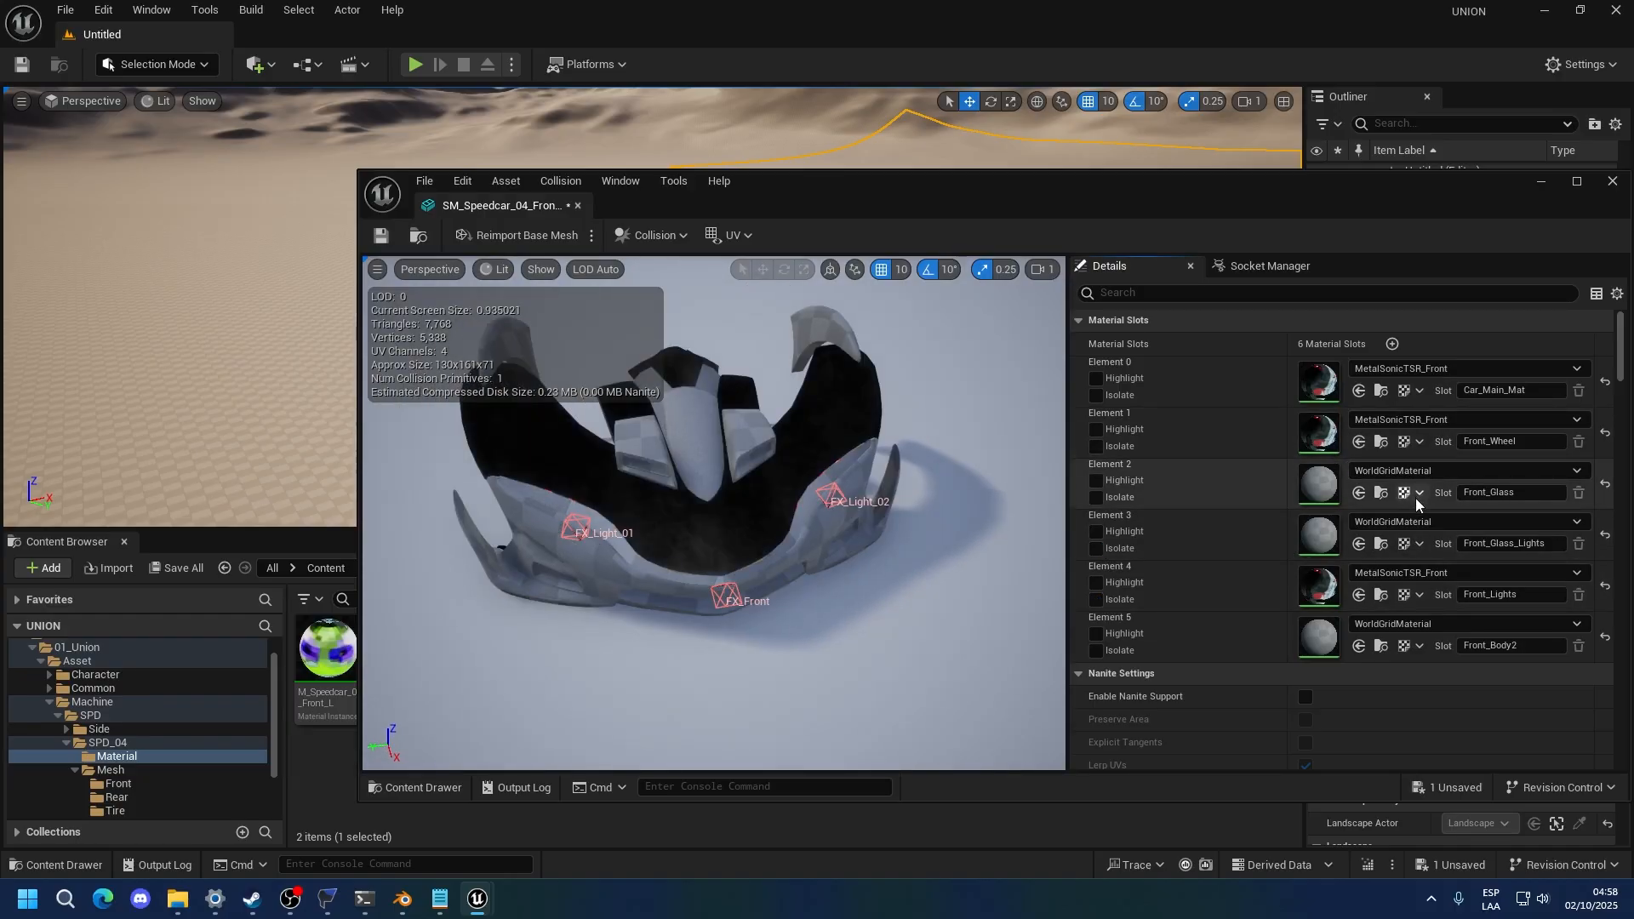
{"action": "key", "text": "ctrl+s"}
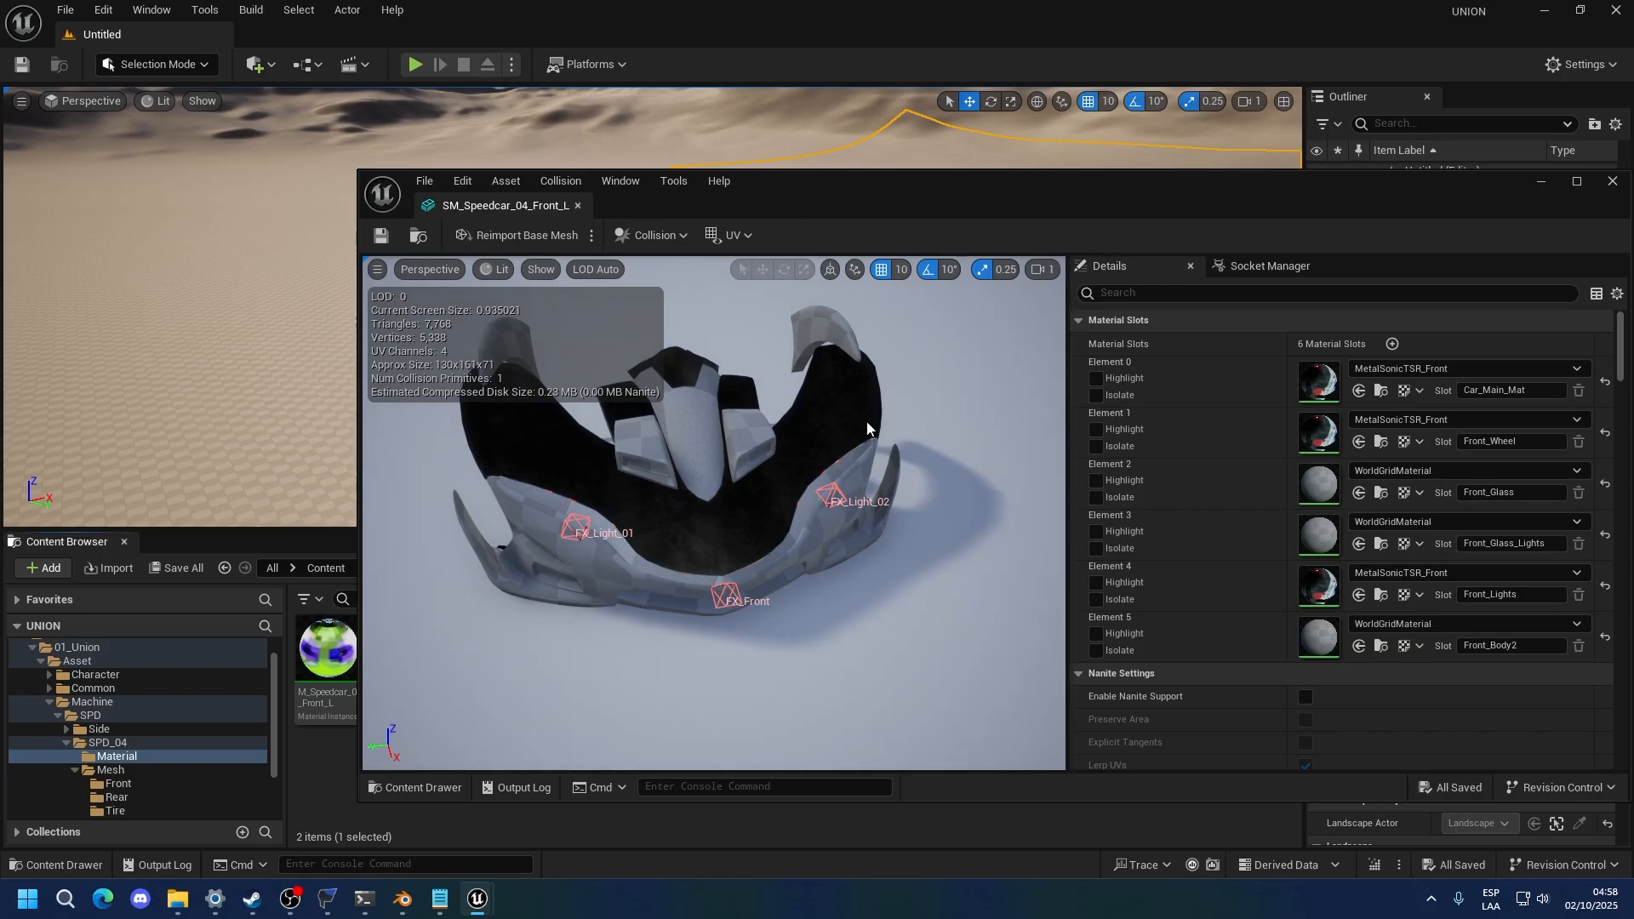
Switch to FModel and copy the M_Speedcar_04_FrontGlass_L package name without its extension
{"action": "left_click_drag", "start_coordinate": [737, 218], "coordinate": [830, 182]}
{"action": "left_click", "coordinate": [328, 900]}
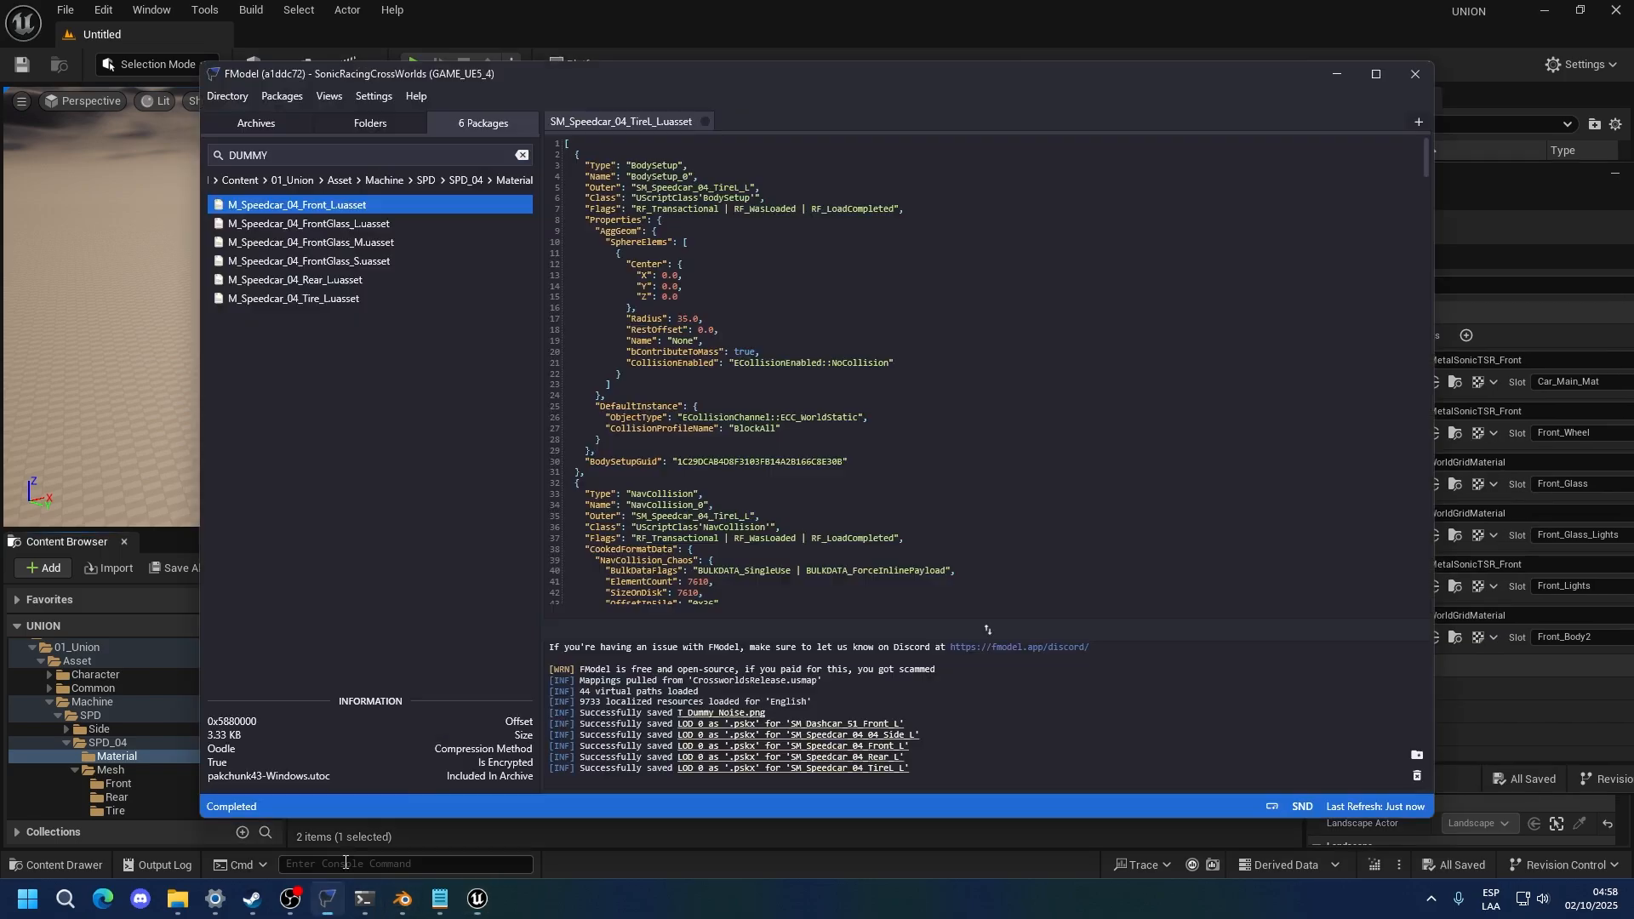
{"action": "right_click", "coordinate": [340, 225]}
{"action": "mouse_move", "coordinate": [385, 409]}
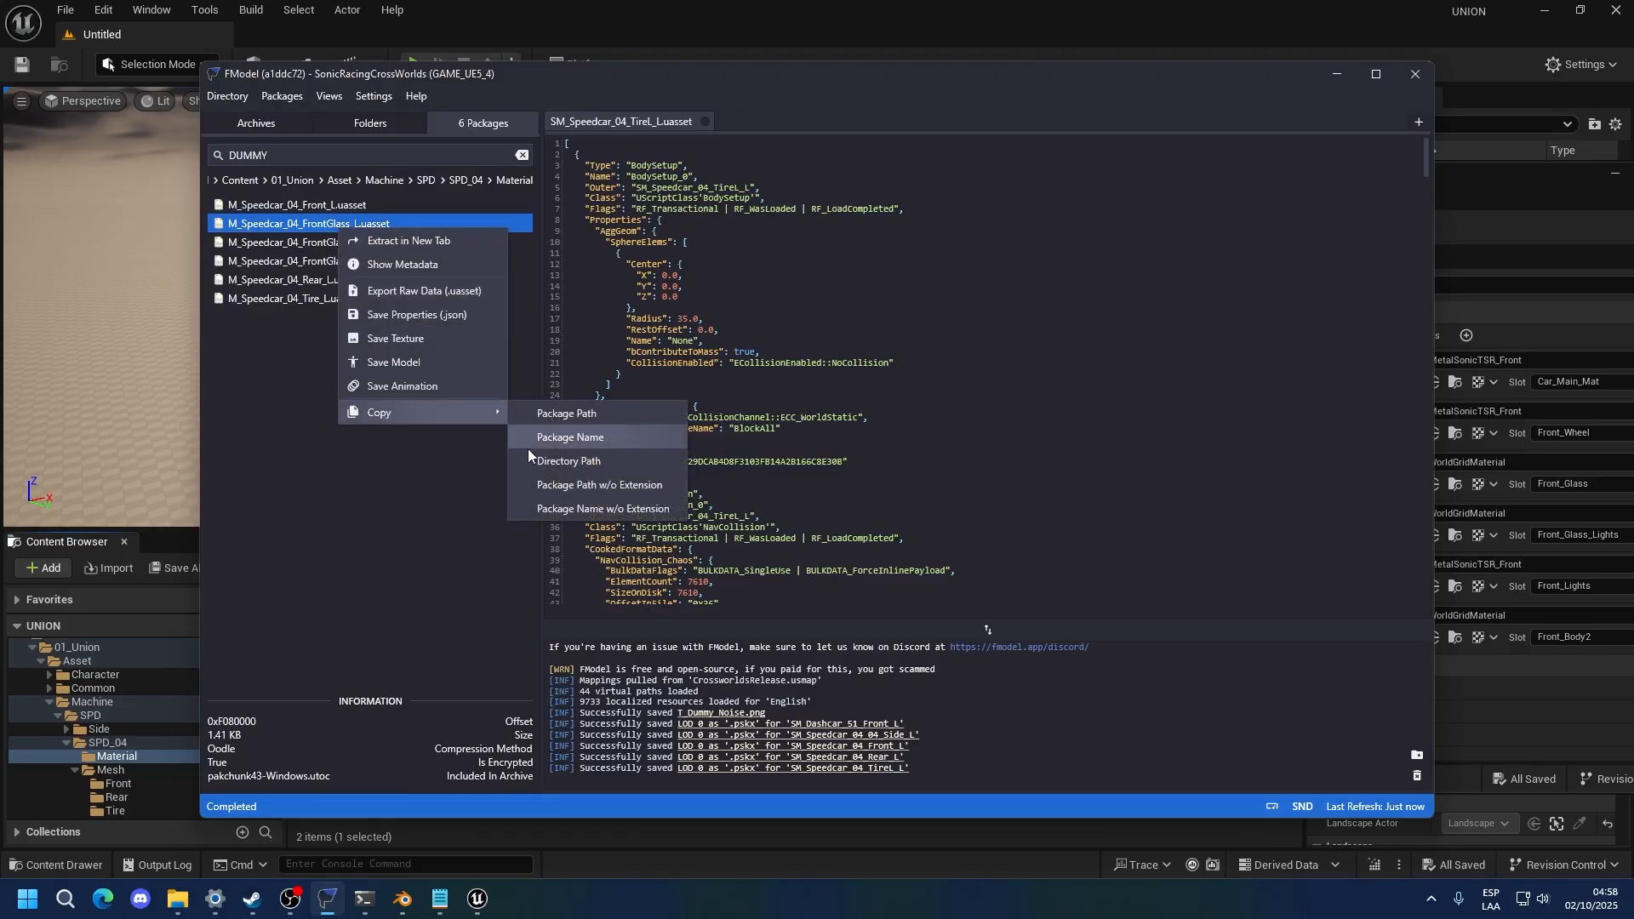
{"action": "left_click", "coordinate": [562, 508]}
Back in Unreal, duplicate the M_Speedcar_04_Front_L material instance as M_Speedcar_04_FrontGlass_L and save it
{"action": "left_click", "coordinate": [146, 756]}
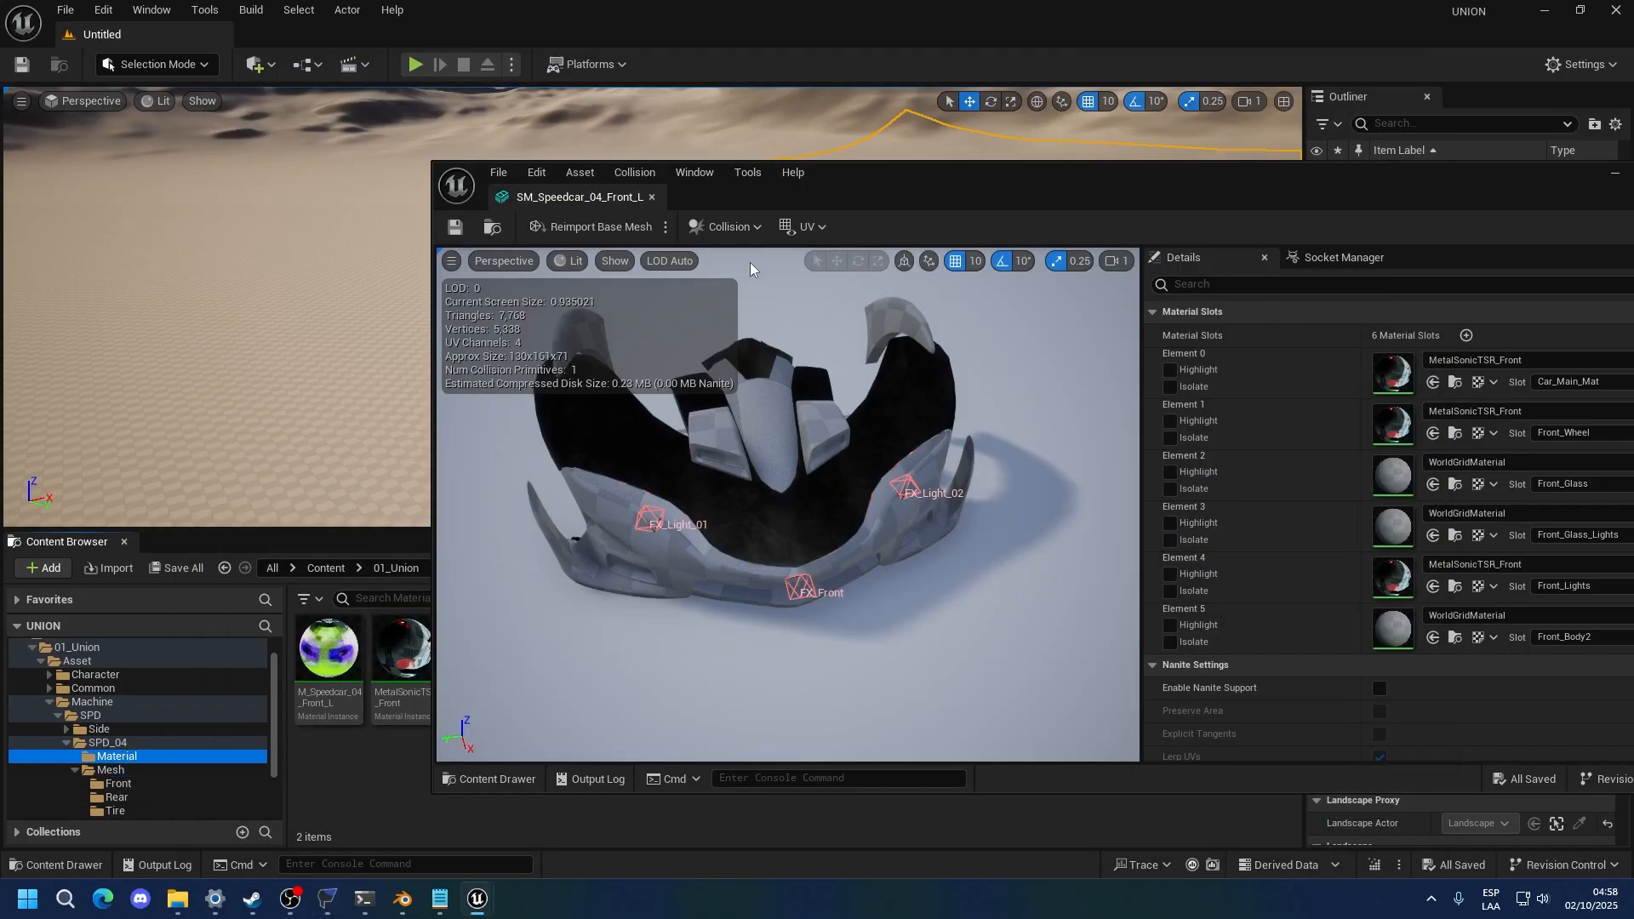
{"action": "left_click_drag", "start_coordinate": [818, 197], "coordinate": [1117, 183]}
{"action": "left_click", "coordinate": [339, 681]}
{"action": "key", "text": "ctrl+d"}
{"action": "type", "text": "M_Speedcar_04_FrontGlass_L"}
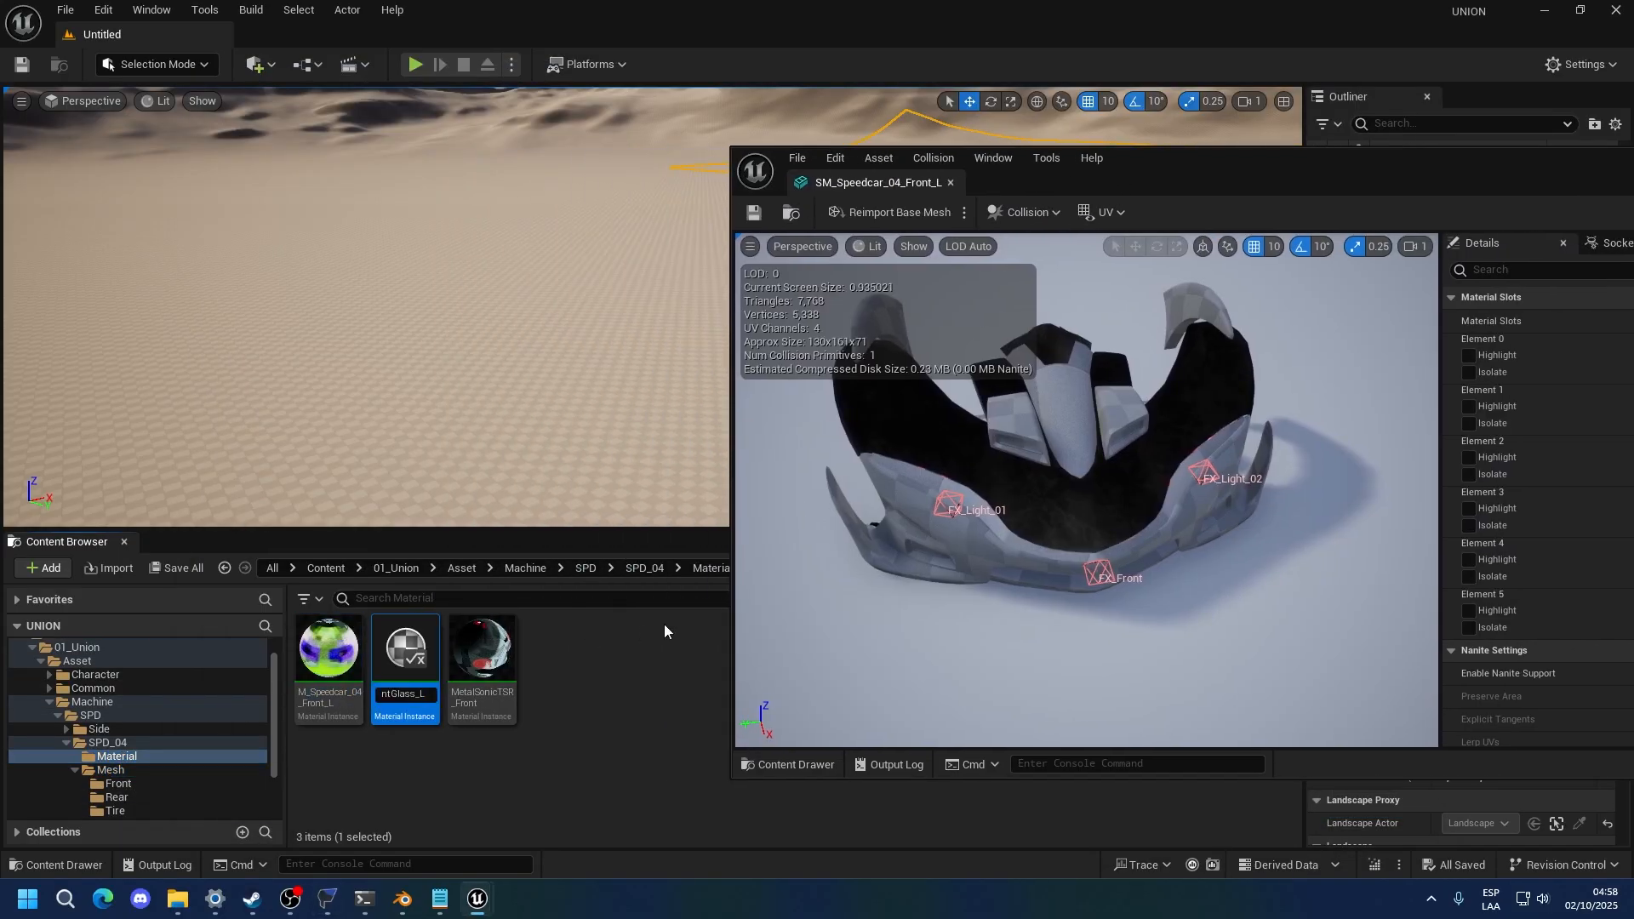
{"action": "key", "text": "Return"}
{"action": "key", "text": "ctrl+s"}
{"action": "right_click", "coordinate": [404, 675]}
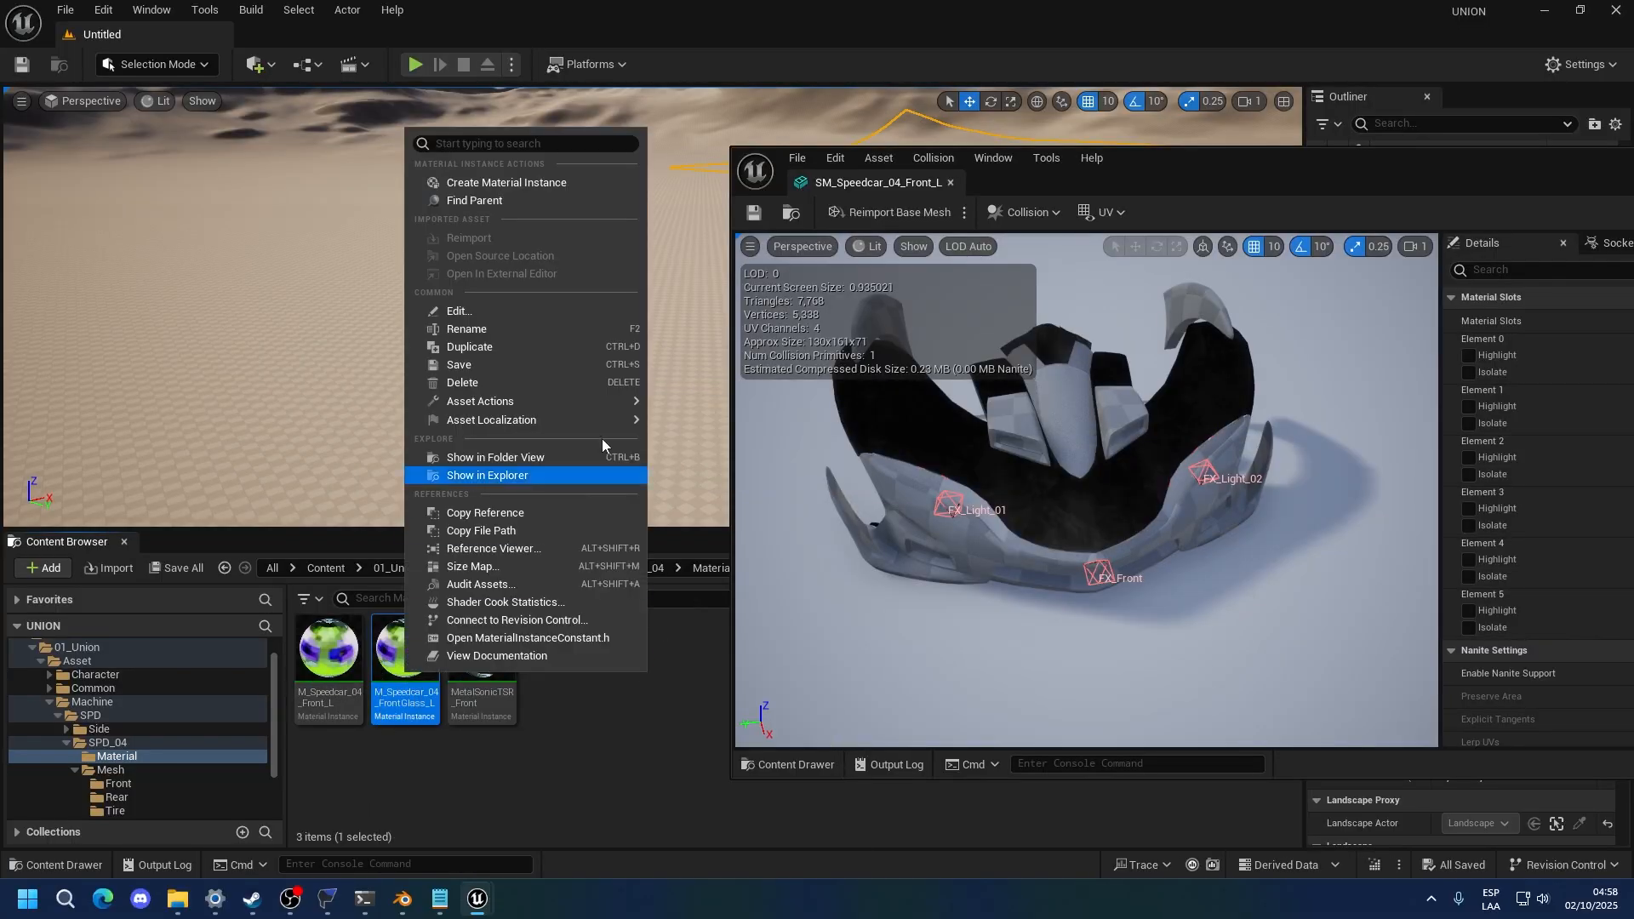
Duplicate the MetalSonicTSR_Front material instance and name the copy MetalSonicTSR_Front_Glass
{"action": "left_click", "coordinate": [486, 694]}
{"action": "key", "text": "ctrl+d"}
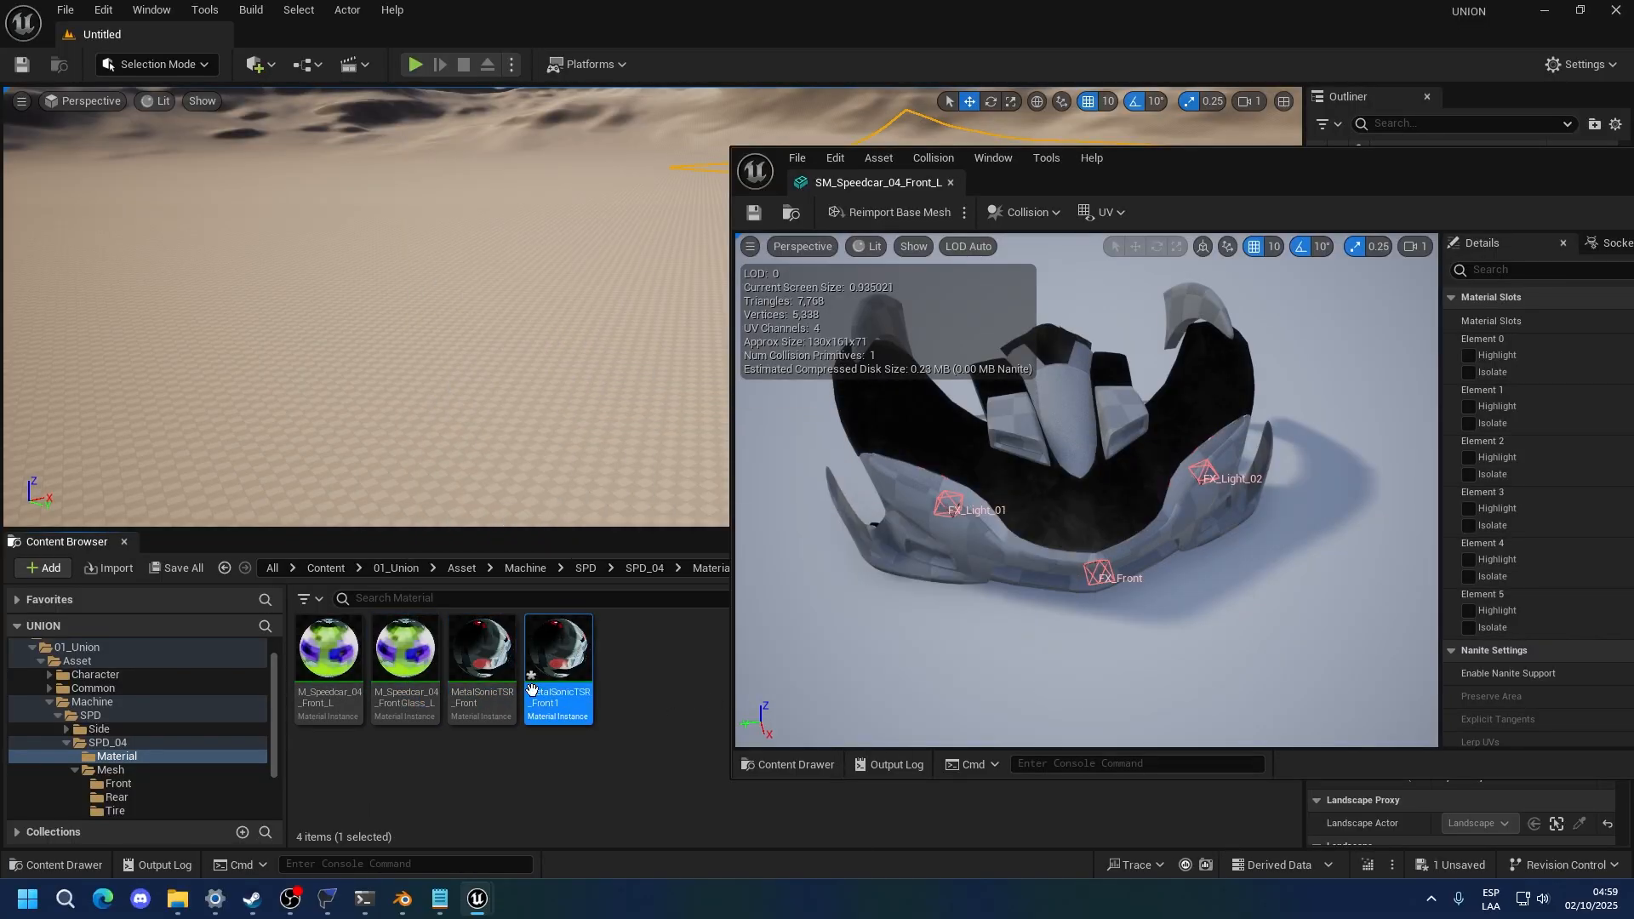
{"action": "type", "text": "_Glass"}
{"action": "key", "text": "Return"}
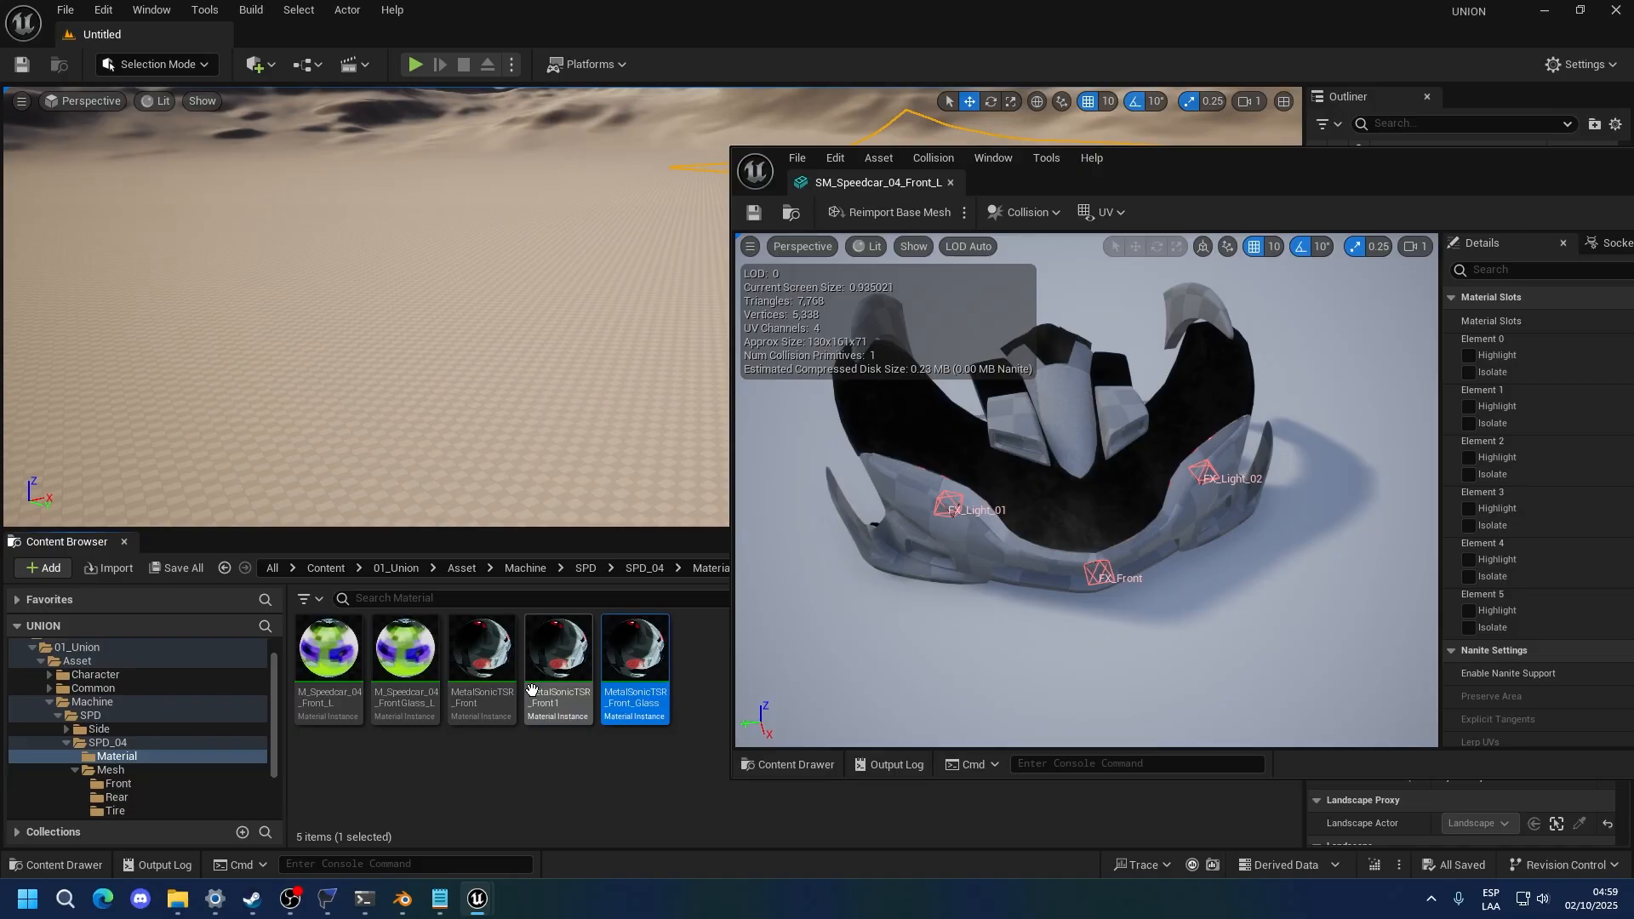
Open MetalSonicTSR_Front_Glass and set its parent material to M_Speedcar_04_FrontGlass_L
{"action": "double_click", "coordinate": [536, 691]}
{"action": "left_click_drag", "start_coordinate": [1191, 181], "coordinate": [789, 129]}
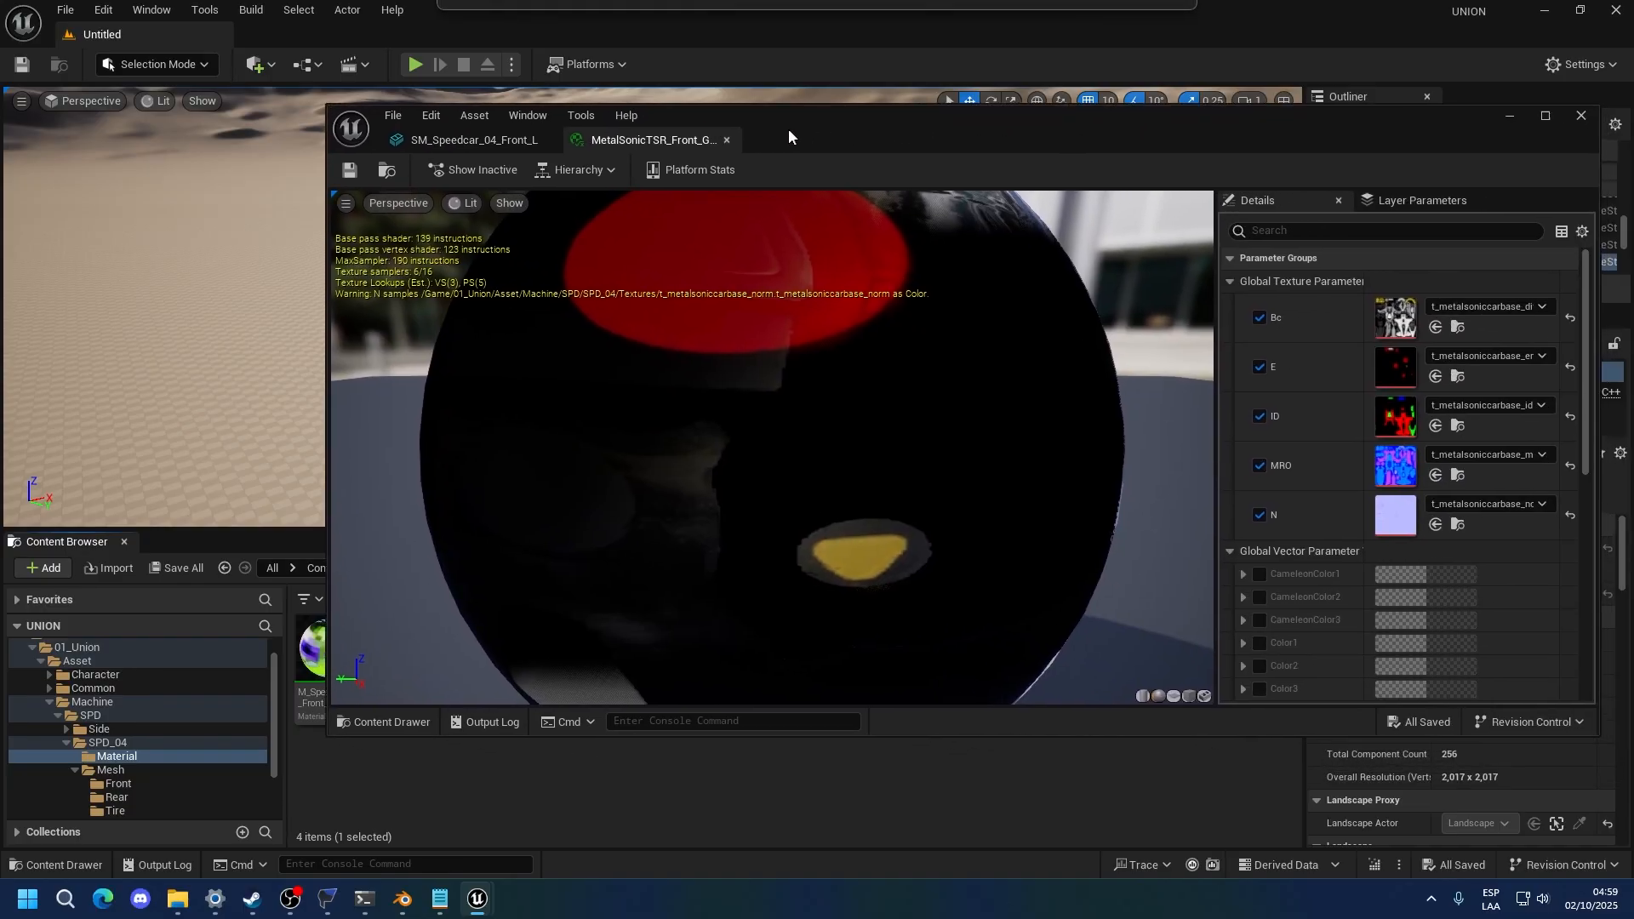
{"action": "scroll", "coordinate": [1251, 523], "scroll_direction": "down", "scroll_amount": 10}
{"action": "left_click", "coordinate": [1432, 536]}
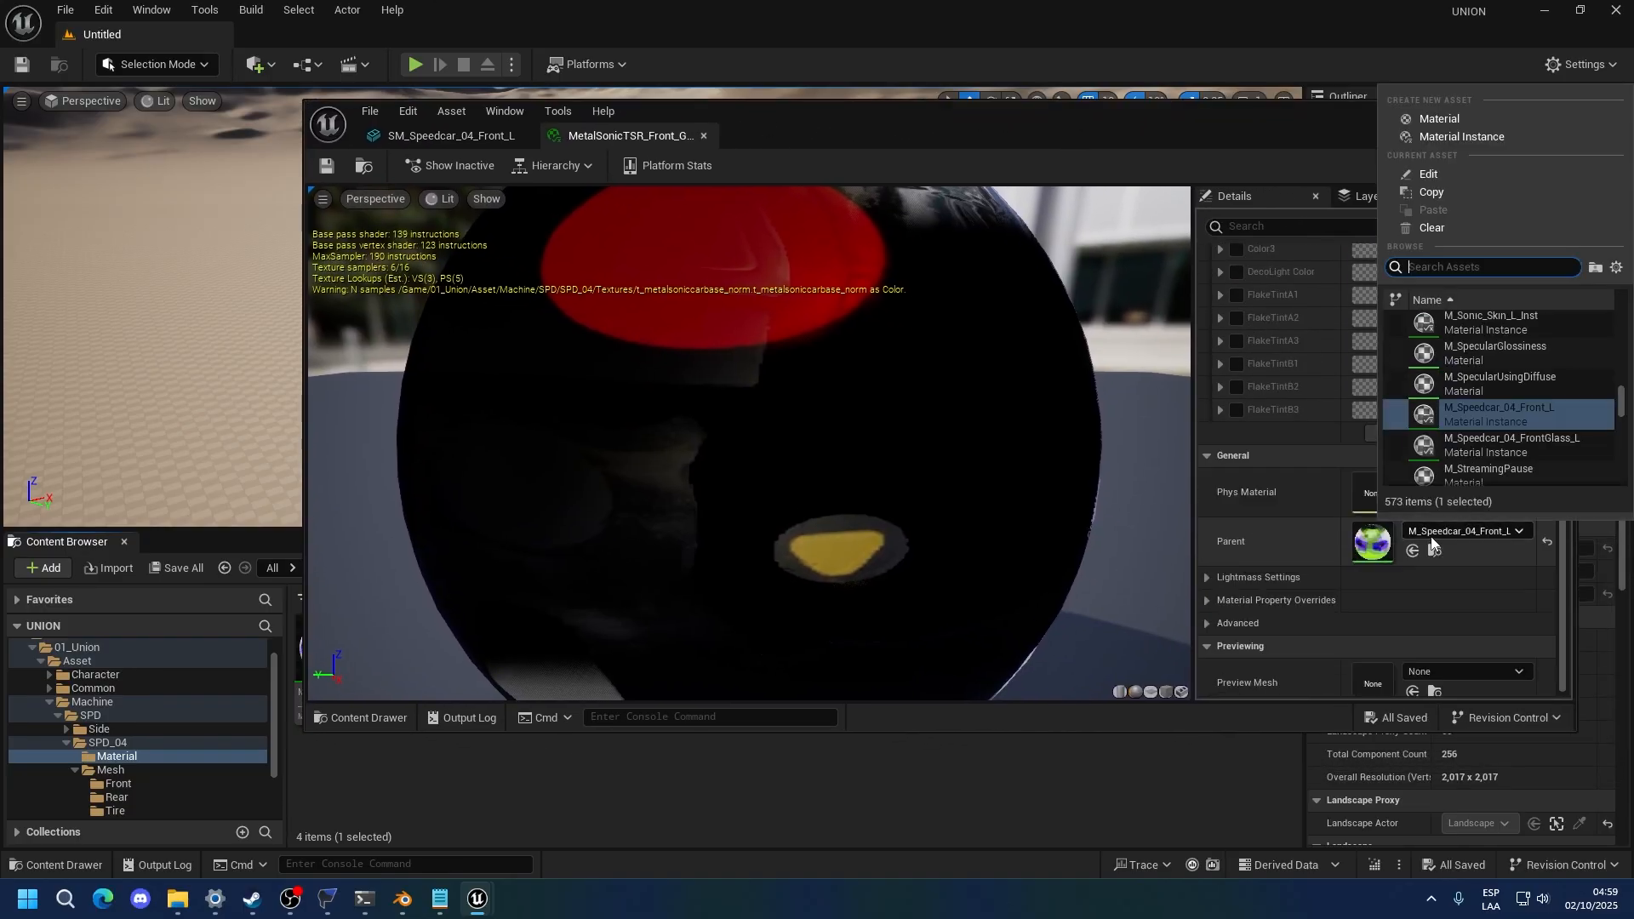
{"action": "left_click", "coordinate": [1507, 446]}
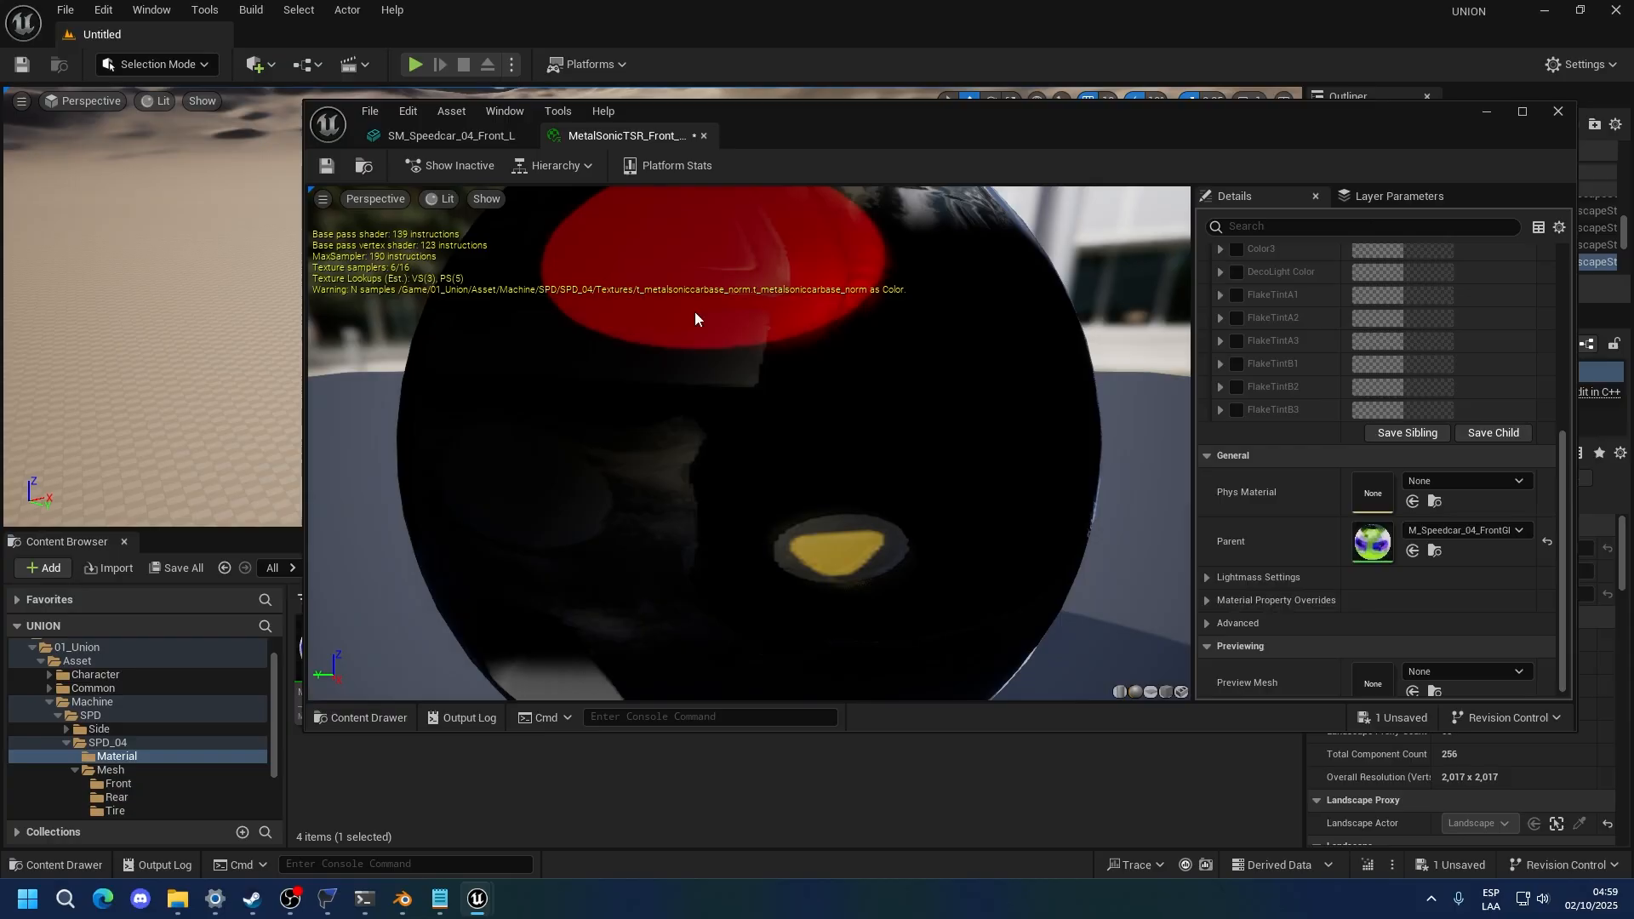
Assign MetalSonicTSR_Front_Glass to the front mesh's Front_Glass_Lights and Front_Glass slots, and check the Front_Body2 parts in isolation
{"action": "left_click", "coordinate": [511, 138]}
{"action": "left_click_drag", "start_coordinate": [825, 135], "coordinate": [705, 270]}
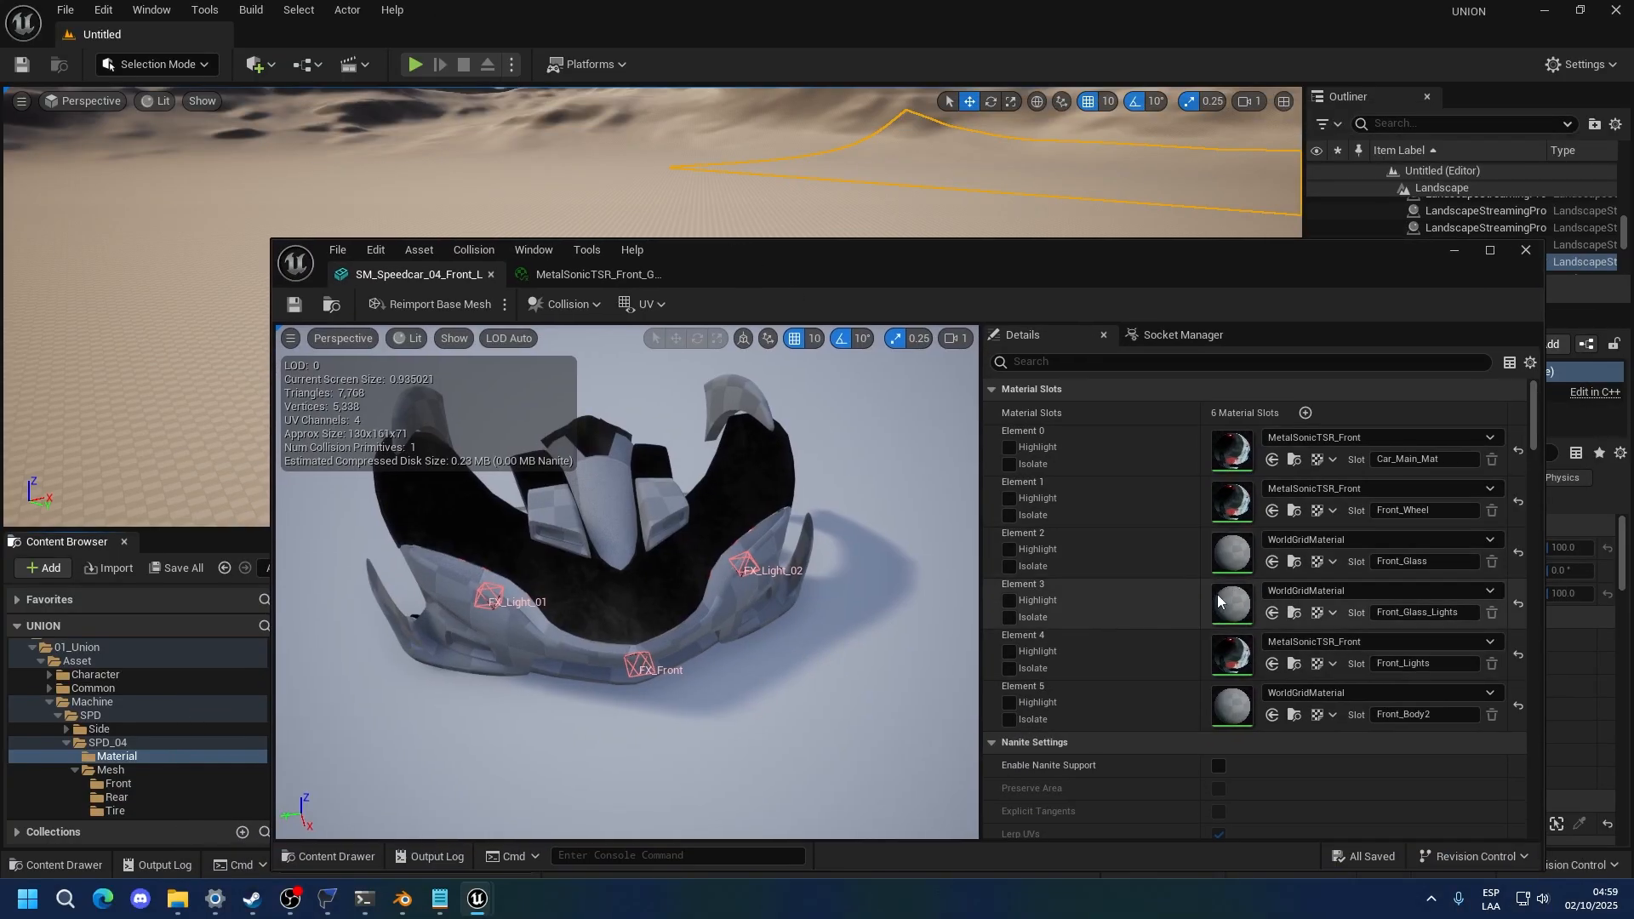
{"action": "left_click", "coordinate": [1273, 613]}
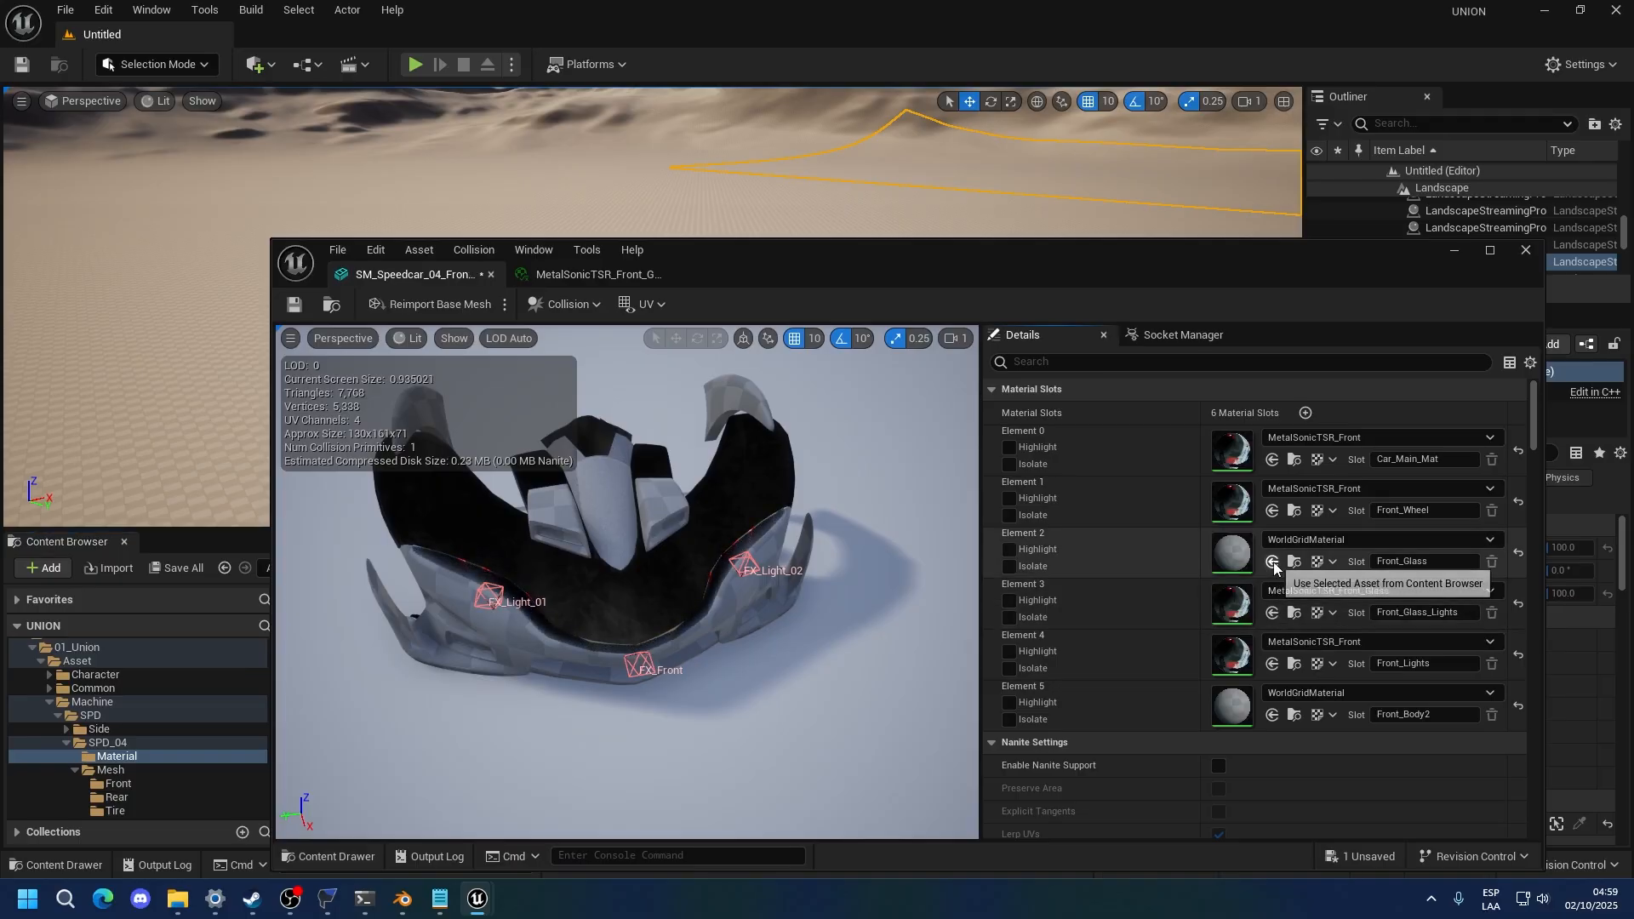
{"action": "left_click", "coordinate": [1271, 562]}
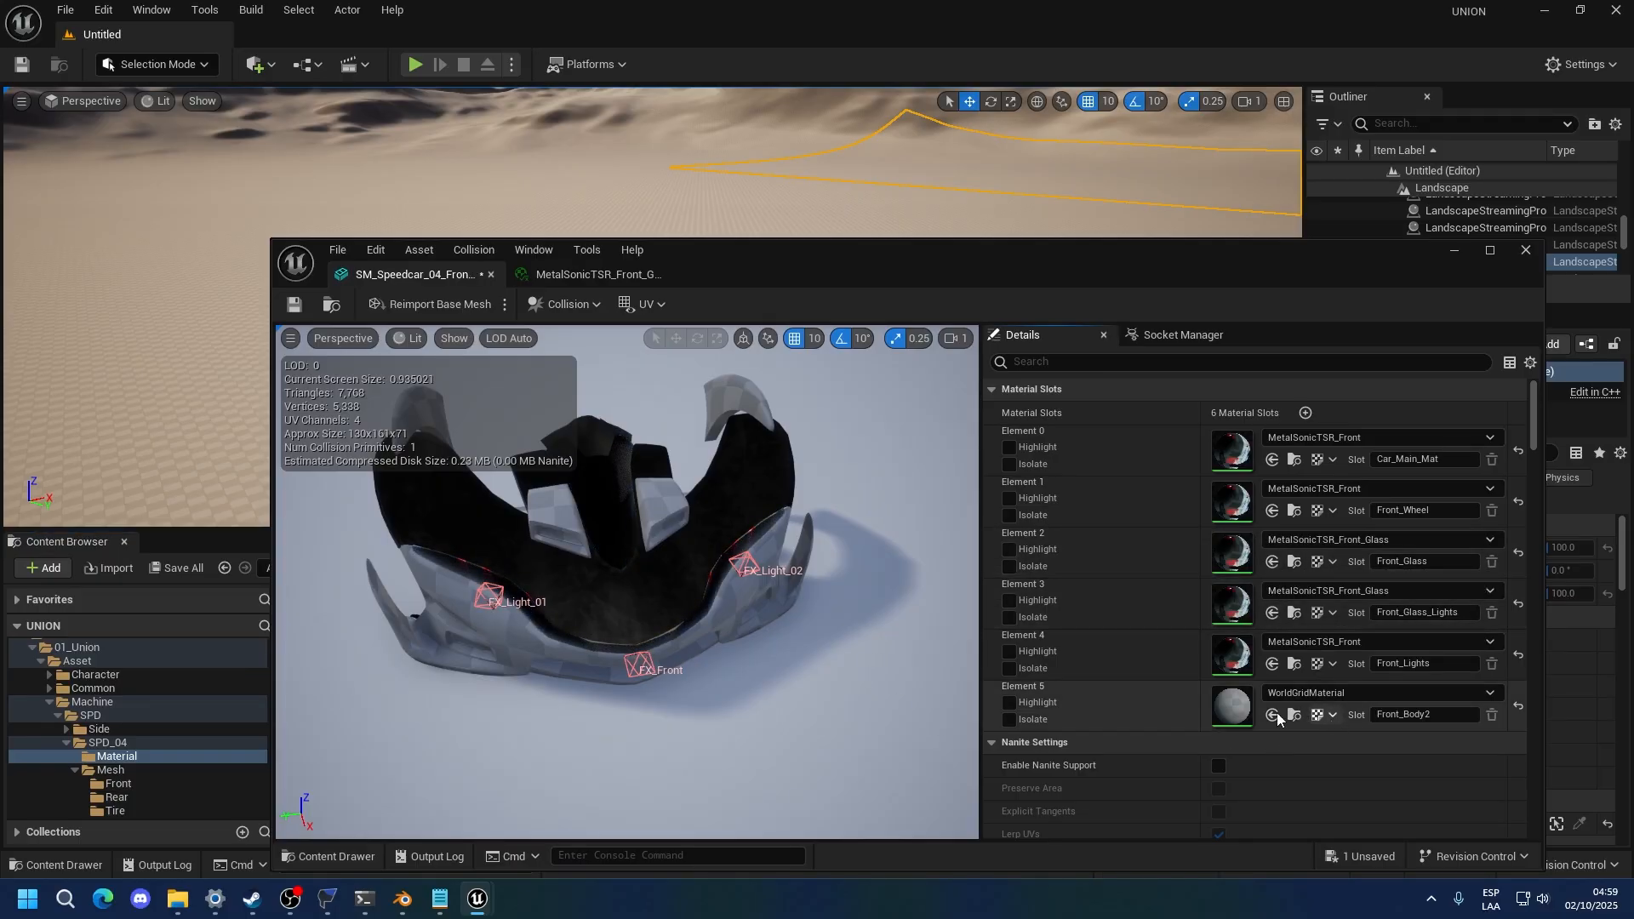
{"action": "left_click", "coordinate": [1015, 718]}
{"action": "left_click", "coordinate": [1015, 718]}
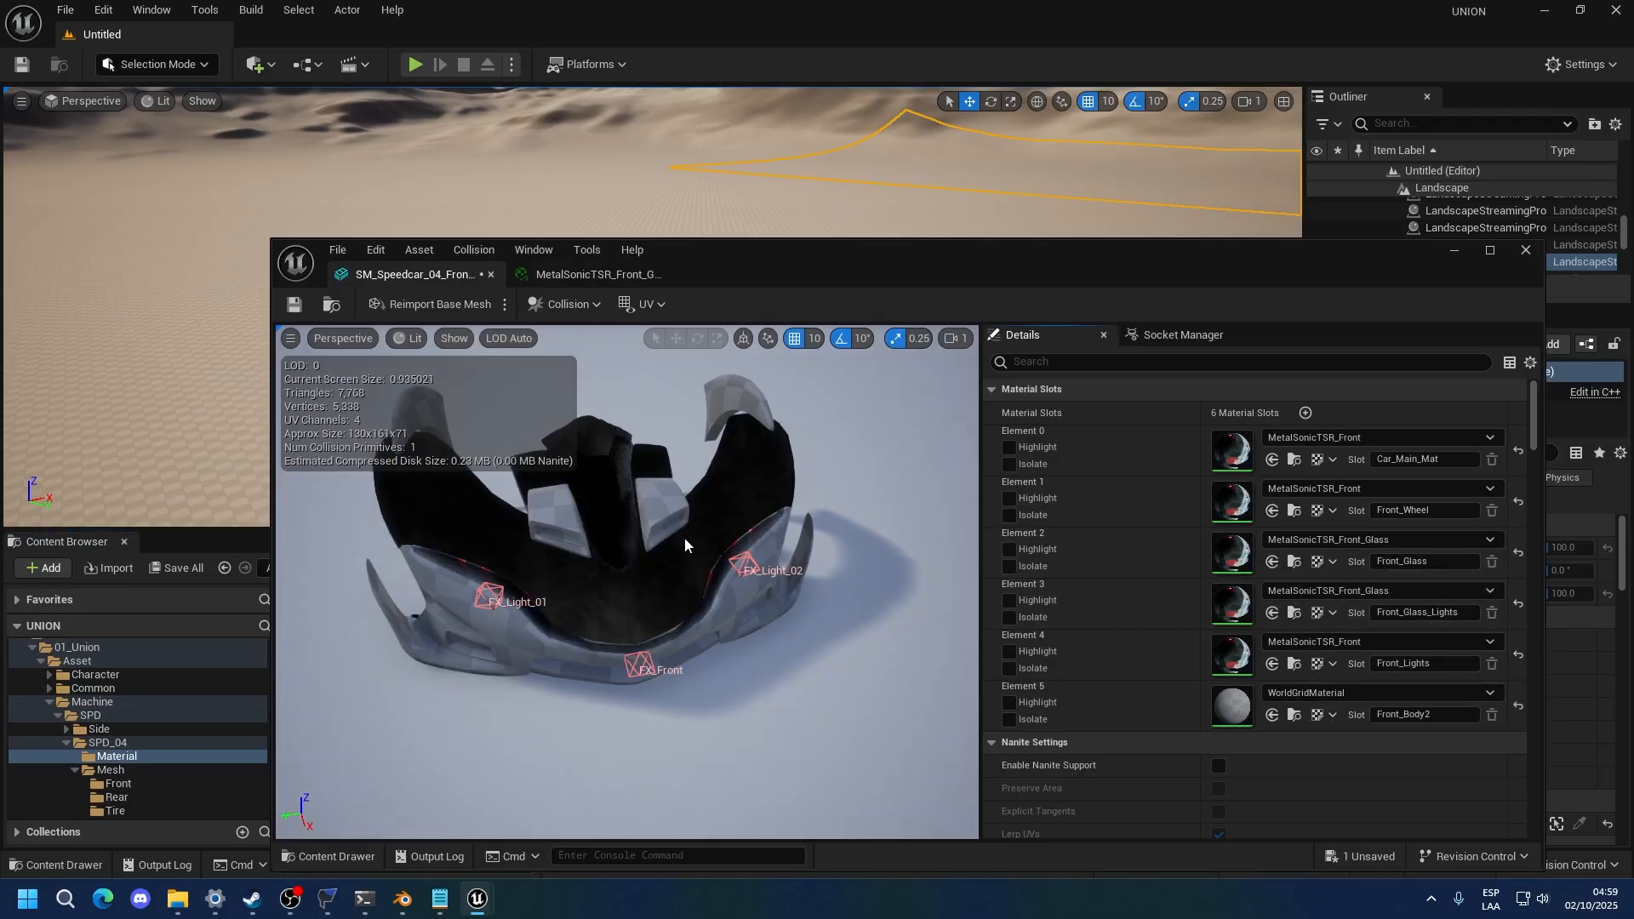
{"action": "left_click_drag", "start_coordinate": [684, 538], "coordinate": [730, 493]}
Duplicate the MetalSonicTSR_Front material instance and name the copy MetalSonicTSR_Front2
{"action": "left_click_drag", "start_coordinate": [688, 268], "coordinate": [998, 250]}
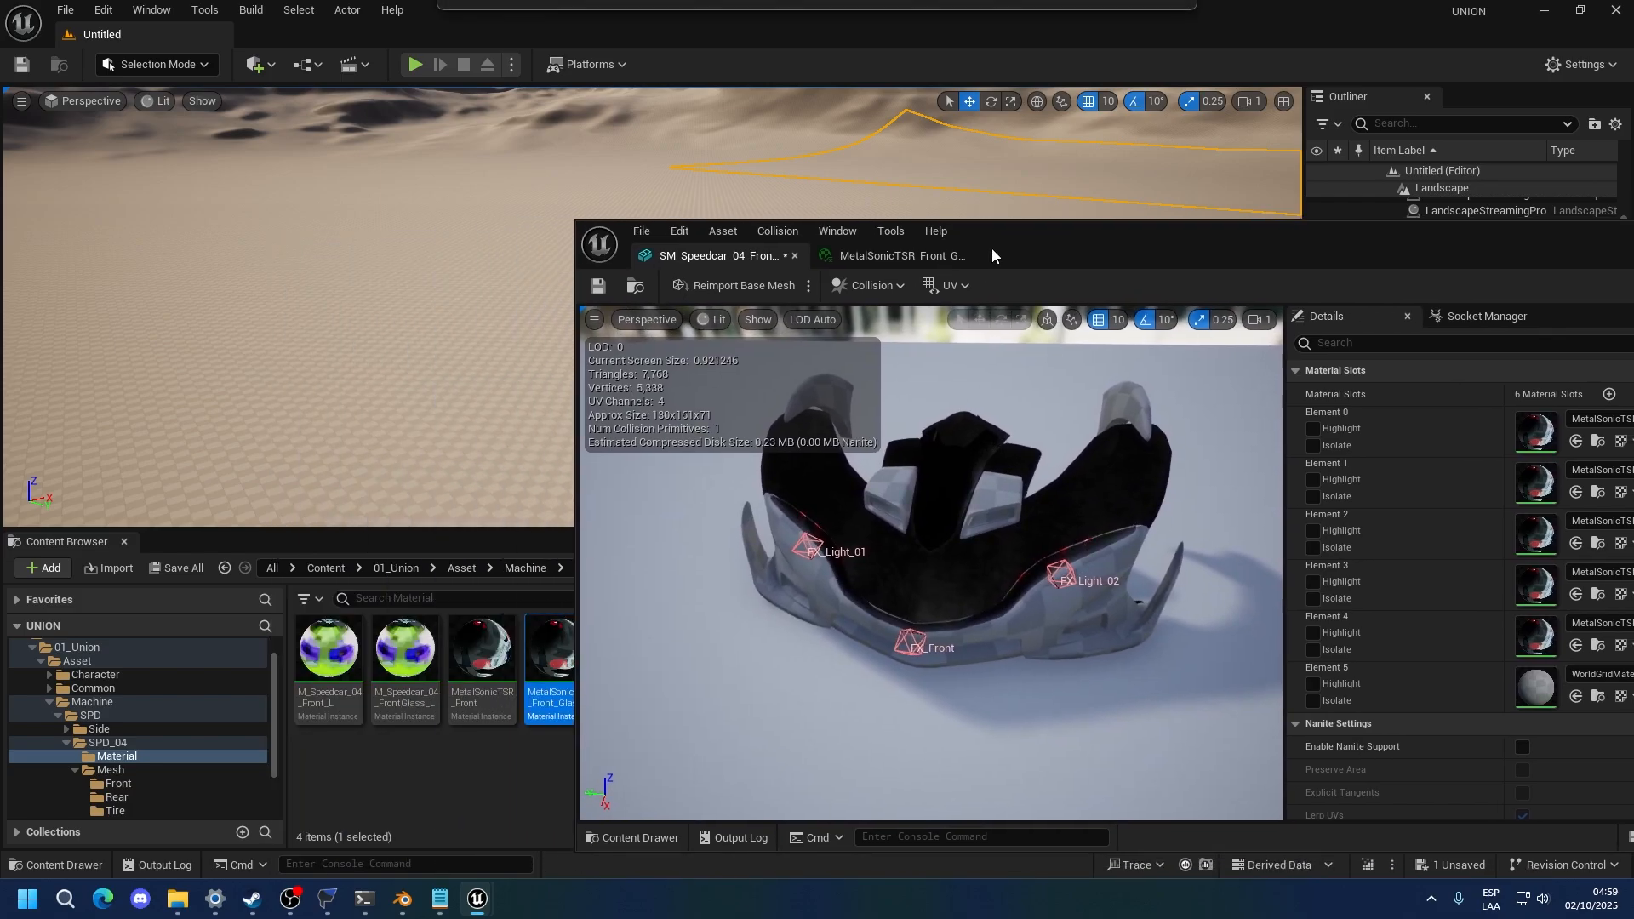
{"action": "scroll", "coordinate": [162, 775], "scroll_direction": "down", "scroll_amount": 2}
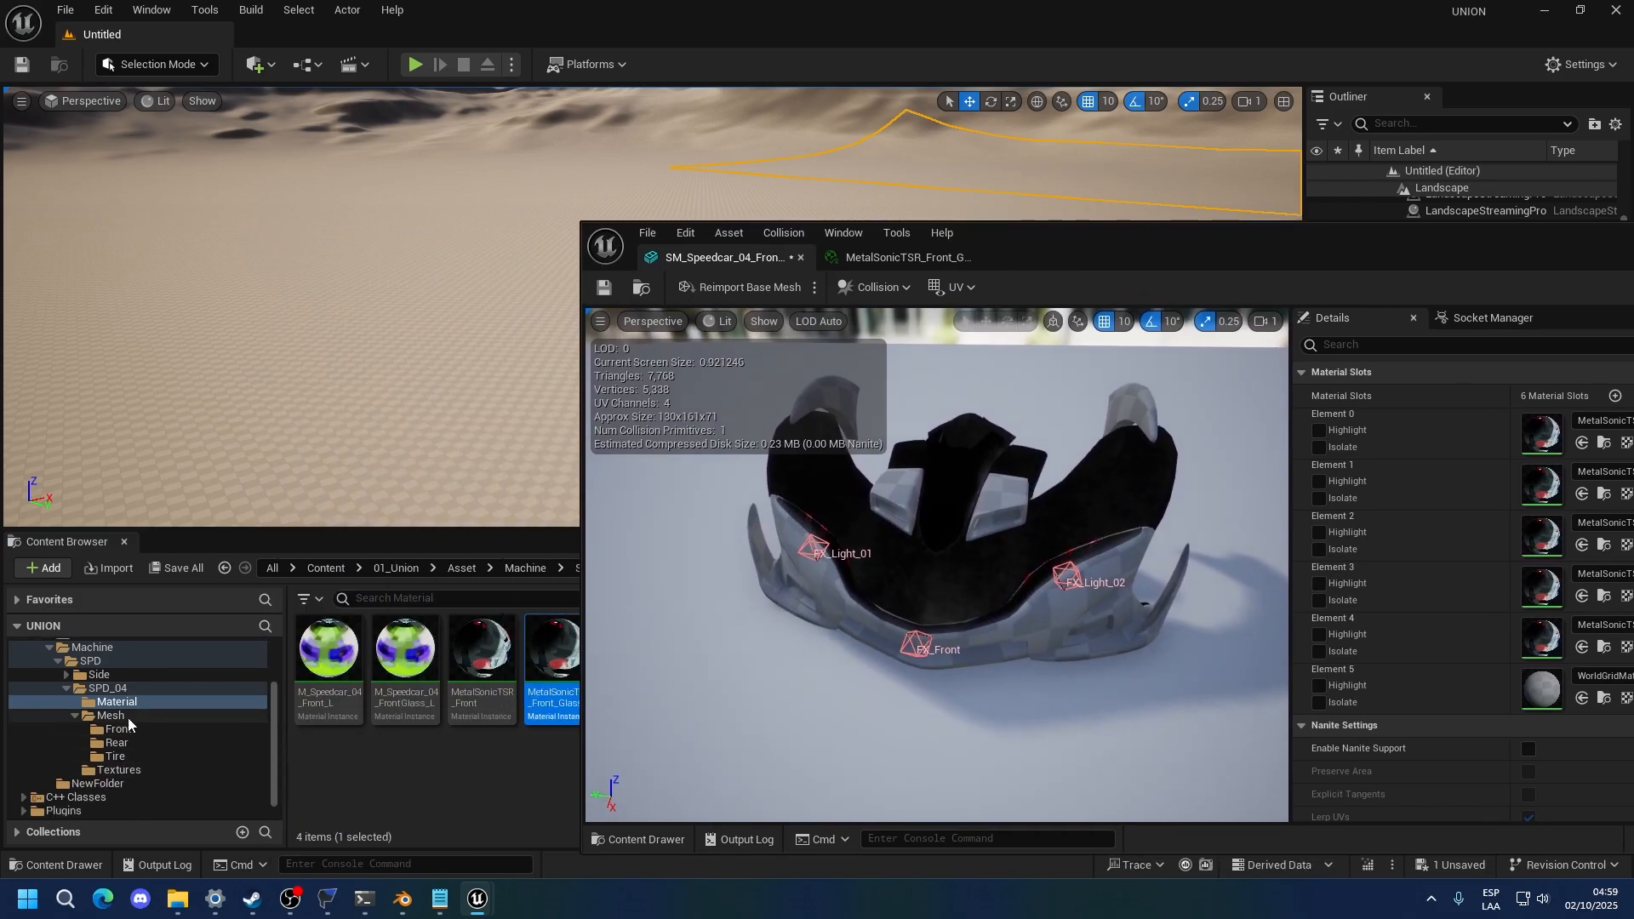
{"action": "right_click", "coordinate": [472, 707]}
{"action": "key", "text": "ctrl+d"}
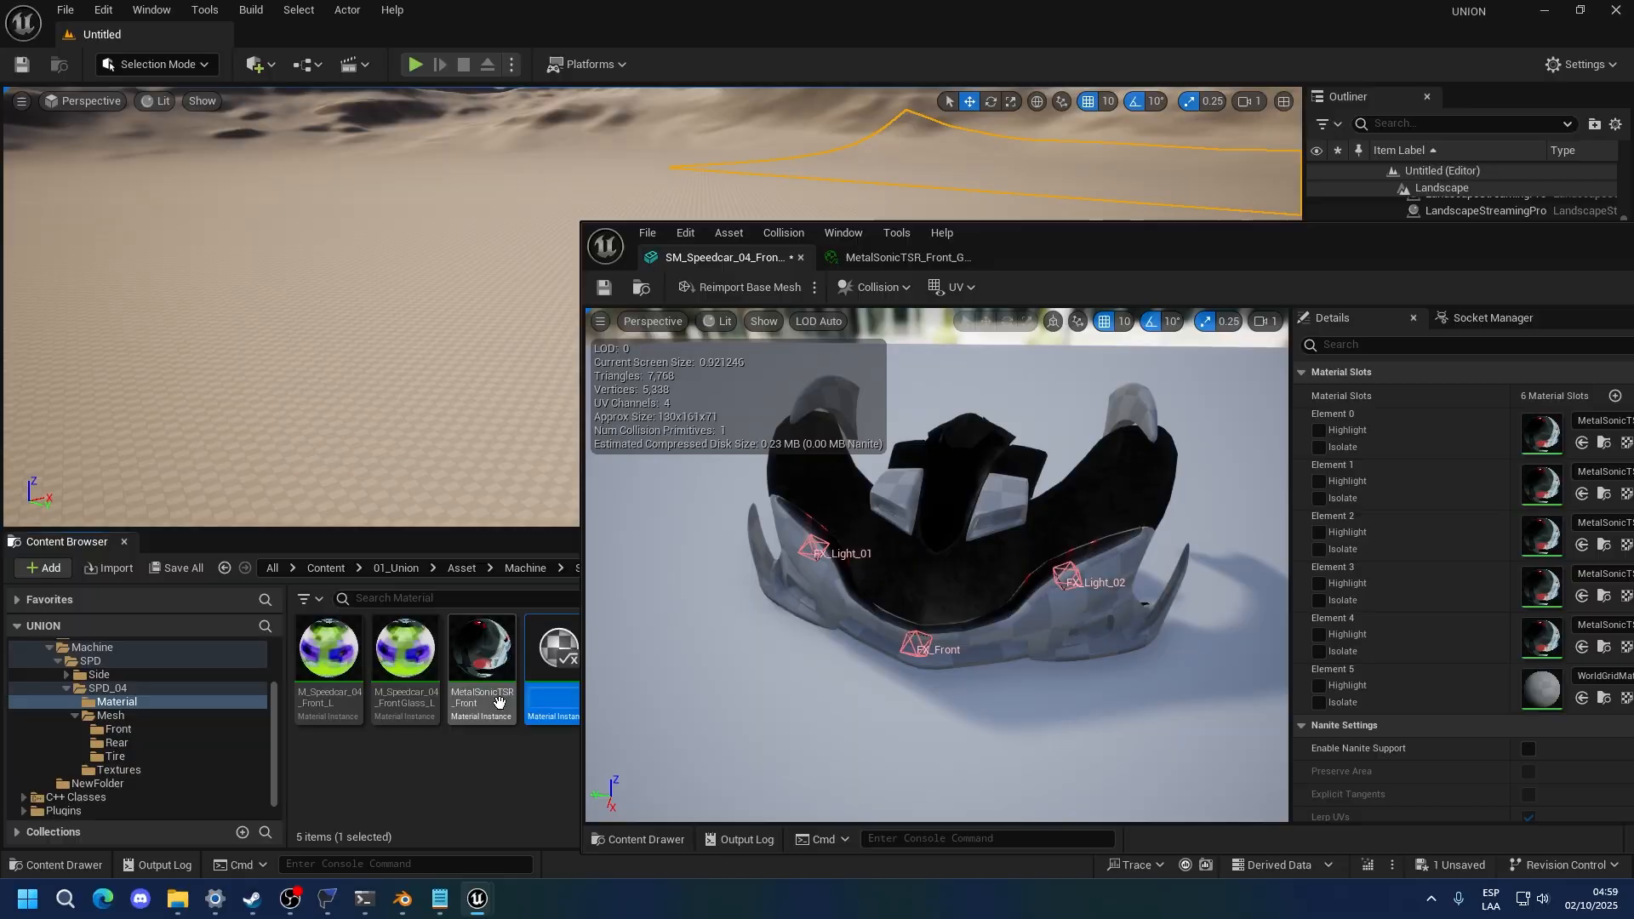
{"action": "left_click", "coordinate": [989, 262]}
{"action": "left_click", "coordinate": [756, 259]}
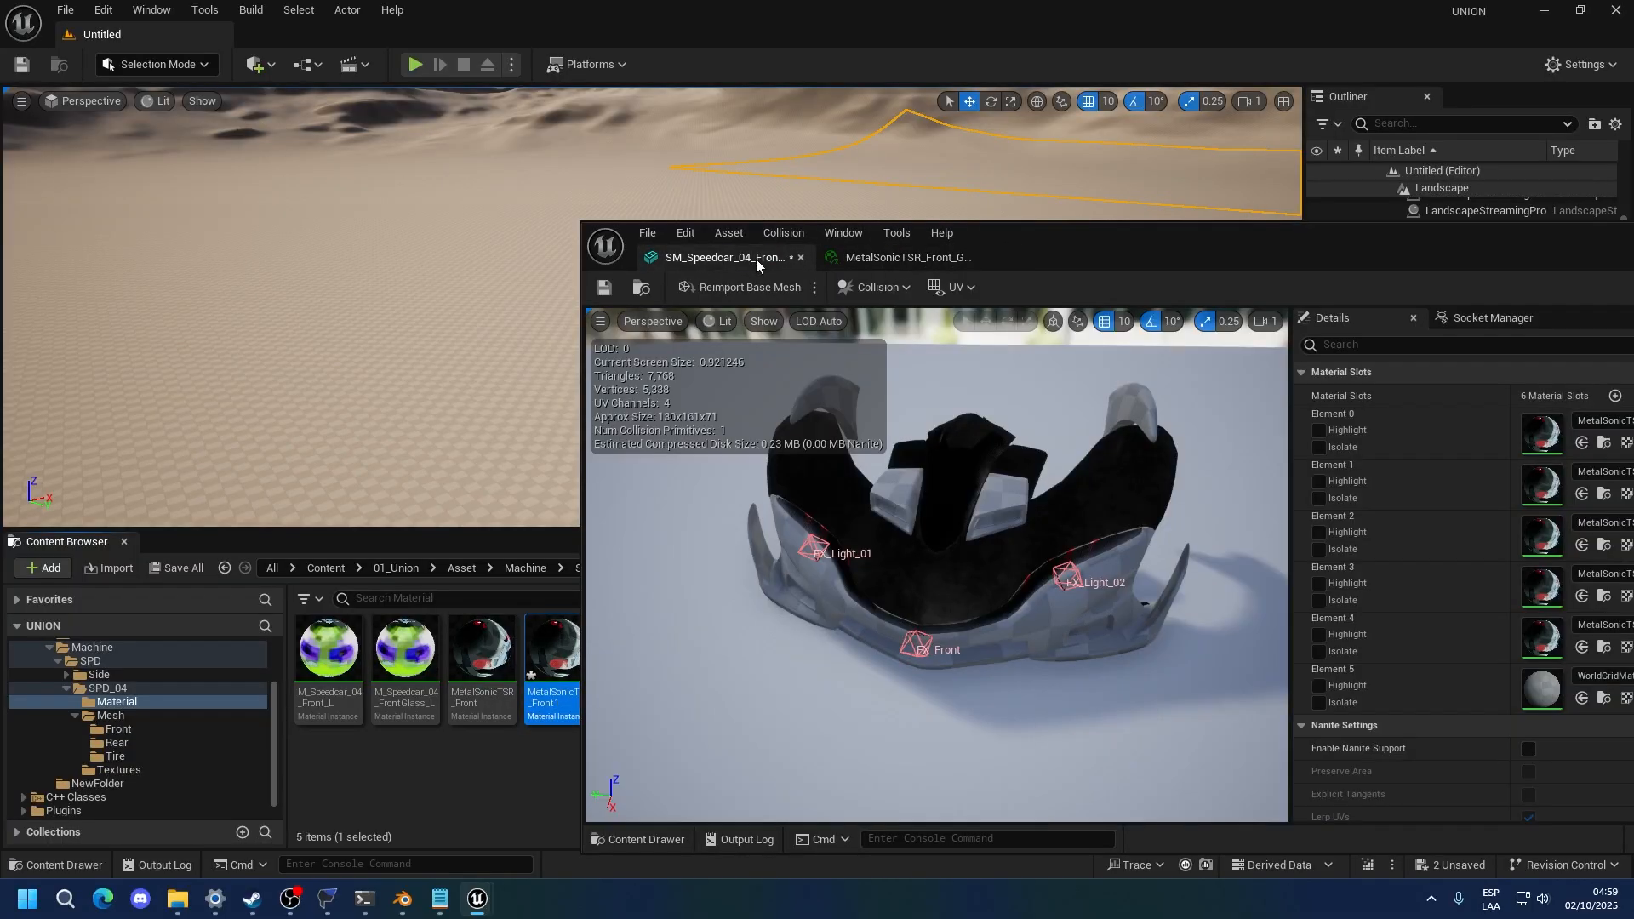
{"action": "left_click_drag", "start_coordinate": [1005, 236], "coordinate": [1190, 239]}
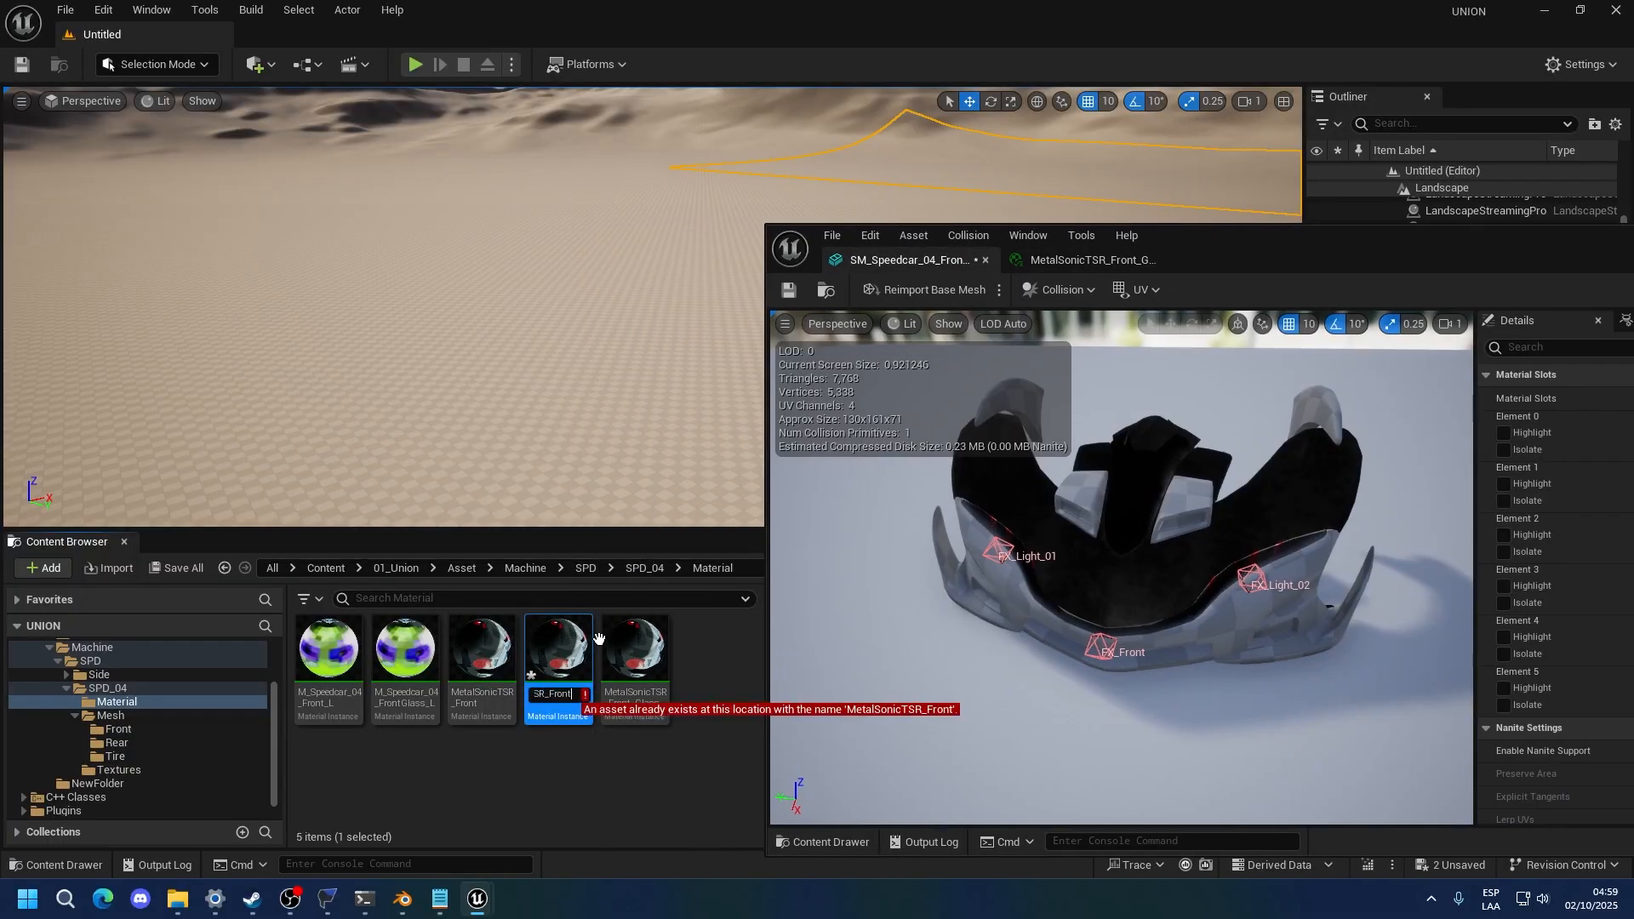
{"action": "type", "text": "2"}
{"action": "key", "text": "Return"}
Open MetalSonicTSR_Front2 and arrange its editor window so the Textures folder's contents stay accessible beneath it
{"action": "double_click", "coordinate": [560, 649]}
{"action": "left_click", "coordinate": [970, 259]}
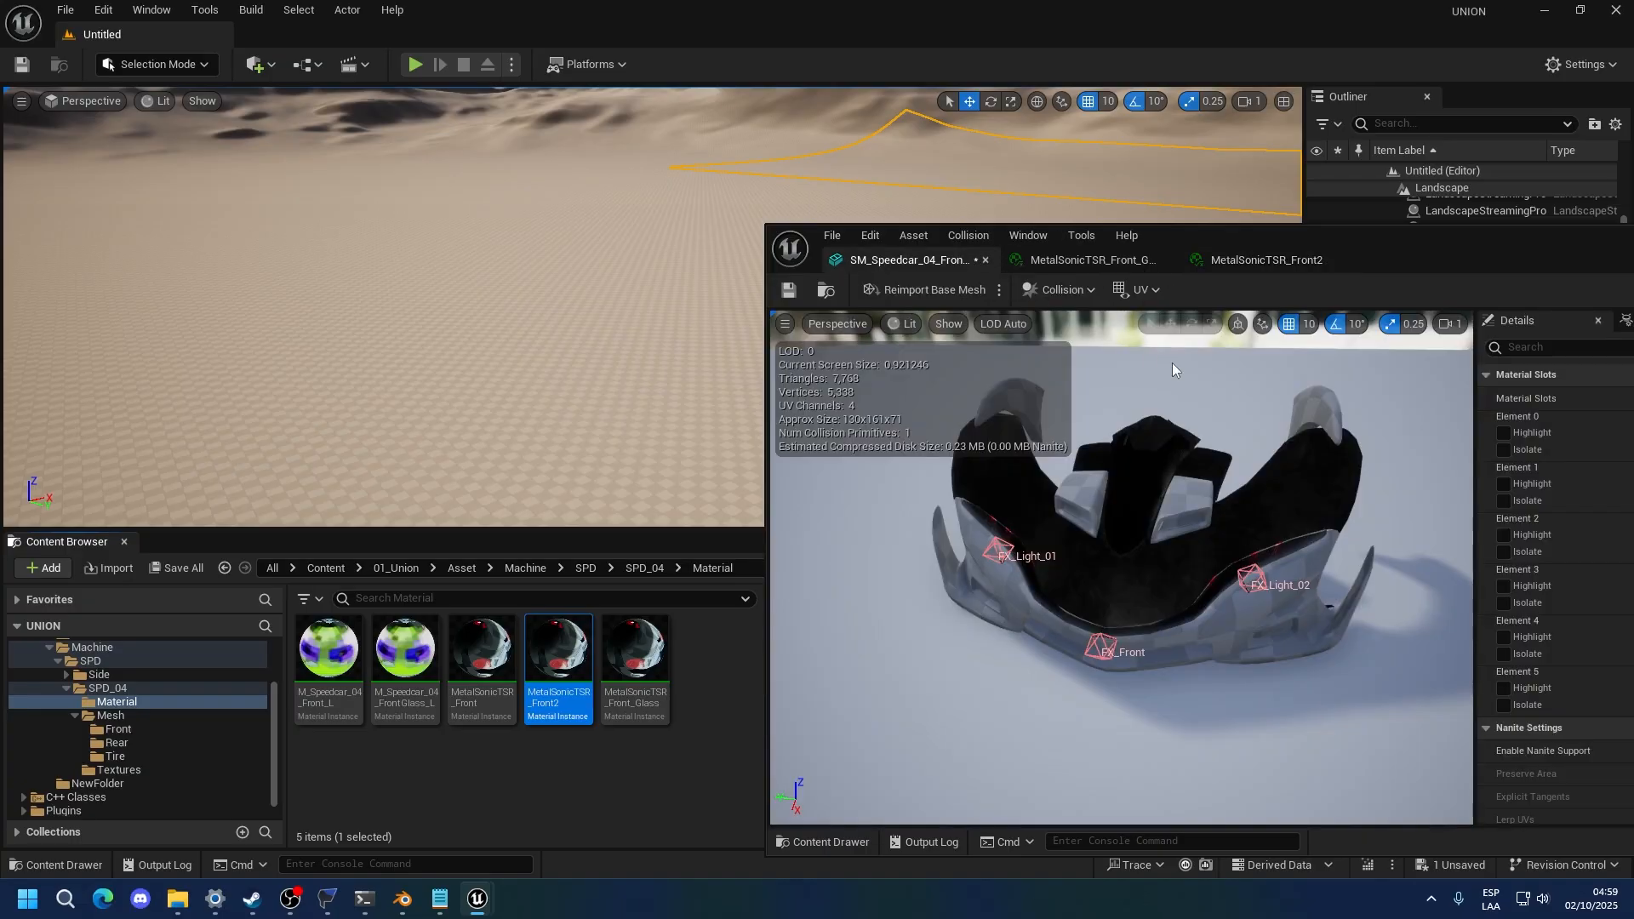
{"action": "left_click", "coordinate": [1242, 255]}
{"action": "left_click_drag", "start_coordinate": [1431, 257], "coordinate": [1022, 141]}
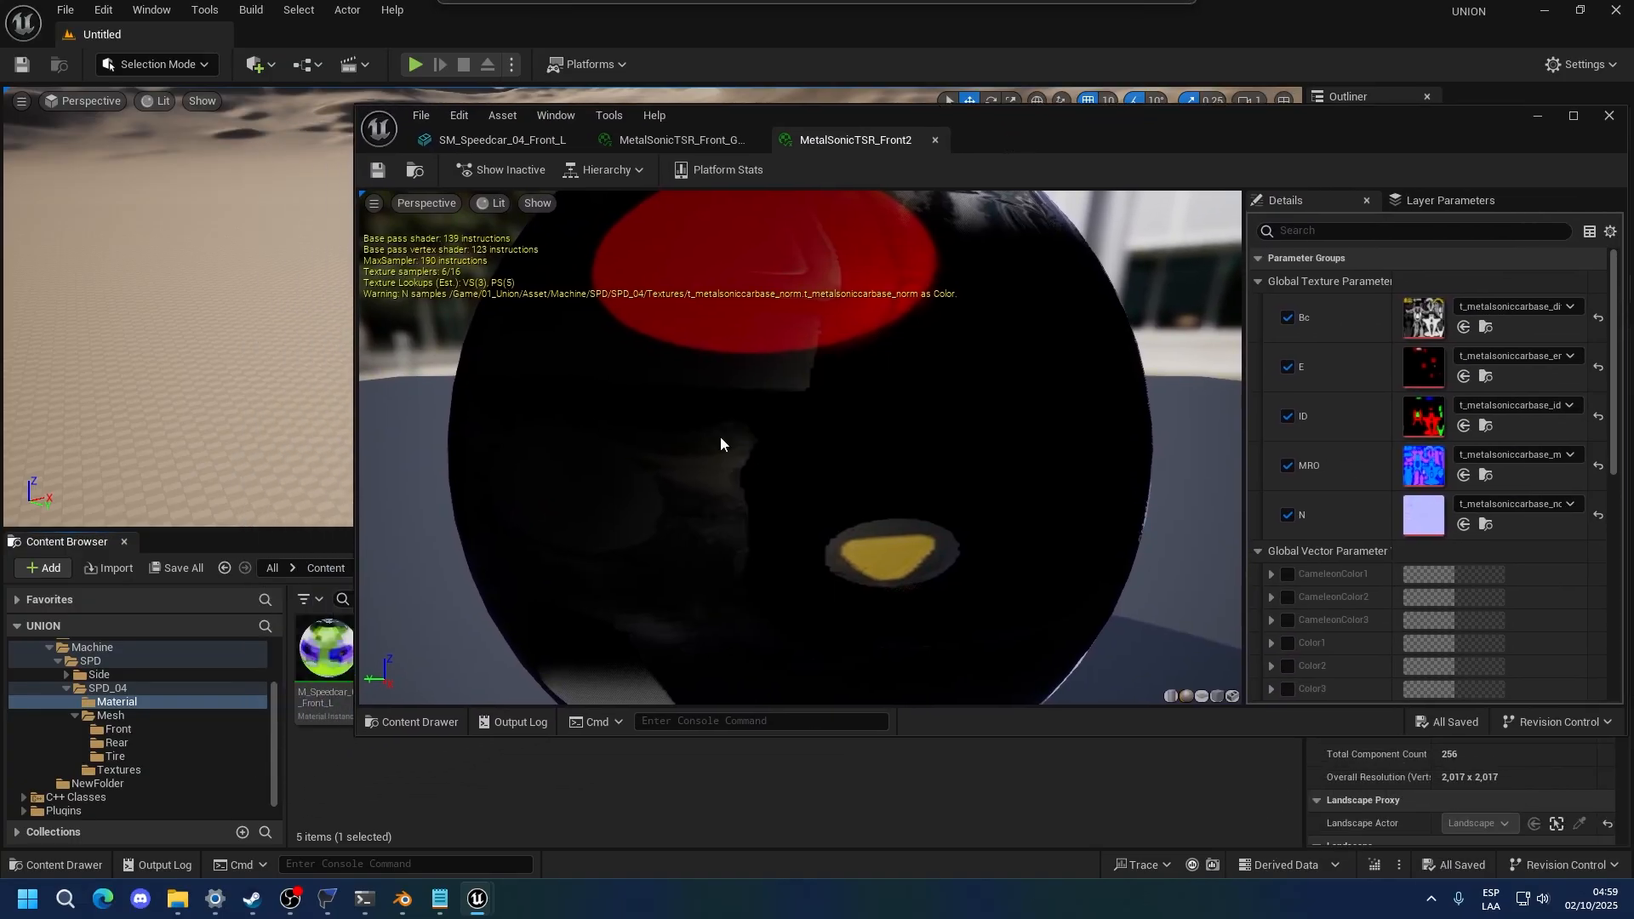
{"action": "left_click", "coordinate": [194, 759]}
{"action": "left_click", "coordinate": [194, 769]}
{"action": "left_click_drag", "start_coordinate": [752, 128], "coordinate": [623, 789]}
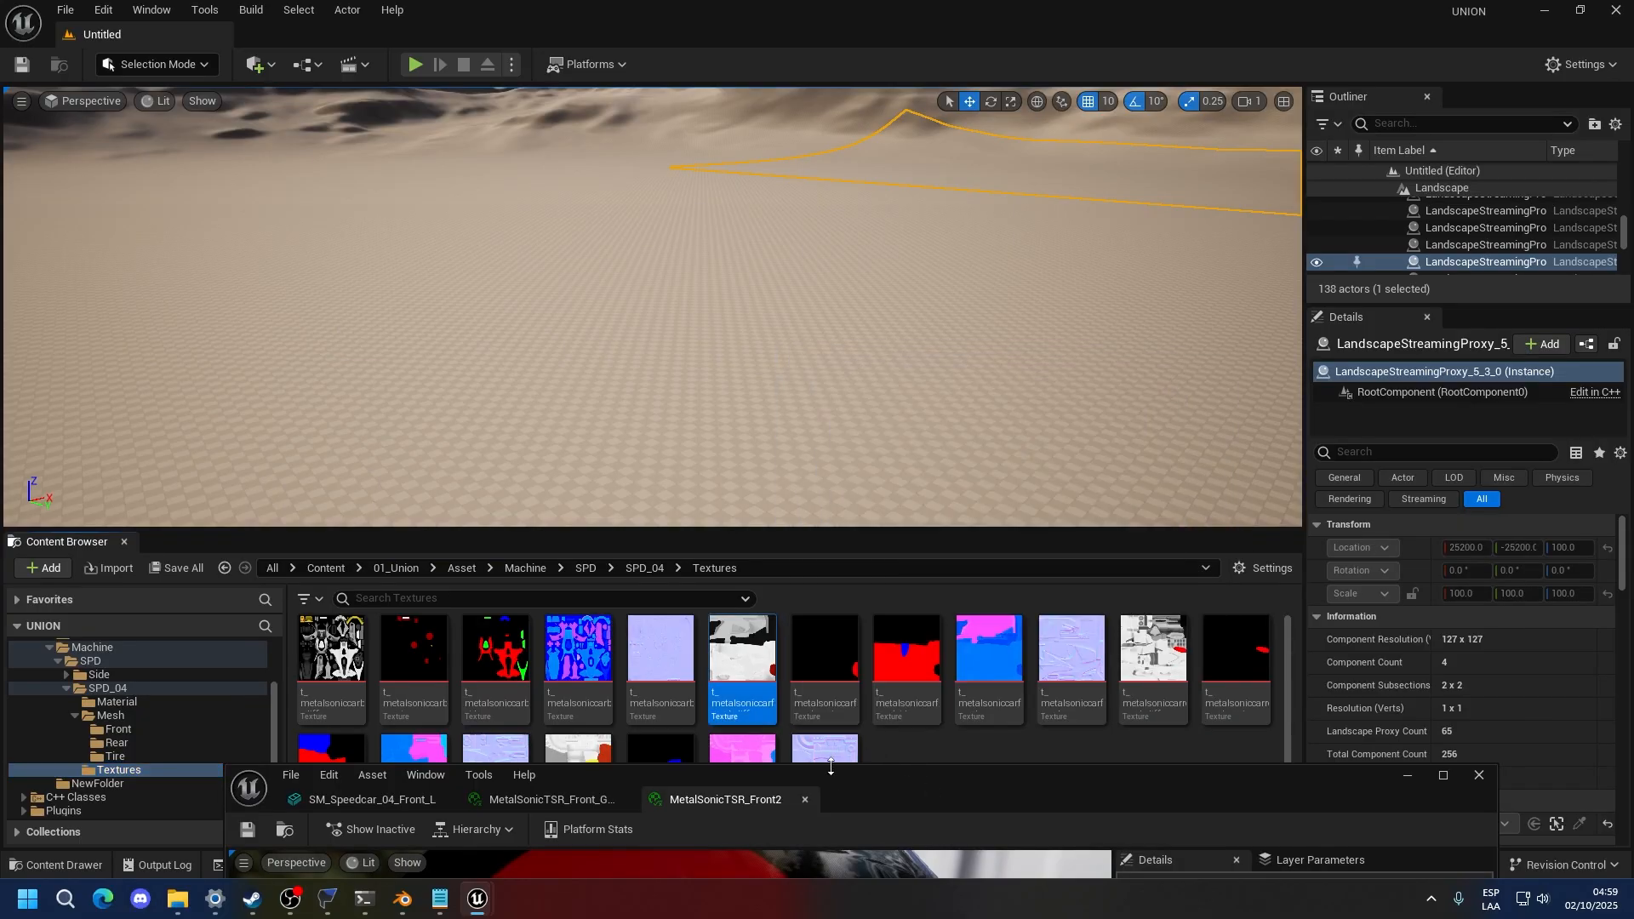
{"action": "left_click_drag", "start_coordinate": [858, 796], "coordinate": [862, 120]}
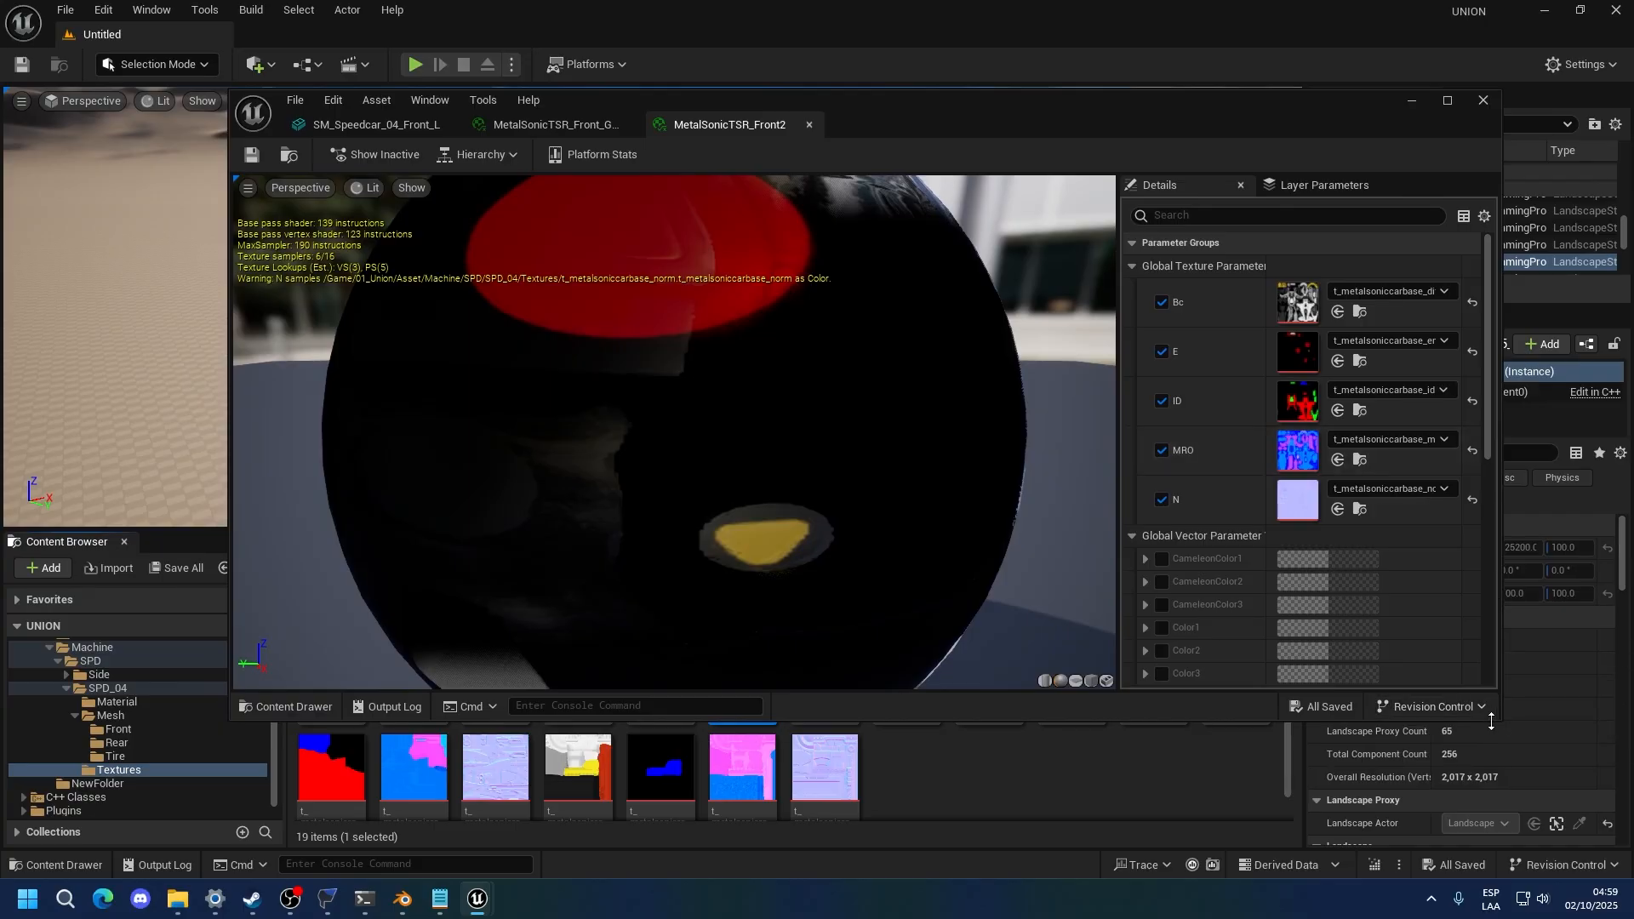
{"action": "left_click_drag", "start_coordinate": [1492, 722], "coordinate": [1492, 587]}
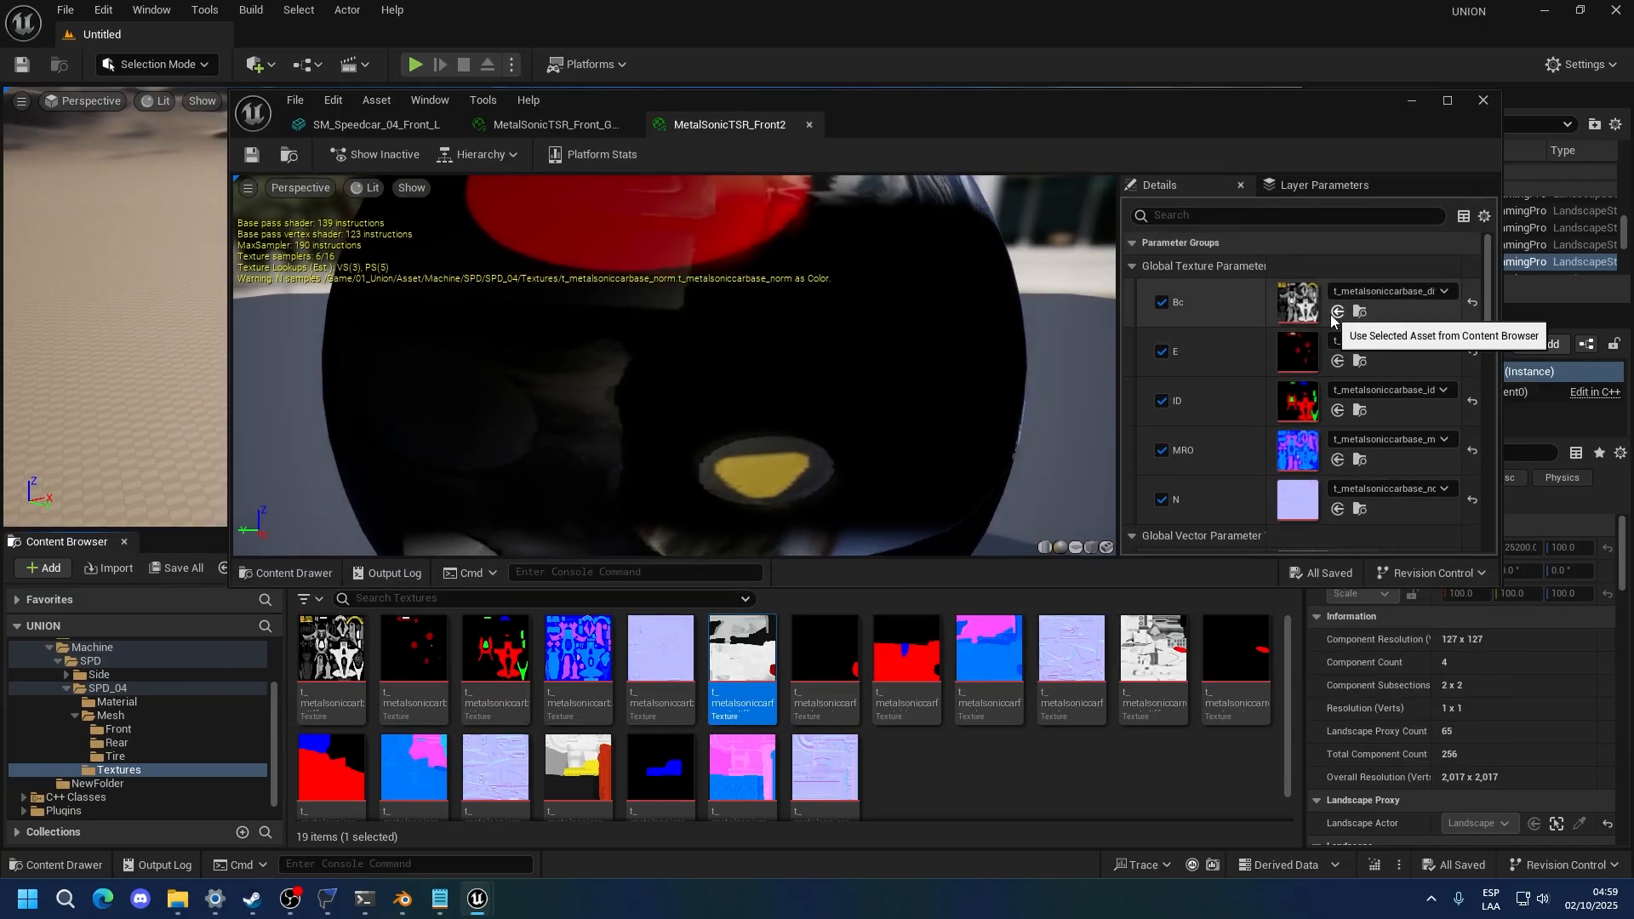
Set MetalSonicTSR_Front2's Bc, E, ID, MRO and N parameters to the matching t_metalsoniccarfront_spd textures and save the instance
{"action": "left_click", "coordinate": [1337, 311]}
{"action": "left_click", "coordinate": [825, 655]}
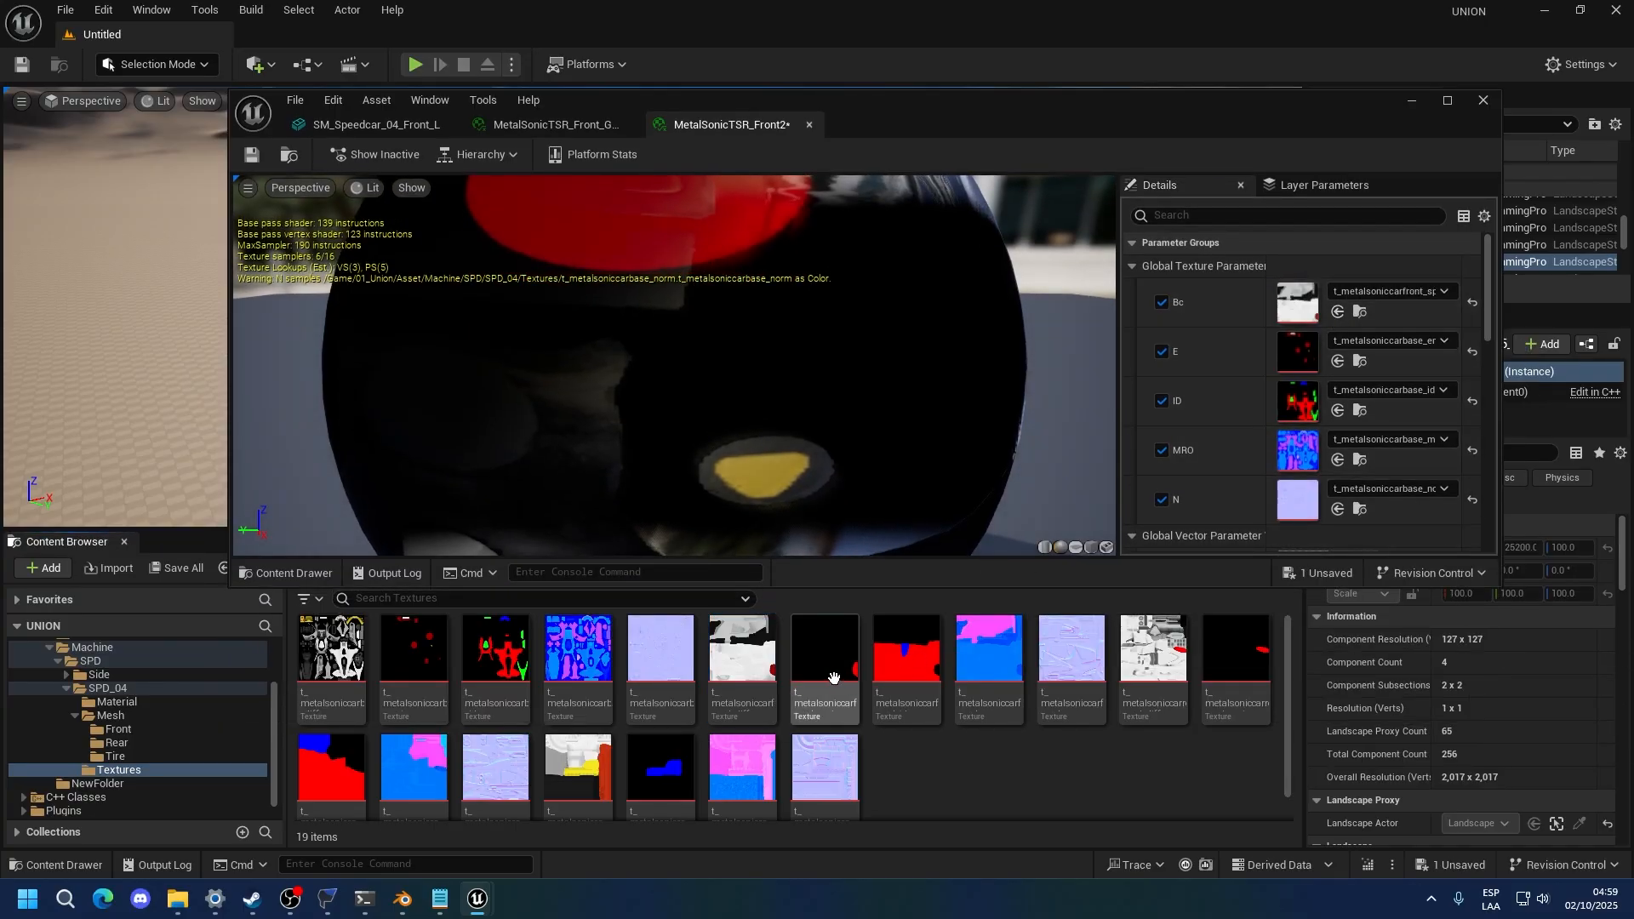
{"action": "left_click", "coordinate": [1337, 361]}
{"action": "left_click", "coordinate": [906, 656]}
{"action": "left_click", "coordinate": [1338, 410]}
{"action": "left_click", "coordinate": [989, 656]}
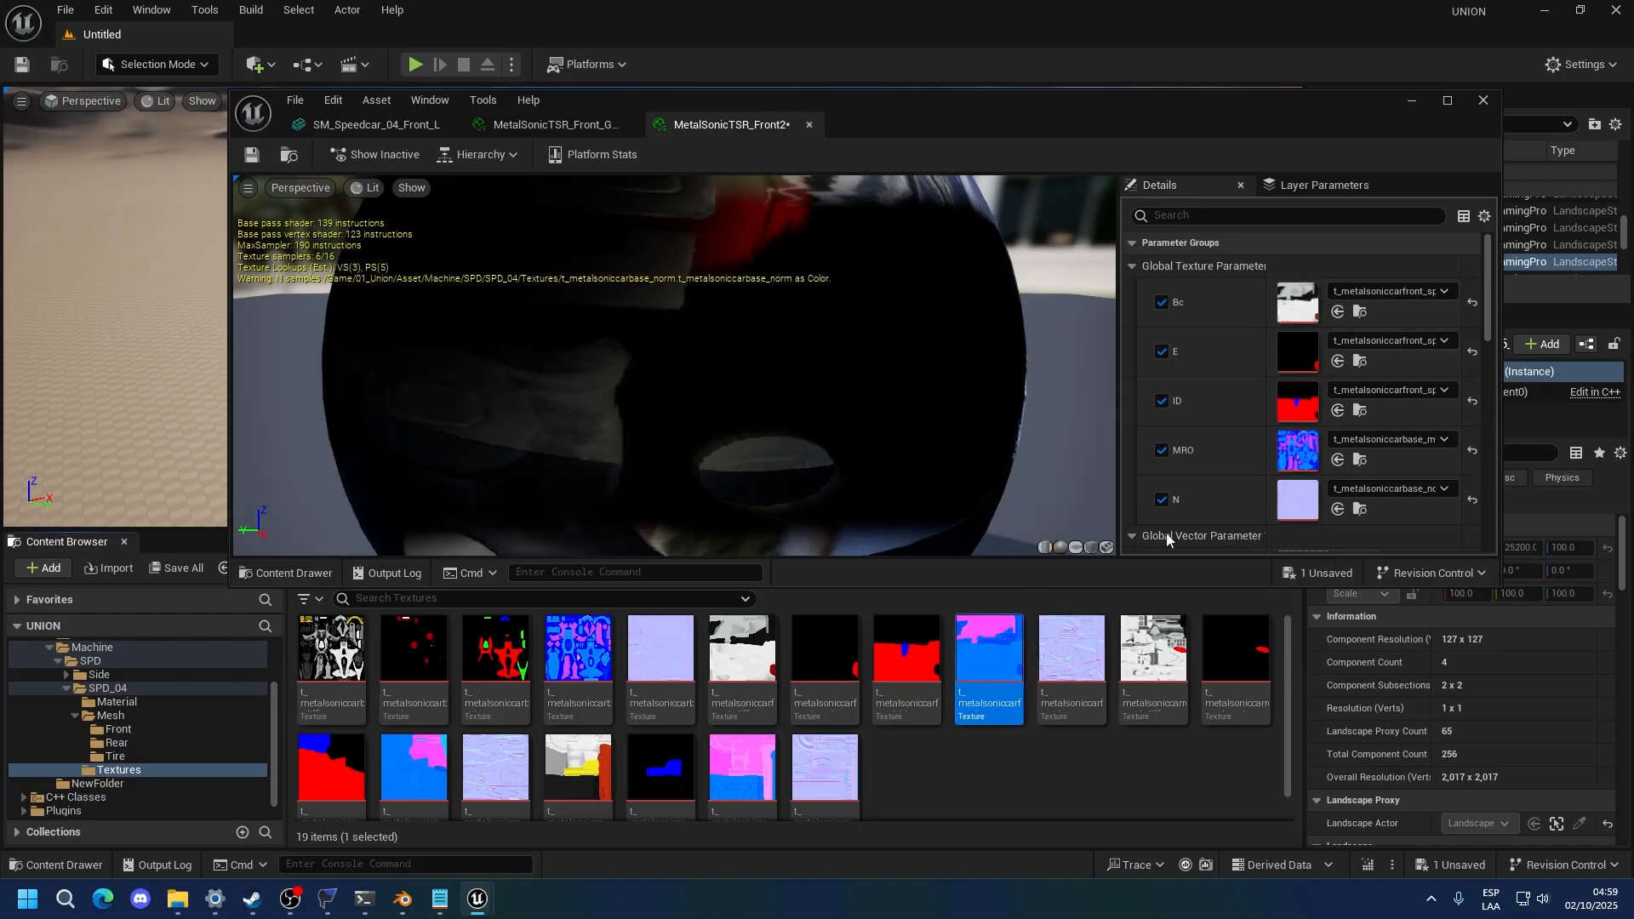
{"action": "left_click", "coordinate": [1337, 460]}
{"action": "left_click", "coordinate": [1072, 656]}
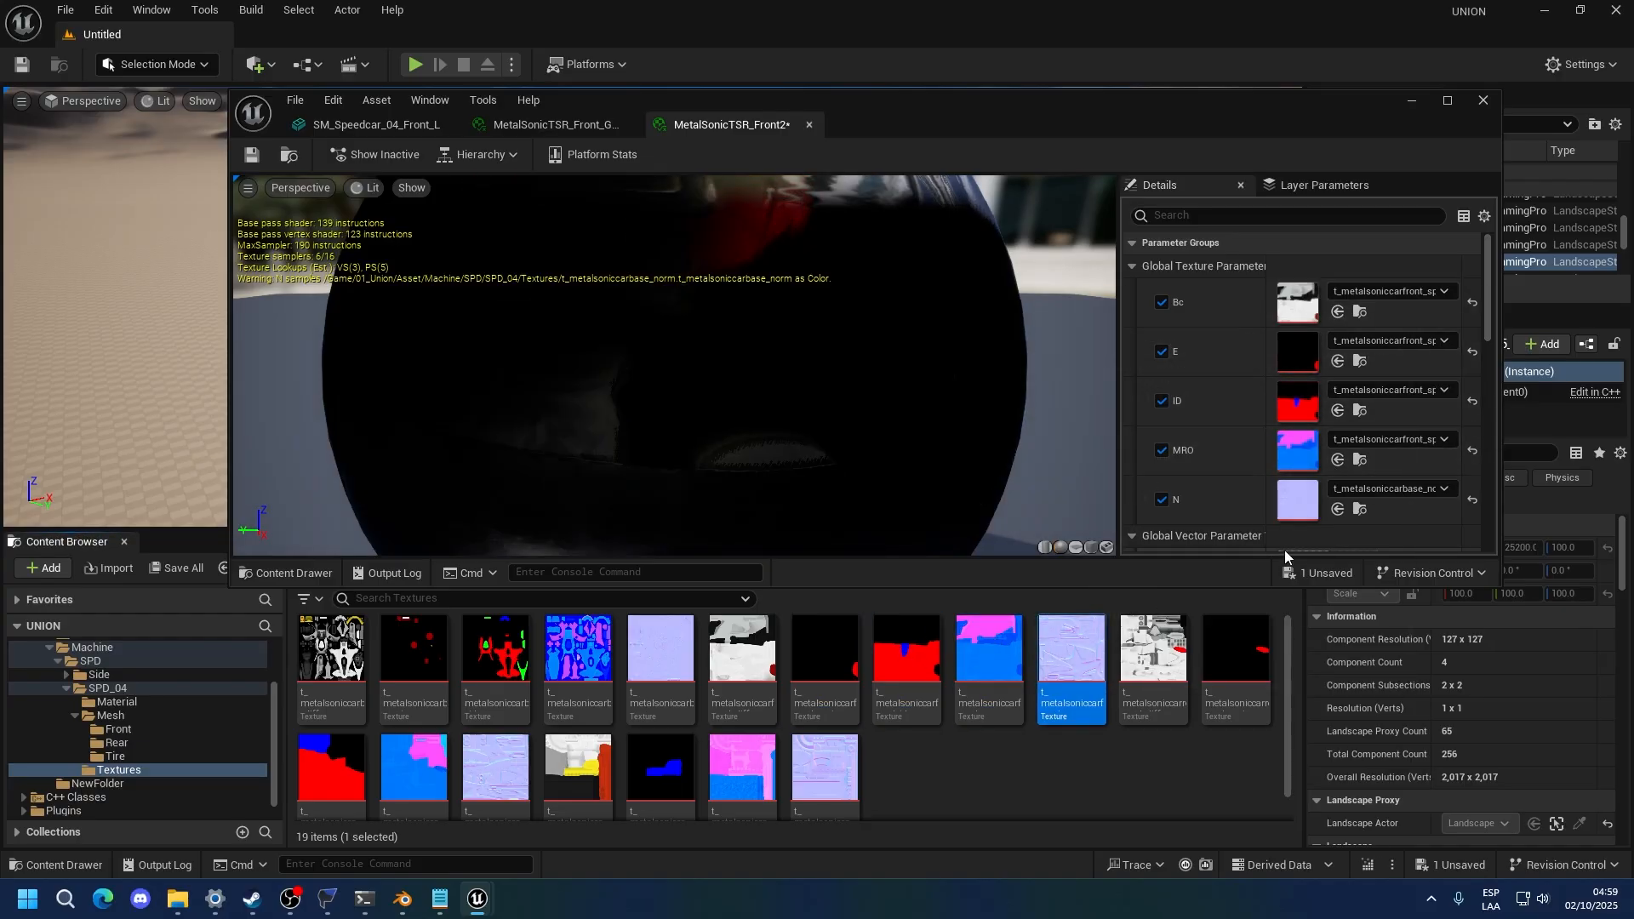
{"action": "left_click", "coordinate": [1339, 510]}
{"action": "key", "text": "ctrl+s"}
Assign MetalSonicTSR_Front2 to the Front_Body2 slot of SM_Speedcar_04_Front_L, save the mesh and inspect its front
{"action": "left_click", "coordinate": [554, 124]}
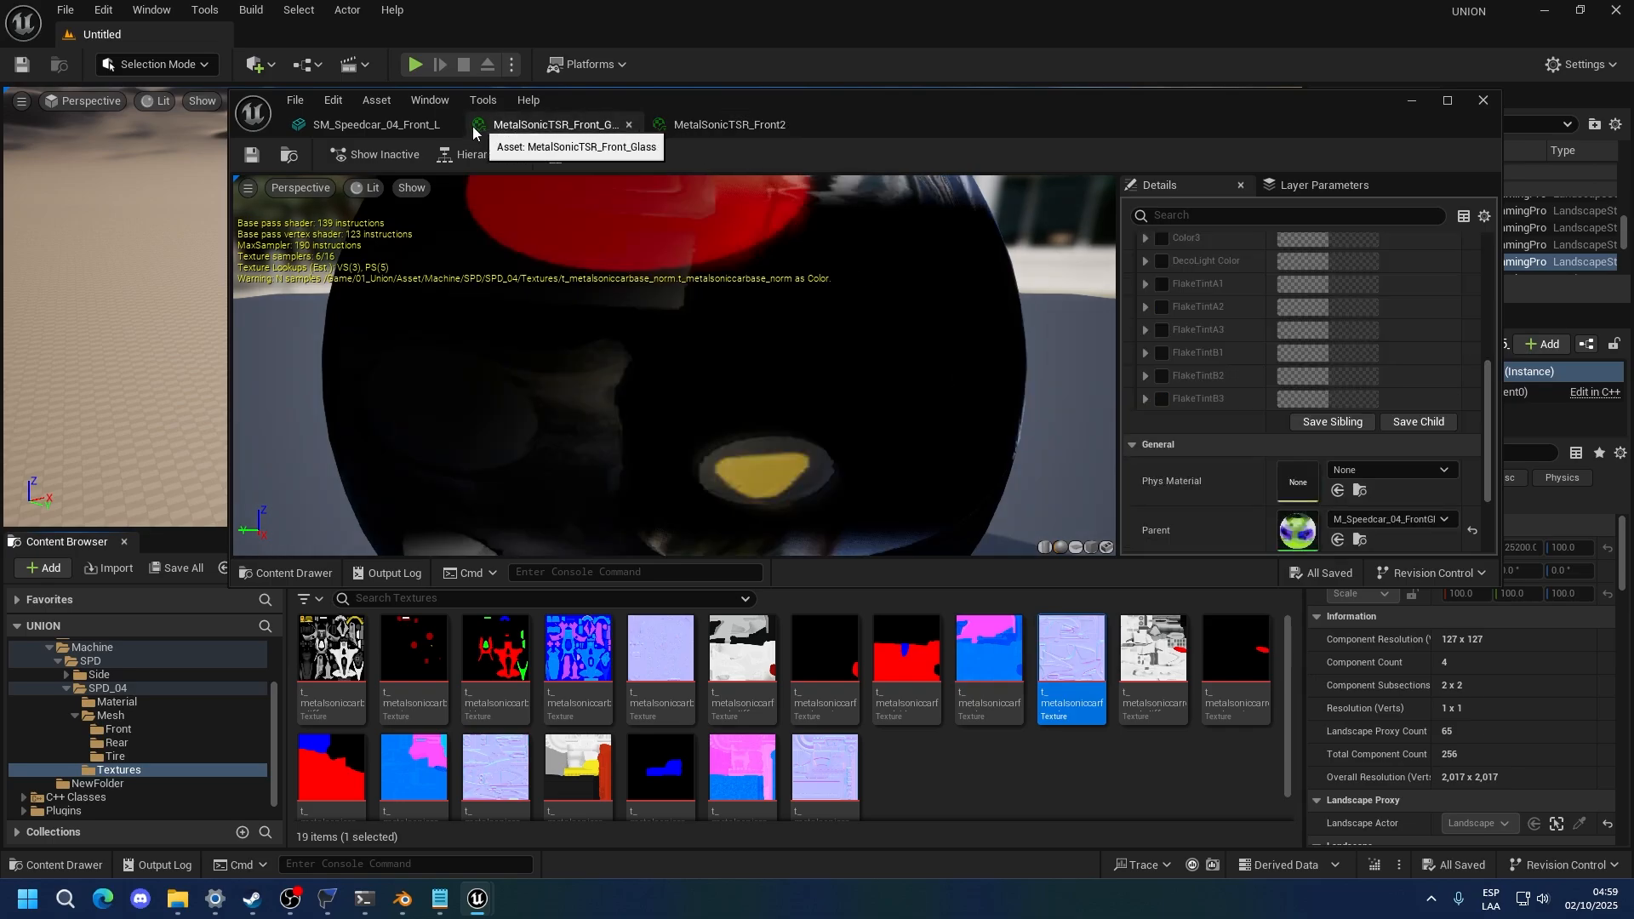
{"action": "left_click", "coordinate": [375, 124]}
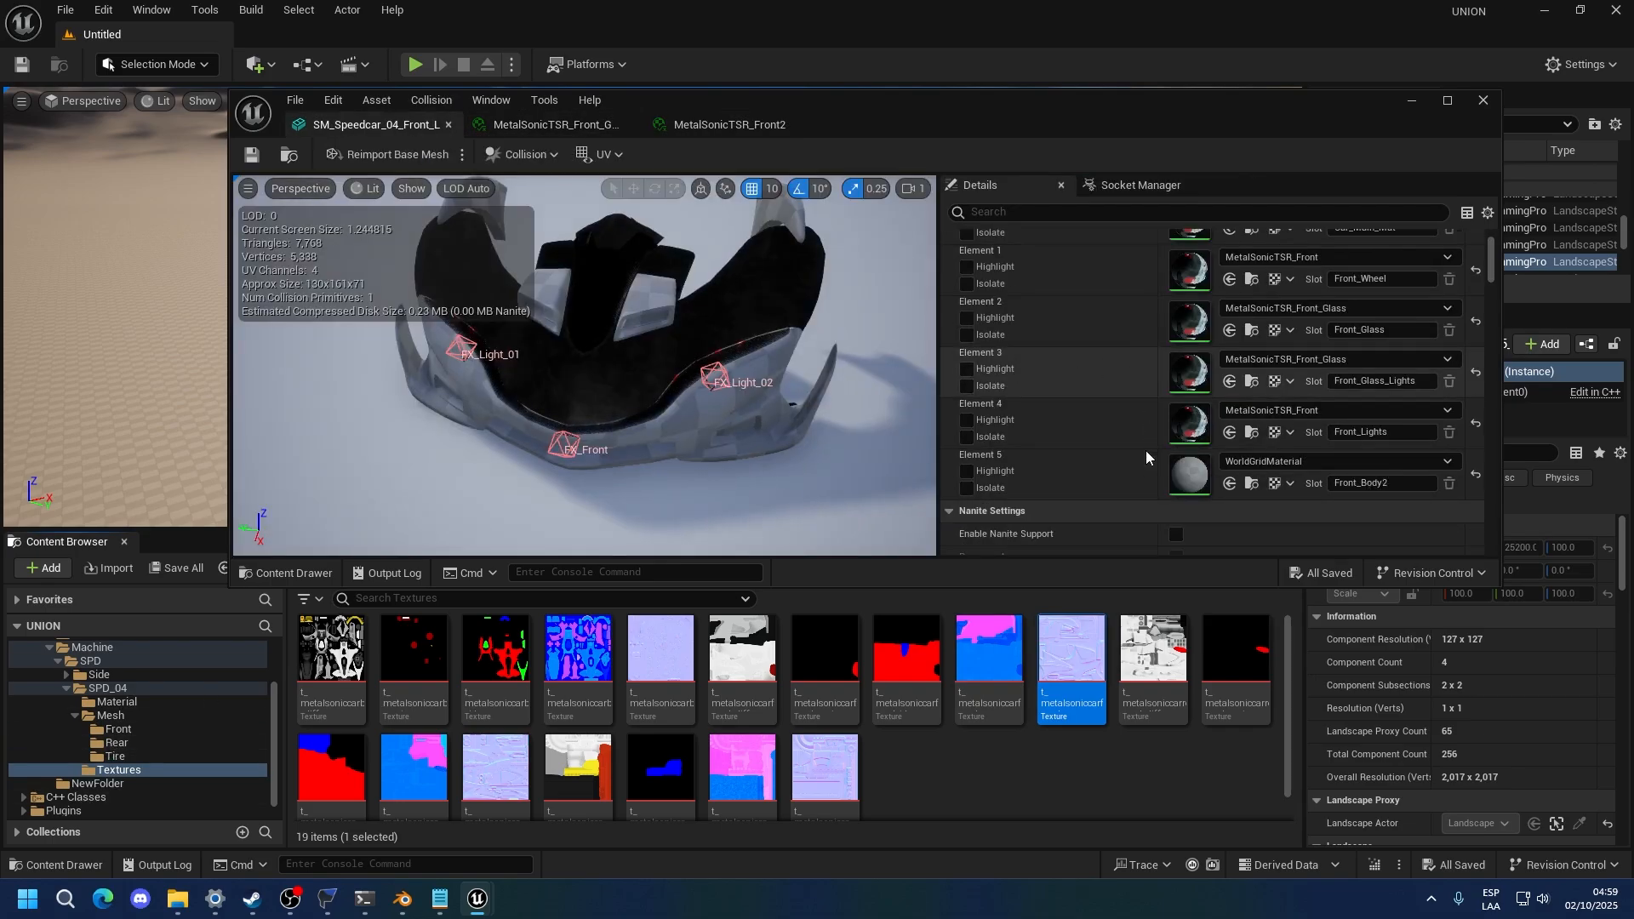
{"action": "left_click", "coordinate": [170, 702]}
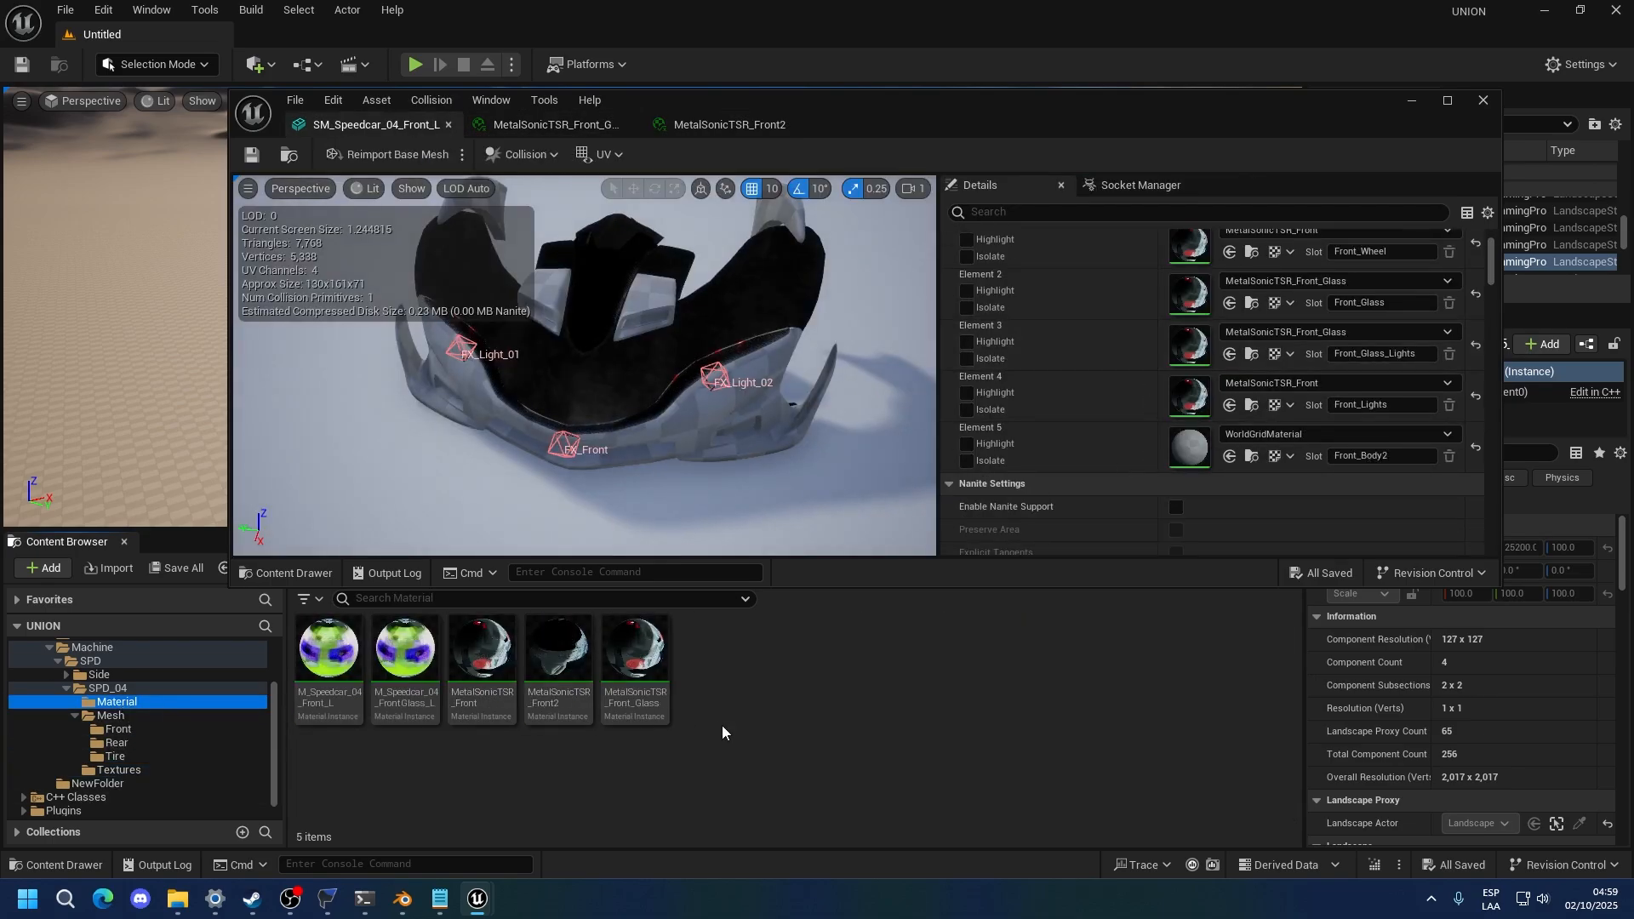
{"action": "left_click", "coordinate": [558, 656]}
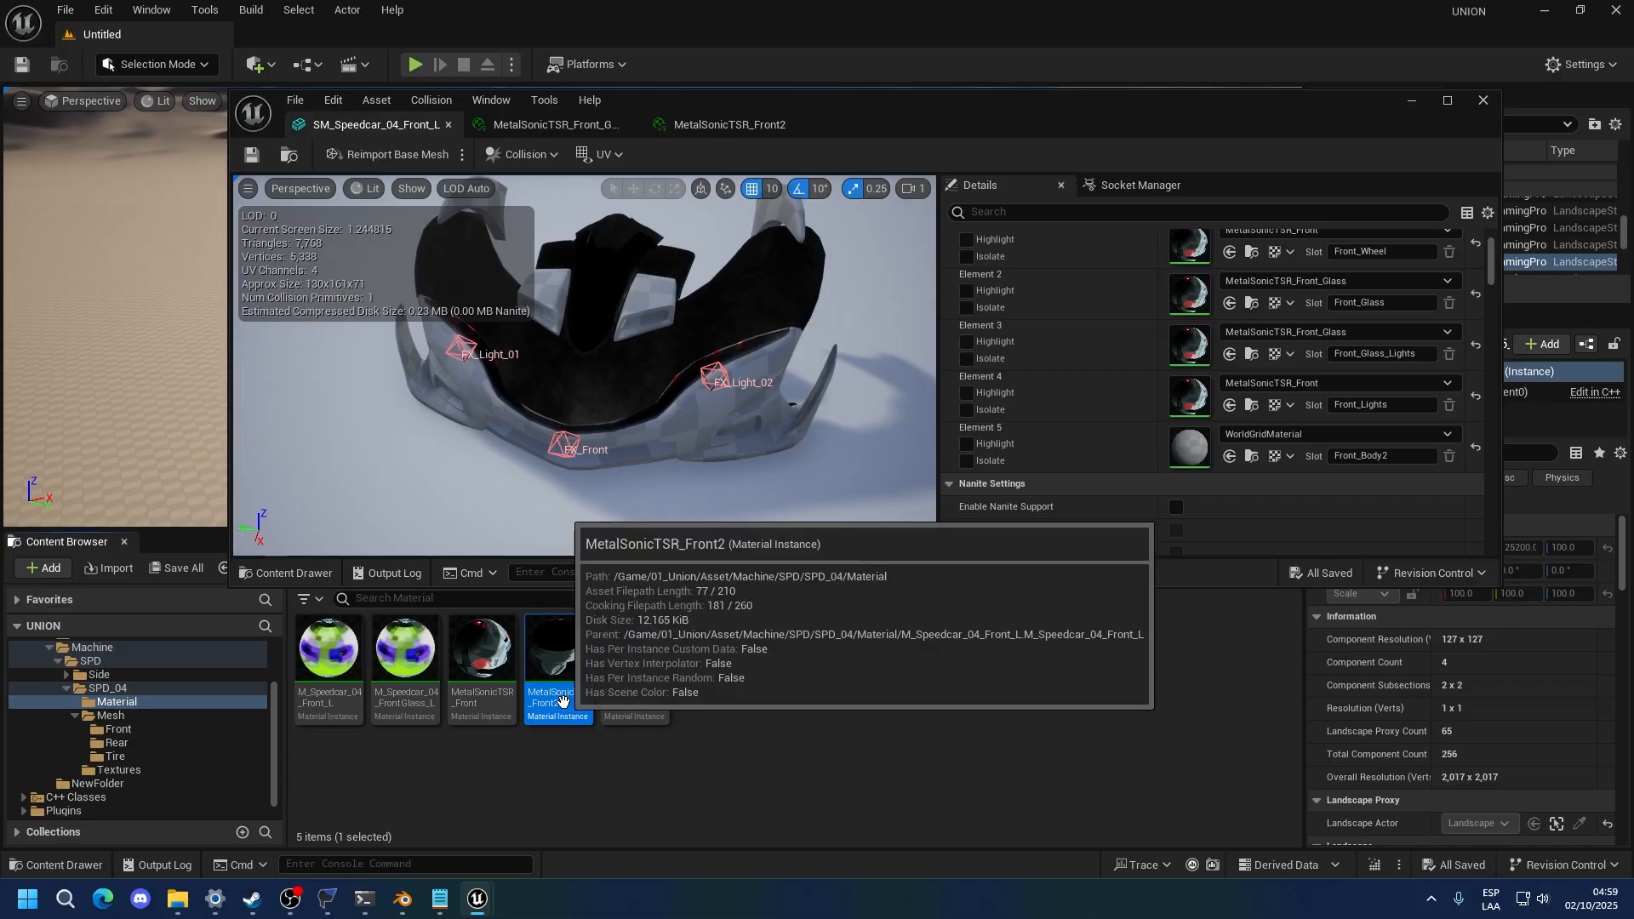
{"action": "left_click", "coordinate": [1230, 456]}
{"action": "key", "text": "ctrl+s"}
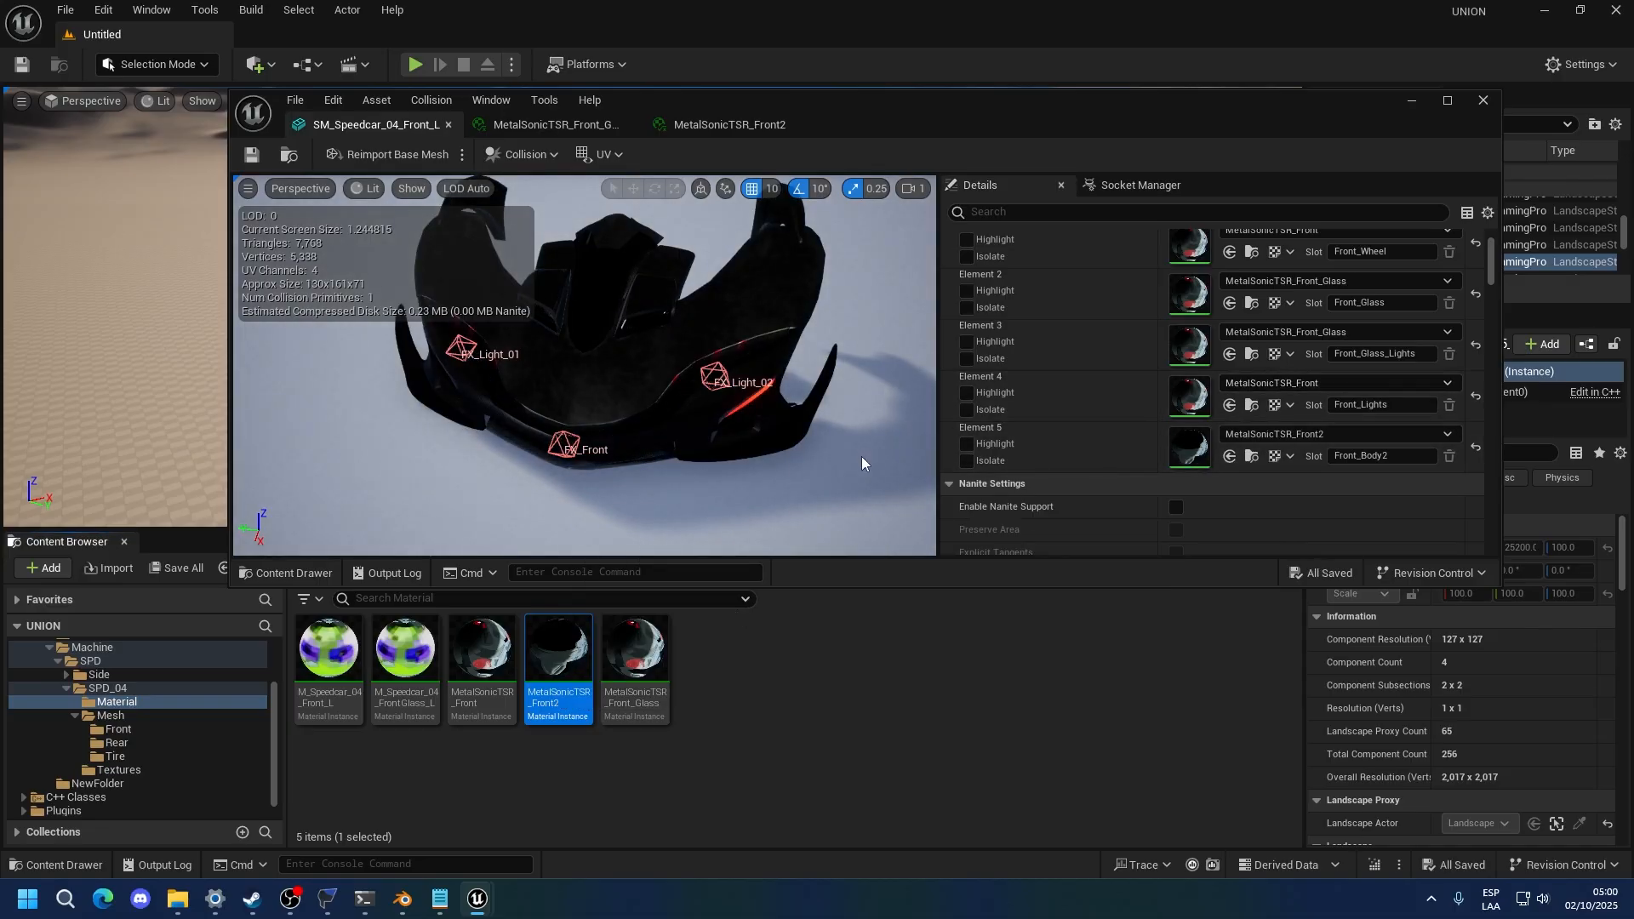
{"action": "left_click_drag", "start_coordinate": [862, 459], "coordinate": [692, 328], "text": "alt"}
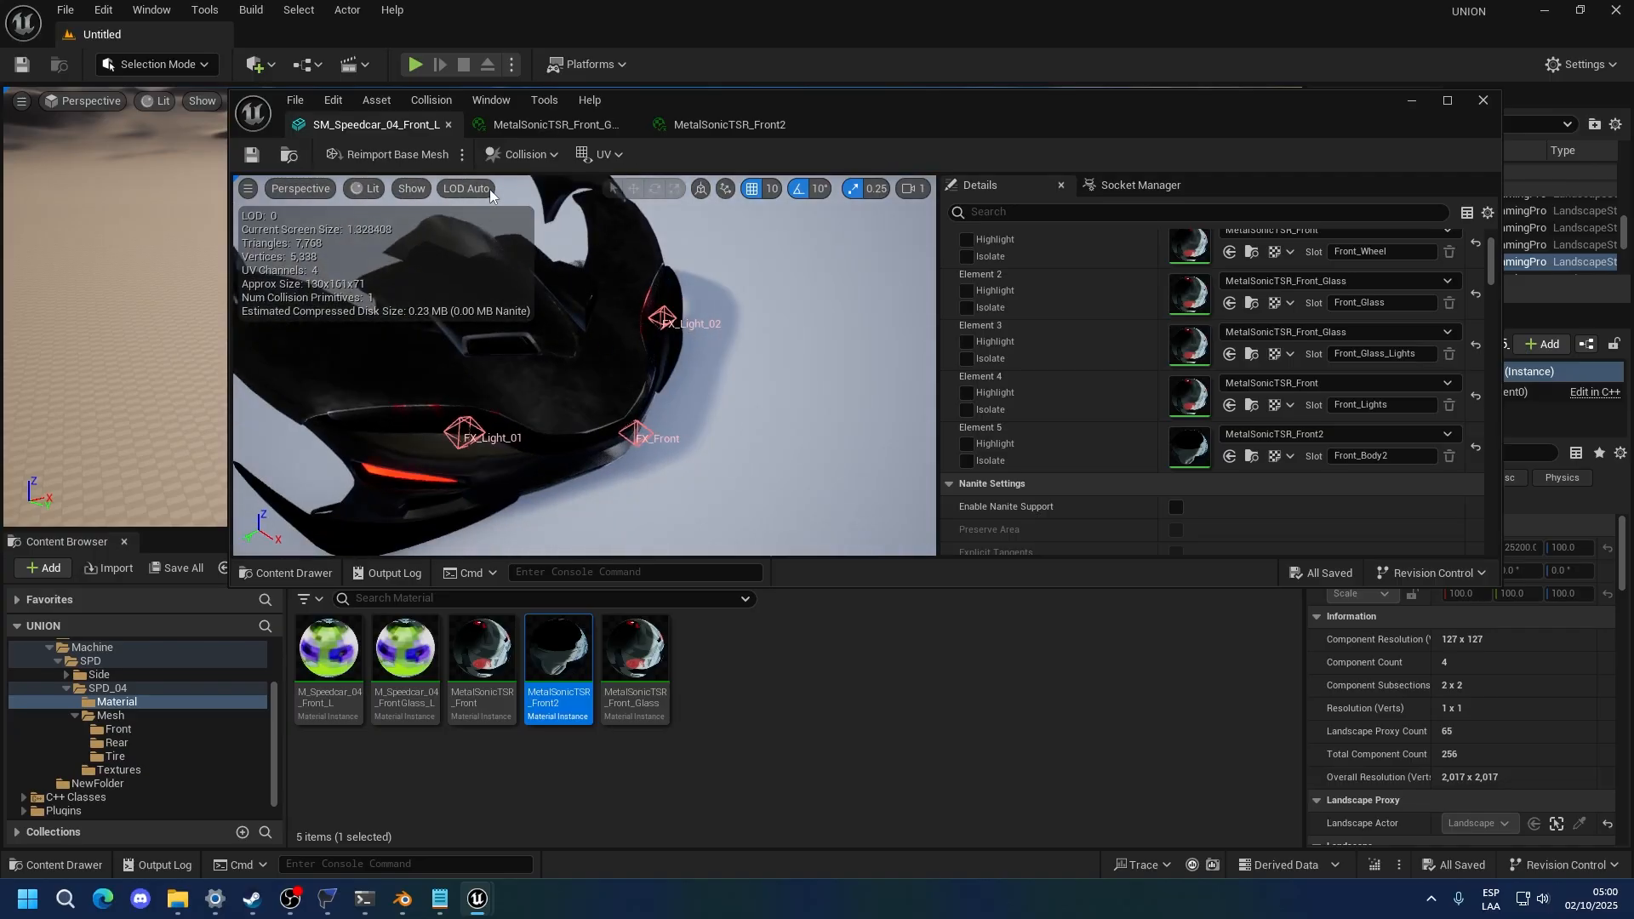
On SM_Speedcar_04_Rear_L, assign MetalSonicTSR_Front to the Car_Main_Mat and Rear_Wheel slots and MetalSonicTSR_Front_Glass to the Front_Glass slot
{"action": "left_click", "coordinate": [187, 743]}
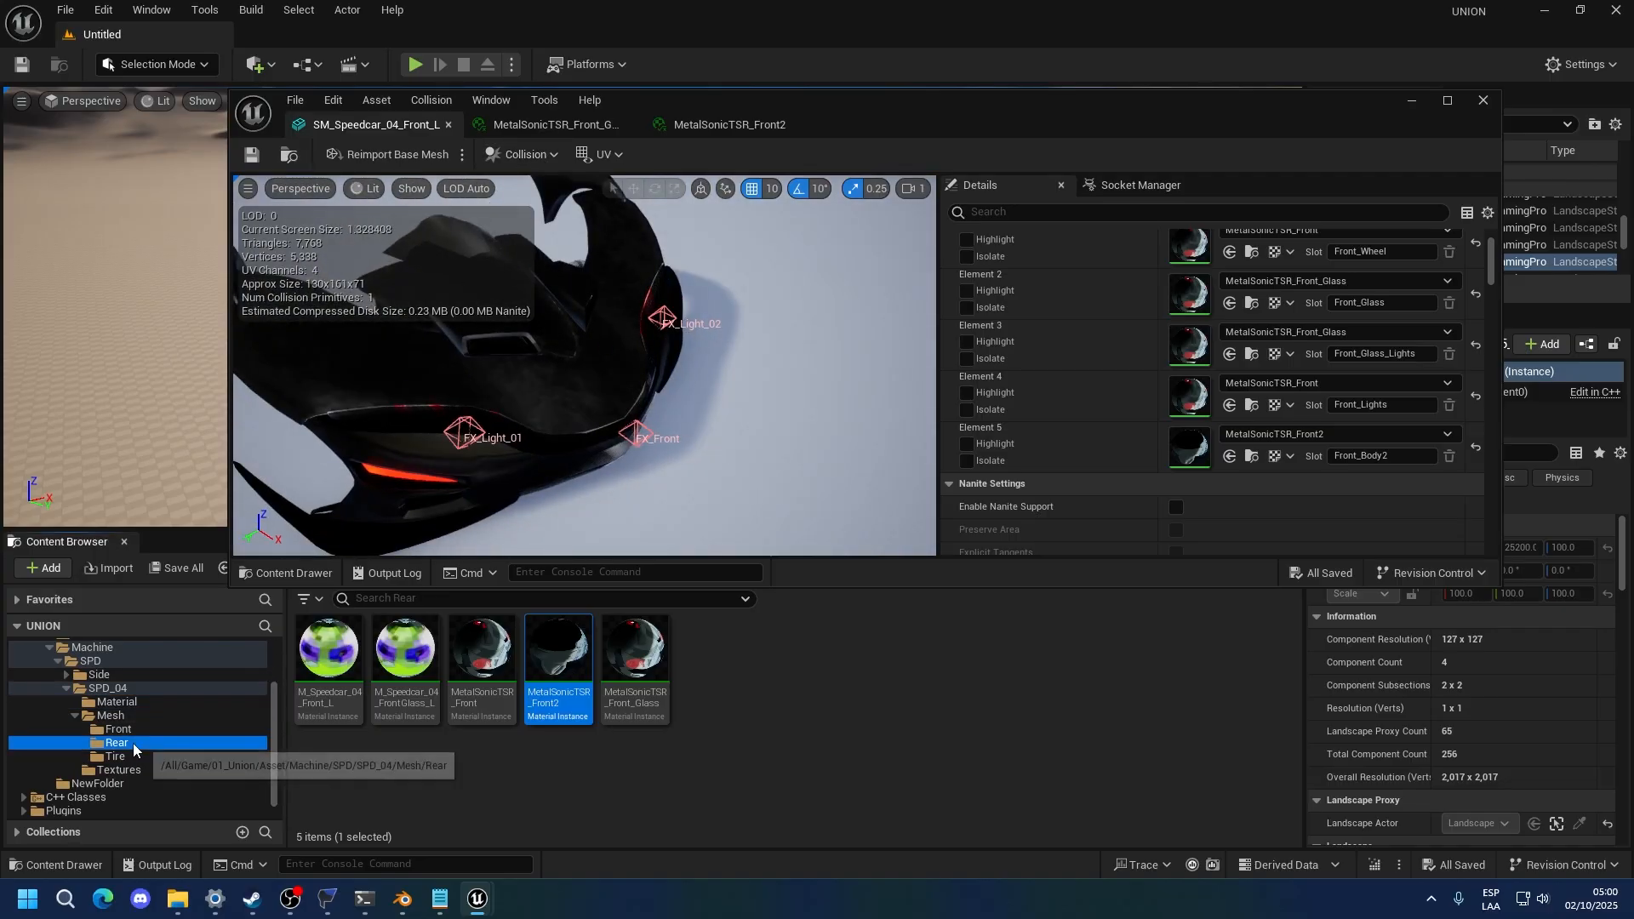
{"action": "double_click", "coordinate": [328, 664]}
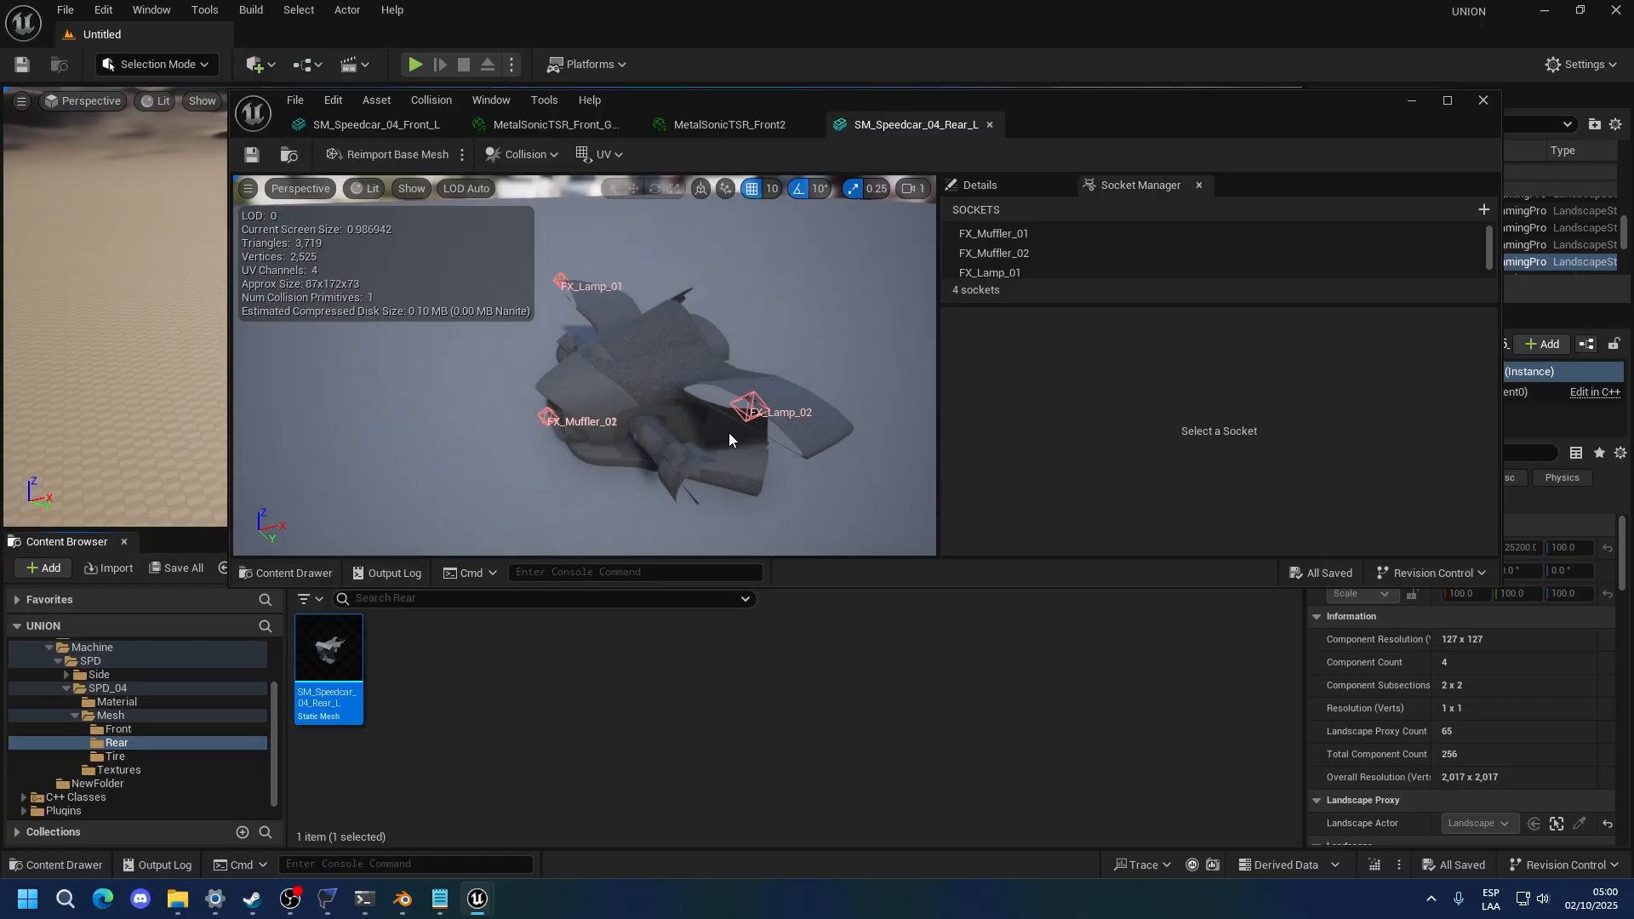
{"action": "left_click", "coordinate": [1010, 185]}
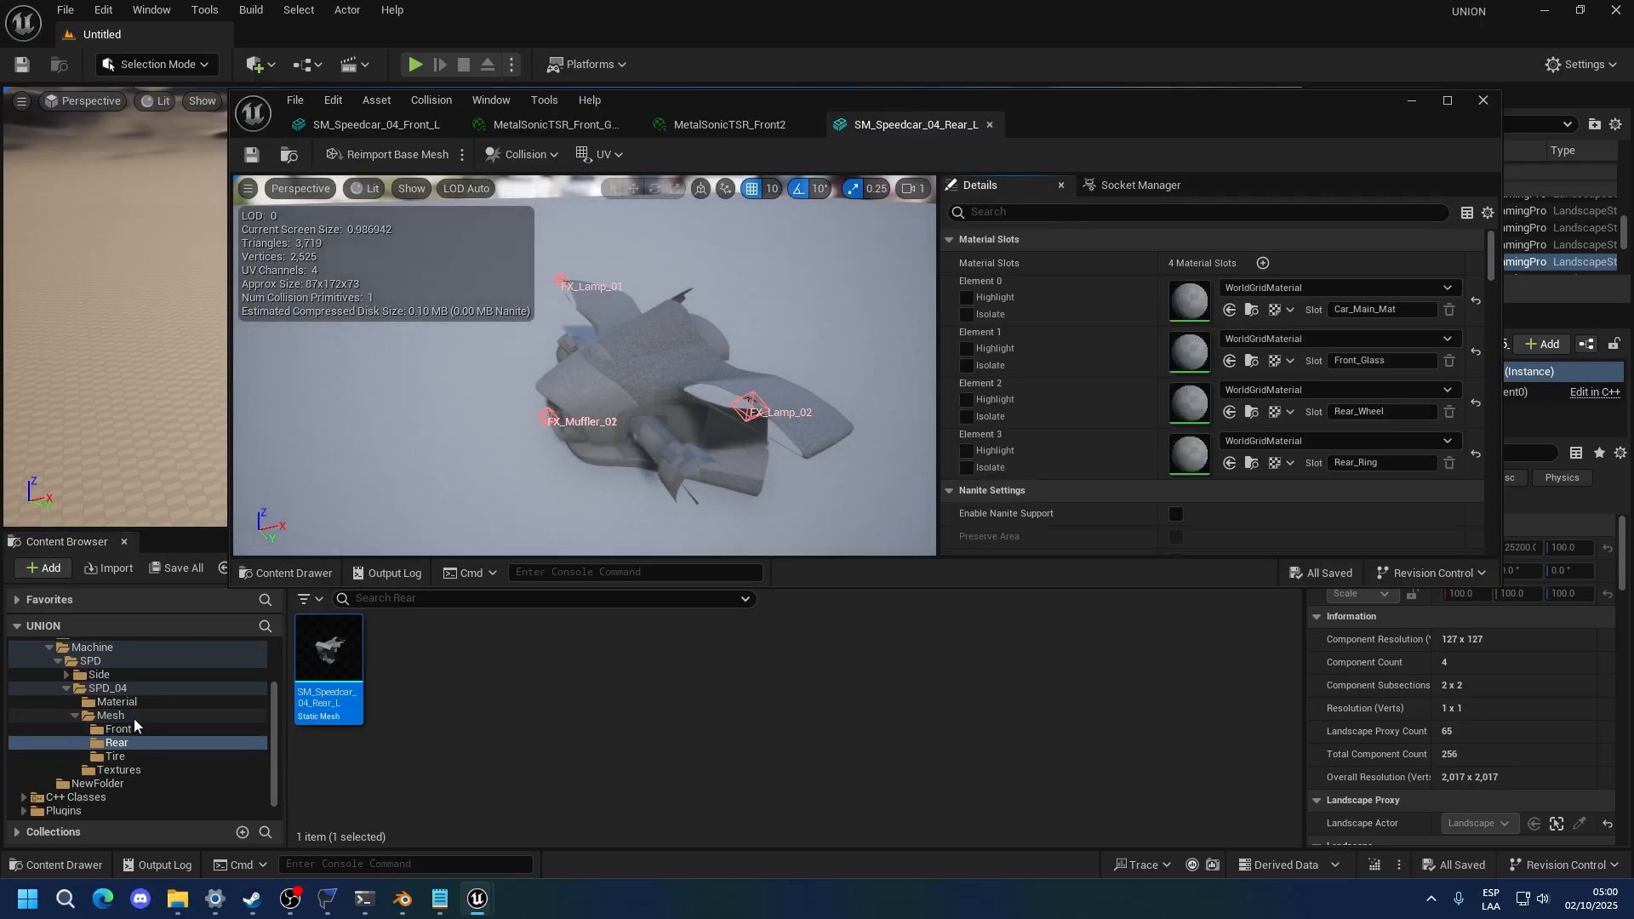
{"action": "left_click", "coordinate": [119, 702]}
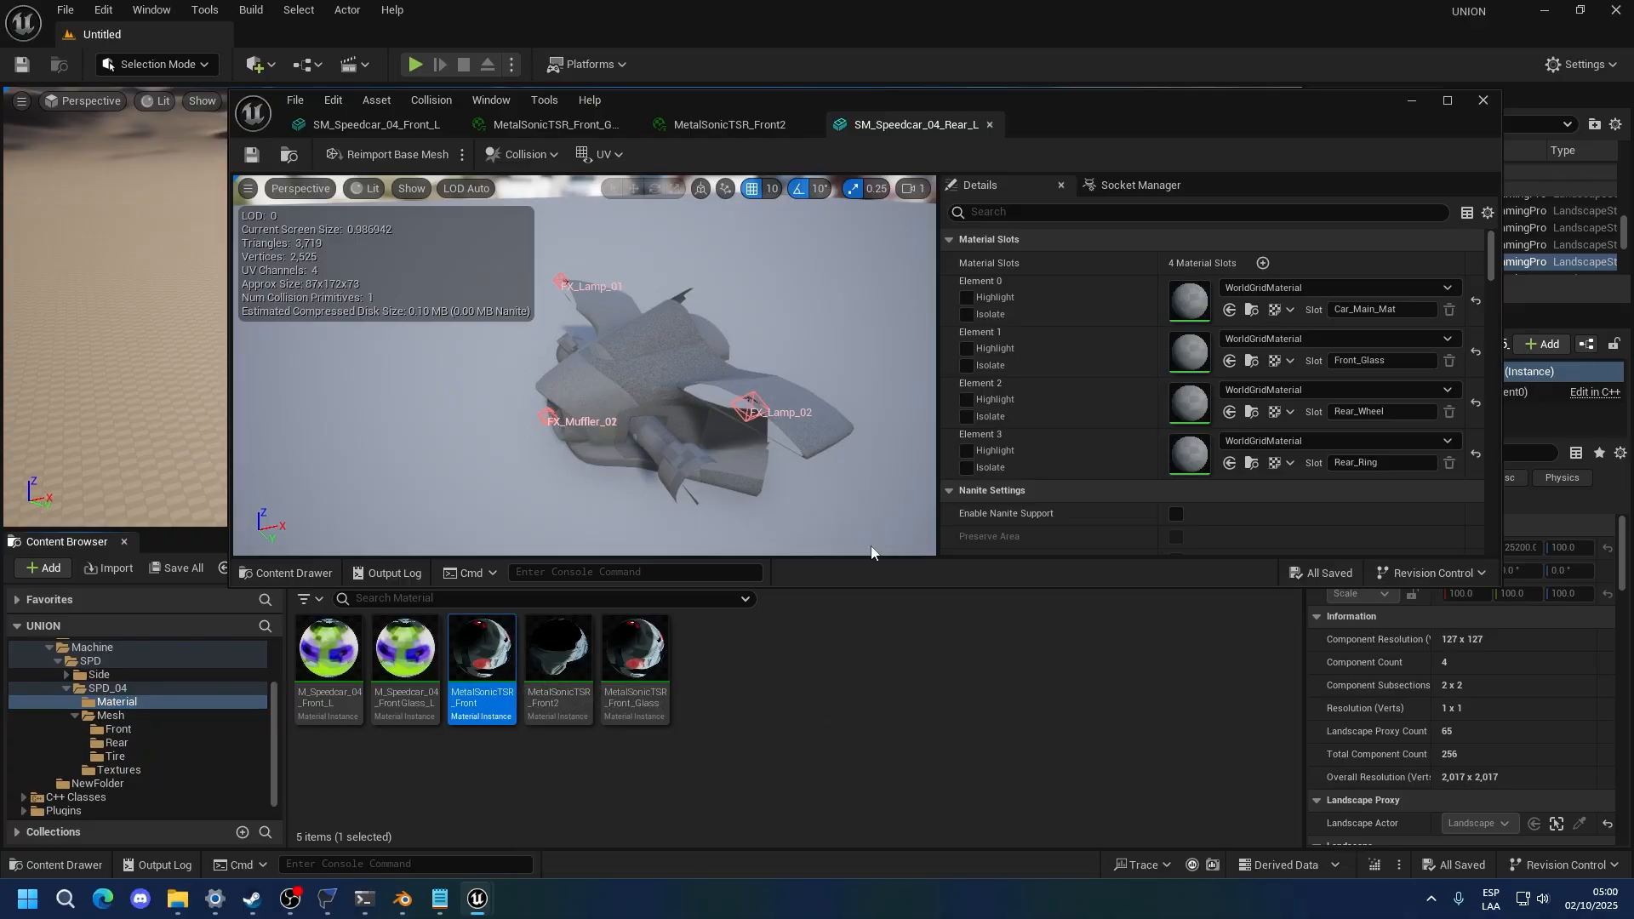
{"action": "left_click", "coordinate": [1230, 309]}
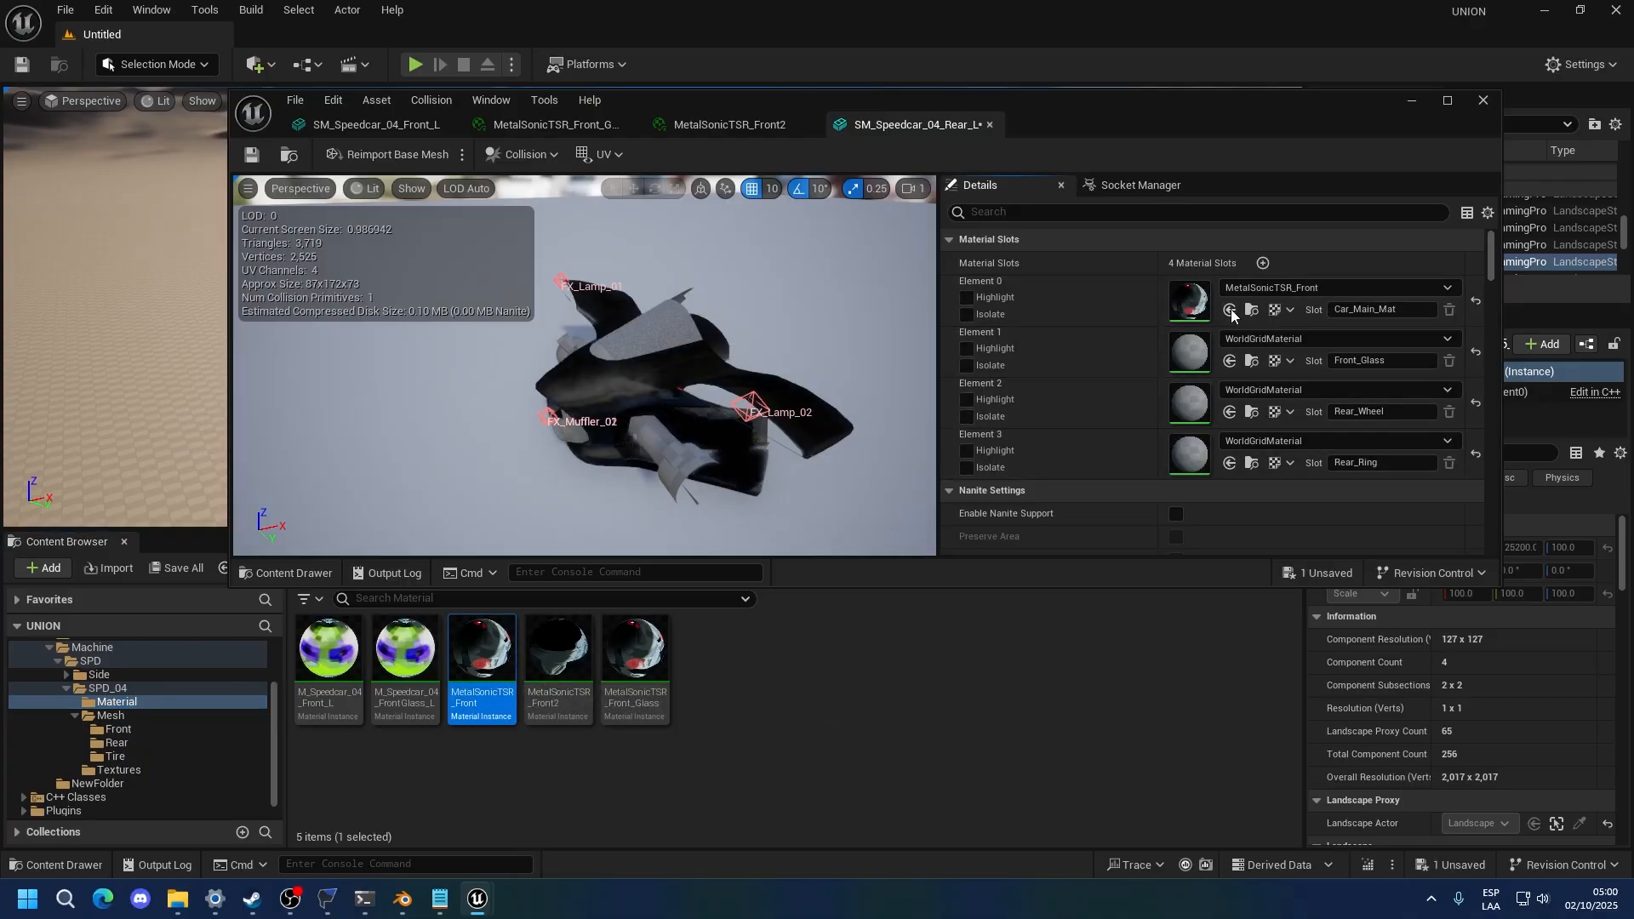
{"action": "left_click", "coordinate": [607, 655]}
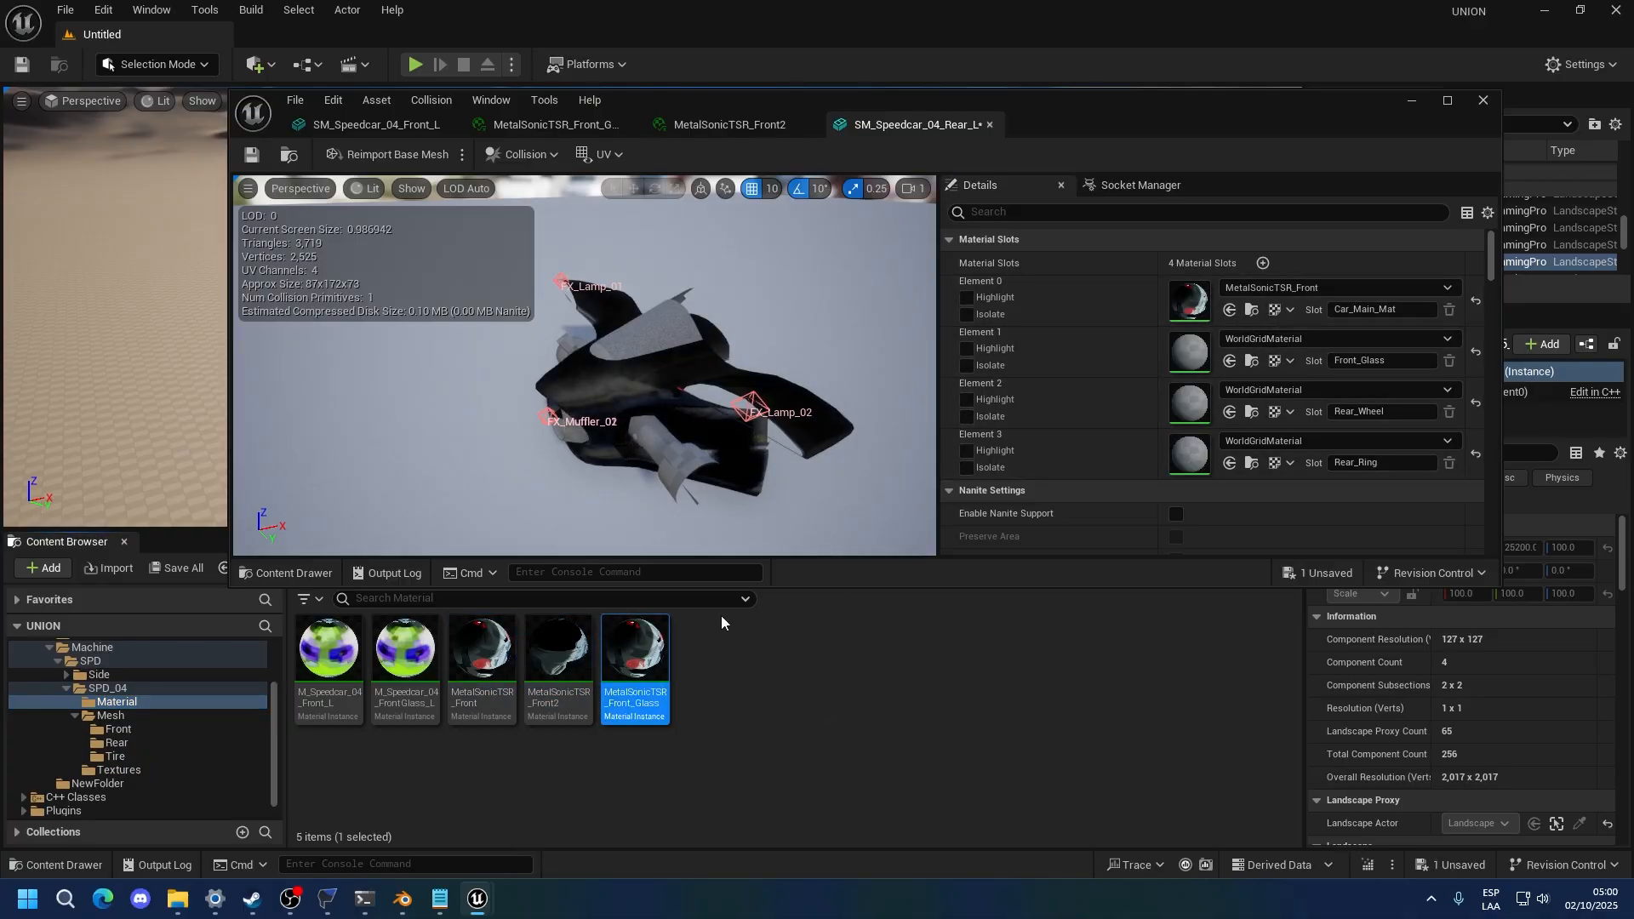
{"action": "left_click", "coordinate": [1229, 362]}
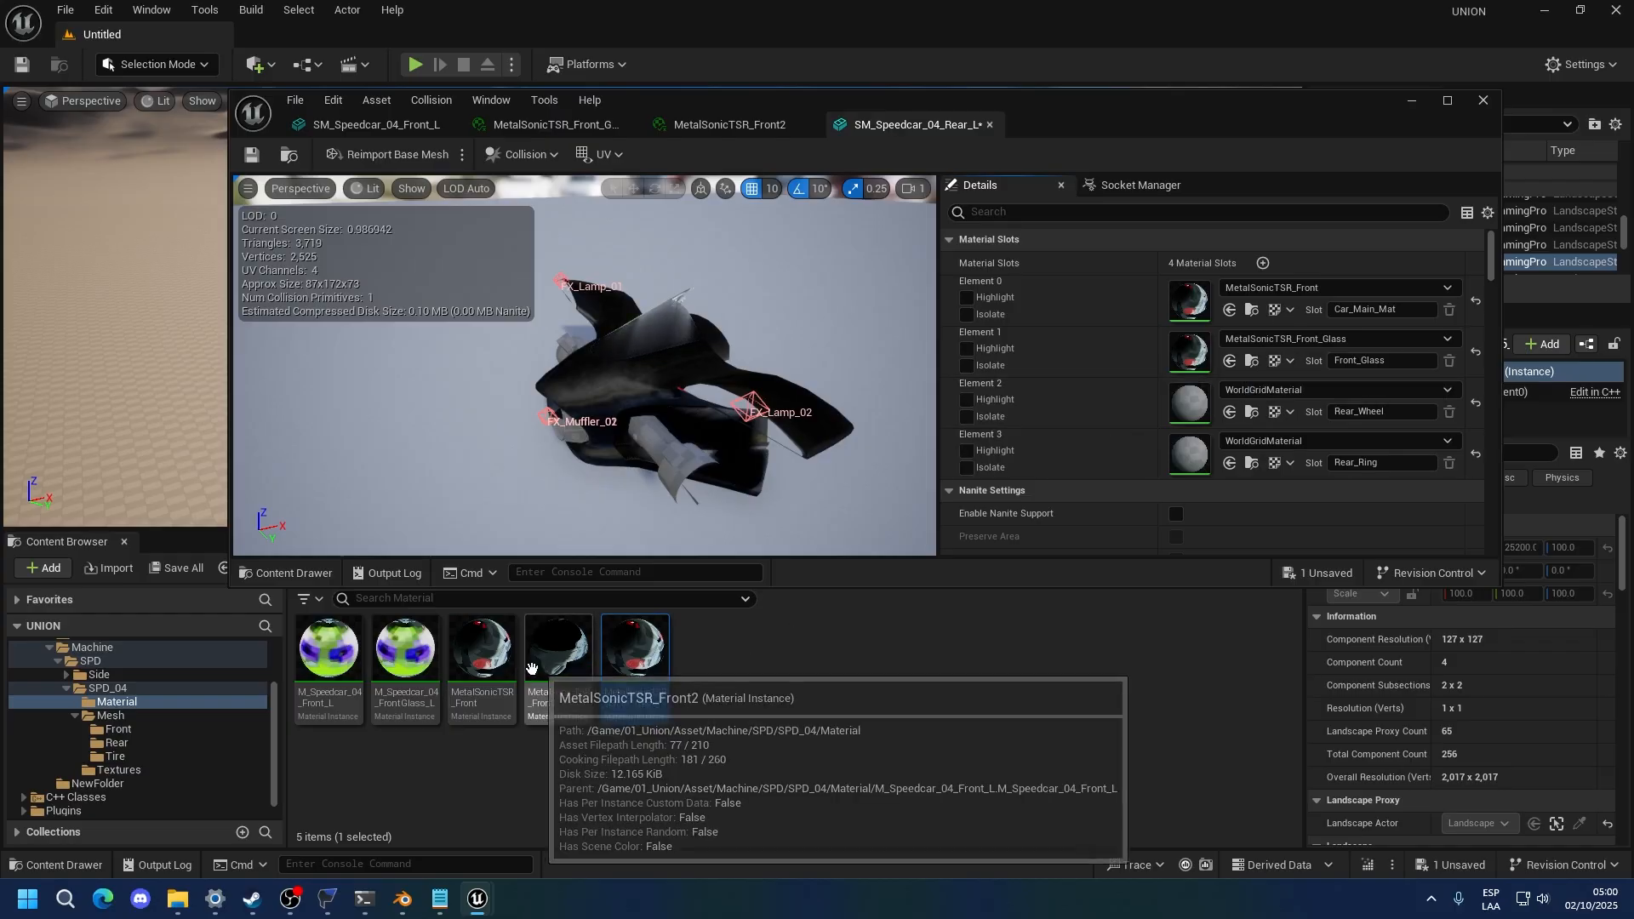
{"action": "left_click", "coordinate": [482, 654]}
{"action": "left_click", "coordinate": [1230, 412]}
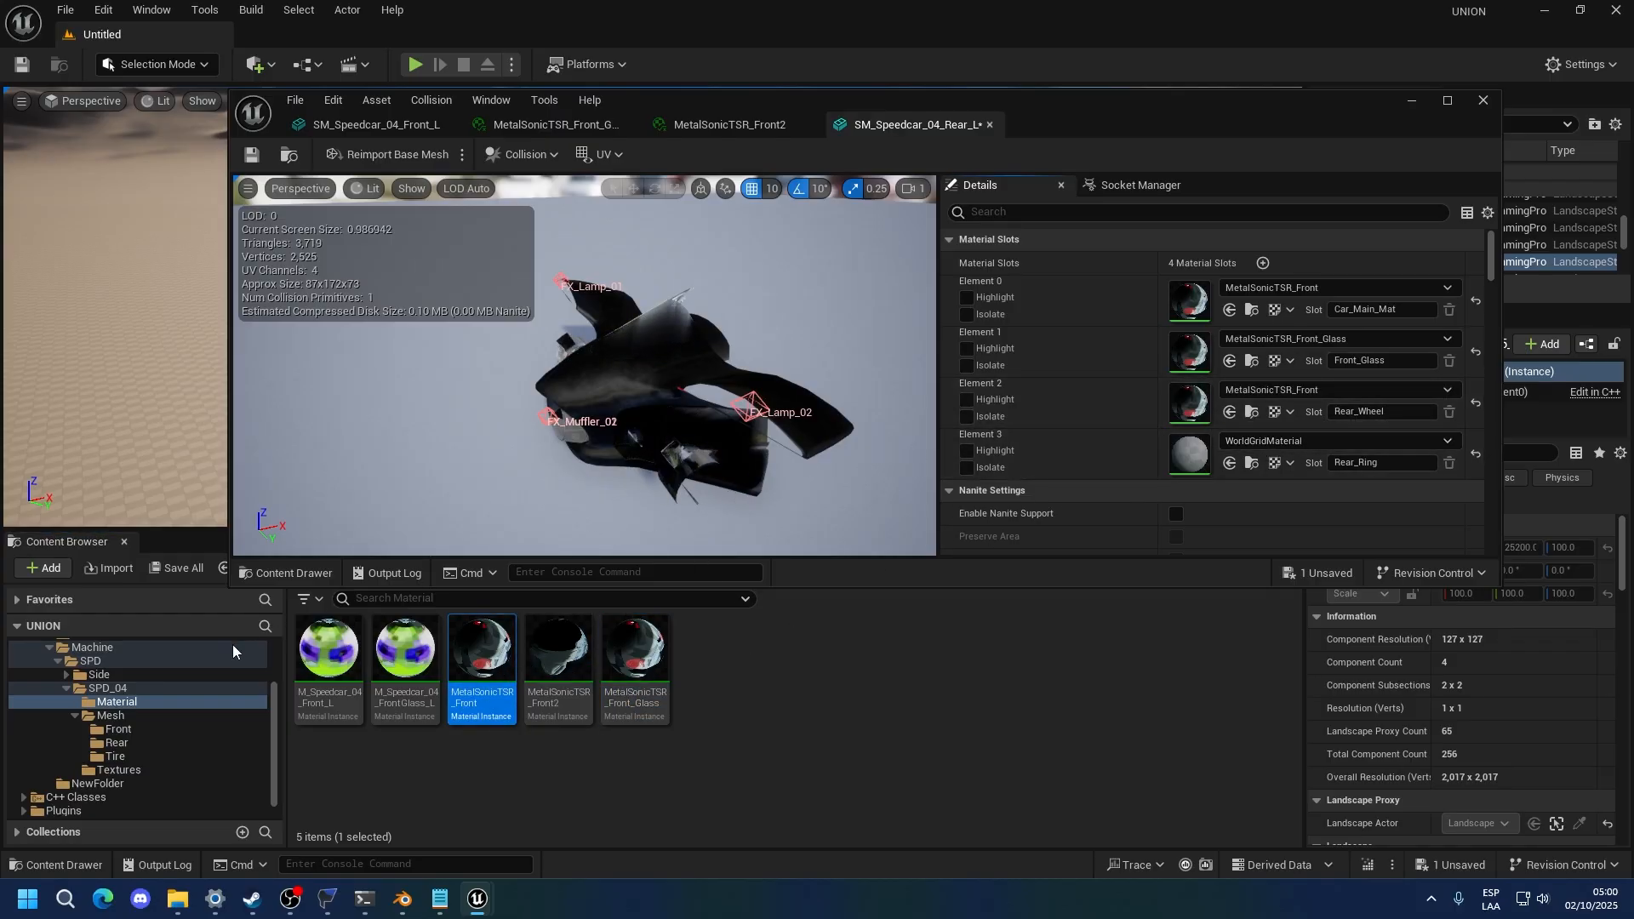
Duplicate the MetalSonicTSR_Front2 material instance and name the copy MetalSonicTSR_Rear
{"action": "left_click", "coordinate": [120, 770]}
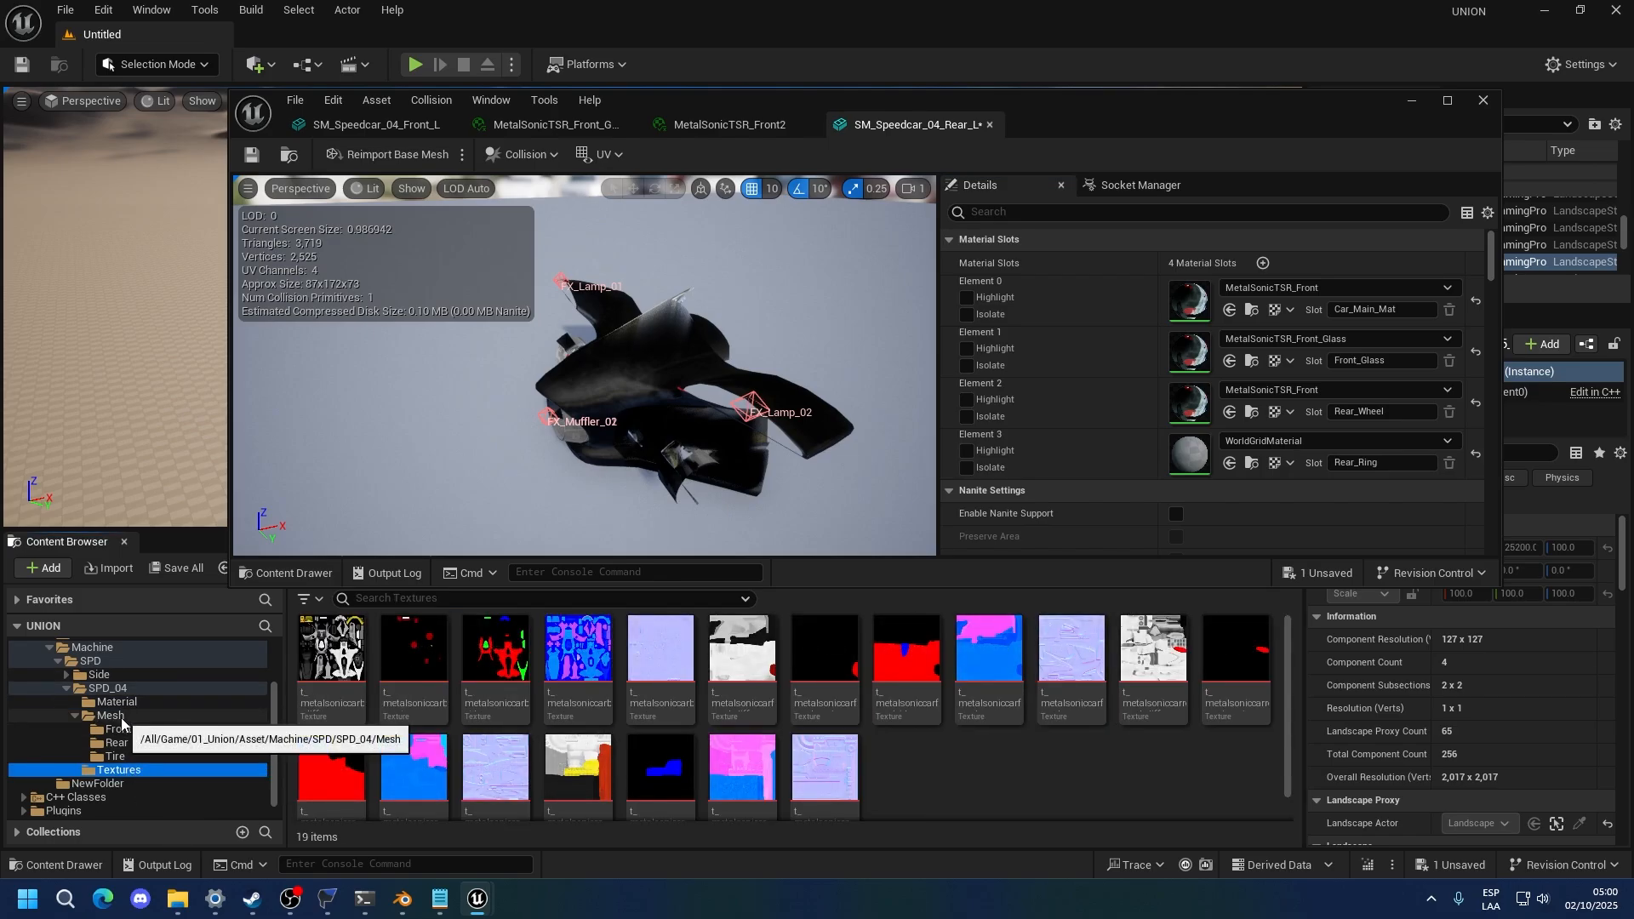
{"action": "left_click", "coordinate": [116, 702]}
{"action": "key", "text": "ctrl+d"}
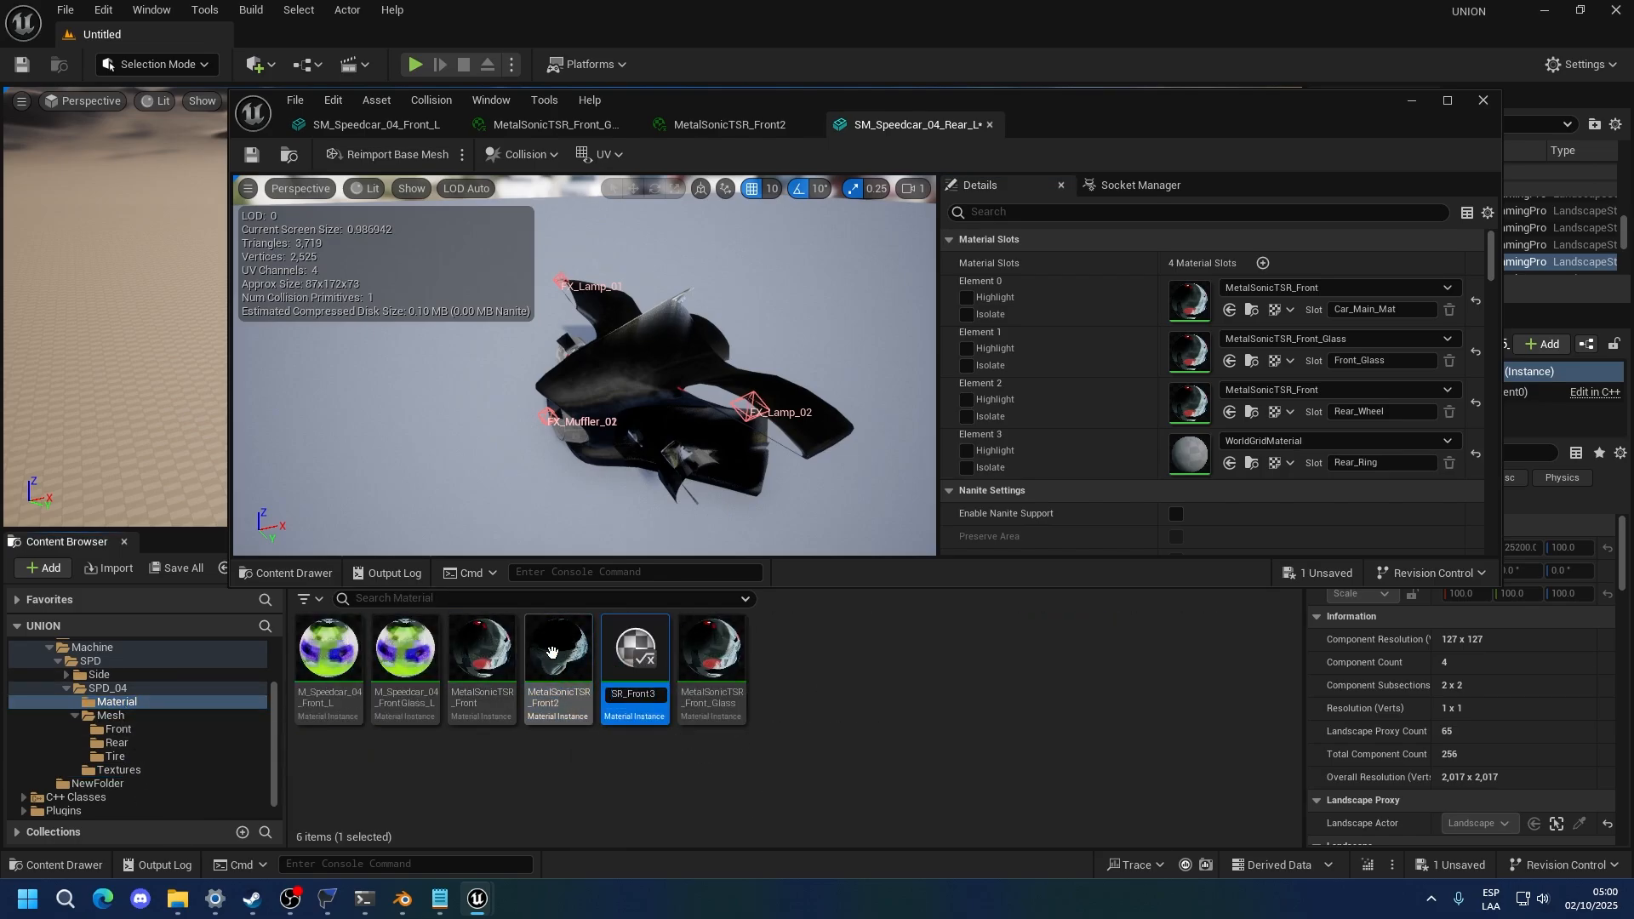
{"action": "type", "text": "r"}
{"action": "key", "text": "Return"}
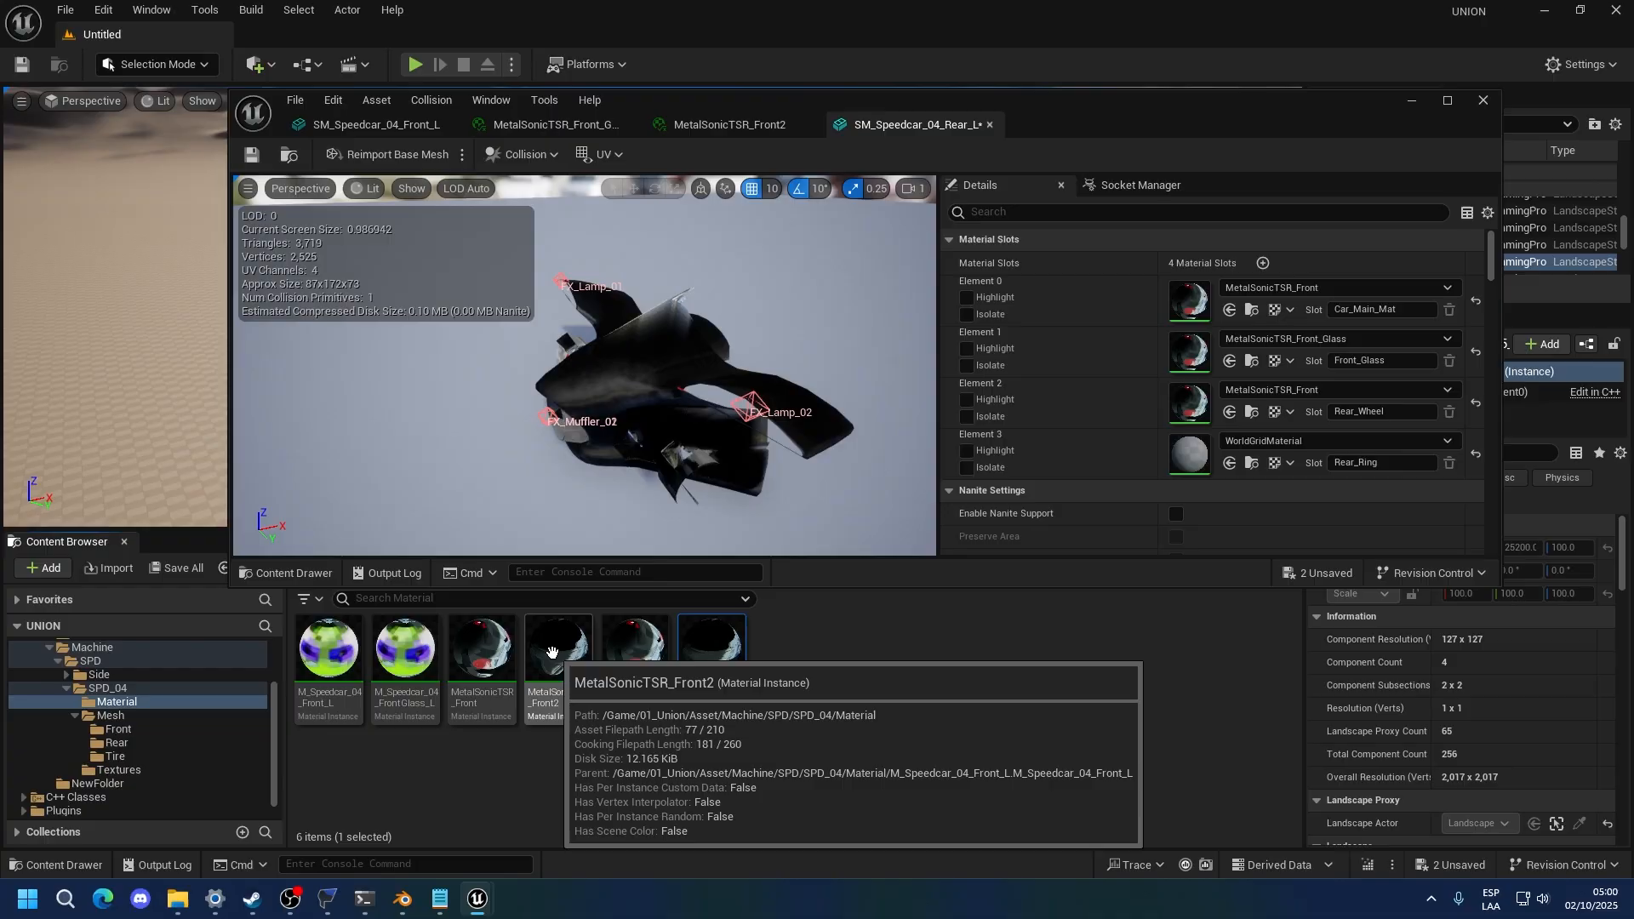
Open MetalSonicTSR_Rear, set its Bc, E, ID, MRO and N parameters to the matching t_metalsoniccarrear_spd textures, and save it
{"action": "double_click", "coordinate": [713, 649]}
{"action": "left_click", "coordinate": [115, 770]}
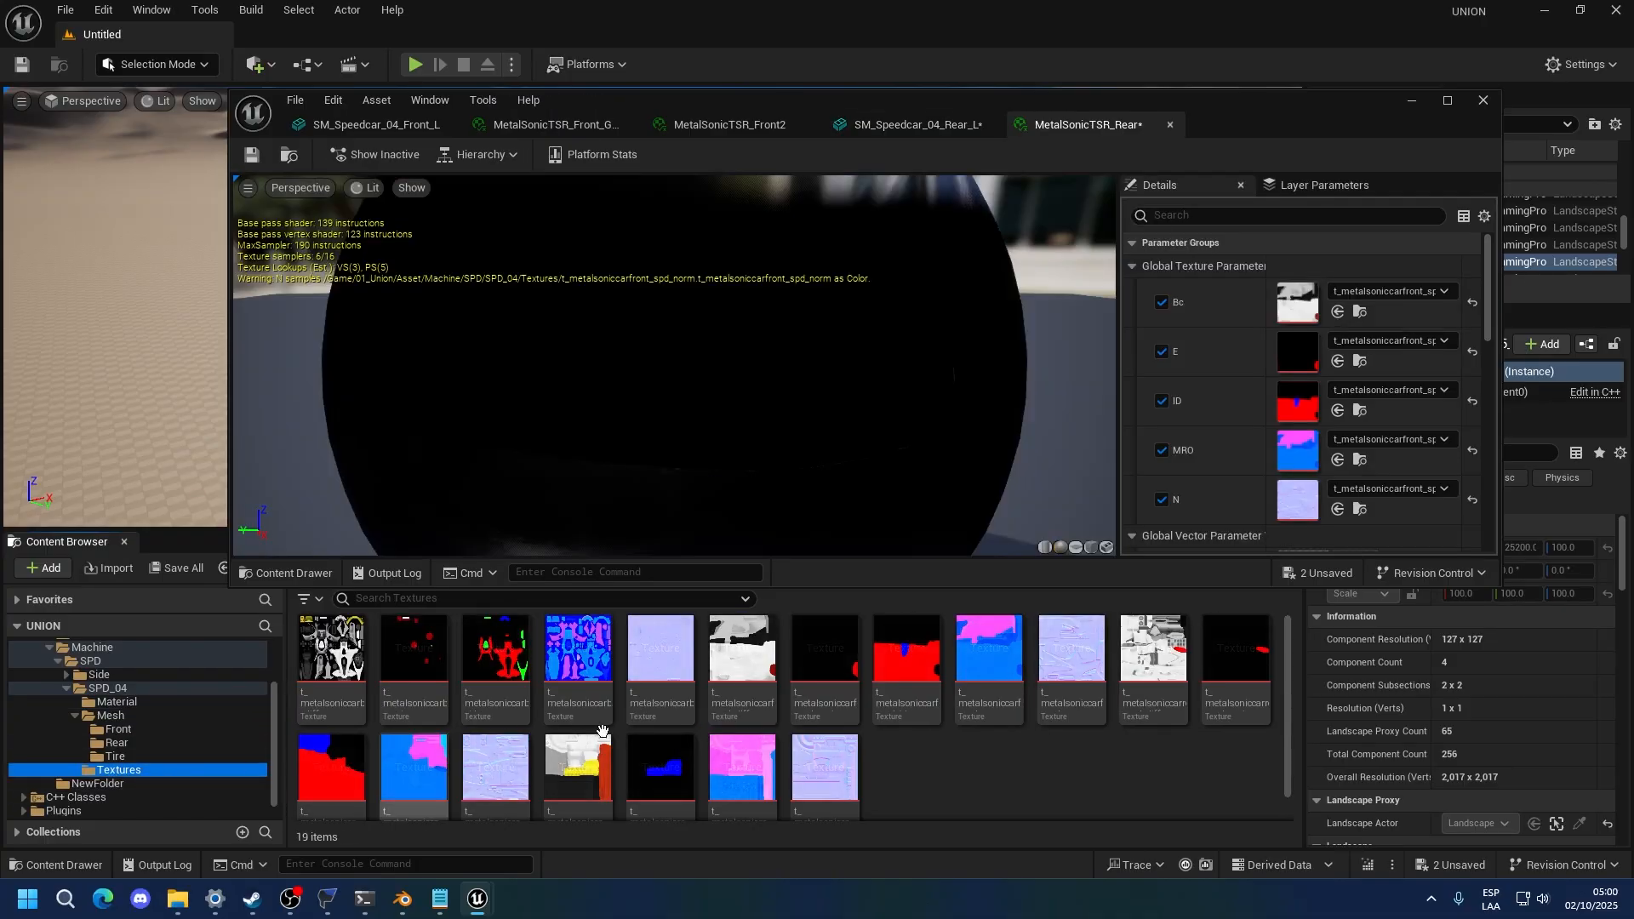
{"action": "left_click", "coordinate": [1153, 696]}
{"action": "left_click", "coordinate": [1338, 312]}
{"action": "left_click", "coordinate": [1236, 668]}
{"action": "left_click", "coordinate": [1338, 361]}
{"action": "left_click", "coordinate": [332, 758]}
{"action": "left_click", "coordinate": [1337, 411]}
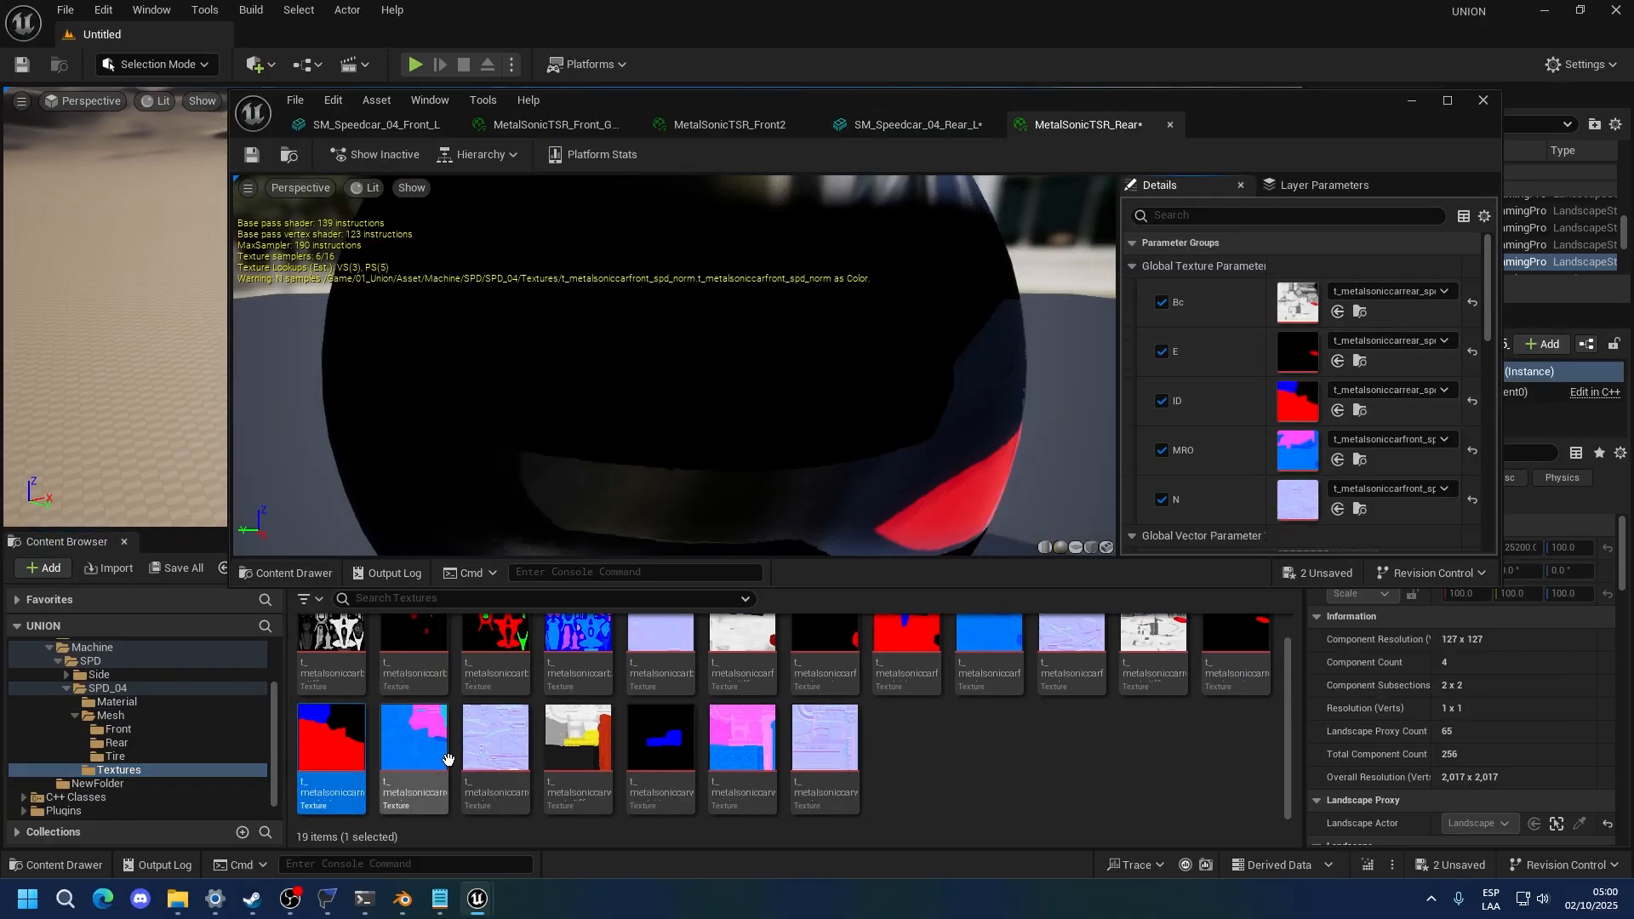
{"action": "left_click", "coordinate": [444, 759]}
{"action": "left_click", "coordinate": [1338, 459]}
{"action": "left_click", "coordinate": [497, 758]}
{"action": "left_click", "coordinate": [1338, 509]}
{"action": "key", "text": "ctrl+s"}
Assign MetalSonicTSR_Rear to the Rear_Ring slot of SM_Speedcar_04_Rear_L and save the mesh
{"action": "left_click", "coordinate": [128, 703]}
{"action": "left_click", "coordinate": [117, 743]}
{"action": "double_click", "coordinate": [330, 652]}
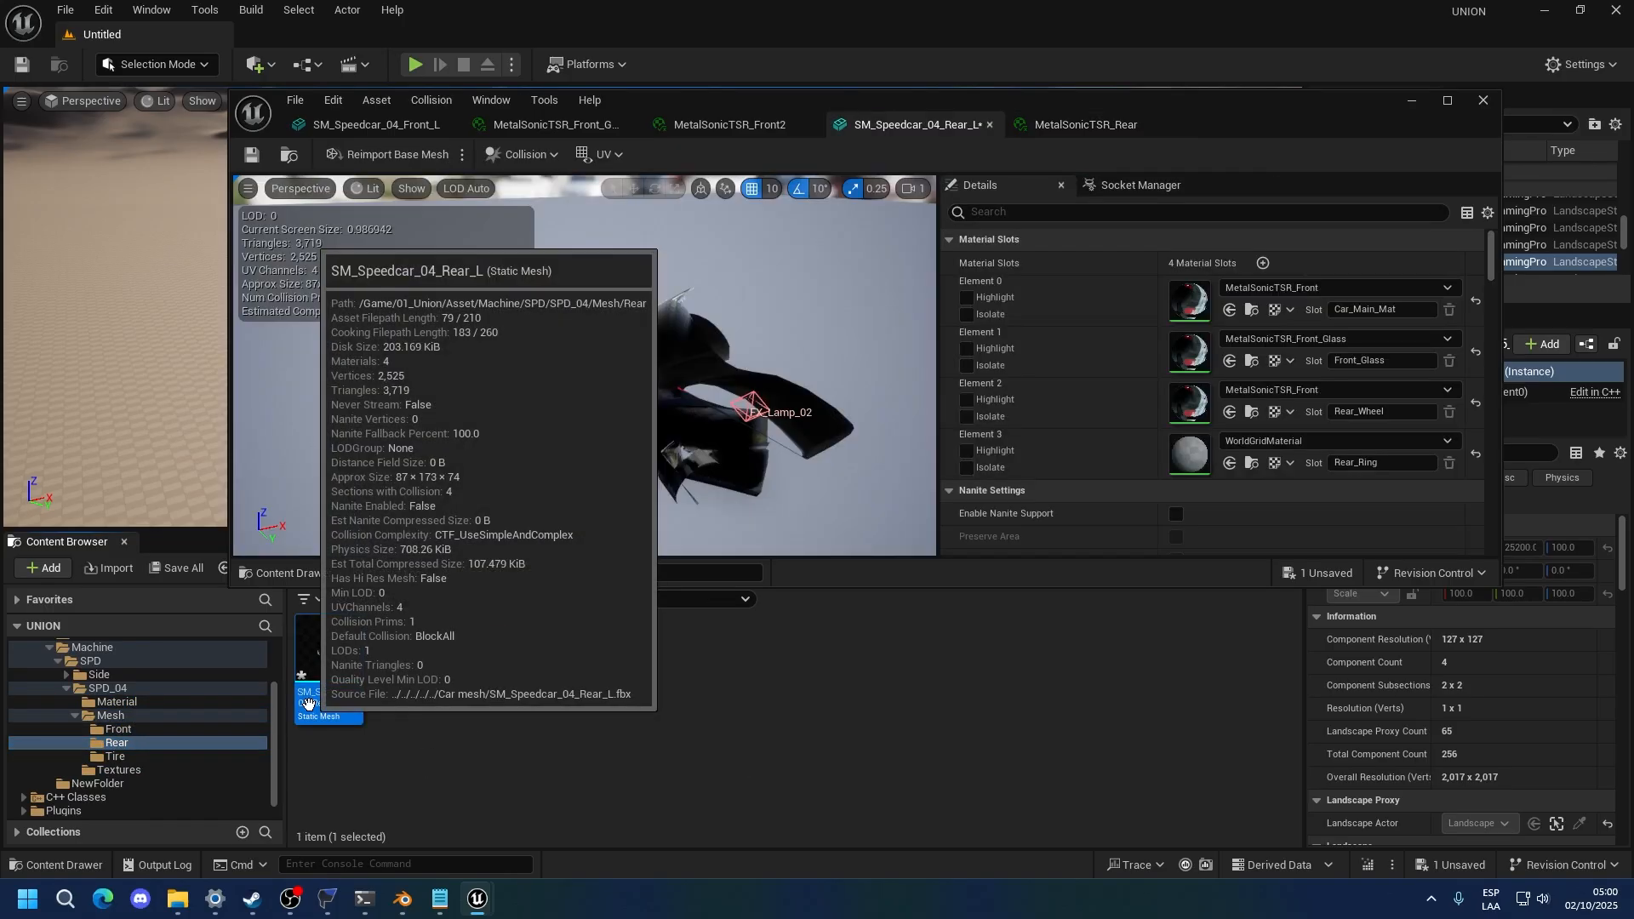
{"action": "left_click", "coordinate": [117, 703]}
{"action": "left_click", "coordinate": [712, 651]}
Create an M_Speedcar_04_Tire_L material instance using the asset name copied from FModel, and open a child instance of it
{"action": "left_click", "coordinate": [153, 756]}
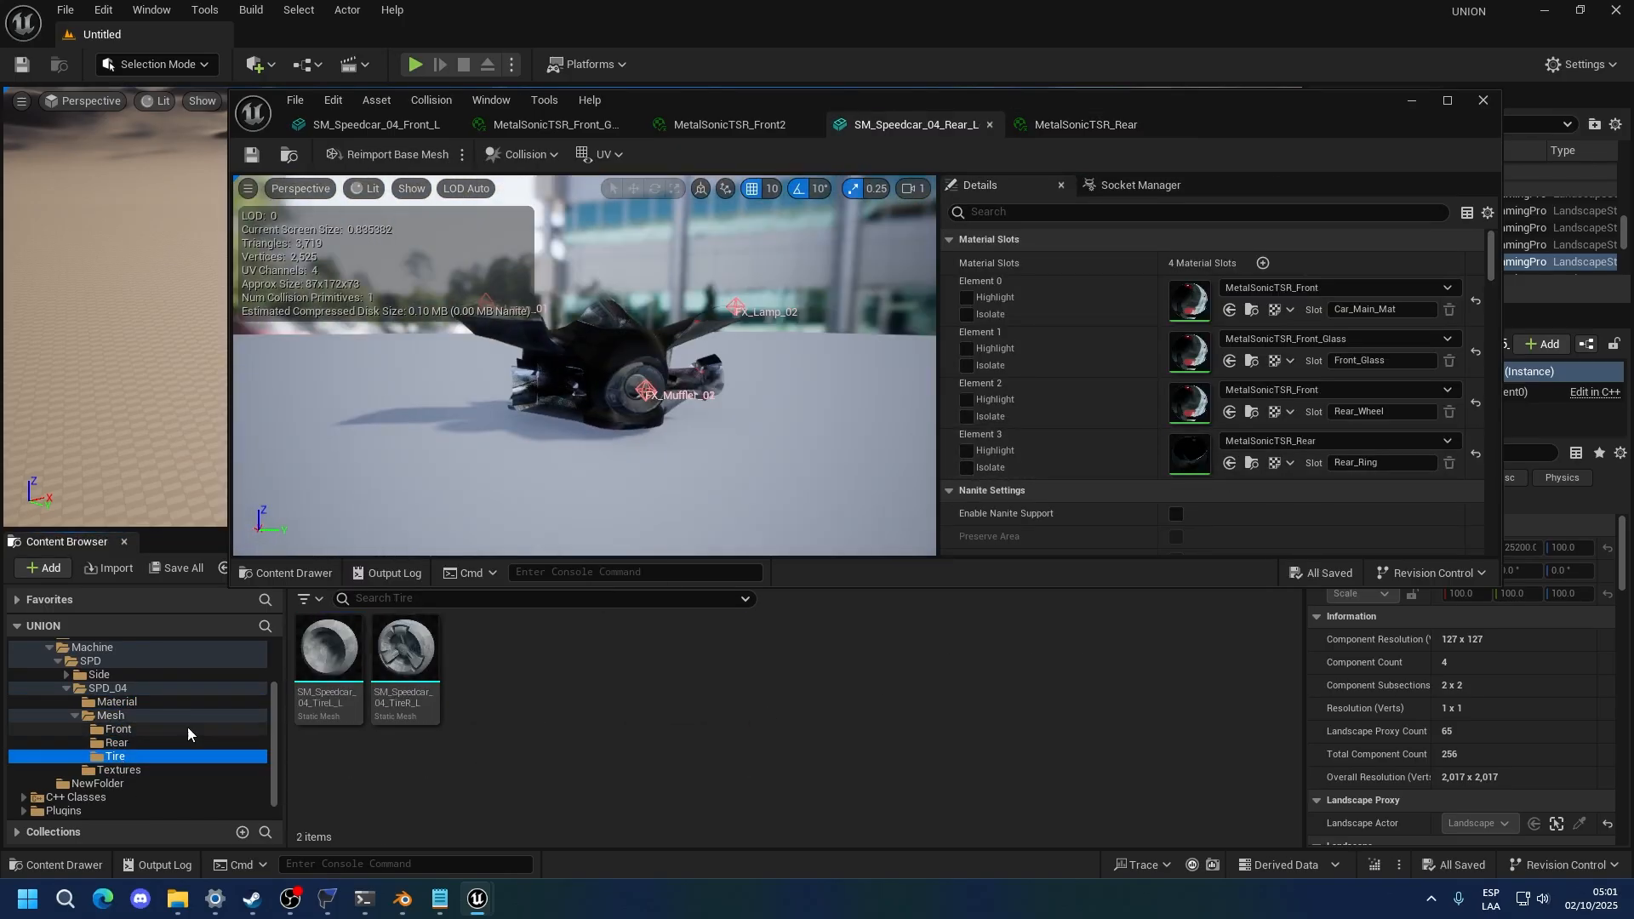
{"action": "left_click", "coordinate": [327, 899]}
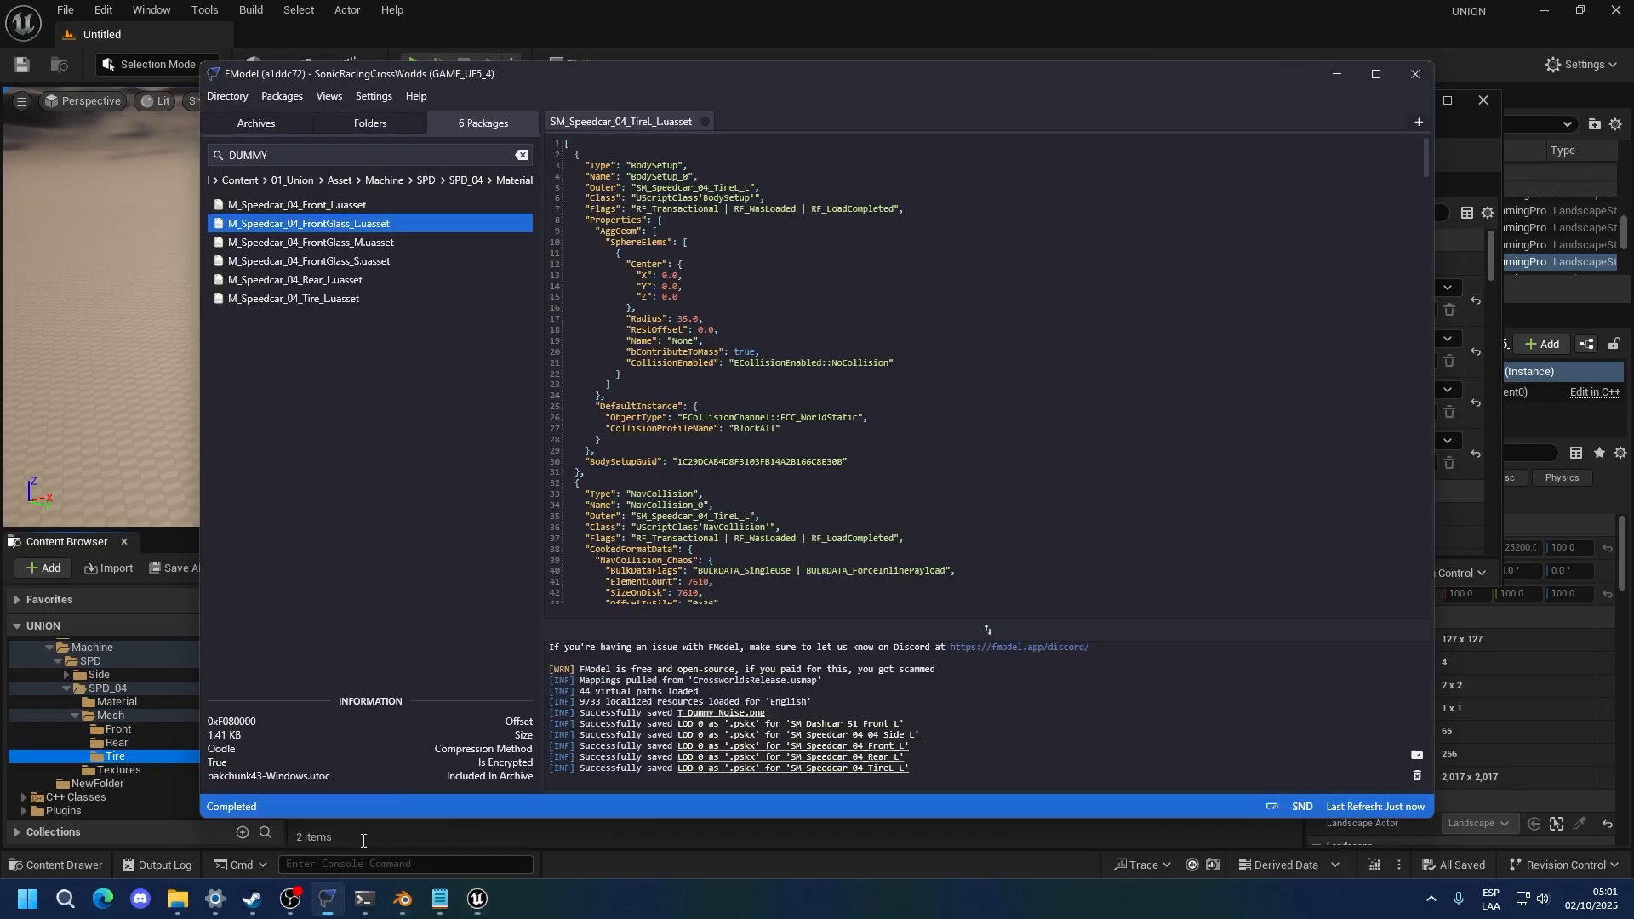
{"action": "right_click", "coordinate": [304, 298]}
{"action": "mouse_move", "coordinate": [382, 467]}
{"action": "left_click", "coordinate": [600, 579]}
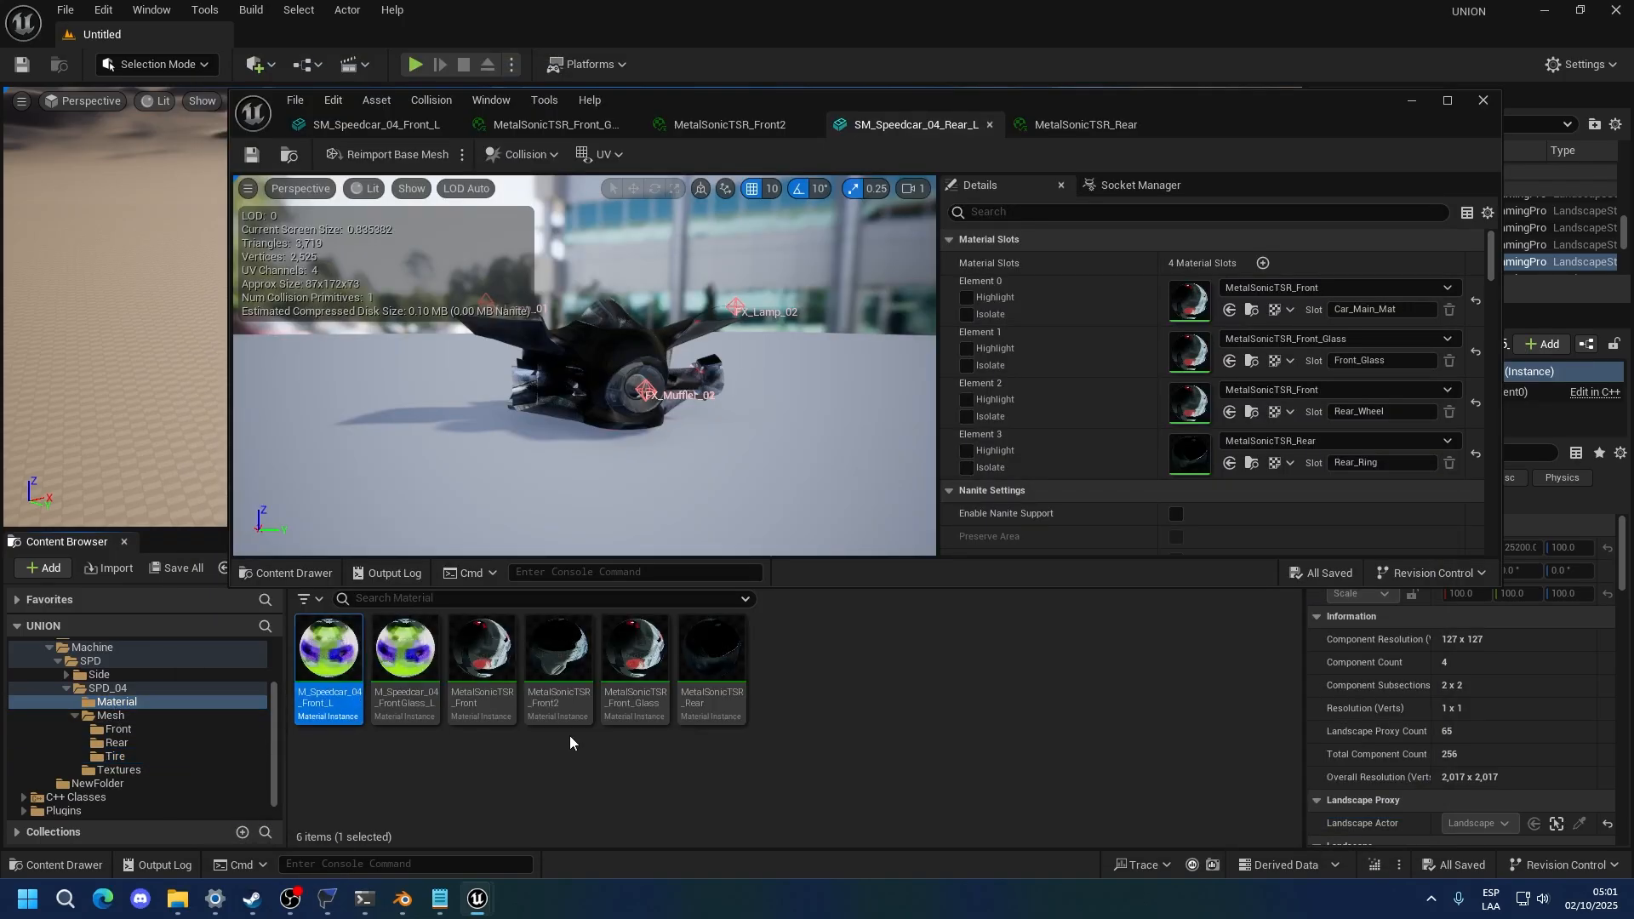
{"action": "left_click", "coordinate": [1297, 124]}
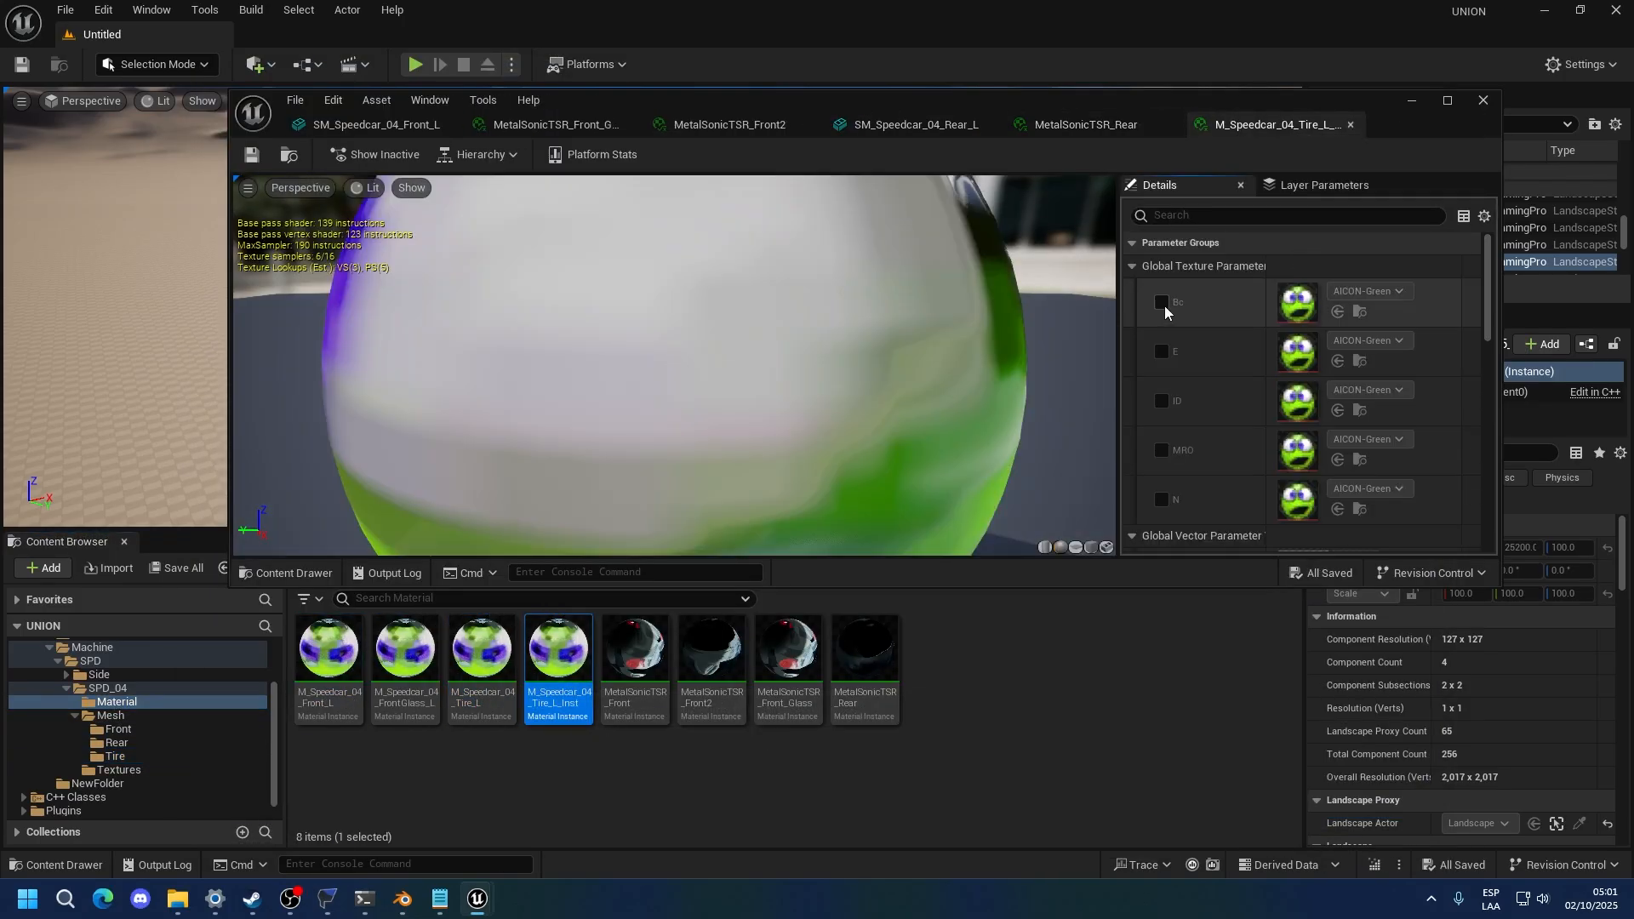
Enable the Bc, ID, MRO and N texture parameter overrides in the M_Speedcar_04_Tire_L_Inst material instance
{"action": "left_click", "coordinate": [1161, 302]}
{"action": "left_click", "coordinate": [1161, 401]}
{"action": "left_click", "coordinate": [1161, 451]}
{"action": "left_click", "coordinate": [1163, 499]}
Set the tire instance's Bc, ID, MRO and N parameters to the matching t_metalsoniccarwheels_spd textures
{"action": "left_click", "coordinate": [119, 770]}
{"action": "scroll", "coordinate": [562, 740], "scroll_direction": "down", "scroll_amount": 2}
{"action": "left_click", "coordinate": [578, 749]}
{"action": "left_click", "coordinate": [1337, 311]}
{"action": "left_click", "coordinate": [661, 749]}
{"action": "left_click", "coordinate": [1337, 410]}
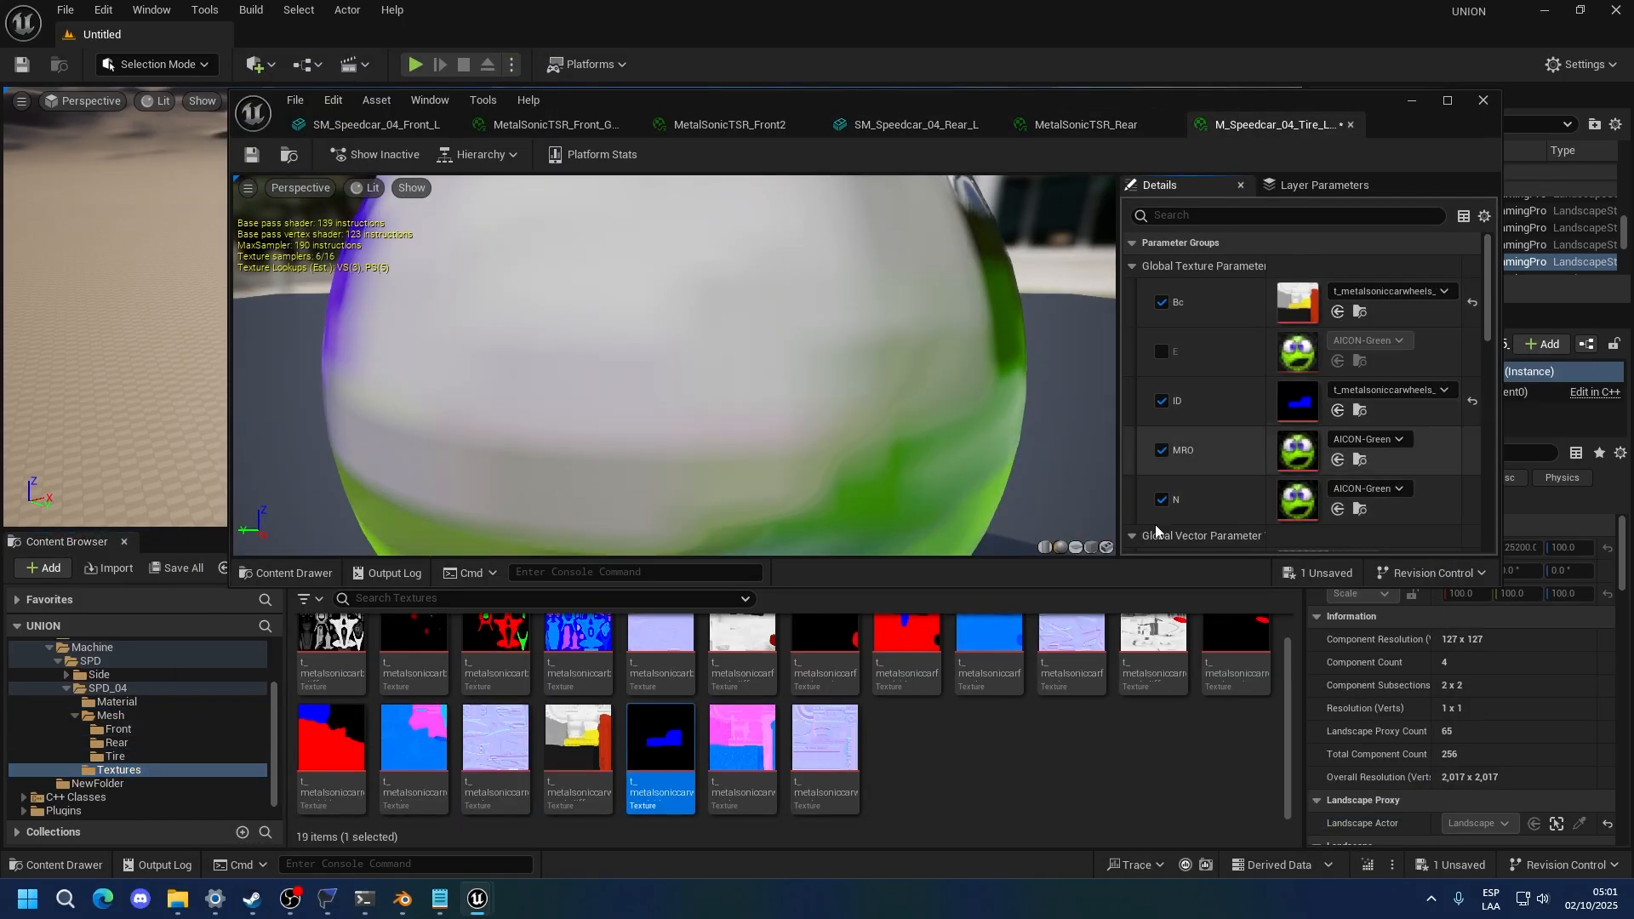
{"action": "left_click", "coordinate": [743, 749]}
{"action": "left_click", "coordinate": [1338, 460]}
{"action": "left_click", "coordinate": [824, 749]}
{"action": "left_click", "coordinate": [1337, 508]}
Enable the tire instance's E texture override, set it to T_Dummy_Black and save the material instance
{"action": "left_click", "coordinate": [1162, 351]}
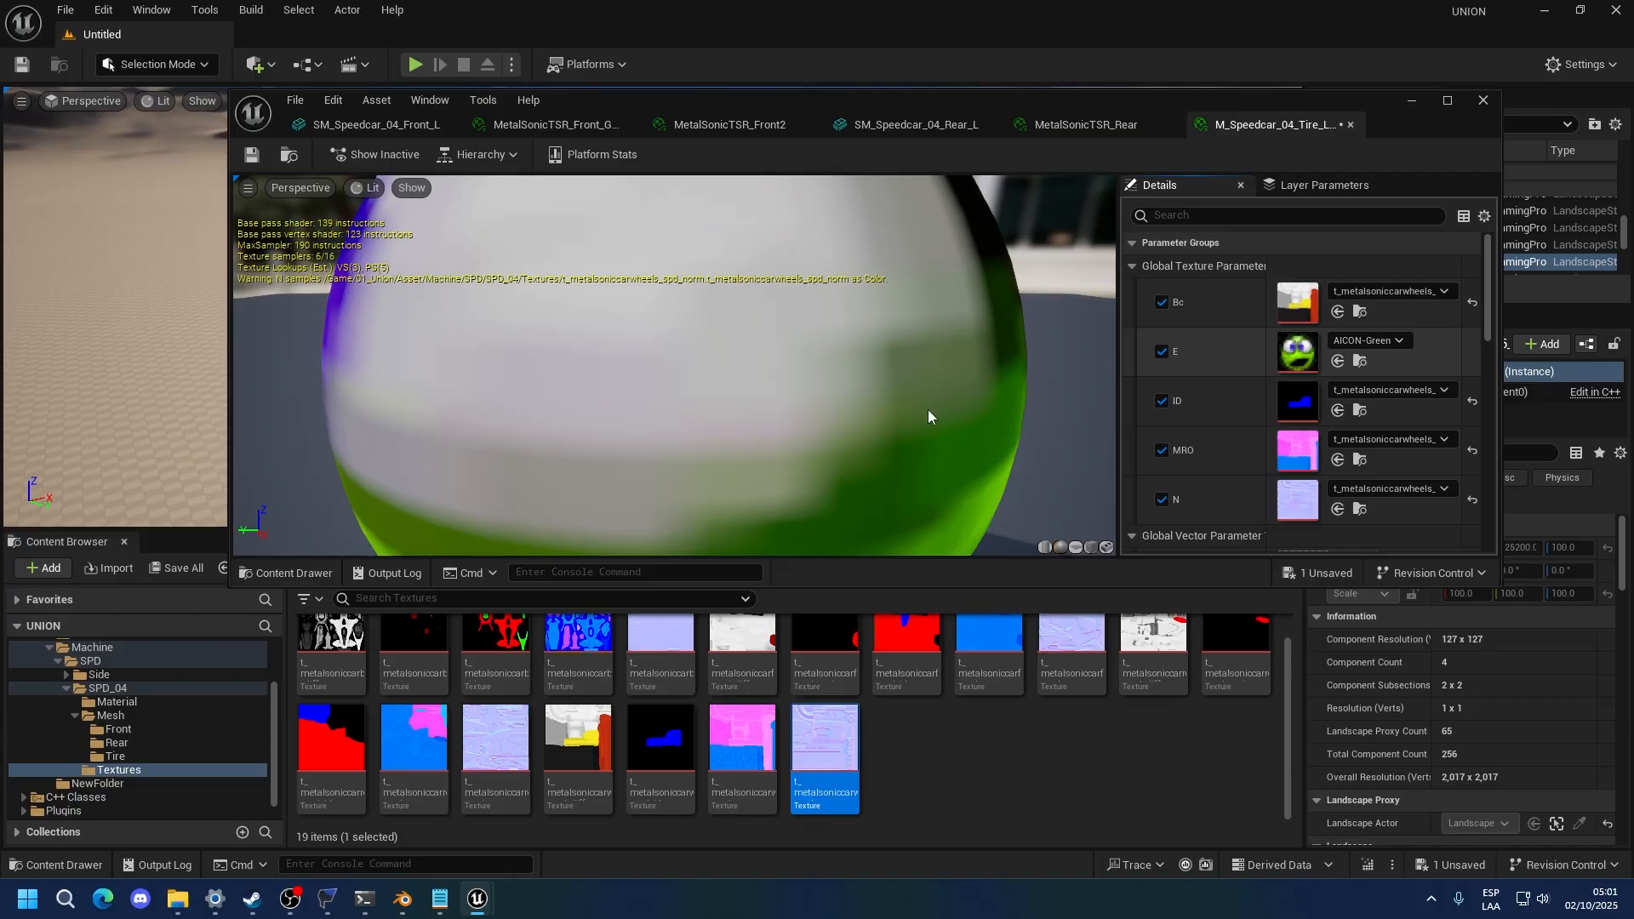
{"action": "left_click", "coordinate": [1371, 341]}
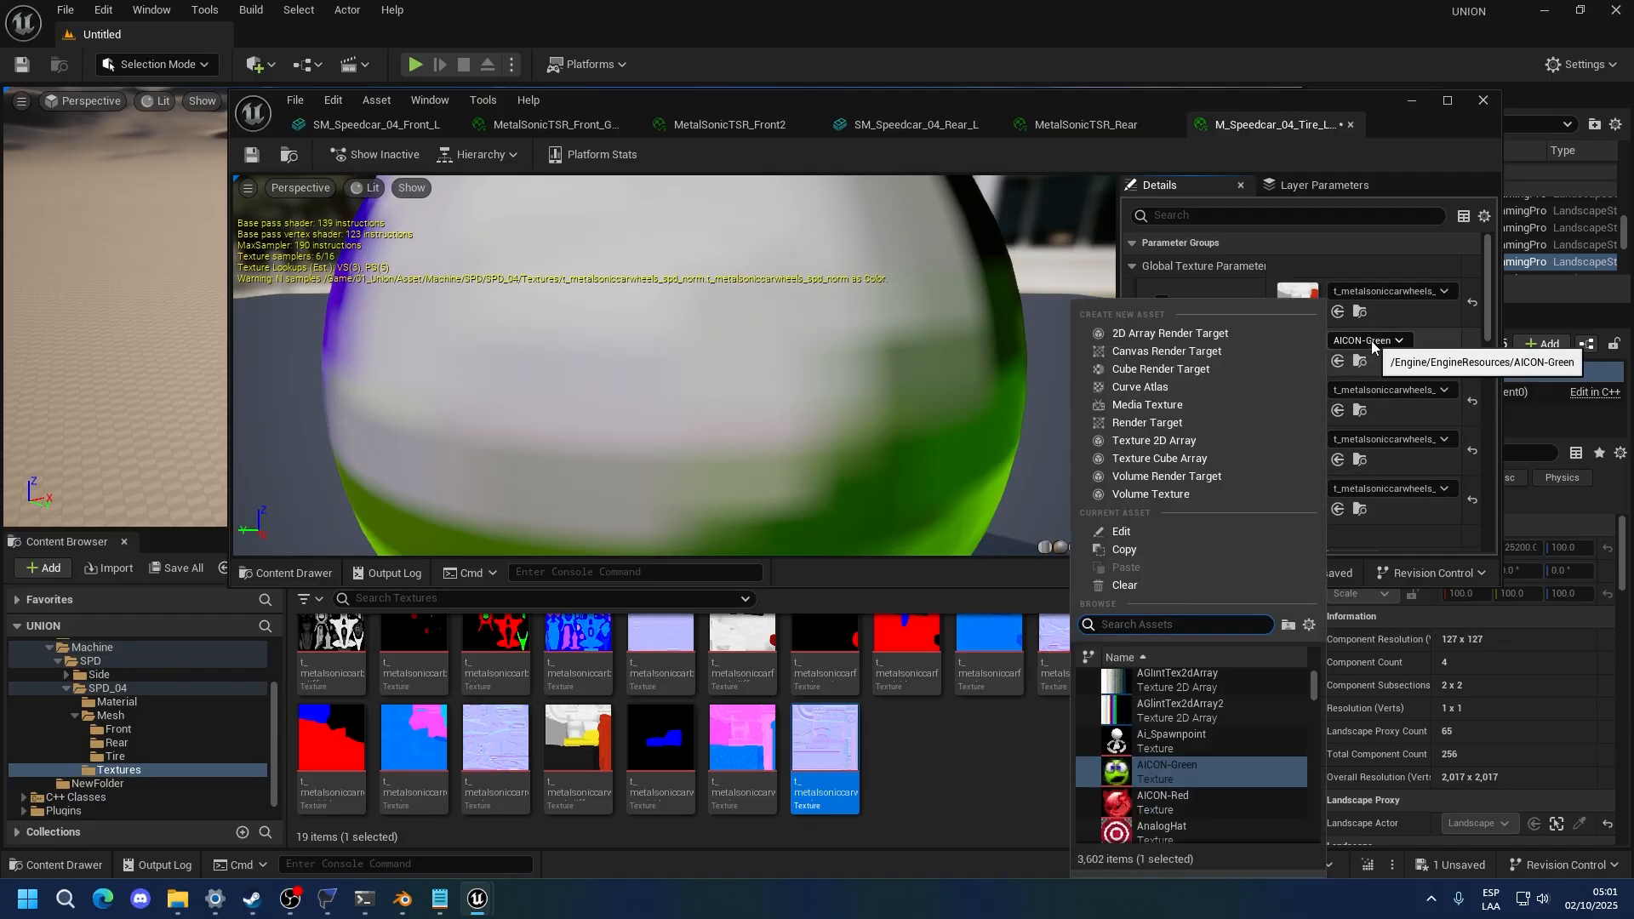
{"action": "key", "text": "BackSpace"}
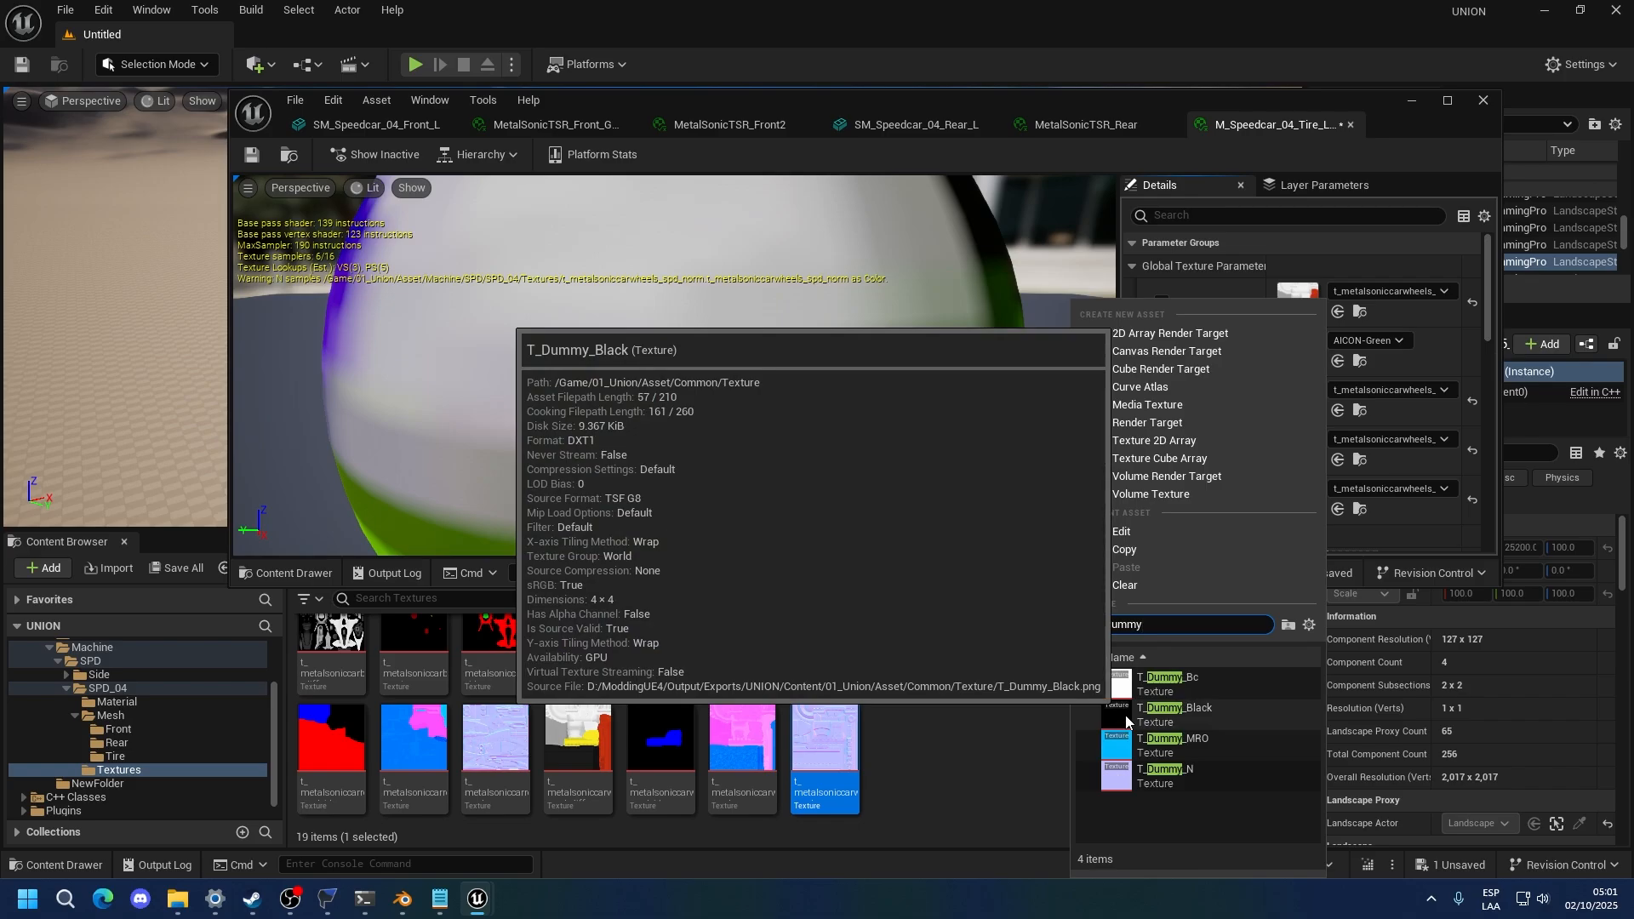
{"action": "left_click", "coordinate": [1126, 719]}
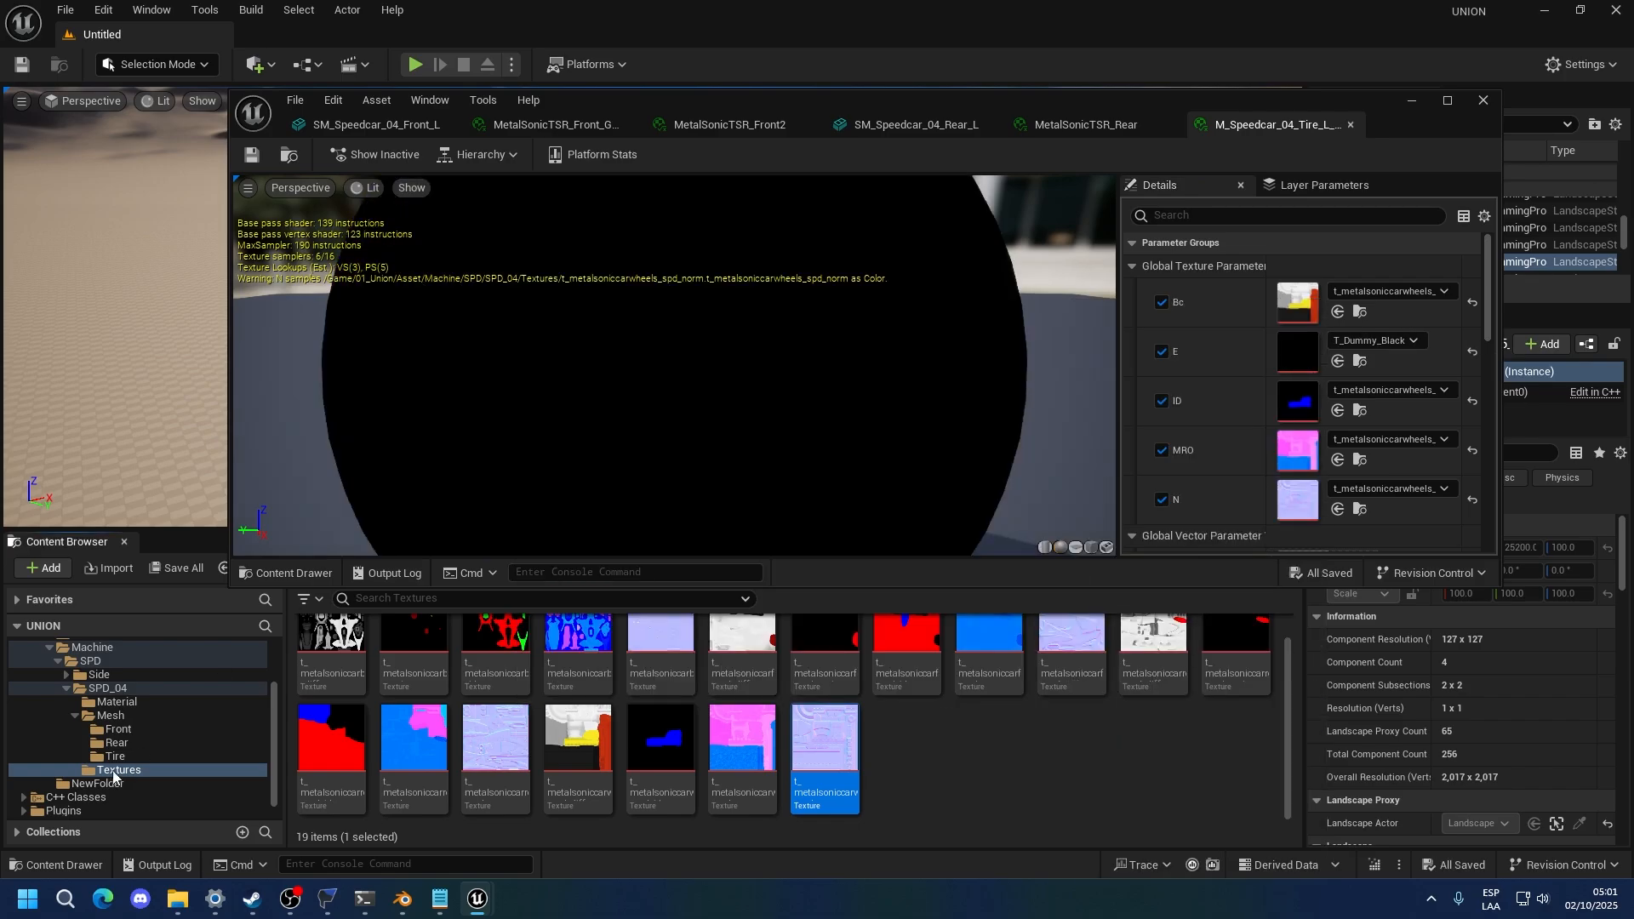
Open the Texture folder inside Asset/Common to examine where the dummy textures are stored
{"action": "scroll", "coordinate": [113, 749], "scroll_direction": "up", "scroll_amount": 5}
{"action": "left_click", "coordinate": [77, 688]}
{"action": "left_click", "coordinate": [430, 664]}
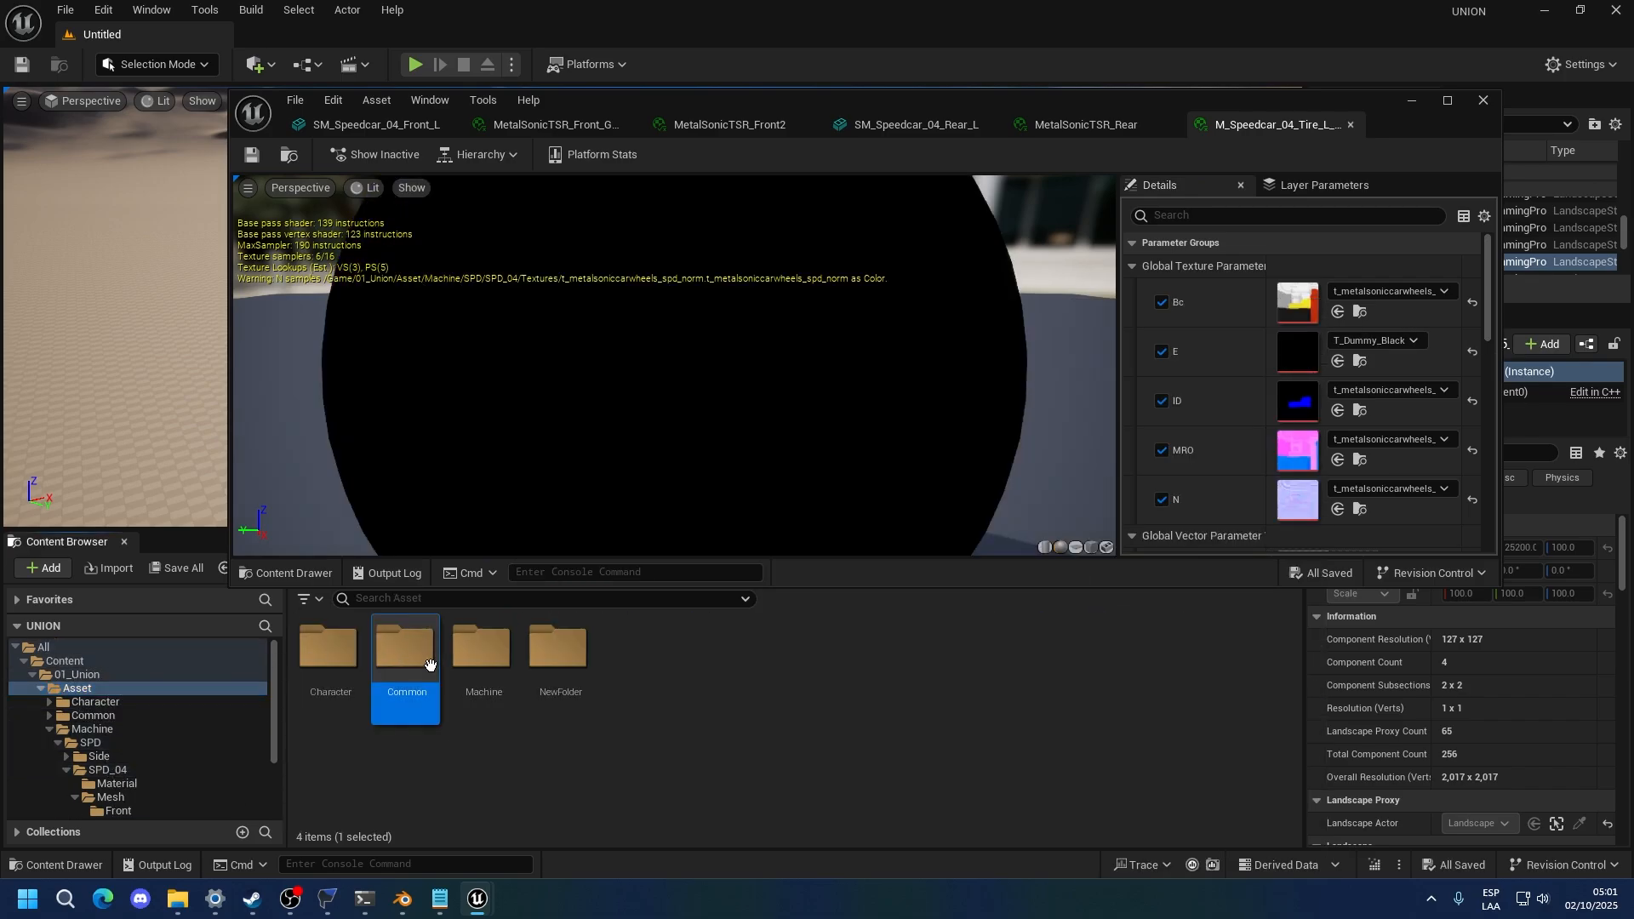
{"action": "double_click", "coordinate": [430, 664]}
{"action": "double_click", "coordinate": [329, 649]}
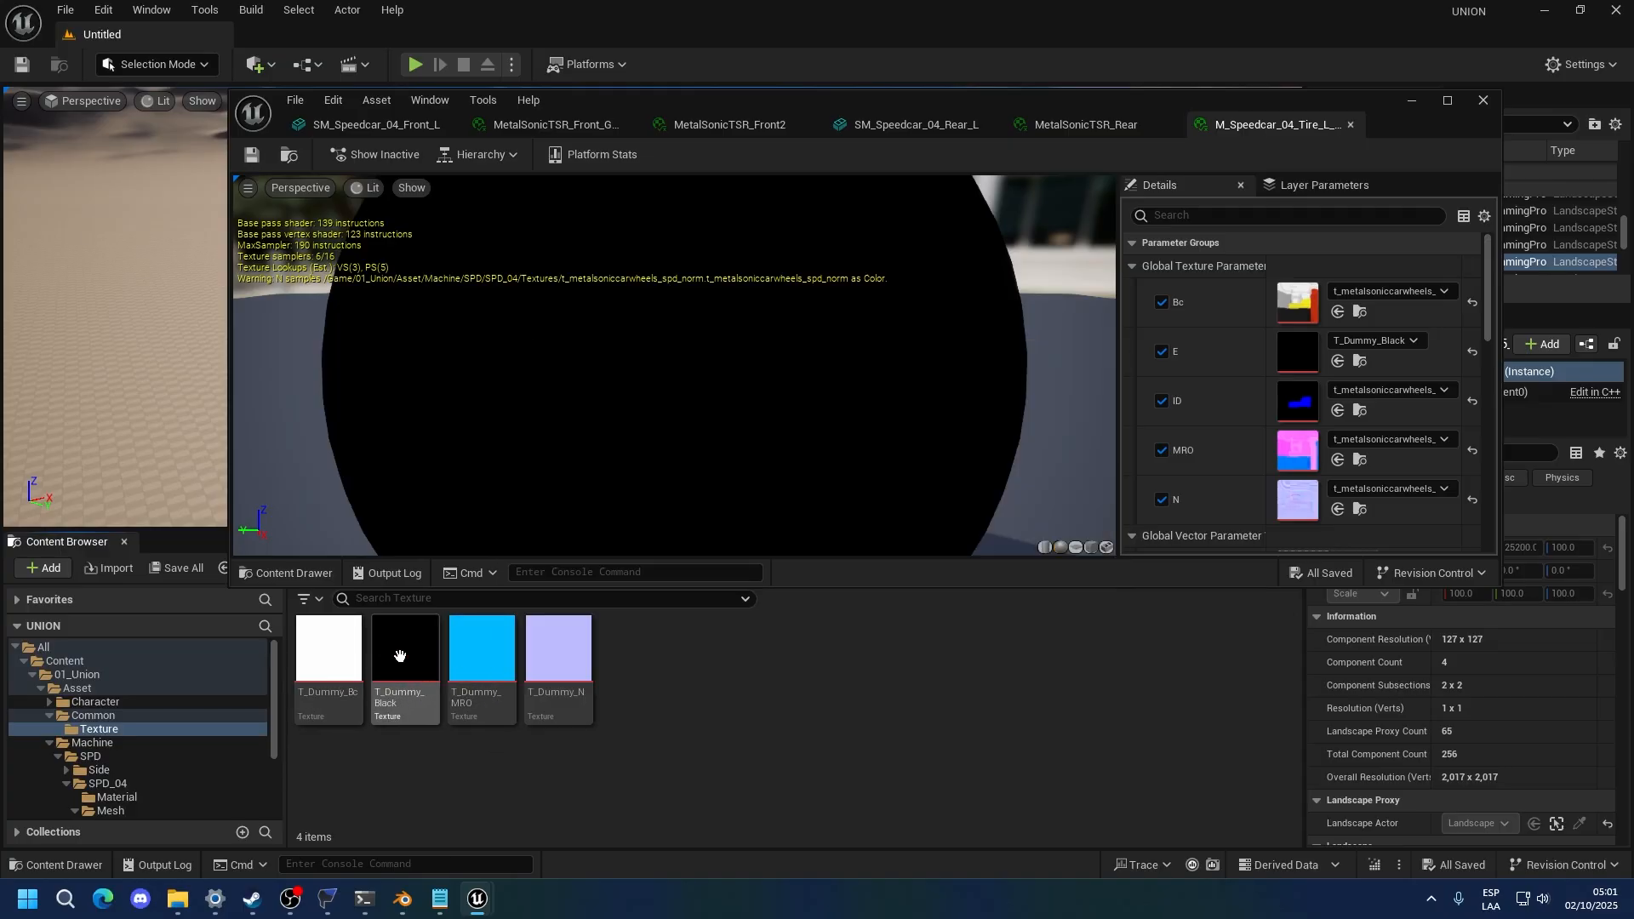
Assign M_Speedcar_04_Tire_L_Inst to the material slot of SM_Speedcar_04_TireL_L and save the mesh
{"action": "scroll", "coordinate": [89, 783], "scroll_direction": "down", "scroll_amount": 3}
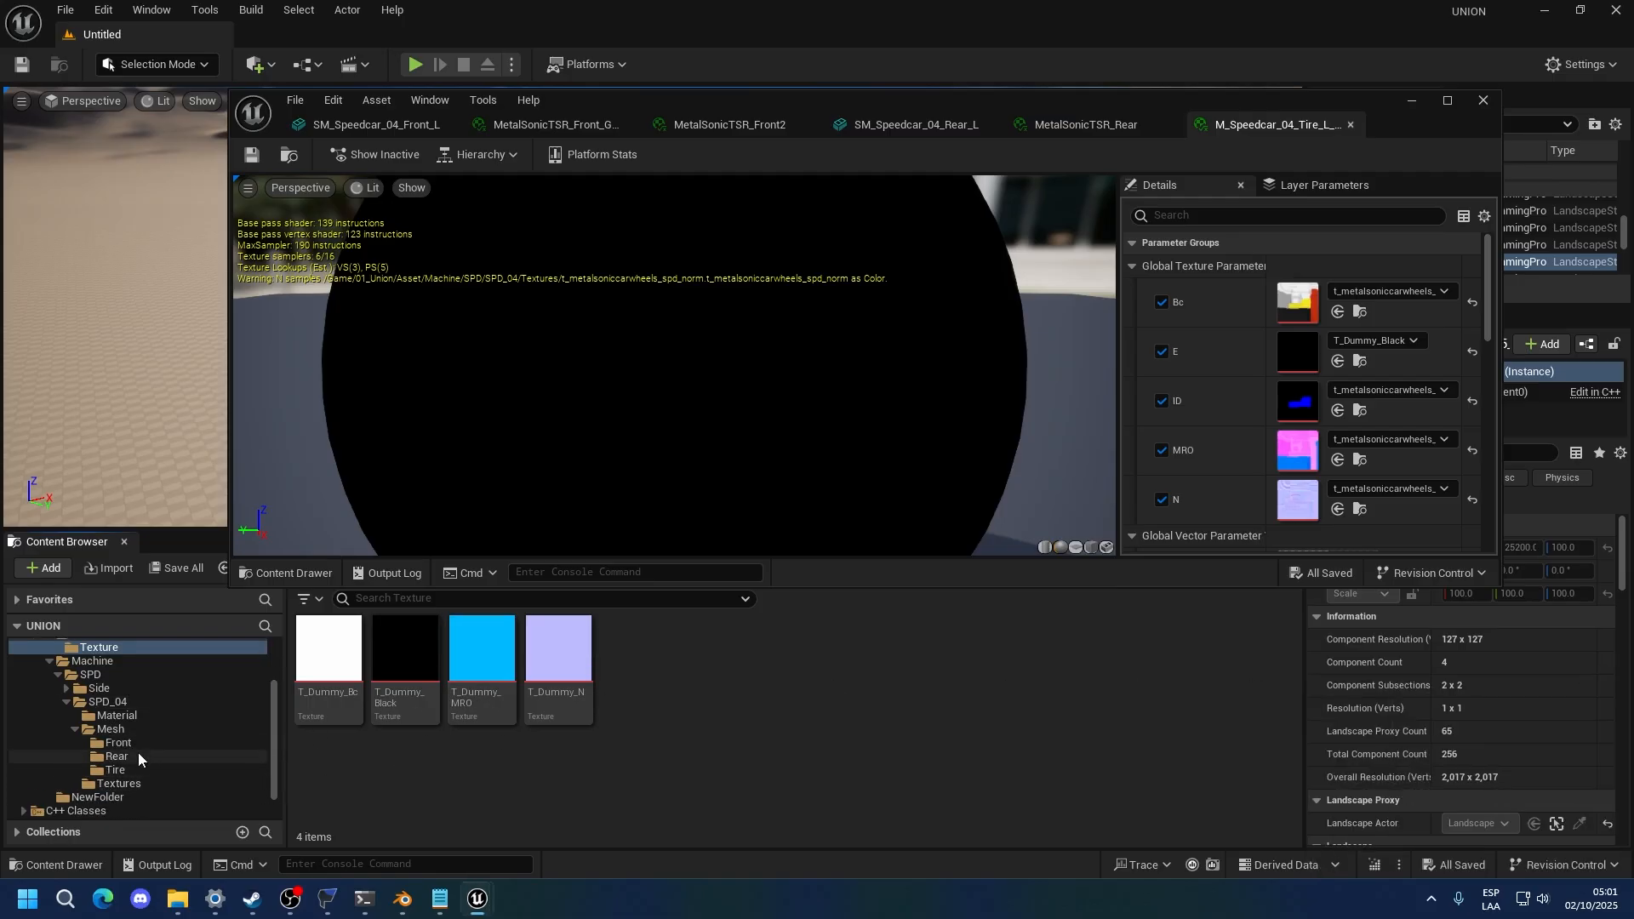
{"action": "left_click", "coordinate": [122, 757]}
{"action": "left_click", "coordinate": [124, 773]}
{"action": "left_click", "coordinate": [333, 681]}
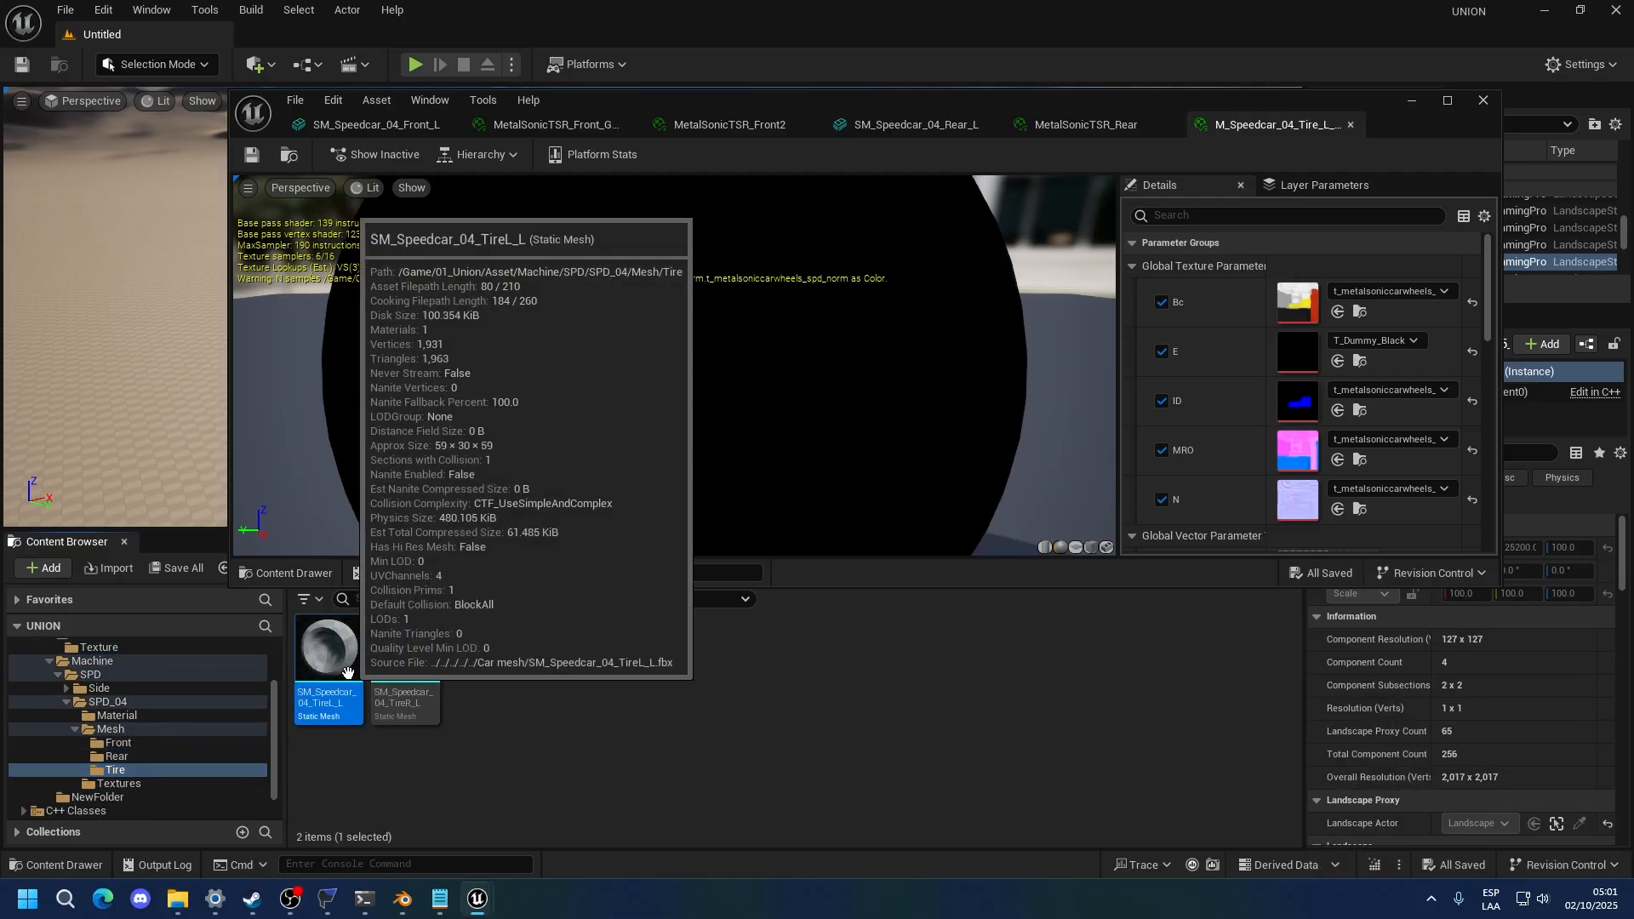
{"action": "double_click", "coordinate": [348, 672]}
{"action": "left_click", "coordinate": [117, 715]}
{"action": "left_click", "coordinate": [558, 669]}
{"action": "left_click", "coordinate": [1001, 183]}
{"action": "left_click", "coordinate": [1228, 309]}
Assign M_Speedcar_04_Tire_L_Inst to the Car_Tire_Mat slot of SM_Speedcar_04_TireR_L, save the mesh and close the asset editor
{"action": "left_click", "coordinate": [135, 772]}
{"action": "double_click", "coordinate": [405, 668]}
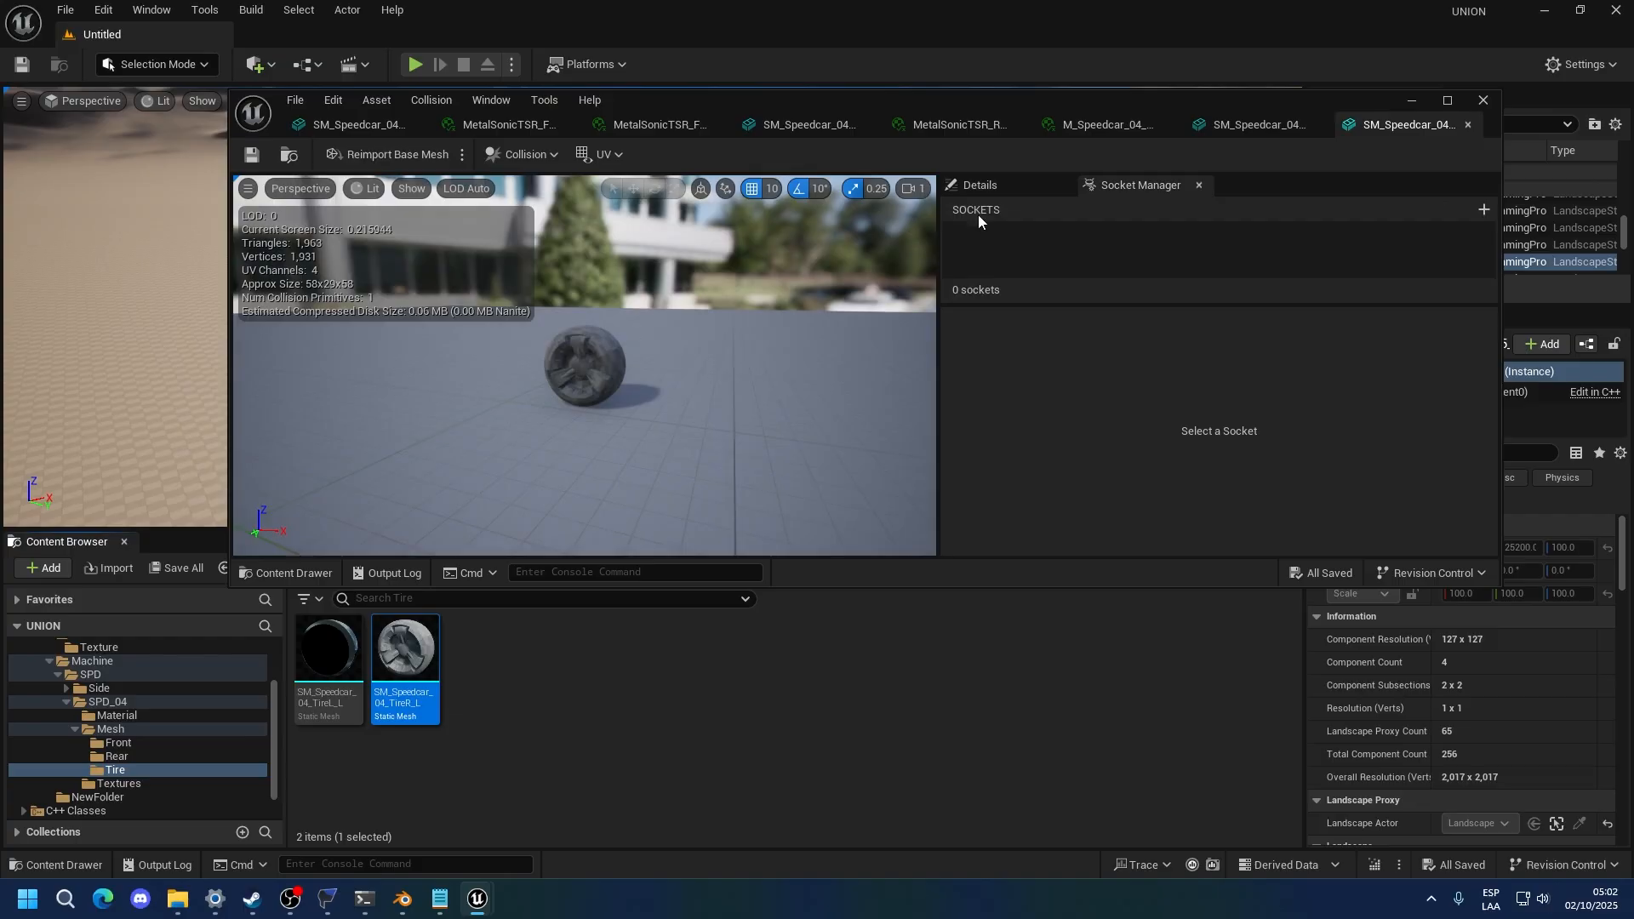
{"action": "left_click", "coordinate": [981, 184]}
{"action": "left_click", "coordinate": [117, 716]}
{"action": "left_click", "coordinate": [1230, 309]}
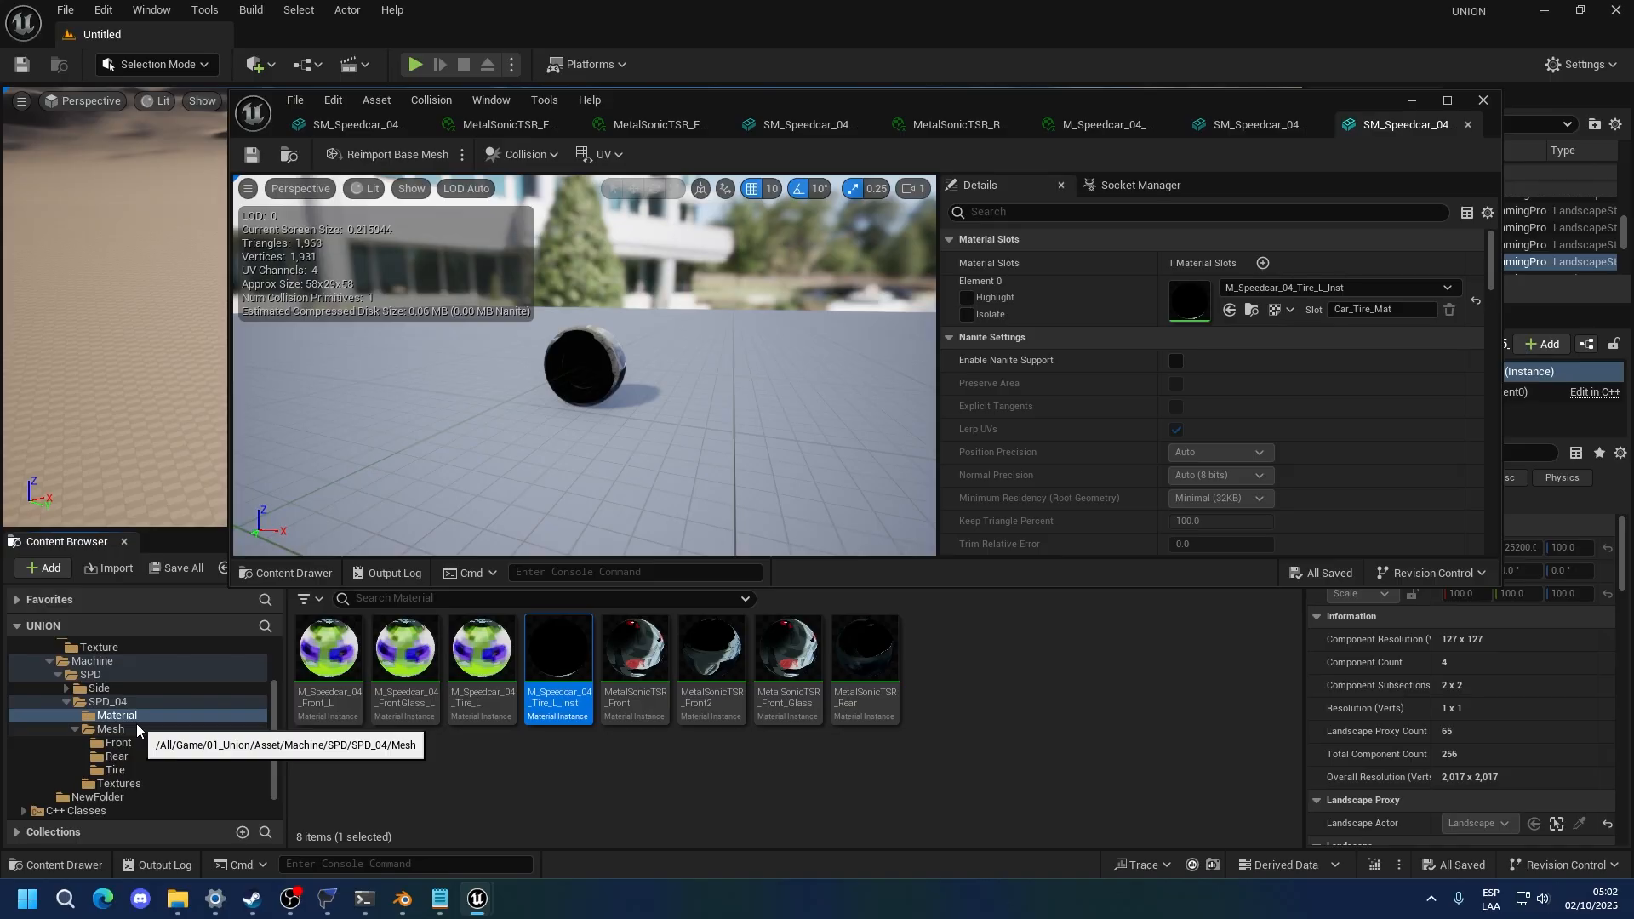
{"action": "left_click", "coordinate": [1483, 100]}
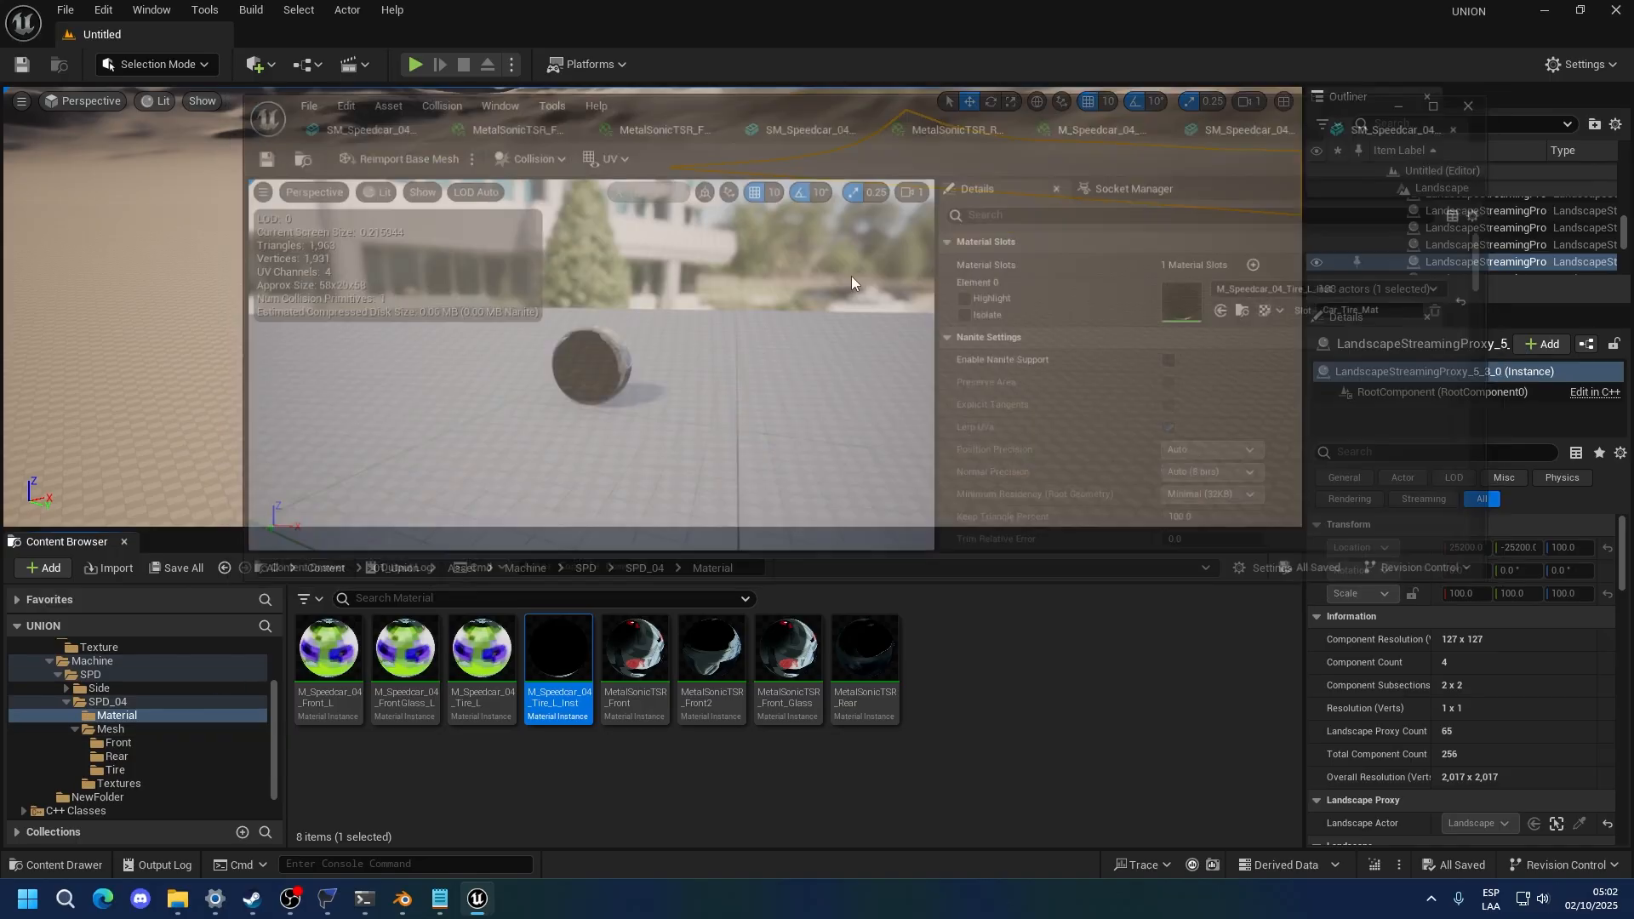
Create a DSH folder inside the Machine folder and a DSH_51 folder inside it
{"action": "scroll", "coordinate": [149, 694], "scroll_direction": "up", "scroll_amount": 2}
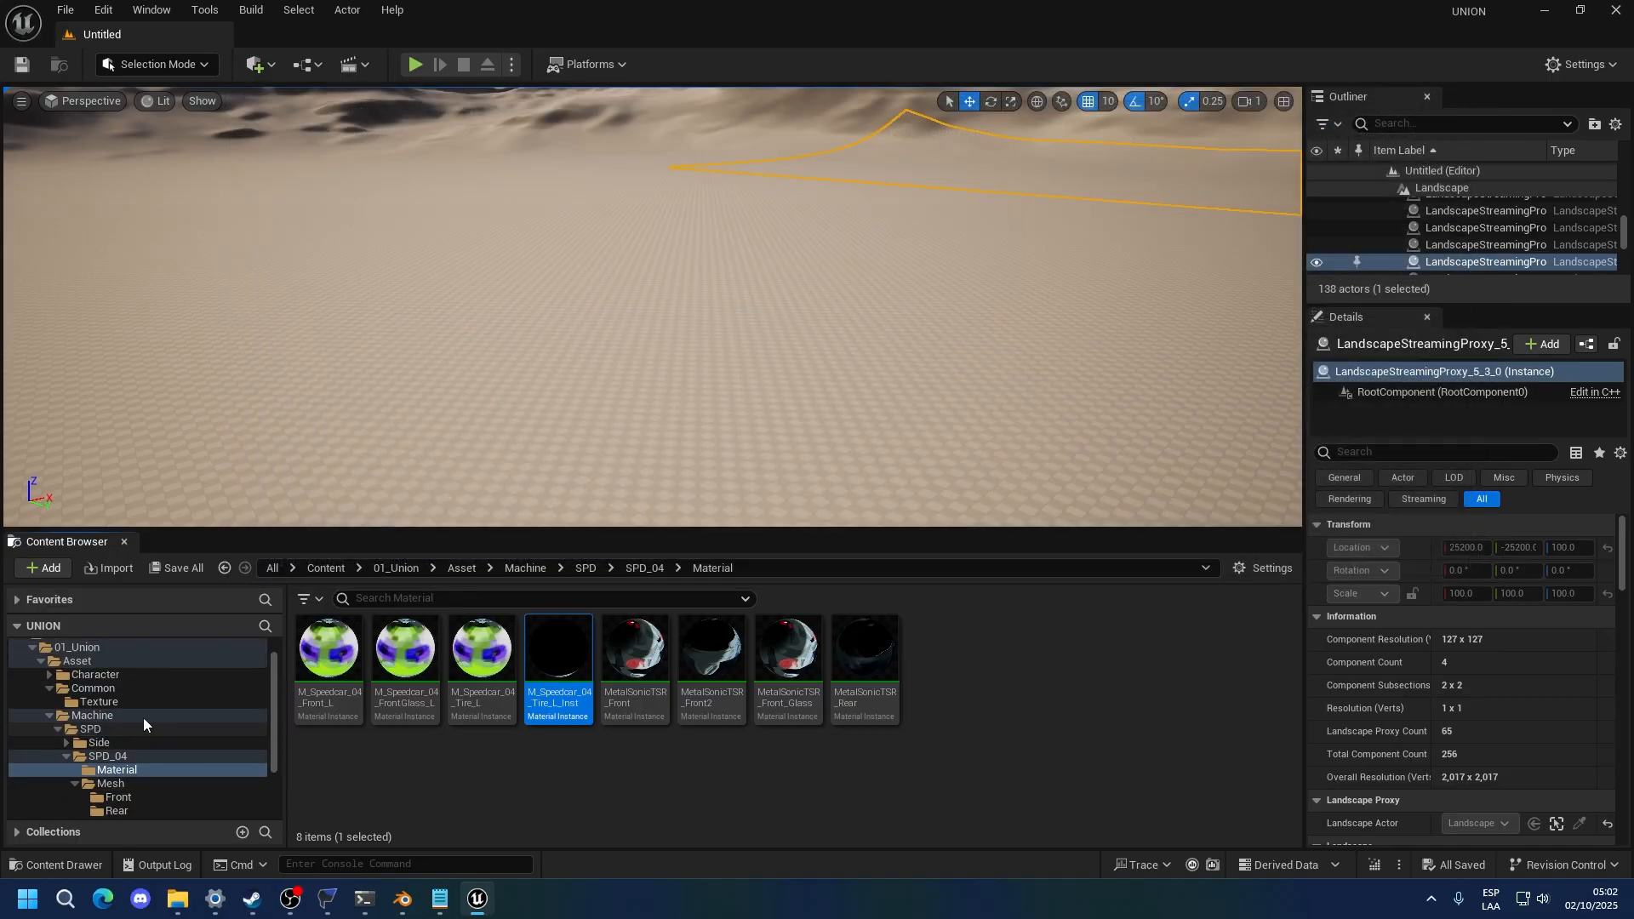
{"action": "left_click", "coordinate": [84, 715]}
{"action": "right_click", "coordinate": [445, 755]}
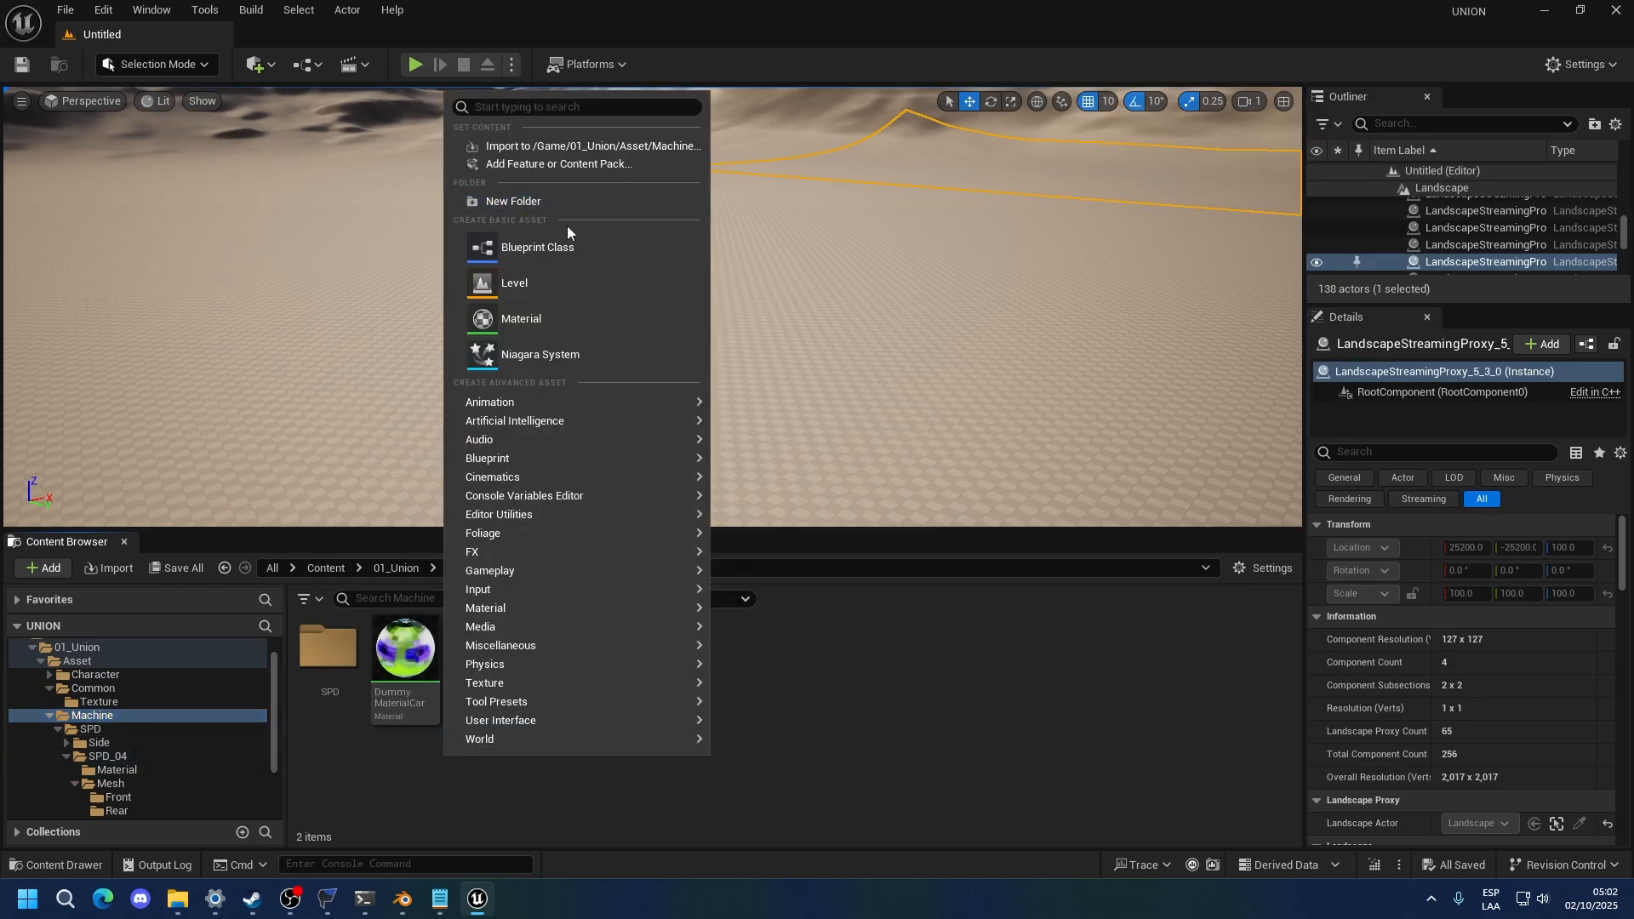
{"action": "left_click", "coordinate": [511, 204]}
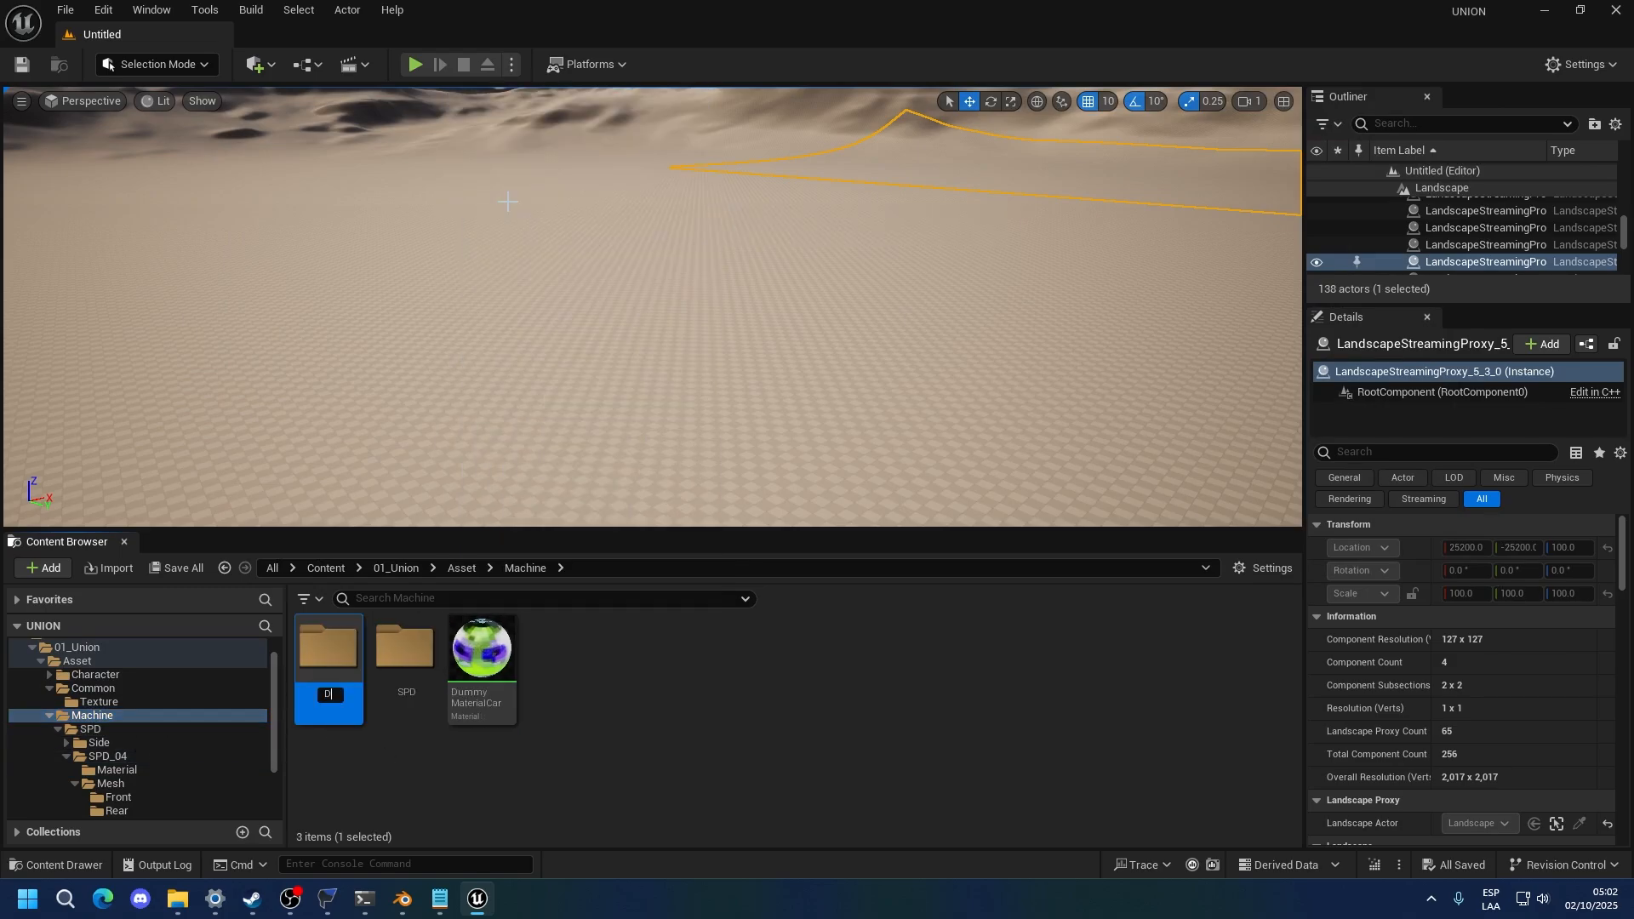
{"action": "key", "text": "Return"}
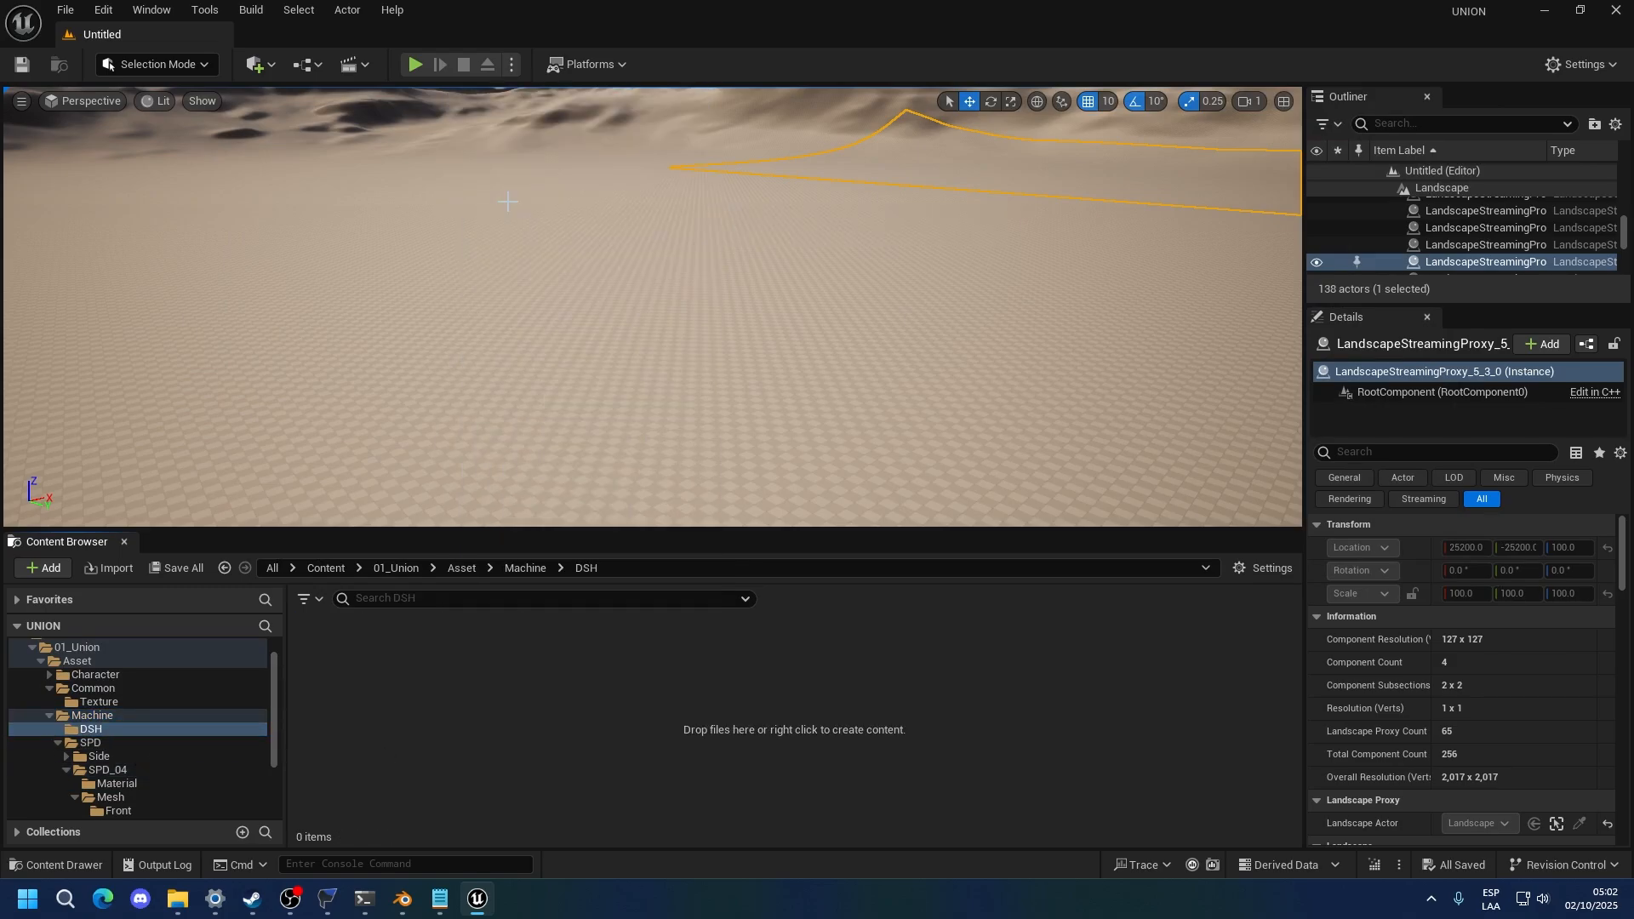
{"action": "right_click", "coordinate": [457, 677]}
{"action": "left_click", "coordinate": [564, 181]}
{"action": "type", "text": "D"}
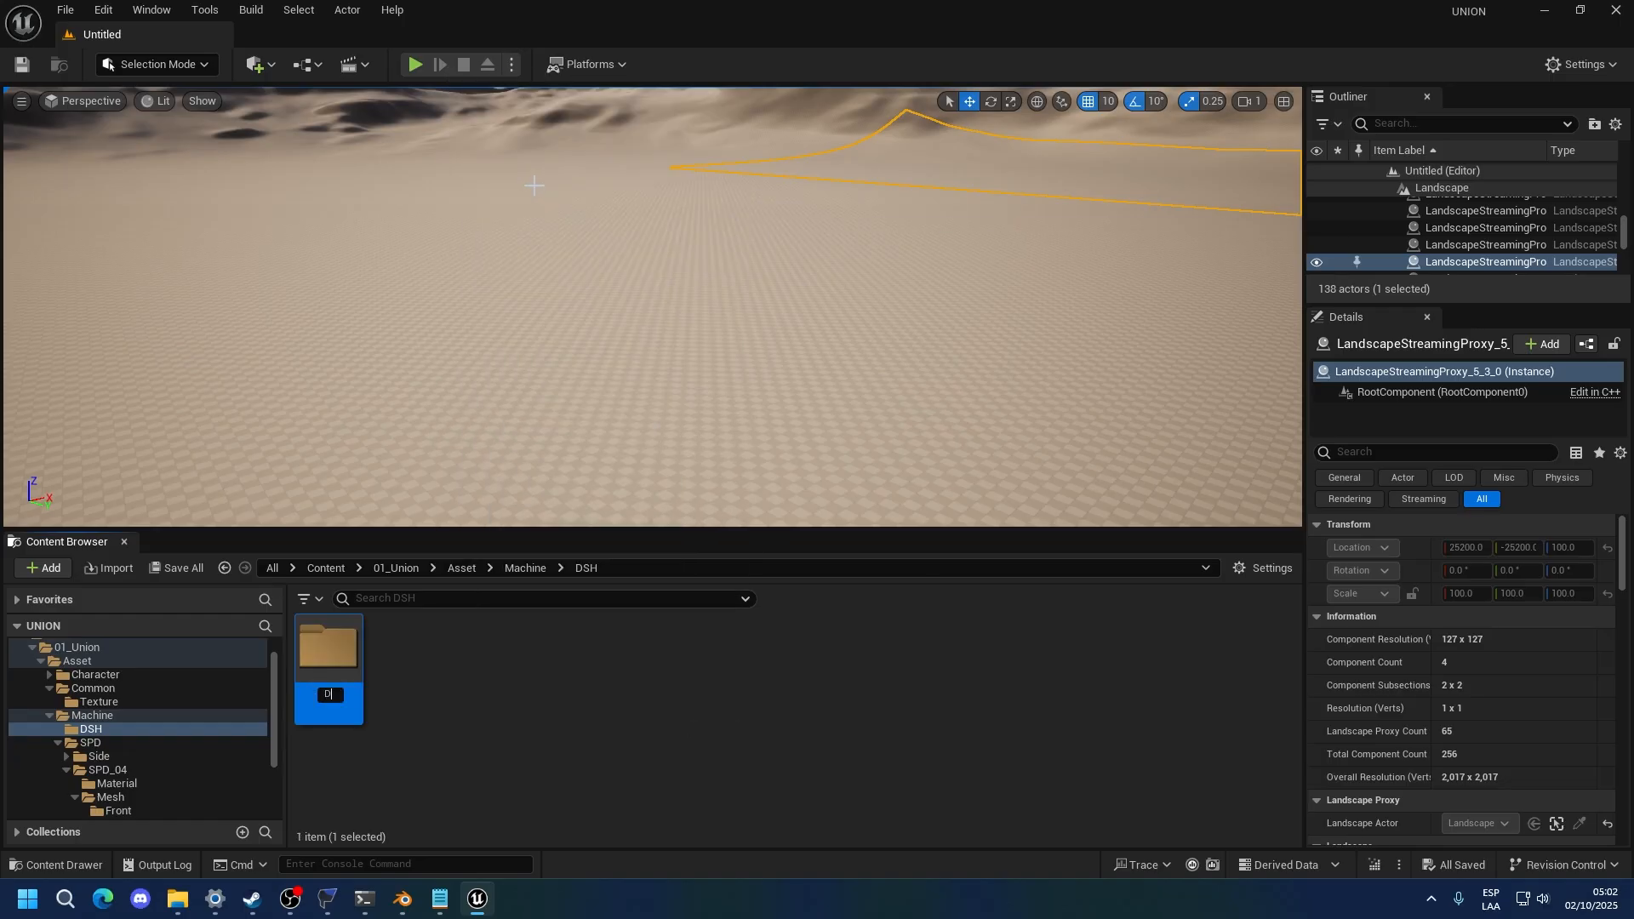
{"action": "type", "text": "SH_51"}
{"action": "key", "text": "Return"}
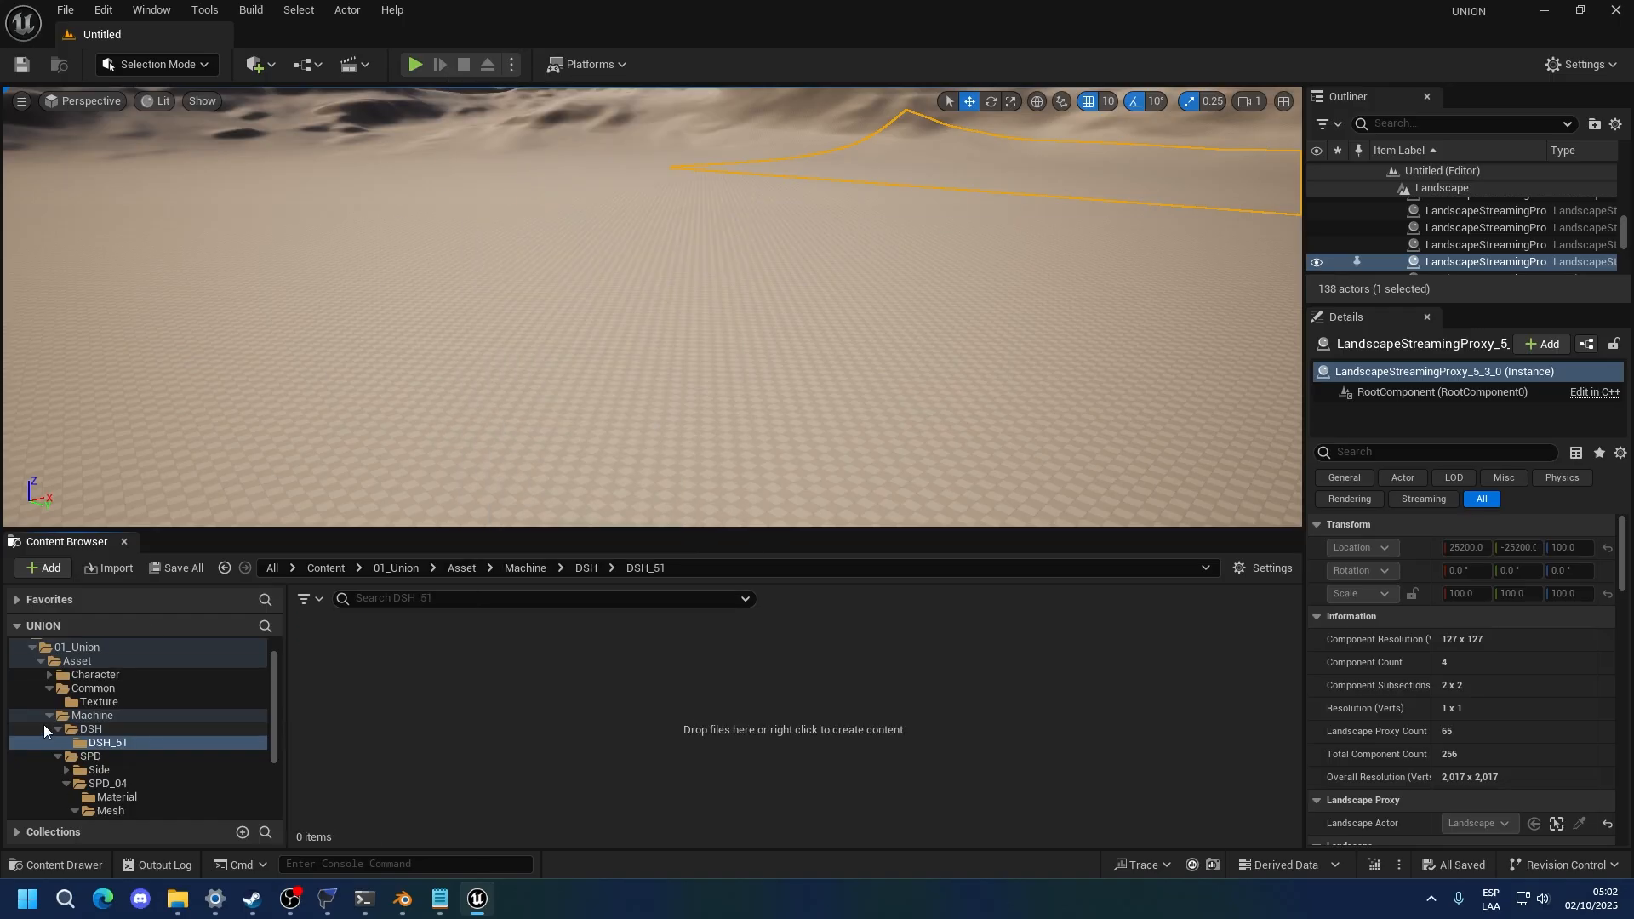
Create Material, Texture and Mesh folders inside DSH_51
{"action": "scroll", "coordinate": [161, 767], "scroll_direction": "down", "scroll_amount": 2}
{"action": "right_click", "coordinate": [544, 665]}
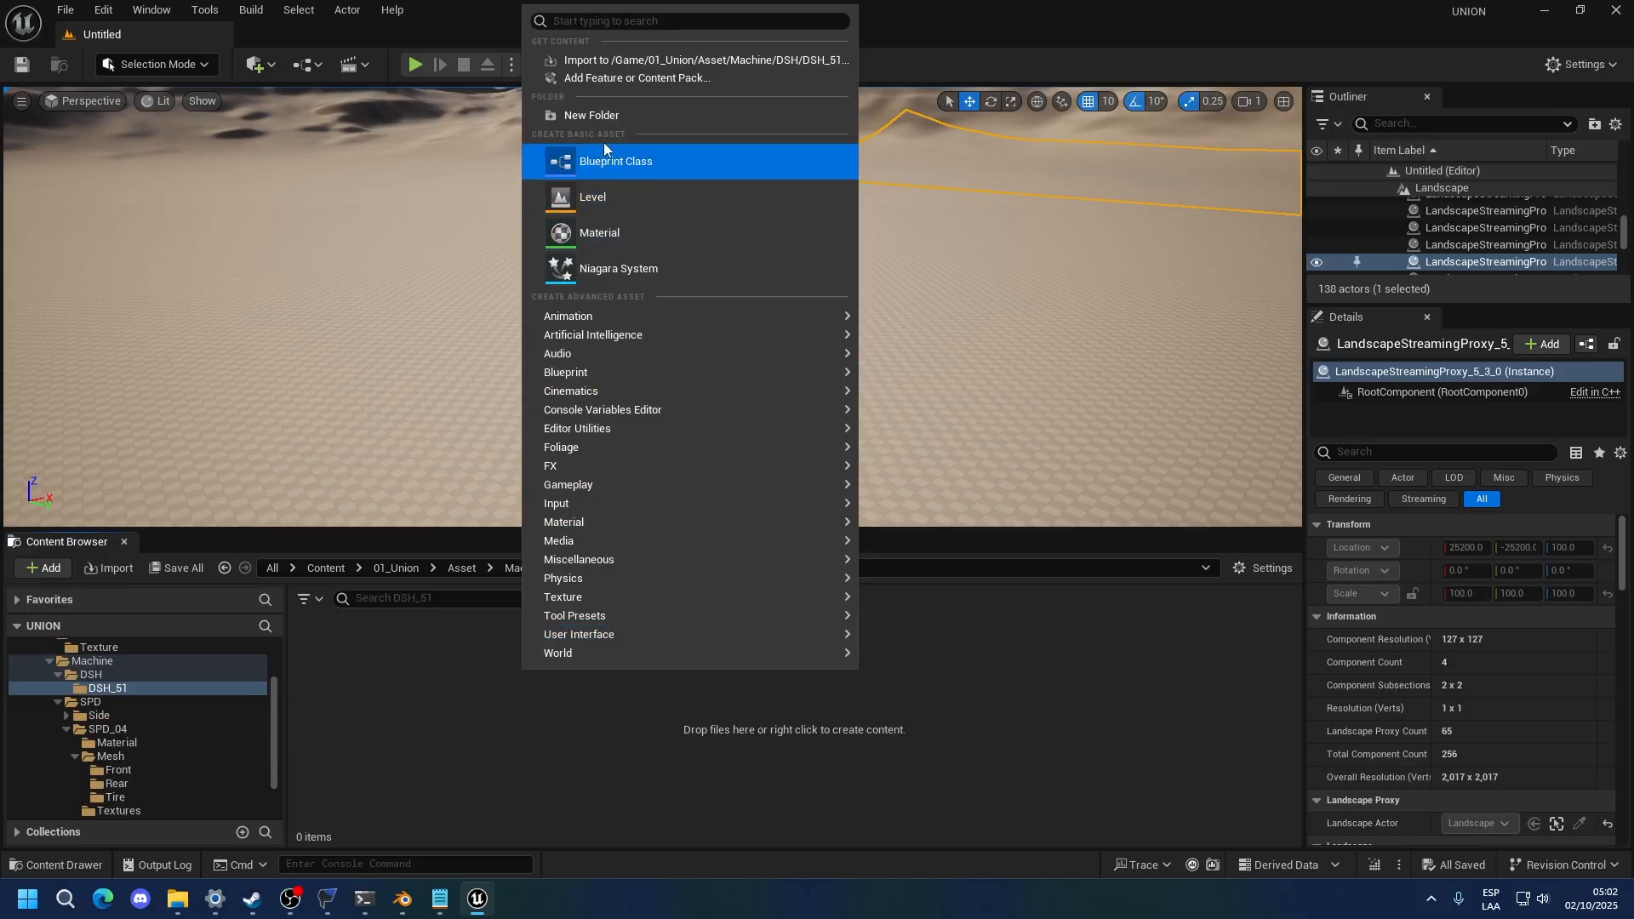
{"action": "left_click", "coordinate": [592, 115]}
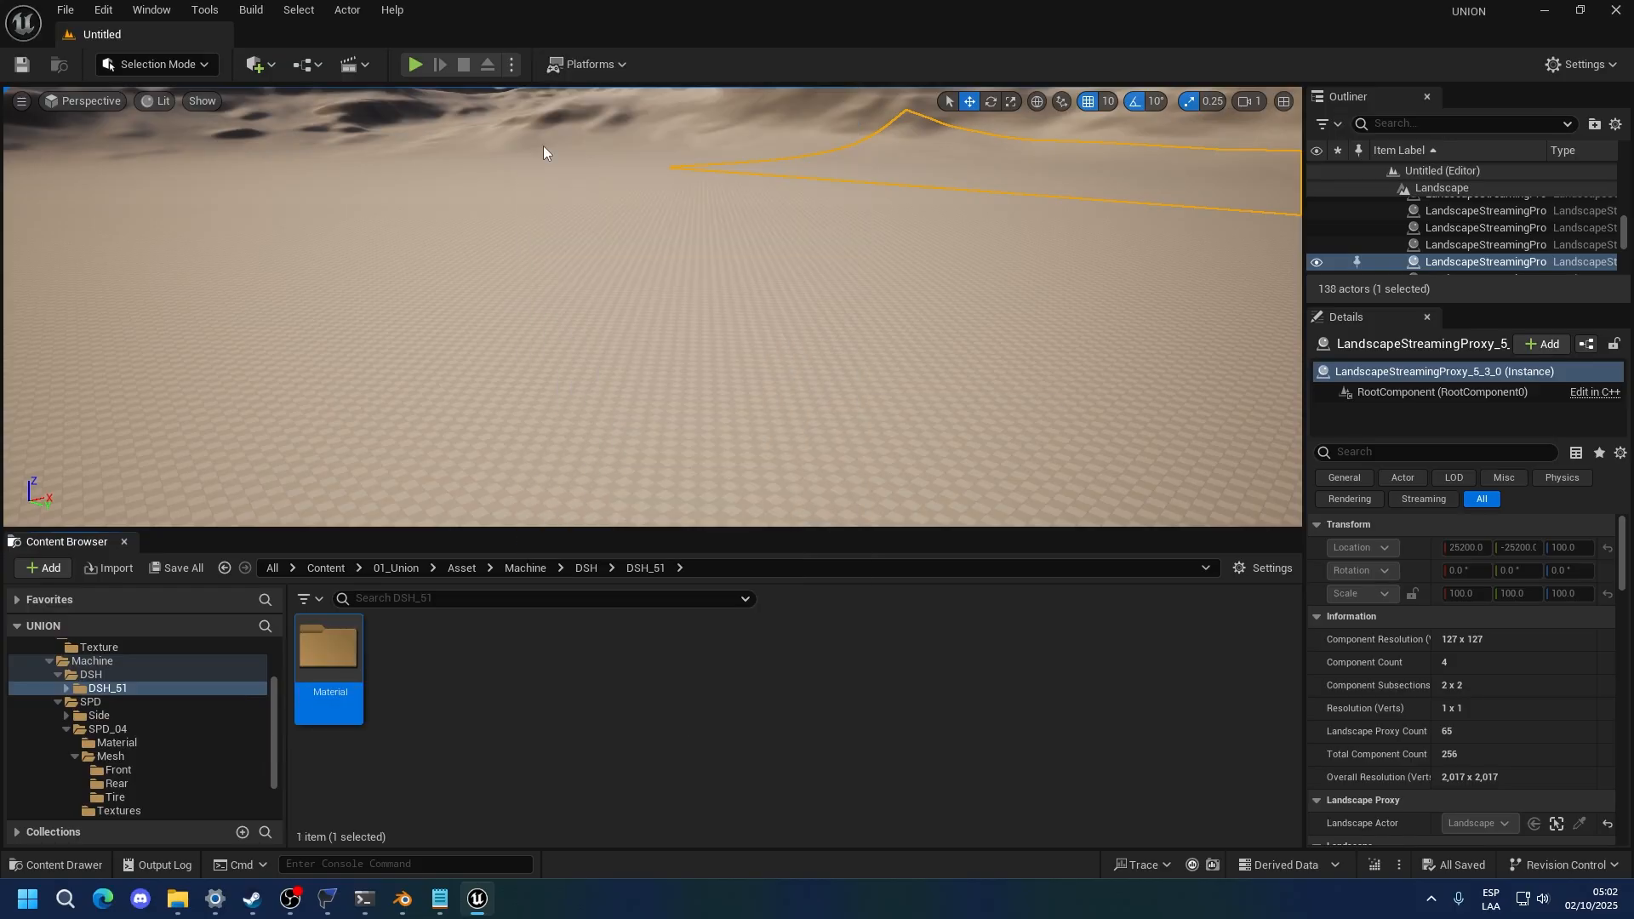
{"action": "right_click", "coordinate": [572, 672]}
{"action": "left_click", "coordinate": [660, 144]}
{"action": "type", "text": "1"}
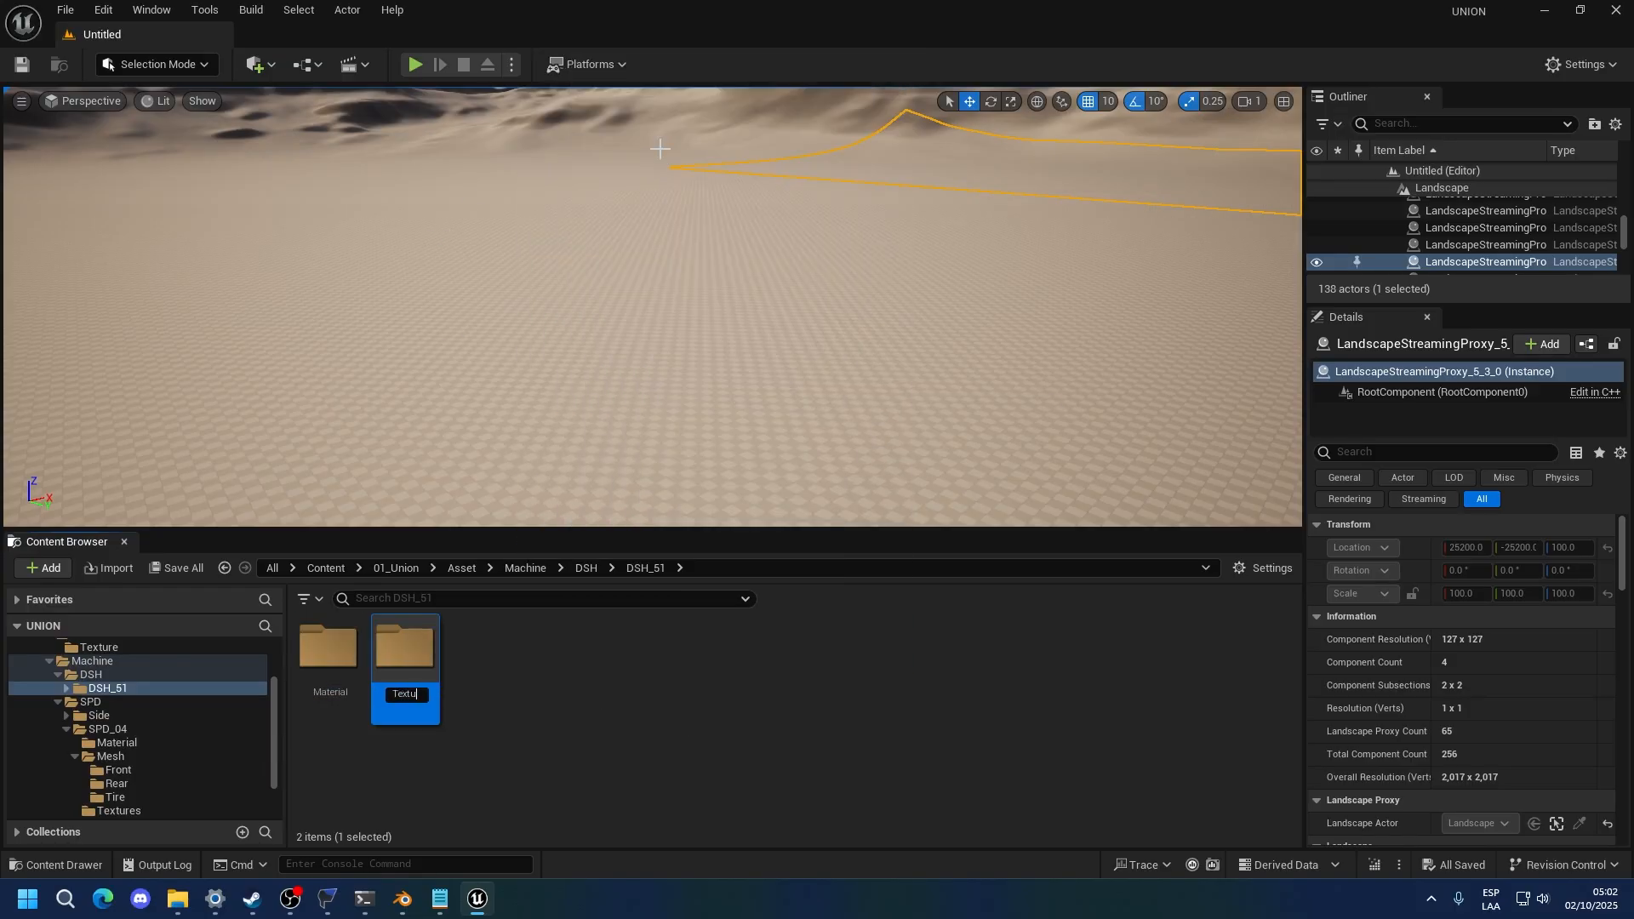
{"action": "right_click", "coordinate": [560, 721]}
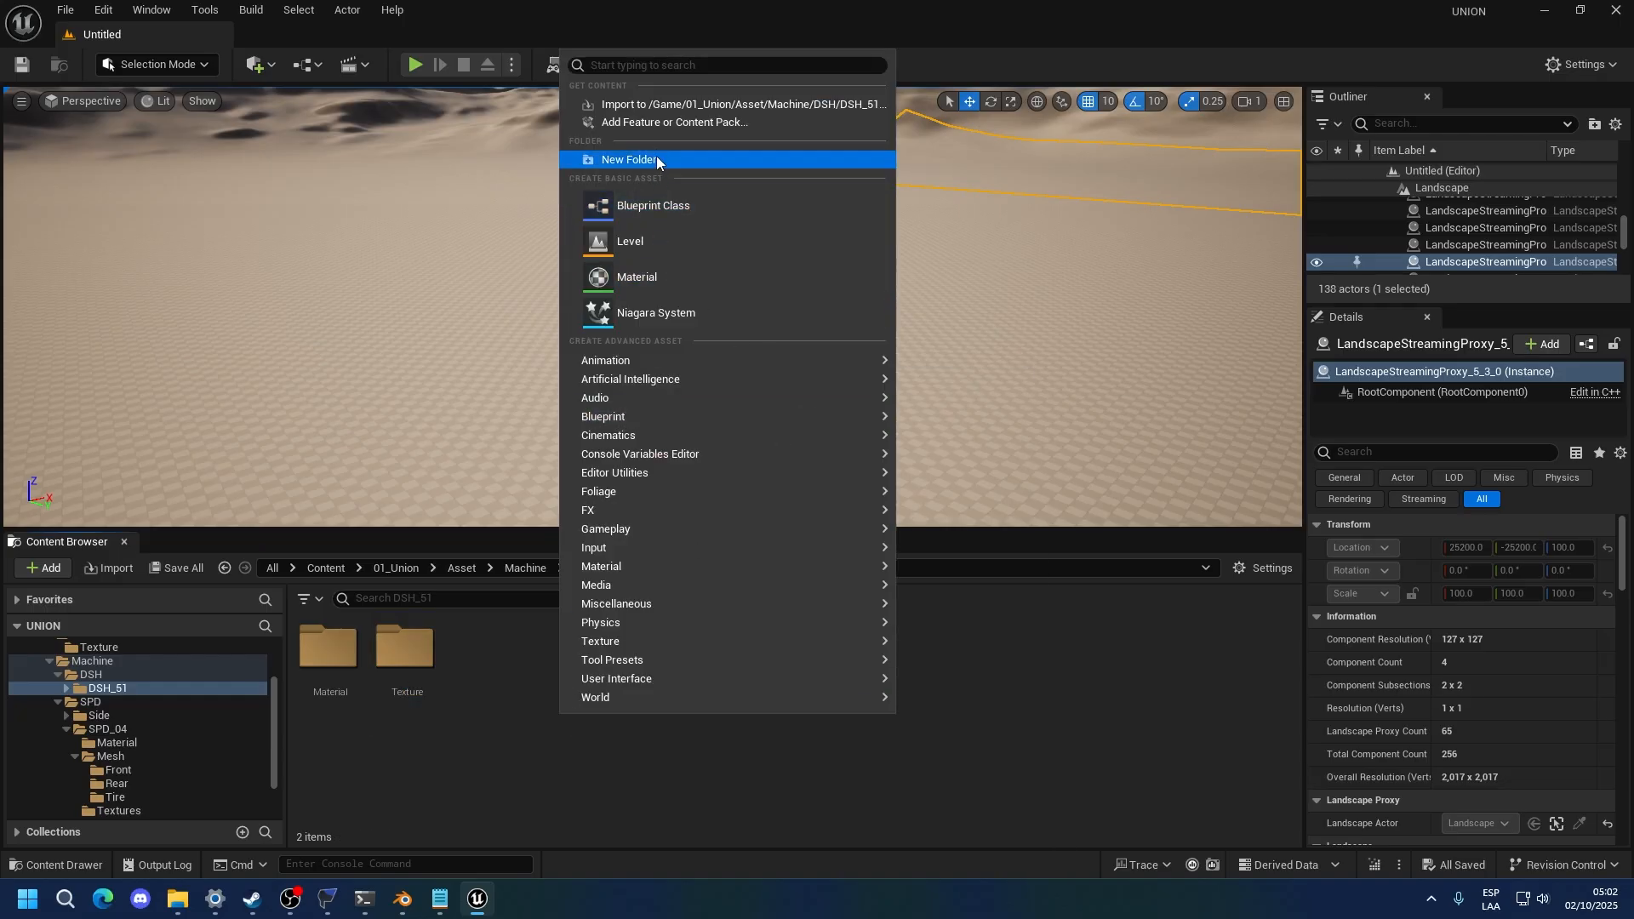
{"action": "left_click", "coordinate": [658, 160]}
{"action": "type", "text": "Mesh"}
{"action": "key", "text": "Return"}
{"action": "key", "text": "Return"}
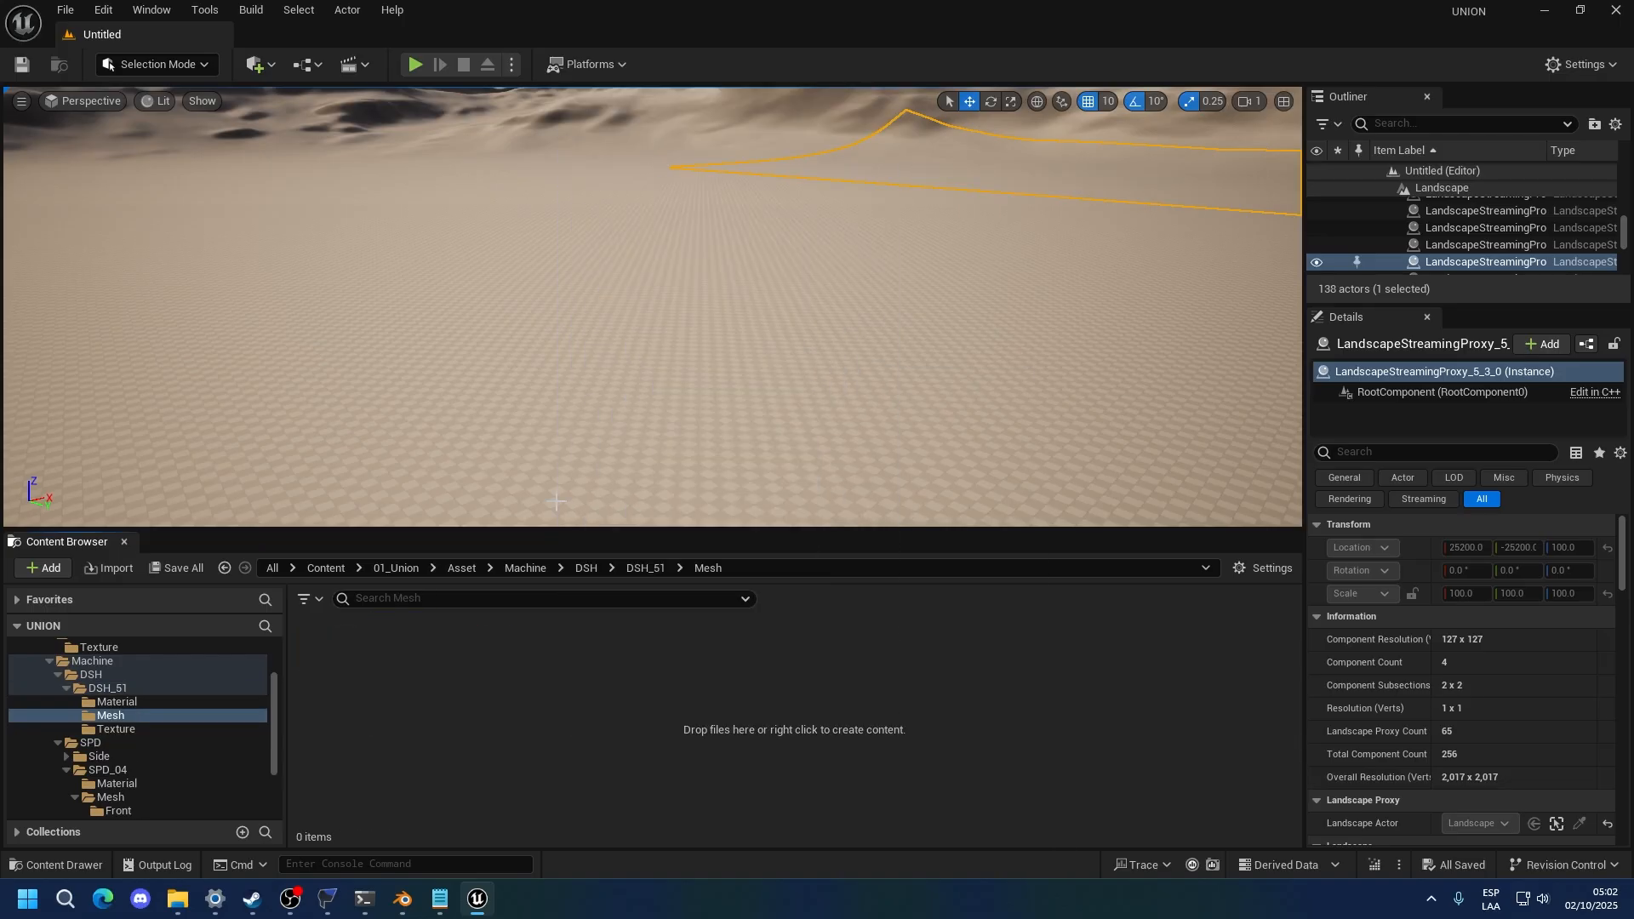
Create Rear and Front folders inside the DSH_51 Mesh folder
{"action": "right_click", "coordinate": [560, 719]}
{"action": "left_click", "coordinate": [525, 162]}
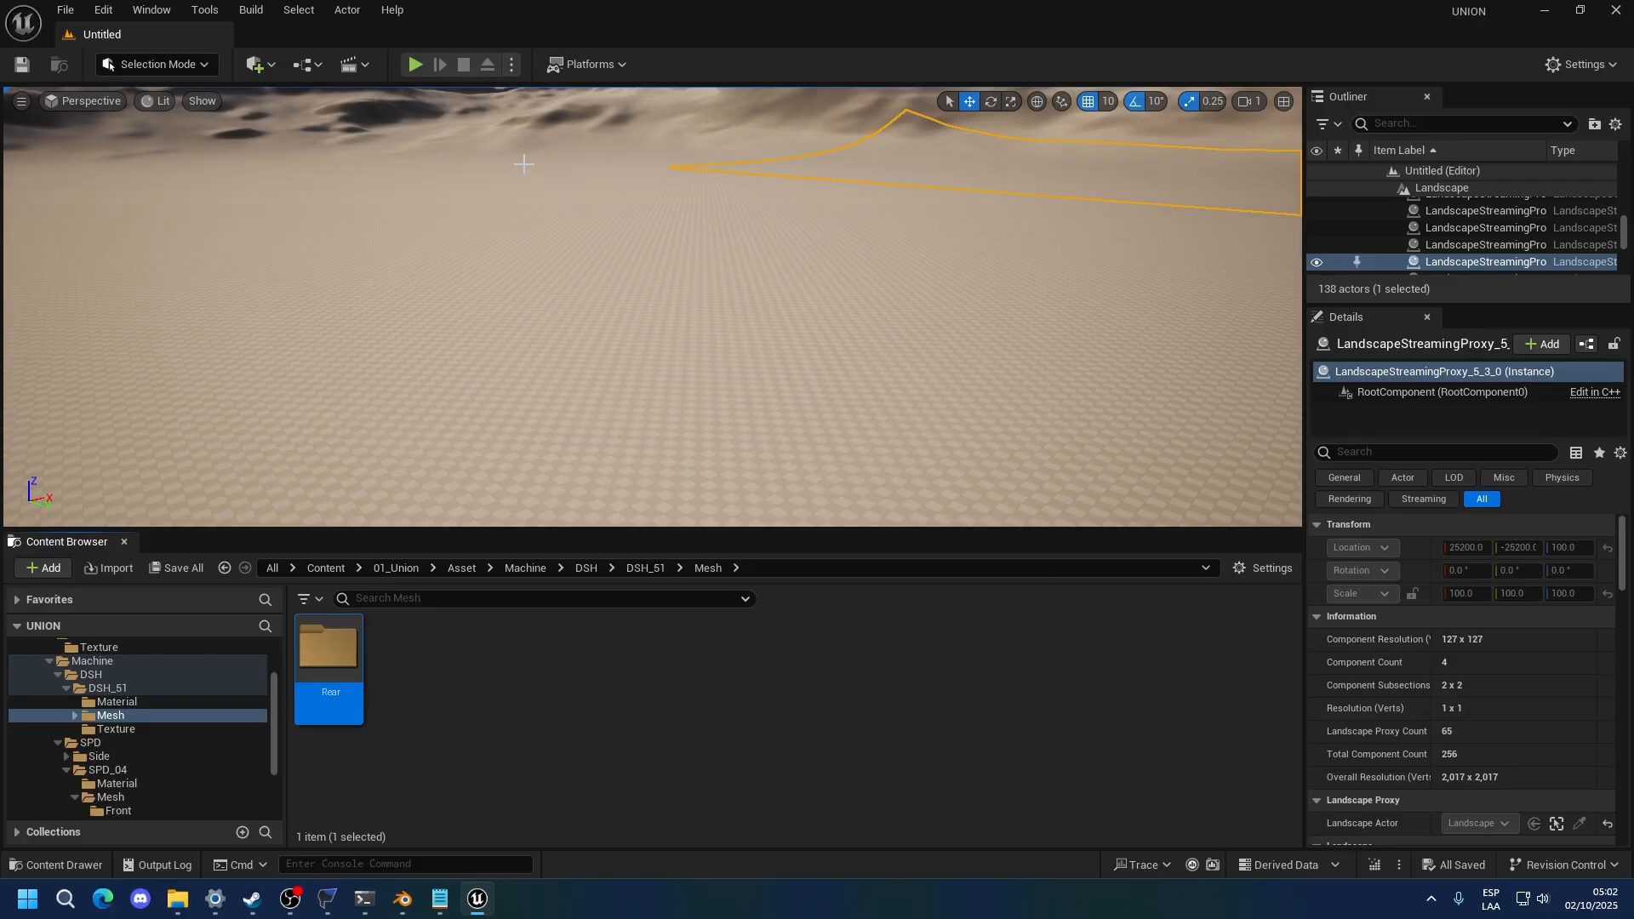
{"action": "right_click", "coordinate": [434, 680]}
{"action": "left_click", "coordinate": [509, 112]}
{"action": "type", "text": "Front"}
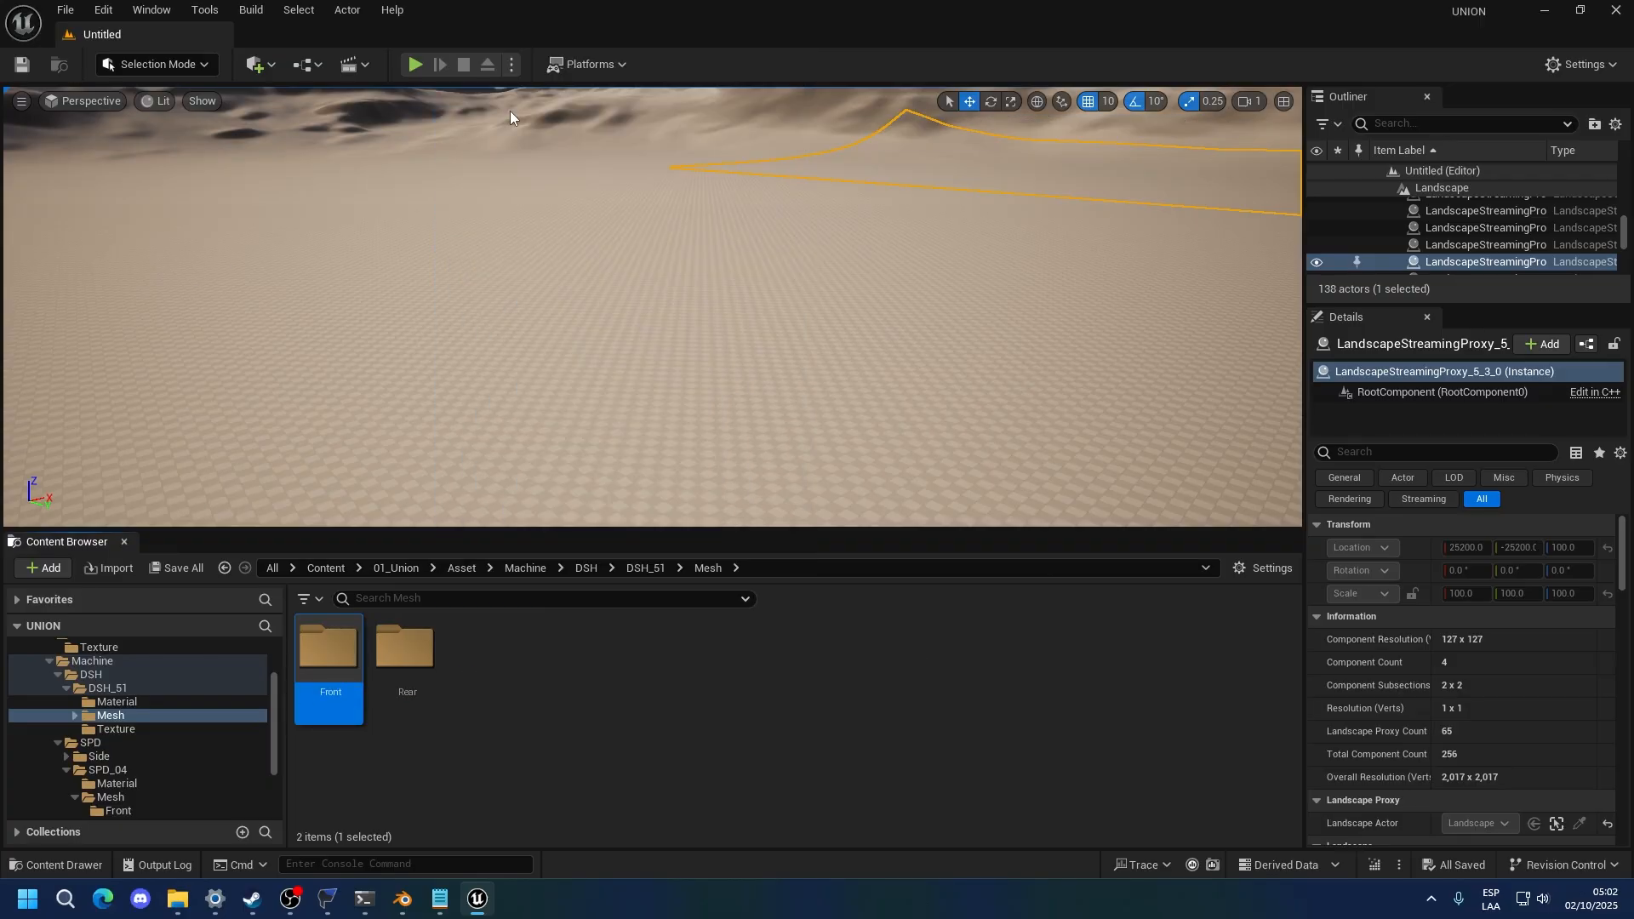
Create a Side folder inside DSH and a Mesh folder inside it
{"action": "left_click", "coordinate": [90, 674]}
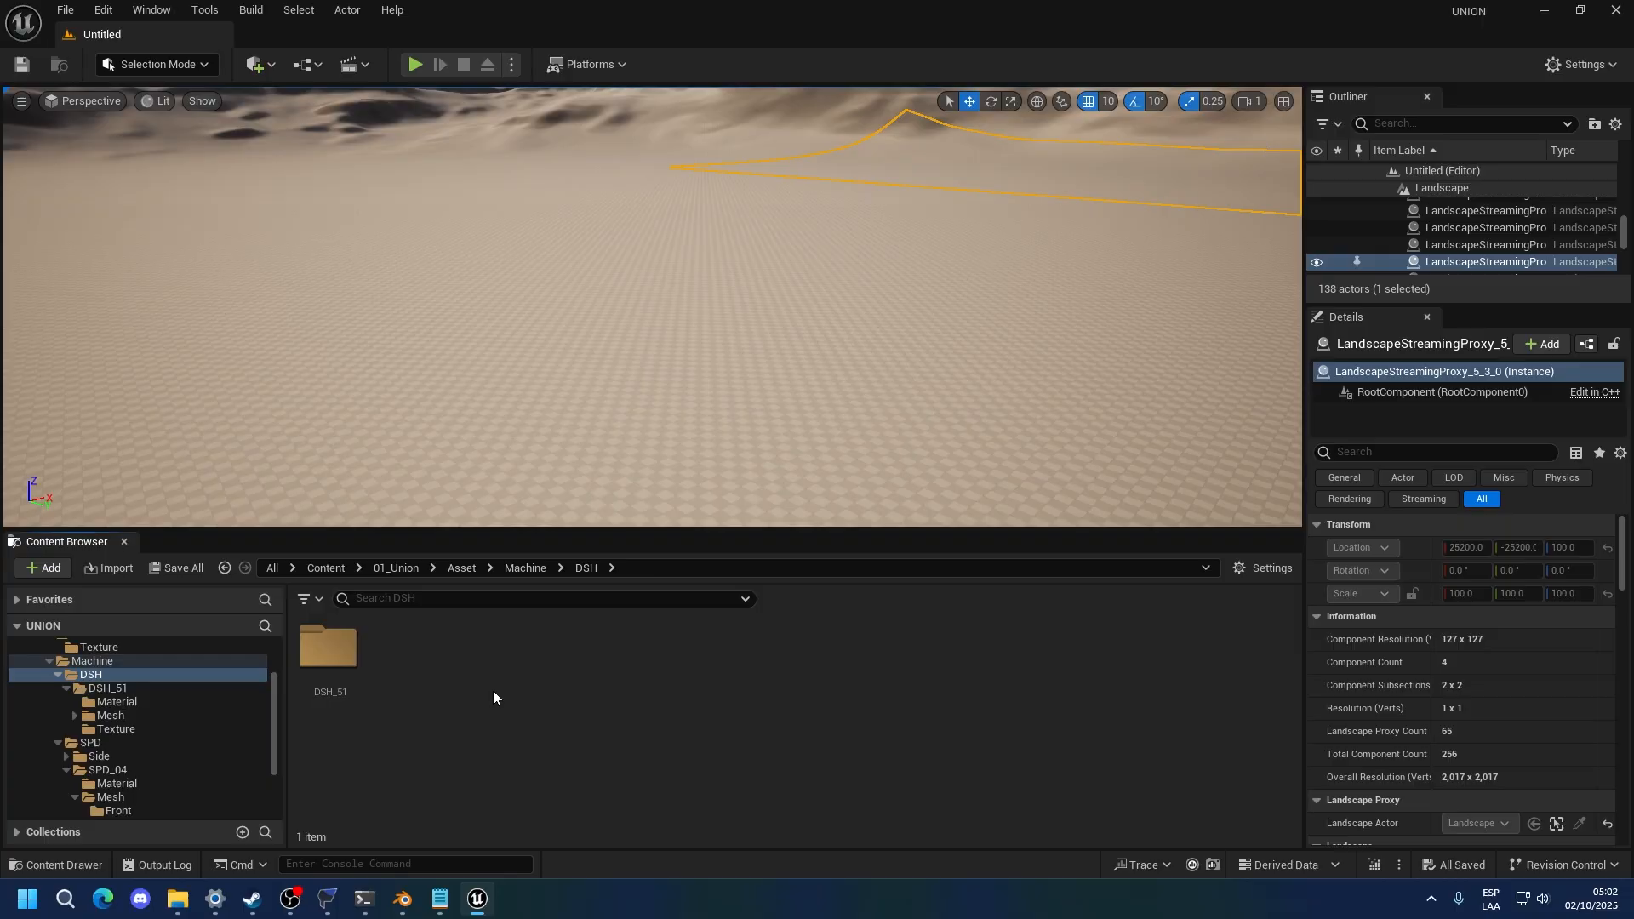
{"action": "right_click", "coordinate": [494, 697]}
{"action": "left_click", "coordinate": [577, 136]}
{"action": "type", "text": "Side"}
{"action": "key", "text": "Return"}
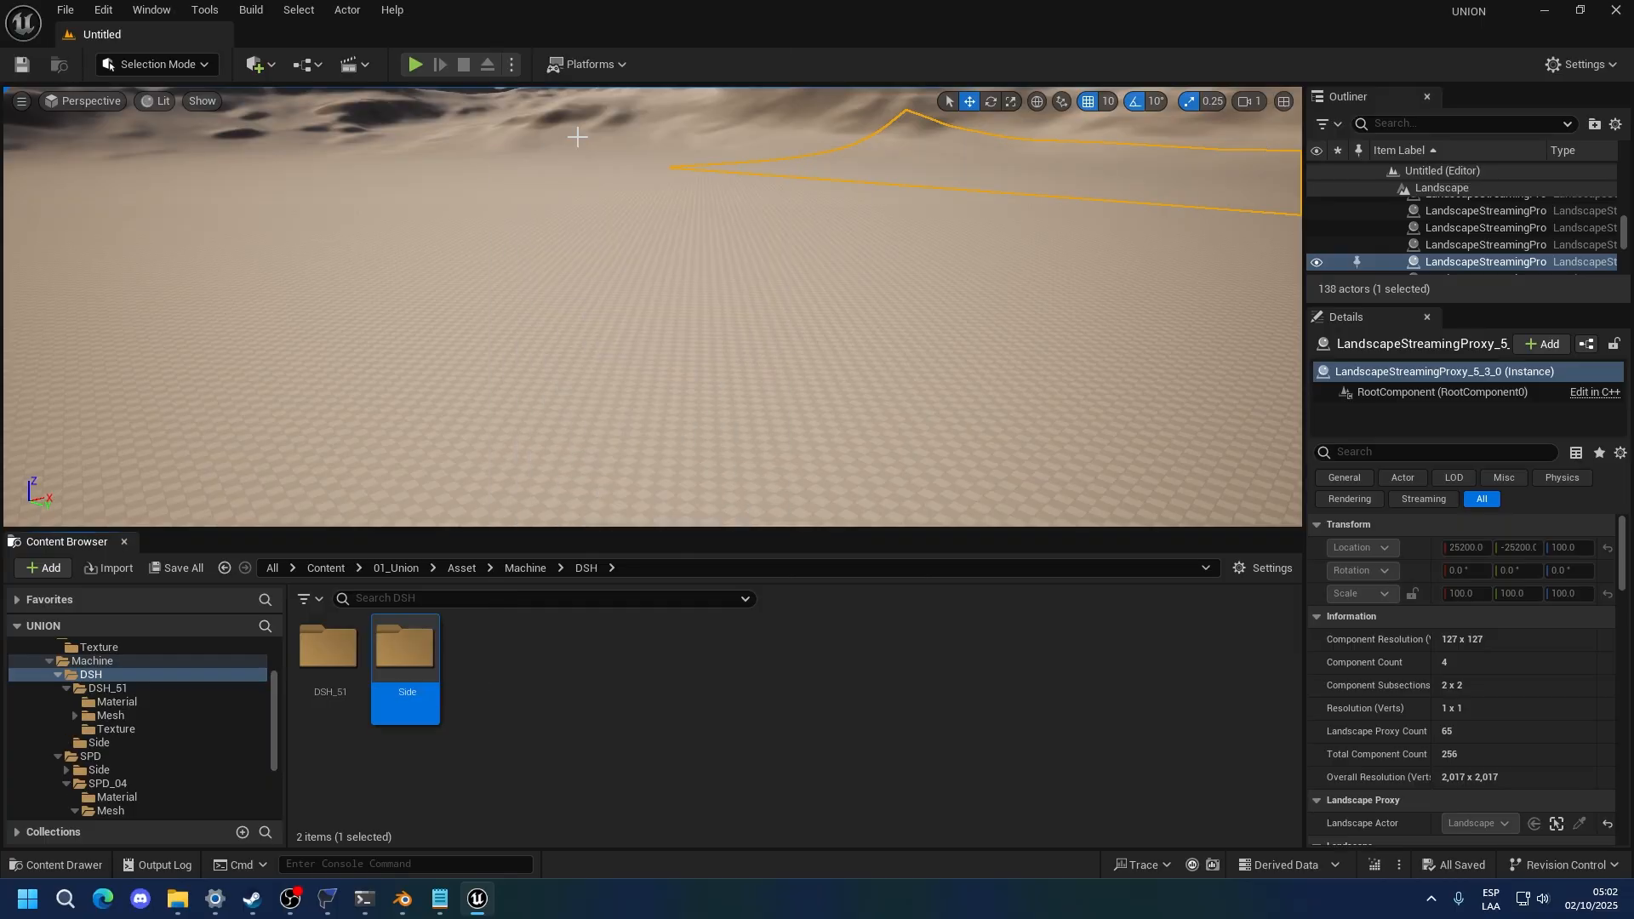
{"action": "double_click", "coordinate": [404, 622]}
{"action": "right_click", "coordinate": [331, 727]}
{"action": "left_click", "coordinate": [425, 166]}
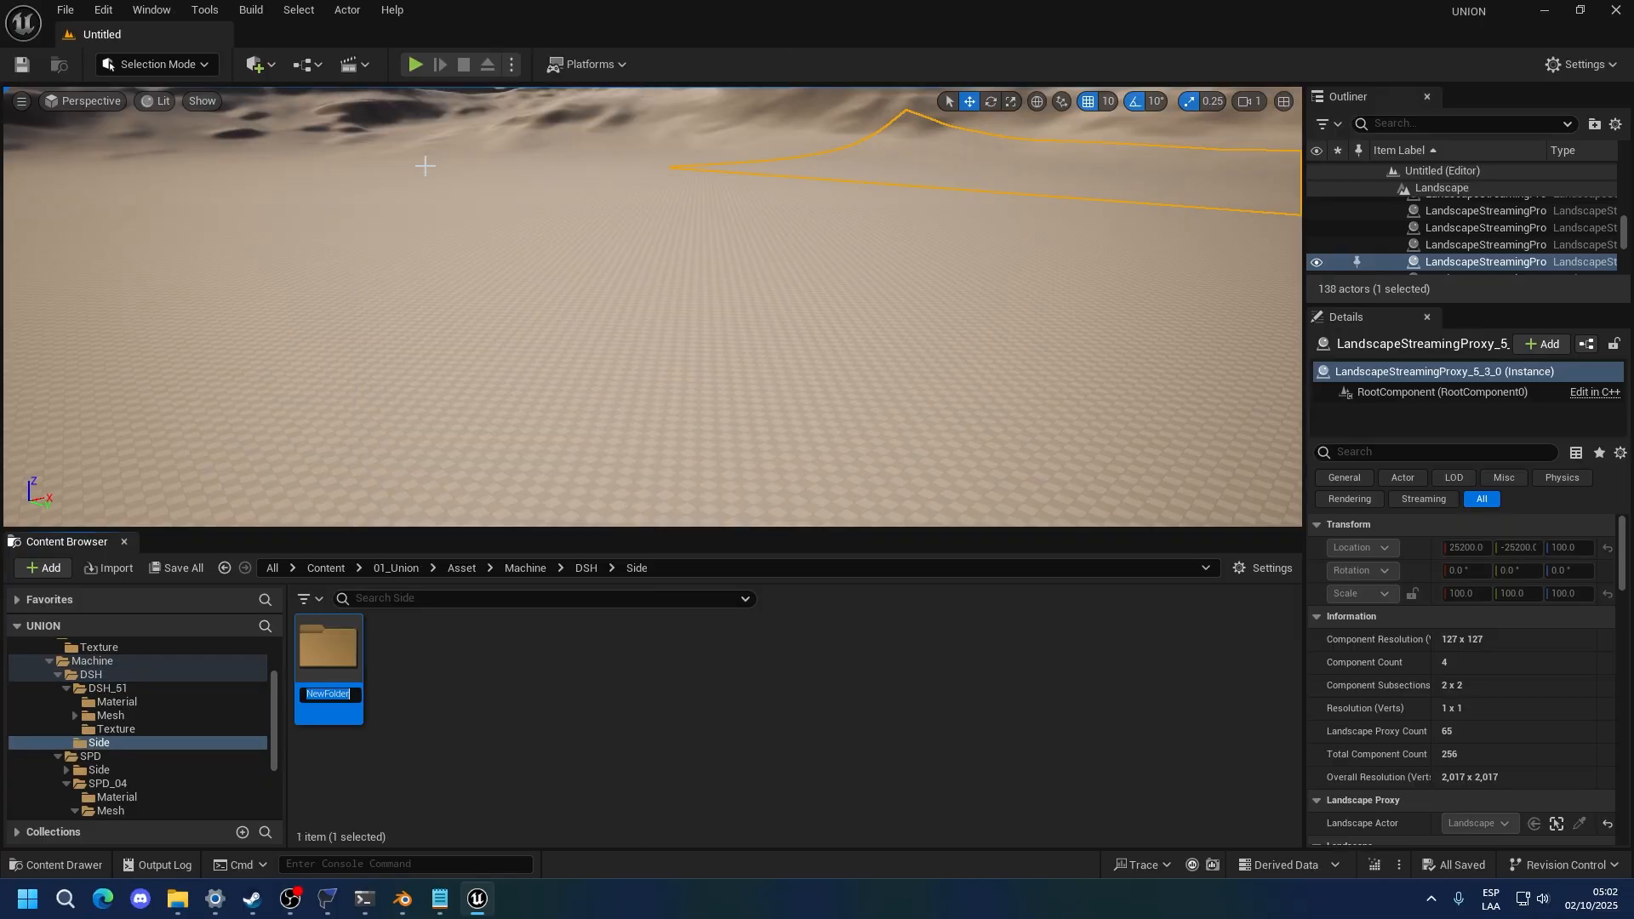
{"action": "type", "text": "Mesh"}
{"action": "key", "text": "Return"}
{"action": "key", "text": "Return"}
Import SM_Dashcar_51_51_Side_L.fbx from the Extreme gear folder into DSH/Side/Mesh with the current FBX options
{"action": "mouse_move", "coordinate": [170, 901]}
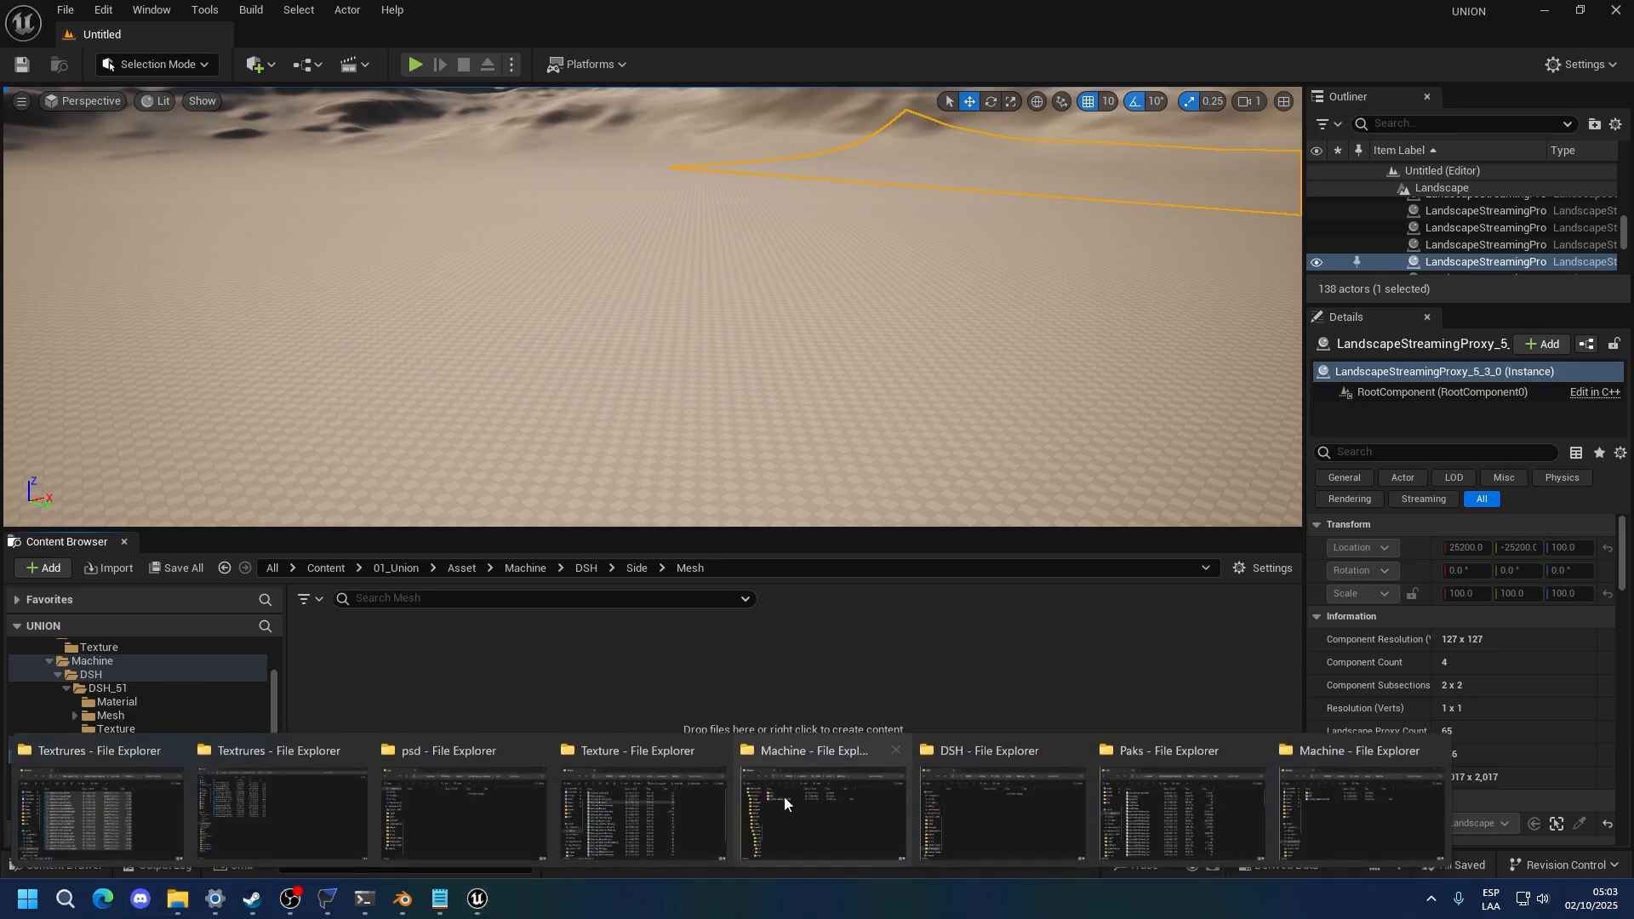
{"action": "left_click", "coordinate": [139, 809]}
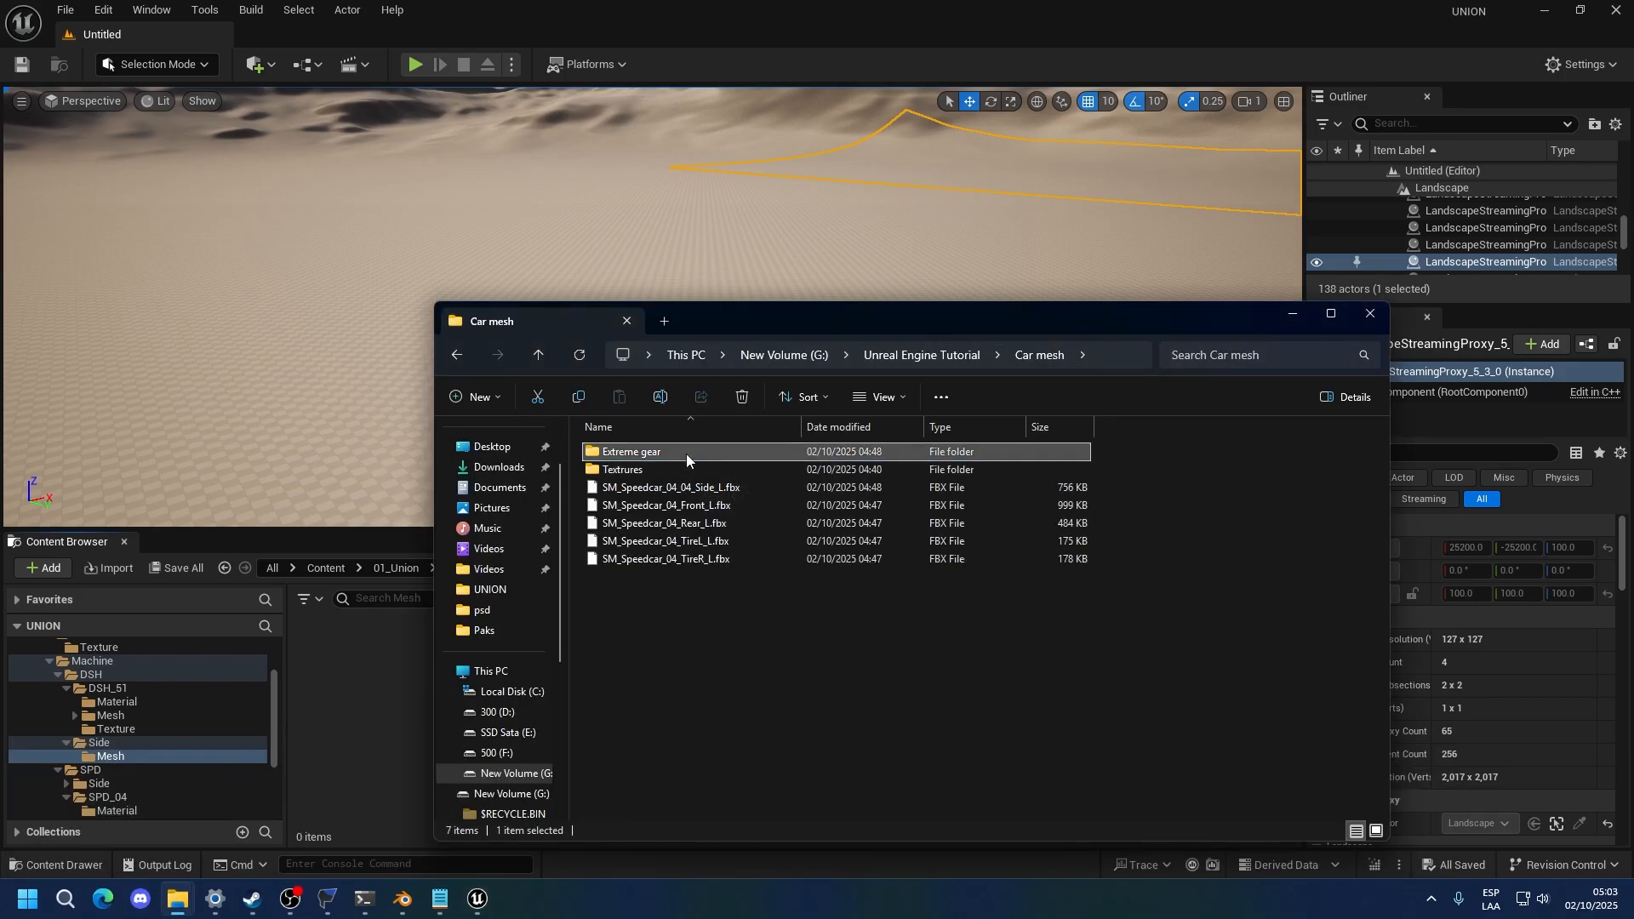
{"action": "double_click", "coordinate": [686, 453]}
{"action": "left_click_drag", "start_coordinate": [686, 469], "coordinate": [349, 684]}
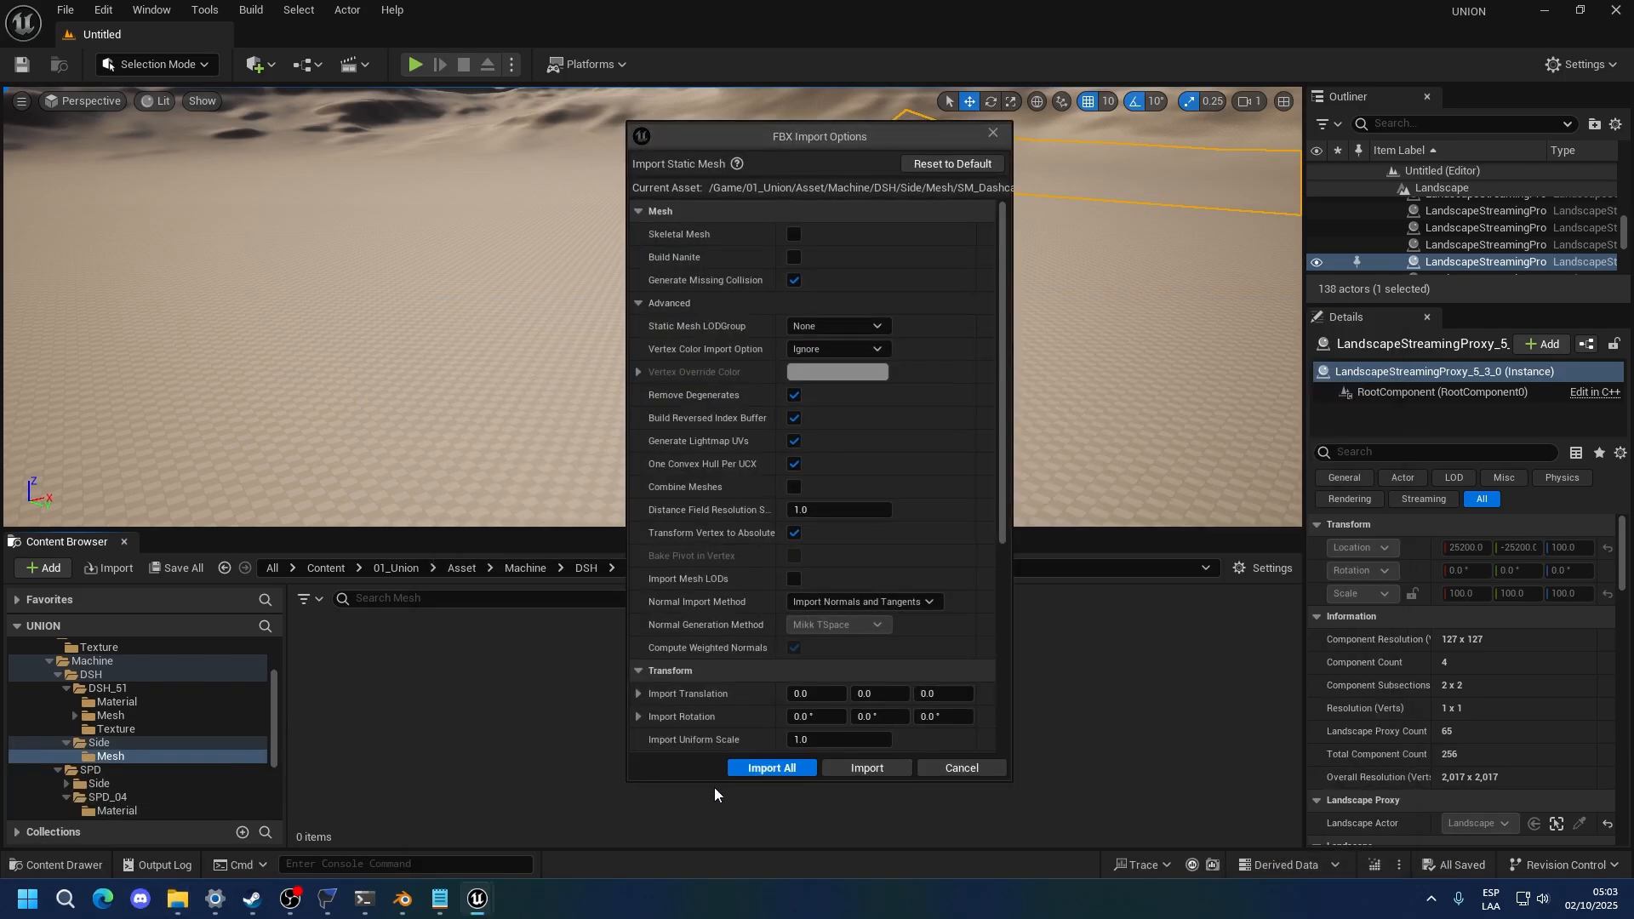
{"action": "left_click", "coordinate": [762, 769]}
{"action": "left_click", "coordinate": [1228, 199]}
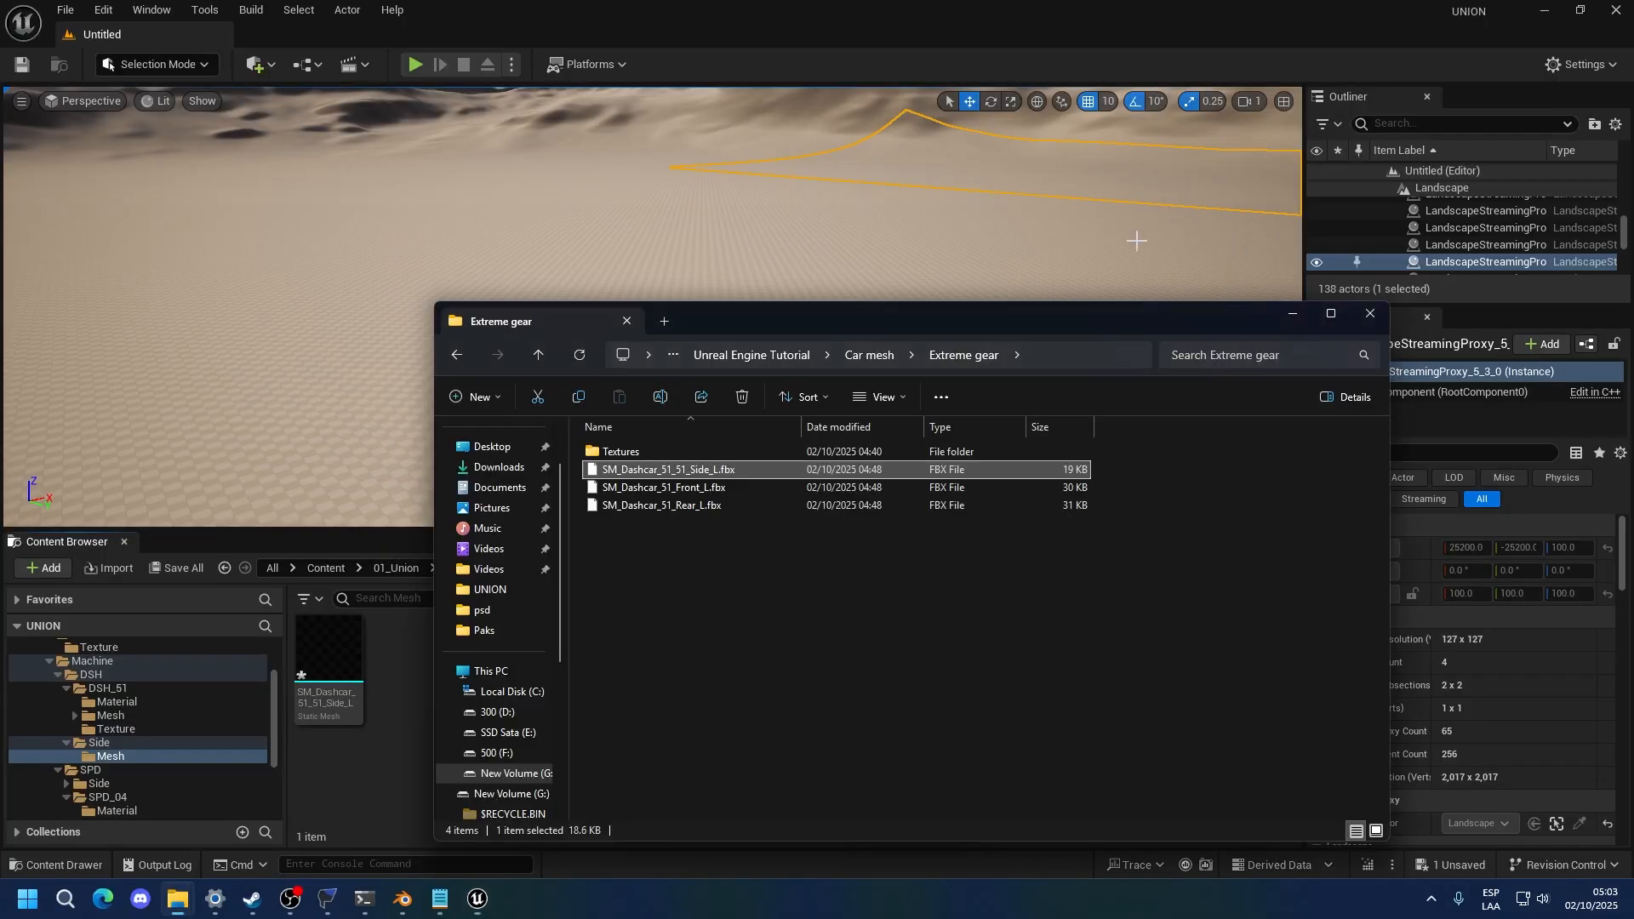
Import SM_Dashcar_51_Front_L.fbx into the DSH_51/Mesh/Front folder with the current FBX options
{"action": "left_click", "coordinate": [75, 715]}
{"action": "left_click", "coordinate": [100, 716]}
{"action": "left_click", "coordinate": [111, 728]}
{"action": "key", "text": "alt+Tab"}
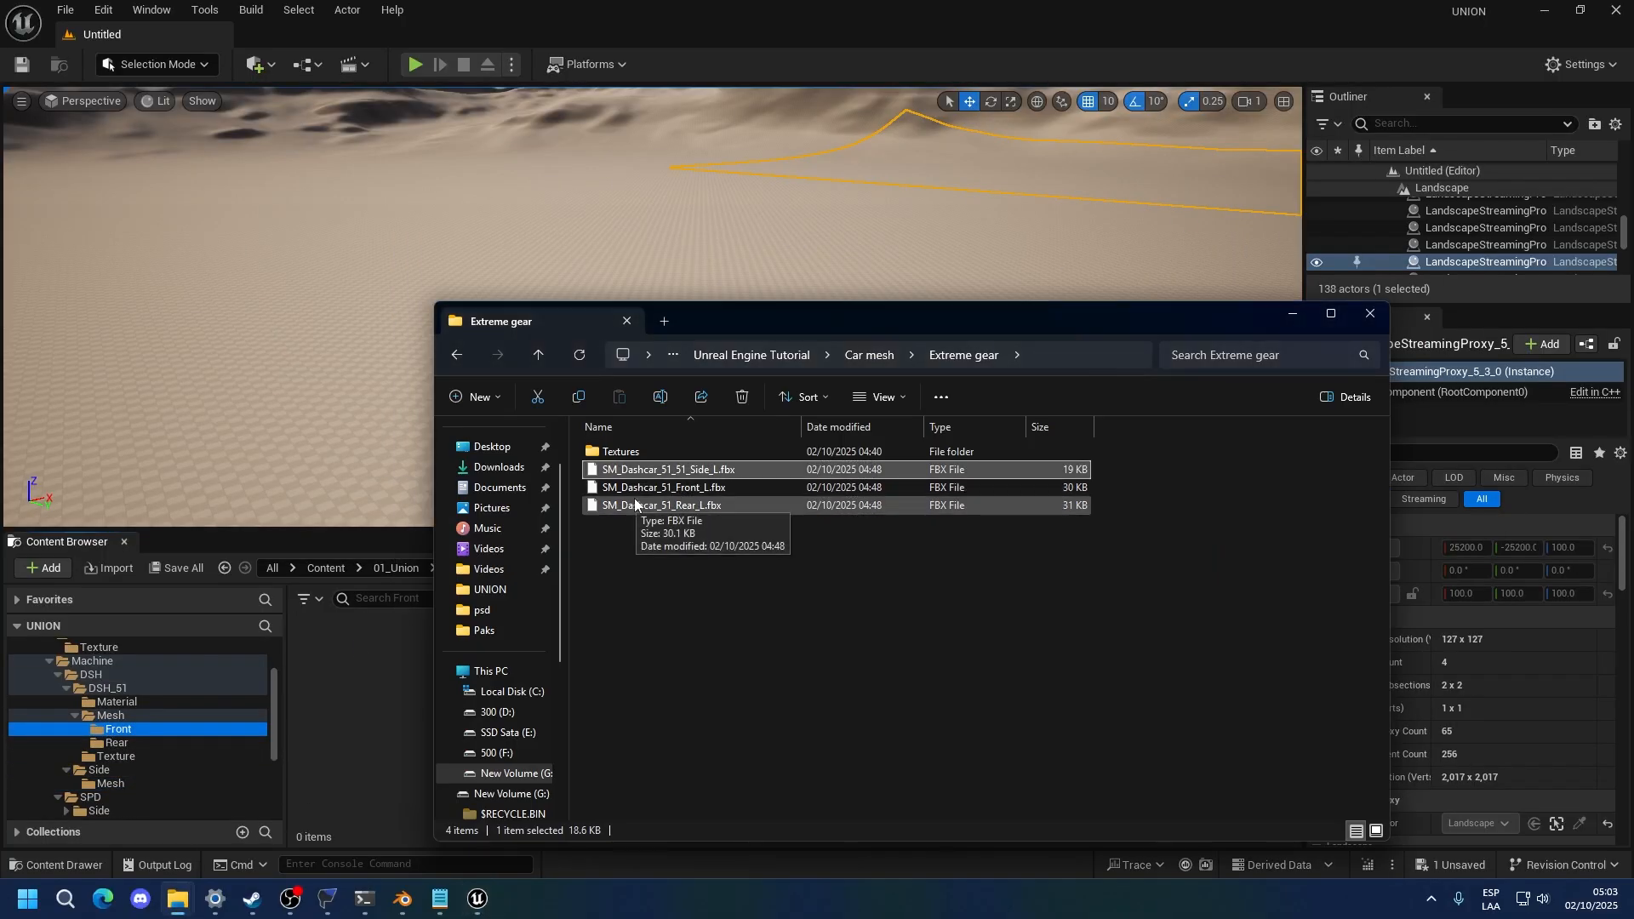
{"action": "left_click_drag", "start_coordinate": [673, 488], "coordinate": [339, 679]}
{"action": "left_click", "coordinate": [766, 752]}
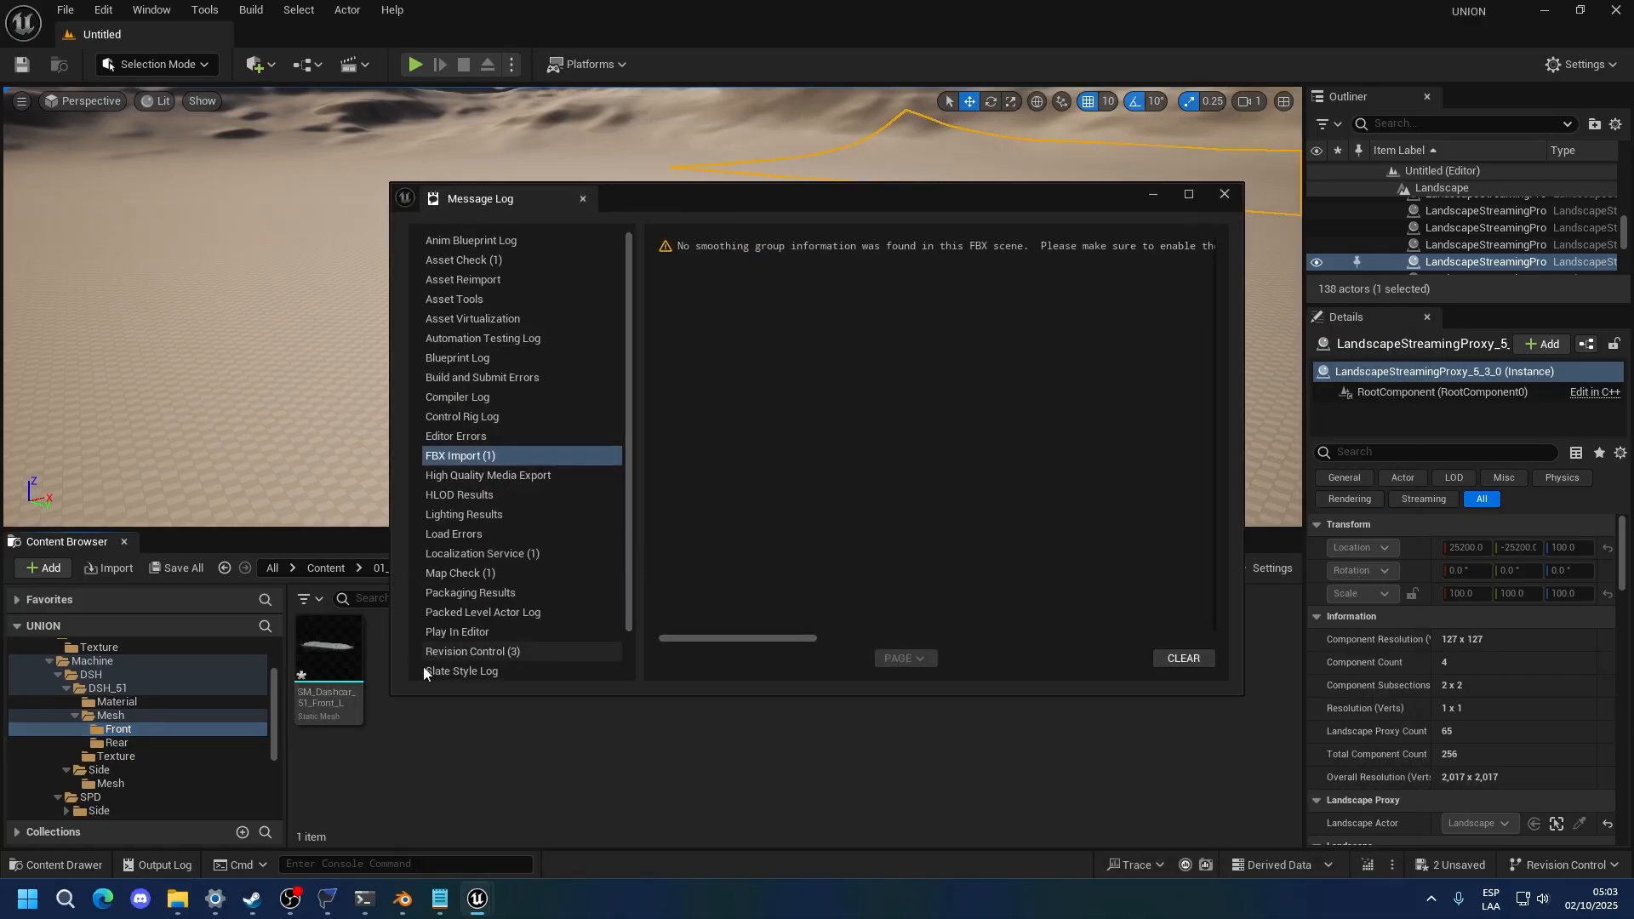
Import SM_Dashcar_51_Rear_L.fbx into the DSH_51/Mesh/Rear folder with the current FBX options
{"action": "left_click", "coordinate": [145, 745]}
{"action": "left_click", "coordinate": [1224, 194]}
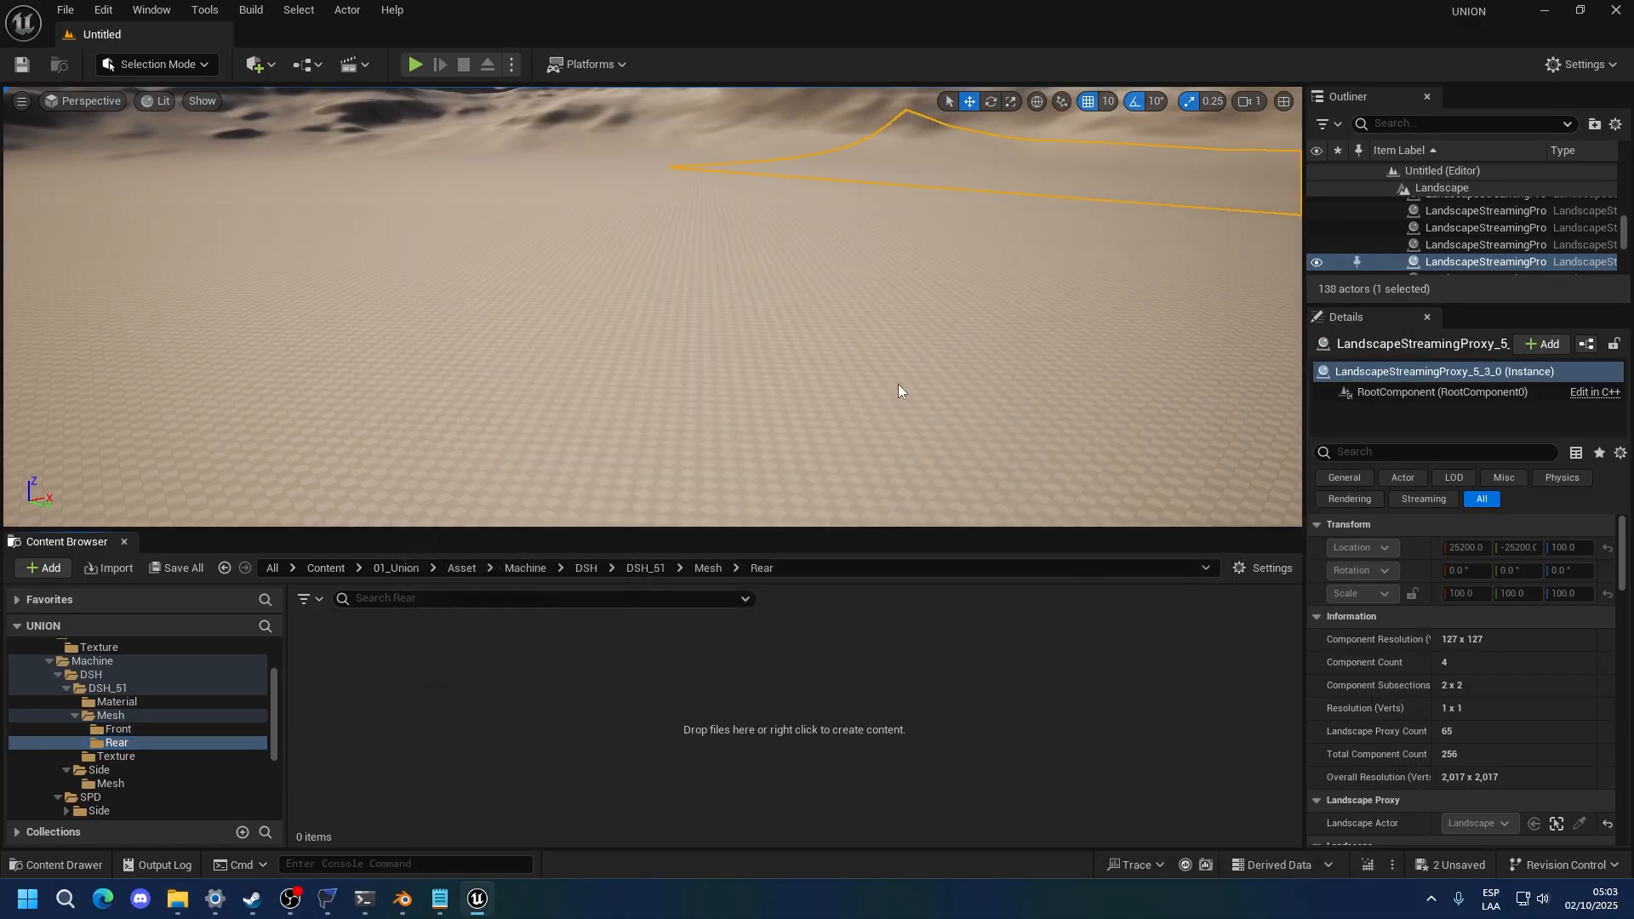
{"action": "key", "text": "alt+Tab"}
{"action": "left_click_drag", "start_coordinate": [675, 503], "coordinate": [586, 615]}
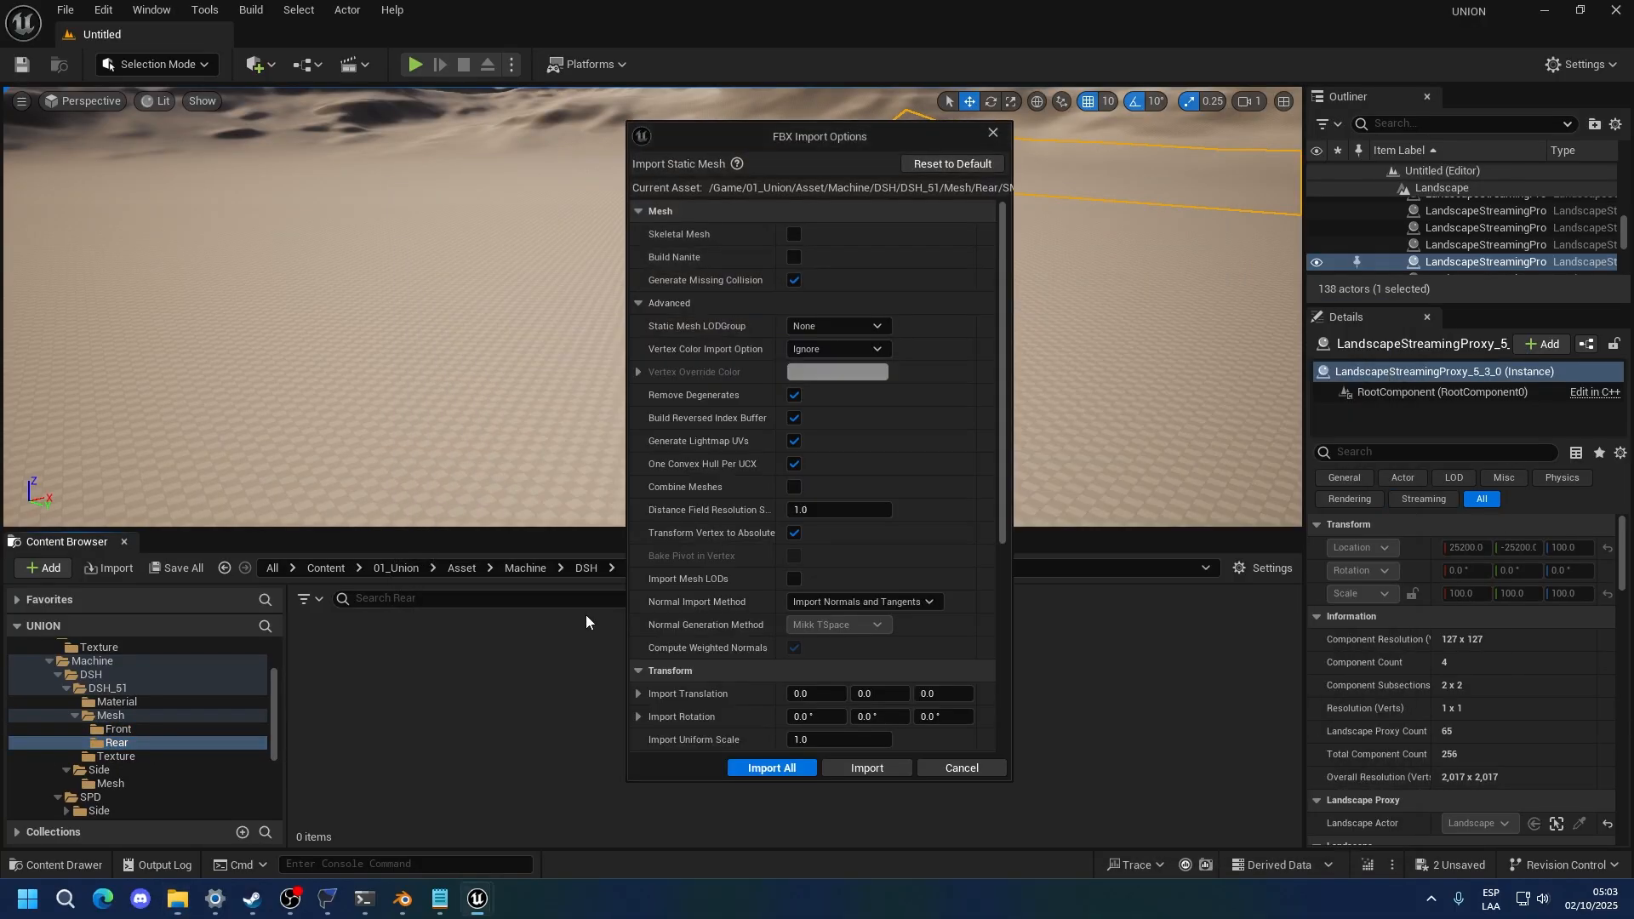
{"action": "left_click", "coordinate": [787, 765]}
{"action": "left_click", "coordinate": [1224, 194]}
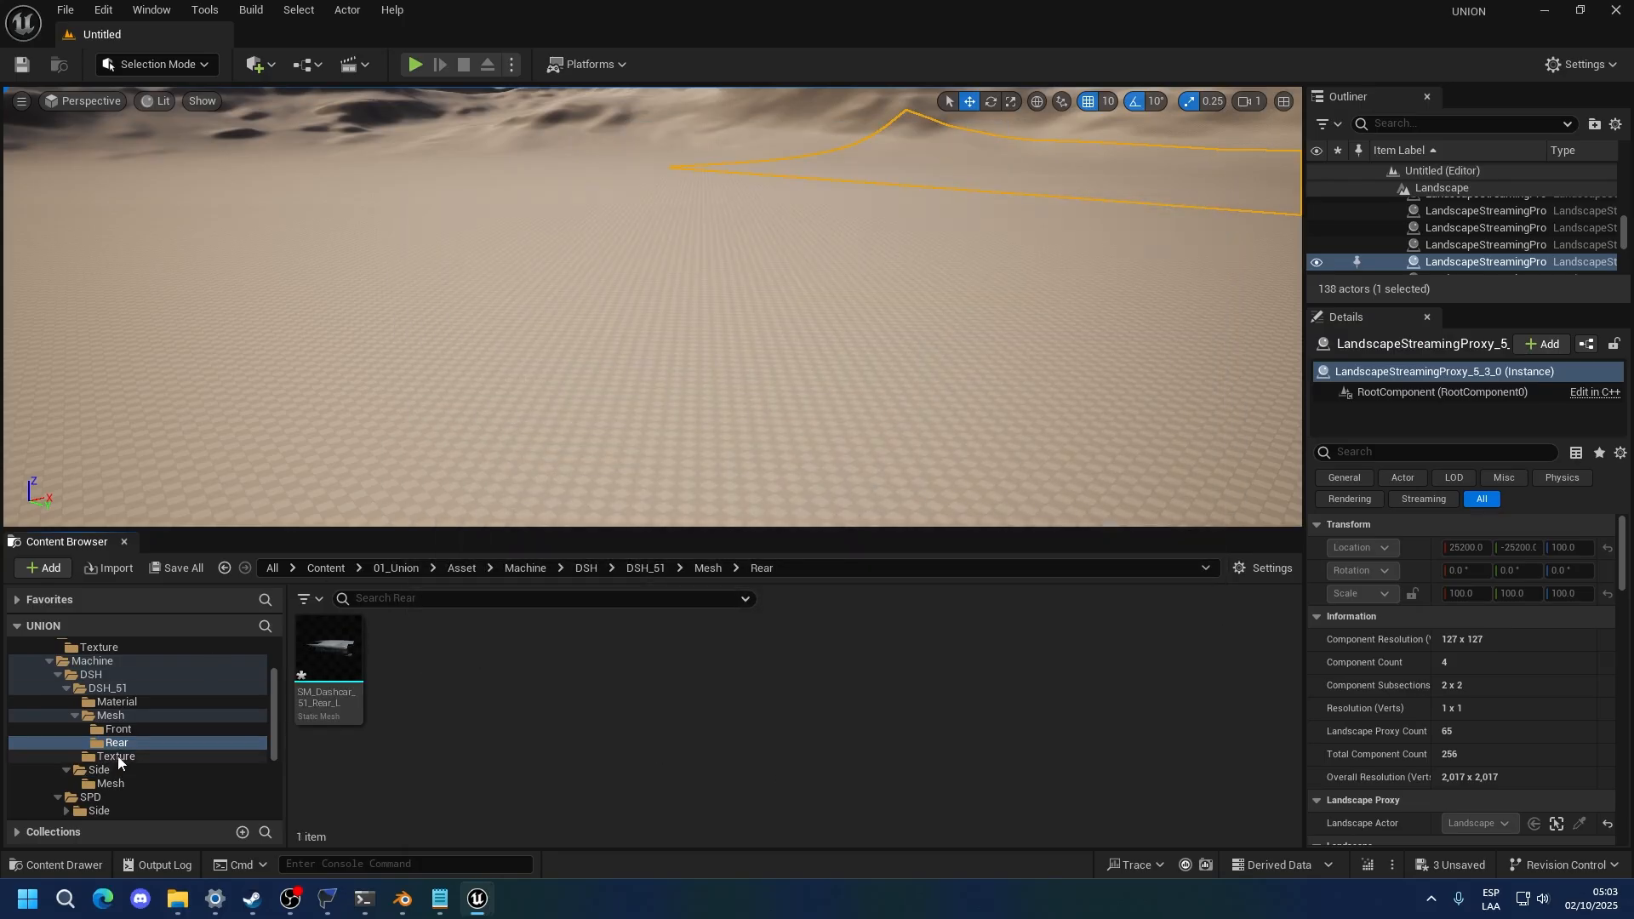
Show the Side mesh, Front and Rear folders together and save the three imported Dashcar 51 meshes
{"action": "left_click", "coordinate": [111, 701]}
{"action": "left_click", "coordinate": [110, 783]}
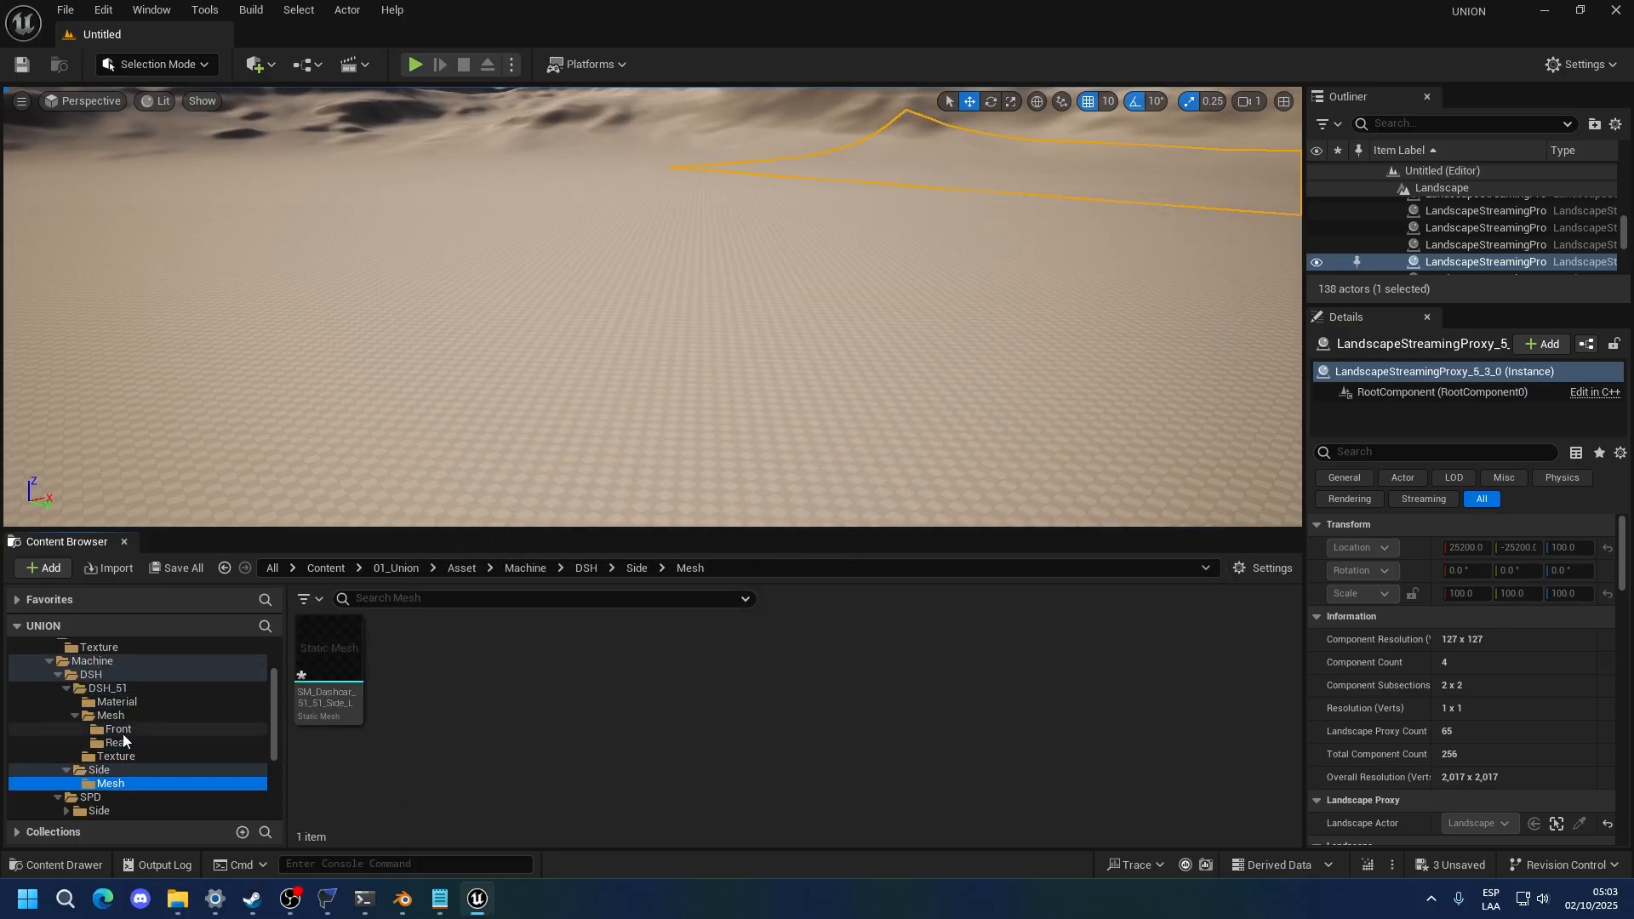
{"action": "left_click", "coordinate": [116, 742], "text": "ctrl"}
{"action": "left_click", "coordinate": [120, 730], "text": "ctrl"}
{"action": "left_click", "coordinate": [332, 681]}
{"action": "left_click", "coordinate": [407, 692], "text": "ctrl"}
{"action": "left_click", "coordinate": [477, 693], "text": "ctrl"}
{"action": "key", "text": "ctrl+s"}
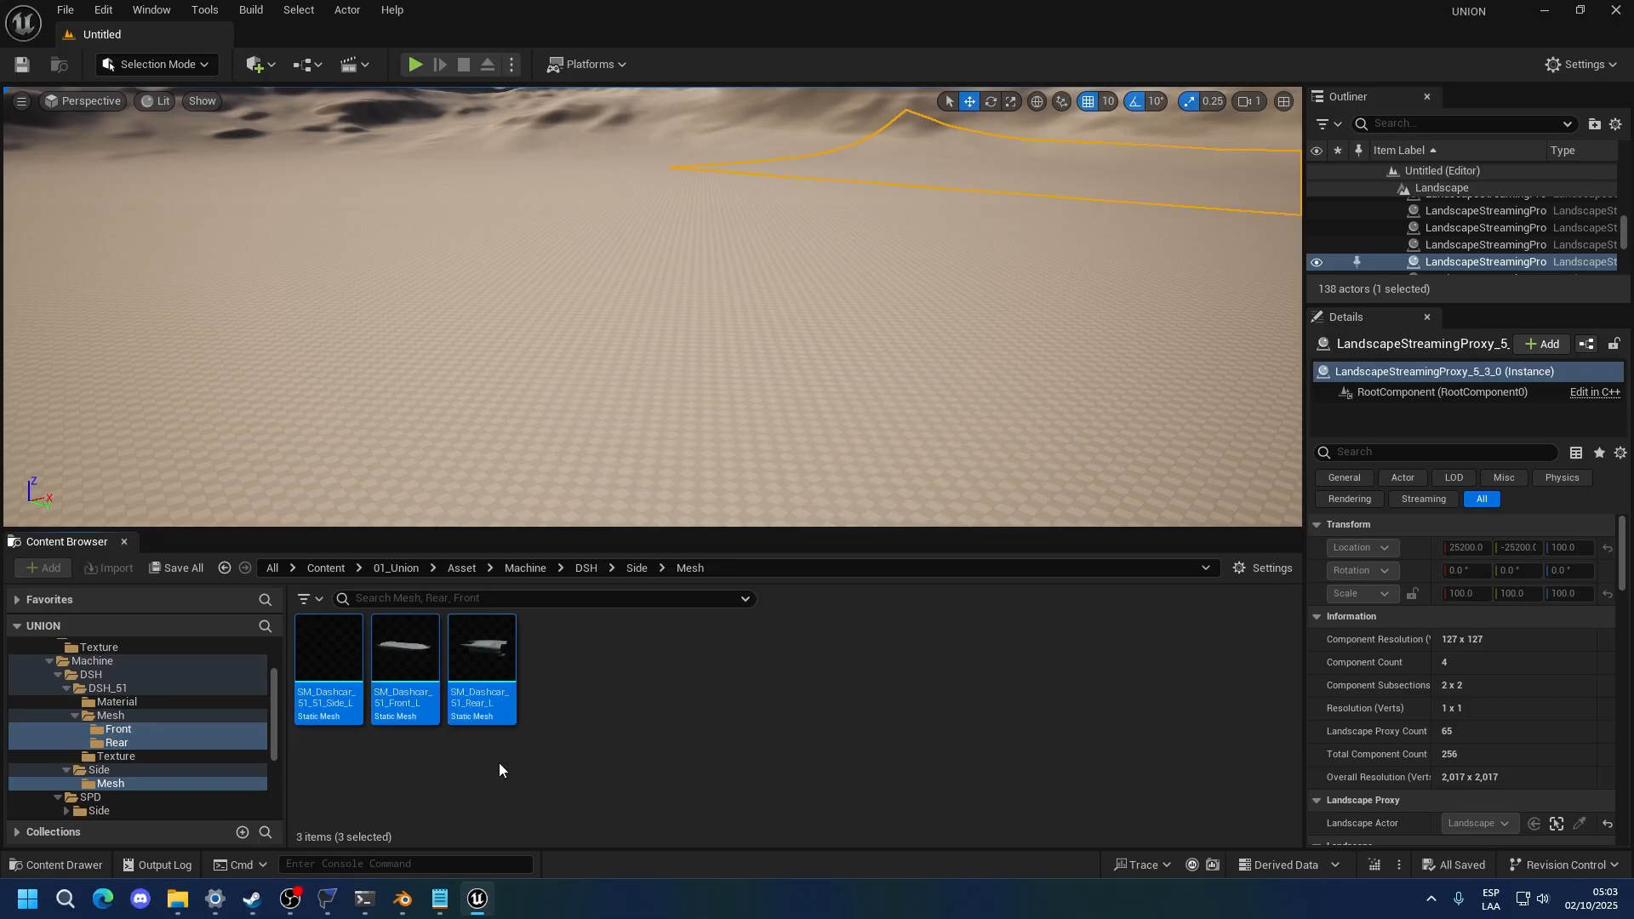
{"action": "left_click", "coordinate": [547, 763]}
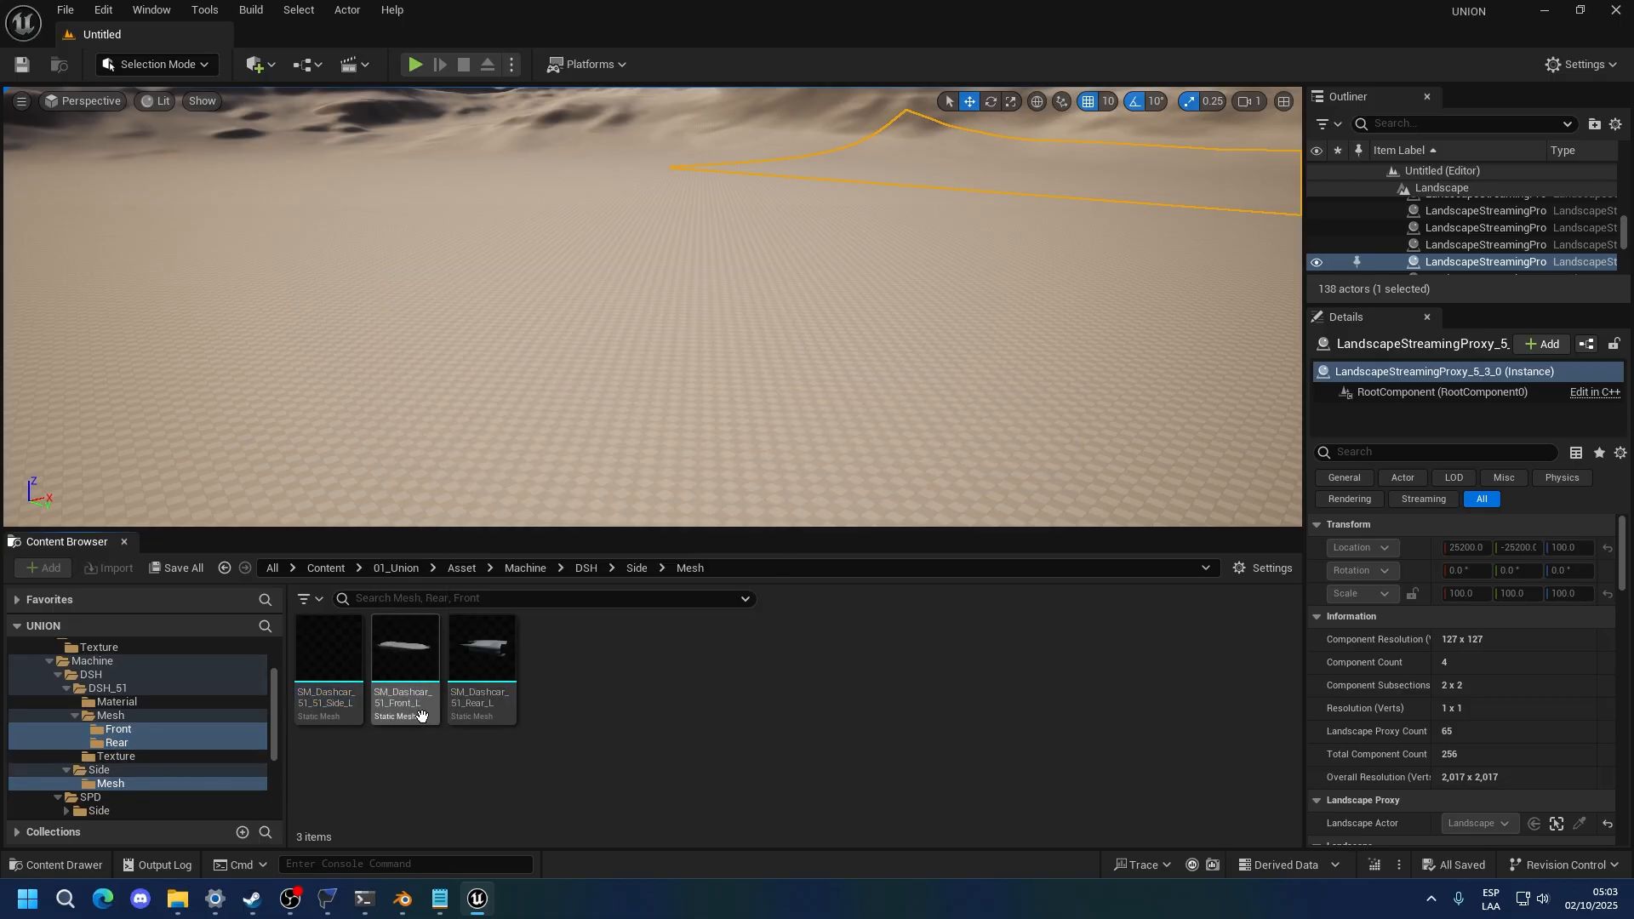
Rename the material slot of the SM_Dashcar_51_51_Side_L mesh to Car_Main_Mat
{"action": "double_click", "coordinate": [332, 687]}
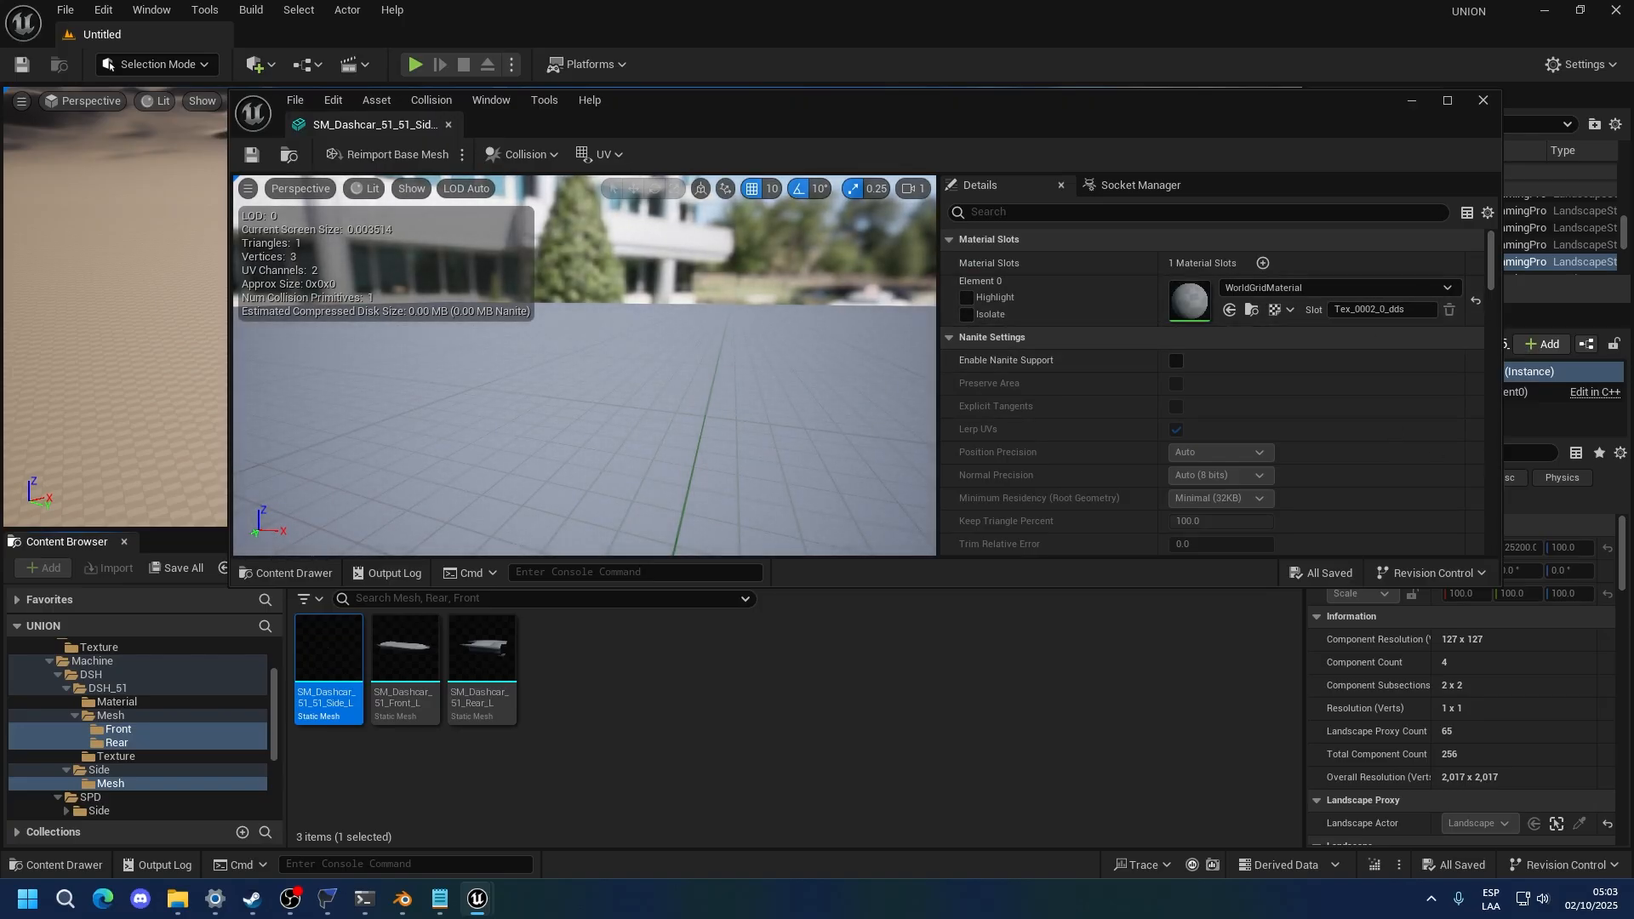
{"action": "left_click", "coordinate": [1362, 309]}
{"action": "type", "text": "Car_Main_Mat"}
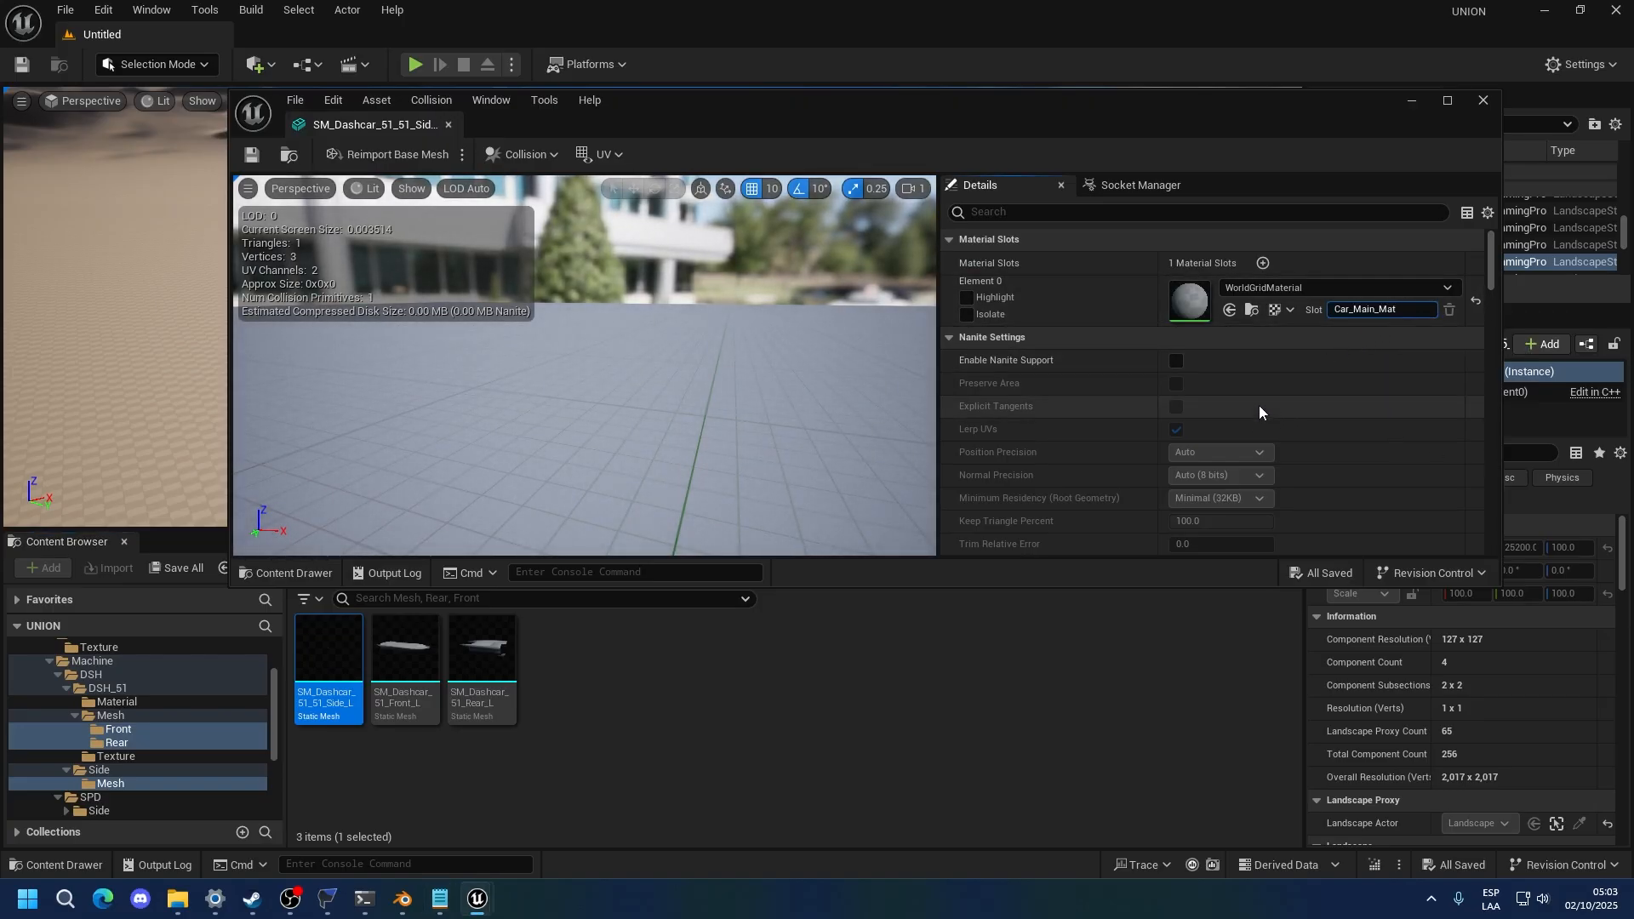
{"action": "key", "text": "Return"}
Rename the material slots of SM_Dashcar_51_Front_L and SM_Dashcar_51_Rear_L to Car_Main_Mat and save both meshes
{"action": "double_click", "coordinate": [405, 647]}
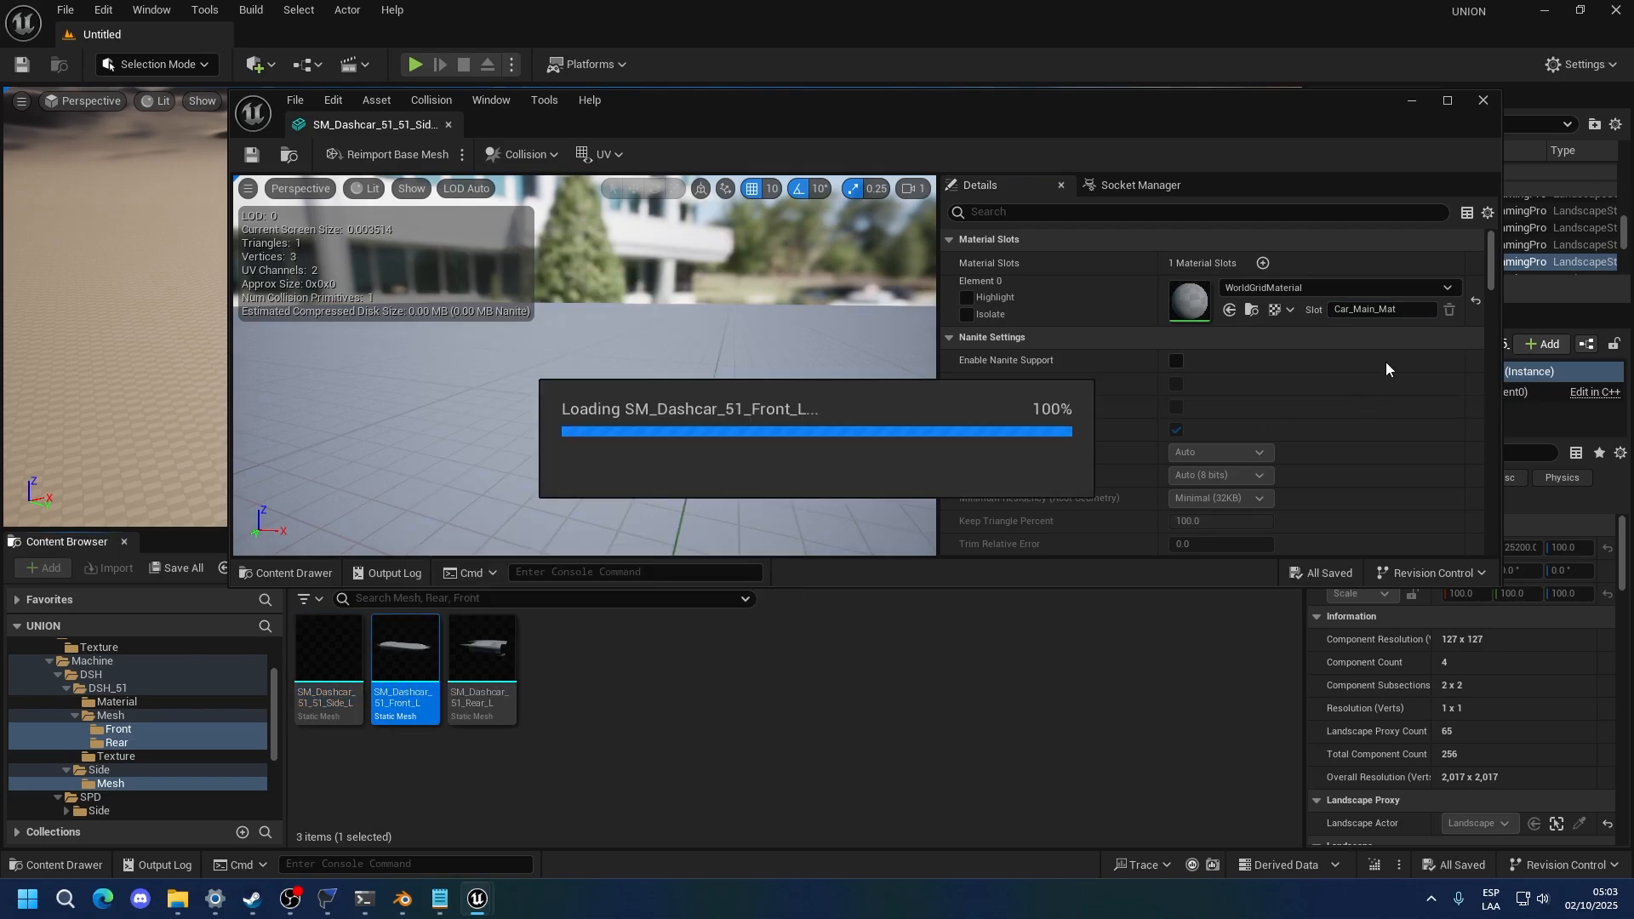
{"action": "left_click", "coordinate": [482, 651]}
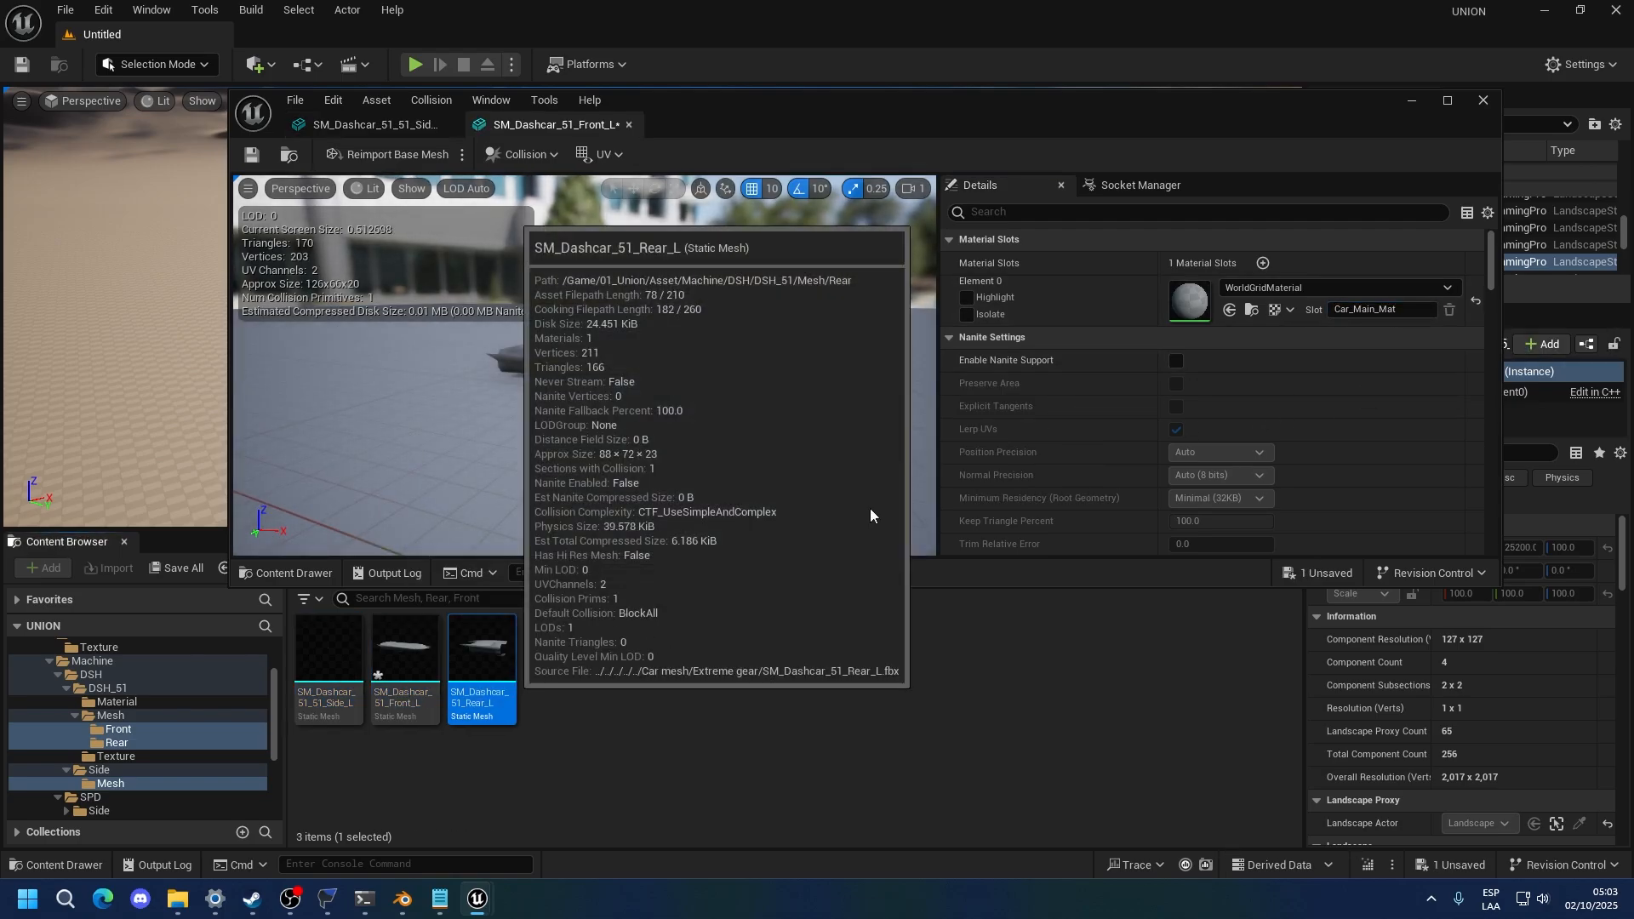
{"action": "left_click", "coordinate": [1365, 310]}
{"action": "type", "text": "Car_Main_Mat"}
{"action": "key", "text": "Return"}
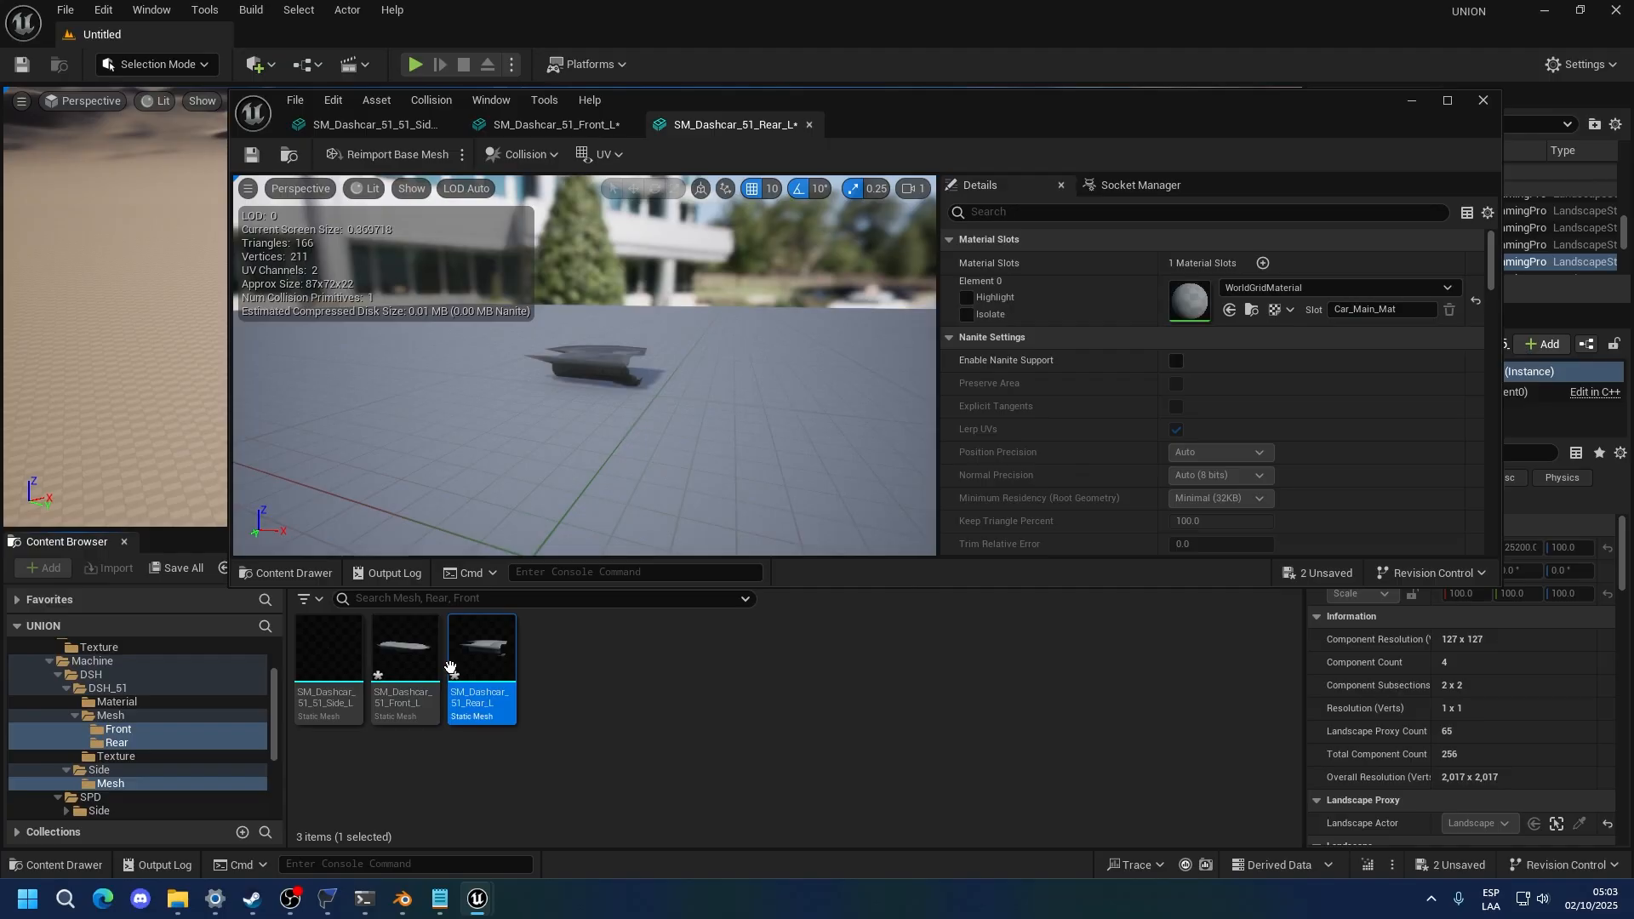
{"action": "left_click", "coordinate": [430, 666], "text": "ctrl"}
{"action": "key", "text": "ctrl+s"}
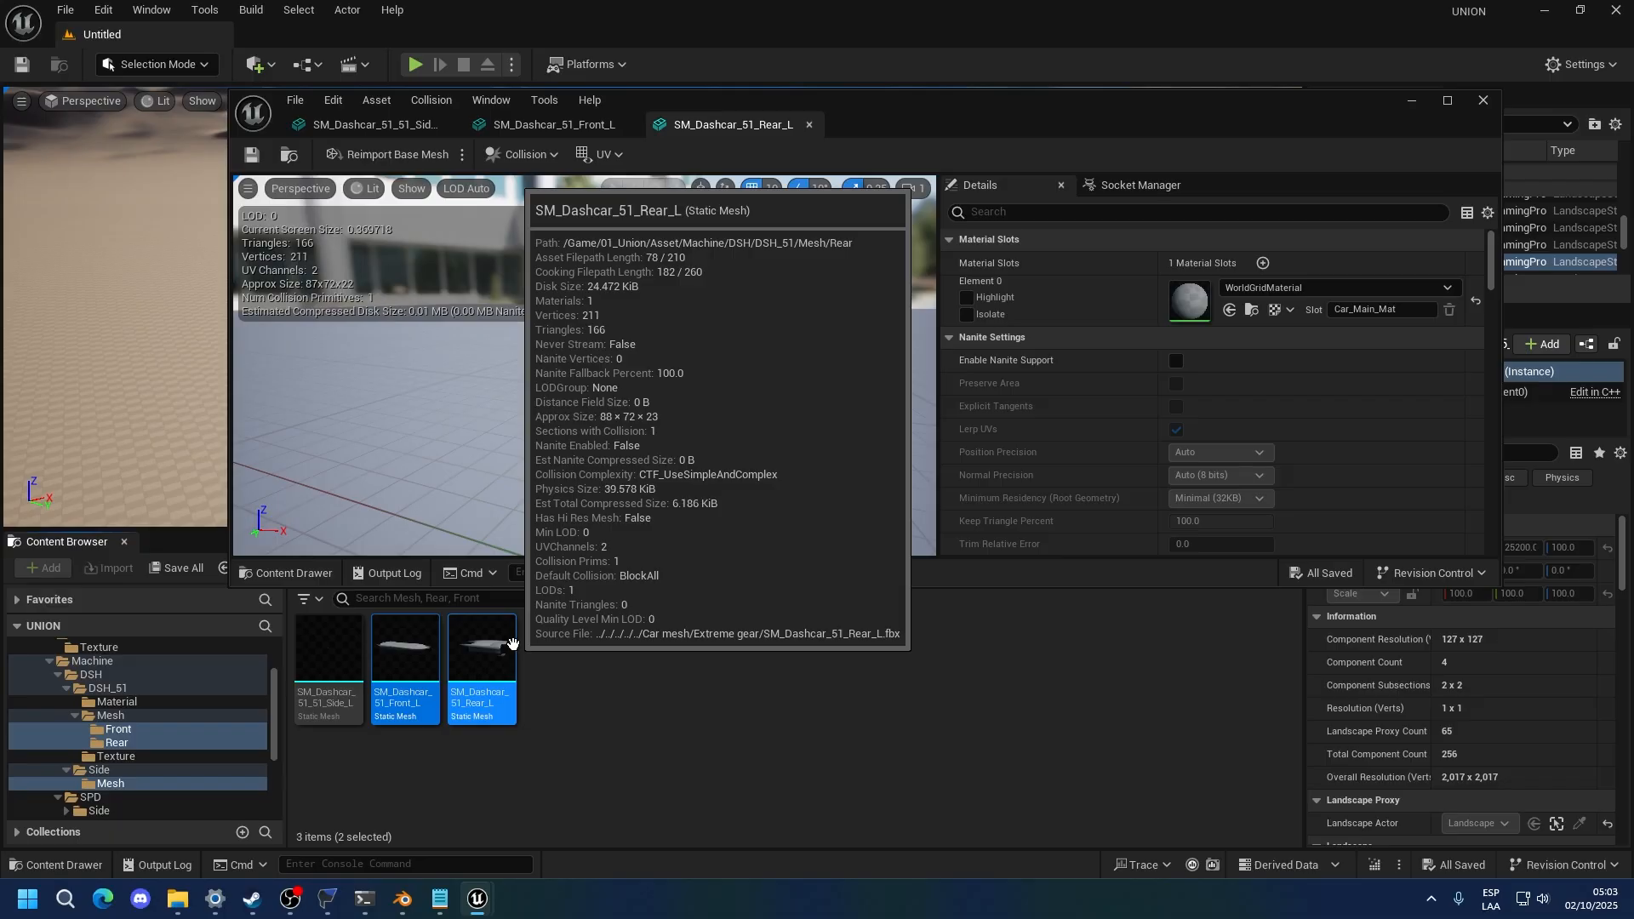
Add a socket named FX_Back to SM_Dashcar_51_Rear_L and move it to X -100 behind the mesh
{"action": "left_click", "coordinate": [509, 645]}
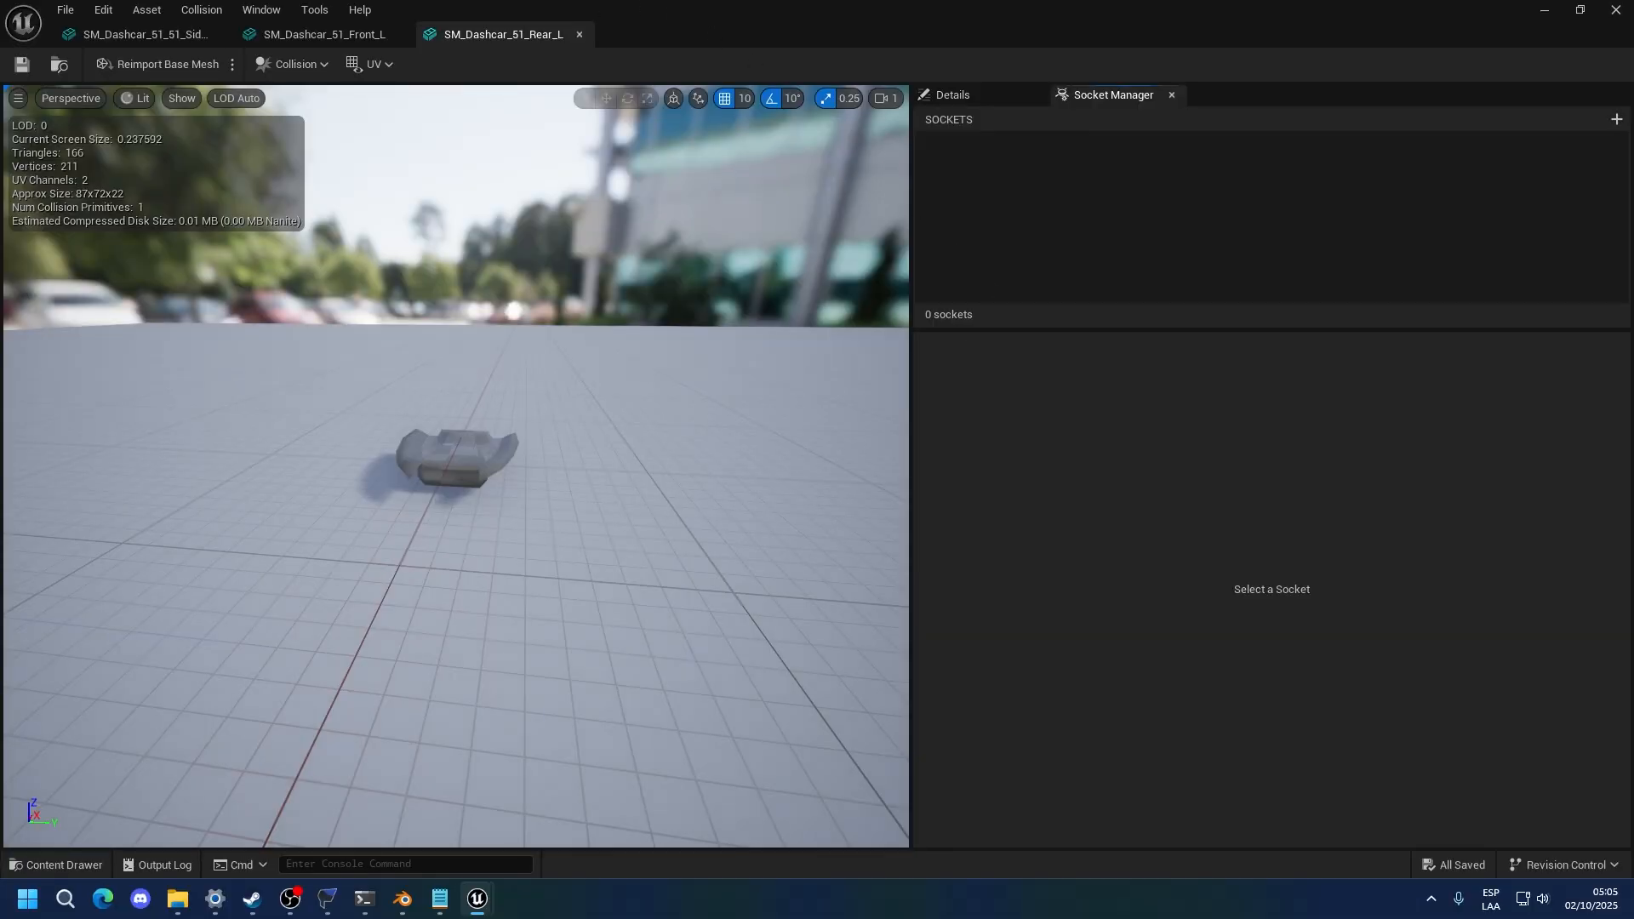
{"action": "left_click", "coordinate": [1616, 119]}
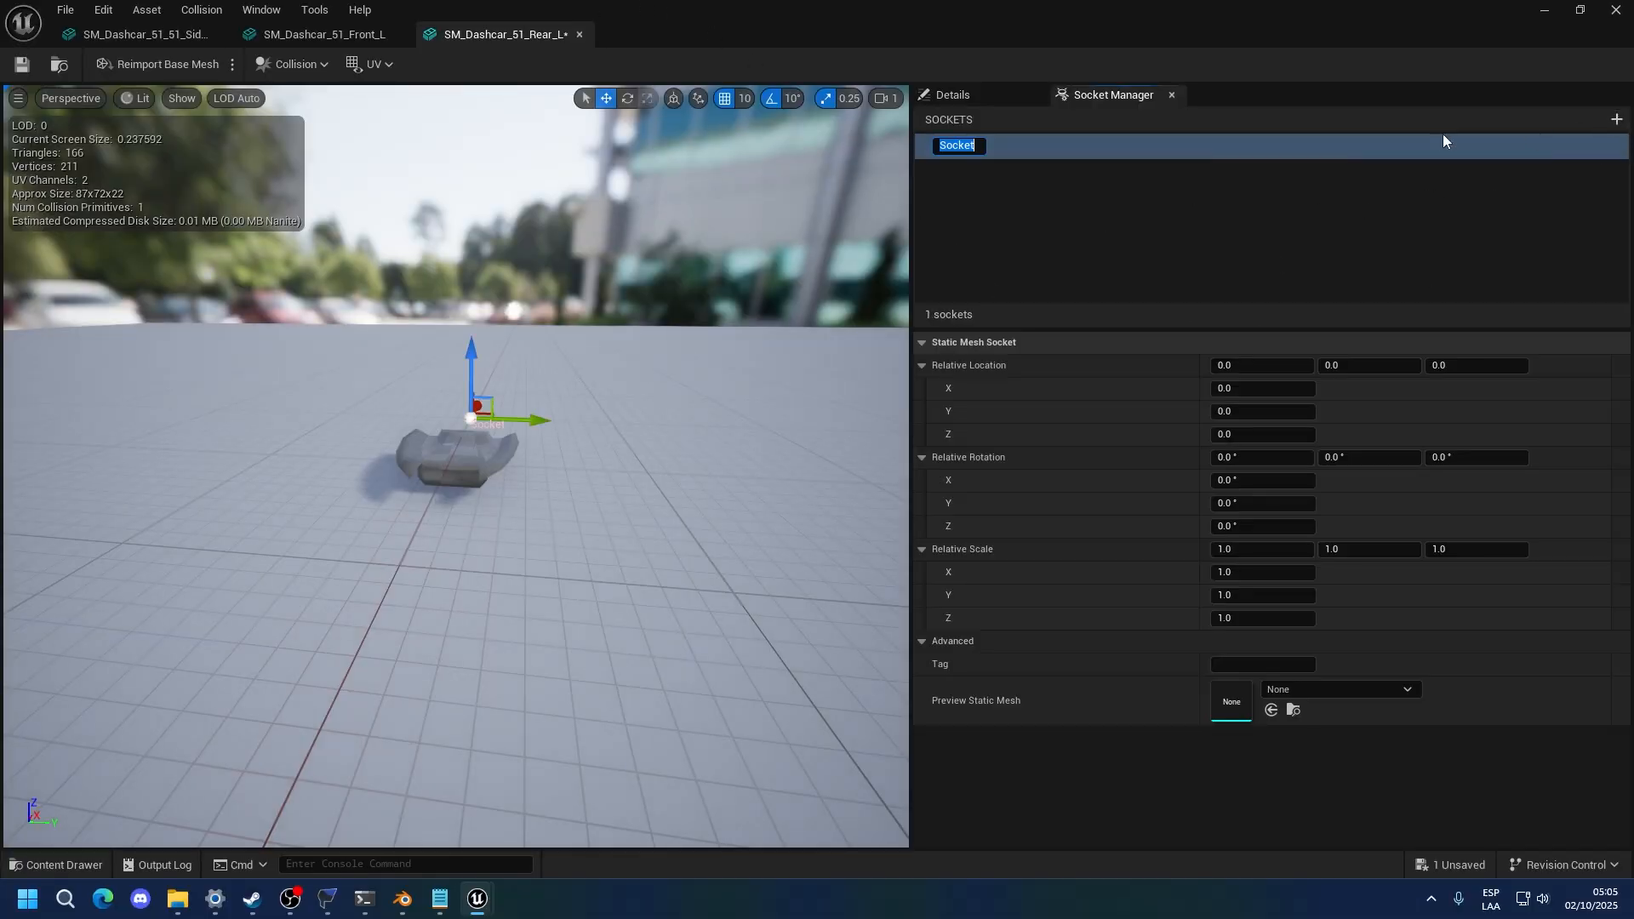
{"action": "type", "text": "FX_Back"}
{"action": "key", "text": "Return"}
{"action": "left_click_drag", "start_coordinate": [452, 509], "coordinate": [153, 493], "text": "alt"}
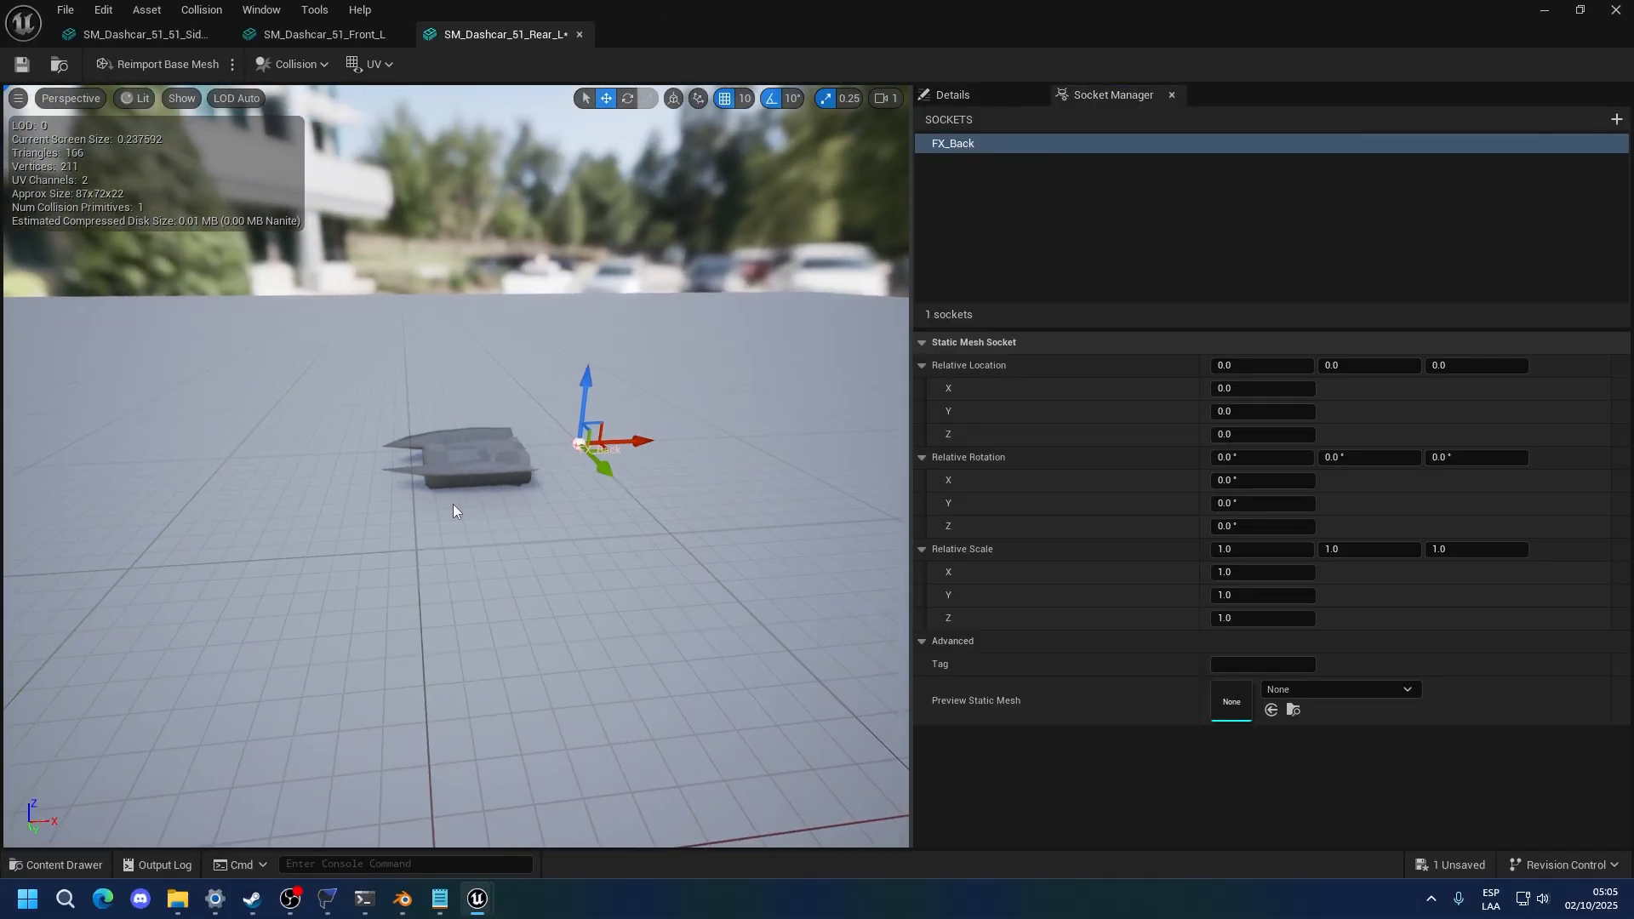
{"action": "left_click_drag", "start_coordinate": [638, 439], "coordinate": [469, 445]}
{"action": "scroll", "coordinate": [442, 534], "scroll_direction": "up", "scroll_amount": 3}
{"action": "scroll", "coordinate": [442, 534], "scroll_direction": "up", "scroll_amount": 5}
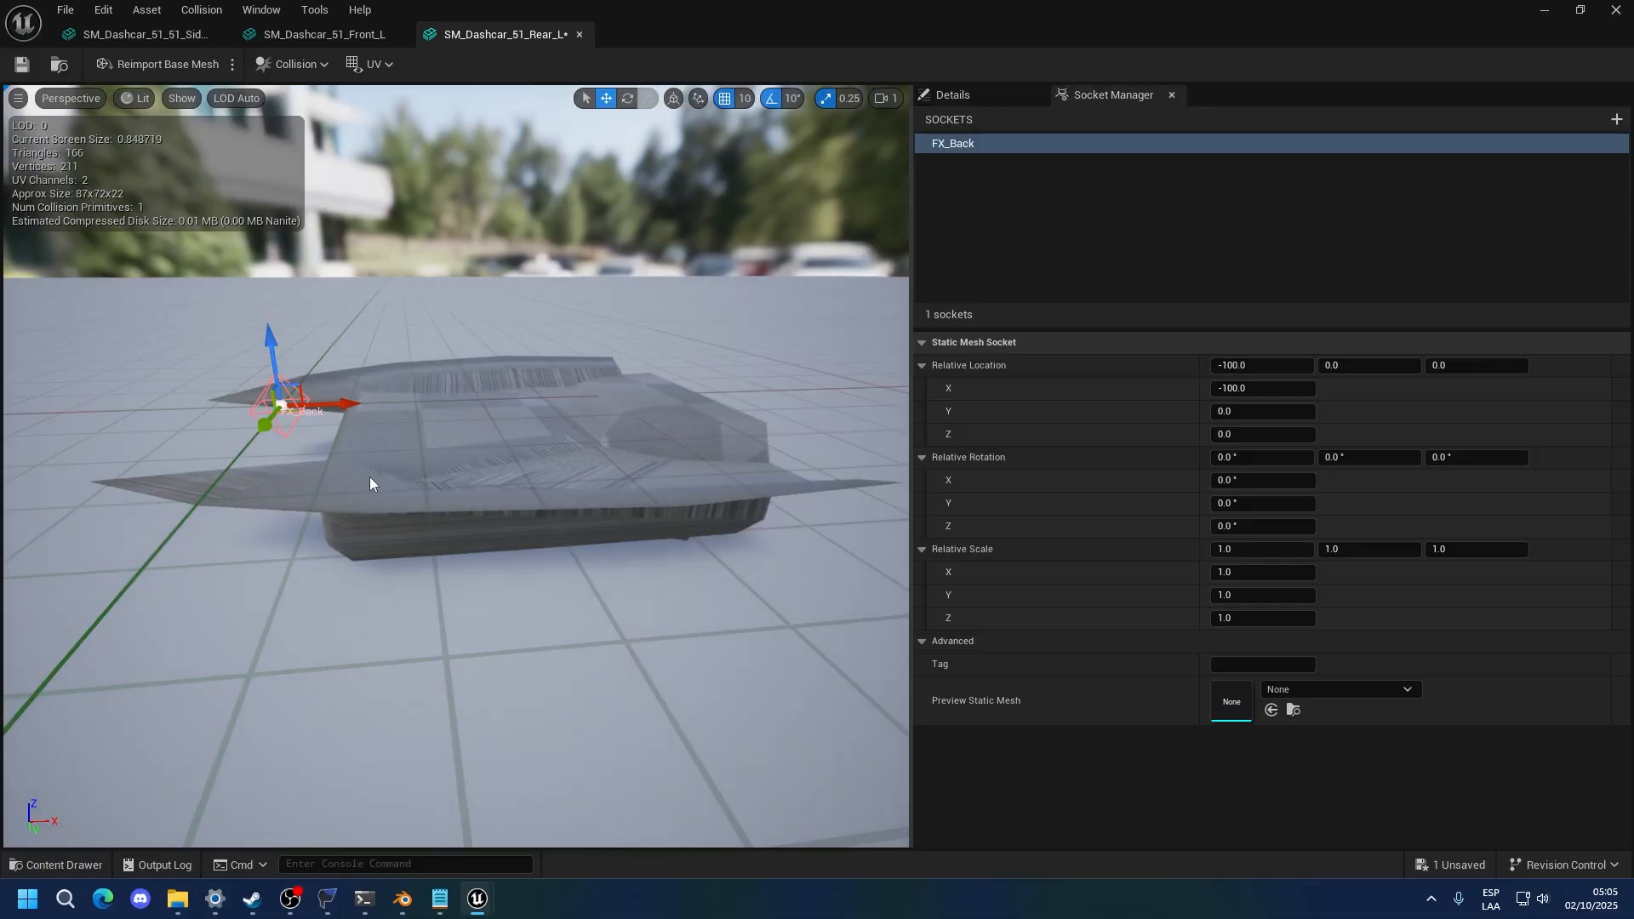
{"action": "left_click_drag", "start_coordinate": [370, 480], "coordinate": [413, 460], "text": "alt"}
{"action": "left_click_drag", "start_coordinate": [405, 354], "coordinate": [400, 375]}
{"action": "left_click_drag", "start_coordinate": [724, 482], "coordinate": [426, 524], "text": "alt"}
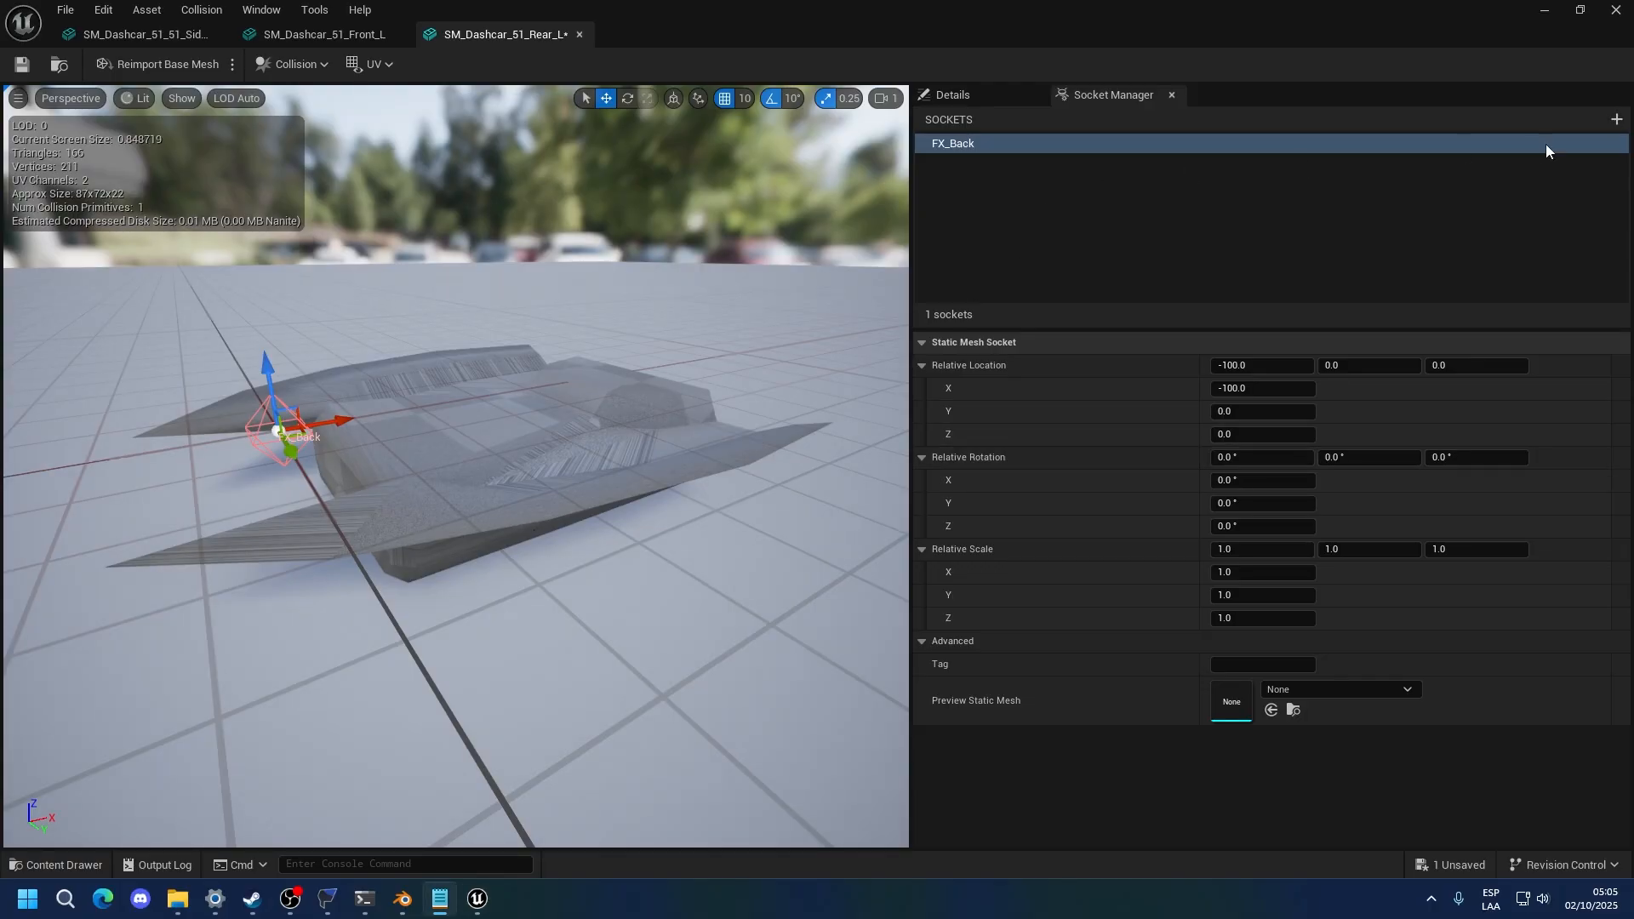
Add an FX_Muffler_01 socket to the rear mesh and place it at about X -92.8, Y 0, Z -10.4
{"action": "left_click", "coordinate": [1617, 120]}
{"action": "key", "text": "Return"}
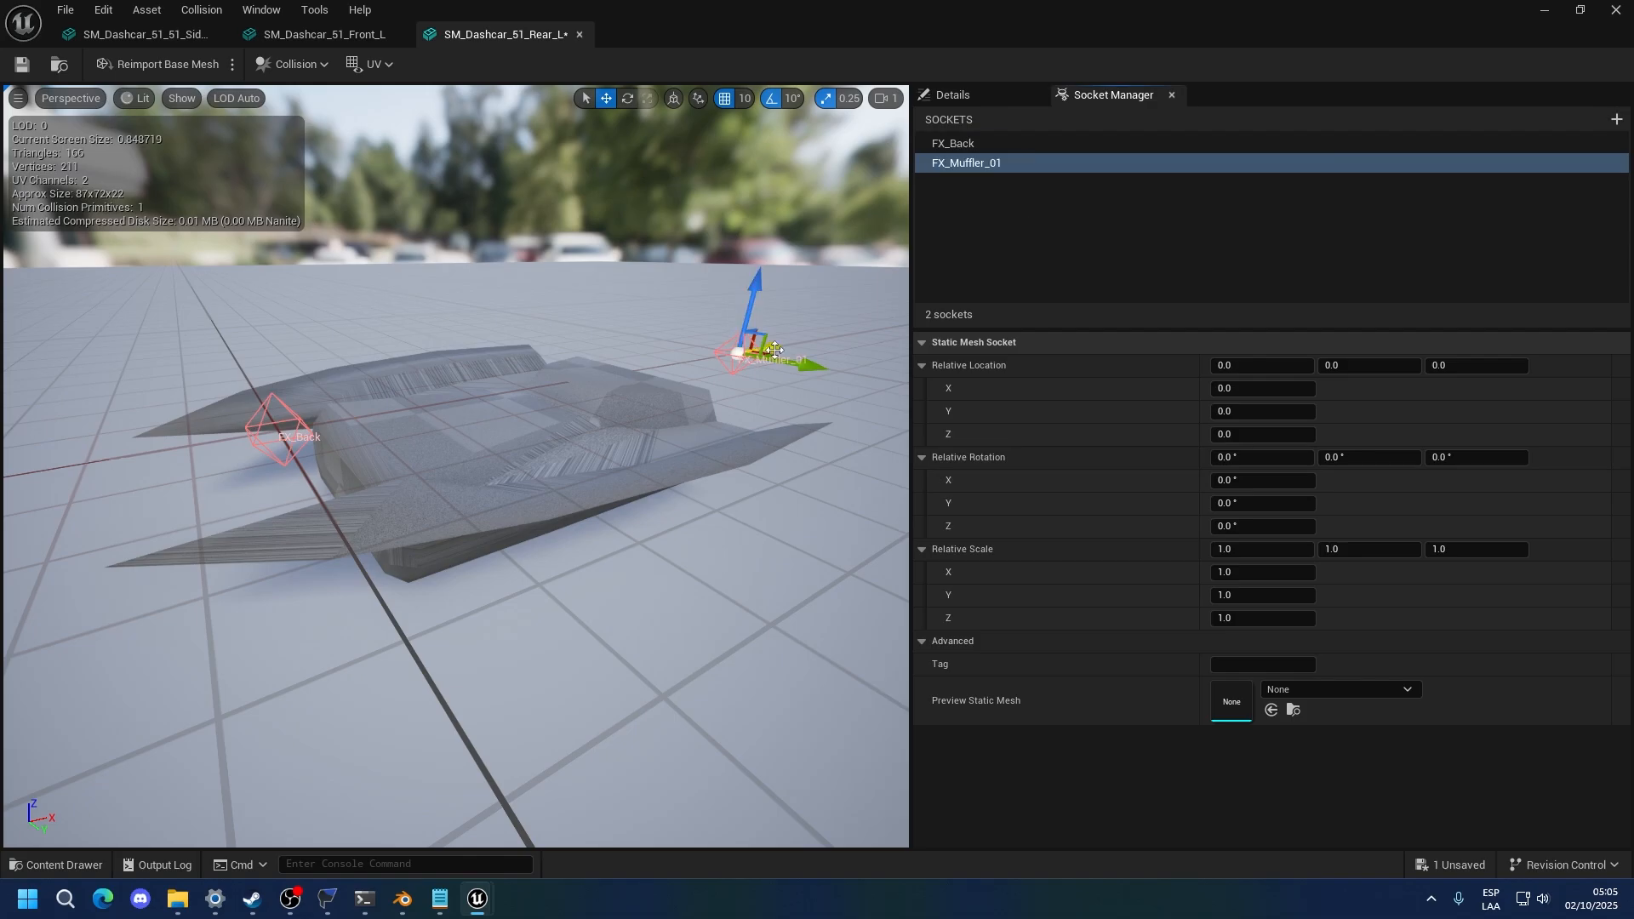
{"action": "left_click_drag", "start_coordinate": [764, 349], "coordinate": [383, 467]}
{"action": "left_click_drag", "start_coordinate": [380, 534], "coordinate": [162, 439], "text": "alt"}
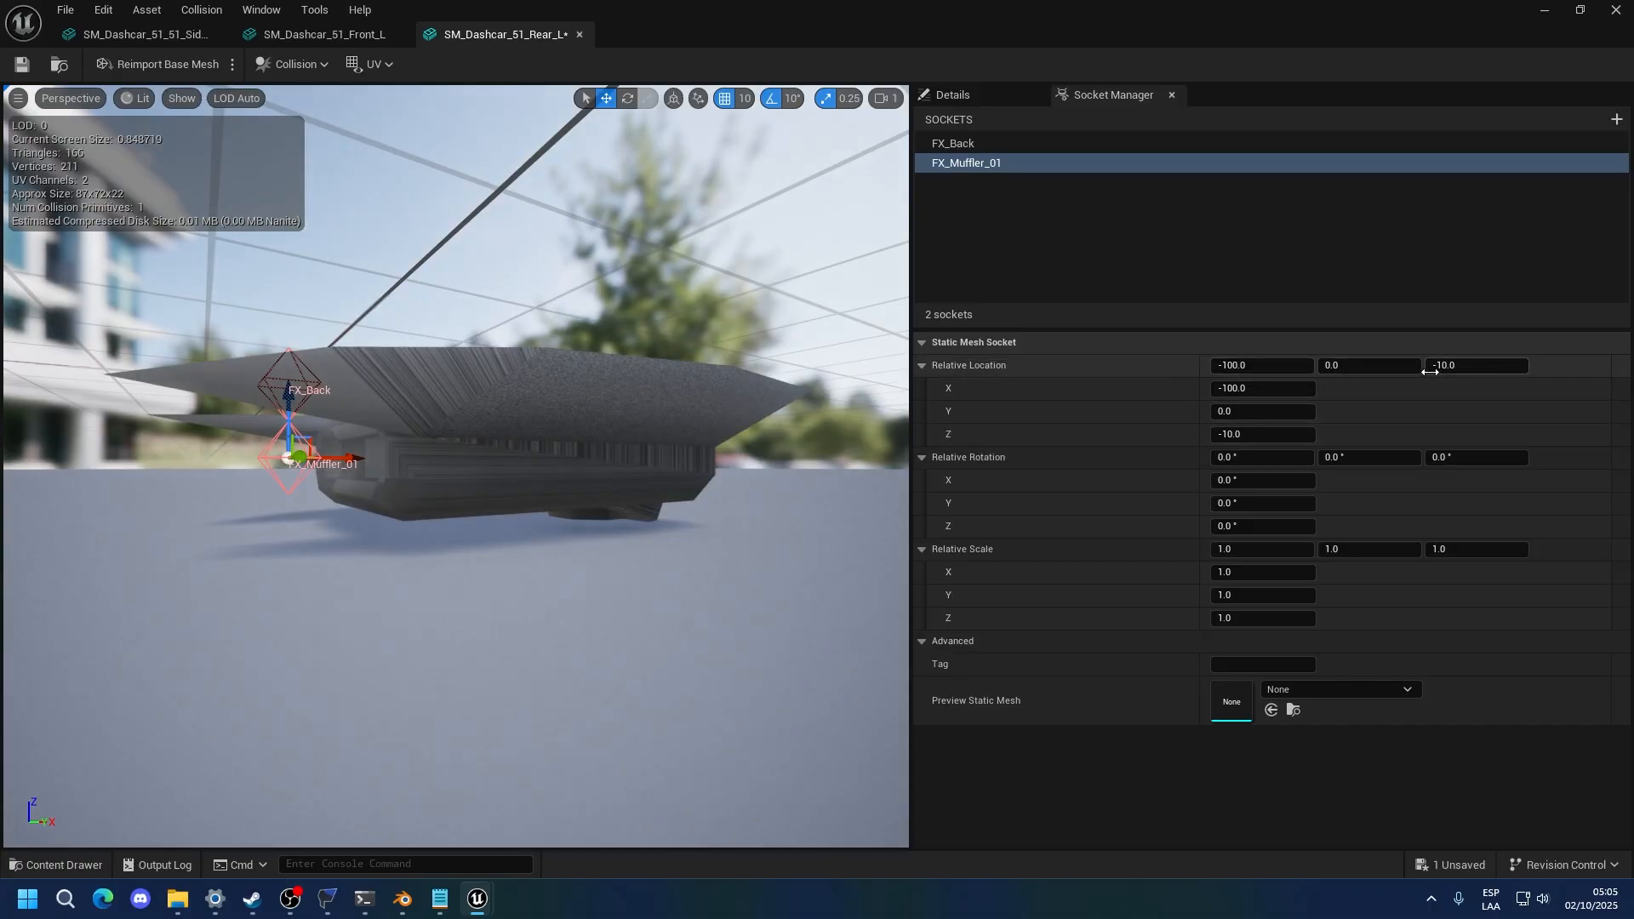
{"action": "left_click_drag", "start_coordinate": [1437, 368], "coordinate": [1373, 368]}
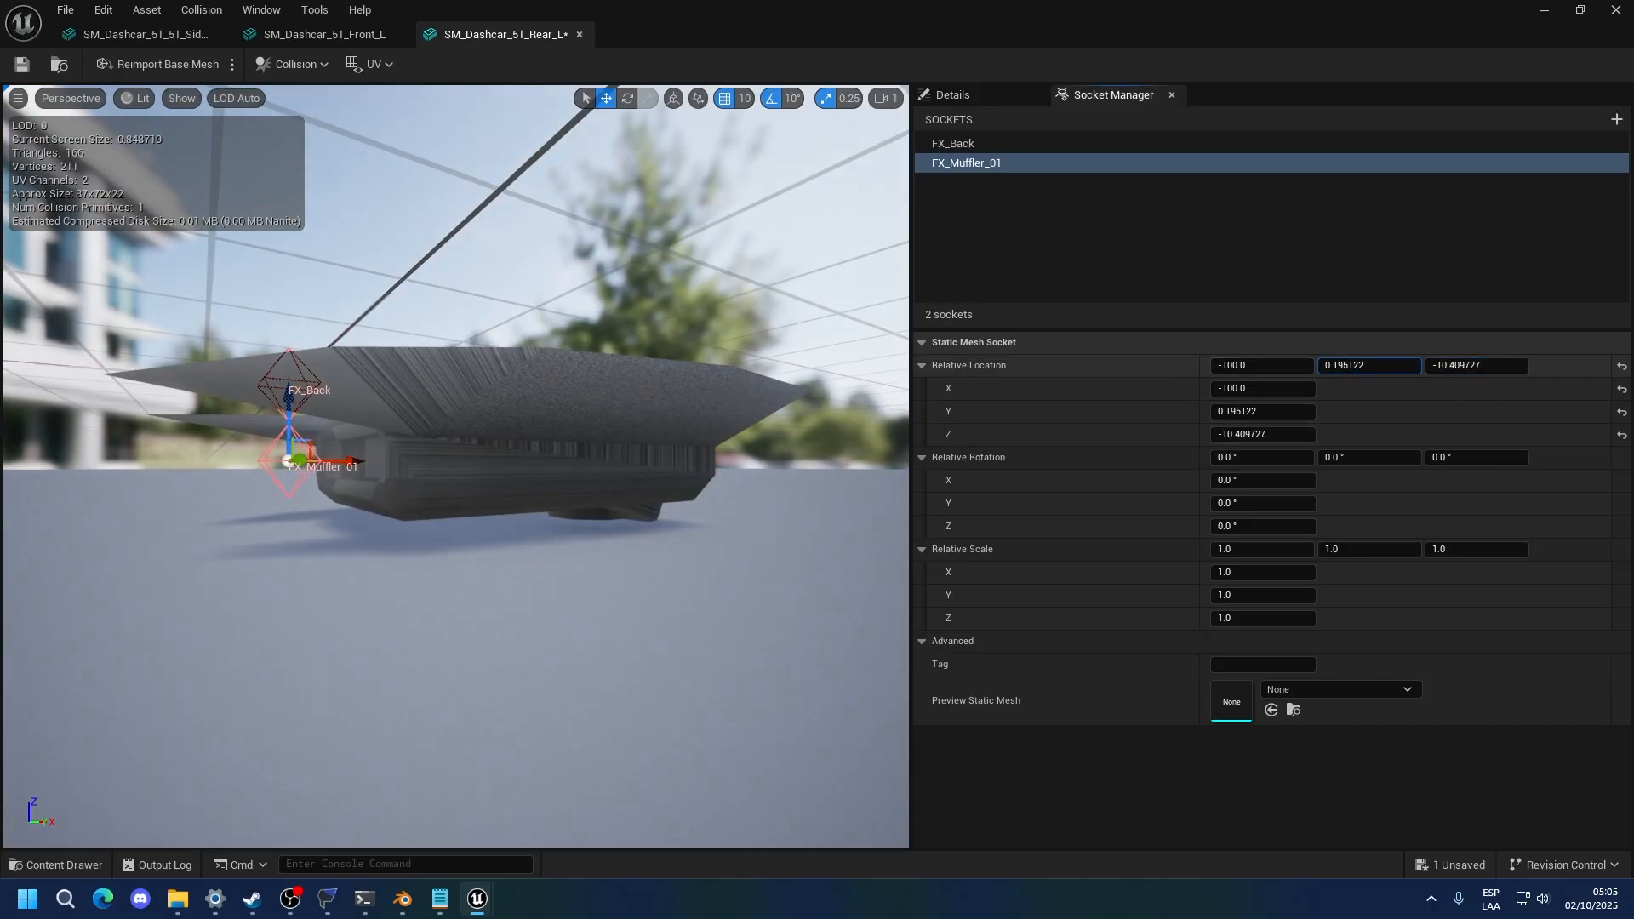
{"action": "key", "text": "ctrl+z"}
{"action": "key", "text": "ctrl+z"}
{"action": "key", "text": "ctrl+z"}
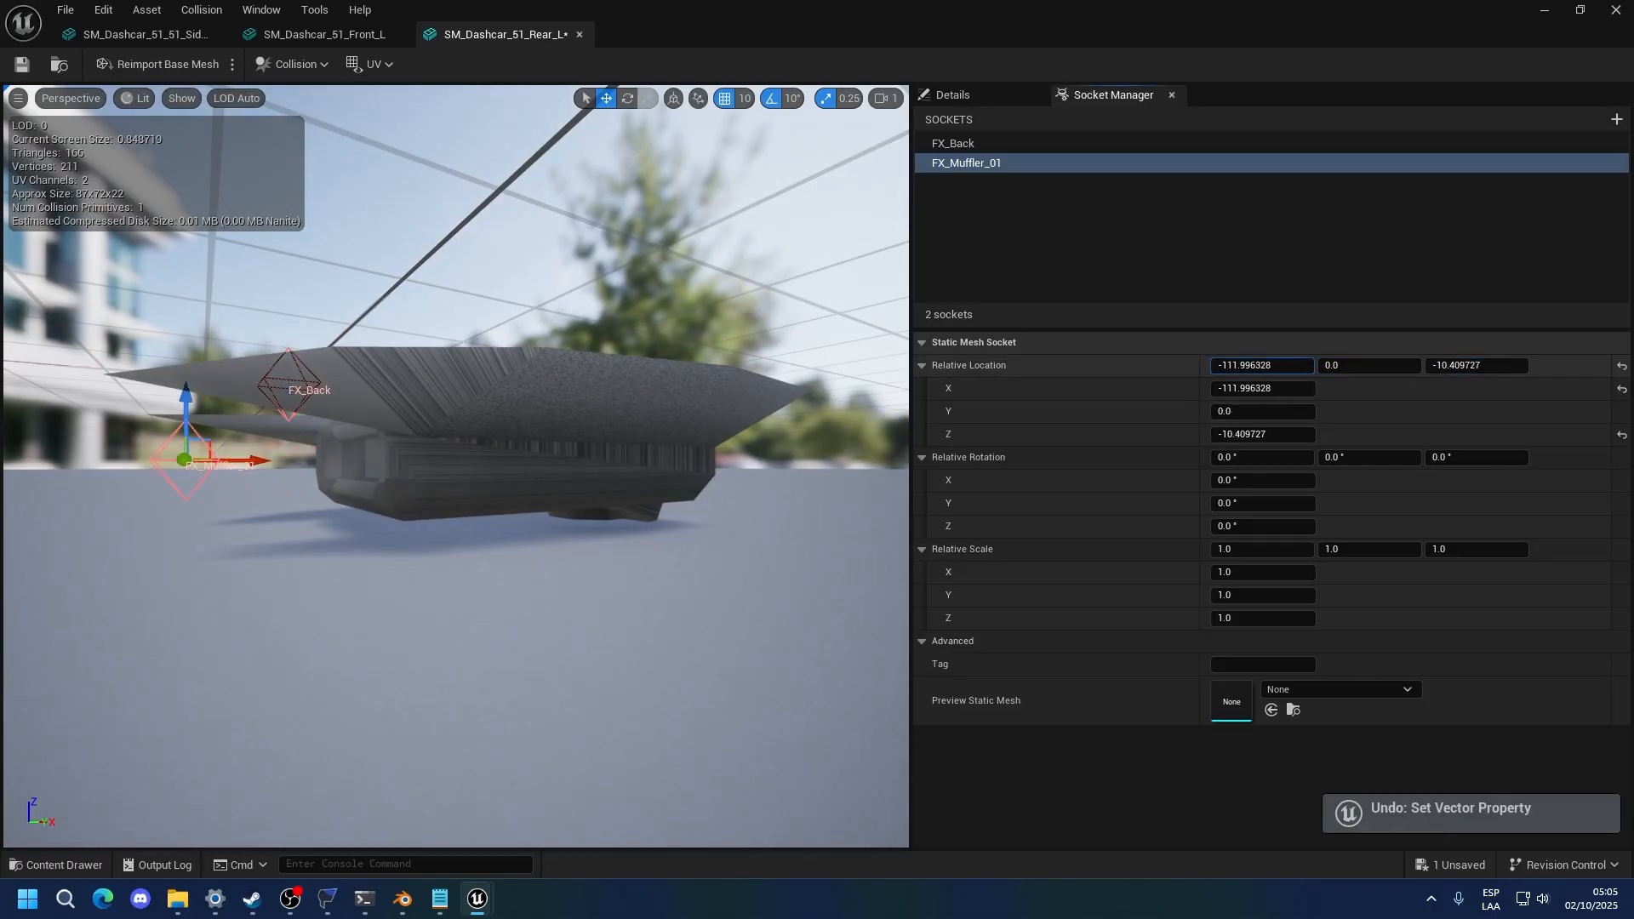
{"action": "left_click_drag", "start_coordinate": [802, 500], "coordinate": [822, 344]}
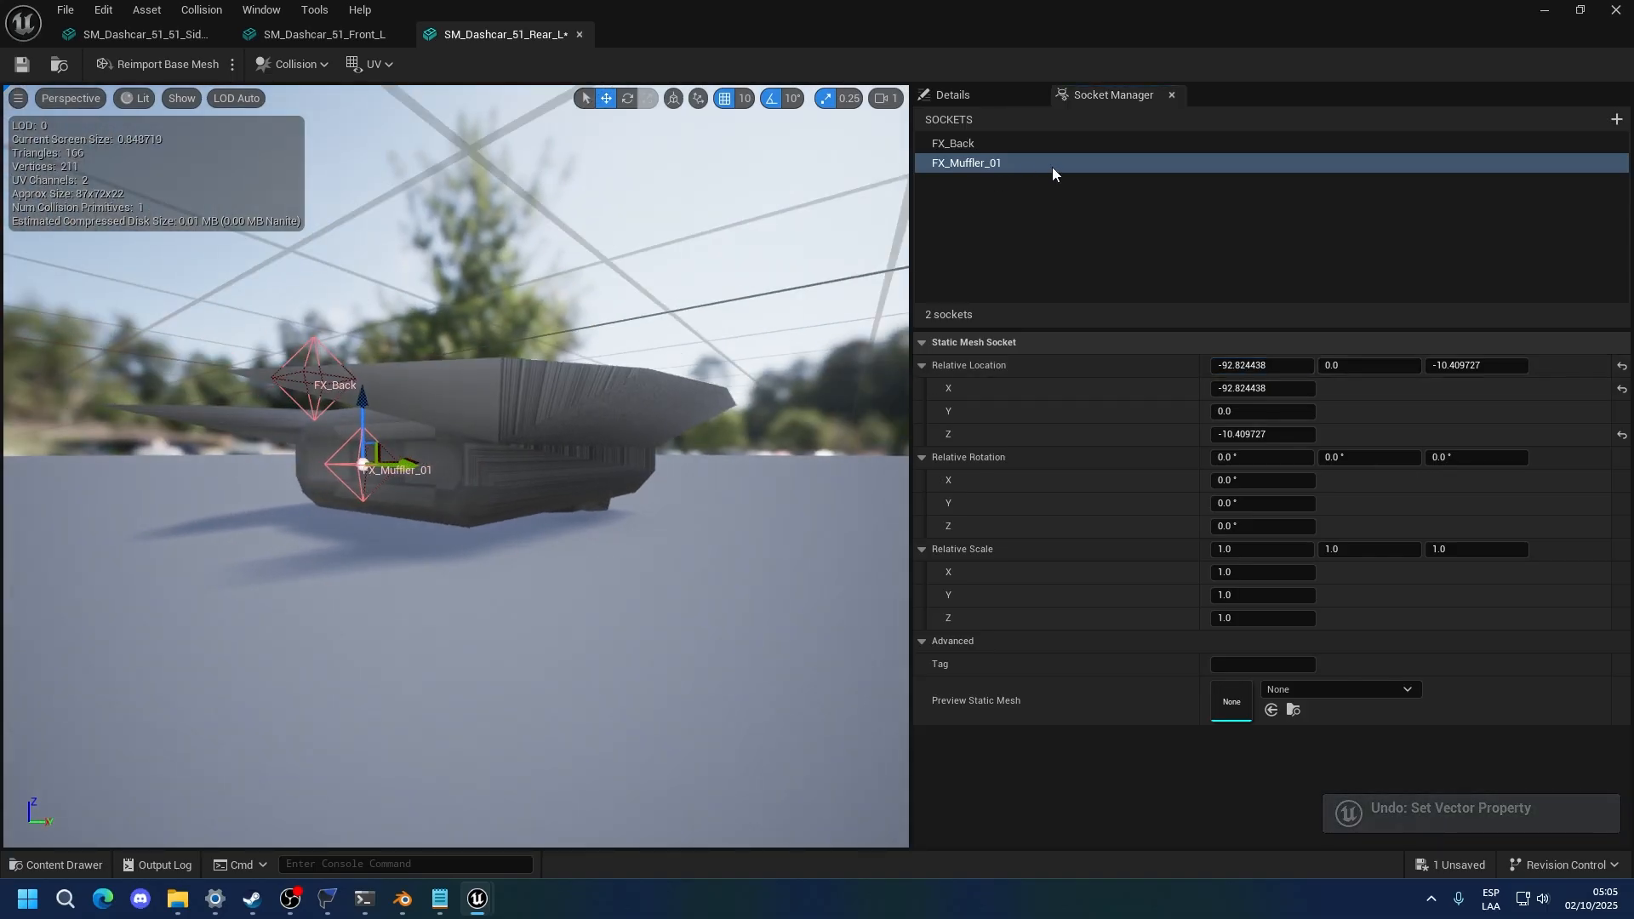
Add another socket to the rear mesh and name it FX_Muffler_02
{"action": "left_click", "coordinate": [1617, 120]}
{"action": "double_click", "coordinate": [985, 166]}
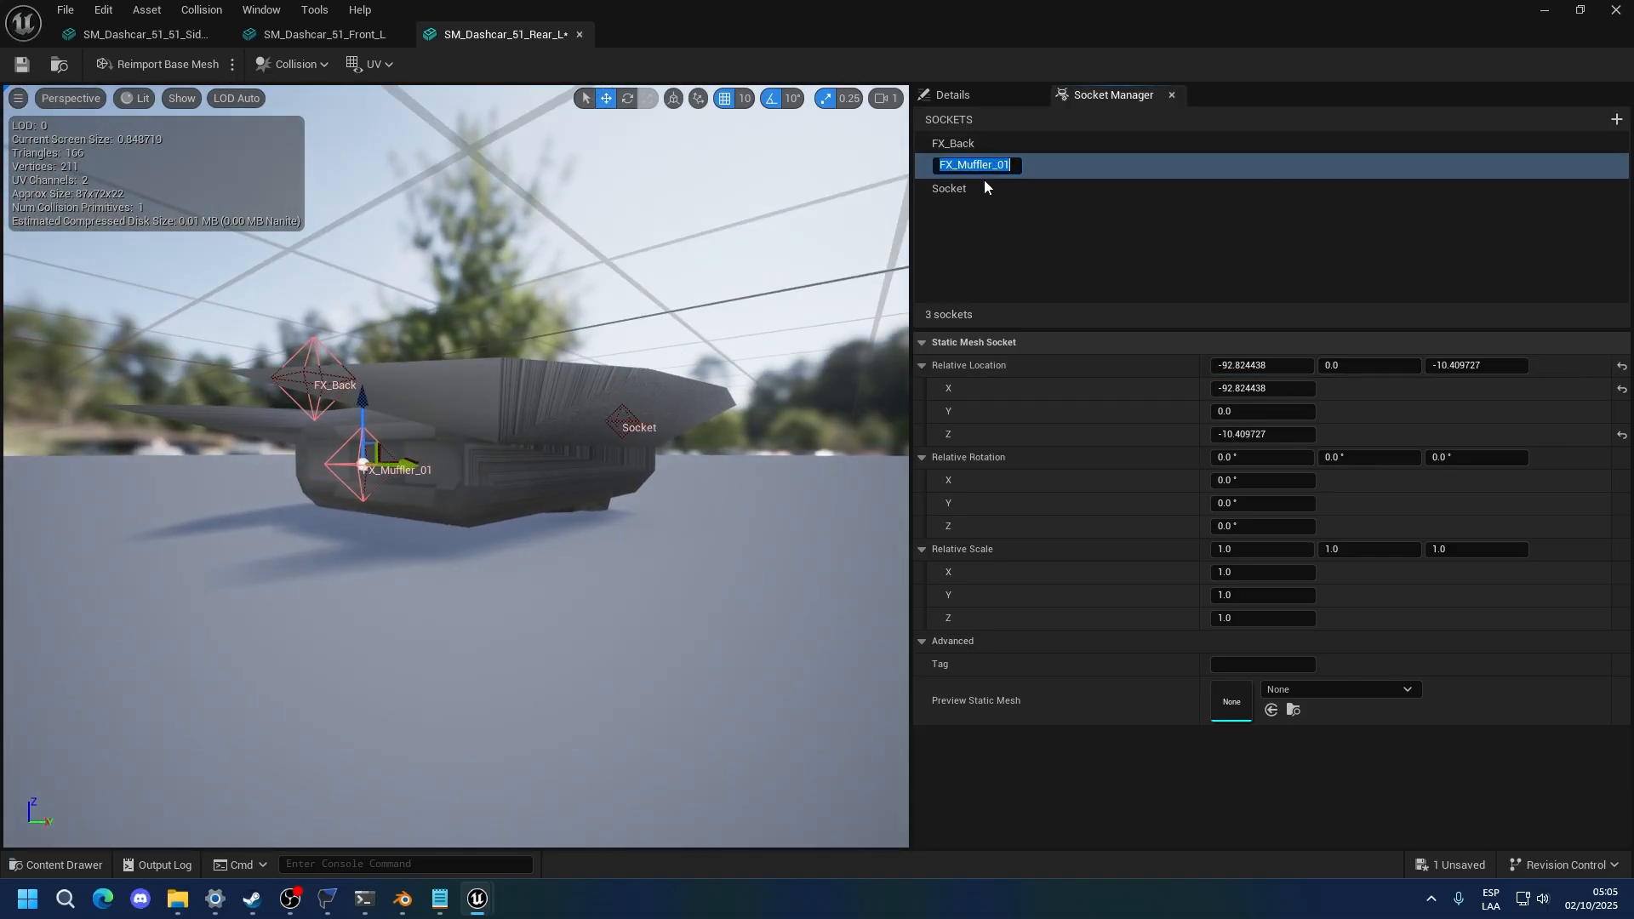
{"action": "key", "text": "ctrl+c"}
{"action": "double_click", "coordinate": [973, 187]}
{"action": "key", "text": "ctrl+v"}
{"action": "key", "text": "BackSpace"}
{"action": "type", "text": "2"}
{"action": "key", "text": "Return"}
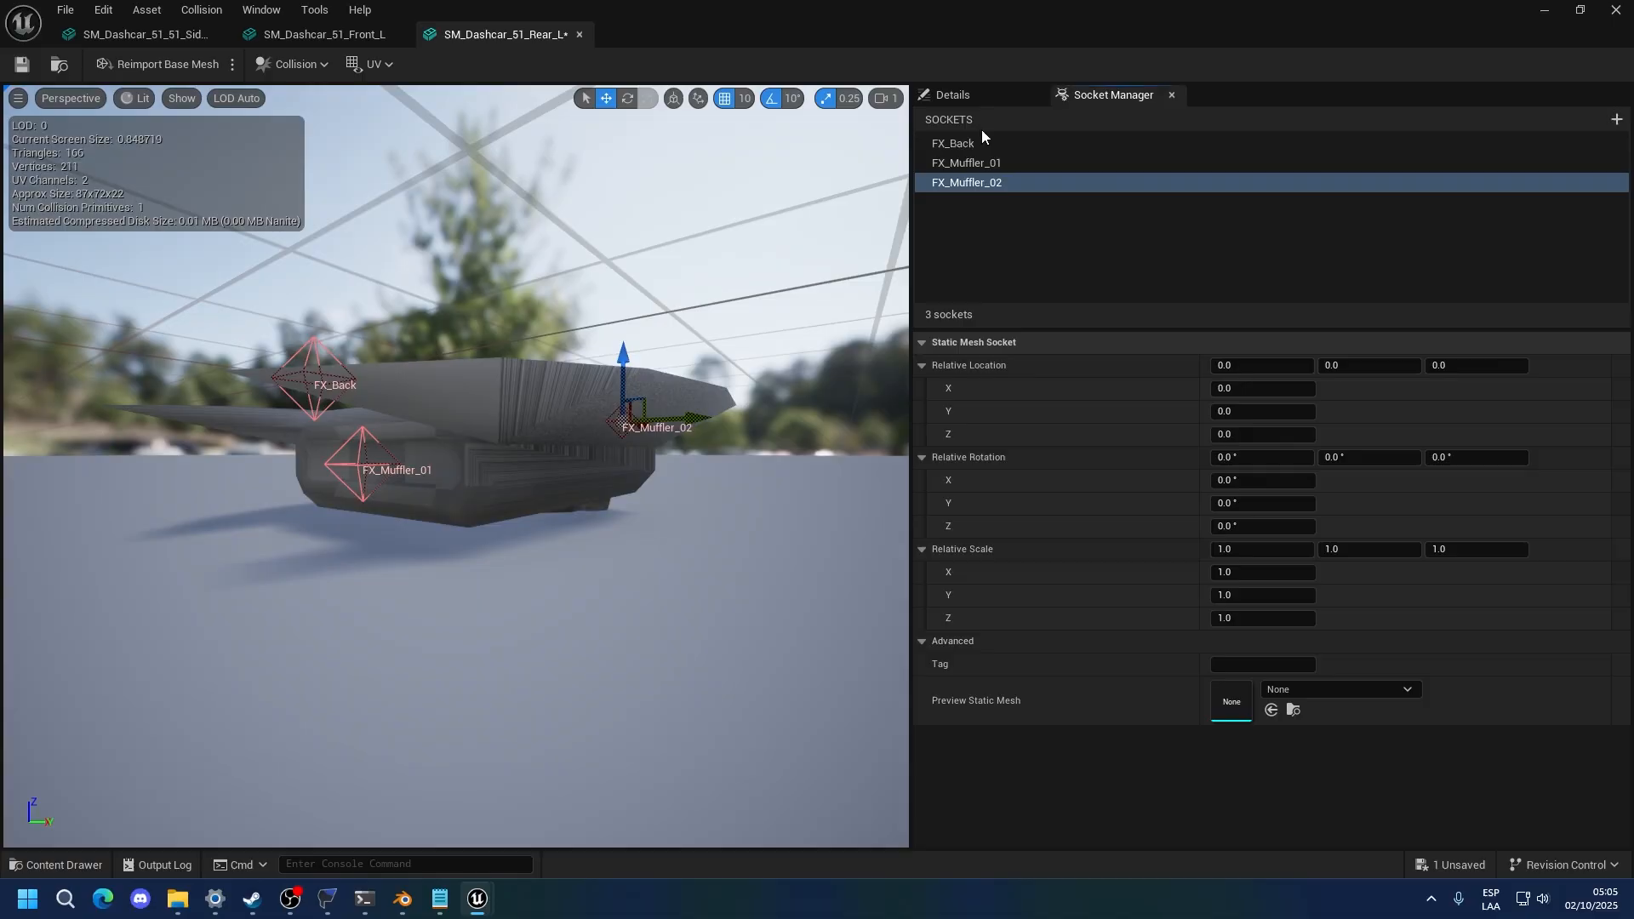
Copy the relative location of FX_Muffler_01 to FX_Muffler_02 and save the rear mesh
{"action": "left_click", "coordinate": [970, 163]}
{"action": "right_click", "coordinate": [994, 369]}
{"action": "left_click", "coordinate": [1036, 462]}
{"action": "left_click", "coordinate": [974, 182]}
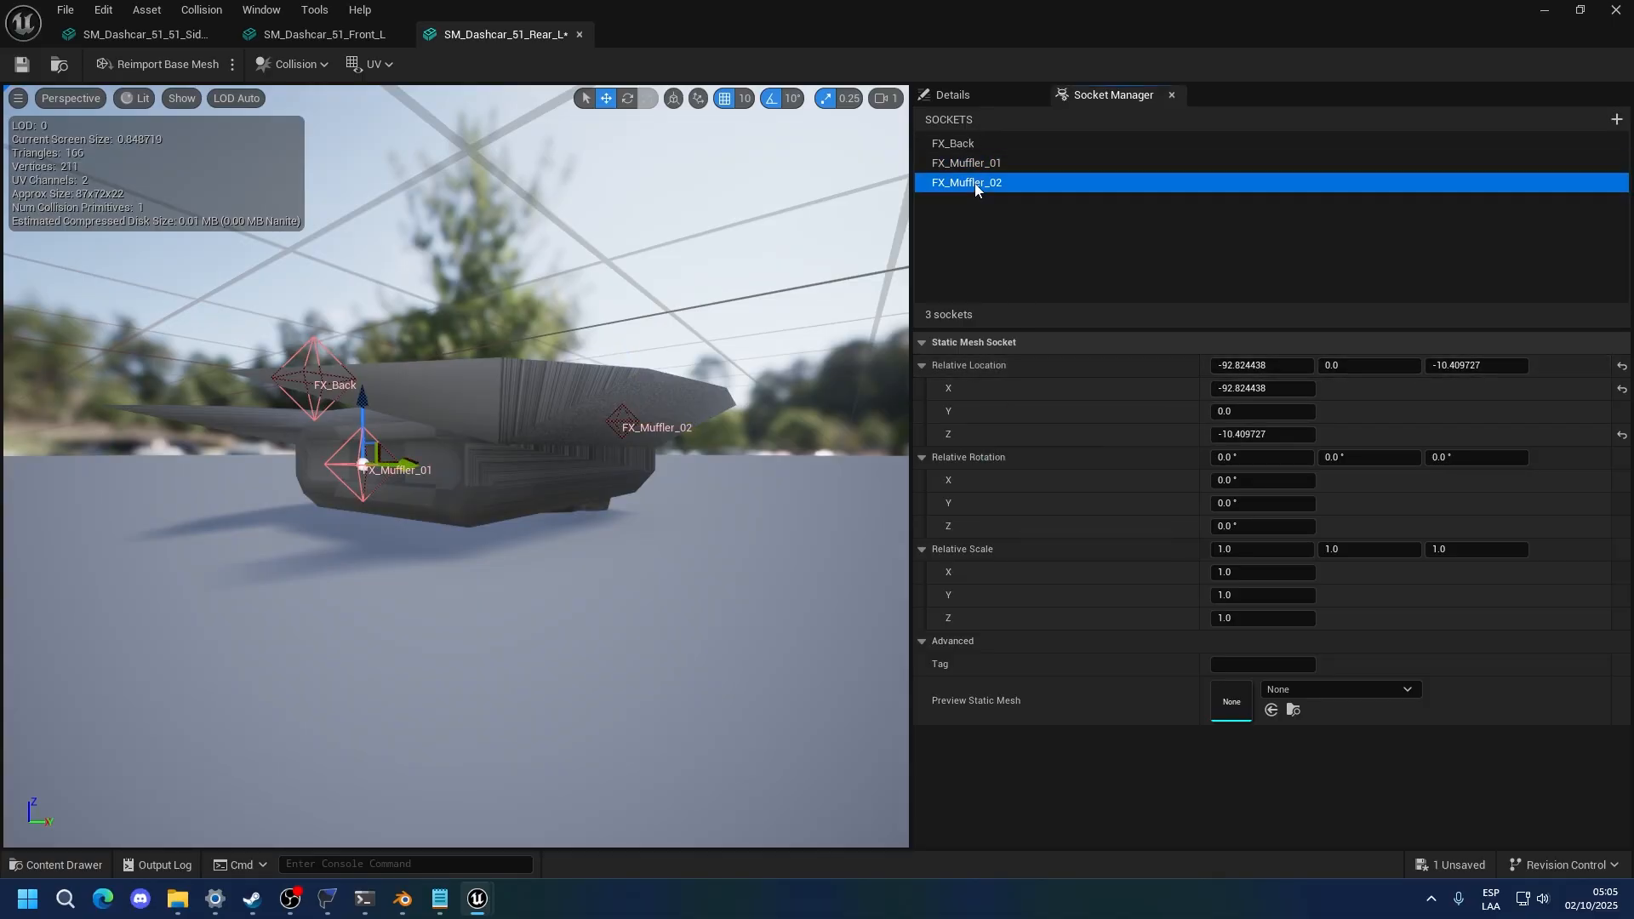
{"action": "right_click", "coordinate": [978, 366]}
{"action": "left_click", "coordinate": [1021, 468]}
{"action": "left_click_drag", "start_coordinate": [427, 233], "coordinate": [545, 290], "text": "alt"}
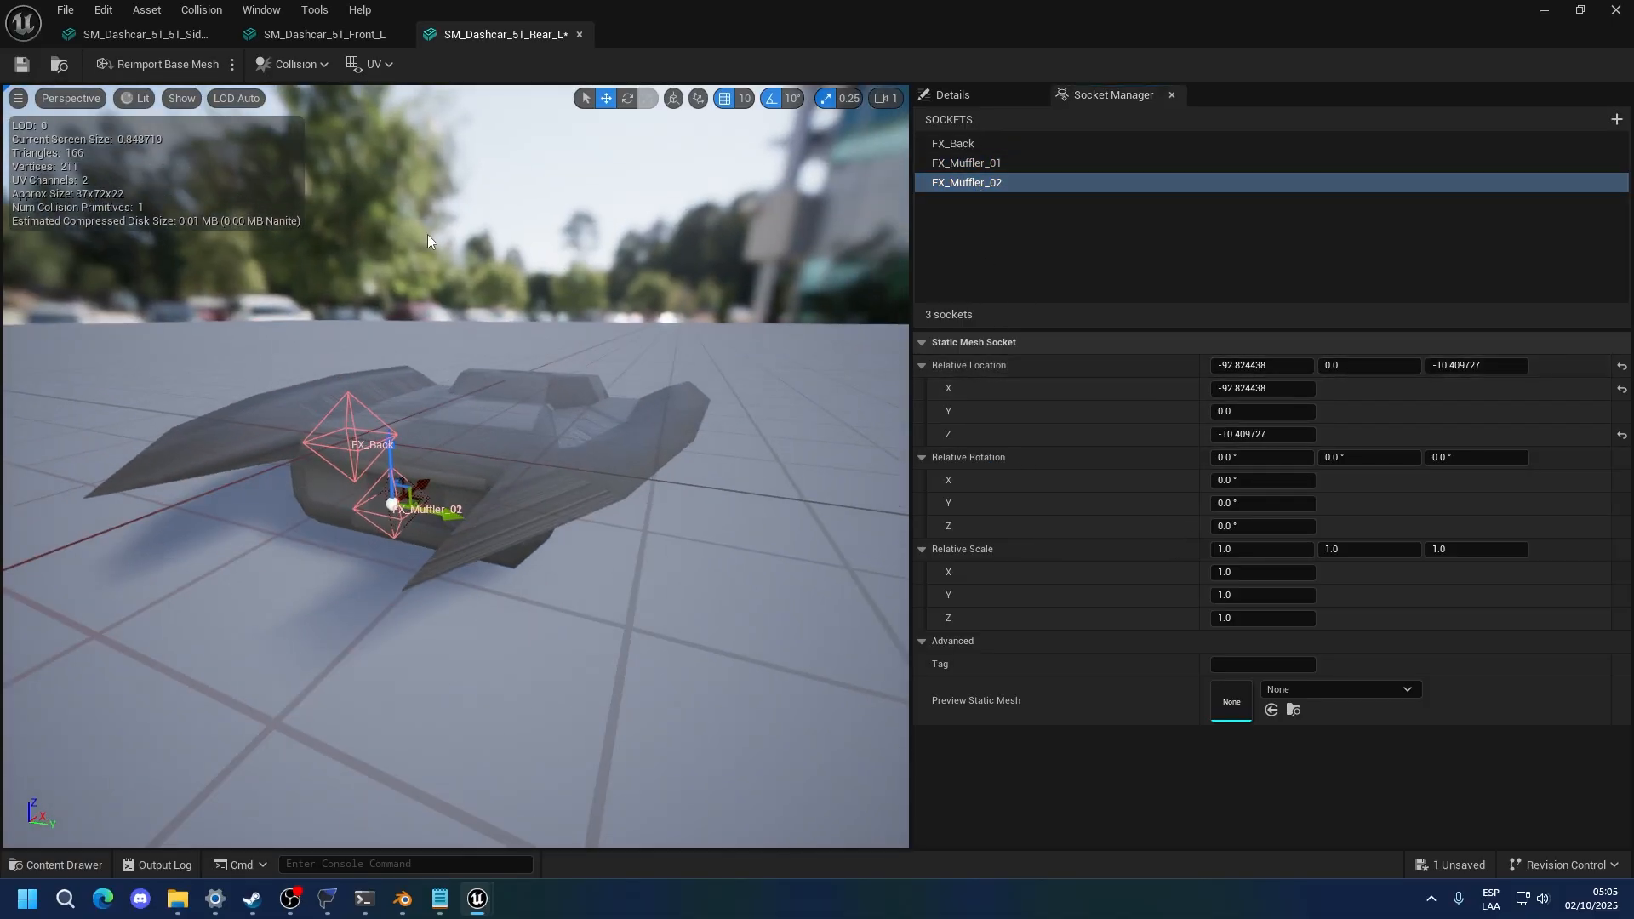
{"action": "left_click", "coordinate": [427, 233]}
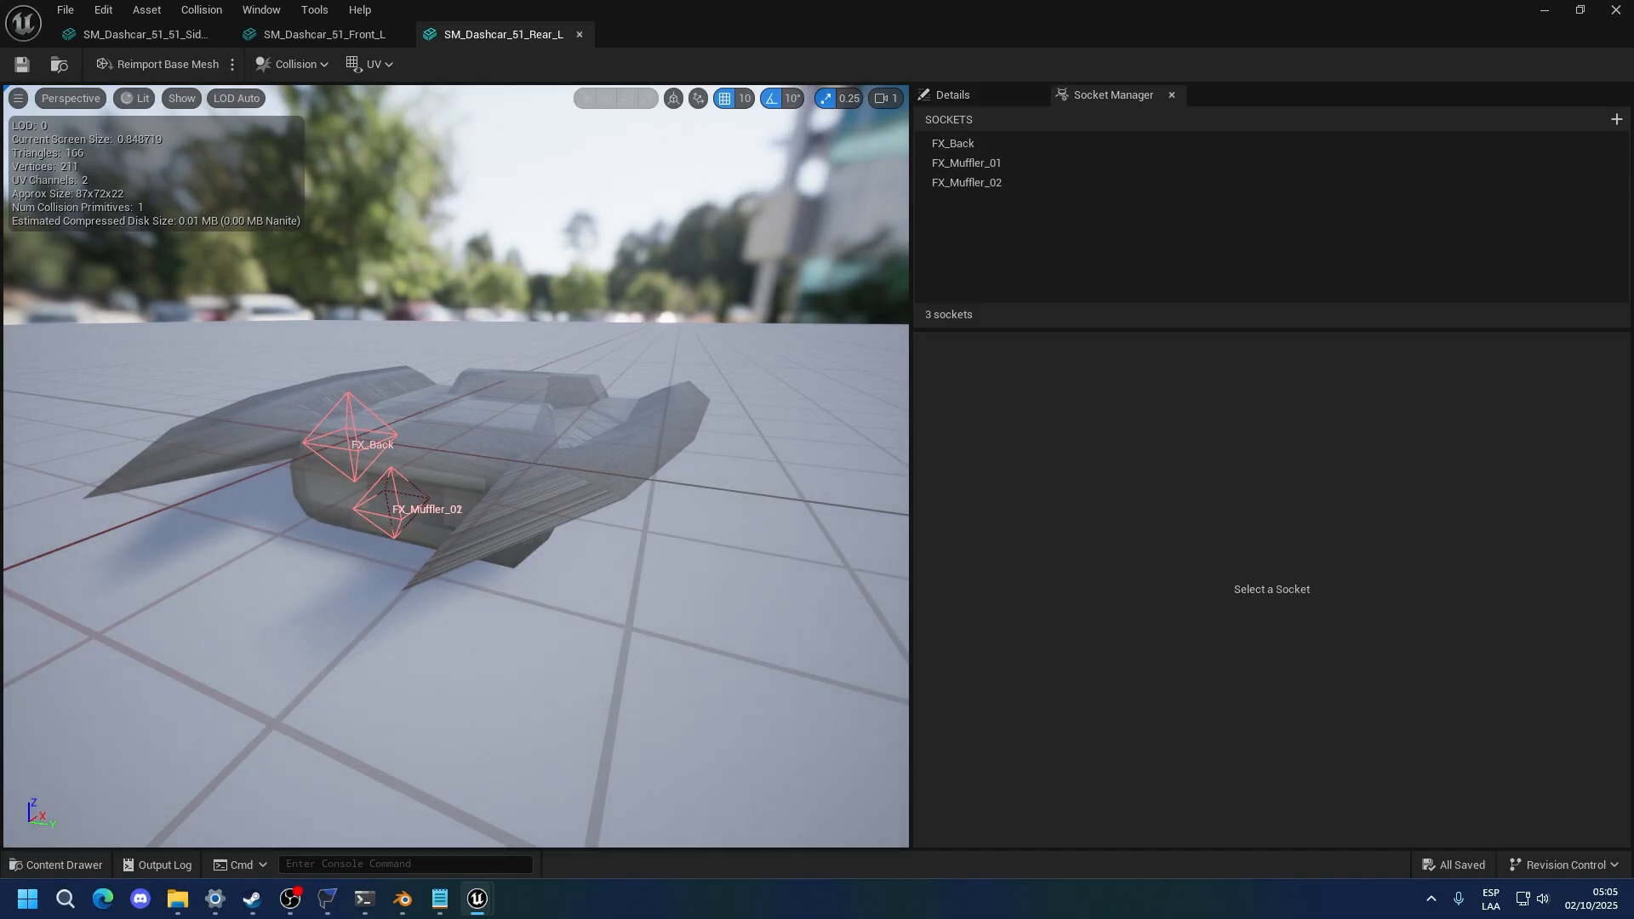
Add a FlightUnit_01 socket to the rear mesh and place it beside the body at X -90, Y -50
{"action": "key", "text": "alt+Tab"}
{"action": "left_click", "coordinate": [503, 249]}
{"action": "left_click_drag", "start_coordinate": [495, 662], "coordinate": [671, 513]}
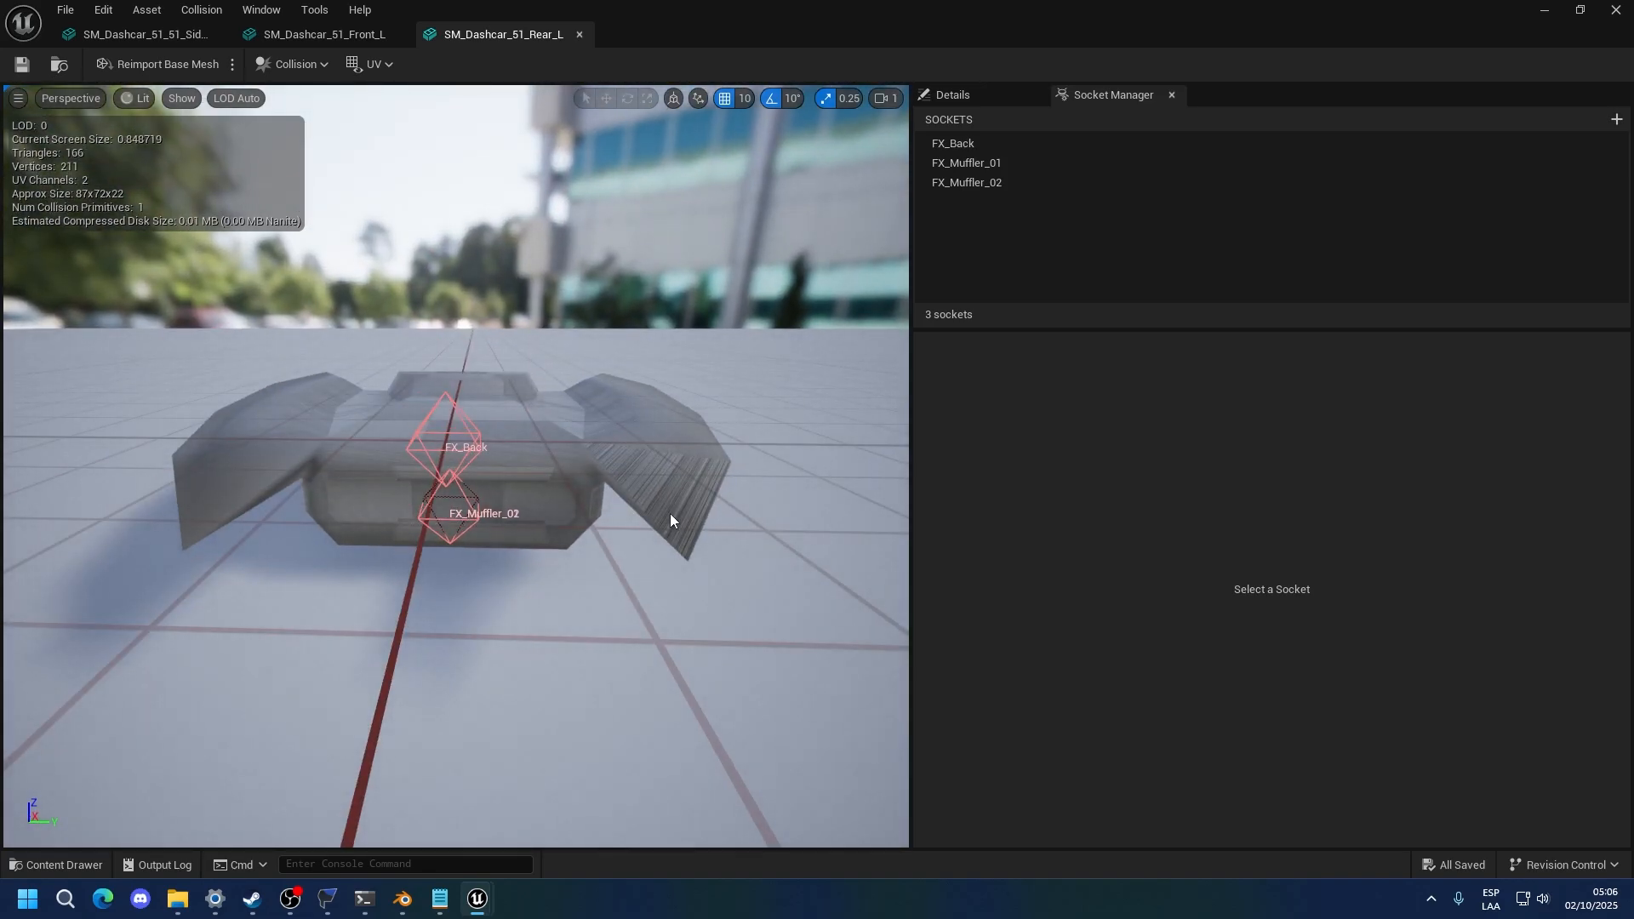
{"action": "left_click", "coordinate": [1617, 119]}
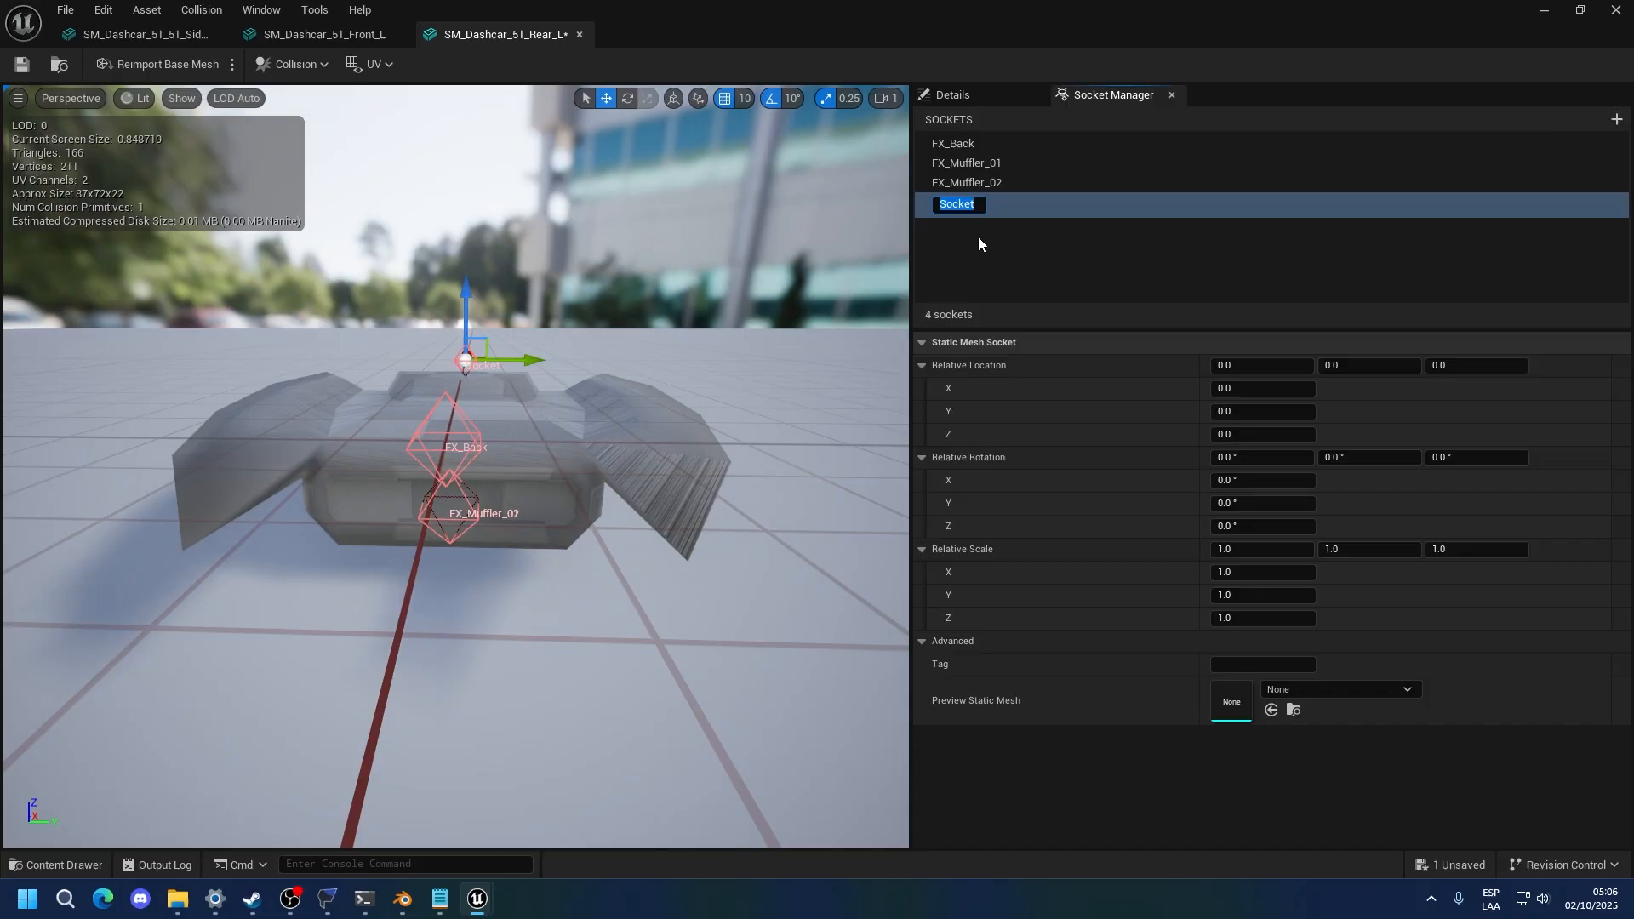
{"action": "type", "text": "FlightUnit_01"}
{"action": "key", "text": "Return"}
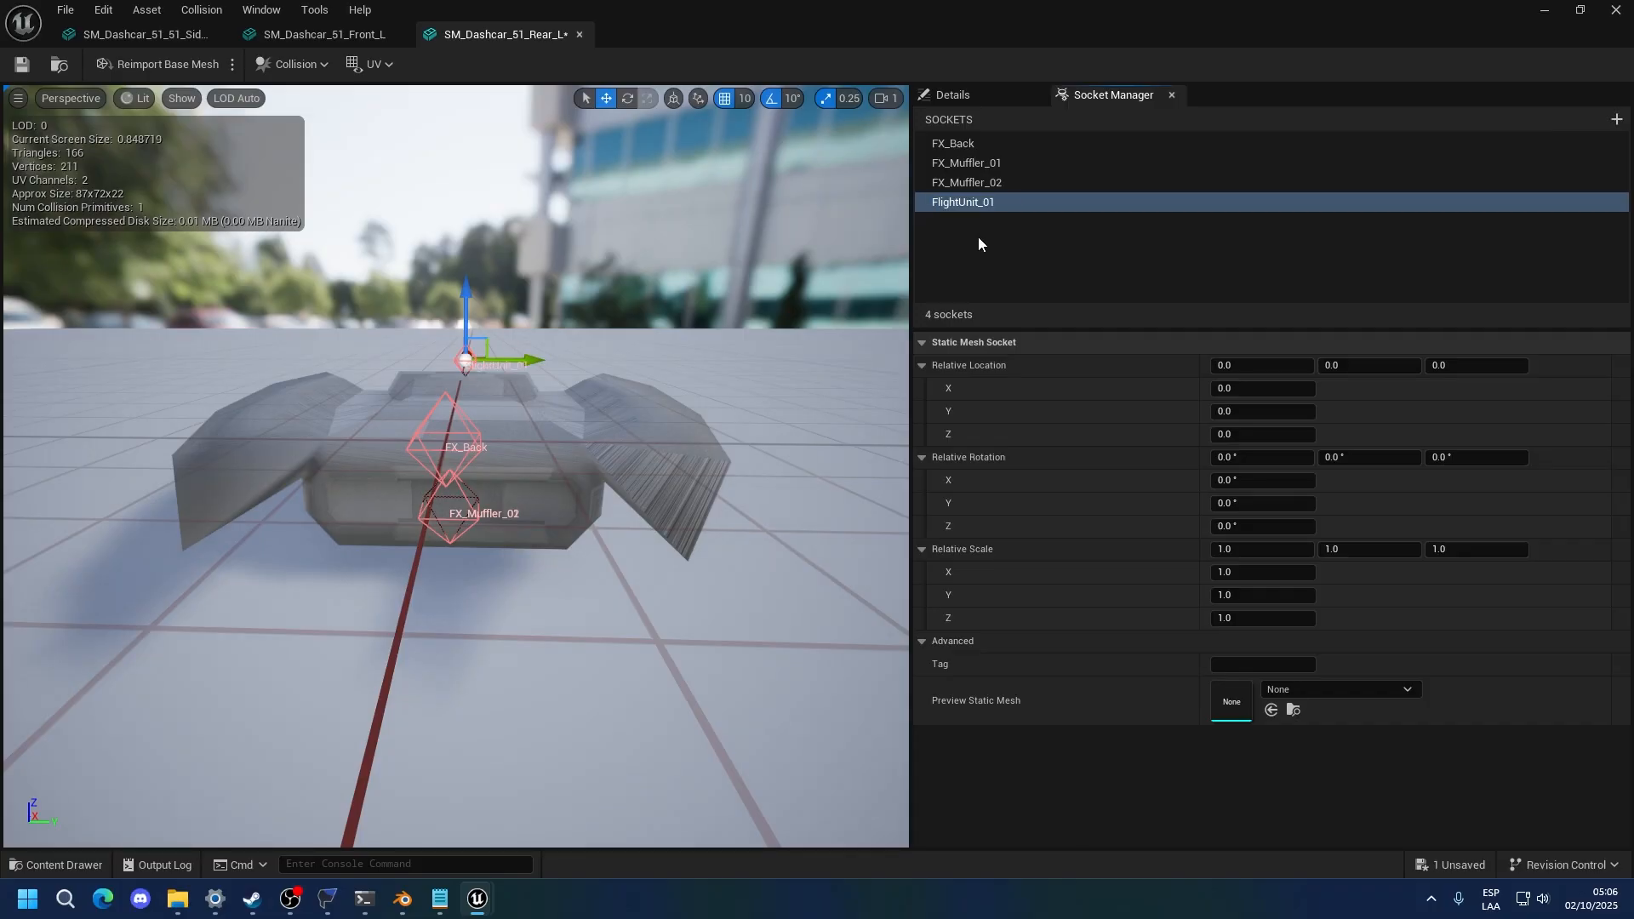
{"action": "left_click_drag", "start_coordinate": [550, 293], "coordinate": [557, 358]}
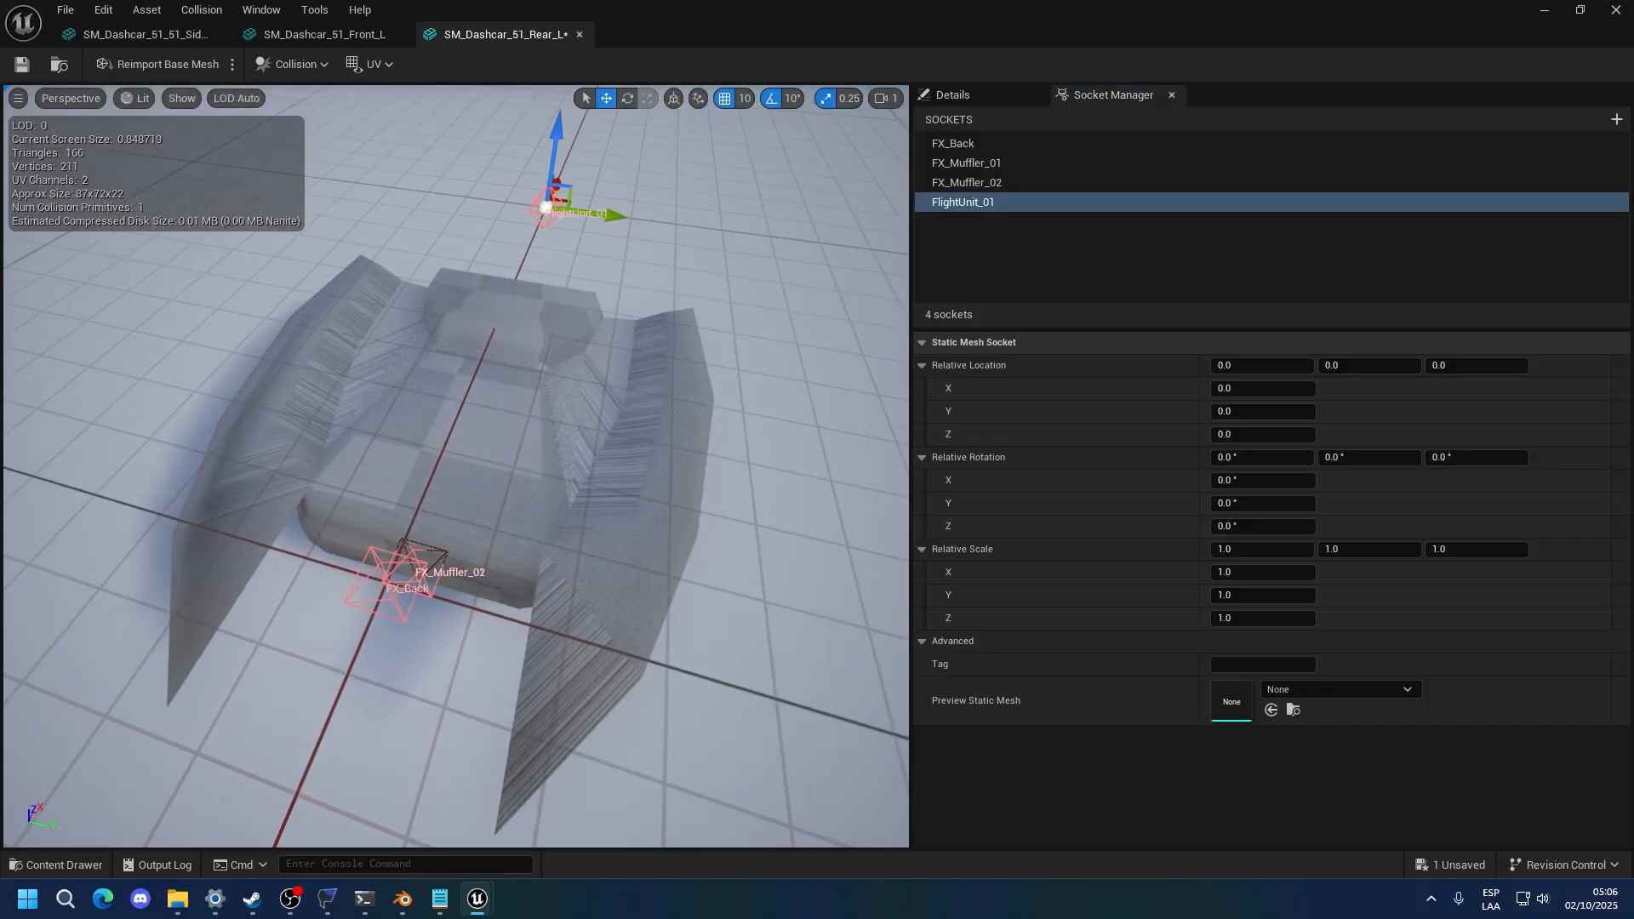
{"action": "left_click_drag", "start_coordinate": [570, 180], "coordinate": [354, 538]}
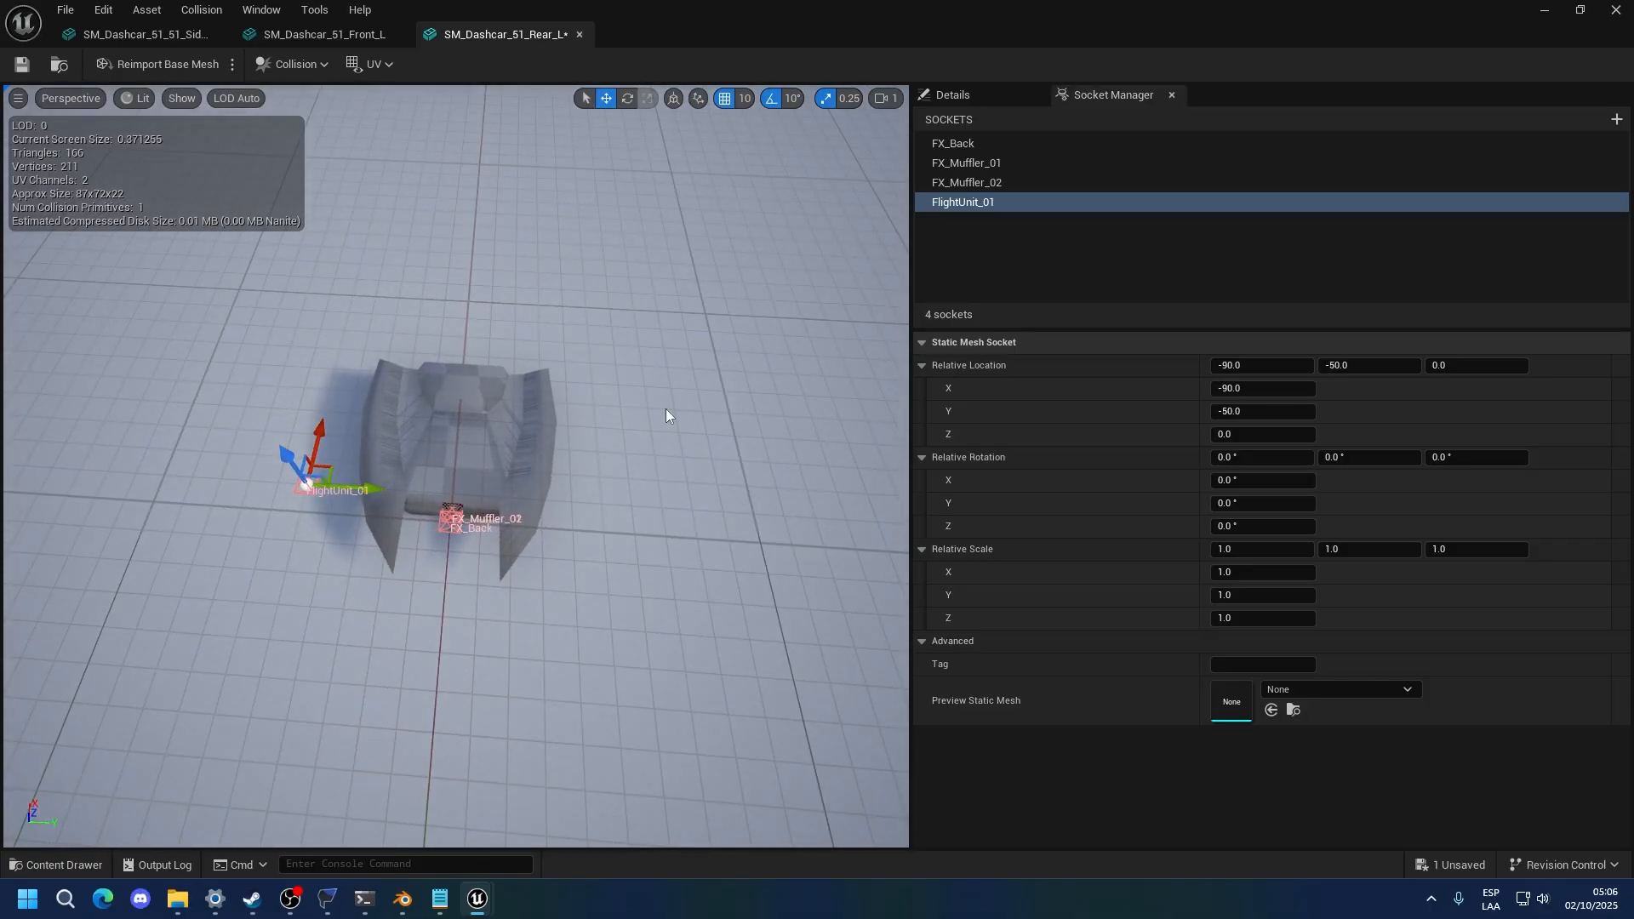
Add another socket to the rear mesh and name it FlightUnit_02
{"action": "left_click", "coordinate": [991, 204]}
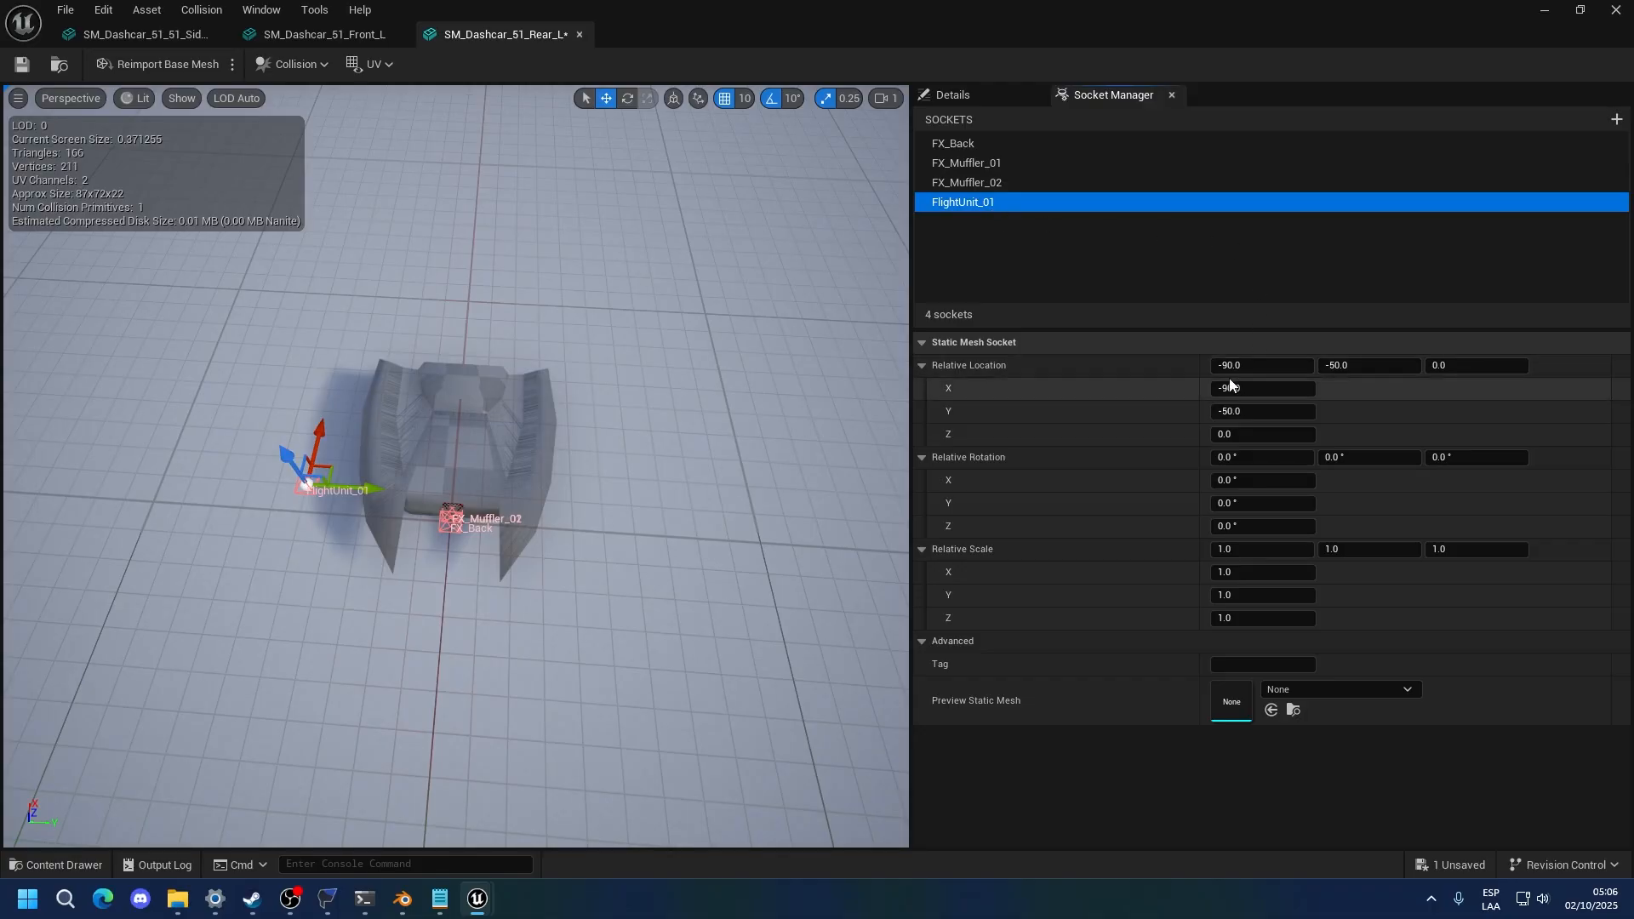
{"action": "left_click", "coordinate": [1616, 119]}
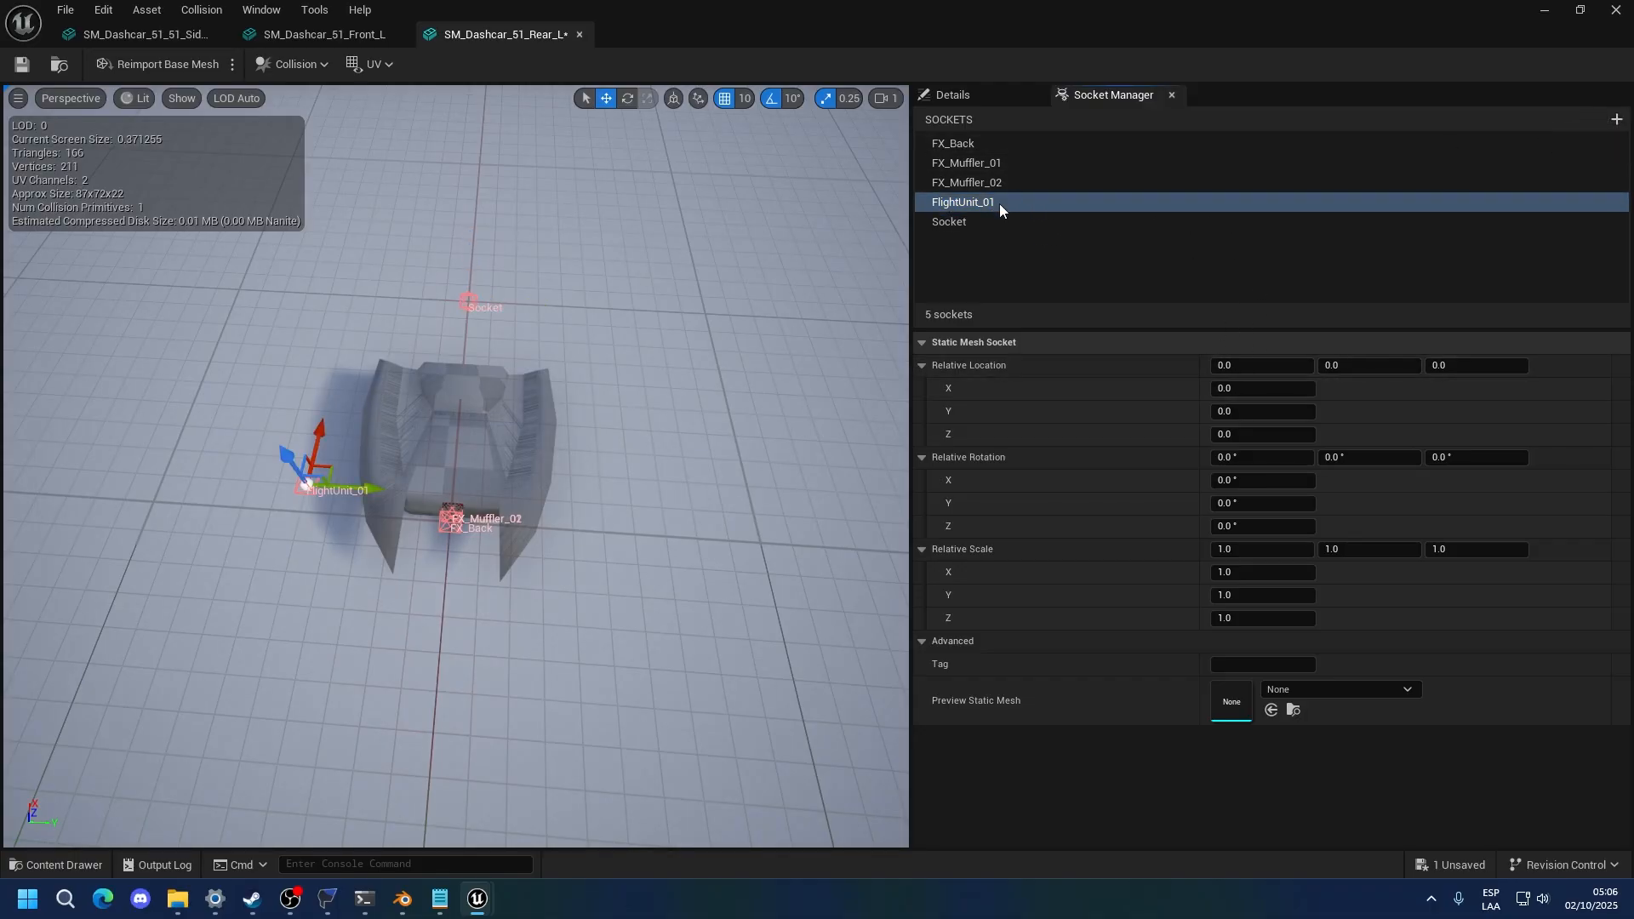
{"action": "double_click", "coordinate": [955, 225]}
{"action": "type", "text": "FlightUnit_02"}
{"action": "key", "text": "Return"}
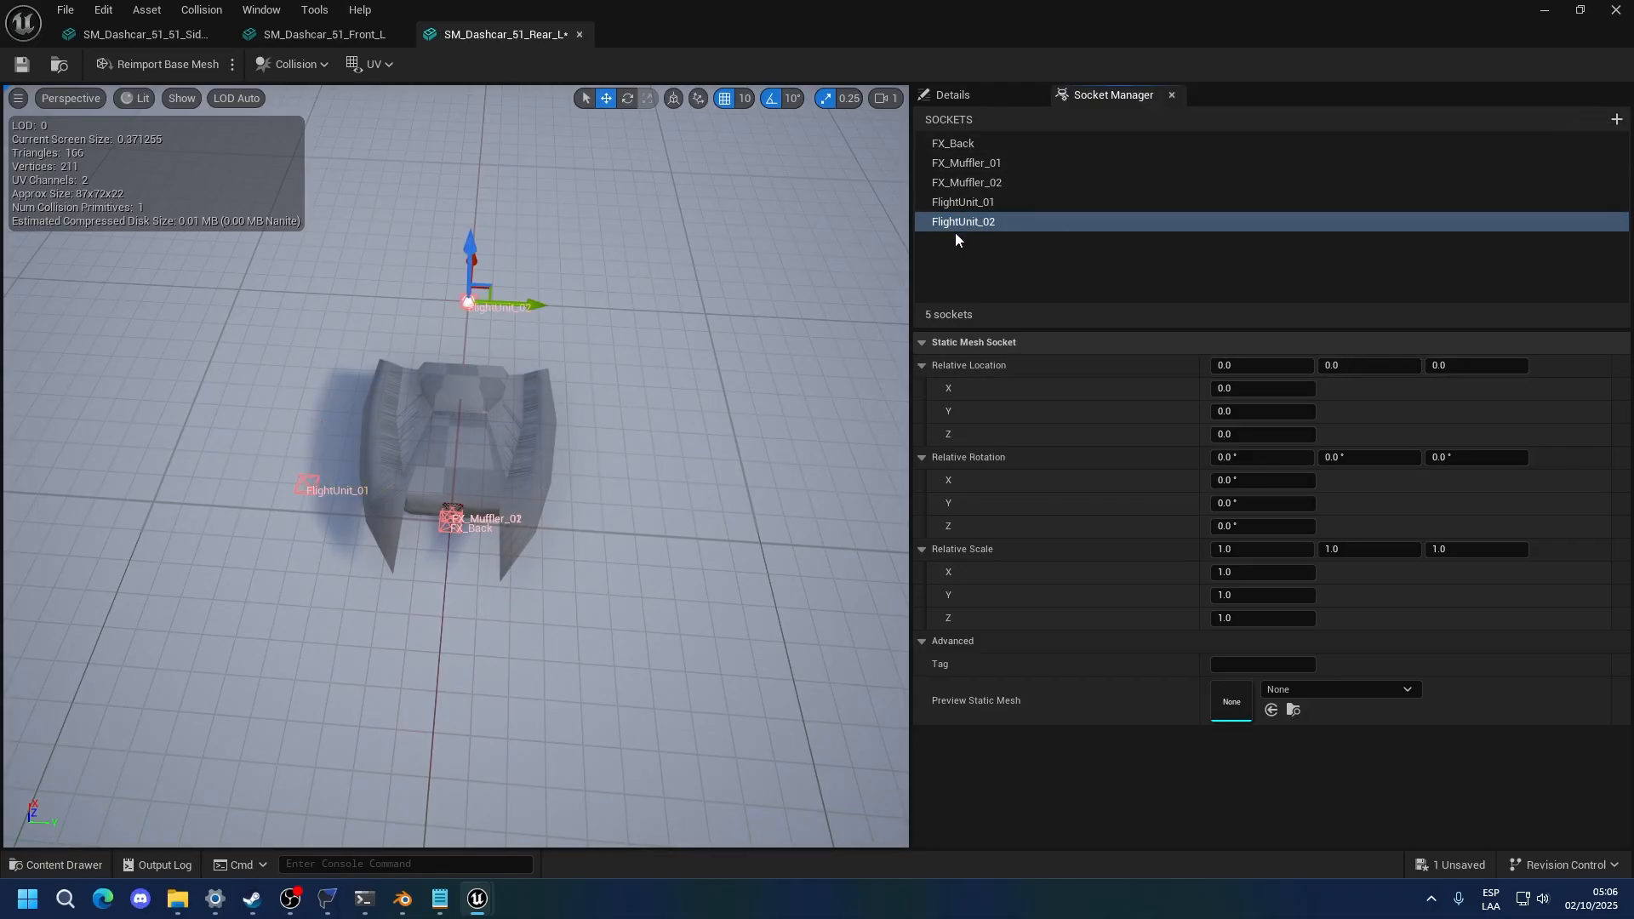
Copy the relative location of the FlightUnit_01 socket to FlightUnit_02
{"action": "left_click", "coordinate": [311, 485]}
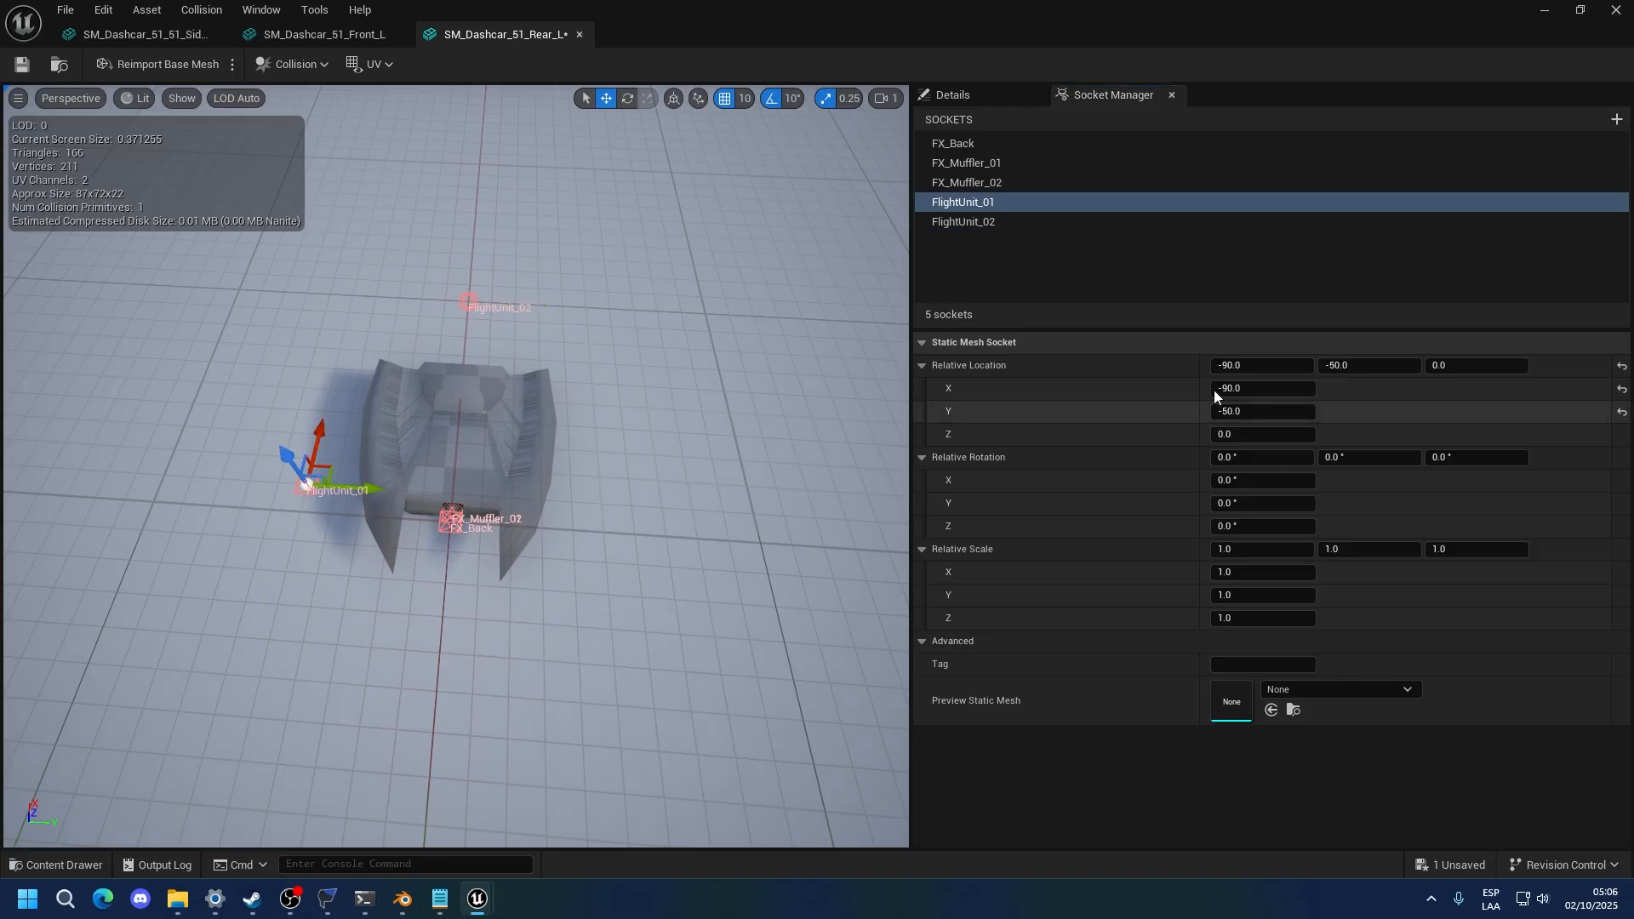
{"action": "right_click", "coordinate": [1091, 373]}
{"action": "left_click", "coordinate": [1131, 456]}
{"action": "left_click", "coordinate": [979, 222]}
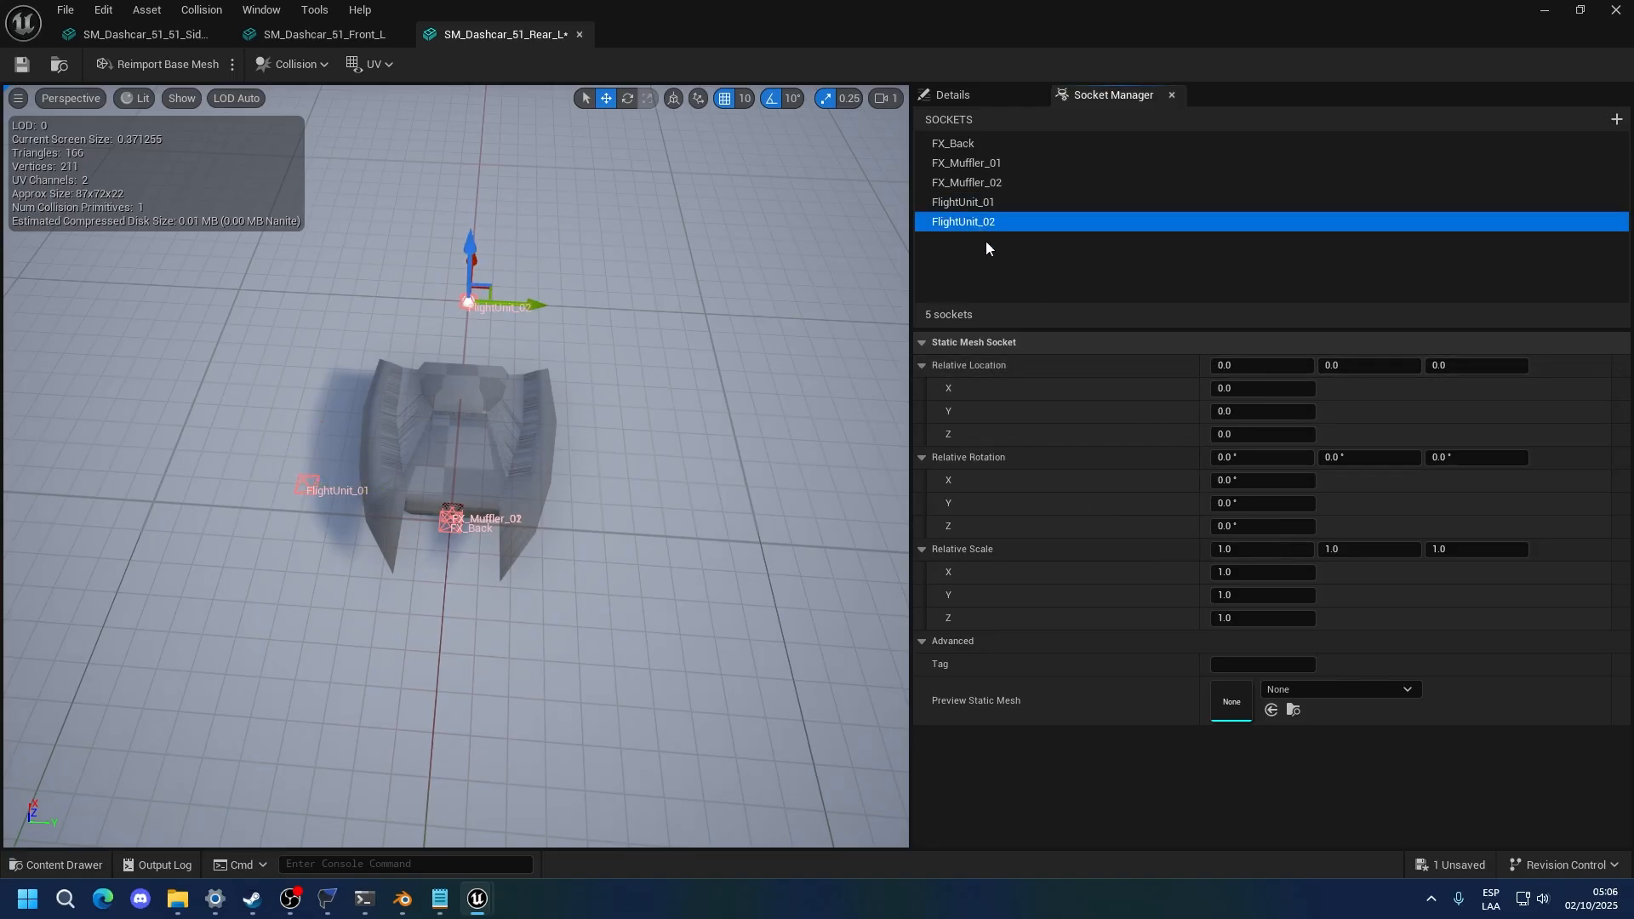
{"action": "right_click", "coordinate": [1026, 368]}
{"action": "left_click", "coordinate": [1064, 483]}
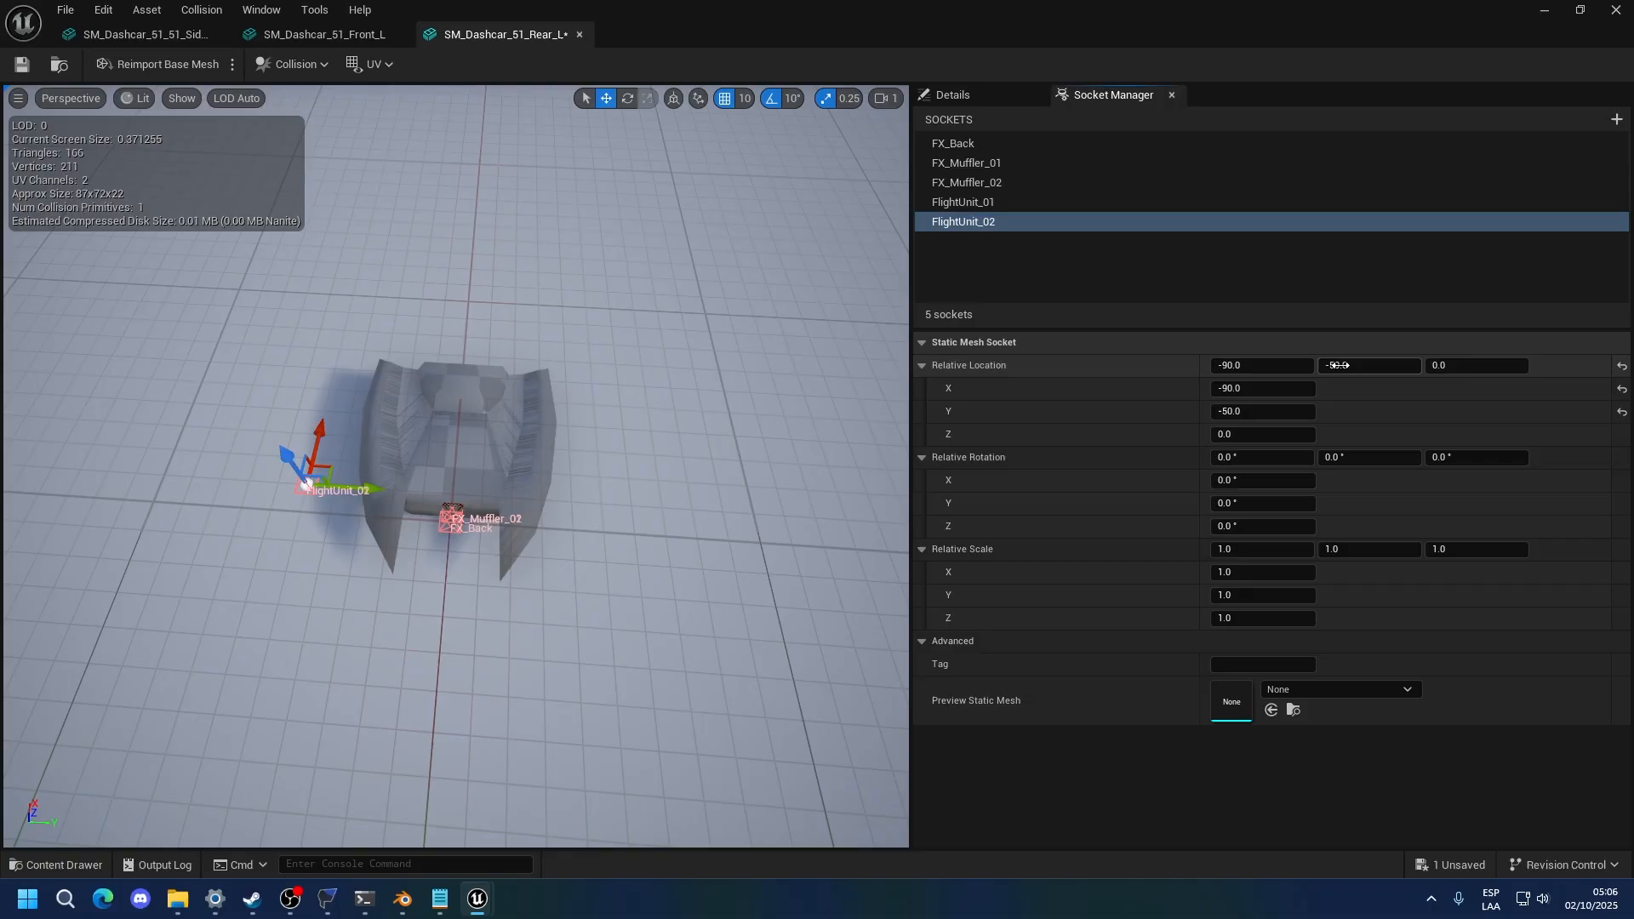
Mirror FlightUnit_02 to the opposite side of the body by setting its Y location to 50, and save the rear mesh
{"action": "key", "text": "Delete"}
{"action": "key", "text": "Return"}
{"action": "left_click", "coordinate": [499, 260]}
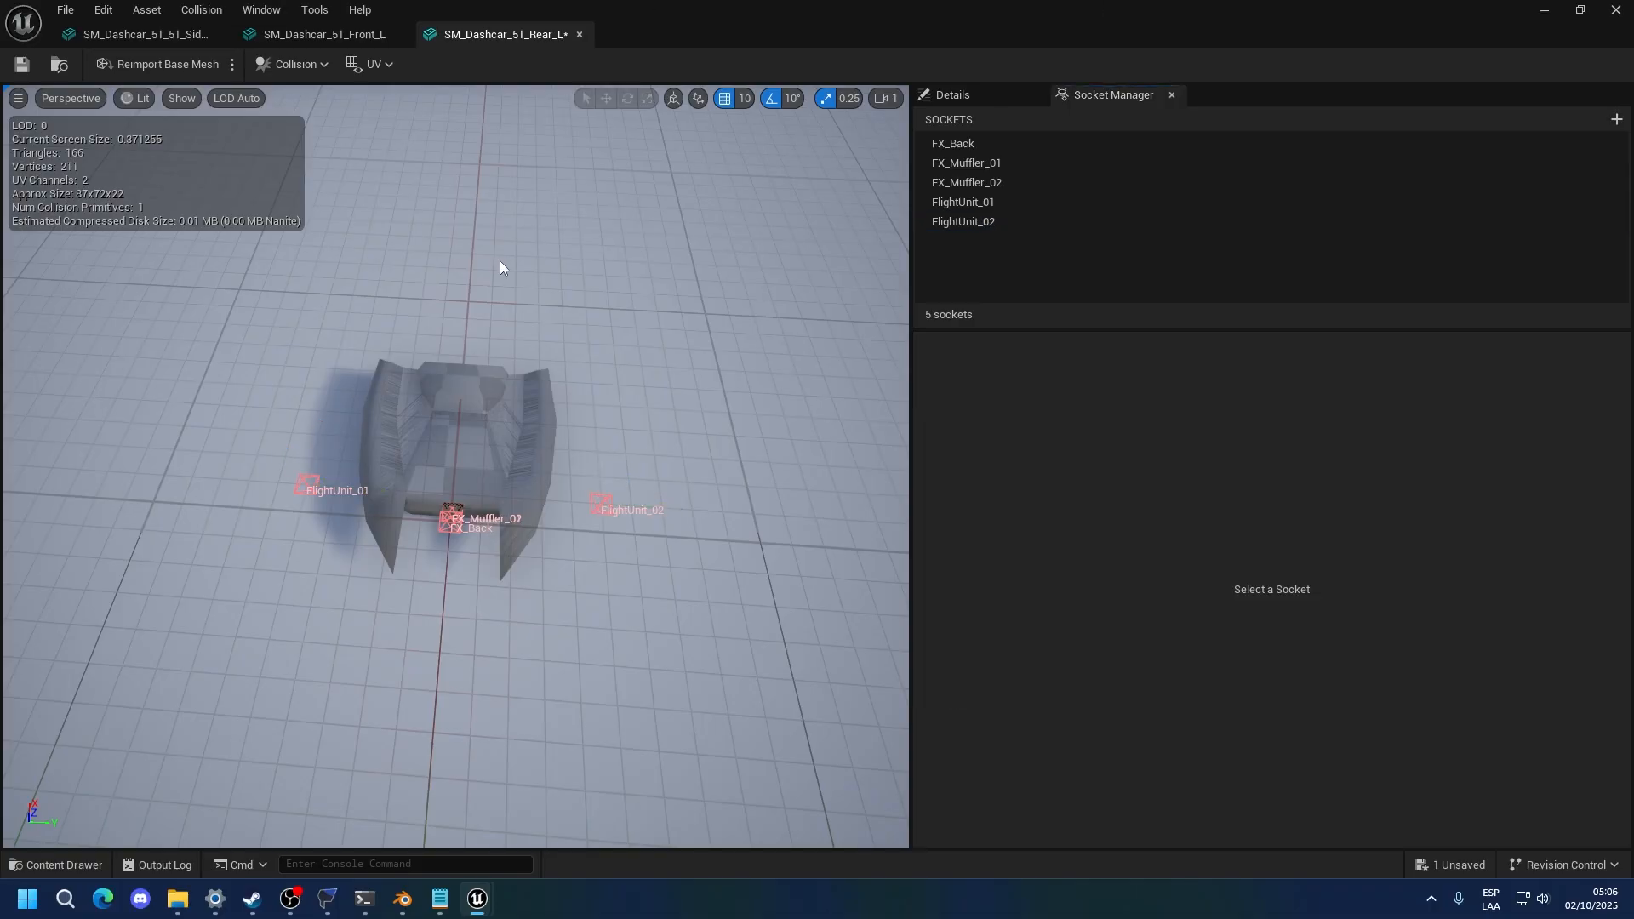
{"action": "key", "text": "ctrl+s"}
{"action": "left_click_drag", "start_coordinate": [707, 416], "coordinate": [562, 281], "text": "alt"}
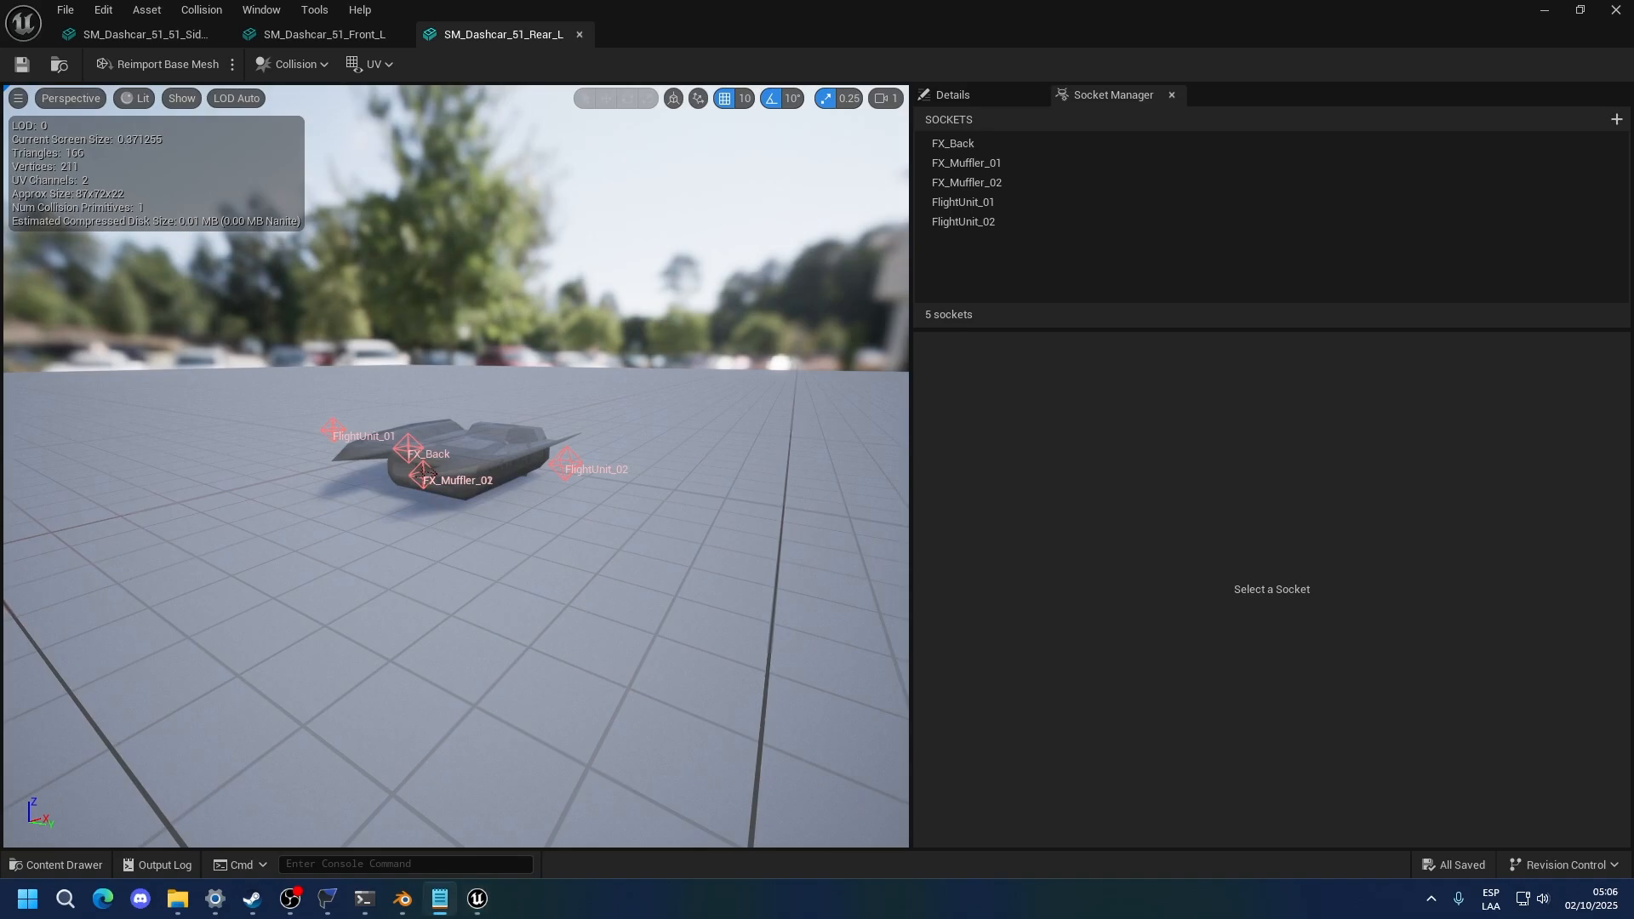
Add an AquaUnit_01 socket to the rear mesh and place it at X -100, Y -20, Z -20
{"action": "left_click", "coordinate": [1617, 119]}
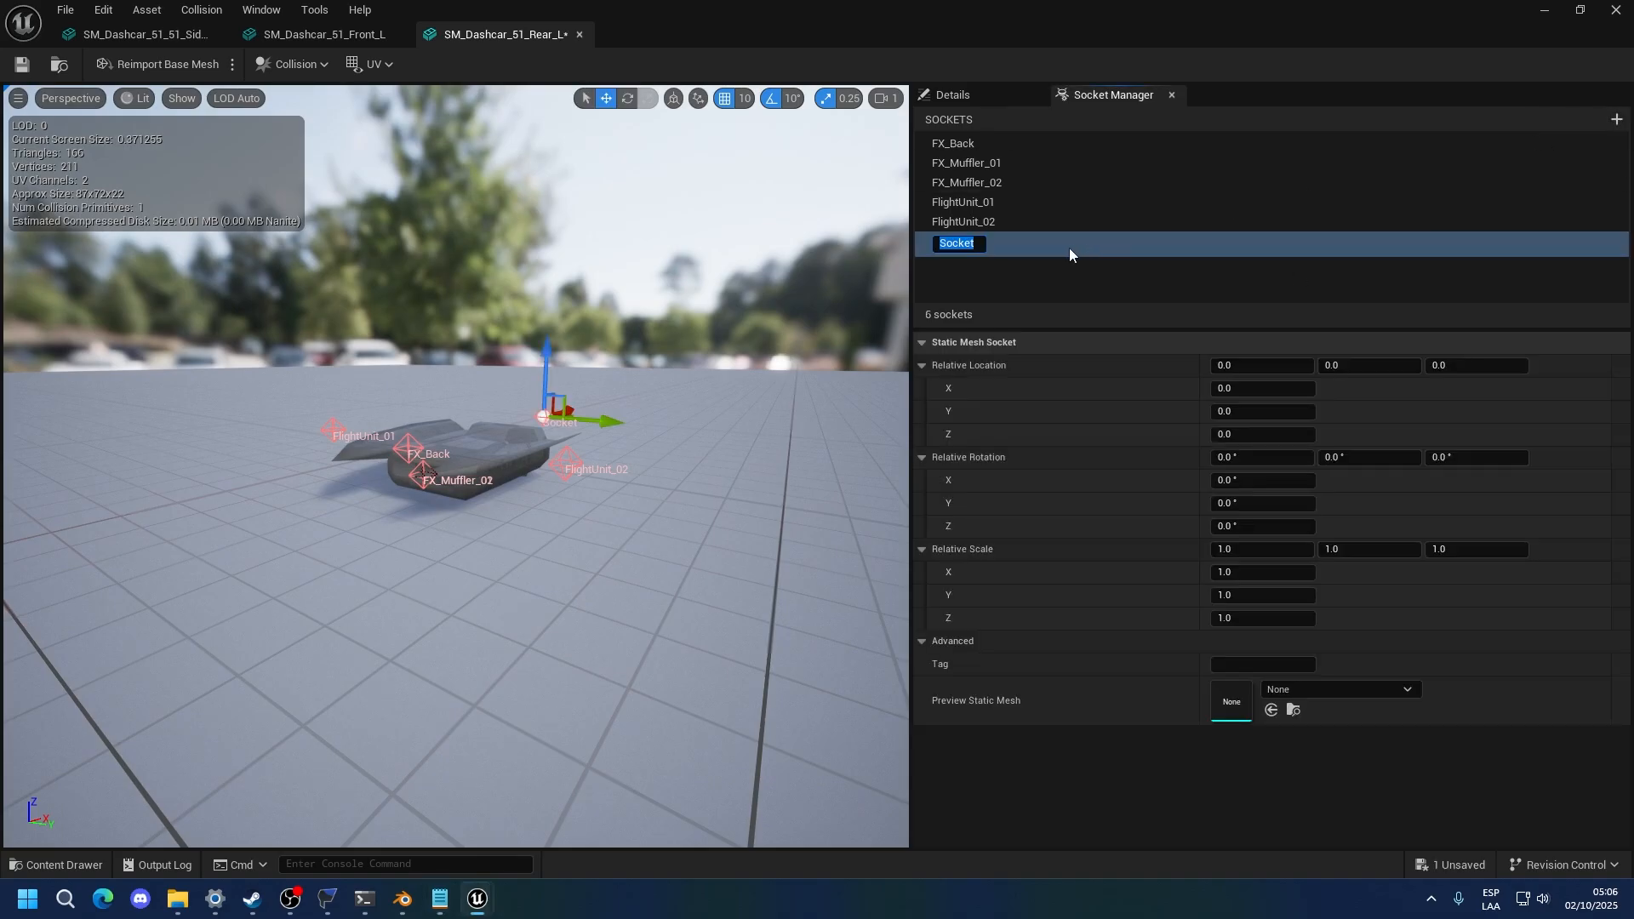
{"action": "type", "text": "AquaUnit_01"}
{"action": "key", "text": "Return"}
{"action": "left_click_drag", "start_coordinate": [644, 341], "coordinate": [527, 511], "text": "alt"}
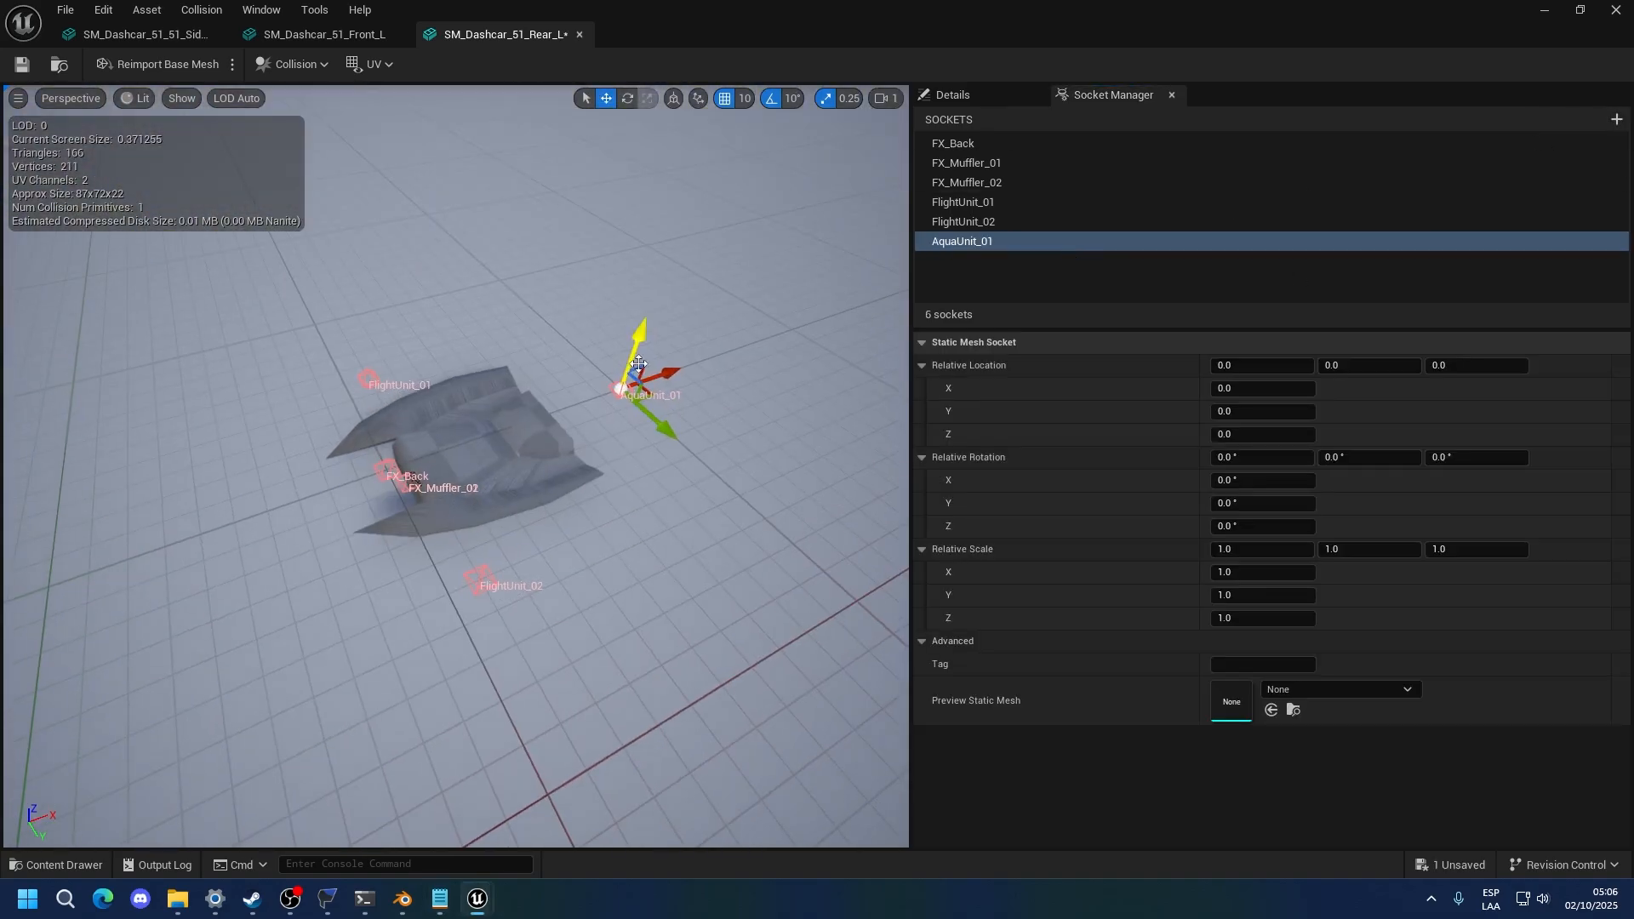
{"action": "left_click_drag", "start_coordinate": [676, 368], "coordinate": [455, 456]}
{"action": "left_click_drag", "start_coordinate": [515, 503], "coordinate": [461, 528]}
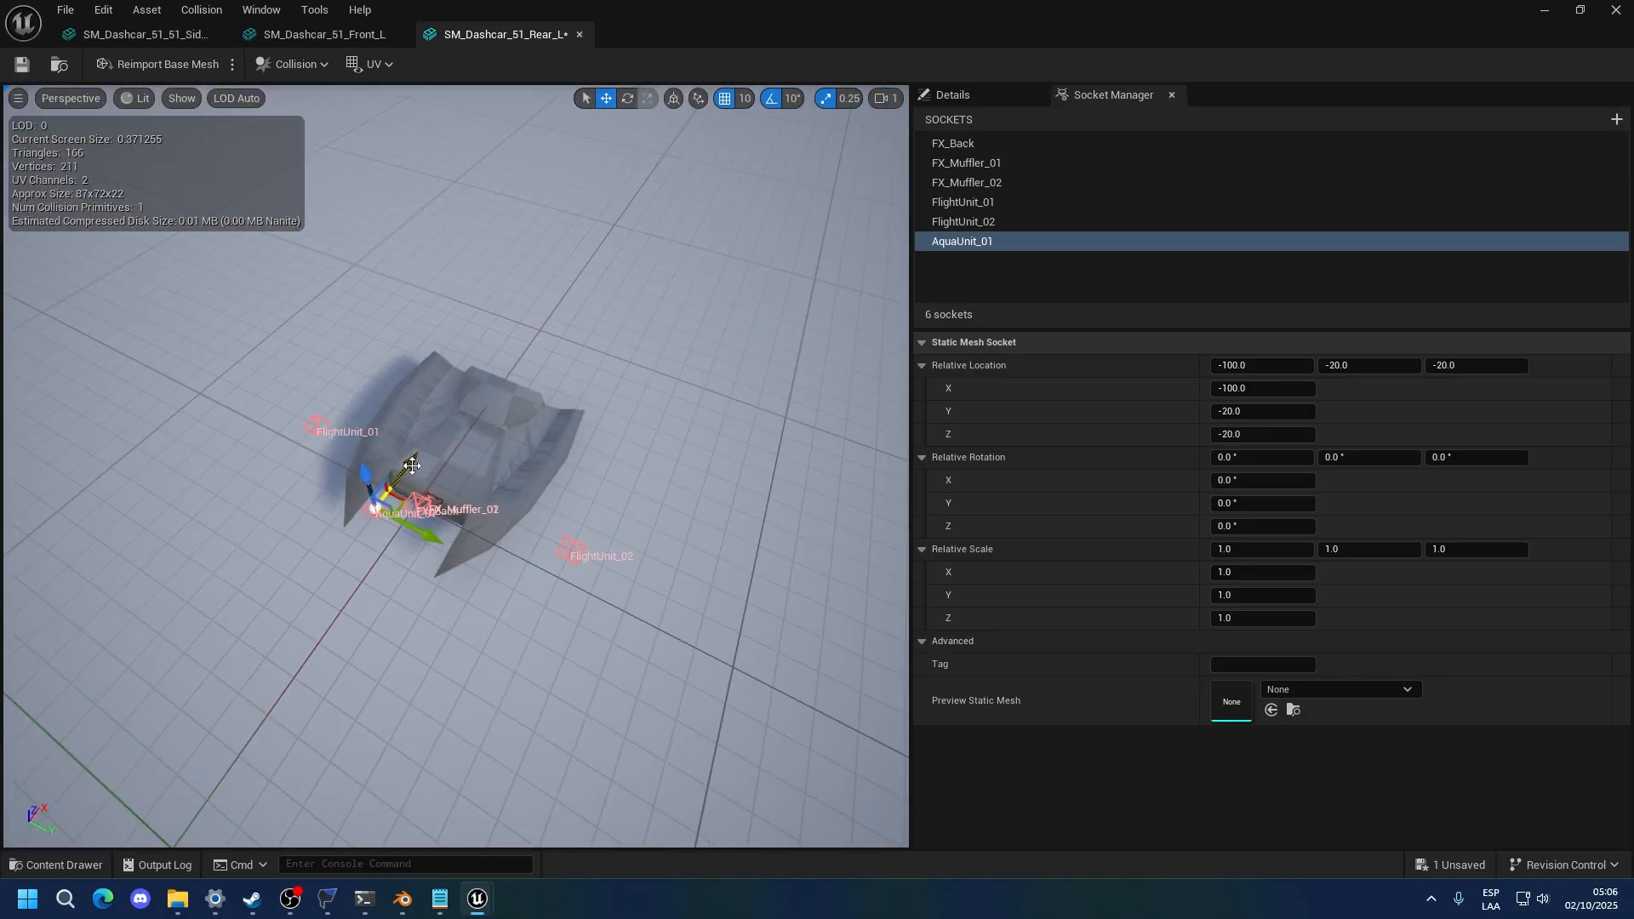
{"action": "left_click_drag", "start_coordinate": [412, 466], "coordinate": [412, 466], "text": "alt"}
{"action": "left_click", "coordinate": [1000, 267]}
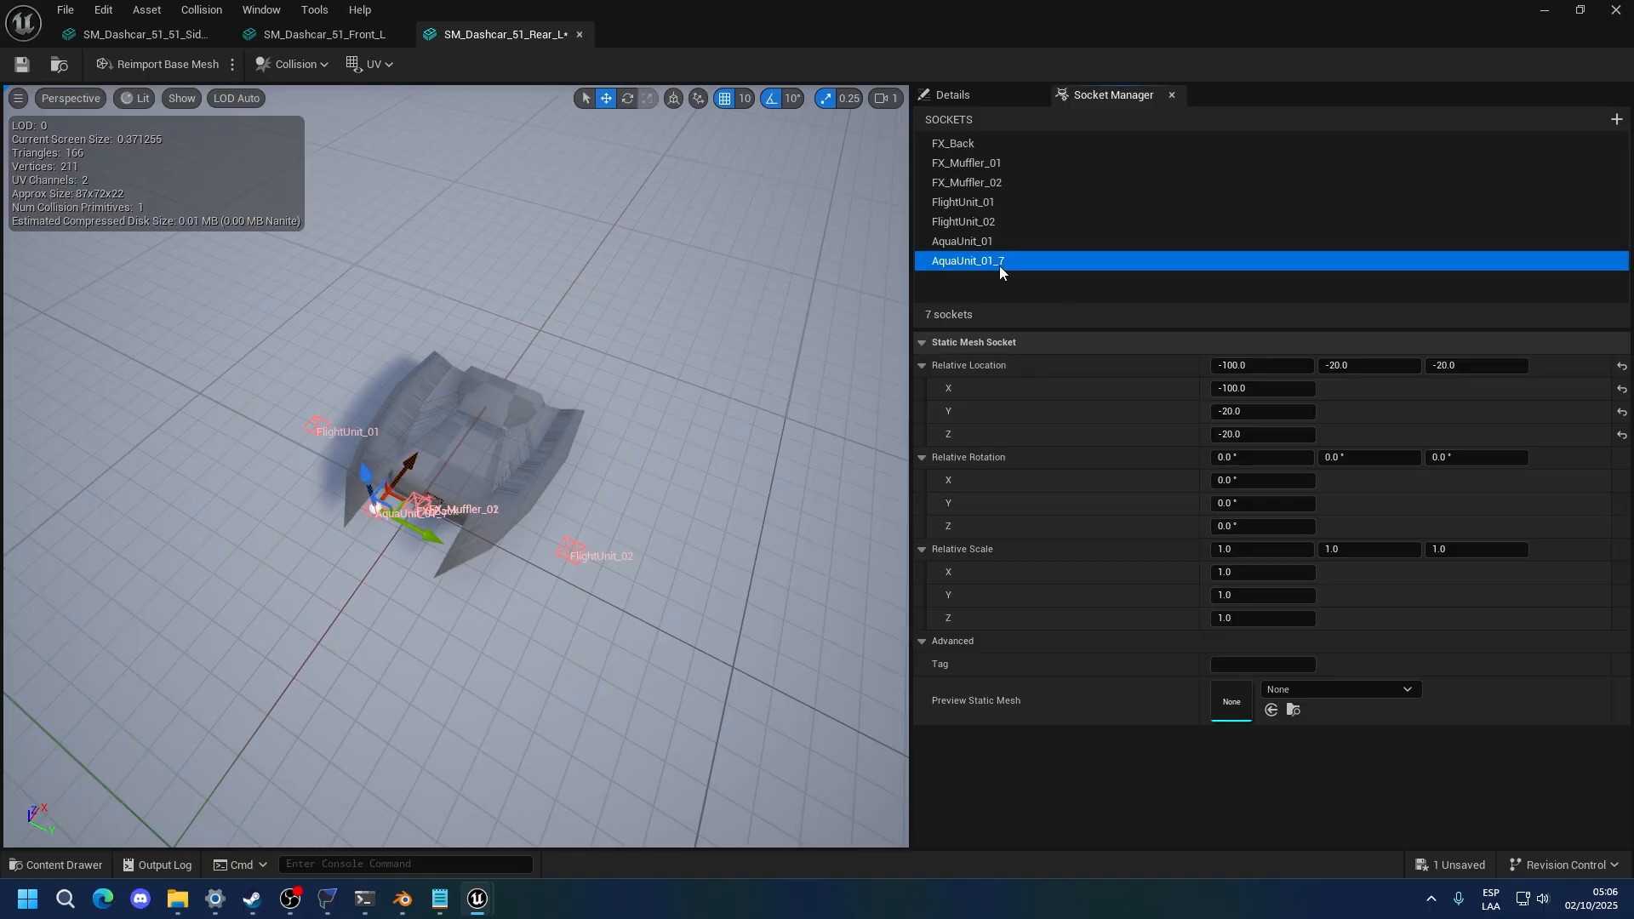
{"action": "key", "text": "Delete"}
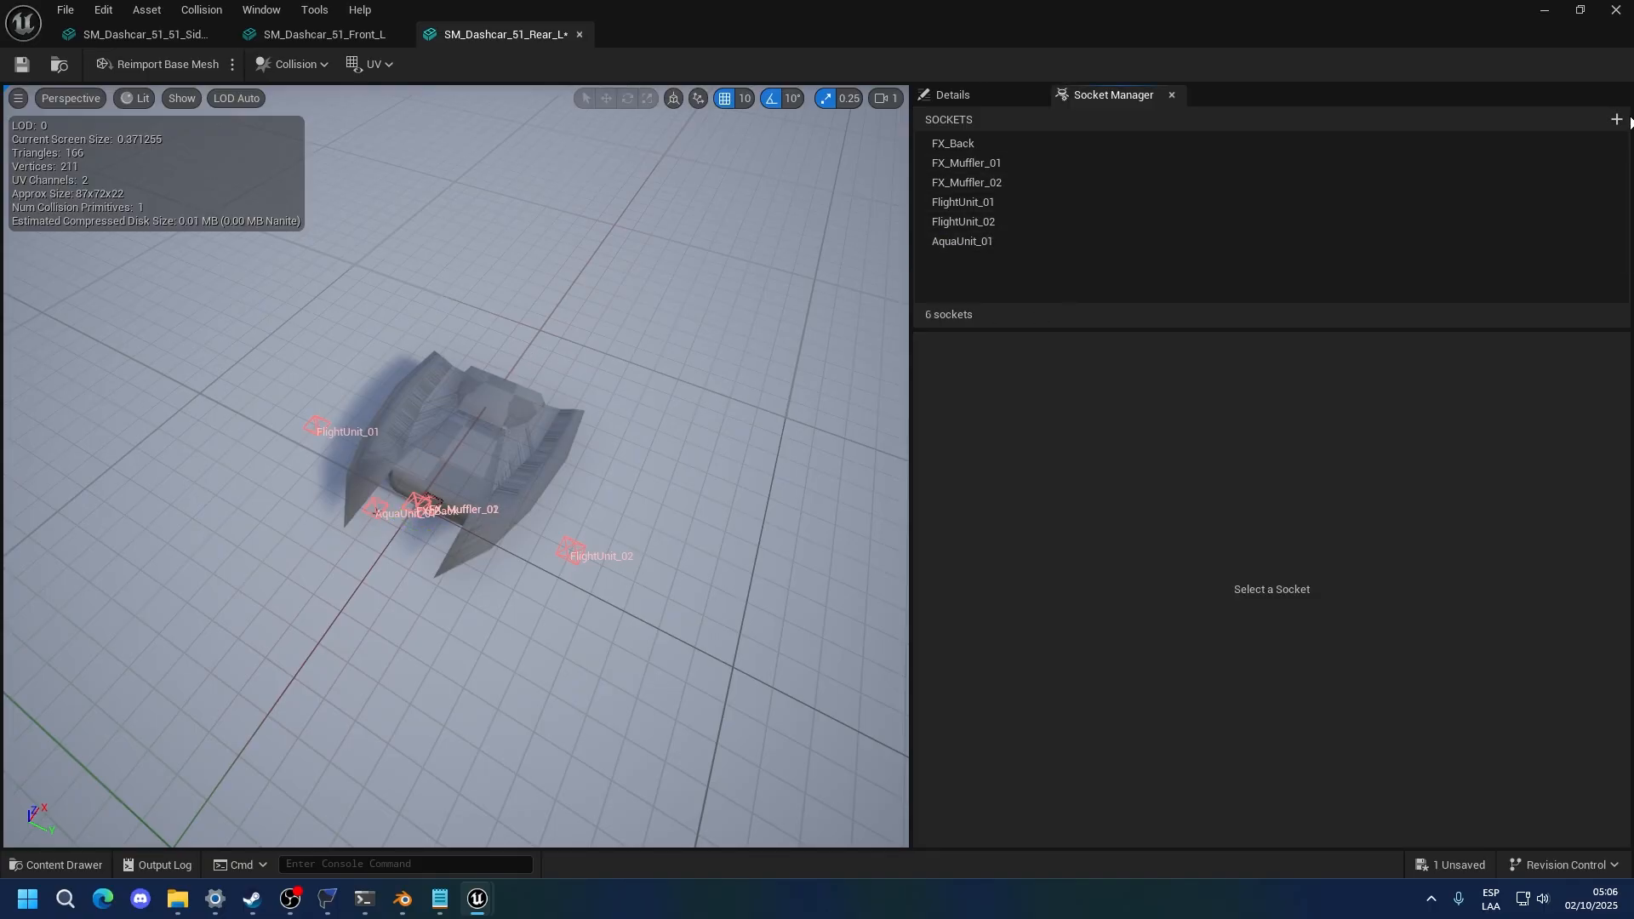
Add another socket to the rear mesh and name it AquaUnit_02
{"action": "left_click", "coordinate": [1616, 120]}
{"action": "left_click", "coordinate": [1000, 239]}
{"action": "key", "text": "F2"}
{"action": "left_click", "coordinate": [974, 267]}
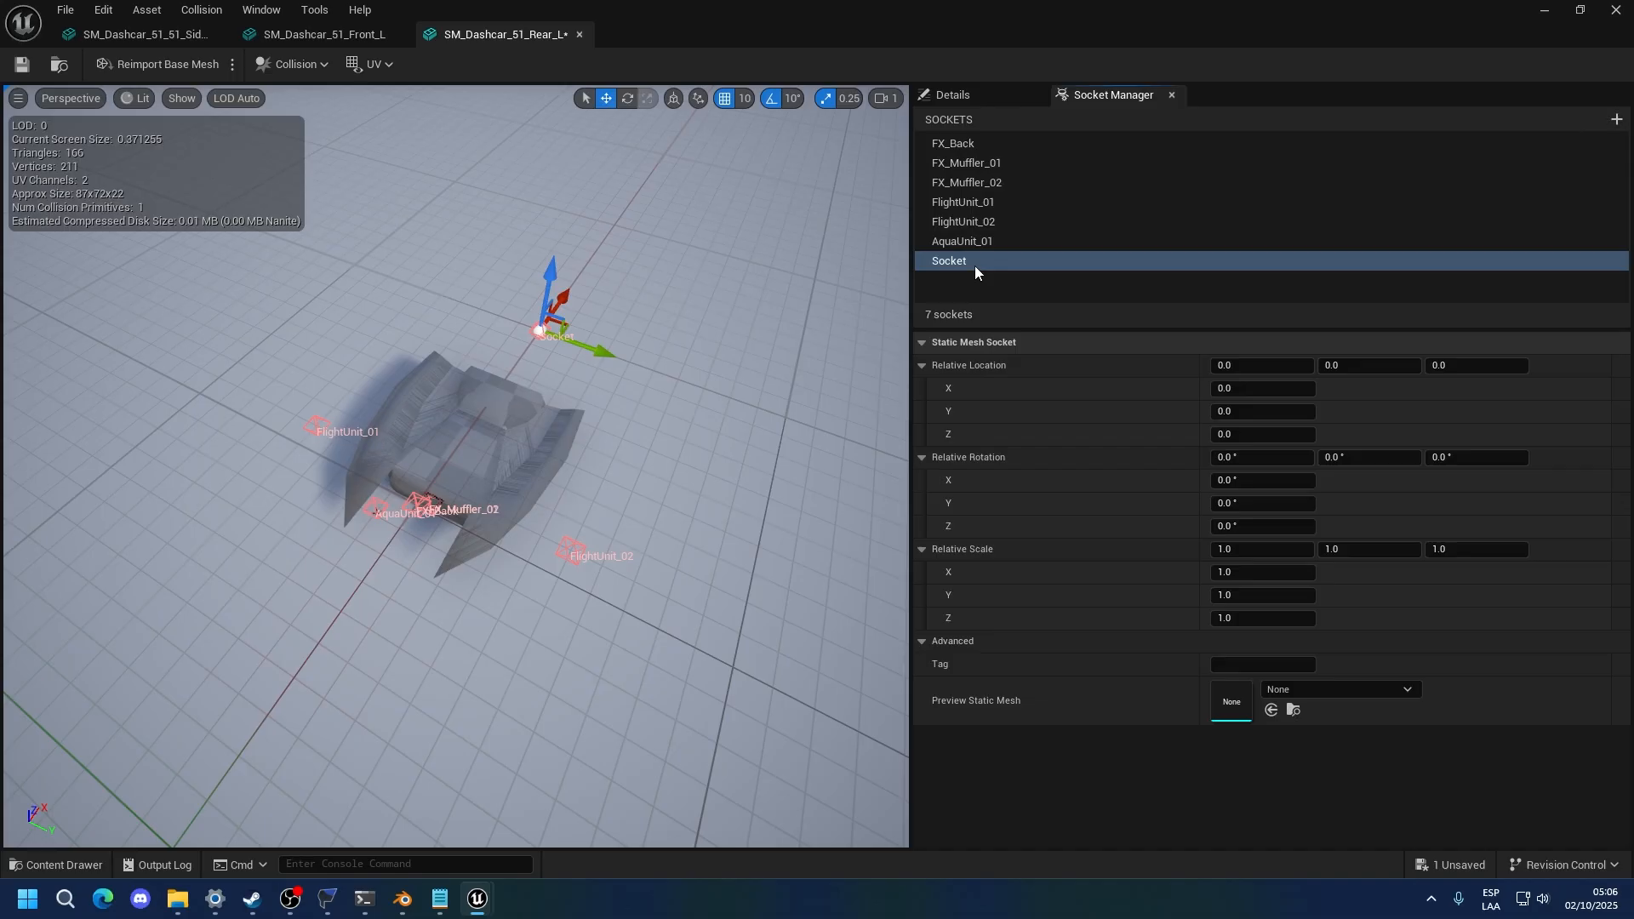
{"action": "key", "text": "F2"}
{"action": "key", "text": "ctrl+v"}
{"action": "key", "text": "BackSpace"}
{"action": "type", "text": "2"}
{"action": "key", "text": "Return"}
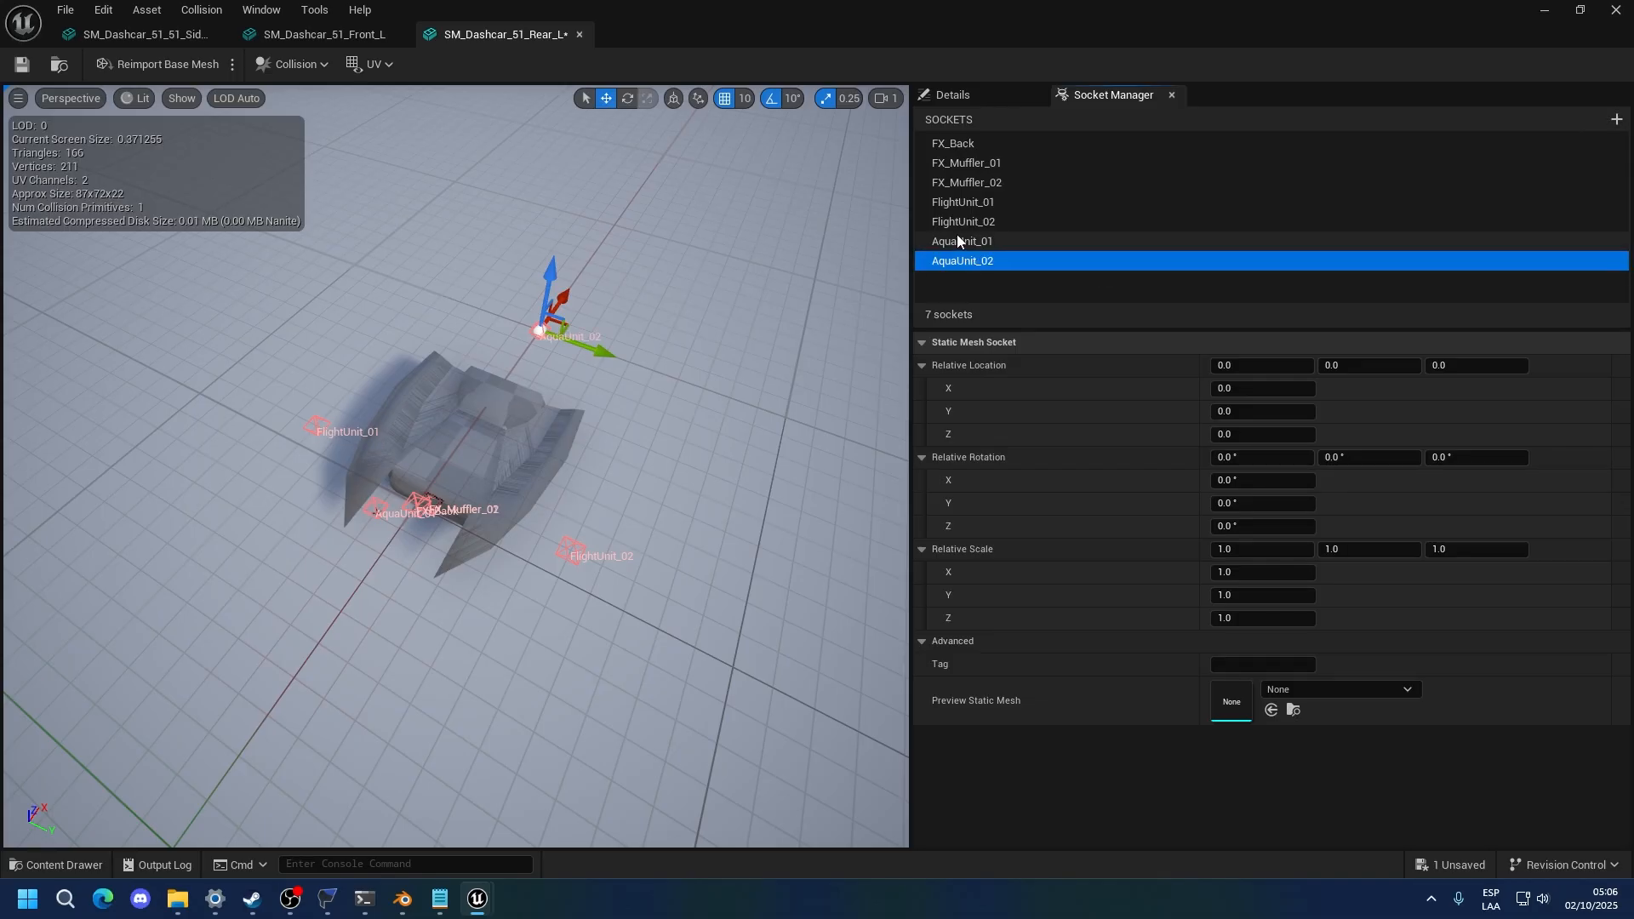
Copy the relative location of the AquaUnit_01 socket to AquaUnit_02
{"action": "left_click", "coordinate": [959, 239]}
{"action": "right_click", "coordinate": [985, 368]}
{"action": "left_click", "coordinate": [1021, 458]}
{"action": "left_click", "coordinate": [963, 260]}
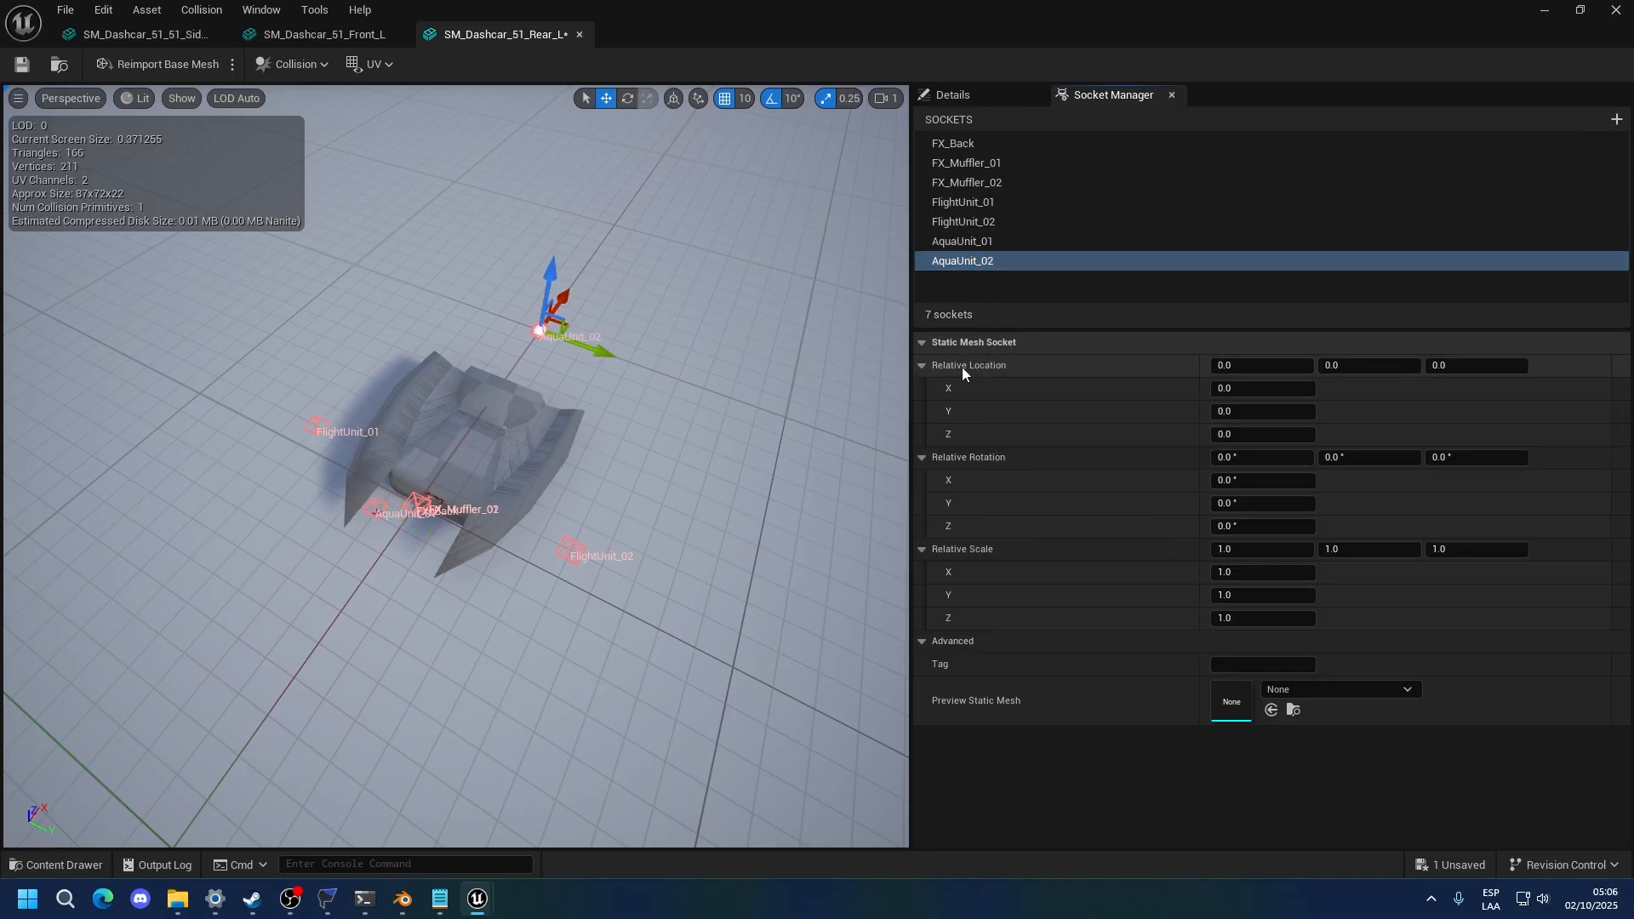
{"action": "right_click", "coordinate": [962, 366]}
{"action": "left_click", "coordinate": [1013, 475]}
Set AquaUnit_02's Y location to 20 so it mirrors AquaUnit_01, and save the rear mesh
{"action": "left_click", "coordinate": [1369, 365]}
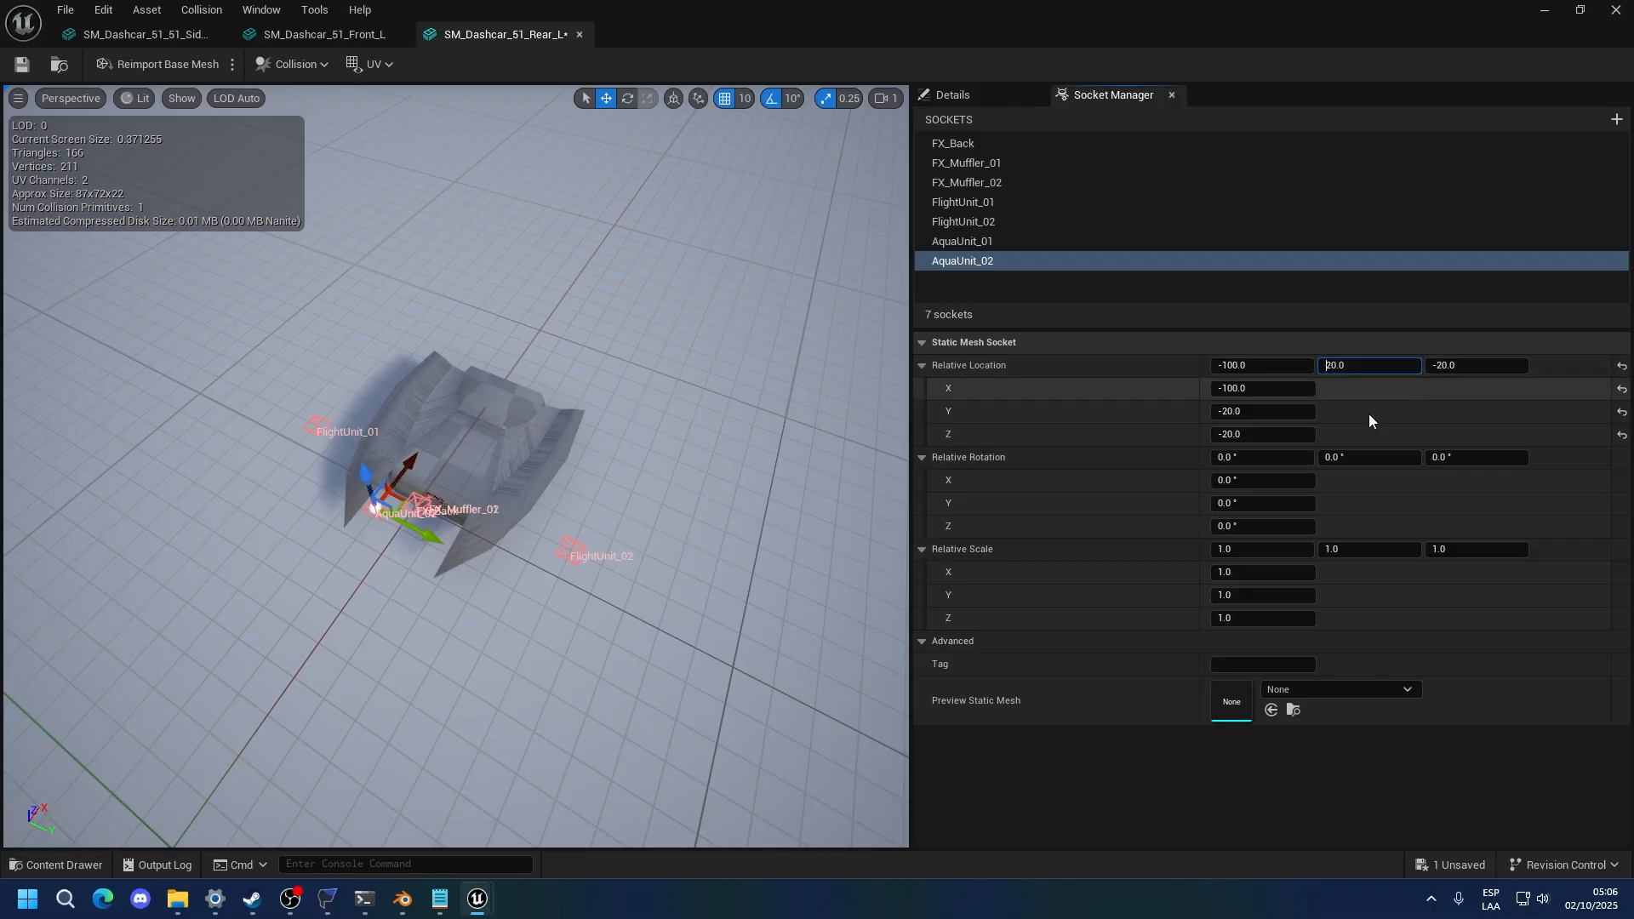
{"action": "left_click_drag", "start_coordinate": [647, 425], "coordinate": [466, 640], "text": "alt"}
{"action": "left_click", "coordinate": [466, 640]}
{"action": "key", "text": "ctrl+s"}
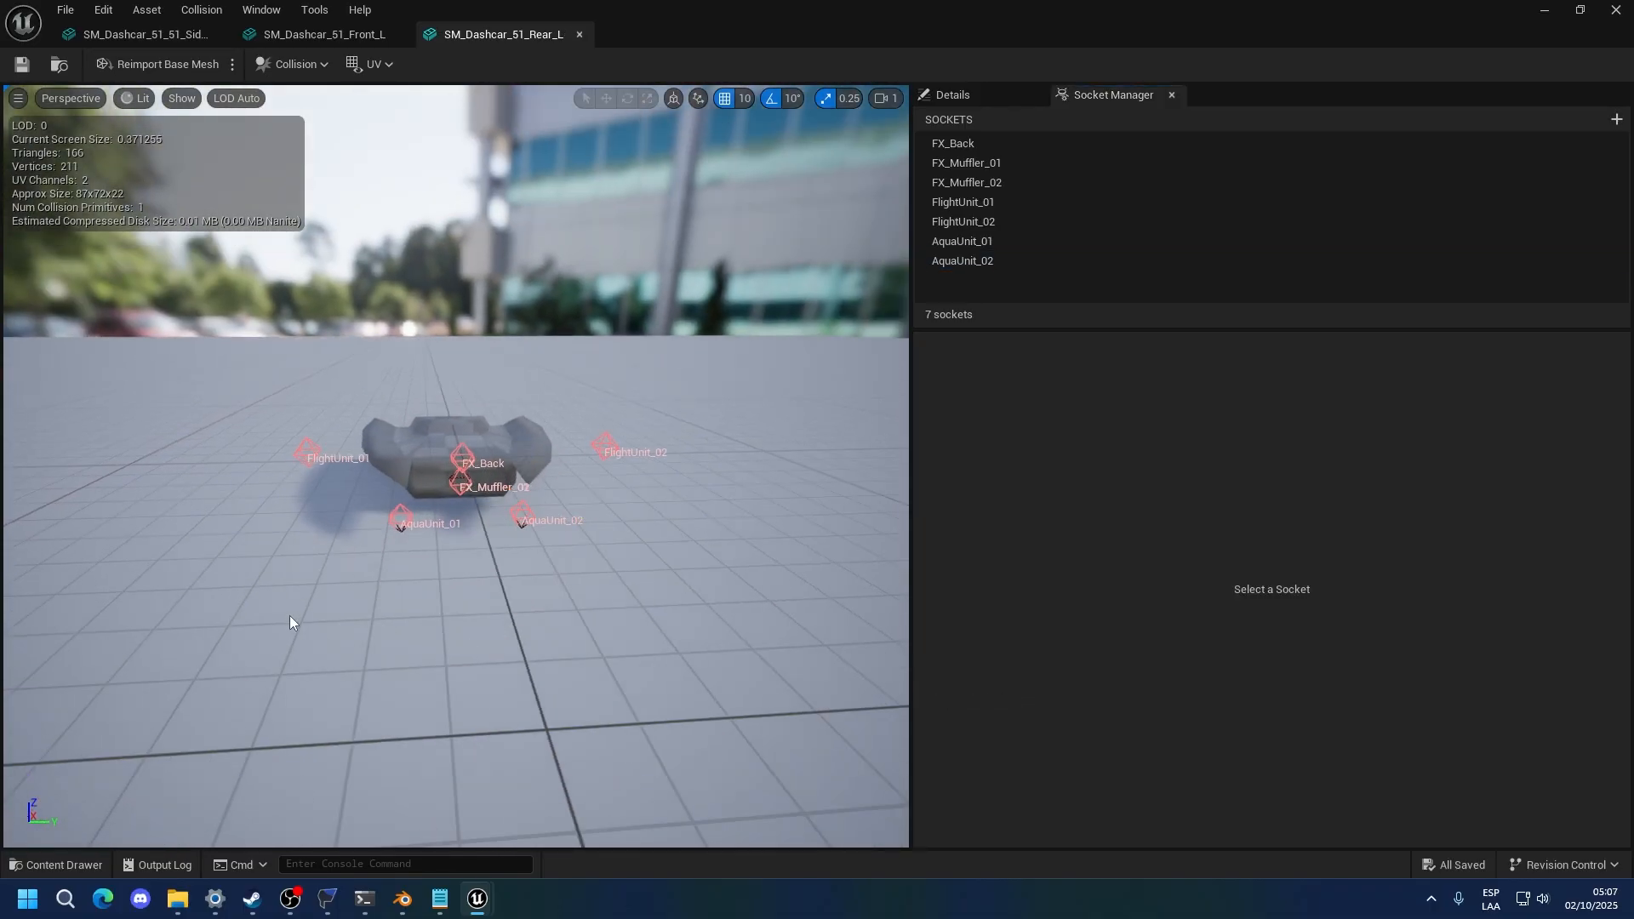
{"action": "left_click_drag", "start_coordinate": [289, 615], "coordinate": [436, 493], "text": "alt"}
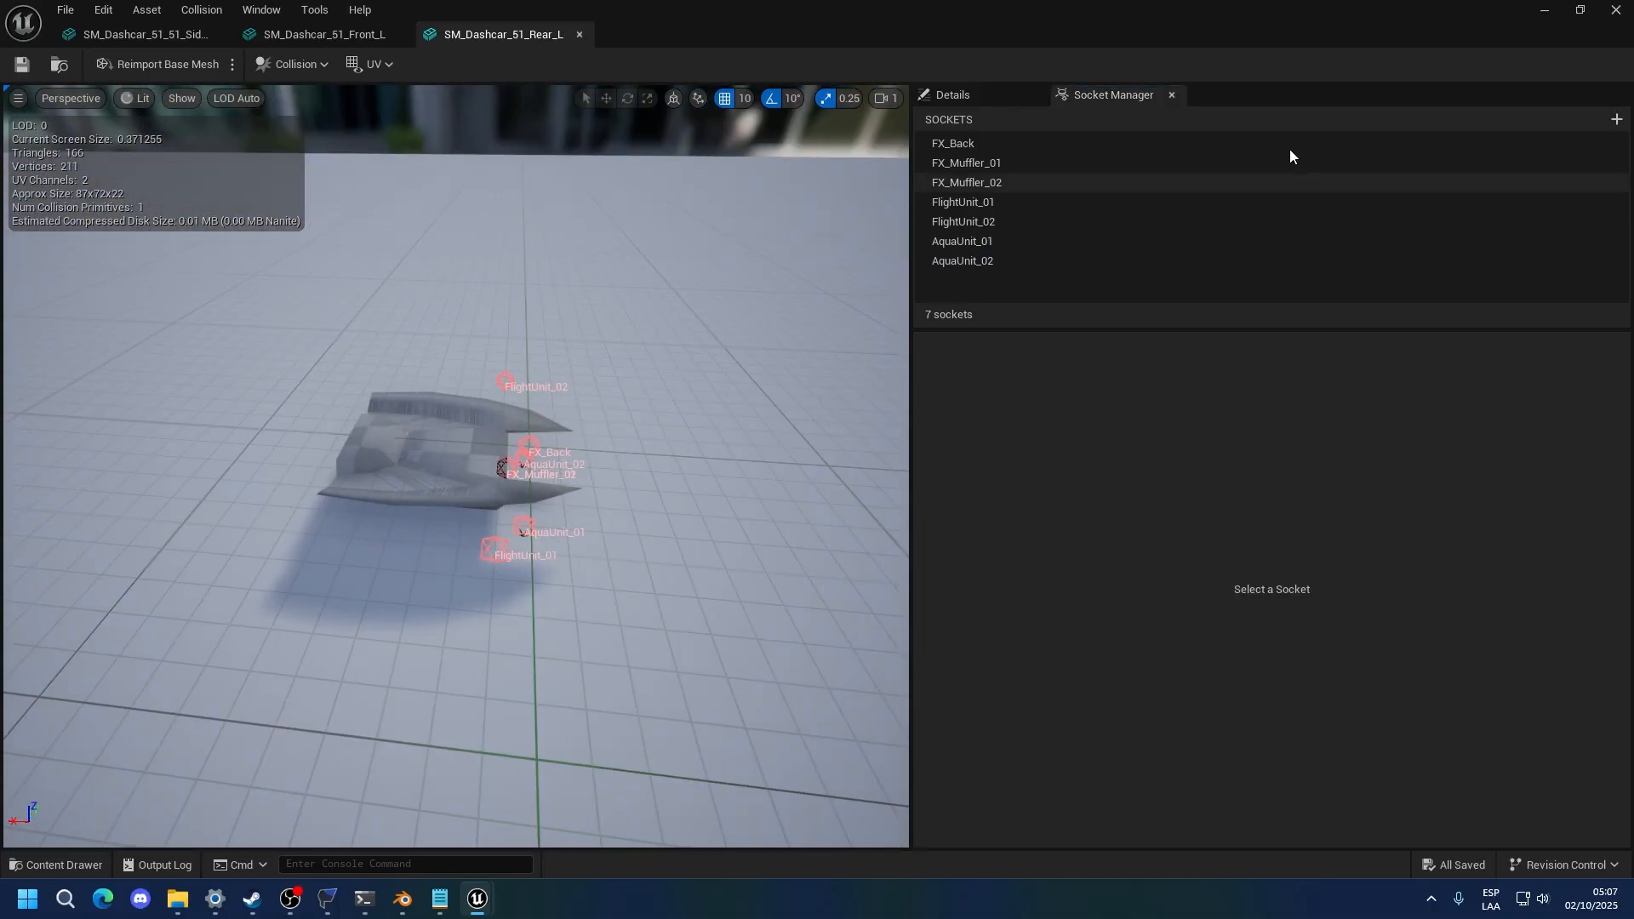
Close the mesh editor, open SM_Dashcar_51_Front_L and add a socket named FX_Front
{"action": "left_click", "coordinate": [1616, 10]}
{"action": "double_click", "coordinate": [406, 656]}
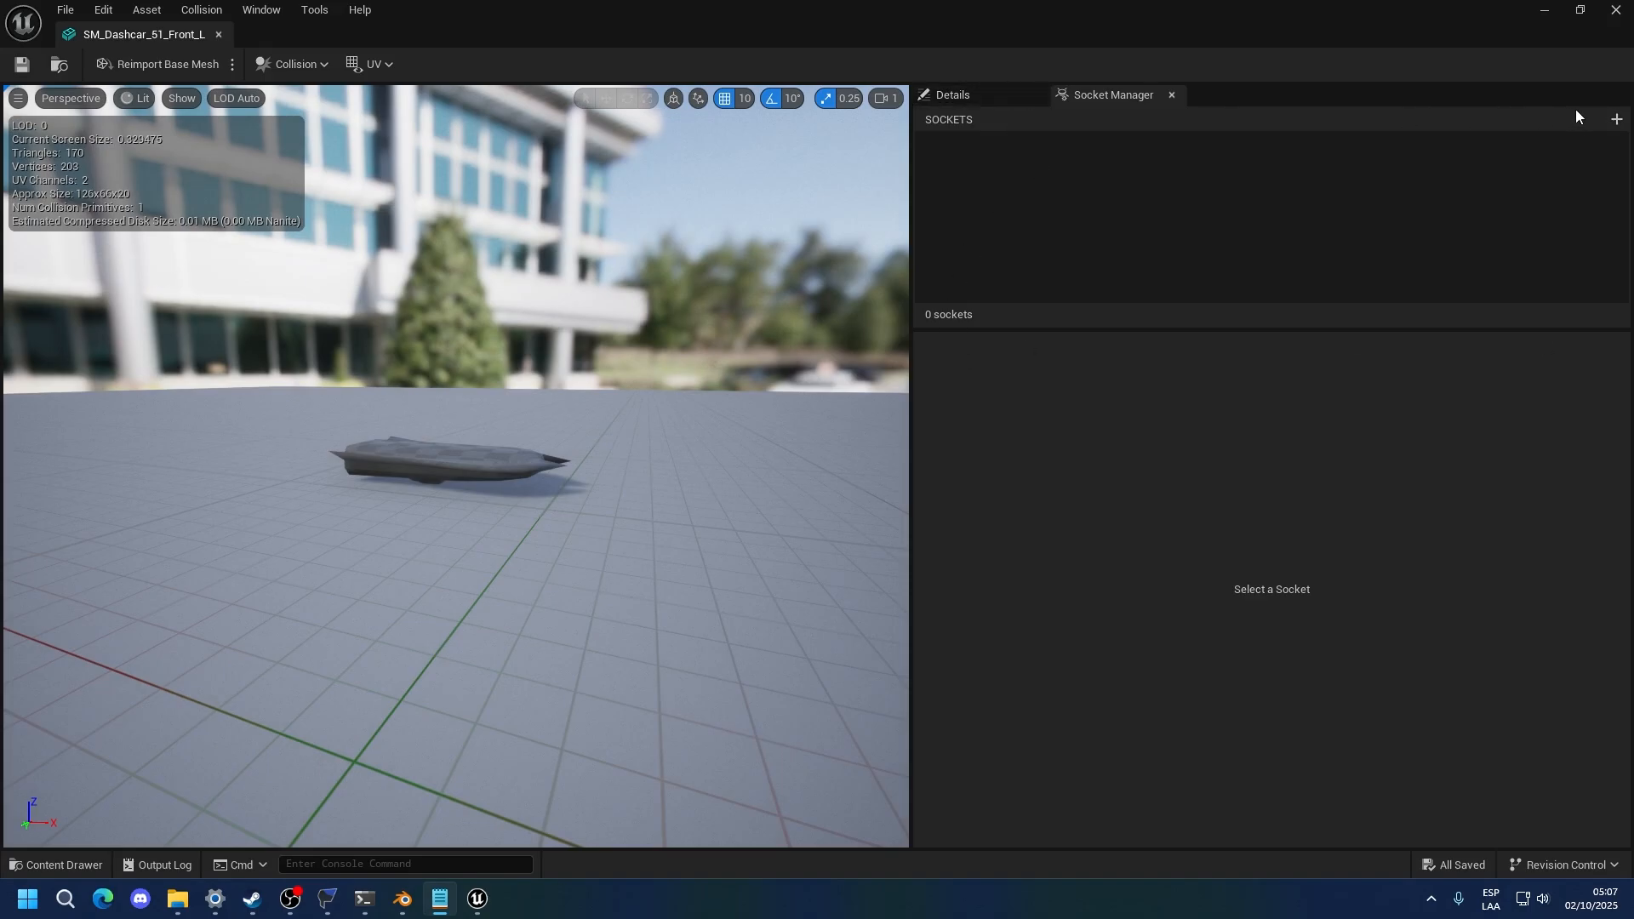
{"action": "left_click", "coordinate": [1616, 119]}
{"action": "key", "text": "Return"}
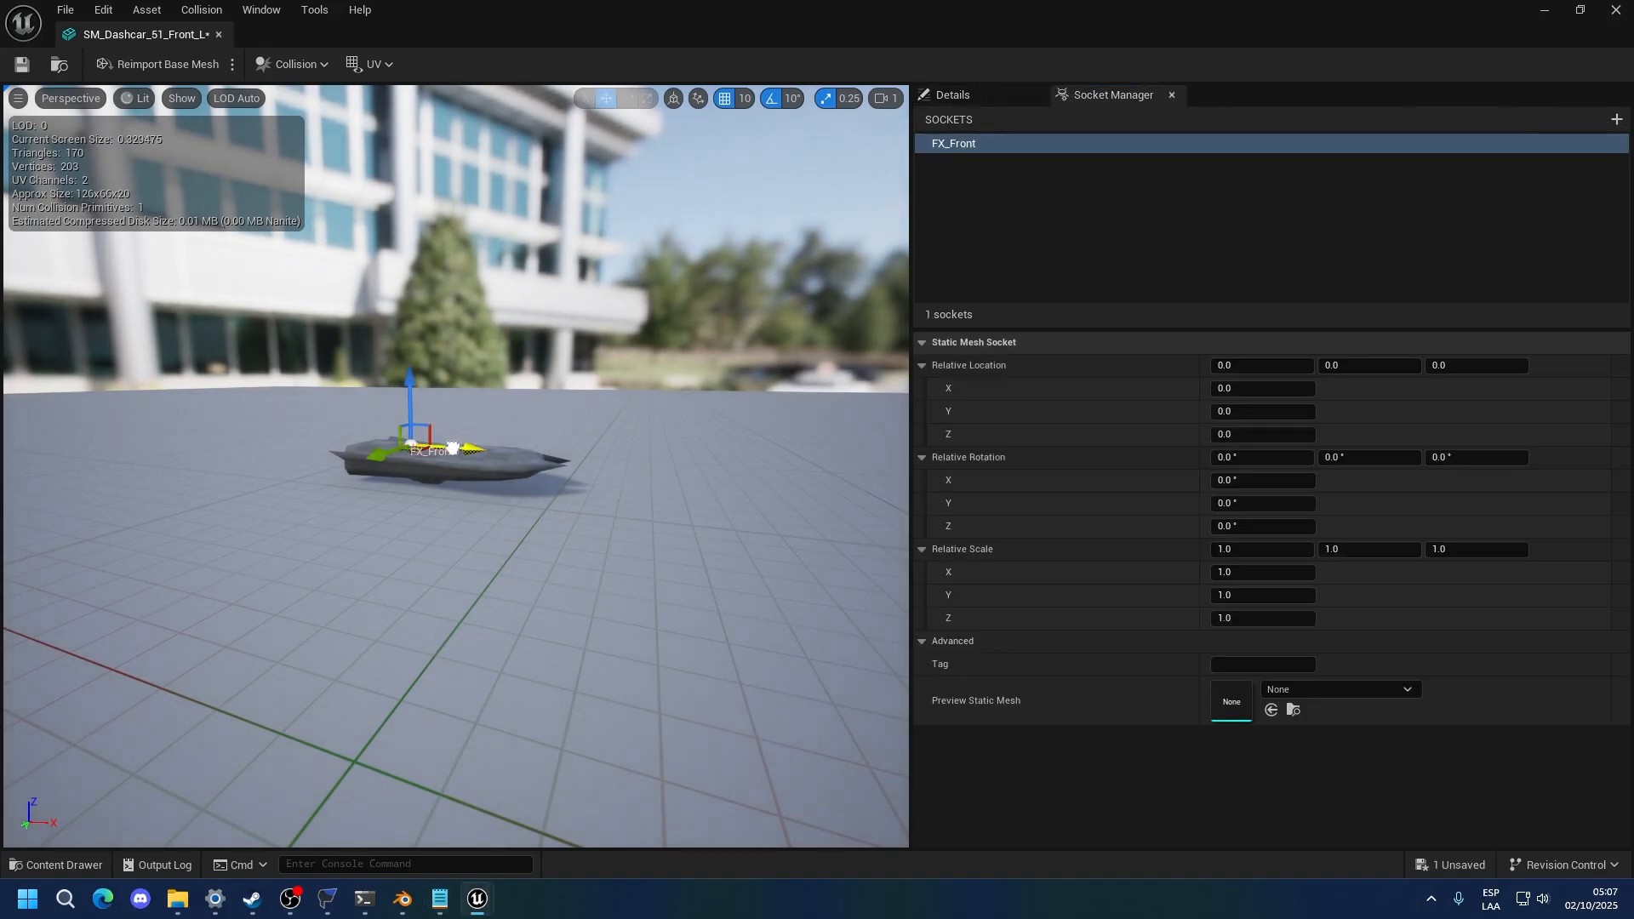
Move the FX_Front socket to X 80 at the nose of the front mesh, save the mesh and close its editor
{"action": "left_click_drag", "start_coordinate": [475, 450], "coordinate": [616, 544]}
{"action": "scroll", "coordinate": [613, 514], "scroll_direction": "up", "scroll_amount": 6}
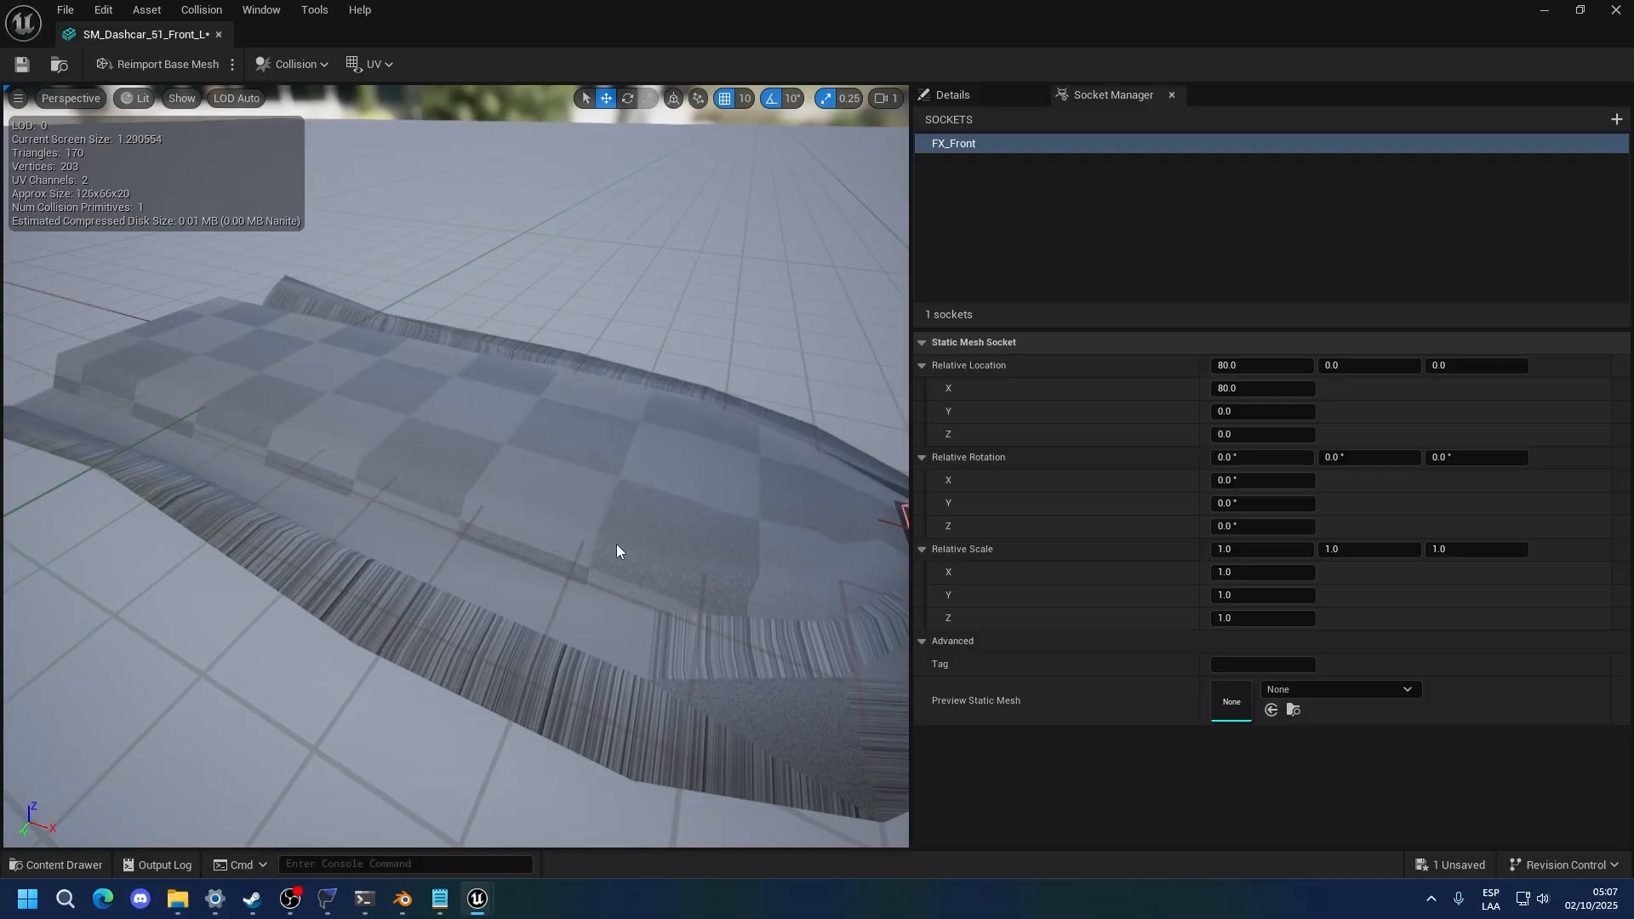
{"action": "right_click_drag", "start_coordinate": [616, 544], "coordinate": [588, 415]}
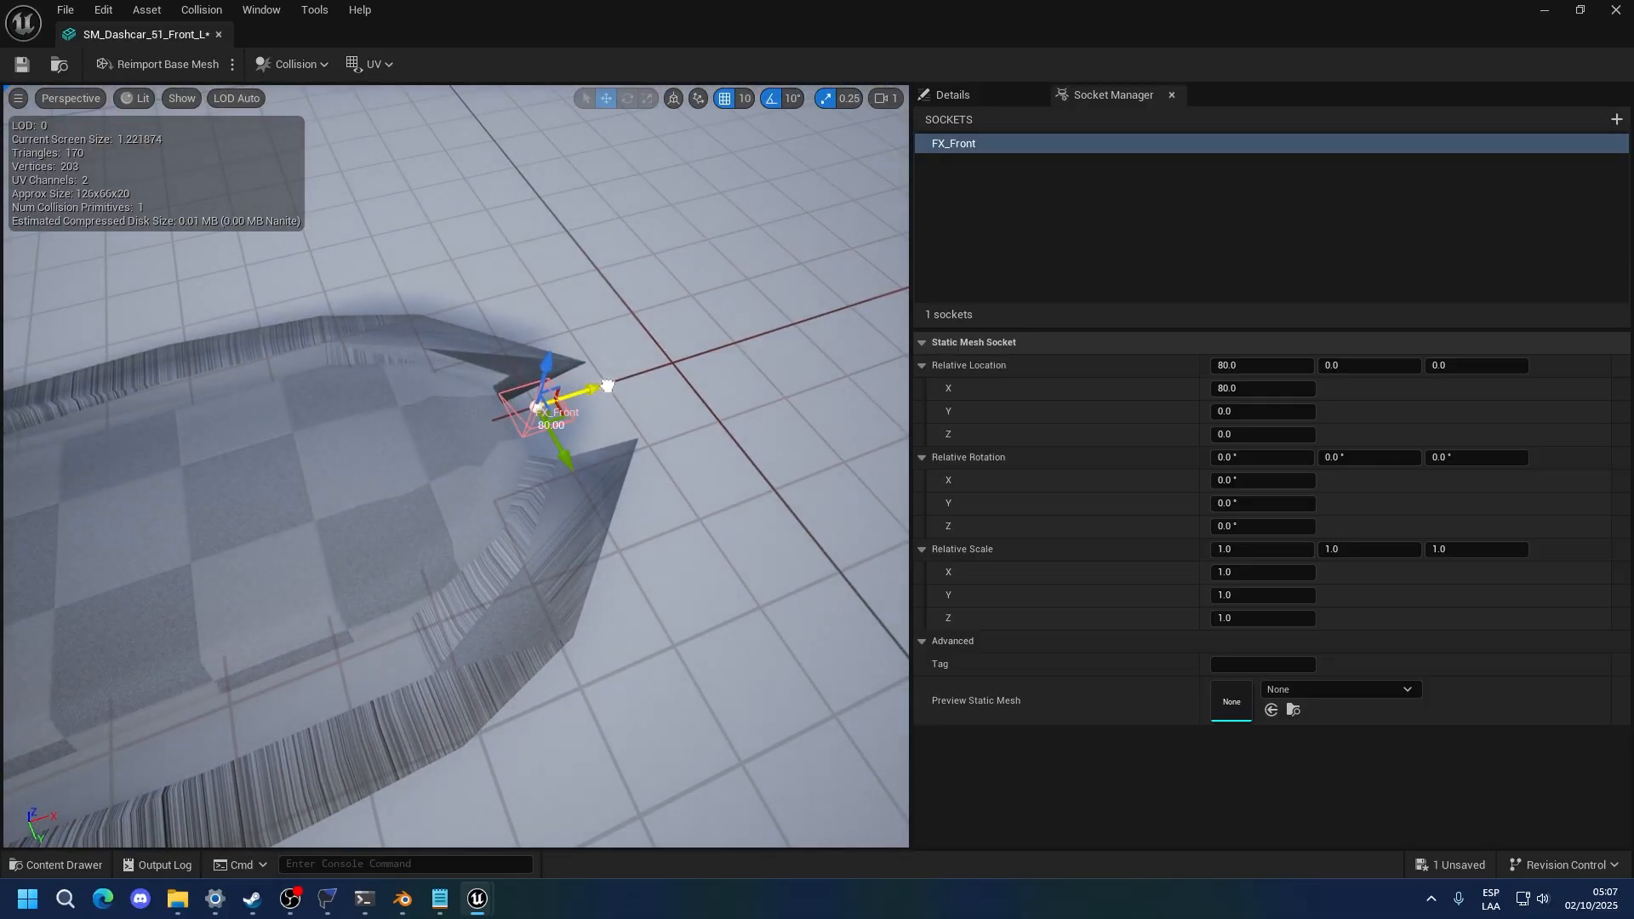
{"action": "left_click", "coordinate": [569, 499]}
{"action": "key", "text": "ctrl+s"}
{"action": "scroll", "coordinate": [572, 520], "scroll_direction": "down", "scroll_amount": 6}
{"action": "scroll", "coordinate": [540, 395], "scroll_direction": "up", "scroll_amount": 4}
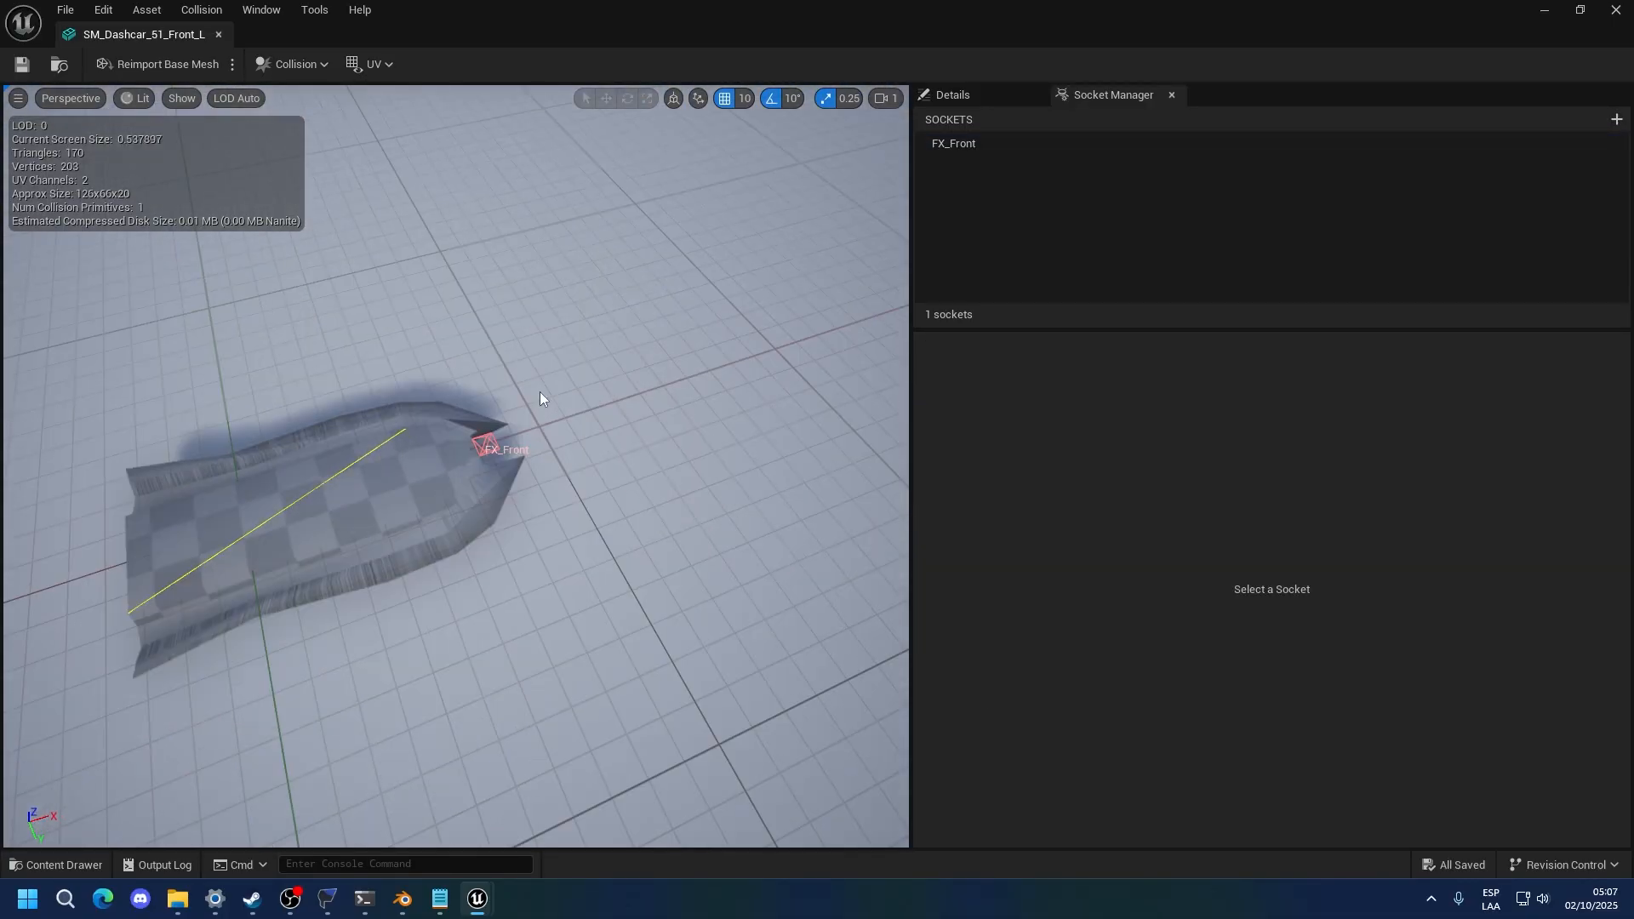
{"action": "left_click", "coordinate": [1031, 88]}
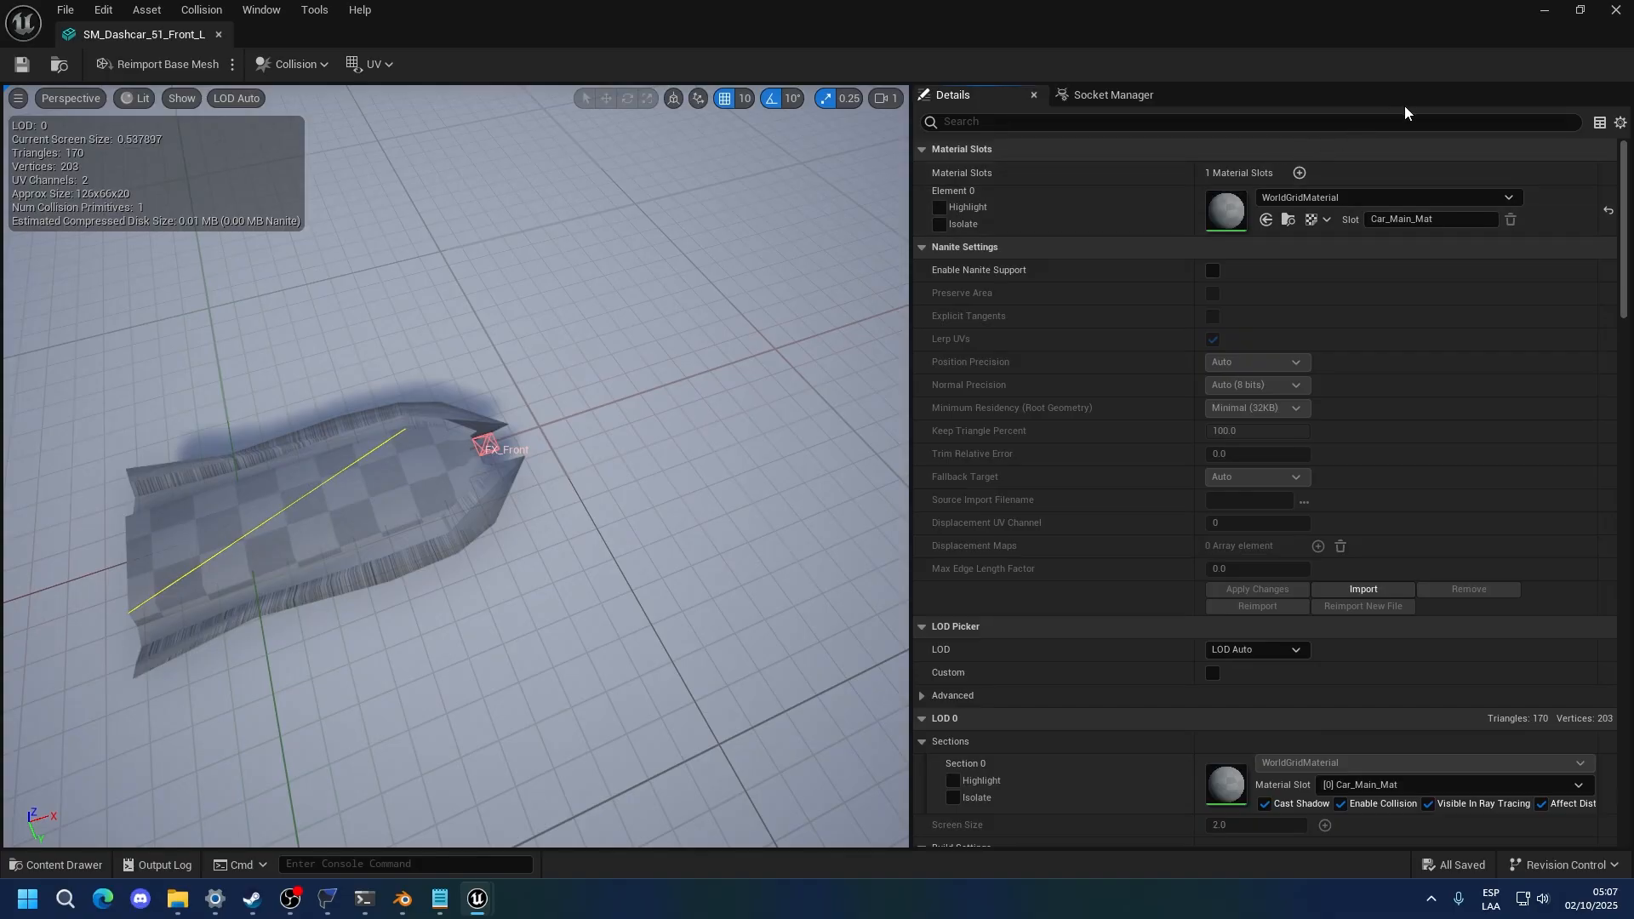
{"action": "left_click", "coordinate": [1616, 10]}
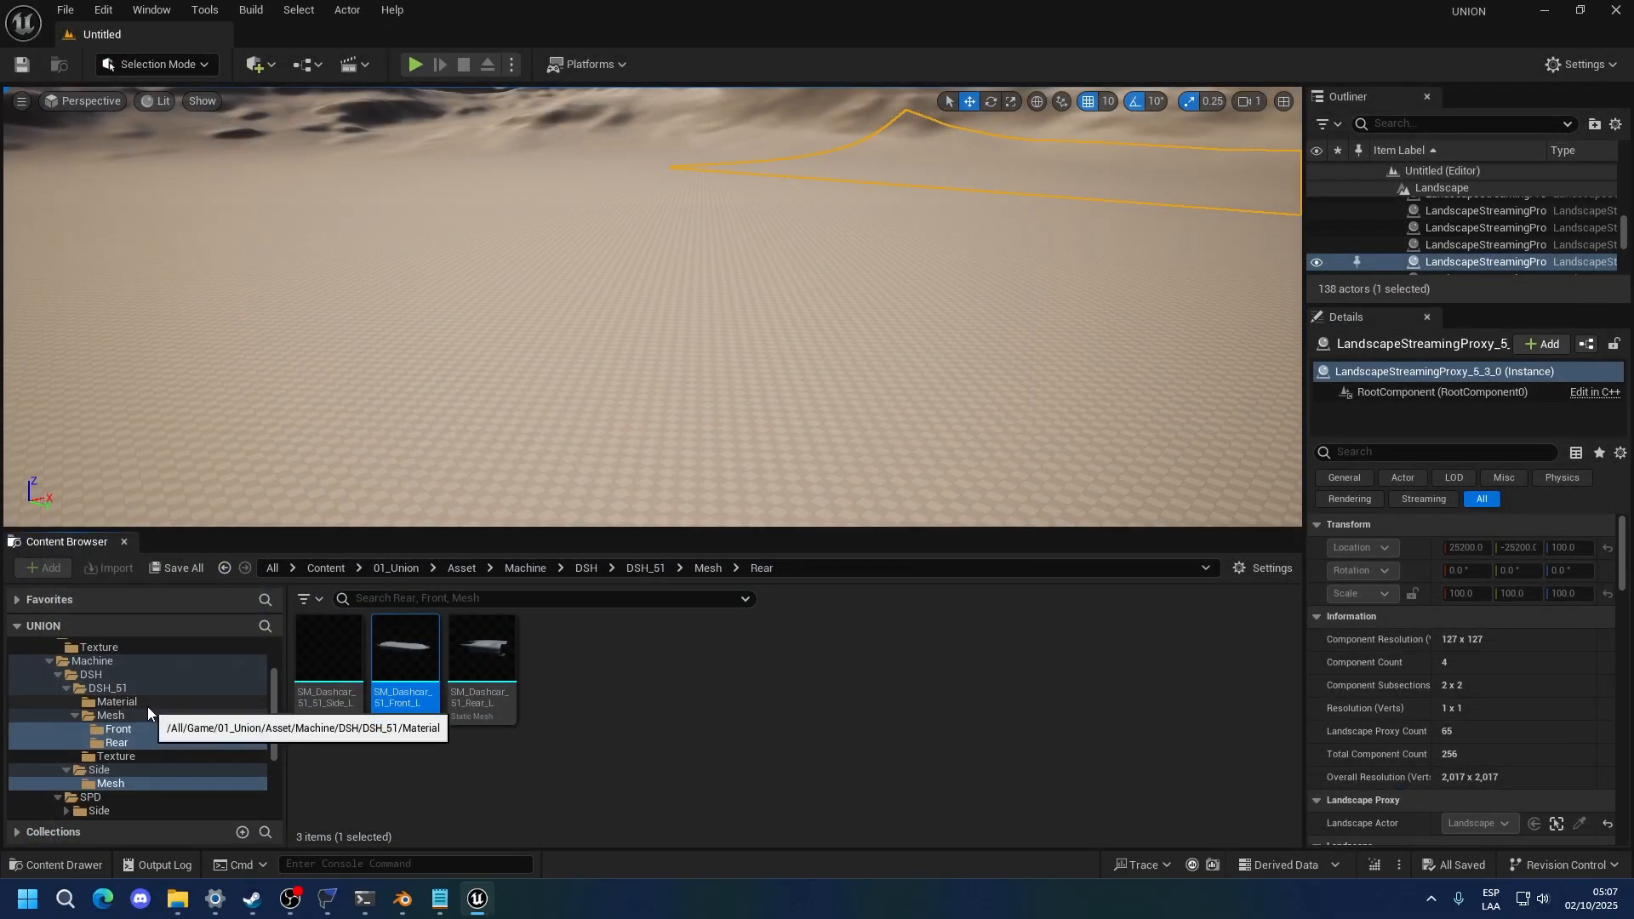
Import the Tex_0002_0 texture from the Extreme gear Textures folder into the DSH_51 Texture folder
{"action": "scroll", "coordinate": [146, 706], "scroll_direction": "up", "scroll_amount": 1}
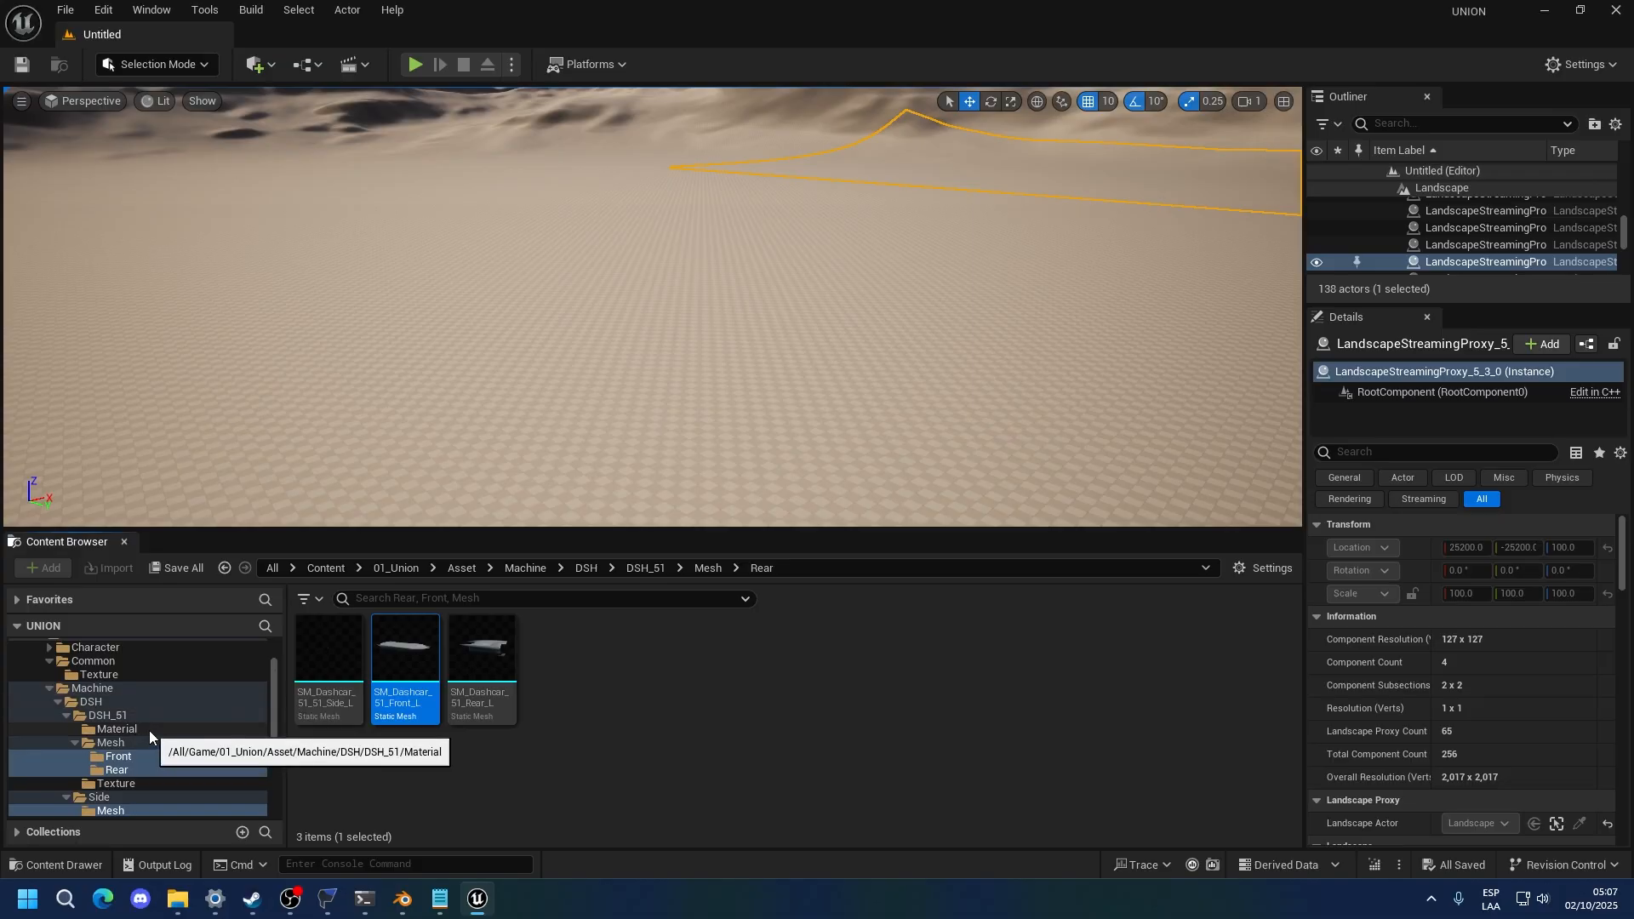
{"action": "left_click", "coordinate": [119, 783]}
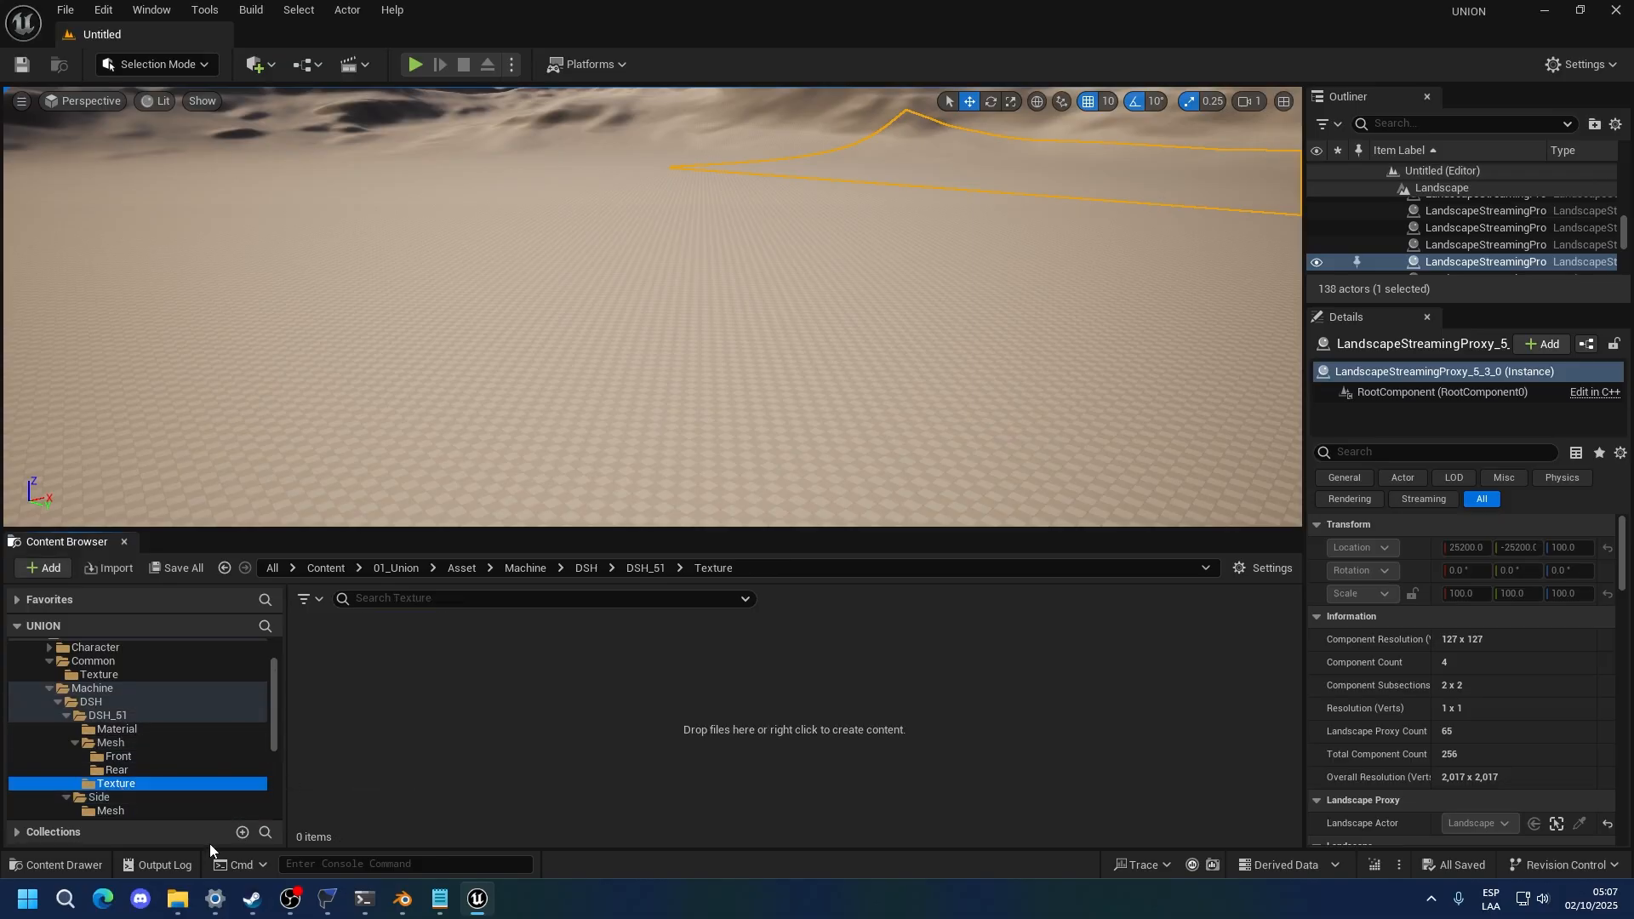
{"action": "mouse_move", "coordinate": [177, 899]}
{"action": "left_click", "coordinate": [110, 800]}
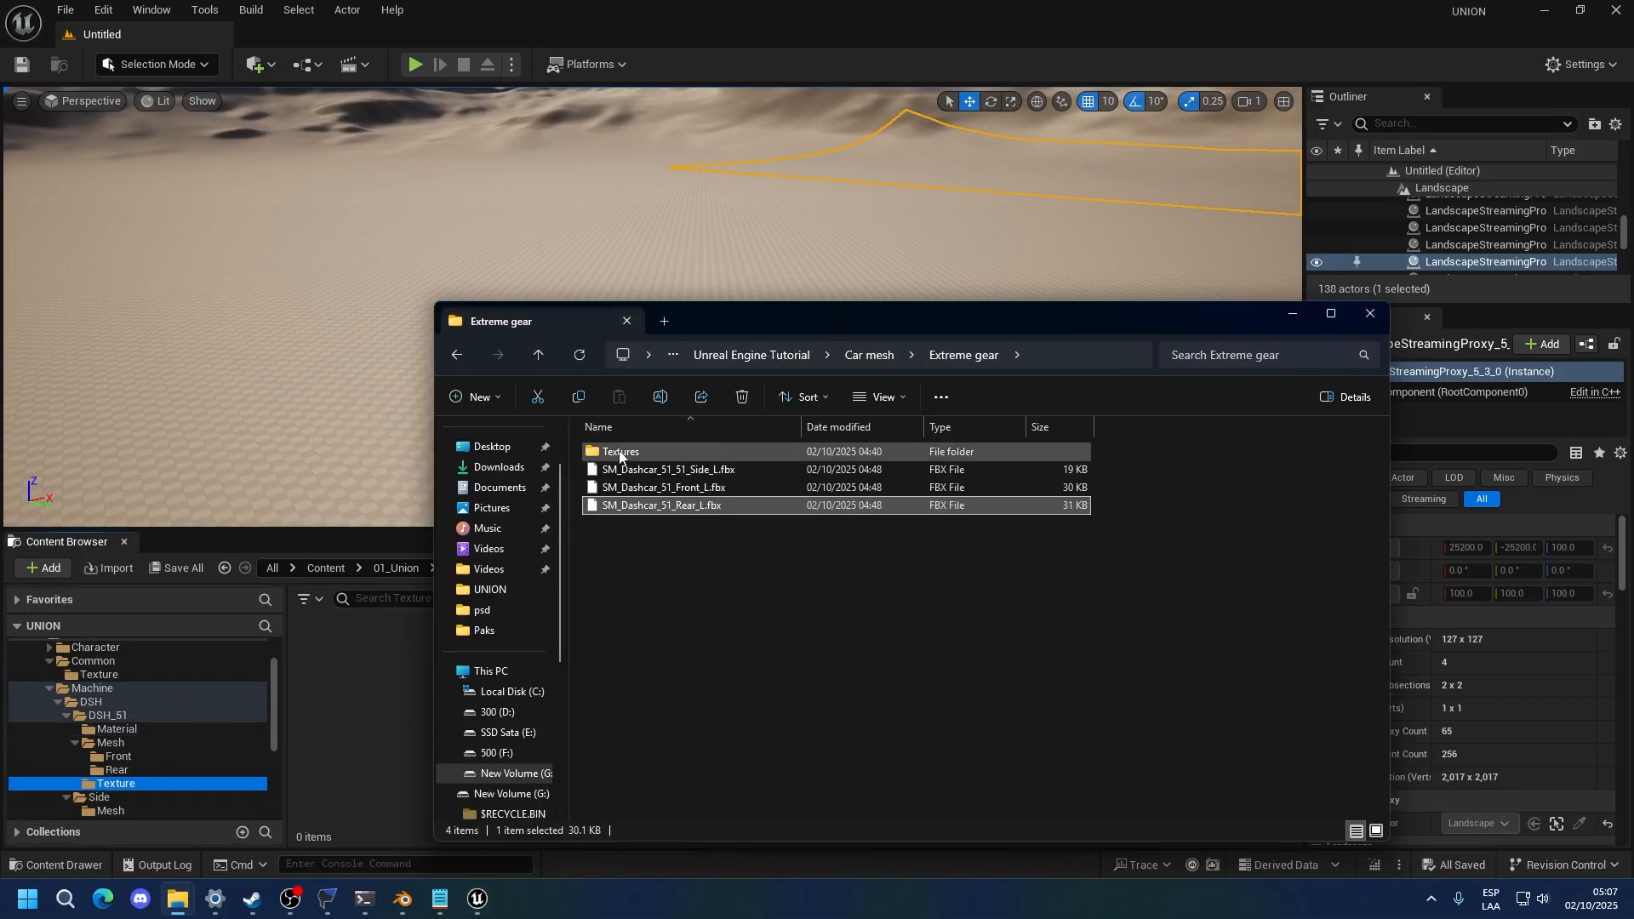
{"action": "double_click", "coordinate": [620, 453]}
{"action": "left_click_drag", "start_coordinate": [642, 458], "coordinate": [342, 704]}
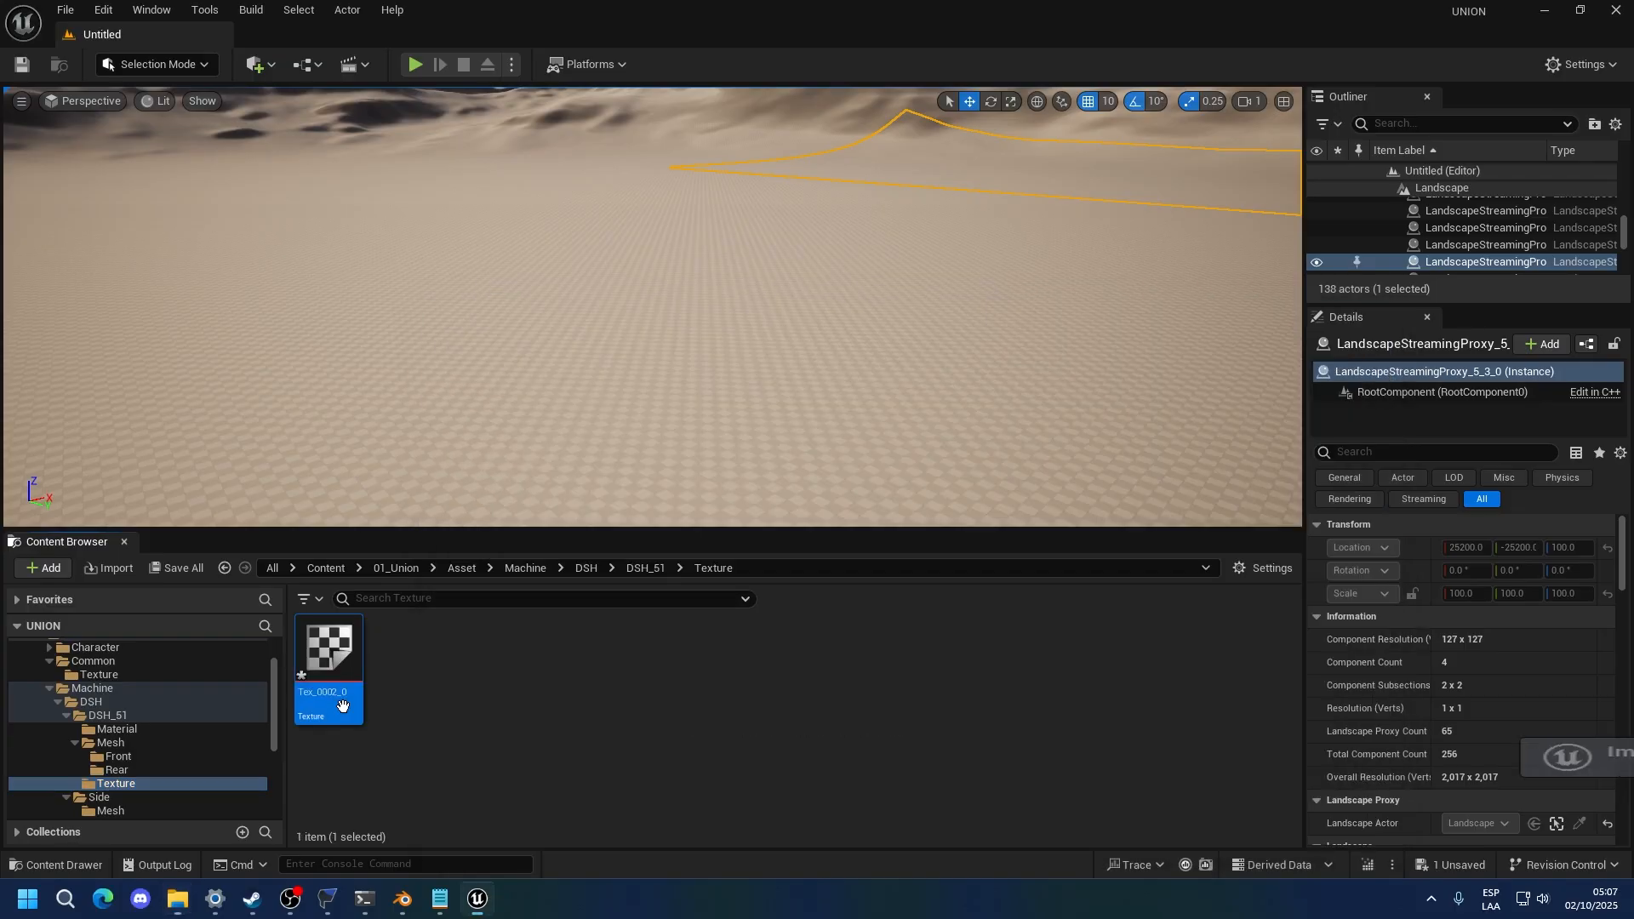
Set the filter of the Tex_0002_0 texture to Nearest, save it and close the texture editor
{"action": "double_click", "coordinate": [343, 705]}
{"action": "scroll", "coordinate": [1362, 465], "scroll_direction": "down", "scroll_amount": 5}
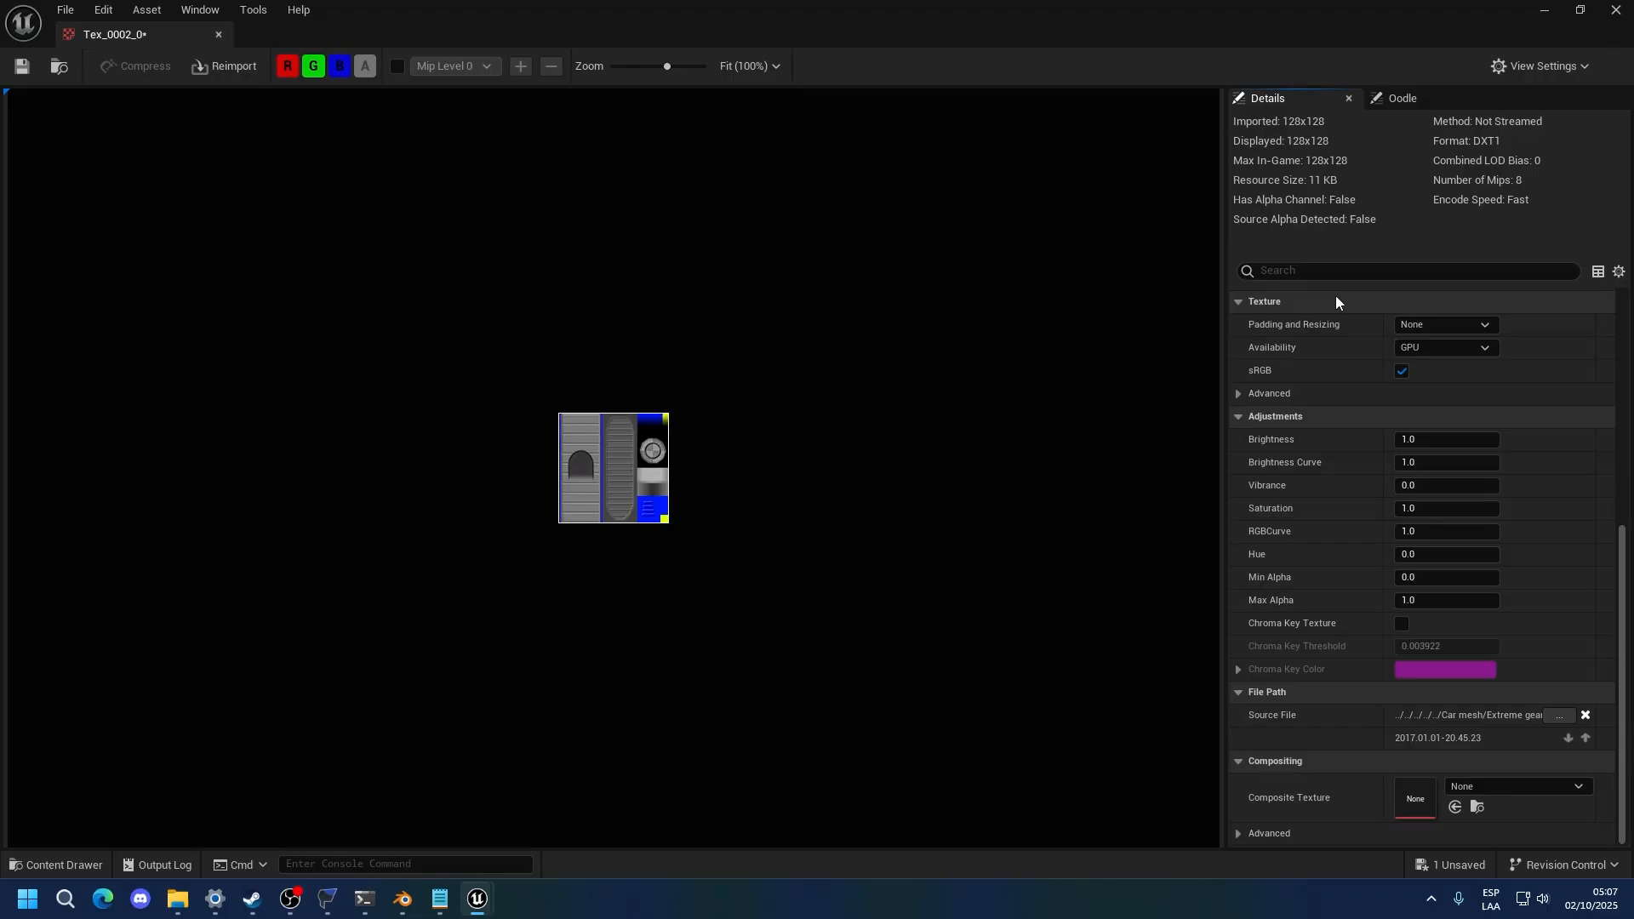
{"action": "left_click", "coordinate": [1310, 270]}
{"action": "type", "text": "filter"}
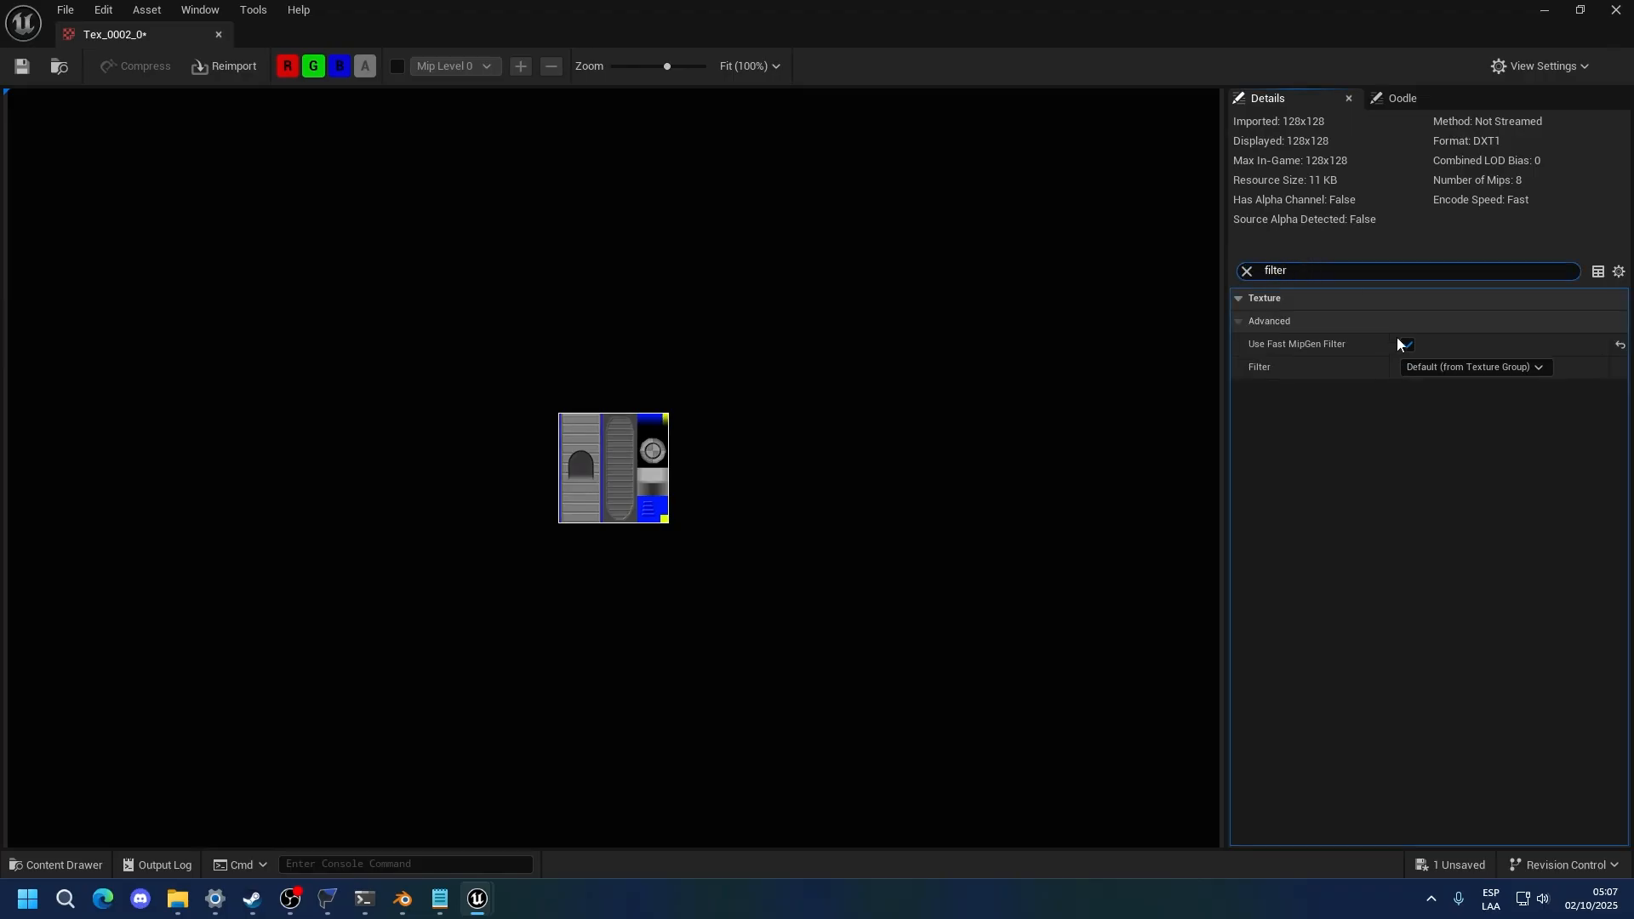
{"action": "left_click", "coordinate": [1420, 367]}
{"action": "key", "text": "ctrl+s"}
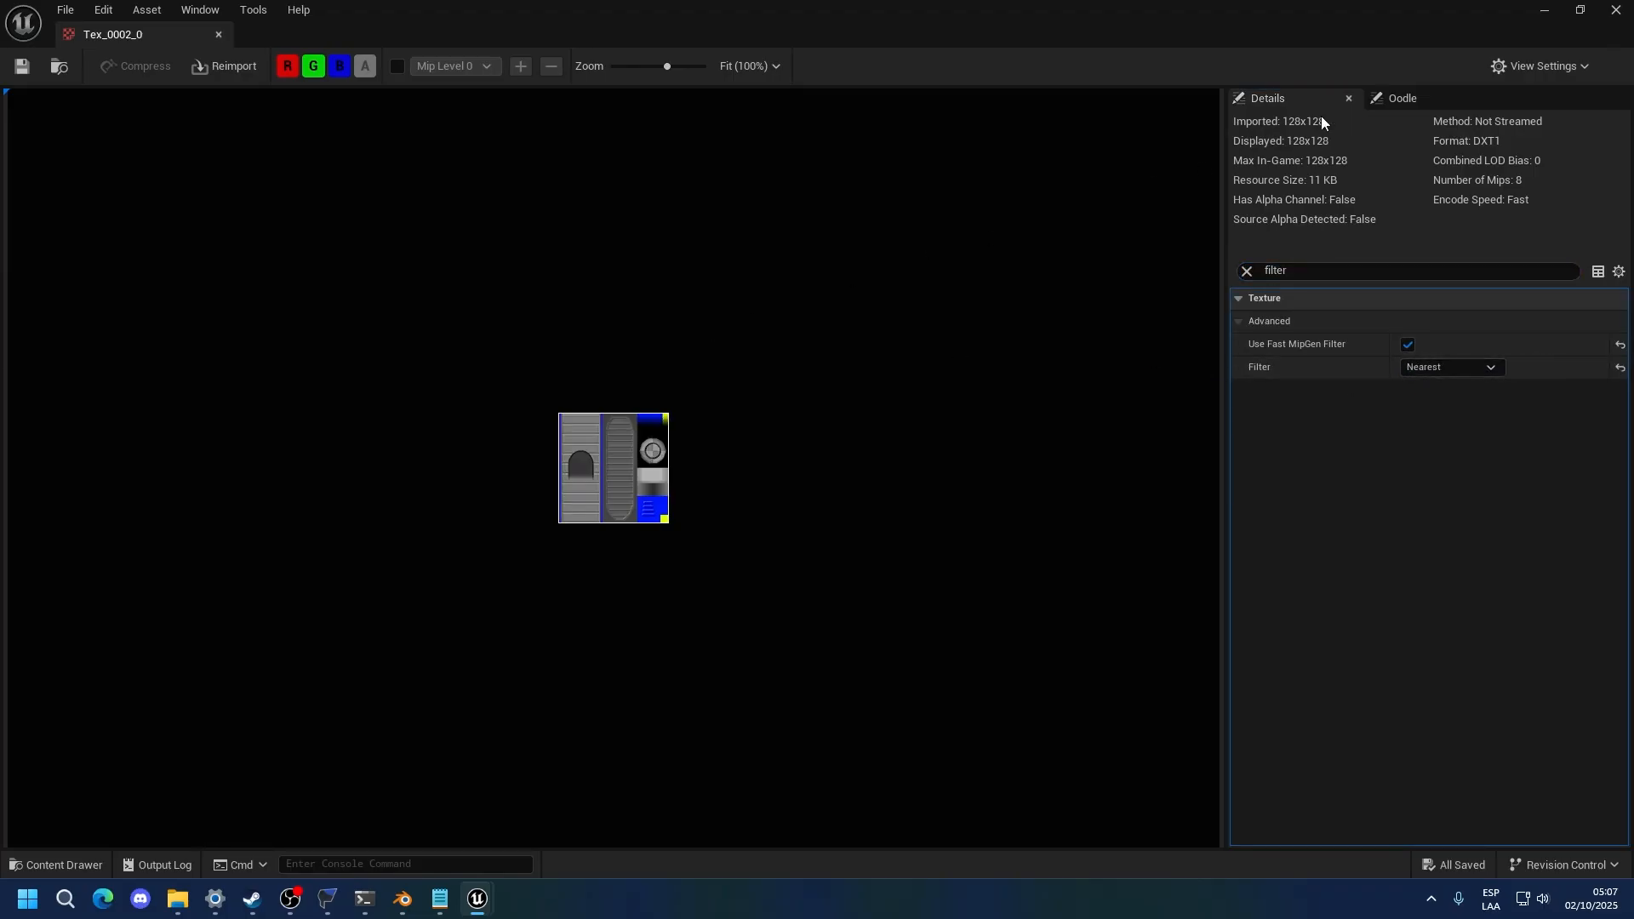
{"action": "left_click", "coordinate": [1614, 10]}
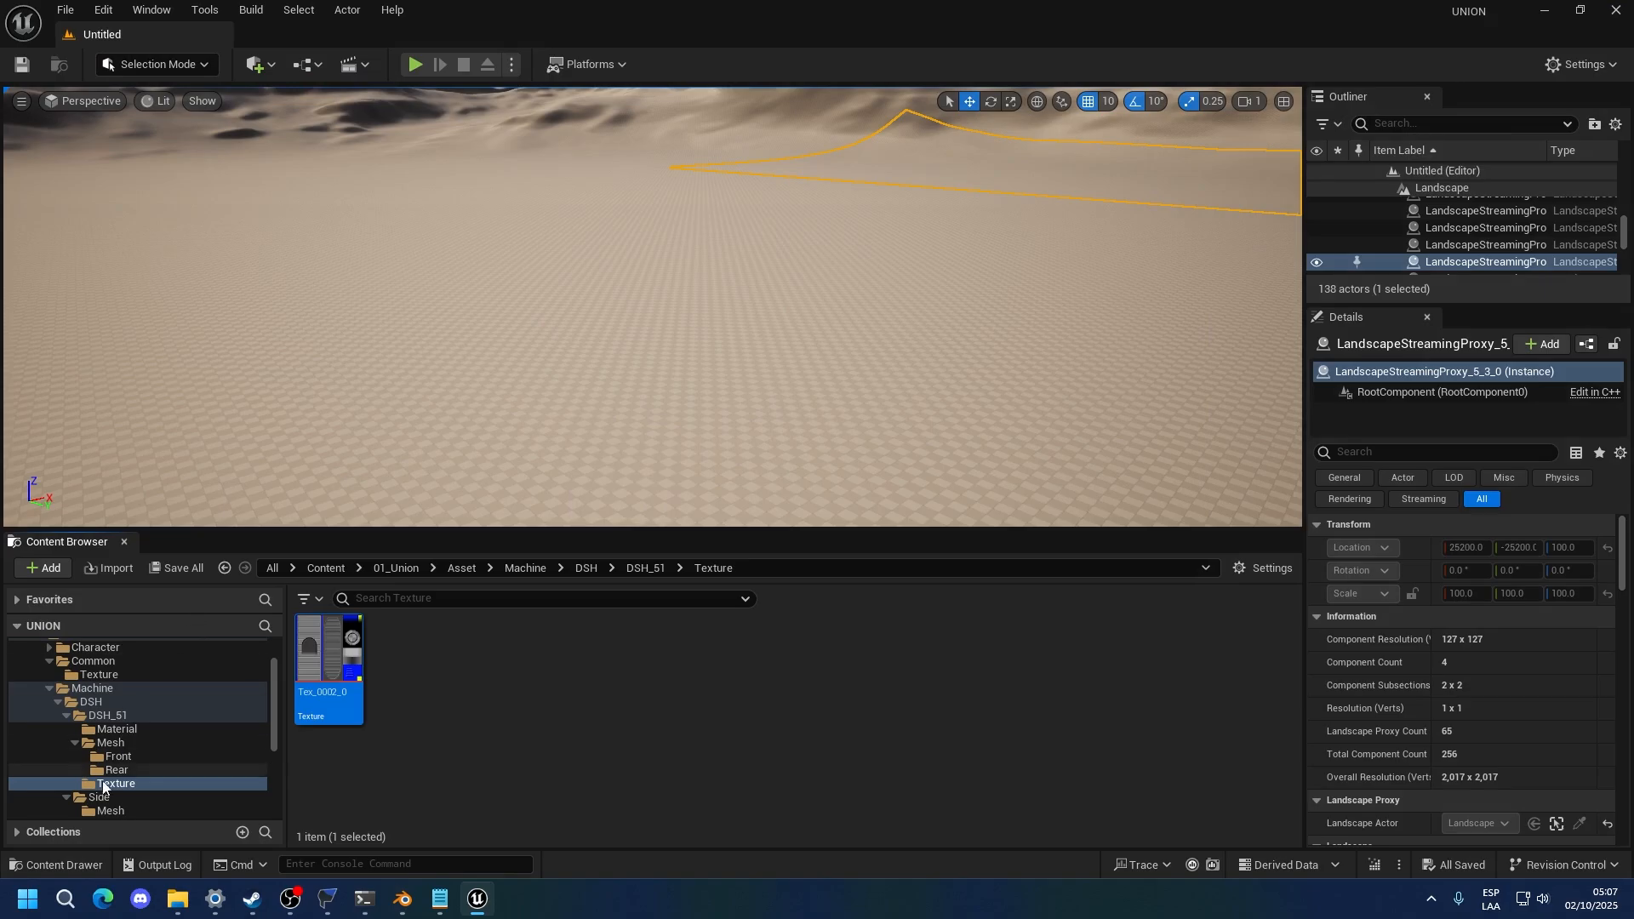
Create a material instance from the DummyMaterialCar material in the Machine folder
{"action": "left_click", "coordinate": [110, 743]}
{"action": "left_click", "coordinate": [113, 730]}
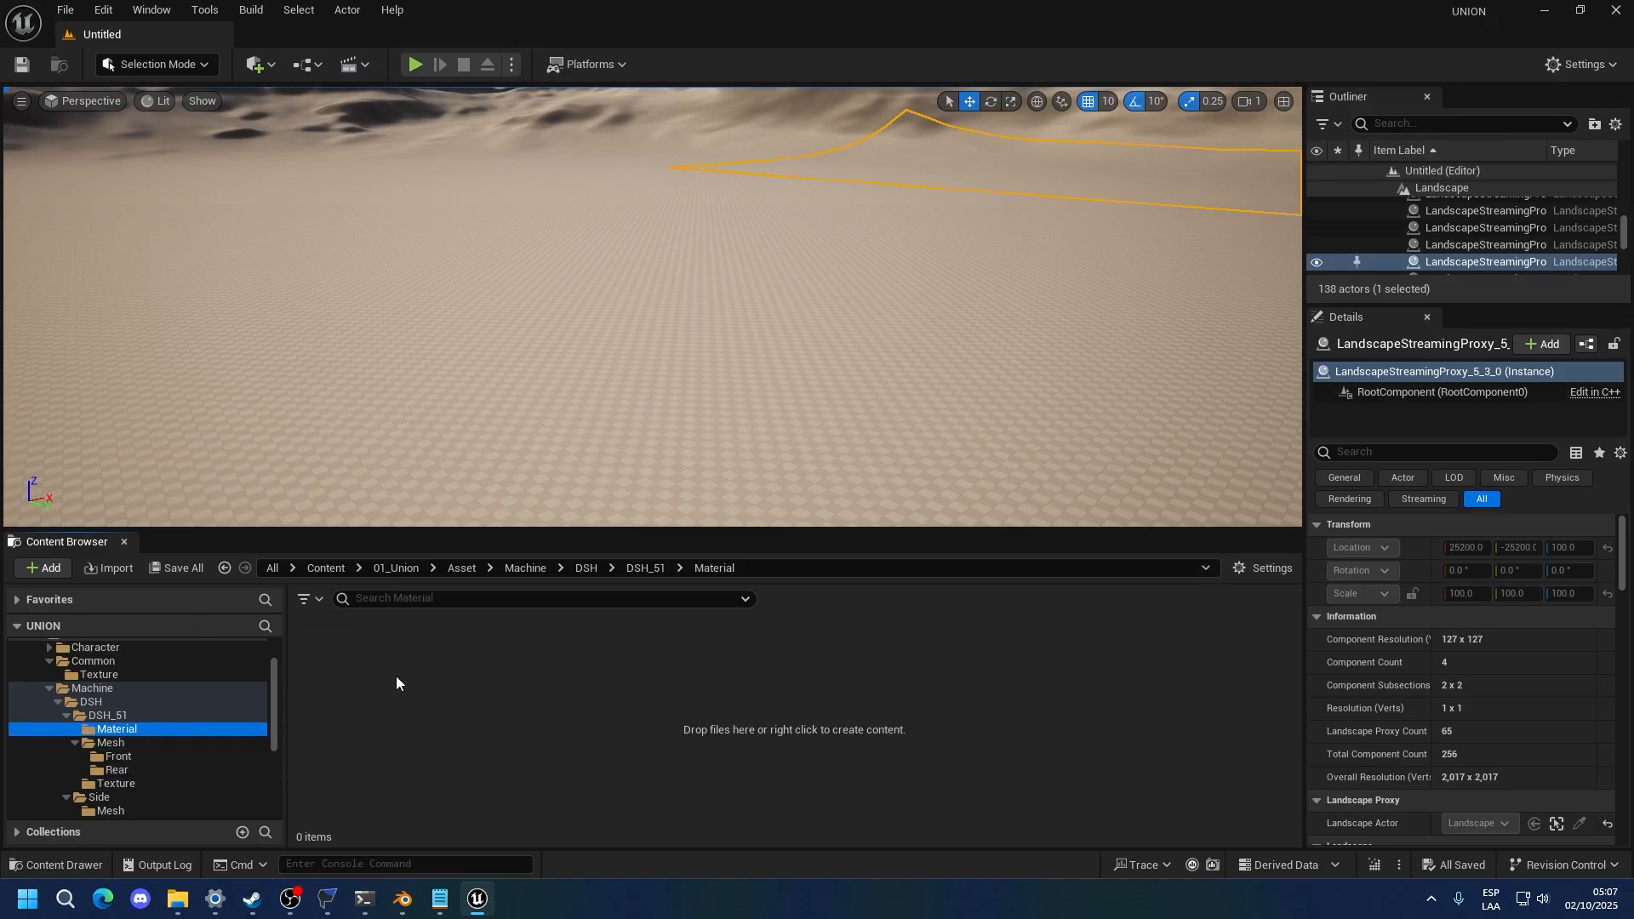
{"action": "left_click", "coordinate": [91, 688]}
{"action": "right_click", "coordinate": [482, 664]}
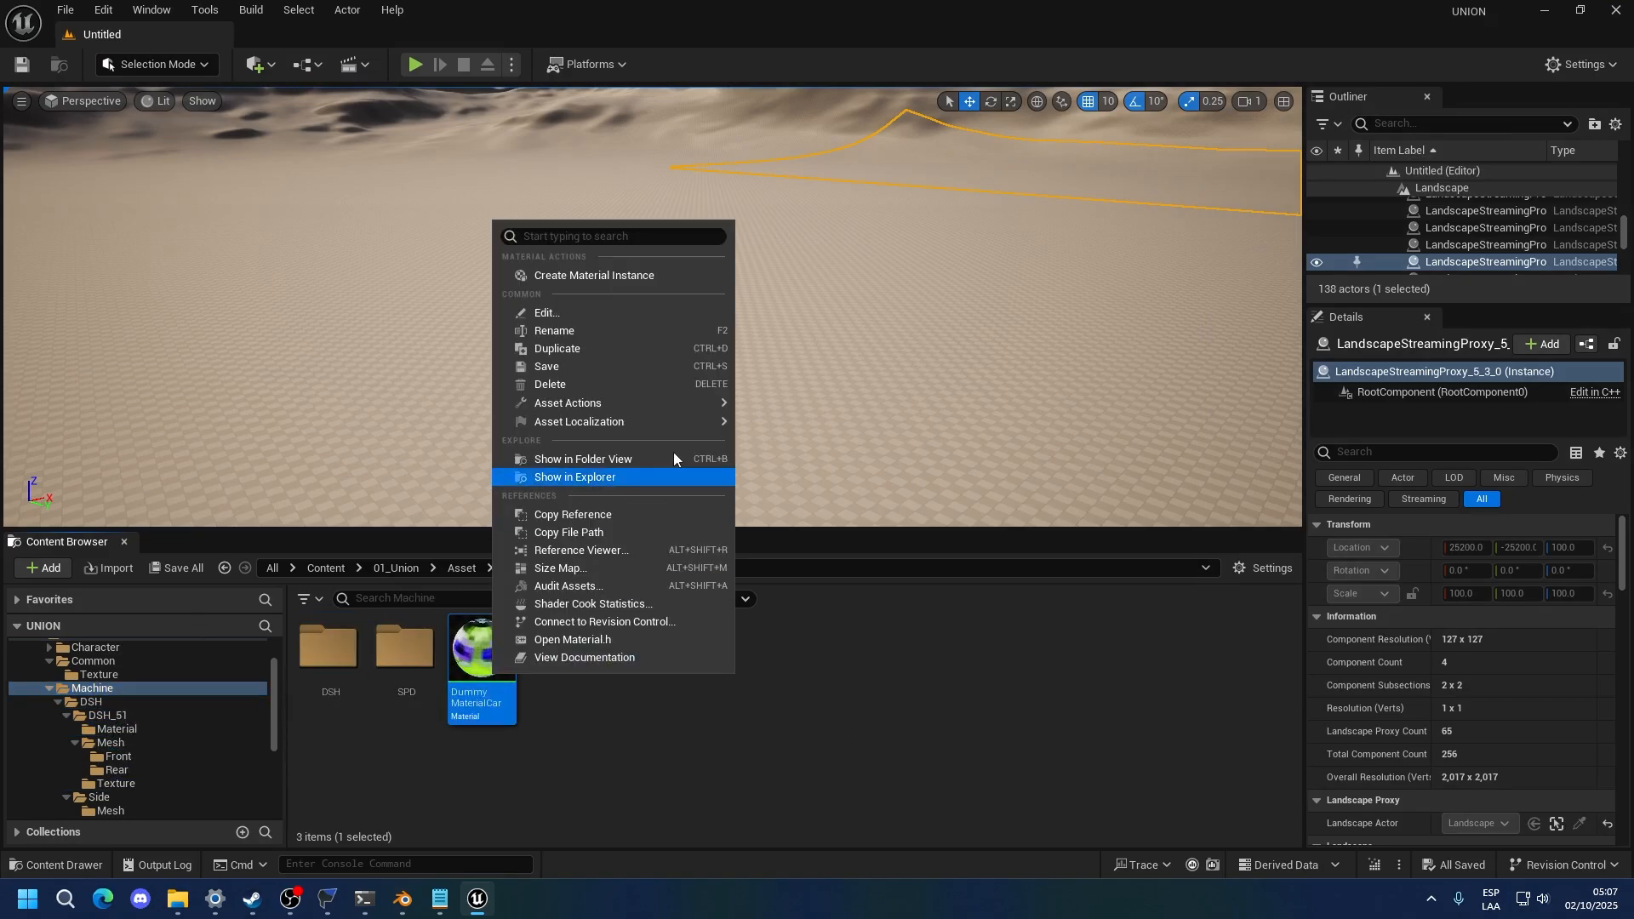
{"action": "left_click", "coordinate": [602, 275]}
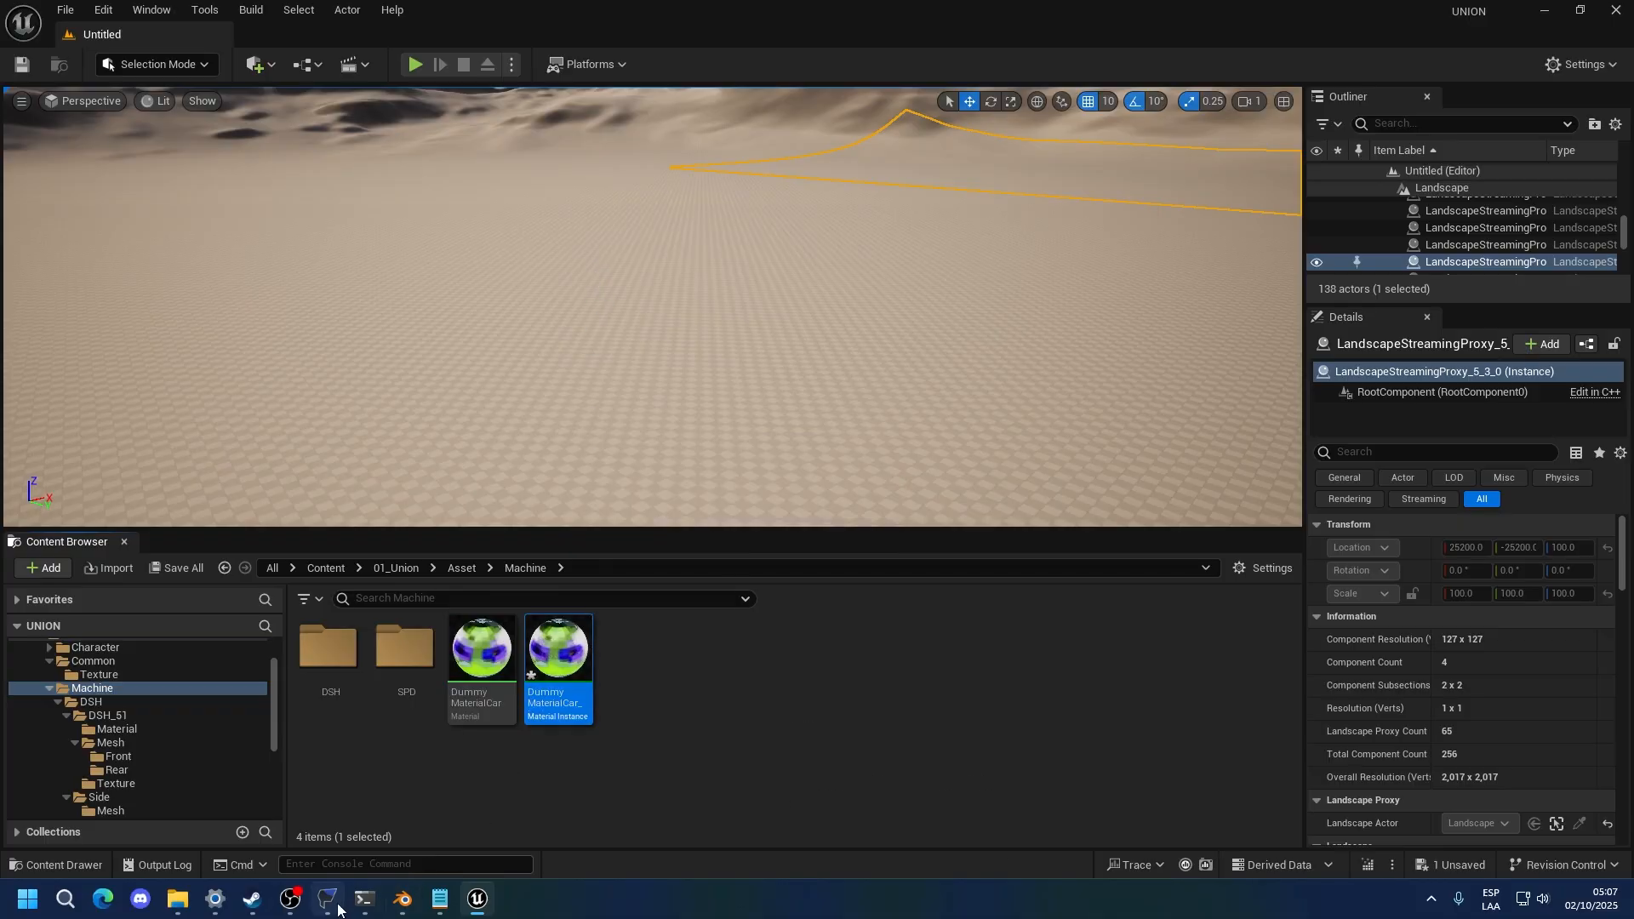
Switch to FModel and copy the name of the M_Dashcar_51_ALL_L asset from the DSH_51 Material folder
{"action": "left_click", "coordinate": [328, 899]}
{"action": "left_click", "coordinate": [378, 186]}
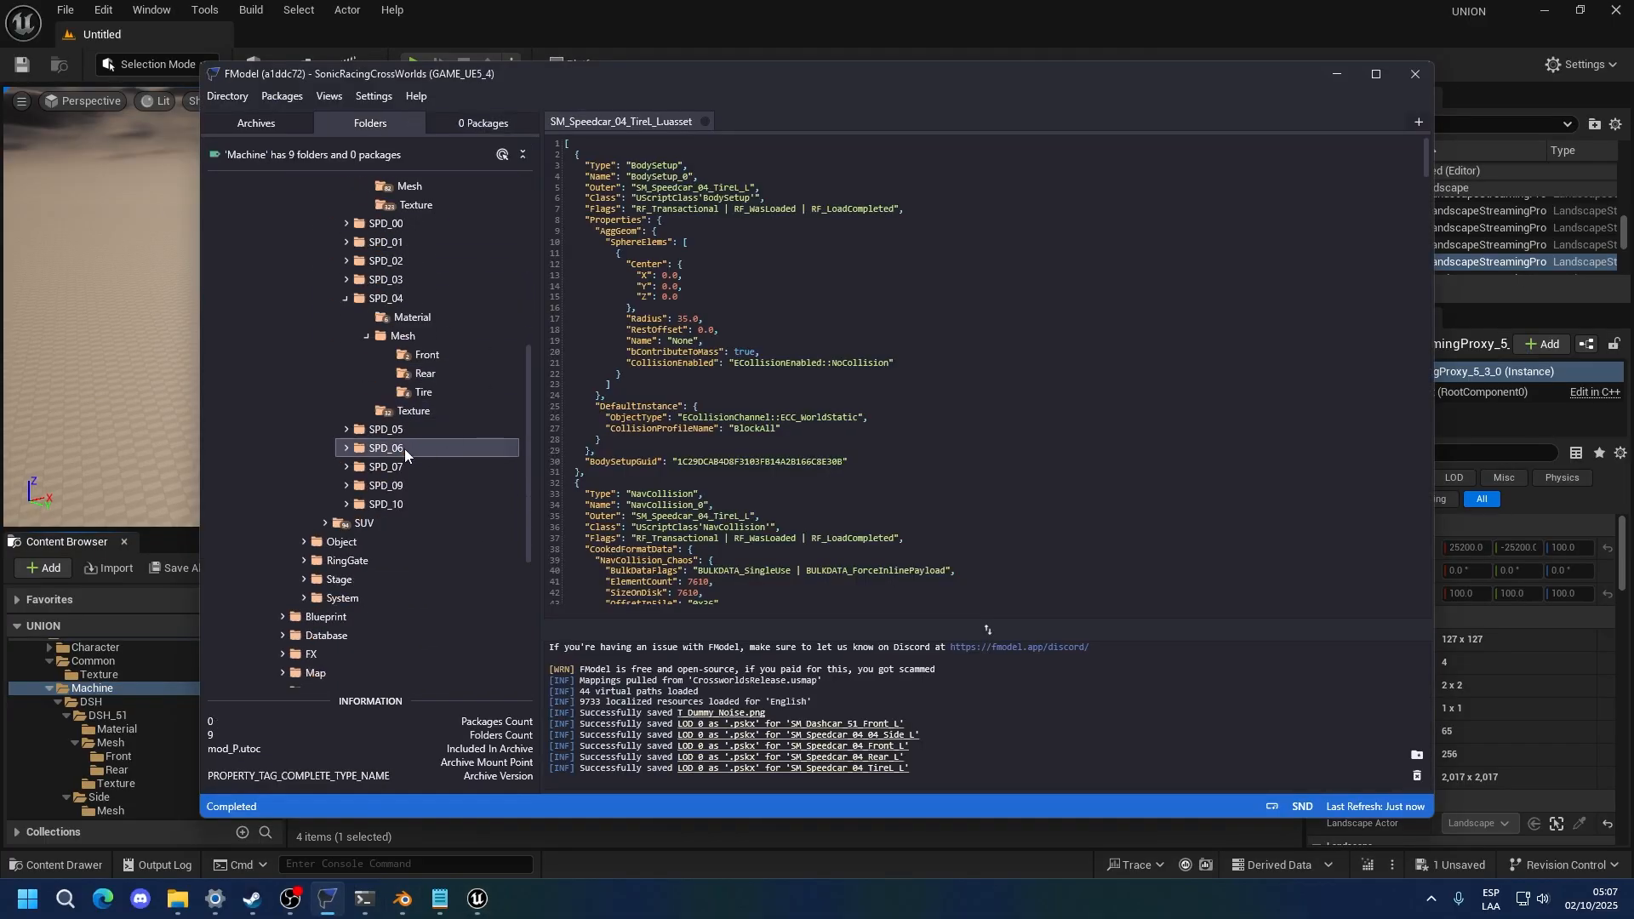
{"action": "scroll", "coordinate": [360, 408], "scroll_direction": "up", "scroll_amount": 1}
{"action": "left_click", "coordinate": [323, 260]}
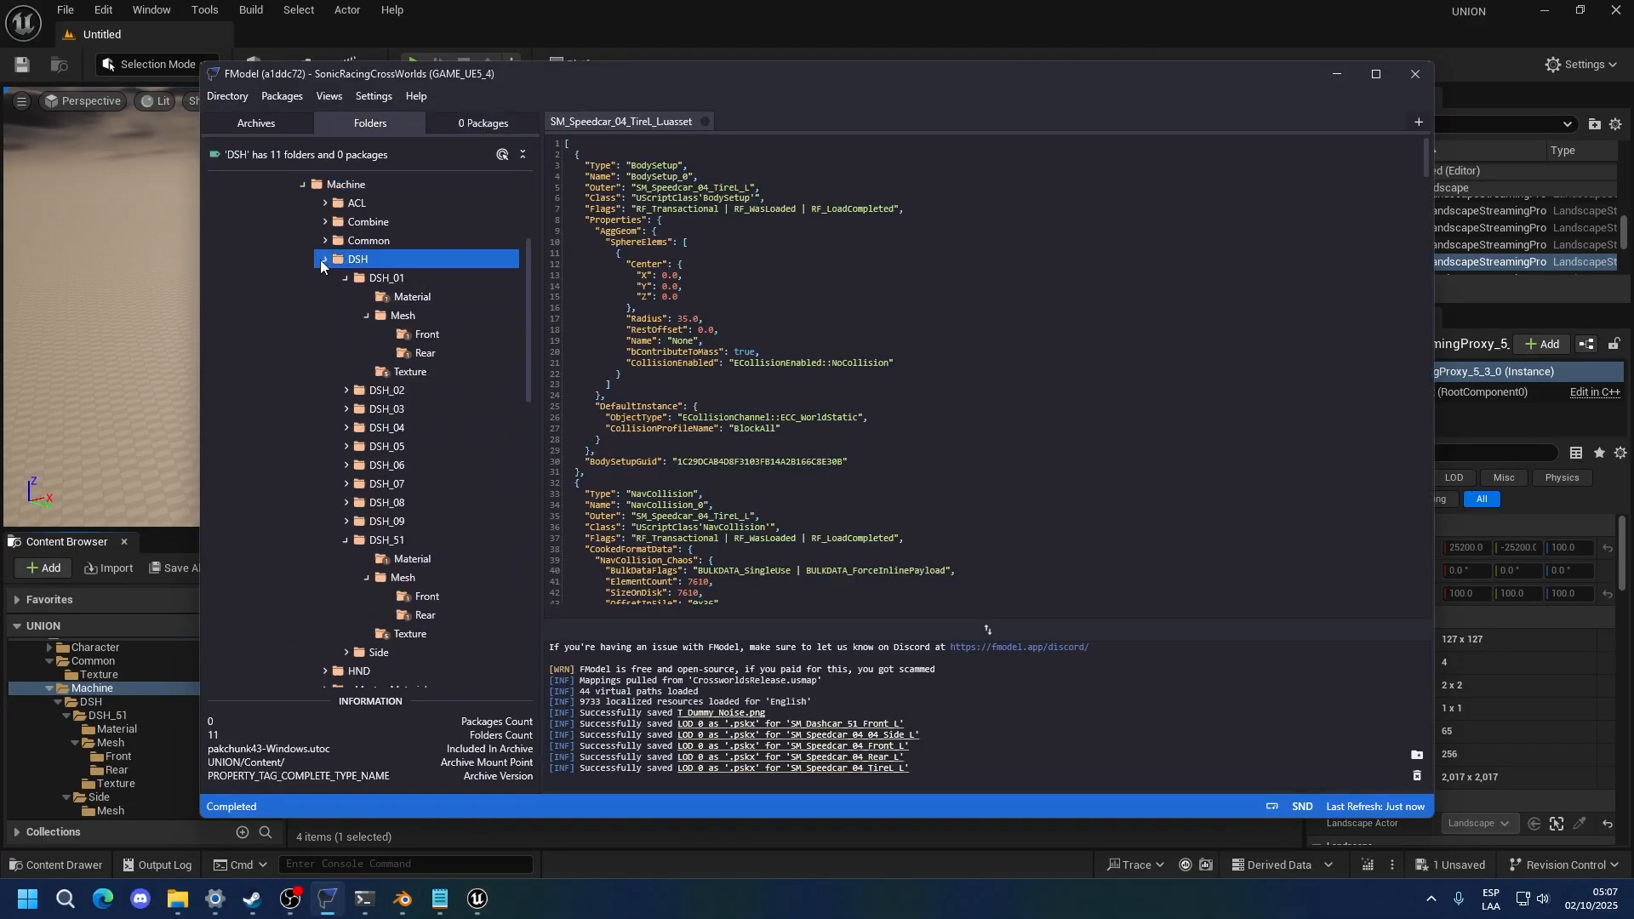
{"action": "scroll", "coordinate": [364, 509], "scroll_direction": "down", "scroll_amount": 3}
{"action": "double_click", "coordinate": [403, 433]}
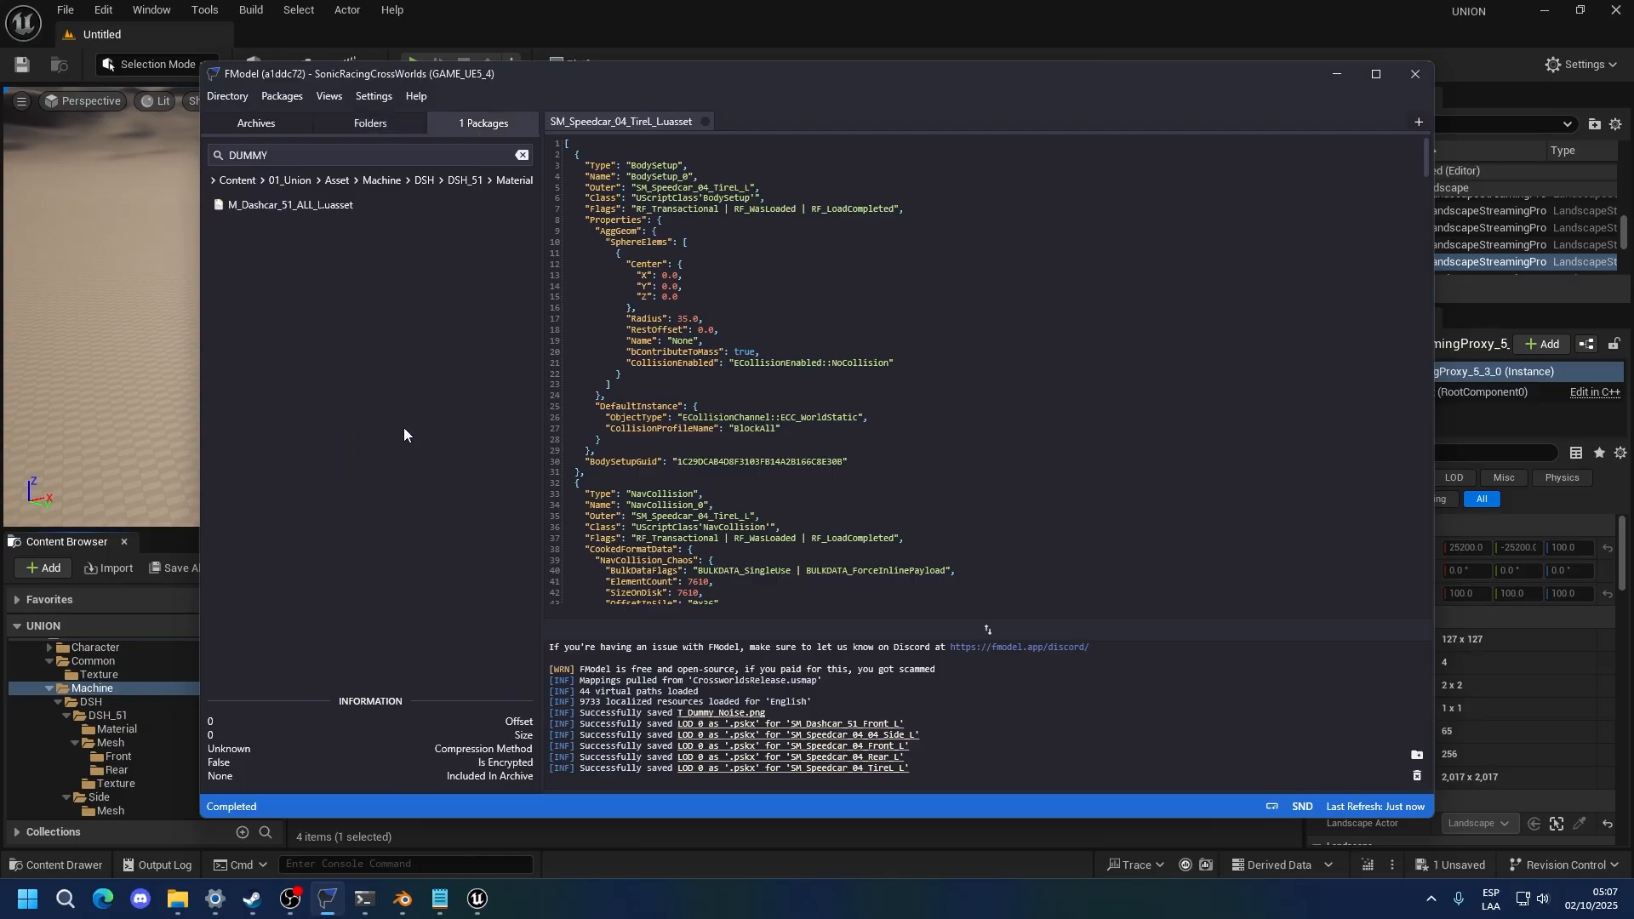
{"action": "right_click", "coordinate": [269, 202]}
{"action": "mouse_move", "coordinate": [375, 384]}
{"action": "left_click", "coordinate": [492, 481]}
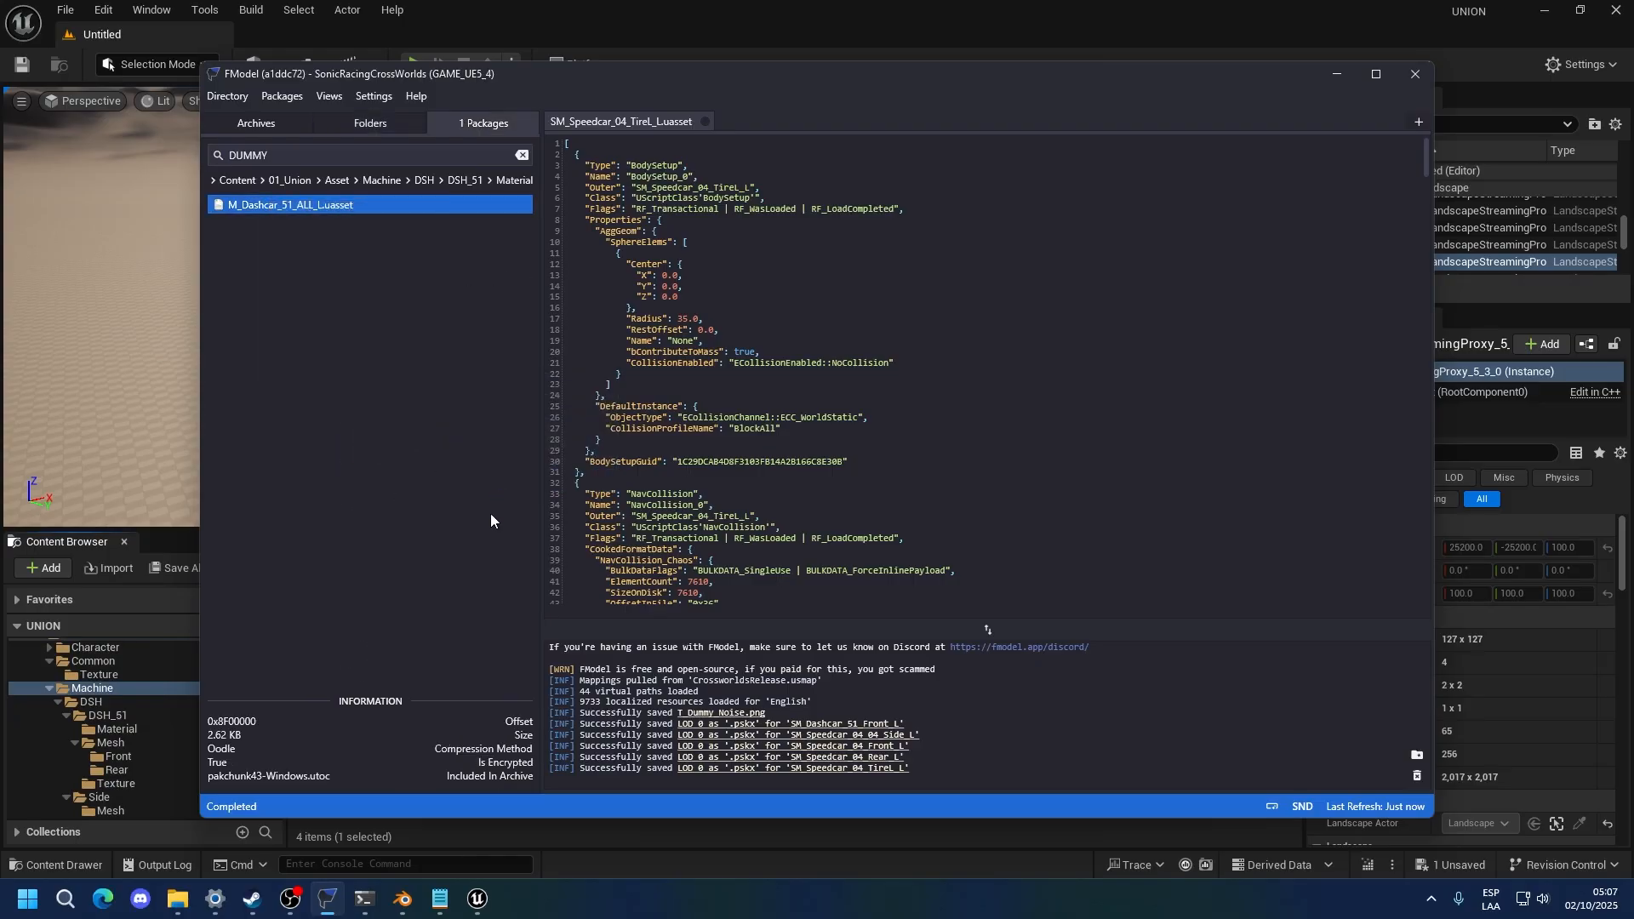
Back in Unreal Editor, rename the new material instance M_Dashcar_51_ALL_L and move it into the DSH_51 Material folder
{"action": "left_click", "coordinate": [421, 858]}
{"action": "key", "text": "ctrl+v"}
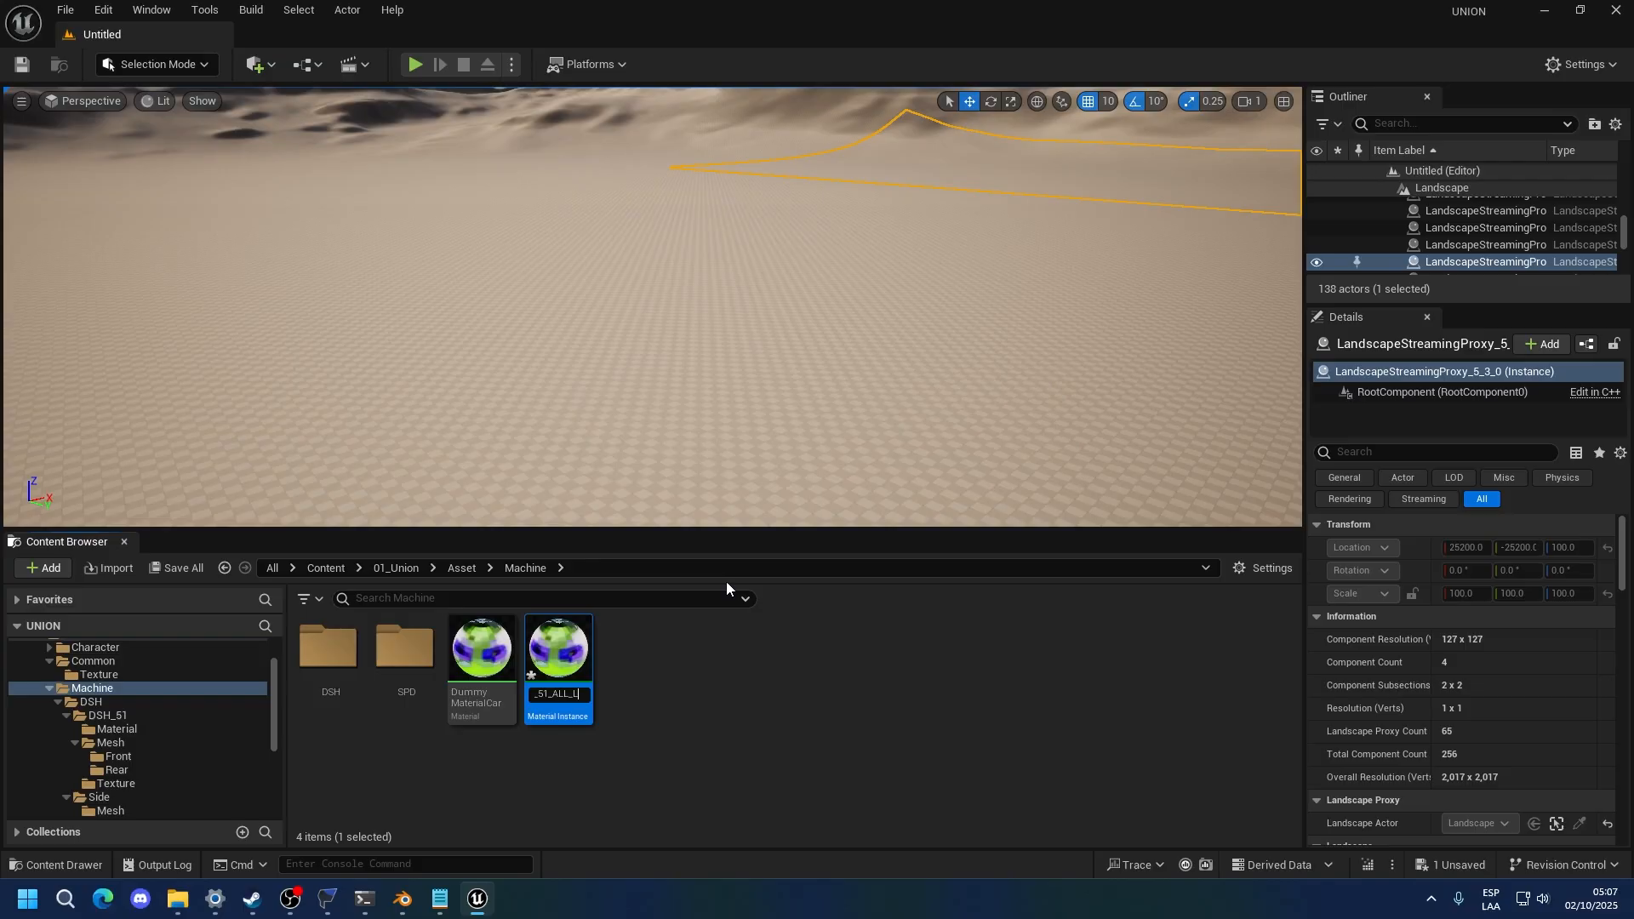
{"action": "key", "text": "Return"}
{"action": "left_click_drag", "start_coordinate": [558, 648], "coordinate": [225, 730]}
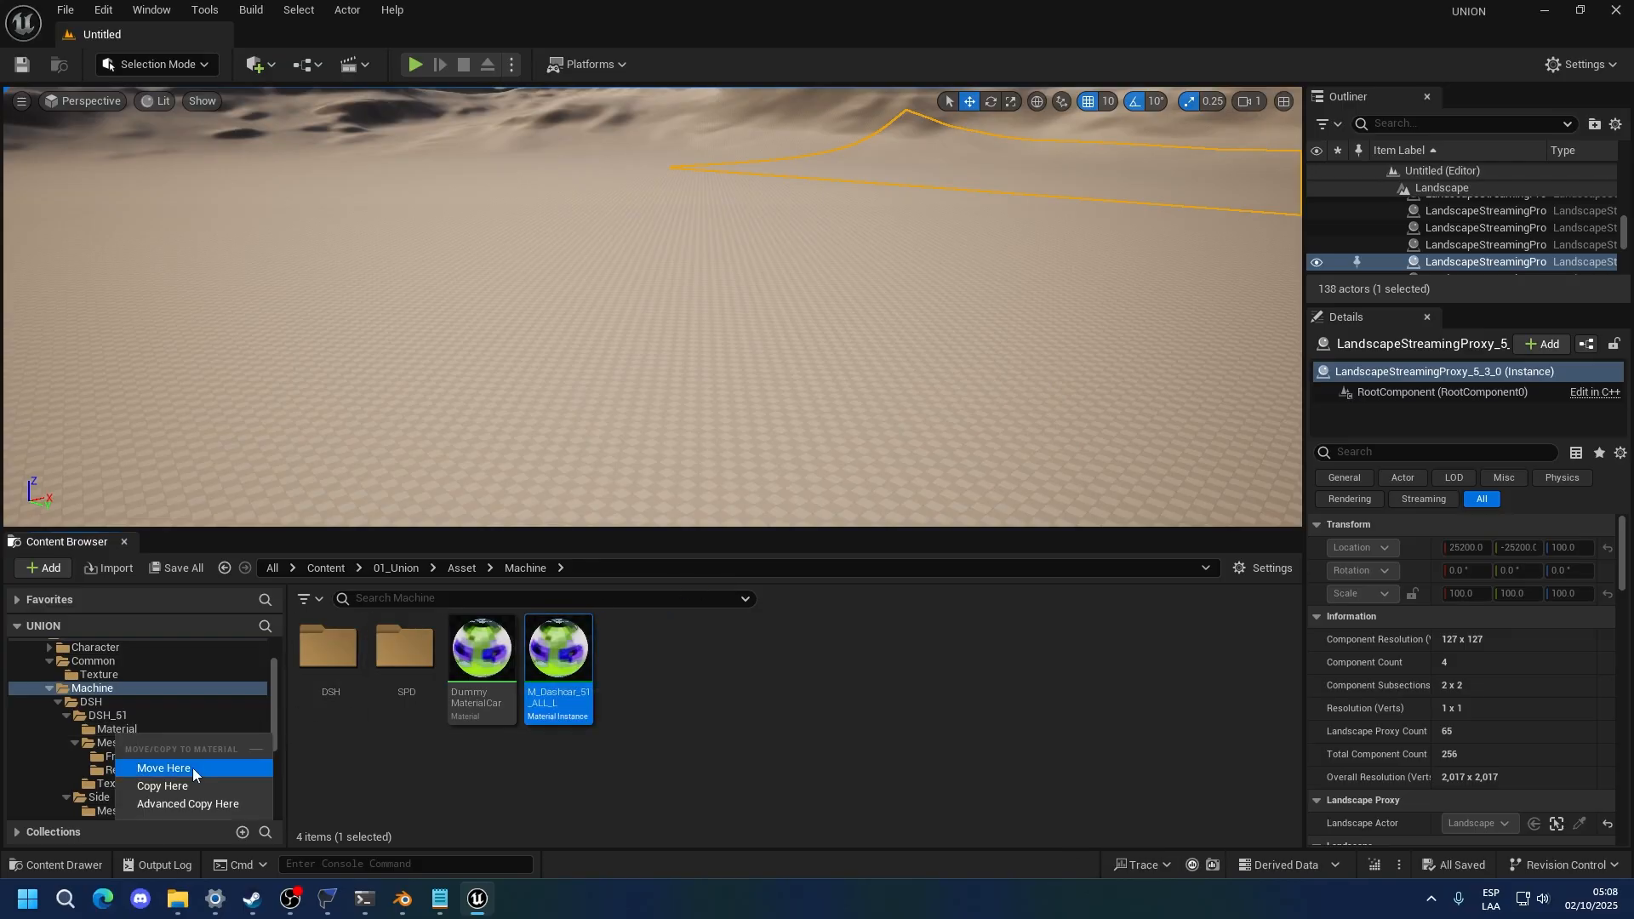
{"action": "left_click", "coordinate": [164, 766]}
Create a material instance named bluestargc from M_Dashcar_51_ALL_L and open it for editing
{"action": "right_click", "coordinate": [358, 666]}
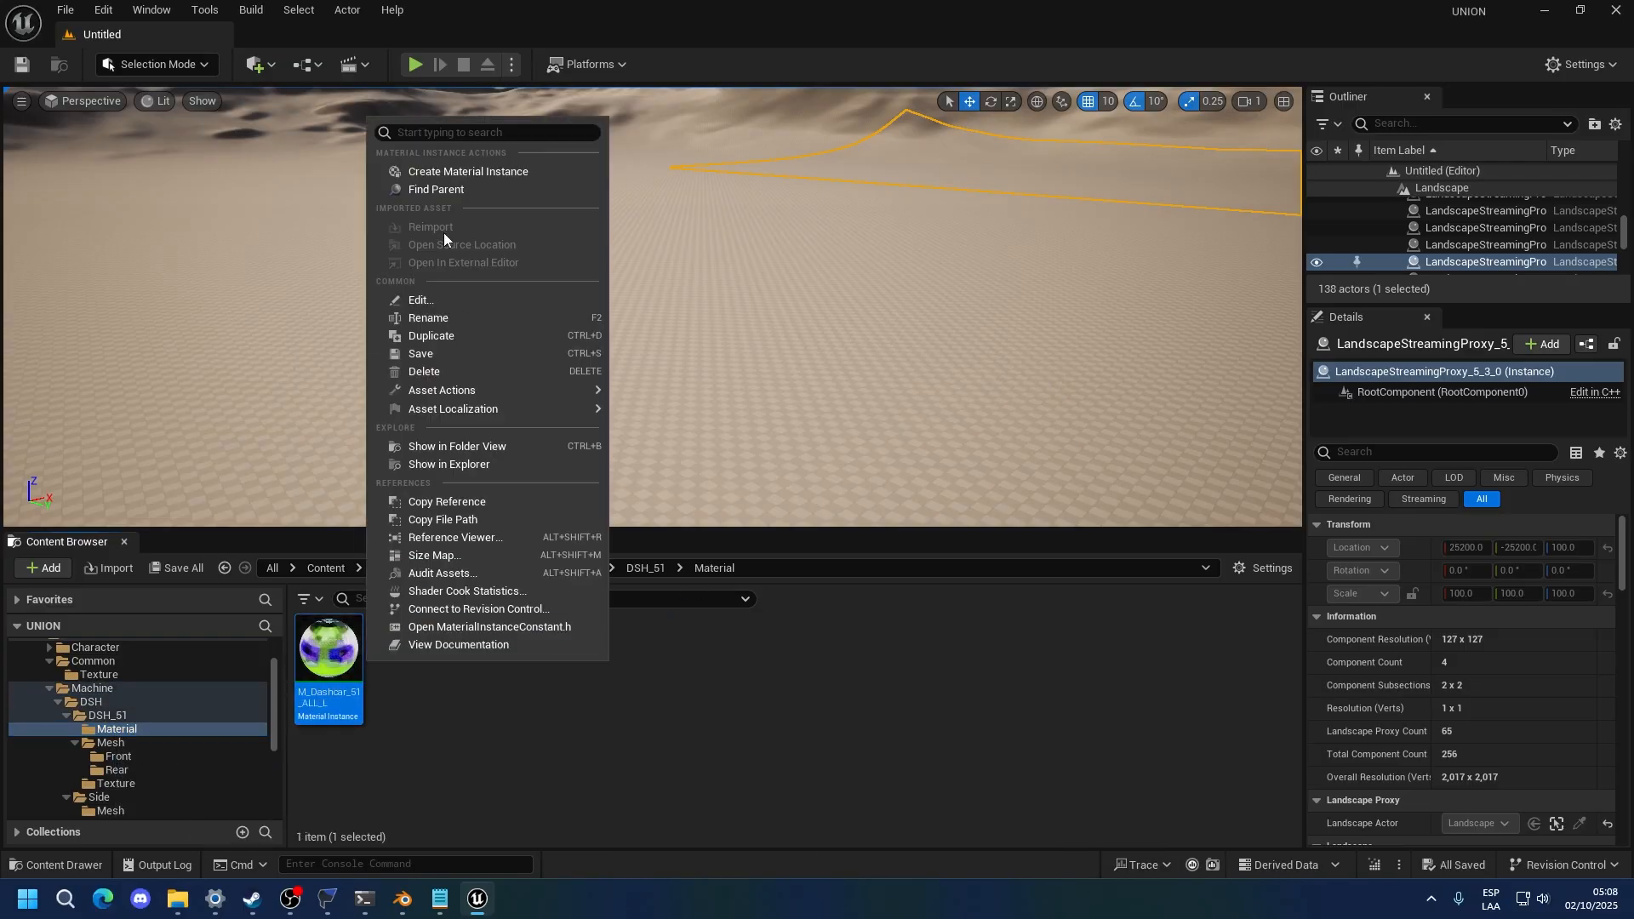
{"action": "left_click", "coordinate": [417, 172]}
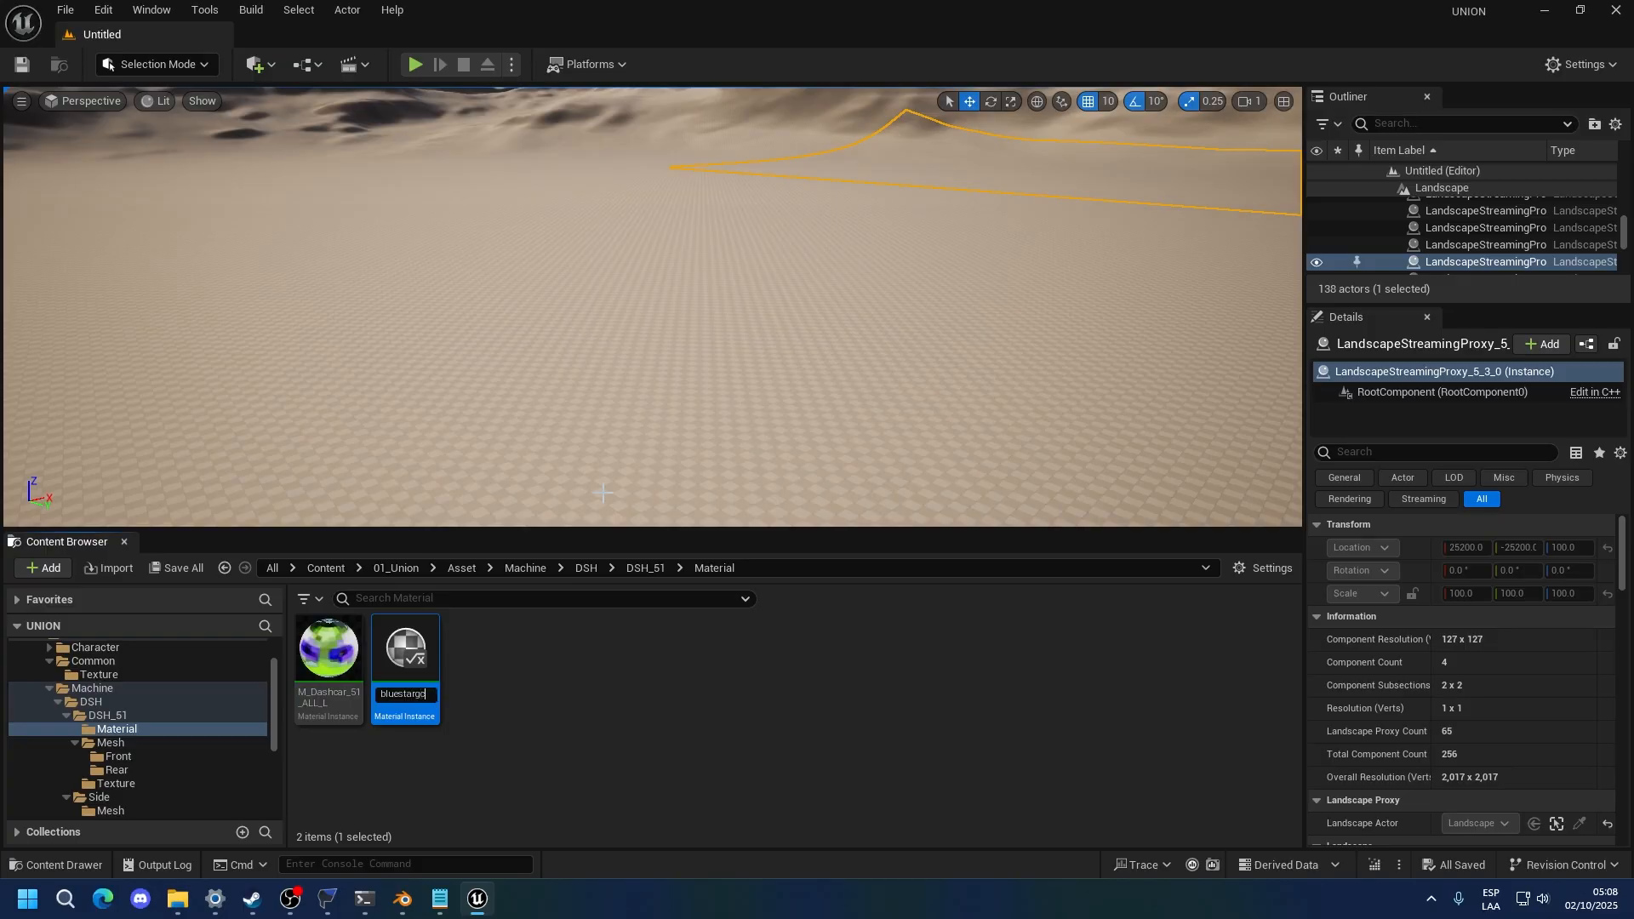
{"action": "key", "text": "Return"}
{"action": "key", "text": "Return"}
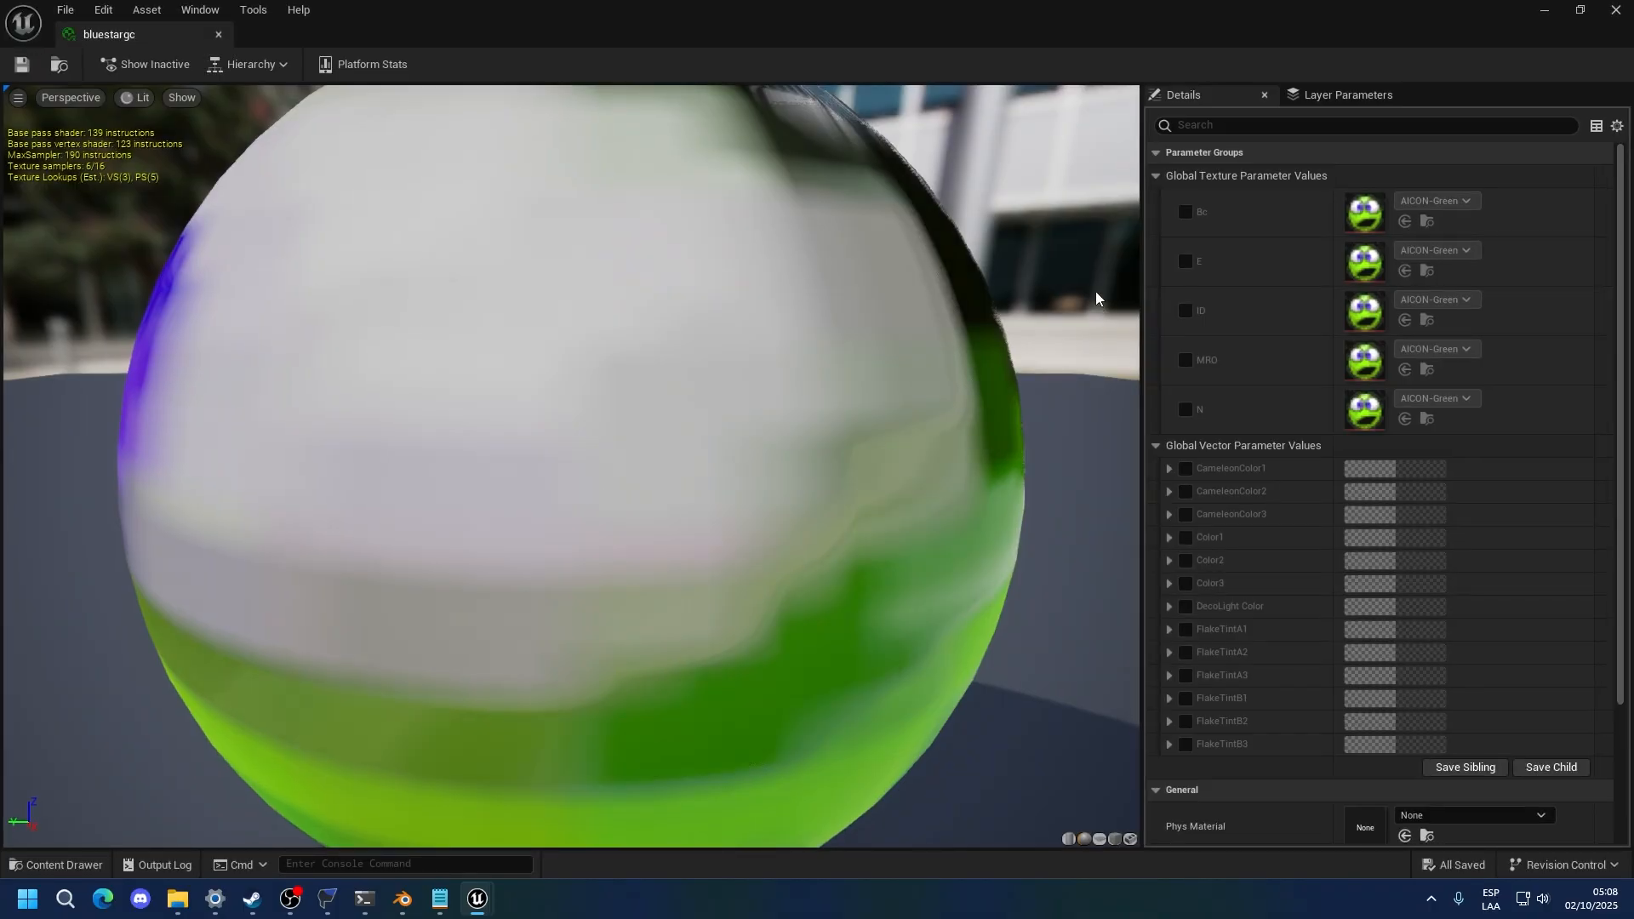
Enable the Bc, E, ID, MRO and N texture parameter overrides in the bluestargc material instance
{"action": "left_click", "coordinate": [1185, 212]}
{"action": "left_click", "coordinate": [1181, 260]}
{"action": "left_click", "coordinate": [1183, 308]}
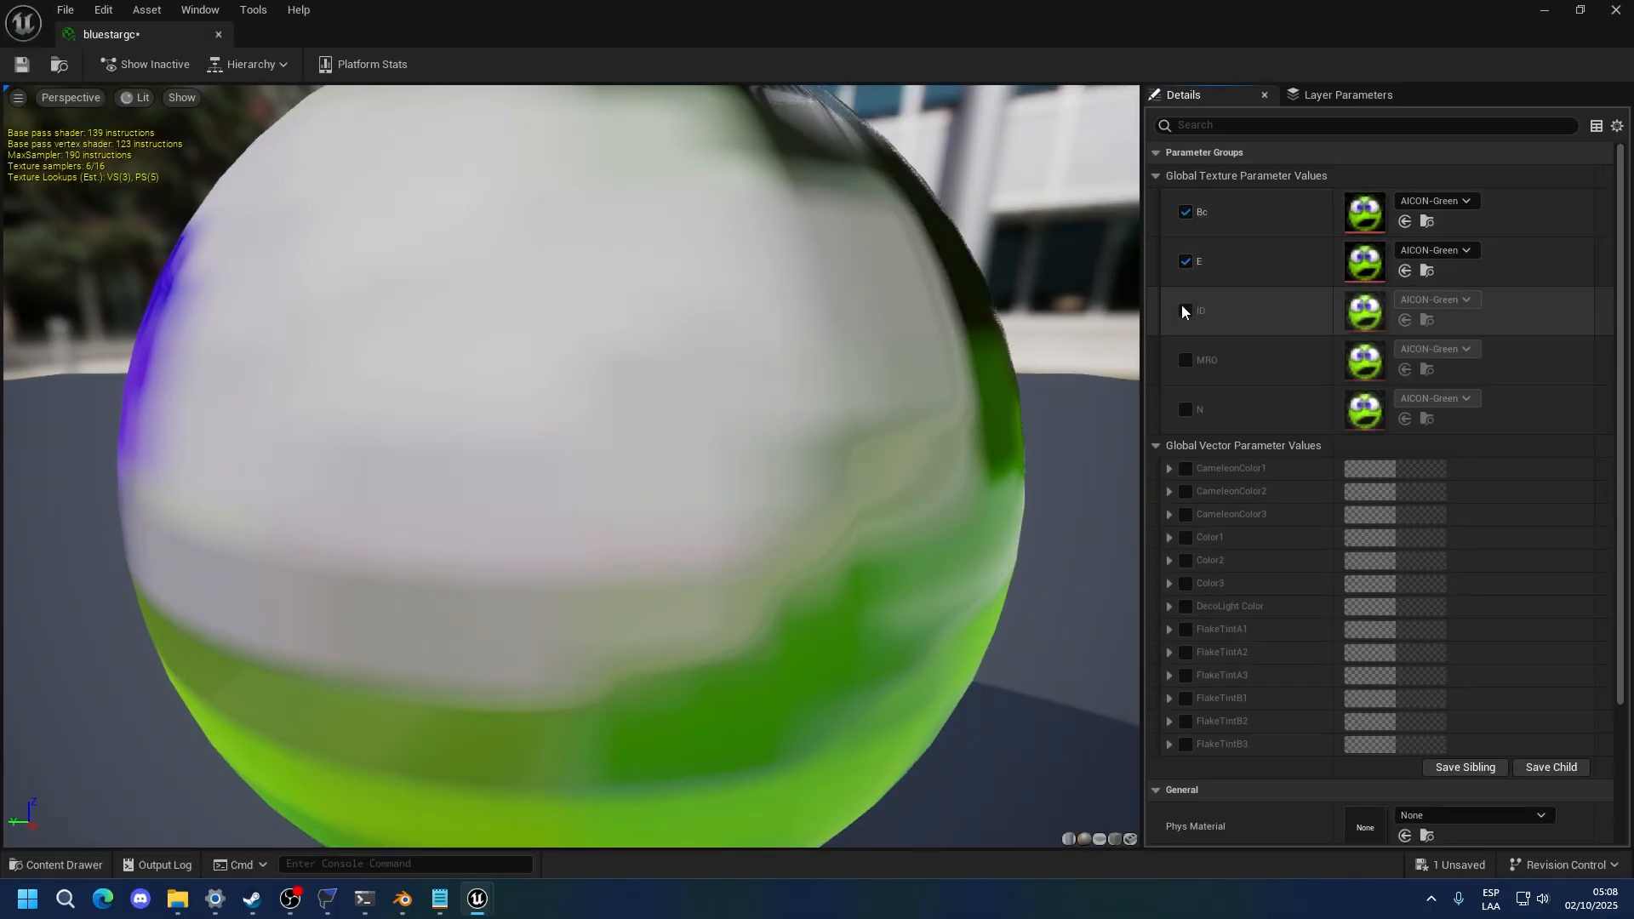
{"action": "left_click", "coordinate": [1186, 360]}
{"action": "left_click", "coordinate": [1186, 410]}
Assign Tex_0002_0 to the Bc parameter and T_Dummy_Black to both the E and ID parameters
{"action": "key", "text": "super+Down"}
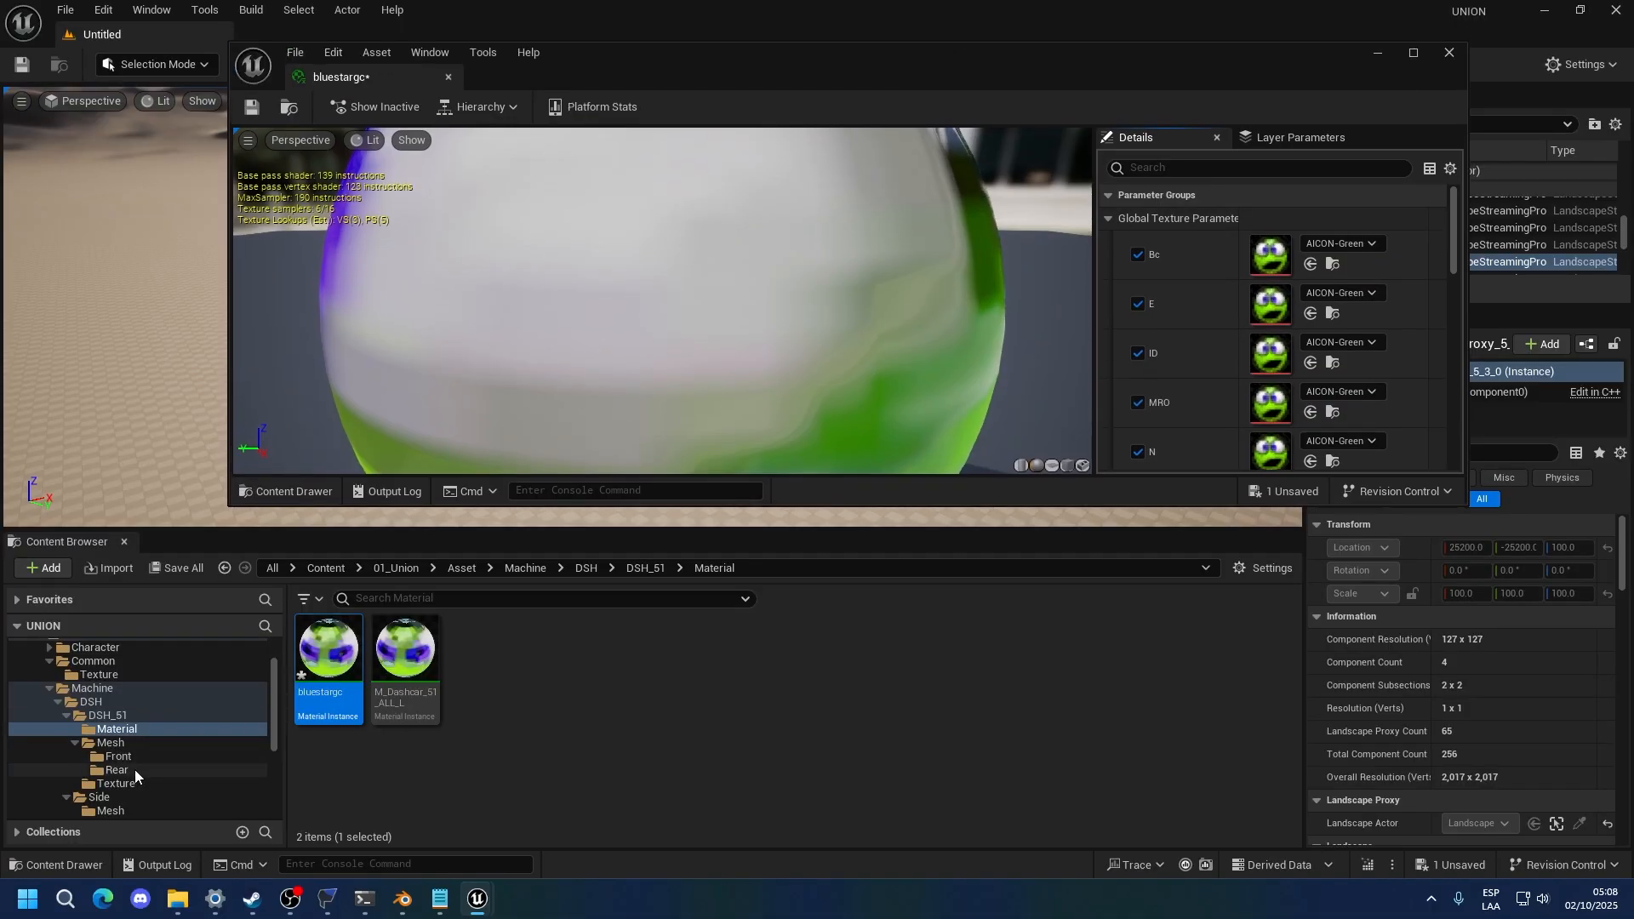
{"action": "left_click", "coordinate": [1311, 265]}
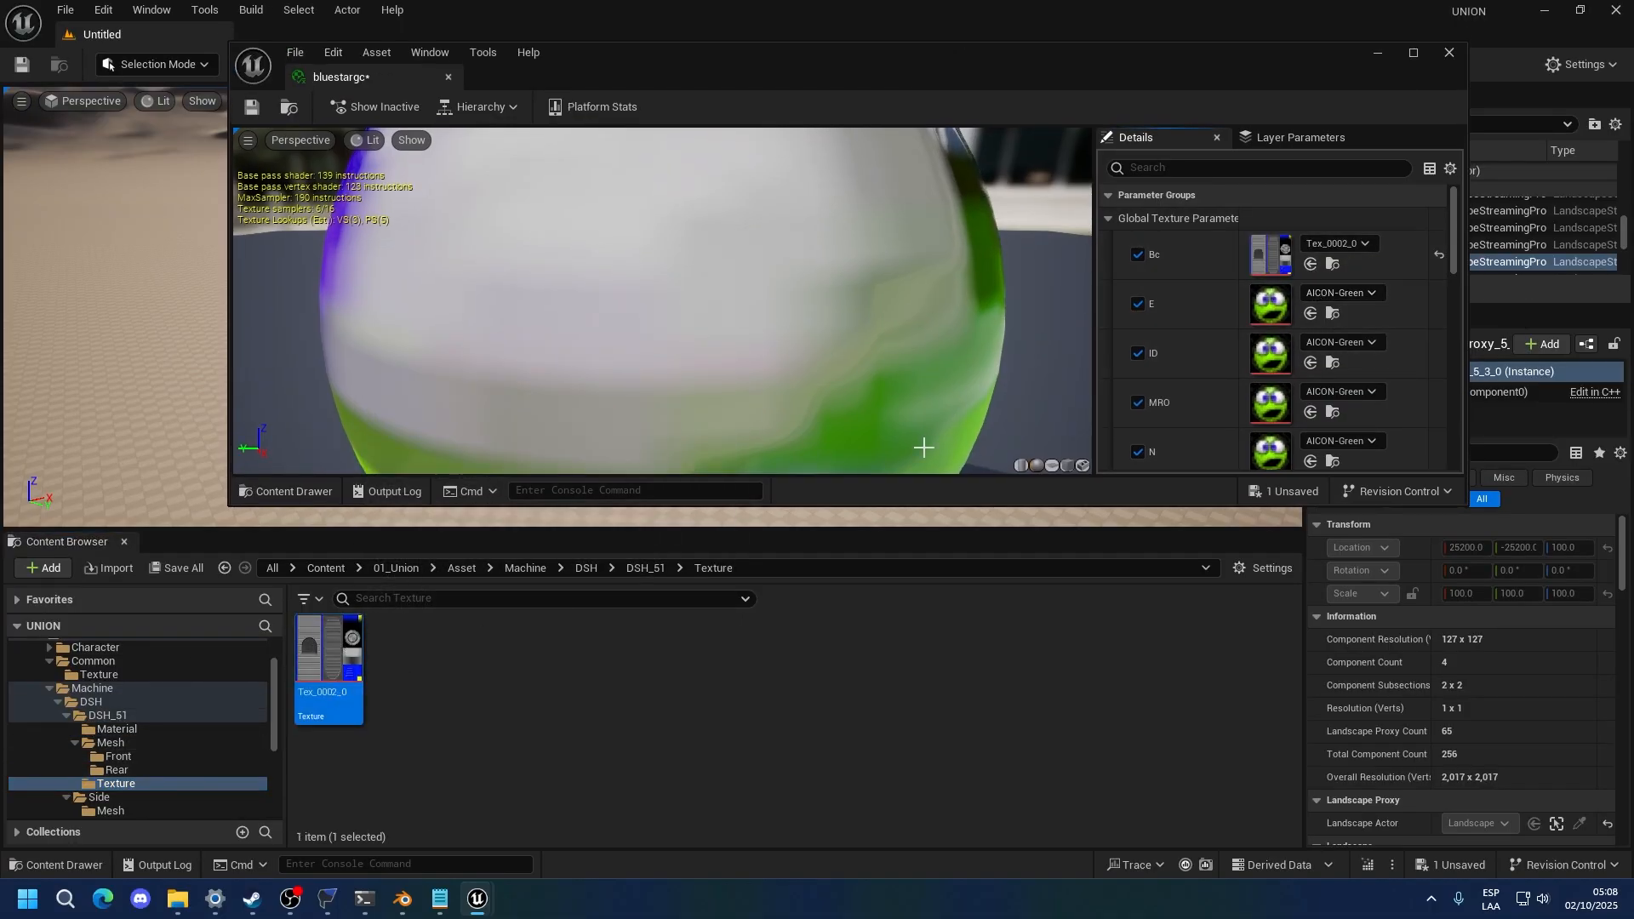
{"action": "left_click", "coordinate": [1342, 293]}
{"action": "type", "text": "dummy"}
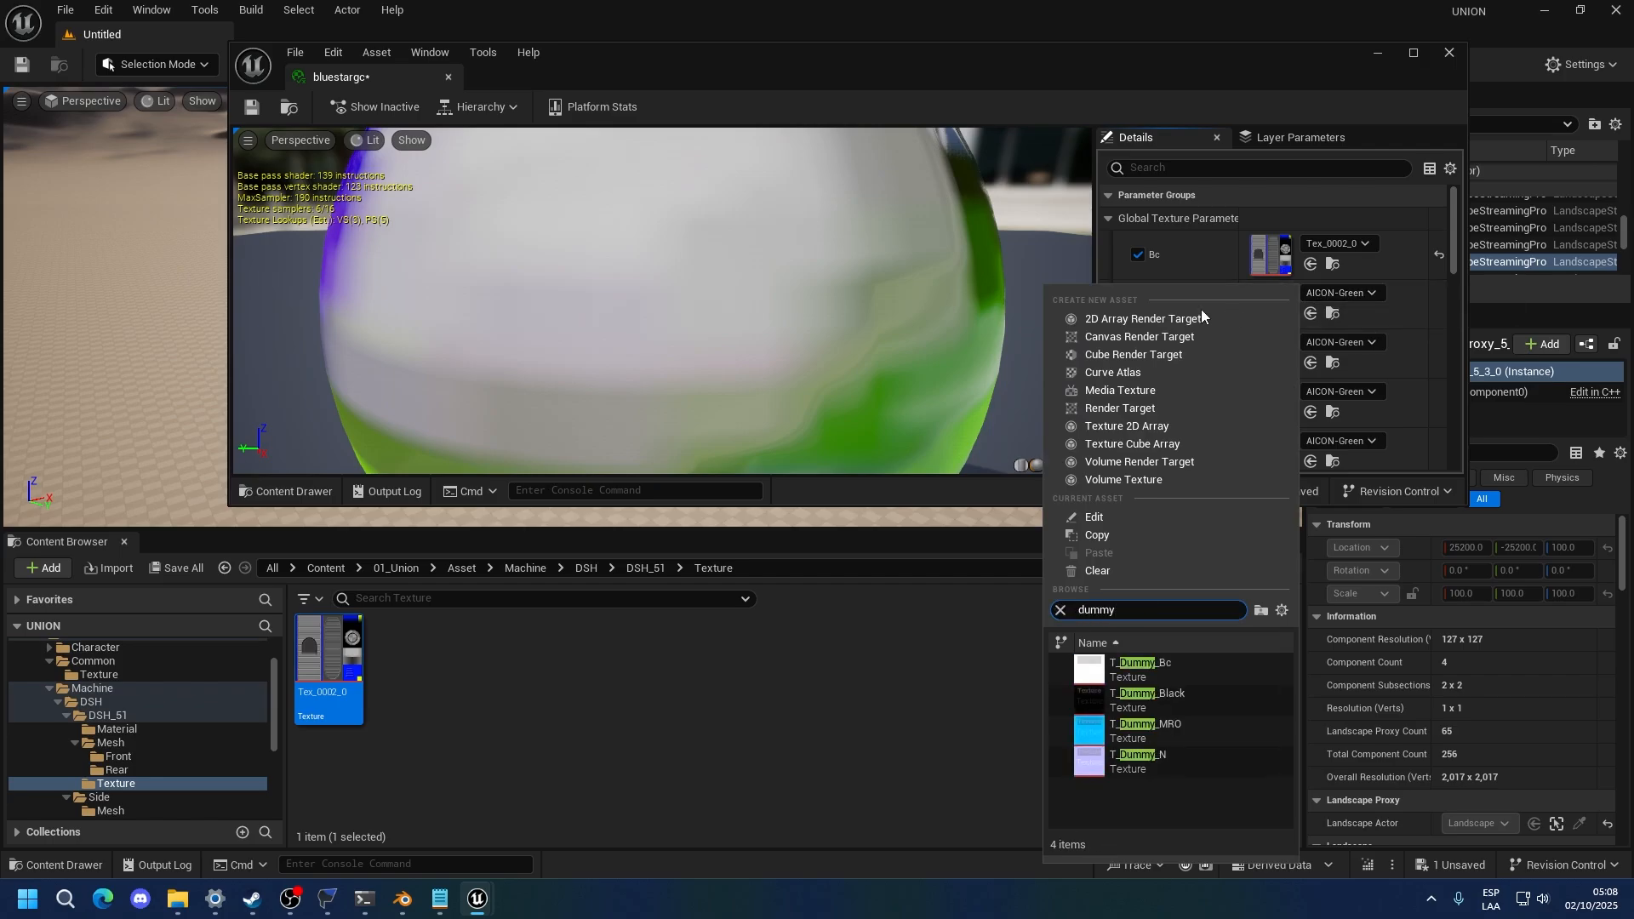
{"action": "left_click", "coordinate": [1186, 700]}
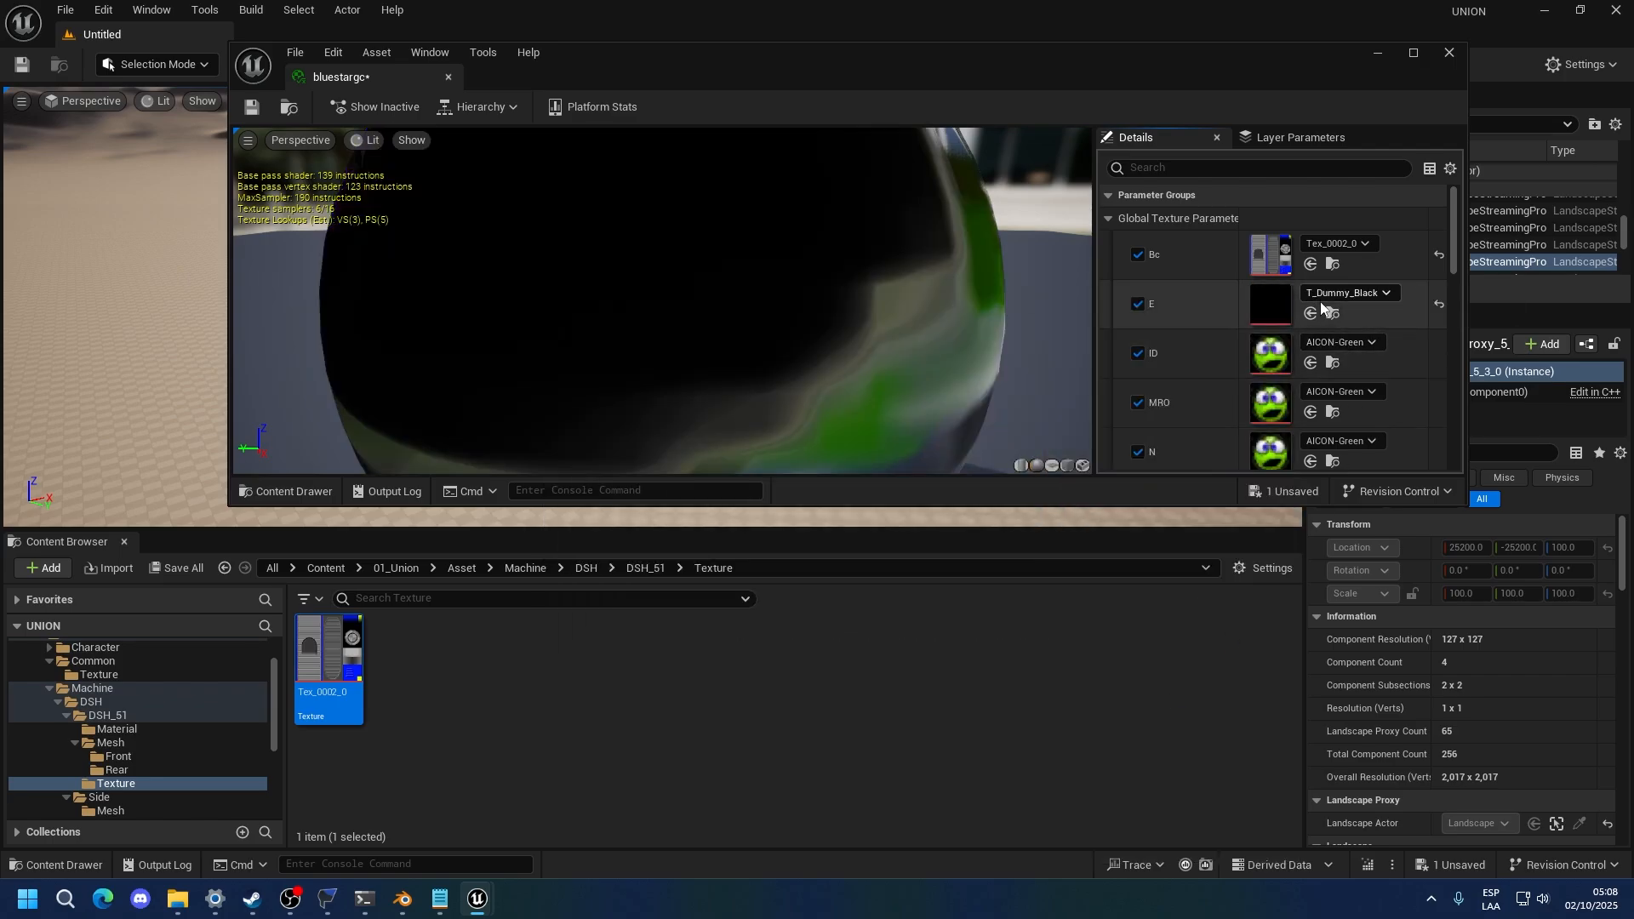
{"action": "left_click", "coordinate": [1362, 293]}
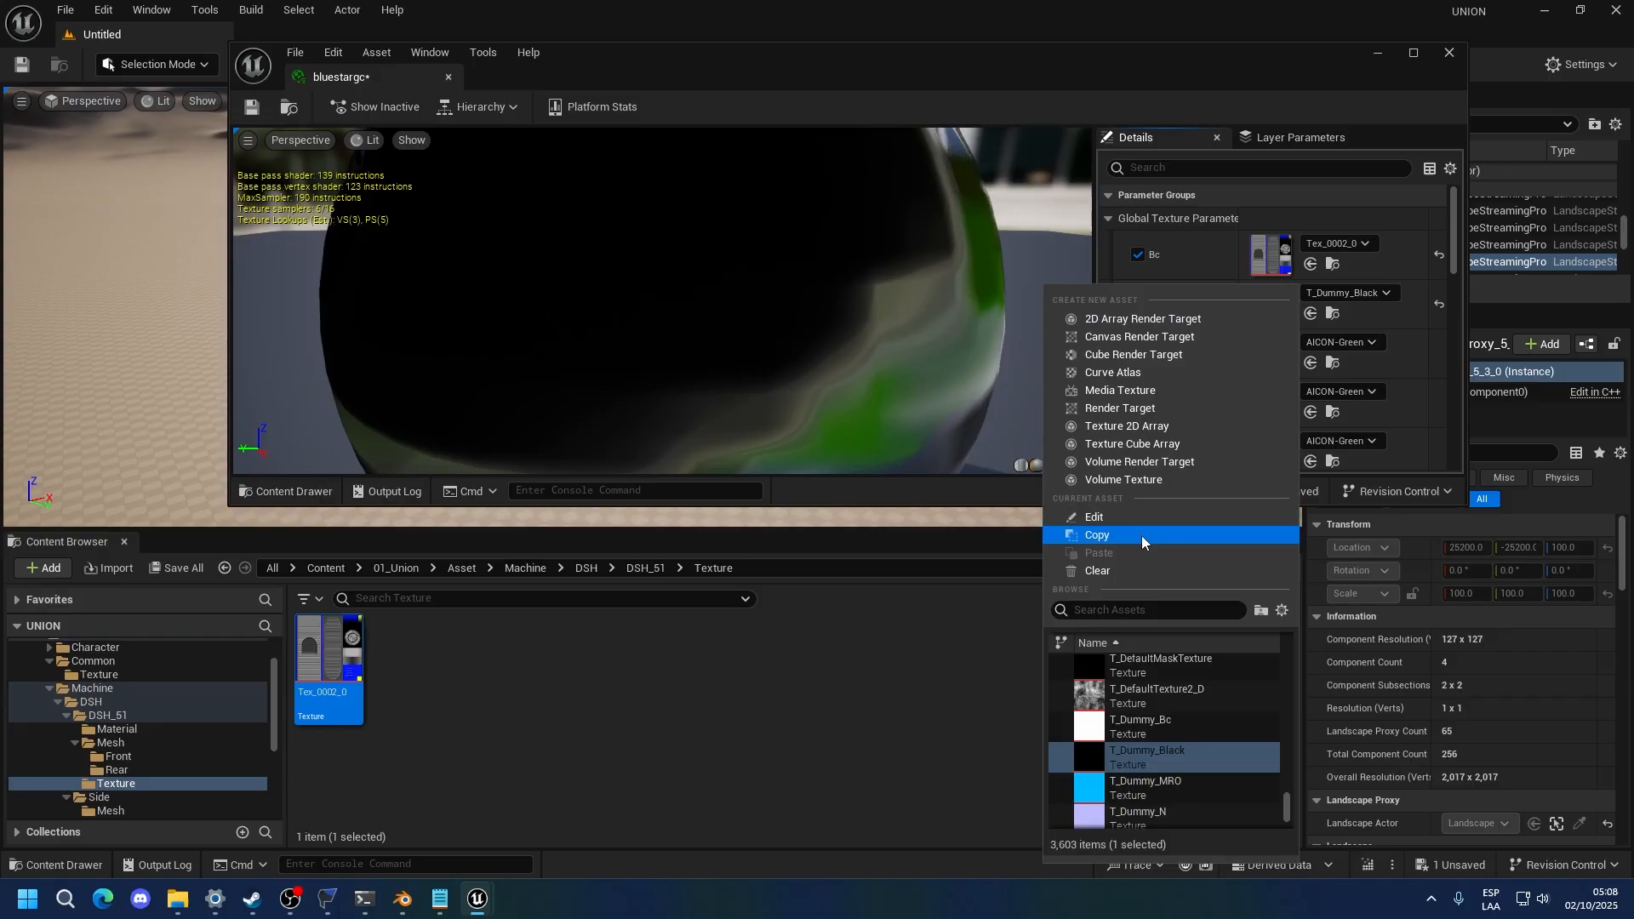
{"action": "left_click", "coordinate": [1141, 535]}
{"action": "left_click", "coordinate": [1345, 343]}
{"action": "left_click", "coordinate": [1113, 567]}
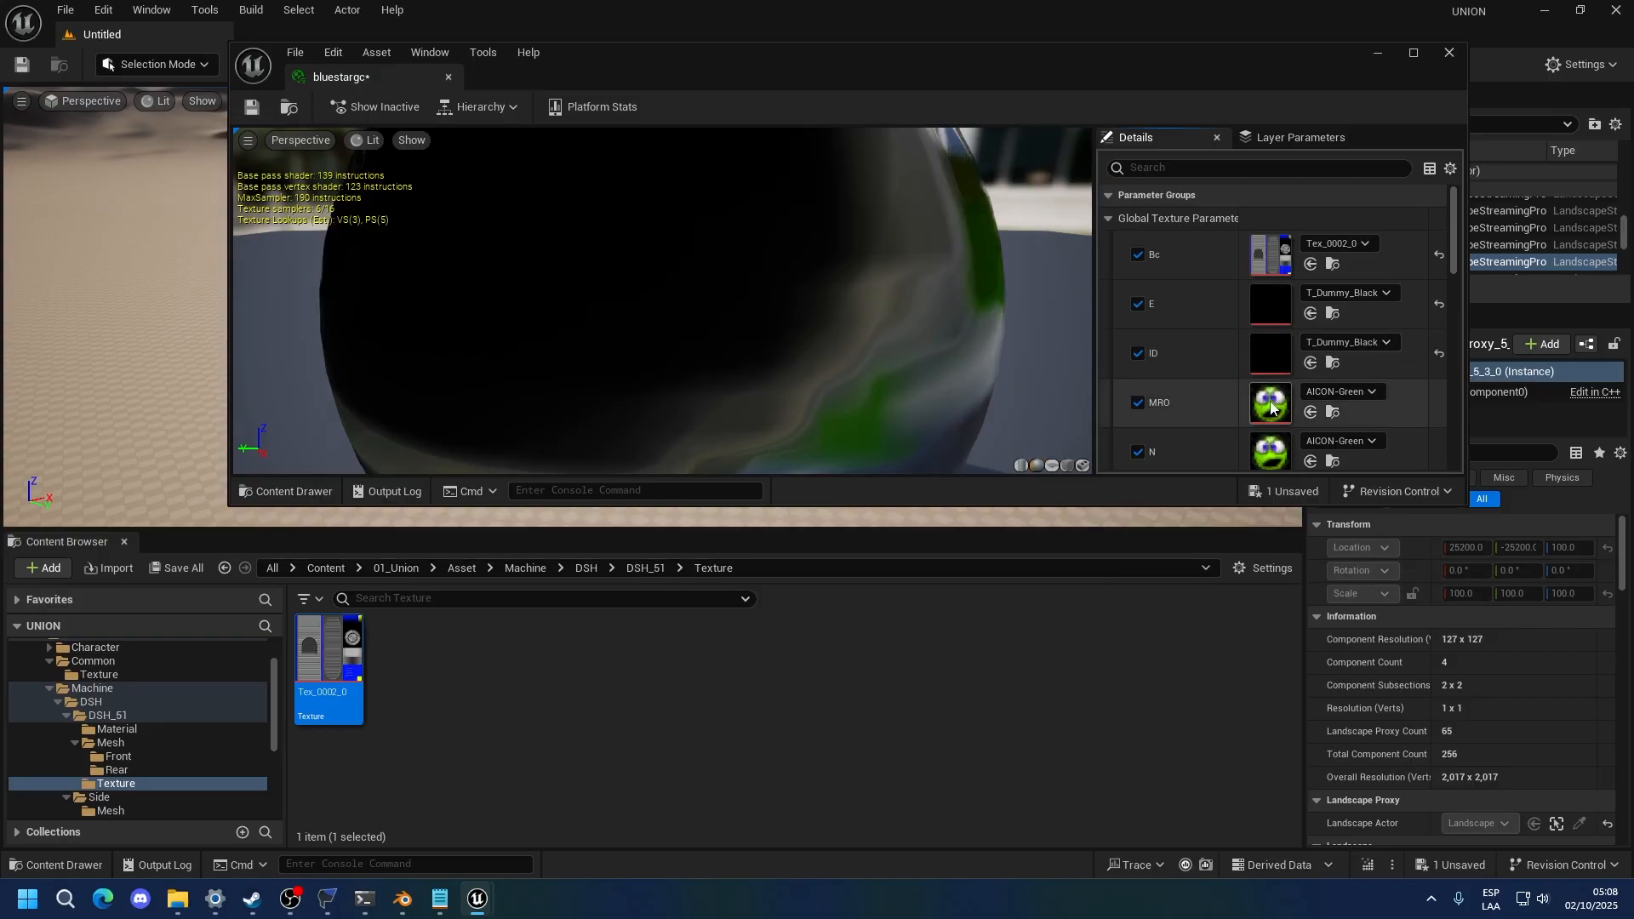
Assign T_Dummy_MRO to the MRO parameter and T_Dummy_N to the N parameter, and save the material instance
{"action": "left_click", "coordinate": [1335, 401]}
{"action": "type", "text": "du"}
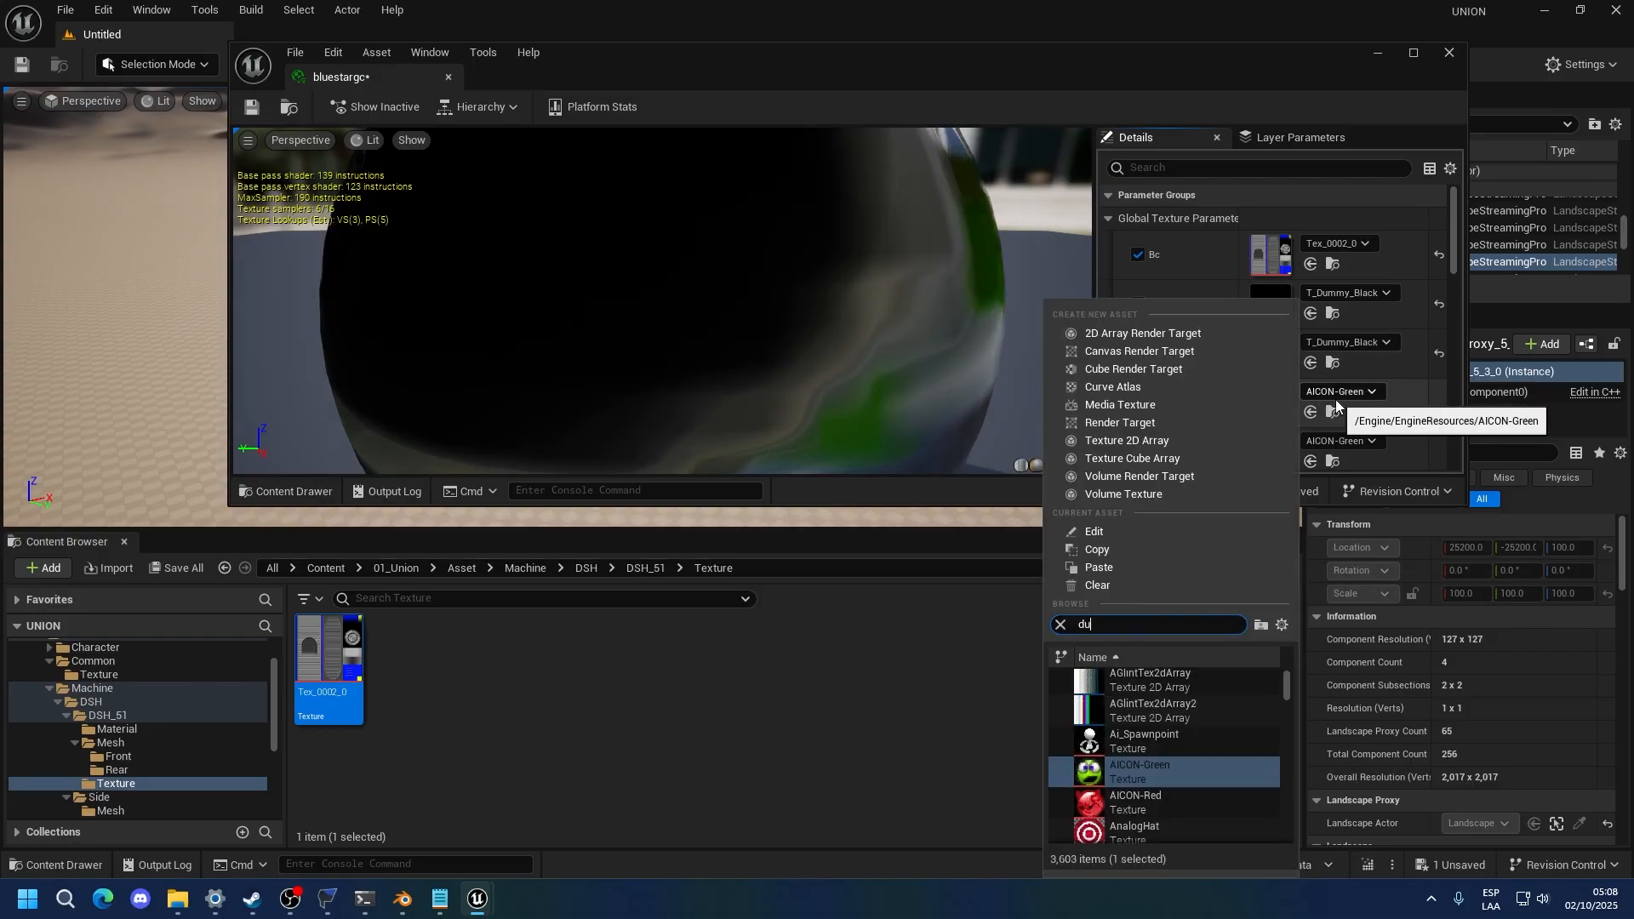
{"action": "type", "text": "mmy"}
{"action": "left_click", "coordinate": [1119, 745]}
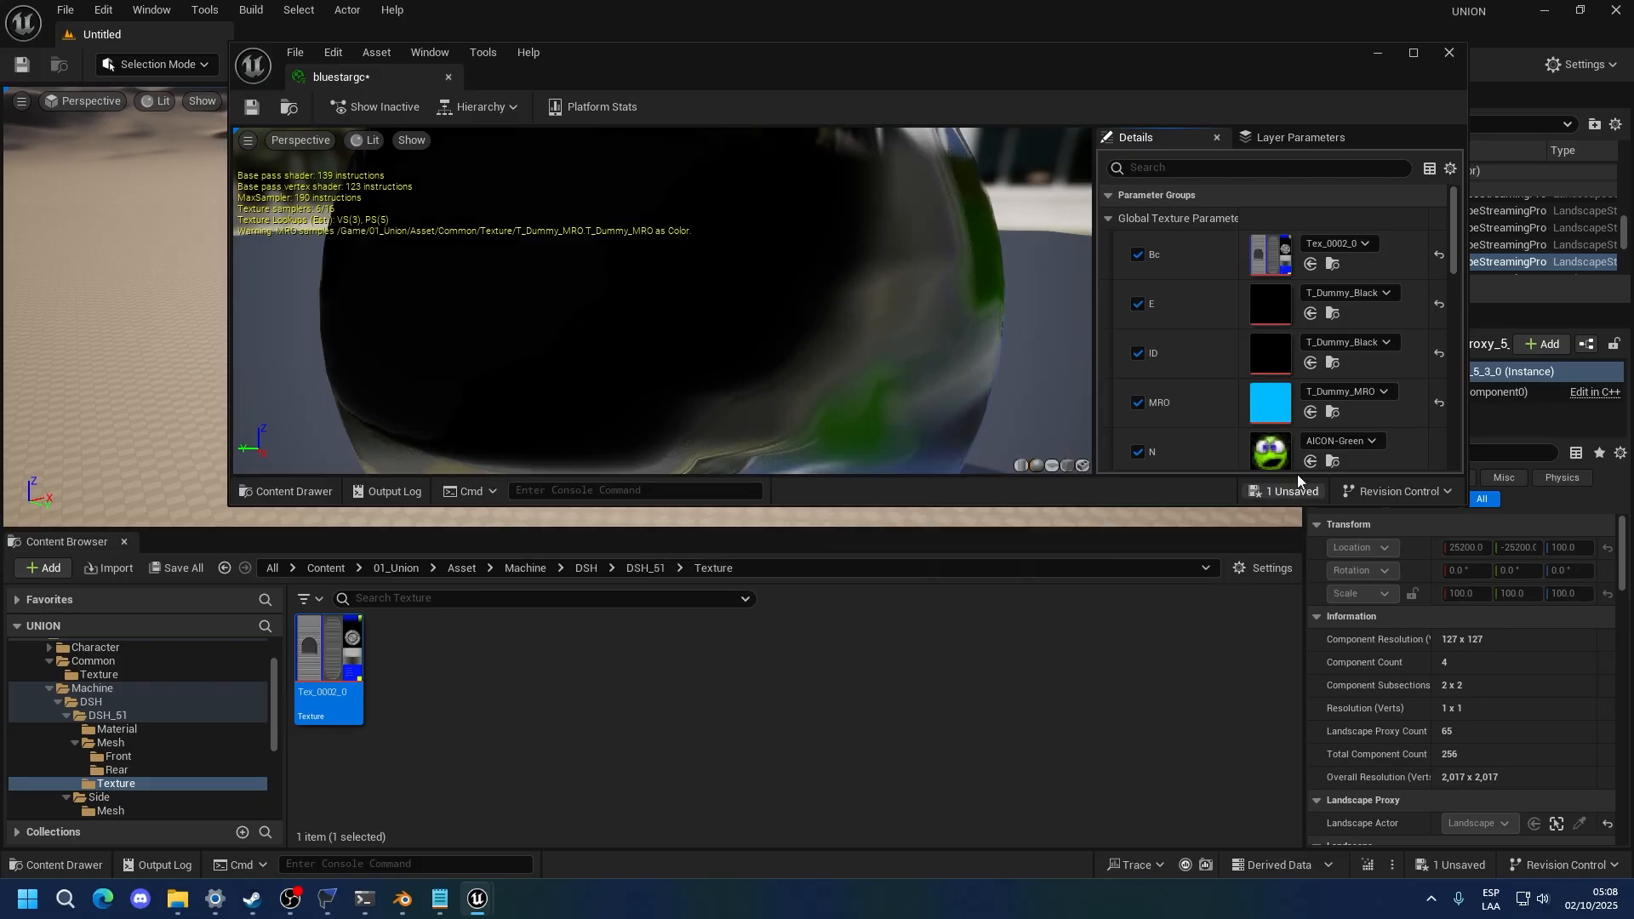
{"action": "left_click", "coordinate": [1325, 444]}
{"action": "type", "text": "dummy"}
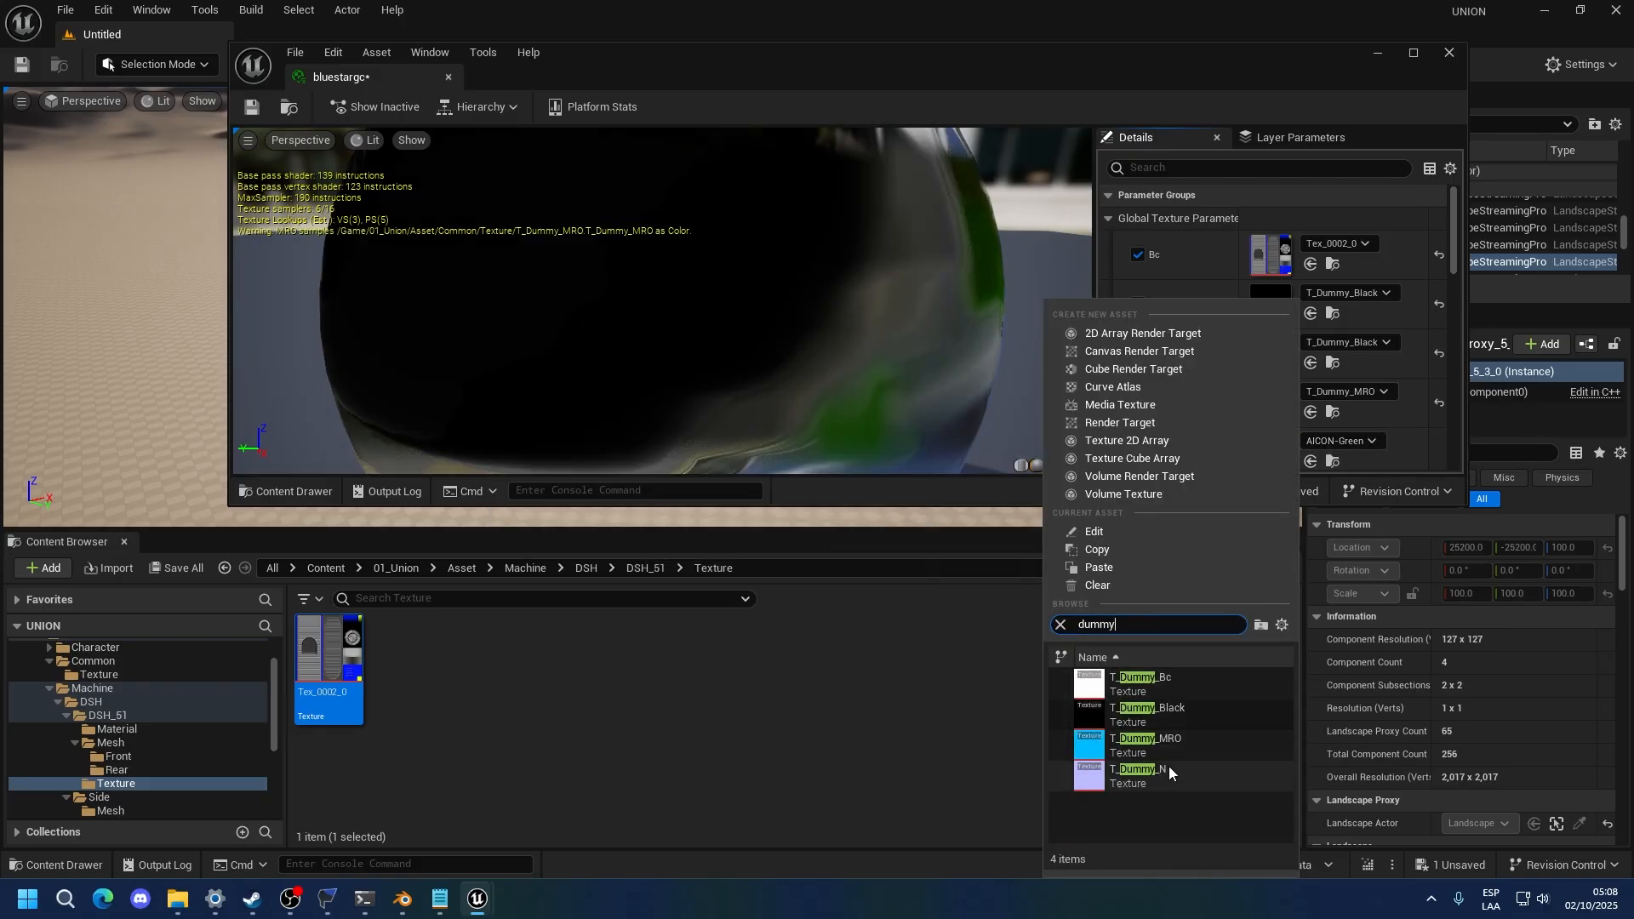
{"action": "left_click", "coordinate": [1168, 767]}
{"action": "scroll", "coordinate": [754, 284], "scroll_direction": "down", "scroll_amount": 5}
{"action": "left_click_drag", "start_coordinate": [606, 267], "coordinate": [749, 358]}
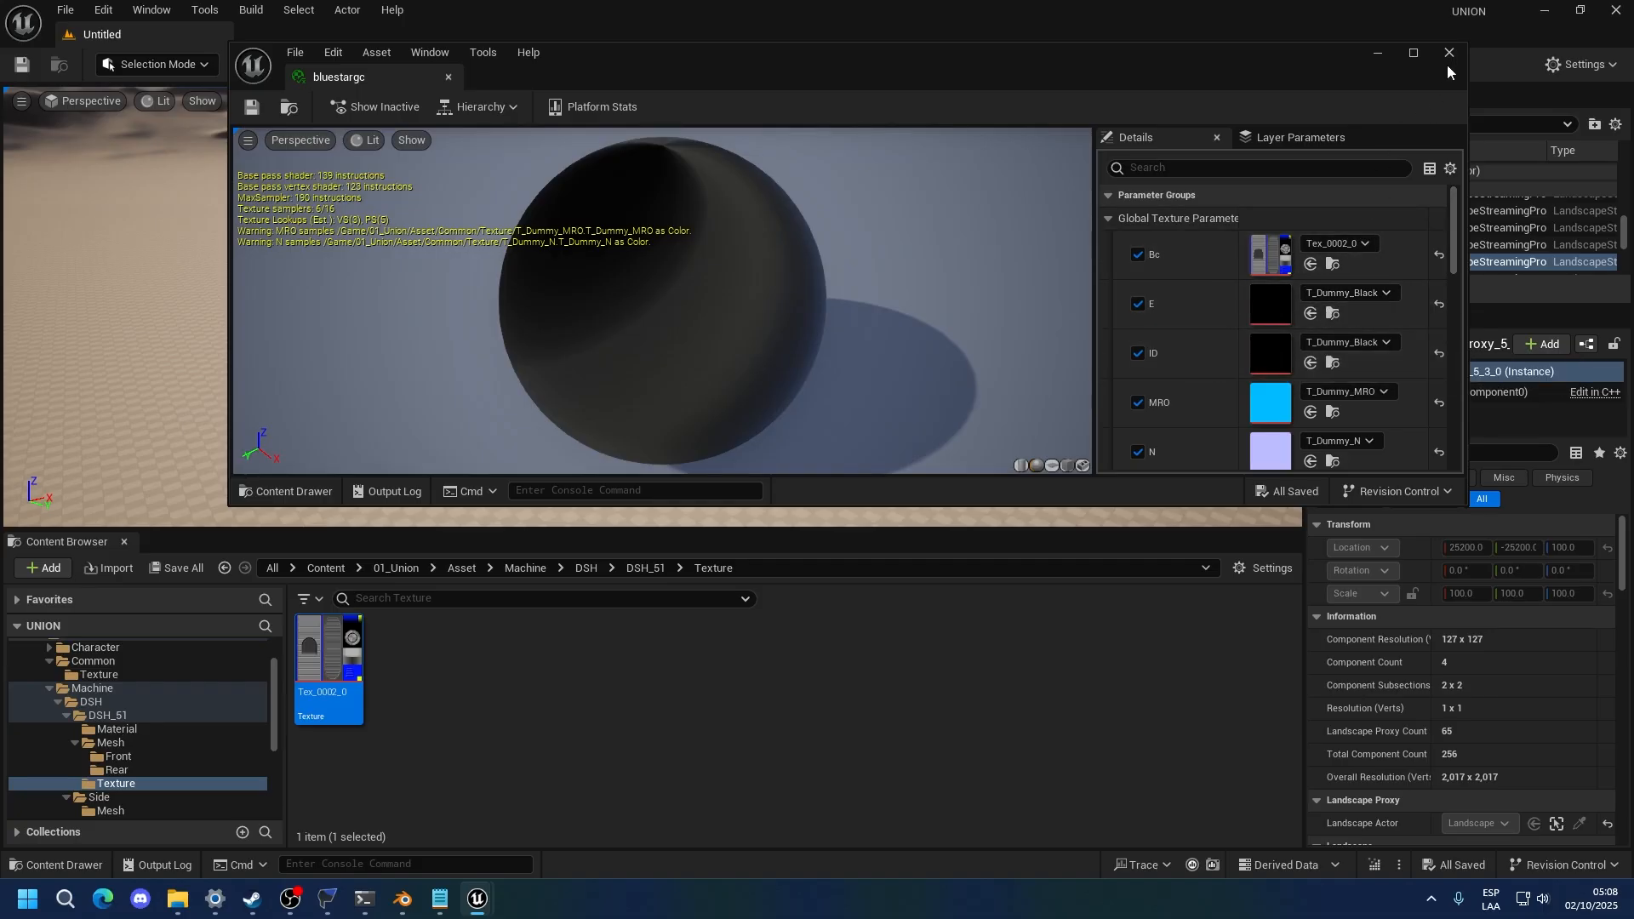
Assign the bluestargc material to the Car_Main_Mat slot of SM_Dashcar_51_Rear_L and save the mesh
{"action": "left_click", "coordinate": [116, 770]}
{"action": "double_click", "coordinate": [329, 660]}
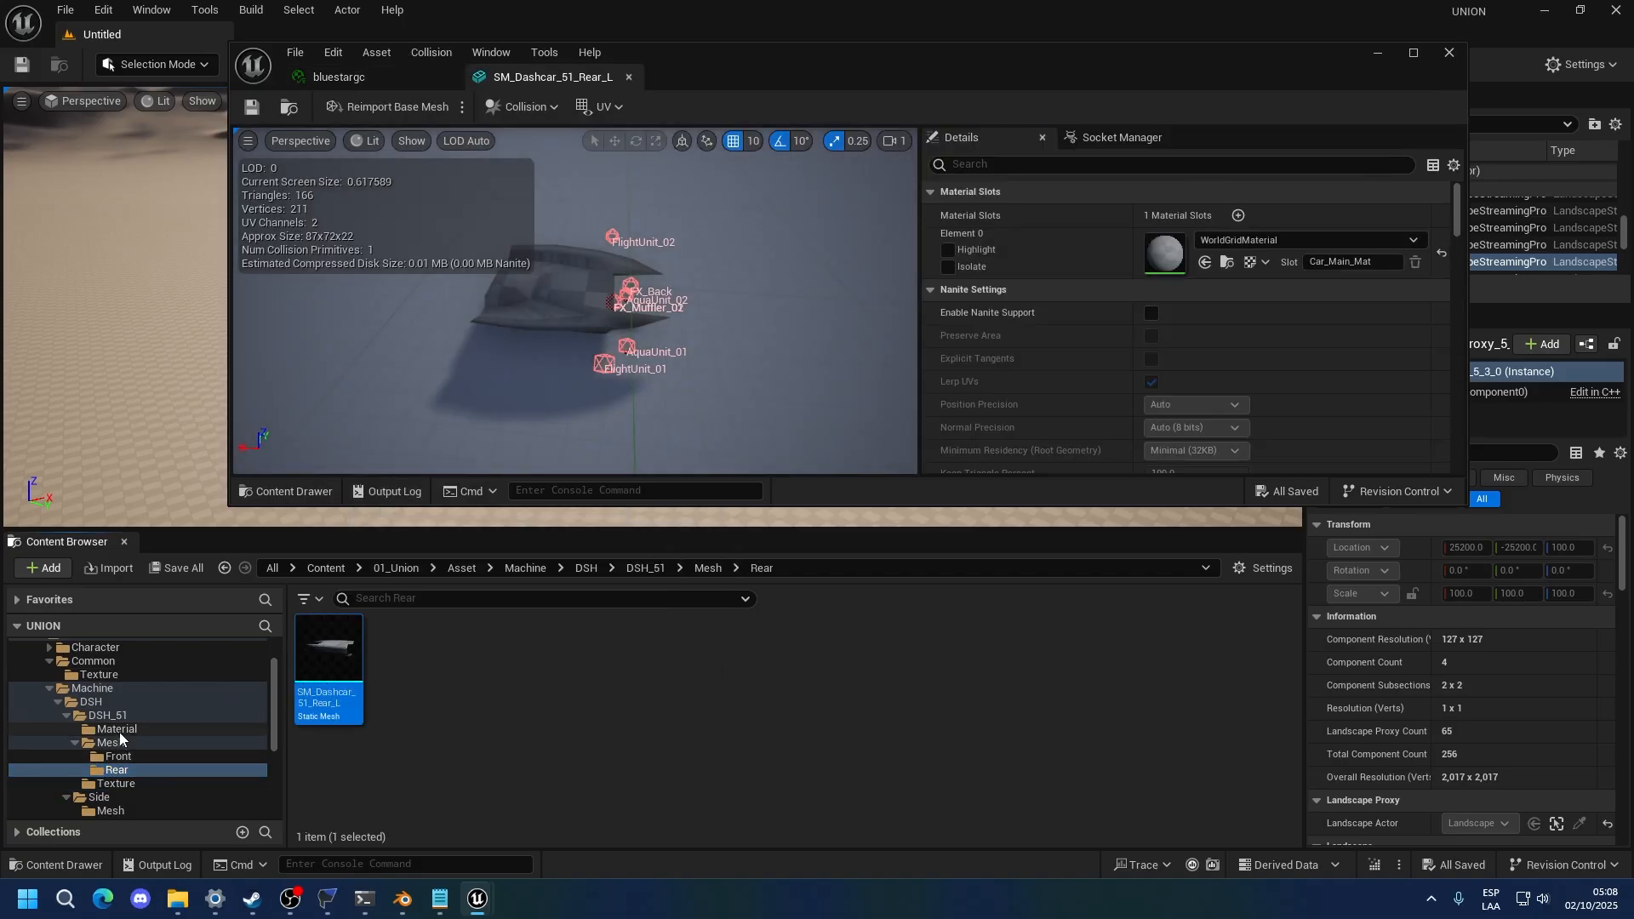
{"action": "left_click", "coordinate": [117, 729]}
{"action": "left_click_drag", "start_coordinate": [325, 666], "coordinate": [1187, 266]}
{"action": "left_click", "coordinate": [142, 770]}
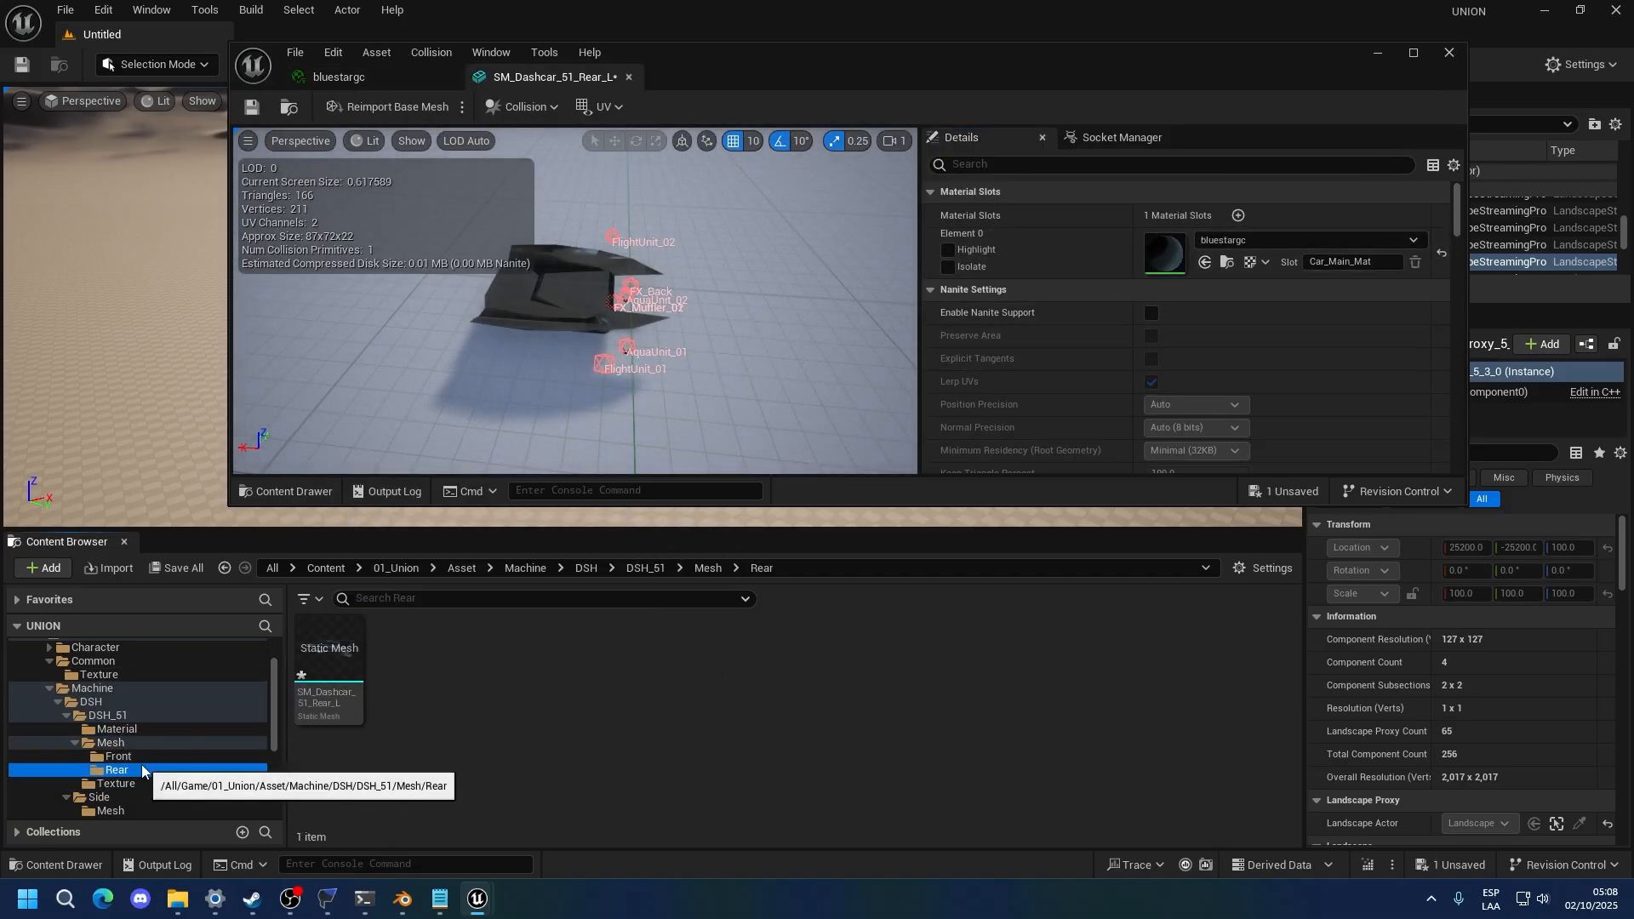
{"action": "left_click", "coordinate": [361, 649]}
{"action": "key", "text": "ctrl+s"}
Assign bluestargc to the Car_Main_Mat slot of SM_Dashcar_51_Front_L, save the mesh and close the asset editor
{"action": "left_click", "coordinate": [152, 760]}
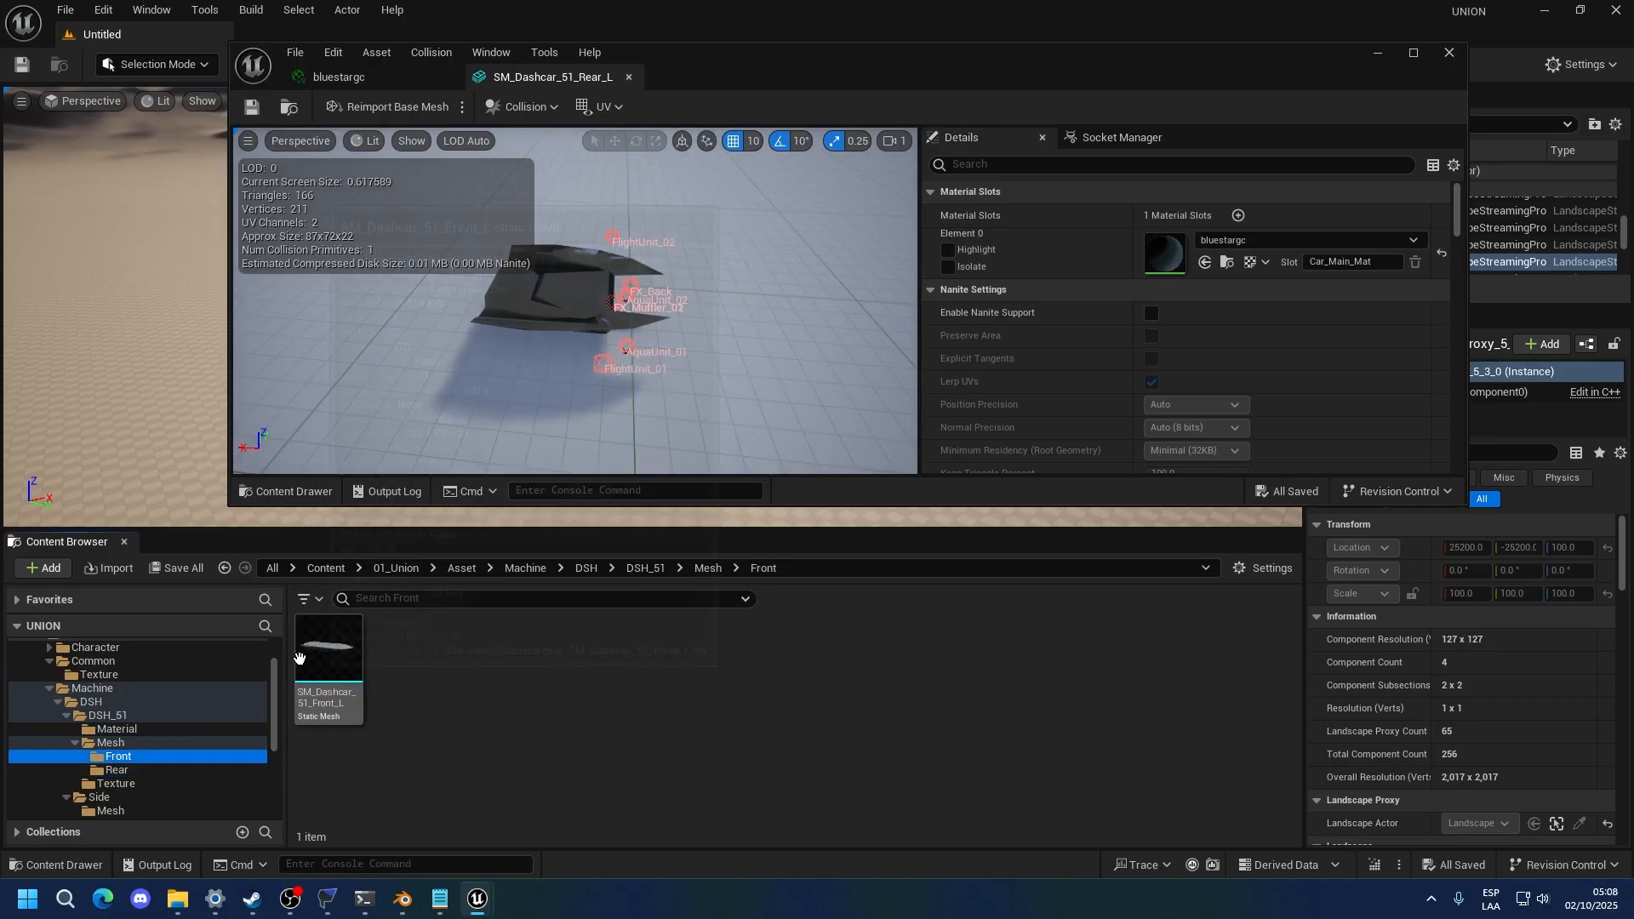
{"action": "double_click", "coordinate": [329, 651]}
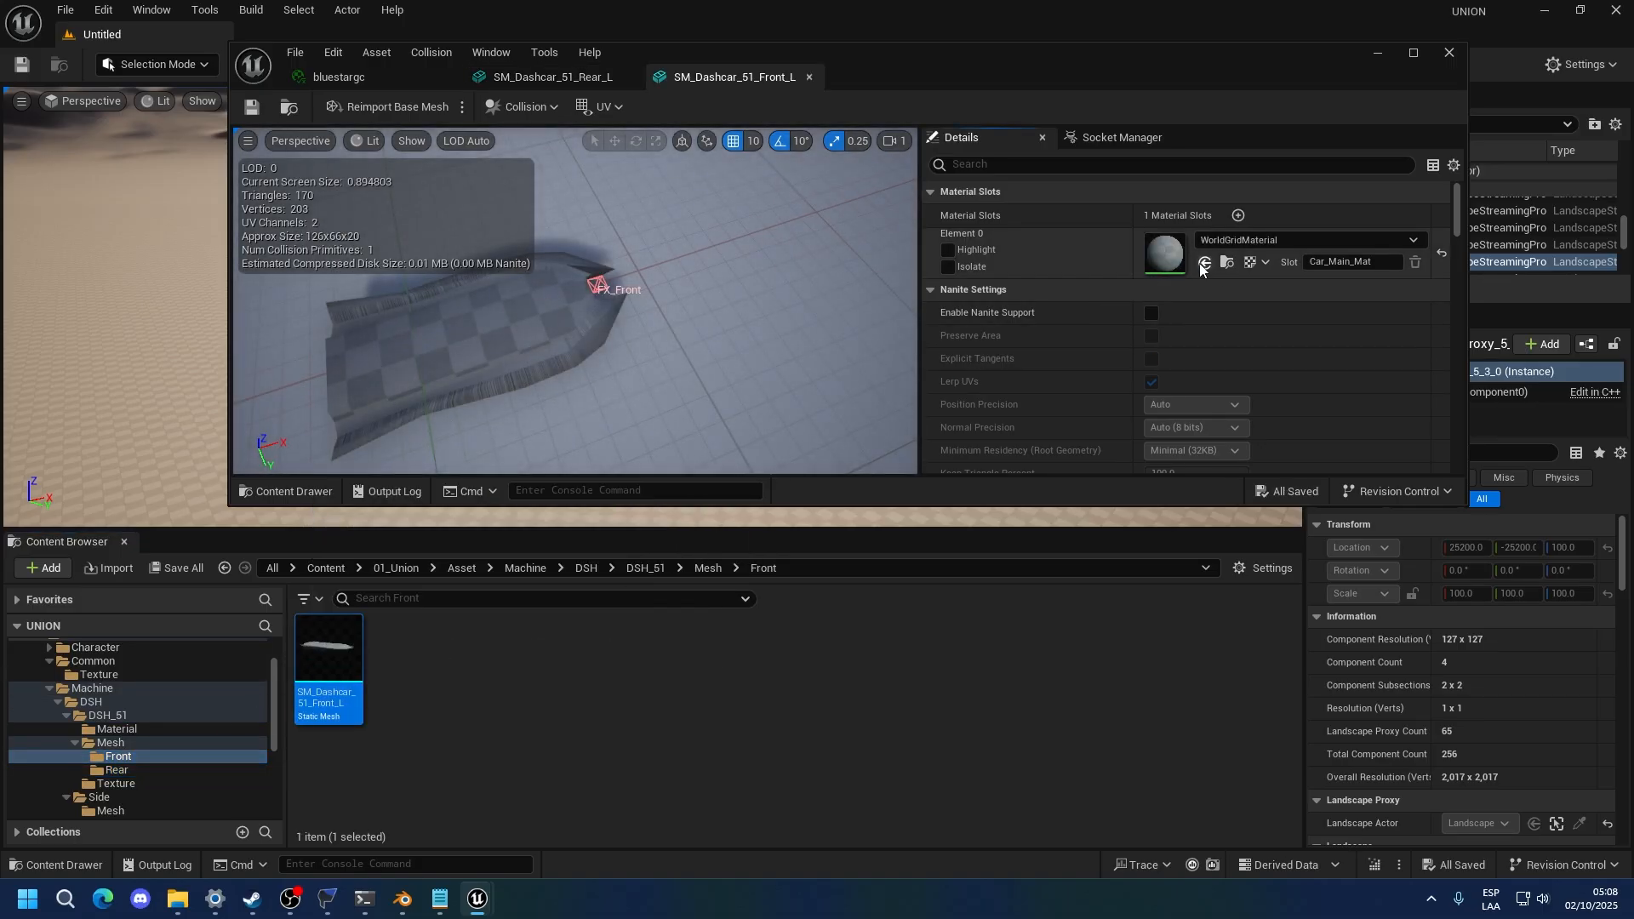
{"action": "left_click", "coordinate": [177, 734]}
{"action": "left_click", "coordinate": [328, 651]}
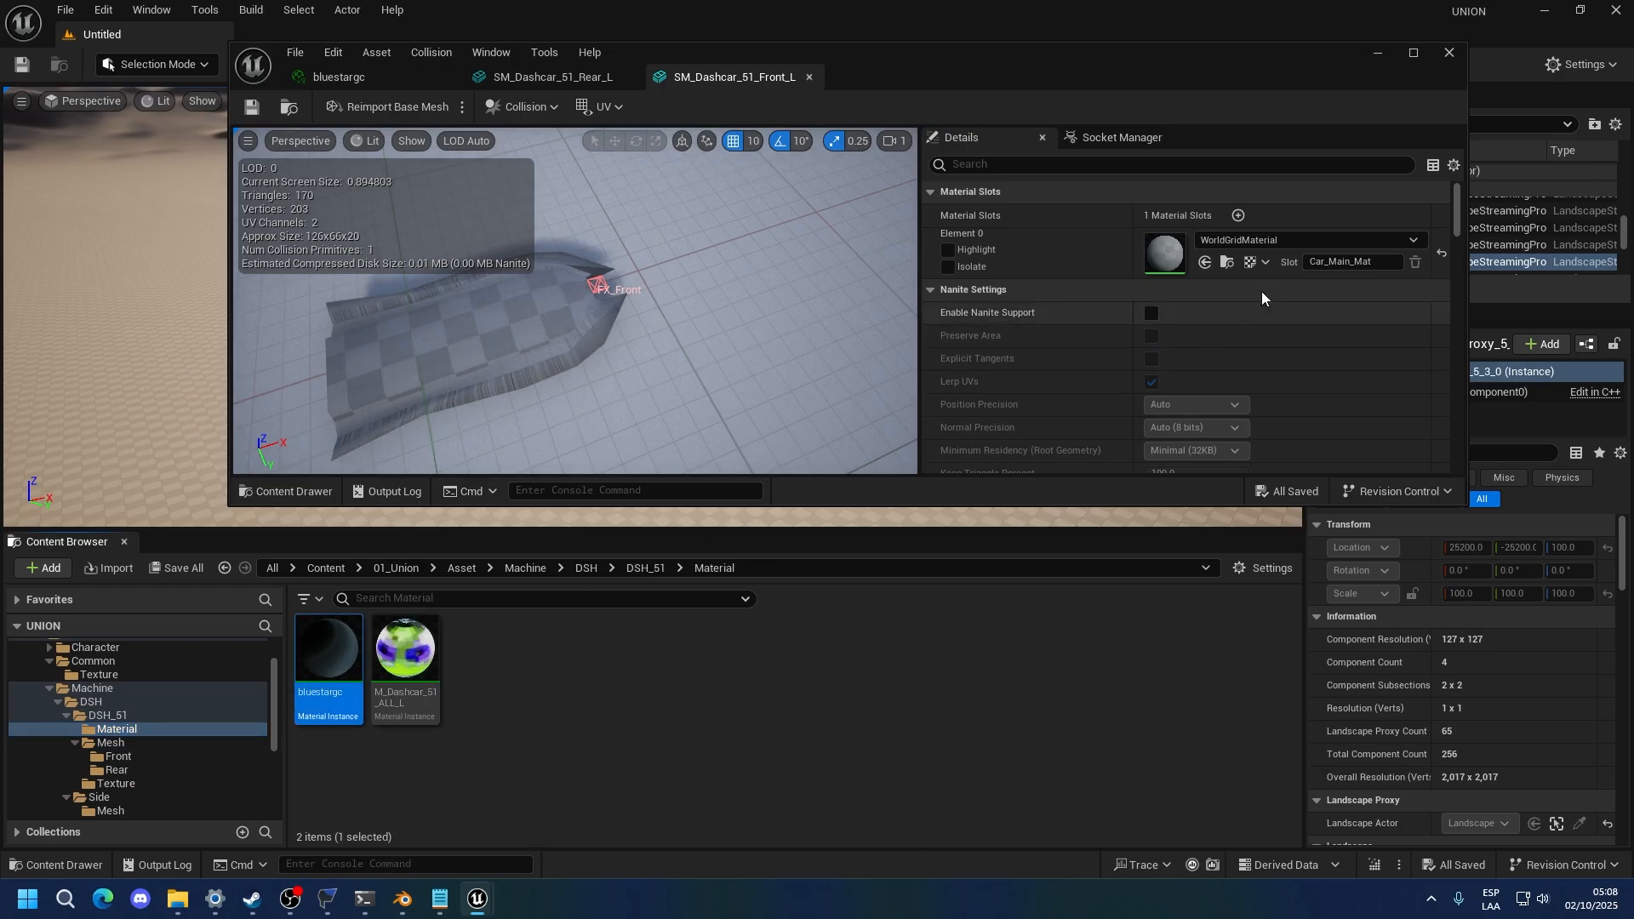
{"action": "left_click", "coordinate": [1205, 261]}
{"action": "key", "text": "ctrl+s"}
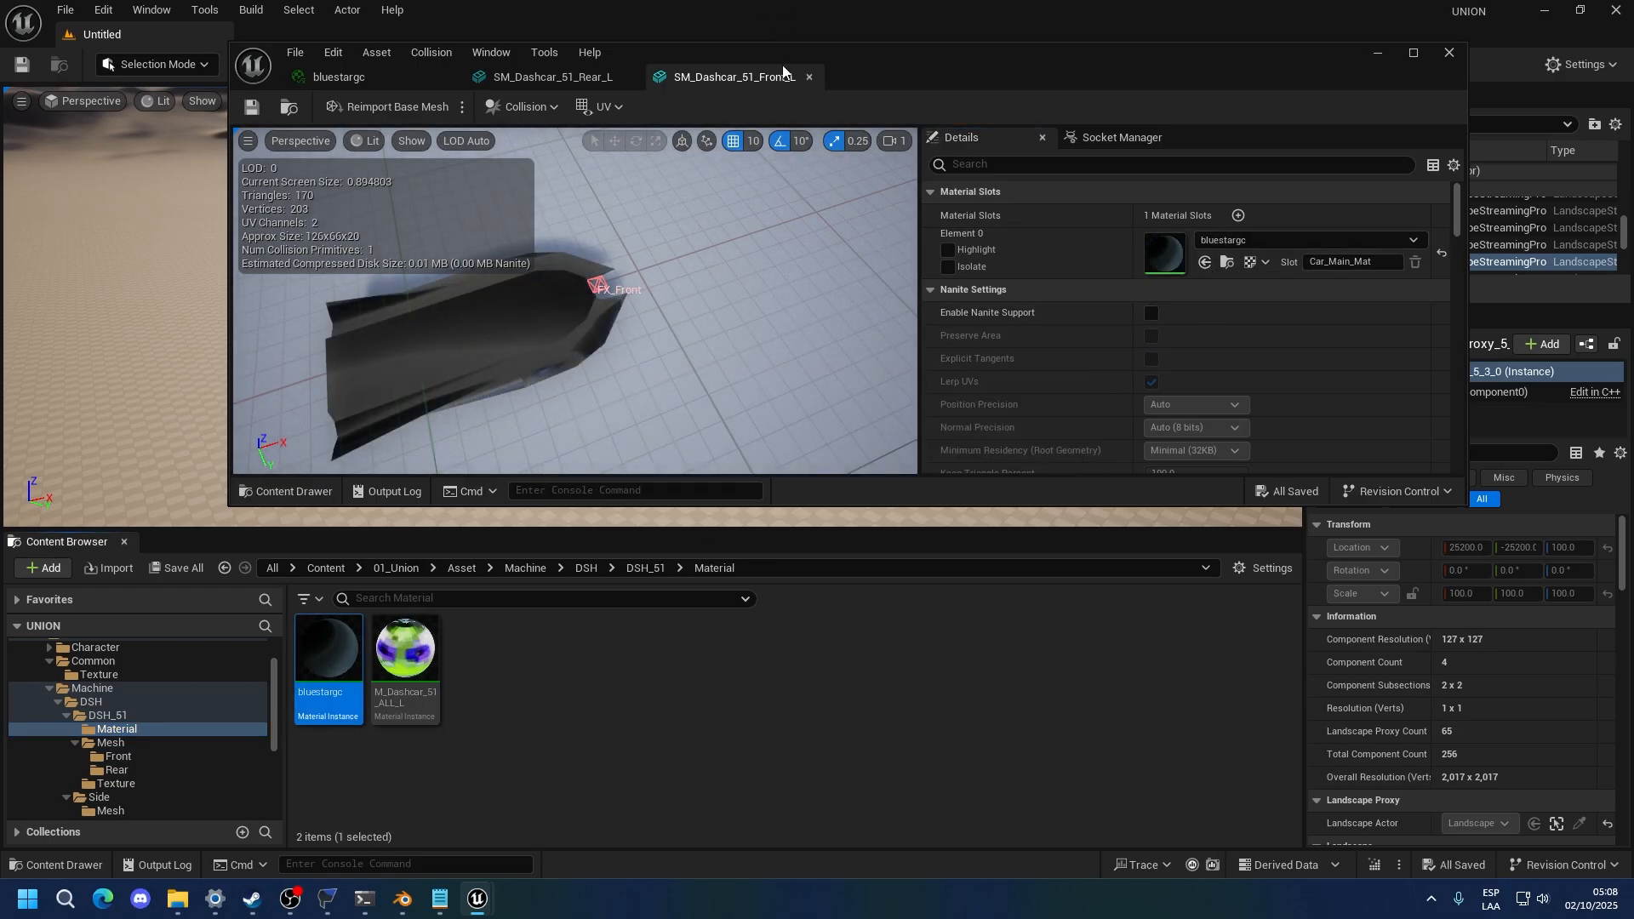
{"action": "left_click", "coordinate": [1450, 52]}
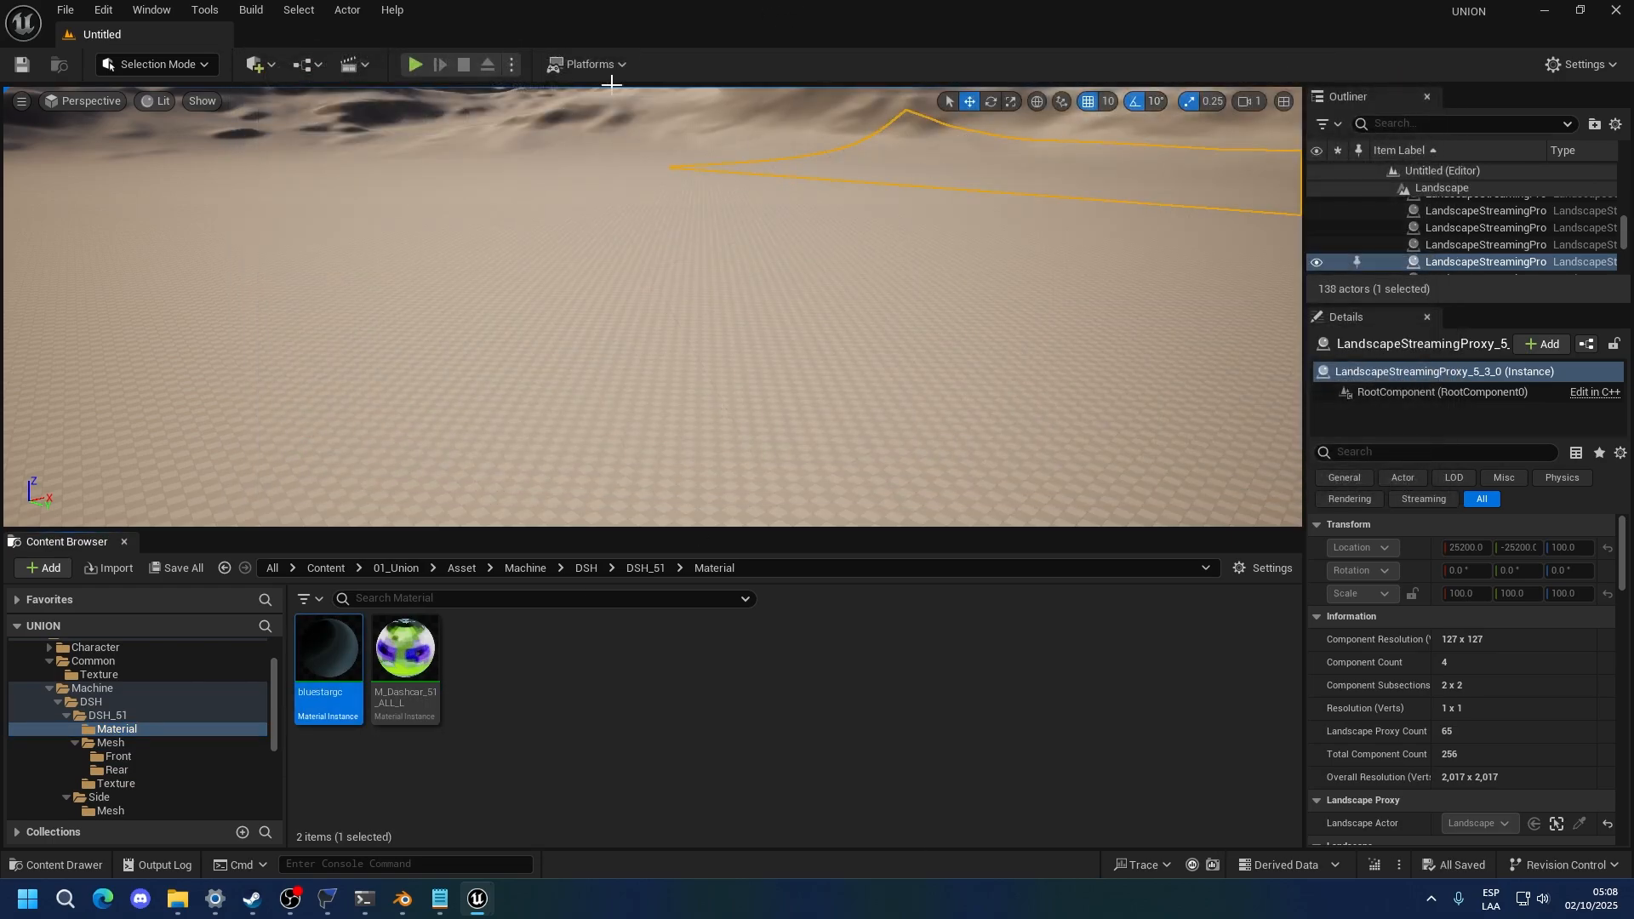
Cook the project's content for the Windows platform
{"action": "left_click", "coordinate": [587, 64]}
{"action": "mouse_move", "coordinate": [621, 193]}
{"action": "left_click", "coordinate": [971, 237]}
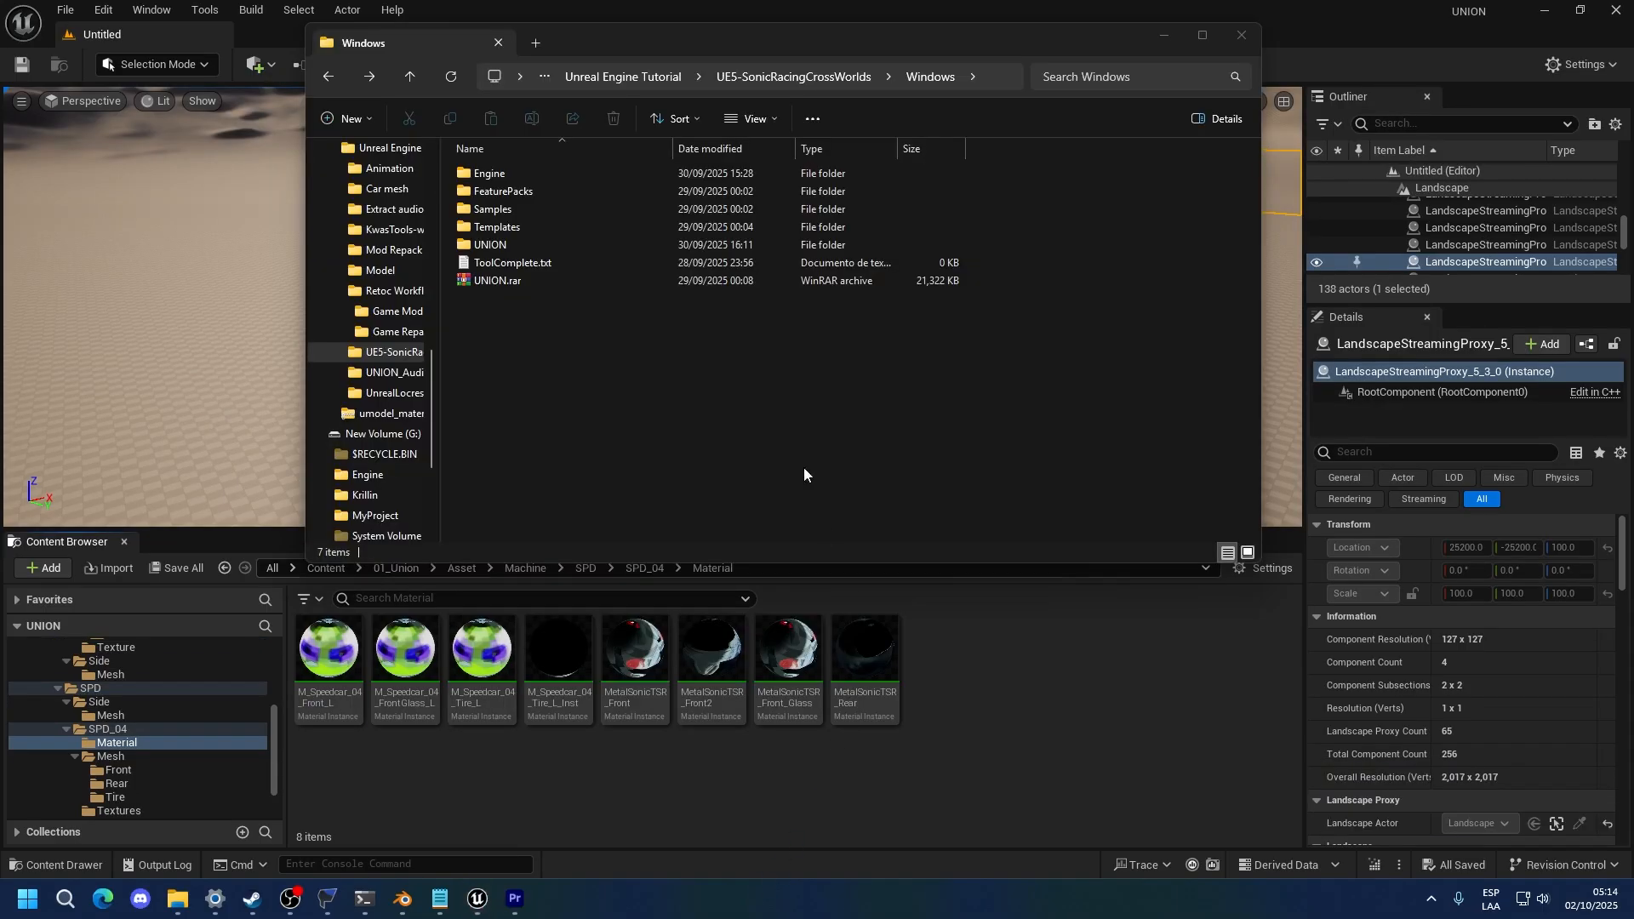
In File Explorer, cut the cooked Machine folder from UNION's Saved\Cooked\Windows\UNION\Content\01_Union\Asset folder
{"action": "double_click", "coordinate": [527, 244]}
{"action": "double_click", "coordinate": [508, 315]}
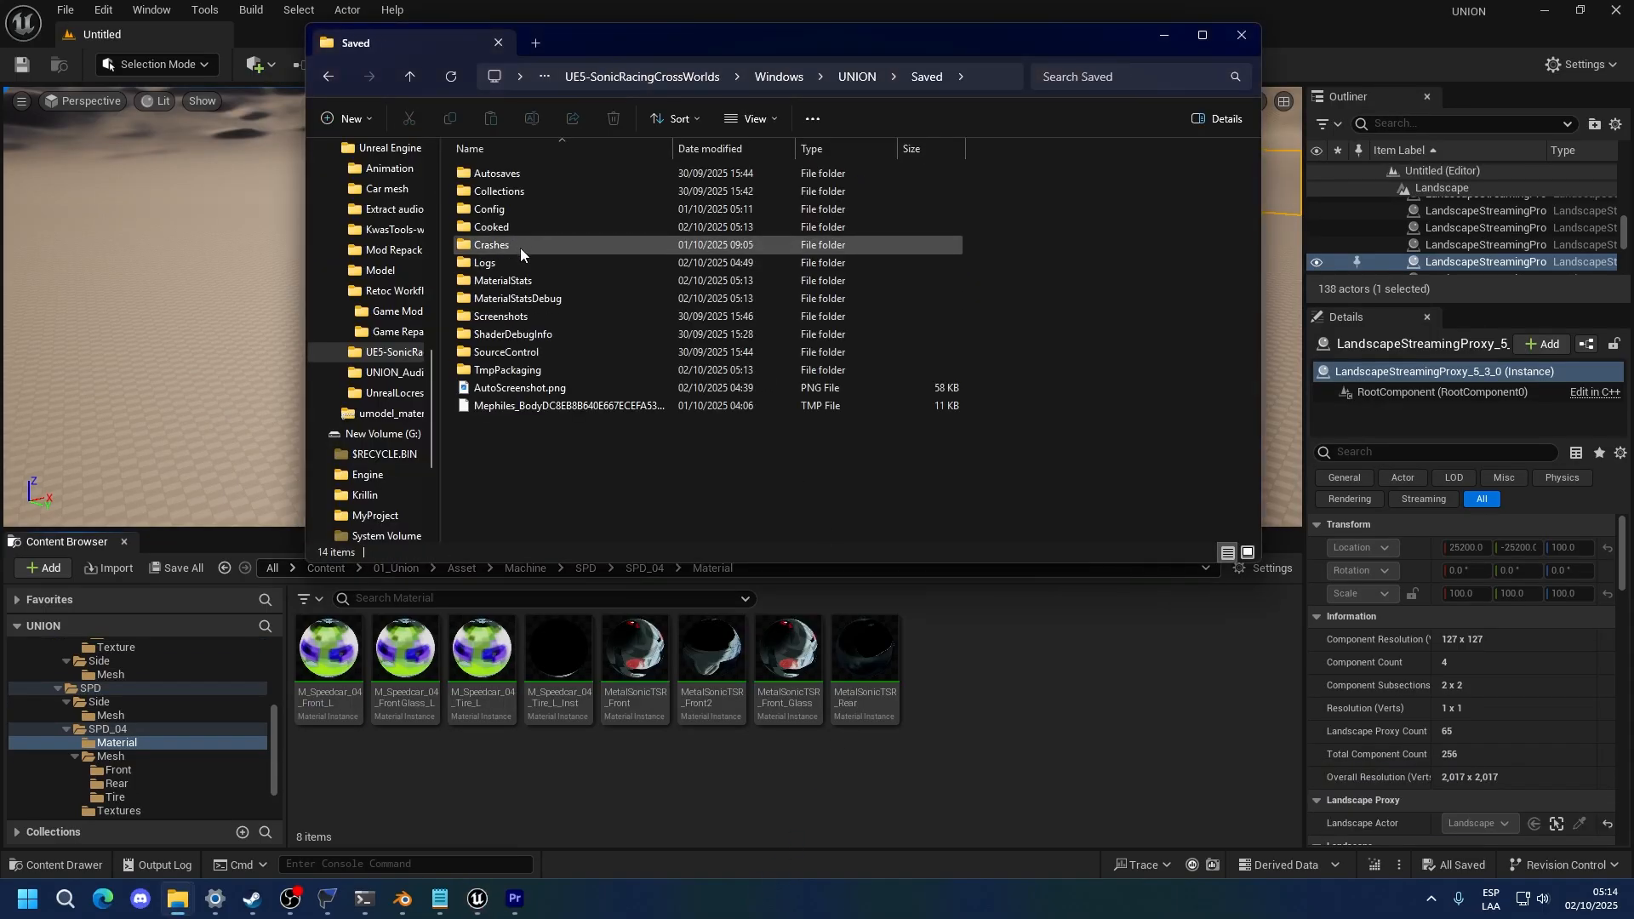
{"action": "double_click", "coordinate": [520, 228]}
{"action": "double_click", "coordinate": [502, 181]}
{"action": "double_click", "coordinate": [502, 189]}
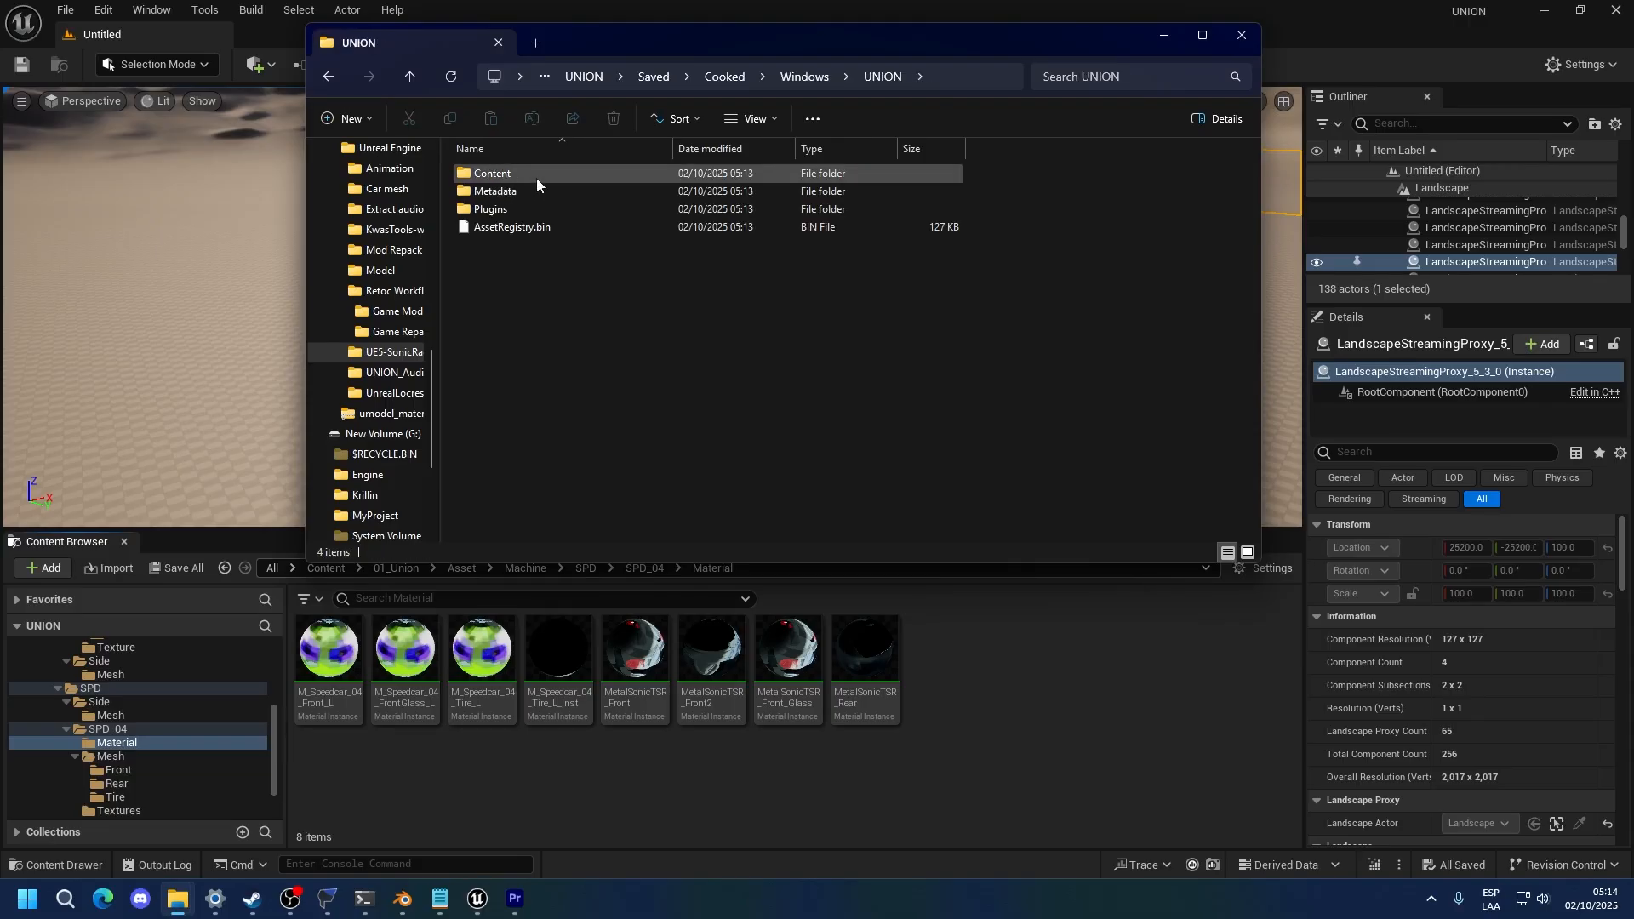
{"action": "double_click", "coordinate": [536, 179]}
{"action": "double_click", "coordinate": [536, 179]}
{"action": "double_click", "coordinate": [537, 179]}
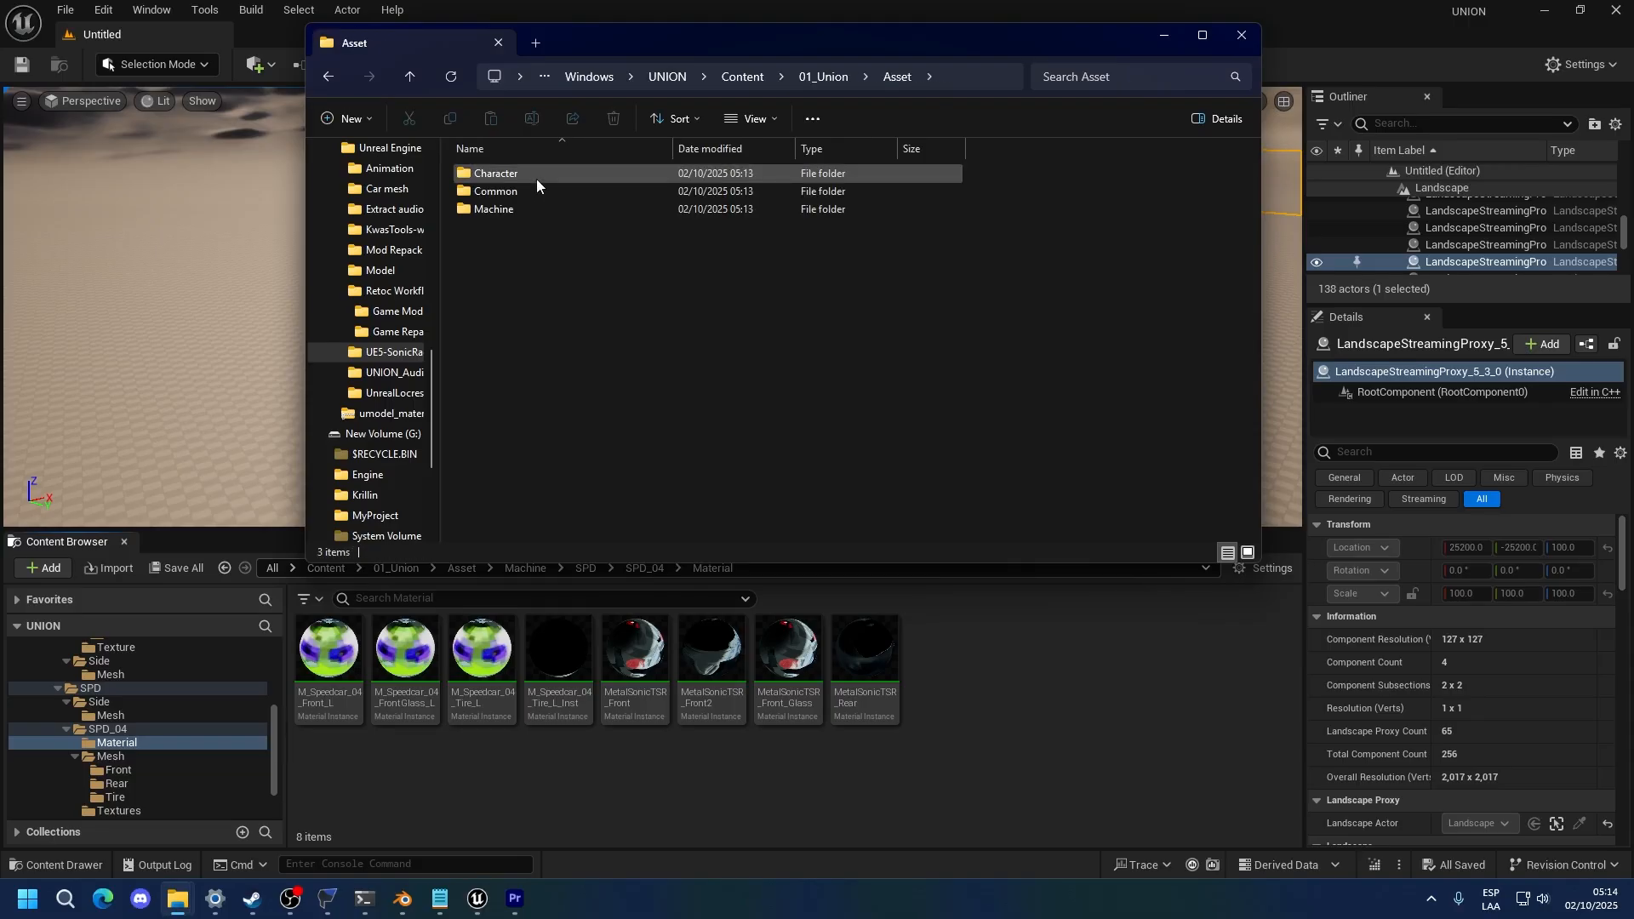
{"action": "left_click", "coordinate": [536, 187]}
{"action": "left_click", "coordinate": [512, 211]}
{"action": "key", "text": "ctrl+x"}
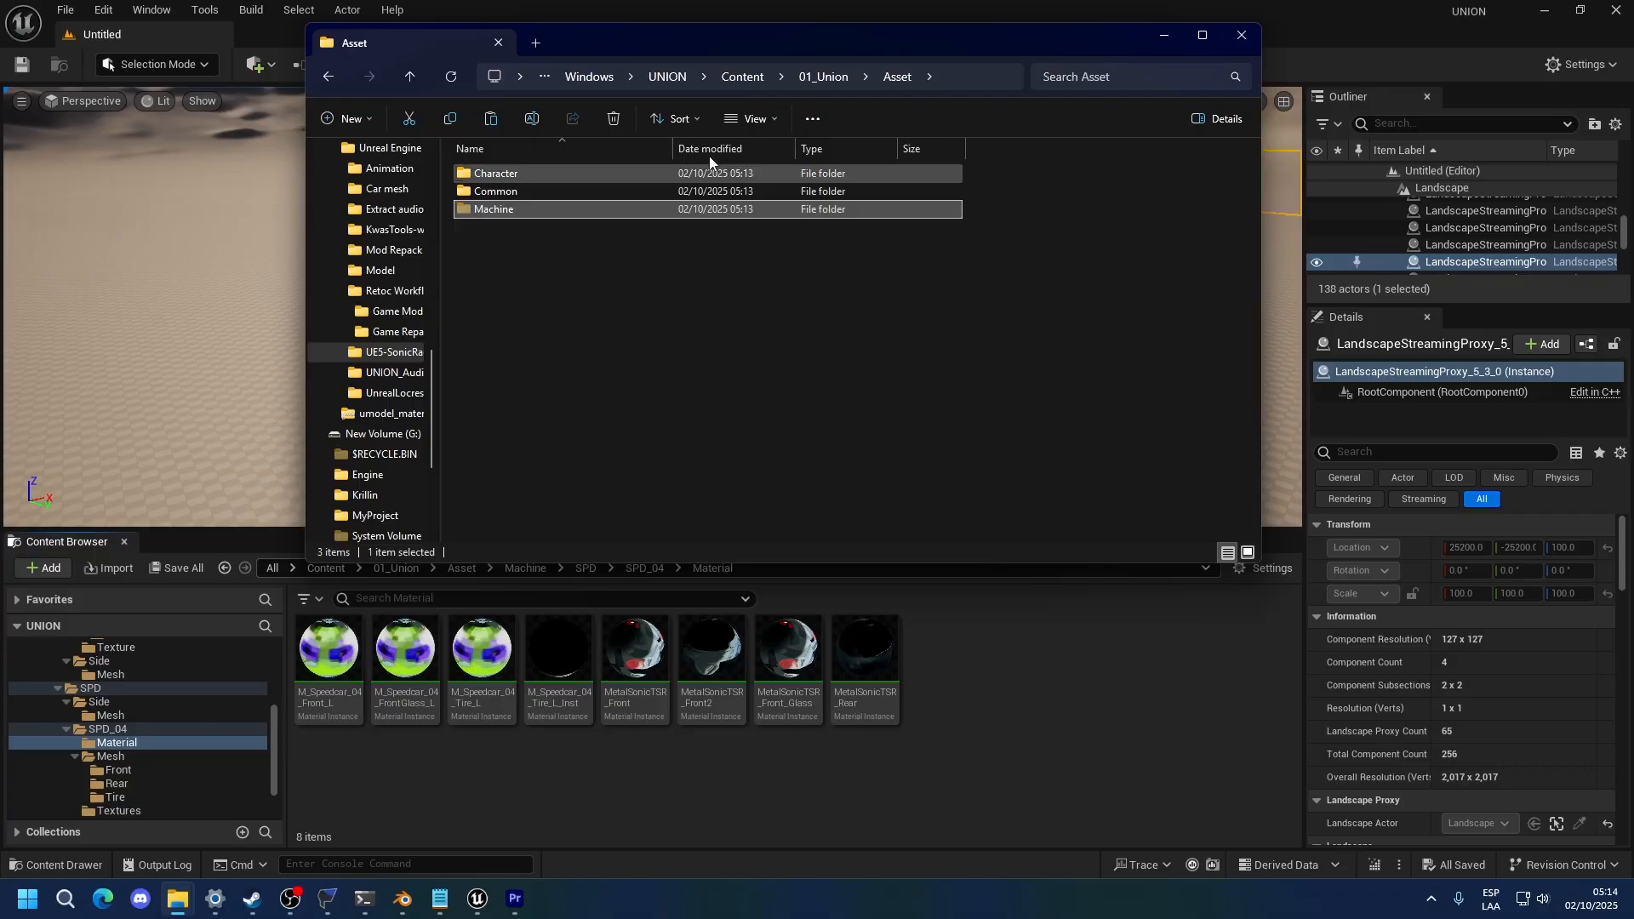
Paste the cut Machine folder into Unreal Engine Tutorial\Retoc Workflow\Game Mod\UNION\Content\01_Union\Asset
{"action": "left_click", "coordinate": [609, 79]}
{"action": "left_click", "coordinate": [606, 77]}
{"action": "left_click", "coordinate": [614, 79]}
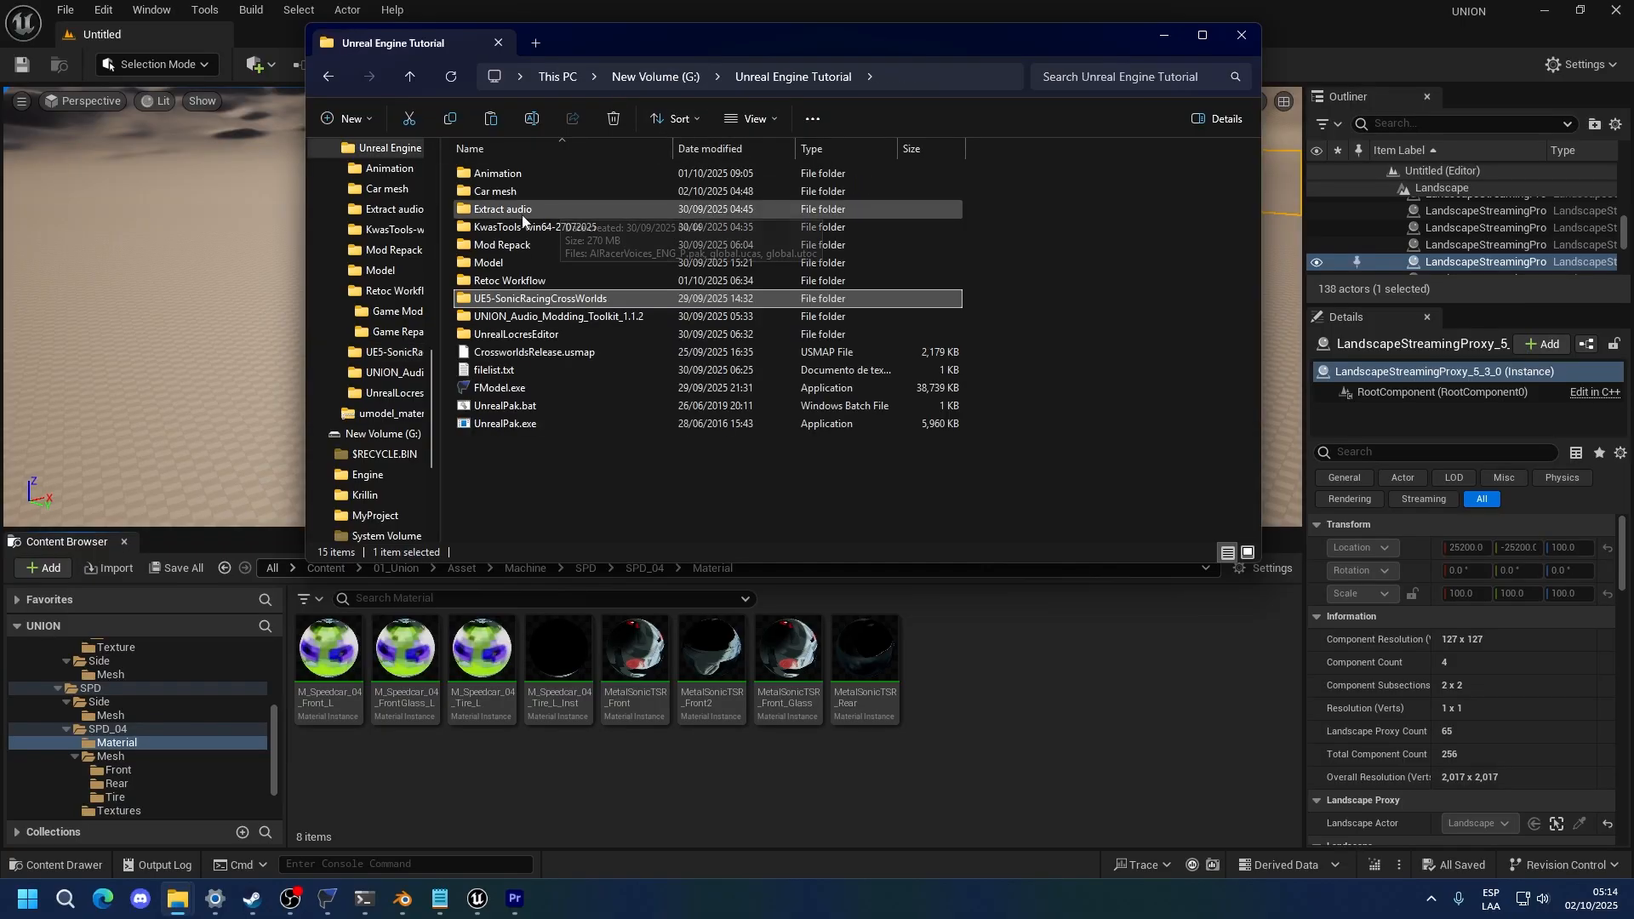
{"action": "double_click", "coordinate": [513, 280]}
{"action": "double_click", "coordinate": [516, 173]}
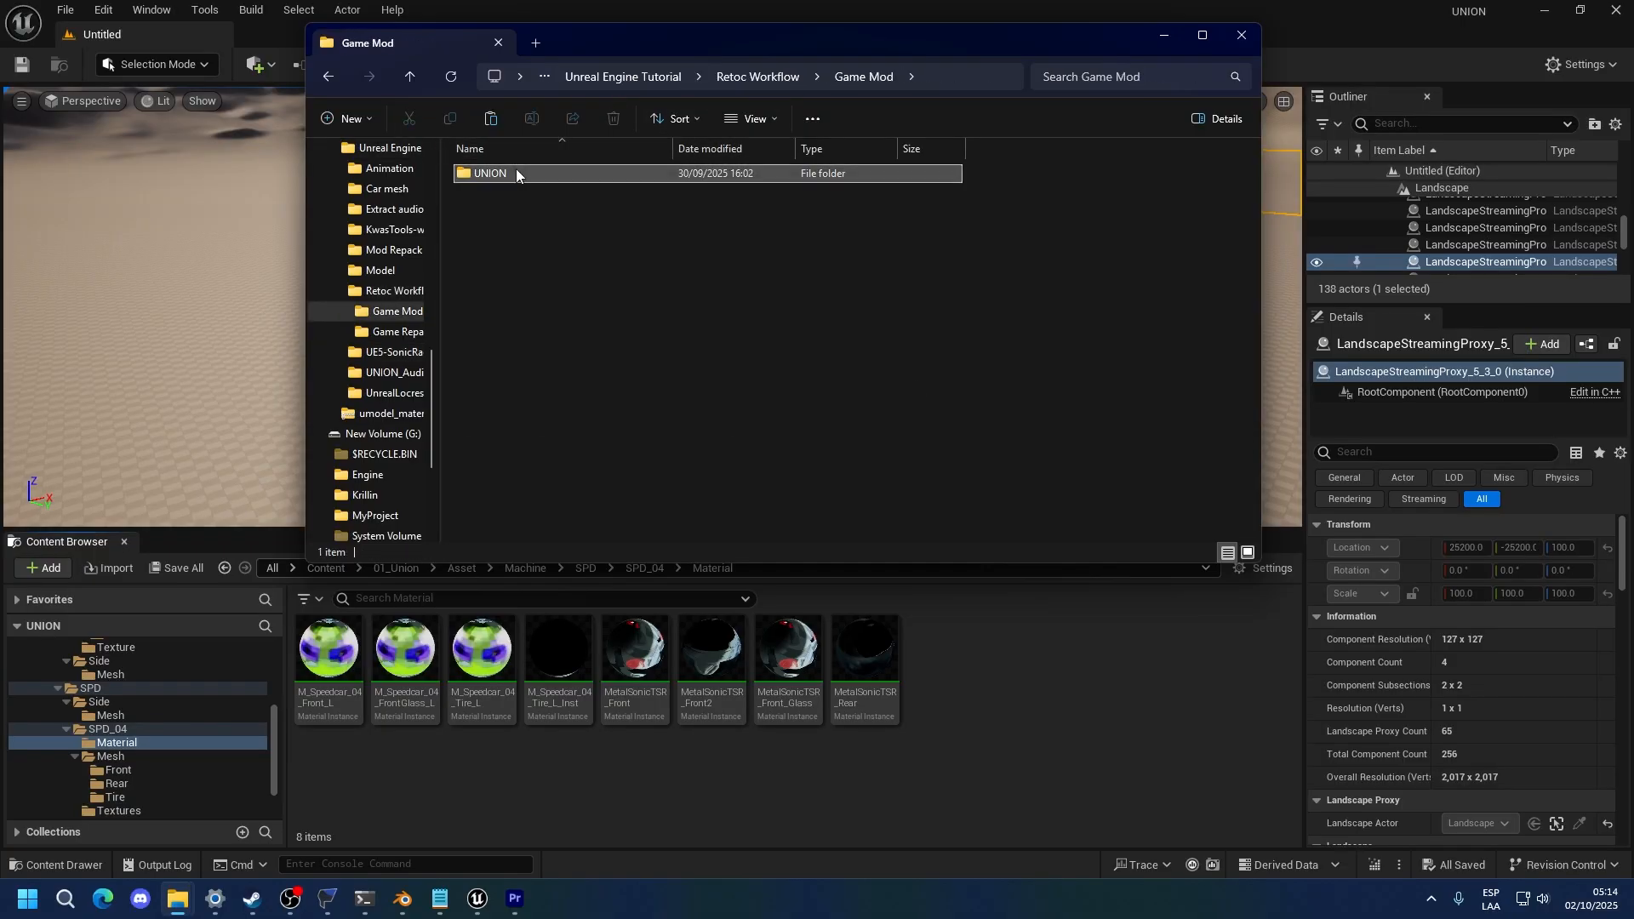
{"action": "double_click", "coordinate": [515, 173]}
{"action": "double_click", "coordinate": [516, 173]}
{"action": "double_click", "coordinate": [516, 173]}
{"action": "double_click", "coordinate": [515, 173]}
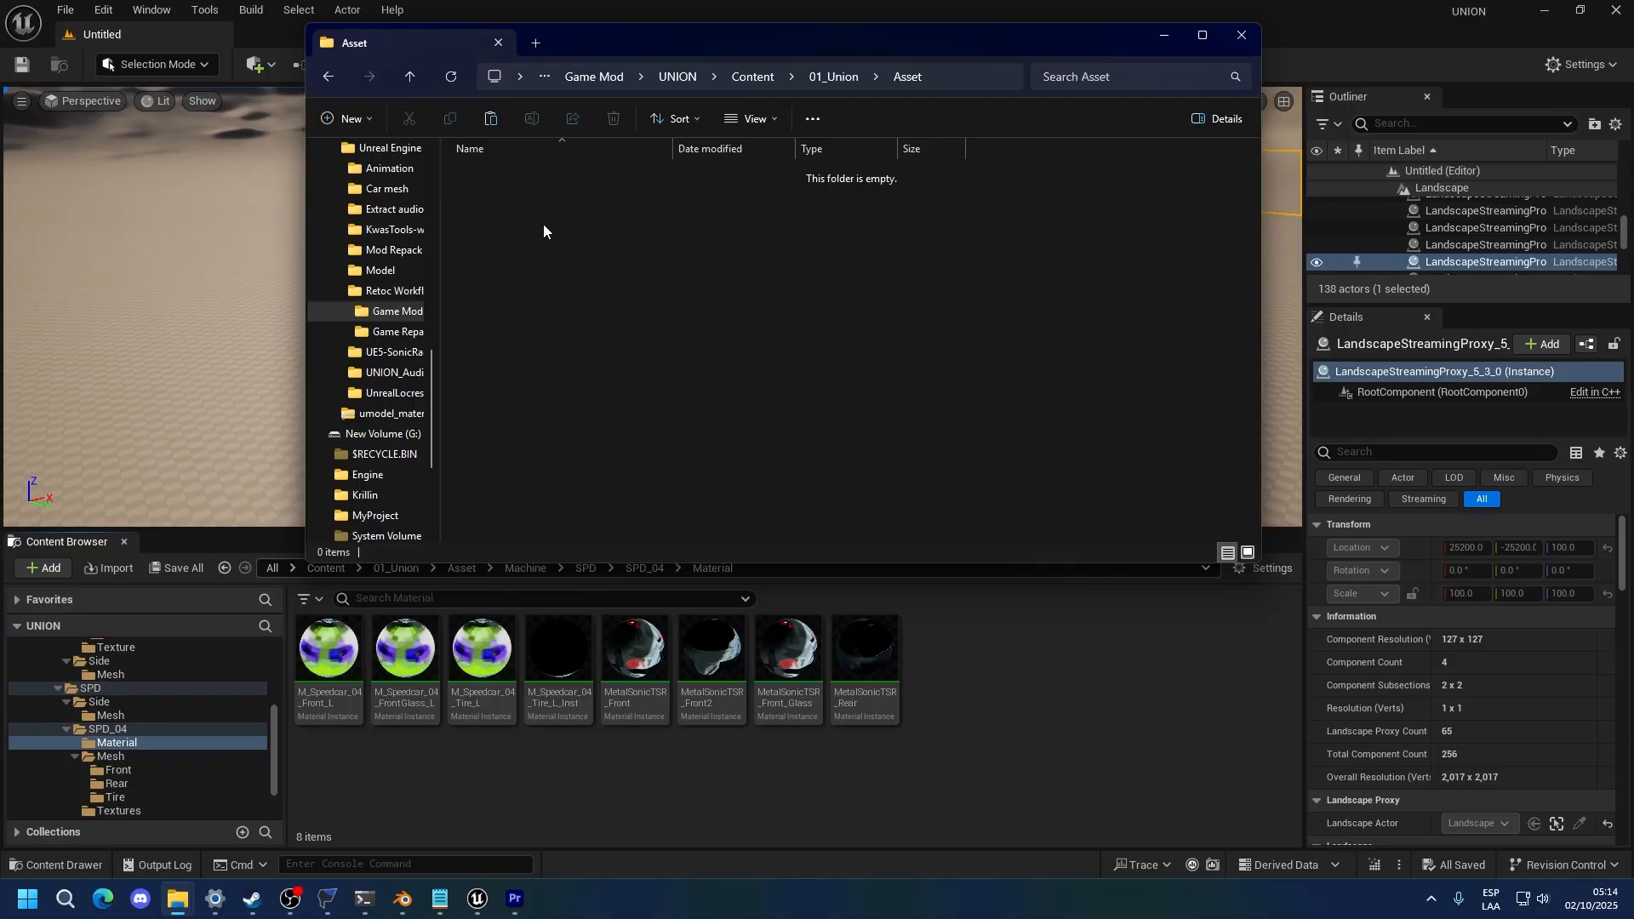
Delete DummyMaterialCar.uasset and DummyMaterialCar.uexp from the Machine folder in the Game Mod tree
{"action": "double_click", "coordinate": [506, 179]}
{"action": "left_click", "coordinate": [504, 179]}
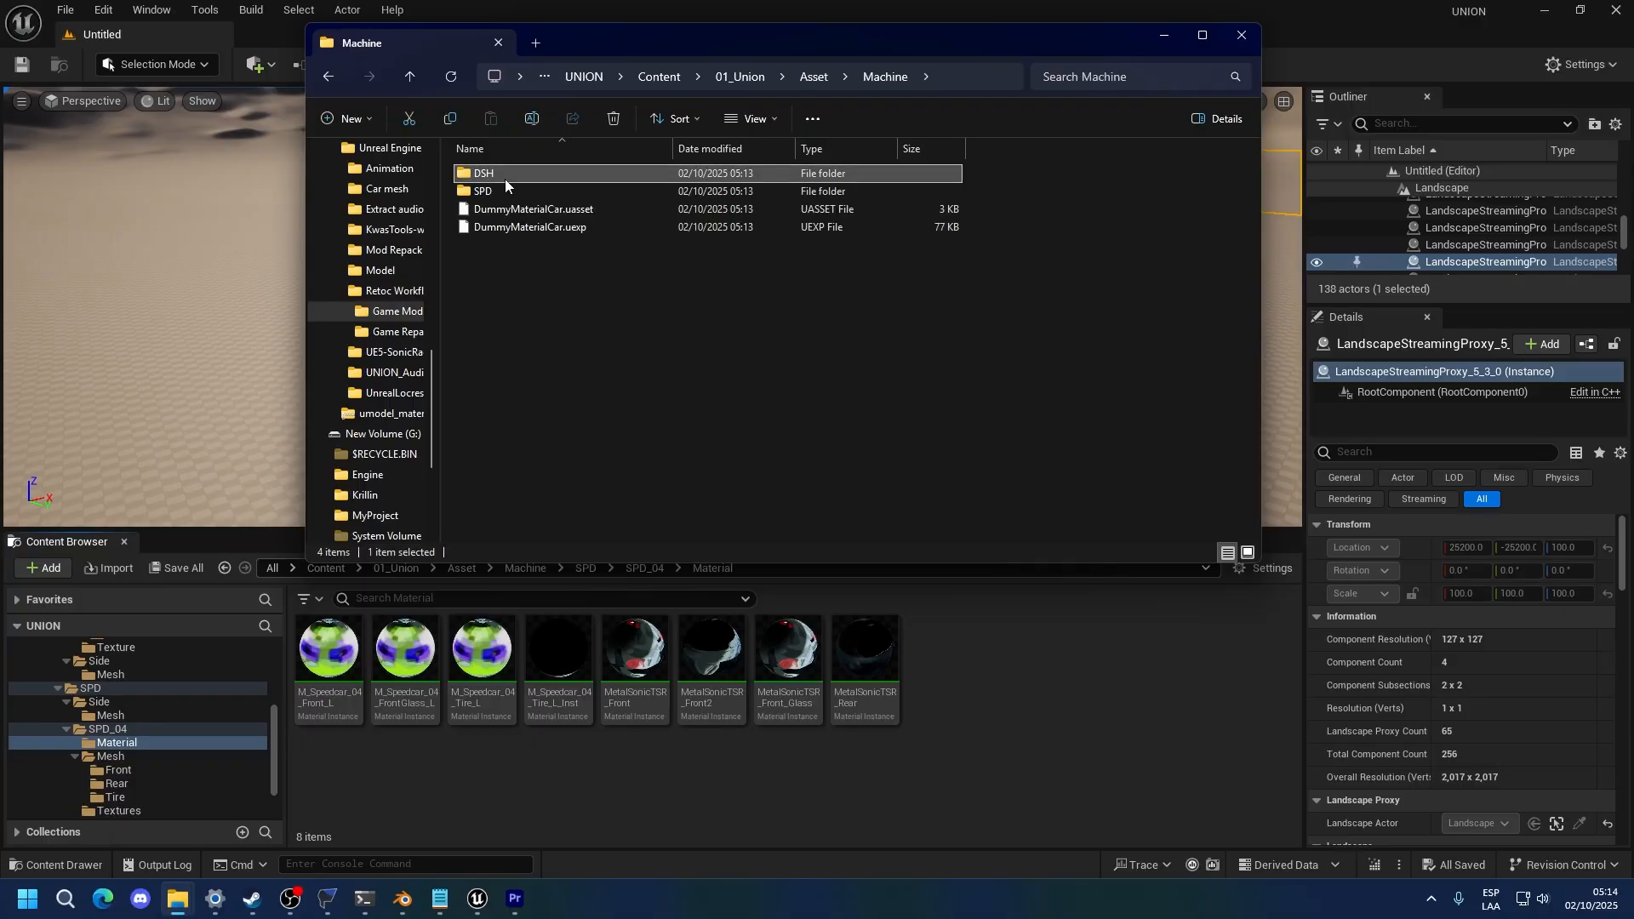
{"action": "left_click_drag", "start_coordinate": [596, 251], "coordinate": [525, 208]}
{"action": "key", "text": "Delete"}
In Machine\SPD\SPD_04\Material, delete the .uasset and .uexp files of M_Speedcar_04_Front_L, M_Speedcar_04_FrontGlass_L and M_Speedcar_04_Tire_L
{"action": "left_click", "coordinate": [538, 182]}
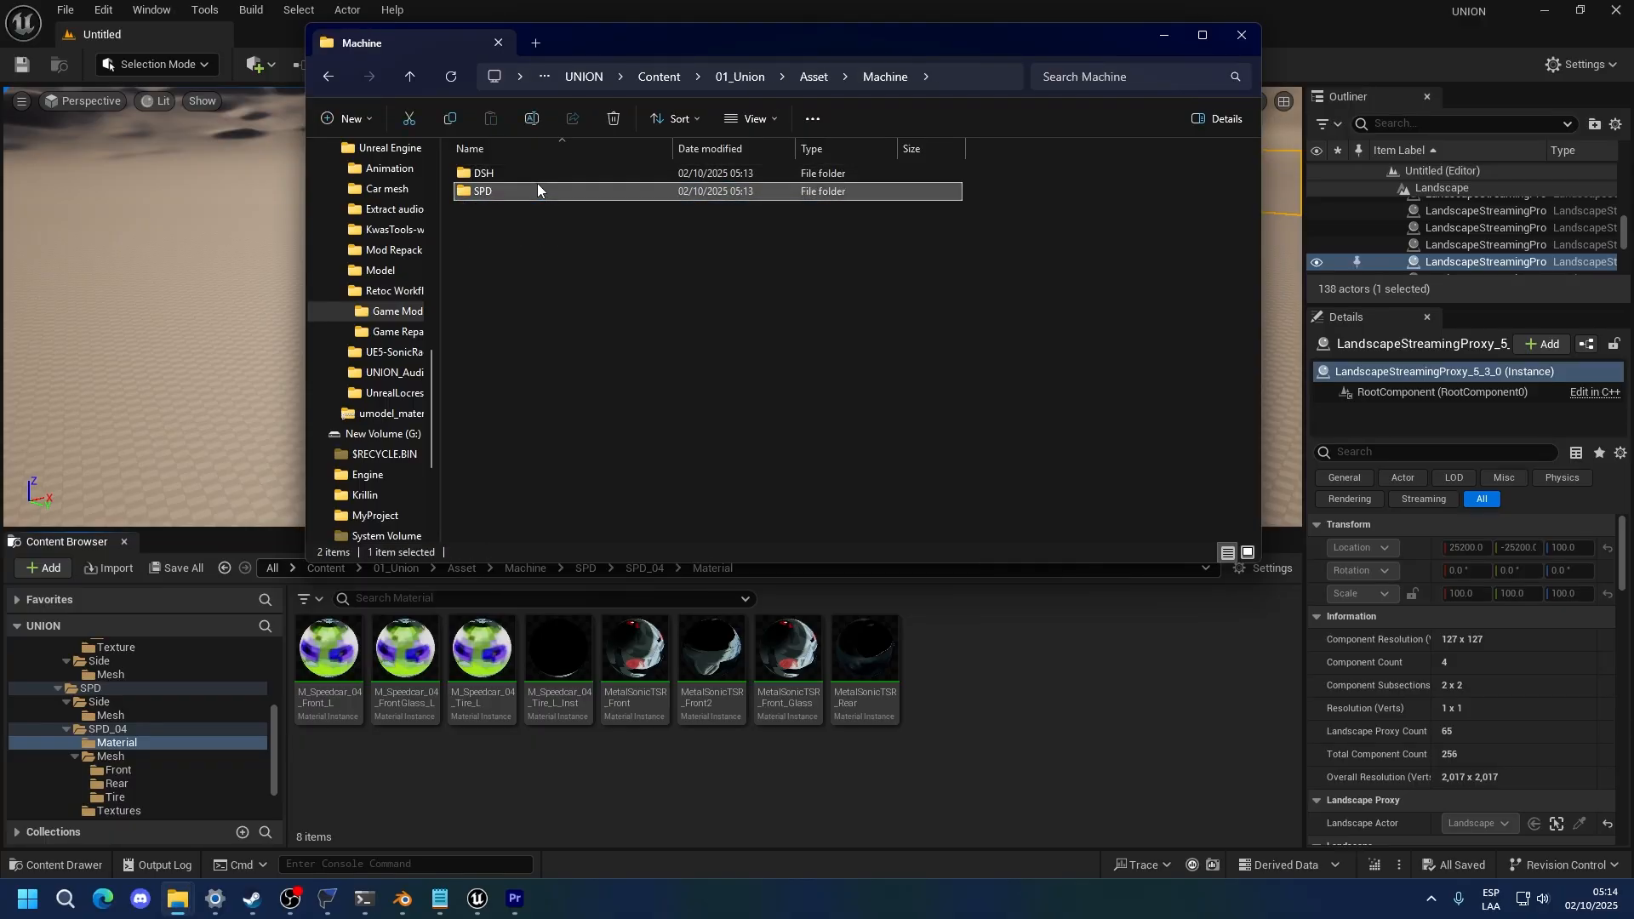
{"action": "double_click", "coordinate": [538, 184]}
{"action": "double_click", "coordinate": [538, 184]}
{"action": "double_click", "coordinate": [538, 184]}
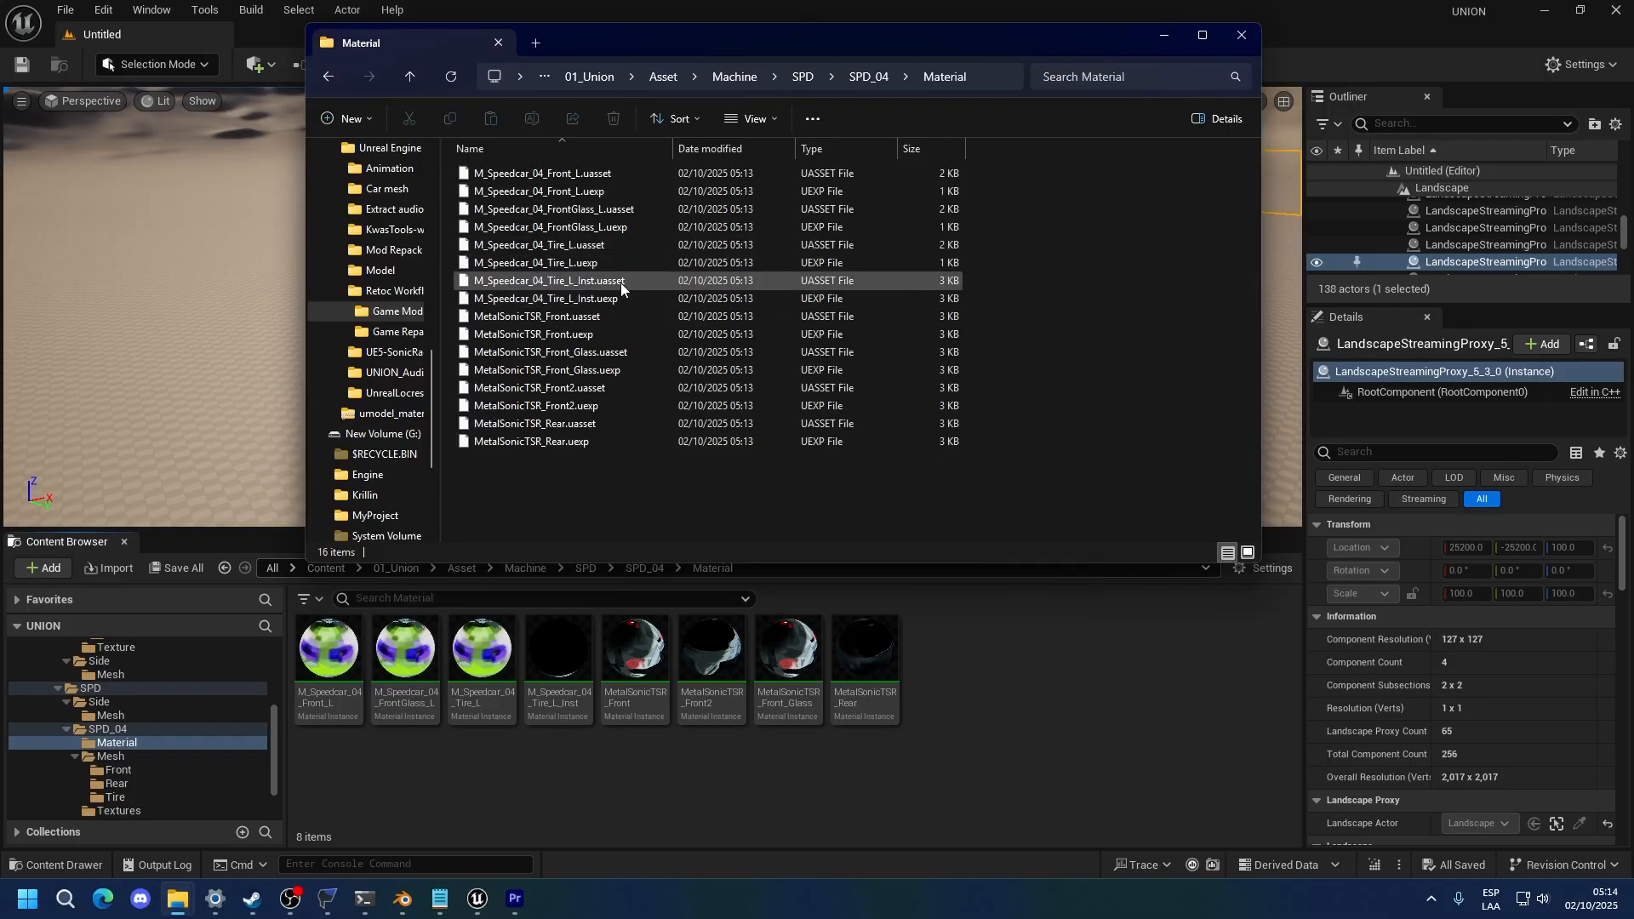
{"action": "left_click_drag", "start_coordinate": [634, 268], "coordinate": [586, 180]}
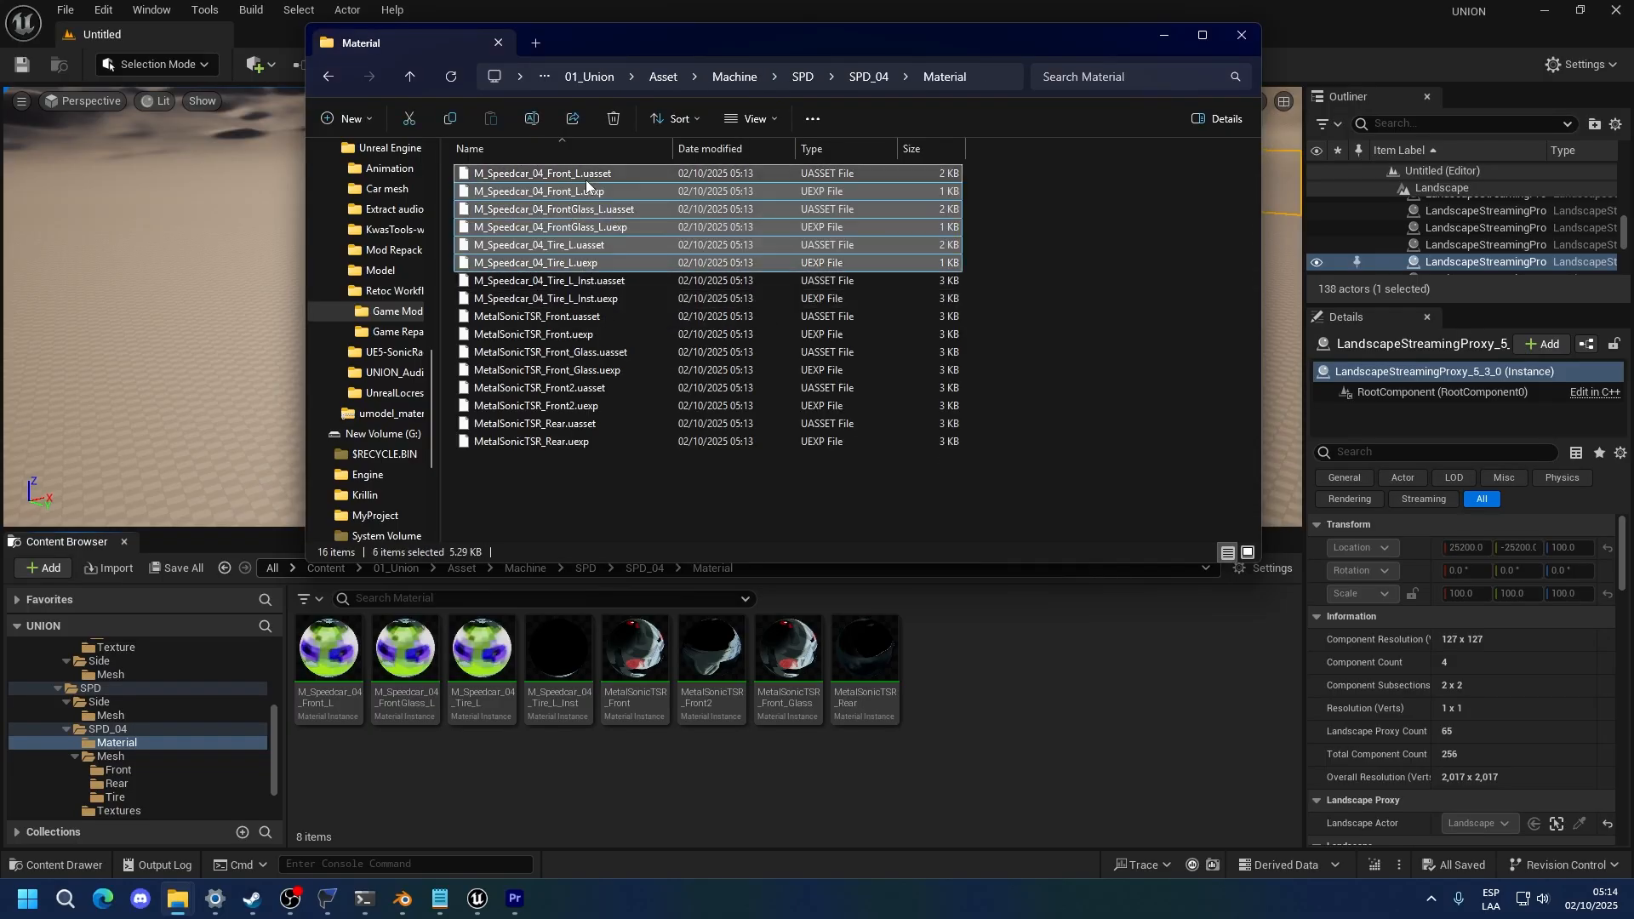
{"action": "key", "text": "Delete"}
In Machine\DSH\DSH_51\Material, delete M_Dashcar_51_ALL_L.uasset and M_Dashcar_51_ALL_L.uexp
{"action": "key", "text": "BackSpace"}
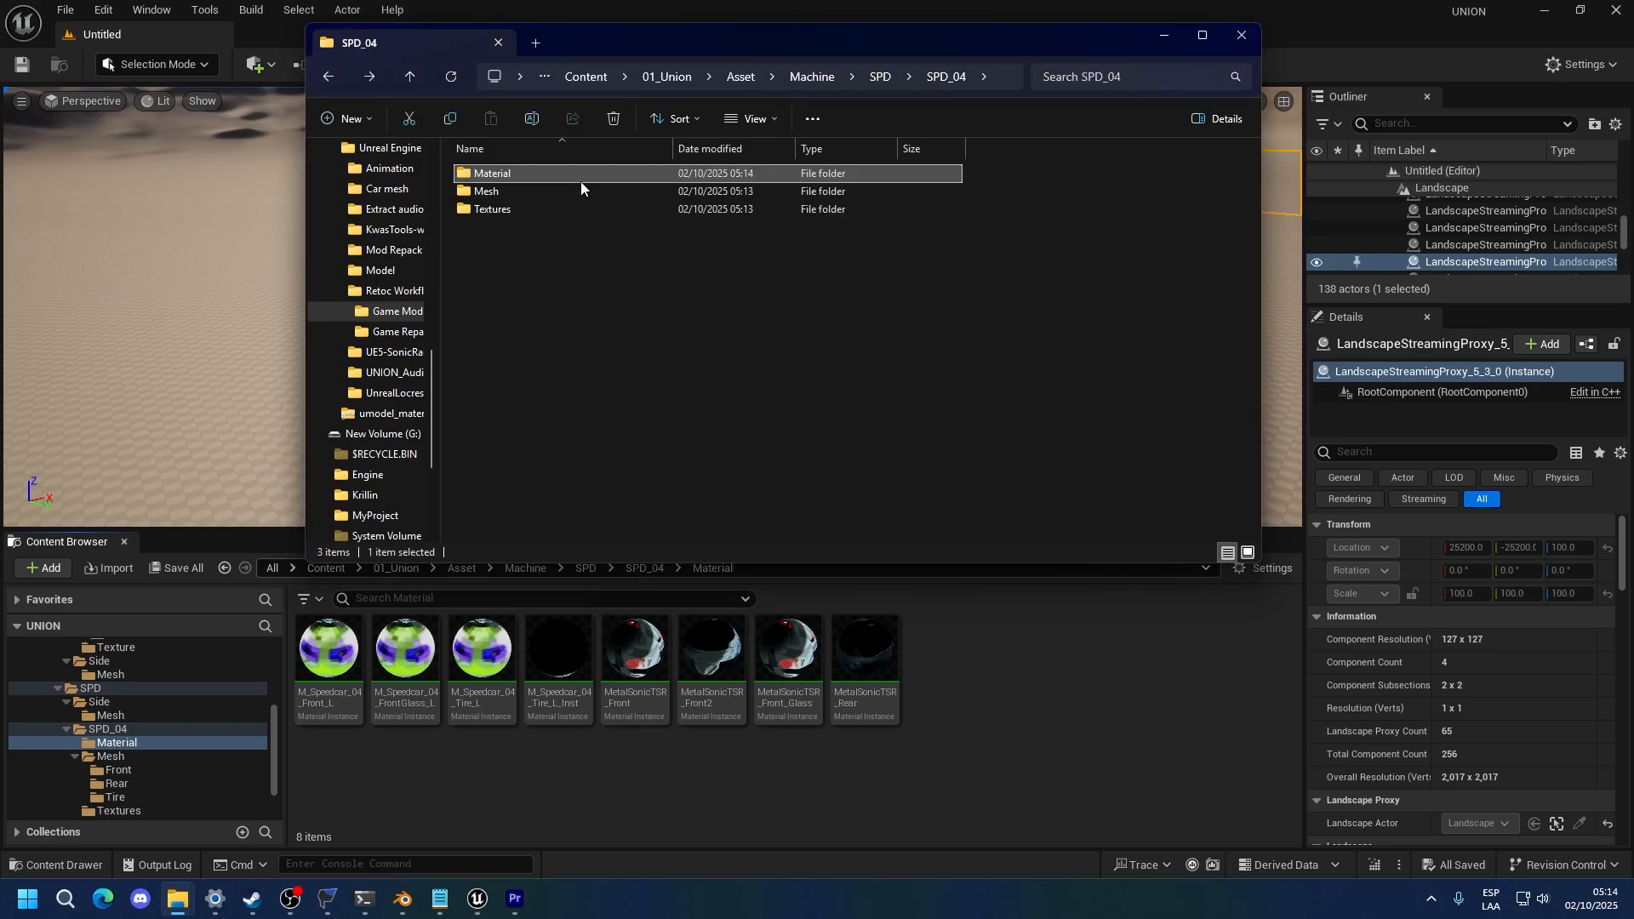
{"action": "key", "text": "BackSpace"}
{"action": "key", "text": "BackSpace"}
{"action": "double_click", "coordinate": [581, 181]}
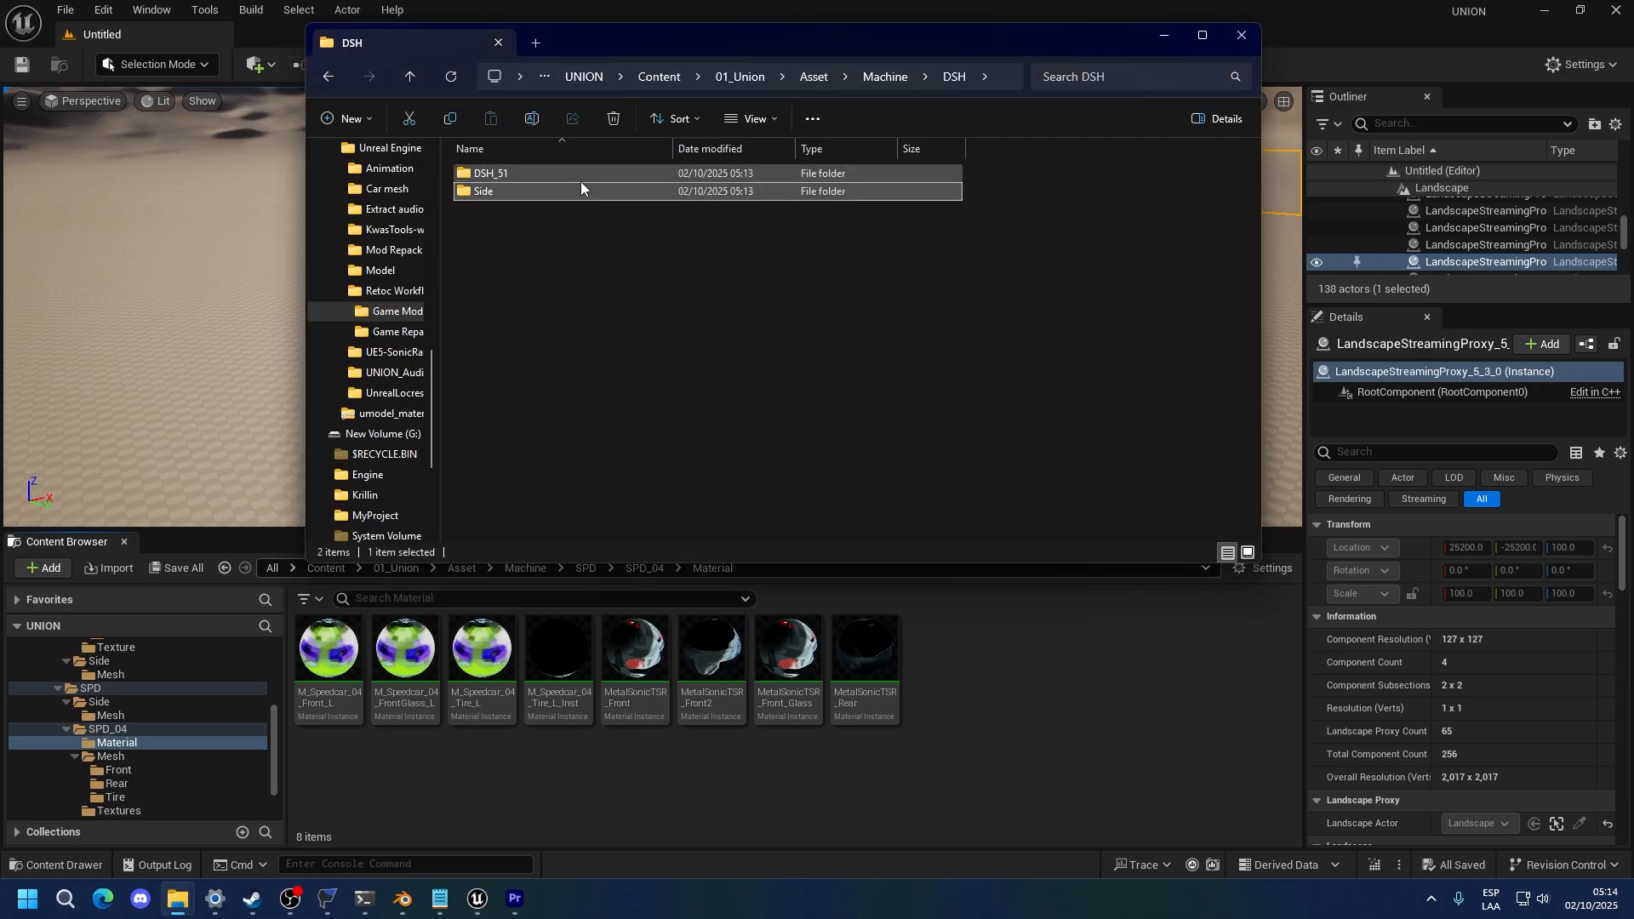
{"action": "key", "text": "Up"}
{"action": "key", "text": "Return"}
{"action": "key", "text": "Down"}
{"action": "key", "text": "Up"}
{"action": "key", "text": "Return"}
{"action": "key", "text": "Down"}
{"action": "key", "text": "Down"}
{"action": "key", "text": "shift+Down"}
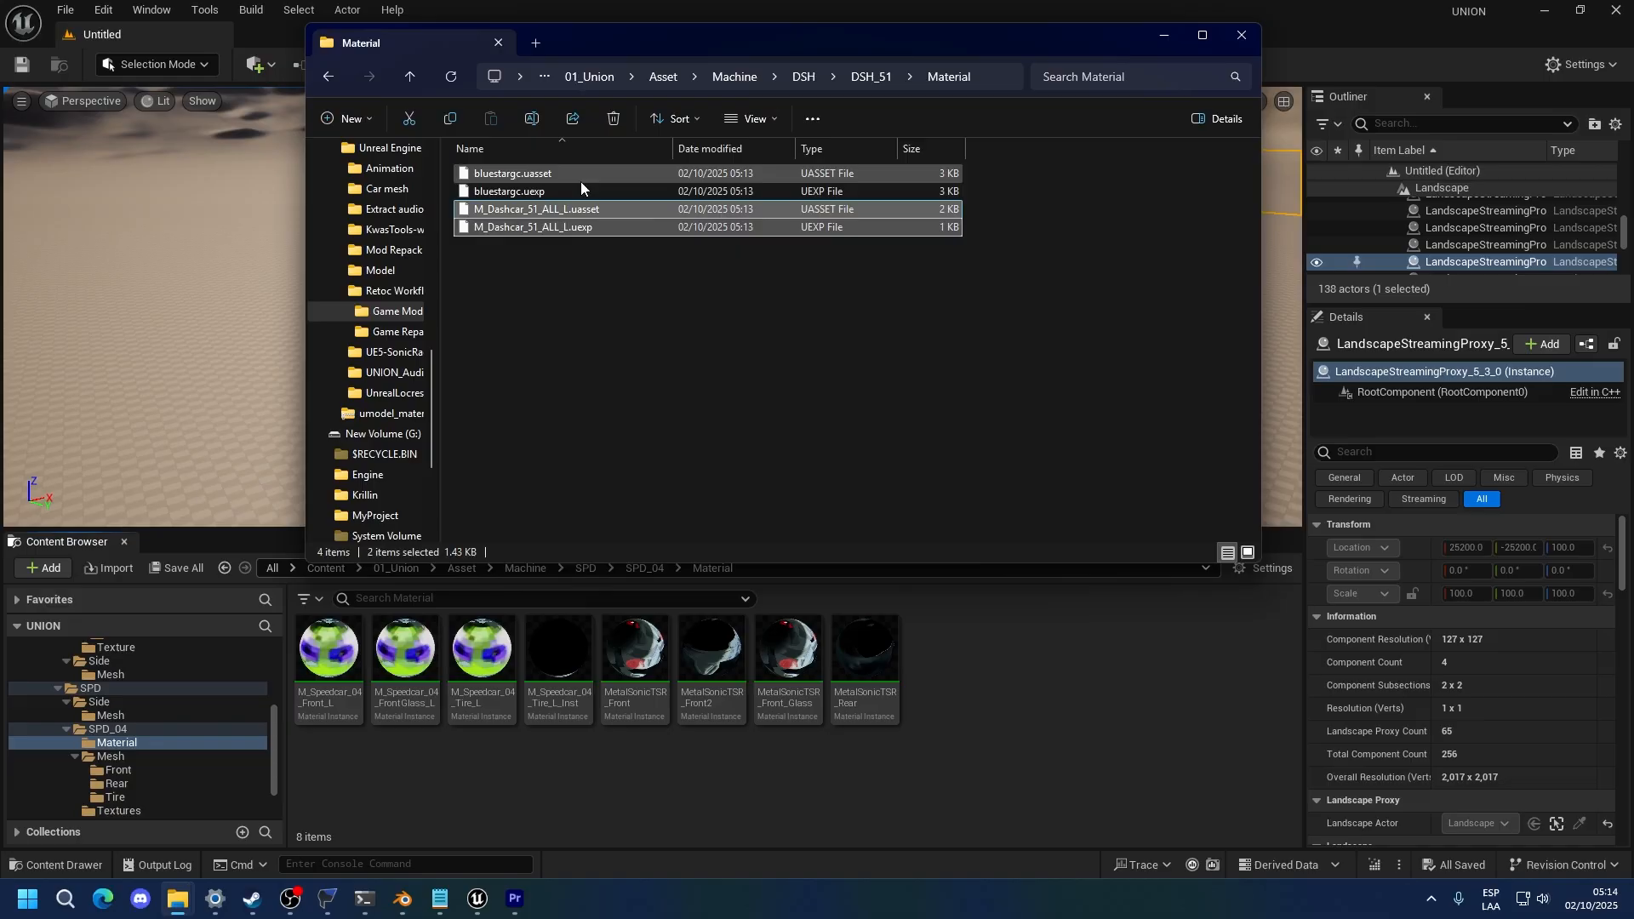
{"action": "key", "text": "Delete"}
Return to the Retoc Workflow folder and run !RepackMod.bat to repack the mod
{"action": "key", "text": "BackSpace"}
{"action": "left_click", "coordinate": [594, 75]}
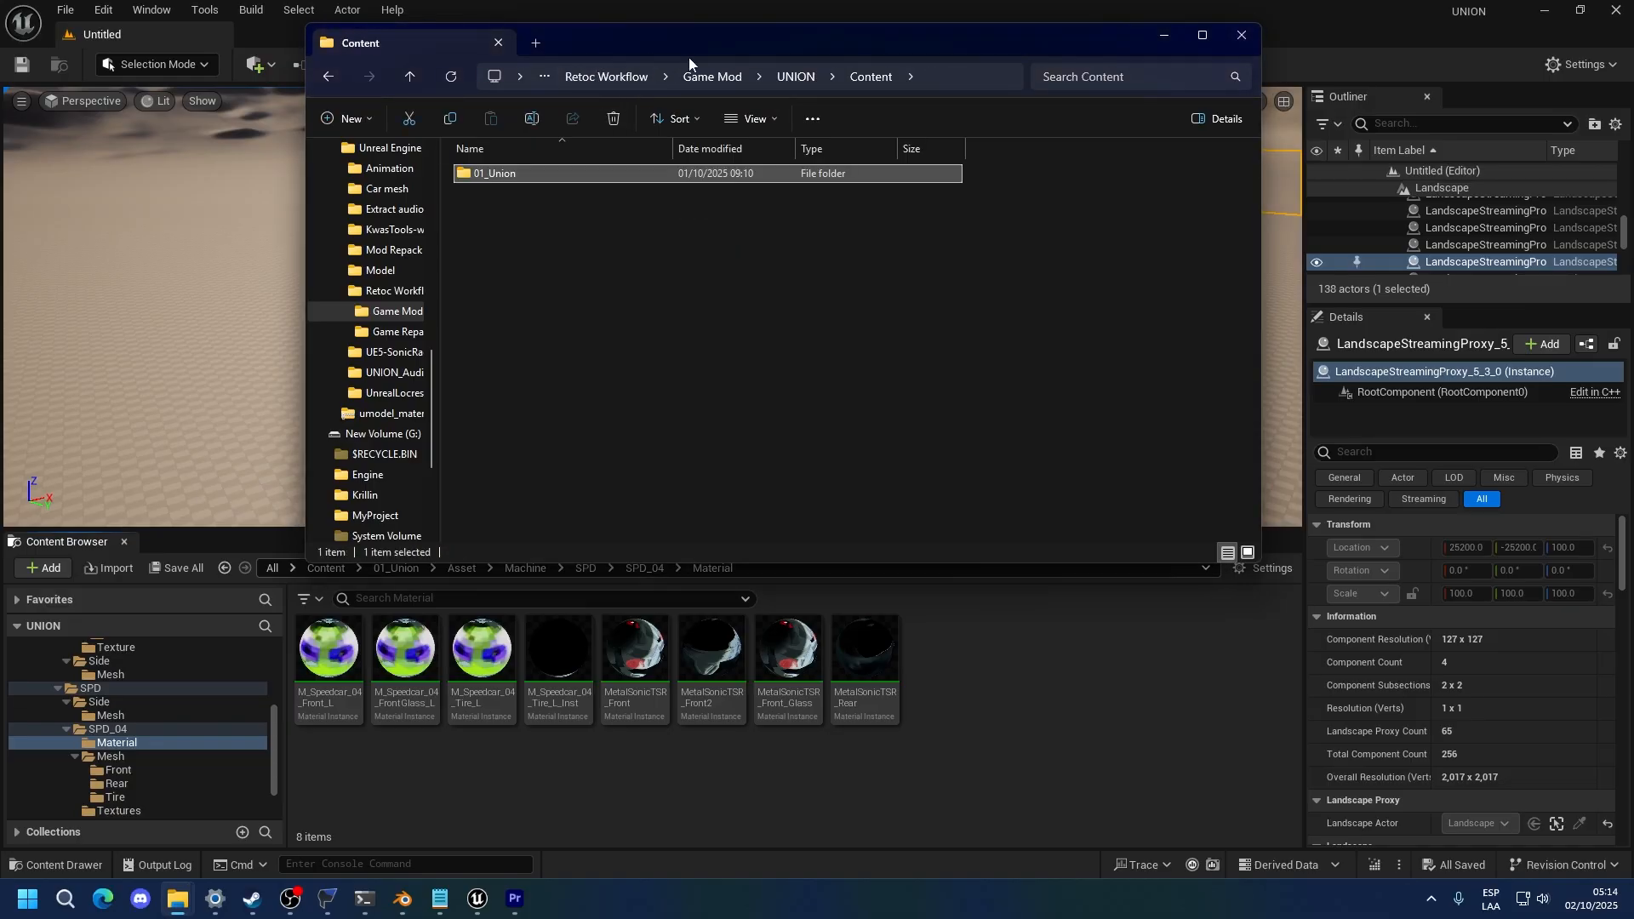
{"action": "left_click", "coordinate": [625, 78]}
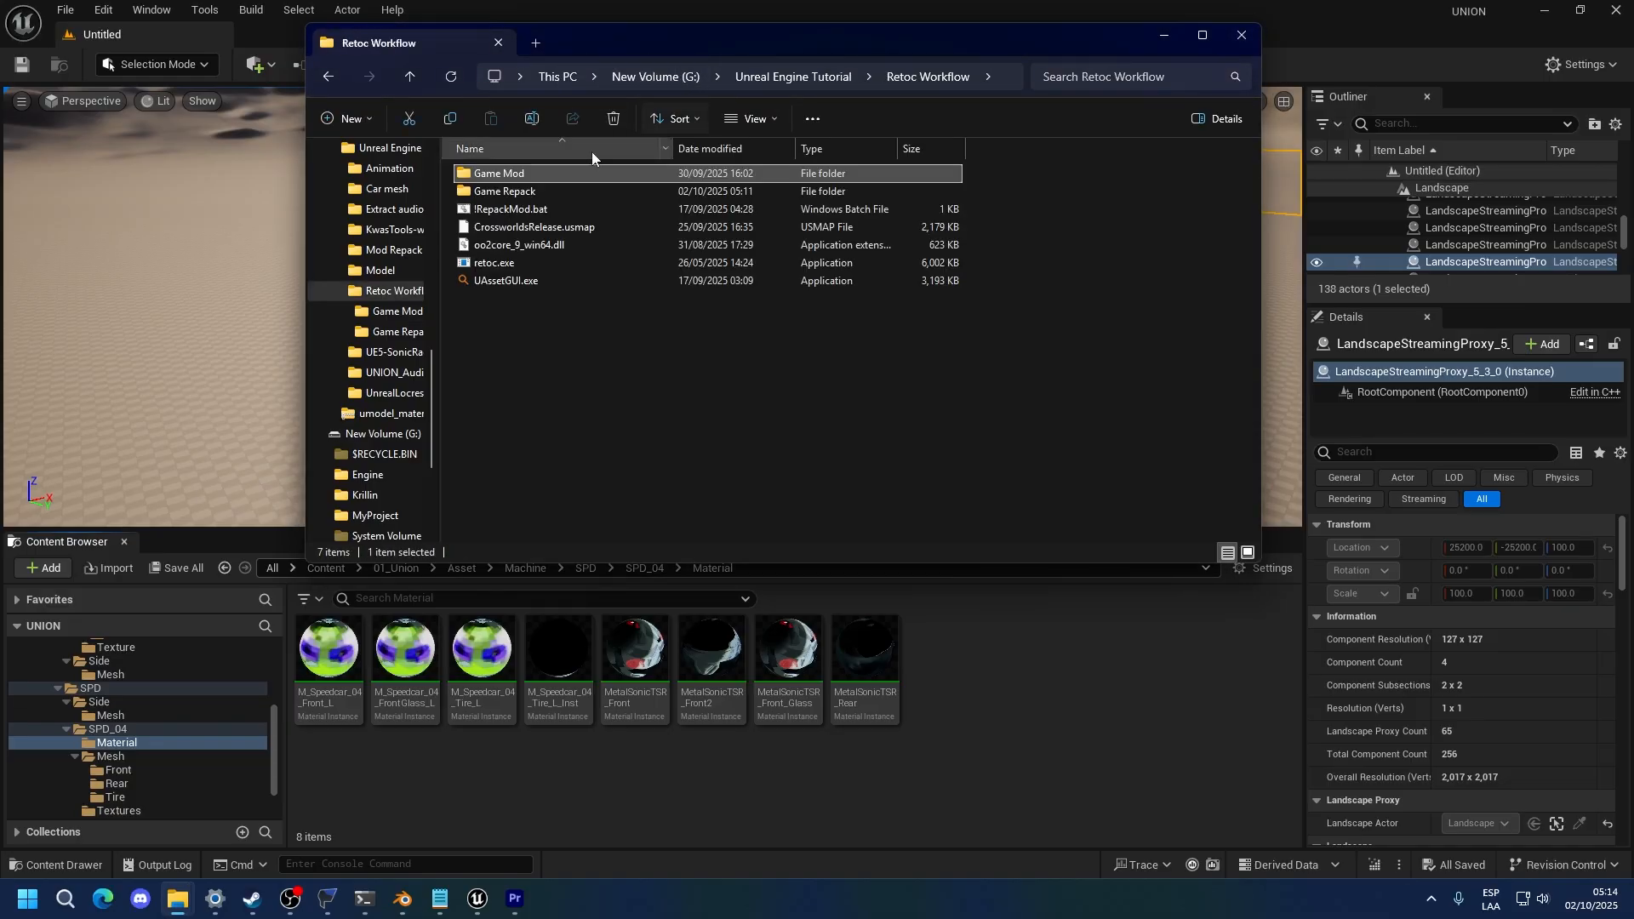
{"action": "double_click", "coordinate": [545, 204]}
{"action": "key", "text": "Return"}
Move mod_P.pak, mod_P.ucas and mod_P.utoc from Game Repack to SonicRacingCrossWorlds\UNION\Content\Paks, replacing the existing files
{"action": "double_click", "coordinate": [494, 193]}
{"action": "left_click_drag", "start_coordinate": [587, 337], "coordinate": [532, 171]}
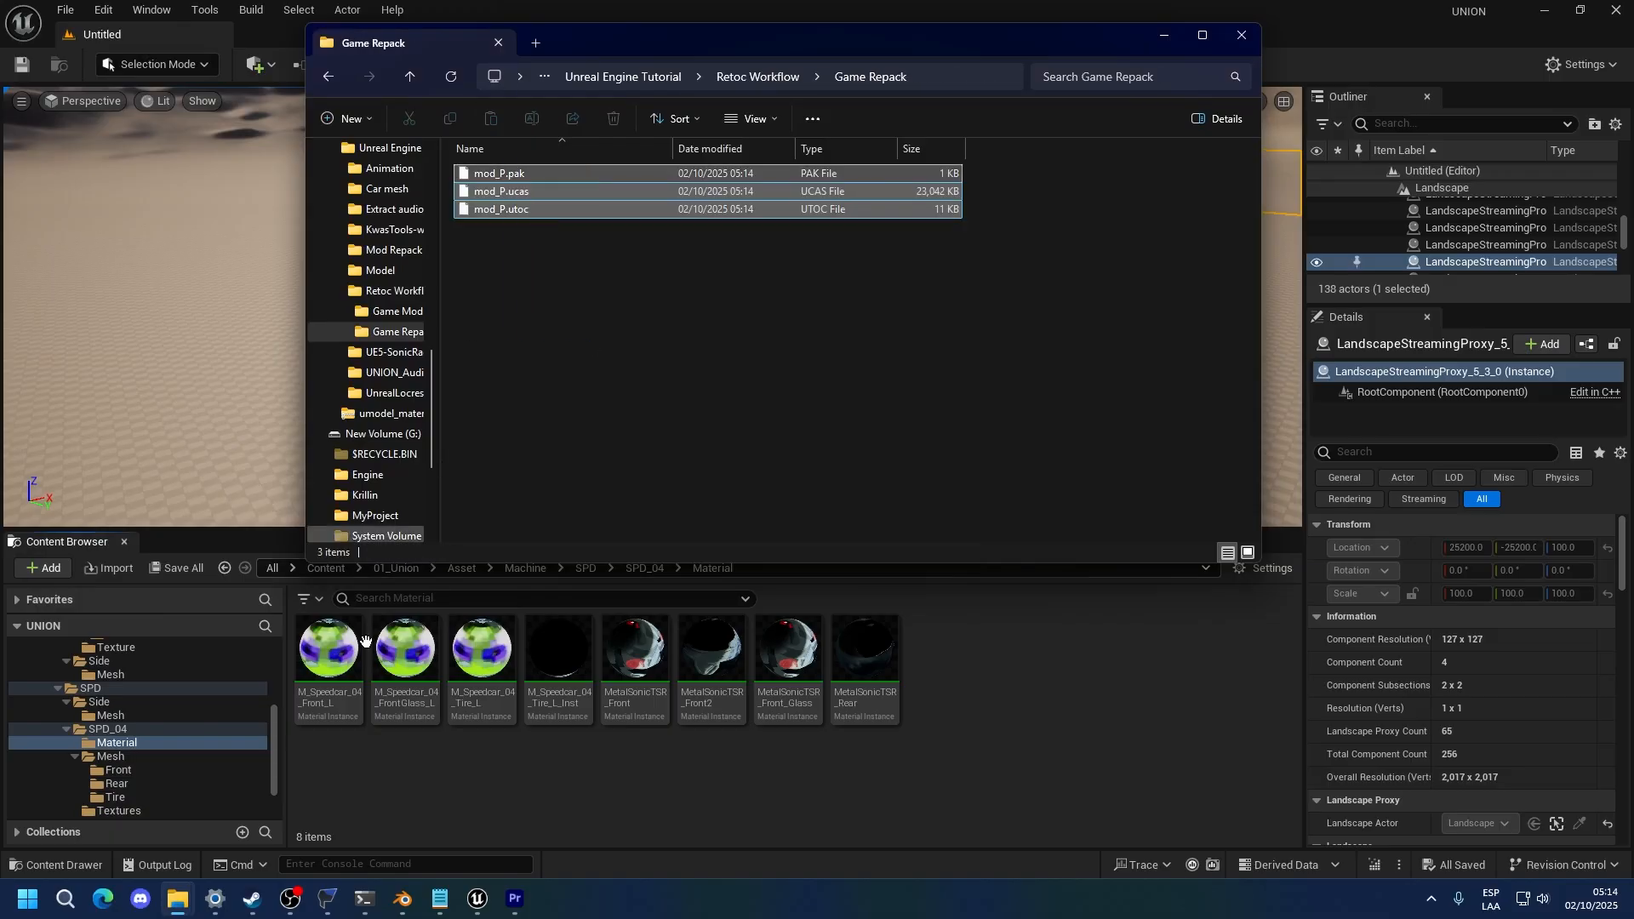
{"action": "left_click", "coordinate": [191, 905]}
{"action": "left_click", "coordinate": [146, 826]}
{"action": "left_click", "coordinate": [894, 365], "text": "ctrl"}
{"action": "key", "text": "ctrl+v"}
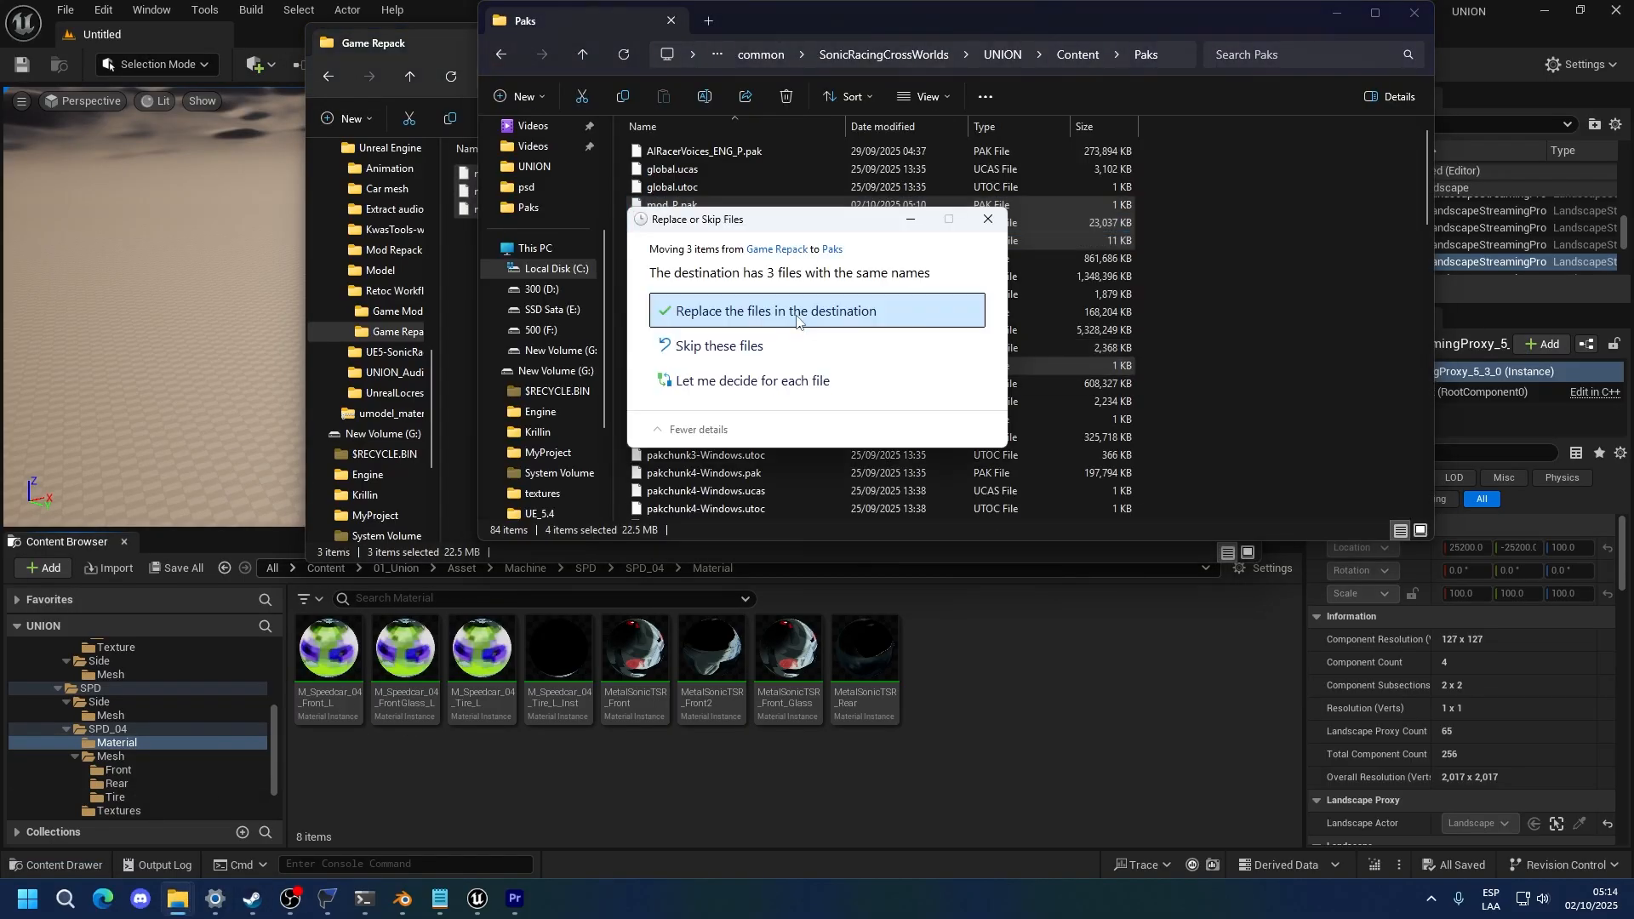
{"action": "left_click", "coordinate": [813, 313]}
Switch to the Steam library and restart Sonic Racing: CrossWorlds
{"action": "left_click", "coordinate": [252, 899]}
{"action": "left_click", "coordinate": [187, 825]}
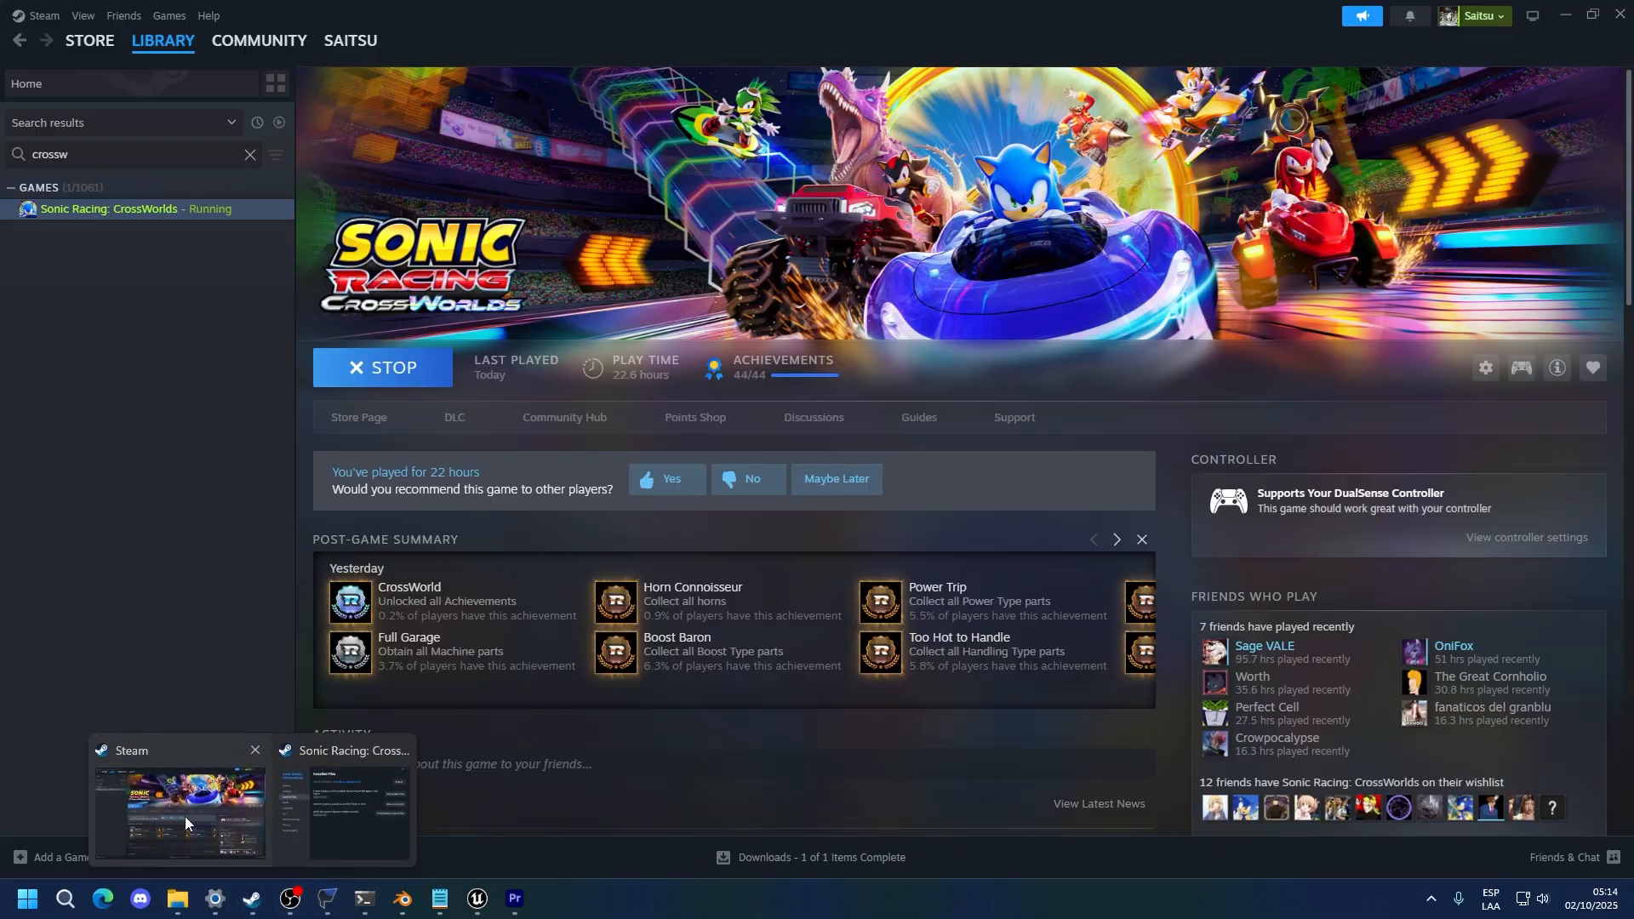
{"action": "left_click", "coordinate": [414, 388]}
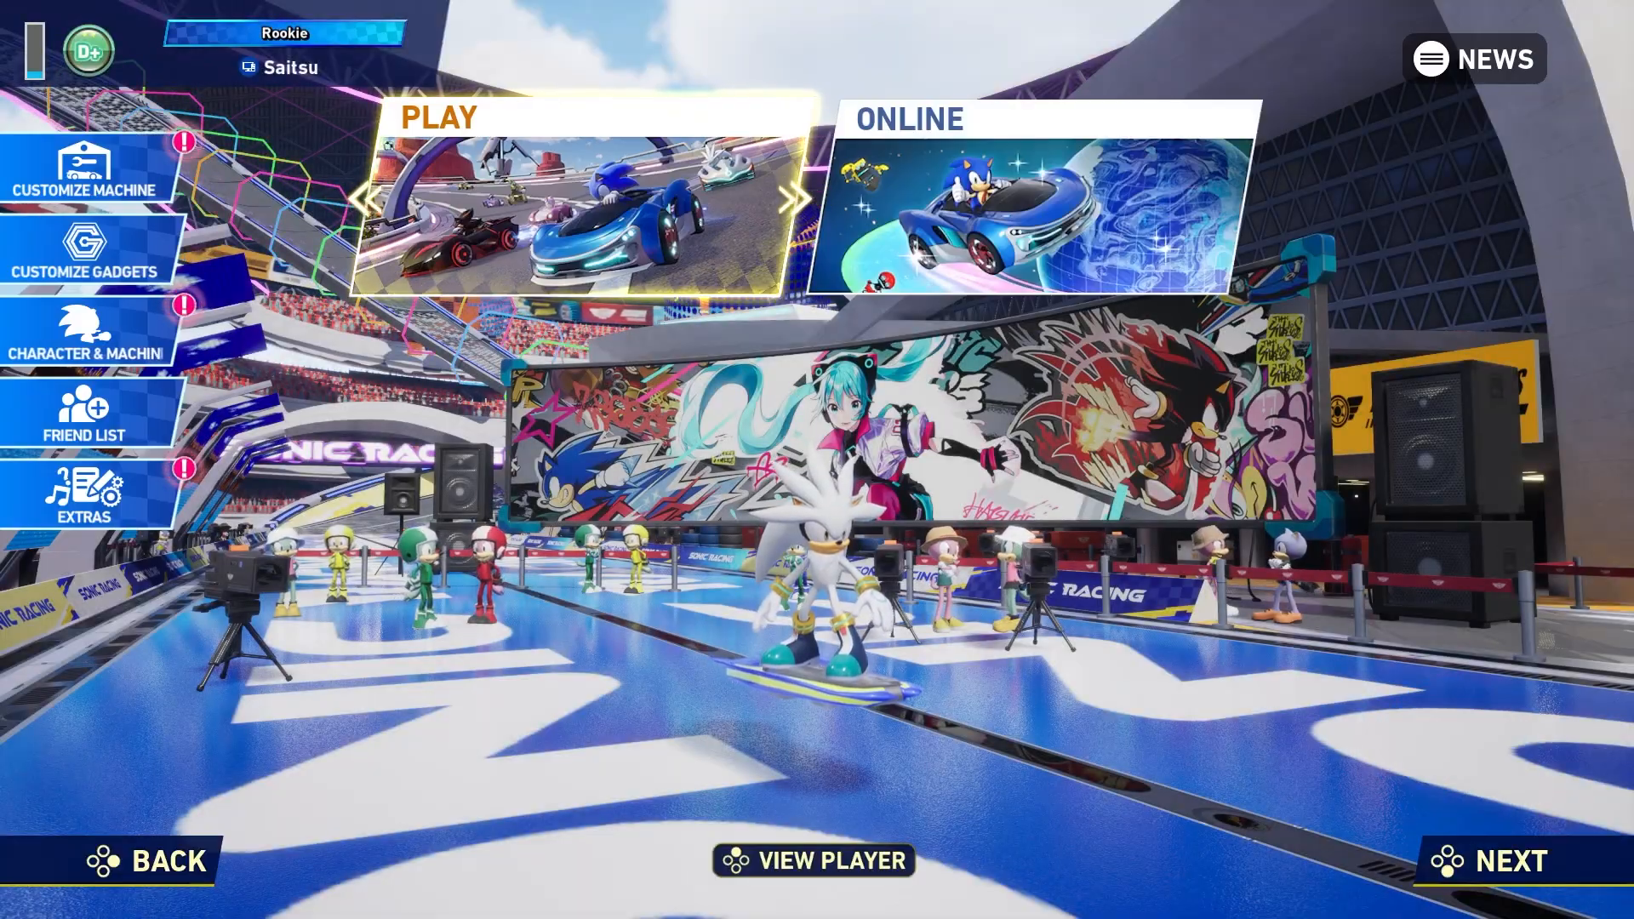
Start a one-player session in the game and choose Silver as the character
{"action": "key", "text": "Return"}
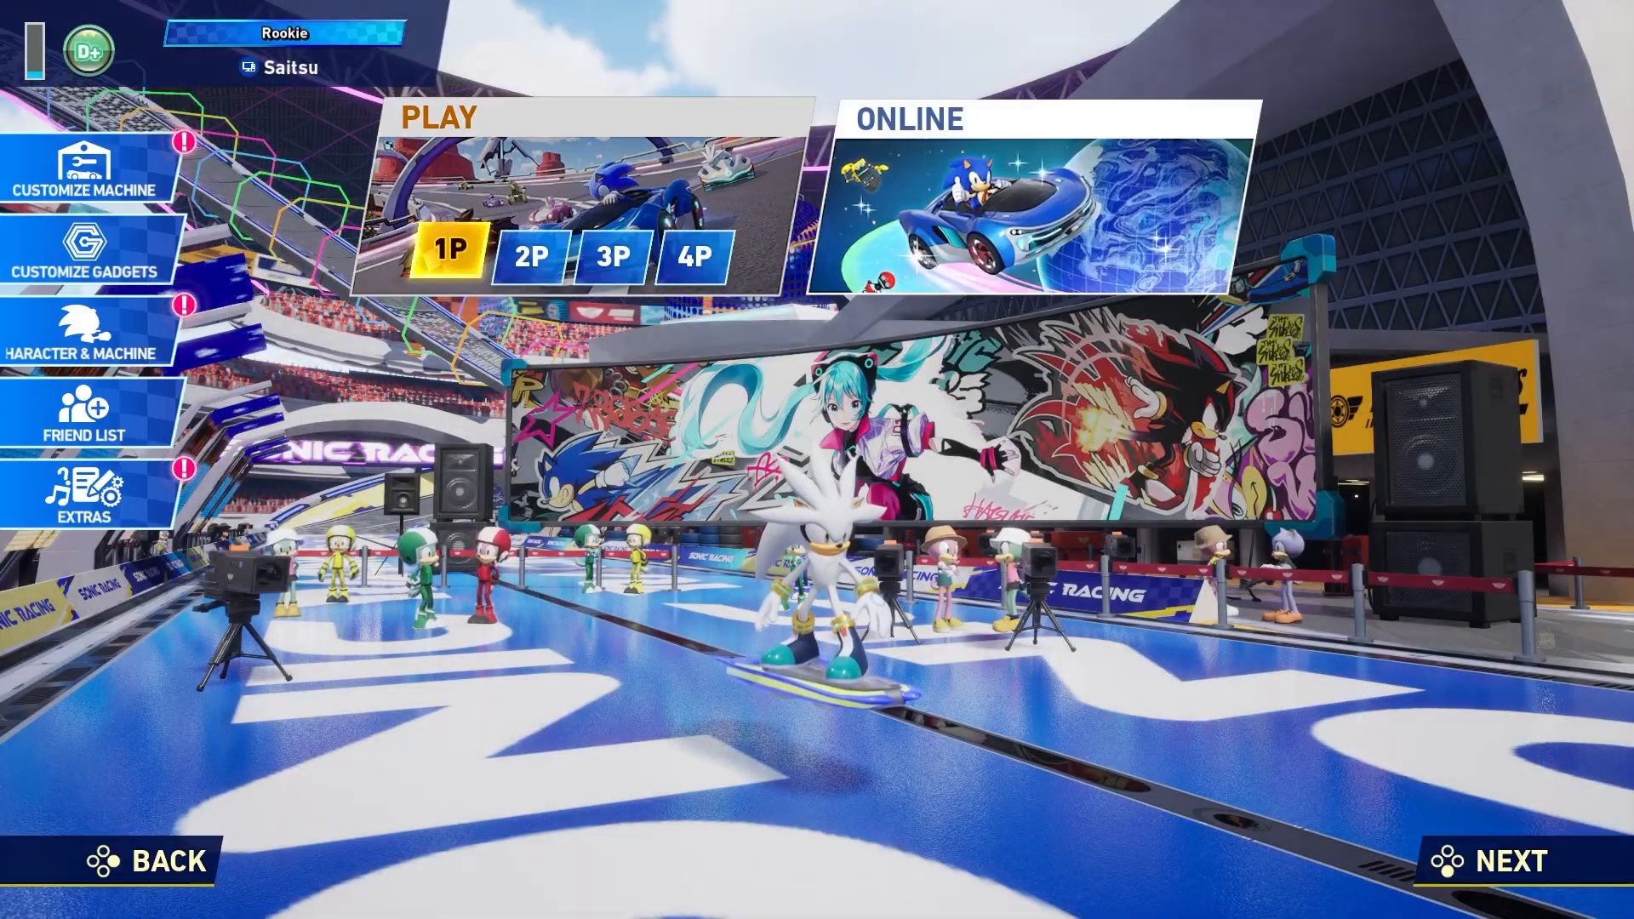
{"action": "key", "text": "Return"}
{"action": "key", "text": "Right"}
{"action": "key", "text": "Return"}
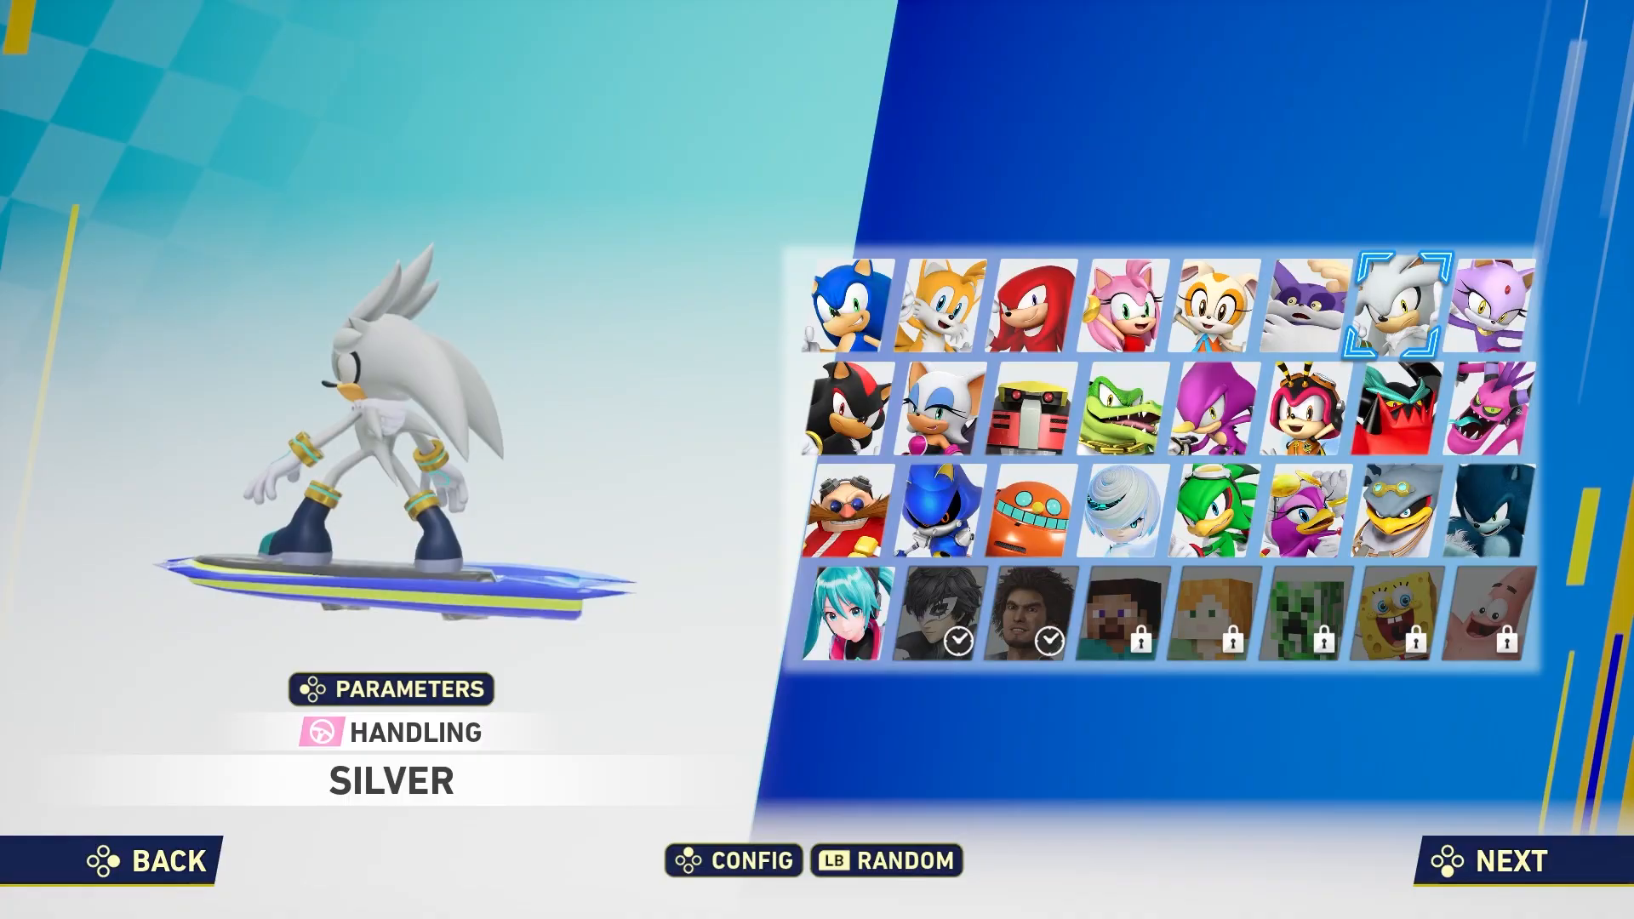
{"action": "key", "text": "Return"}
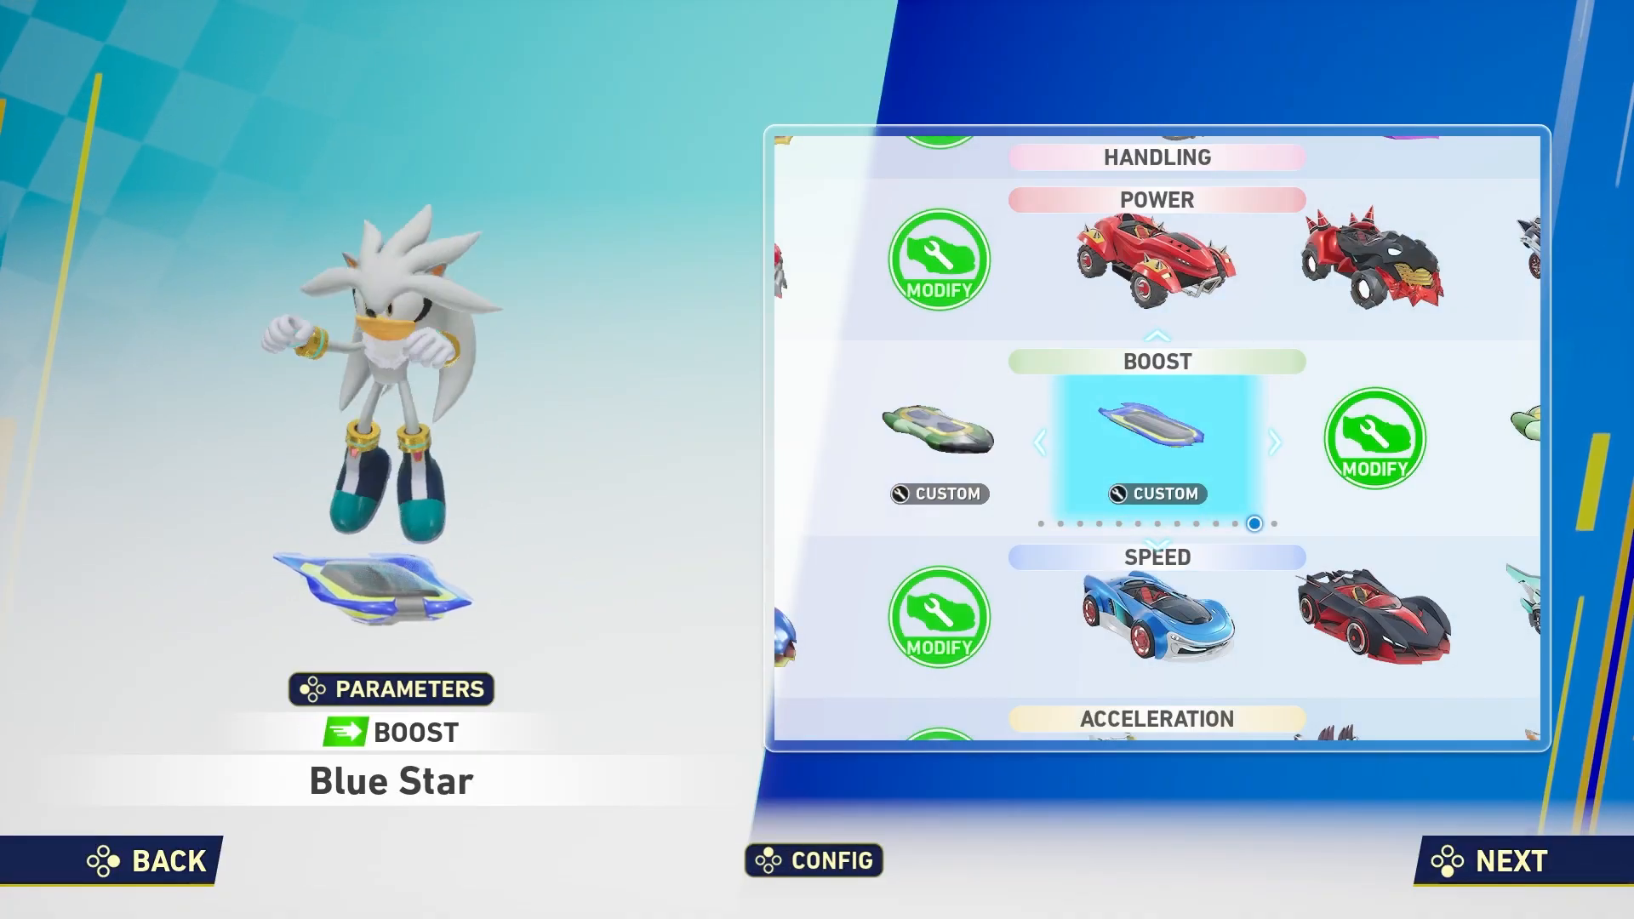
Choose the Buster M from the Speed machines and open its parts selection
{"action": "key", "text": "Down"}
{"action": "key", "text": "Left"}
{"action": "key", "text": "Left"}
{"action": "key", "text": "Left"}
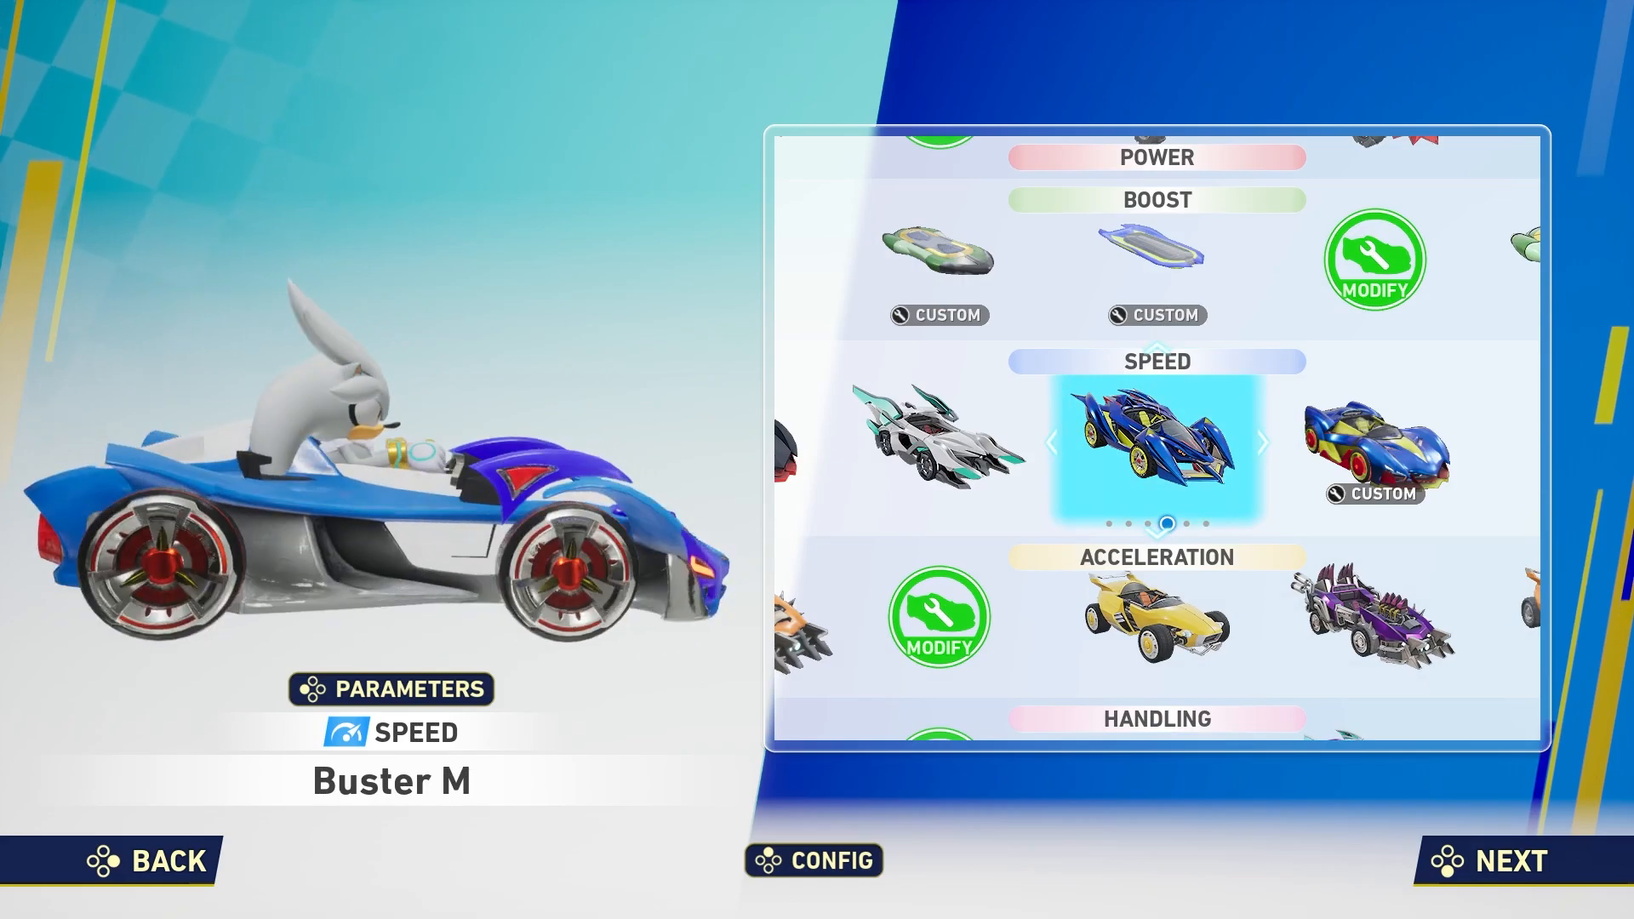
{"action": "key", "text": "Left"}
{"action": "key", "text": "Left"}
{"action": "key", "text": "Left"}
{"action": "key", "text": "Left"}
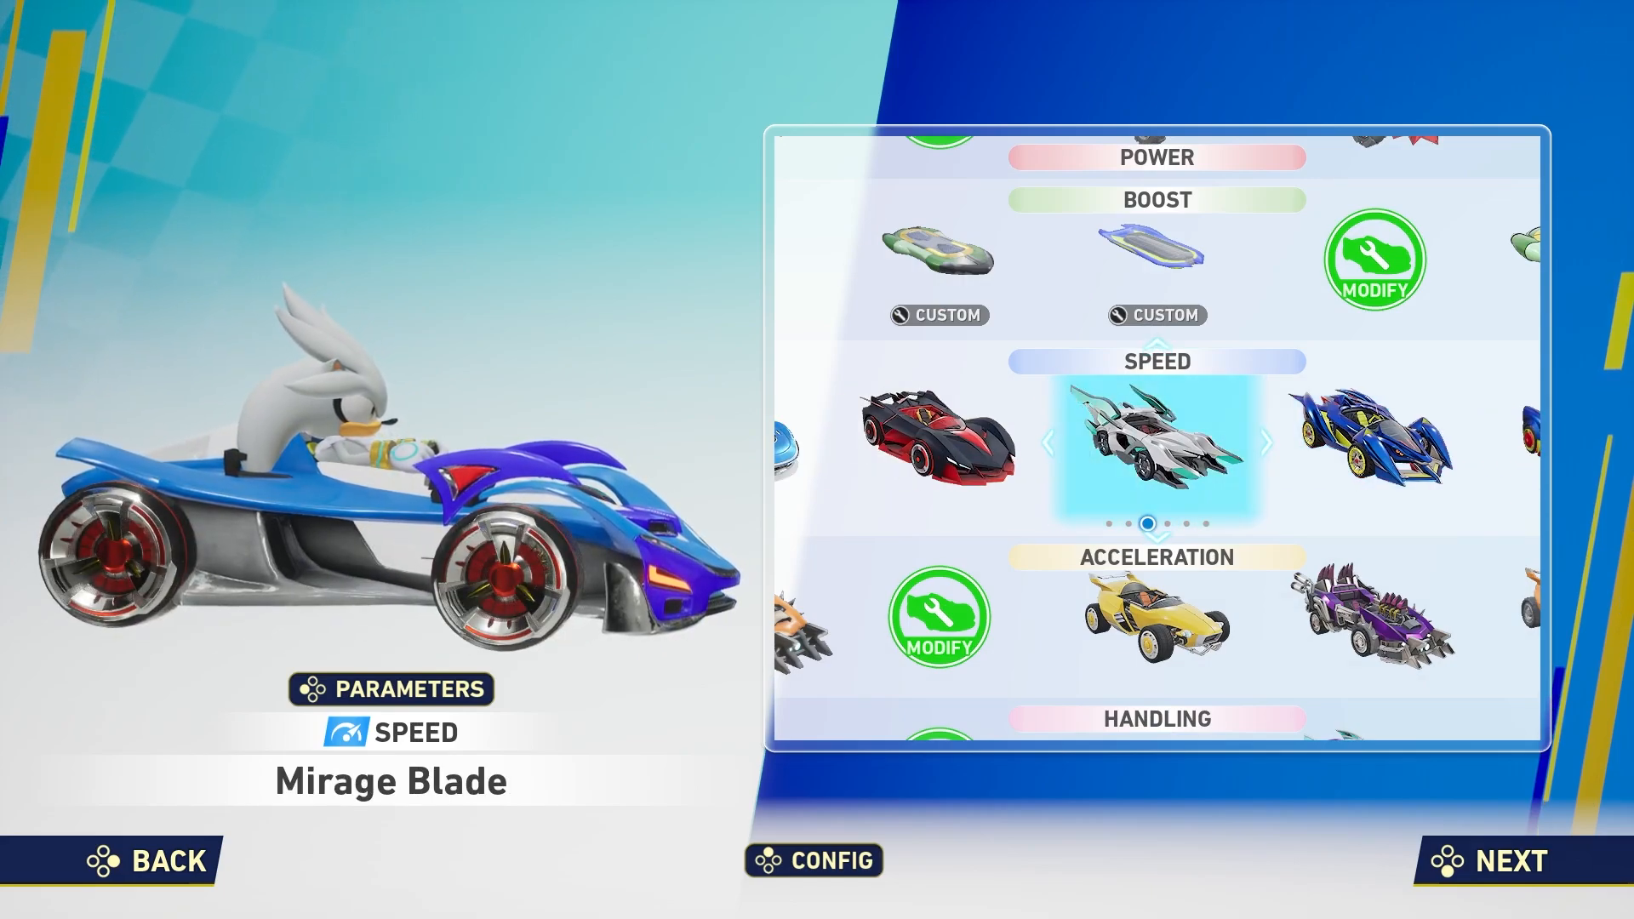
{"action": "key", "text": "Return"}
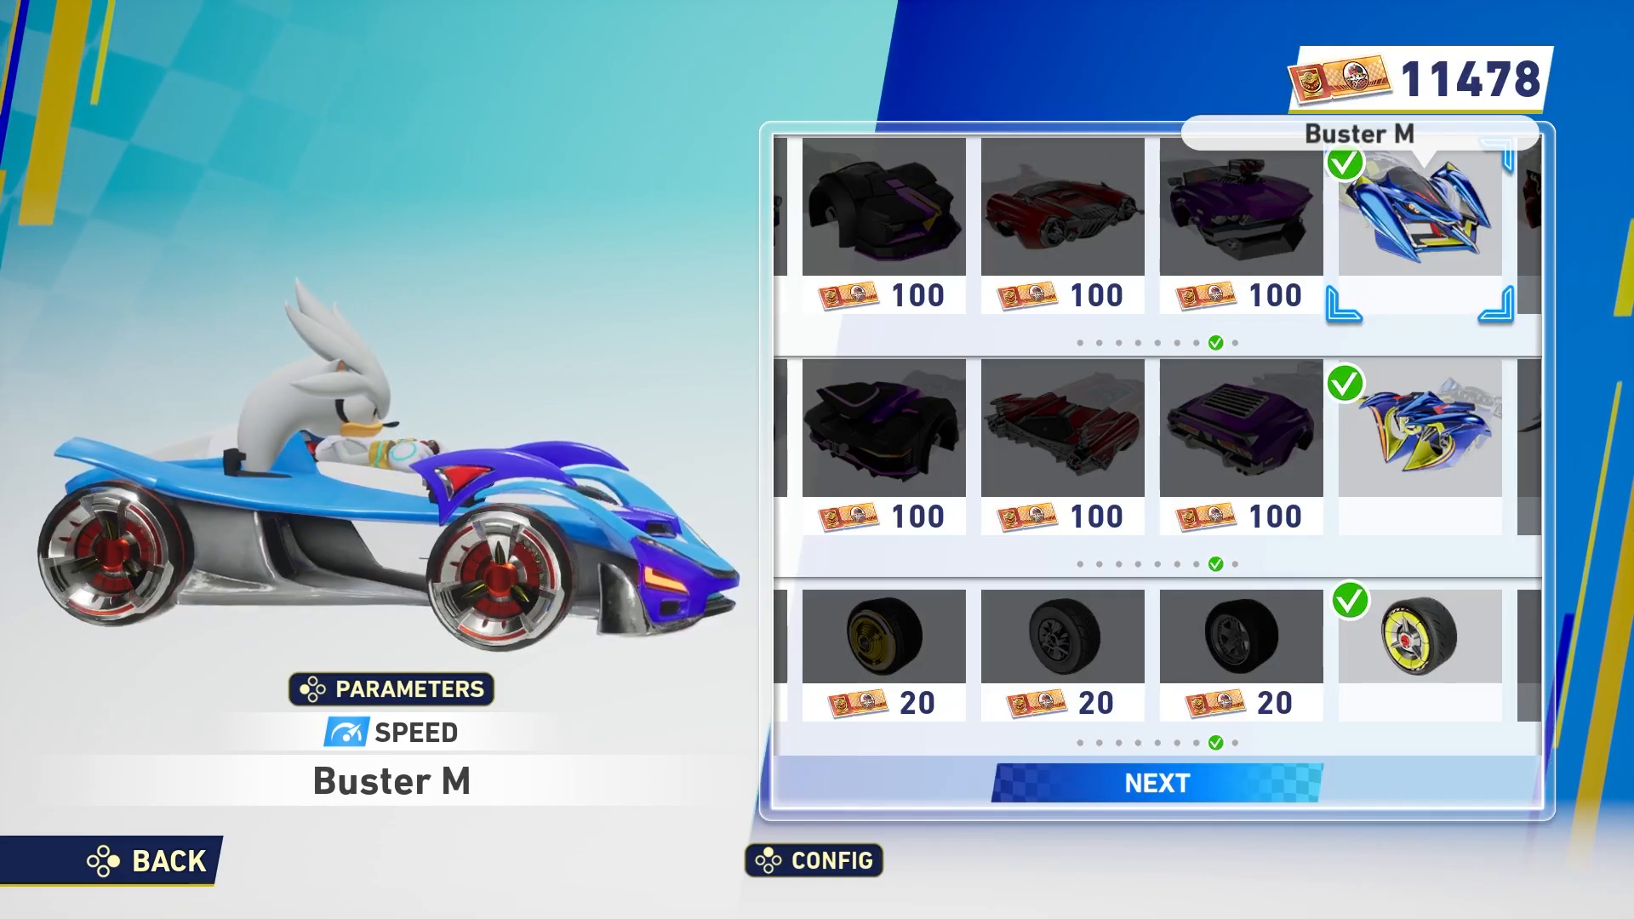
Preview different colour palettes on the Buster M, examining how the modded car body takes each paint
{"action": "key", "text": "Down"}
{"action": "key", "text": "Down"}
{"action": "key", "text": "Down"}
{"action": "key", "text": "Return"}
{"action": "key", "text": "Down"}
{"action": "key", "text": "Right"}
{"action": "key", "text": "Down"}
{"action": "key", "text": "Right"}
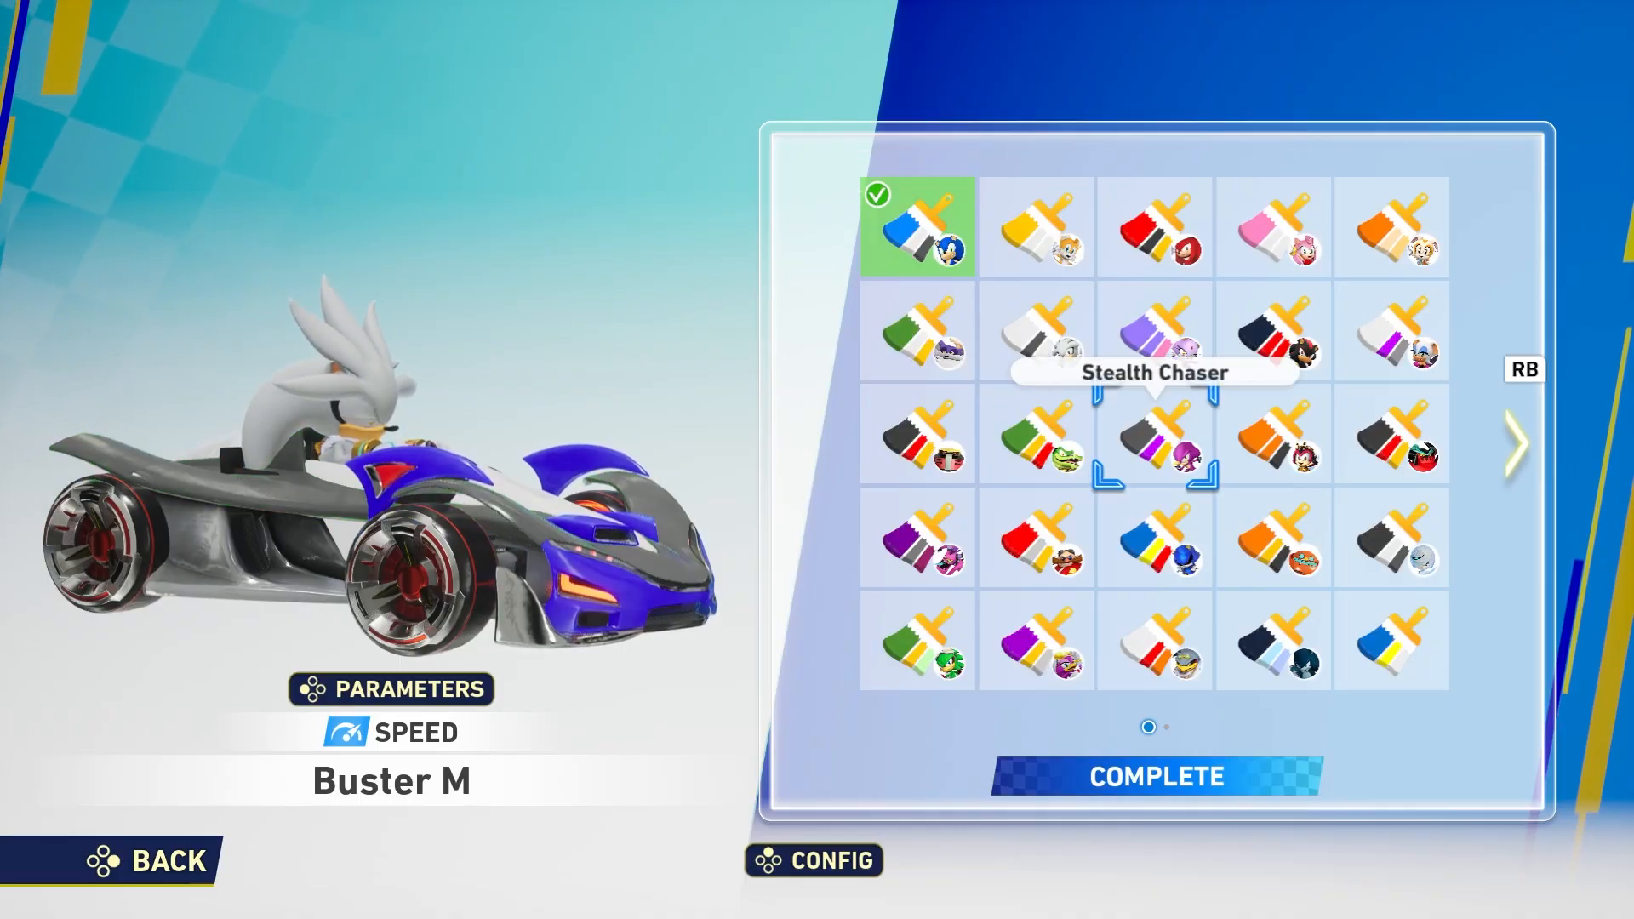
{"action": "key", "text": "Up"}
{"action": "key", "text": "Right"}
{"action": "key", "text": "Right"}
{"action": "key", "text": "Down"}
{"action": "key", "text": "Down"}
{"action": "key", "text": "Left"}
{"action": "key", "text": "Left"}
{"action": "key", "text": "Up"}
{"action": "key", "text": "Up"}
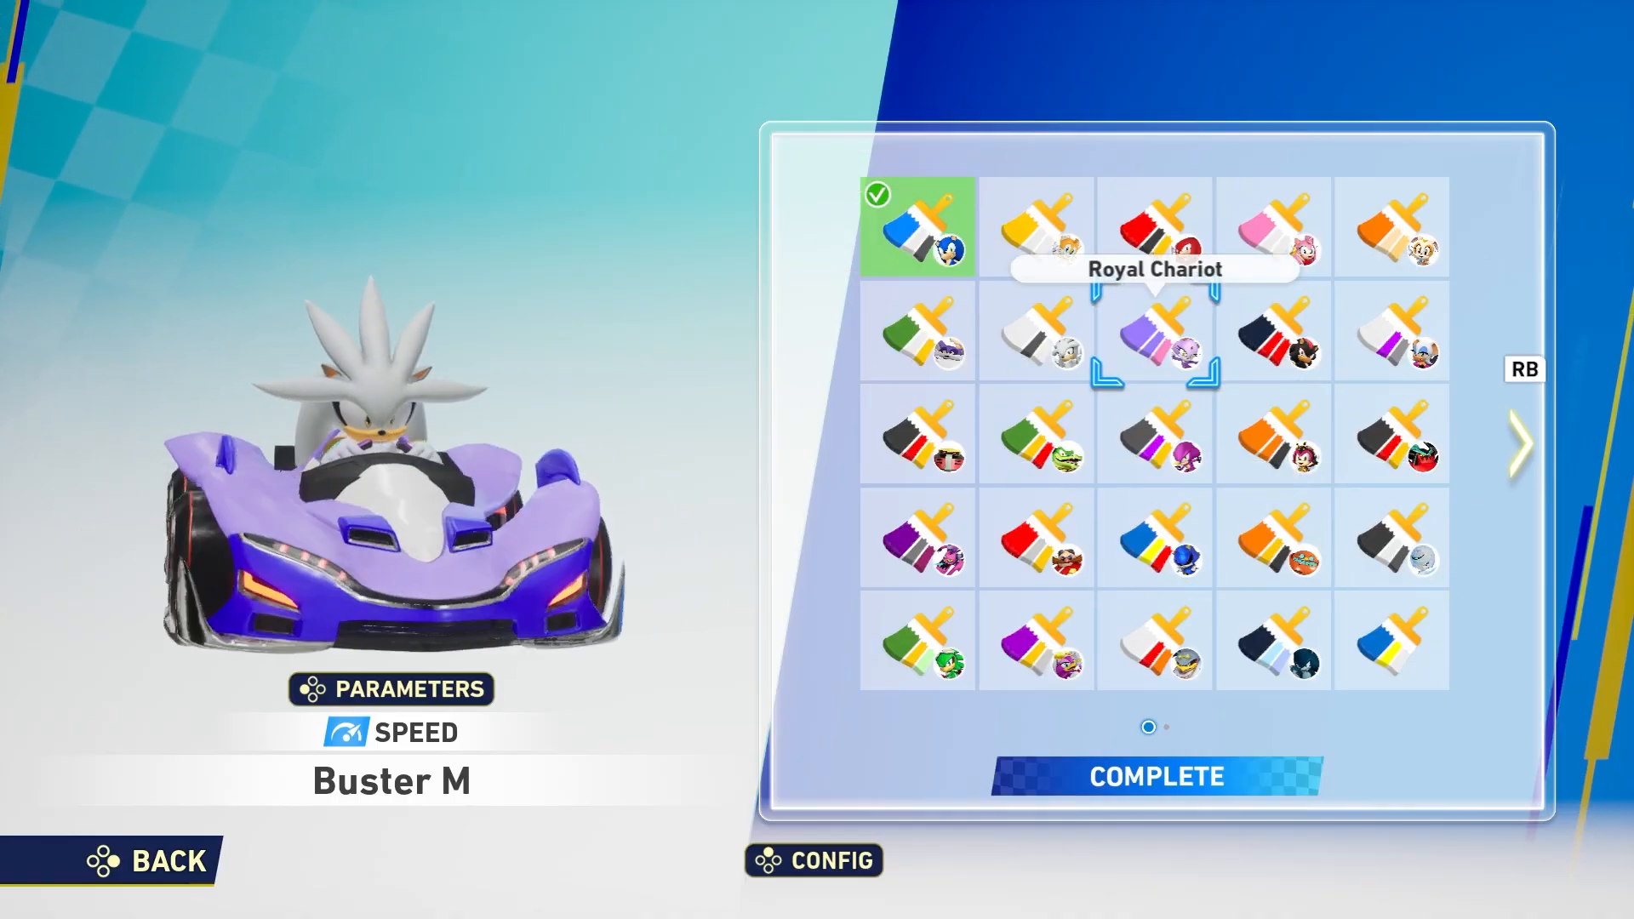
{"action": "key", "text": "Right"}
{"action": "key", "text": "Right"}
{"action": "key", "text": "Down"}
{"action": "key", "text": "Down"}
{"action": "key", "text": "Down"}
{"action": "key", "text": "Left"}
{"action": "key", "text": "Right"}
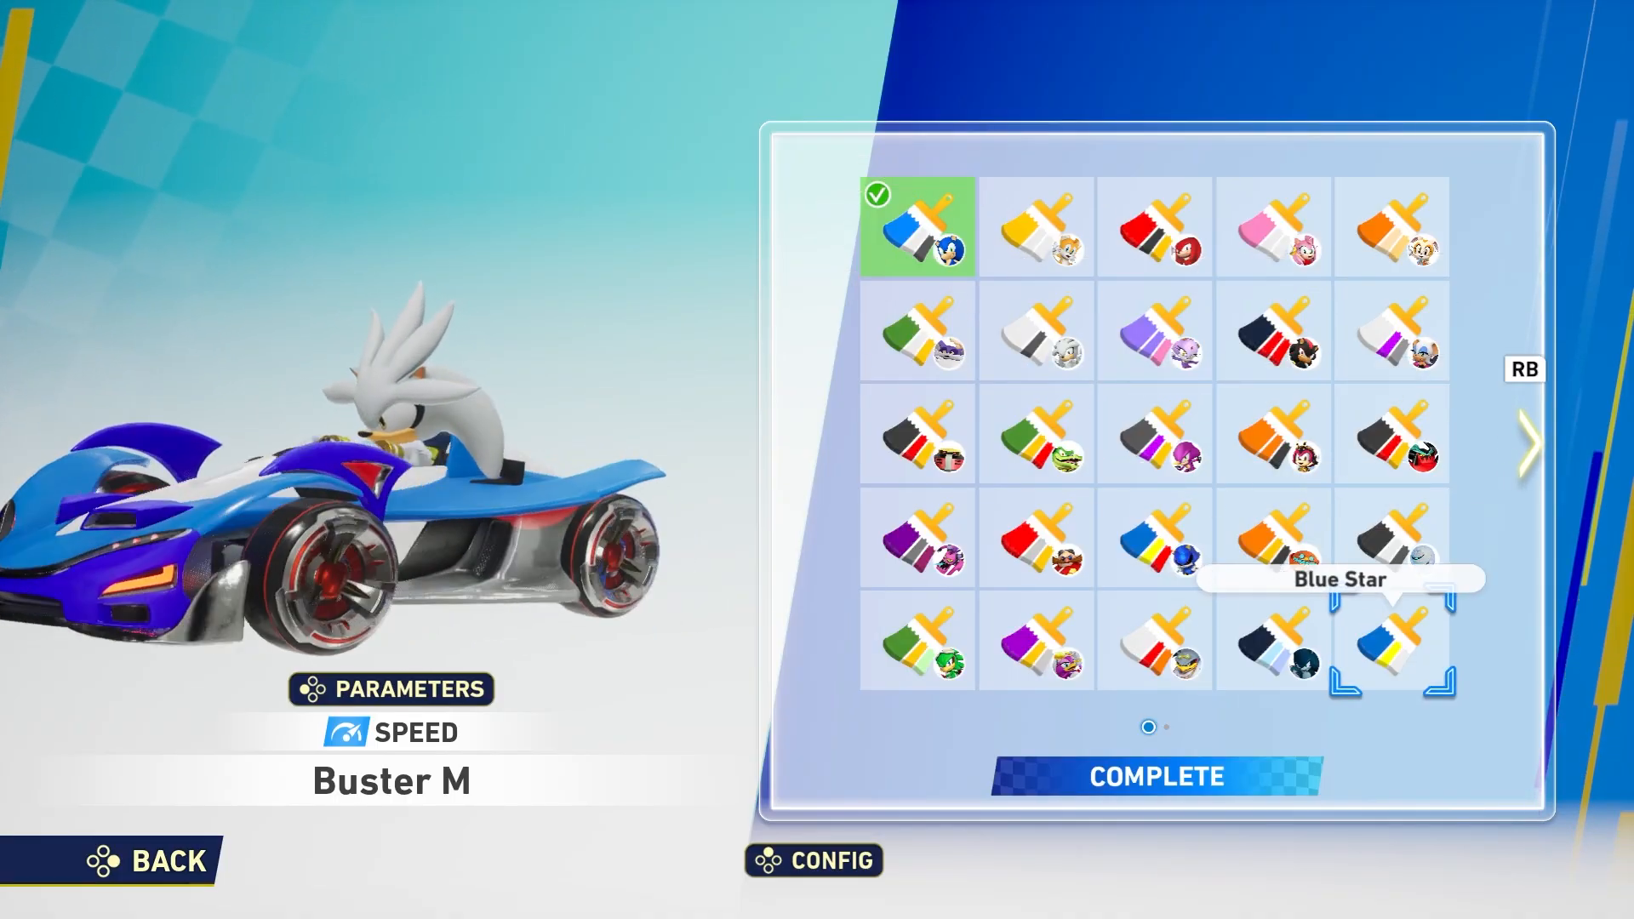
{"action": "key", "text": "Right"}
{"action": "key", "text": "Left"}
{"action": "key", "text": "Left"}
{"action": "key", "text": "Left"}
{"action": "key", "text": "Right"}
{"action": "key", "text": "Right"}
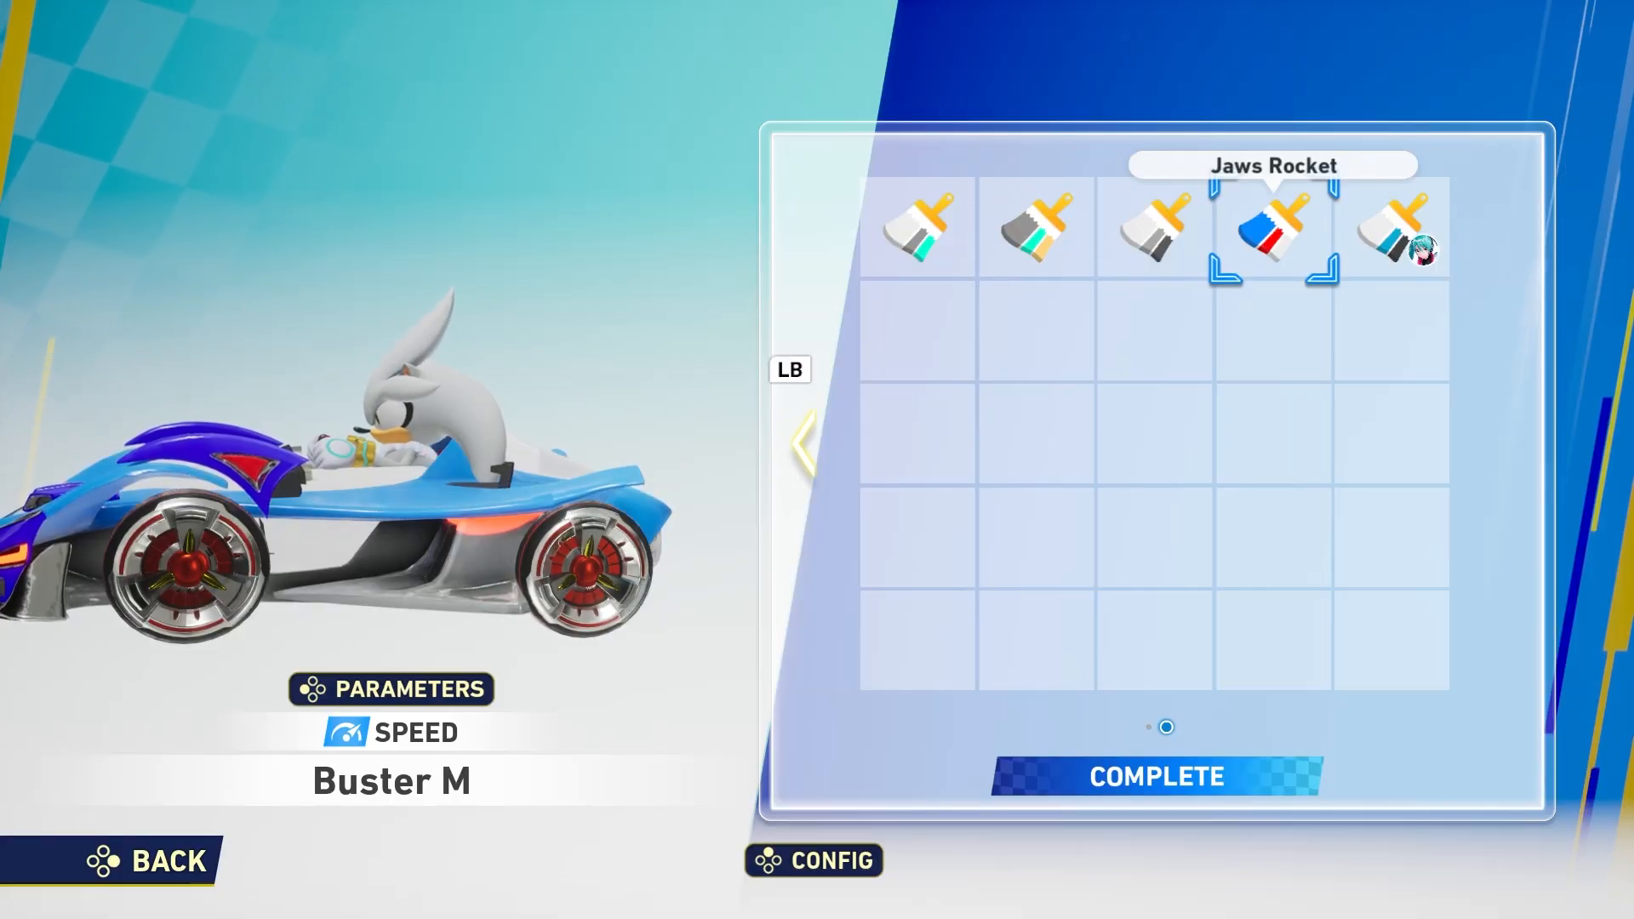
{"action": "key", "text": "Left"}
{"action": "key", "text": "Left"}
{"action": "key", "text": "Left"}
{"action": "key", "text": "Left"}
{"action": "key", "text": "Down"}
{"action": "key", "text": "Left"}
{"action": "key", "text": "Down"}
{"action": "key", "text": "Left"}
{"action": "key", "text": "Left"}
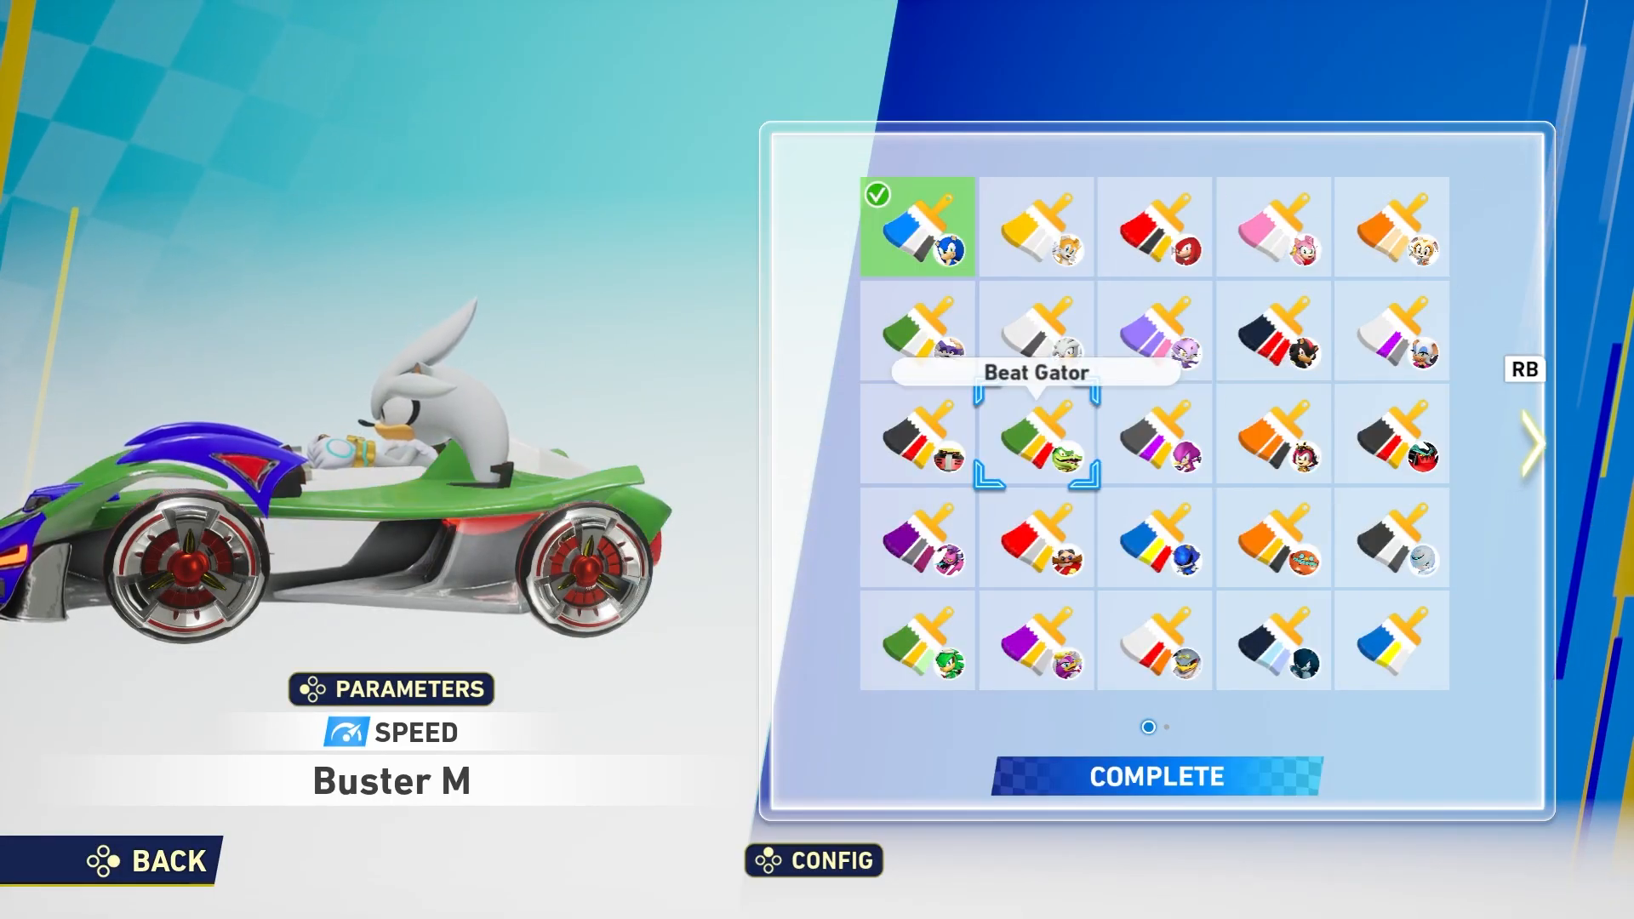
{"action": "key", "text": "Down"}
{"action": "key", "text": "Down"}
{"action": "key", "text": "Left"}
{"action": "key", "text": "Up"}
{"action": "key", "text": "Up"}
{"action": "key", "text": "Down"}
{"action": "key", "text": "Right"}
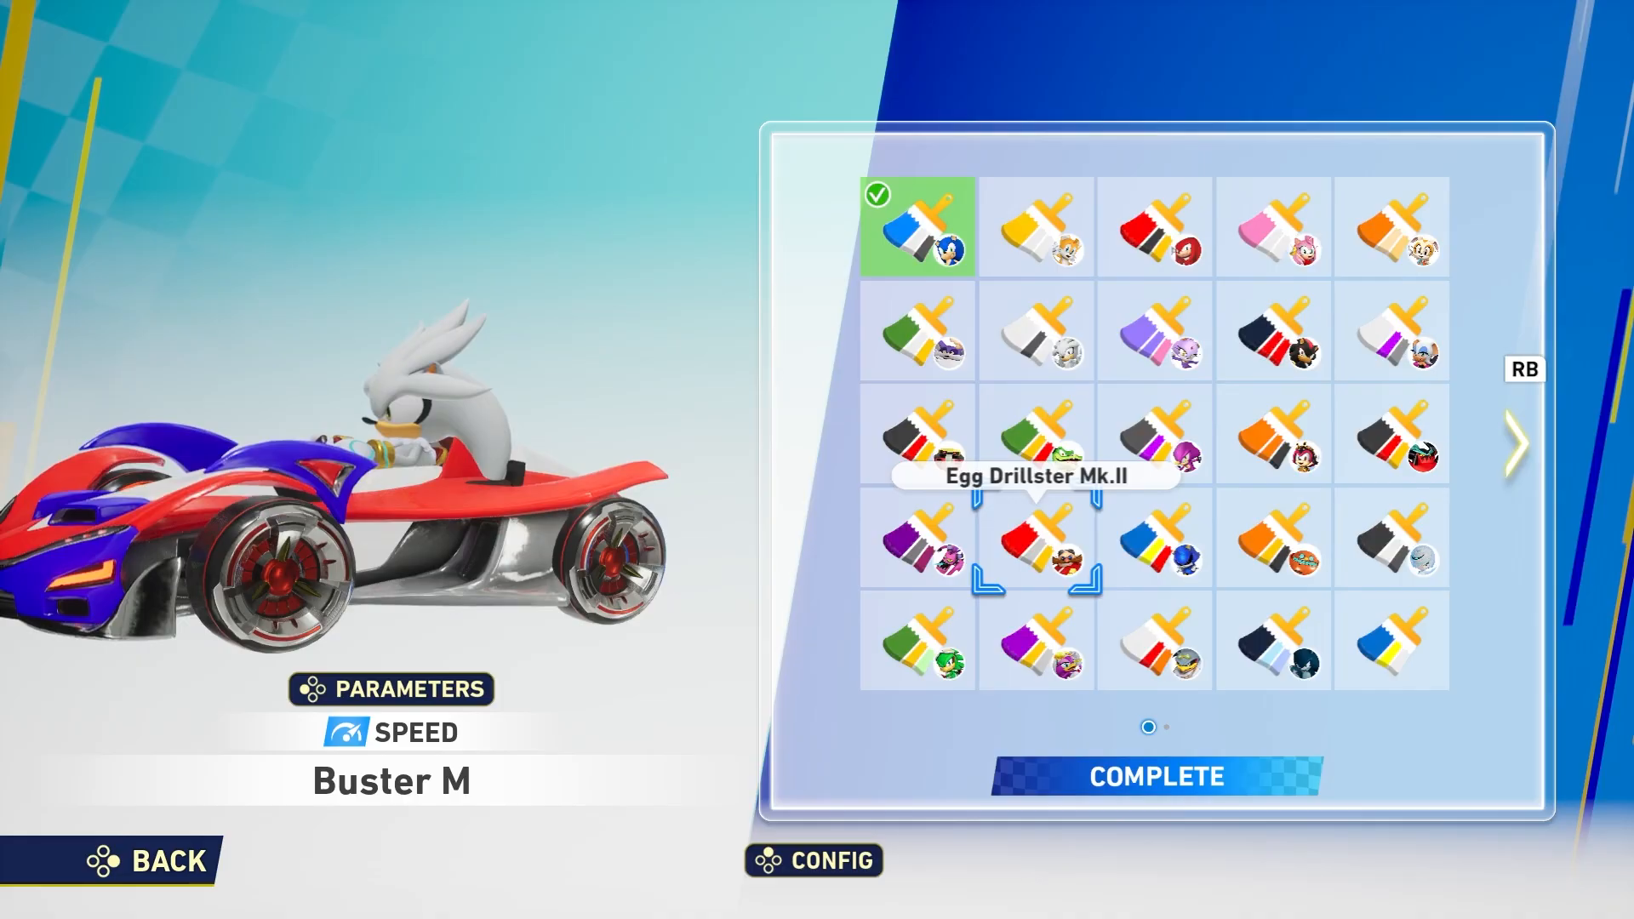
{"action": "key", "text": "Right"}
{"action": "key", "text": "Right"}
{"action": "key", "text": "Down"}
{"action": "key", "text": "Left"}
{"action": "key", "text": "Escape"}
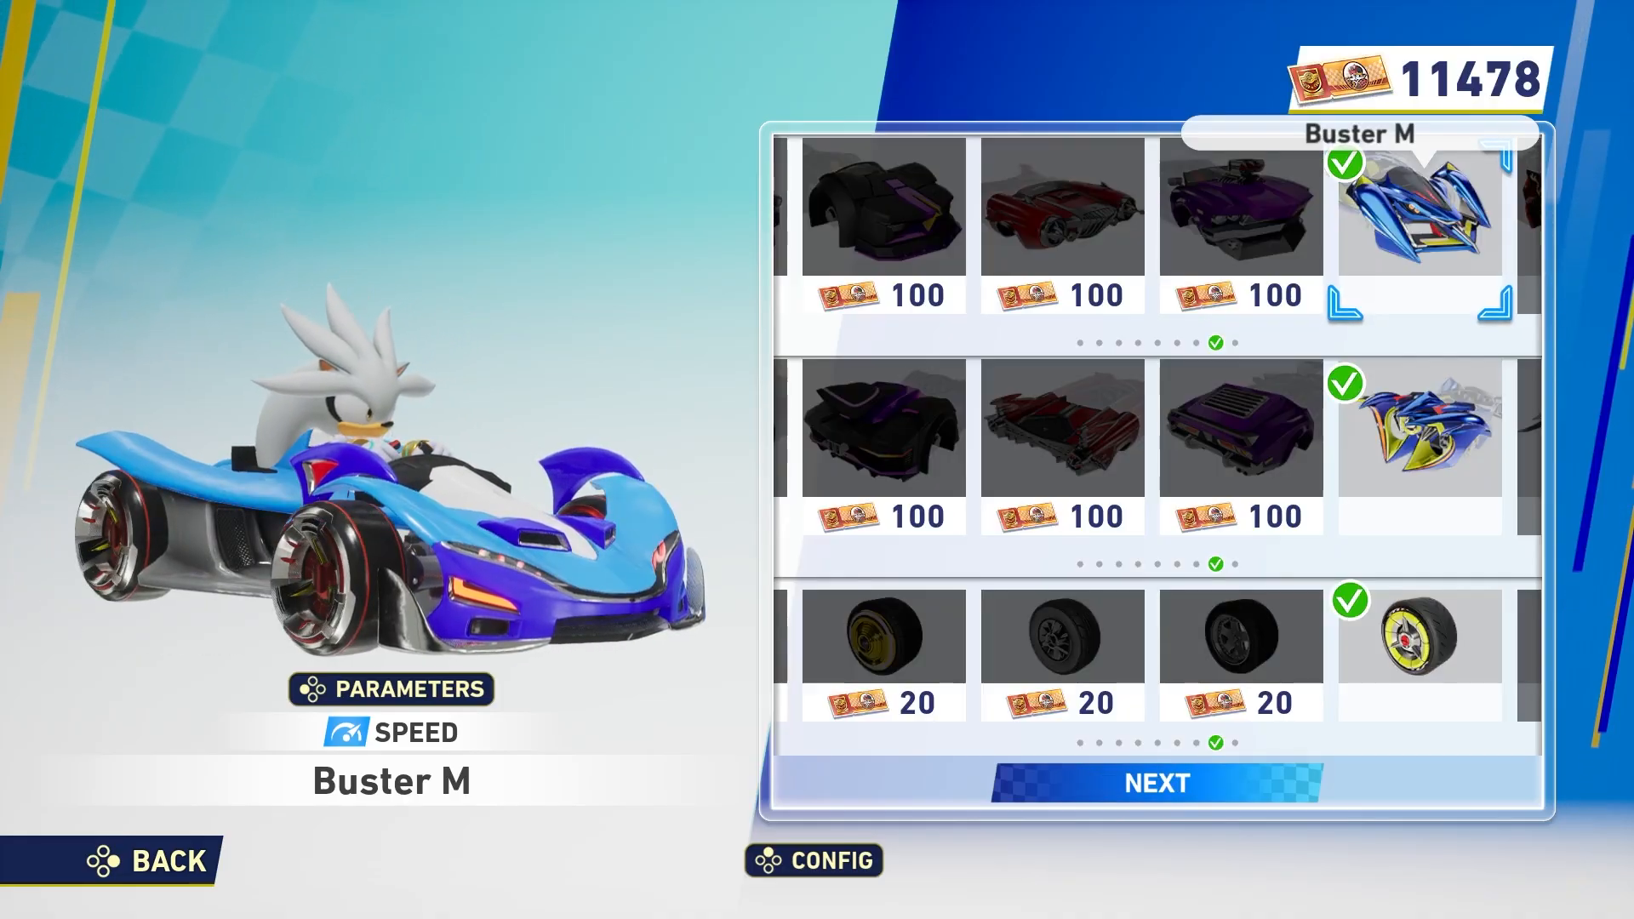
Leave the Buster M customization and start Challenge Time Trial on the E-Stadium track
{"action": "key", "text": "Return"}
{"action": "key", "text": "Return"}
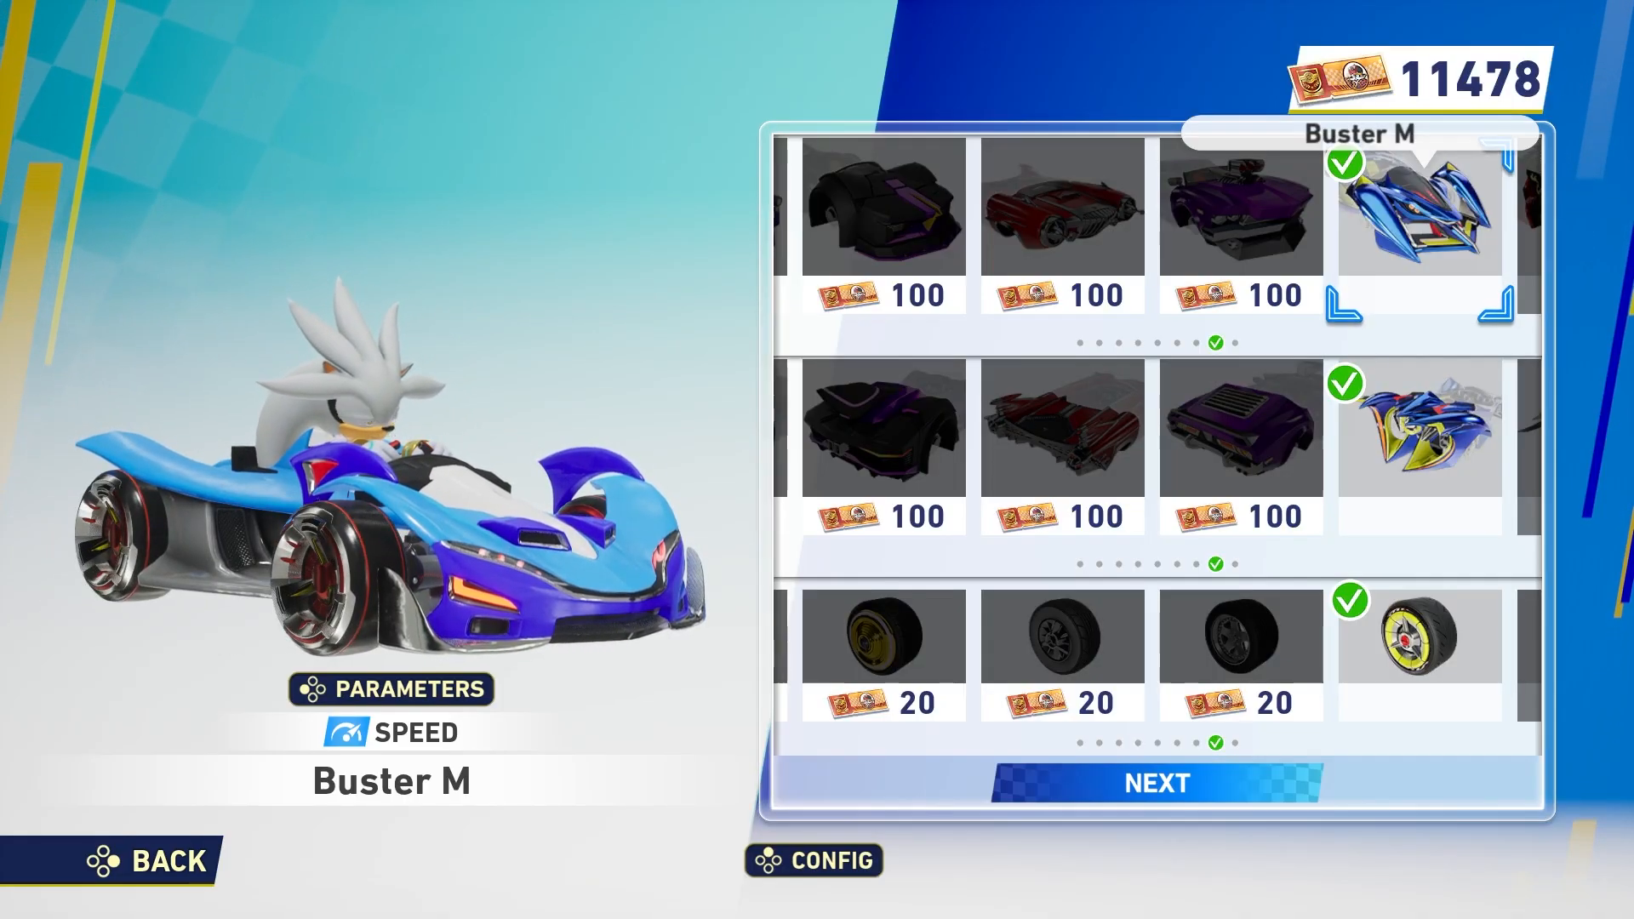
{"action": "key", "text": "Escape"}
{"action": "key", "text": "Left"}
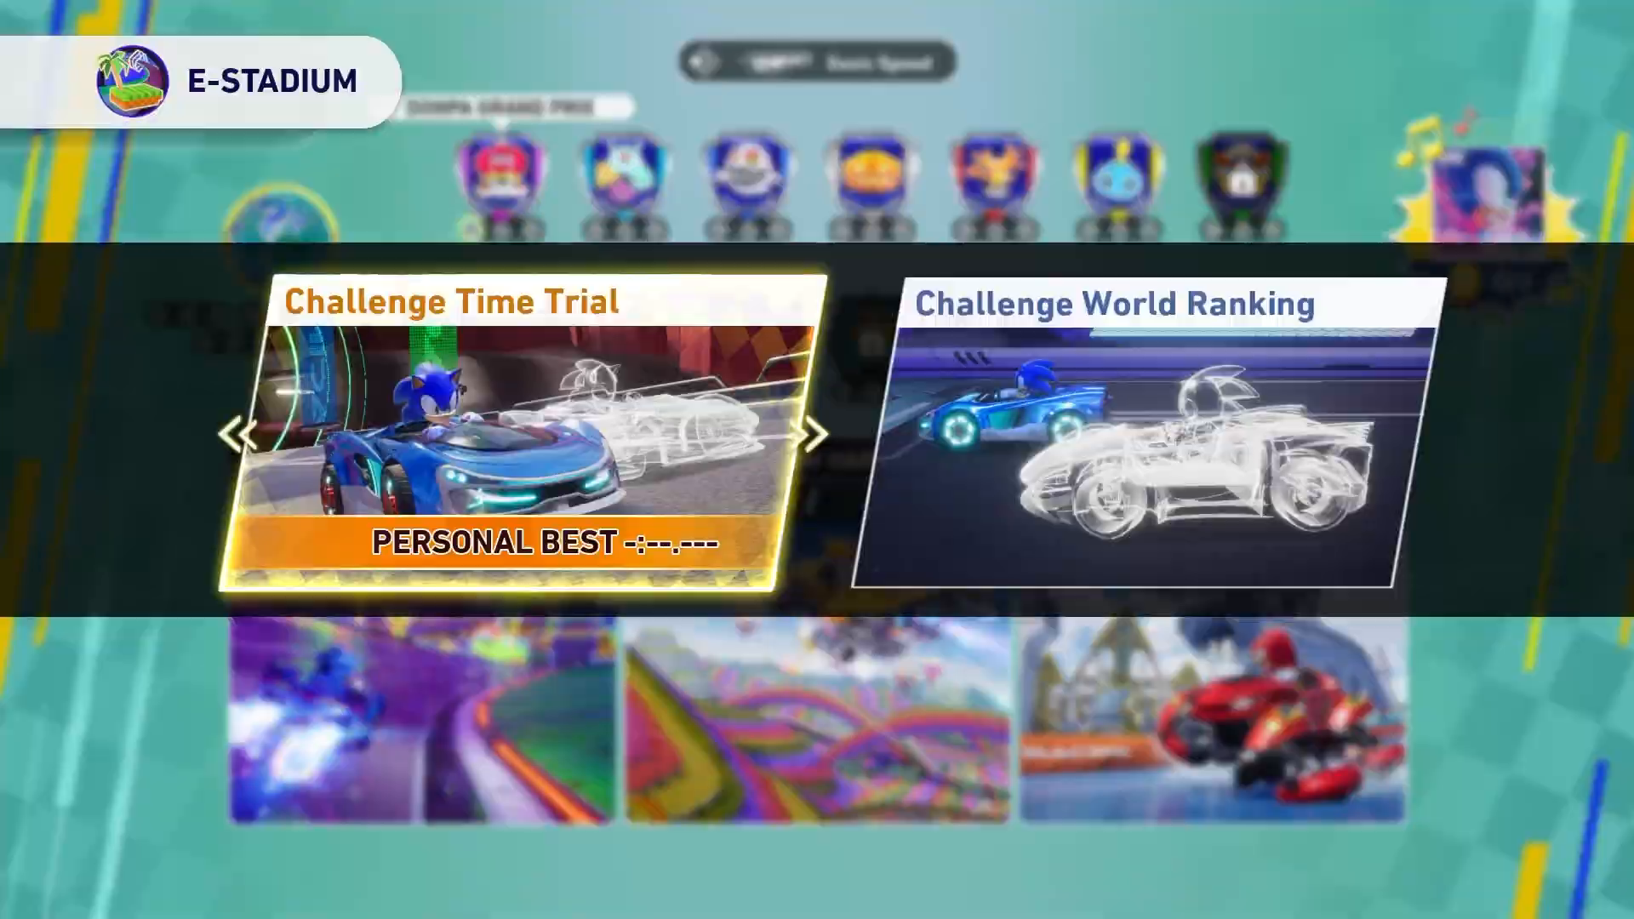
{"action": "key", "text": "Return"}
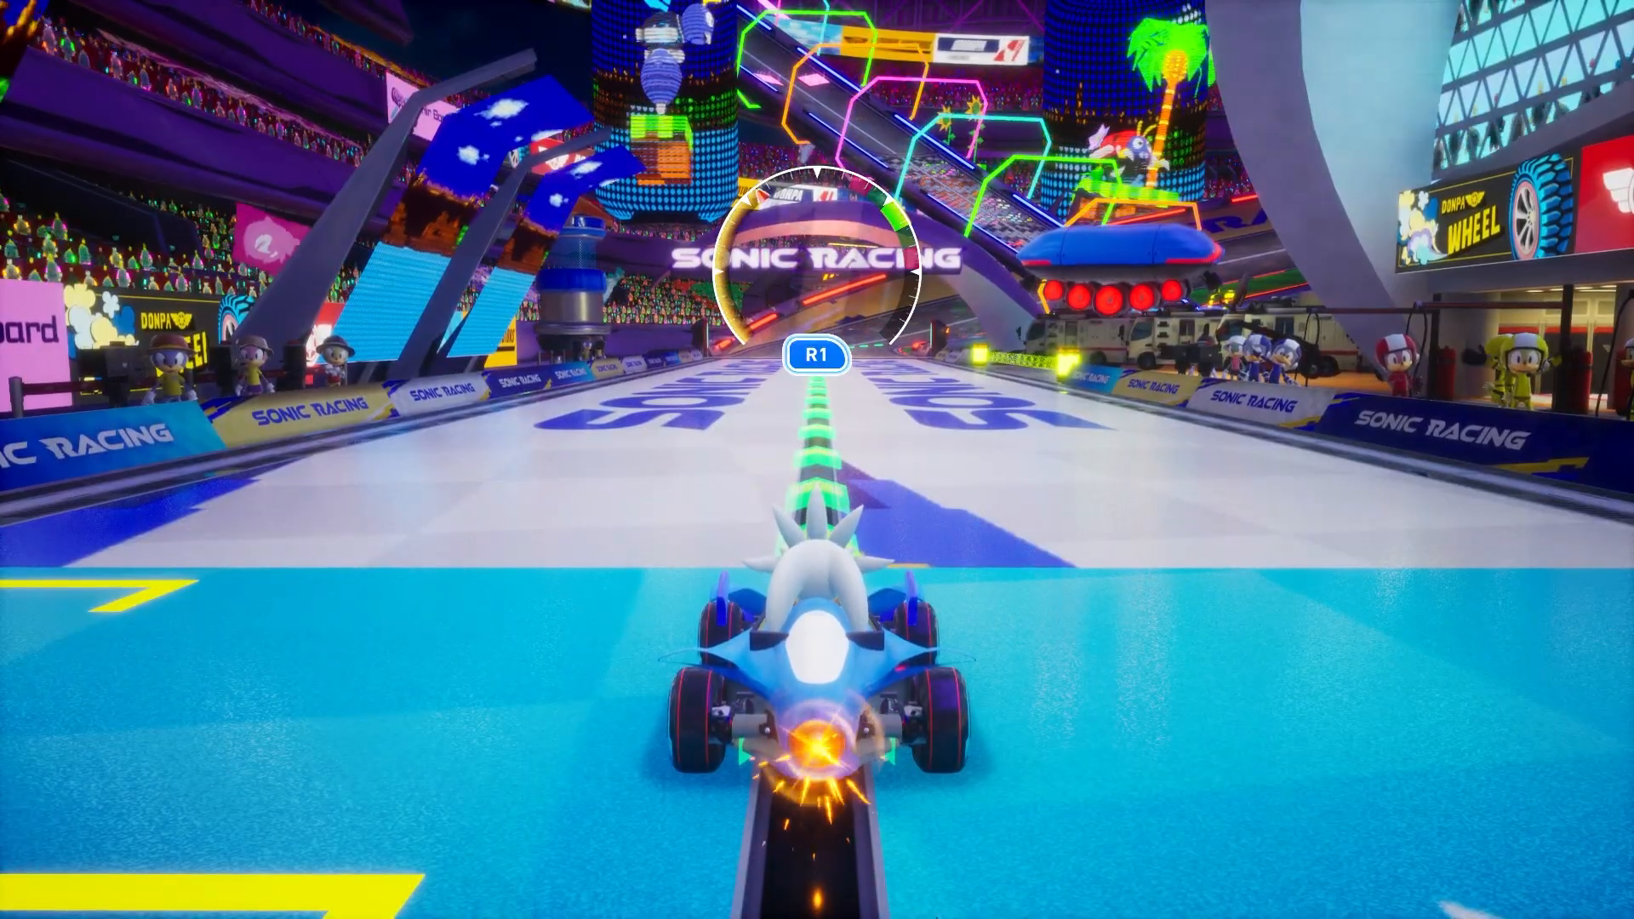
Drive the modded Buster M around the first corners of E-Stadium, examining how the car looks and behaves on track
{"action": "key", "text": "Right"}
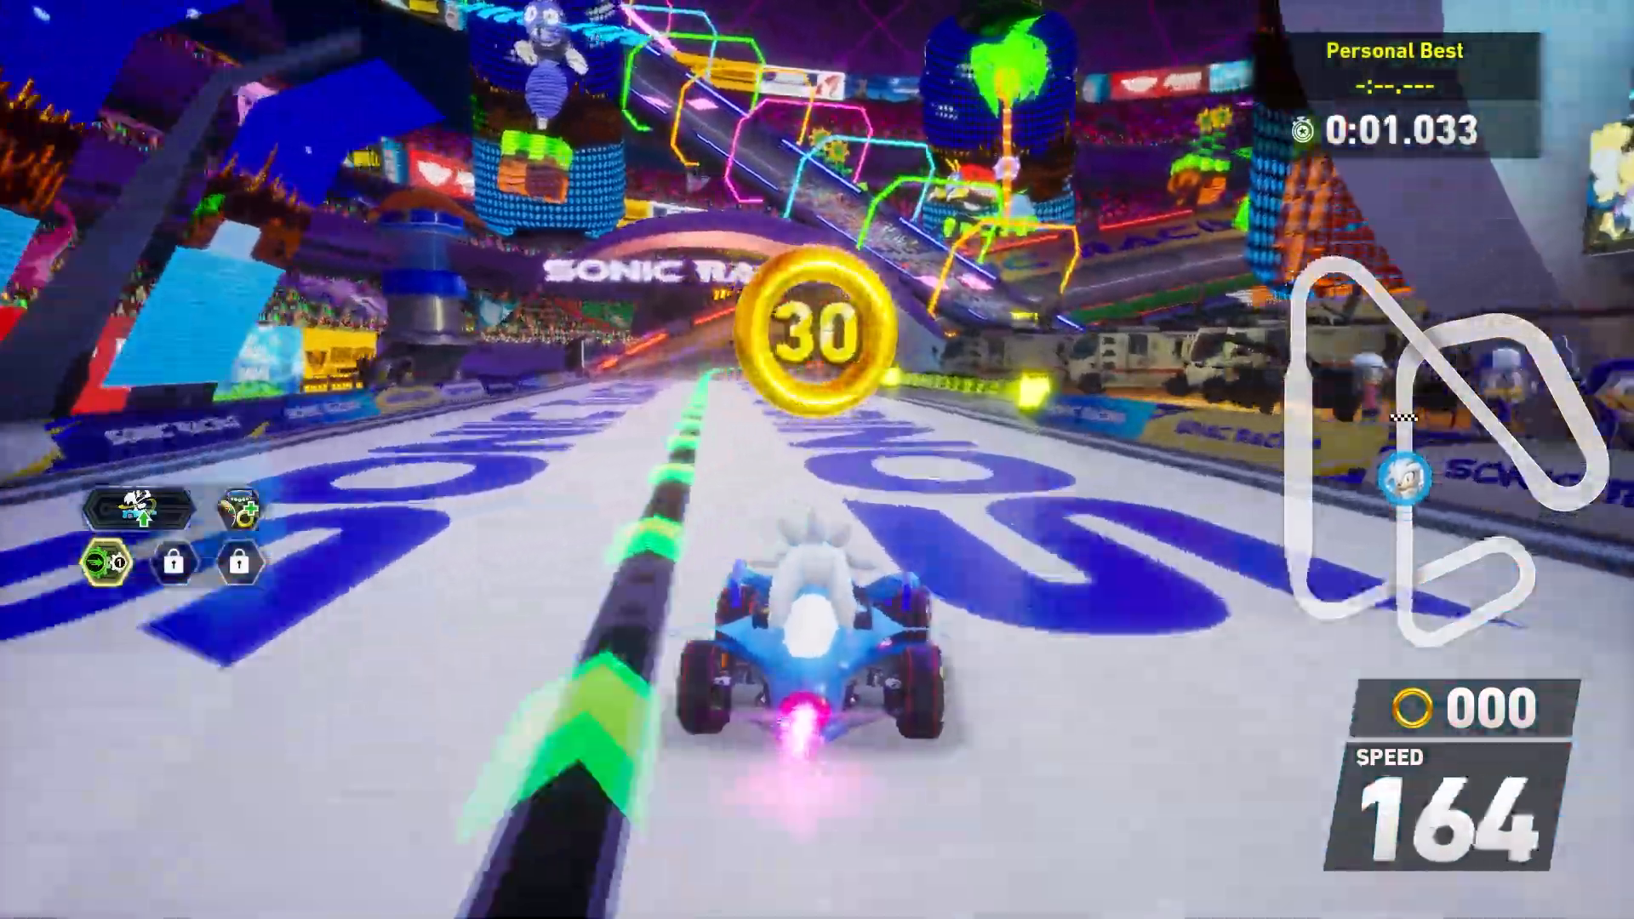
{"action": "key", "text": "Left"}
{"action": "key", "text": "Right"}
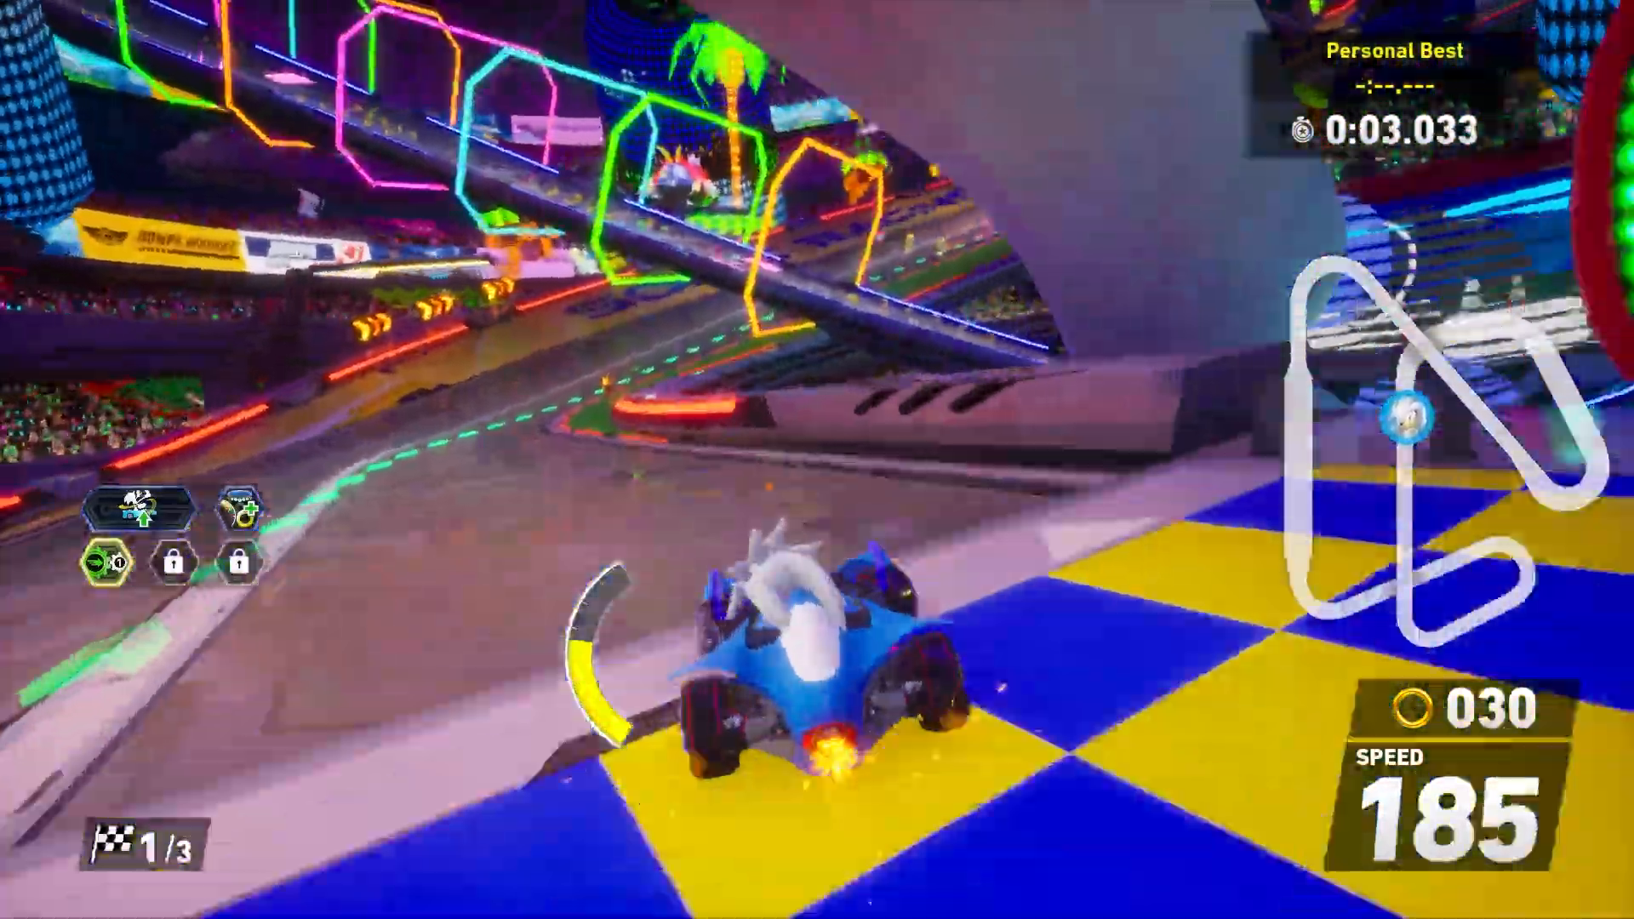
{"action": "key", "text": "Left"}
{"action": "key", "text": "Right"}
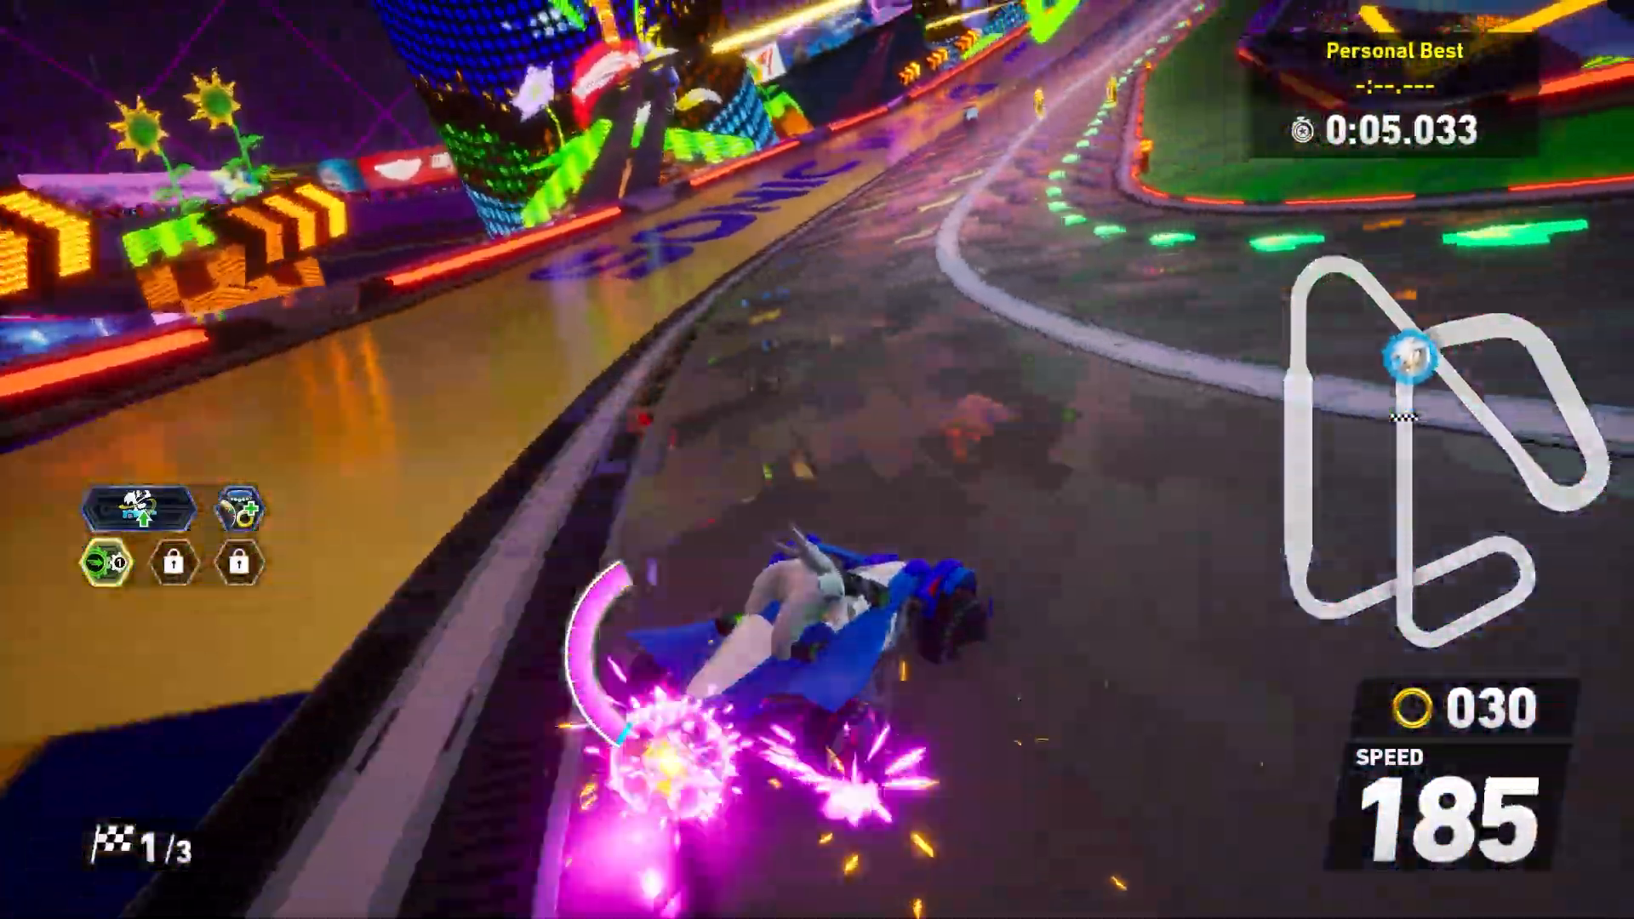
{"action": "key", "text": "Left"}
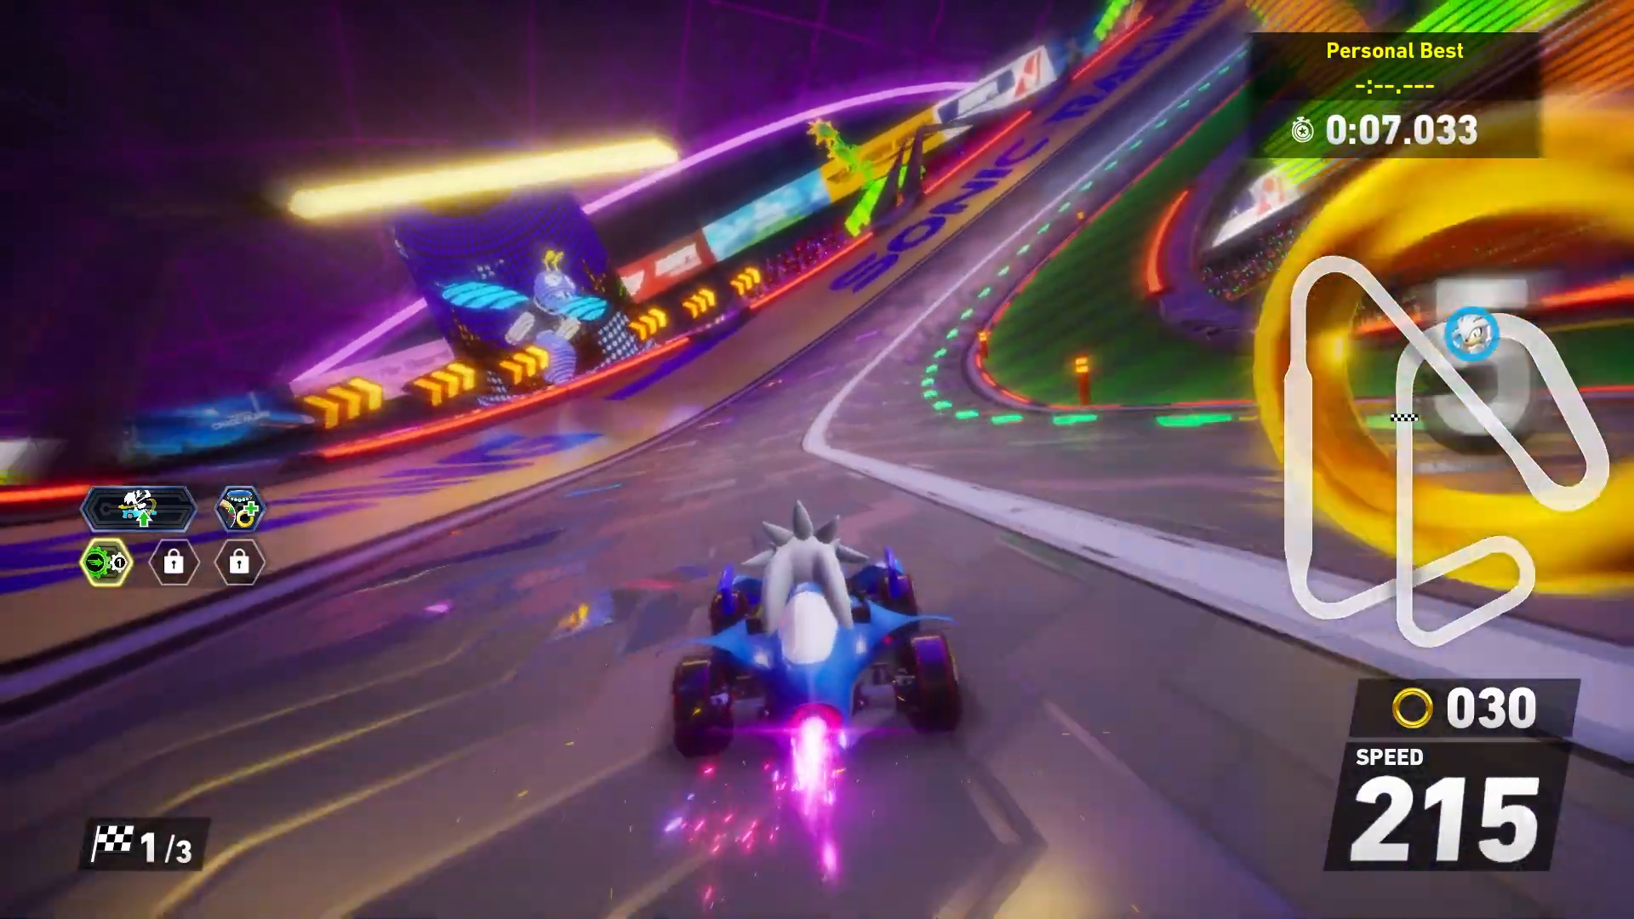
Quit the E-Stadium run, keep the Buster M as the machine, and start a time trial on Sky Road
{"action": "key", "text": "Escape"}
{"action": "key", "text": "Down"}
{"action": "key", "text": "Down"}
{"action": "key", "text": "Return"}
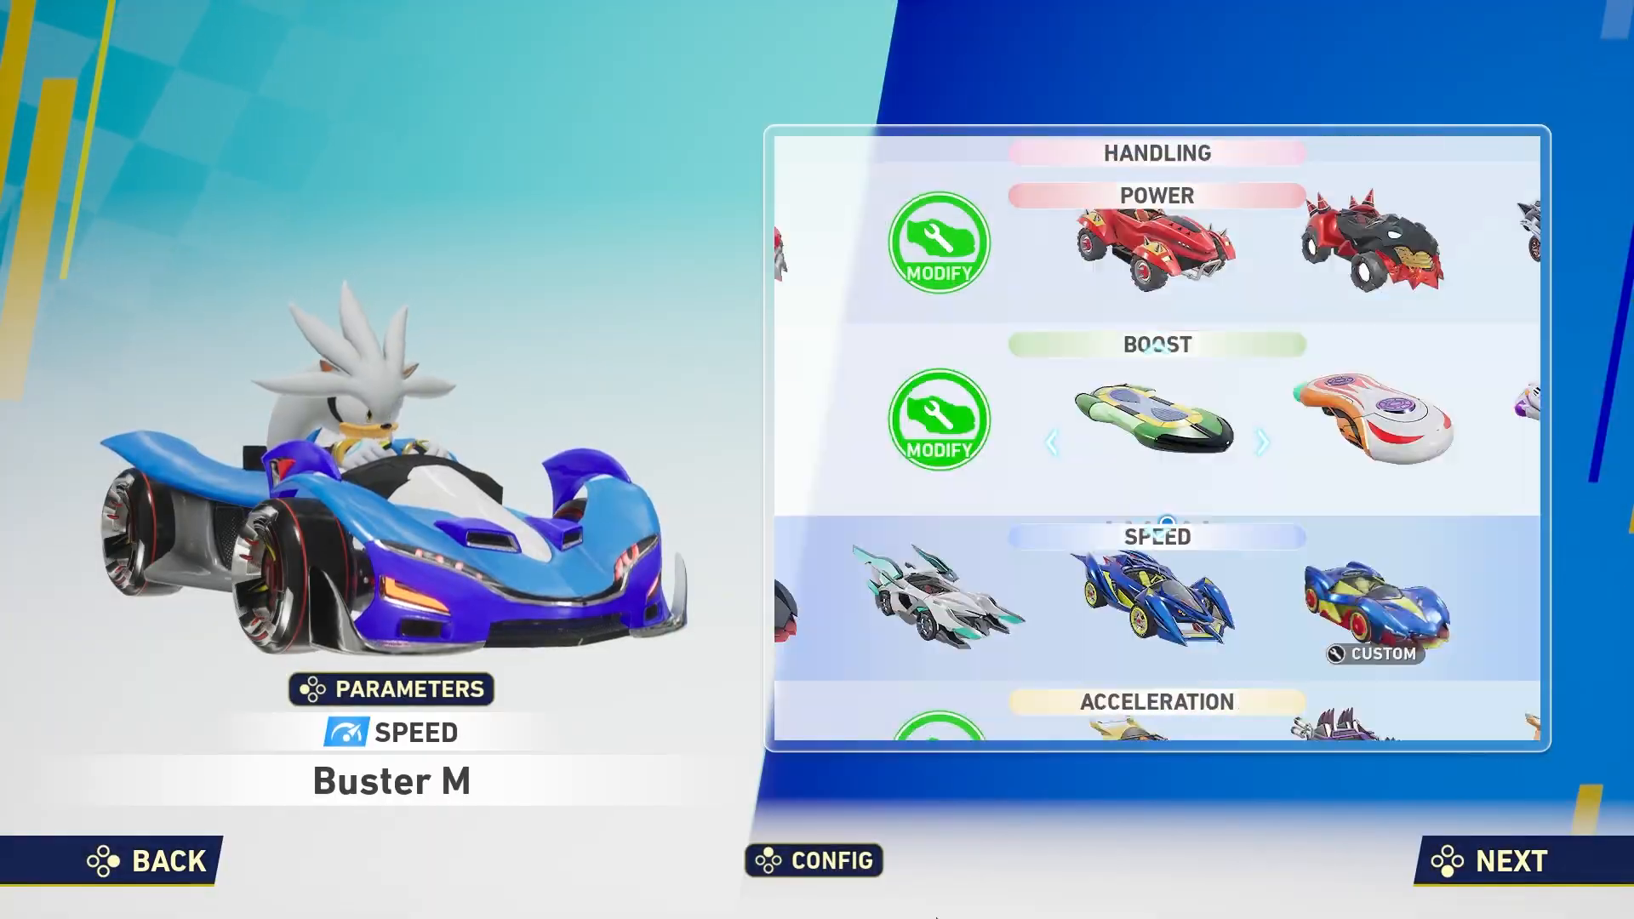
{"action": "key", "text": "Up"}
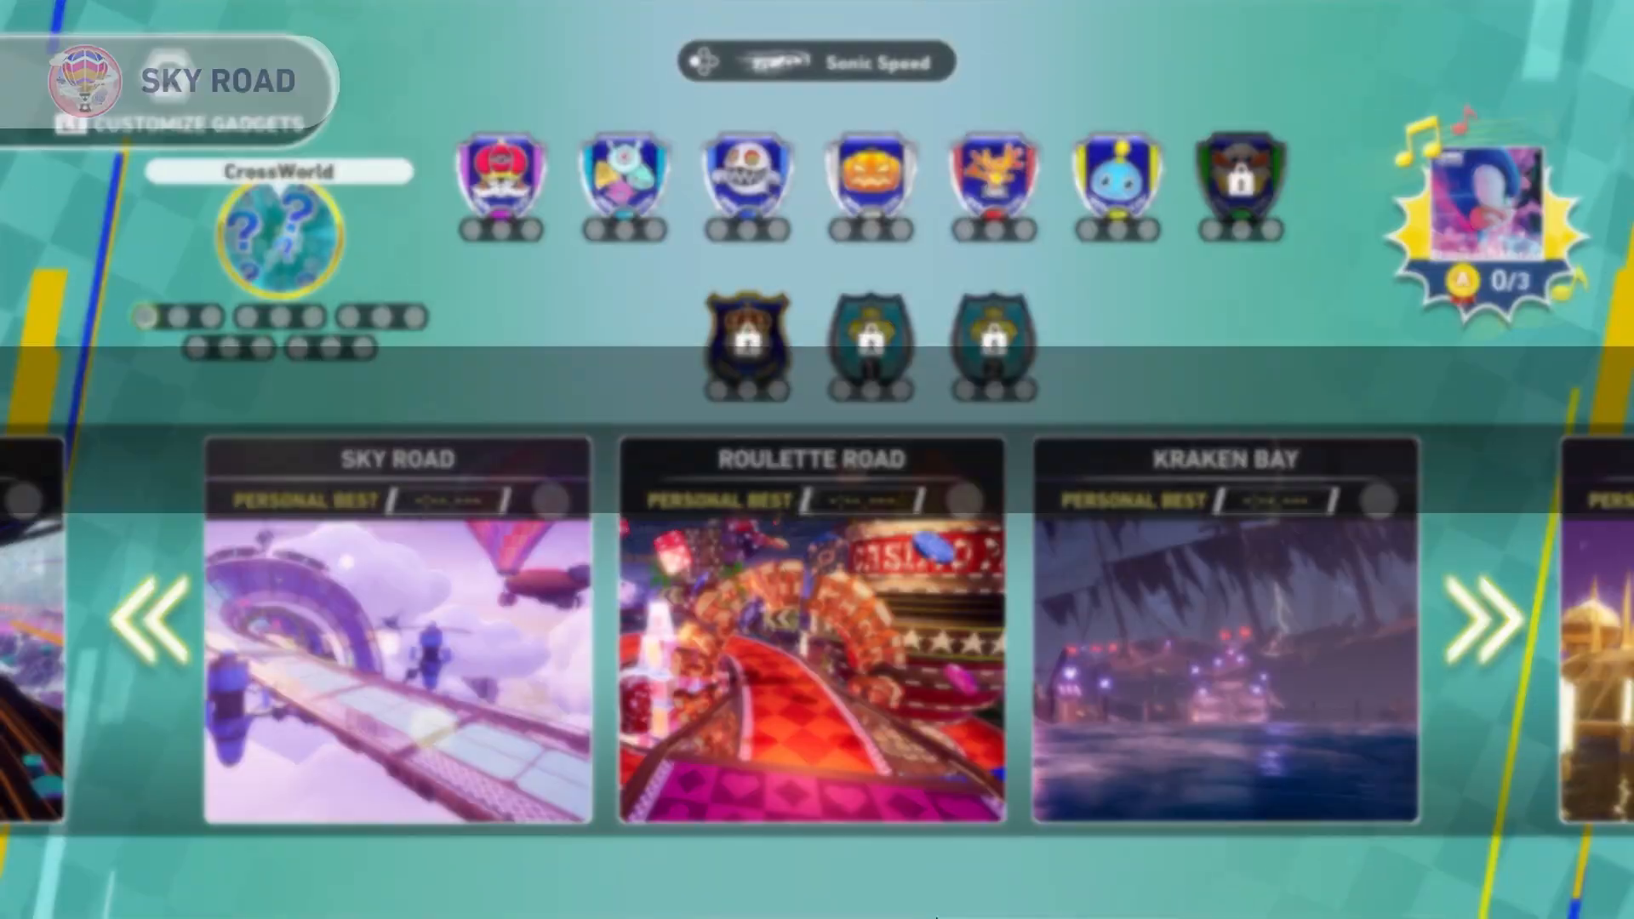
{"action": "key", "text": "Return"}
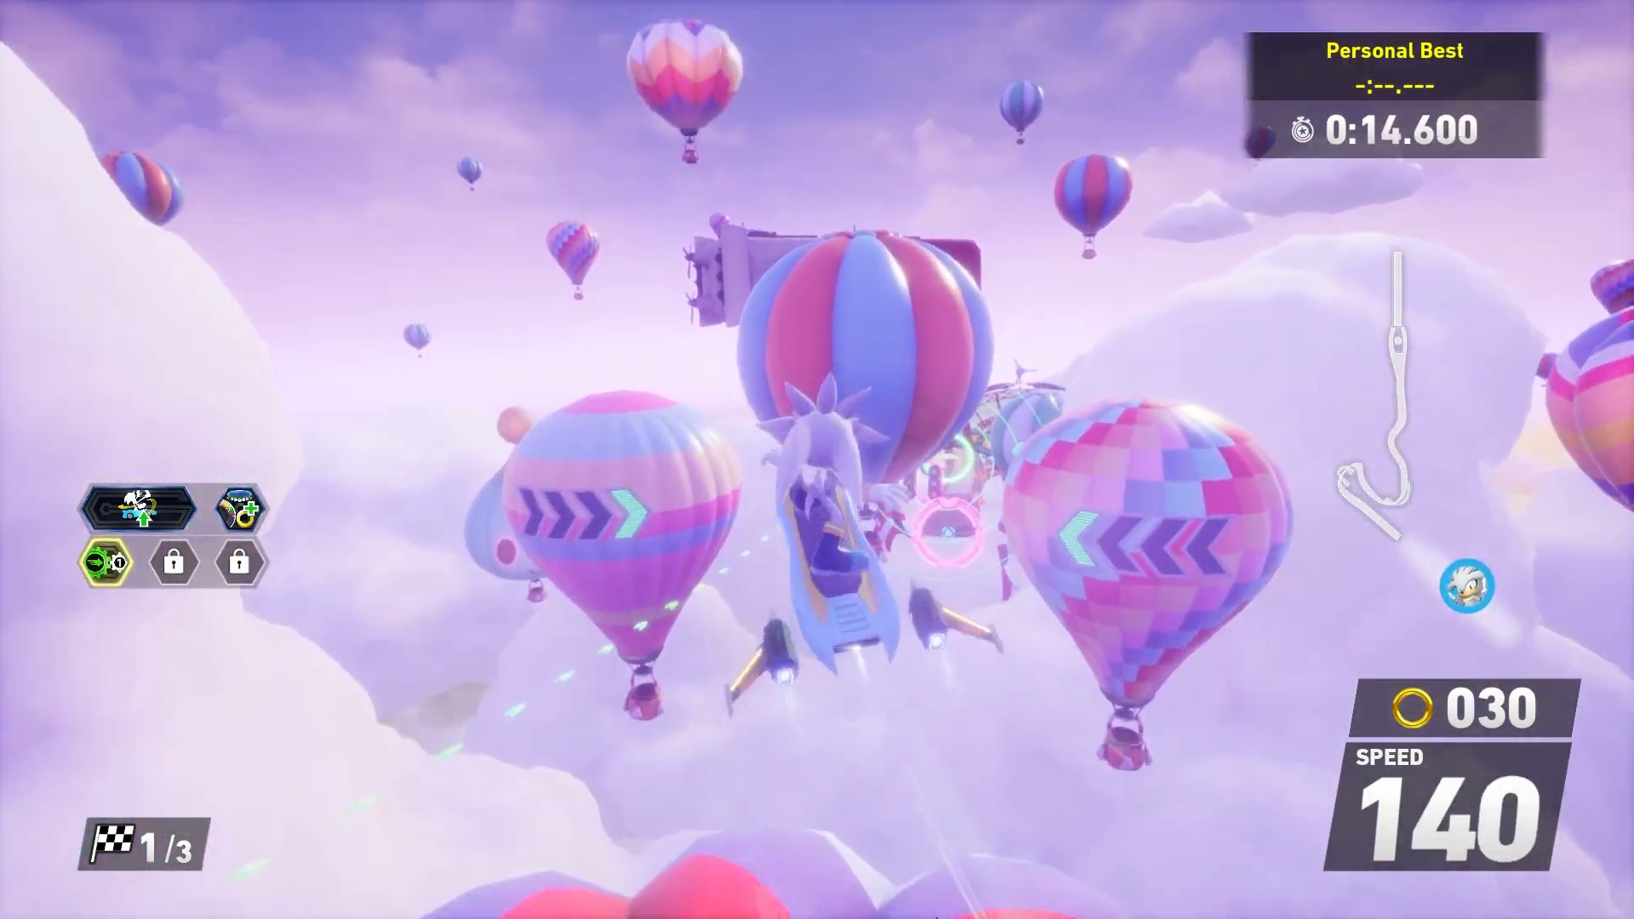
Pause and leave the Sky Road run, and return to the time trial track selection with Silver's car
{"action": "key", "text": "Escape"}
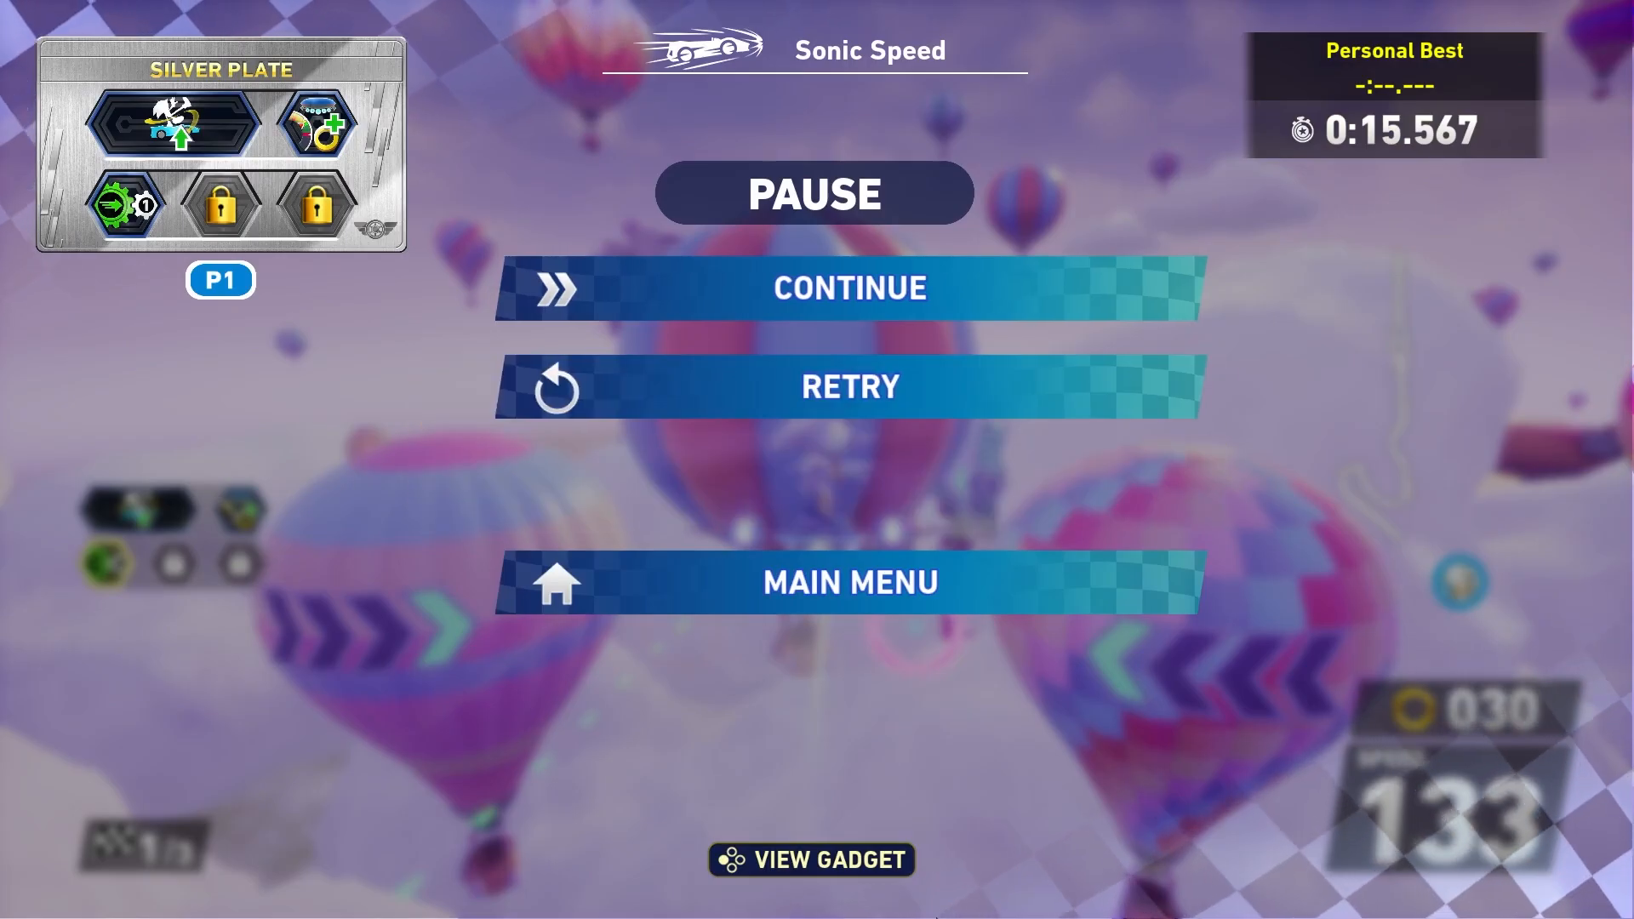
{"action": "key", "text": "Return"}
{"action": "key", "text": "Return"}
{"action": "key", "text": "Right"}
{"action": "key", "text": "Return"}
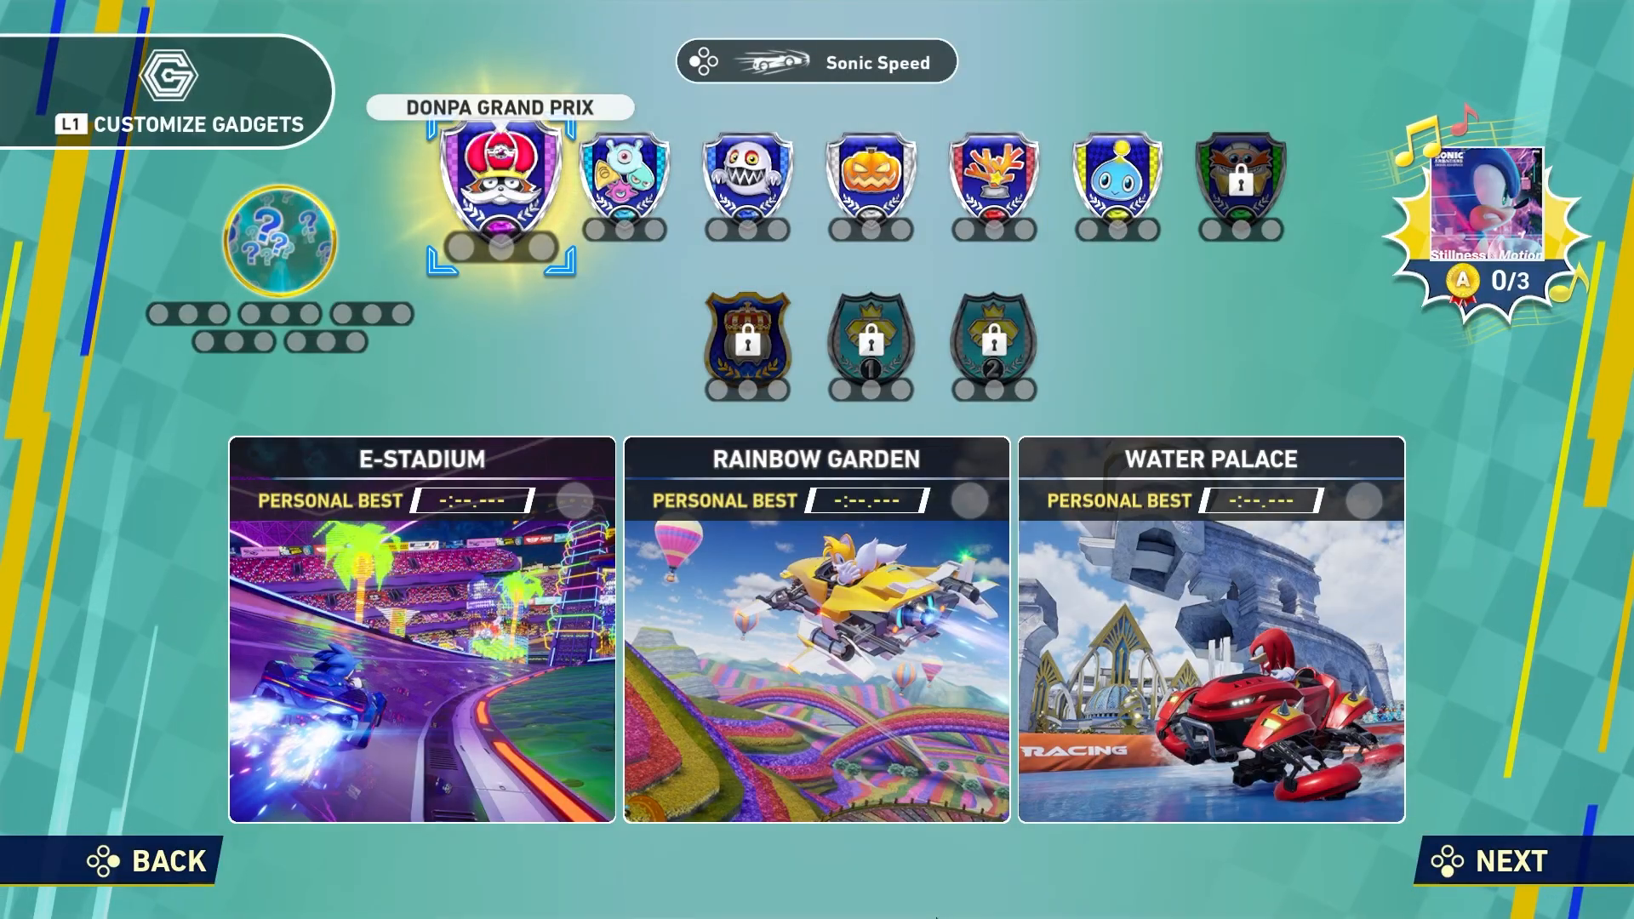
Choose another track for the time trial and start it with the Silver Plate gadget setup
{"action": "key", "text": "Left"}
{"action": "key", "text": "Right"}
{"action": "key", "text": "Return"}
{"action": "key", "text": "Return"}
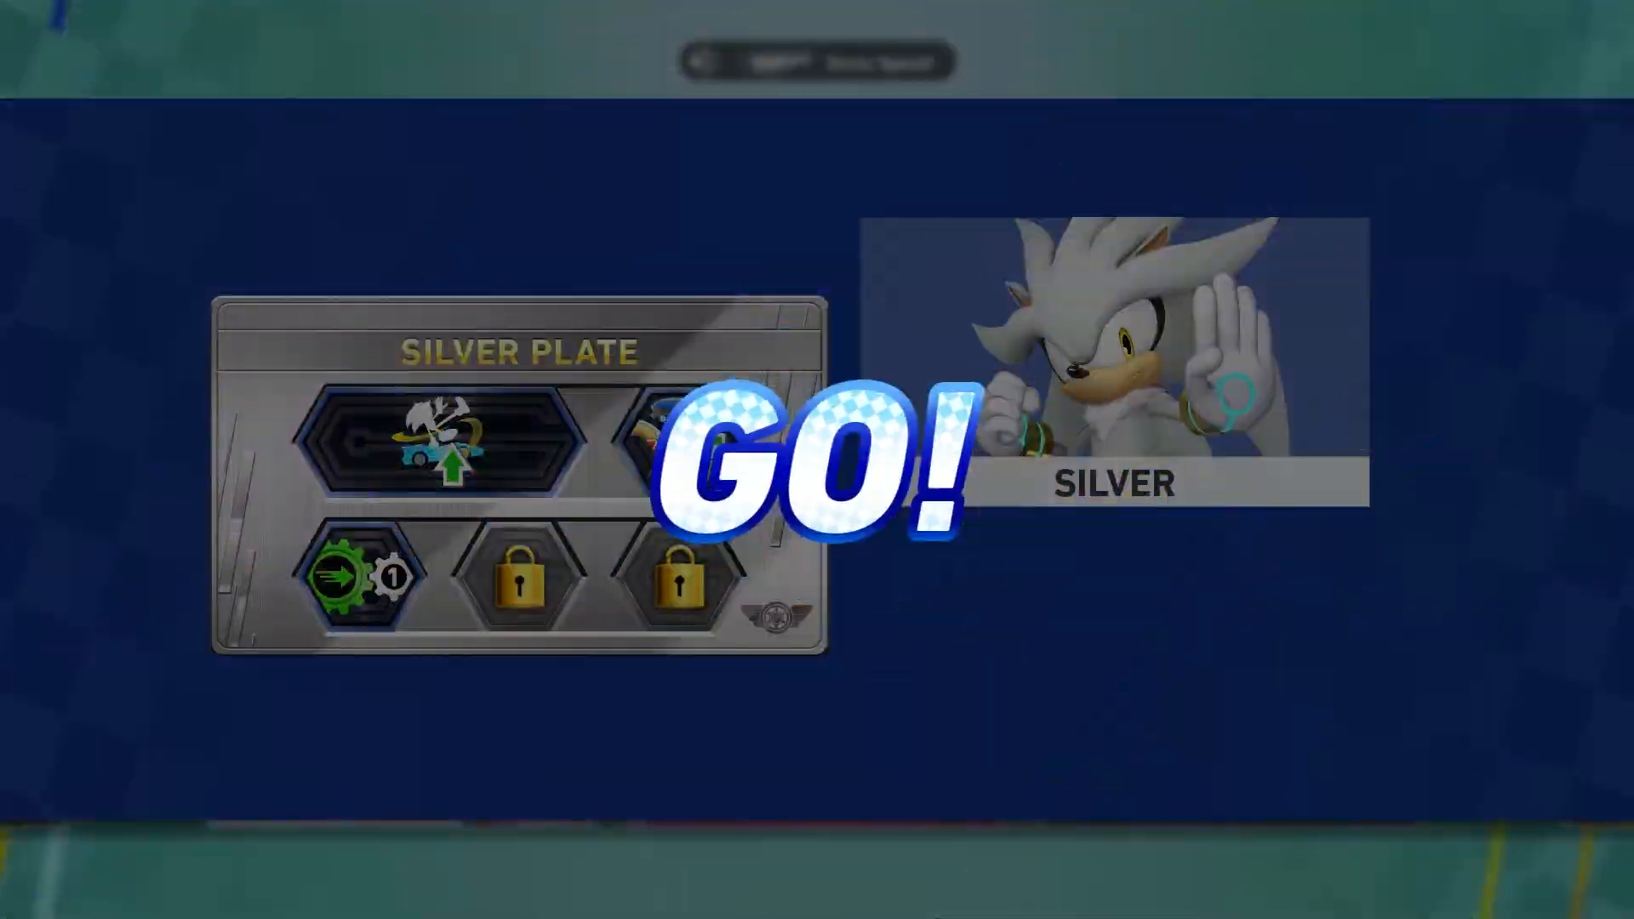